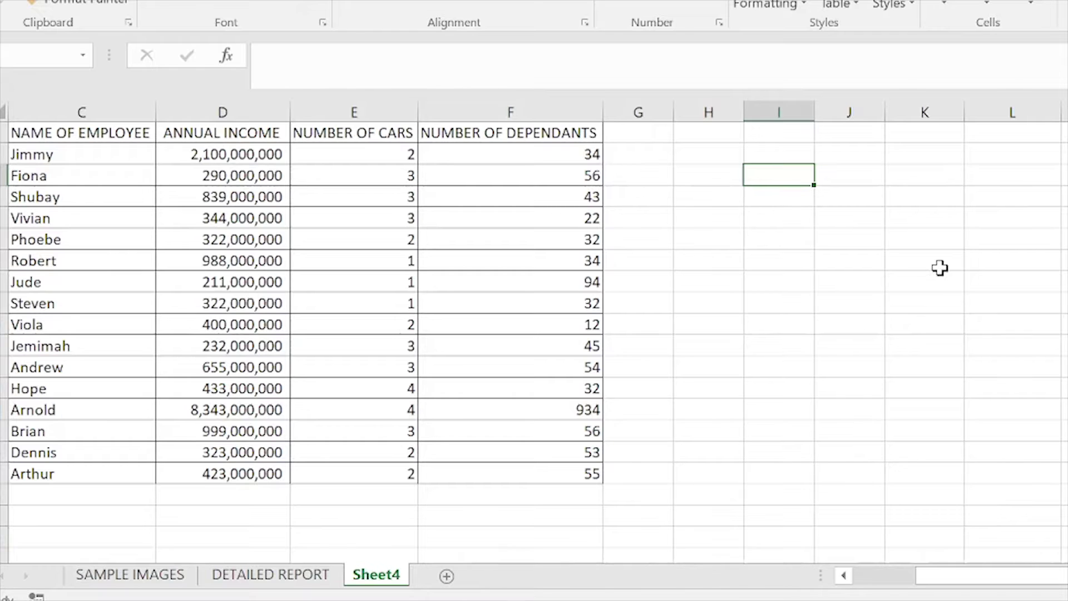
Examine the employee table on Sheet4, covering the employee name, annual income, number of cars and number of dependants columns
{"action": "left_click", "coordinate": [789, 318]}
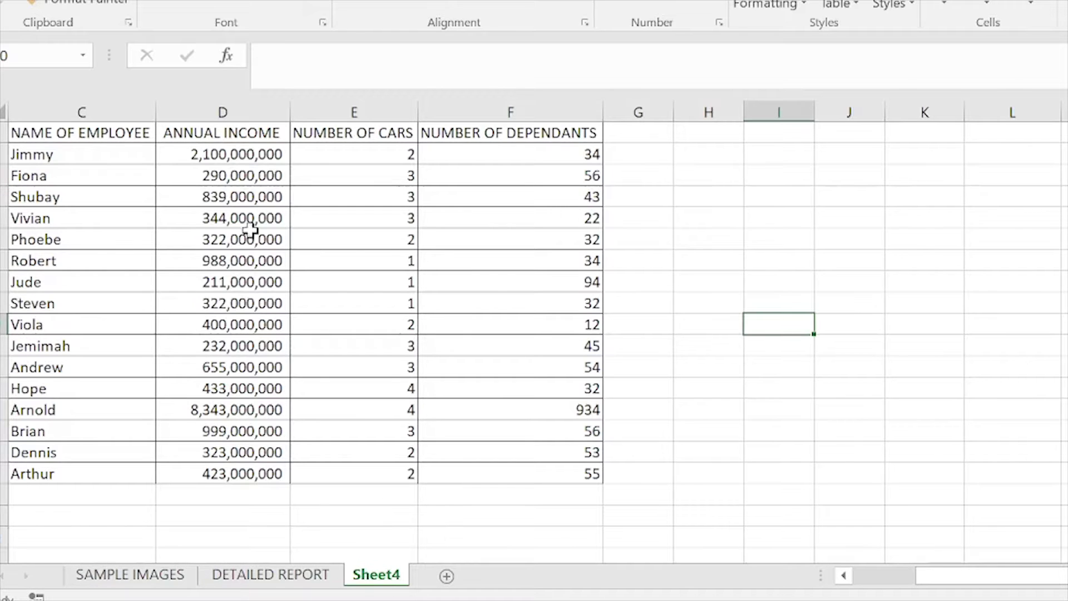
{"action": "left_click", "coordinate": [126, 241]}
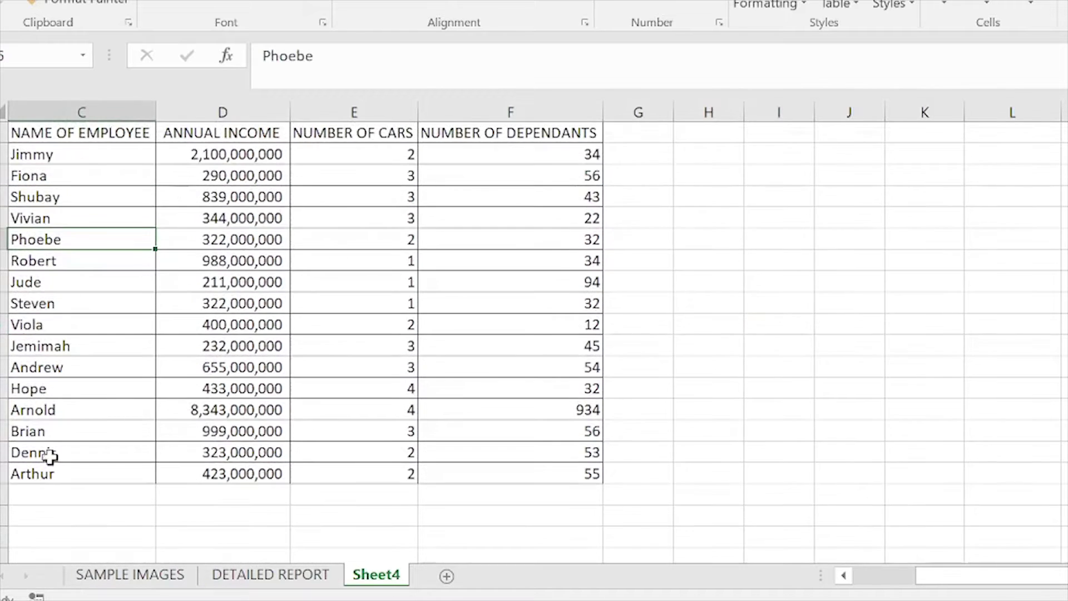
{"action": "left_click", "coordinate": [65, 472]}
{"action": "left_click", "coordinate": [128, 181]}
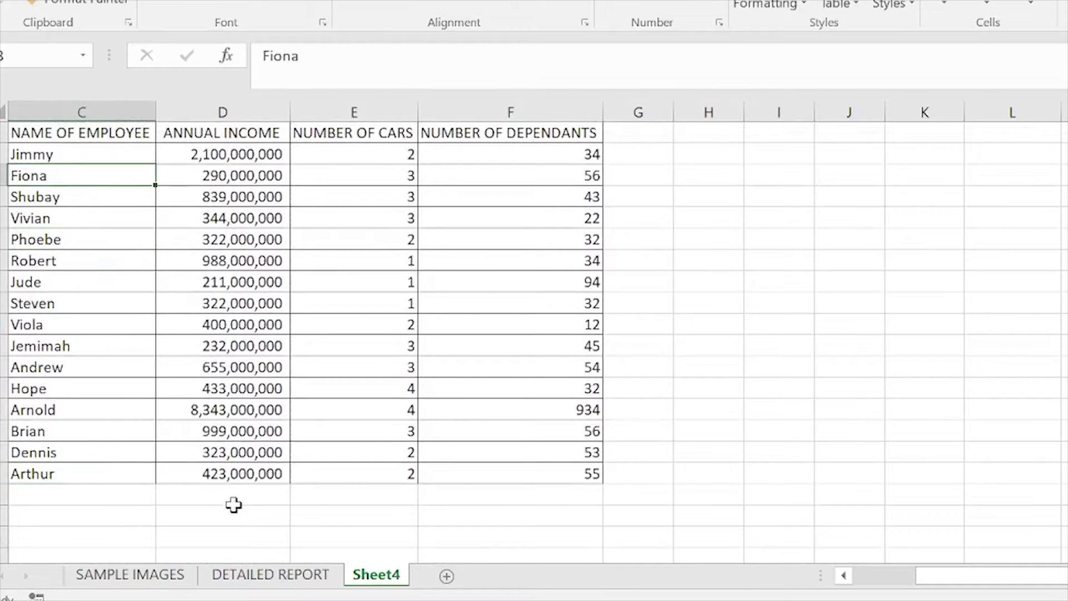
{"action": "left_click", "coordinate": [180, 310]}
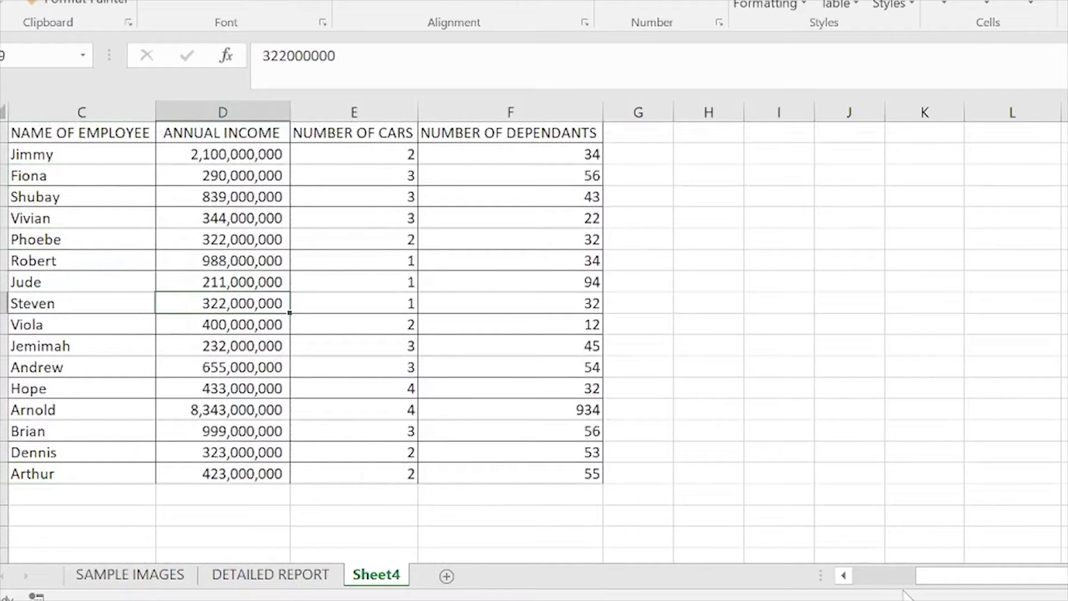
{"action": "left_click", "coordinate": [876, 577]}
{"action": "left_click", "coordinate": [150, 282]}
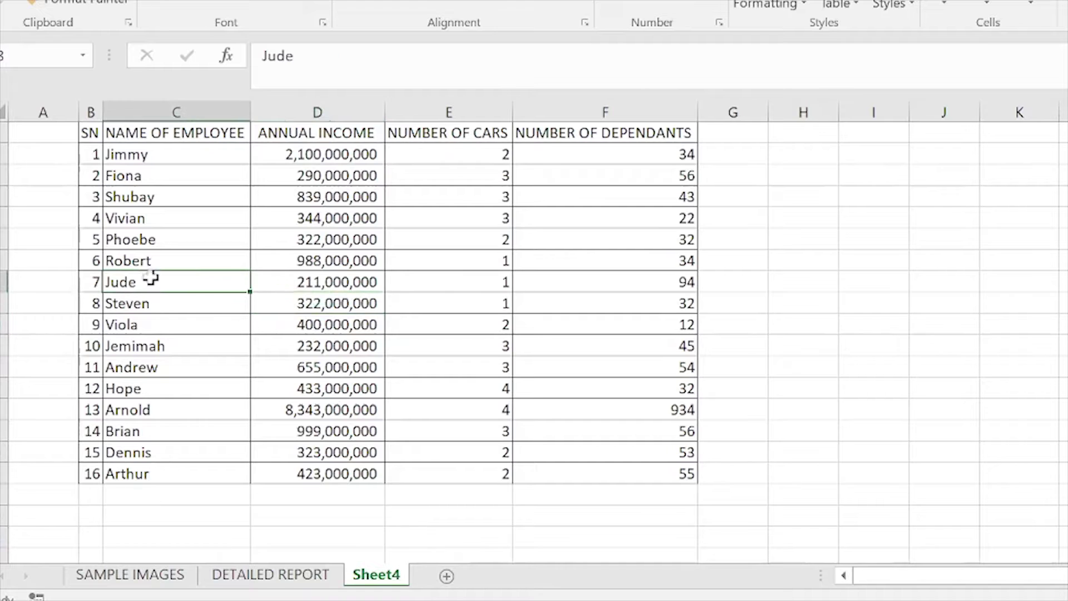
{"action": "left_click", "coordinate": [195, 198]}
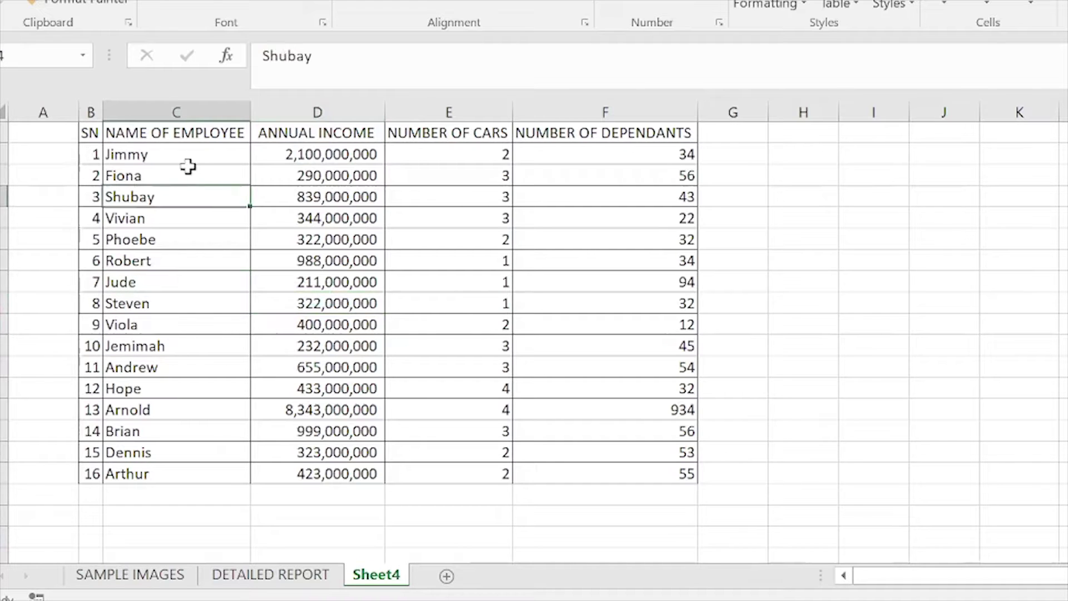
{"action": "left_click_drag", "start_coordinate": [187, 157], "coordinate": [191, 388]}
{"action": "left_click", "coordinate": [206, 346]}
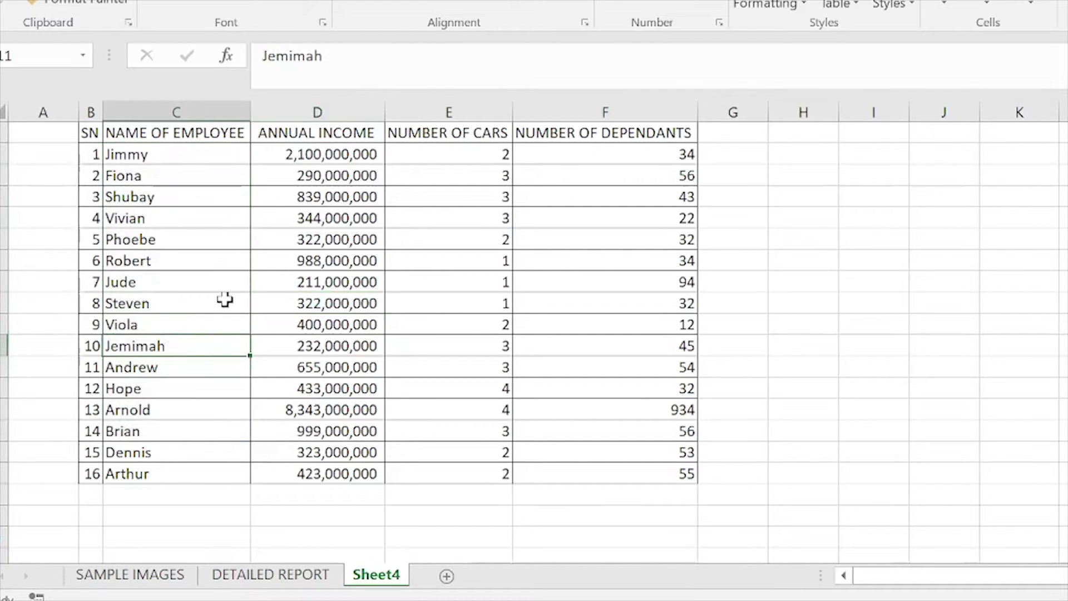
{"action": "left_click_drag", "start_coordinate": [137, 150], "coordinate": [167, 431]}
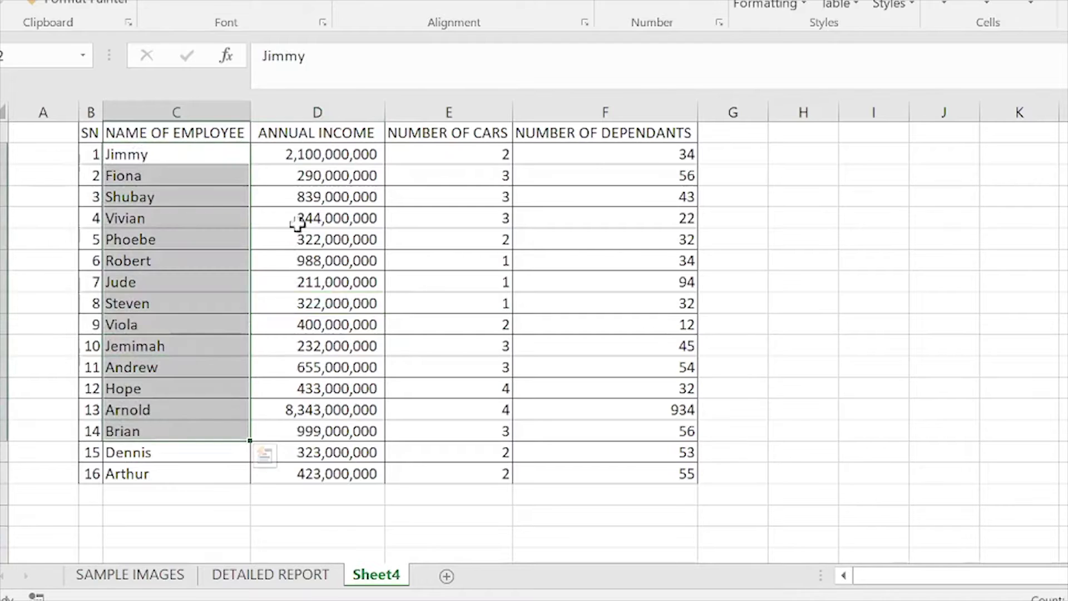
{"action": "left_click_drag", "start_coordinate": [326, 157], "coordinate": [345, 453]}
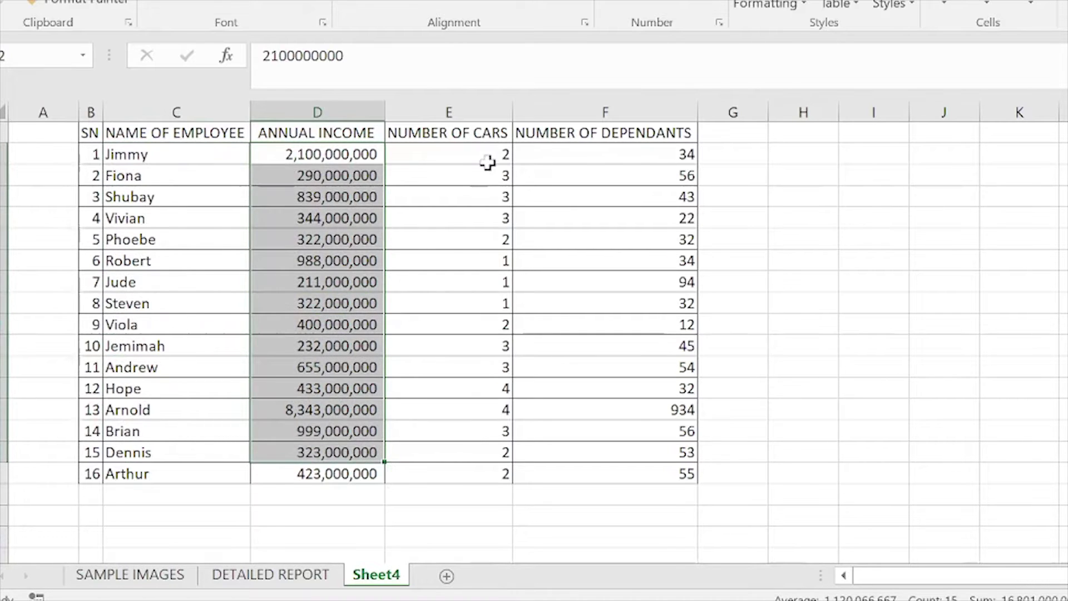
{"action": "left_click_drag", "start_coordinate": [488, 174], "coordinate": [500, 431]}
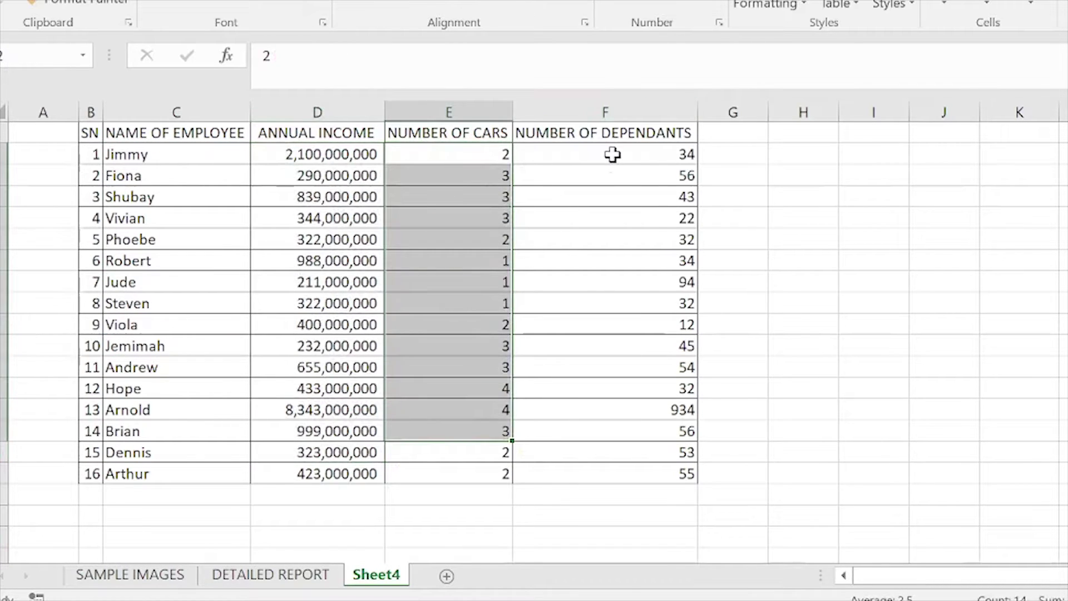
{"action": "left_click_drag", "start_coordinate": [615, 154], "coordinate": [617, 432]}
{"action": "left_click", "coordinate": [565, 253]}
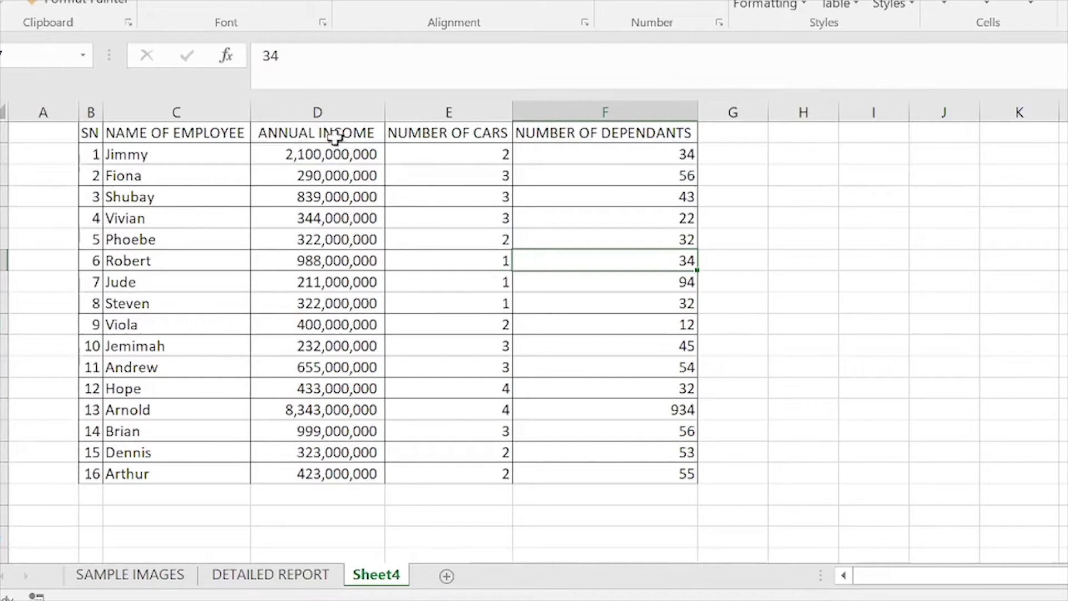
{"action": "left_click", "coordinate": [251, 3]}
{"action": "left_click", "coordinate": [251, 2]}
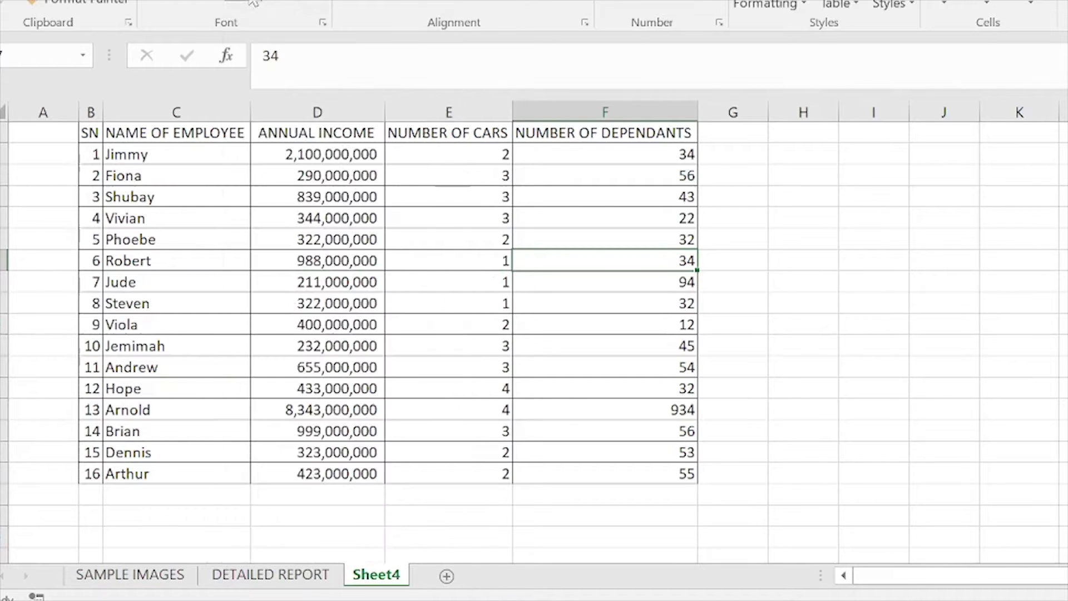
{"action": "left_click", "coordinate": [251, 2]}
{"action": "left_click", "coordinate": [251, 3]}
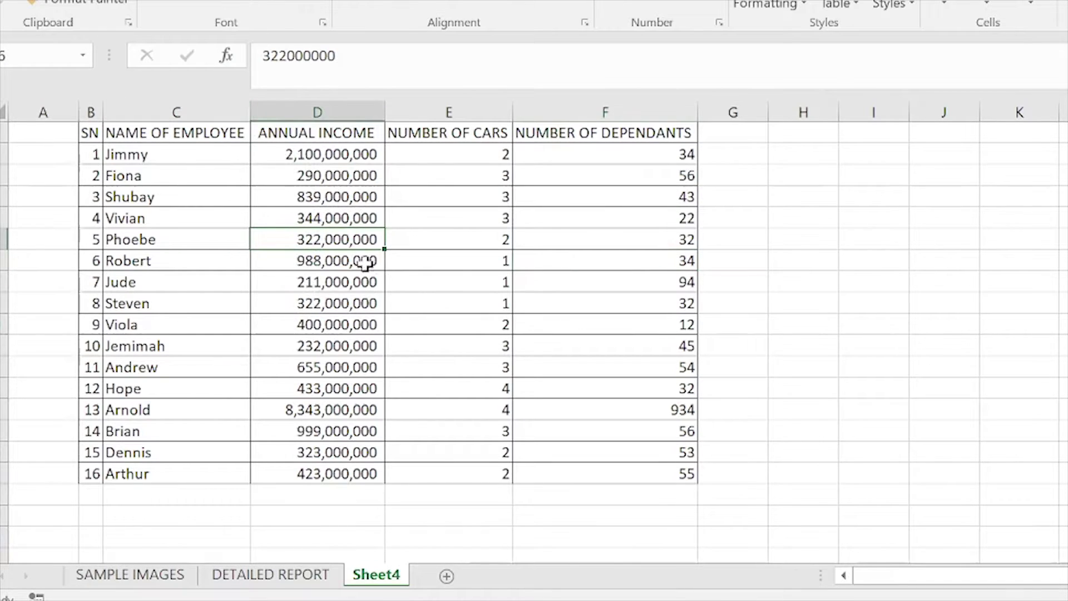
{"action": "left_click", "coordinate": [412, 318]}
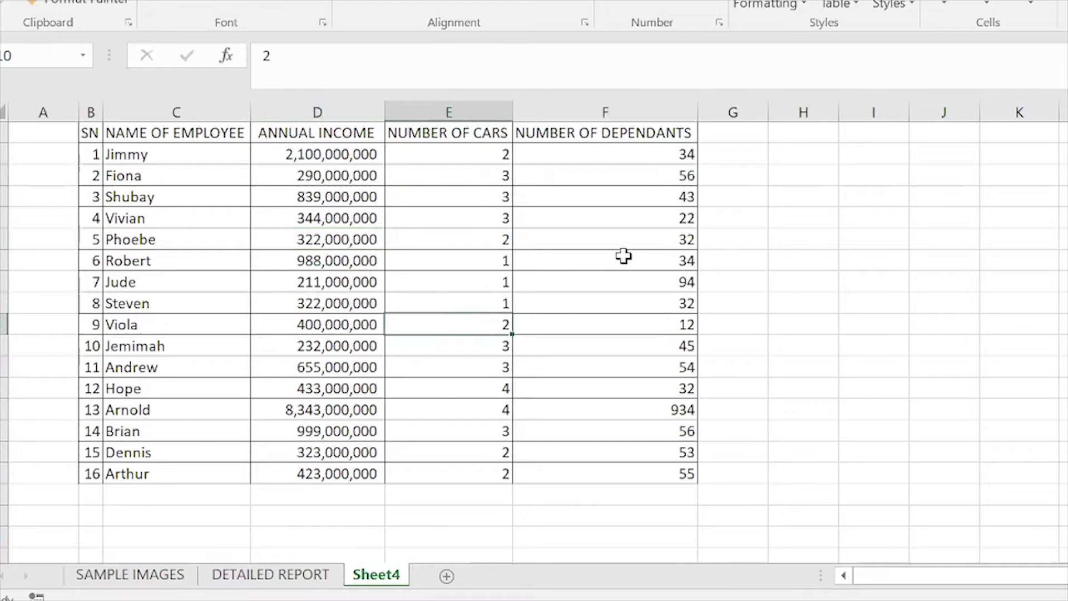
{"action": "left_click", "coordinate": [888, 193]}
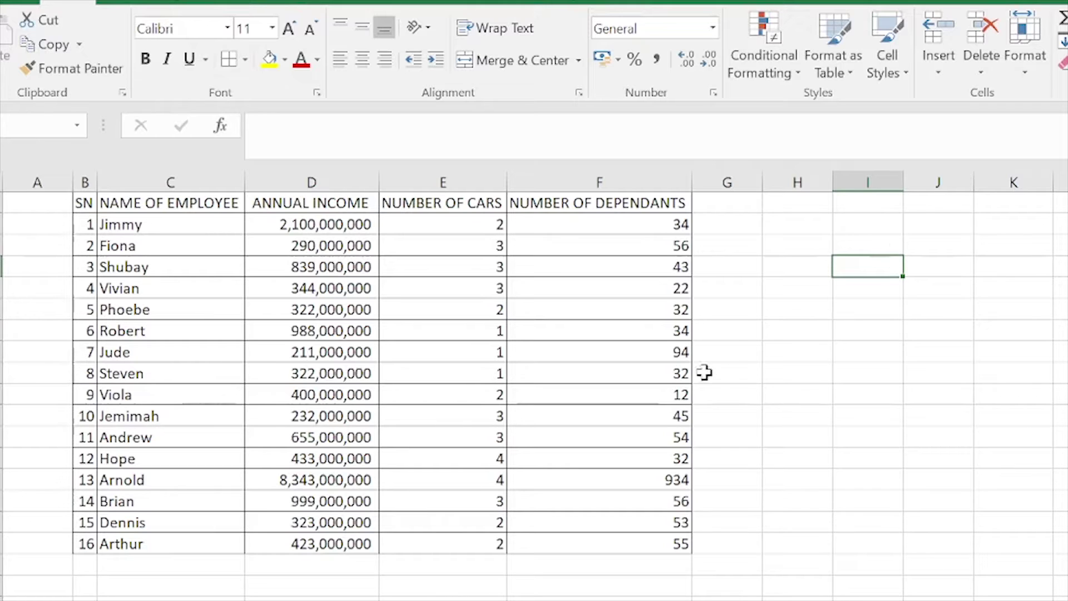
Enter the formula =INDEX(D2:D17,3) in cell I3 to return the third annual income
{"action": "left_click", "coordinate": [887, 247]}
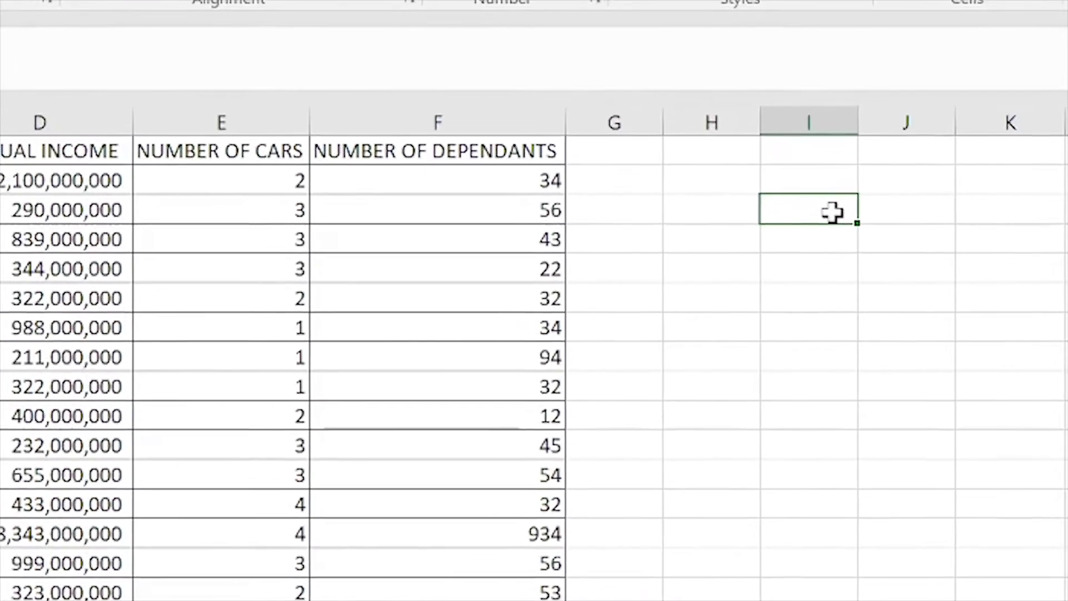
{"action": "type", "text": "="}
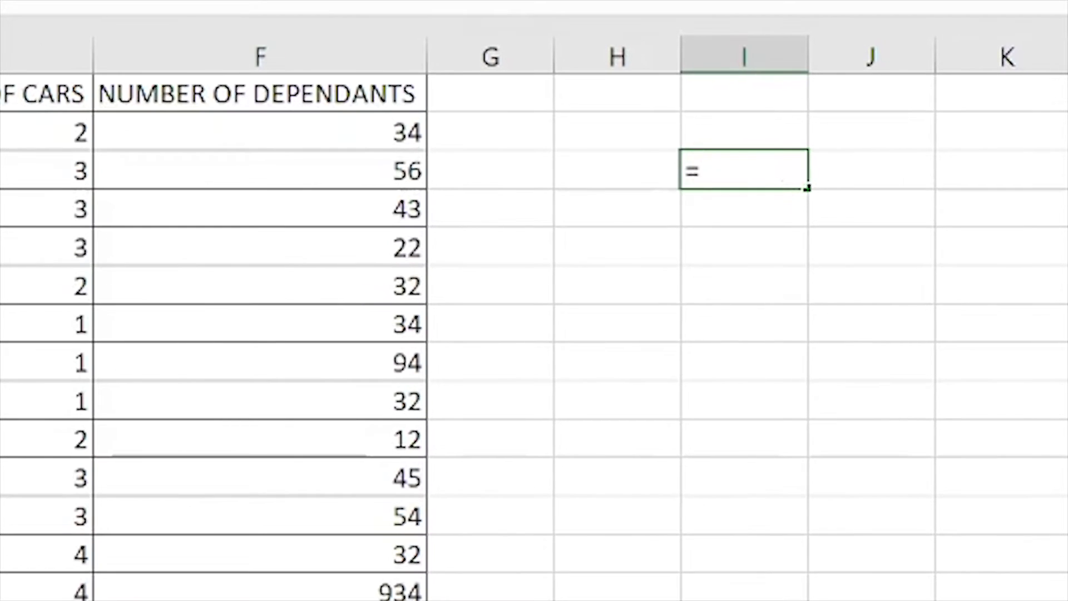
{"action": "type", "text": "index"}
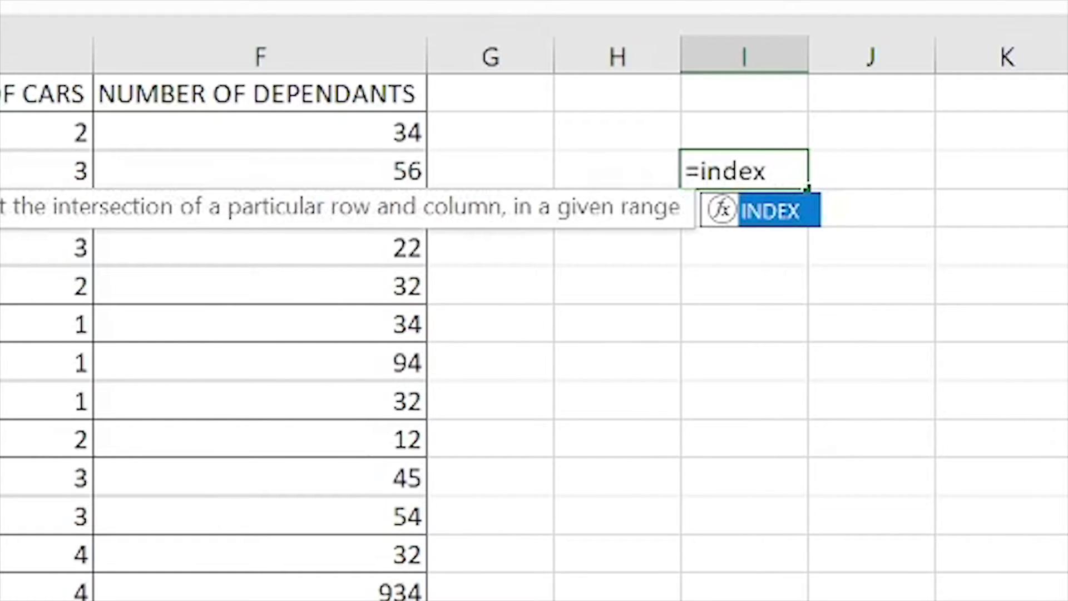
{"action": "type", "text": "("}
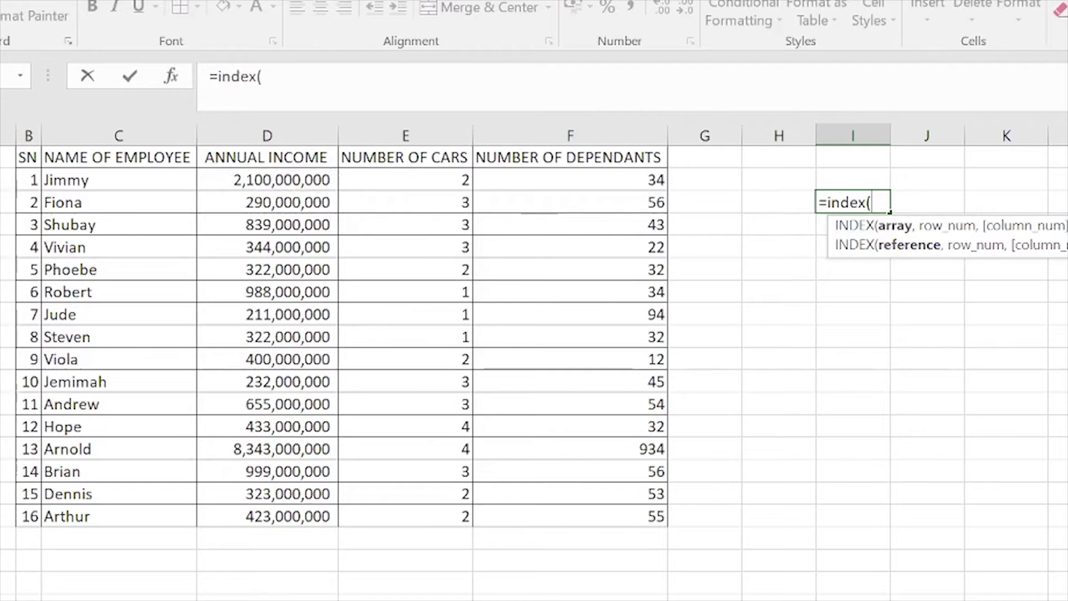
{"action": "left_click_drag", "start_coordinate": [315, 180], "coordinate": [313, 511]}
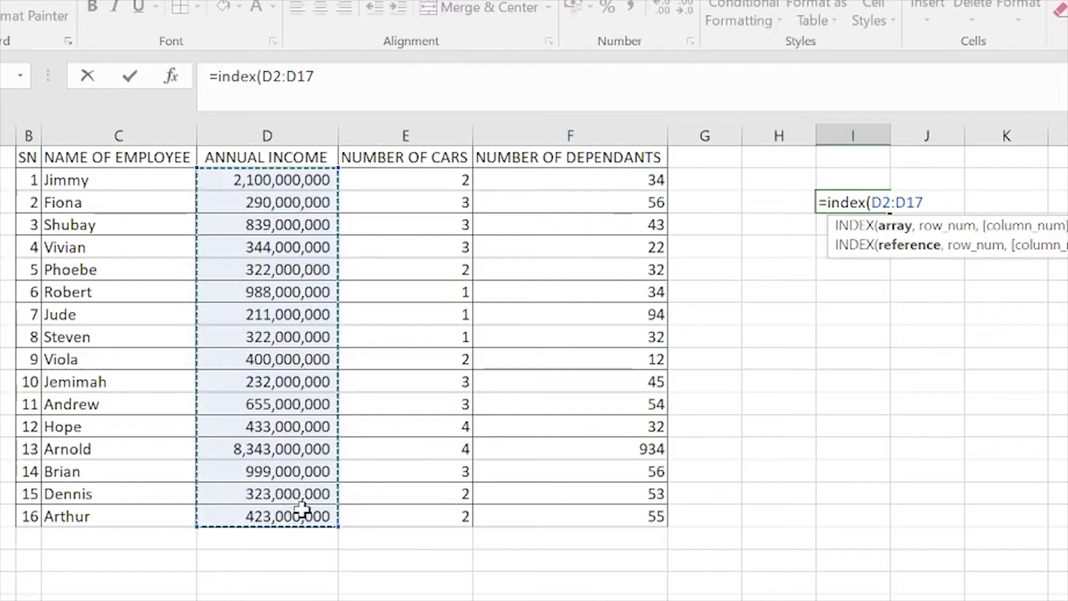
{"action": "type", "text": ",3"}
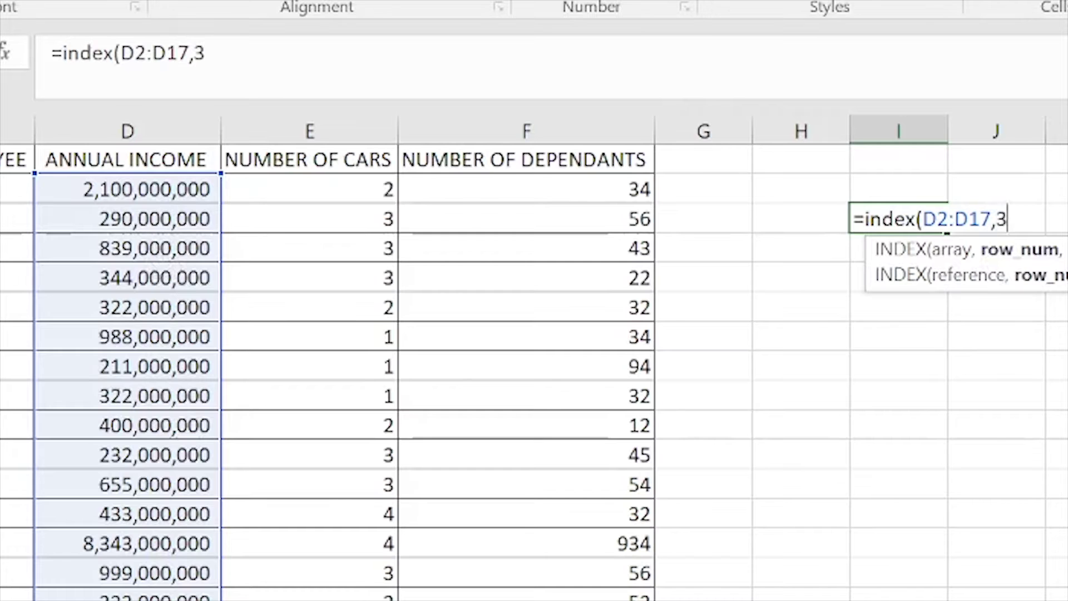
{"action": "key", "text": "Return"}
Compare the formula result with the serial number 3 row and fill its annual income cell D4 with yellow
{"action": "left_click", "coordinate": [948, 215]}
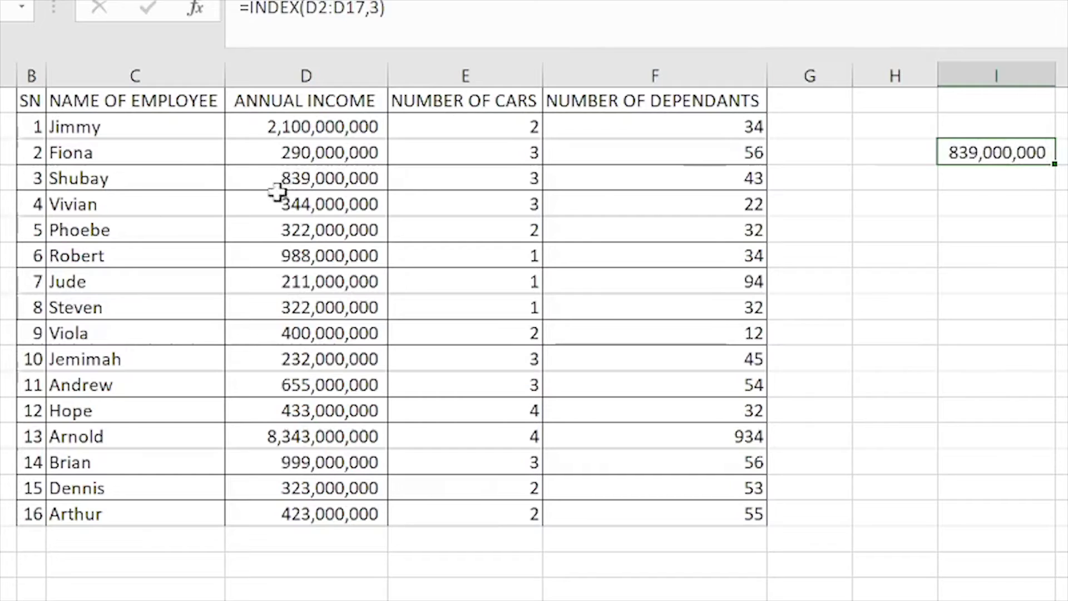
{"action": "left_click", "coordinate": [38, 177]}
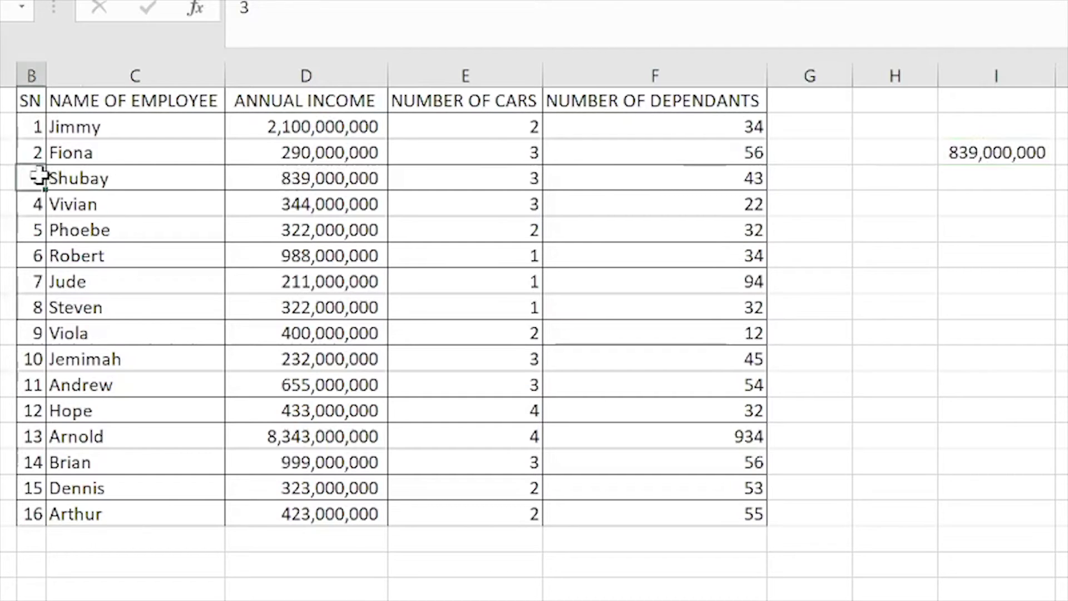
{"action": "left_click", "coordinate": [290, 177]}
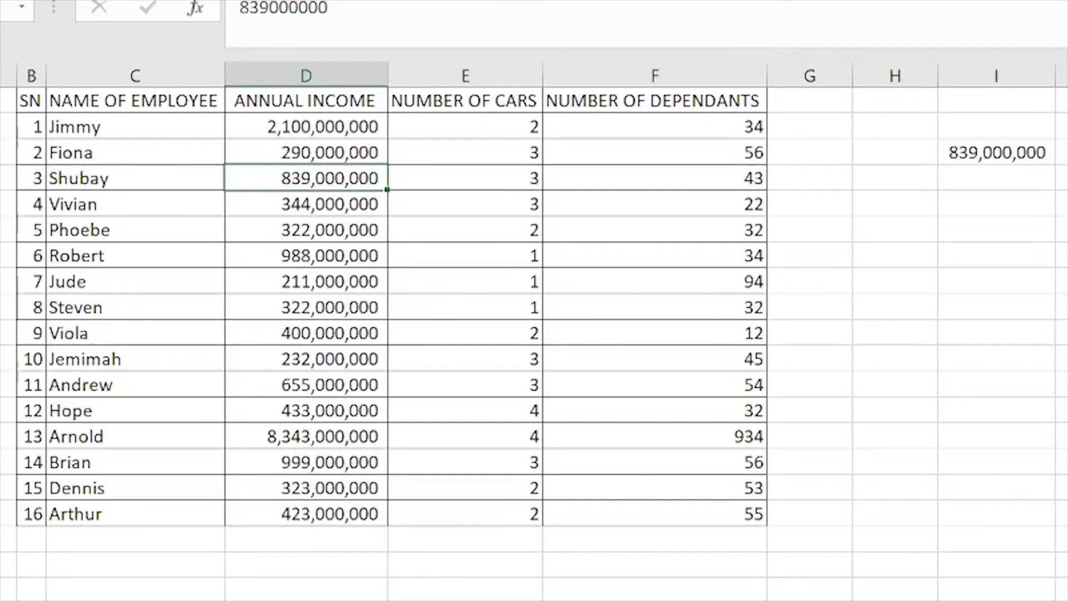
{"action": "left_click", "coordinate": [322, 225]}
{"action": "left_click", "coordinate": [325, 175]}
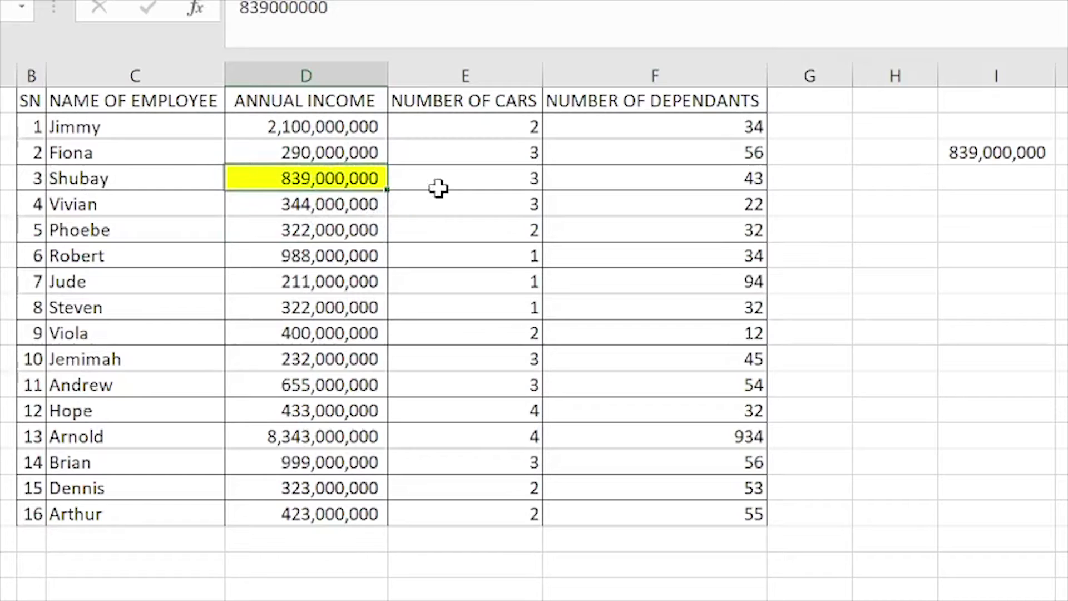
Clear cell I3 and enter =INDEX(D2:D17,3) there again, using the annual income values as the array
{"action": "left_click", "coordinate": [1014, 157]}
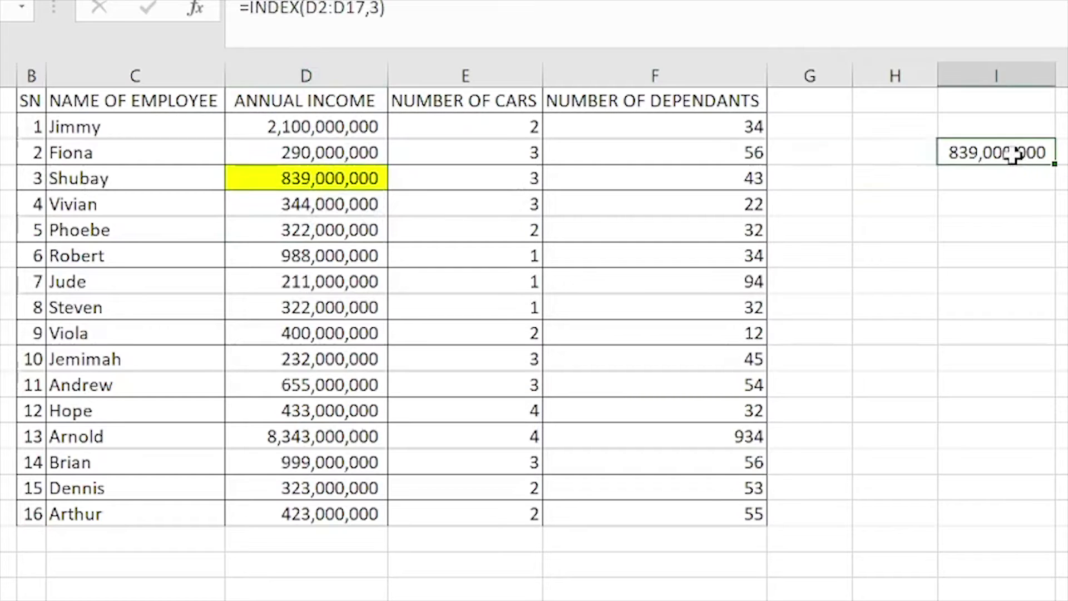
{"action": "key", "text": "Delete"}
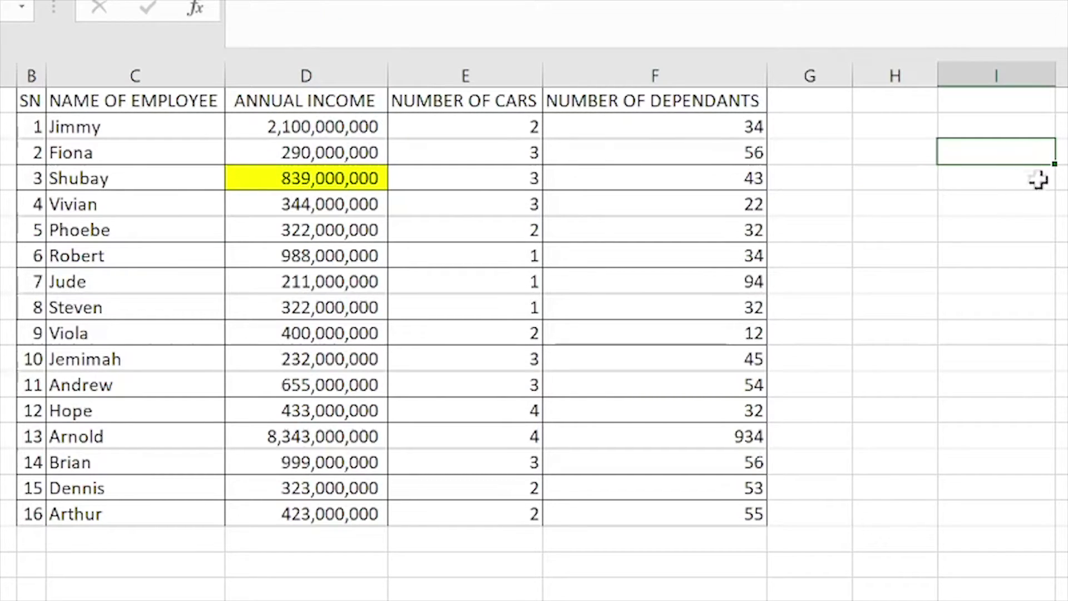
{"action": "left_click", "coordinate": [1041, 204]}
{"action": "left_click", "coordinate": [1029, 149]}
{"action": "type", "text": "=index"}
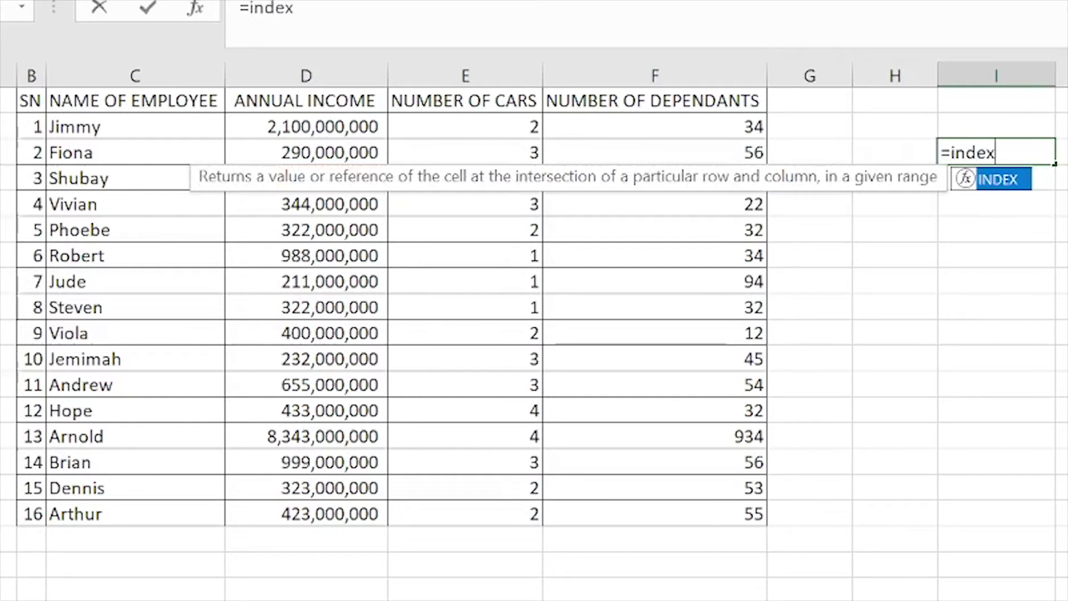
{"action": "type", "text": "("}
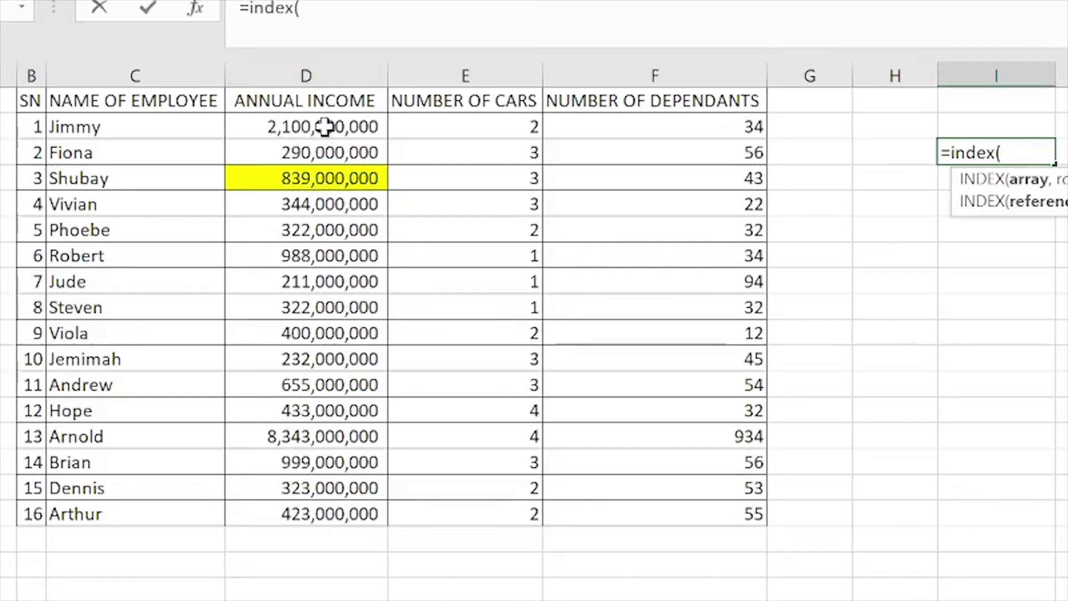
{"action": "left_click_drag", "start_coordinate": [326, 127], "coordinate": [312, 510]}
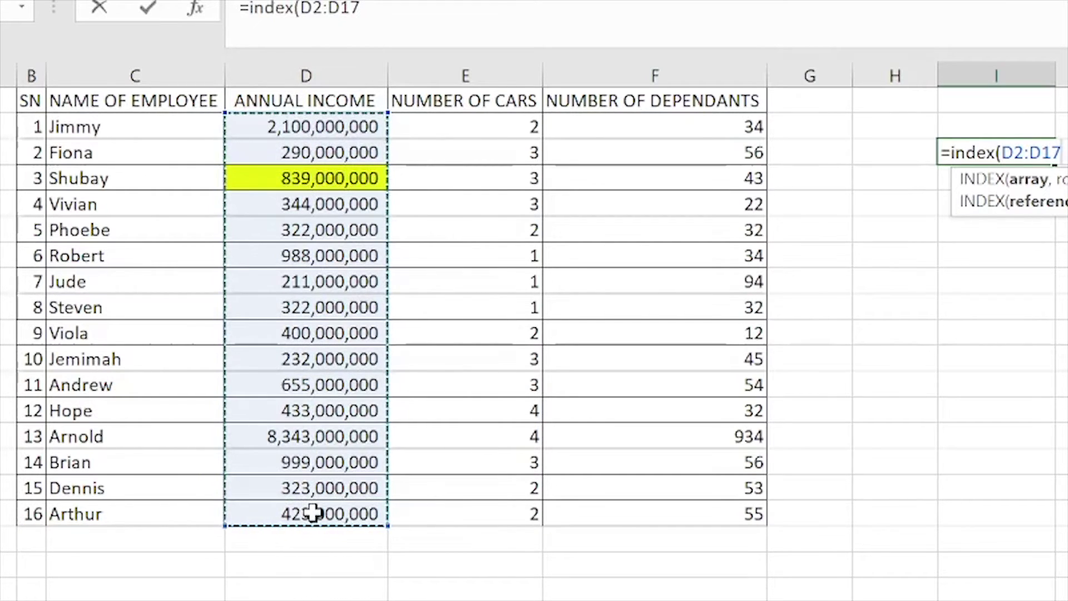
{"action": "type", "text": ",3"}
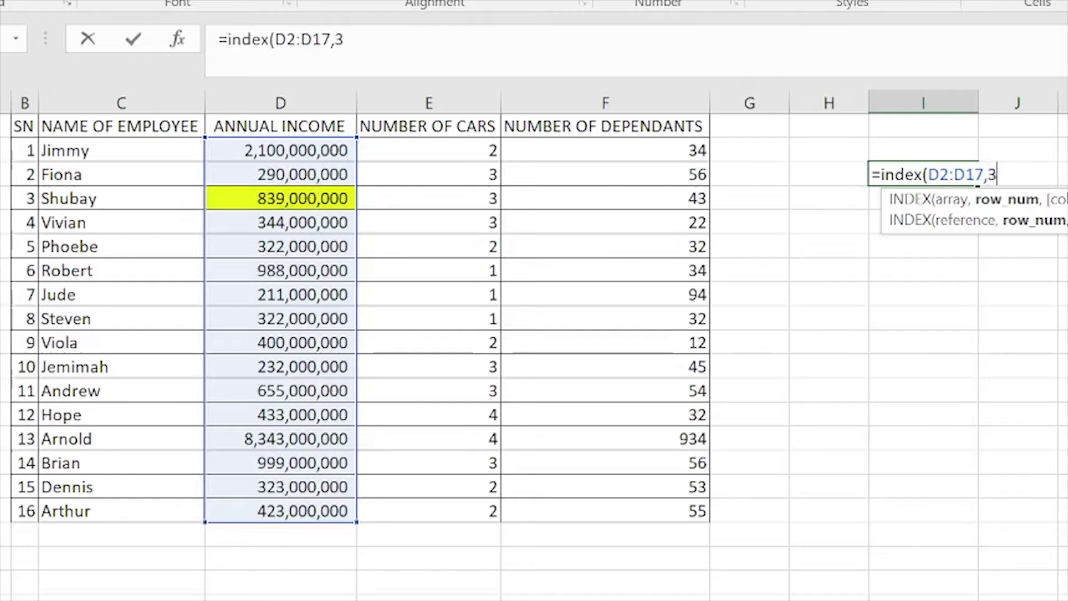
{"action": "key", "text": "Return"}
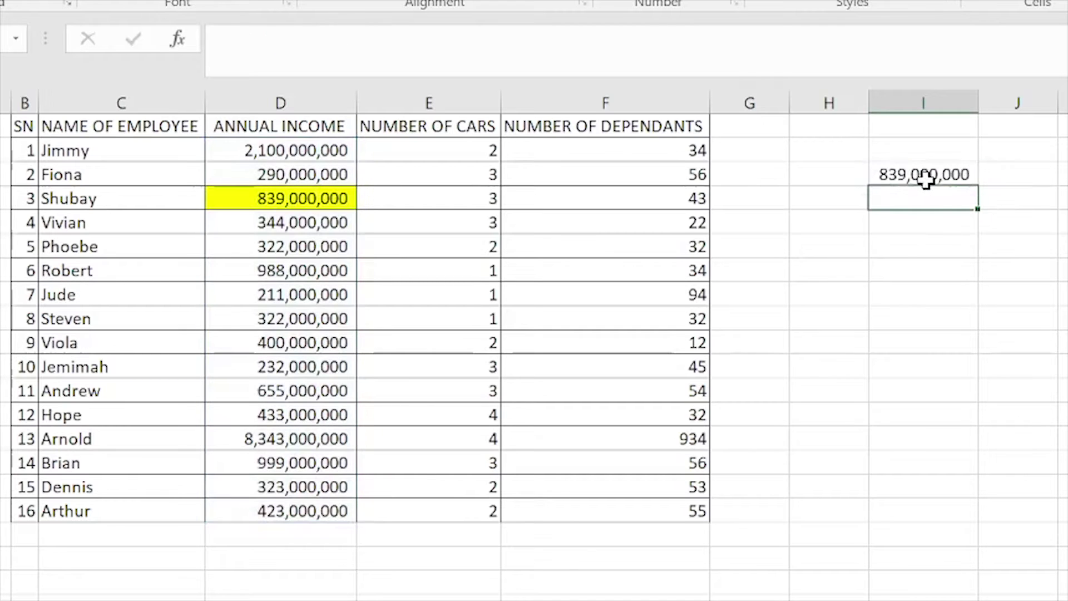
Fill the number of cars cell E10 in the serial number 9 row with light green
{"action": "left_click", "coordinate": [262, 195]}
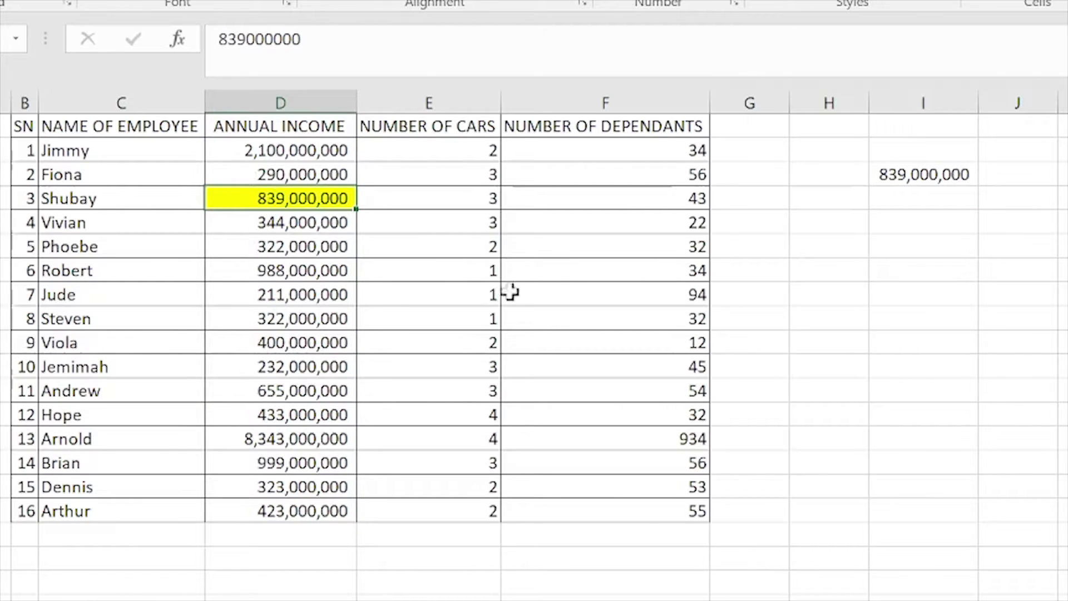
{"action": "left_click", "coordinate": [488, 342]}
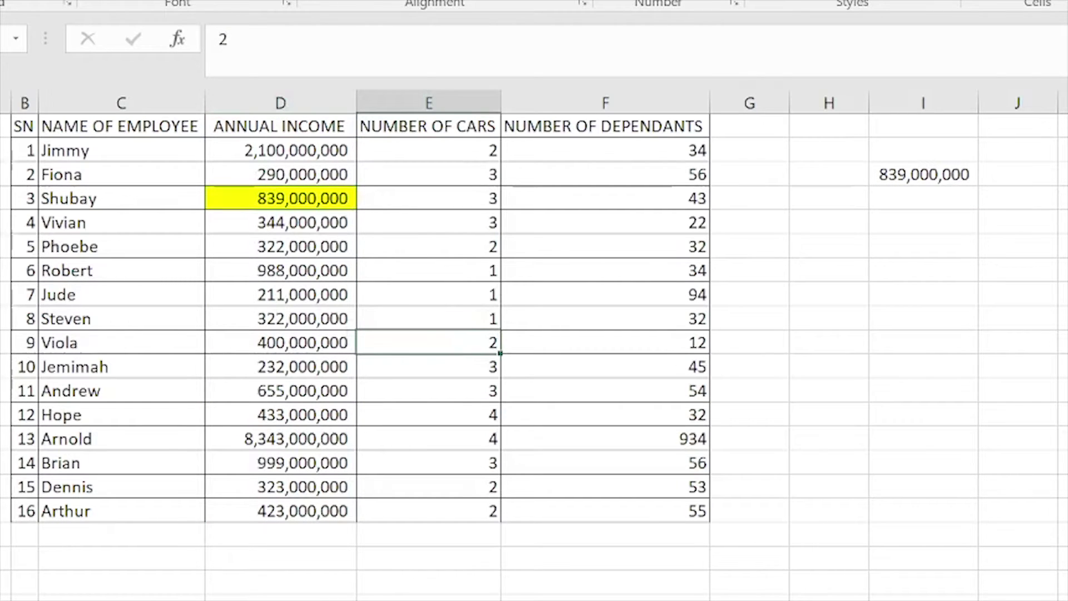
{"action": "left_click", "coordinate": [251, 0]}
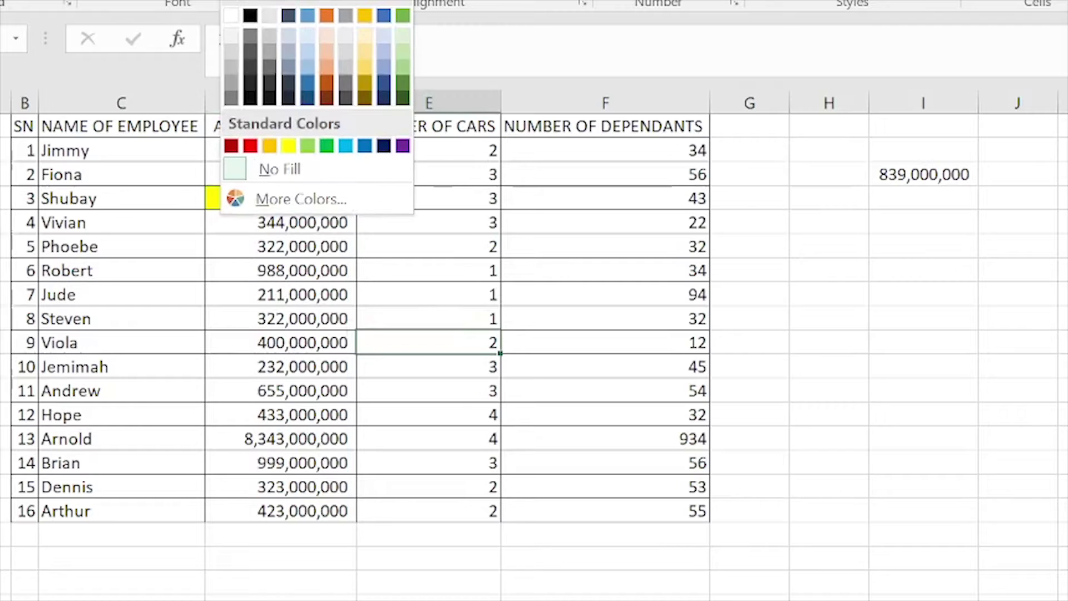
{"action": "left_click", "coordinate": [406, 41]}
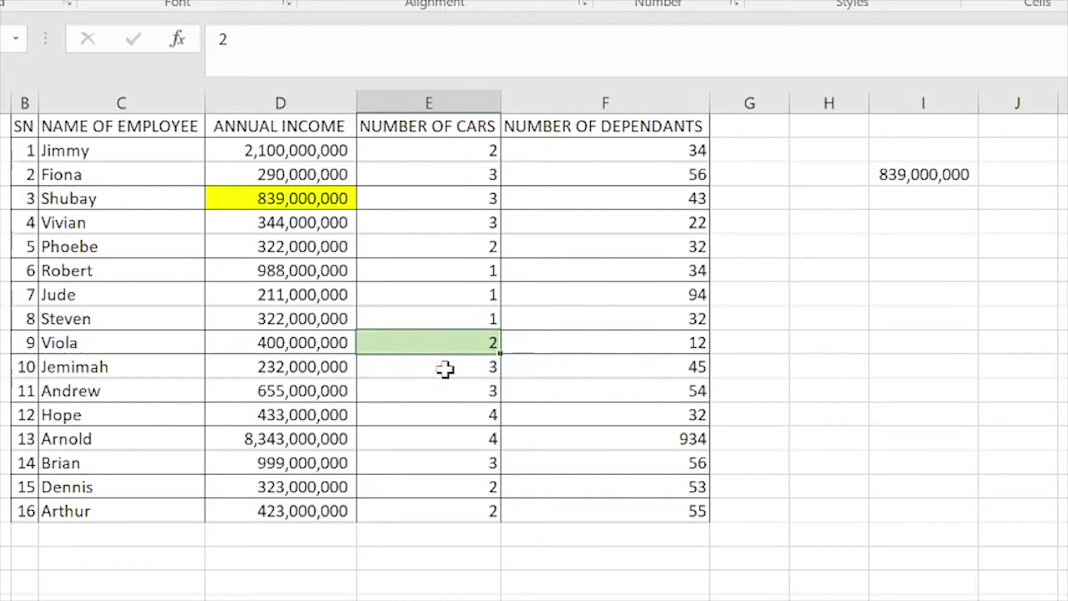
Examine the serial number 9 row, relating its number of cars cell E10 to the column heading, serial number and employee name
{"action": "left_click", "coordinate": [449, 312]}
{"action": "left_click", "coordinate": [452, 371]}
{"action": "left_click", "coordinate": [466, 343]}
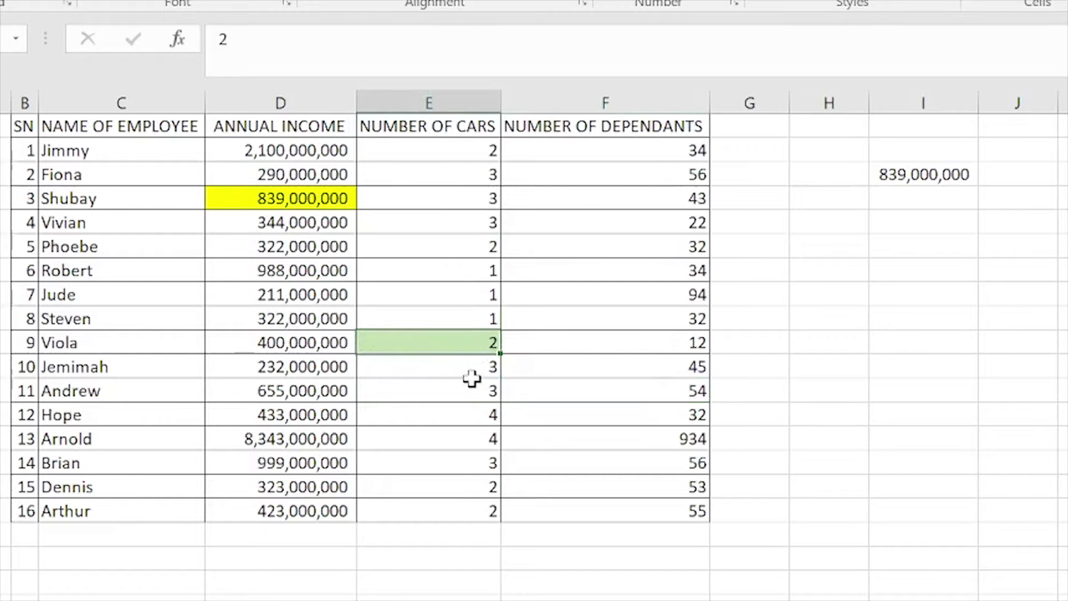
{"action": "left_click", "coordinate": [453, 386]}
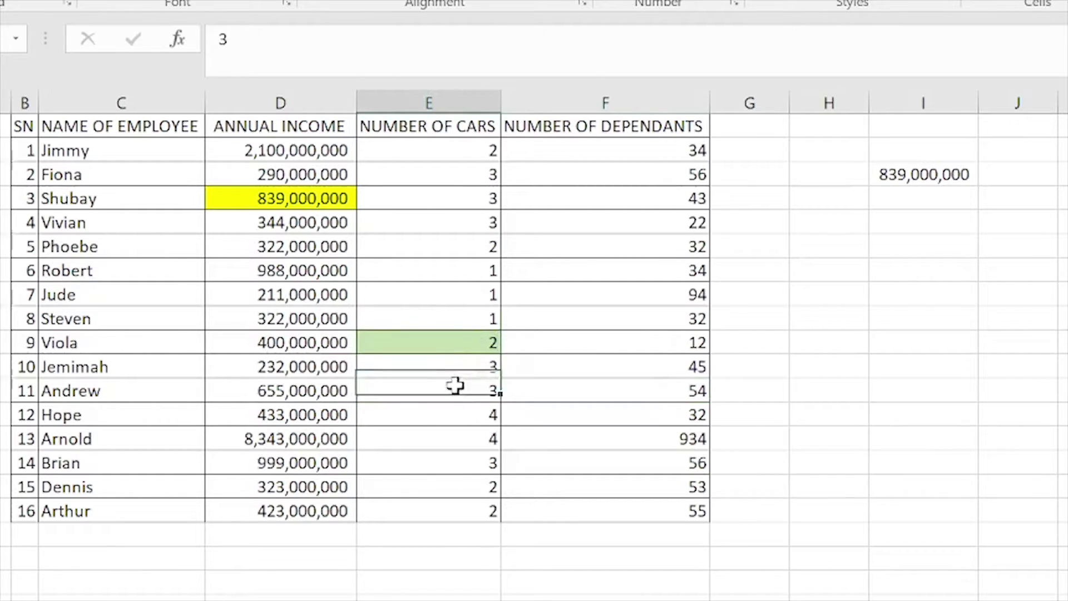
{"action": "left_click", "coordinate": [459, 346]}
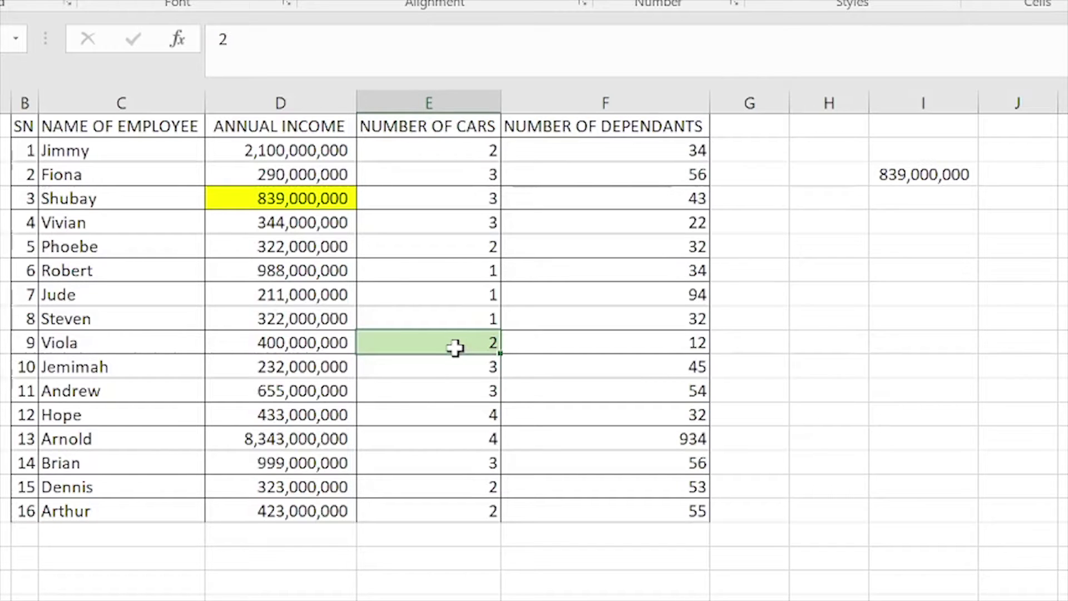
{"action": "left_click", "coordinate": [451, 377]}
{"action": "left_click", "coordinate": [467, 346]}
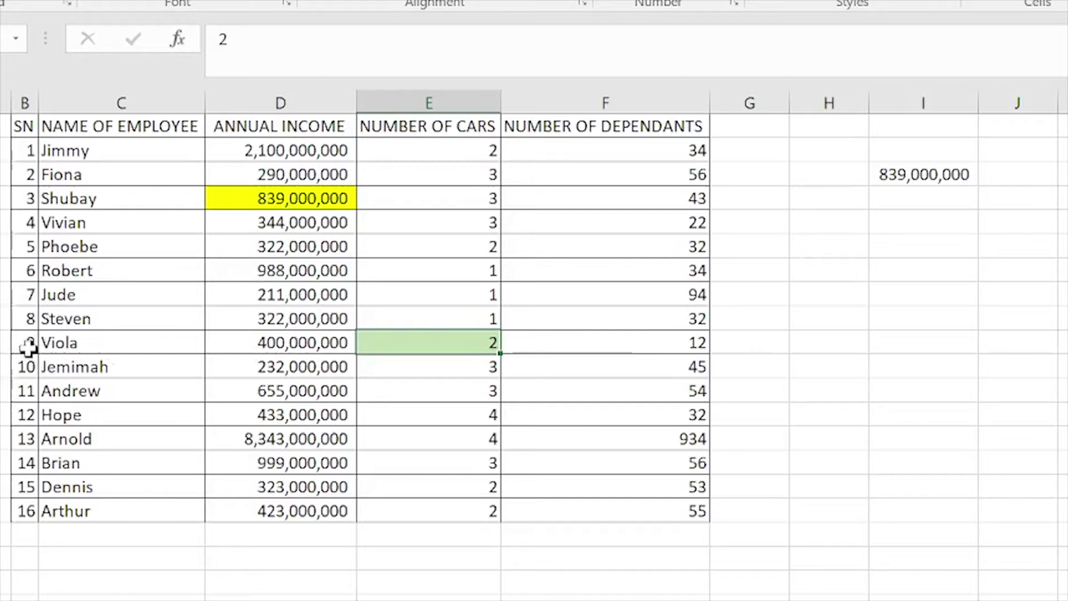
{"action": "left_click", "coordinate": [445, 131]}
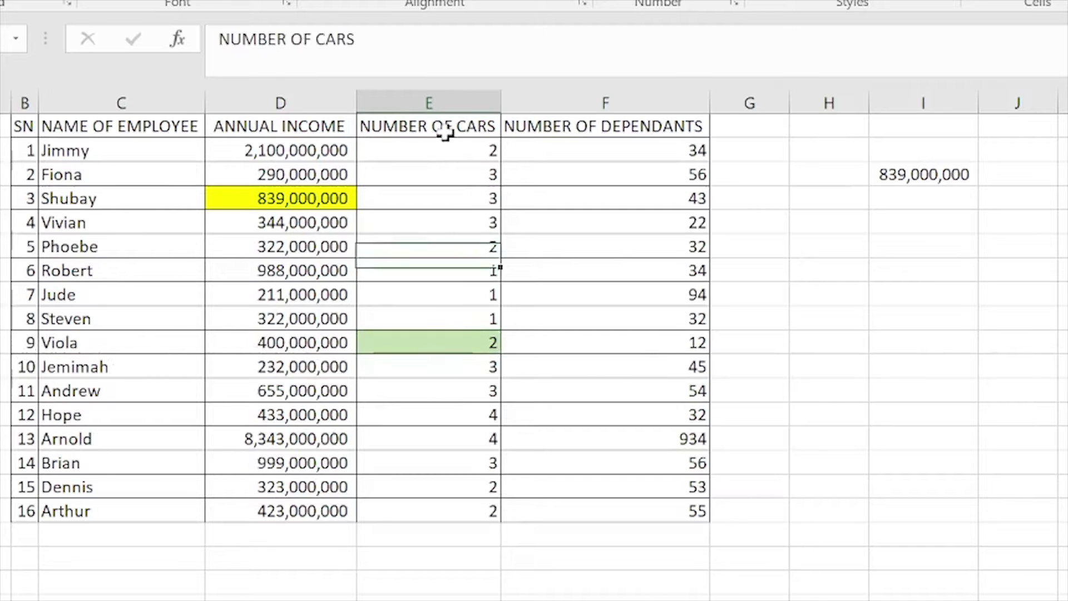
{"action": "left_click", "coordinate": [469, 333]}
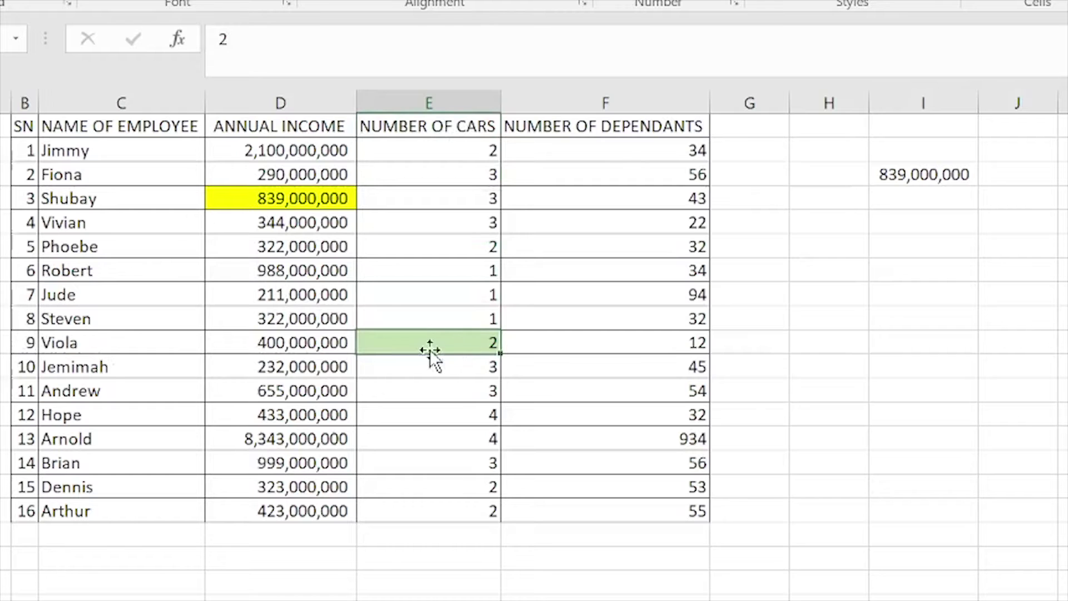
{"action": "left_click", "coordinate": [21, 342]}
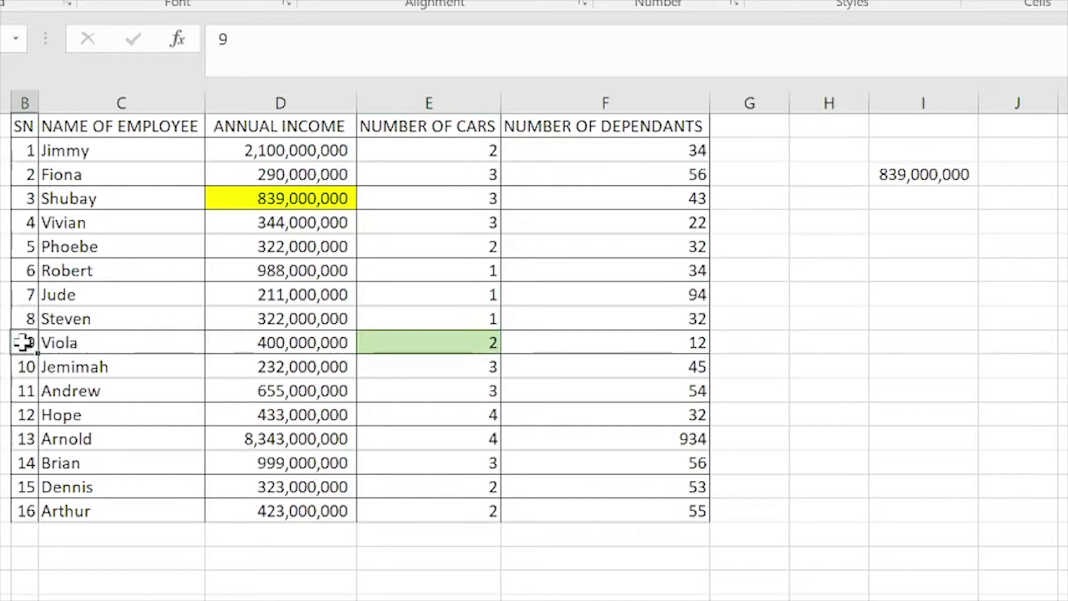
{"action": "left_click", "coordinate": [69, 343]}
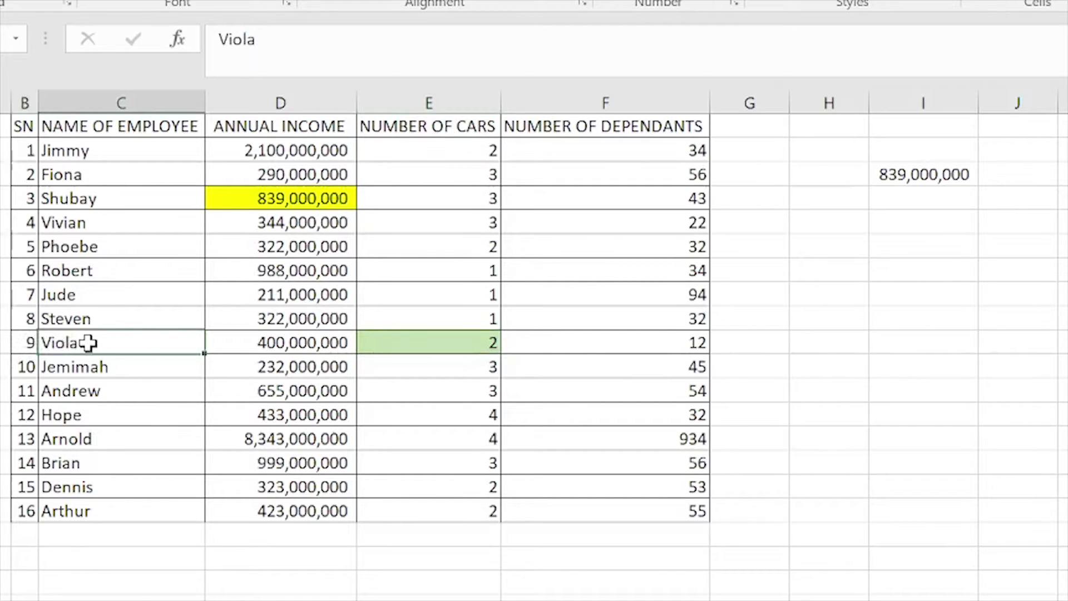
{"action": "left_click", "coordinate": [26, 342]}
{"action": "left_click", "coordinate": [100, 347]}
Enter =INDEX(E2:E17,9) in cell I7 to return the ninth number of cars, and compare it with cell E10
{"action": "left_click", "coordinate": [914, 268]}
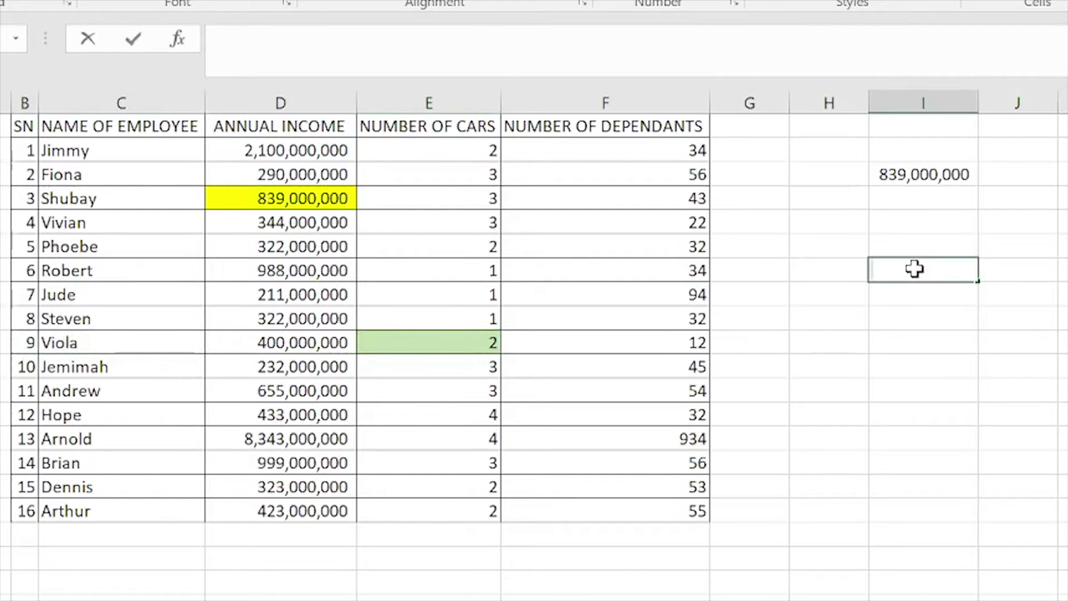
{"action": "type", "text": "=inde"}
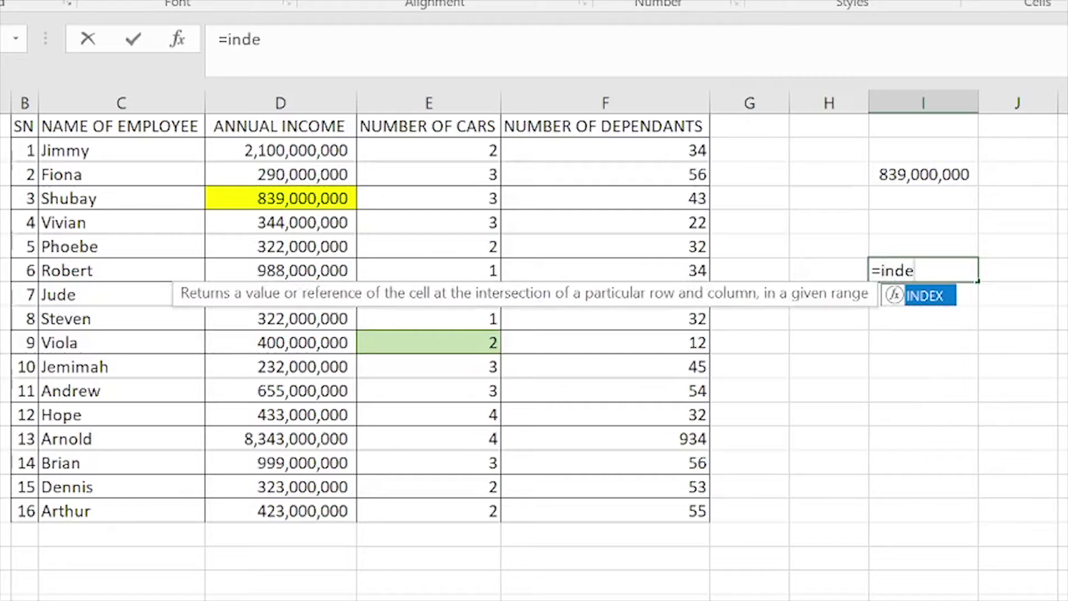
{"action": "type", "text": "x("}
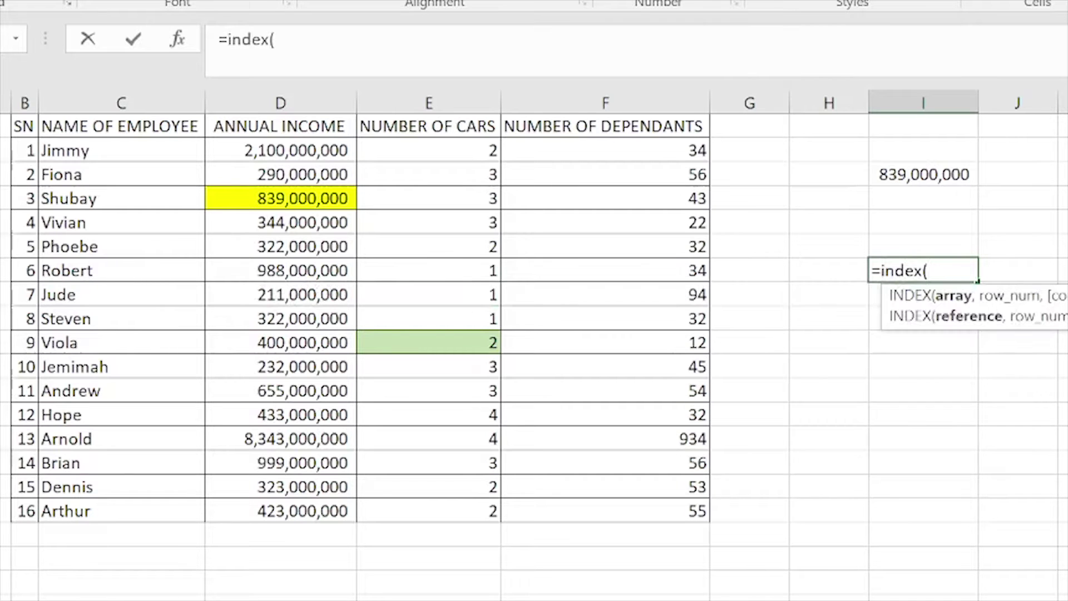
{"action": "left_click_drag", "start_coordinate": [467, 144], "coordinate": [465, 505]}
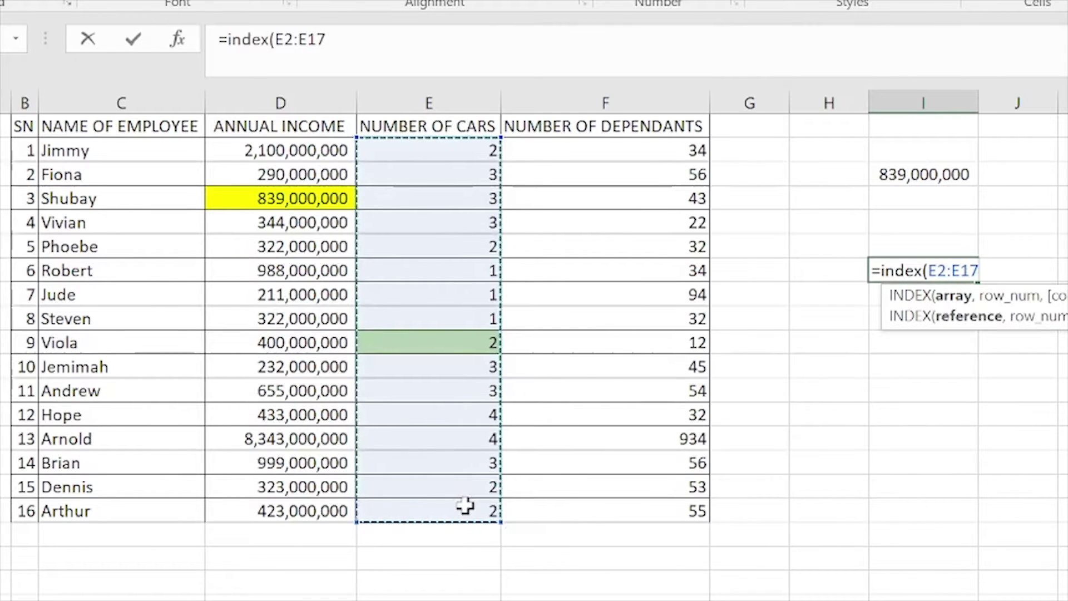
{"action": "type", "text": ","}
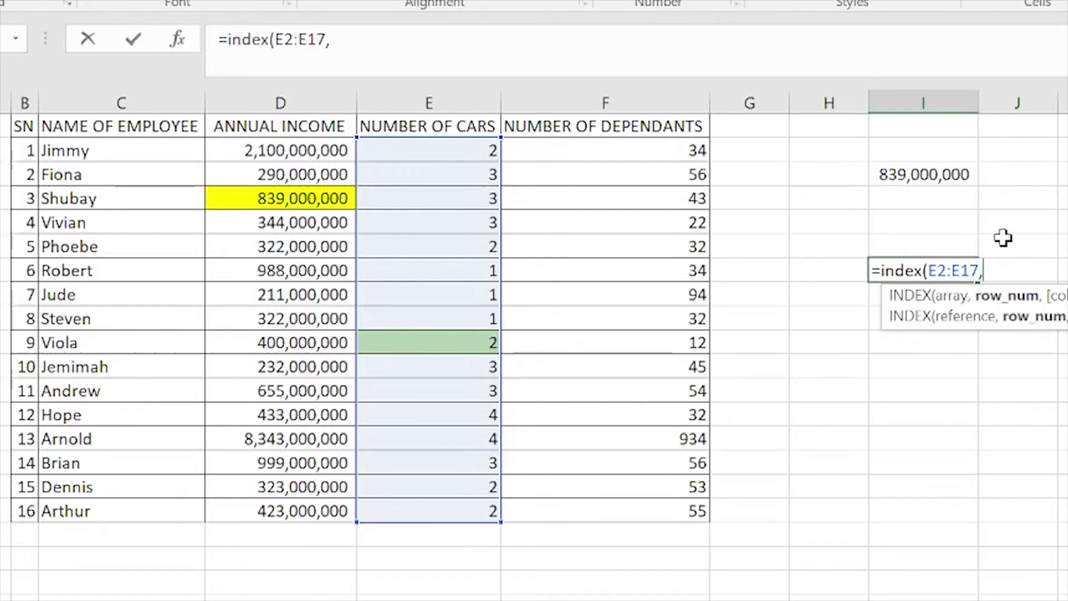
{"action": "type", "text": "9"}
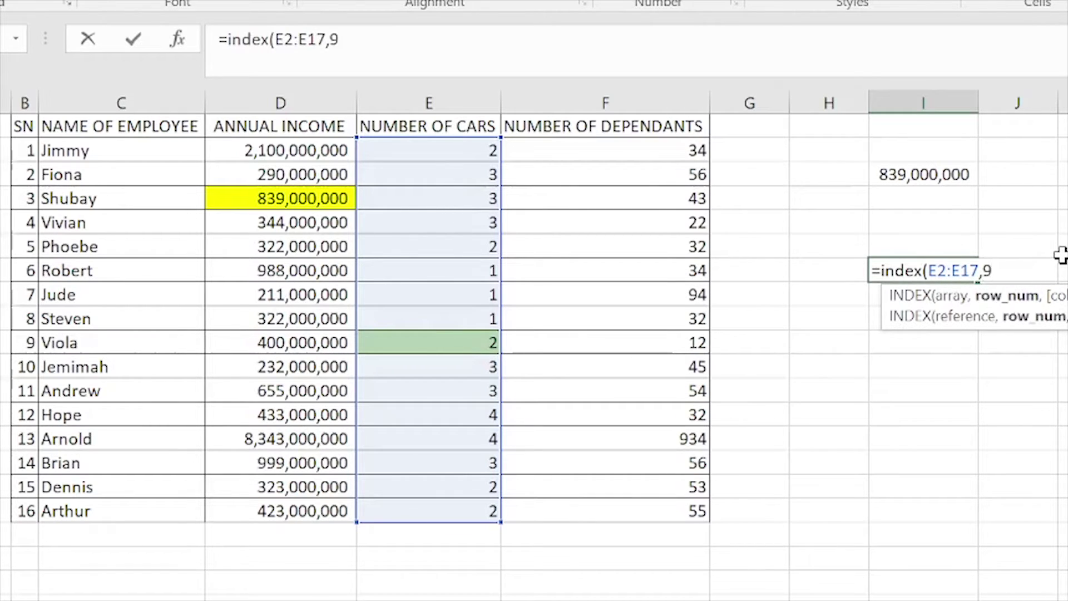
{"action": "key", "text": "Return"}
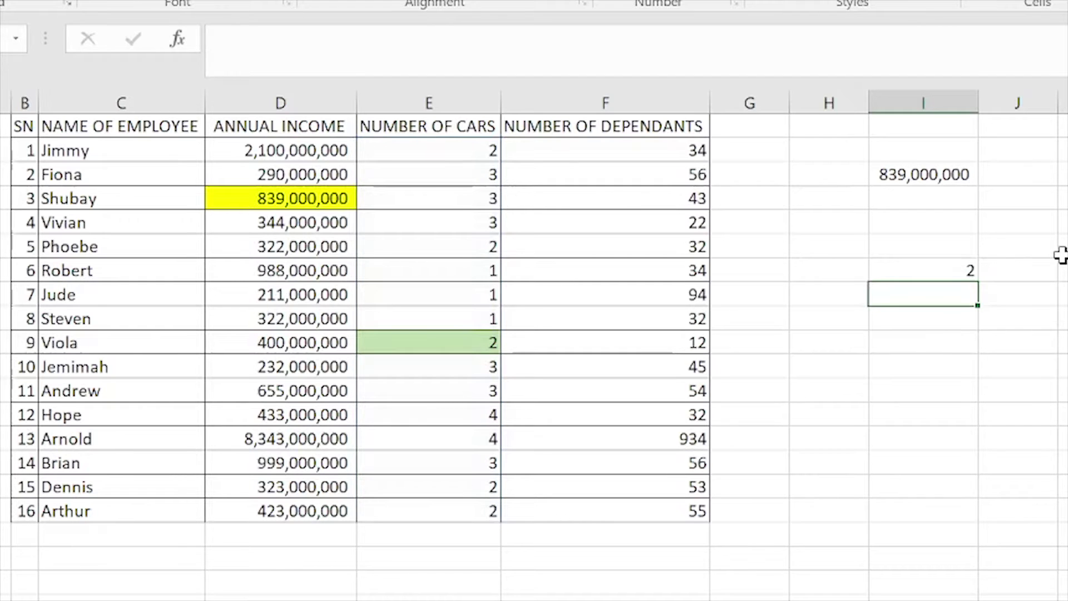
{"action": "left_click", "coordinate": [951, 266]}
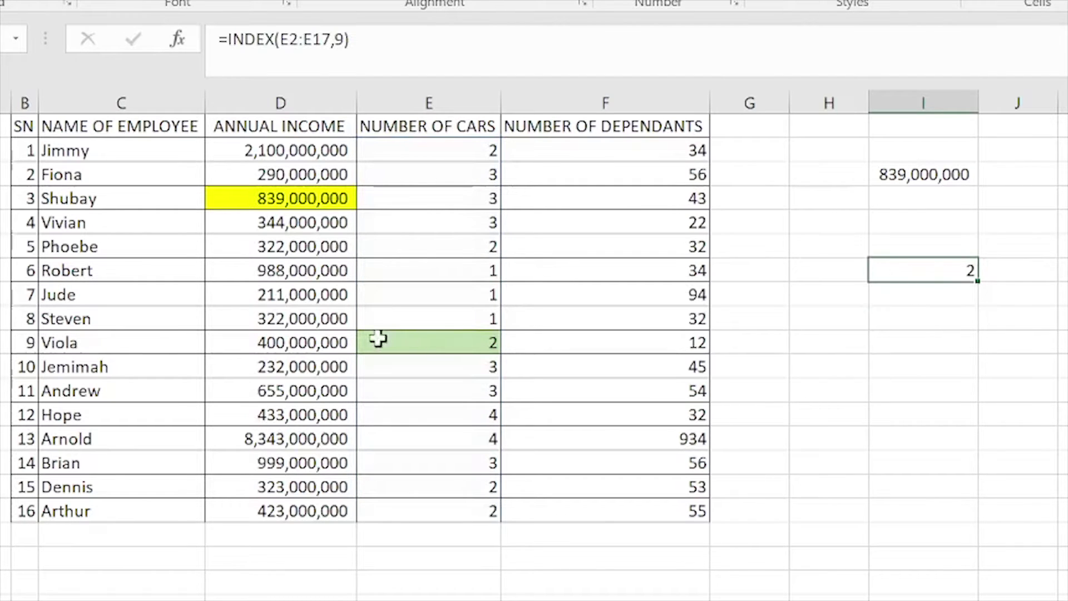
{"action": "left_click", "coordinate": [402, 339]}
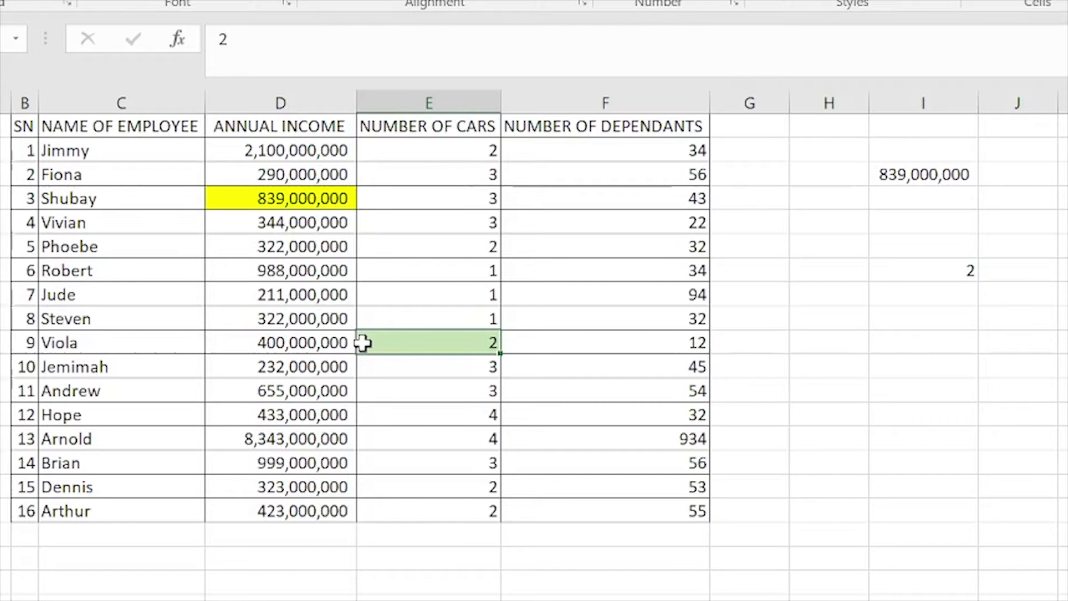
Locate the serial number 13 row and fill its number of dependants cell F14 with light gold
{"action": "left_click", "coordinate": [639, 486]}
{"action": "left_click", "coordinate": [606, 125]}
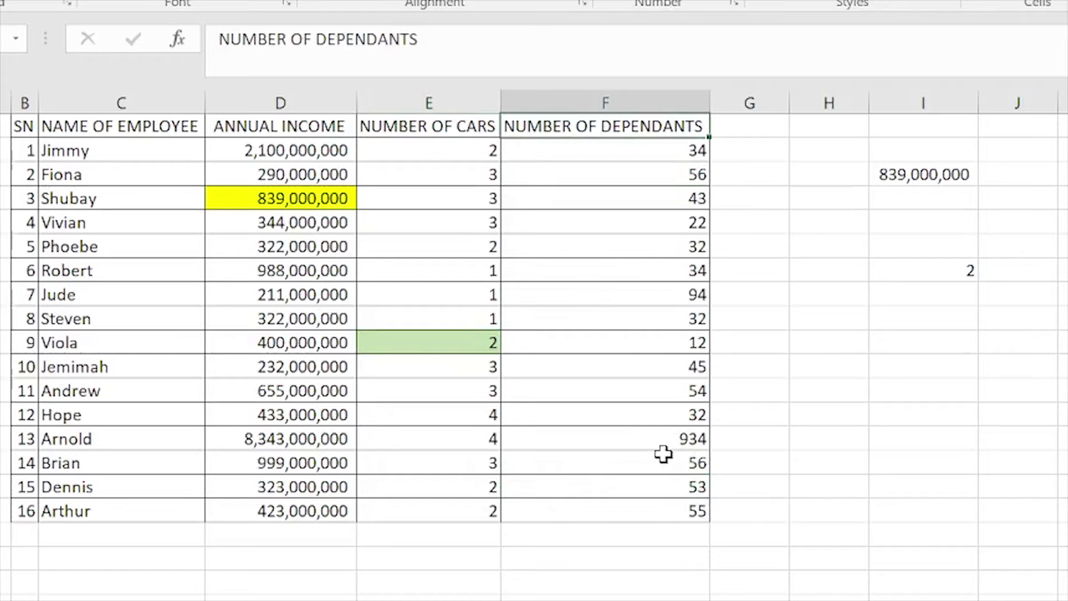
{"action": "left_click", "coordinate": [683, 440]}
{"action": "key", "text": "Left"}
{"action": "key", "text": "Left"}
{"action": "key", "text": "Left"}
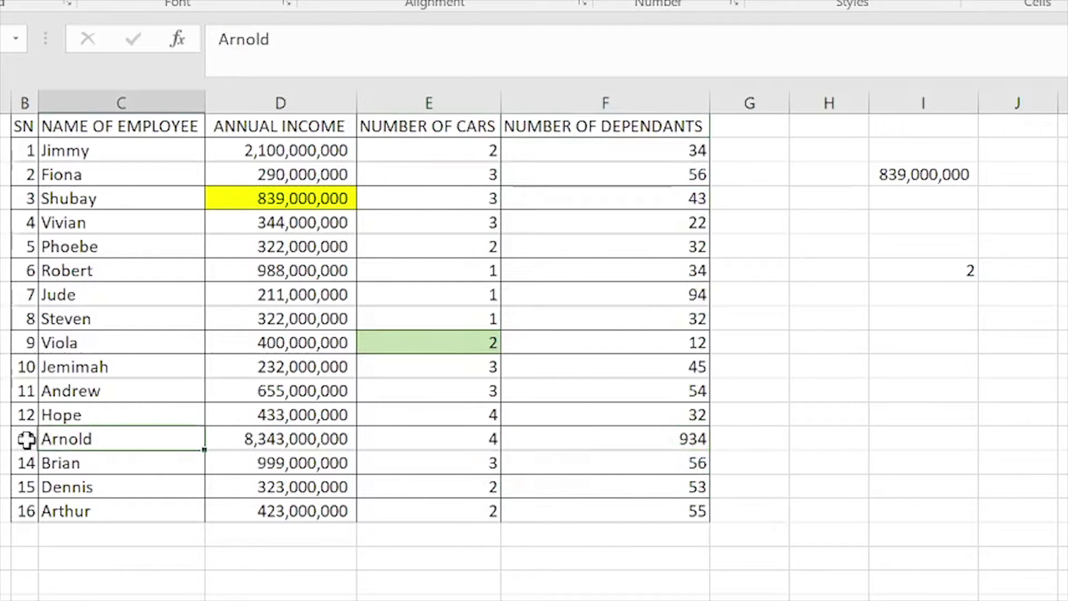
{"action": "left_click_drag", "start_coordinate": [31, 441], "coordinate": [303, 438]}
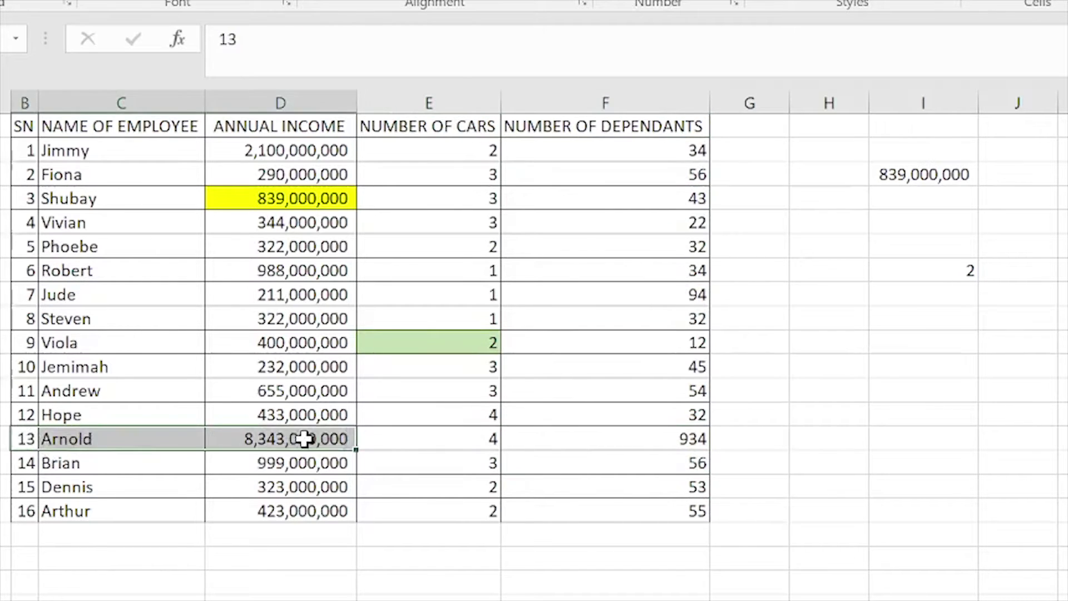
{"action": "left_click", "coordinate": [483, 466]}
{"action": "left_click", "coordinate": [659, 443]}
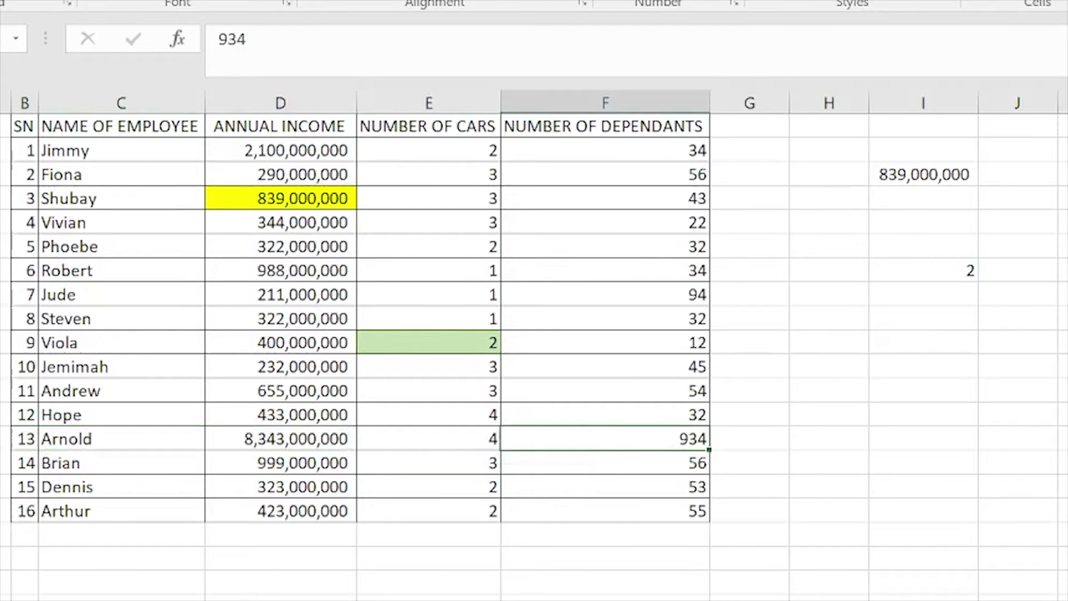
{"action": "left_click", "coordinate": [248, 1]}
{"action": "left_click", "coordinate": [368, 55]}
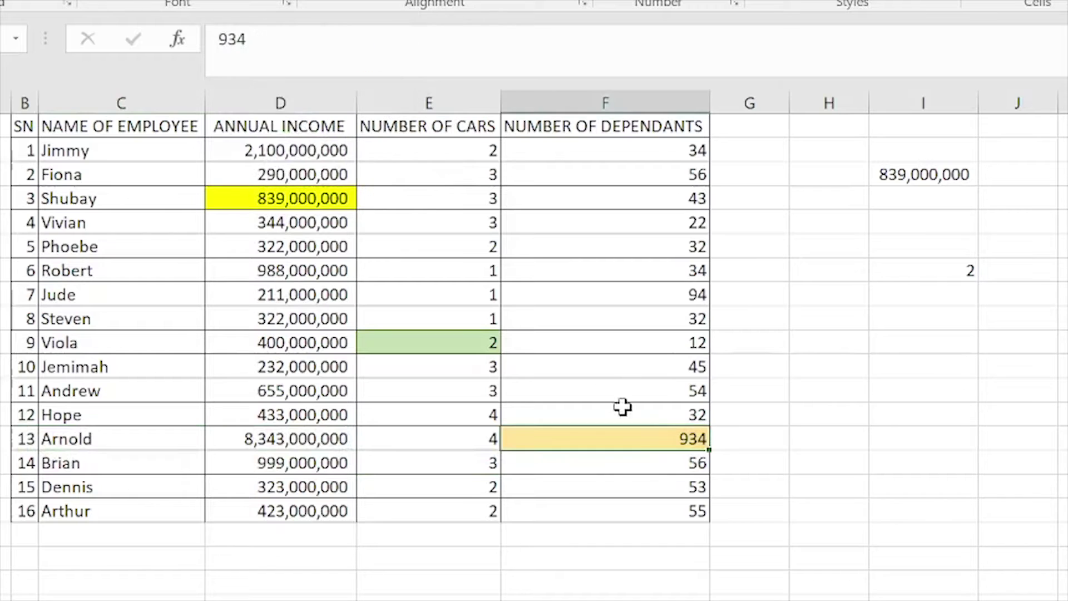
{"action": "left_click", "coordinate": [648, 480]}
{"action": "left_click", "coordinate": [655, 444]}
Enter the formula =INDEX(F2:F17,13) in cell I9 to return the thirteenth number of dependants
{"action": "left_click", "coordinate": [927, 322]}
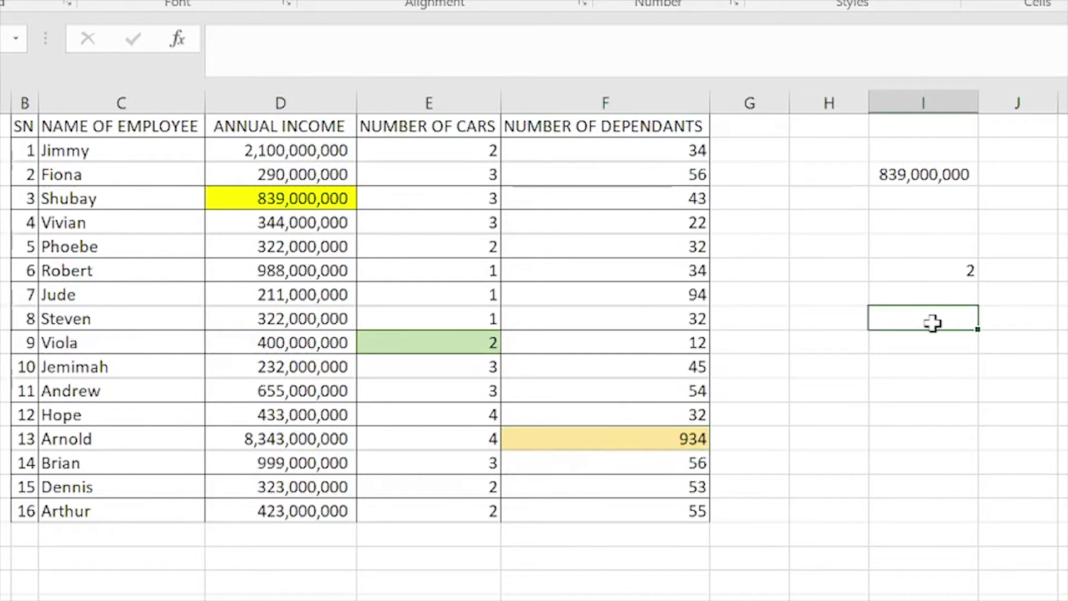
{"action": "type", "text": "=index("}
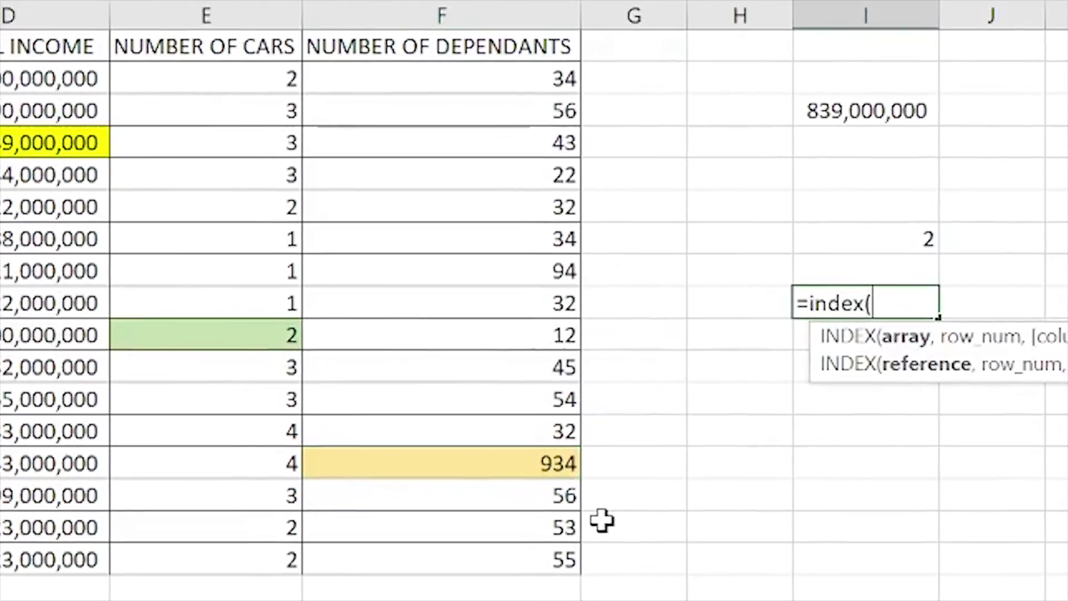
{"action": "left_click_drag", "start_coordinate": [515, 70], "coordinate": [519, 567]}
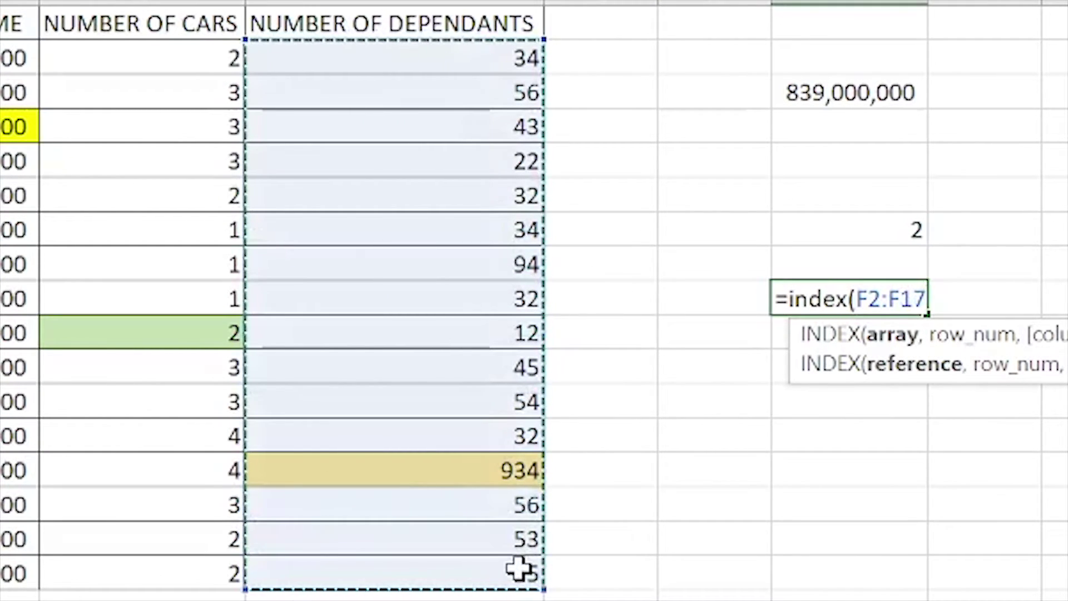
{"action": "type", "text": ",1"}
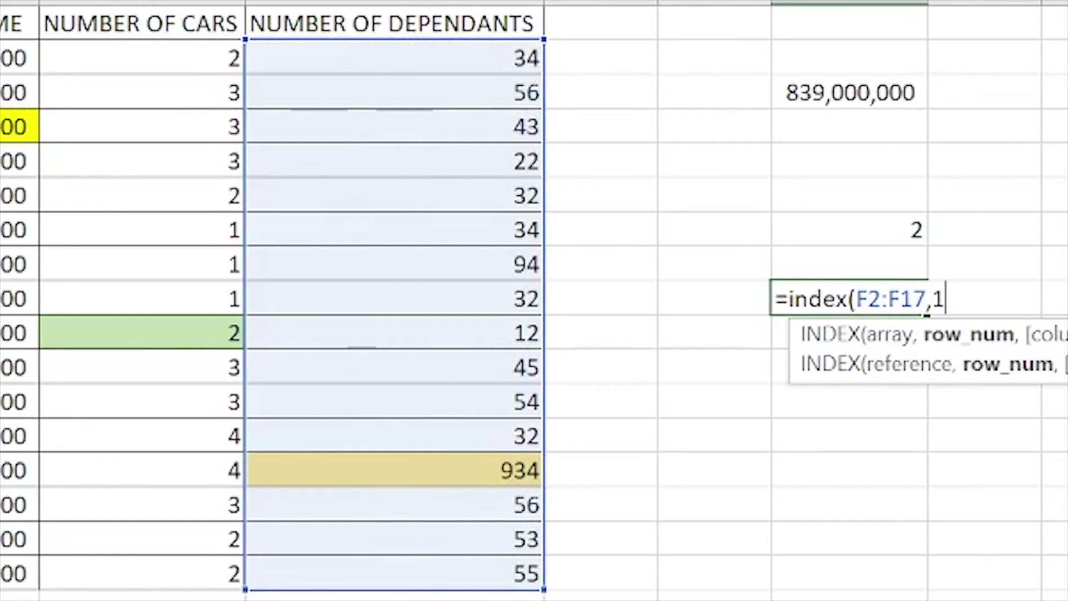
{"action": "type", "text": "3"}
{"action": "key", "text": "Return"}
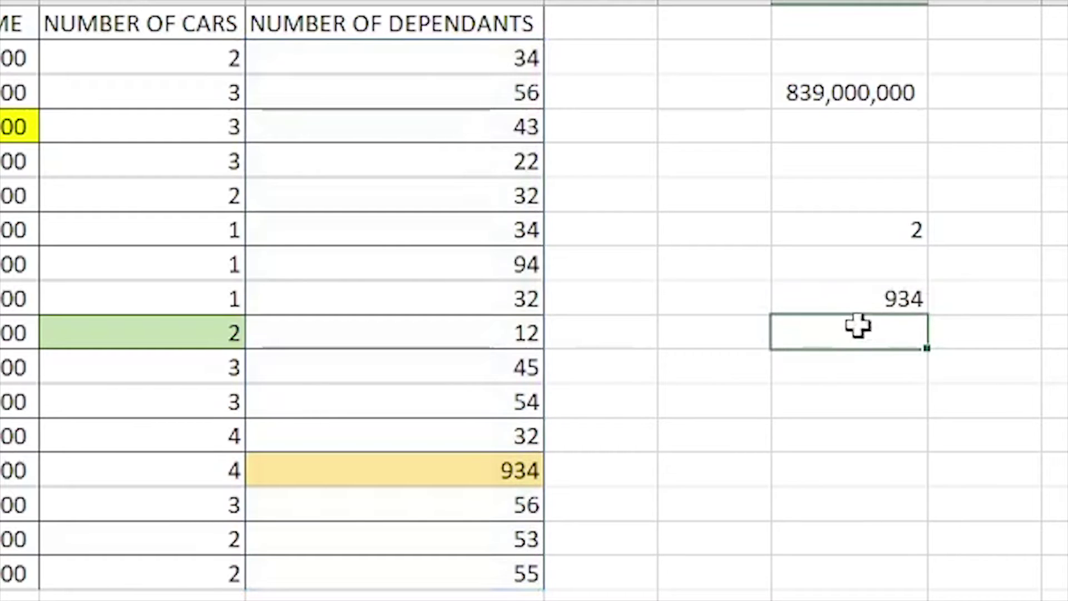
Compare the result in I9 with the highlighted cell F14 and review the INDEX results in I3, I7 and I9
{"action": "left_click", "coordinate": [869, 308]}
{"action": "left_click", "coordinate": [417, 478]}
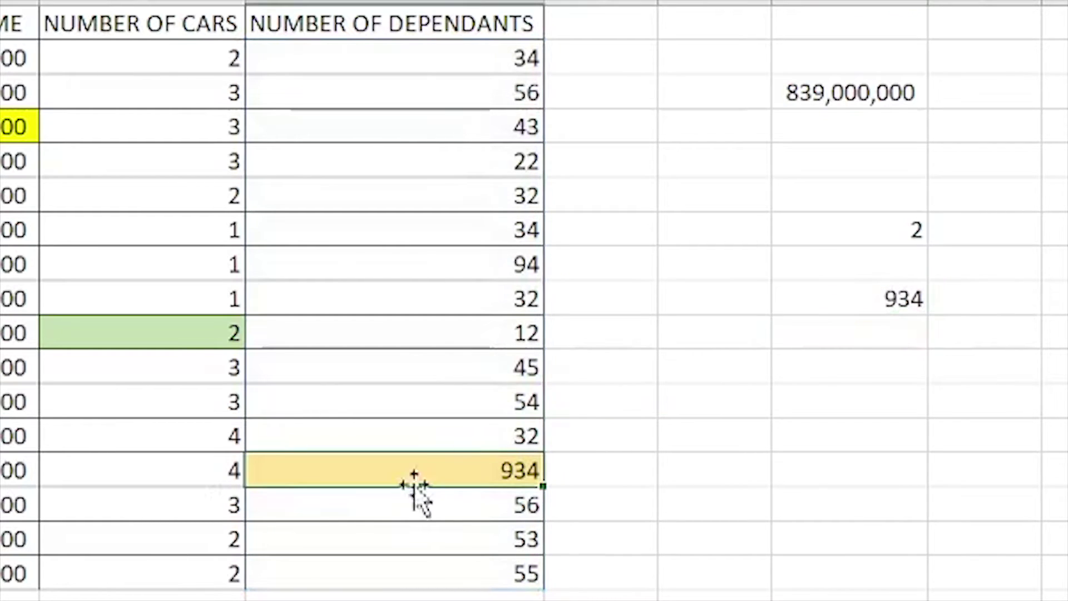
{"action": "left_click", "coordinate": [904, 297]}
{"action": "left_click", "coordinate": [417, 489]}
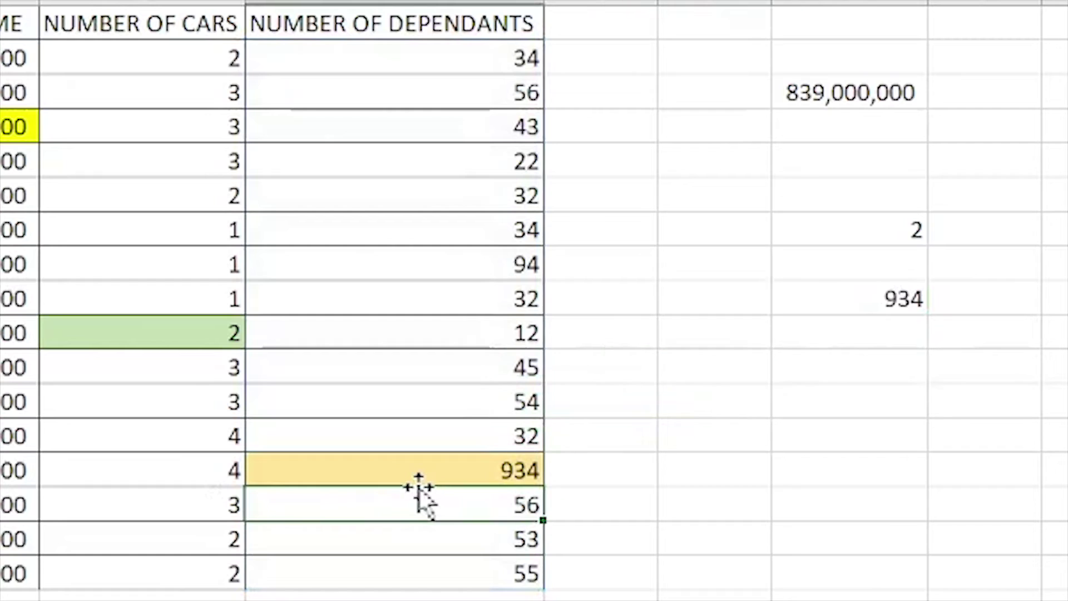
{"action": "left_click", "coordinate": [912, 92]}
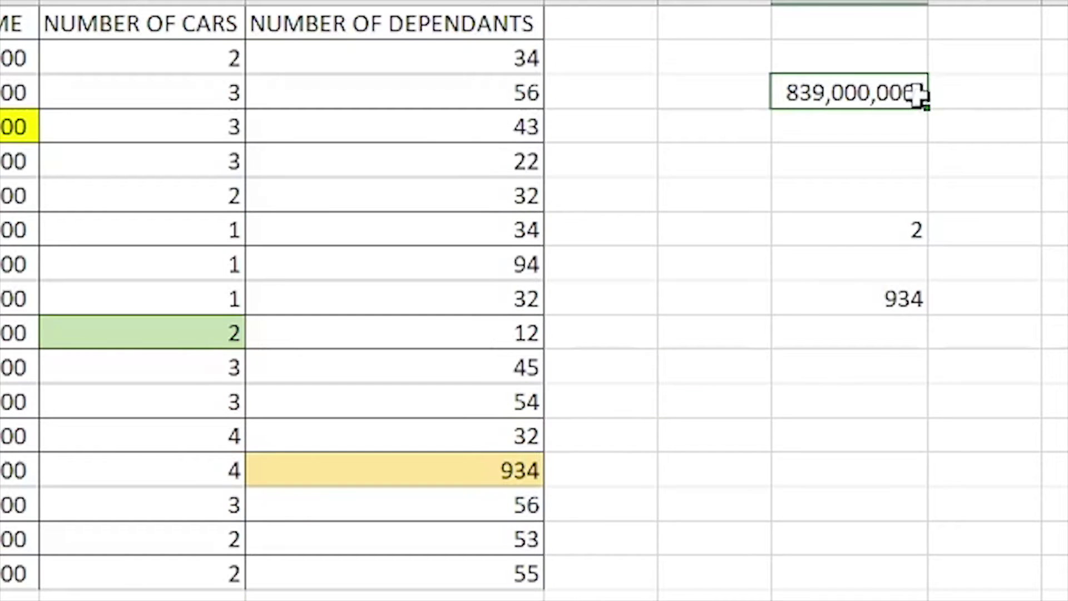
{"action": "left_click", "coordinate": [882, 236]}
{"action": "left_click", "coordinate": [875, 299]}
{"action": "left_click", "coordinate": [874, 94]}
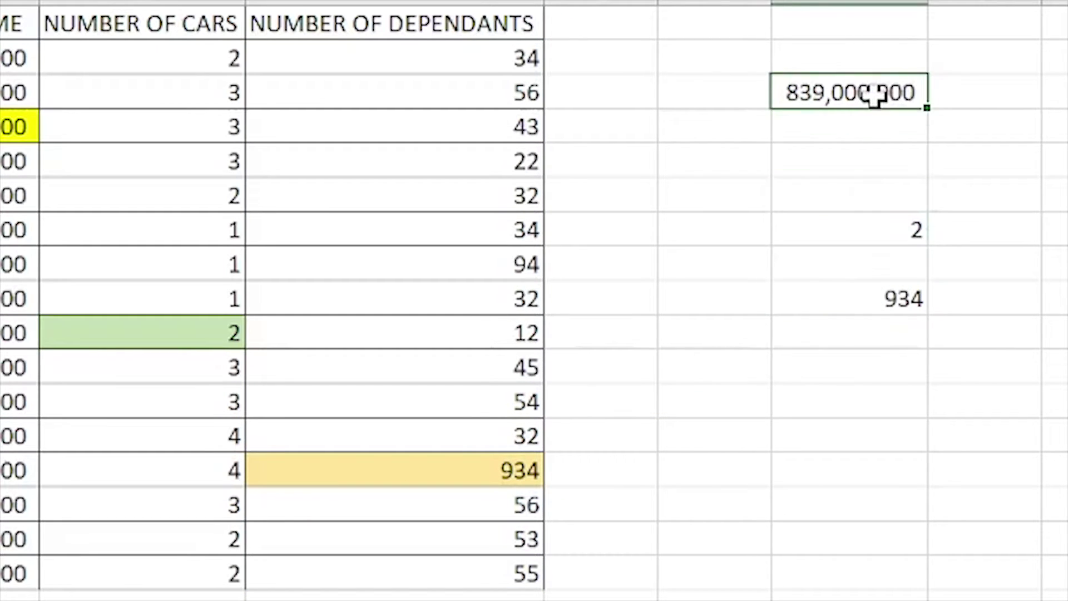
Compare the INDEX result in I3 with the yellow annual income cell D4
{"action": "left_click", "coordinate": [1058, 87]}
{"action": "left_click", "coordinate": [851, 98]}
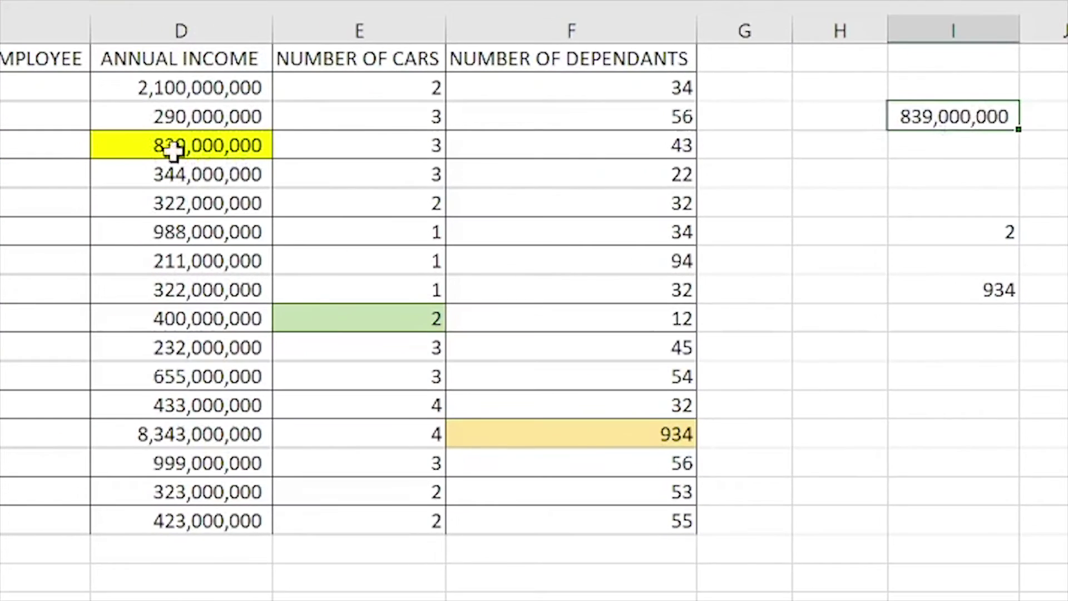
{"action": "left_click", "coordinate": [17, 126]}
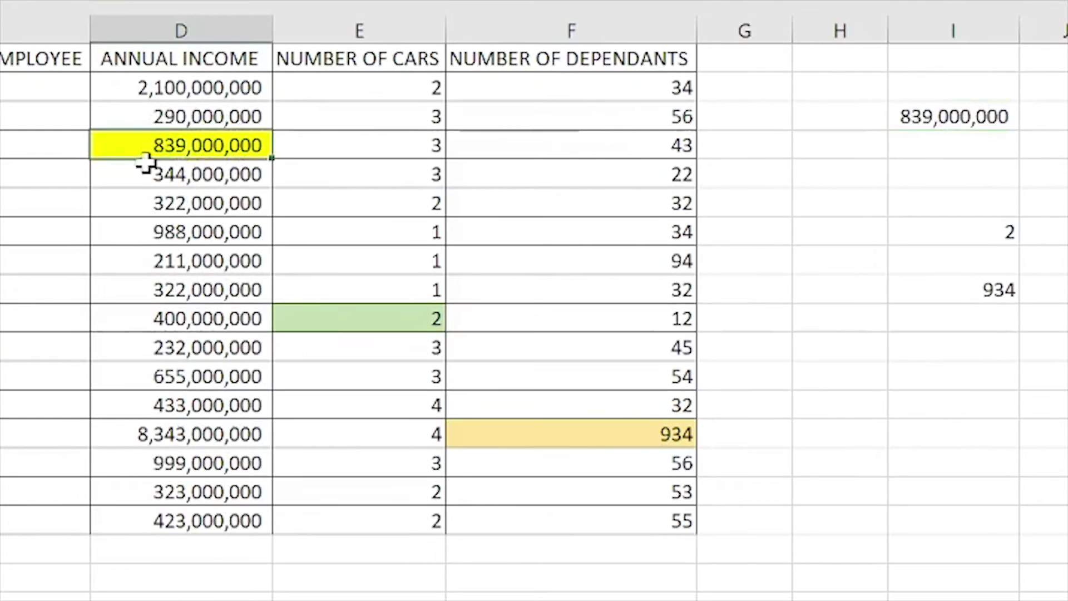
{"action": "key", "text": "Down"}
{"action": "key", "text": "Down"}
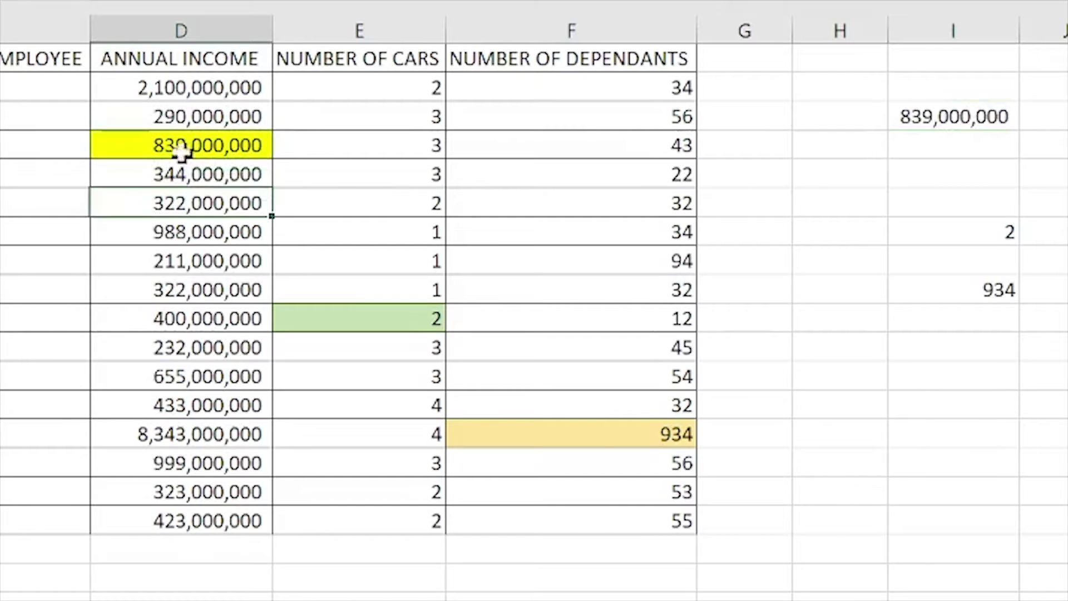
{"action": "left_click", "coordinate": [180, 153]}
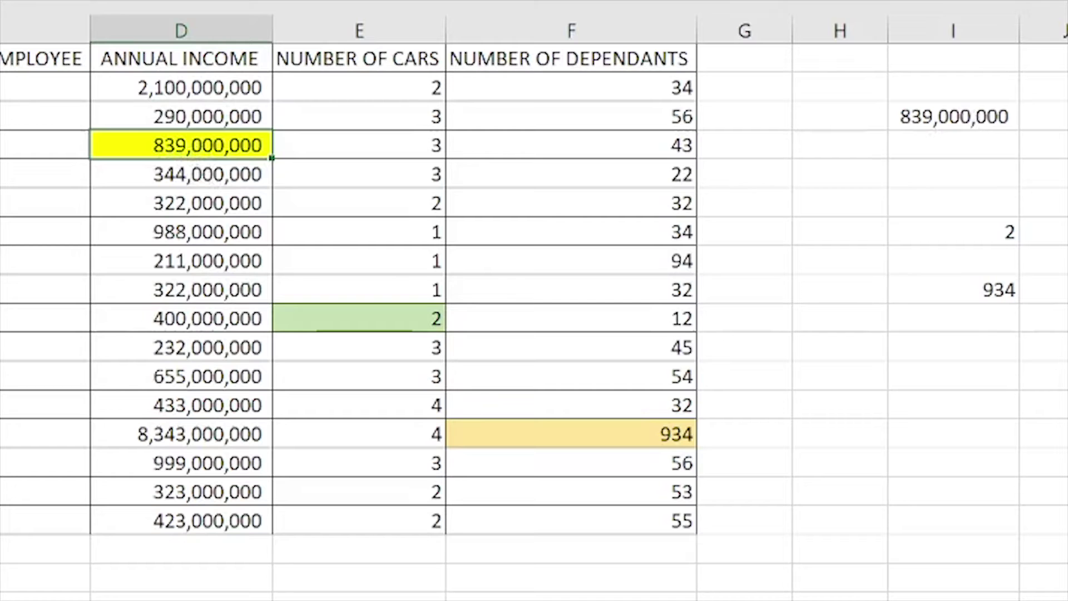
{"action": "left_click", "coordinate": [1066, 146]}
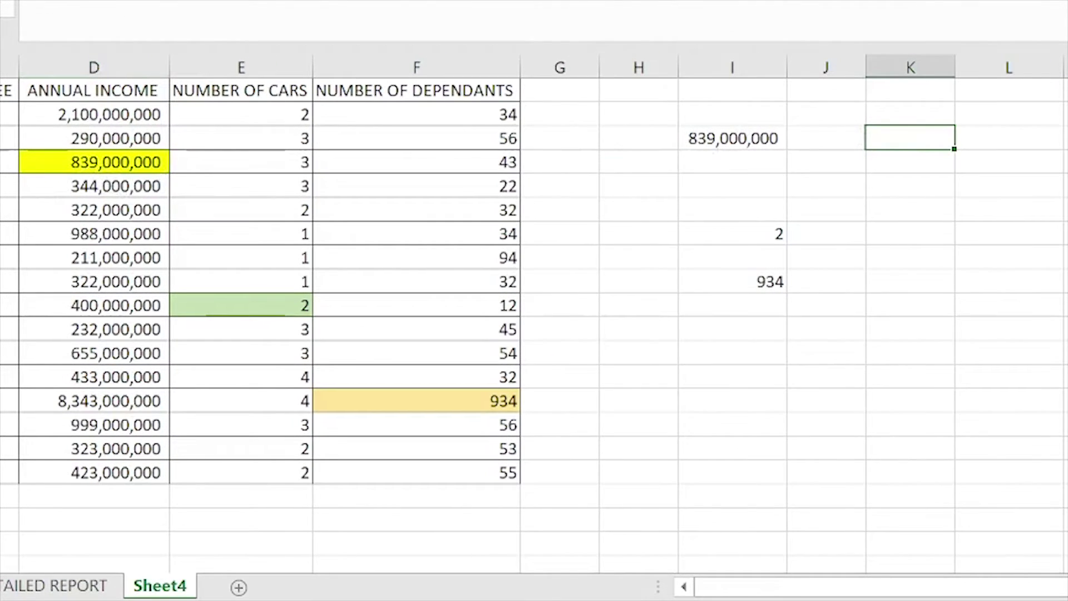
Examine the array argument D2:D17 inside the INDEX formula in I3, leaving the formula as it is
{"action": "left_click", "coordinate": [759, 140]}
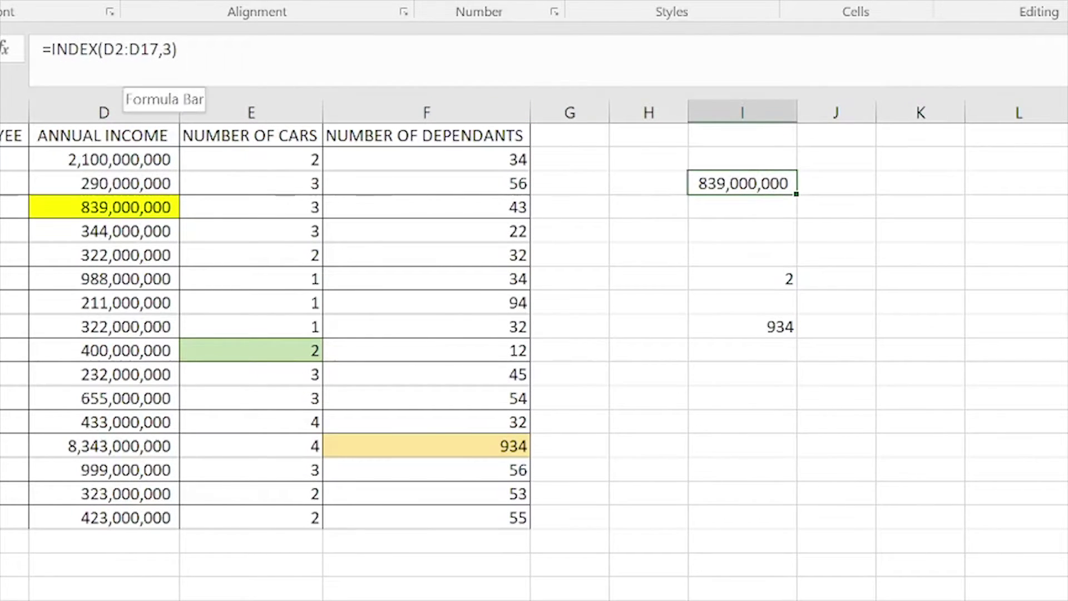
{"action": "double_click", "coordinate": [114, 48]}
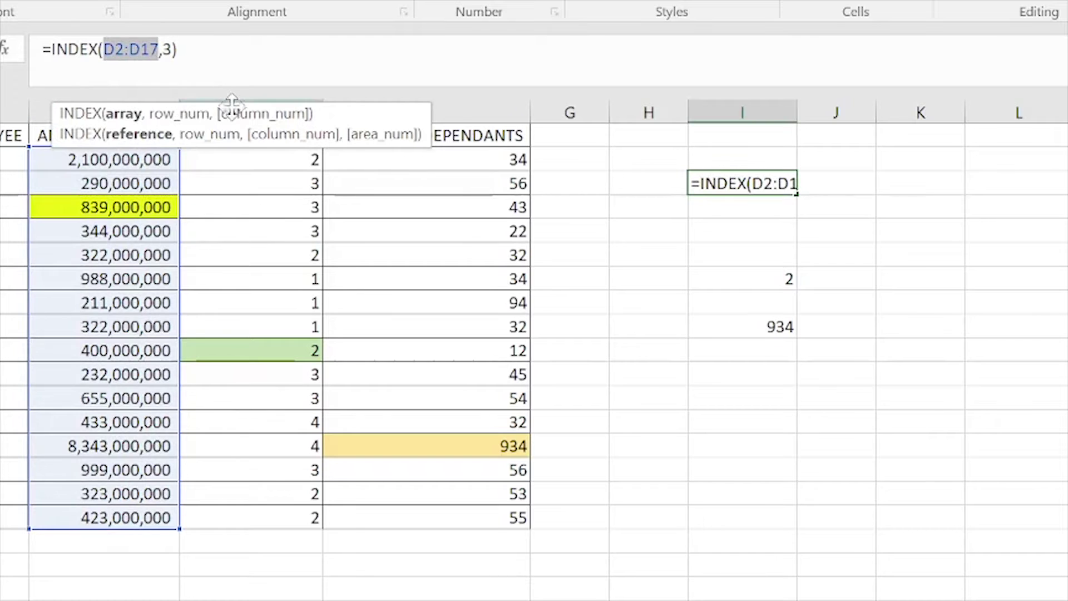
{"action": "key", "text": "ctrl+Return"}
Enter the row number 3 in cell L3
{"action": "left_click", "coordinate": [1010, 183]}
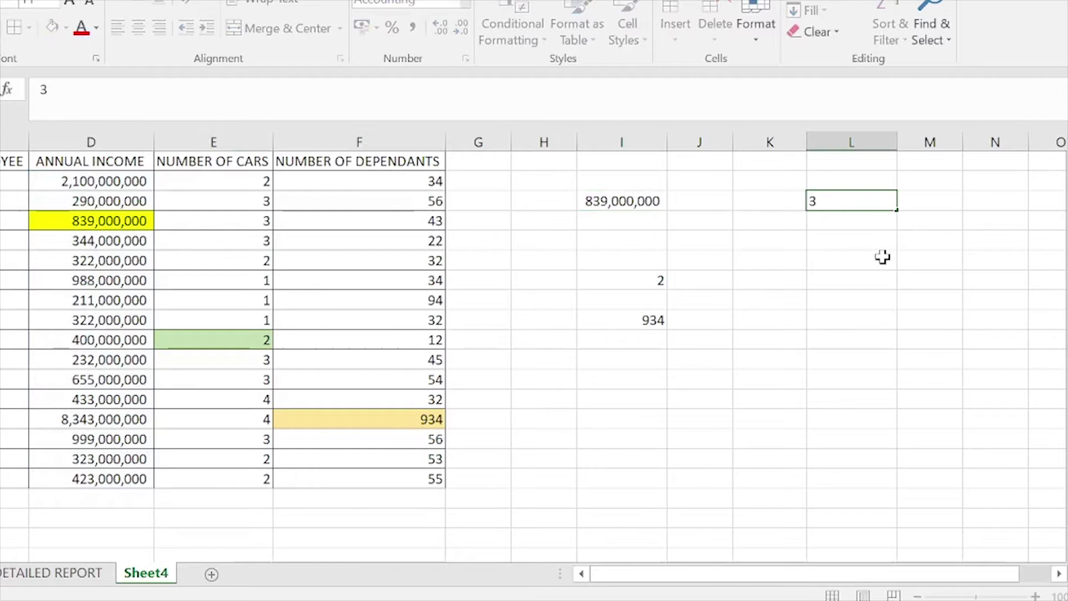
{"action": "key", "text": "Return"}
{"action": "left_click", "coordinate": [878, 201]}
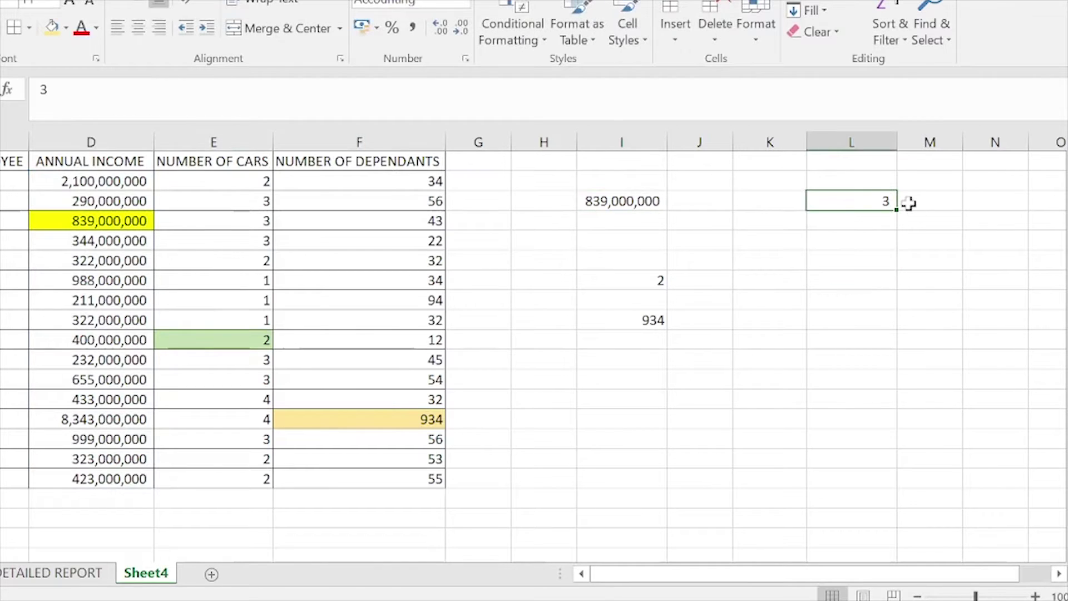
{"action": "left_click", "coordinate": [767, 201]}
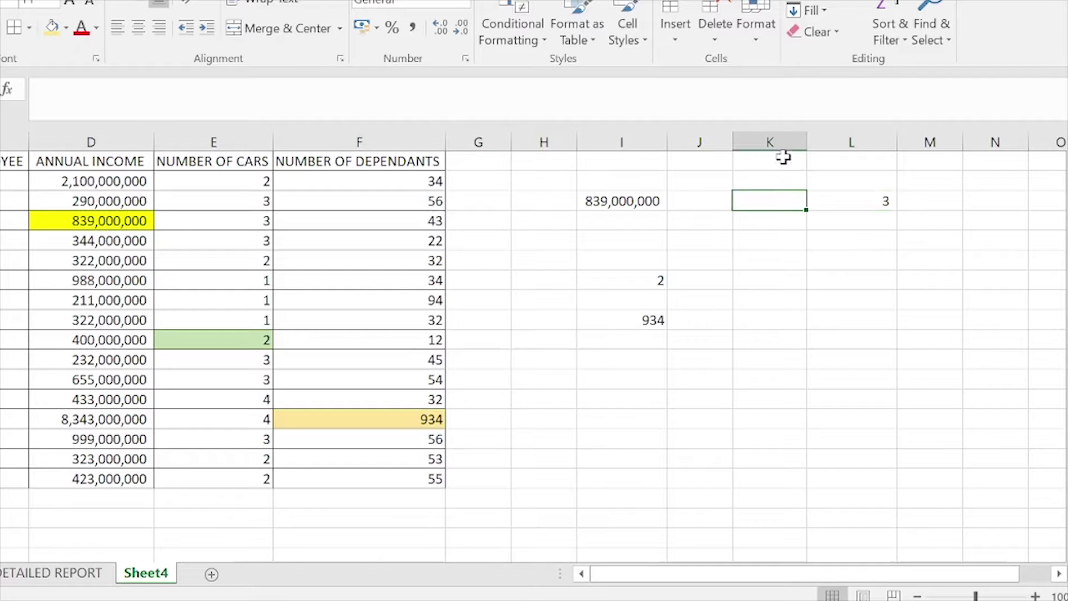
{"action": "type", "text": "="}
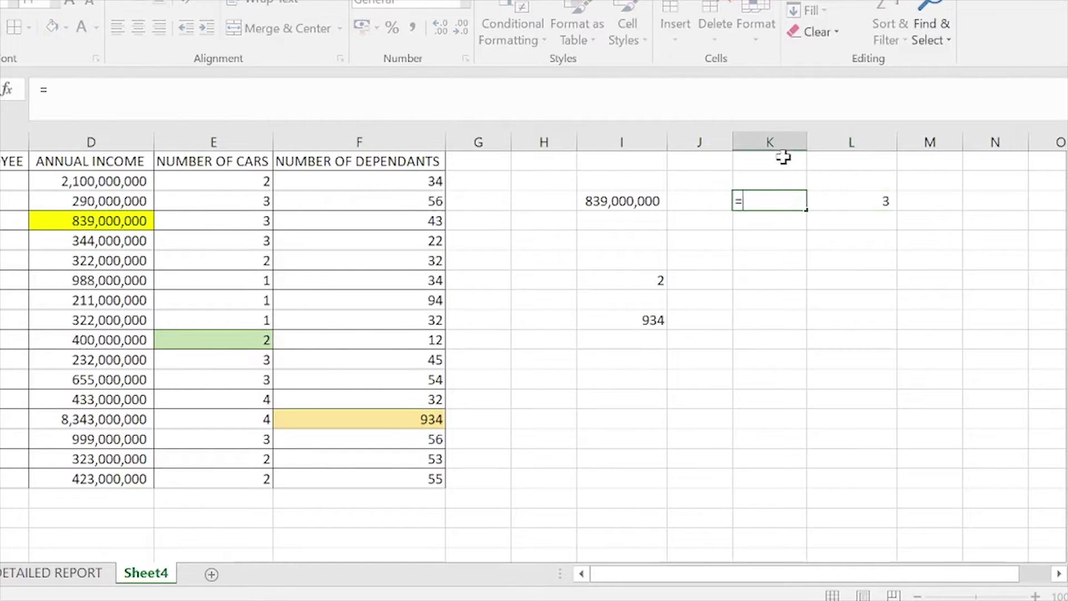
{"action": "type", "text": "index("}
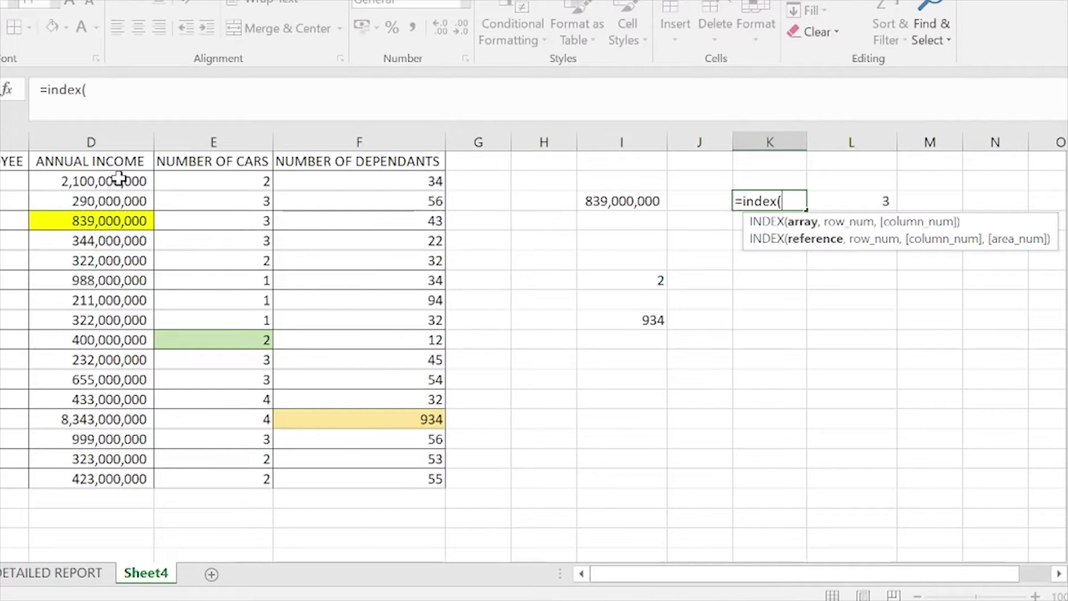
{"action": "left_click_drag", "start_coordinate": [119, 178], "coordinate": [111, 479]}
{"action": "type", "text": ","}
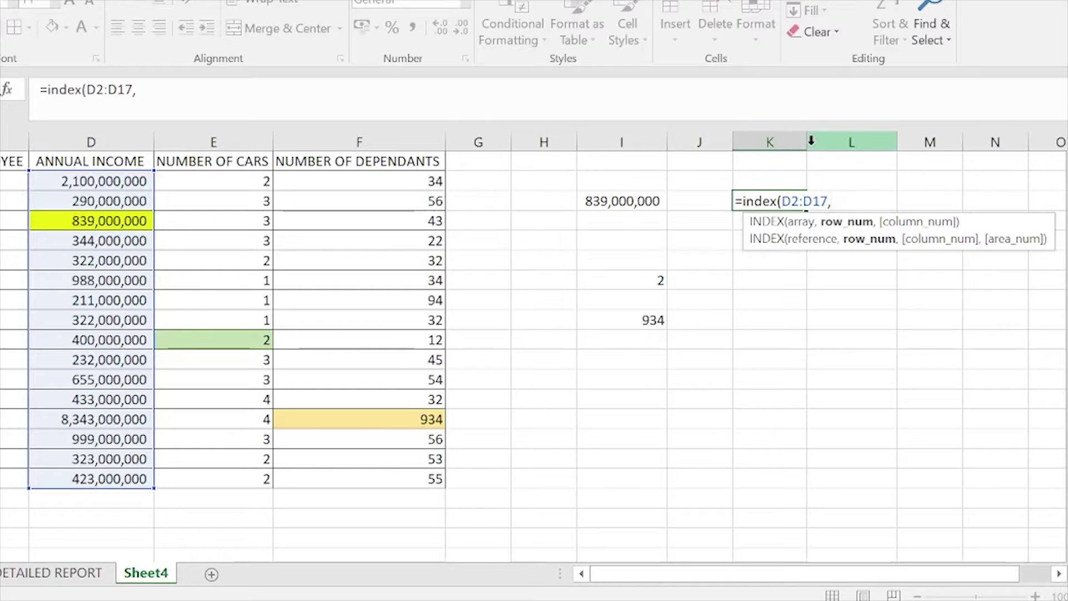
{"action": "key", "text": "Escape"}
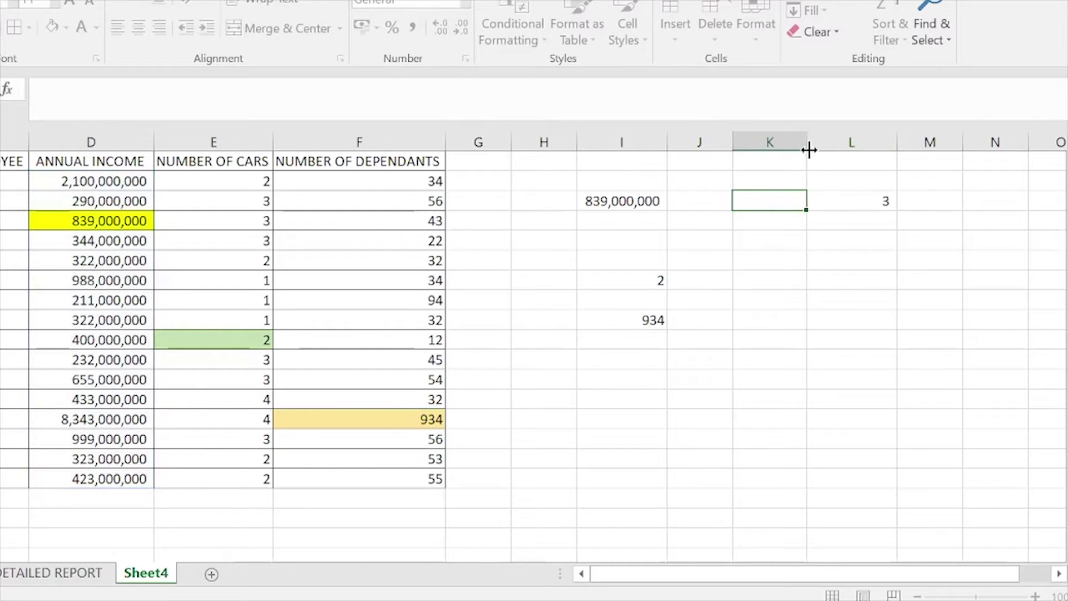
Widen column K and enter =INDEX(D2:D17,L3) in K3 so the row number comes from L3
{"action": "left_click_drag", "start_coordinate": [809, 150], "coordinate": [881, 147]}
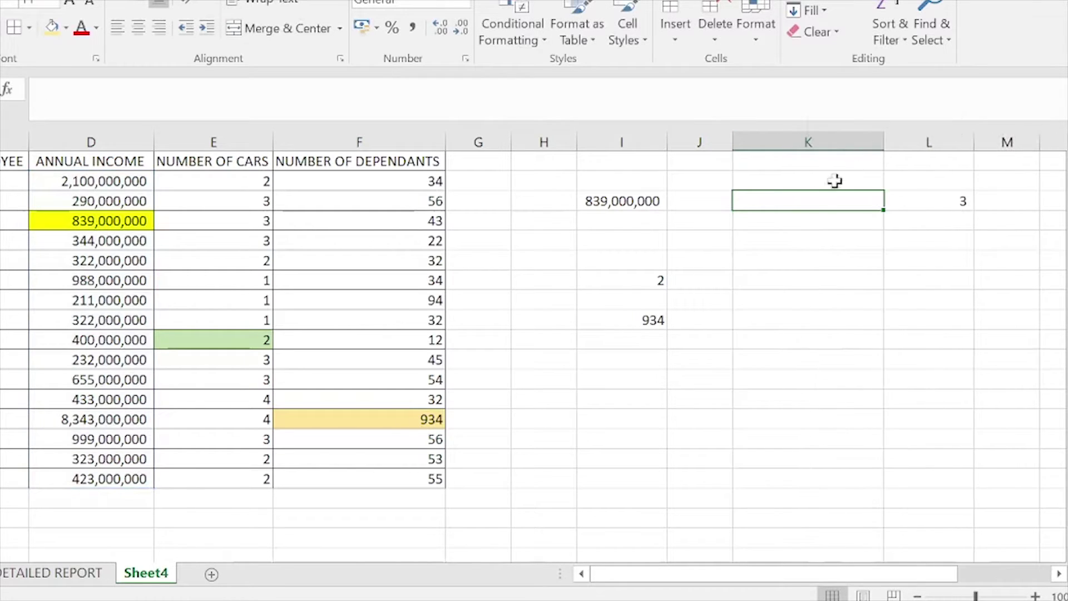
{"action": "left_click", "coordinate": [808, 260]}
{"action": "left_click", "coordinate": [822, 204]}
{"action": "type", "text": "=index"}
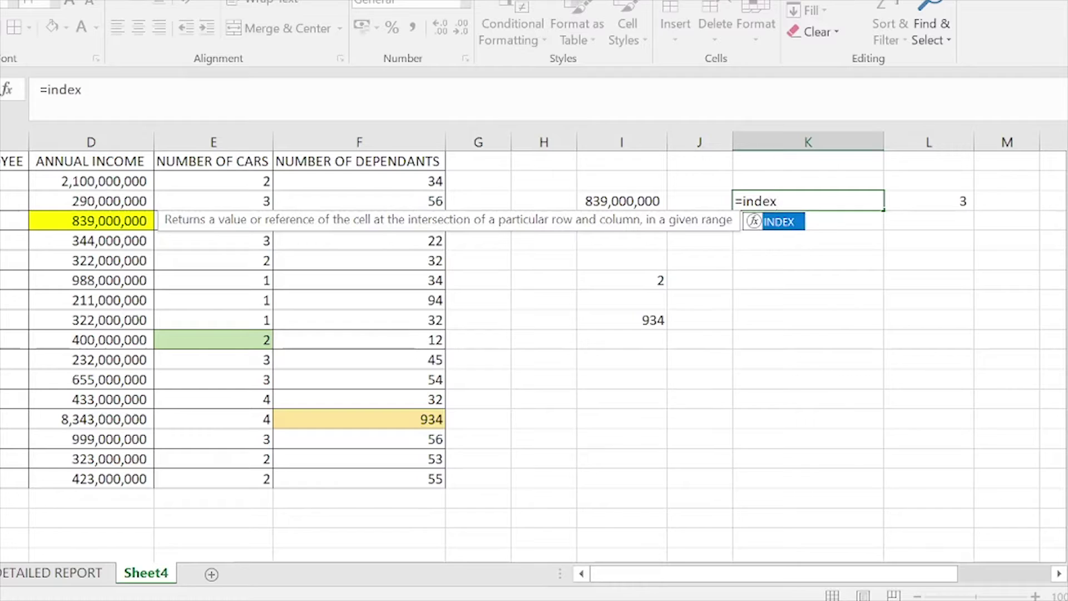
{"action": "type", "text": "("}
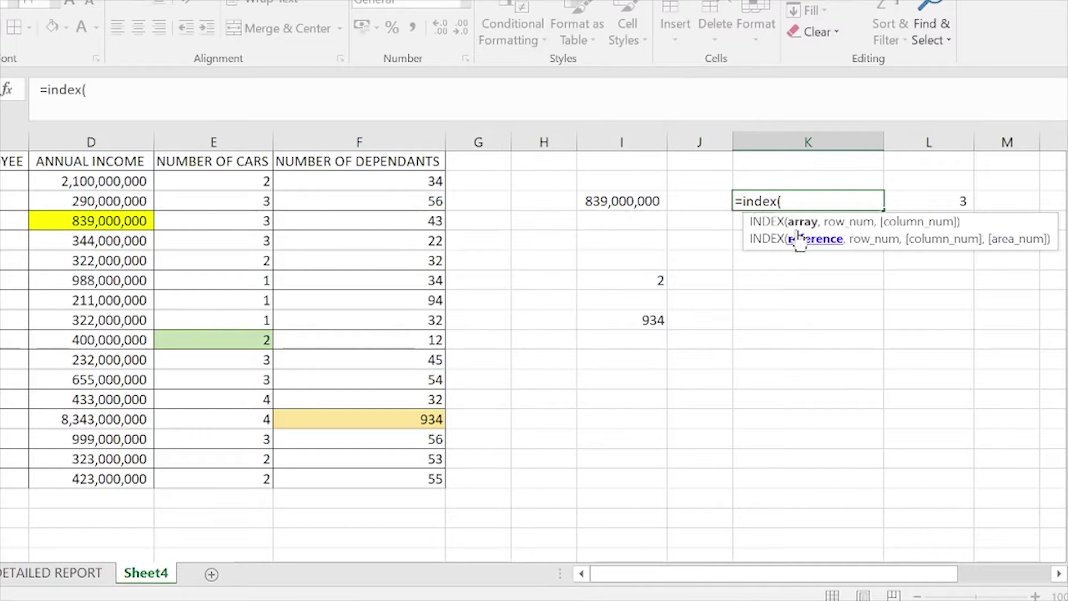
{"action": "left_click", "coordinate": [99, 179]}
{"action": "left_click_drag", "start_coordinate": [99, 179], "coordinate": [83, 472]}
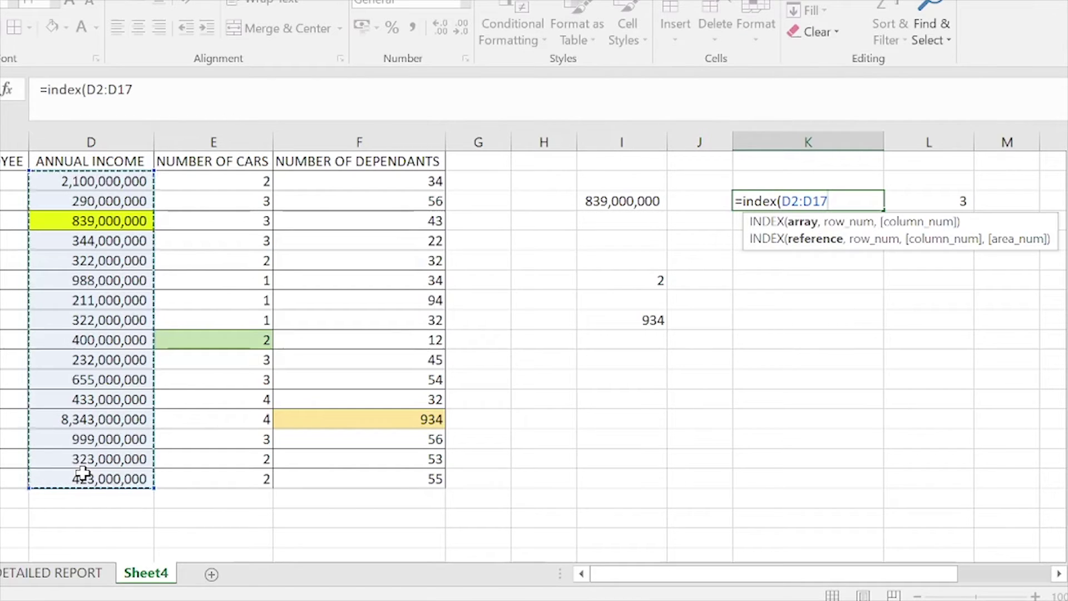
{"action": "type", "text": ","}
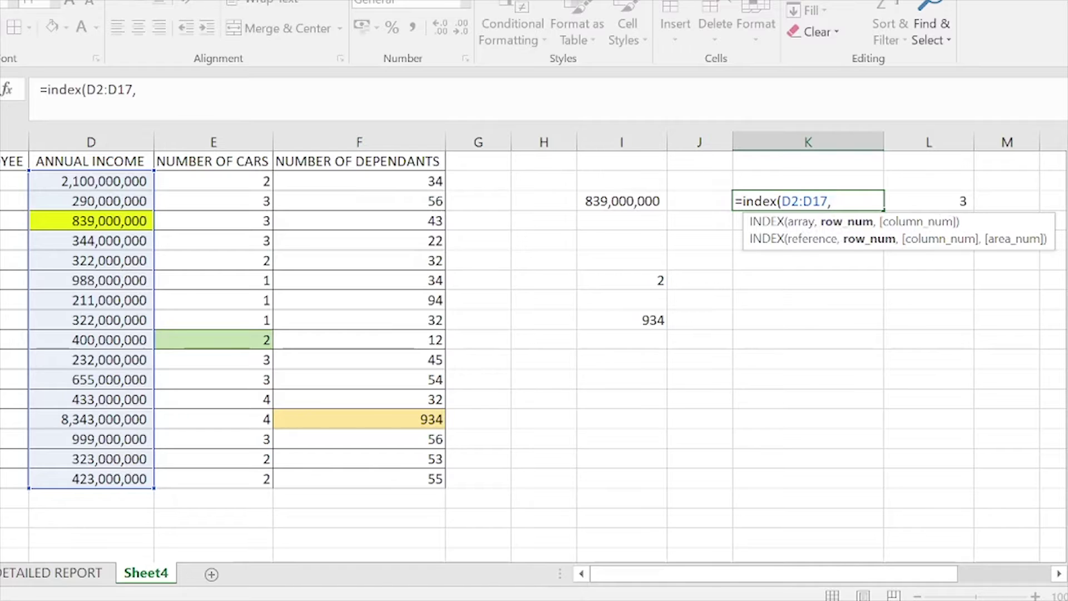
{"action": "left_click", "coordinate": [945, 200]}
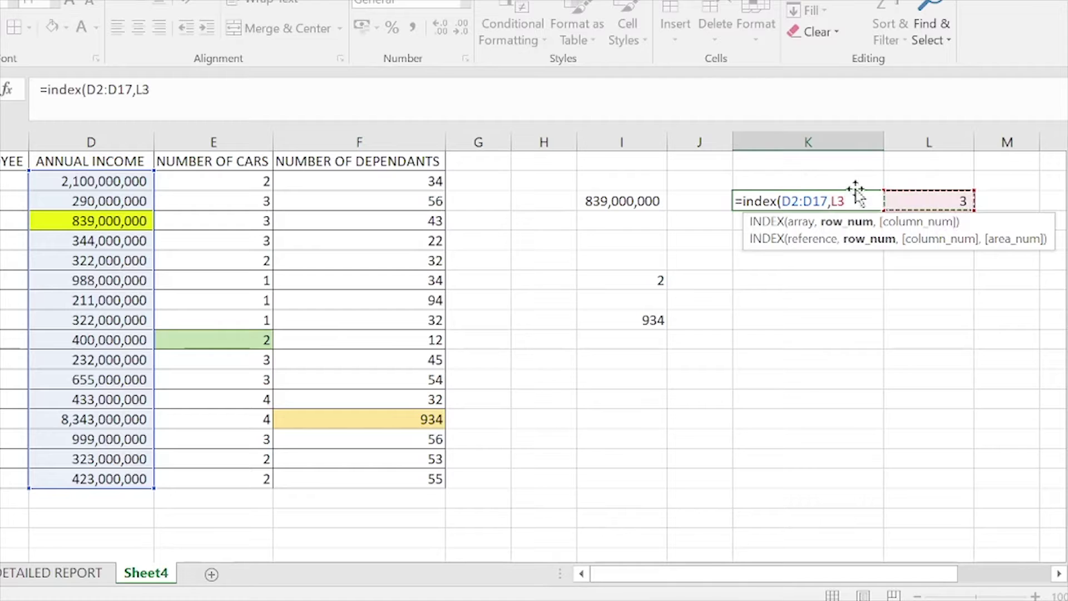
{"action": "key", "text": "Return"}
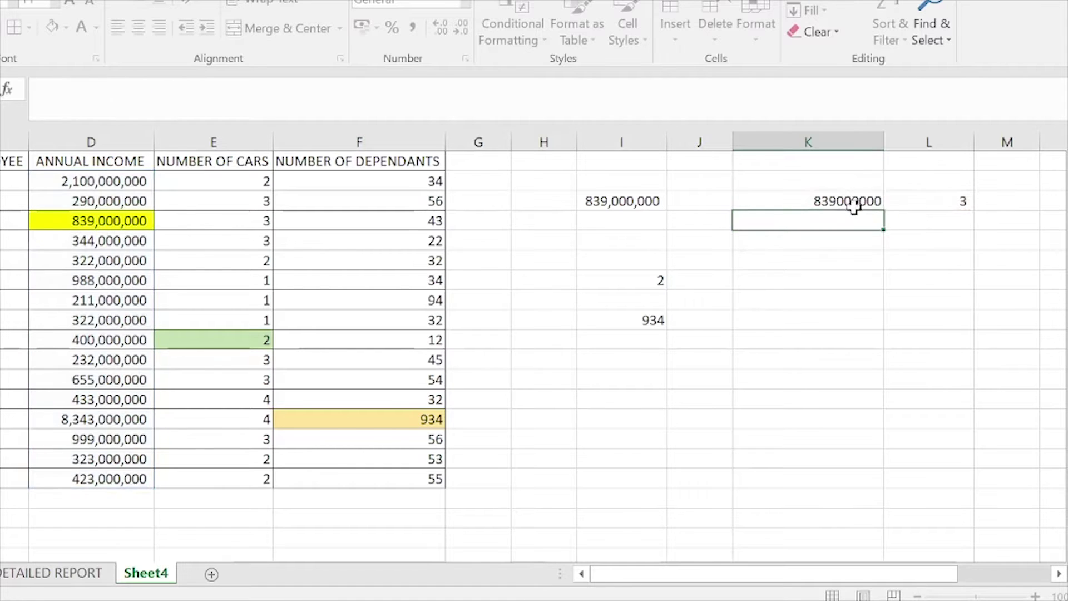
Format the income in K3 with thousands separators and no decimals, and compare it with the row number in L3
{"action": "left_click", "coordinate": [851, 205]}
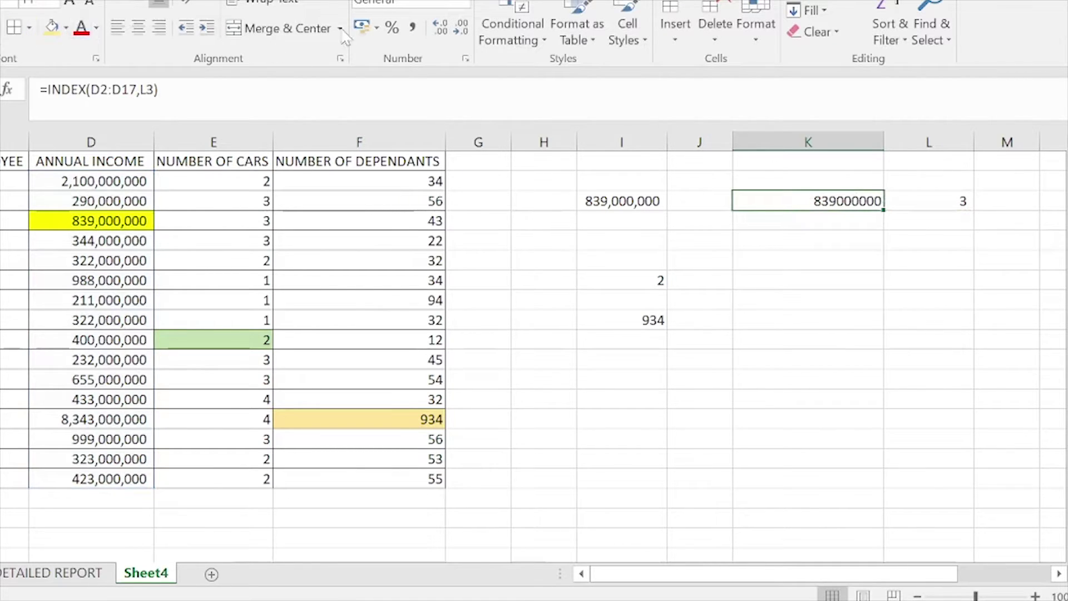
{"action": "left_click", "coordinate": [414, 28]}
{"action": "left_click", "coordinate": [970, 201]}
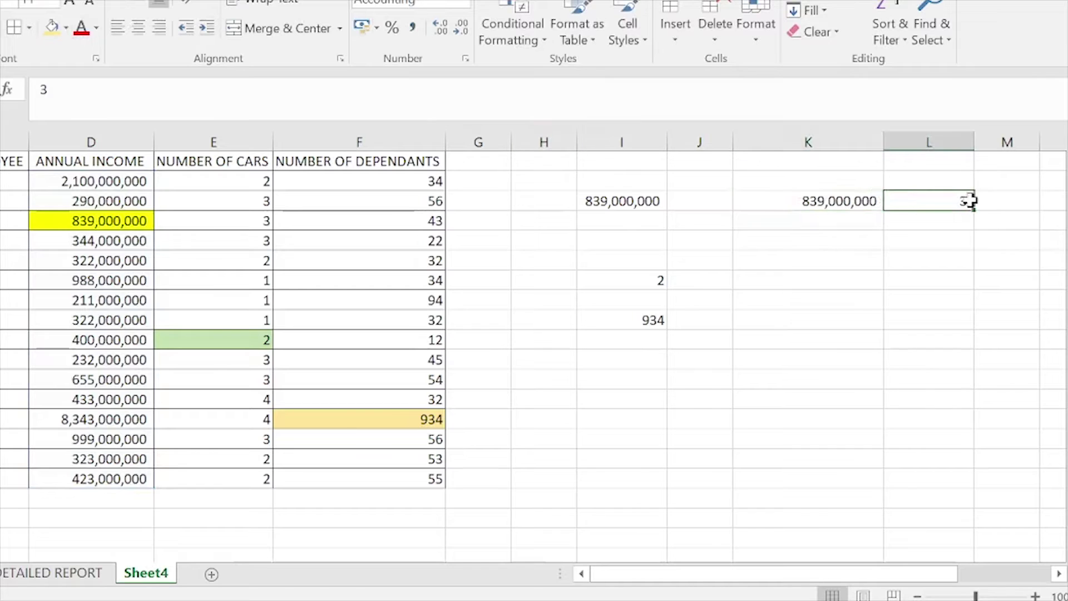
{"action": "left_click", "coordinate": [815, 207]}
Set the row number in L3 first to 4 and finally to 5, checking the annual income returned in K3
{"action": "left_click", "coordinate": [960, 203]}
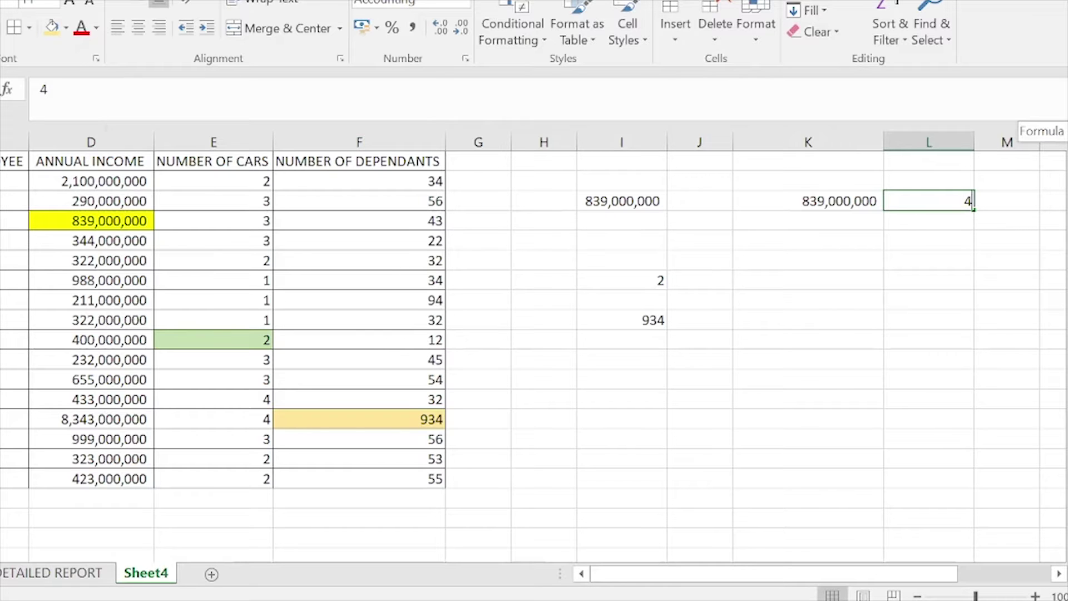
{"action": "type", "text": "4"}
{"action": "left_click", "coordinate": [996, 262]}
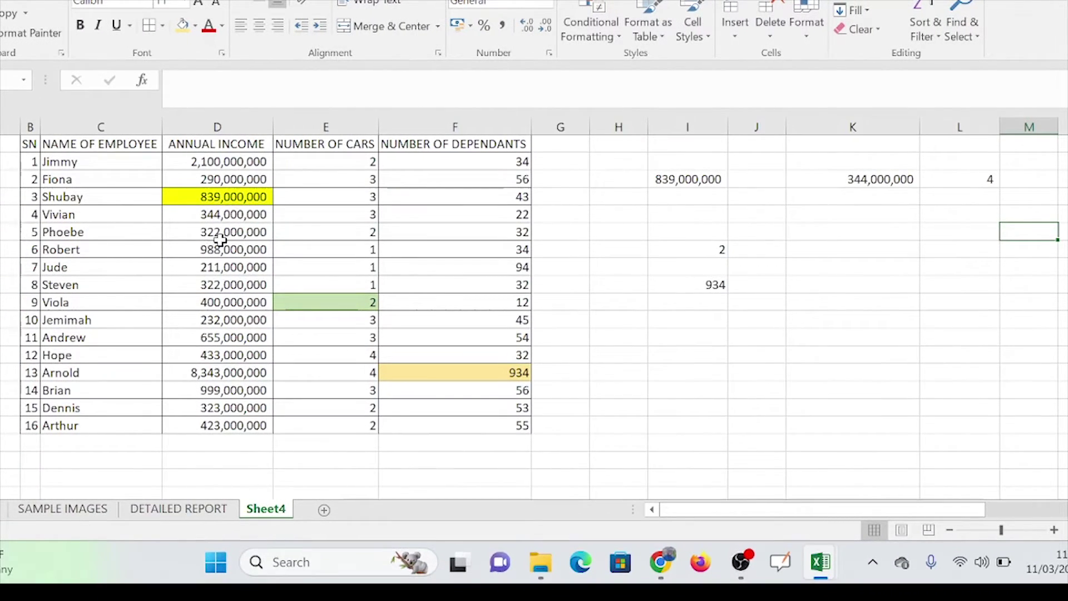
{"action": "left_click", "coordinate": [987, 177]}
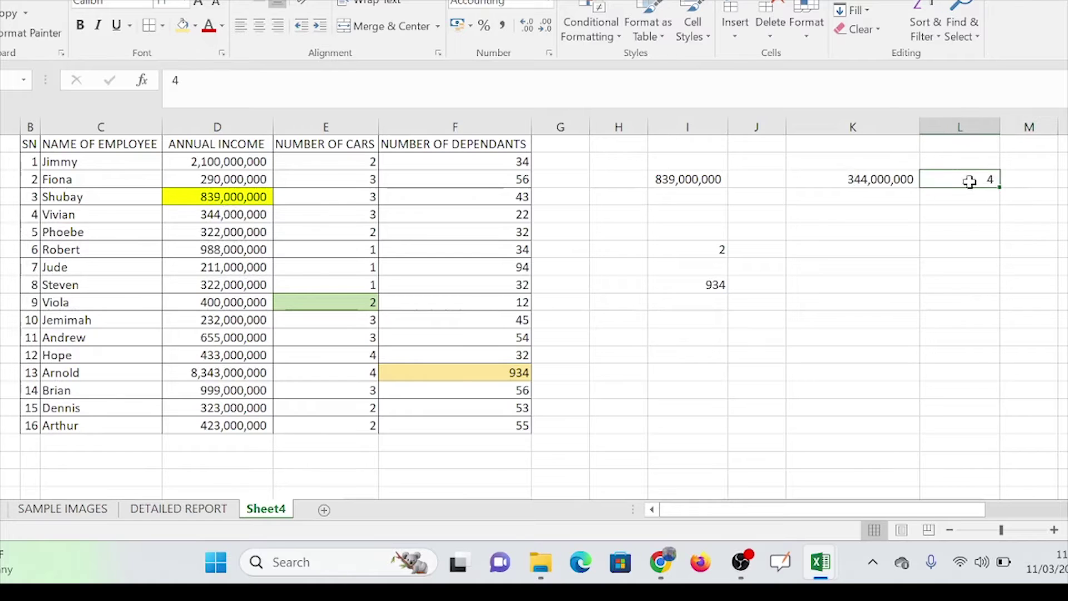
{"action": "key", "text": "Return"}
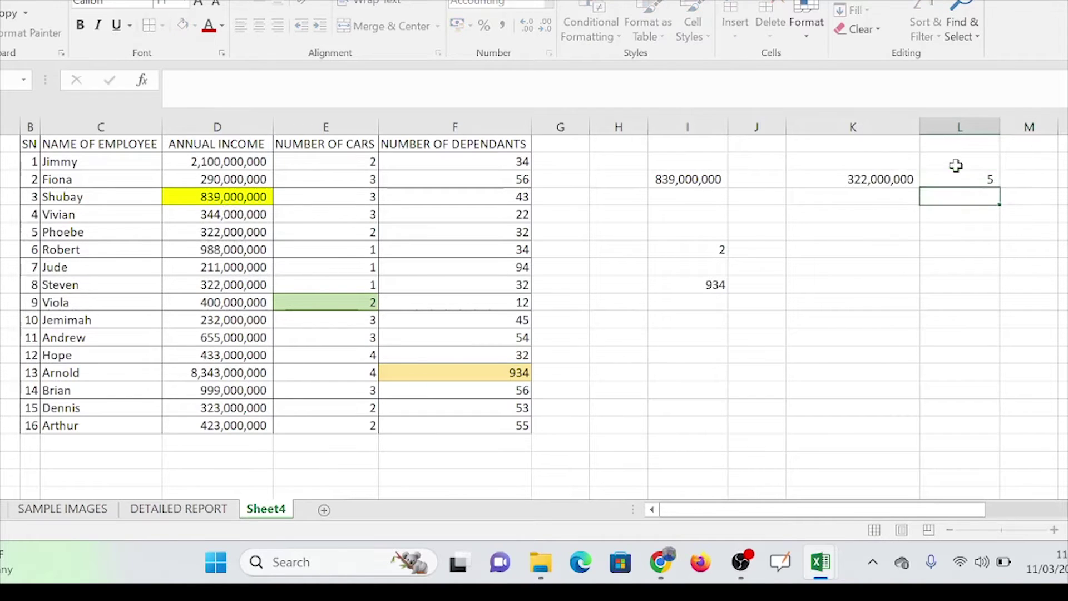
{"action": "left_click", "coordinate": [889, 172]}
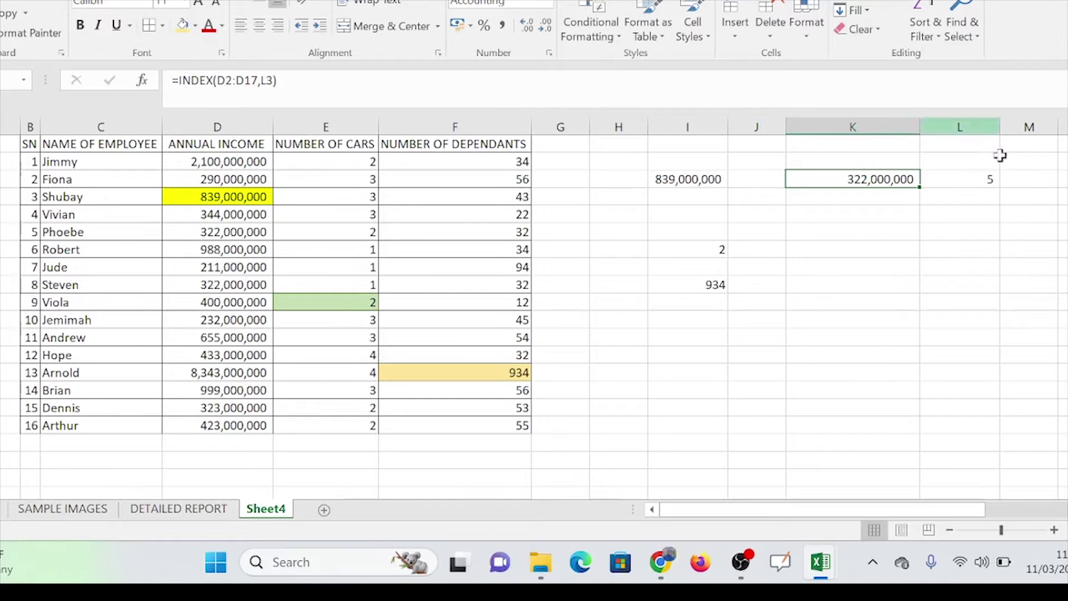
Enter a MATCH formula in I12 that looks up the sixth employee's name in C2:C17 with match type 0
{"action": "left_click", "coordinate": [700, 335]}
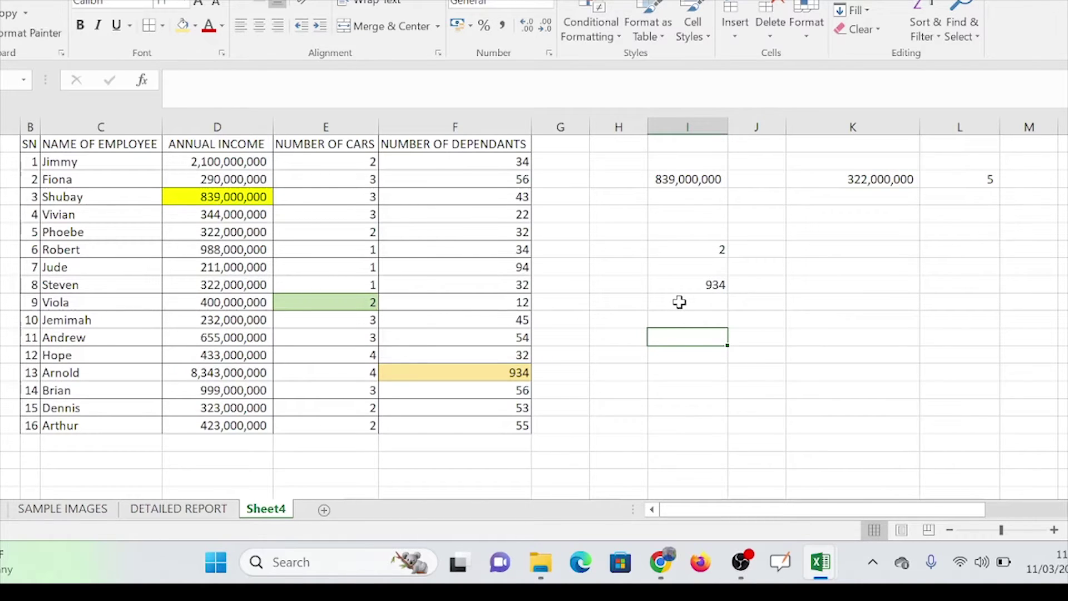
{"action": "type", "text": "=match("}
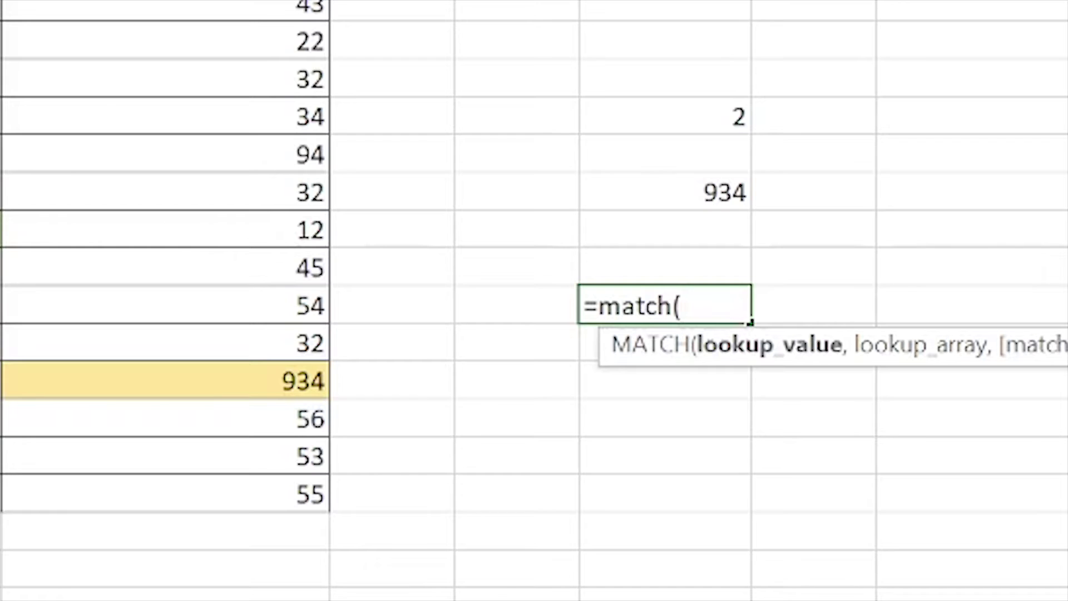
{"action": "type", "text": "\""}
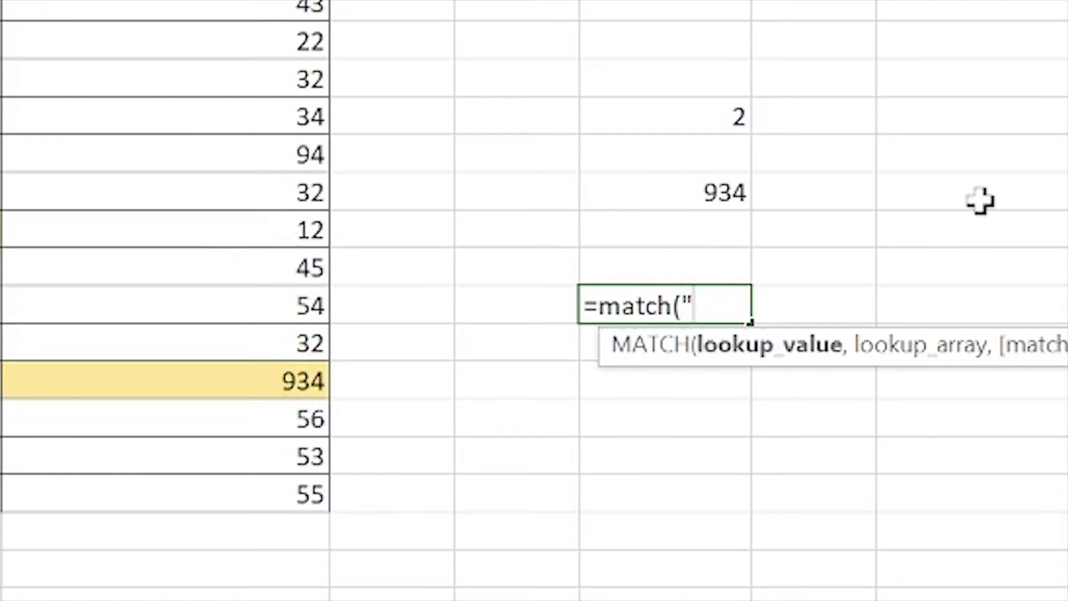
{"action": "type", "text": "Robert"}
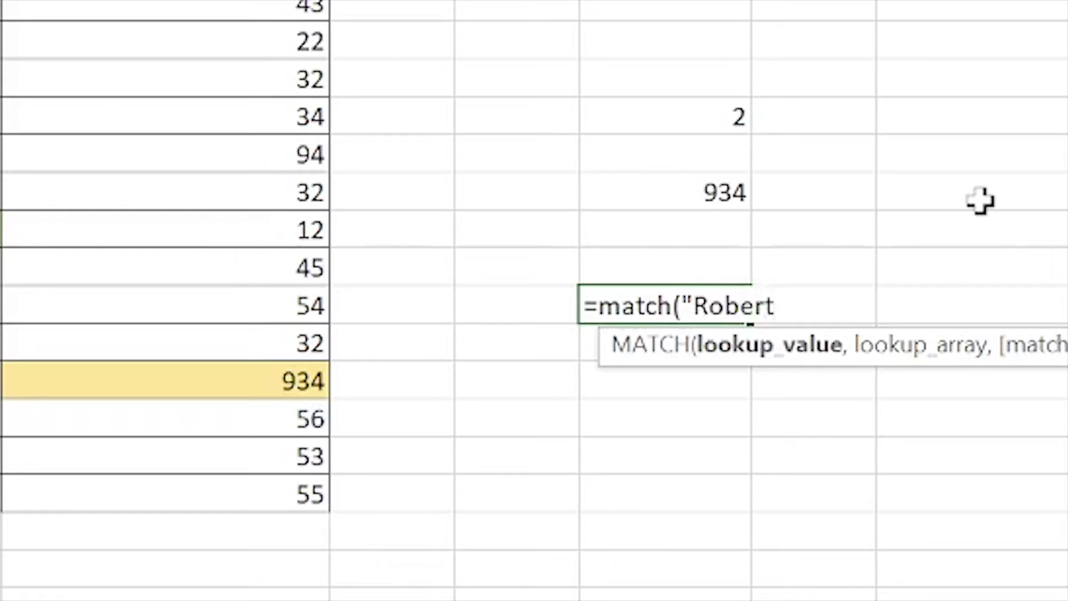
{"action": "type", "text": "\""}
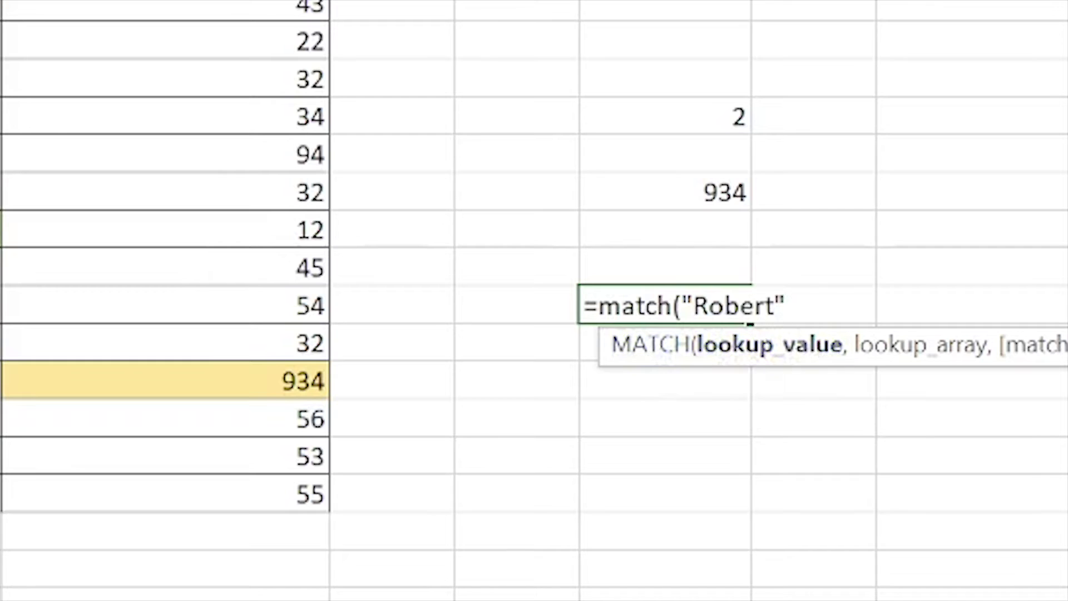
{"action": "type", "text": ","}
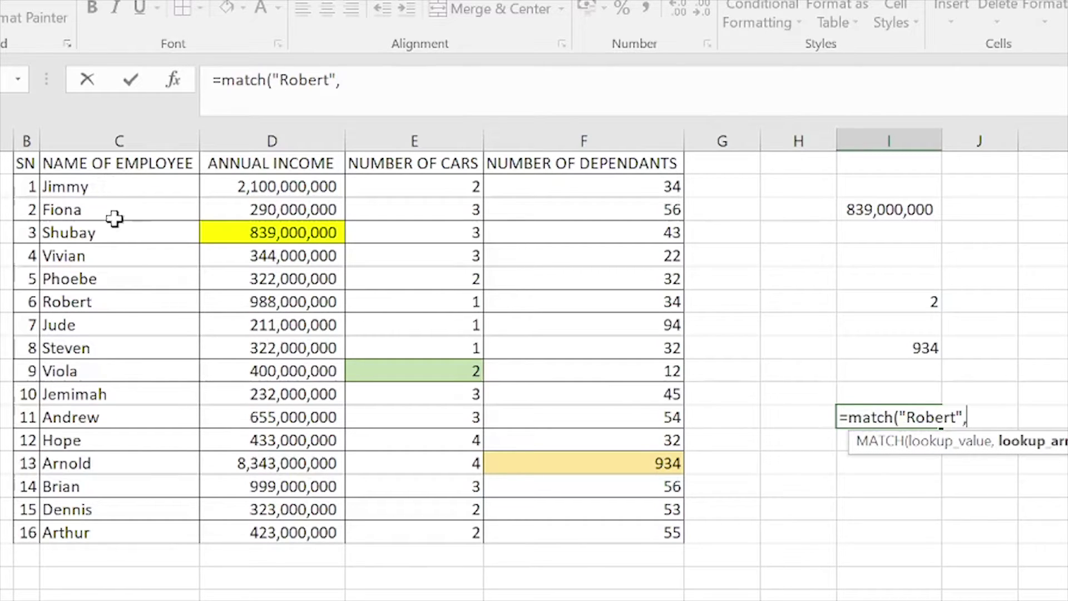
{"action": "left_click_drag", "start_coordinate": [111, 192], "coordinate": [115, 530]}
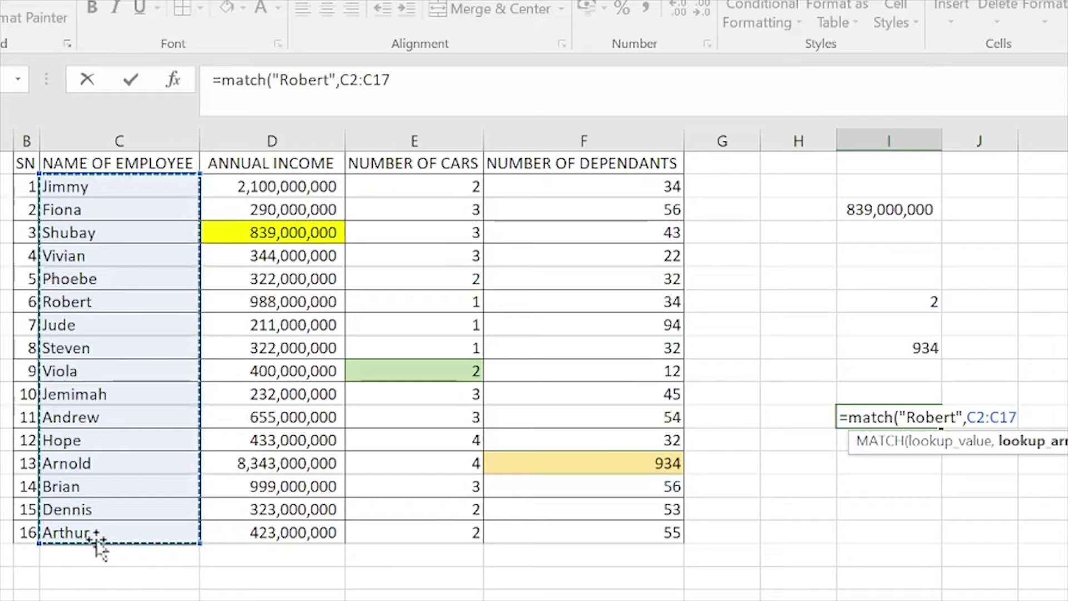
{"action": "type", "text": ","}
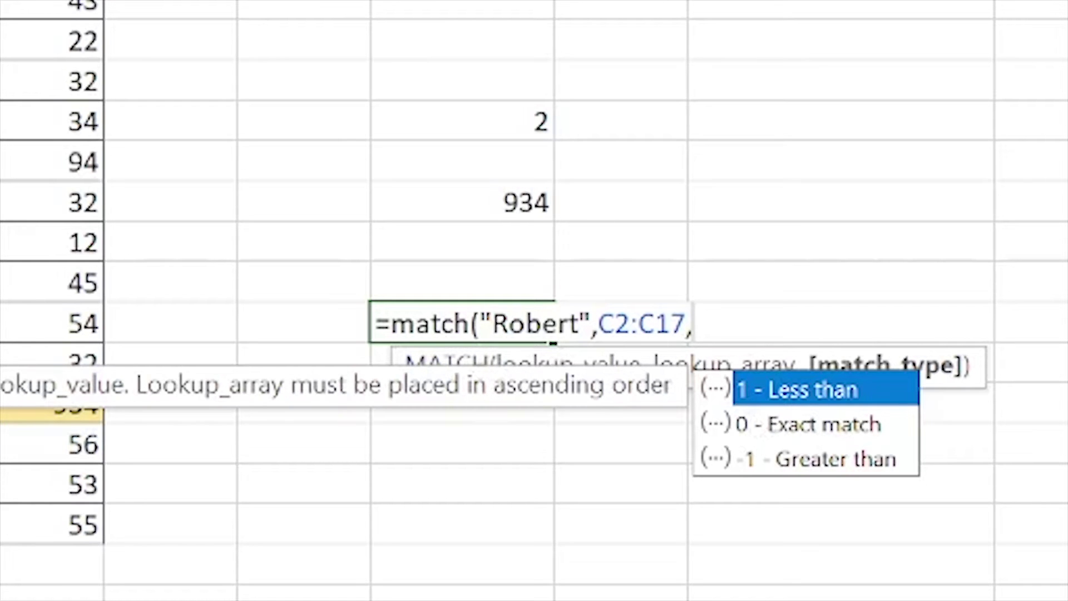
{"action": "type", "text": "0)"}
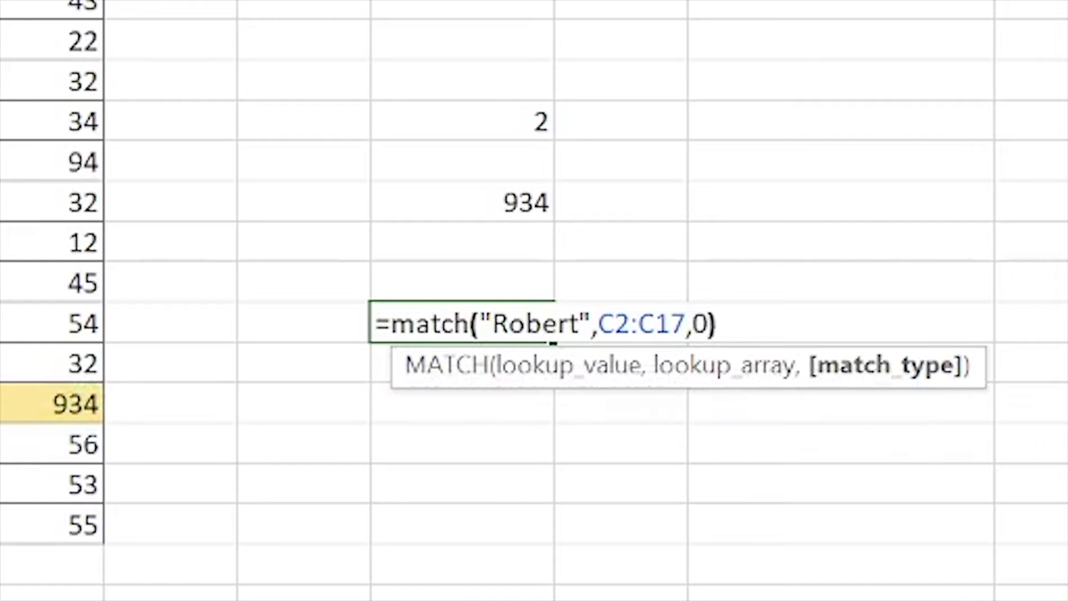
{"action": "key", "text": "Return"}
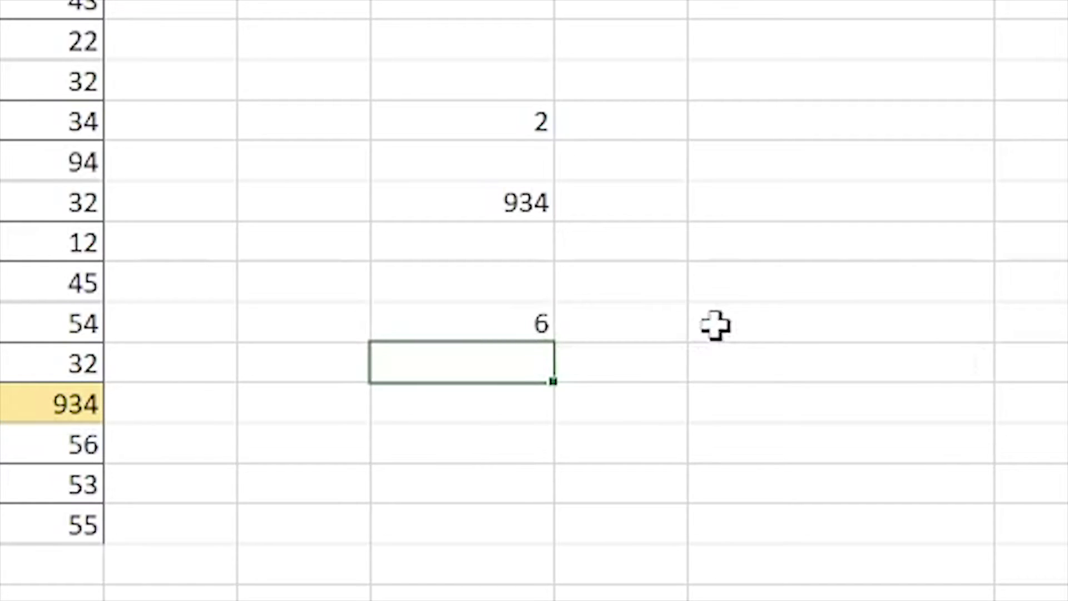
Compare the I12 result with the name's place in the employee list and fill C7 with light gold
{"action": "left_click", "coordinate": [505, 320]}
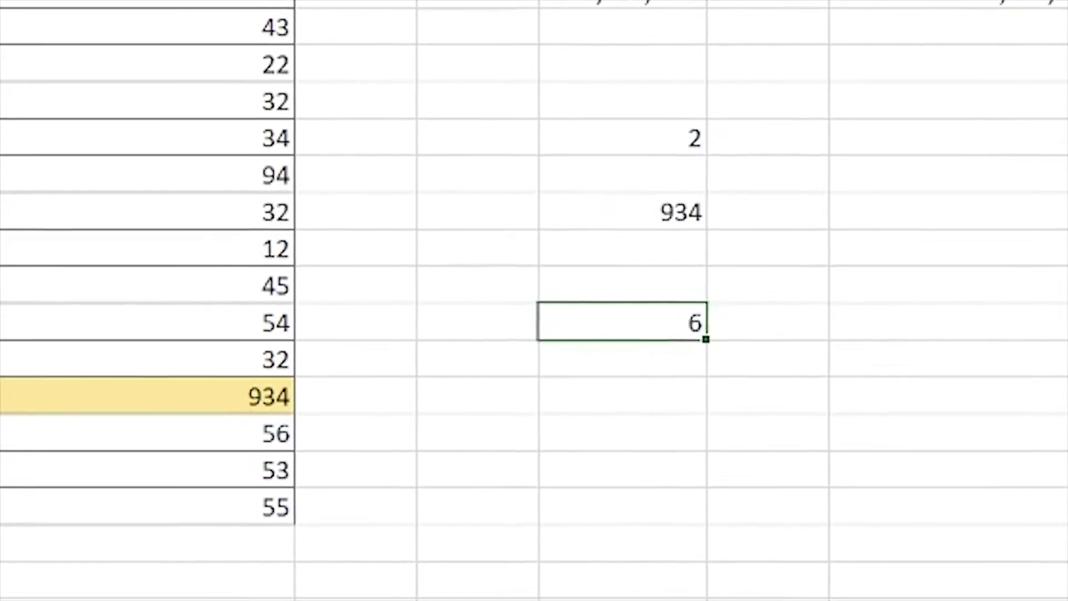
{"action": "left_click_drag", "start_coordinate": [53, 45], "coordinate": [78, 160]}
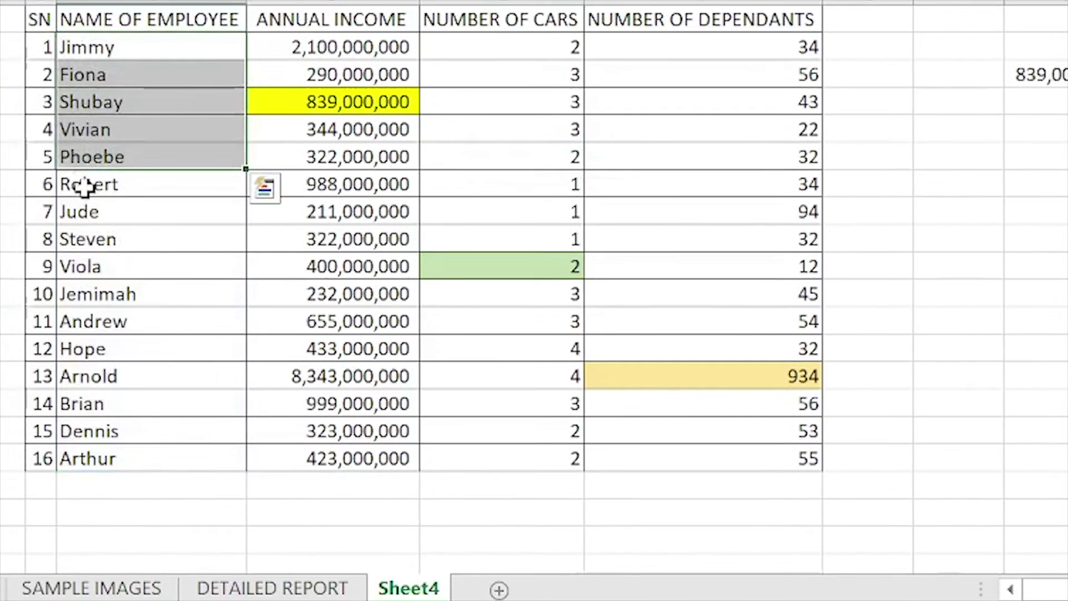
{"action": "left_click", "coordinate": [70, 188]}
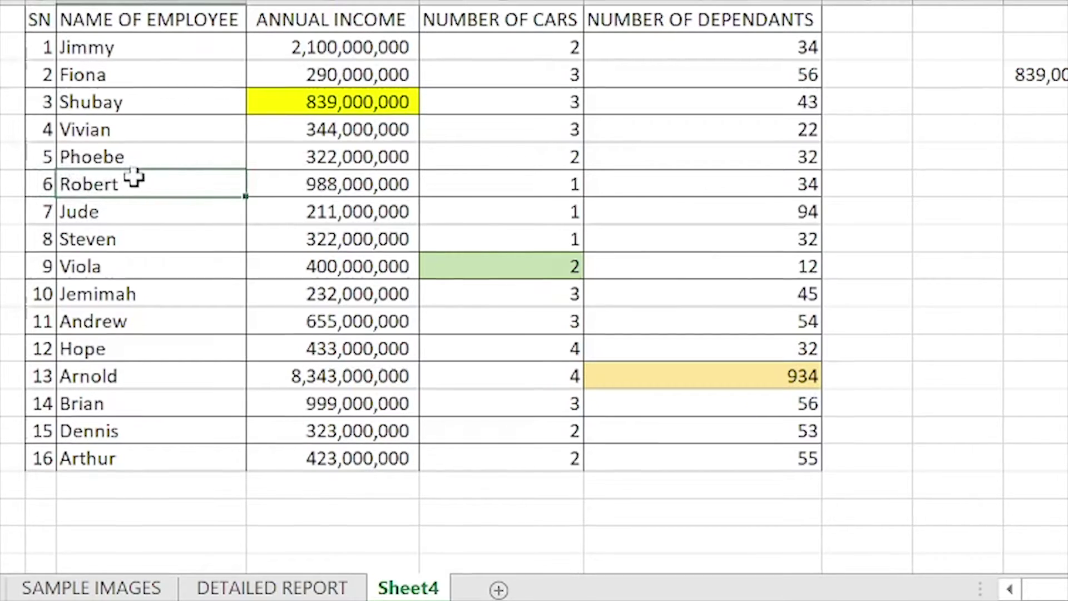
{"action": "left_click", "coordinate": [206, 2]}
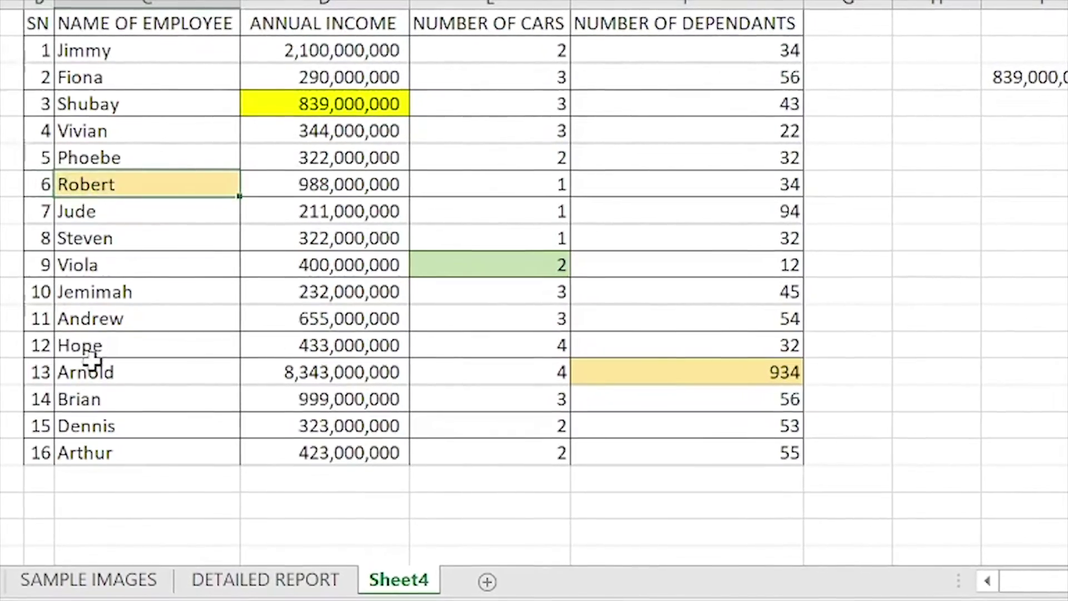
Fill the eleventh employee's name cell, C12, with yellow
{"action": "left_click", "coordinate": [114, 324]}
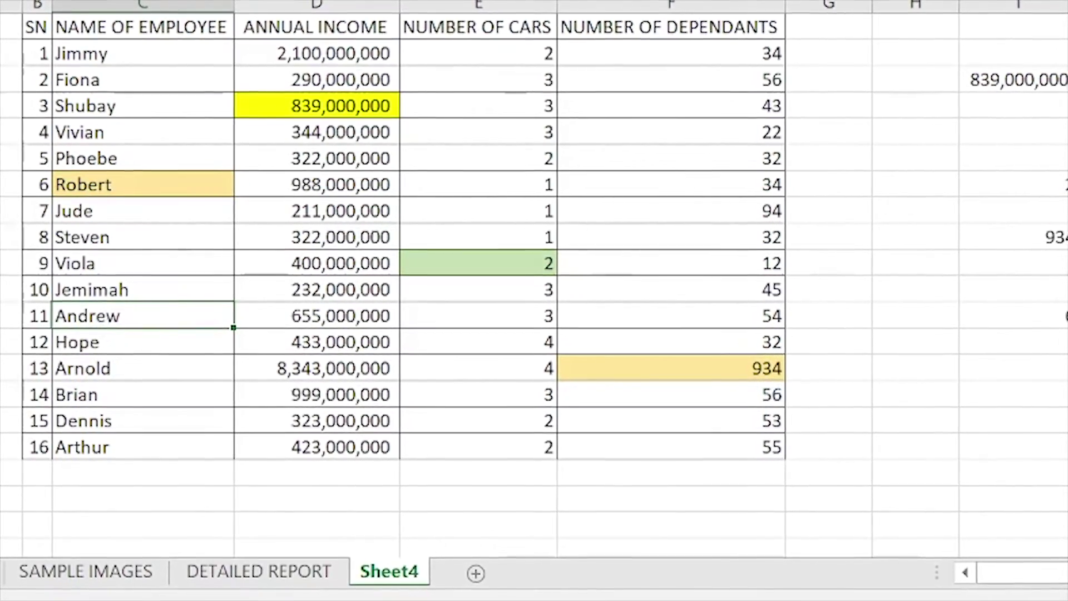
{"action": "left_click", "coordinate": [287, 1]}
{"action": "left_click", "coordinate": [321, 50]}
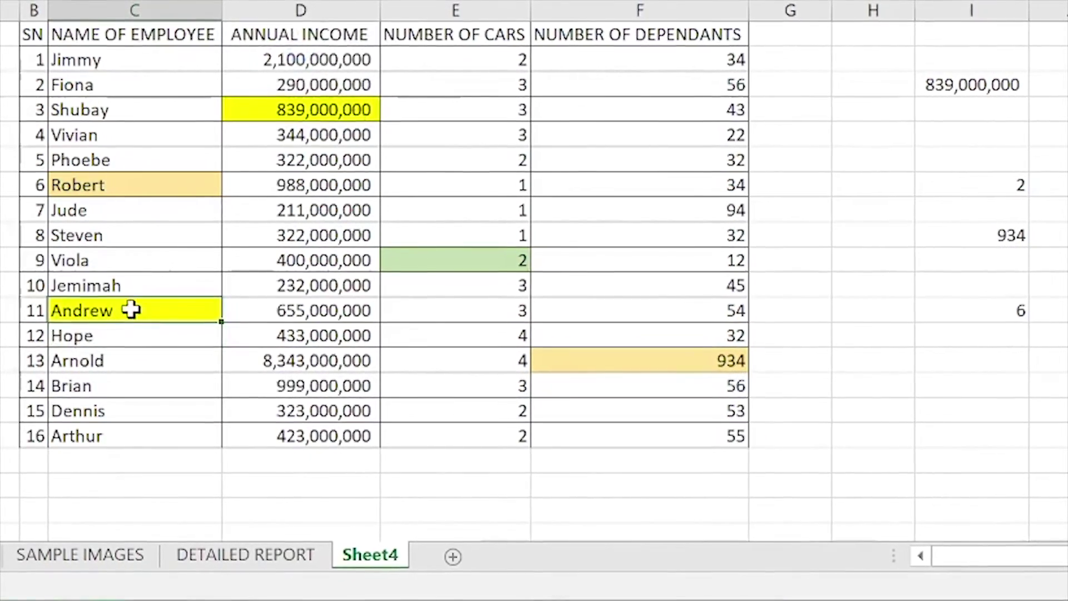
Enter a MATCH formula in I14 that looks up the eleventh employee's name in C2:C17 with match type 0
{"action": "left_click", "coordinate": [1012, 366]}
{"action": "type", "text": "="}
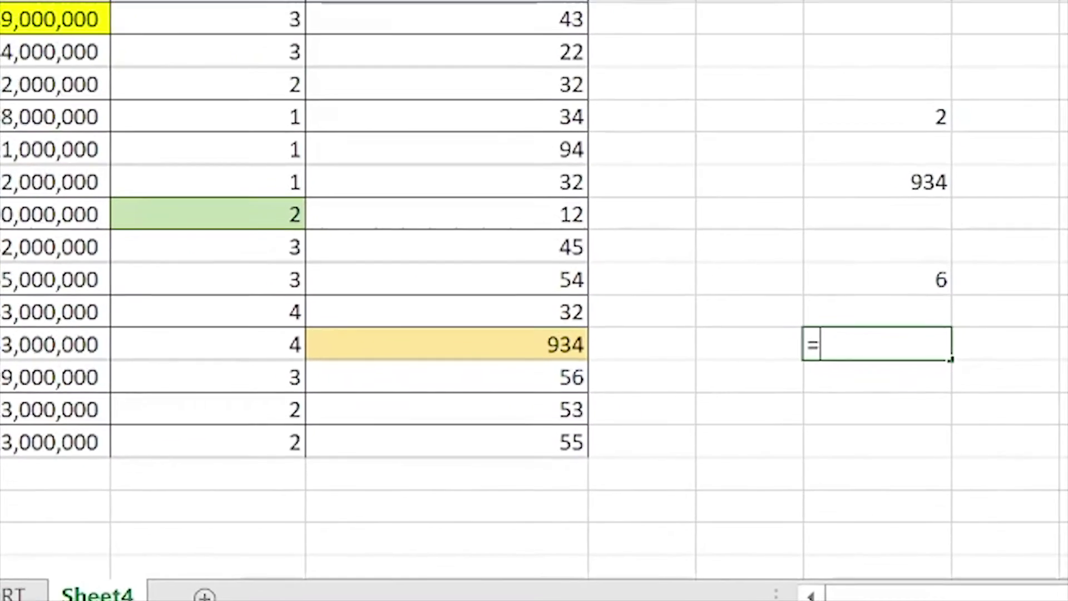
{"action": "type", "text": "match"}
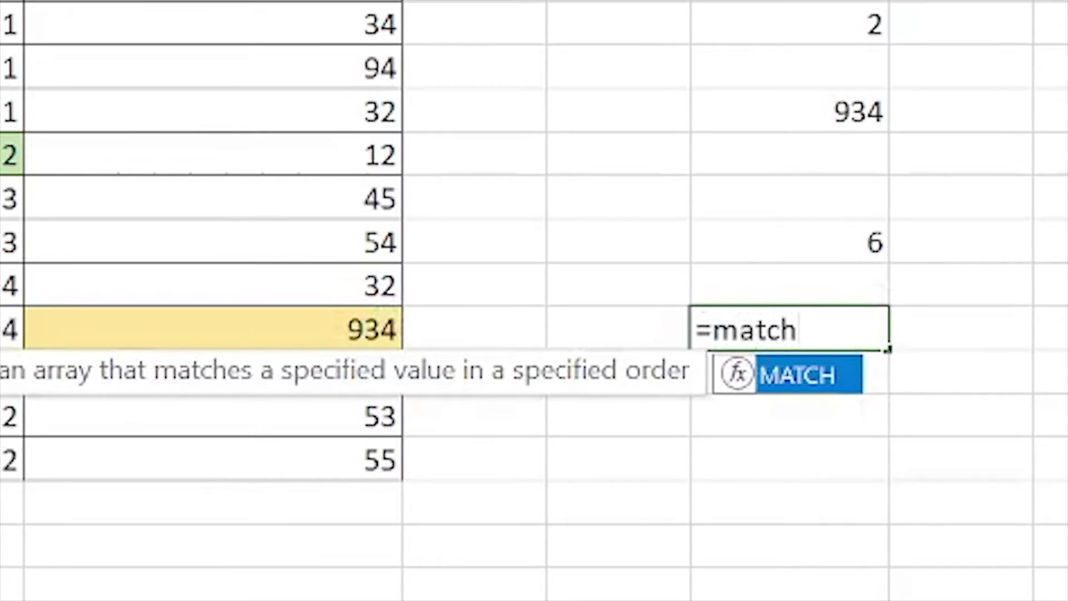
{"action": "type", "text": "("}
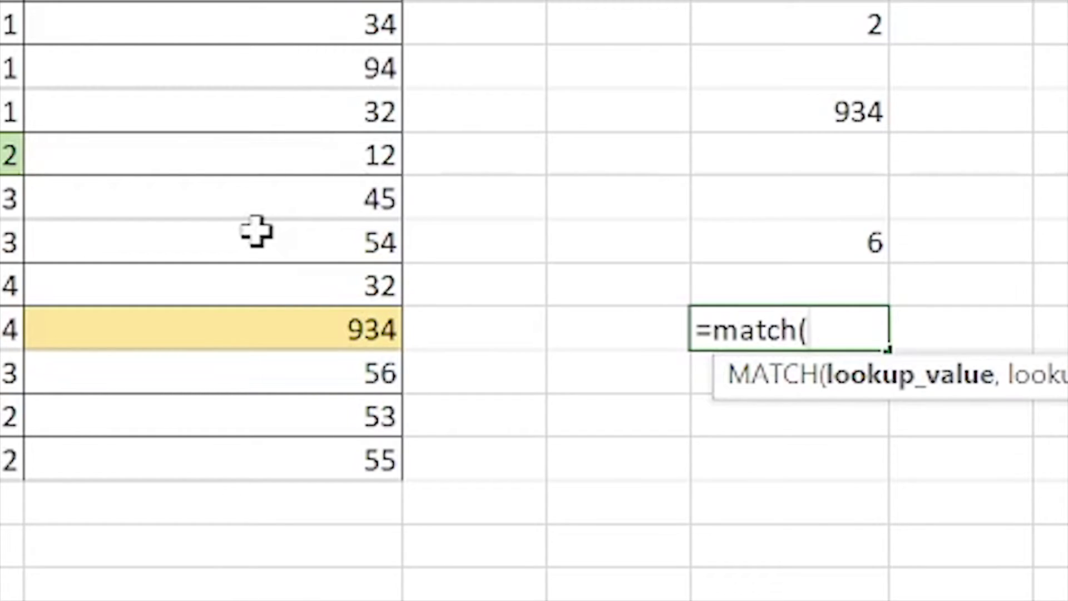
{"action": "type", "text": "\"An"}
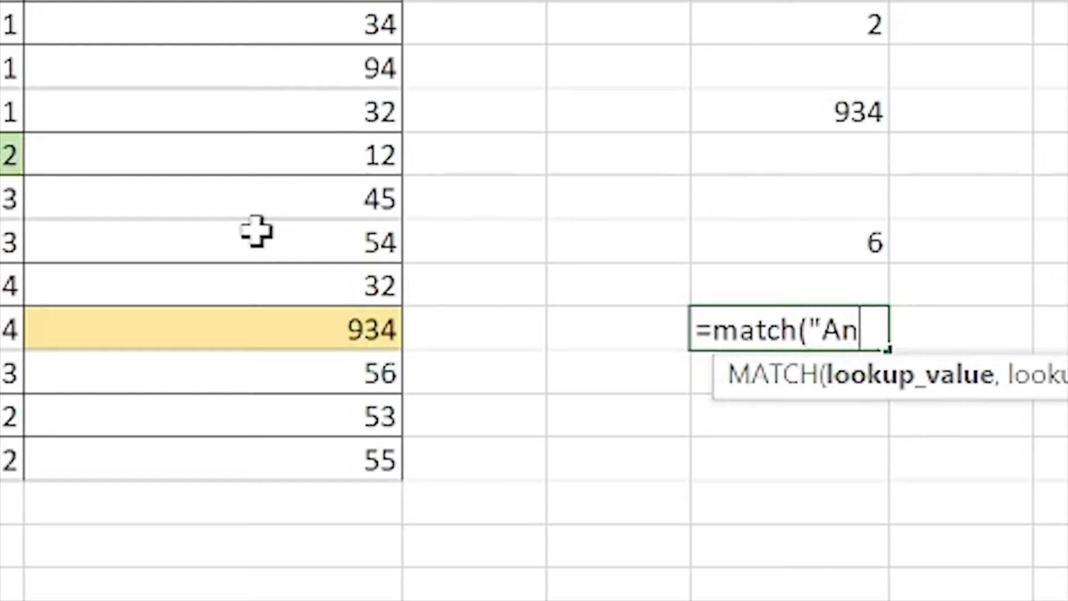
{"action": "type", "text": "drew\""}
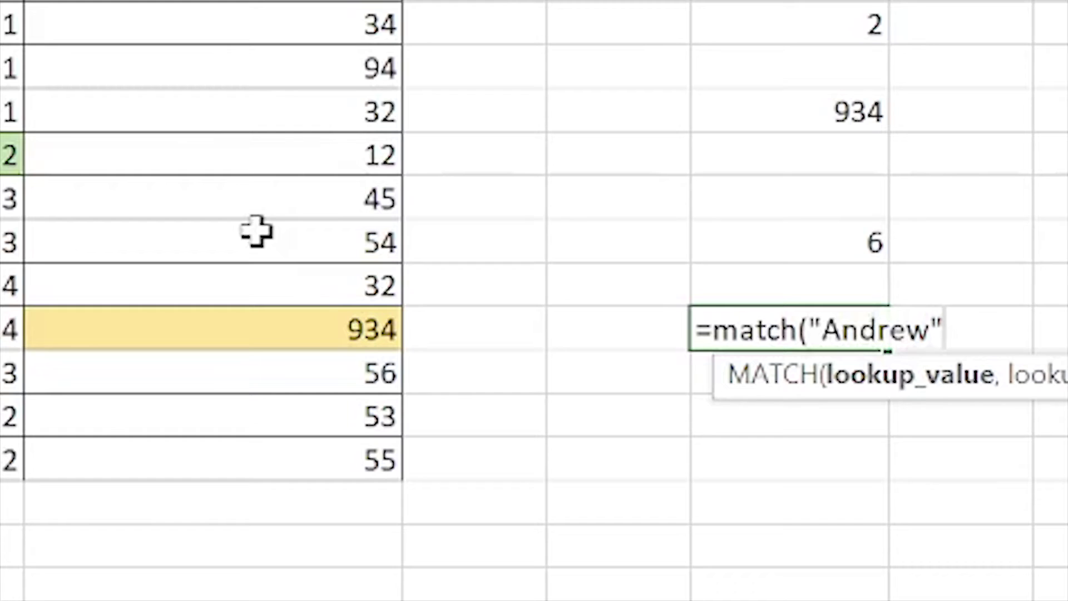
{"action": "type", "text": ","}
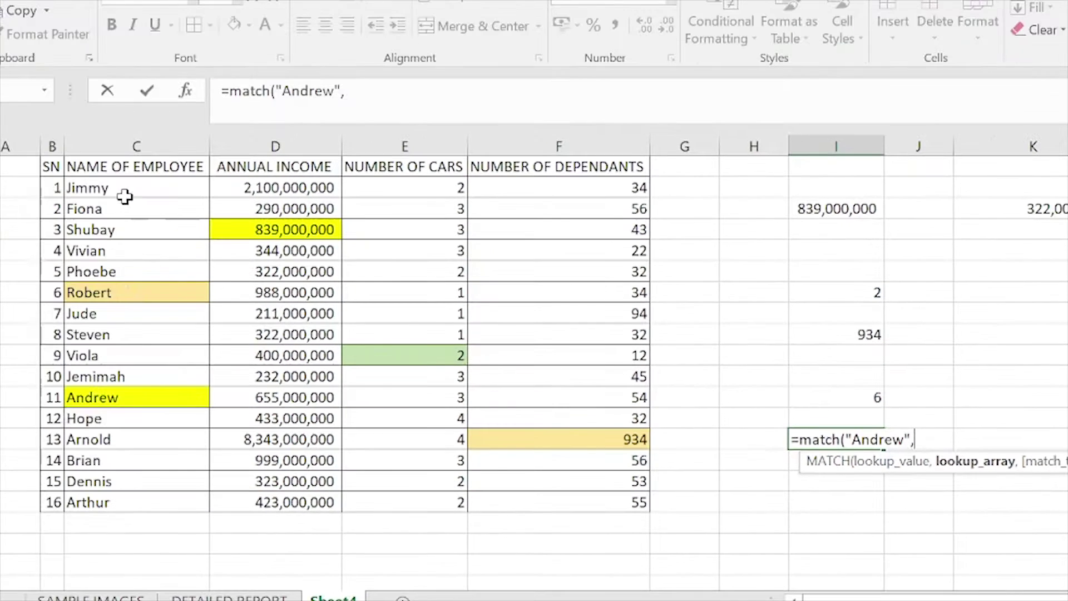
{"action": "left_click", "coordinate": [127, 192]}
{"action": "left_click_drag", "start_coordinate": [128, 192], "coordinate": [133, 506]}
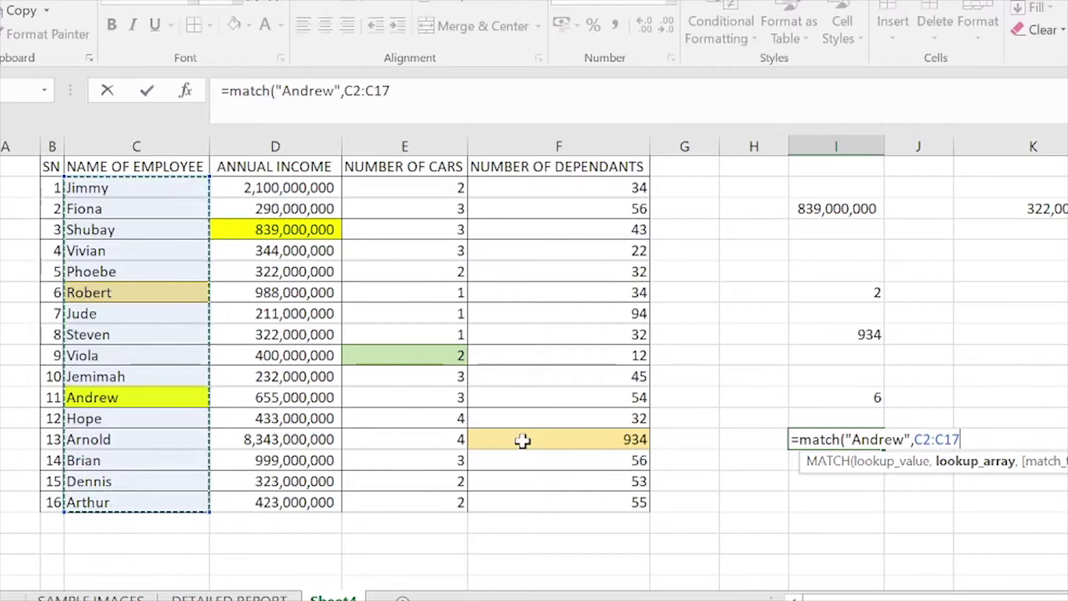
{"action": "type", "text": ","}
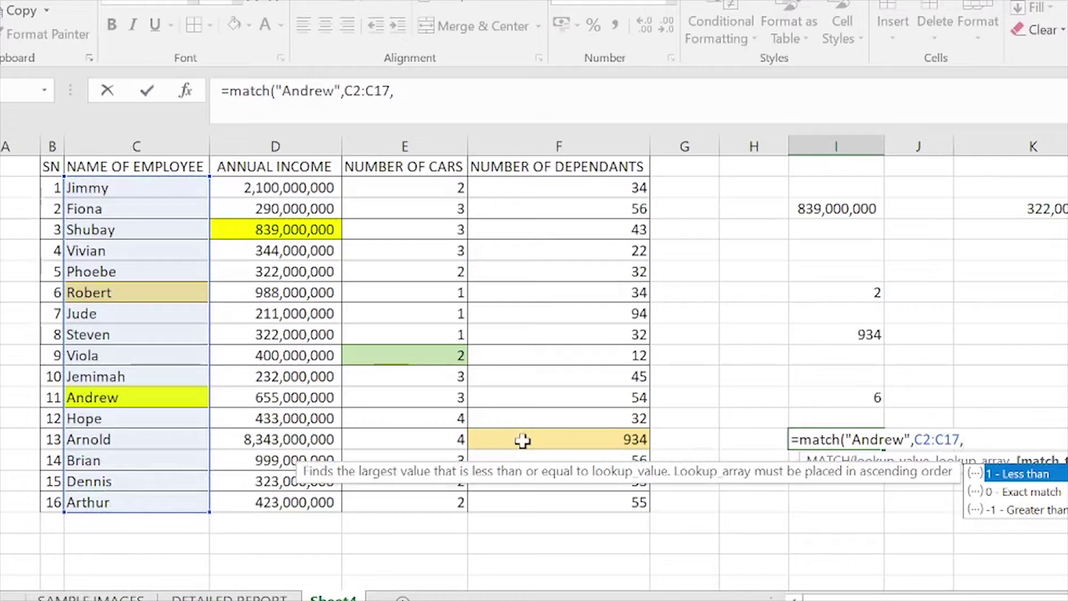
{"action": "type", "text": "0"}
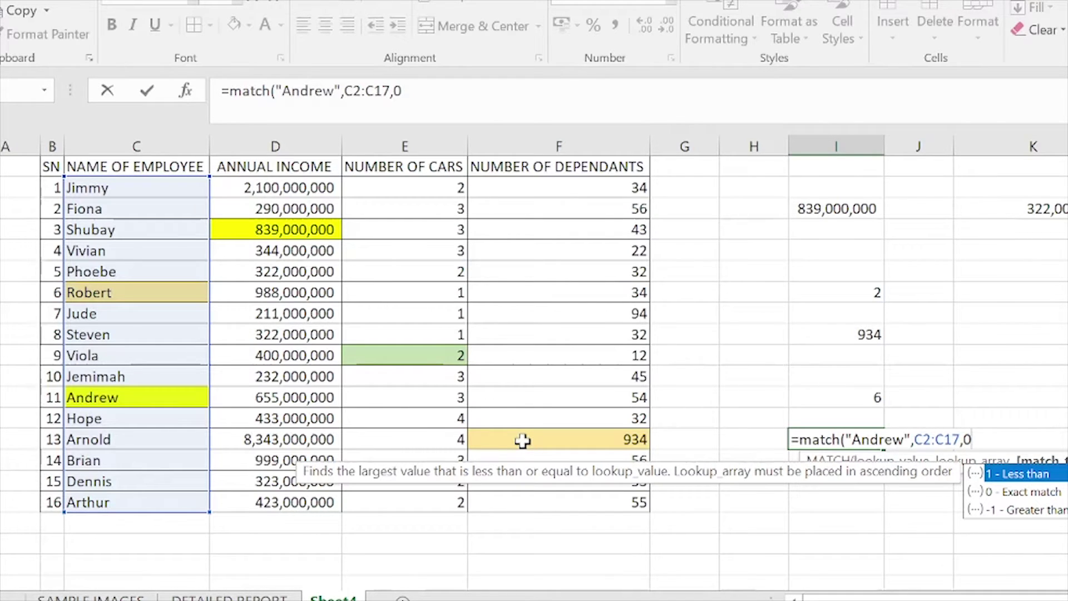
{"action": "type", "text": ")"}
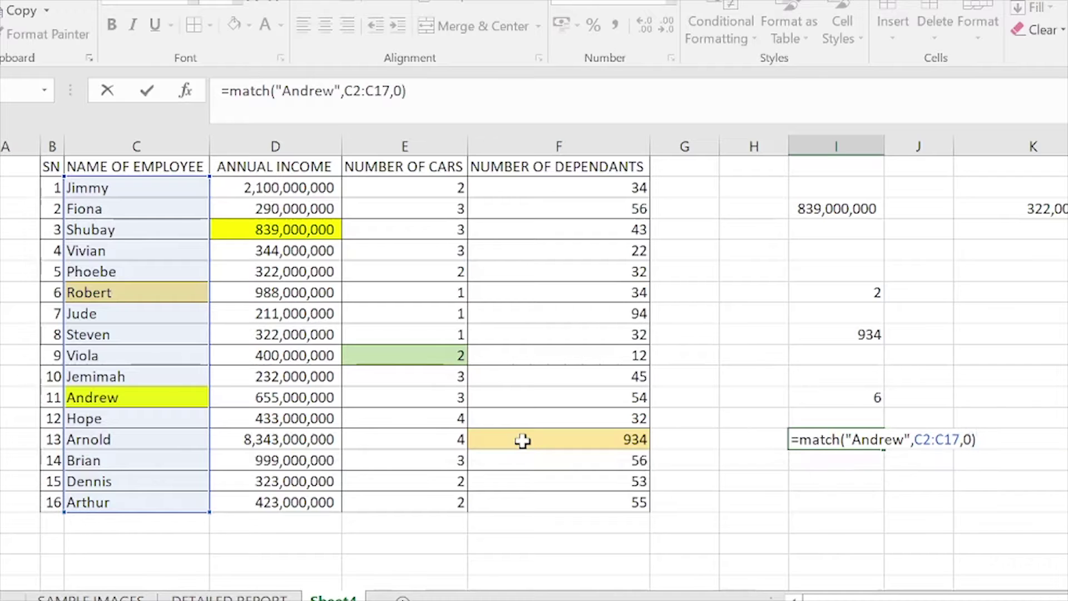
{"action": "key", "text": "Return"}
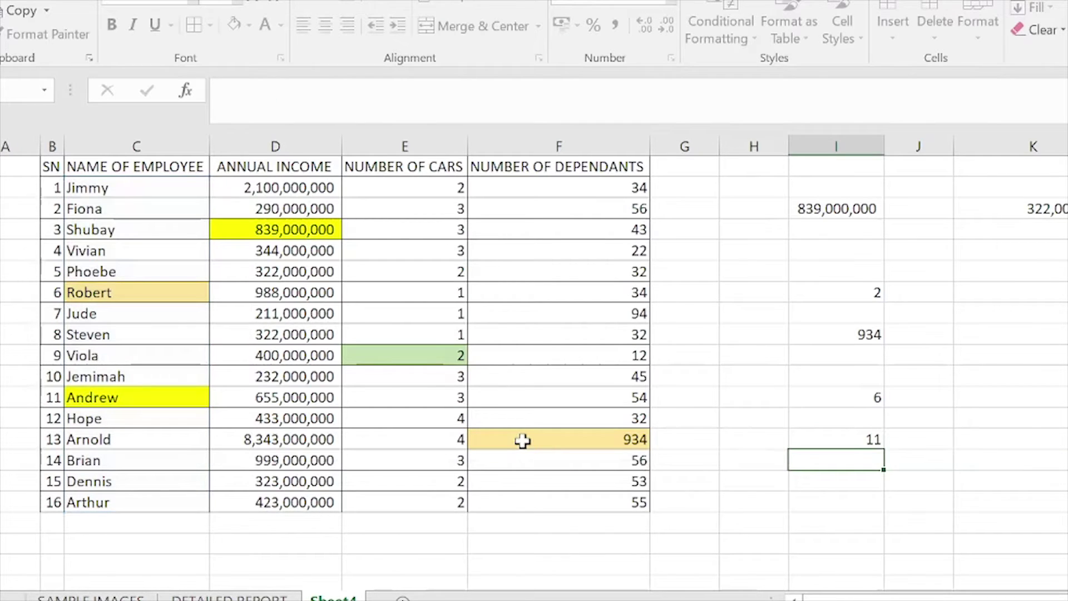
Check the position returned in I14 against the serial number beside the yellow-highlighted employee name
{"action": "left_click", "coordinate": [889, 439]}
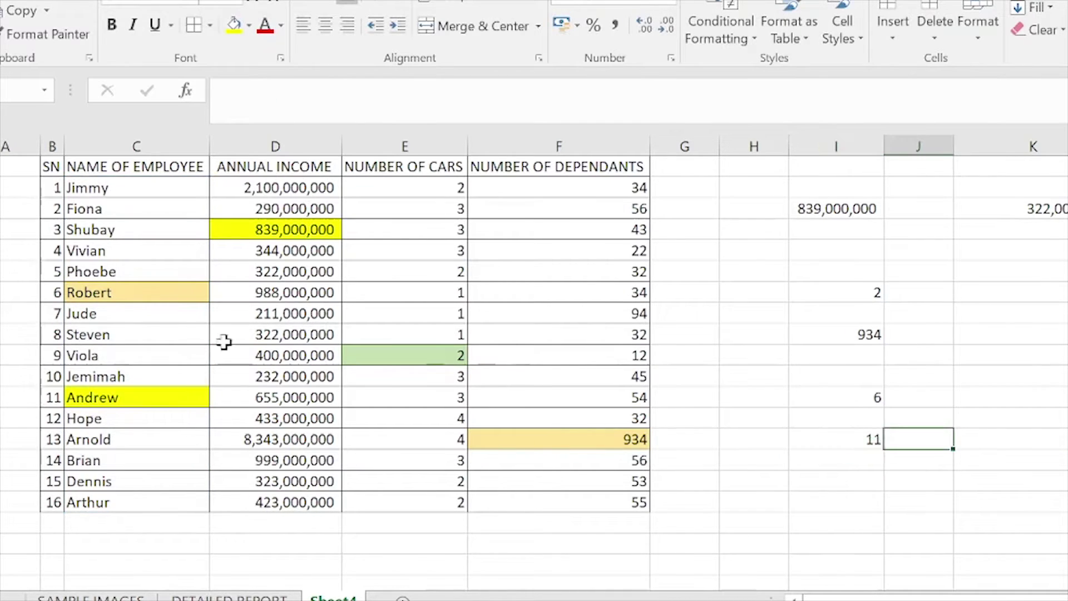
{"action": "left_click", "coordinate": [139, 396]}
{"action": "left_click", "coordinate": [60, 402]}
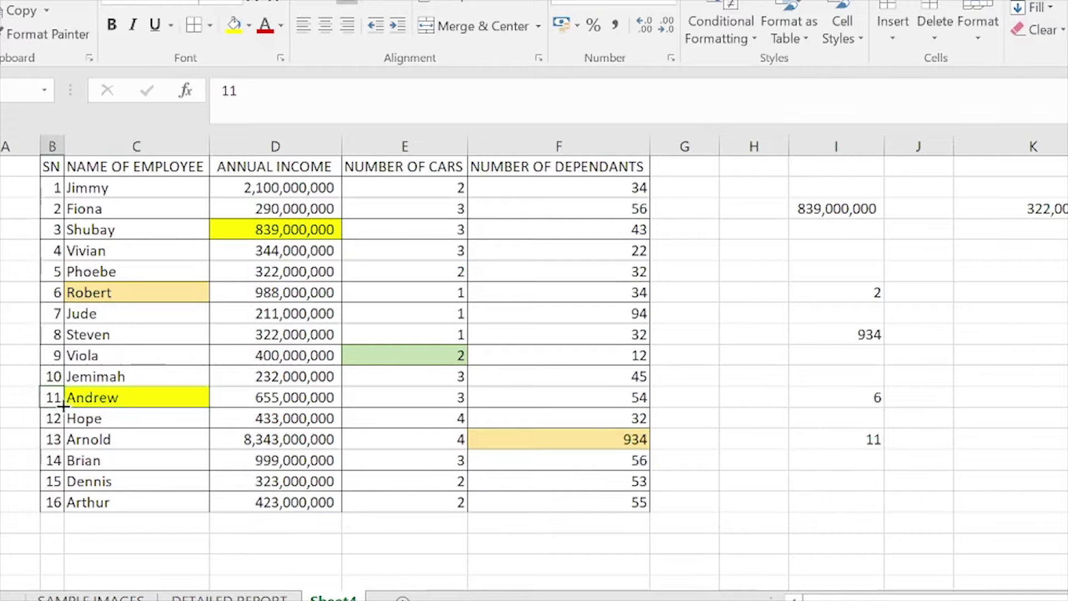
{"action": "left_click", "coordinate": [111, 398]}
{"action": "left_click", "coordinate": [60, 402]}
{"action": "left_click", "coordinate": [91, 397]}
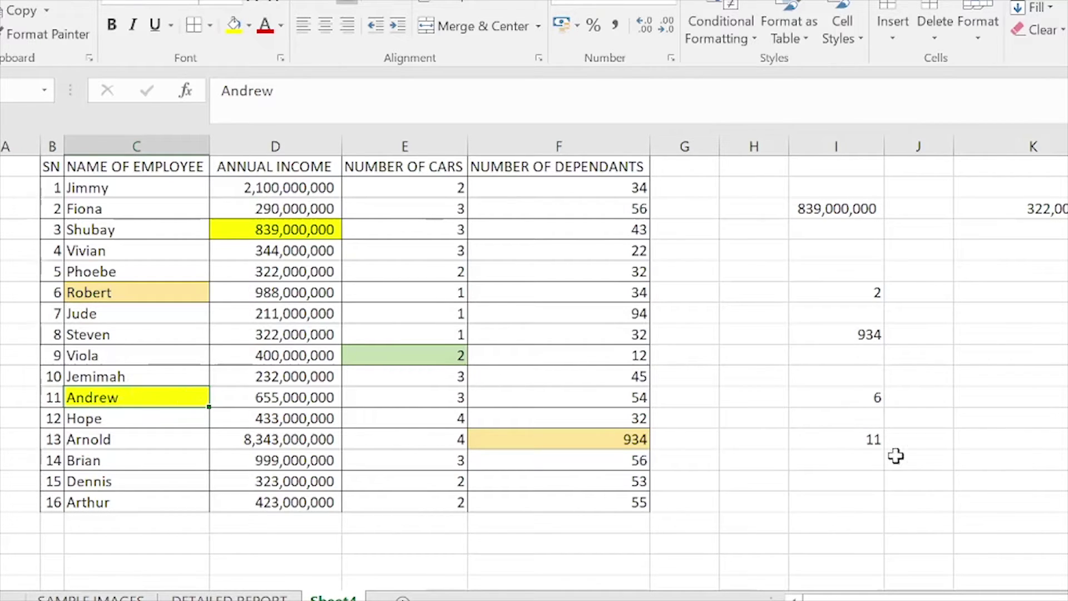
Change the lookup array of the MATCH formula in I14 to C3:C17 and review the returned position
{"action": "left_click", "coordinate": [874, 444]}
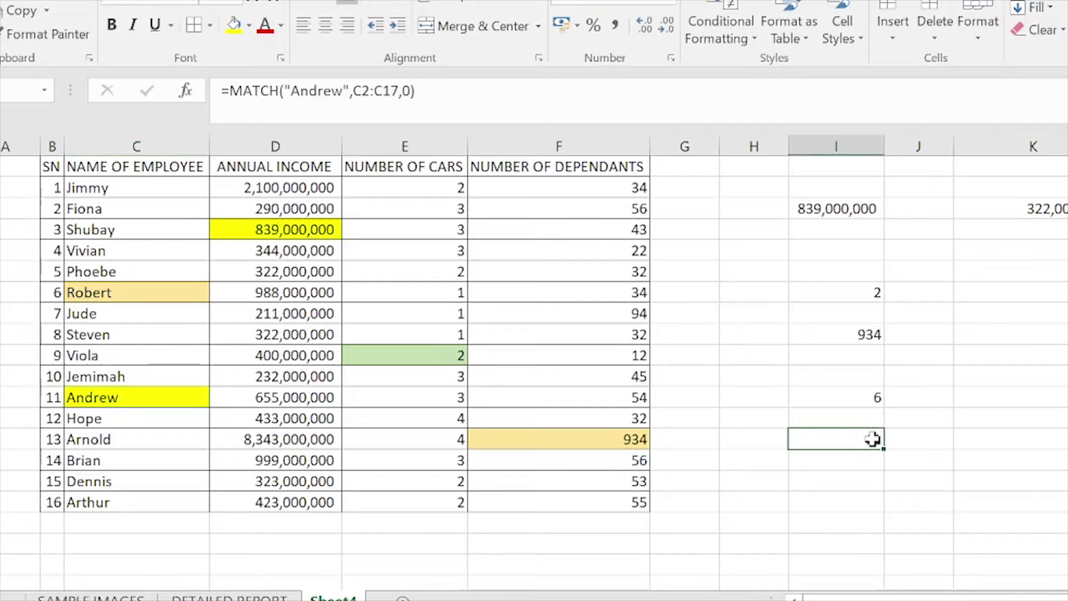
{"action": "double_click", "coordinate": [872, 439]}
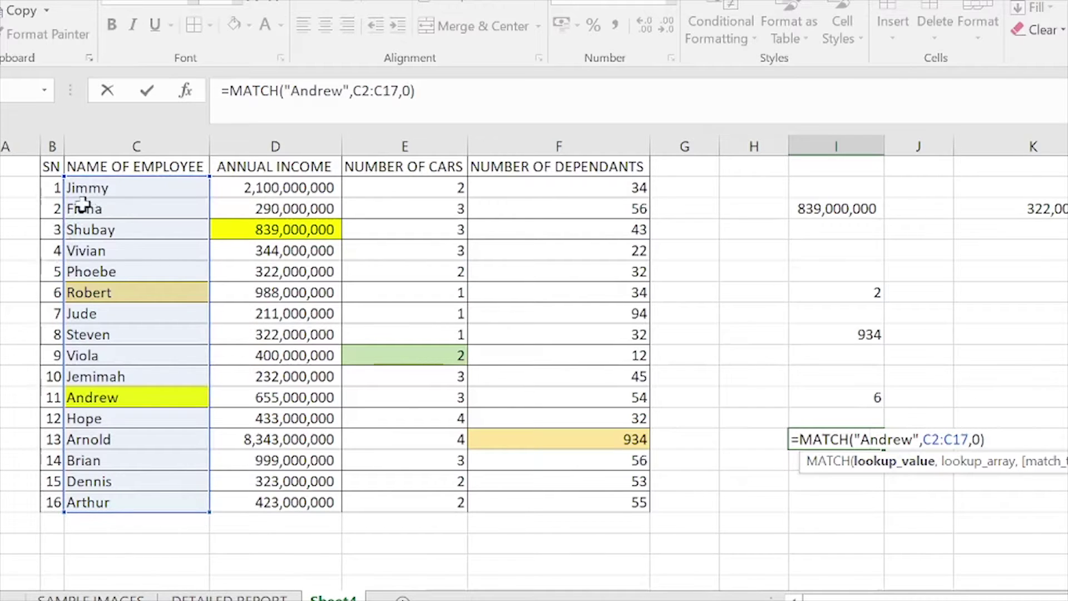
{"action": "left_click_drag", "start_coordinate": [63, 176], "coordinate": [66, 199]}
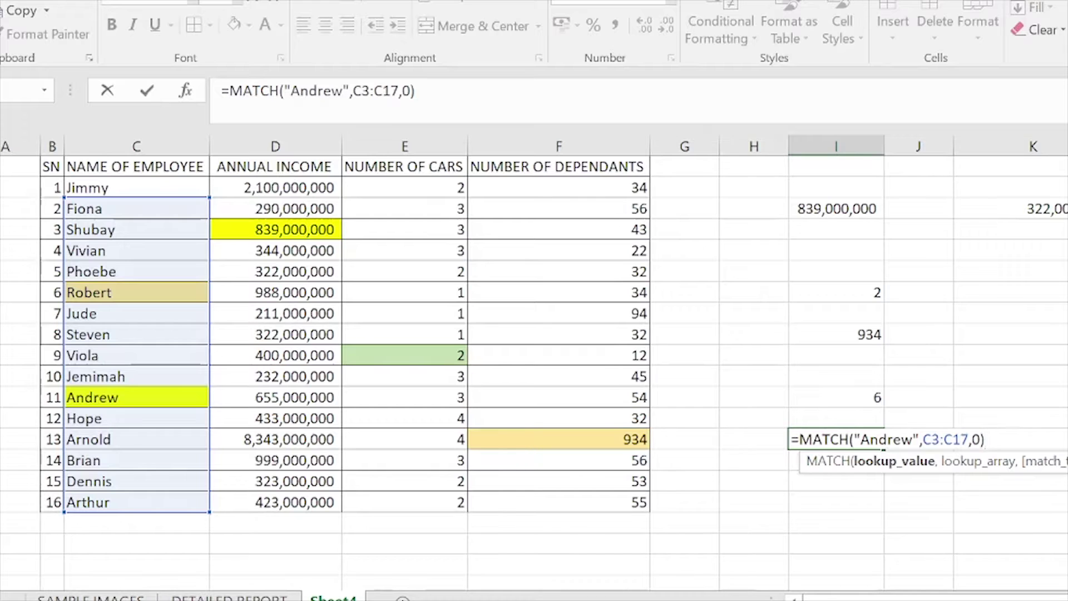
{"action": "left_click", "coordinate": [984, 439]}
{"action": "key", "text": "Return"}
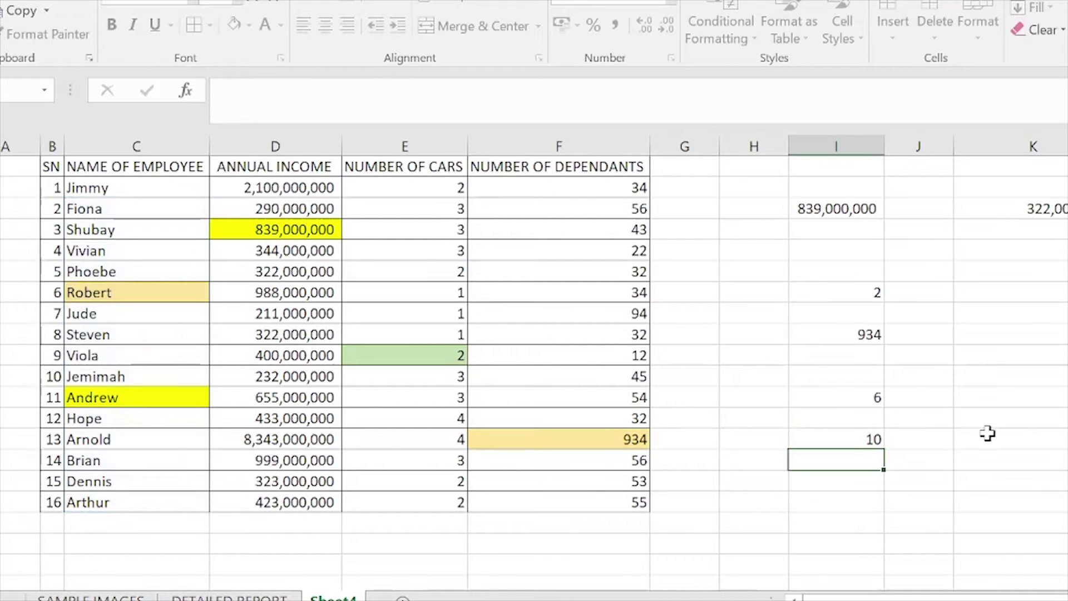
{"action": "left_click", "coordinate": [860, 444]}
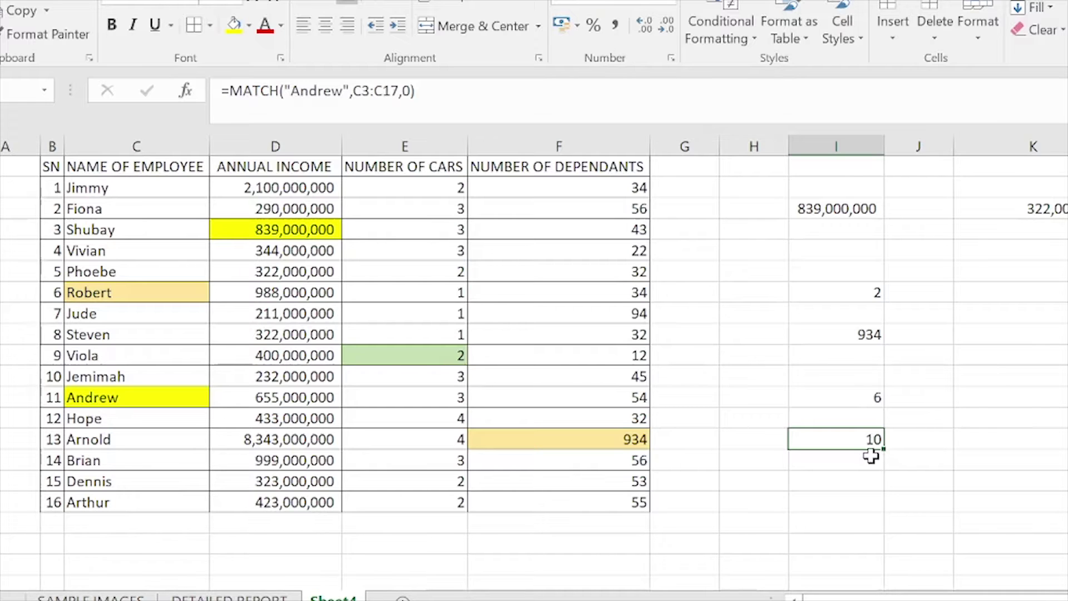
Check the yellow-highlighted employee's place in the name list against the neighbouring names and the MATCH result in I14
{"action": "left_click", "coordinate": [119, 398]}
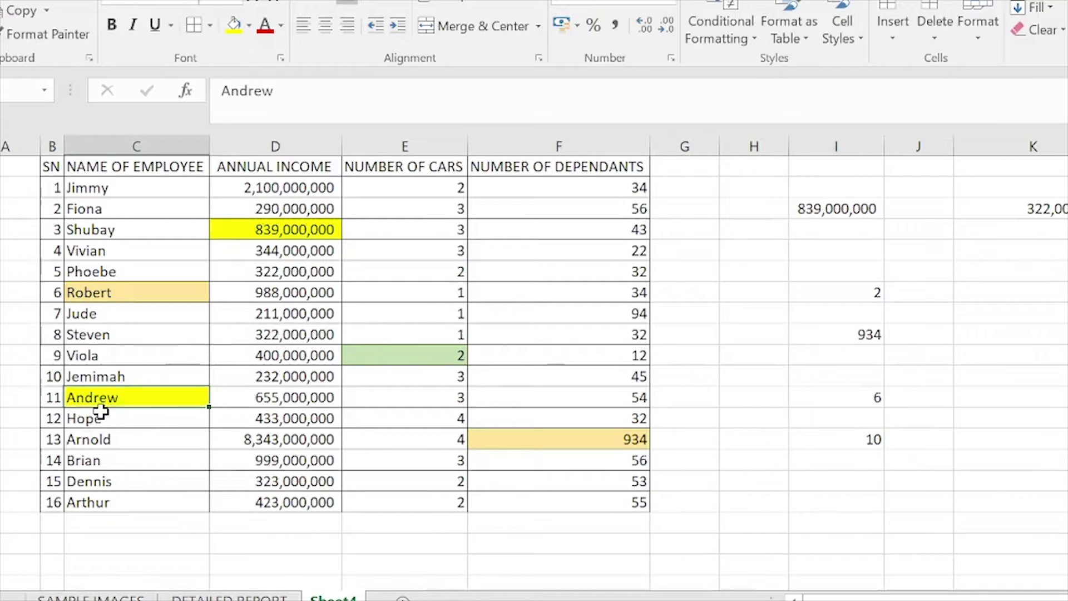
{"action": "left_click", "coordinate": [106, 439]}
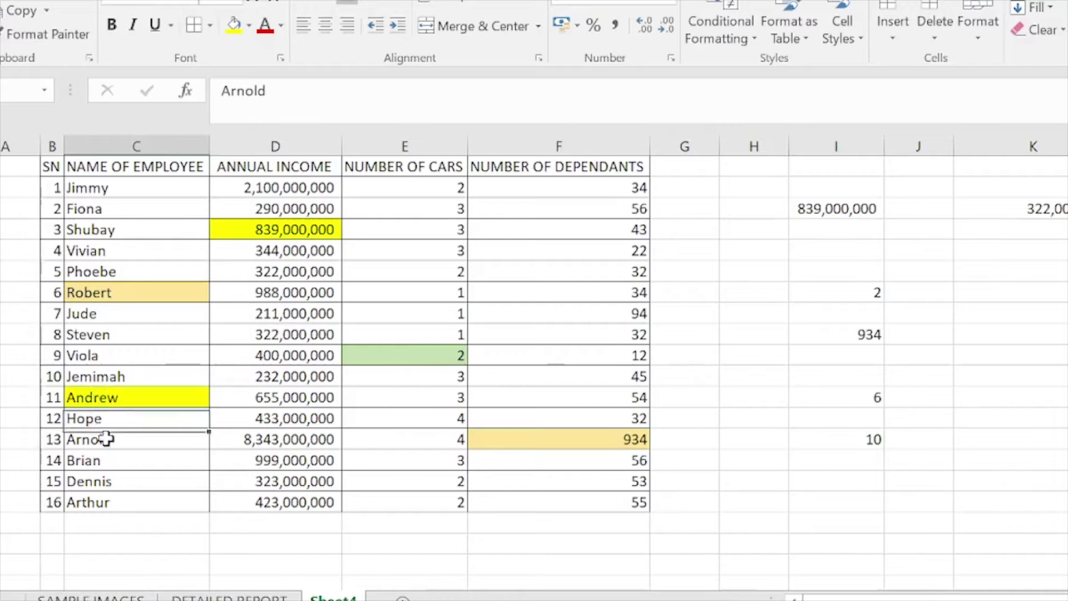
{"action": "left_click", "coordinate": [113, 403]}
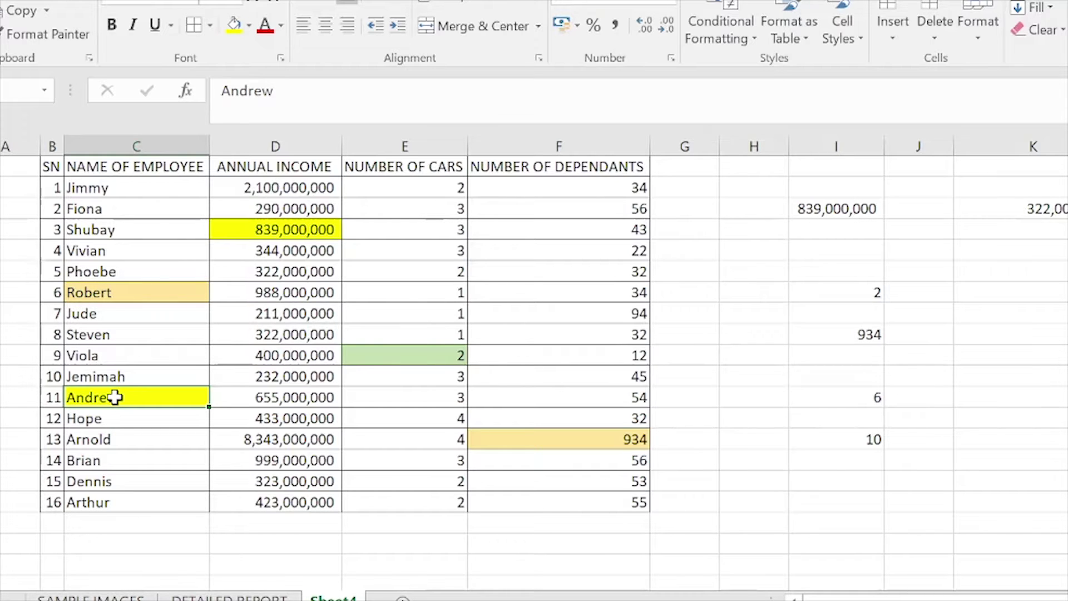
{"action": "scroll", "coordinate": [534, 334], "scroll_direction": "down", "scroll_amount": 1}
{"action": "scroll", "coordinate": [534, 334], "scroll_direction": "up", "scroll_amount": 1}
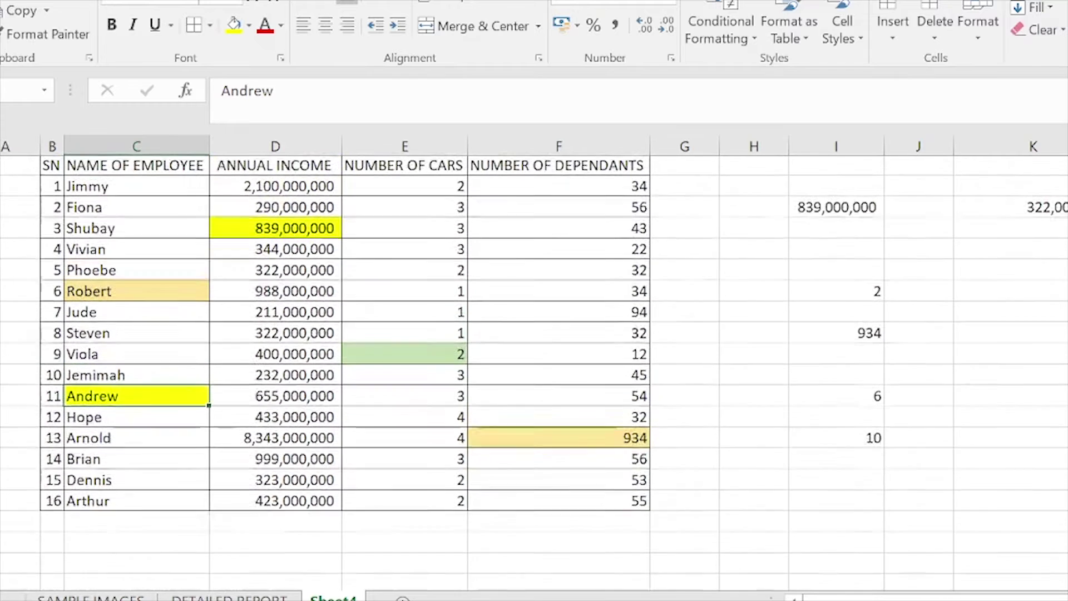
{"action": "left_click", "coordinate": [1029, 333]}
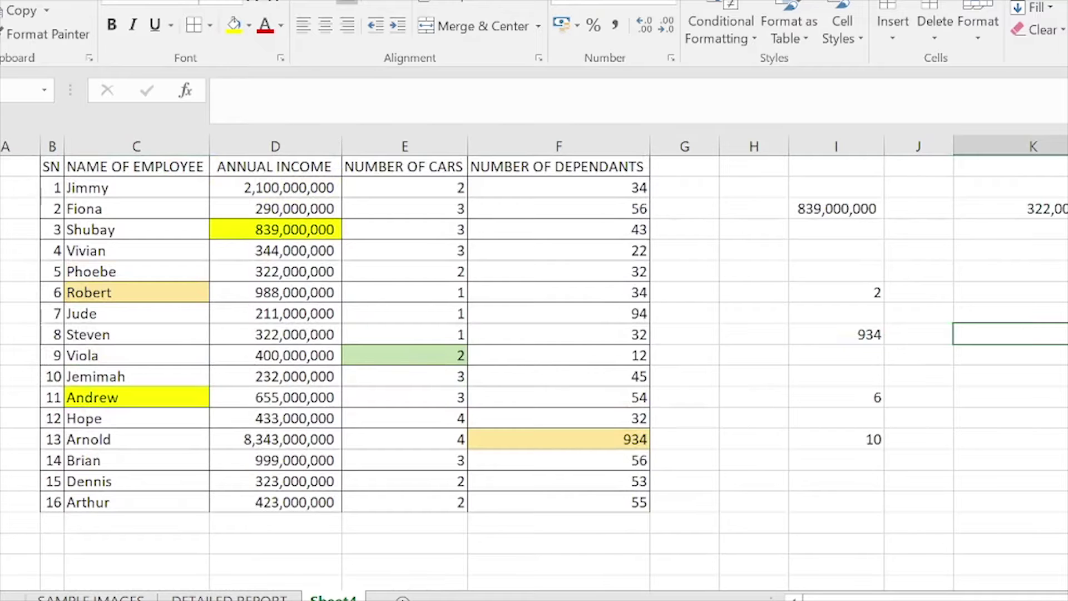
Review the array and row number arguments of the INDEX formula in K3, keeping the formula as =INDEX(D2:D17,L3)
{"action": "left_click", "coordinate": [1058, 209]}
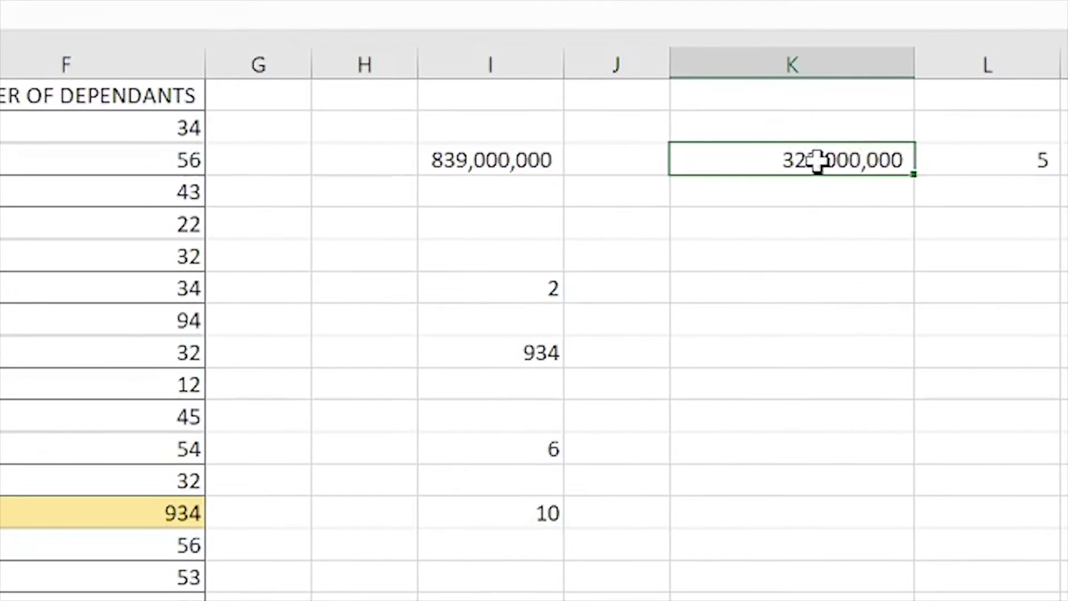
{"action": "double_click", "coordinate": [839, 166]}
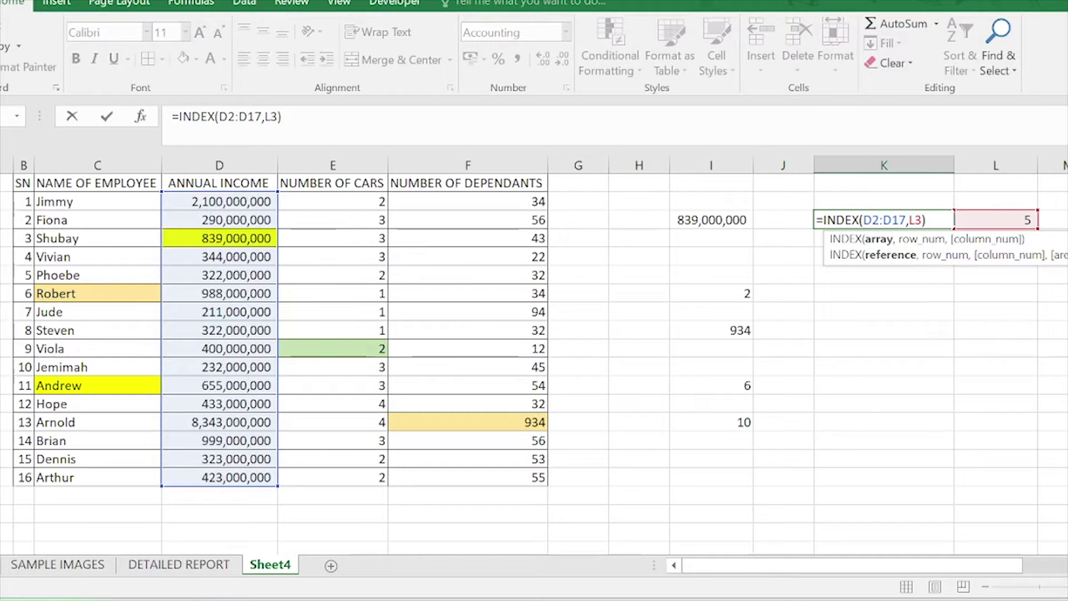
{"action": "left_click", "coordinate": [909, 219]}
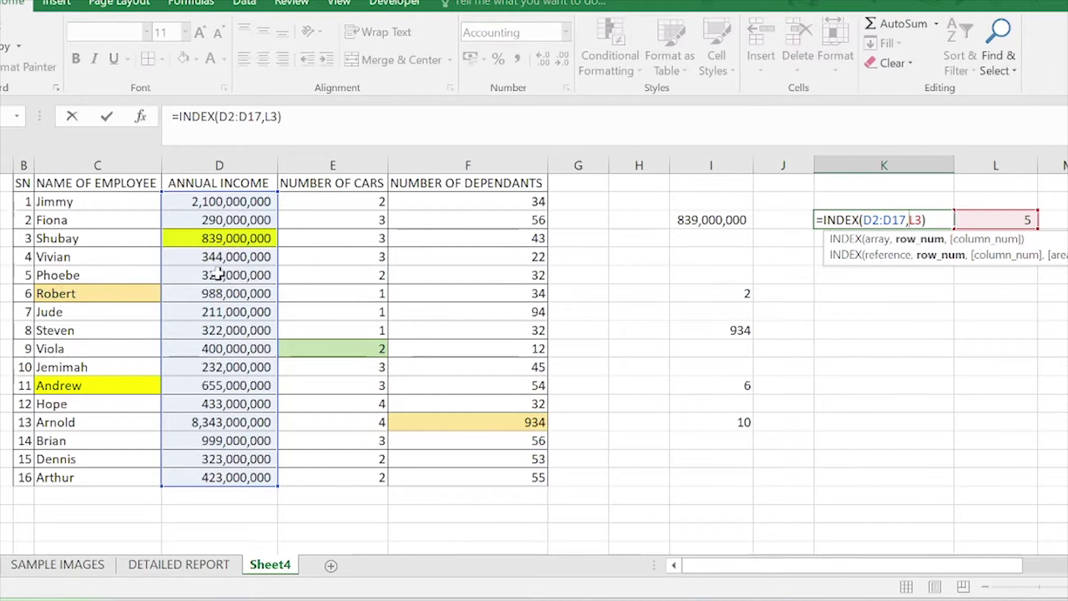
{"action": "left_click", "coordinate": [85, 276]}
{"action": "left_click", "coordinate": [199, 275]}
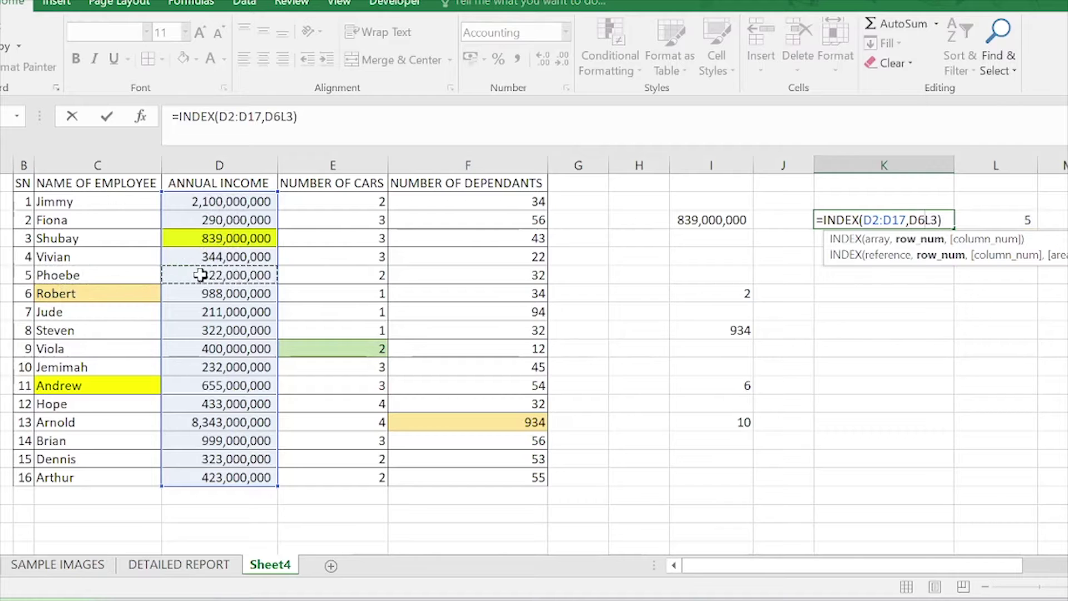
{"action": "key", "text": "BackSpace"}
{"action": "key", "text": "BackSpace"}
{"action": "key", "text": "ctrl+Return"}
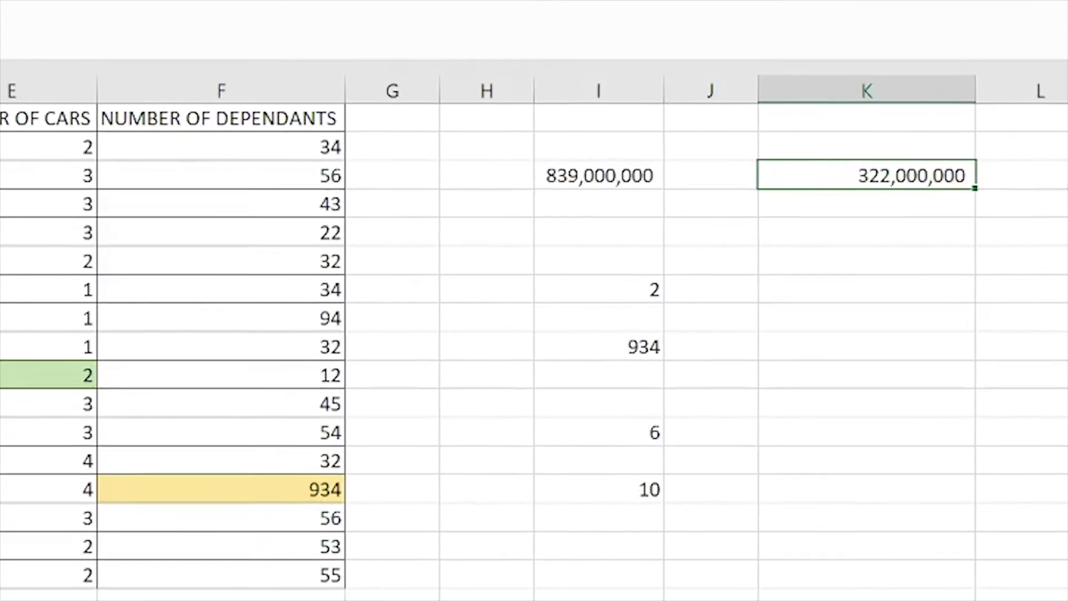
Set the row number in L3, which the INDEX formula in K3 refers to, to 8
{"action": "left_click", "coordinate": [1032, 187]}
{"action": "left_click", "coordinate": [884, 188]}
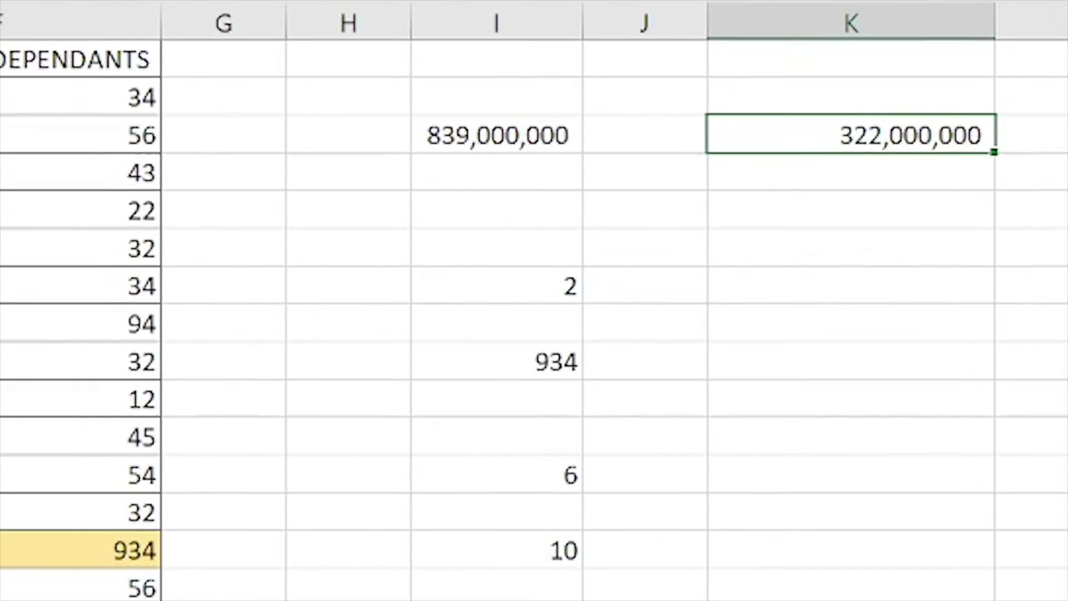
{"action": "left_click", "coordinate": [1064, 146]}
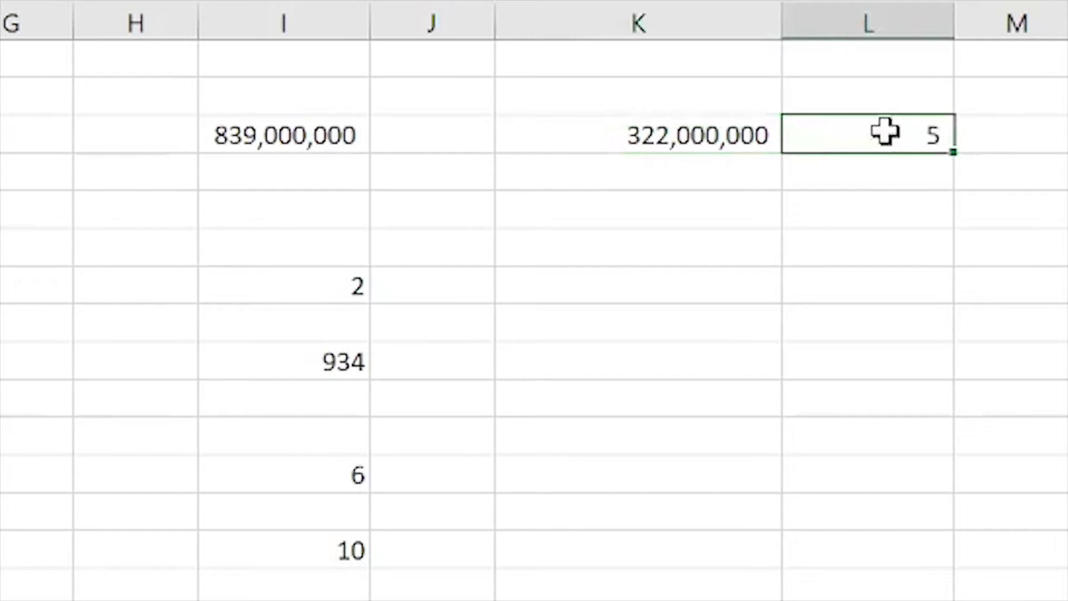
{"action": "left_click", "coordinate": [705, 134]}
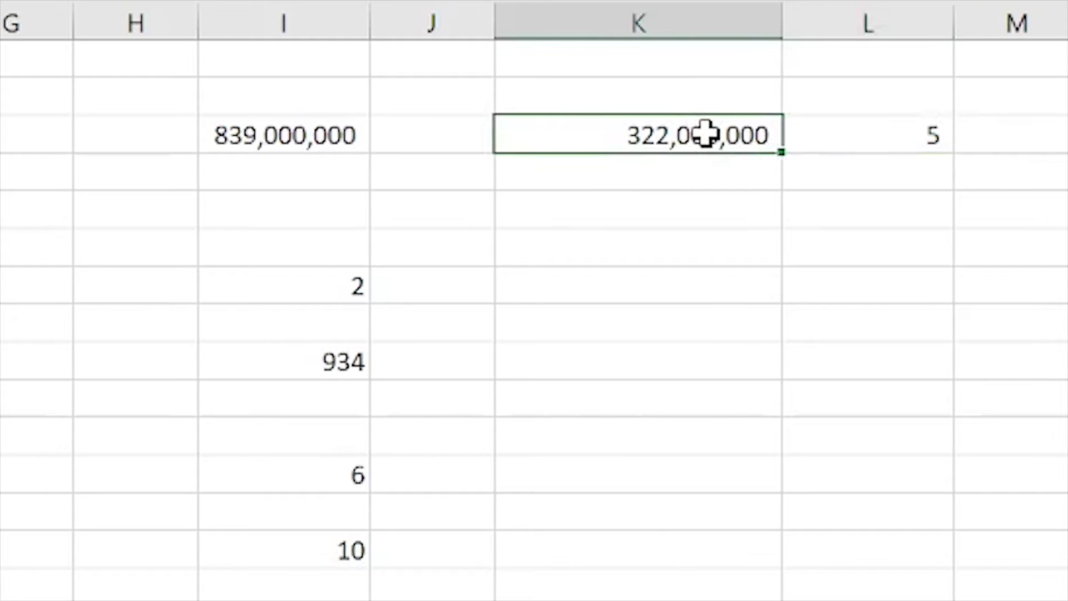
{"action": "left_click", "coordinate": [921, 129]}
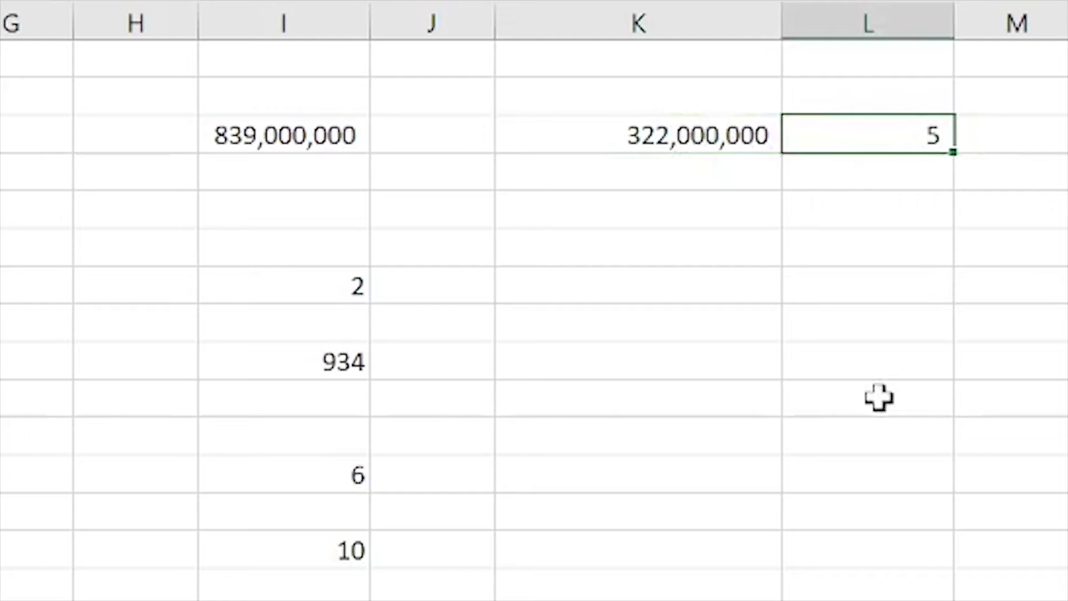
{"action": "key", "text": "Return"}
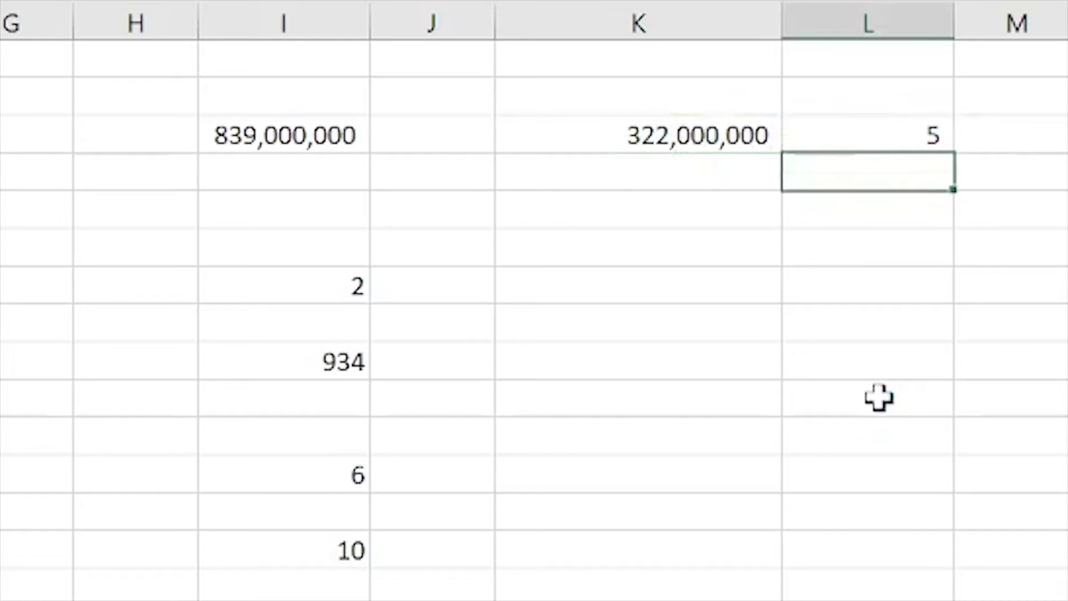
{"action": "left_click", "coordinate": [882, 136]}
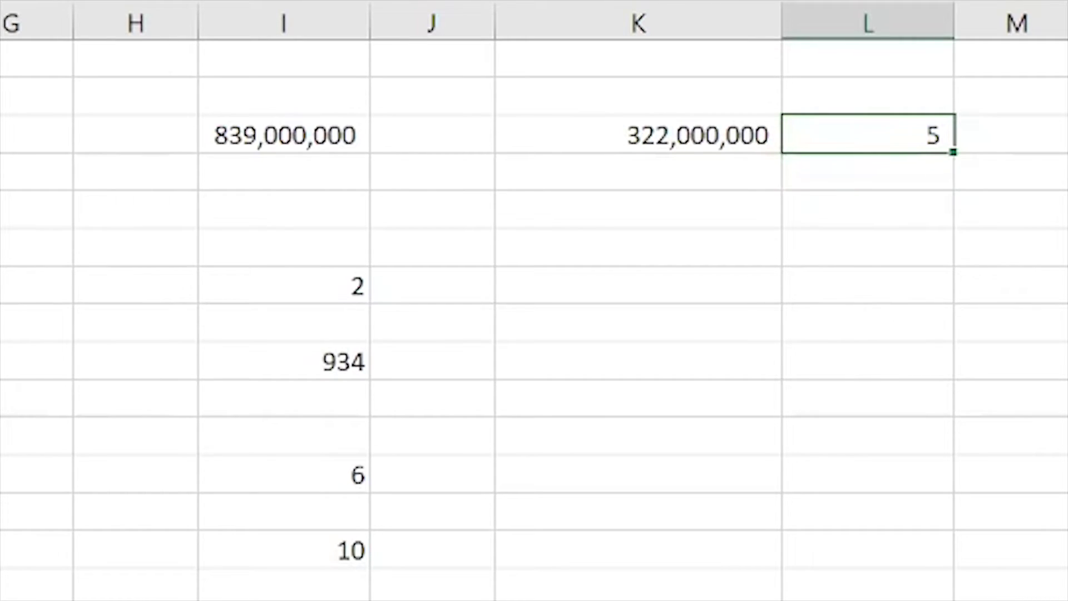
{"action": "type", "text": "8"}
{"action": "left_click", "coordinate": [875, 205]}
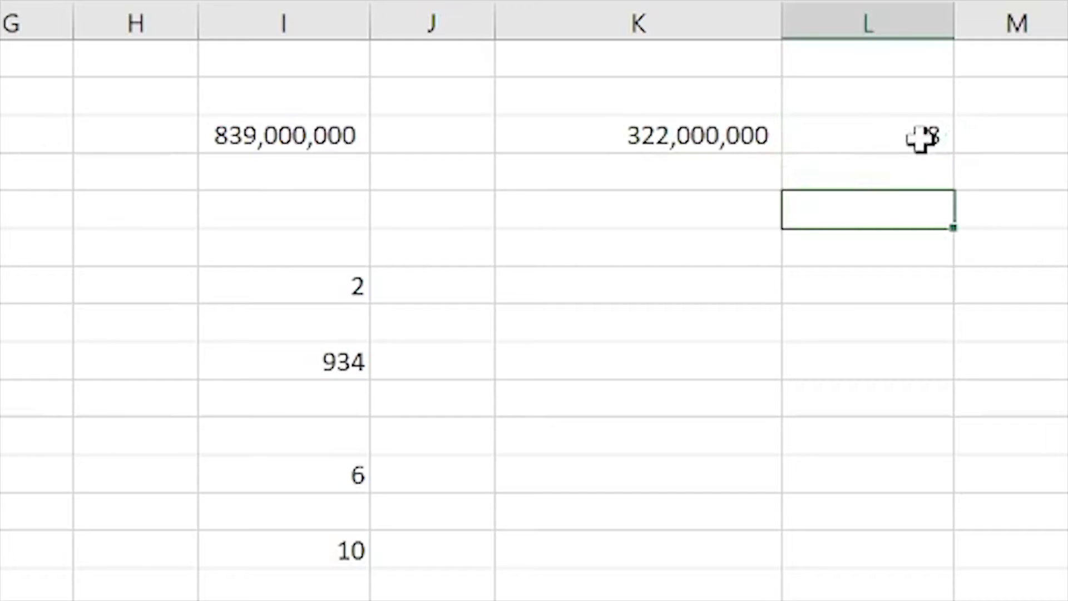
Check the INDEX formula and its result in K3 against the eighth employee's annual income
{"action": "left_click", "coordinate": [679, 130]}
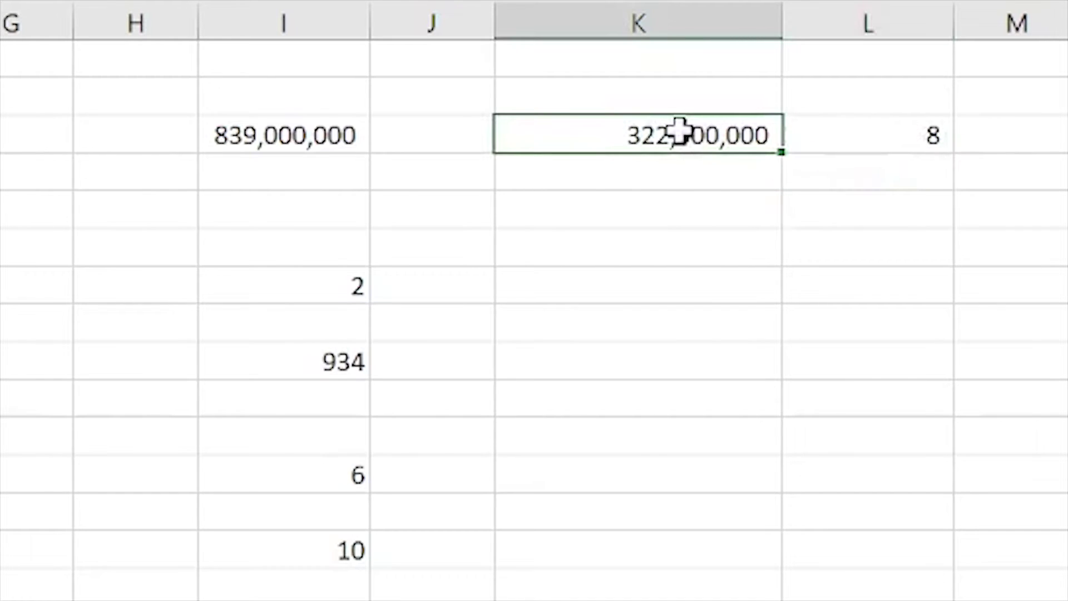
{"action": "double_click", "coordinate": [679, 130]}
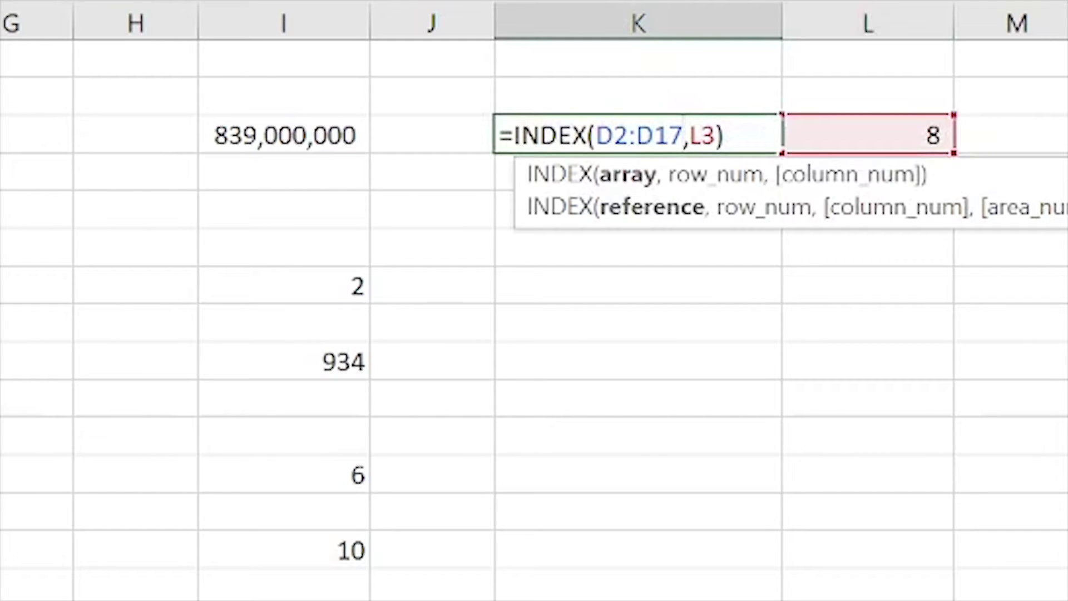
{"action": "left_click", "coordinate": [695, 247]}
{"action": "left_click", "coordinate": [851, 134]}
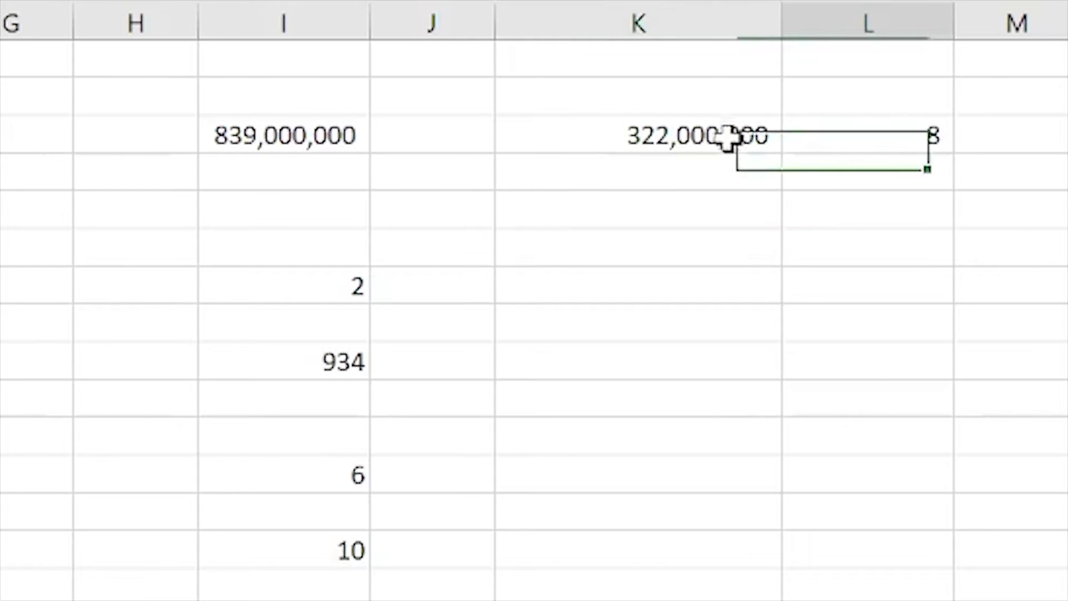
{"action": "left_click", "coordinate": [727, 137]}
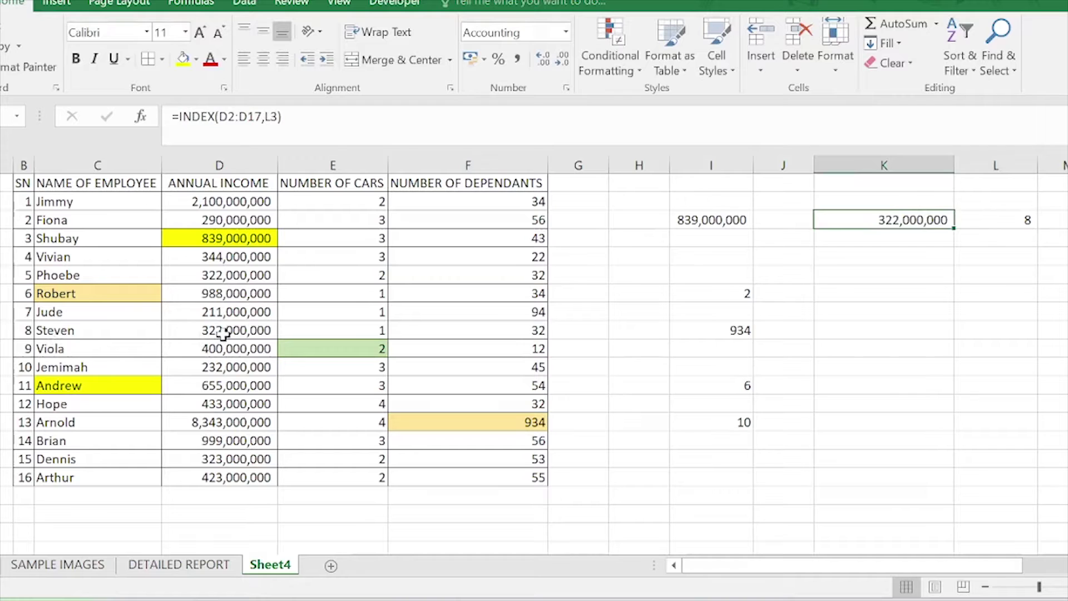
{"action": "left_click", "coordinate": [217, 332]}
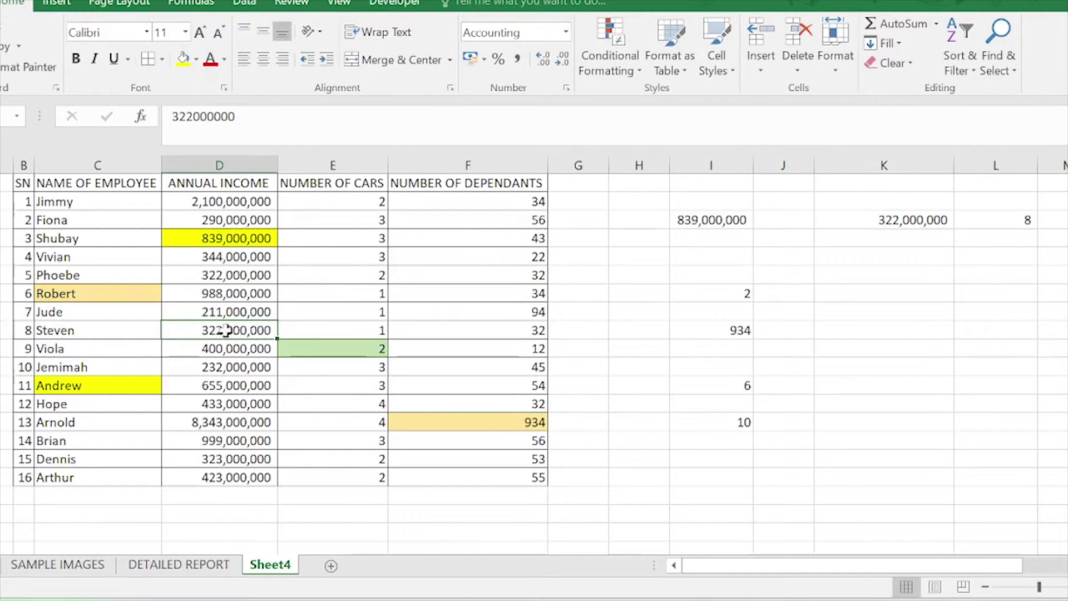
Colour the thirteenth employee's serial number, name and annual income in B14:D14 with a red font
{"action": "left_click_drag", "start_coordinate": [25, 423], "coordinate": [198, 422]}
{"action": "left_click", "coordinate": [210, 58]}
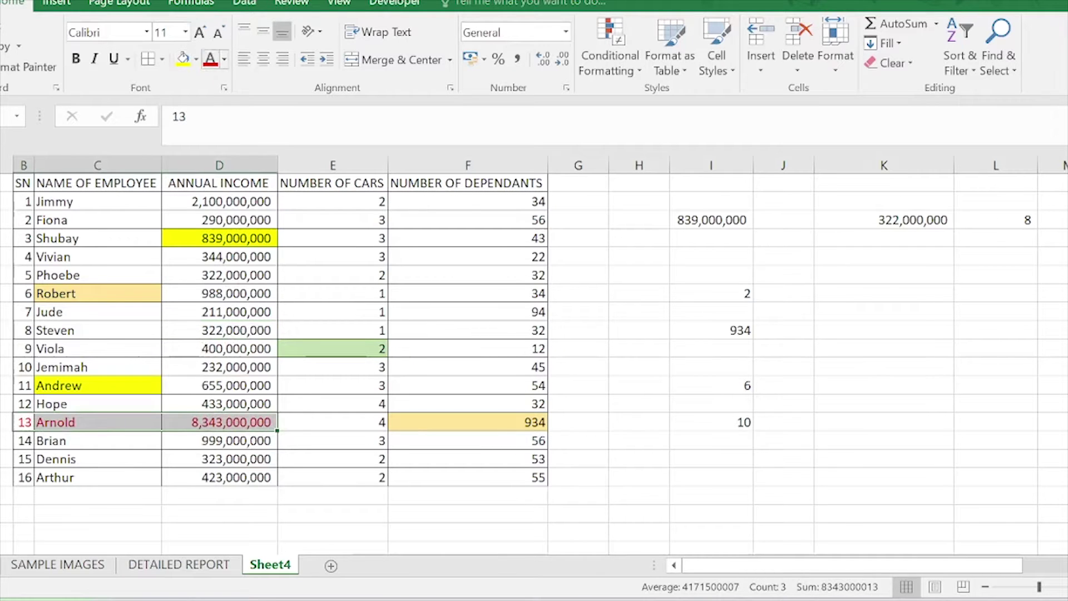
{"action": "left_click", "coordinate": [222, 427]}
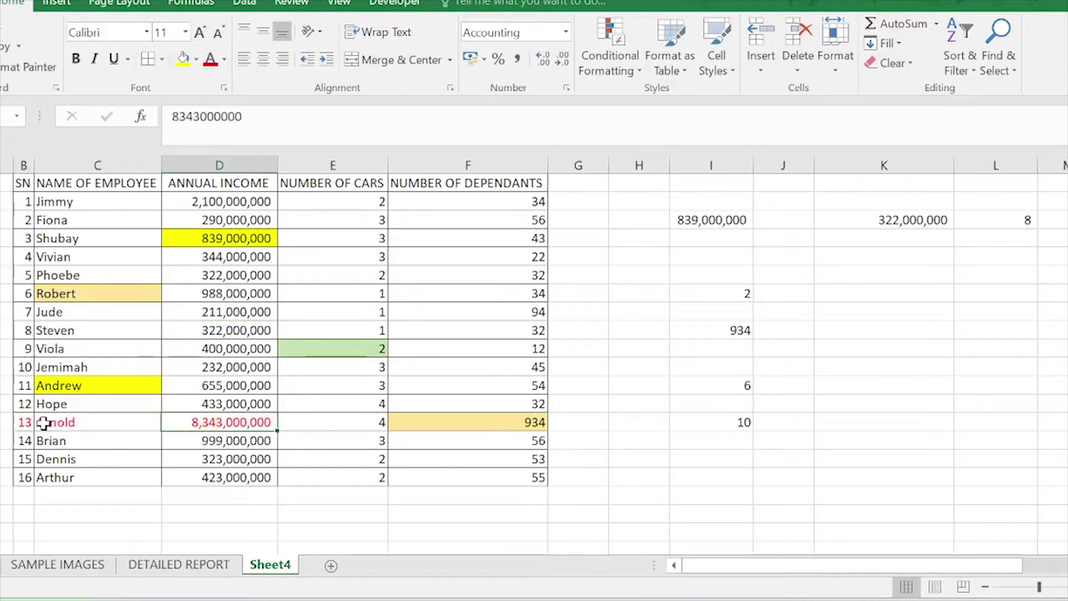
Set the row number in L3 to 13 and compare K3 with the thirteenth employee's annual income
{"action": "left_click", "coordinate": [920, 220]}
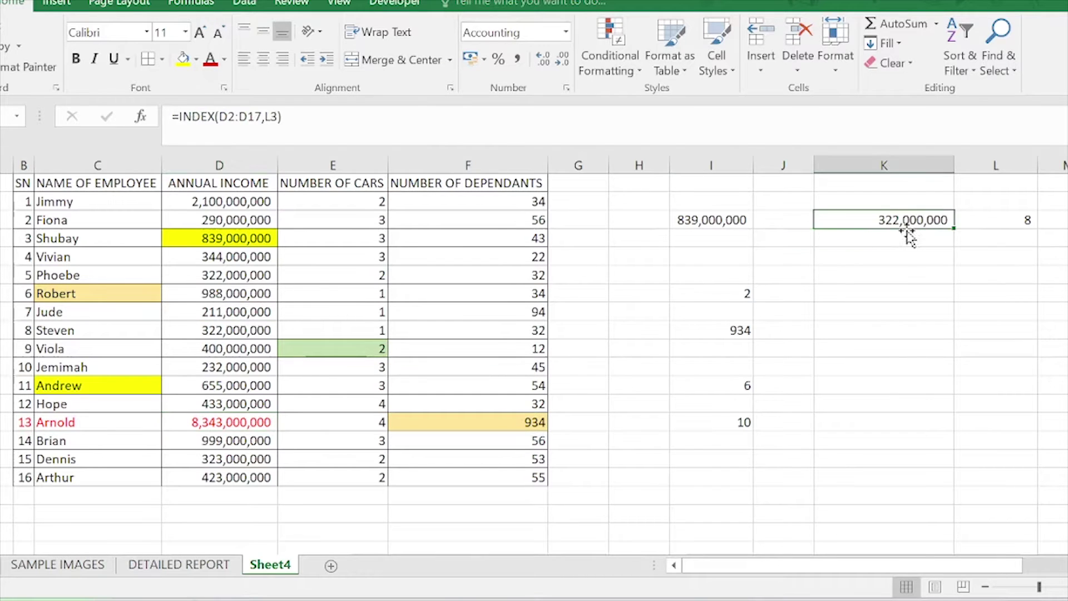
{"action": "left_click", "coordinate": [988, 217]}
{"action": "type", "text": "1"}
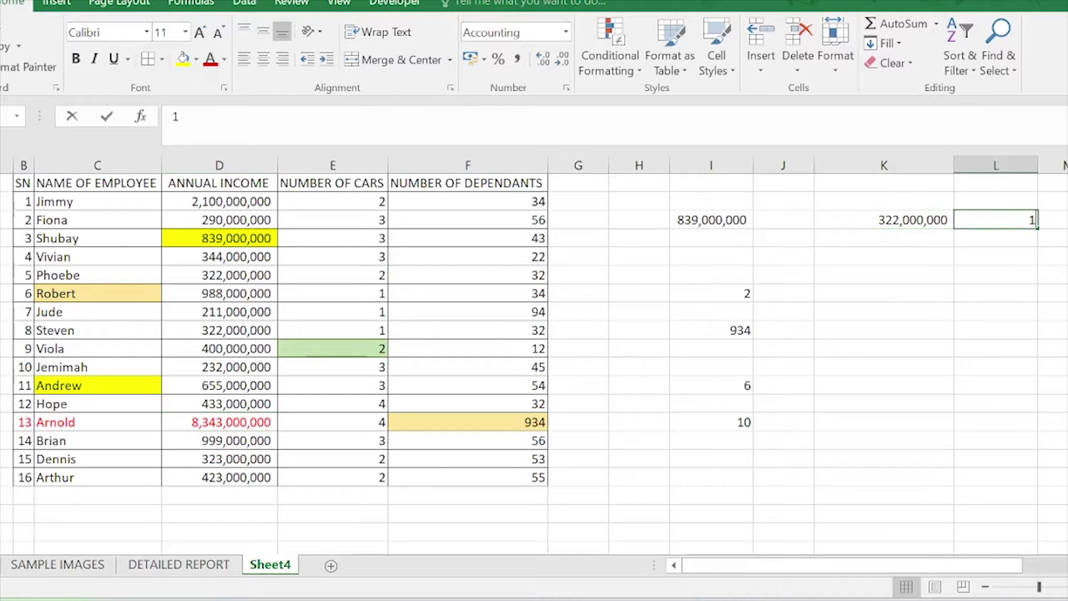
{"action": "type", "text": "3"}
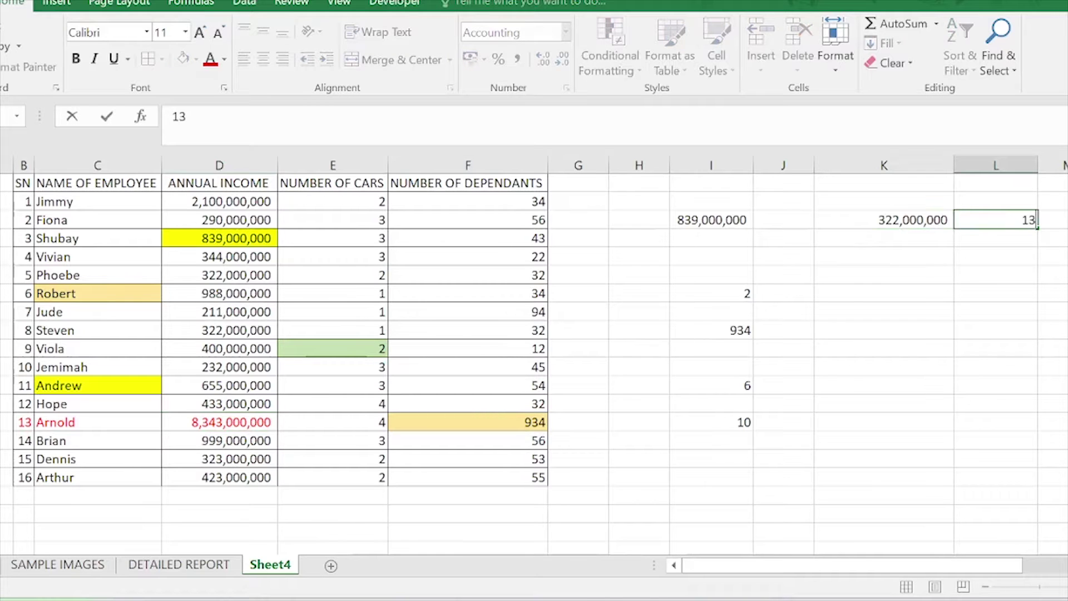
{"action": "left_click", "coordinate": [1019, 257]}
{"action": "left_click", "coordinate": [912, 220]}
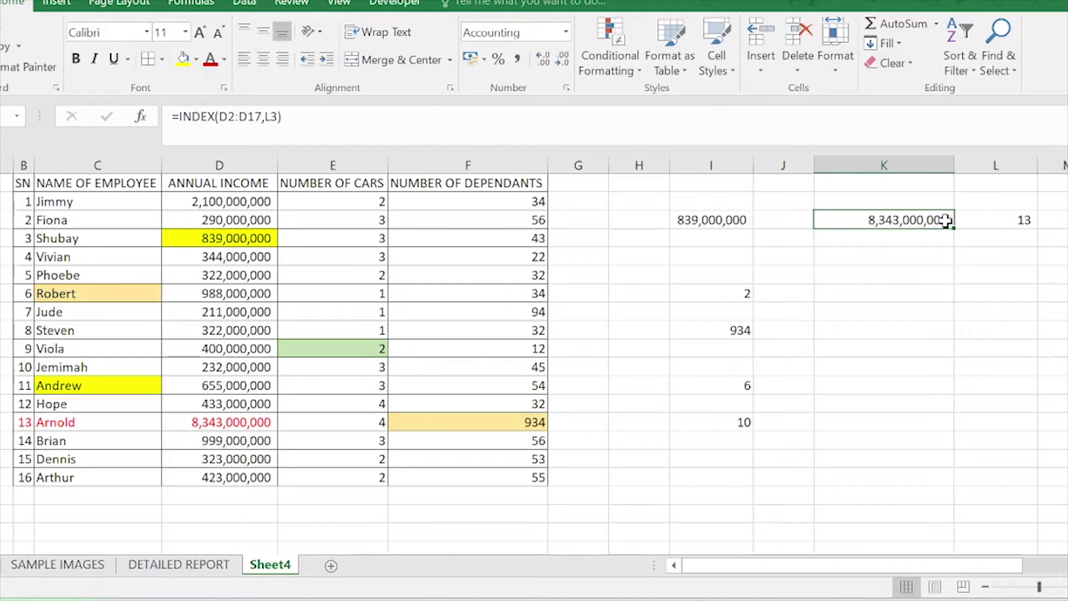
{"action": "left_click", "coordinate": [214, 424]}
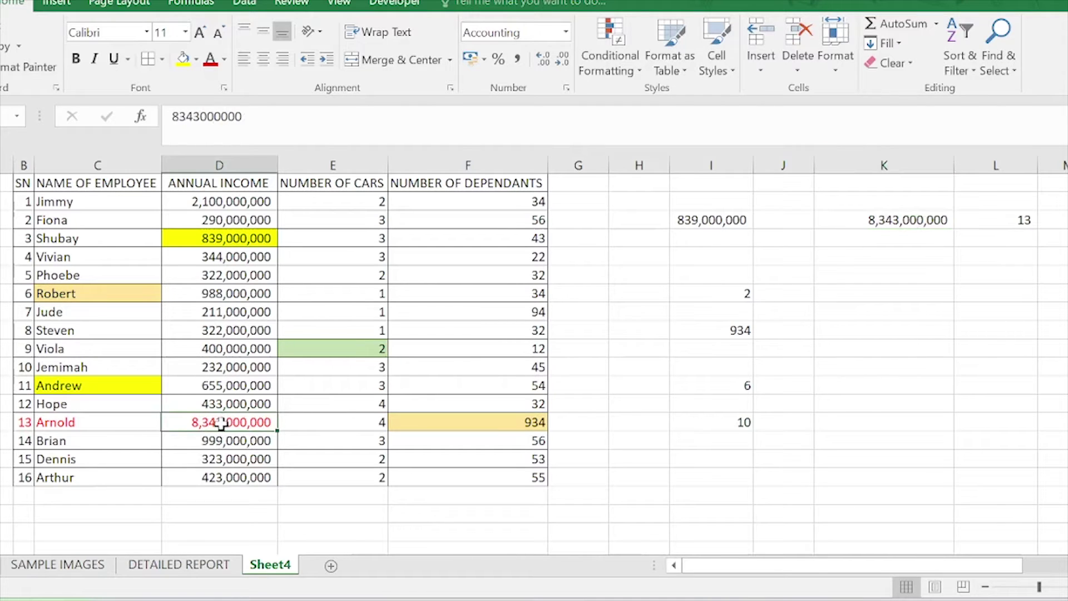
Set the row number in L3 to 1 and compare K3 with the first employee's annual income
{"action": "left_click", "coordinate": [59, 202]}
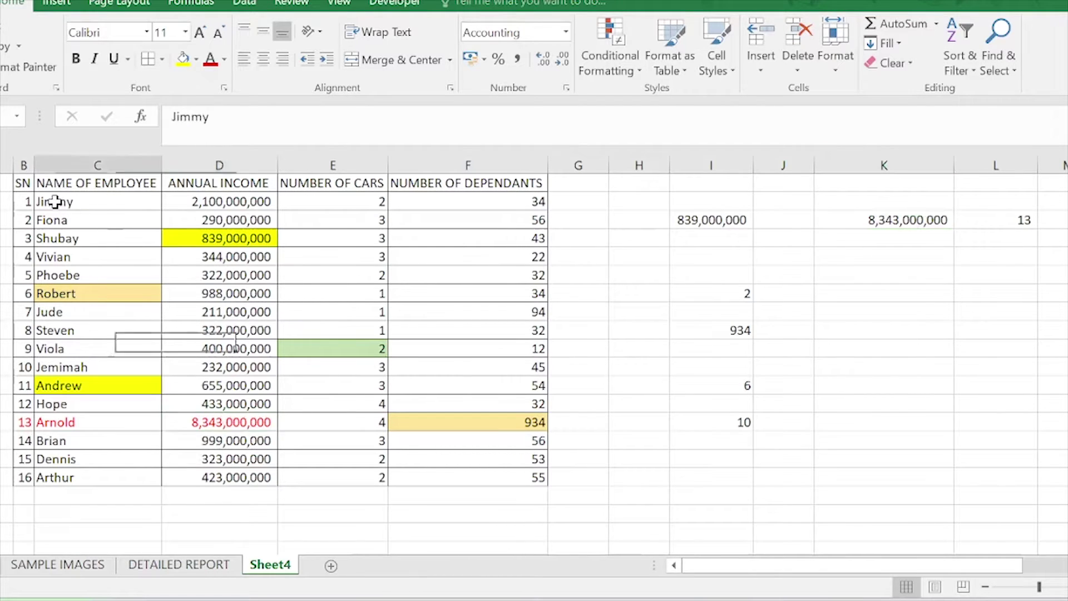
{"action": "left_click", "coordinate": [29, 203]}
{"action": "left_click", "coordinate": [192, 201]}
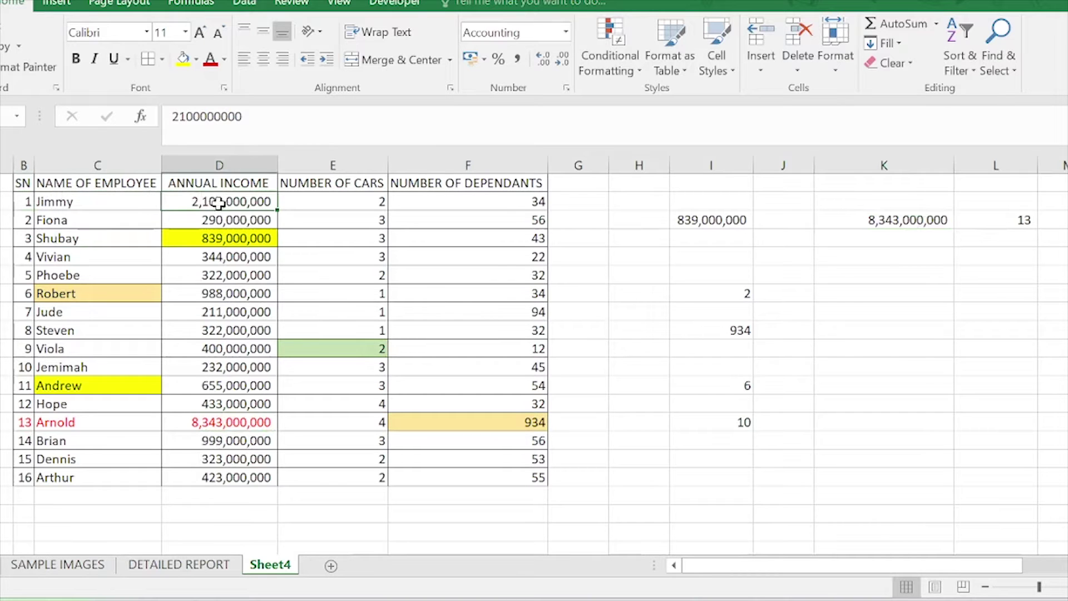
{"action": "left_click", "coordinate": [884, 217]}
{"action": "left_click", "coordinate": [1029, 217]}
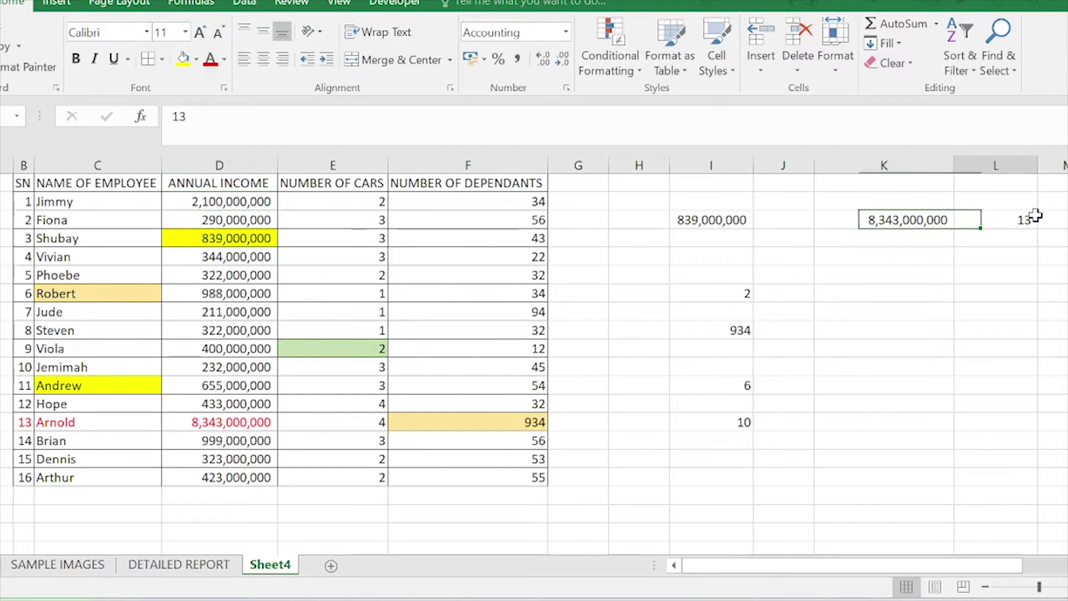
{"action": "type", "text": "1"}
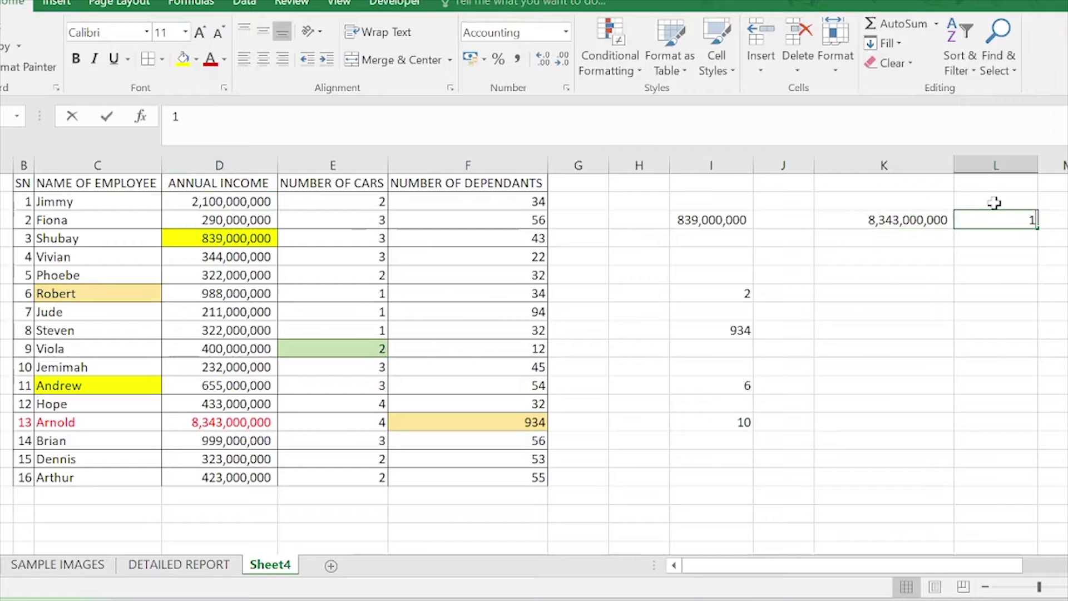
{"action": "left_click", "coordinate": [1008, 271]}
{"action": "left_click", "coordinate": [930, 222]}
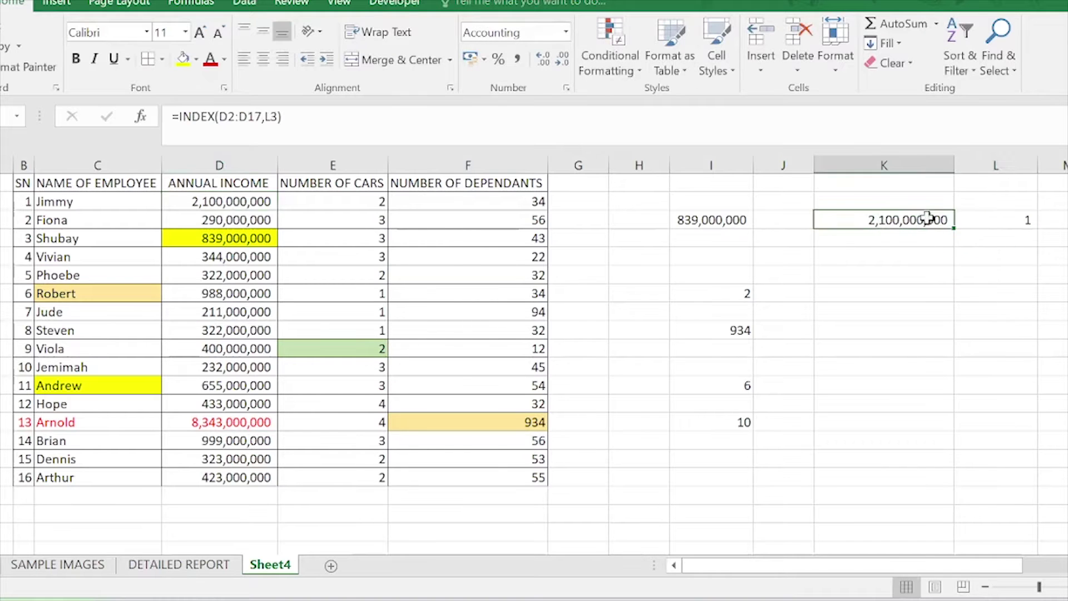
{"action": "left_click", "coordinate": [223, 202]}
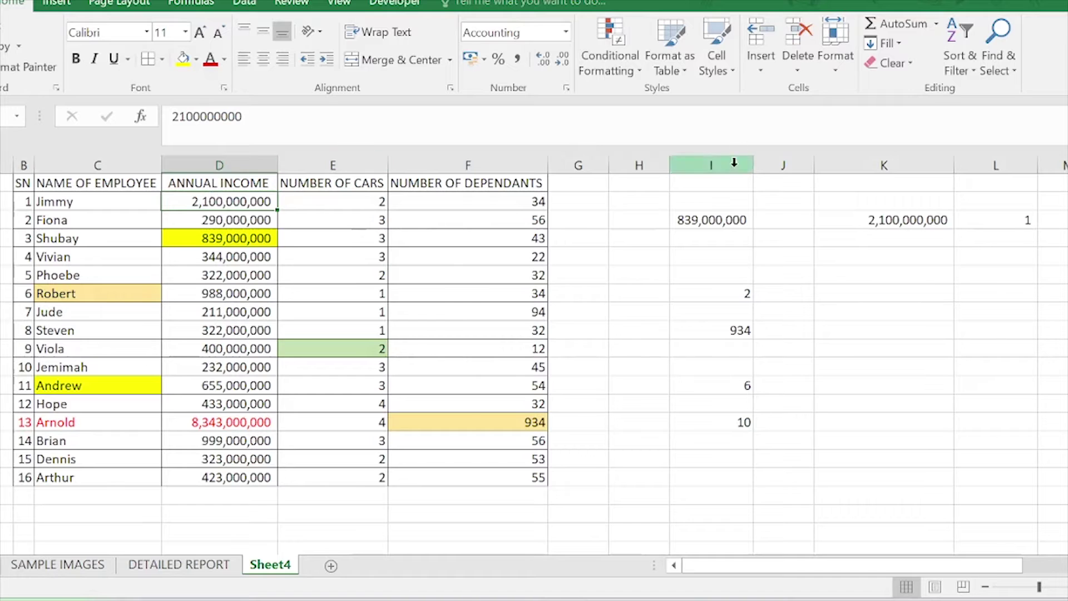
Review the row number in L3 and the INDEX and MATCH example results in column I, ending with the two MATCH results
{"action": "left_click", "coordinate": [998, 215]}
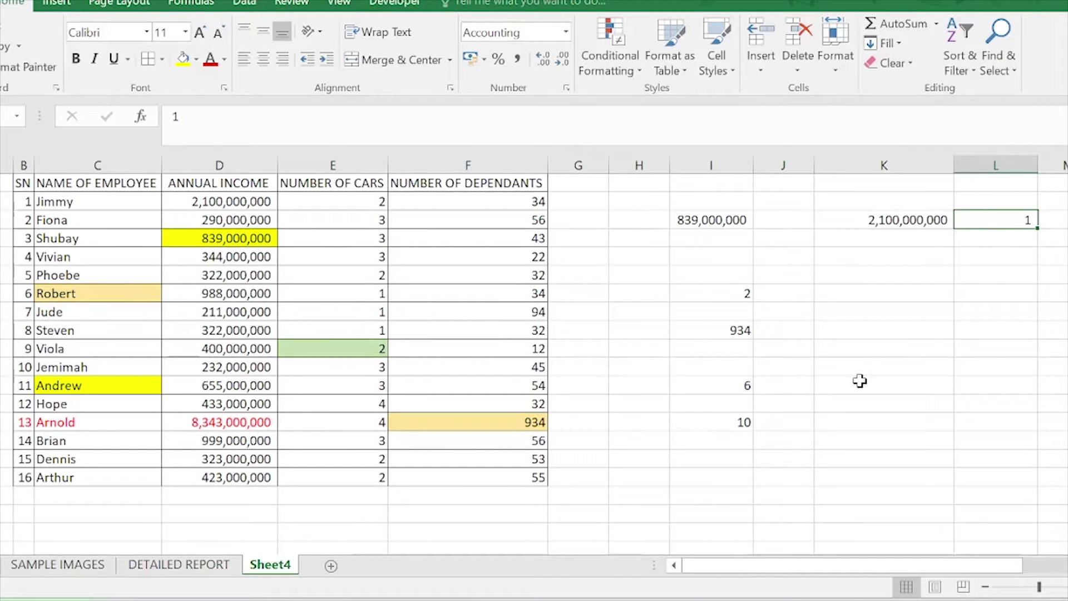
{"action": "left_click", "coordinate": [744, 421]}
{"action": "left_click", "coordinate": [746, 385]}
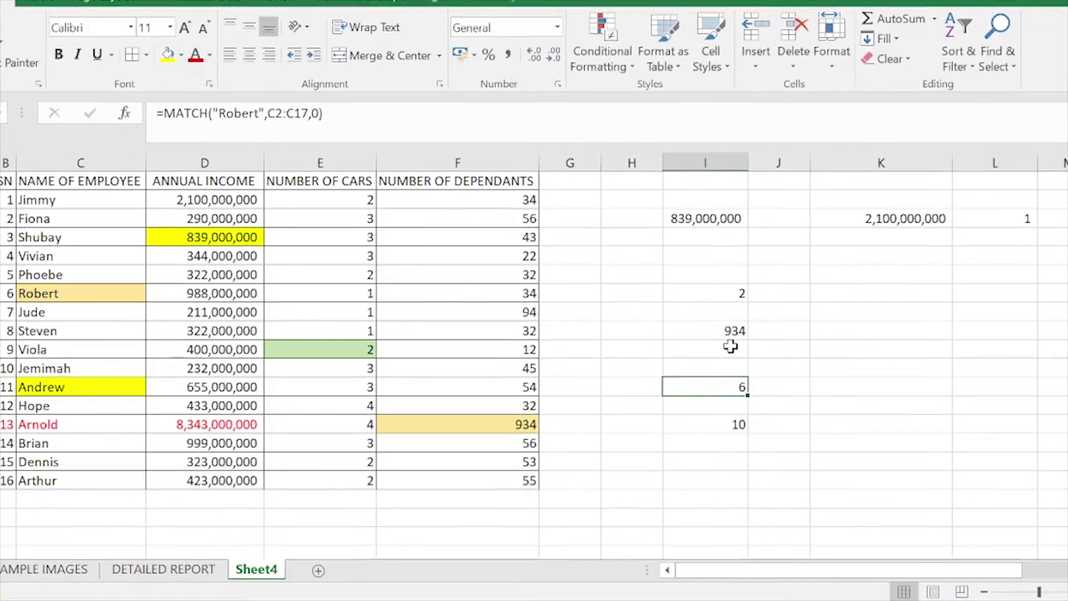
{"action": "left_click", "coordinate": [735, 330]}
{"action": "left_click", "coordinate": [695, 292]}
{"action": "left_click", "coordinate": [695, 334]}
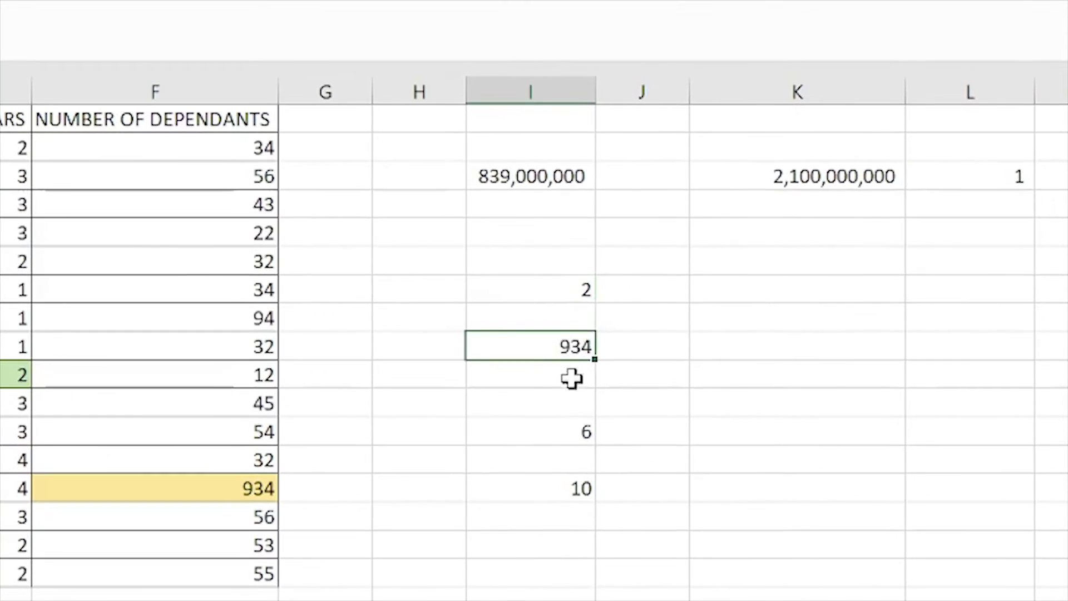
{"action": "left_click", "coordinate": [696, 377]}
{"action": "left_click", "coordinate": [575, 492]}
{"action": "left_click", "coordinate": [575, 428]}
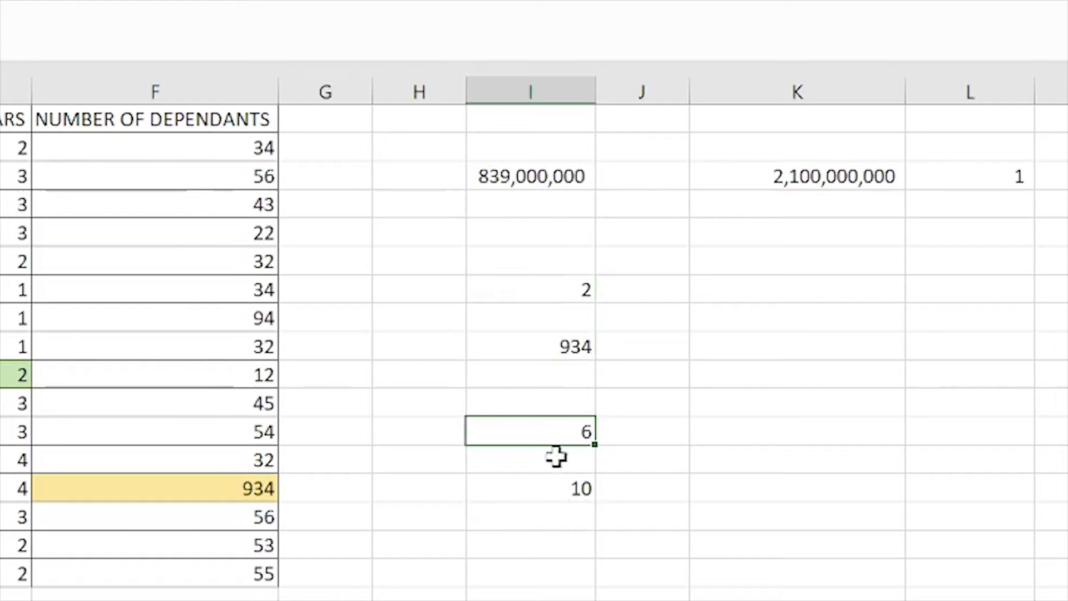
{"action": "left_click_drag", "start_coordinate": [567, 435], "coordinate": [572, 488]}
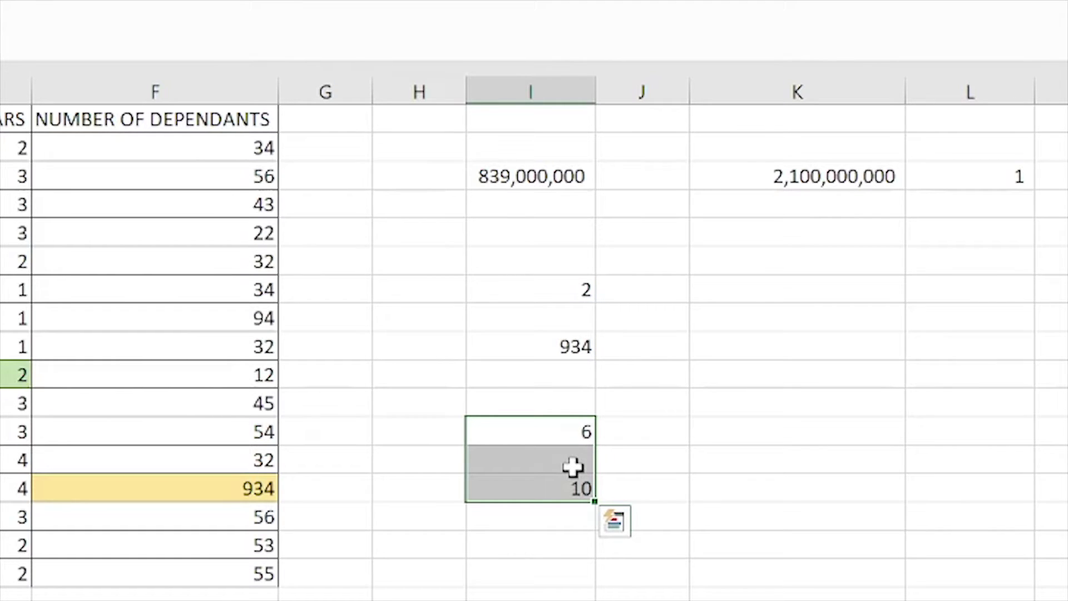
Examine how the row number in L3 drives the INDEX result in K3
{"action": "left_click", "coordinate": [996, 176]}
{"action": "key", "text": "Delete"}
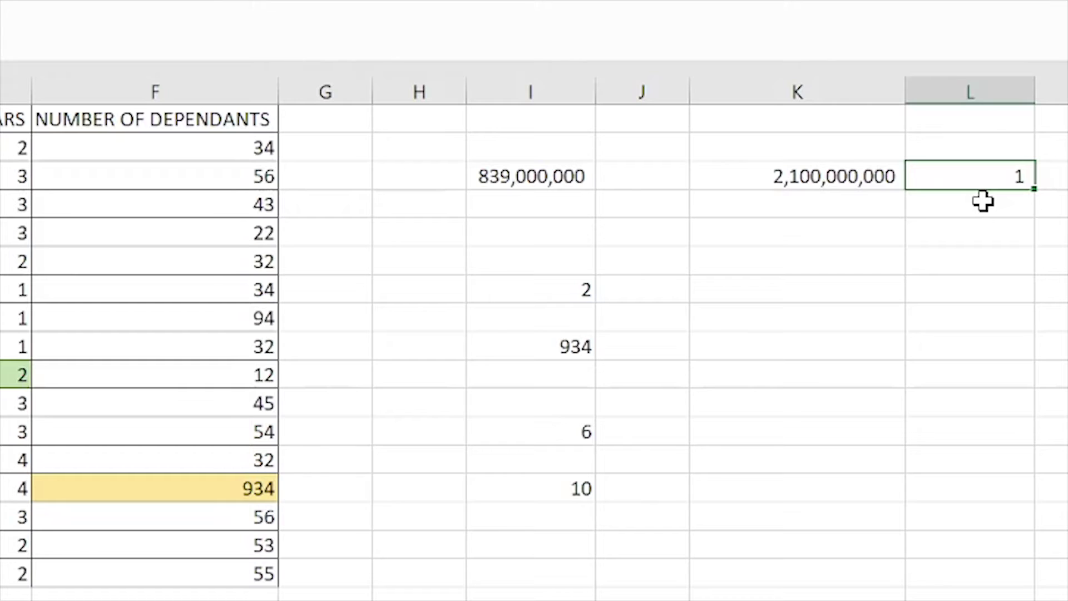
{"action": "left_click", "coordinate": [1020, 199]}
{"action": "left_click", "coordinate": [992, 167]}
{"action": "left_click", "coordinate": [1050, 262]}
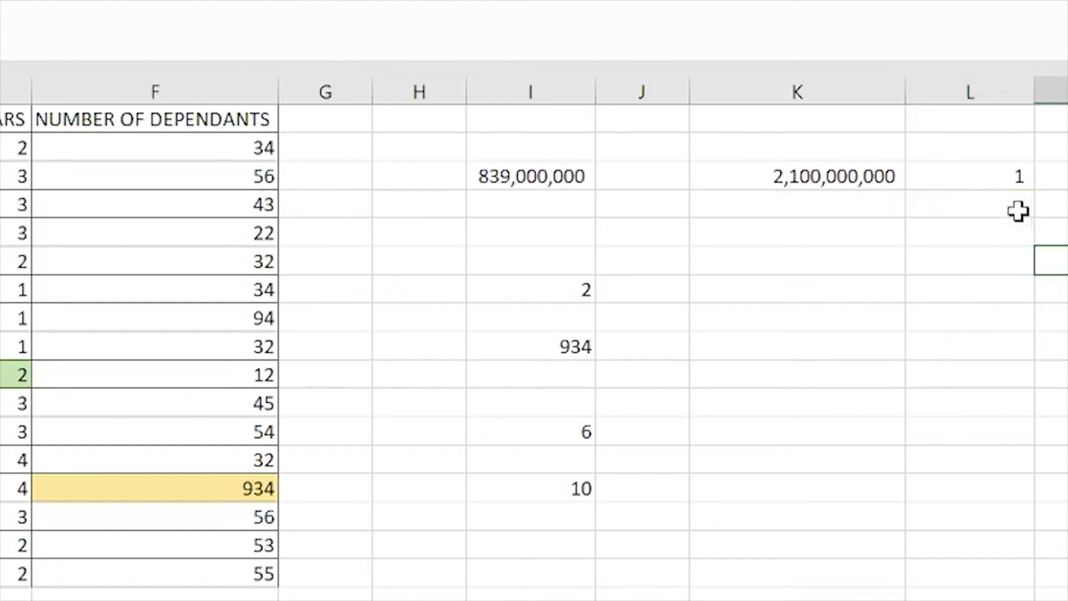
{"action": "left_click", "coordinate": [1017, 173]}
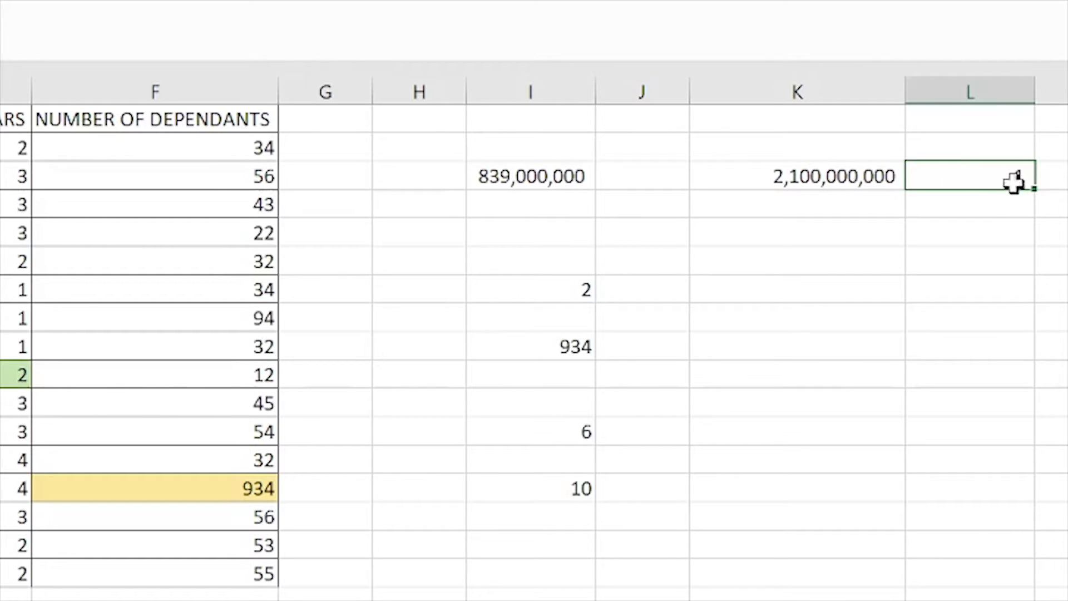
{"action": "left_click", "coordinate": [986, 232]}
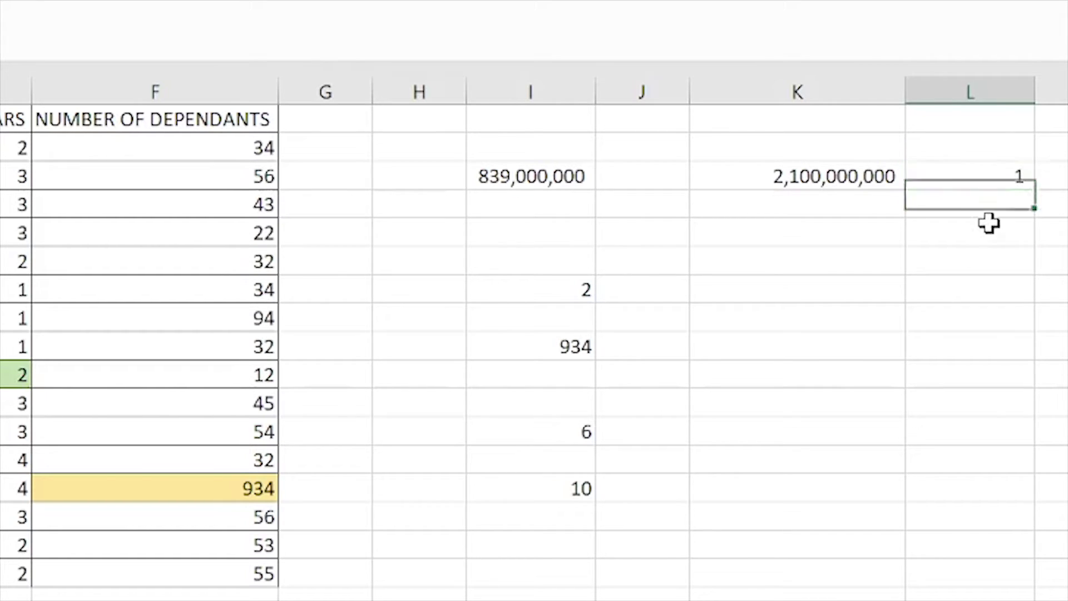
{"action": "left_click", "coordinate": [1005, 174]}
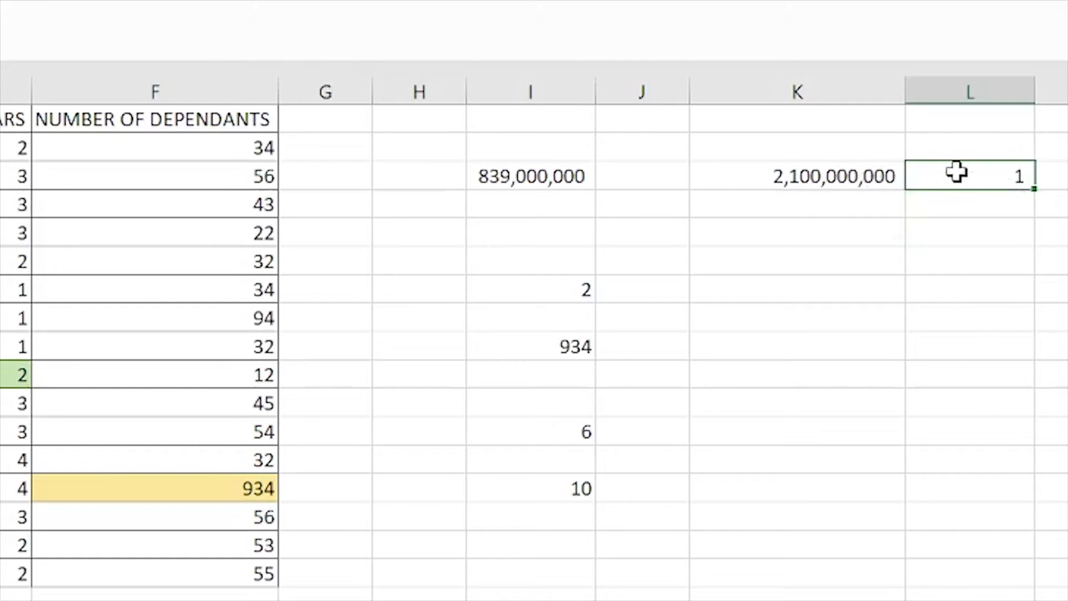
{"action": "left_click", "coordinate": [837, 173]}
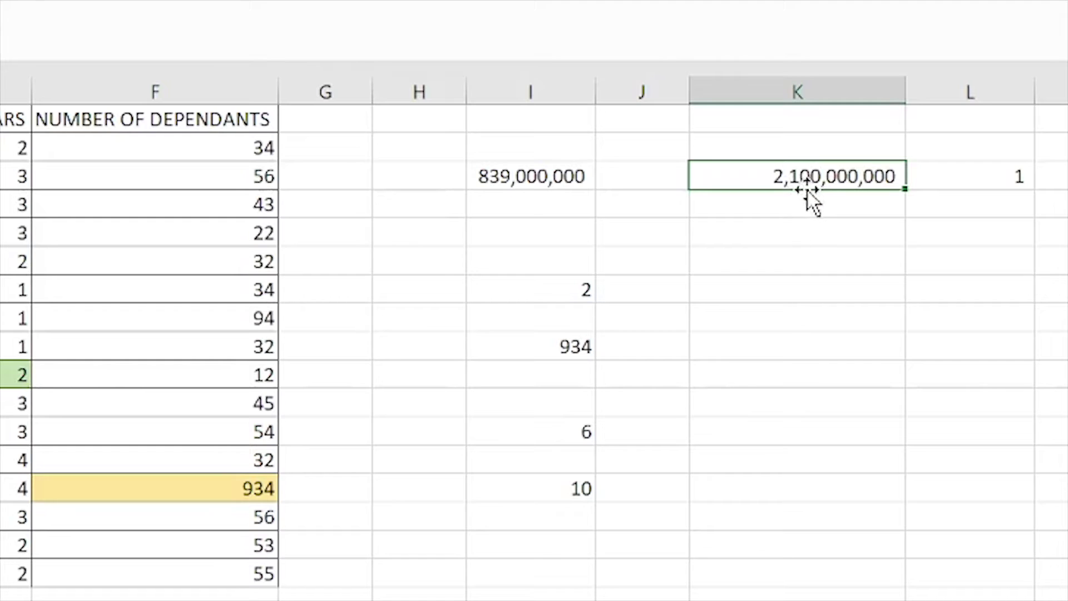
{"action": "left_click", "coordinate": [1006, 182]}
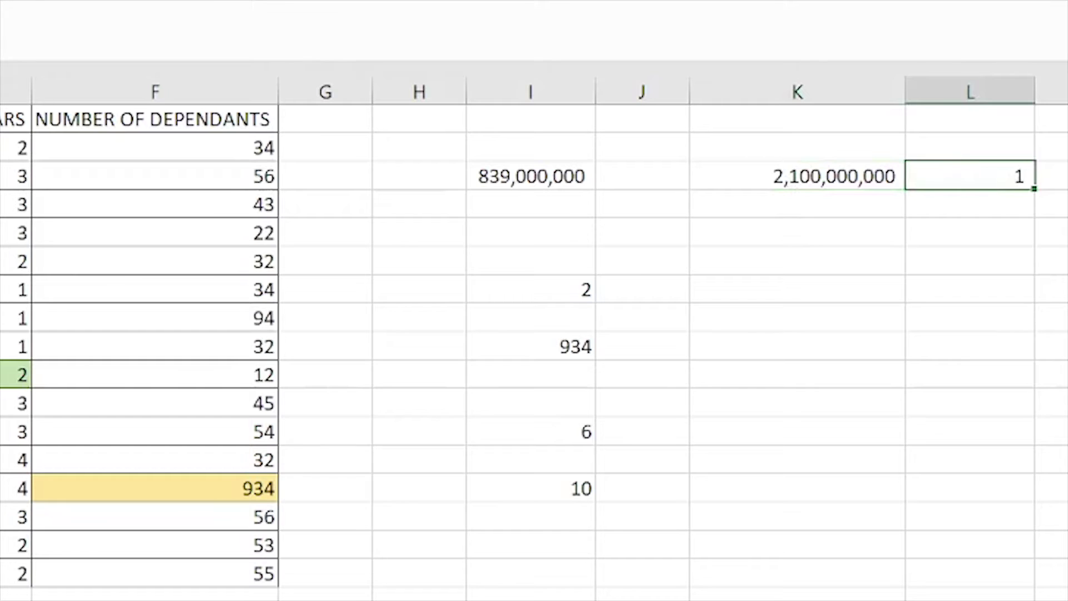
{"action": "left_click", "coordinate": [1067, 234]}
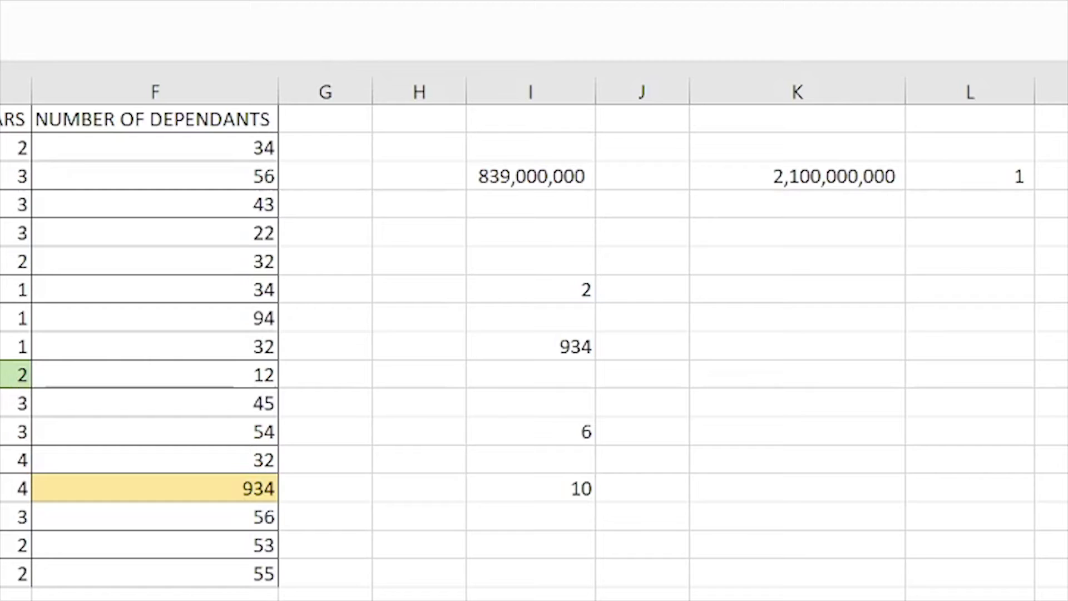
Replace the row number in L3 with a MATCH formula that looks up the eighth employee's name in C2:C17 with match type 0
{"action": "left_click", "coordinate": [990, 178]}
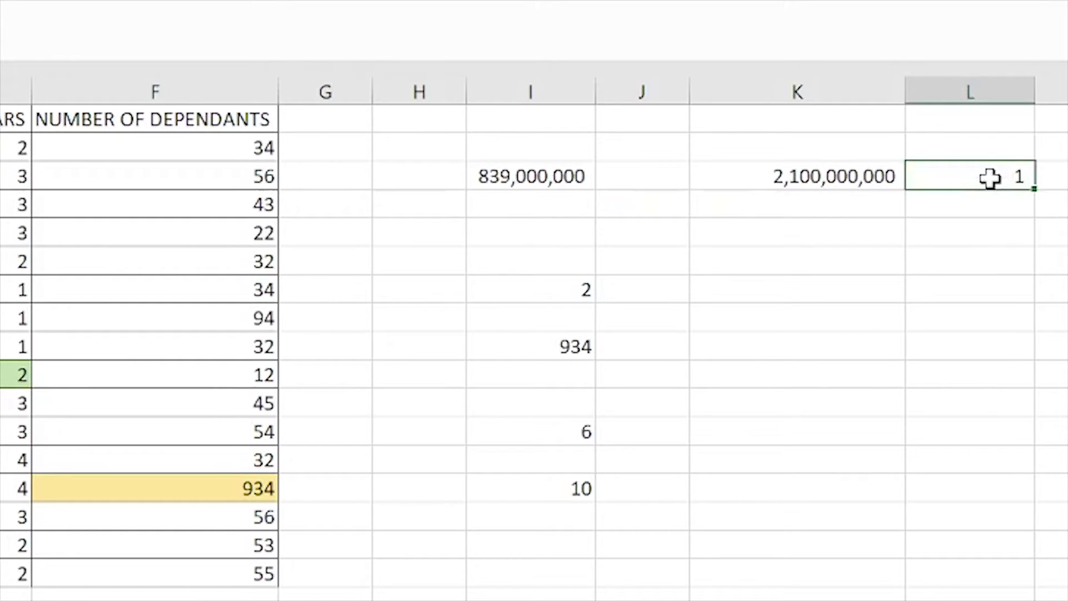
{"action": "type", "text": "=match"}
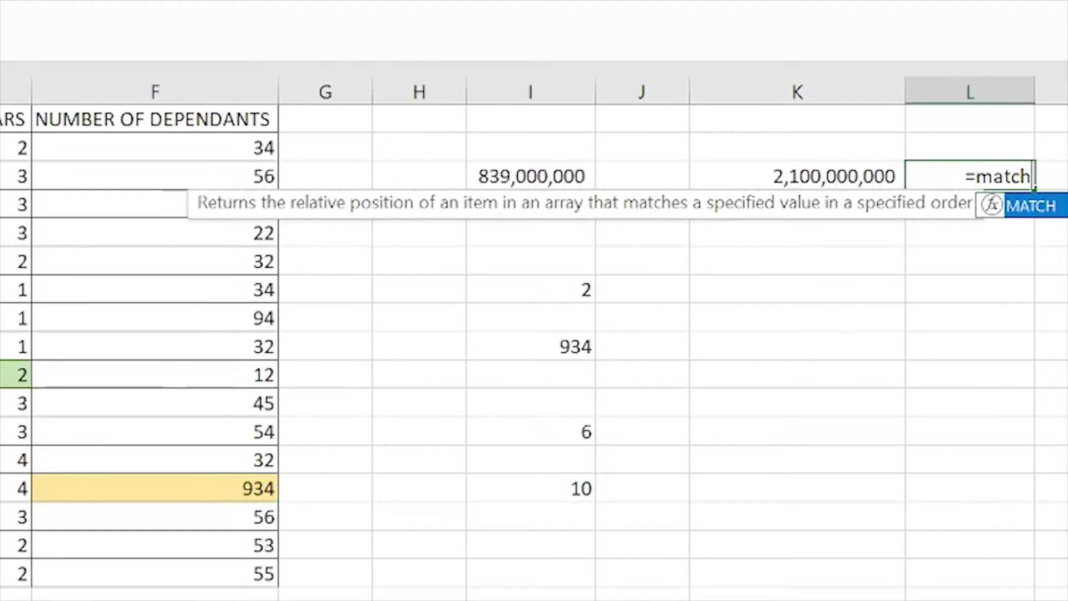
{"action": "type", "text": "("}
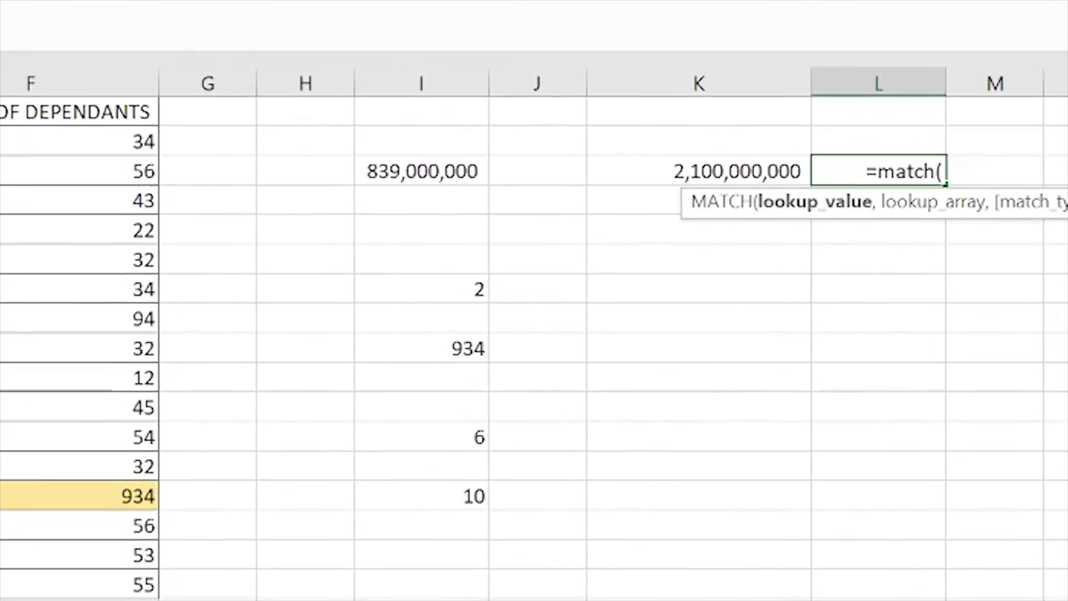
{"action": "type", "text": "\""}
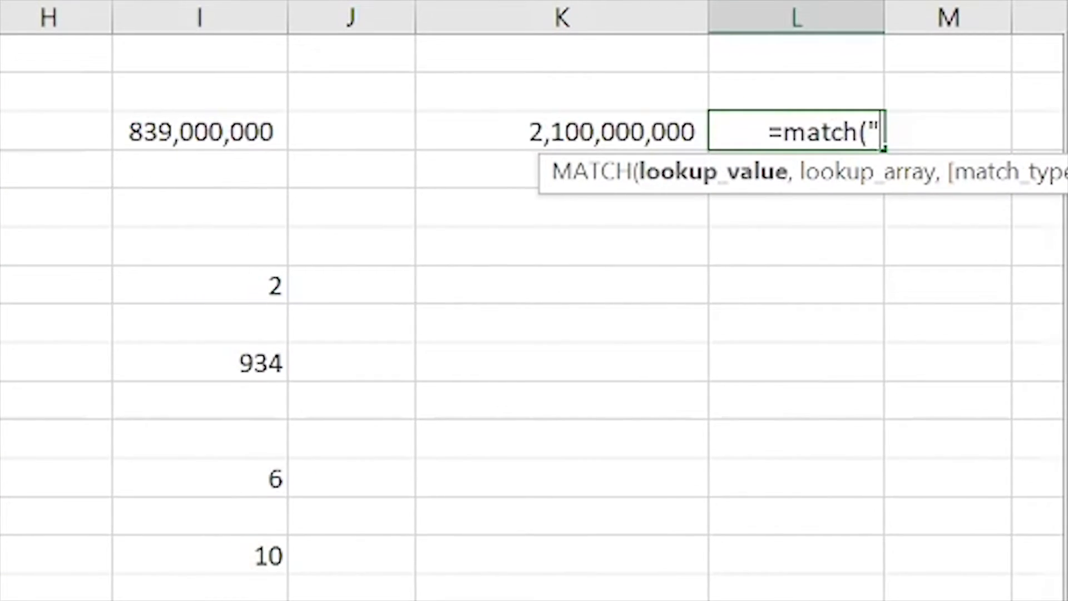
{"action": "type", "text": "steven"}
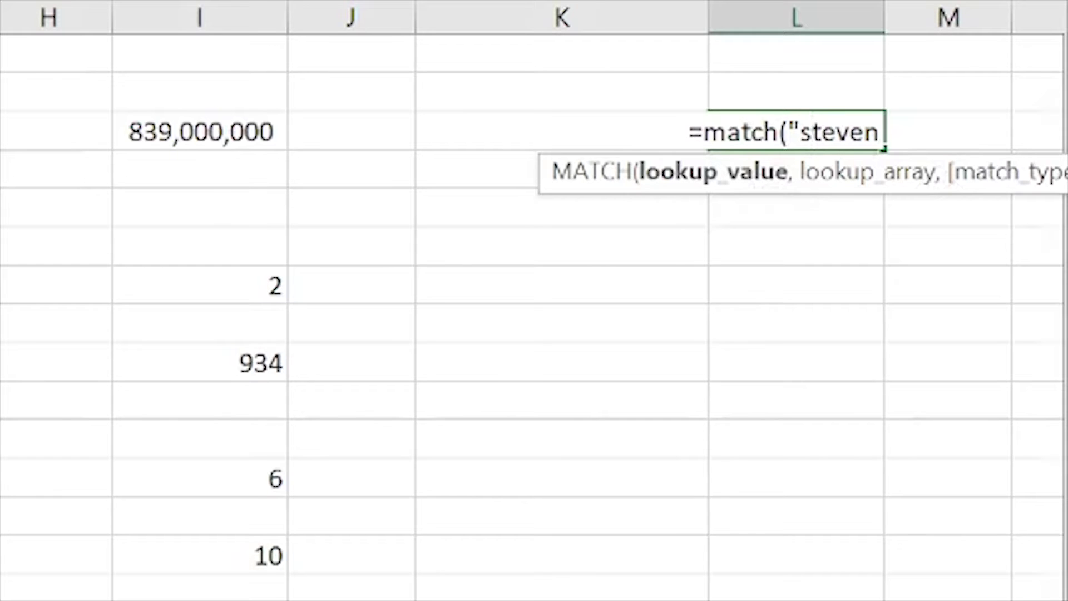
{"action": "left_click", "coordinate": [812, 132]}
{"action": "key", "text": "BackSpace"}
{"action": "type", "text": "S"}
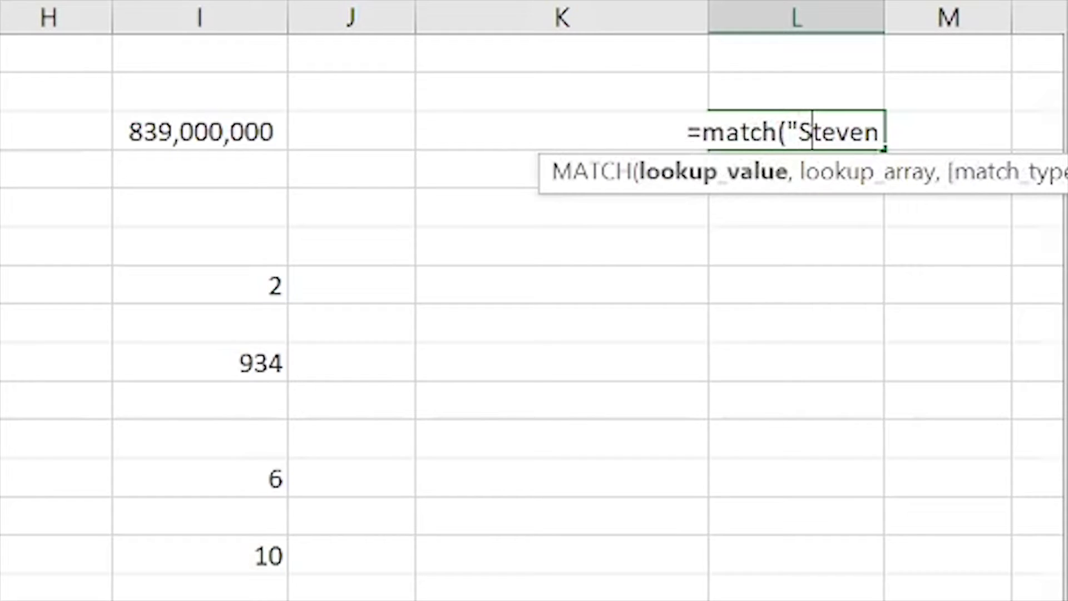
{"action": "type", "text": "\""}
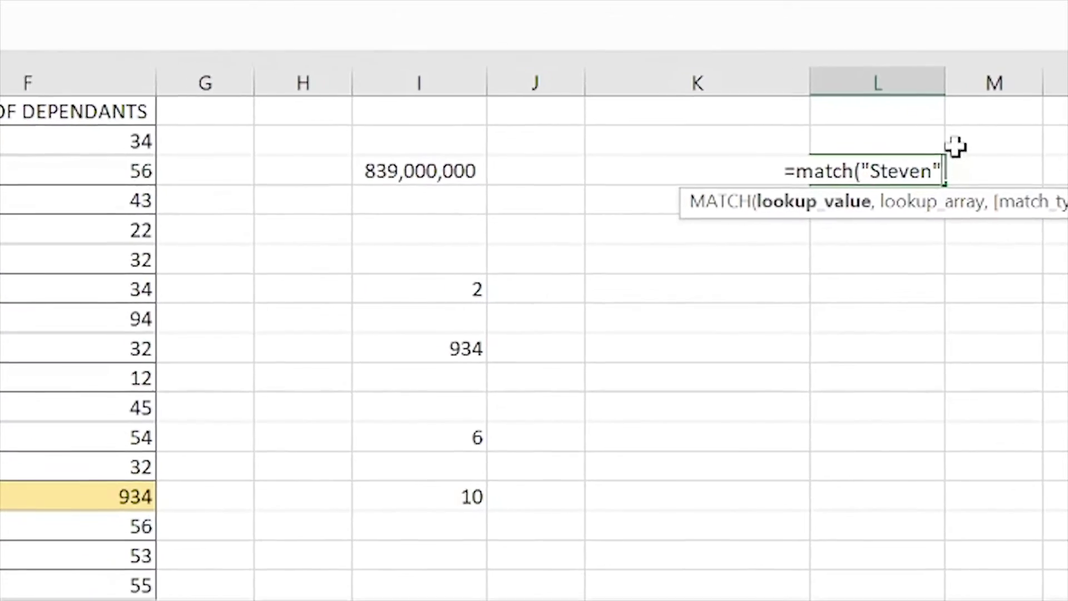
{"action": "type", "text": ","}
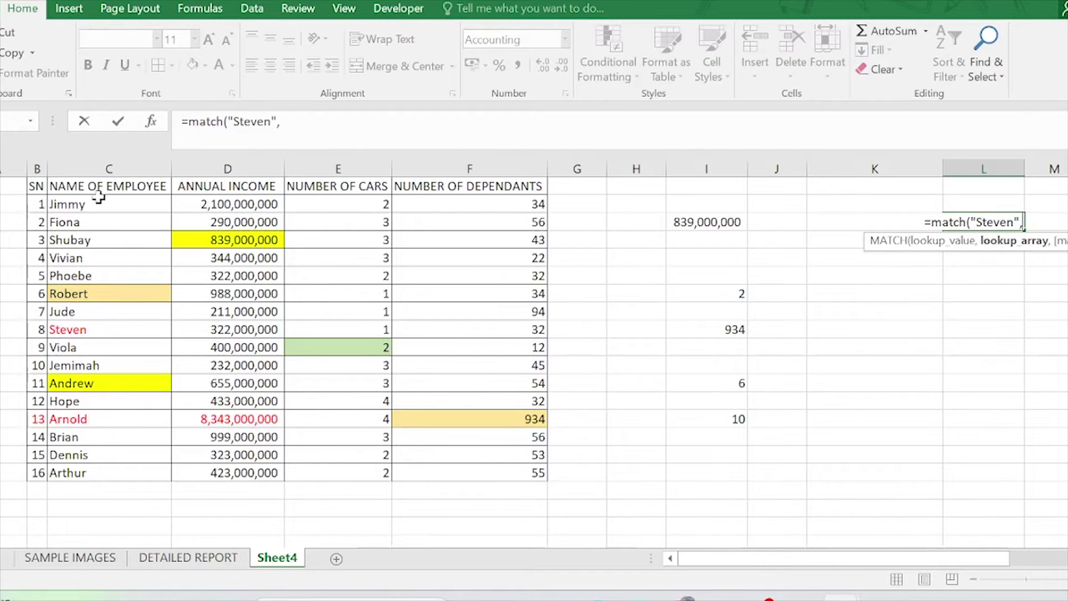
{"action": "left_click_drag", "start_coordinate": [99, 201], "coordinate": [89, 471]}
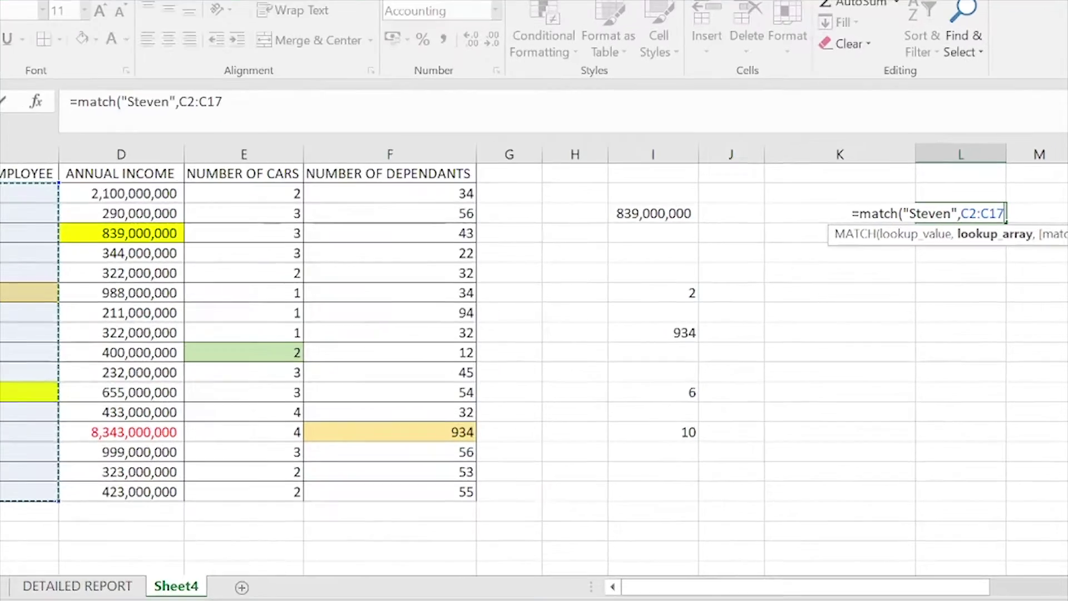
{"action": "type", "text": ","}
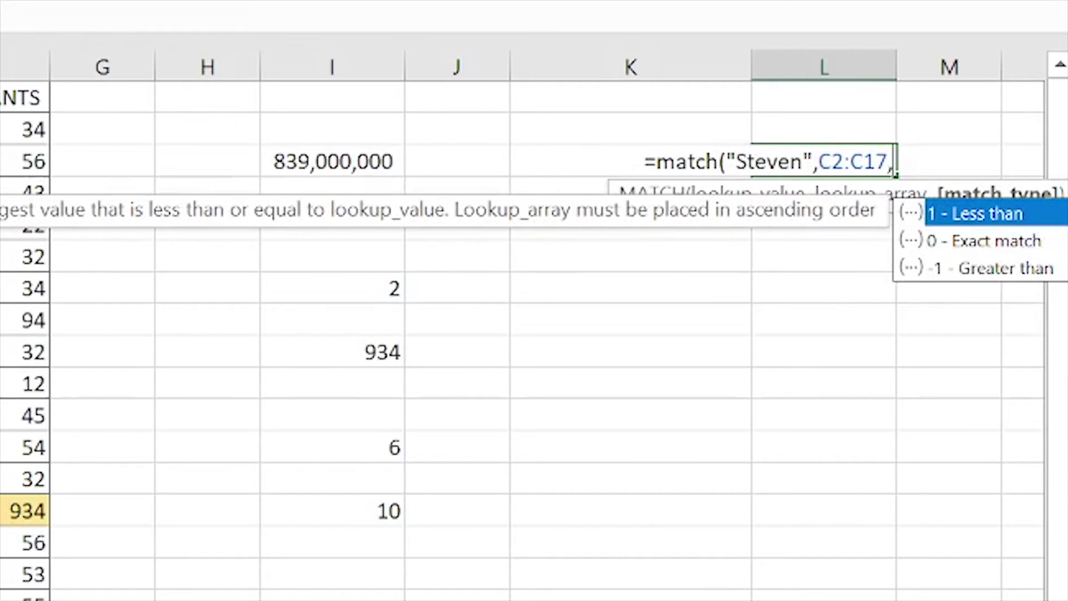
{"action": "type", "text": "0)"}
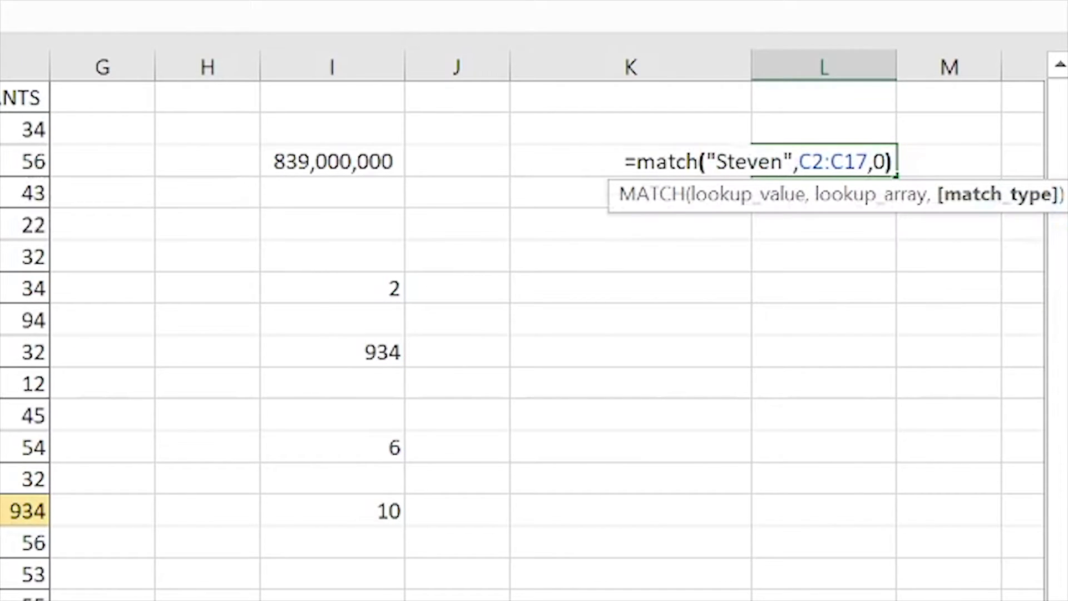
{"action": "key", "text": "Return"}
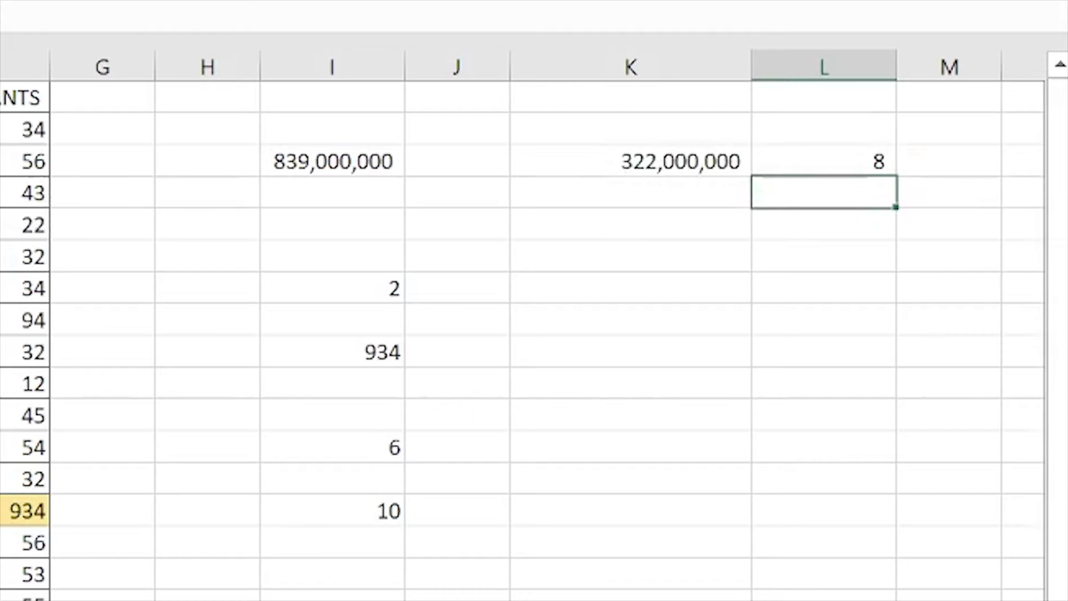
Check the MATCH result in L3 against the eighth employee's serial number and name in the table
{"action": "left_click", "coordinate": [807, 162]}
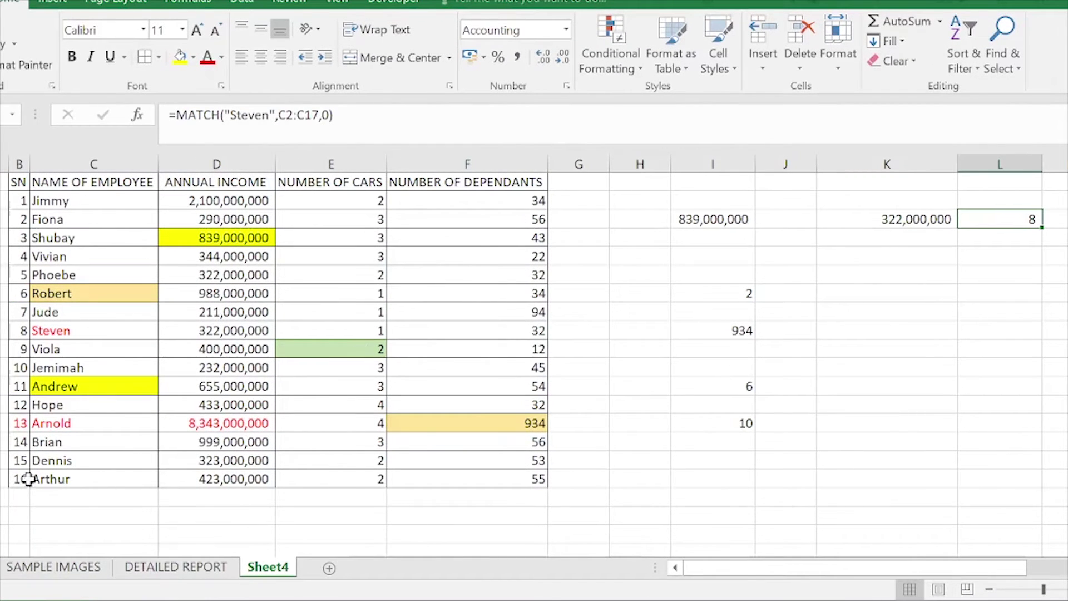
{"action": "left_click", "coordinate": [23, 332]}
{"action": "left_click", "coordinate": [45, 331]}
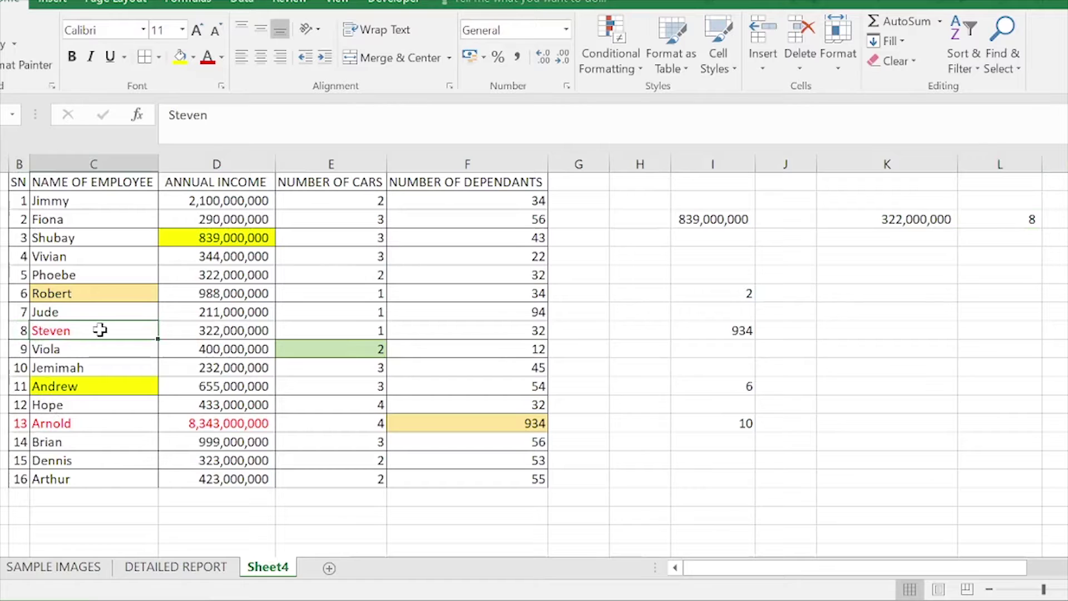
{"action": "left_click", "coordinate": [1016, 226]}
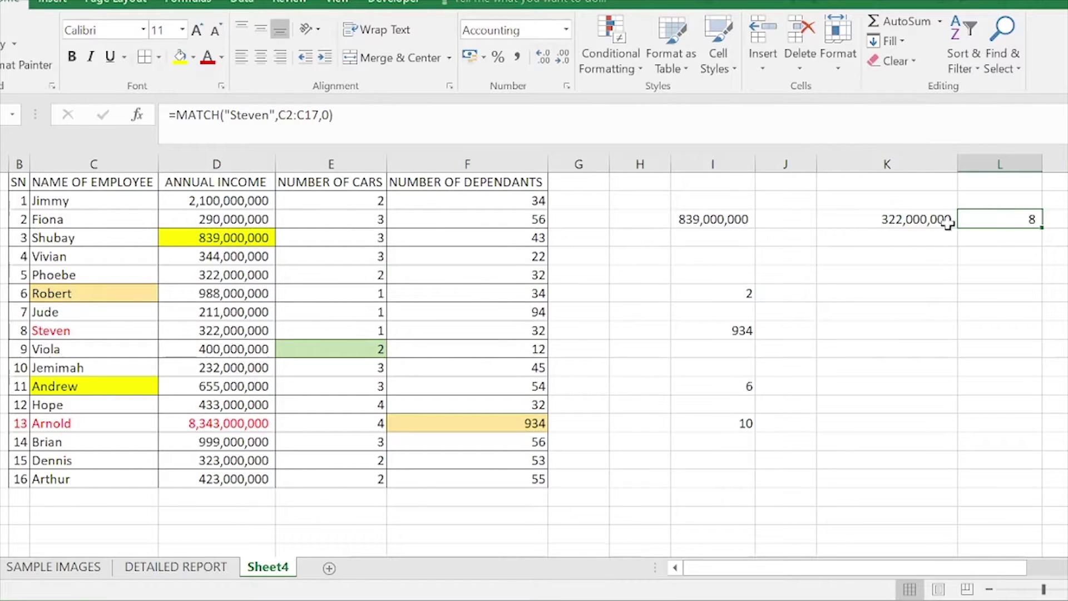
Colour the eighth employee's annual income in D9 with a red font and review the K3 INDEX and L3 MATCH formulas
{"action": "left_click", "coordinate": [923, 219]}
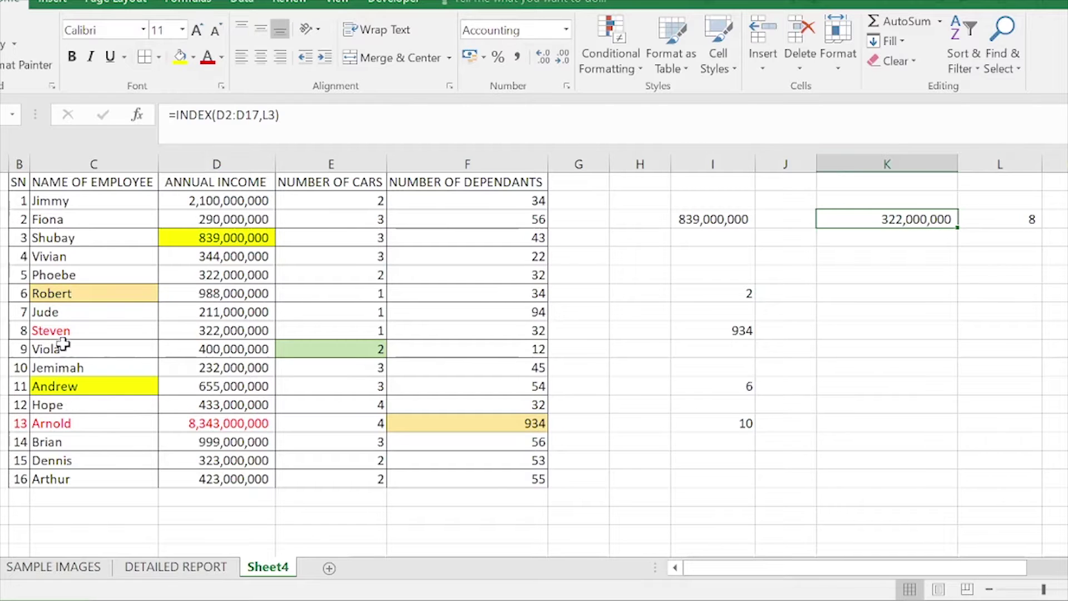
{"action": "left_click", "coordinate": [203, 333]}
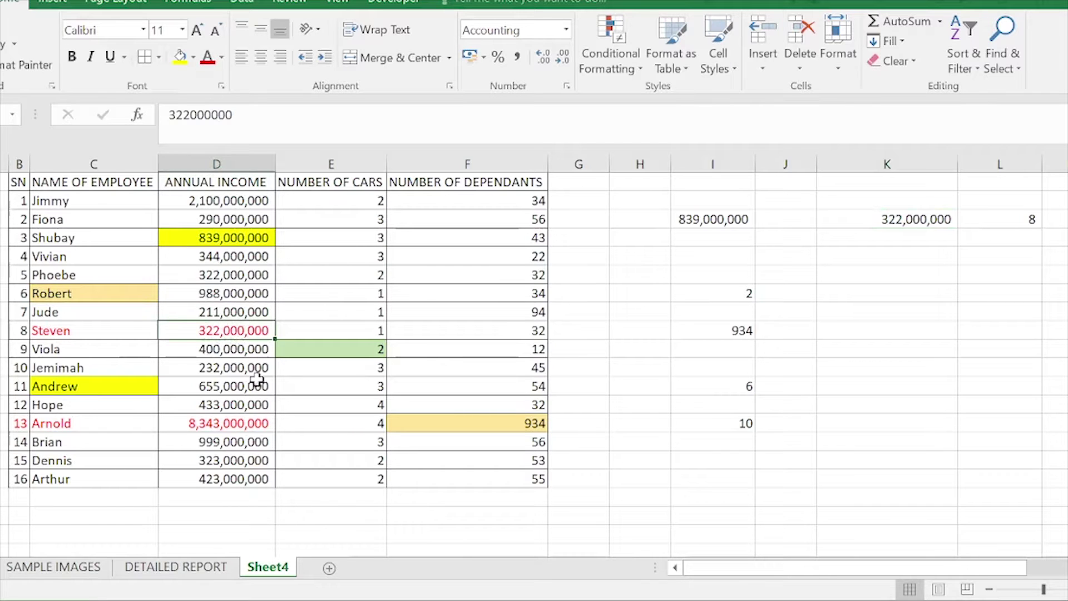
{"action": "left_click", "coordinate": [917, 220]}
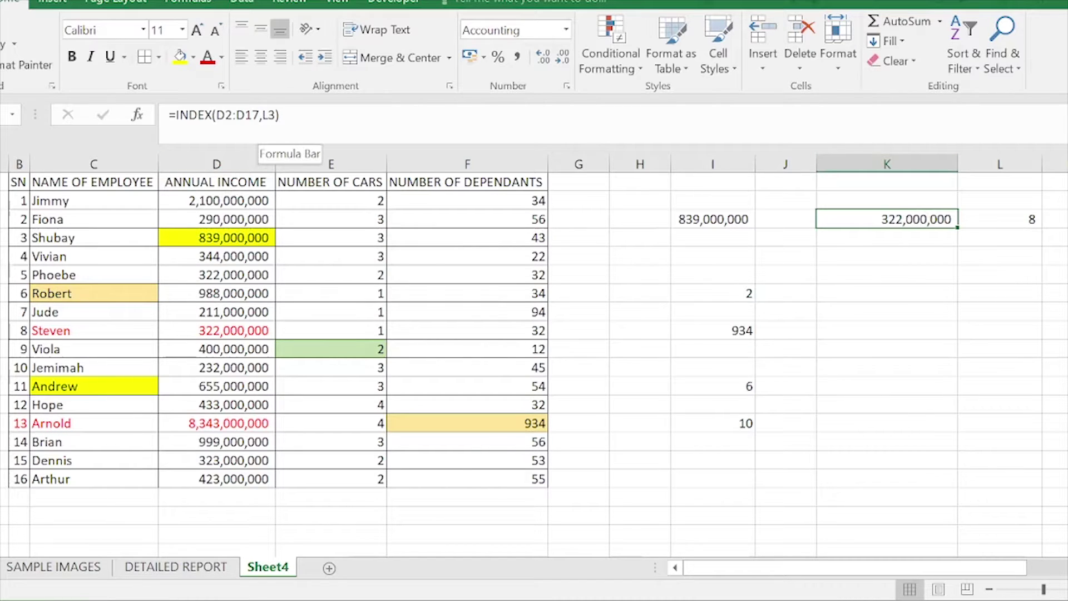
{"action": "left_click", "coordinate": [998, 219]}
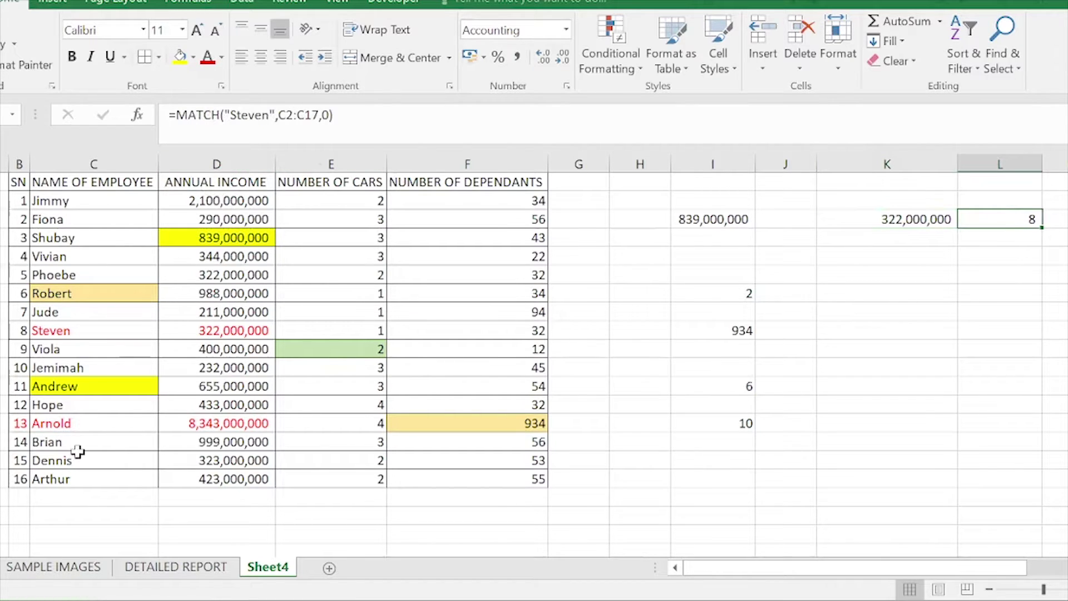
Fill the fifteenth employee's name and annual income in C16:D16 with light green
{"action": "left_click", "coordinate": [70, 465]}
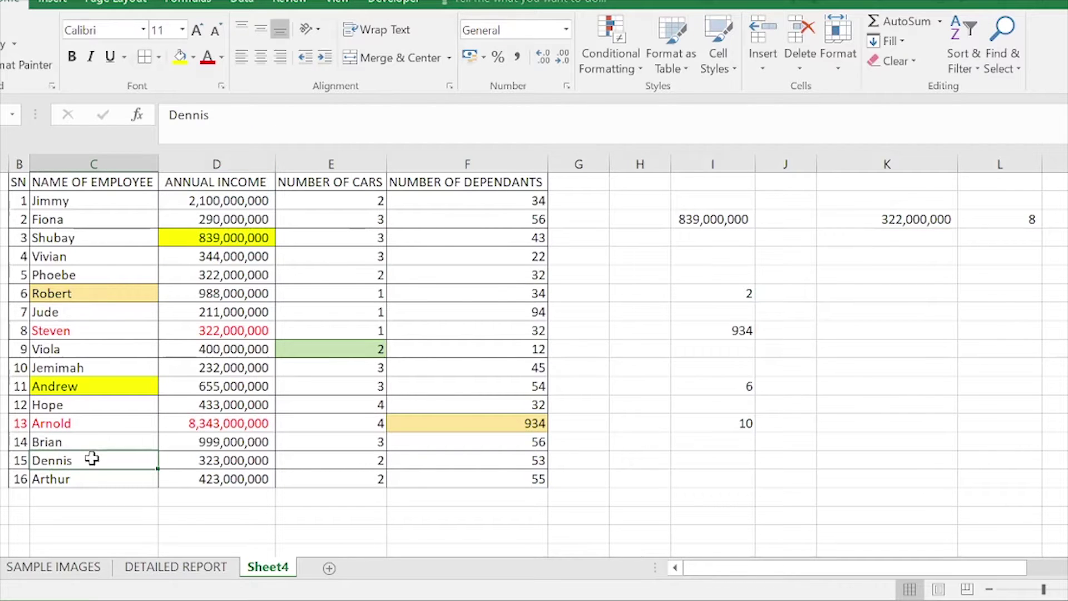
{"action": "left_click_drag", "start_coordinate": [91, 457], "coordinate": [172, 457]}
{"action": "left_click", "coordinate": [193, 57]}
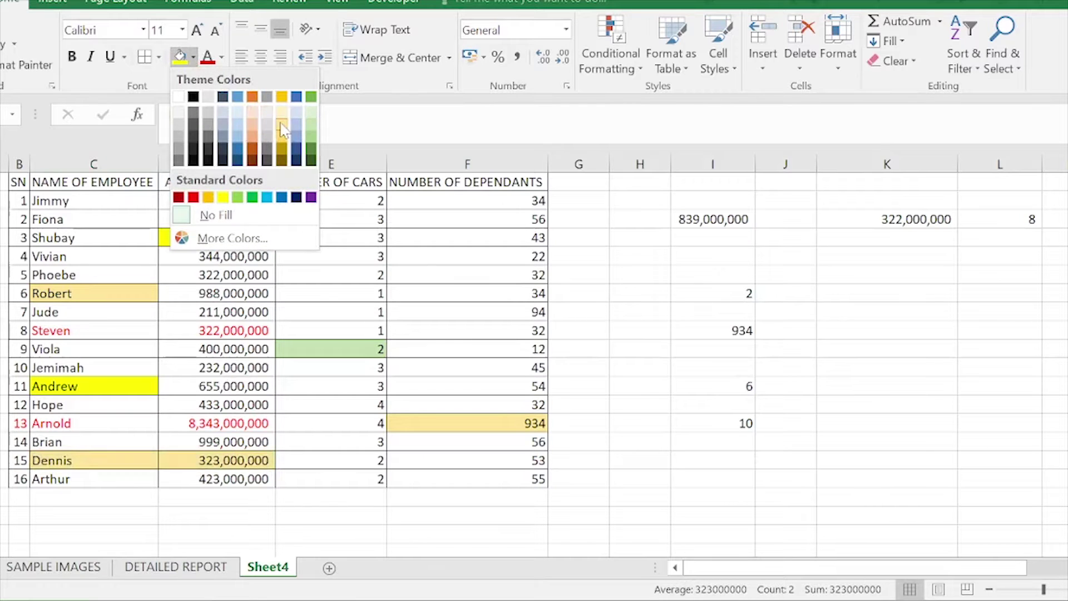
{"action": "left_click", "coordinate": [311, 129]}
{"action": "left_click", "coordinate": [167, 497]}
{"action": "left_click", "coordinate": [71, 462]}
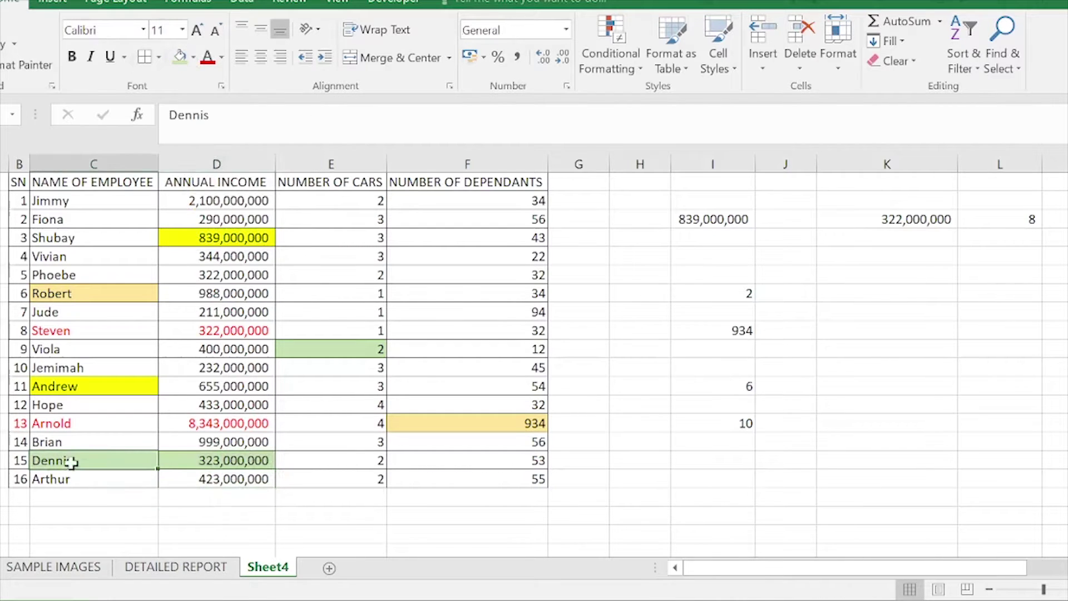
Review the fifteenth employee's serial number, name and annual income in row 16 alongside the MATCH formula in L3
{"action": "left_click", "coordinate": [202, 460]}
{"action": "left_click", "coordinate": [113, 466]}
{"action": "left_click", "coordinate": [1026, 225]}
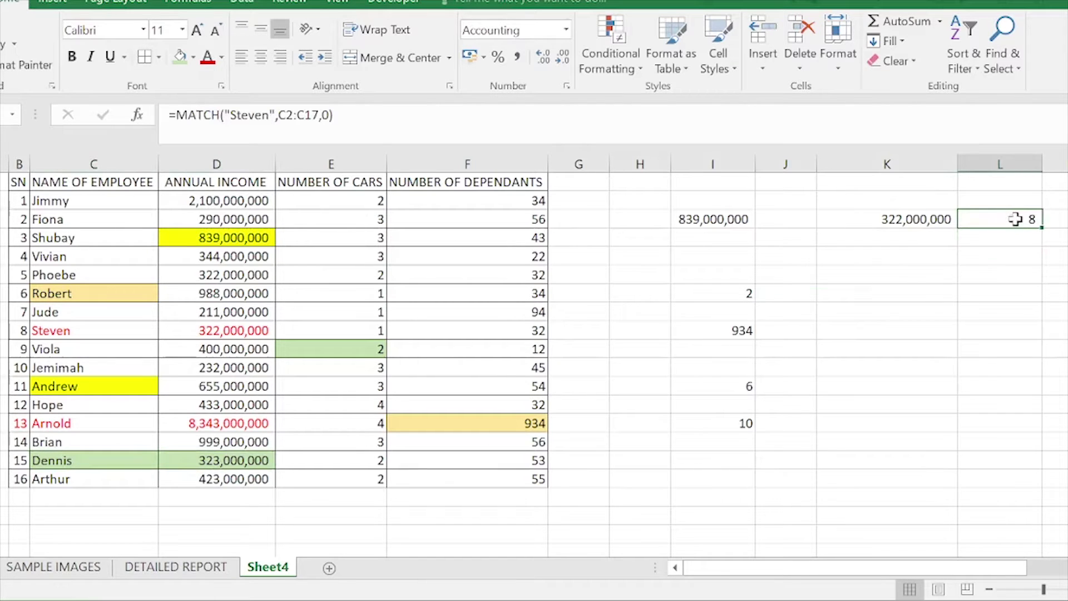
{"action": "left_click", "coordinate": [22, 462]}
{"action": "left_click", "coordinate": [78, 460]}
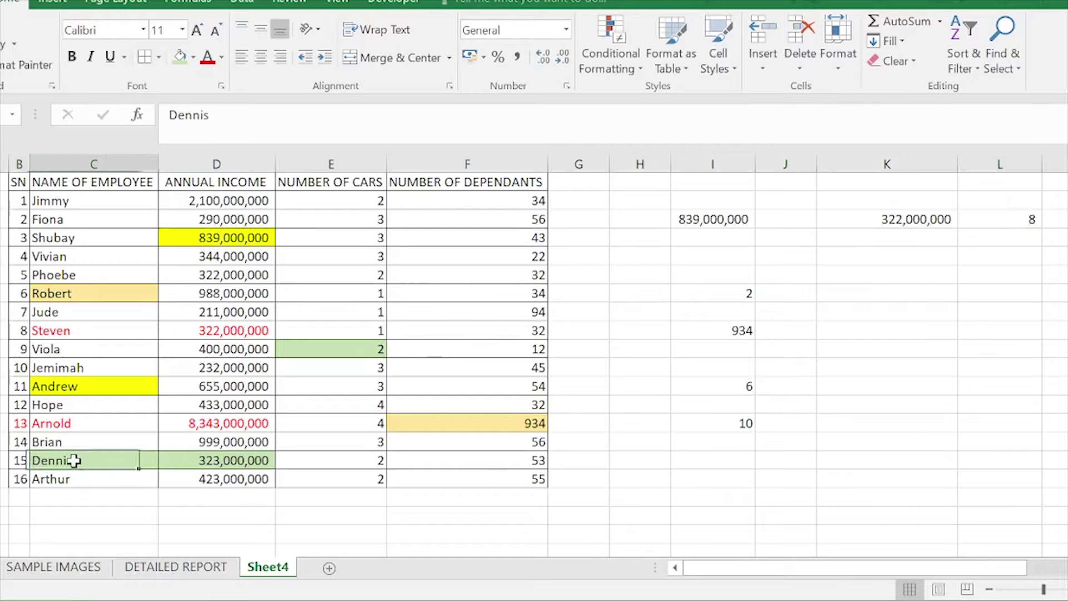
{"action": "left_click", "coordinate": [200, 461]}
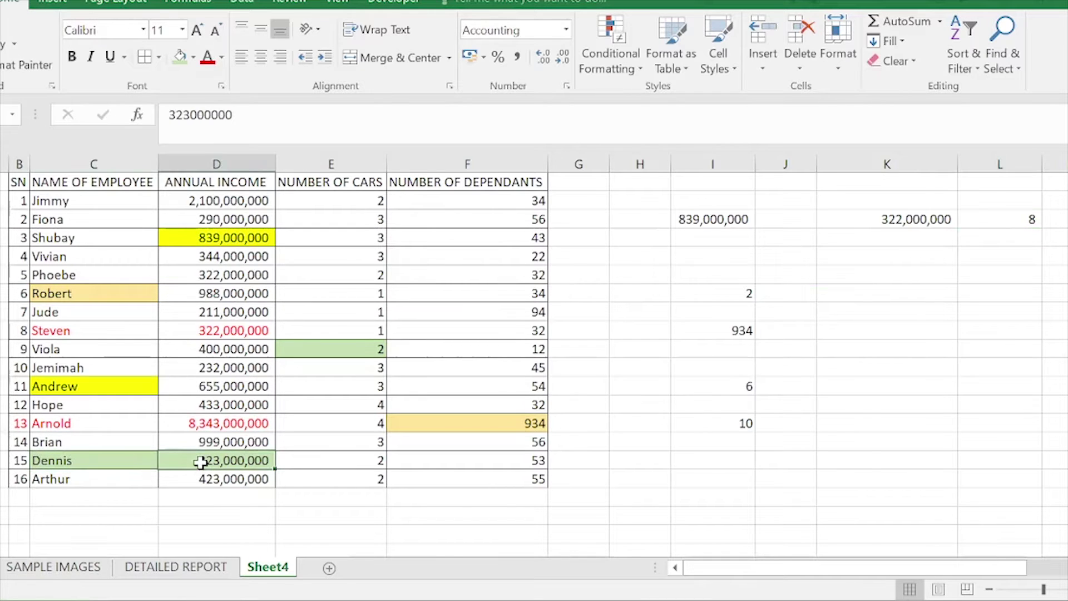
Change the lookup value of the MATCH formula in L3 to the fifteenth employee's name, keeping range C2:C17 and match type 0
{"action": "left_click", "coordinate": [1019, 216]}
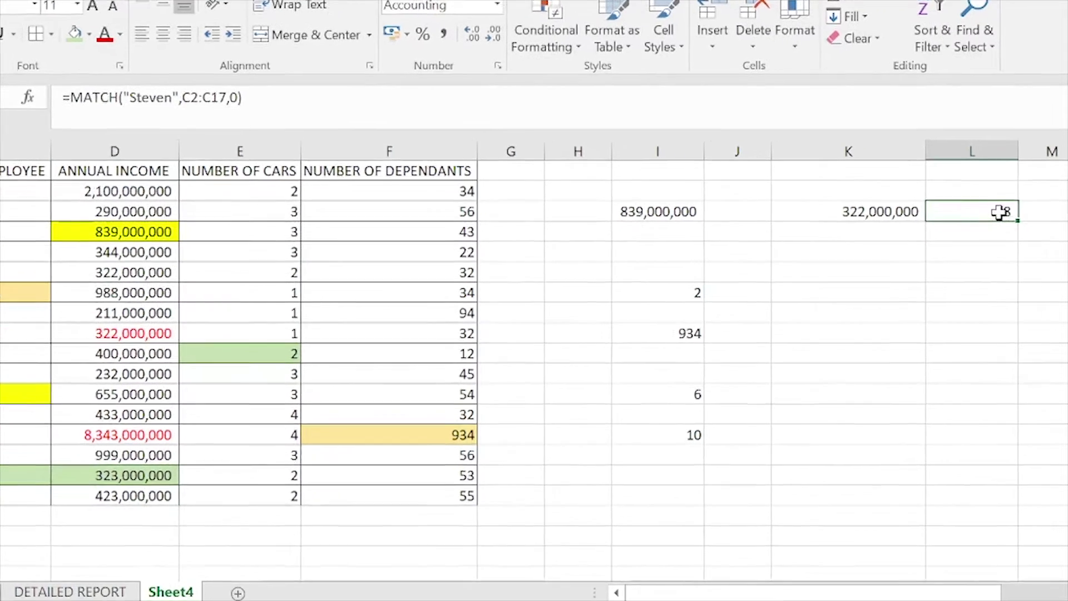
{"action": "double_click", "coordinate": [1025, 219]}
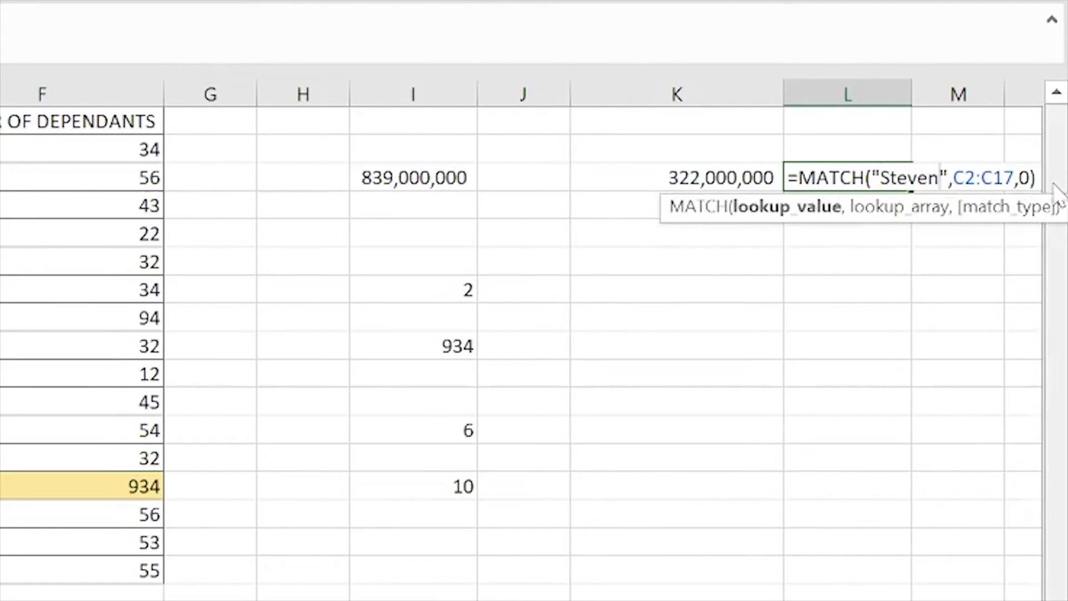
{"action": "key", "text": "BackSpace"}
{"action": "key", "text": "BackSpace"}
{"action": "key", "text": "BackSpace"}
{"action": "key", "text": "BackSpace"}
{"action": "key", "text": "BackSpace"}
{"action": "key", "text": "BackSpace"}
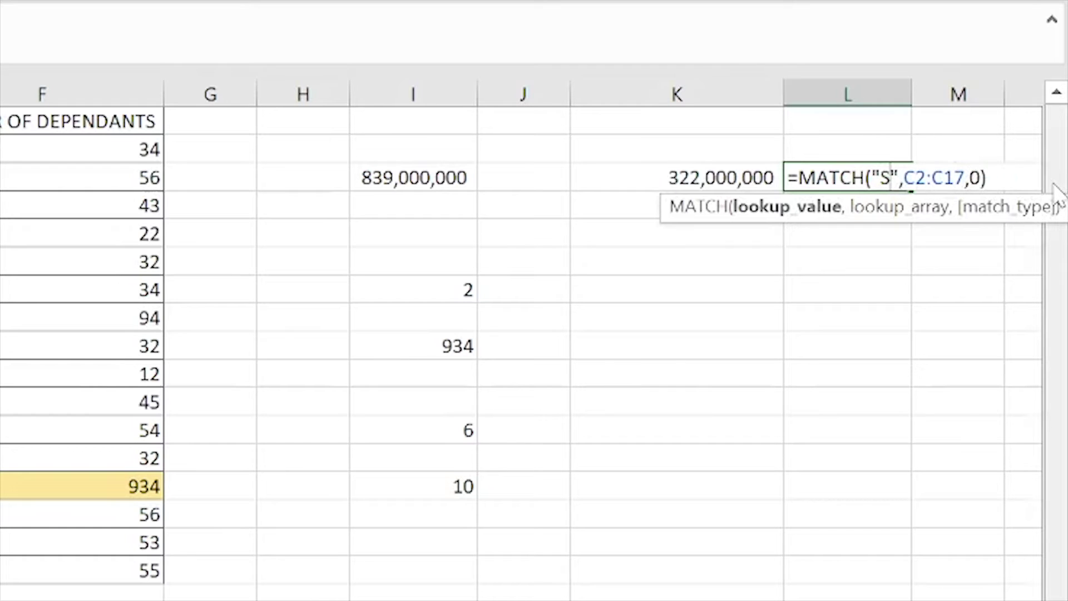
{"action": "type", "text": "Denn"}
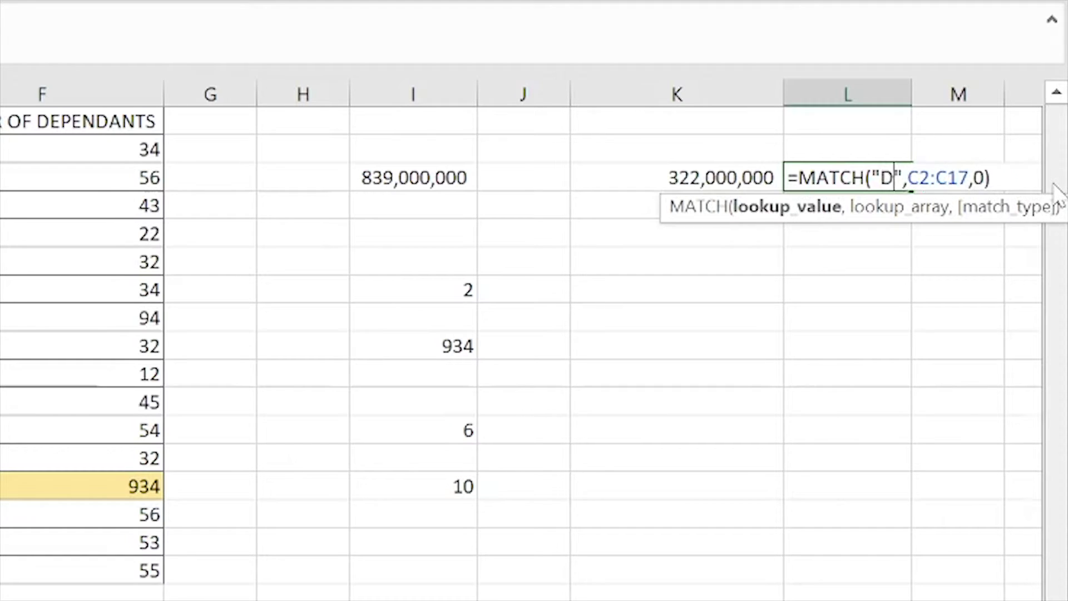
{"action": "type", "text": "is"}
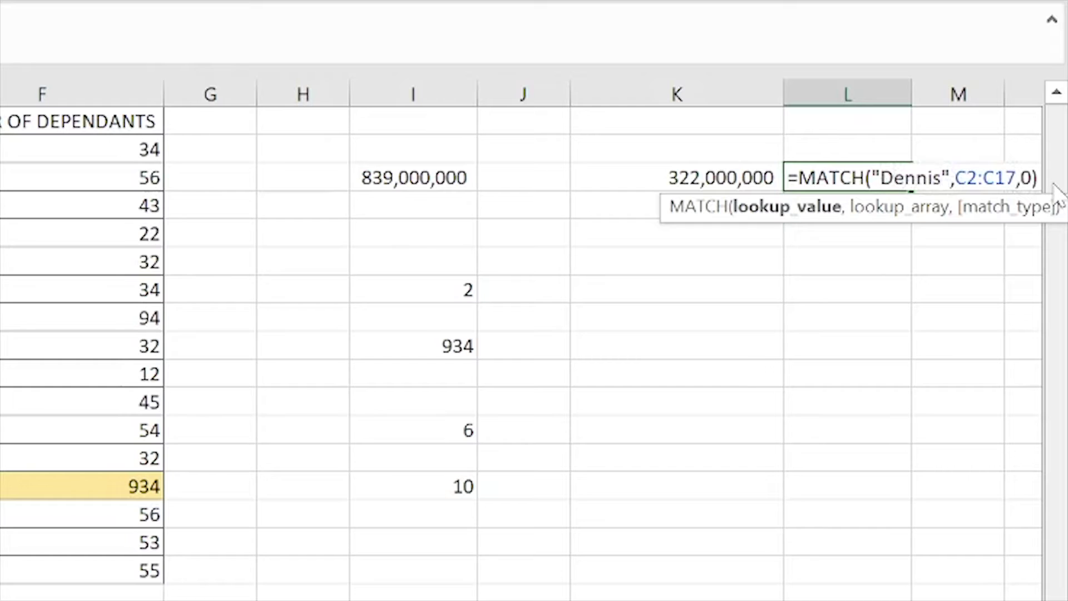
{"action": "key", "text": "Return"}
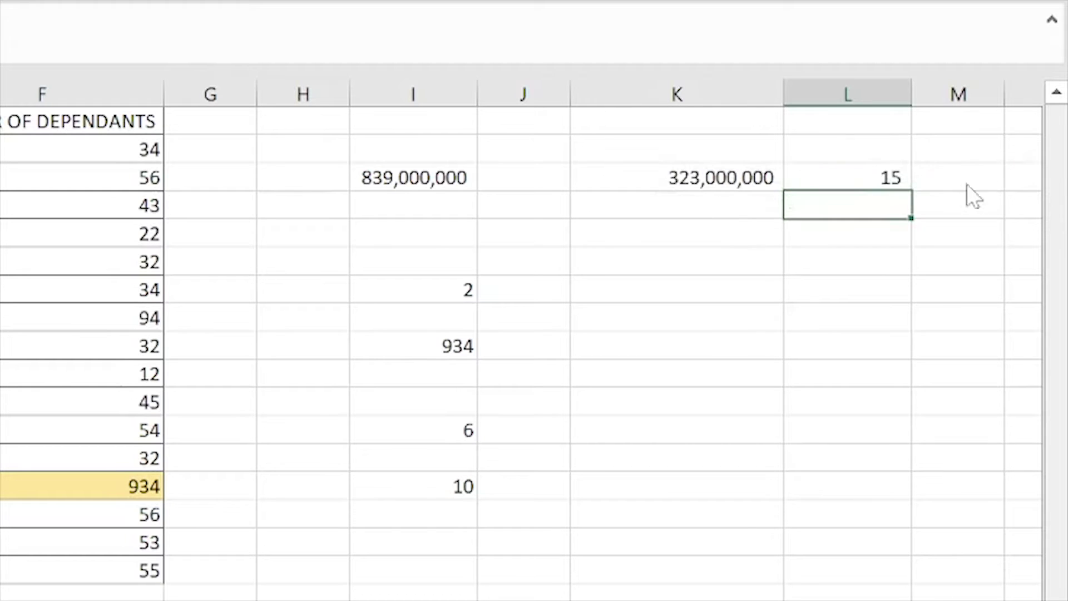
Check the results in L3 and K3 against the fifteenth employee's serial number and annual income
{"action": "left_click", "coordinate": [899, 181]}
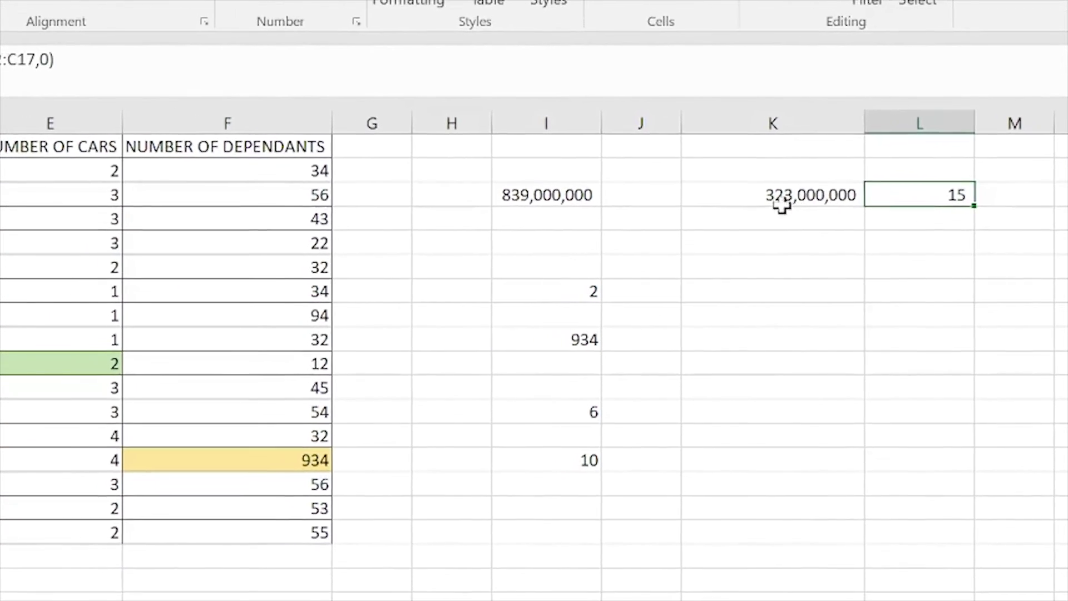
{"action": "left_click", "coordinate": [781, 206]}
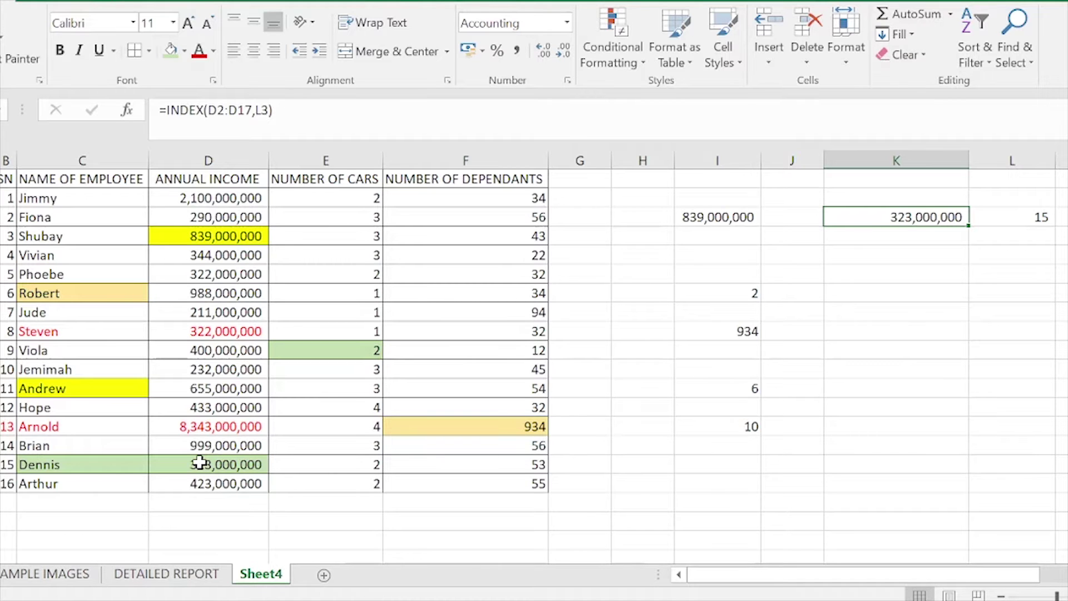
{"action": "left_click", "coordinate": [942, 251]}
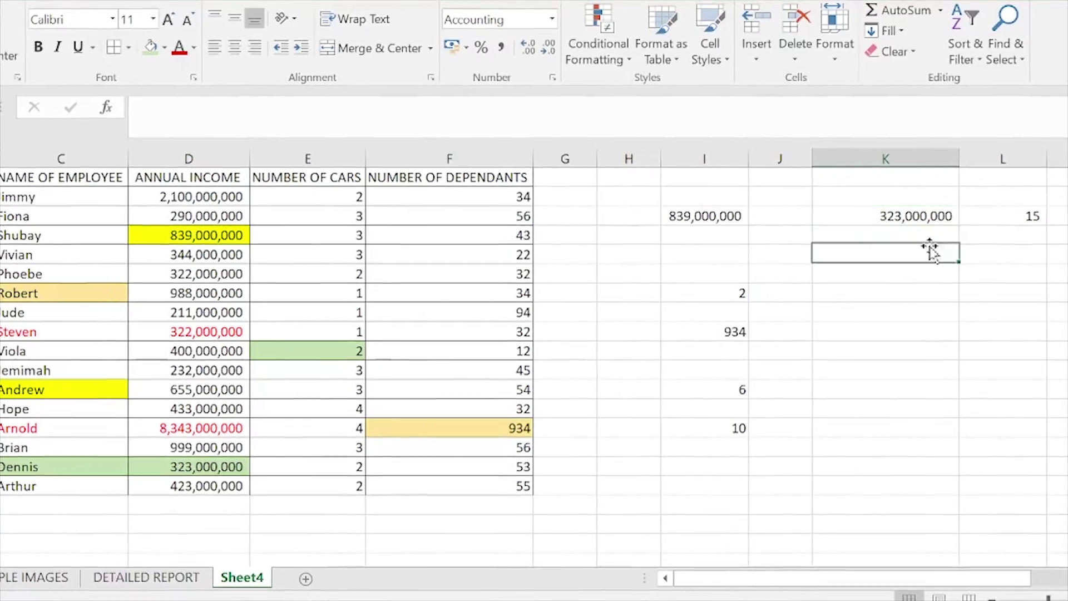
Examine the function name, the array D2:D17 and the row number argument L3 in K3's INDEX formula
{"action": "left_click", "coordinate": [924, 216]}
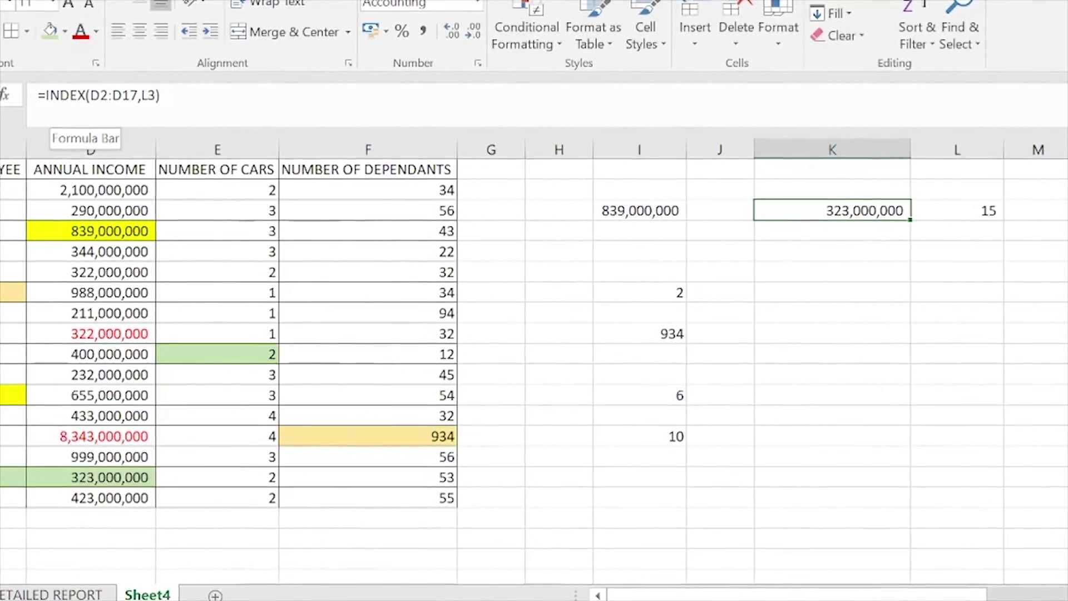
{"action": "left_click_drag", "start_coordinate": [46, 96], "coordinate": [63, 92]}
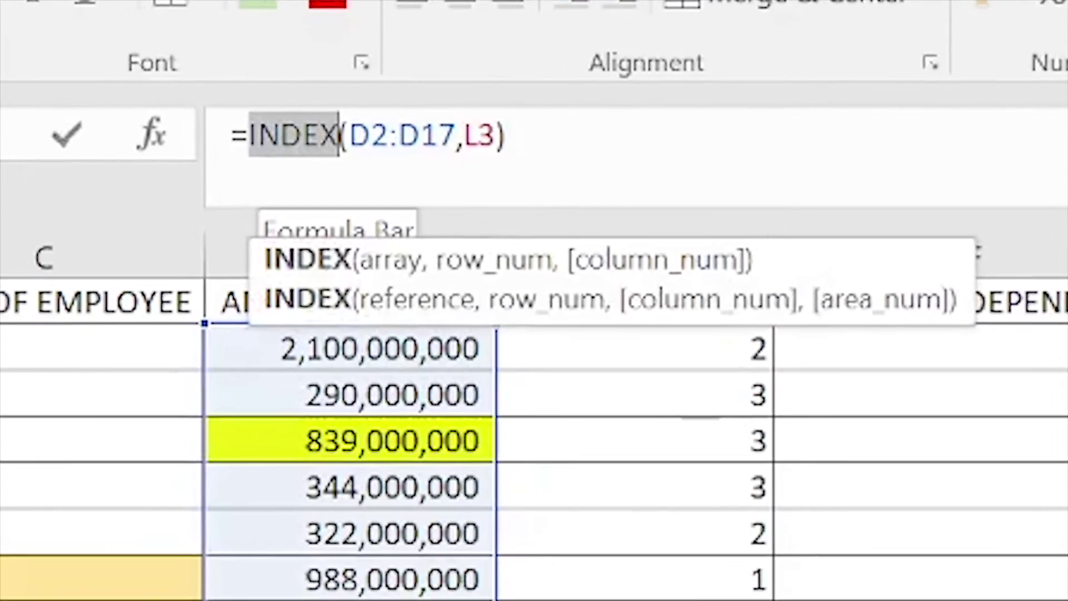
{"action": "left_click_drag", "start_coordinate": [351, 135], "coordinate": [509, 142]}
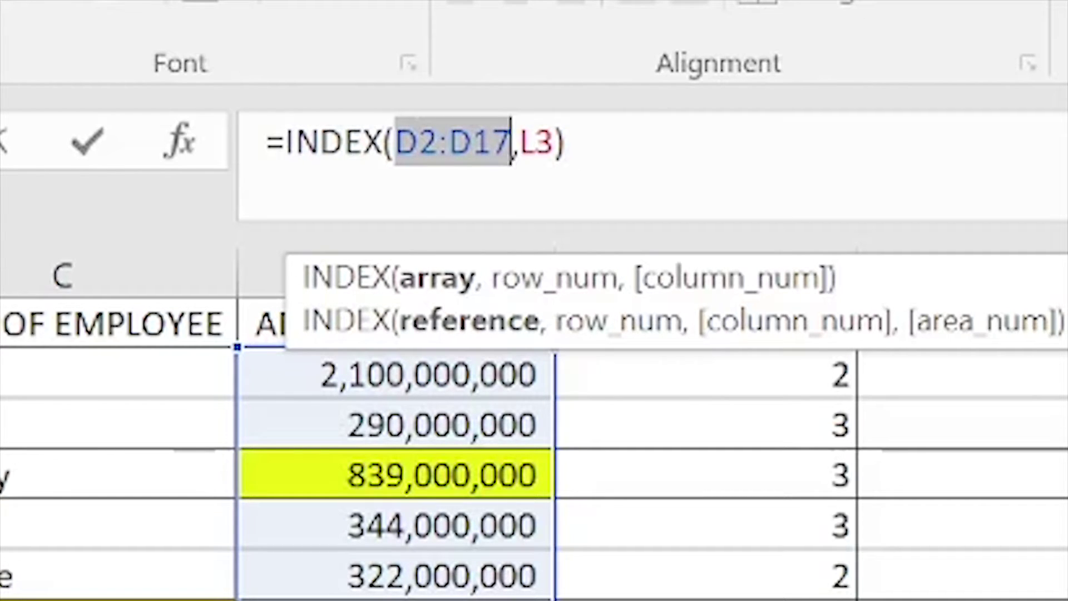
{"action": "left_click_drag", "start_coordinate": [511, 142], "coordinate": [555, 142]}
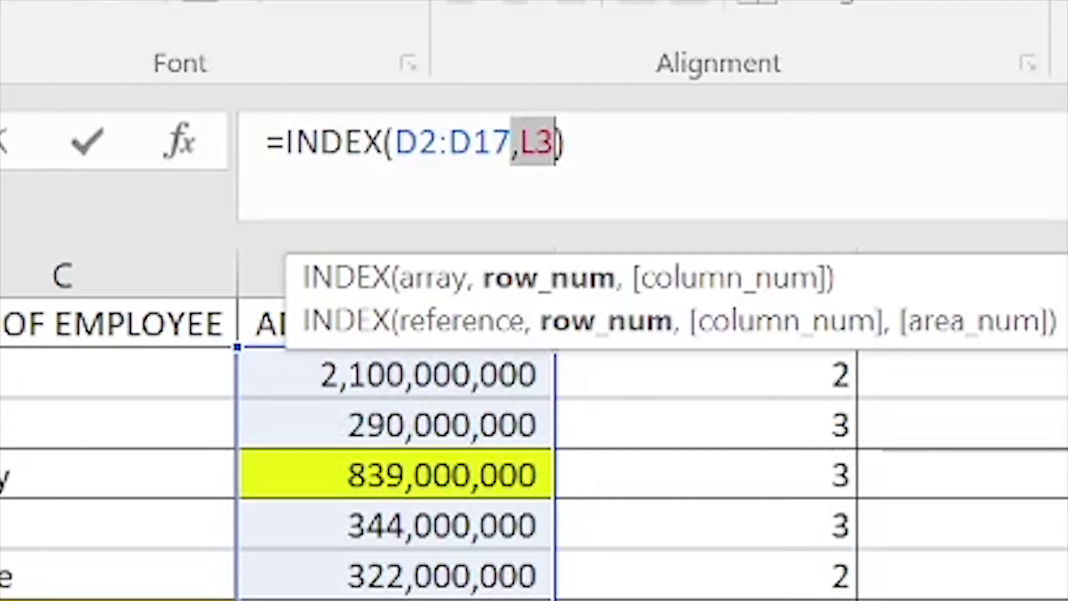
{"action": "key", "text": "Return"}
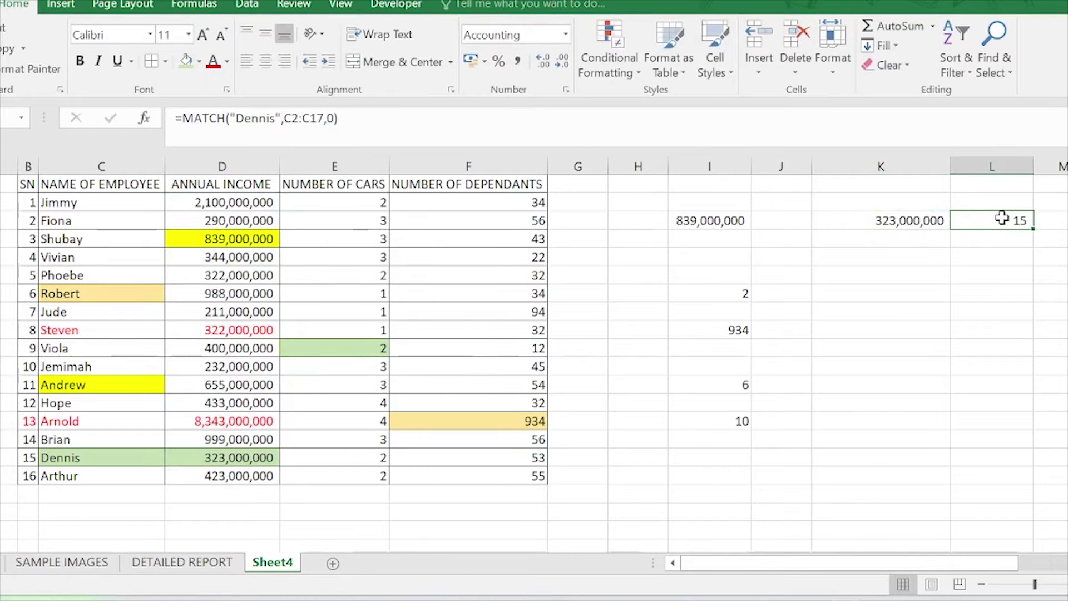
Compare the INDEX formula in K3 with the MATCH formula in L3 that supplies its row number
{"action": "left_click", "coordinate": [886, 288]}
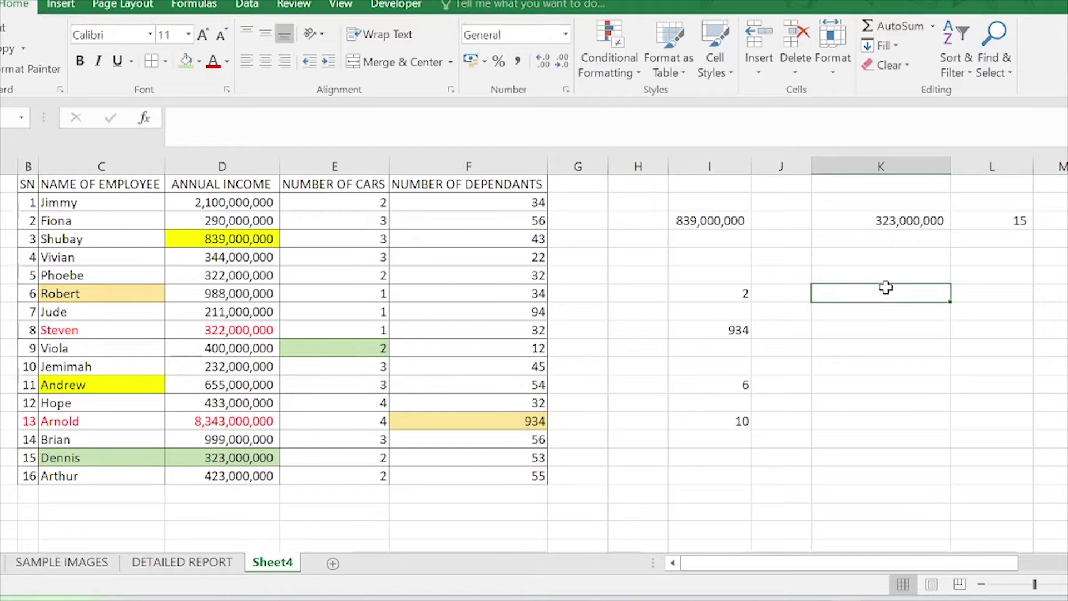
{"action": "left_click", "coordinate": [922, 221]}
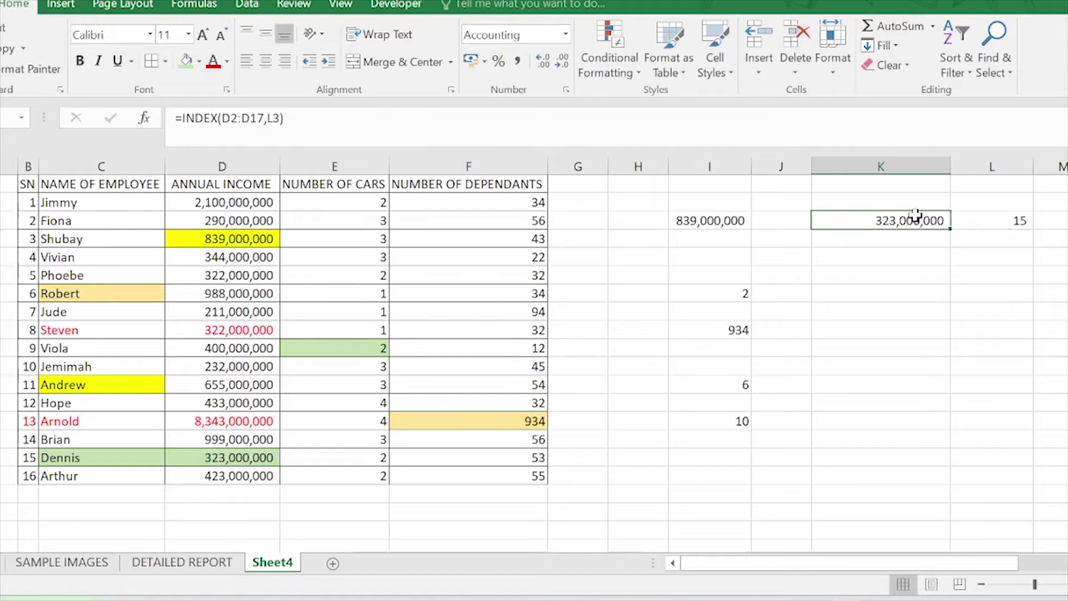
{"action": "double_click", "coordinate": [915, 217]}
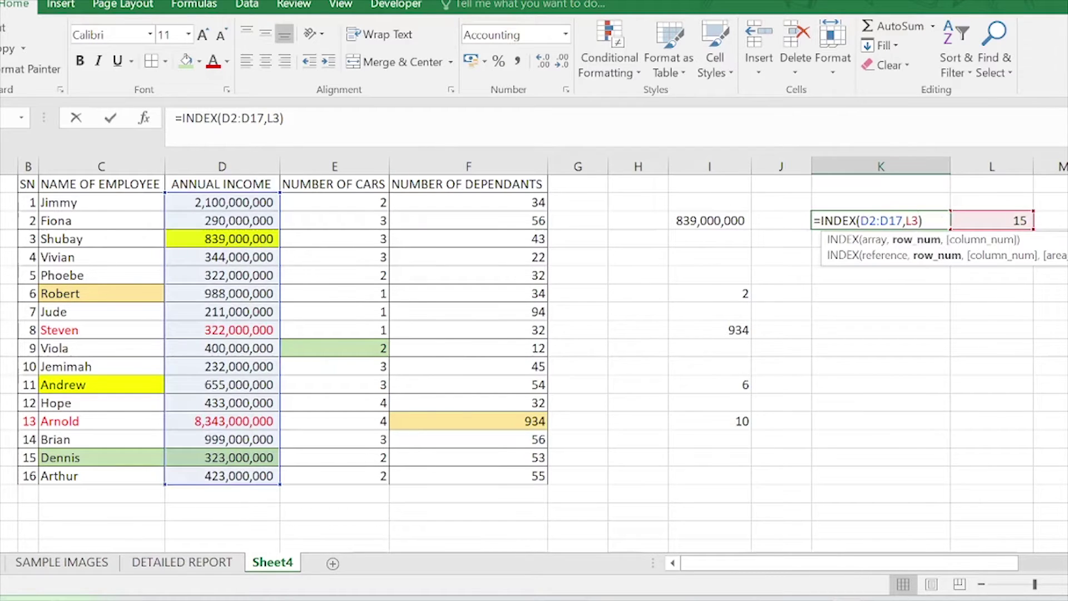
{"action": "left_click", "coordinate": [916, 309]}
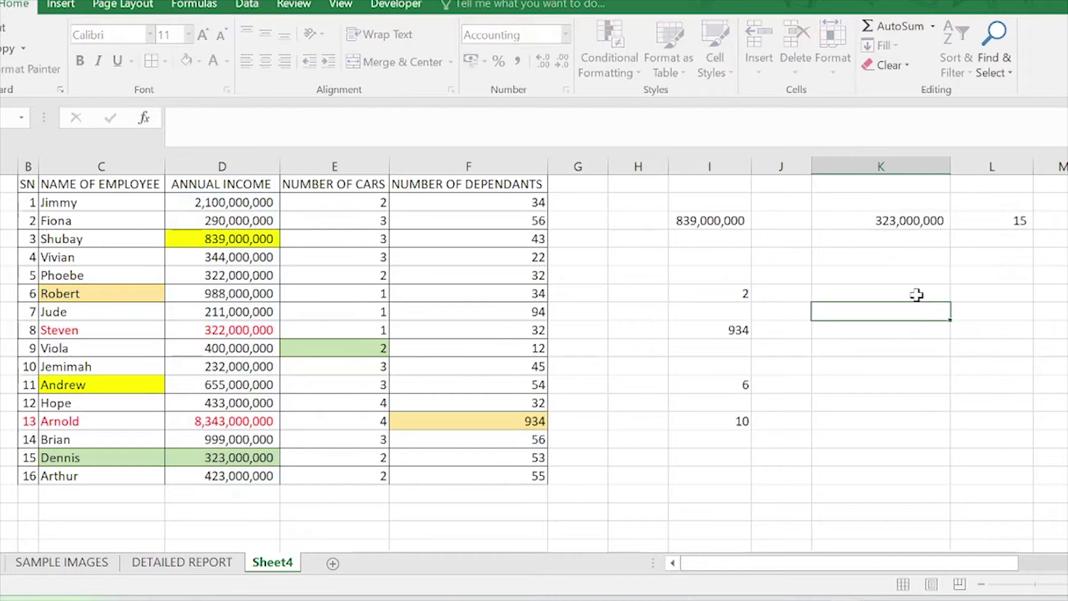
{"action": "left_click", "coordinate": [1021, 222]}
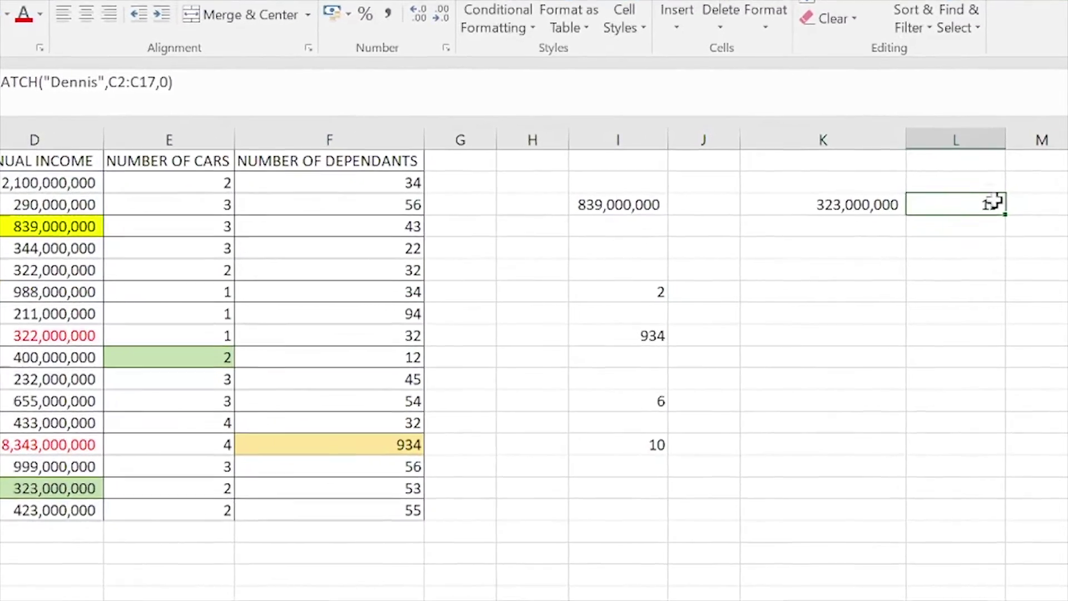
{"action": "left_click", "coordinate": [793, 194]}
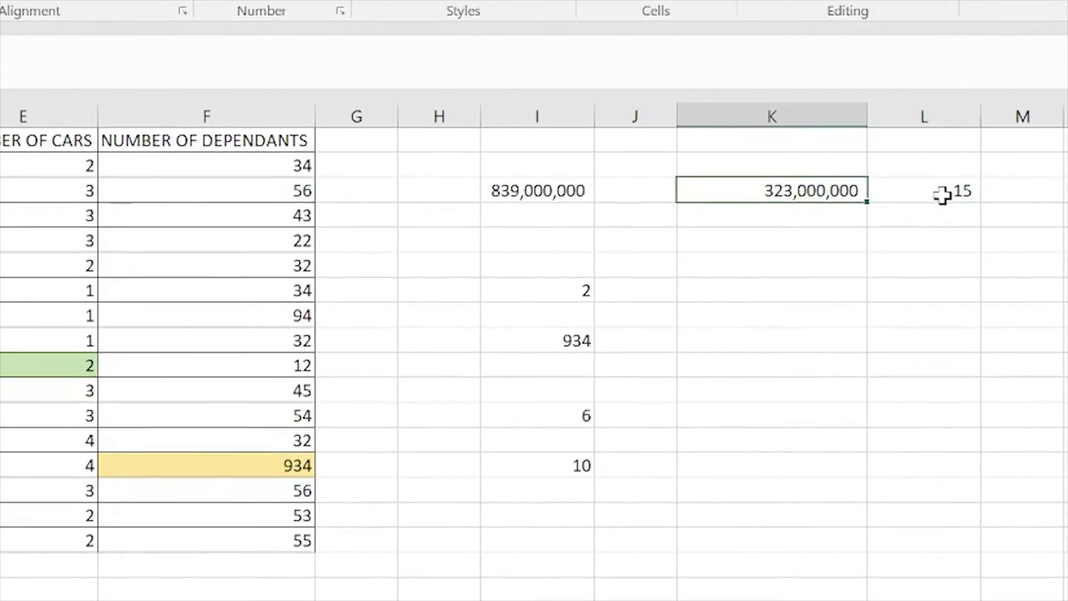
{"action": "left_click", "coordinate": [941, 200]}
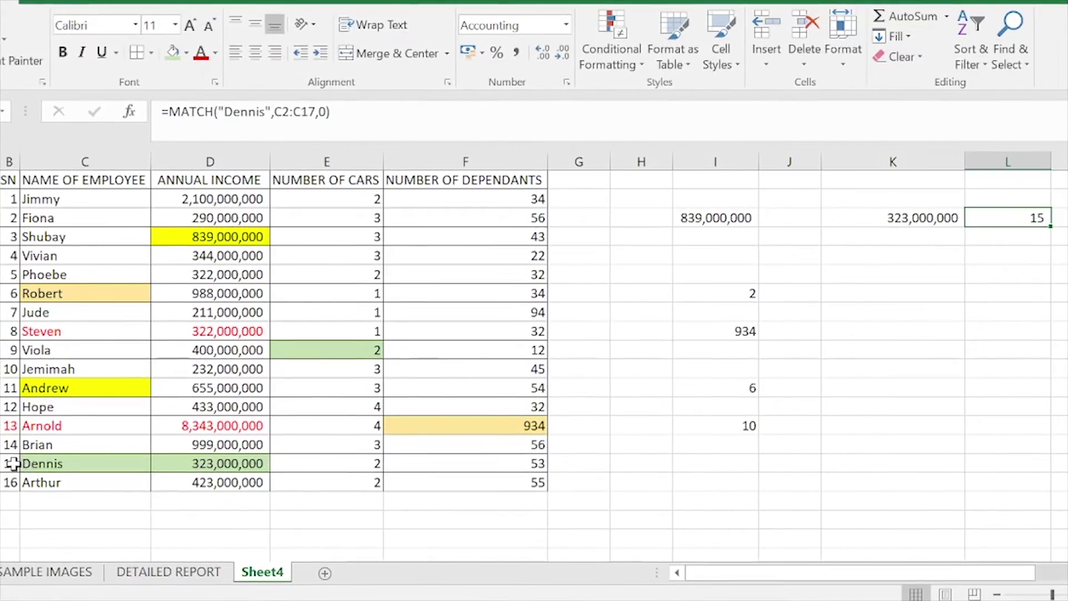
Fill the fifteenth employee's whole table row, B16:F16, with light green
{"action": "left_click_drag", "start_coordinate": [17, 465], "coordinate": [490, 464]}
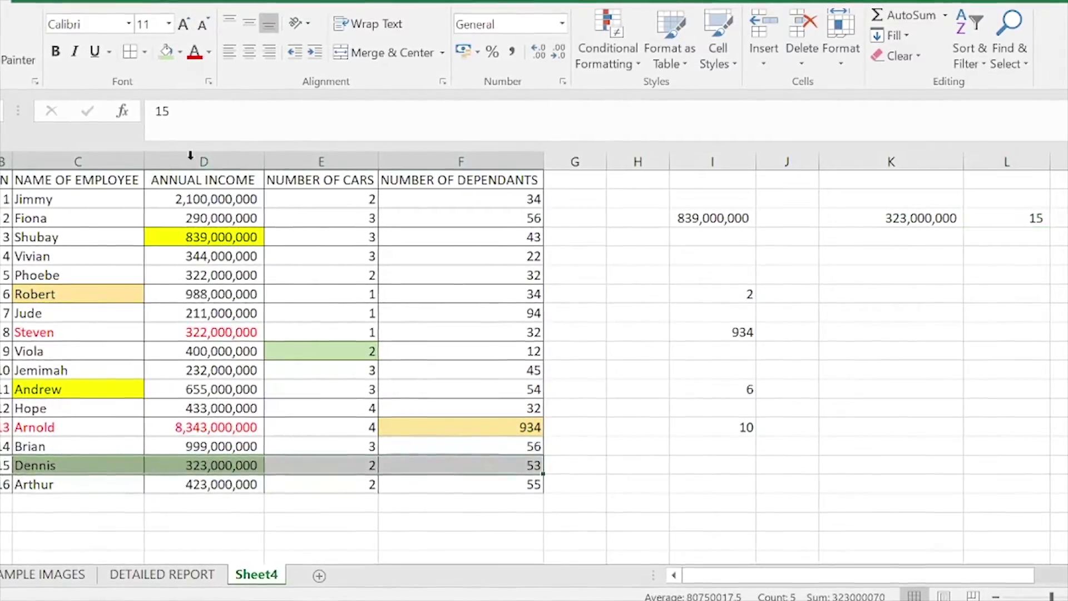
{"action": "left_click", "coordinate": [235, 505]}
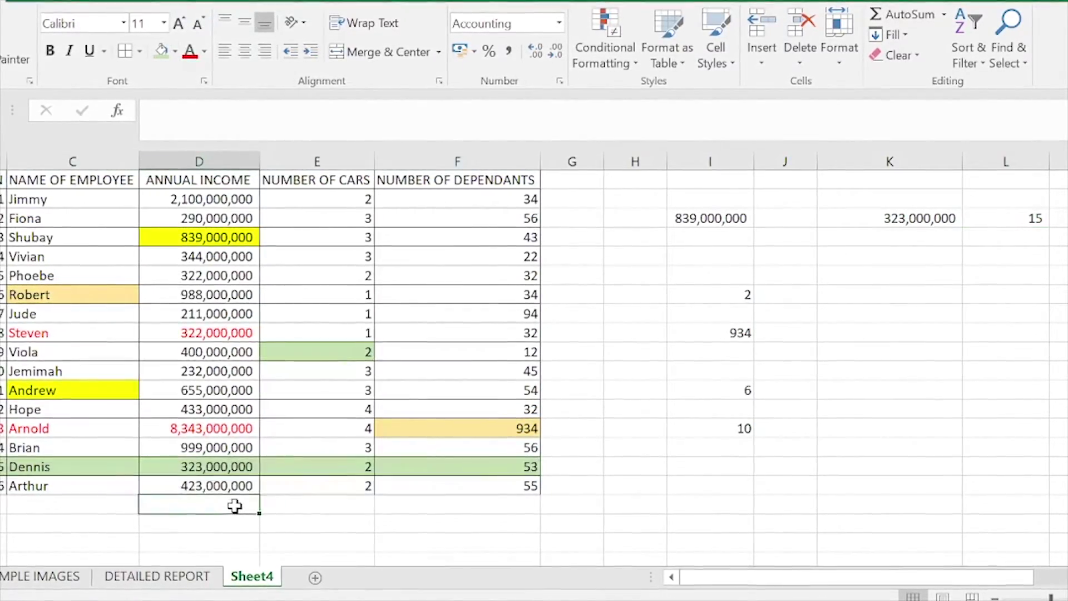
Review the fifteenth employee's name, annual income, number of cars and number of dependants across the highlighted row
{"action": "left_click", "coordinate": [42, 462]}
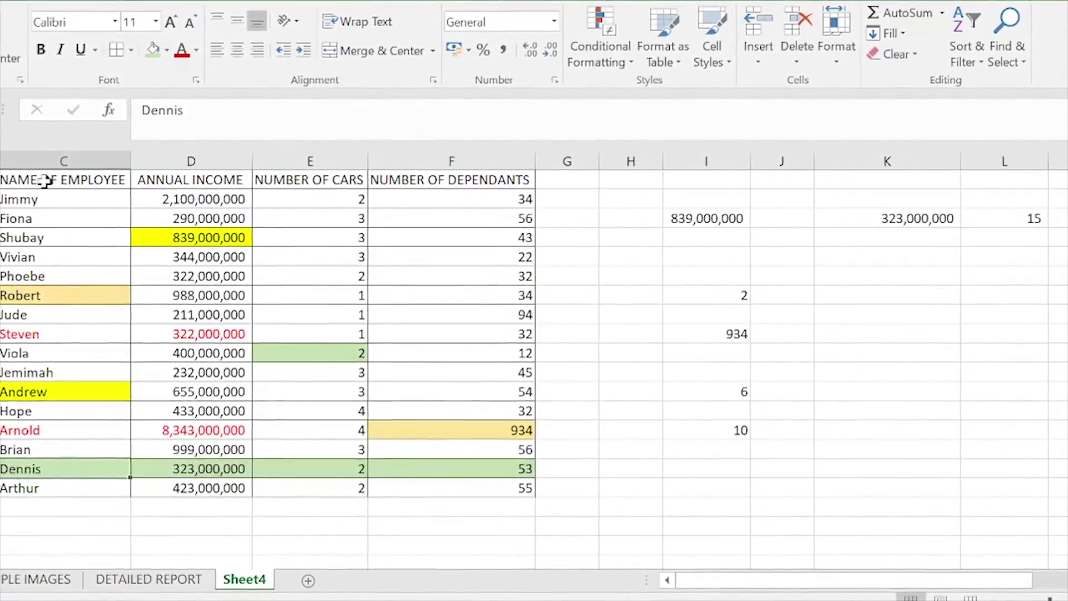
{"action": "left_click", "coordinate": [176, 472]}
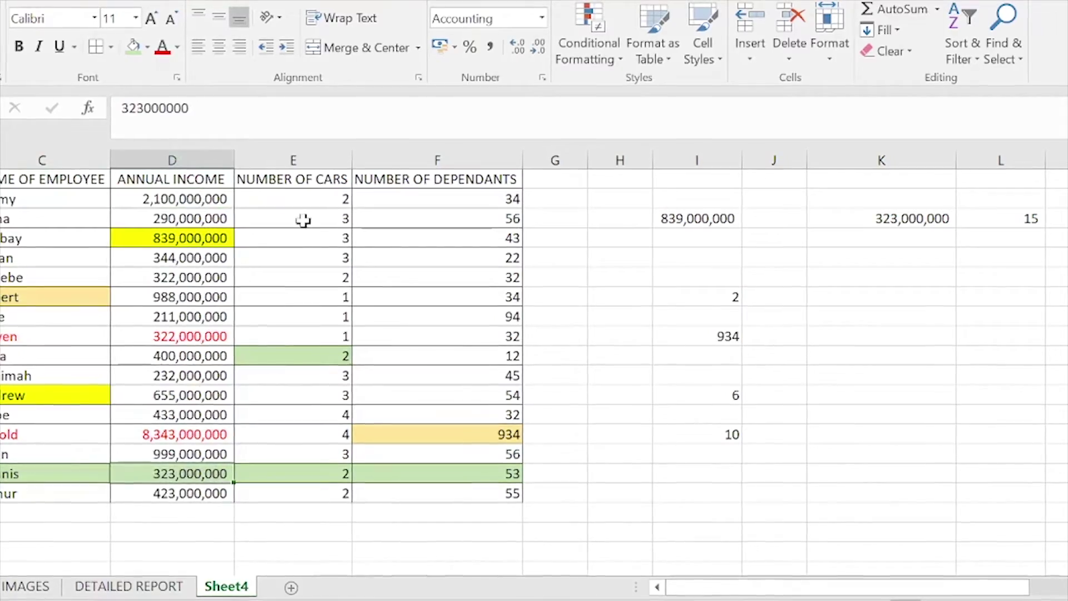
{"action": "left_click", "coordinate": [321, 182]}
{"action": "left_click", "coordinate": [333, 474]}
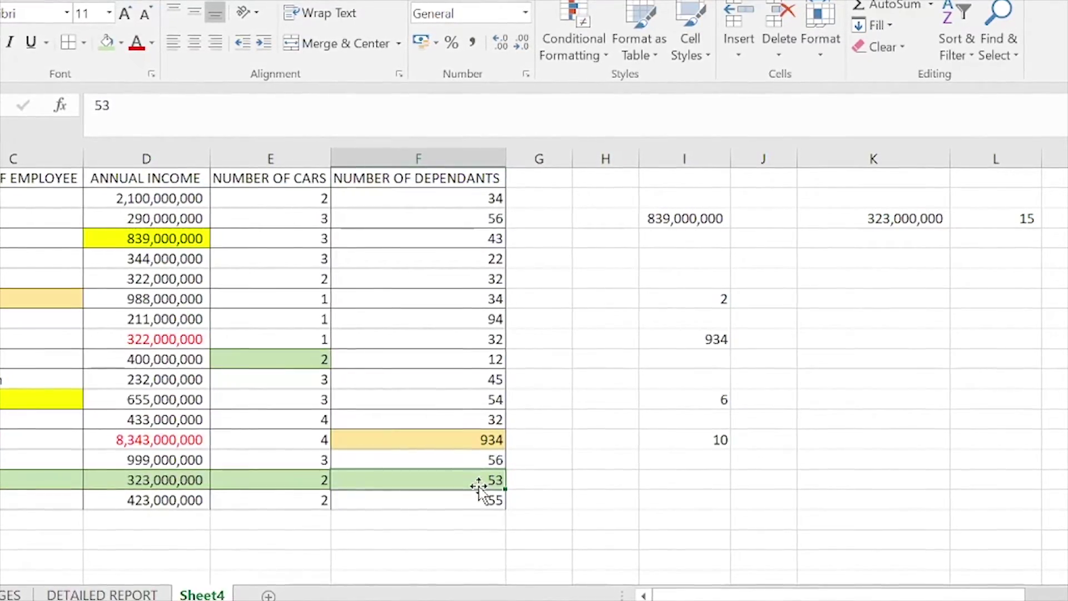
{"action": "left_click", "coordinate": [158, 480]}
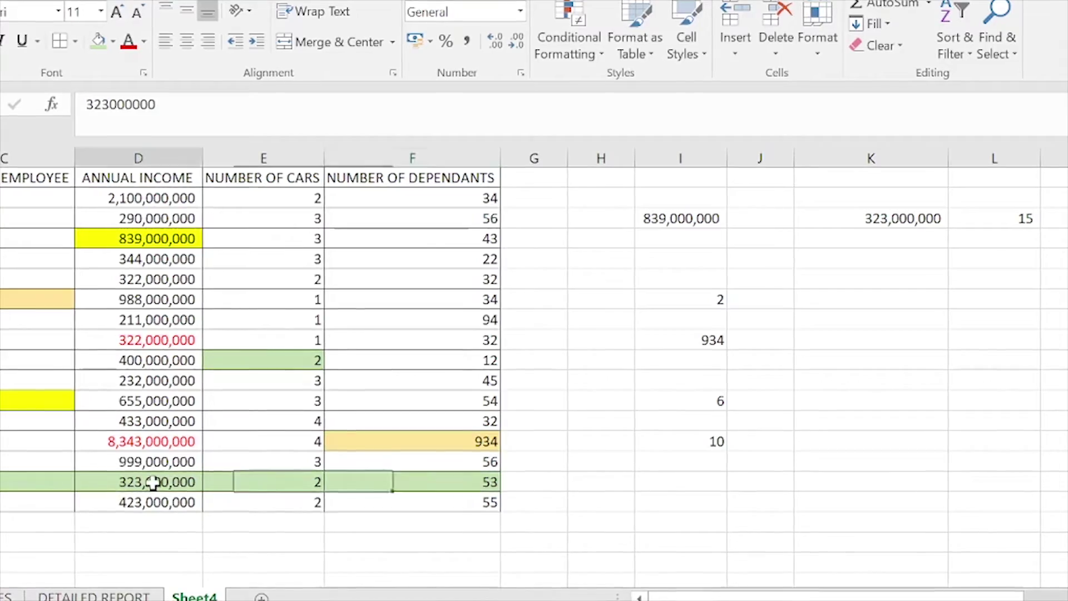
{"action": "left_click", "coordinate": [247, 483]}
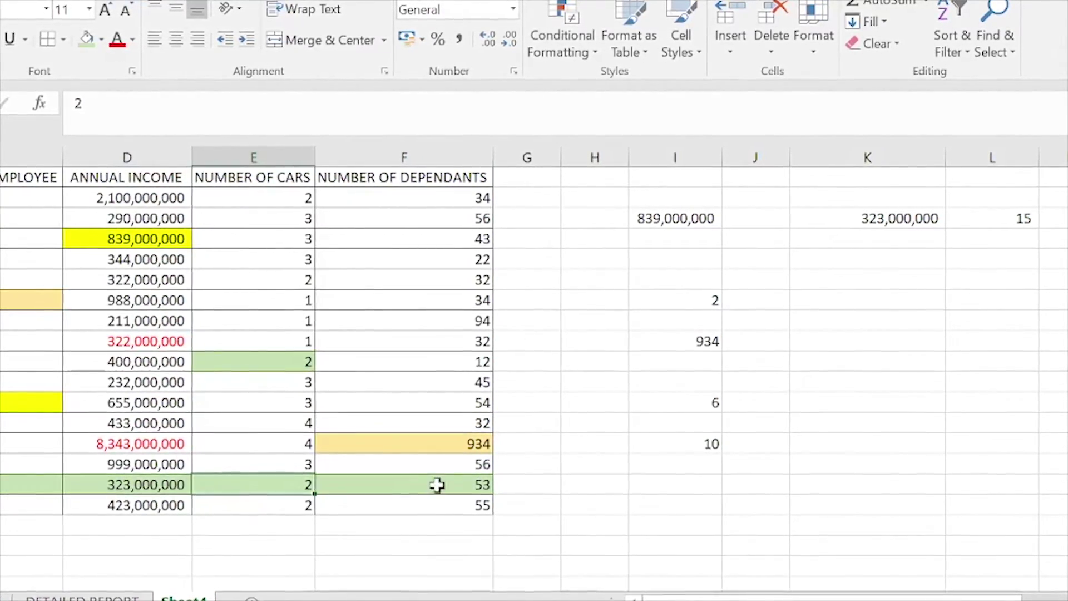
{"action": "left_click", "coordinate": [420, 486]}
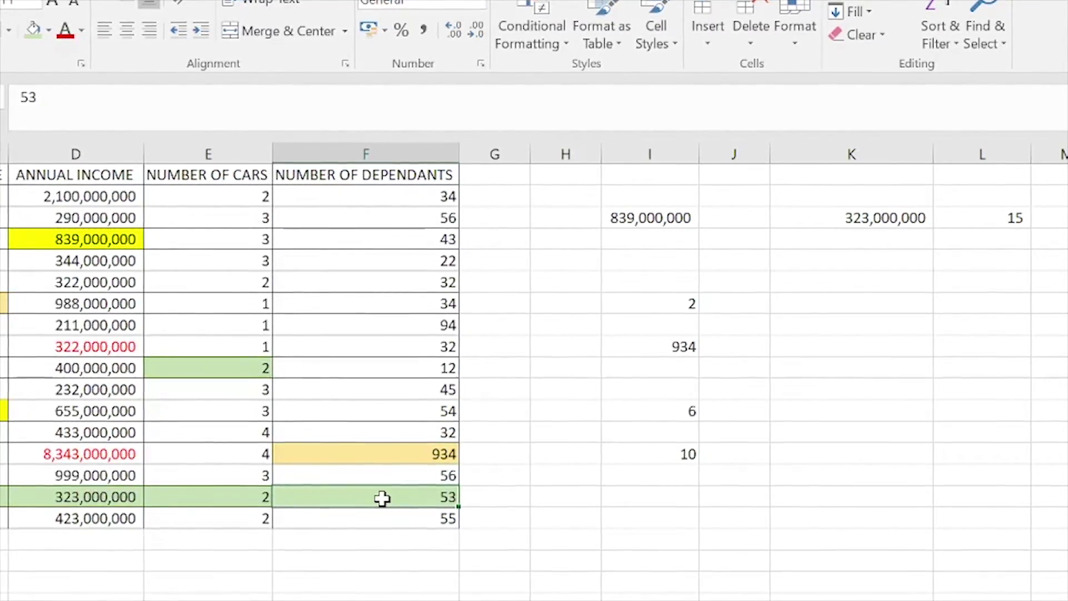
Inspect the array and row number references of the INDEX formula in K3 and keep the formula as it is
{"action": "left_click", "coordinate": [897, 217]}
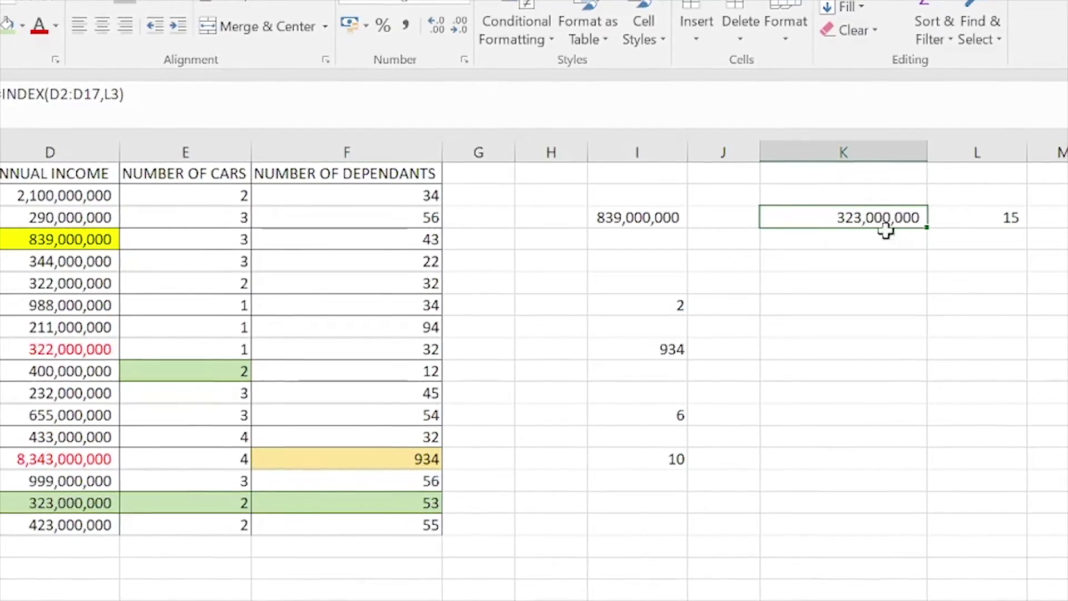
{"action": "double_click", "coordinate": [888, 217]}
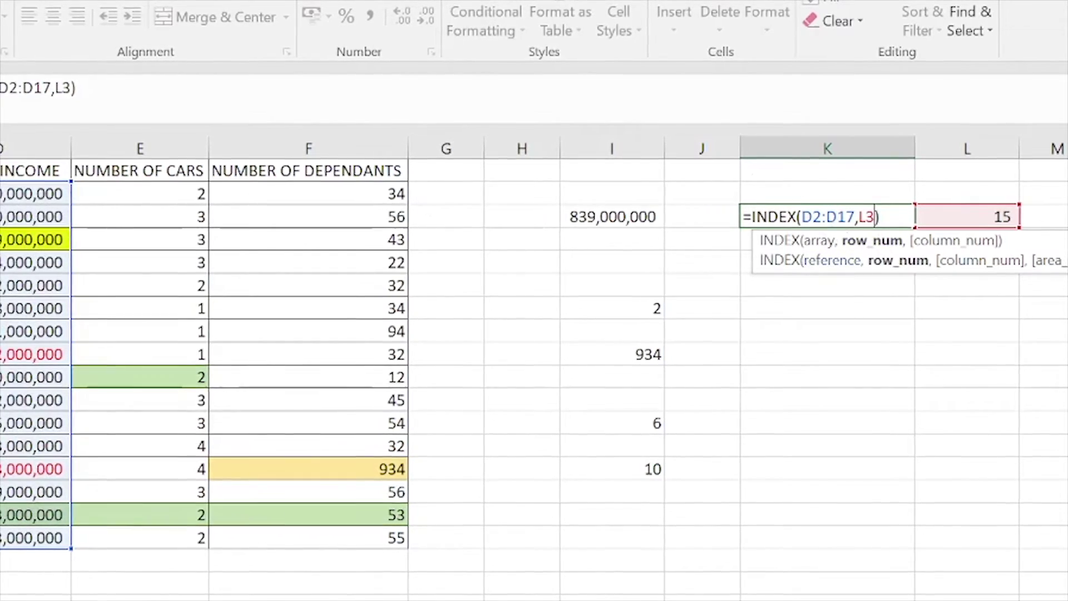
{"action": "key", "text": "Return"}
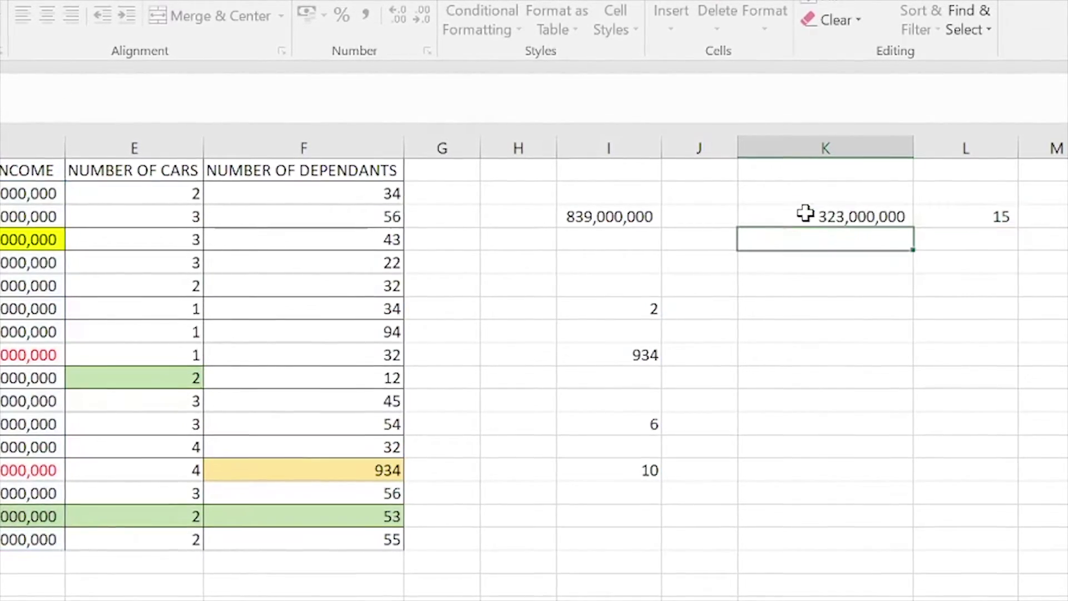
Compare the formulas in K3 and L3, and locate the fifteenth employee's number of cars in column E
{"action": "left_click", "coordinate": [826, 217]}
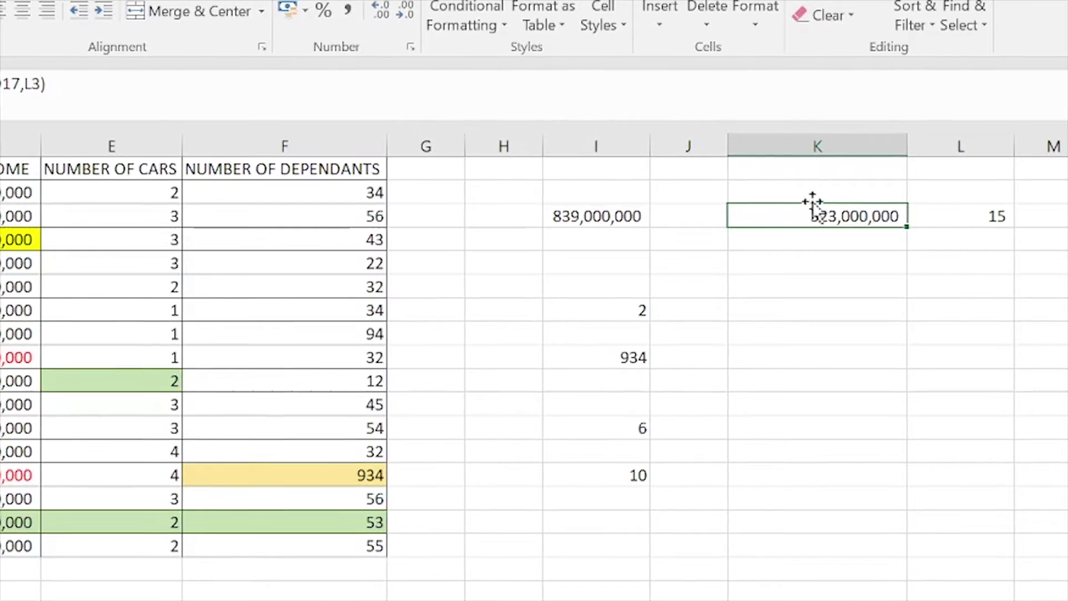
{"action": "left_click", "coordinate": [950, 224]}
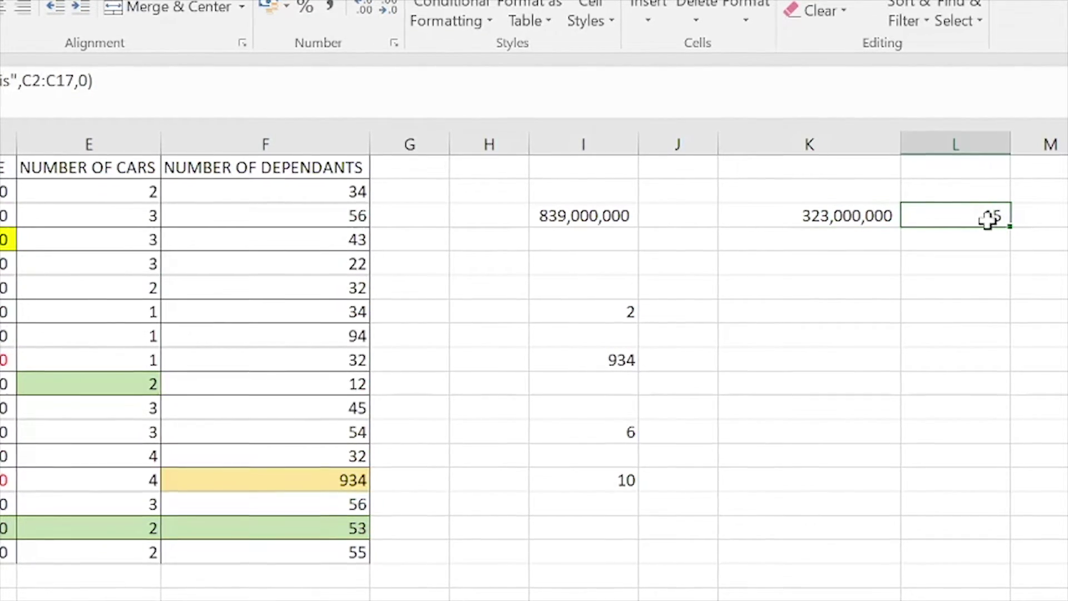
{"action": "left_click_drag", "start_coordinate": [851, 229], "coordinate": [851, 224]}
{"action": "left_click", "coordinate": [852, 223]}
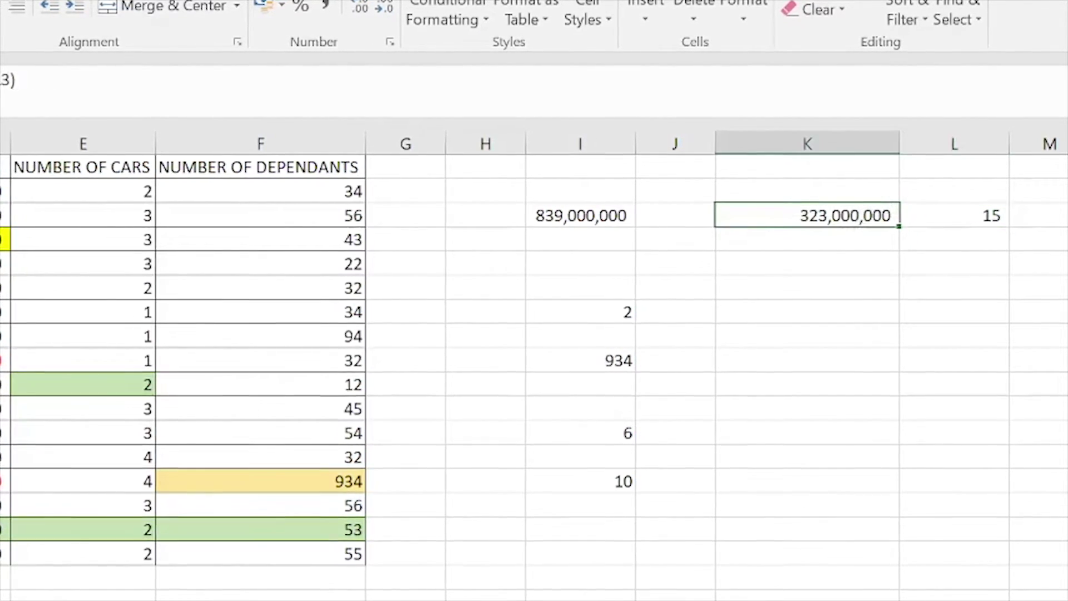
{"action": "left_click", "coordinate": [91, 142]}
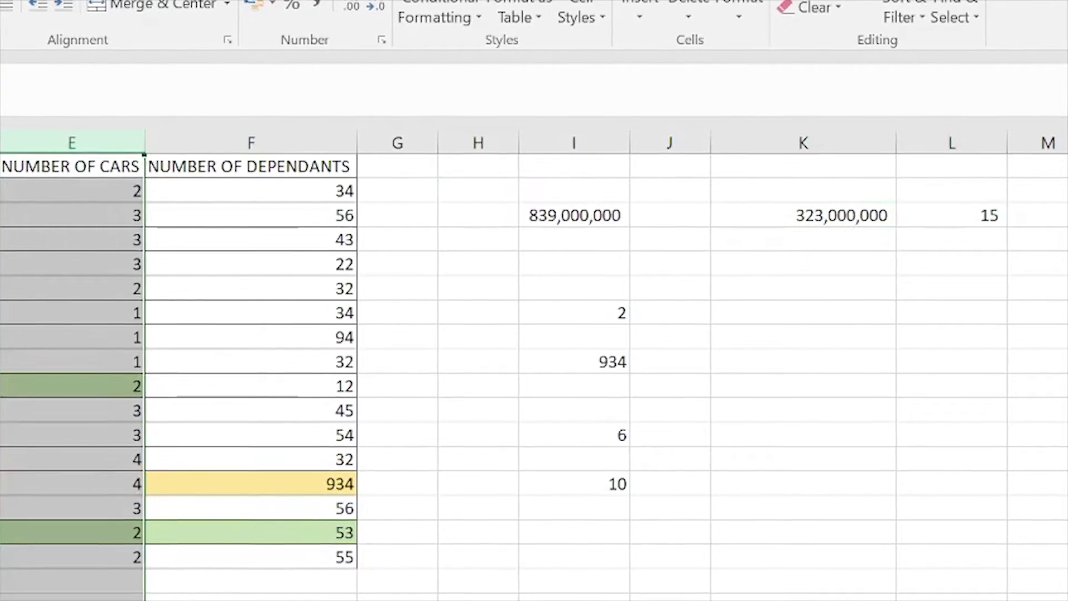
{"action": "left_click", "coordinate": [1, 456]}
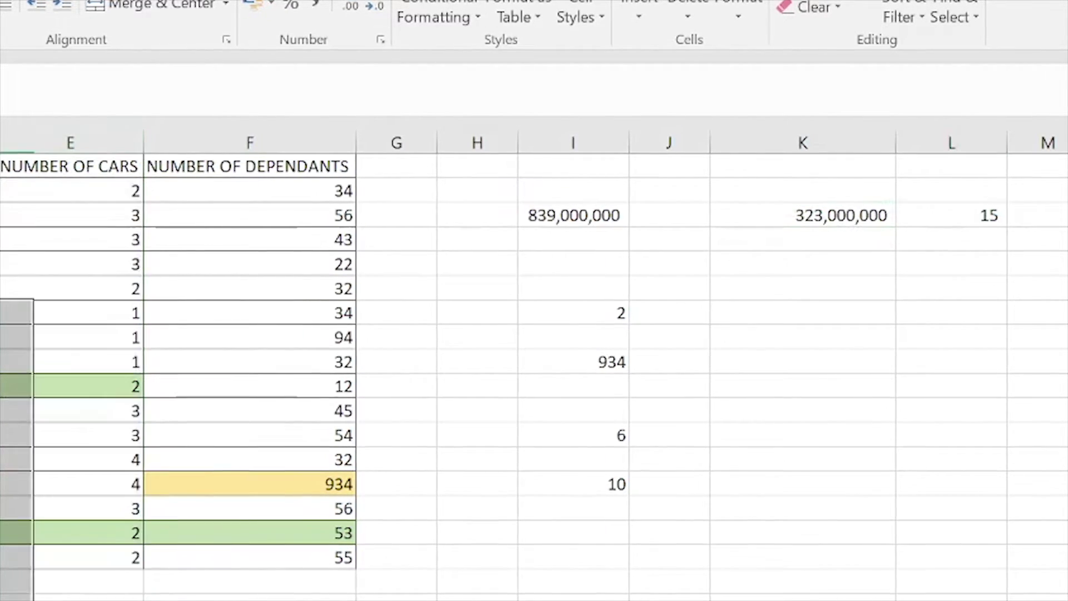
{"action": "left_click", "coordinate": [71, 139]}
{"action": "left_click", "coordinate": [100, 532]}
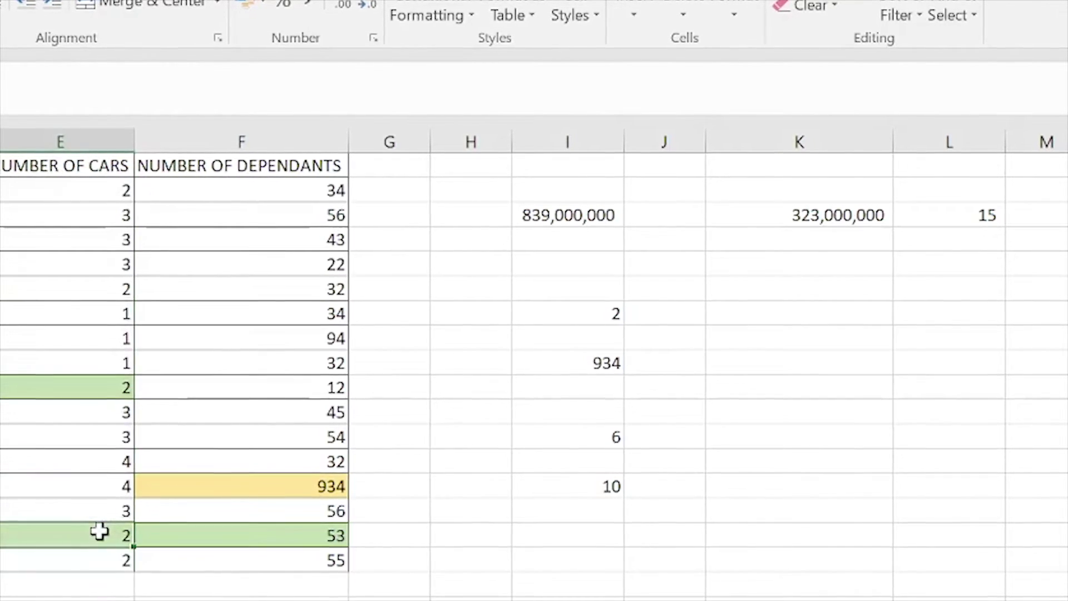
Change the array of the INDEX formula in K3 to the number of cars range E2:E17, keeping L3 as the row number
{"action": "left_click", "coordinate": [826, 214]}
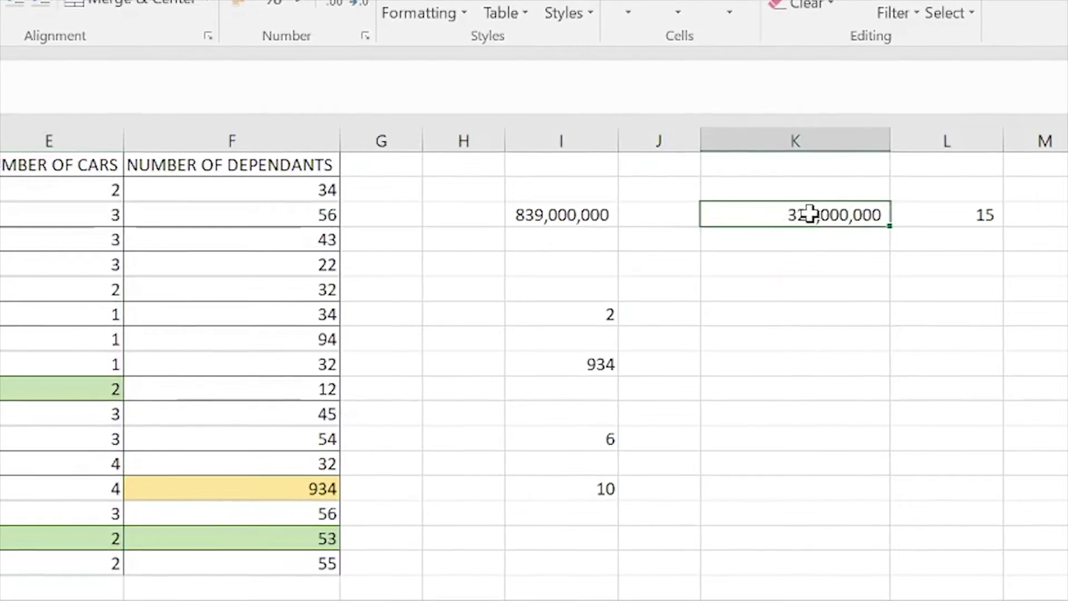
{"action": "double_click", "coordinate": [809, 214]}
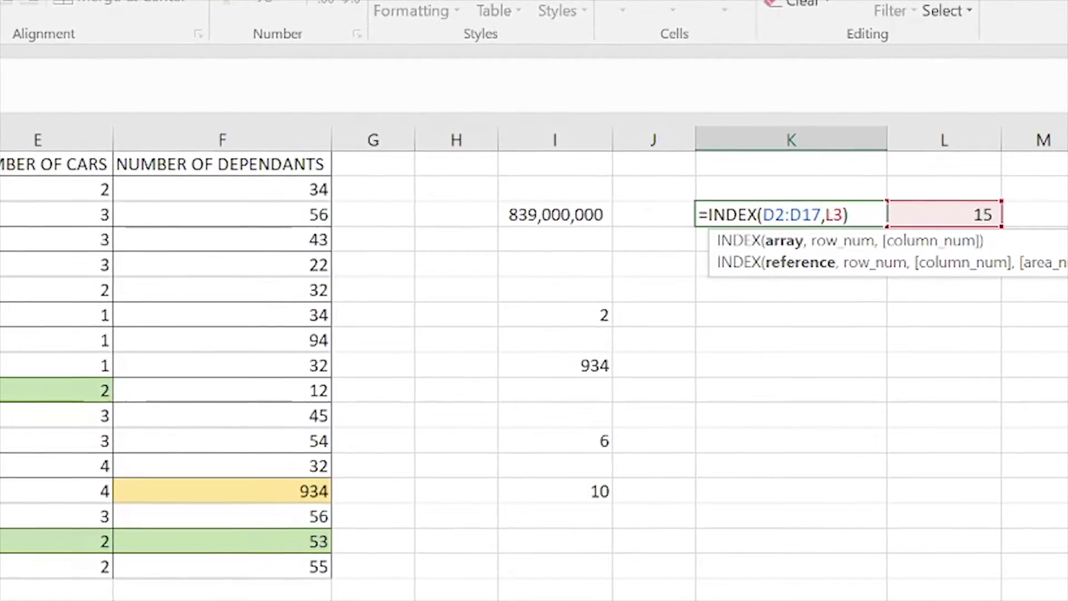
{"action": "key", "text": "BackSpace"}
{"action": "key", "text": "BackSpace"}
{"action": "key", "text": "BackSpace"}
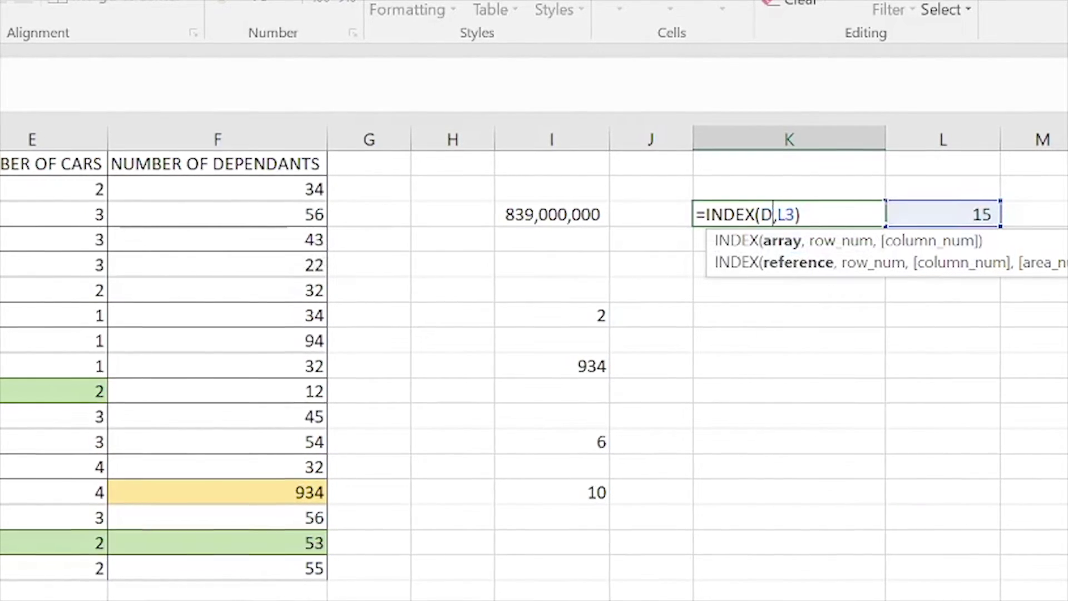
{"action": "key", "text": "BackSpace"}
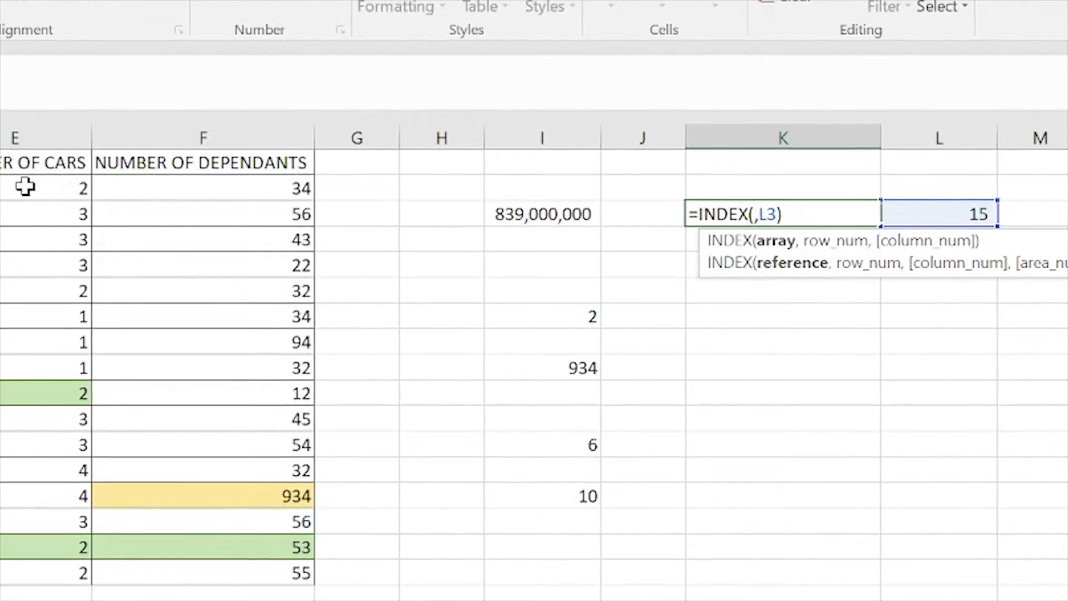
{"action": "left_click_drag", "start_coordinate": [23, 187], "coordinate": [13, 365]}
{"action": "left_click_drag", "start_coordinate": [9, 489], "coordinate": [10, 580]}
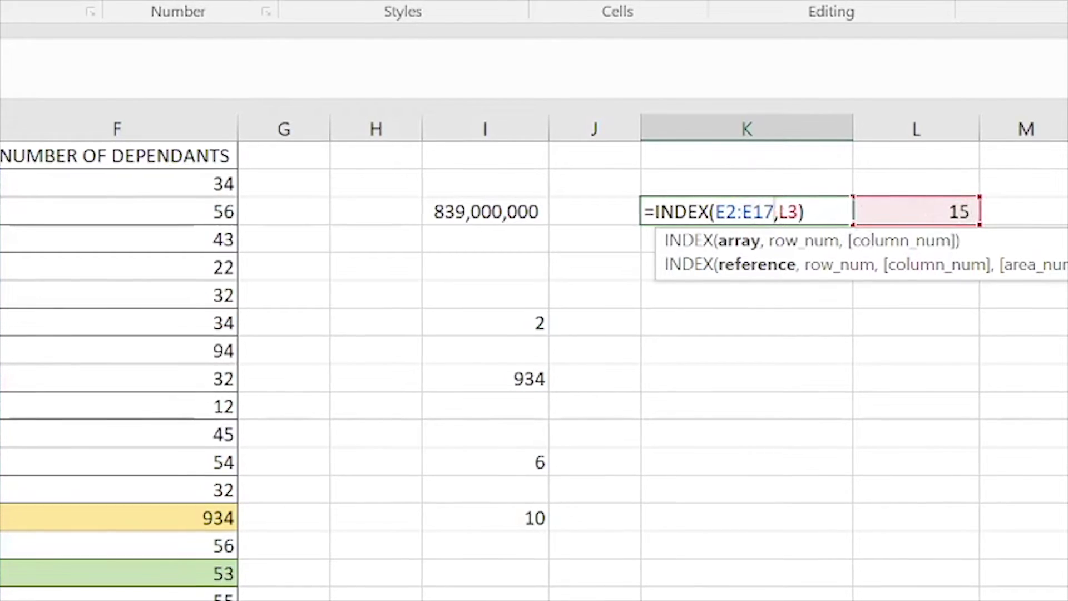
{"action": "key", "text": "Left"}
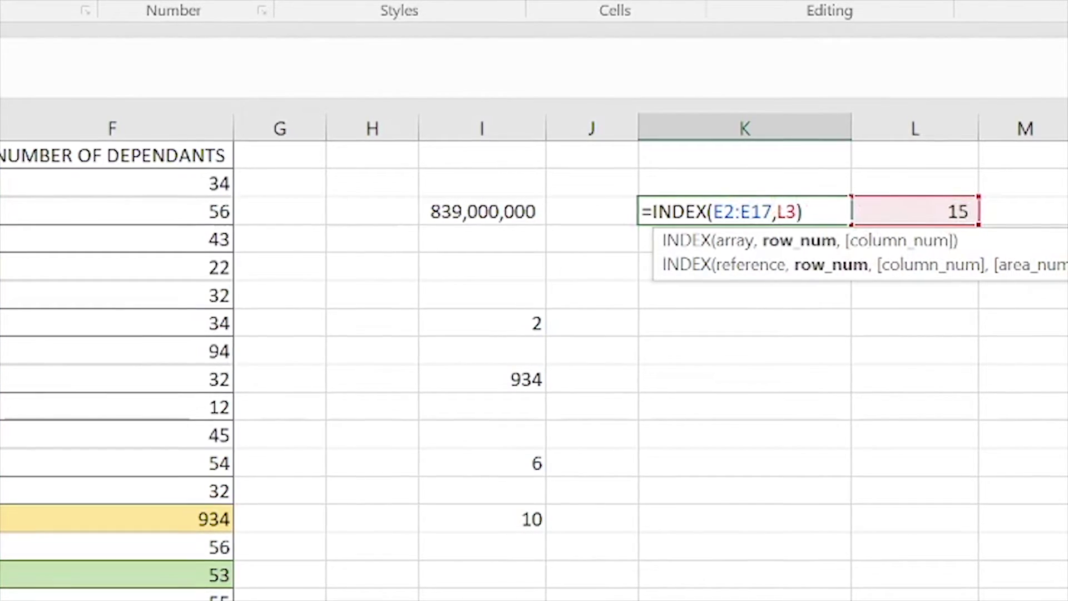
{"action": "key", "text": "Return"}
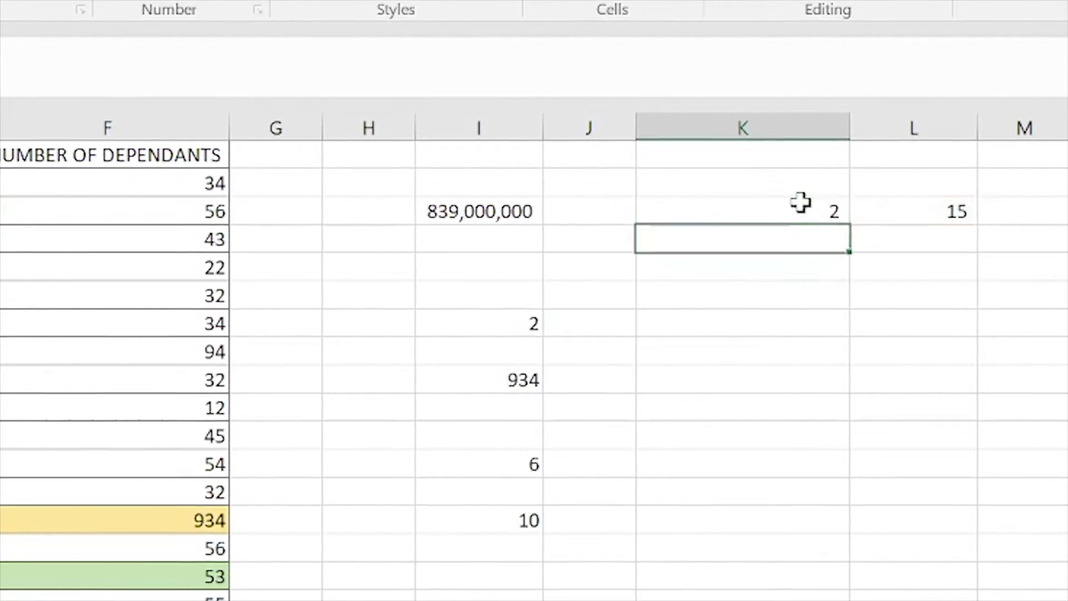
Check K3's result against the fifteenth employee's number of cars, and examine the number of dependants in column F
{"action": "left_click", "coordinate": [779, 188]}
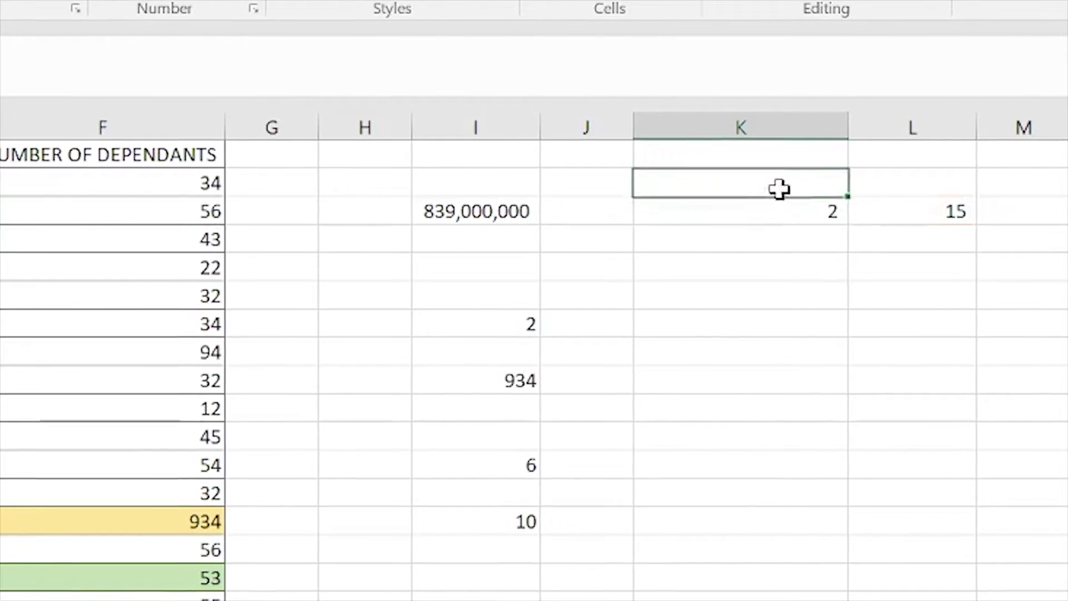
{"action": "left_click", "coordinate": [806, 207]}
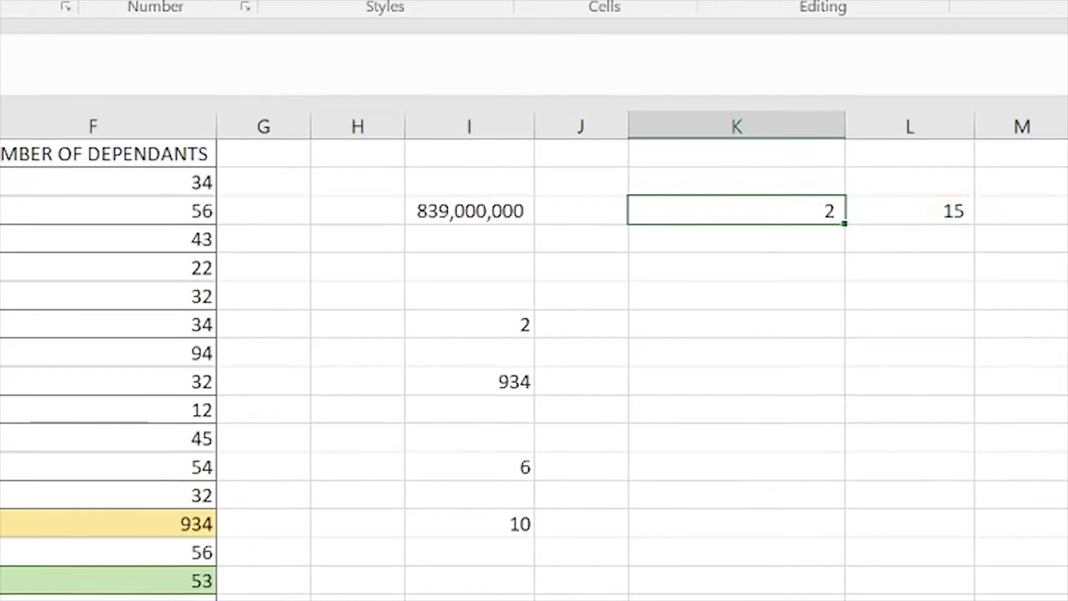
{"action": "left_click", "coordinate": [1, 563]}
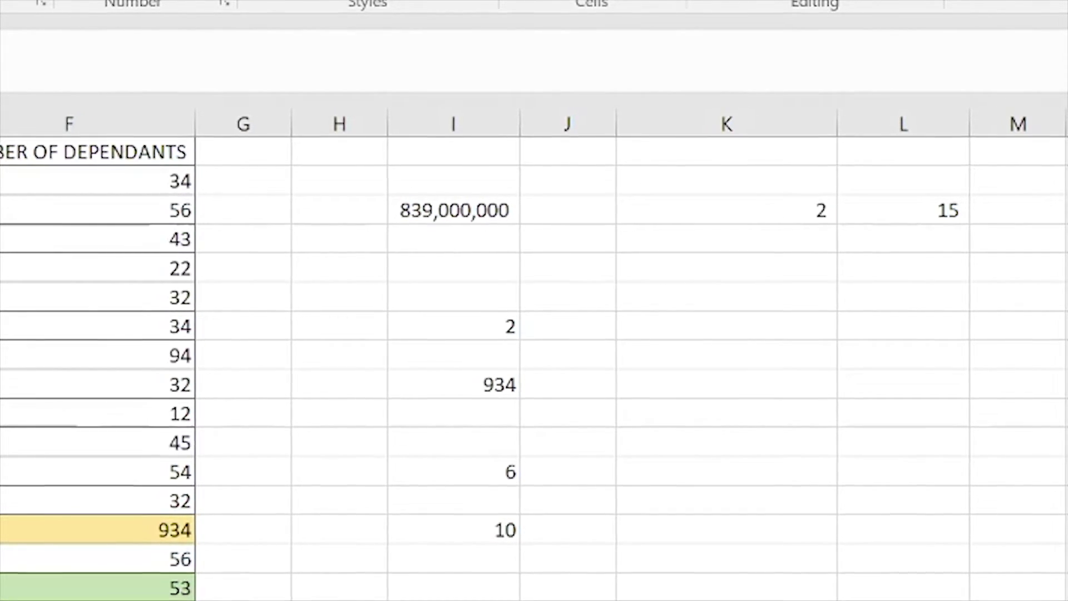
{"action": "left_click", "coordinate": [84, 125]}
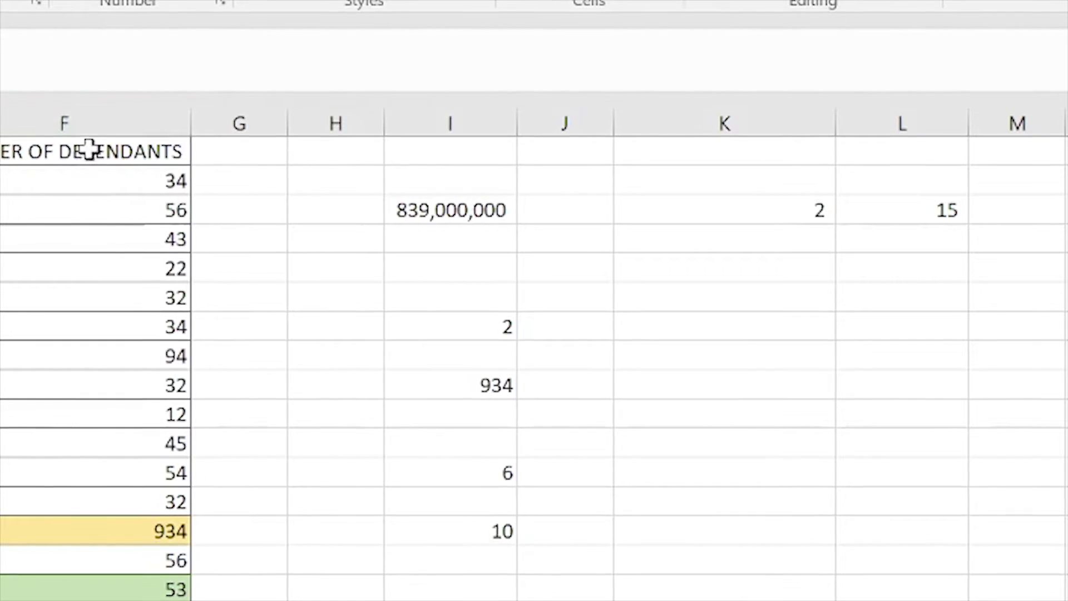
{"action": "left_click_drag", "start_coordinate": [89, 149], "coordinate": [81, 306]}
{"action": "left_click_drag", "start_coordinate": [82, 511], "coordinate": [75, 600]}
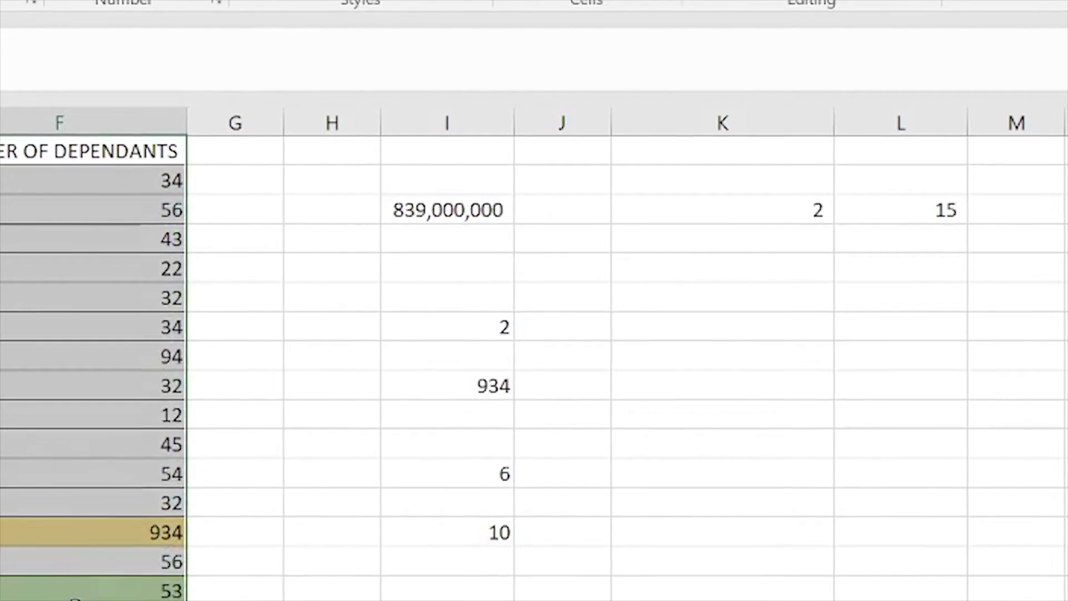
{"action": "left_click", "coordinate": [88, 593]}
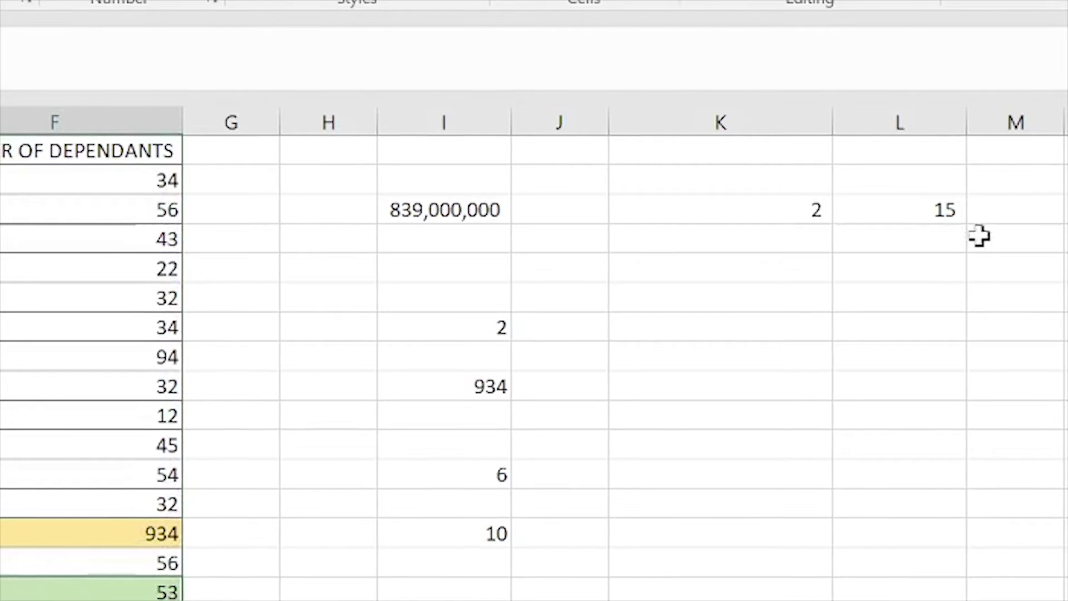
{"action": "left_click_drag", "start_coordinate": [106, 179], "coordinate": [84, 564]}
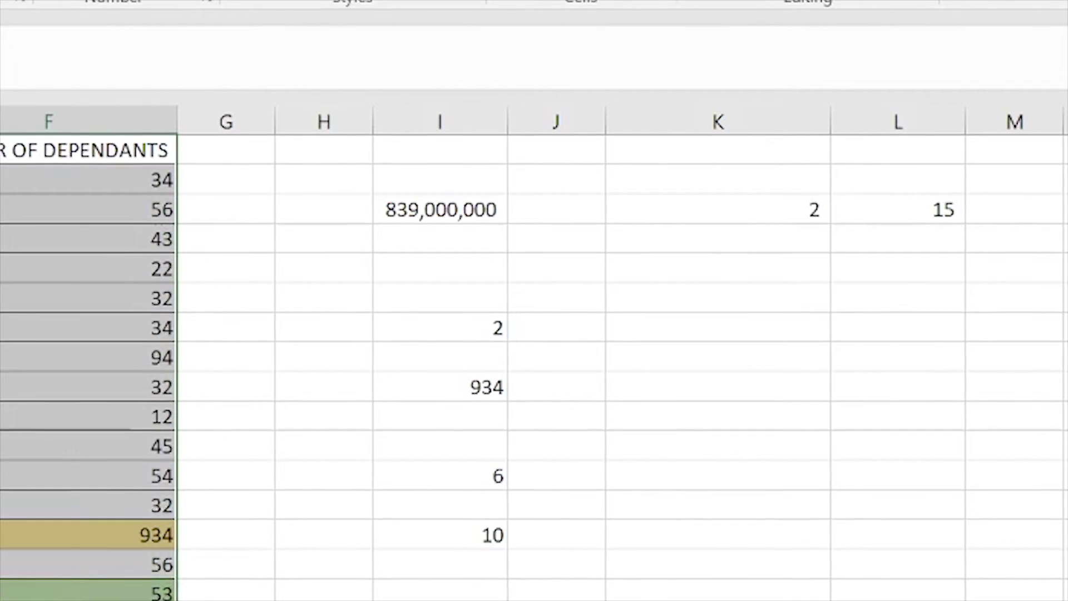
Outline the row number cell L3 with a black outside border
{"action": "left_click", "coordinate": [937, 217]}
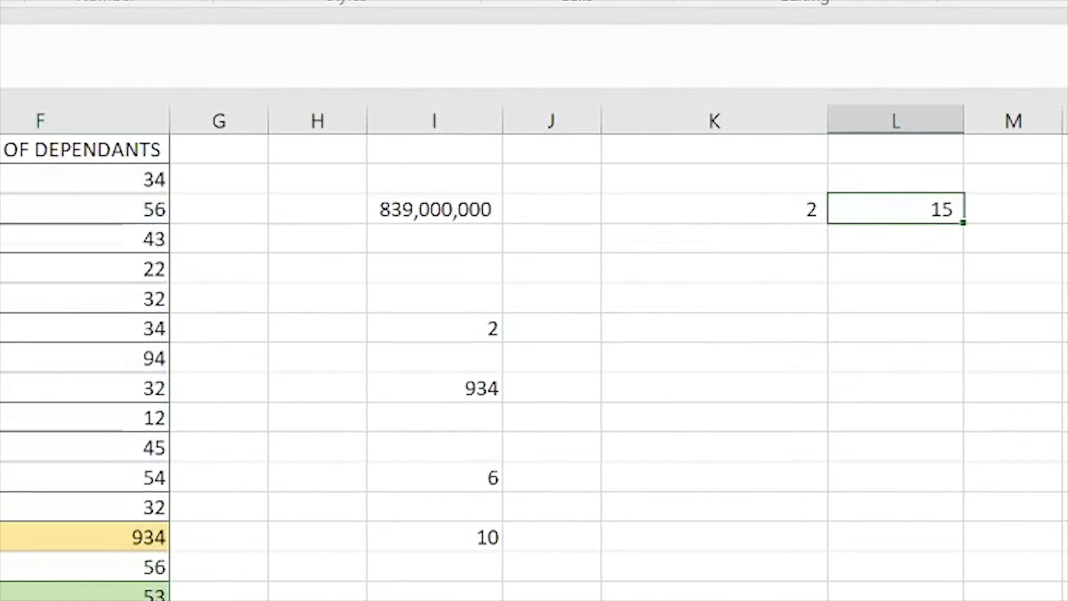
{"action": "left_click", "coordinate": [944, 417]}
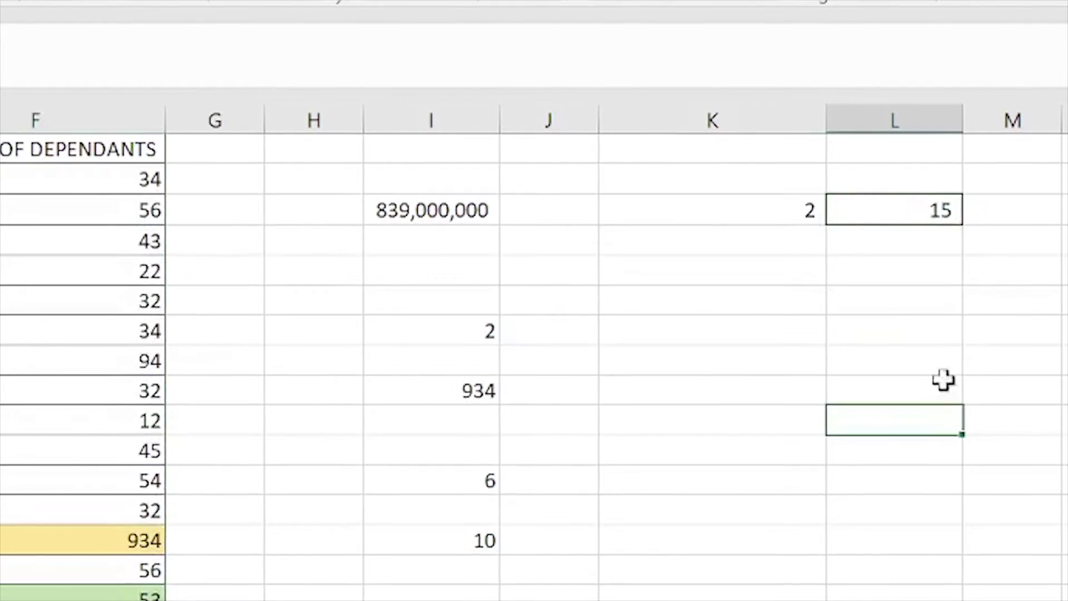
Change the array of the INDEX formula in K3 to the number of dependants range F2:F17, keeping L3 as the row number
{"action": "left_click", "coordinate": [812, 217]}
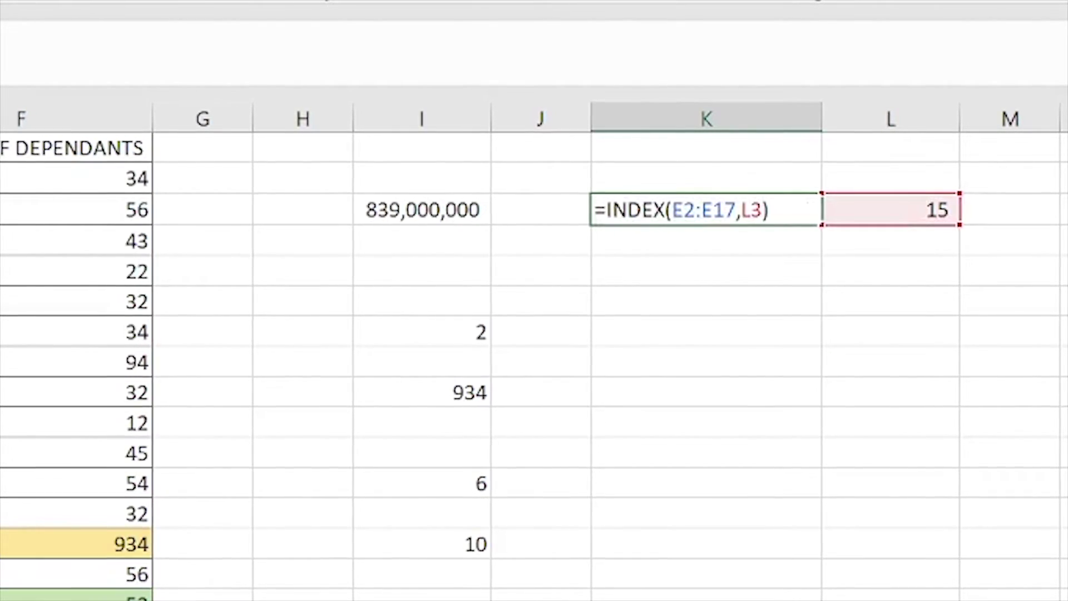
{"action": "left_click", "coordinate": [702, 210]}
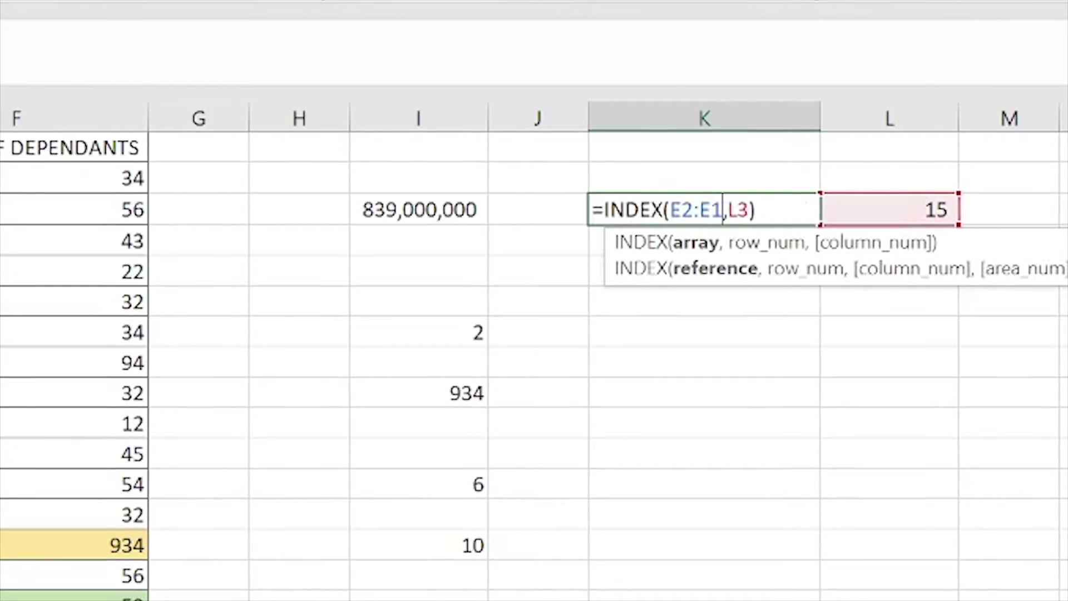
{"action": "key", "text": "BackSpace"}
{"action": "key", "text": "BackSpace"}
{"action": "key", "text": "BackSpace"}
{"action": "key", "text": "BackSpace"}
{"action": "key", "text": "BackSpace"}
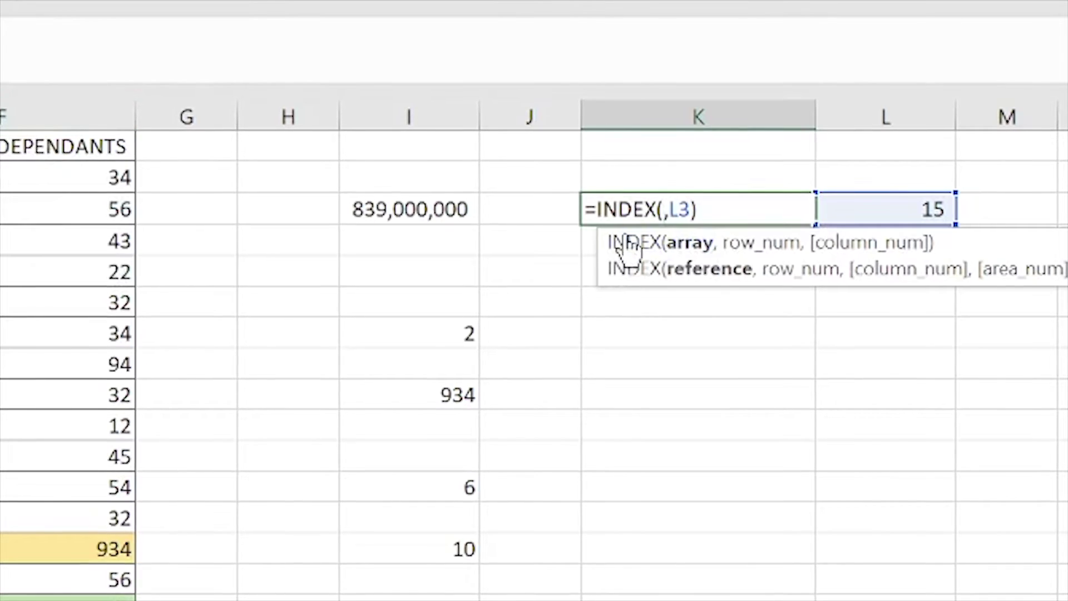
{"action": "left_click_drag", "start_coordinate": [14, 172], "coordinate": [56, 596]}
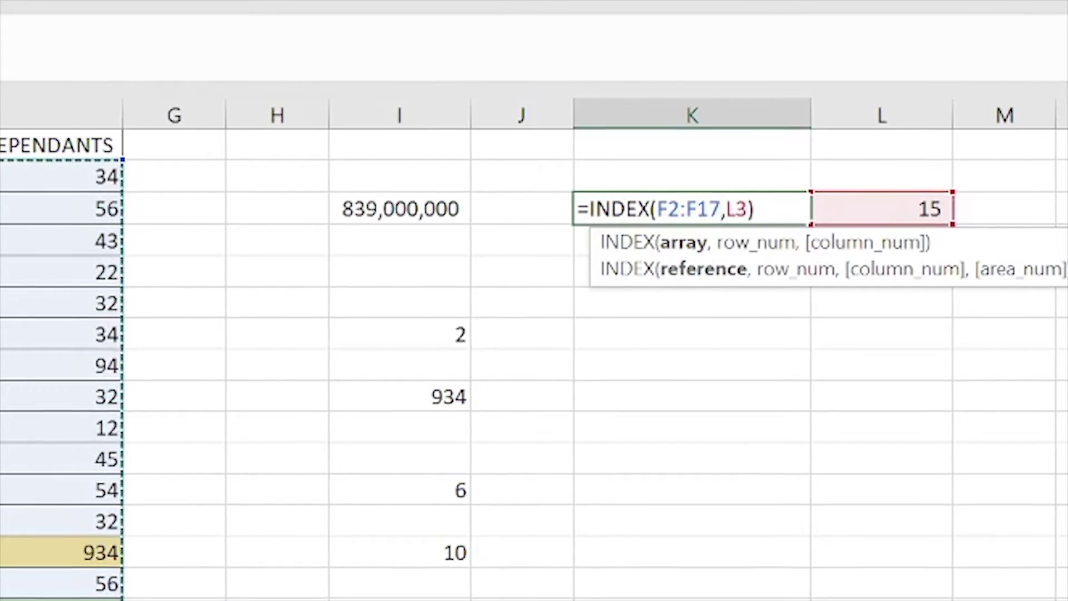
{"action": "left_click", "coordinate": [748, 209]}
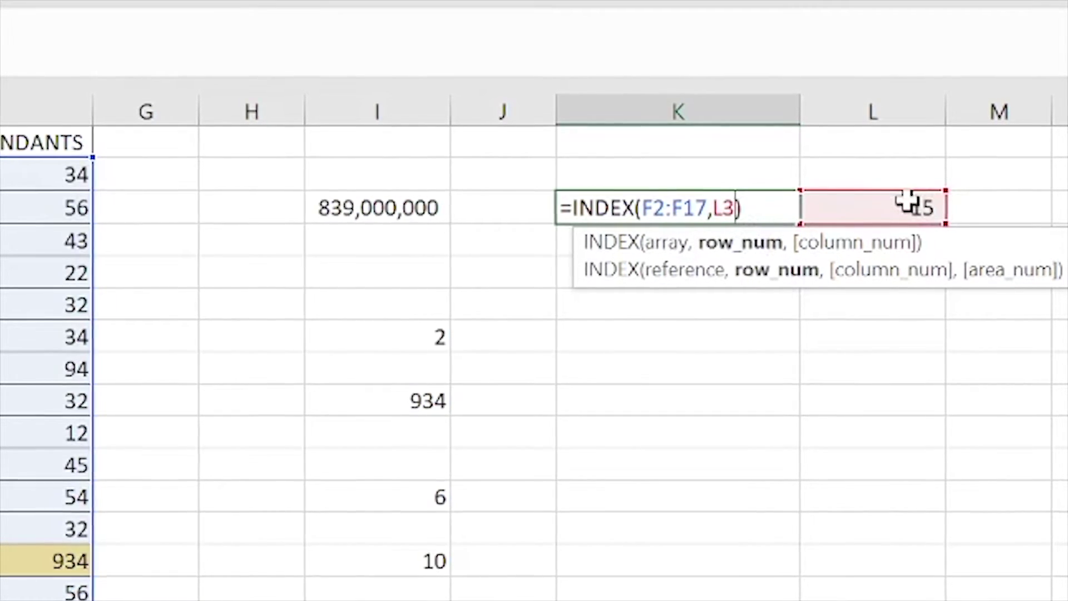
{"action": "key", "text": "Return"}
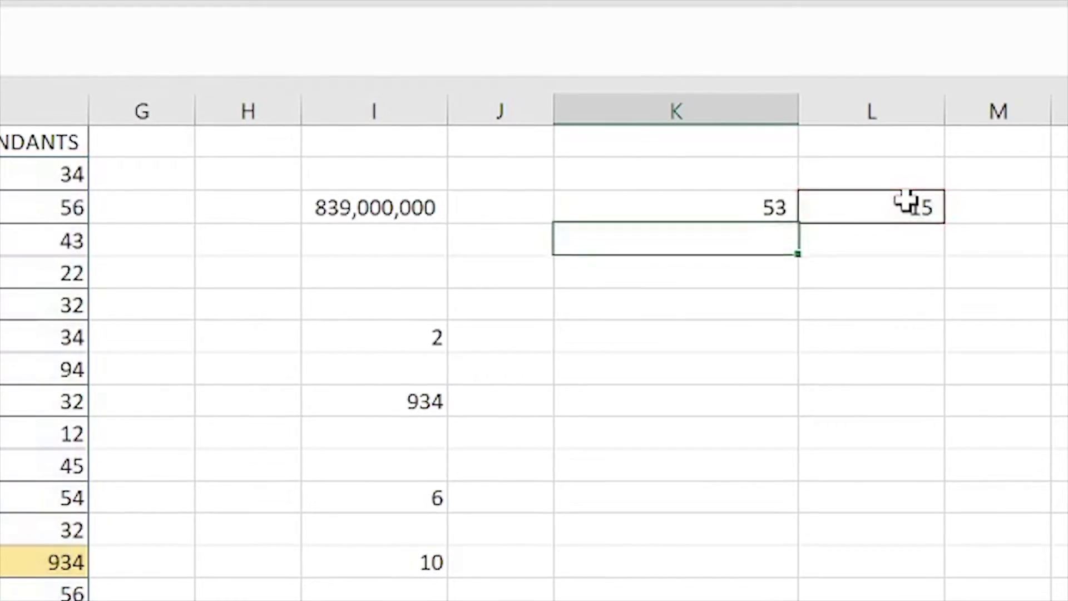
Check K3's result against the fifteenth employee's number of dependants, and review its INDEX references and the row number in L3
{"action": "left_click", "coordinate": [765, 195]}
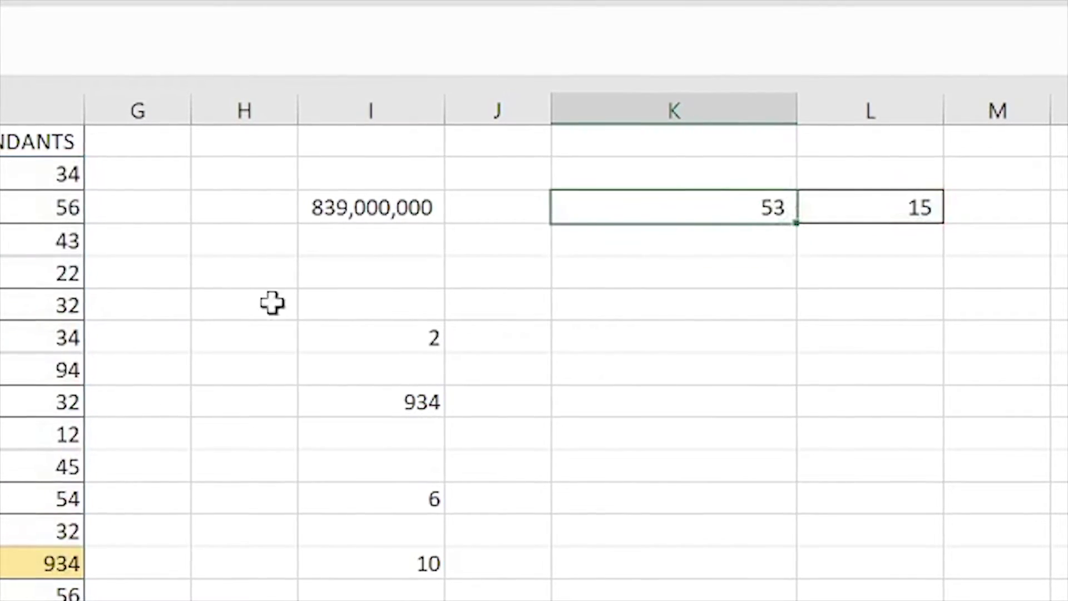
{"action": "left_click", "coordinate": [39, 600]}
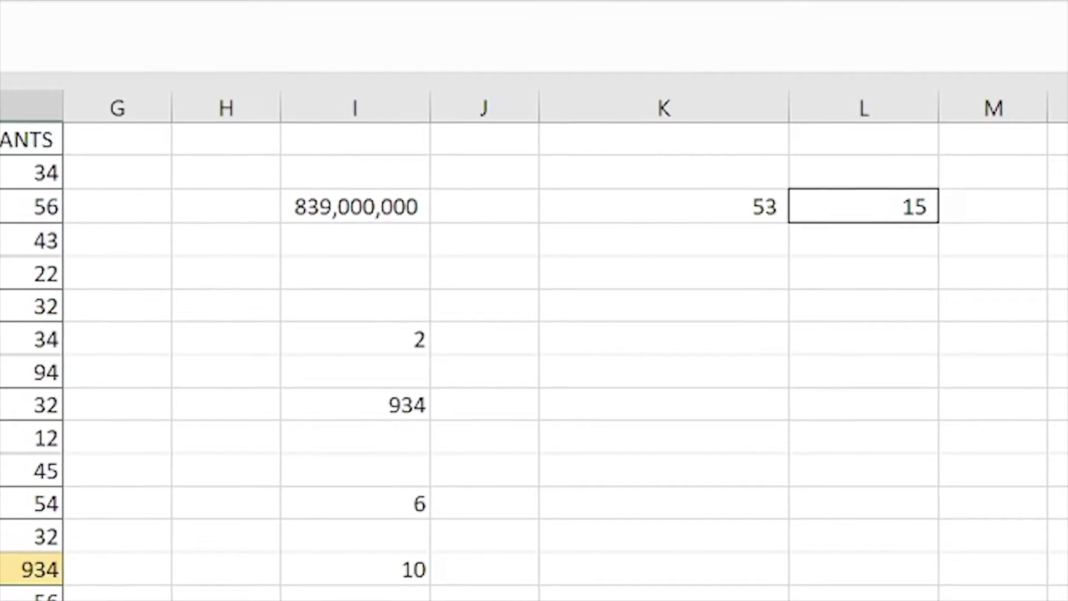
{"action": "left_click", "coordinate": [747, 200]}
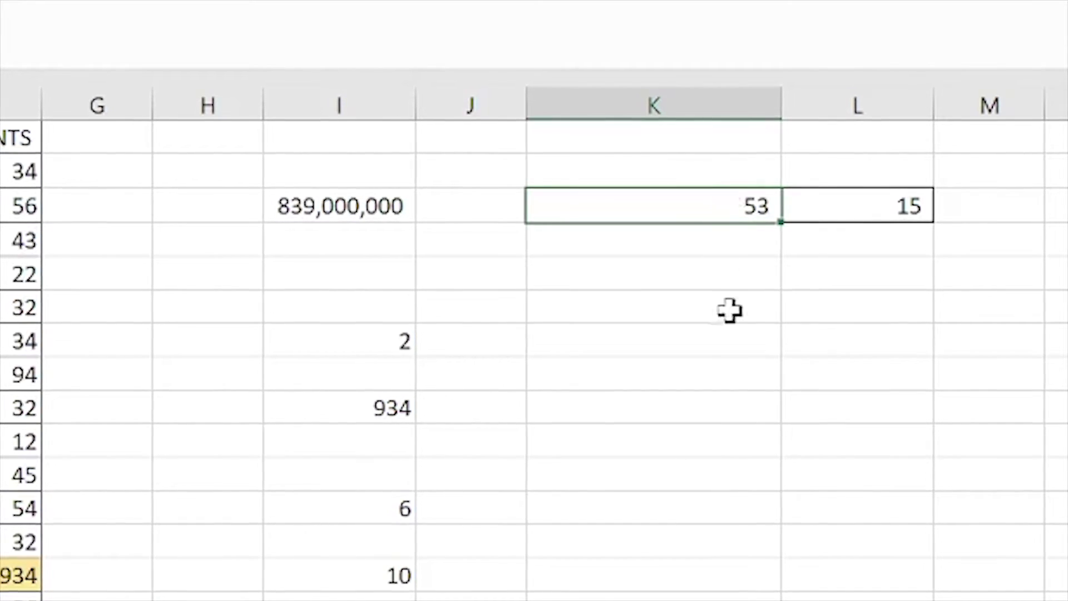
{"action": "double_click", "coordinate": [705, 203]}
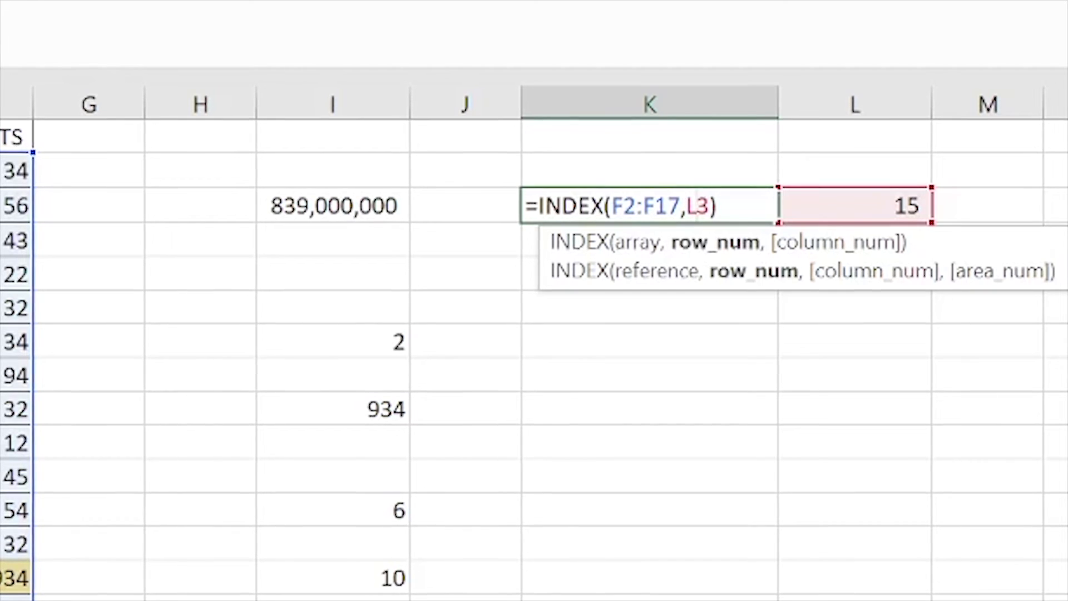
{"action": "key", "text": "ctrl+Return"}
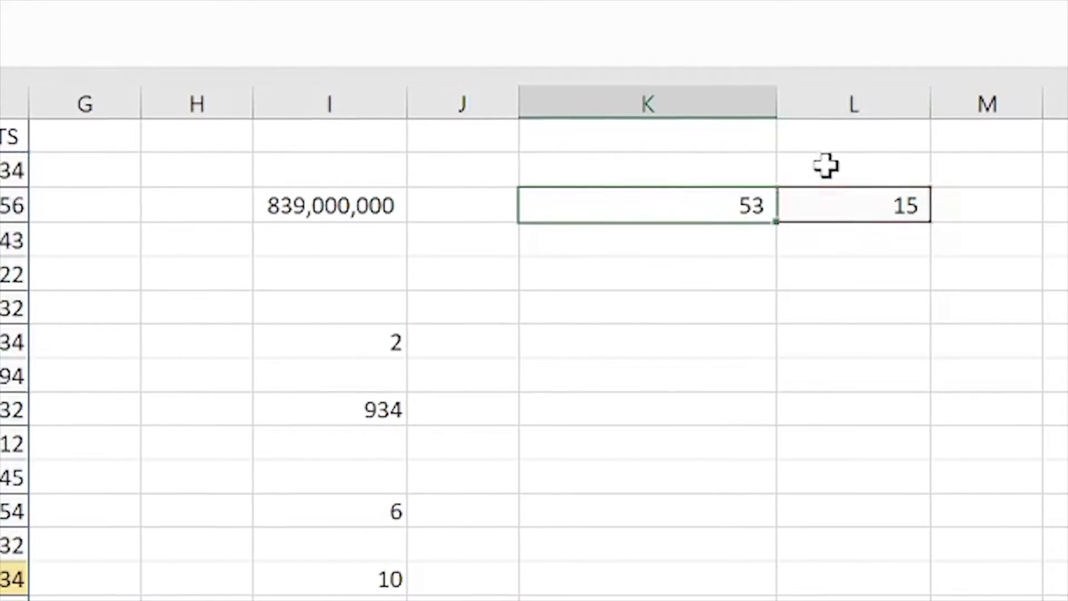
{"action": "left_click", "coordinate": [918, 205]}
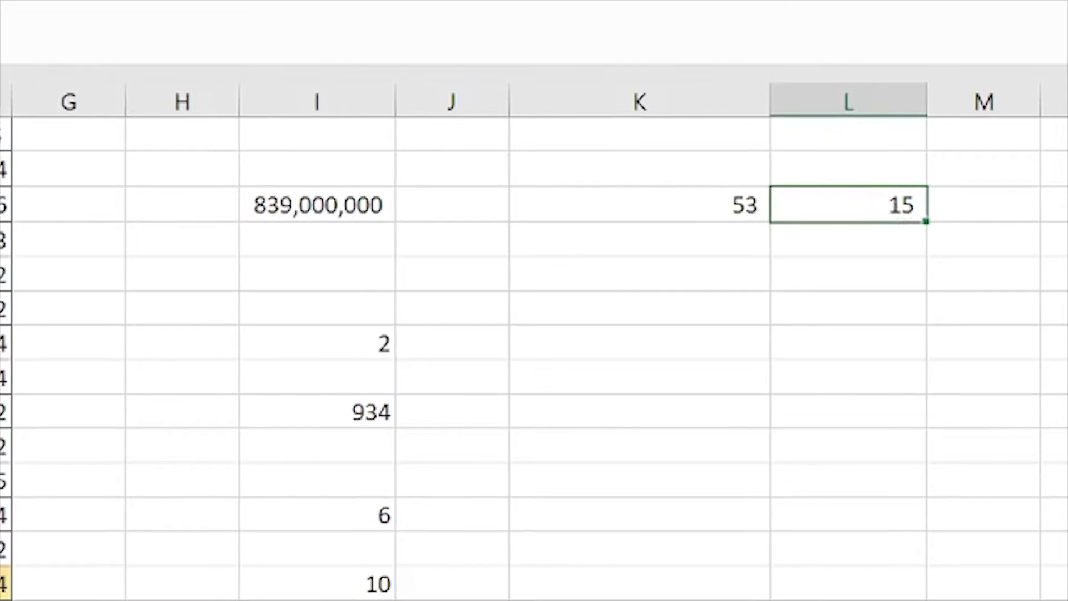
{"action": "left_click", "coordinate": [886, 265]}
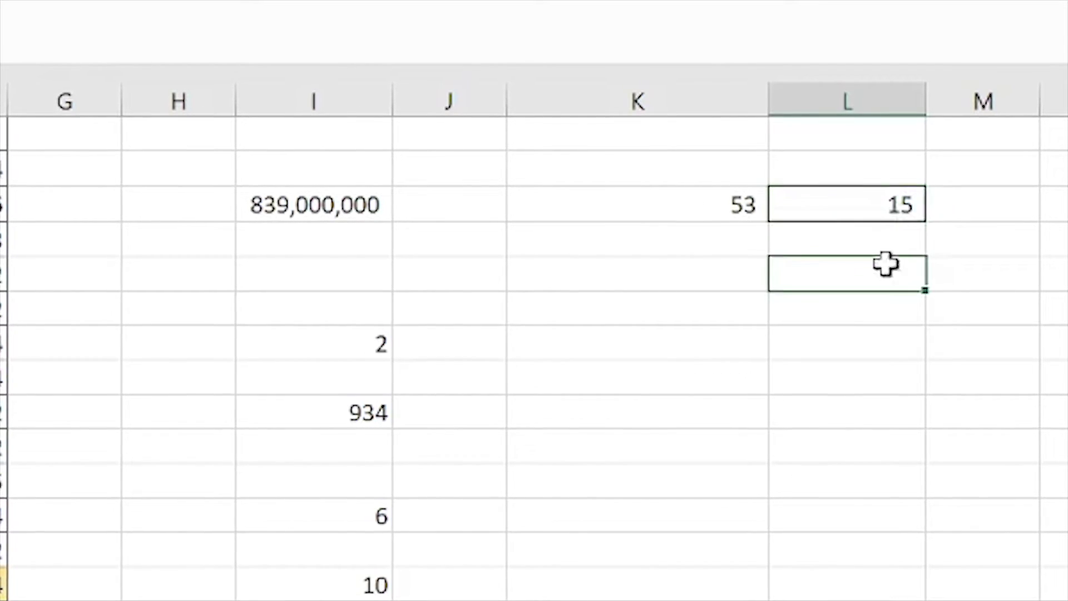
Change the lookup value of the MATCH formula in L3 to the fourth employee's name, keeping C2:C17 and match type 0
{"action": "left_click", "coordinate": [900, 204]}
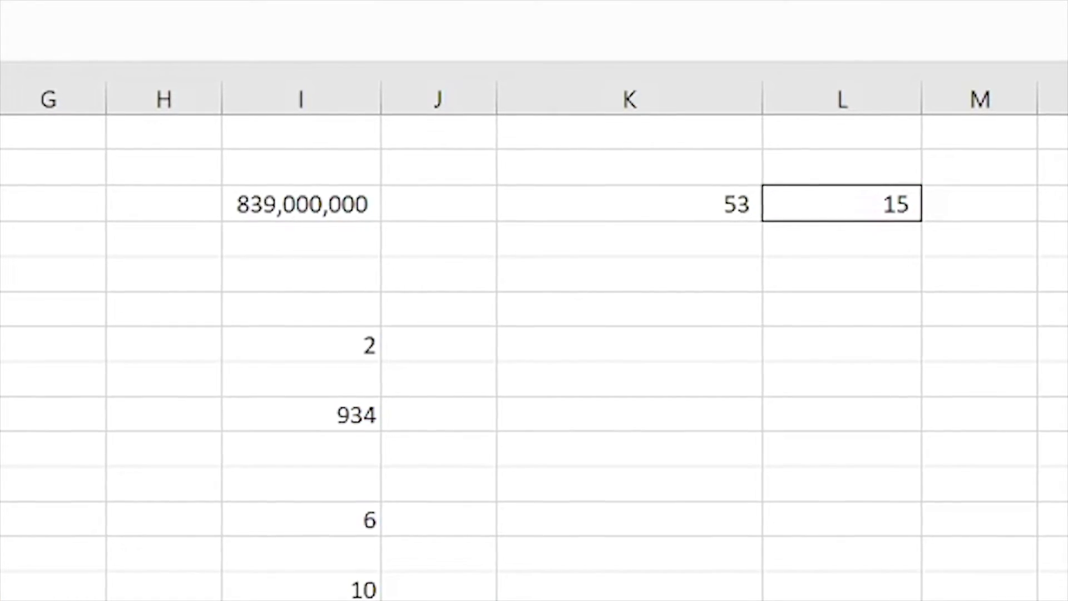
{"action": "left_click", "coordinate": [862, 199]}
{"action": "double_click", "coordinate": [873, 204]}
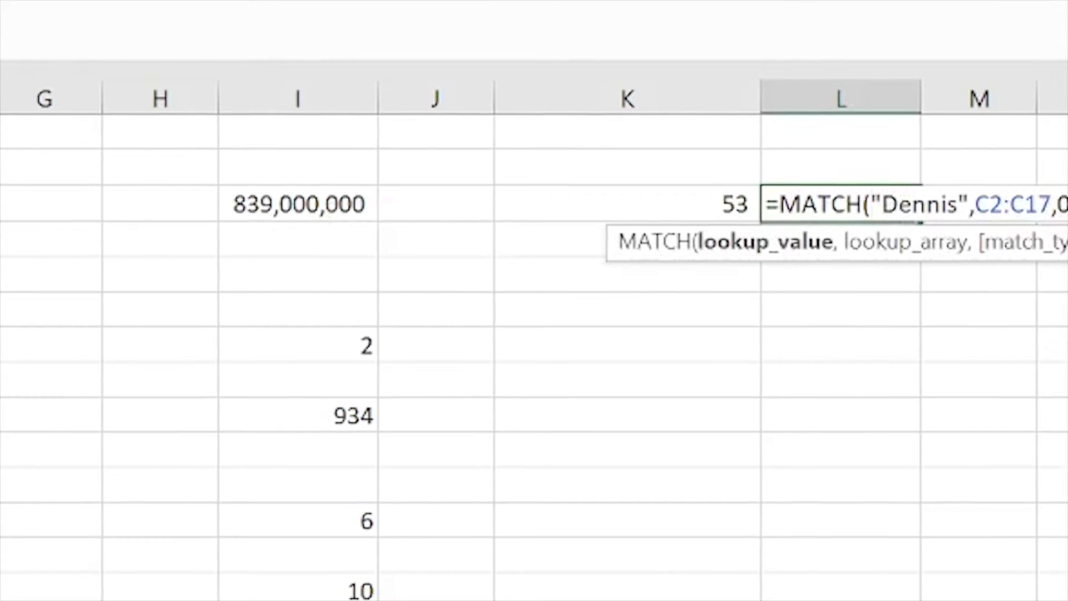
{"action": "left_click", "coordinate": [956, 204]}
{"action": "key", "text": "BackSpace"}
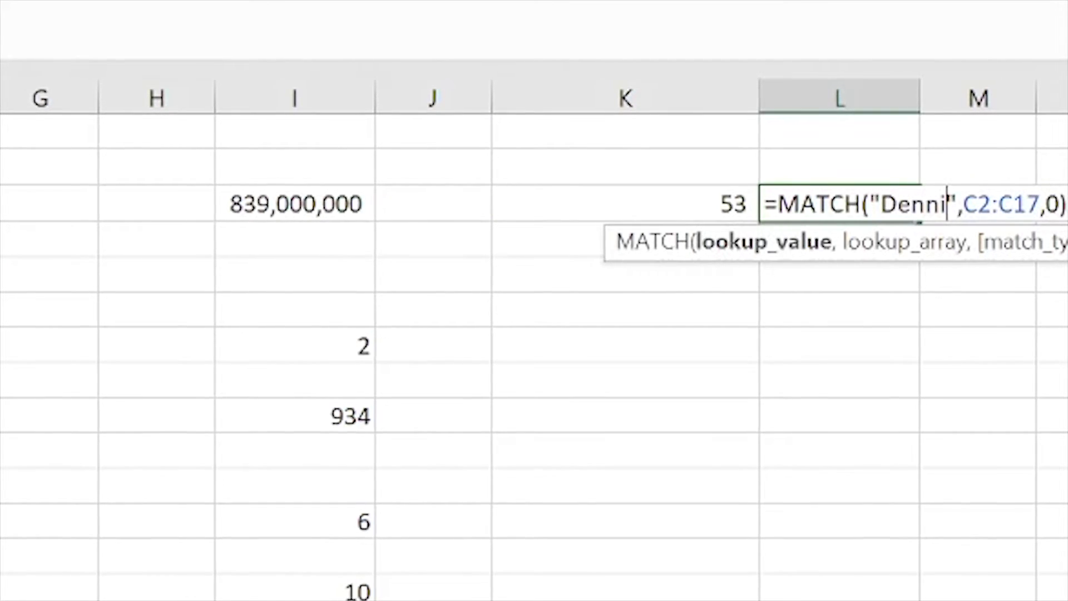
{"action": "key", "text": "BackSpace"}
{"action": "key", "text": "BackSpace"}
{"action": "key", "text": "BackSpace"}
{"action": "key", "text": "BackSpace"}
{"action": "key", "text": "BackSpace"}
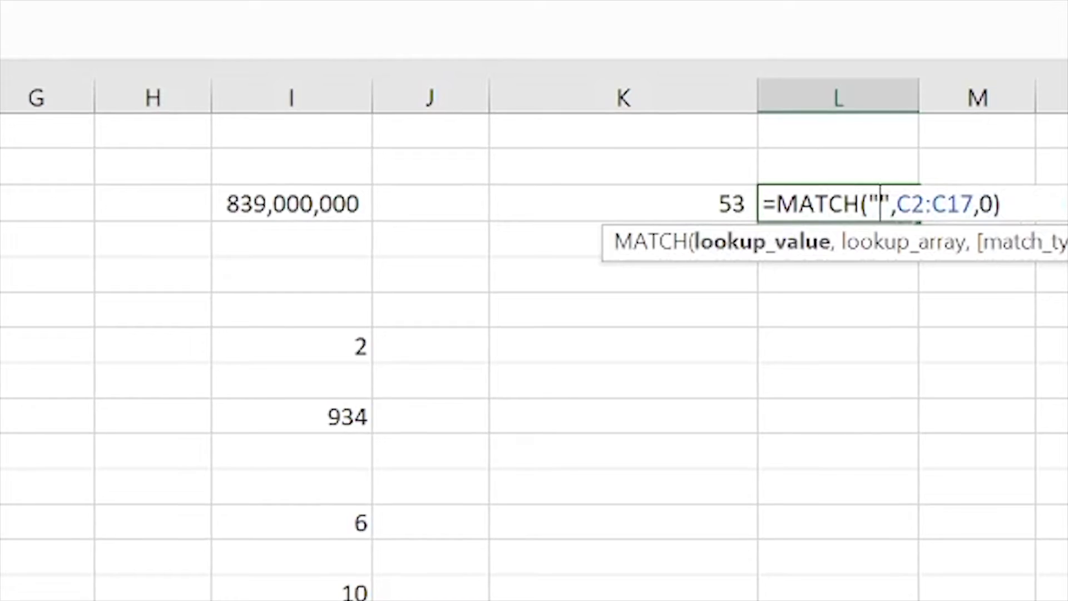
{"action": "type", "text": "Vivian"}
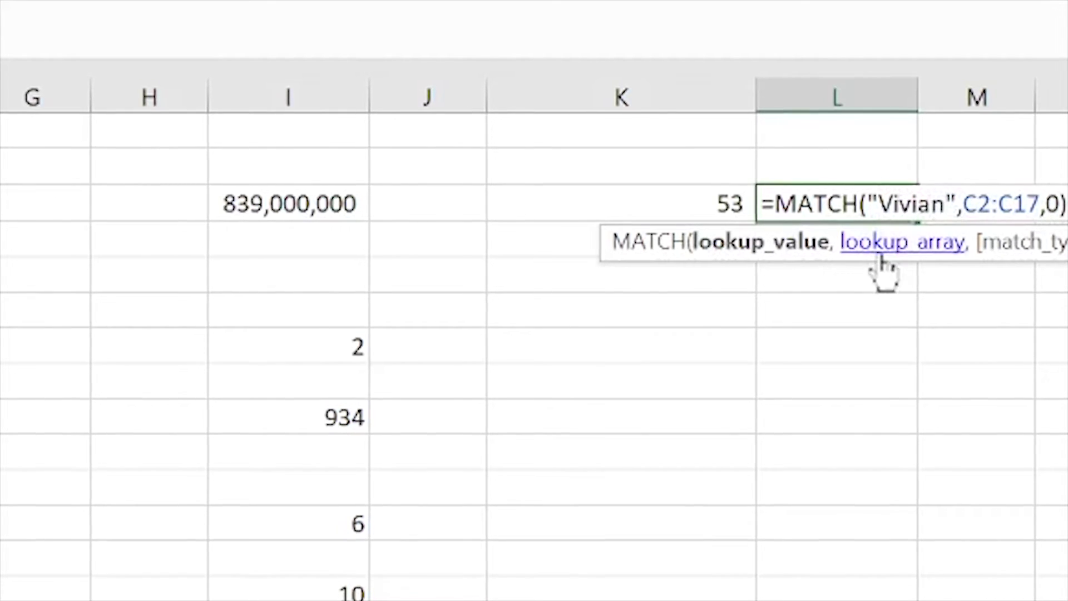
{"action": "key", "text": "Return"}
Clear the MATCH formula from L3 and undo the deletion
{"action": "left_click", "coordinate": [883, 221]}
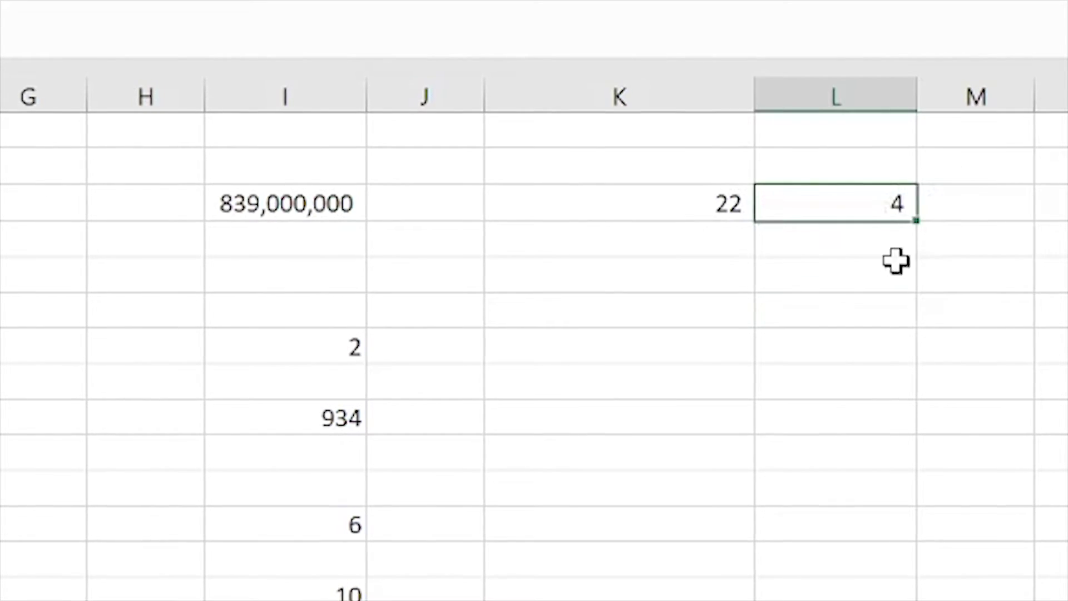
{"action": "key", "text": "Delete"}
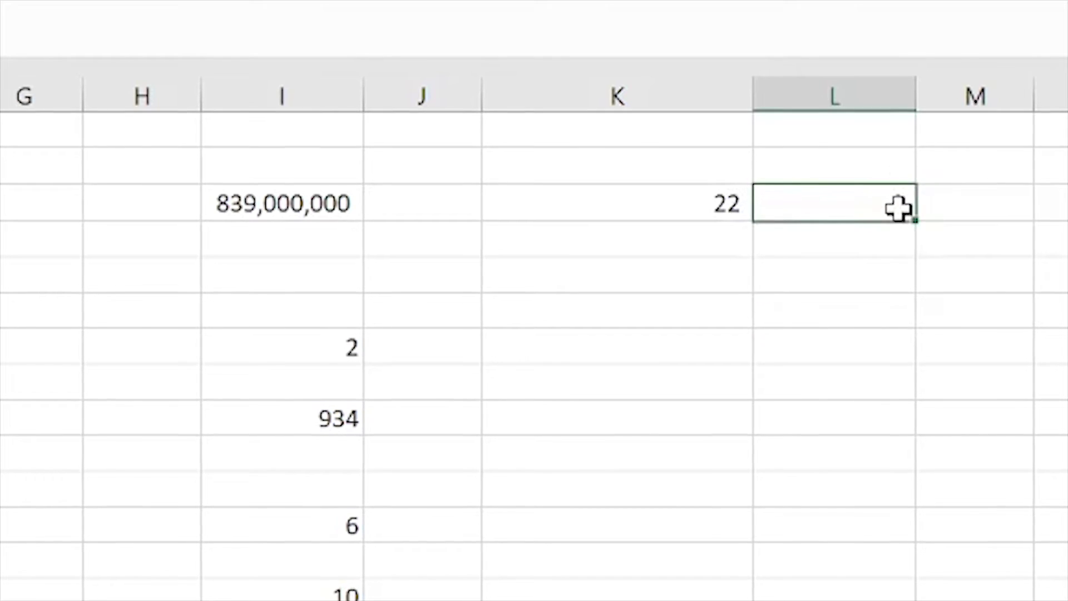
{"action": "key", "text": "ctrl+z"}
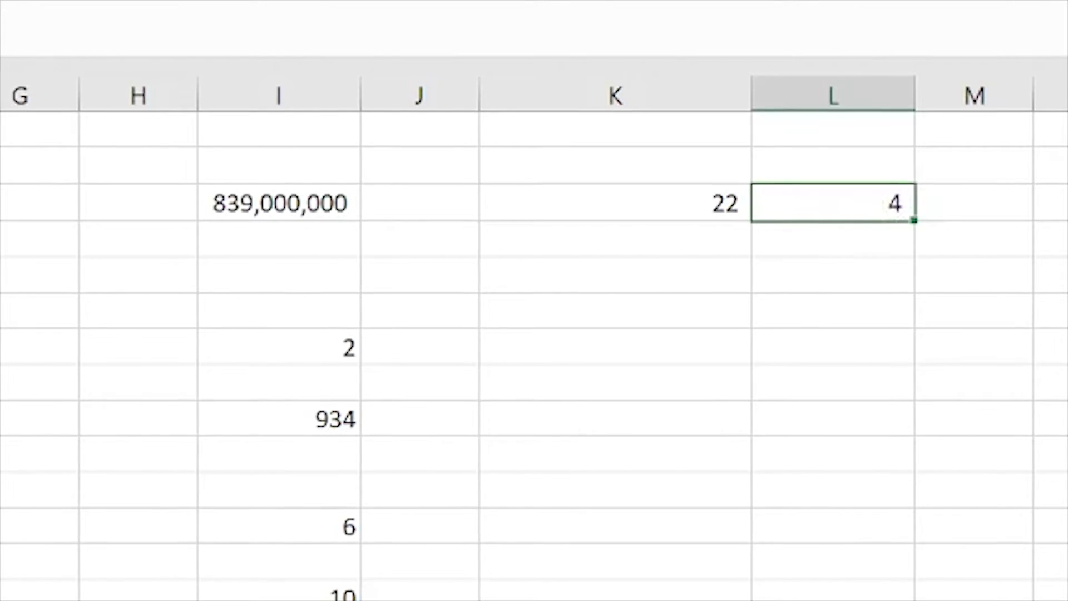
{"action": "left_click", "coordinate": [1059, 278]}
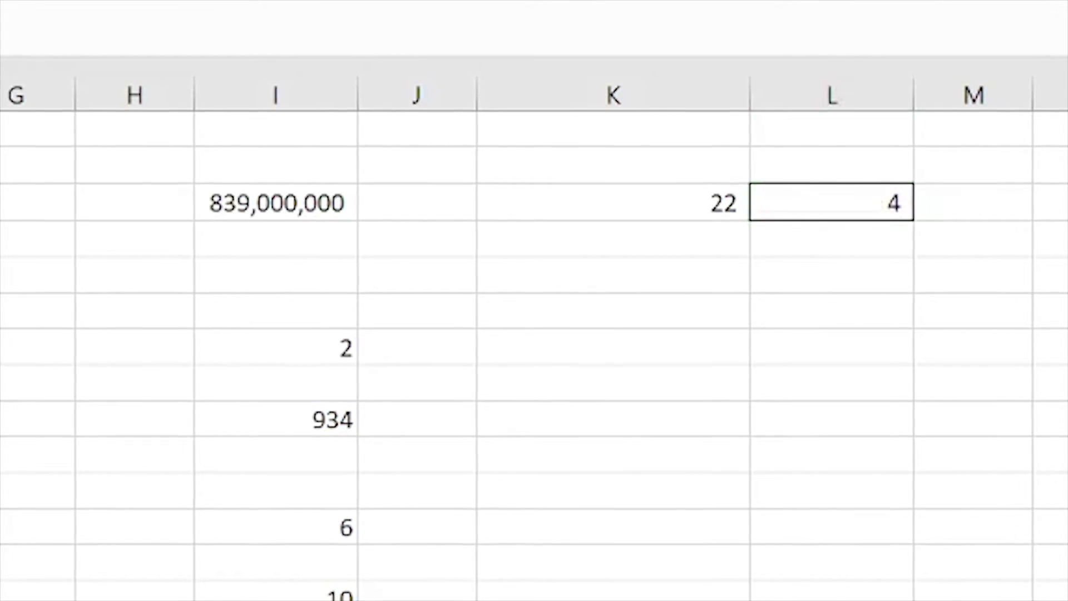
Review K3's number of dependants for the fourth employee together with the MATCH row number in L3
{"action": "left_click", "coordinate": [715, 197]}
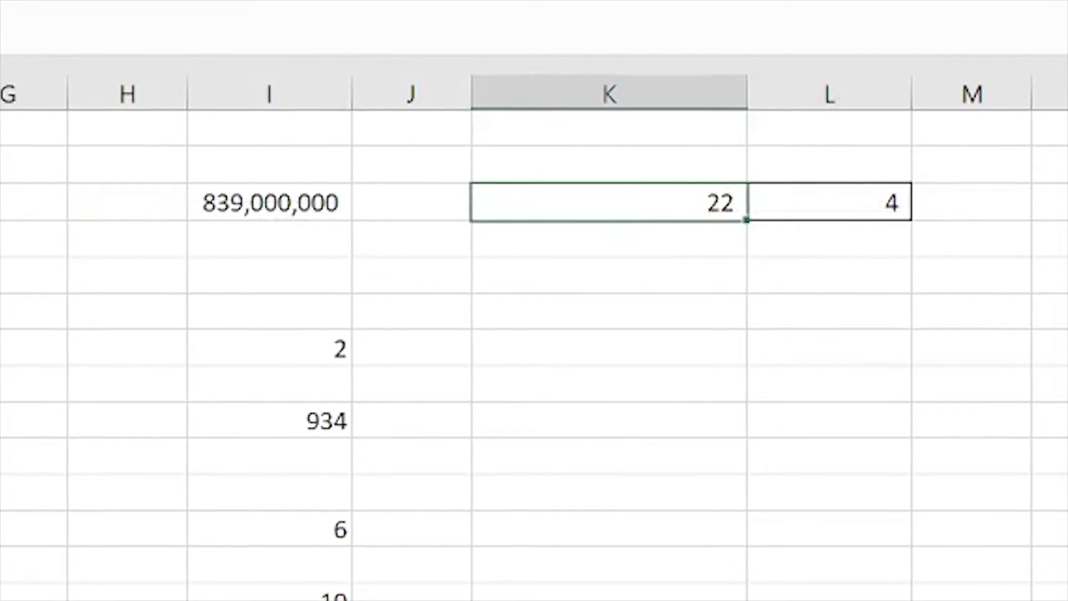
{"action": "left_click", "coordinate": [4, 203]}
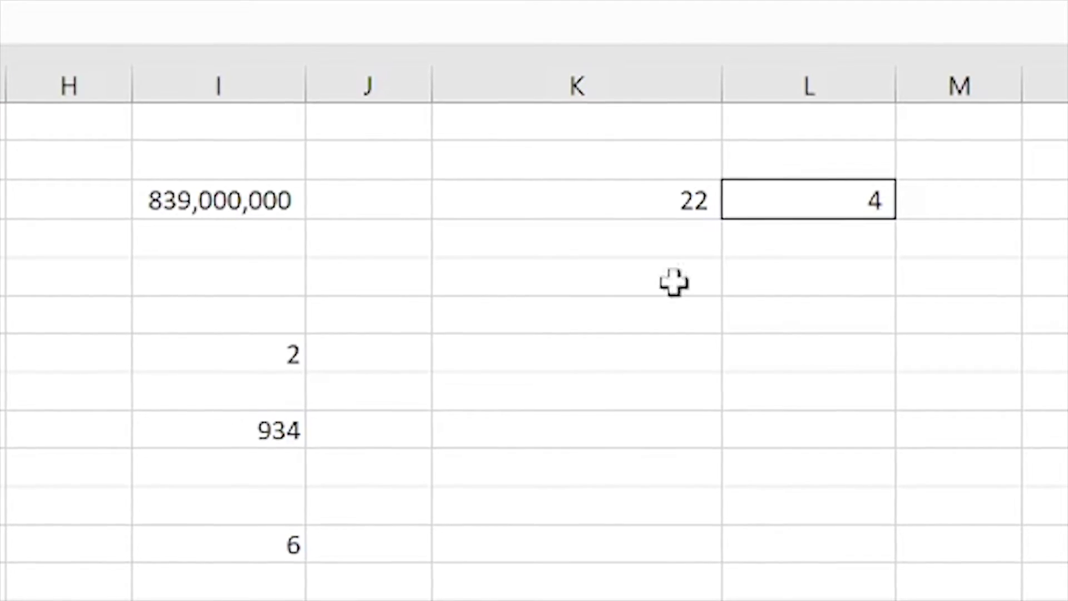
{"action": "left_click", "coordinate": [808, 238]}
{"action": "left_click", "coordinate": [840, 162]}
{"action": "left_click", "coordinate": [856, 203]}
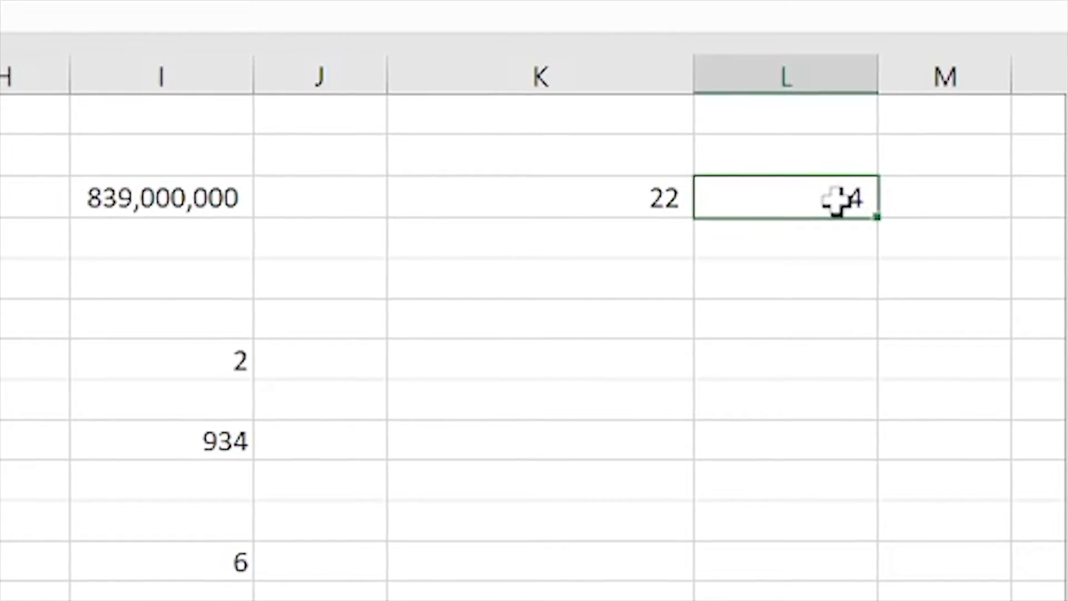
{"action": "left_click", "coordinate": [829, 252]}
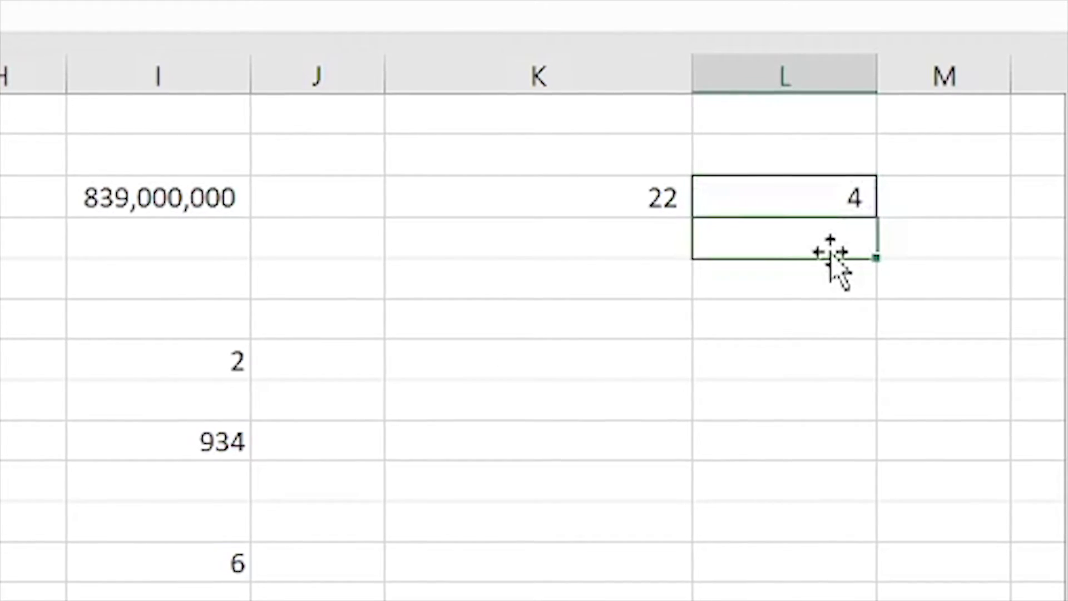
{"action": "left_click", "coordinate": [664, 360]}
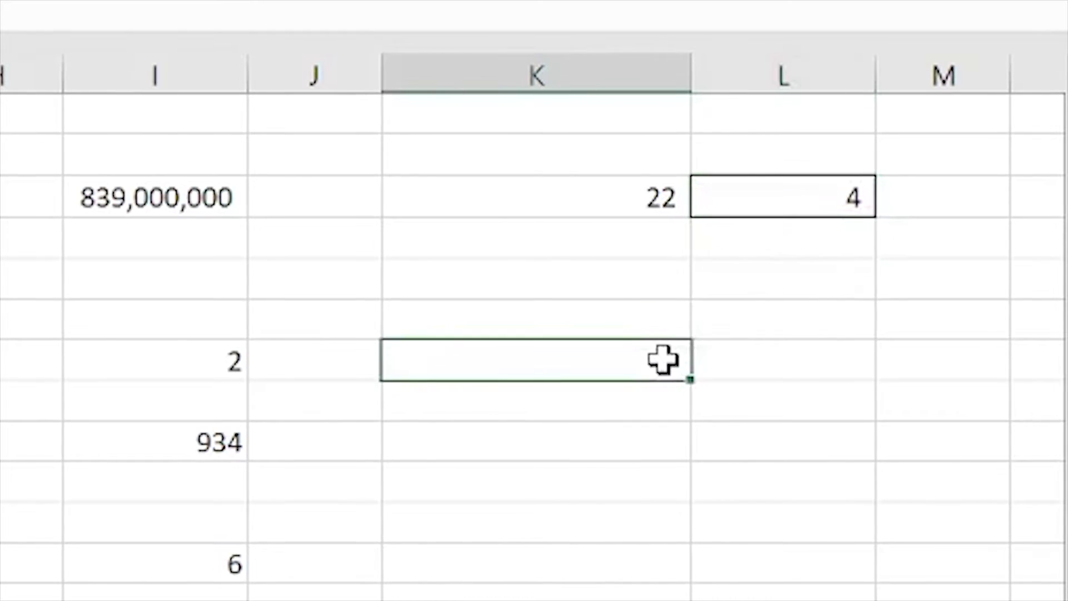
Replace the L3 row number reference in K3's INDEX formula with a nested MATCH function, keeping the array F2:F17
{"action": "left_click", "coordinate": [642, 189]}
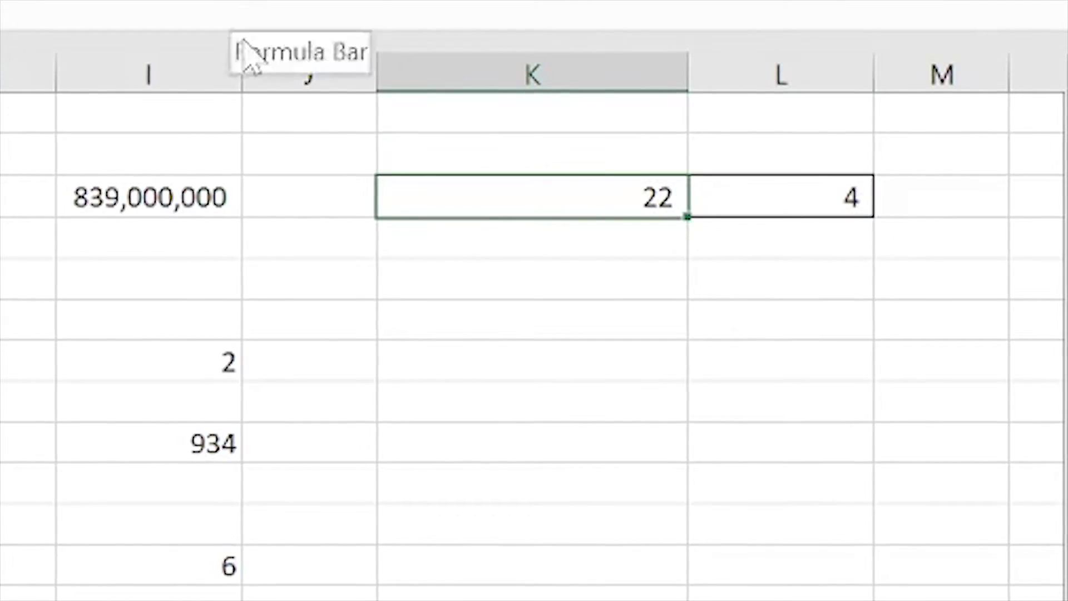
{"action": "double_click", "coordinate": [558, 194]}
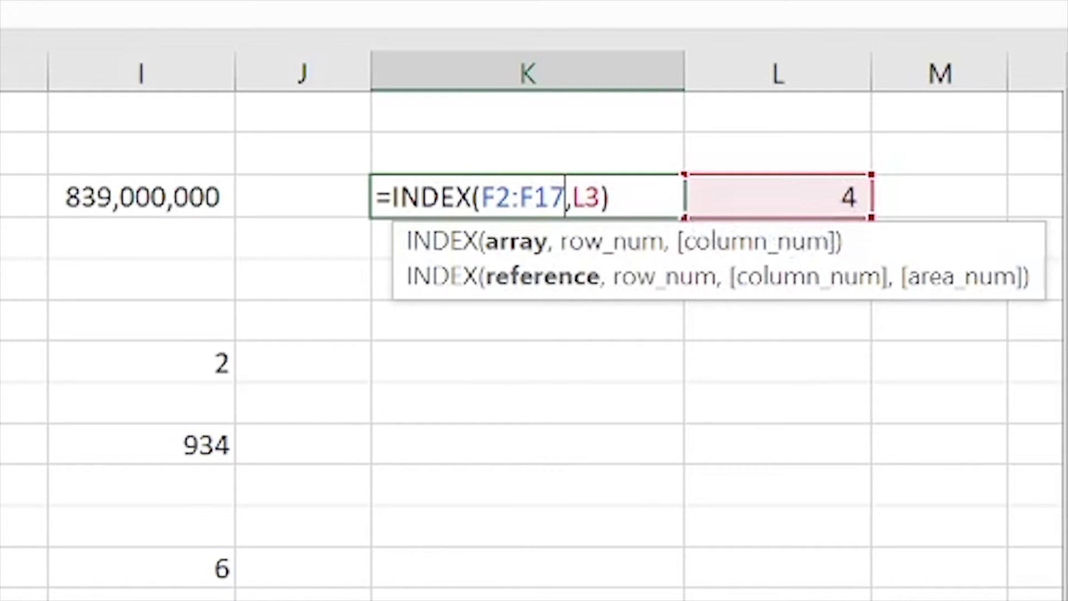
{"action": "left_click_drag", "start_coordinate": [572, 197], "coordinate": [600, 198]}
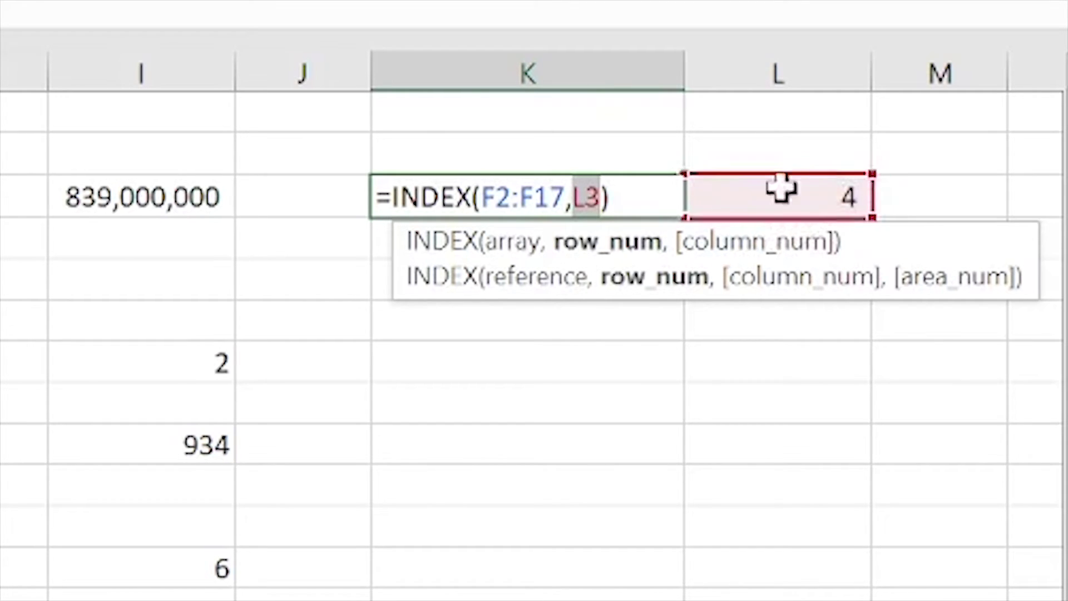
{"action": "key", "text": "Right"}
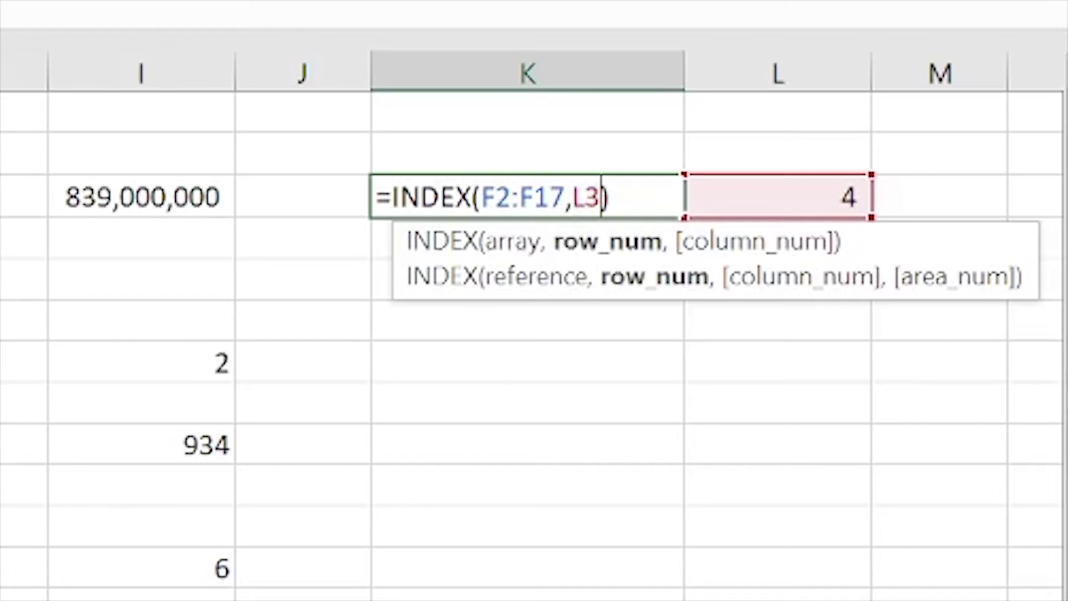
{"action": "key", "text": "BackSpace"}
{"action": "key", "text": "BackSpace"}
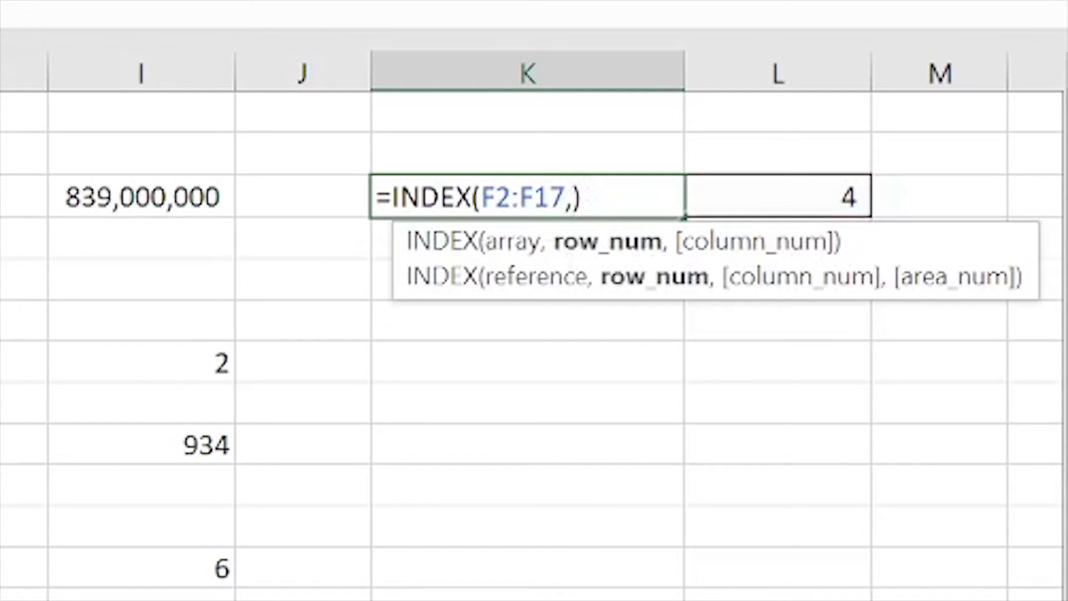
{"action": "type", "text": "match"}
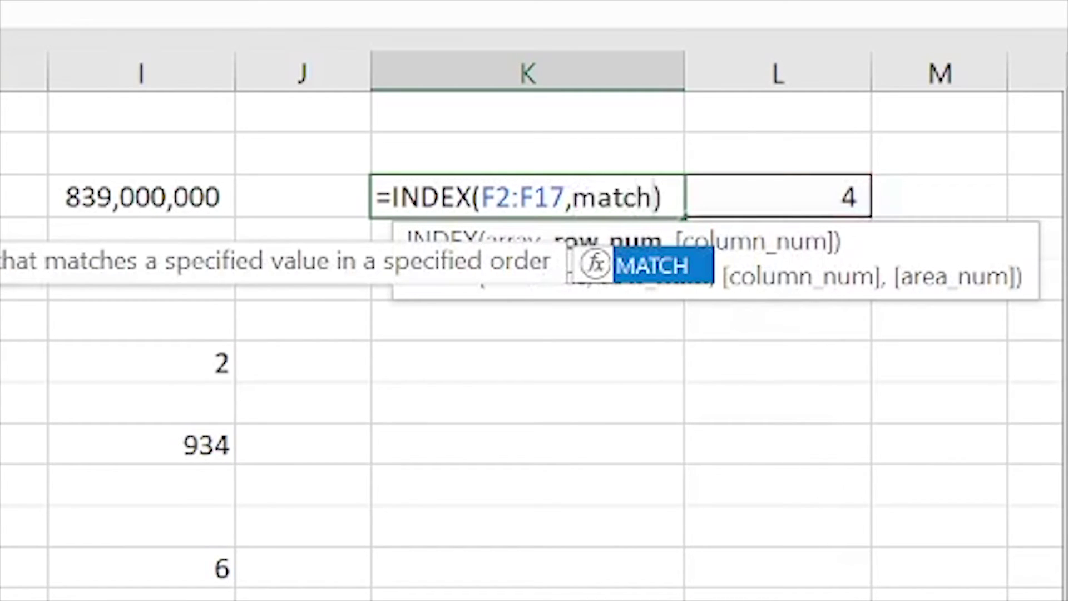
{"action": "type", "text": "("}
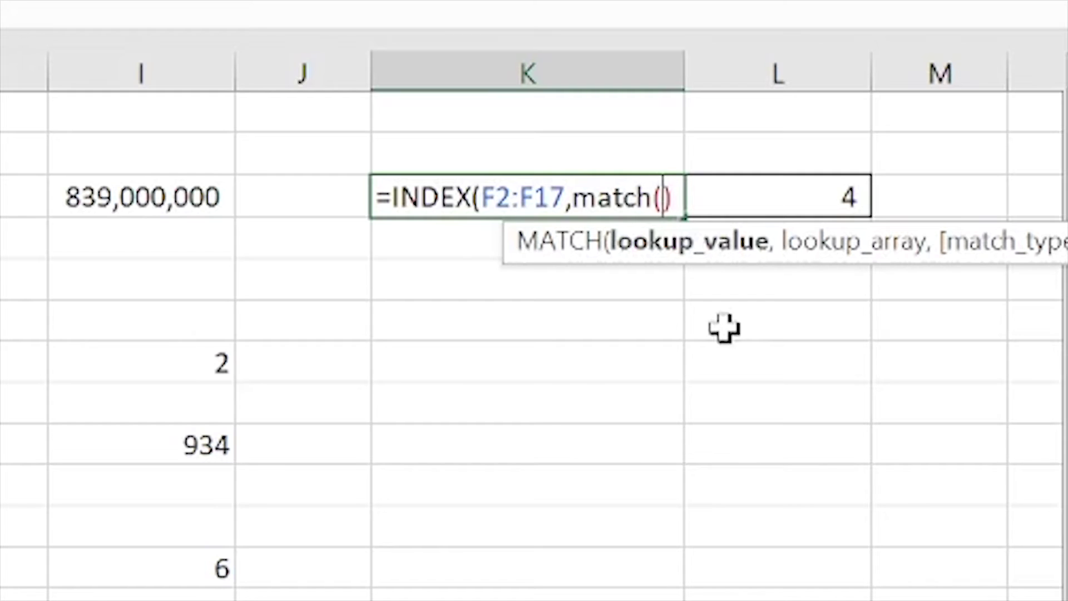
Complete K3's nested MATCH with the fourth employee's name as lookup value, C2:C17 as lookup array and exact match 0
{"action": "type", "text": "\"vi"}
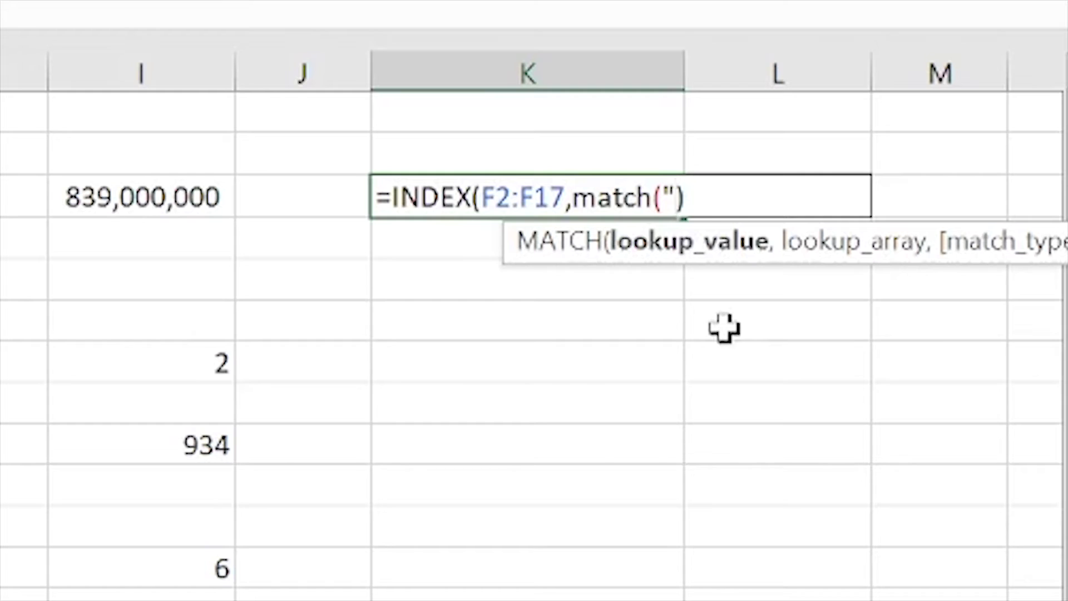
{"action": "type", "text": "vian"}
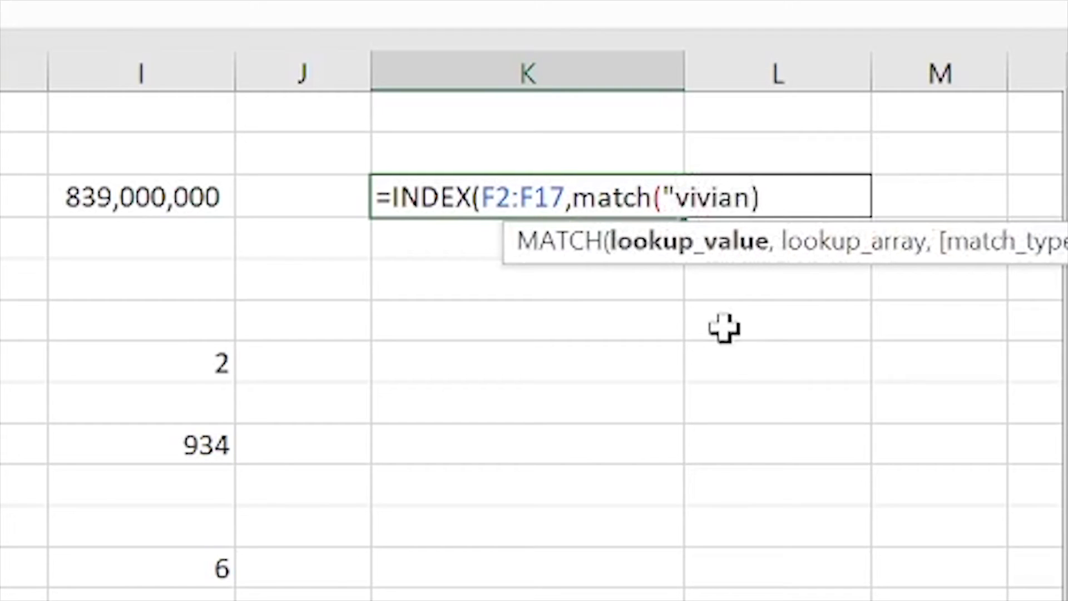
{"action": "type", "text": "\","}
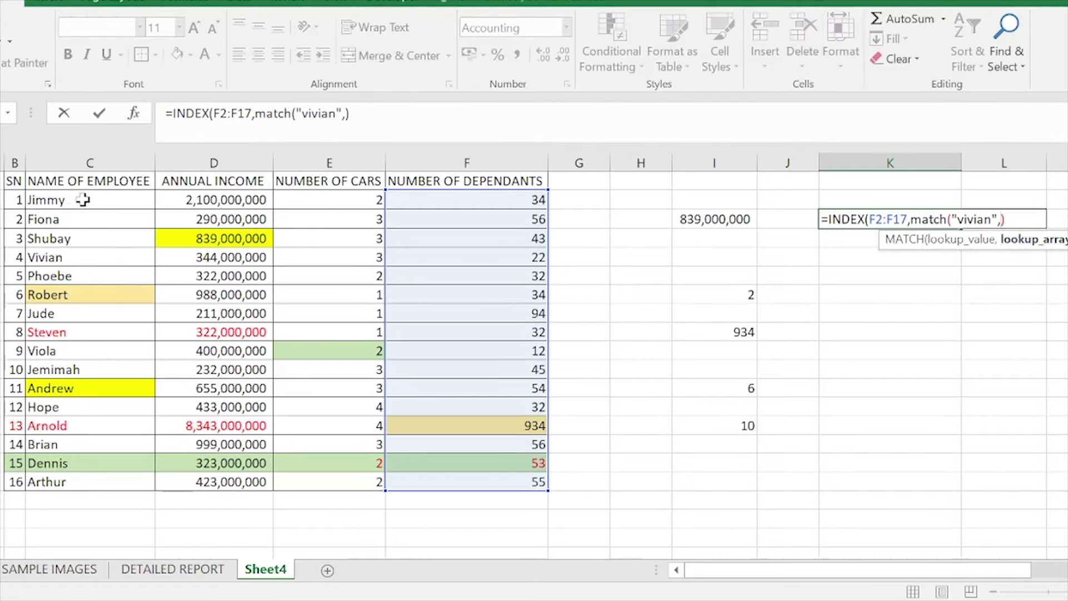
{"action": "left_click_drag", "start_coordinate": [84, 199], "coordinate": [74, 481]}
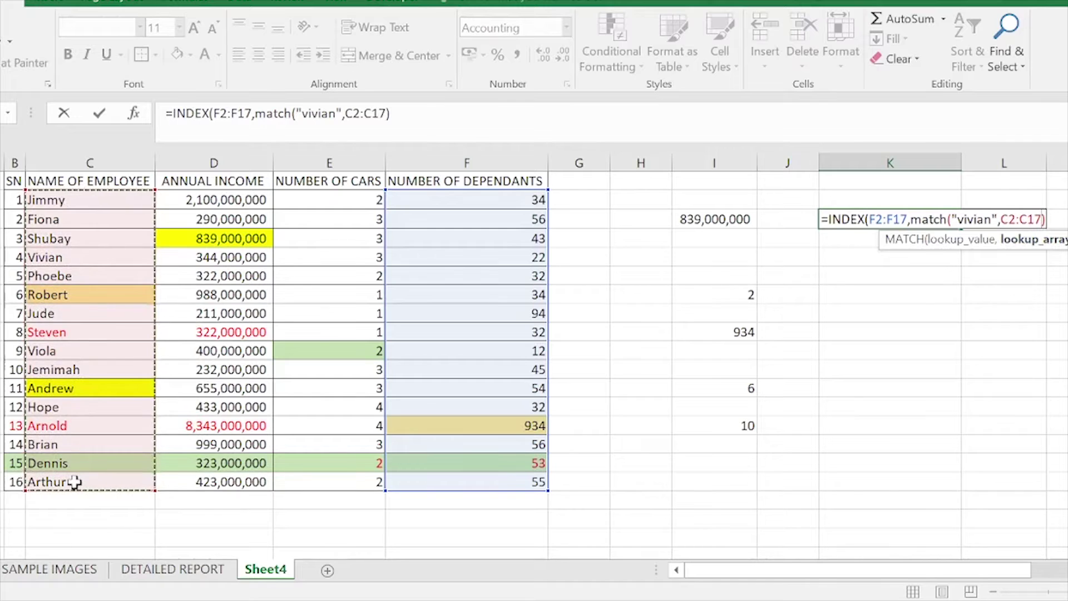
{"action": "type", "text": ","}
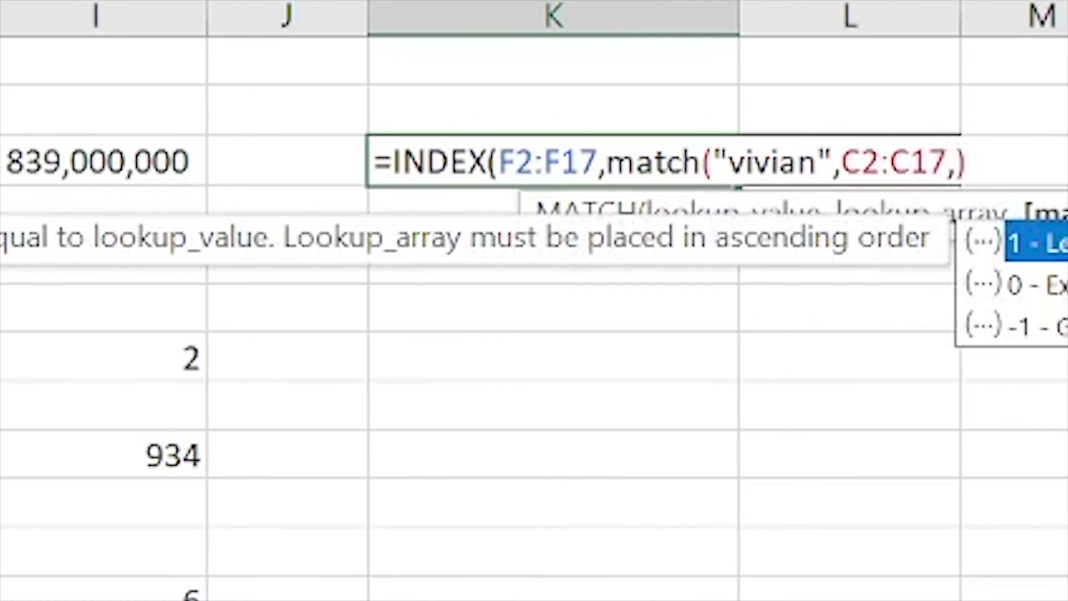
{"action": "type", "text": "0)"}
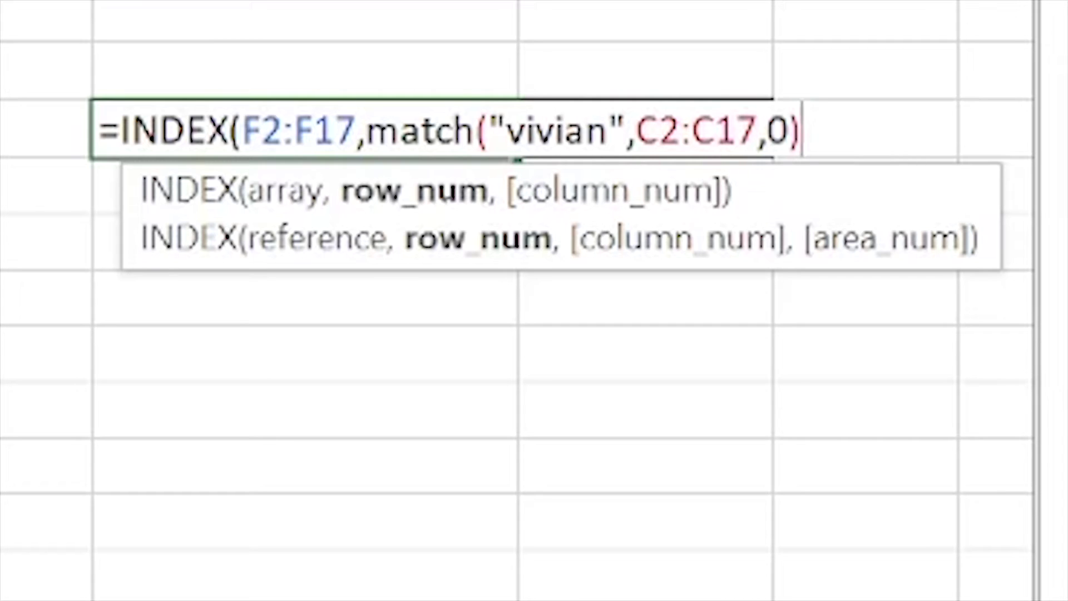
{"action": "type", "text": ")"}
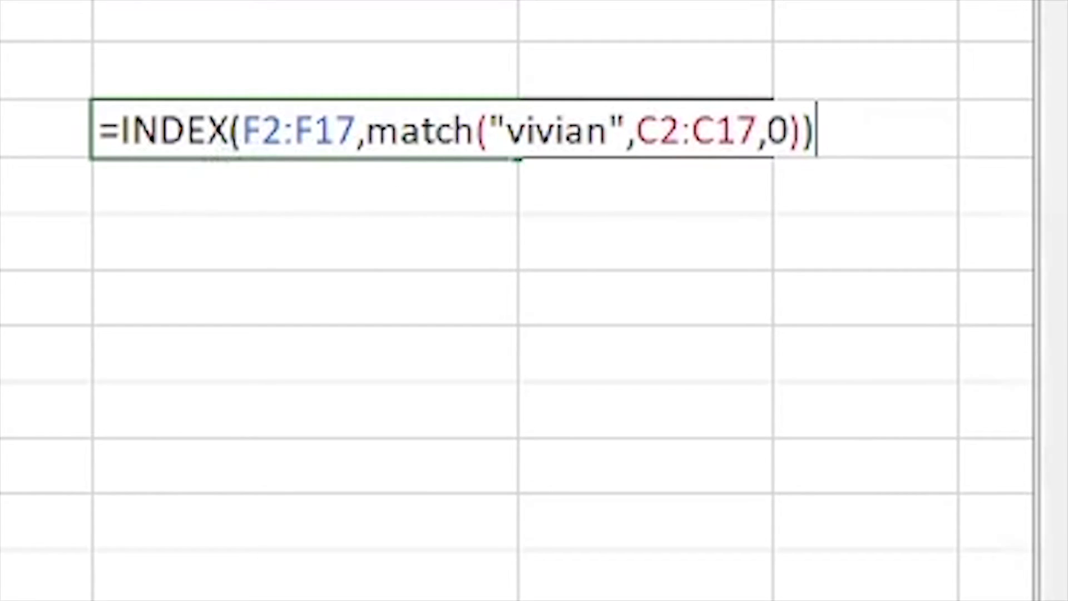
{"action": "key", "text": "Return"}
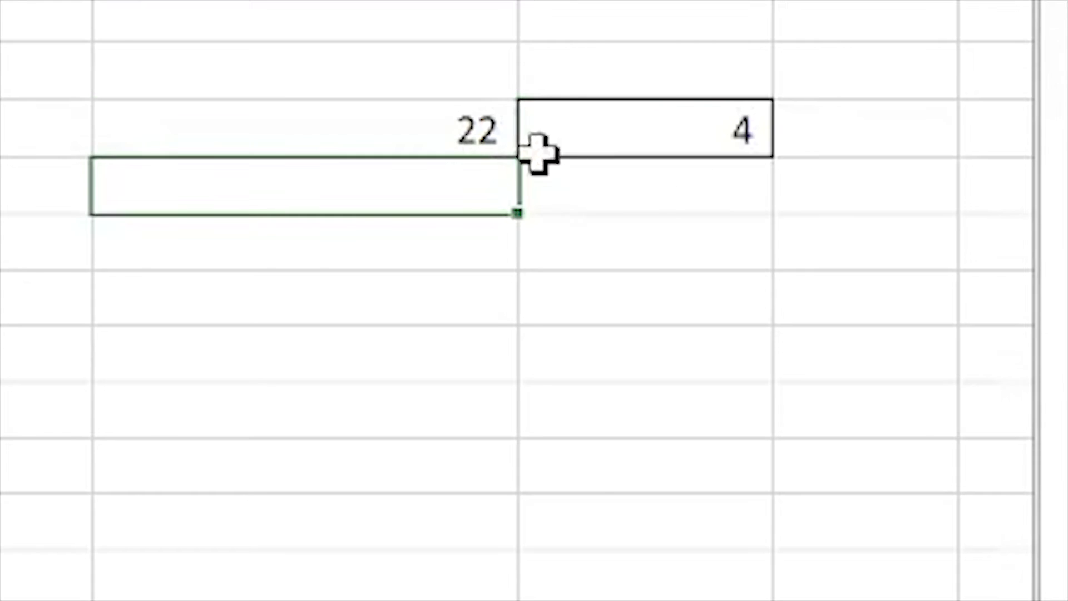
Check K3's result against the fourth employee's number of dependants in F5, and format F5 in bold red
{"action": "left_click", "coordinate": [464, 125]}
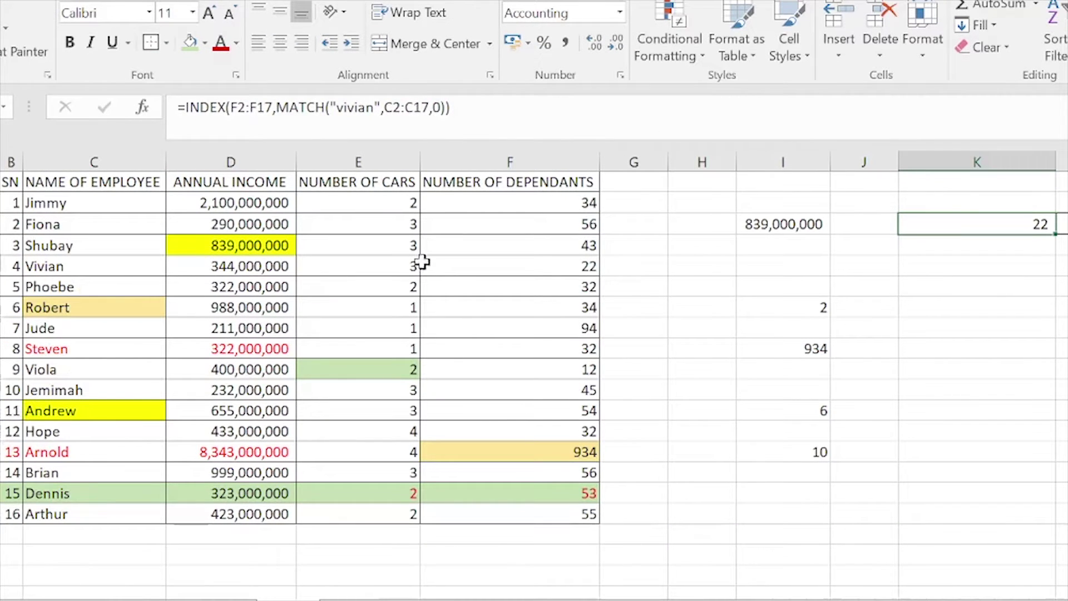
{"action": "left_click", "coordinate": [557, 260]}
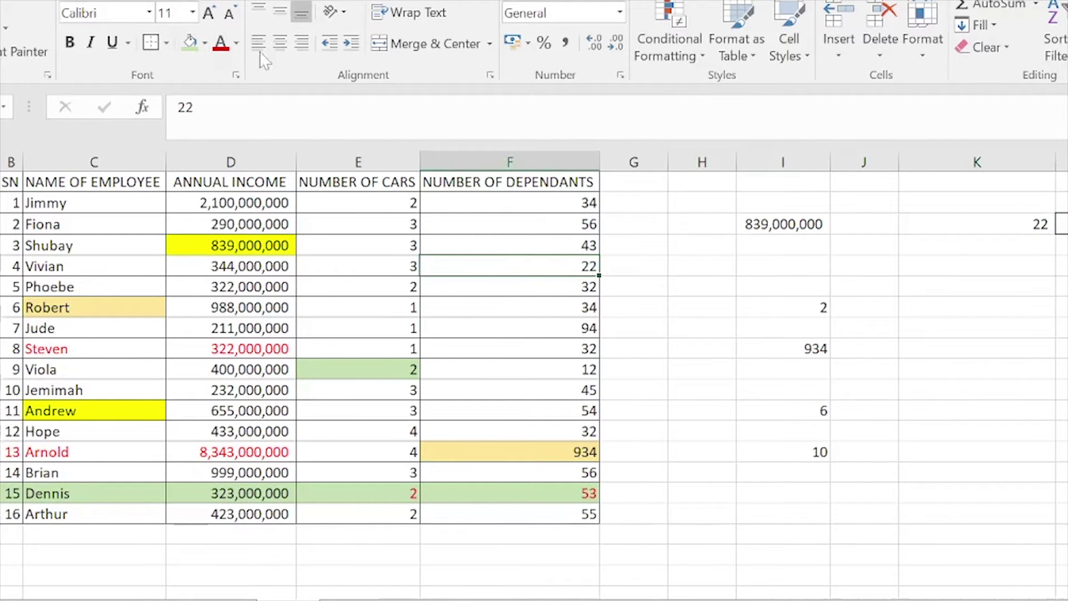
{"action": "left_click", "coordinate": [221, 43]}
{"action": "left_click", "coordinate": [70, 42]}
Format the seventh employee's annual income in D8 in bold red
{"action": "left_click", "coordinate": [1013, 216]}
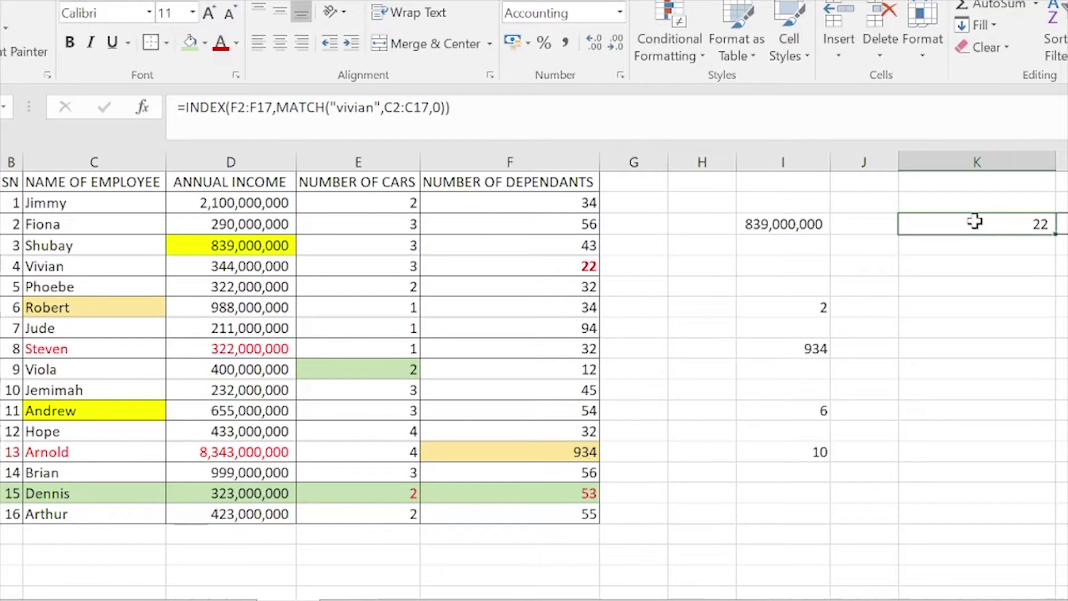
{"action": "left_click", "coordinate": [990, 309]}
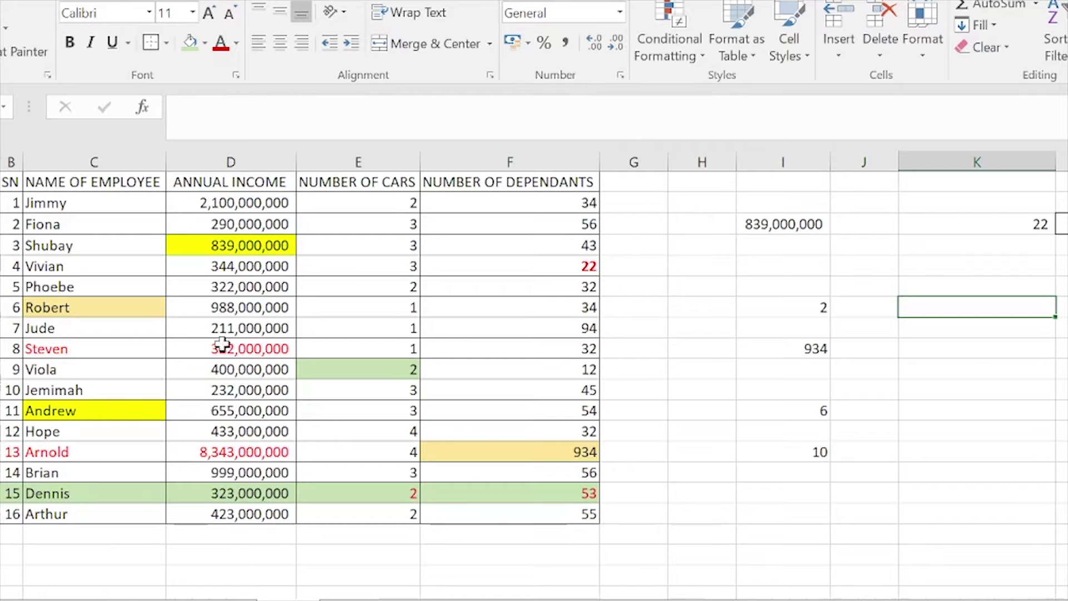
{"action": "left_click", "coordinate": [252, 329]}
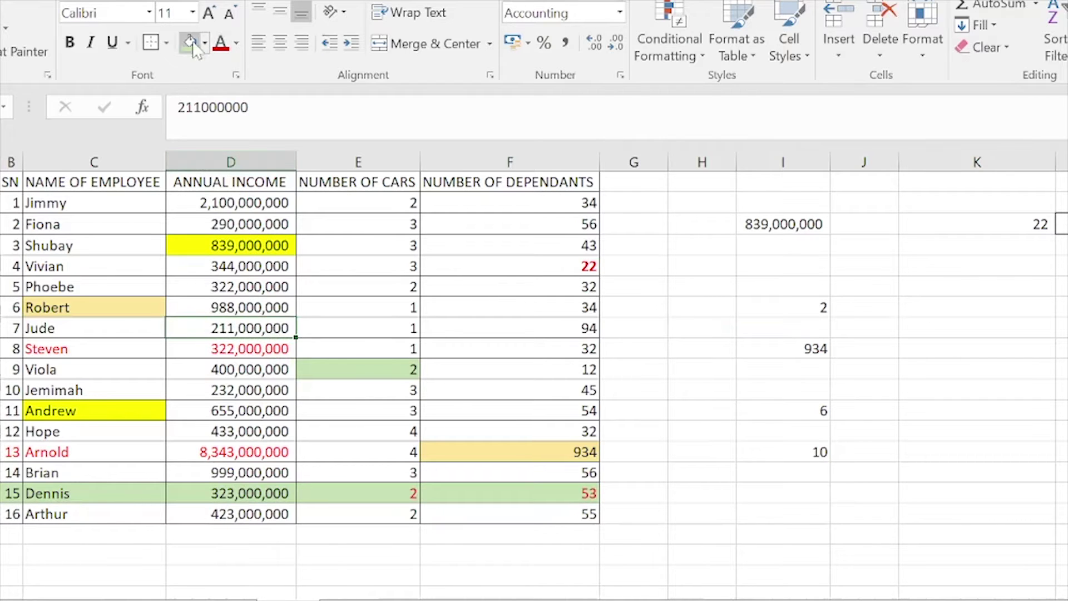
{"action": "left_click", "coordinate": [221, 43]}
{"action": "left_click", "coordinate": [69, 42]}
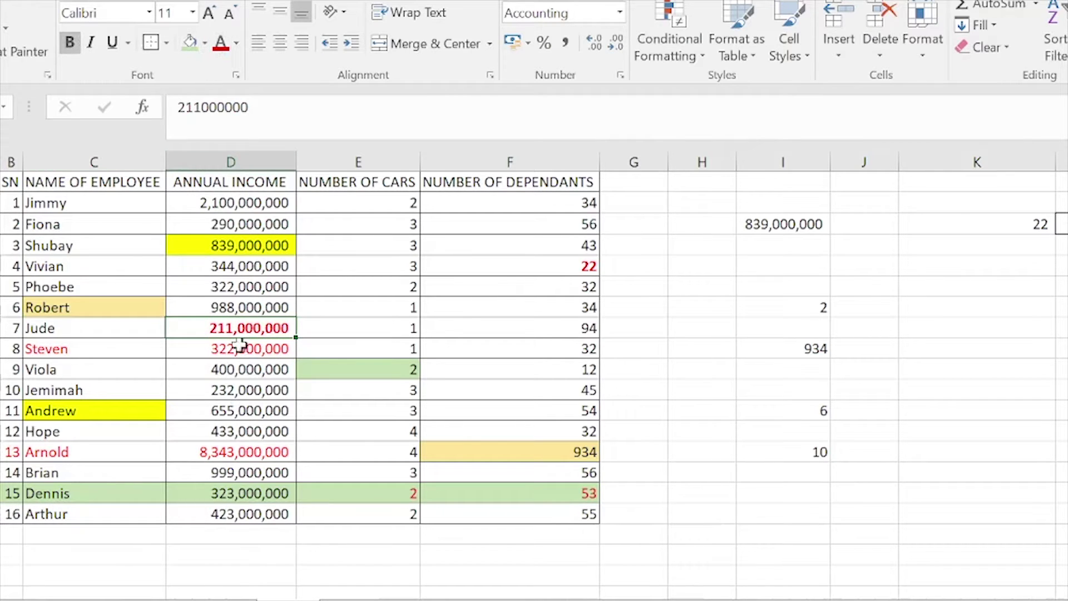
Fill the seventh employee's annual income cell D8 with light green and check it against the name in C8
{"action": "left_click", "coordinate": [189, 43]}
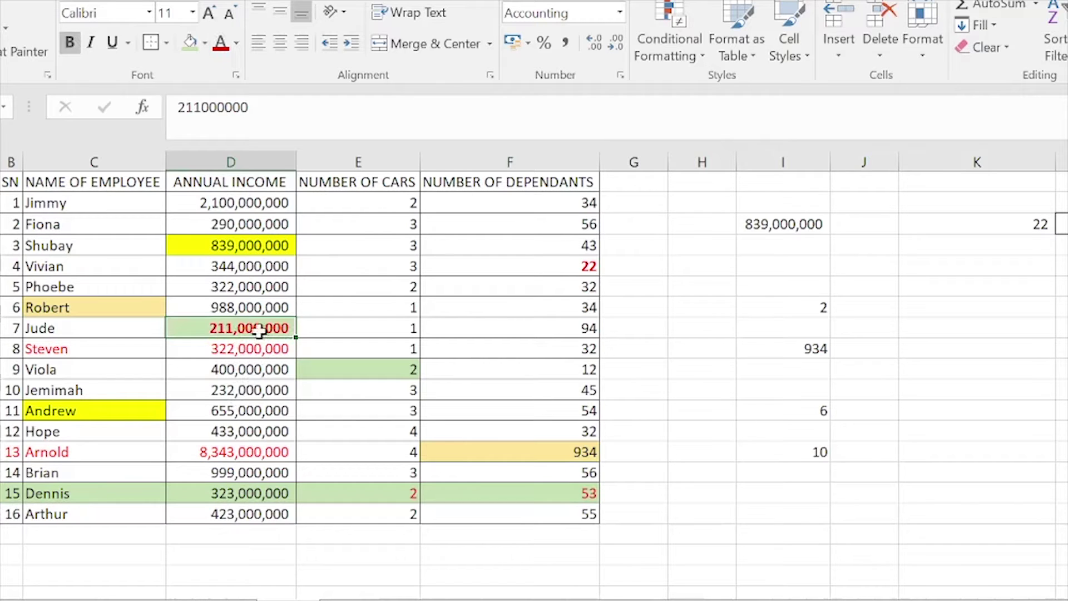
{"action": "left_click", "coordinate": [83, 328]}
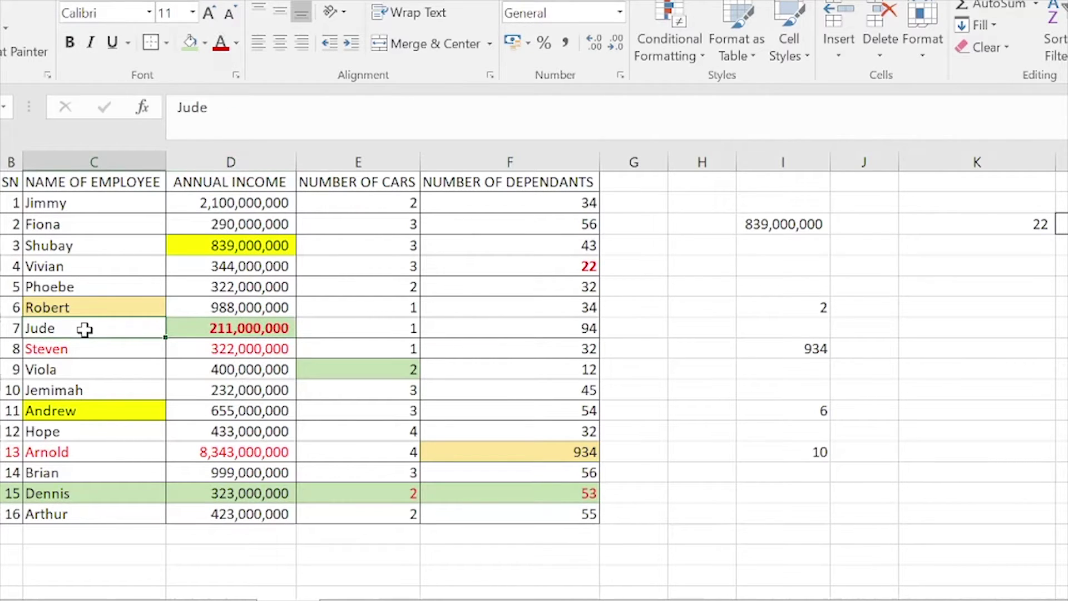
{"action": "left_click", "coordinate": [214, 329]}
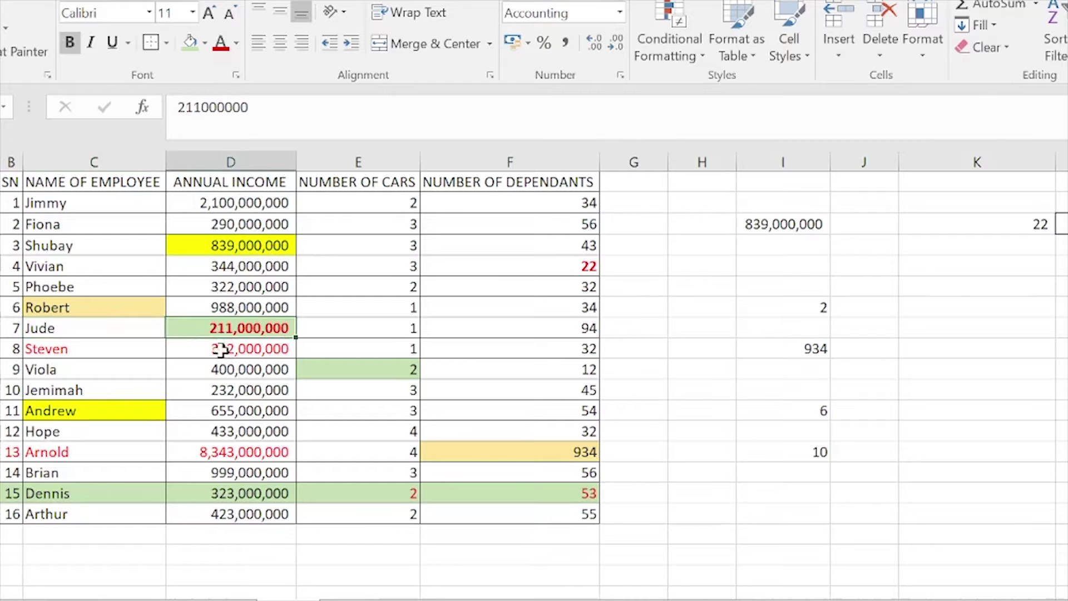
{"action": "left_click", "coordinate": [64, 329]}
{"action": "left_click", "coordinate": [194, 331]}
{"action": "left_click", "coordinate": [284, 365]}
{"action": "left_click", "coordinate": [259, 329]}
Start an INDEX formula in K9 with D2:D17 as array and a nested MATCH function as row number
{"action": "left_click", "coordinate": [958, 349]}
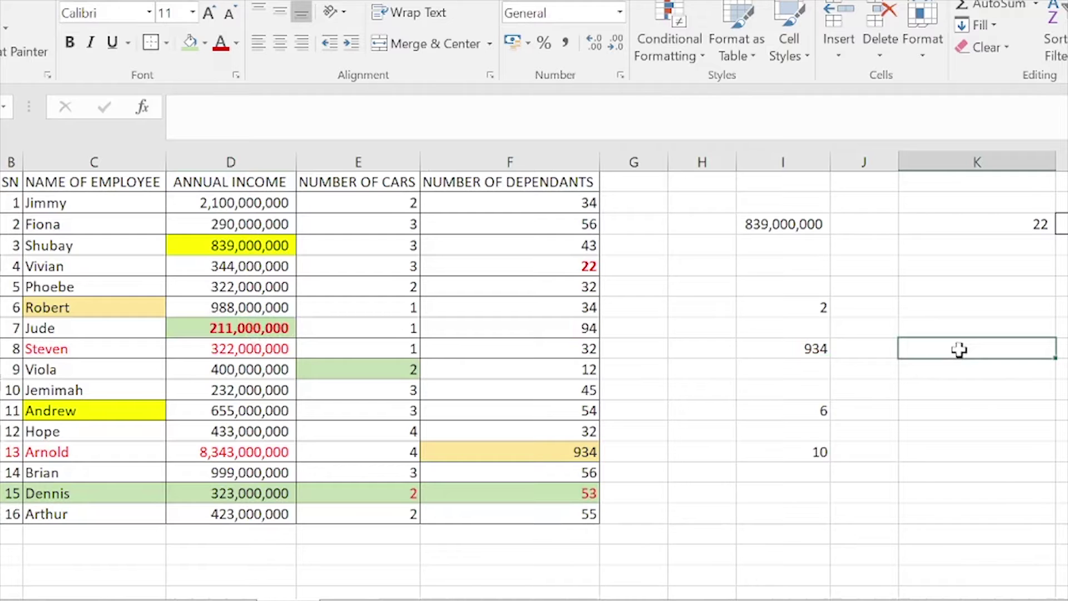
{"action": "type", "text": "=index("}
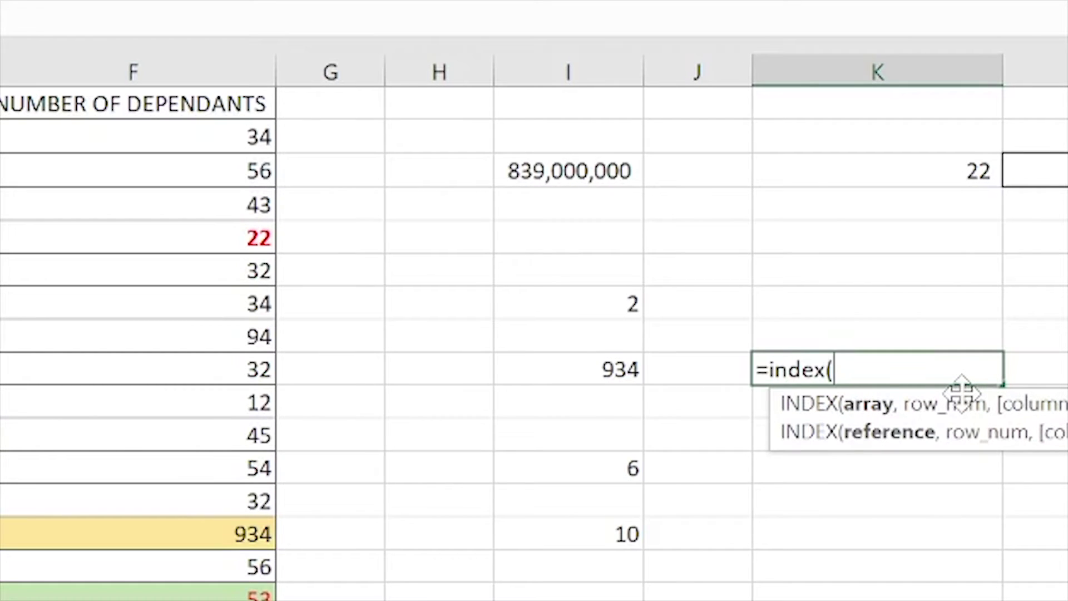
{"action": "left_click_drag", "start_coordinate": [84, 184], "coordinate": [79, 518]}
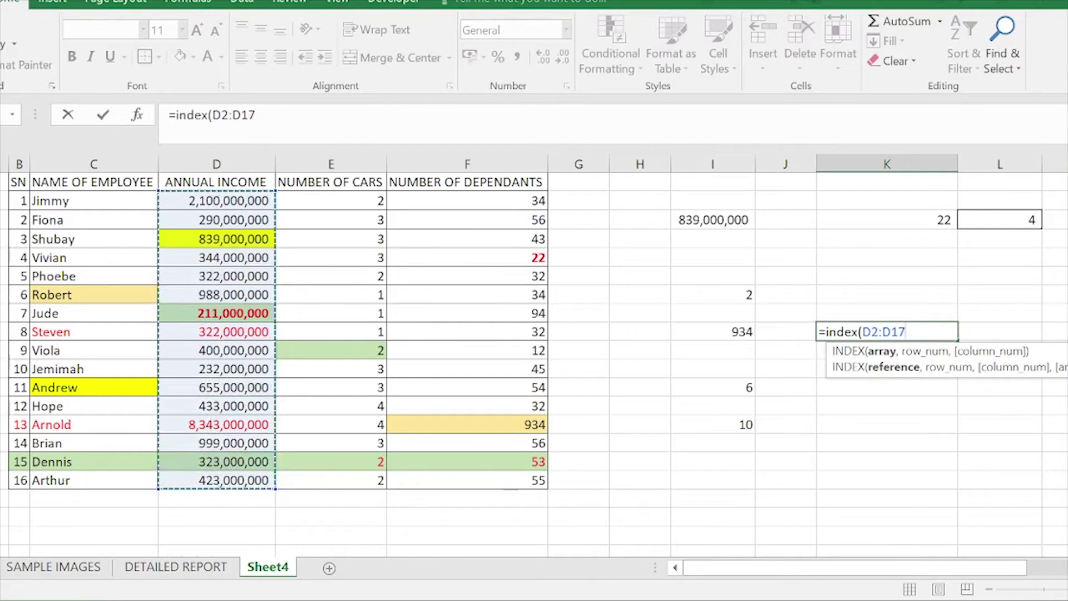
{"action": "type", "text": ","}
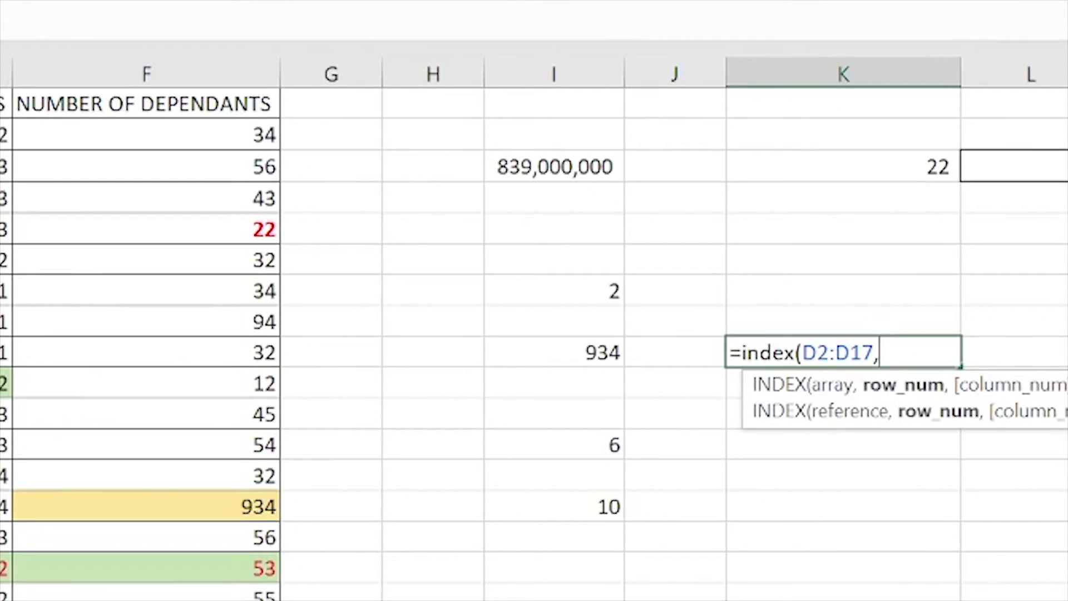
{"action": "type", "text": "match"}
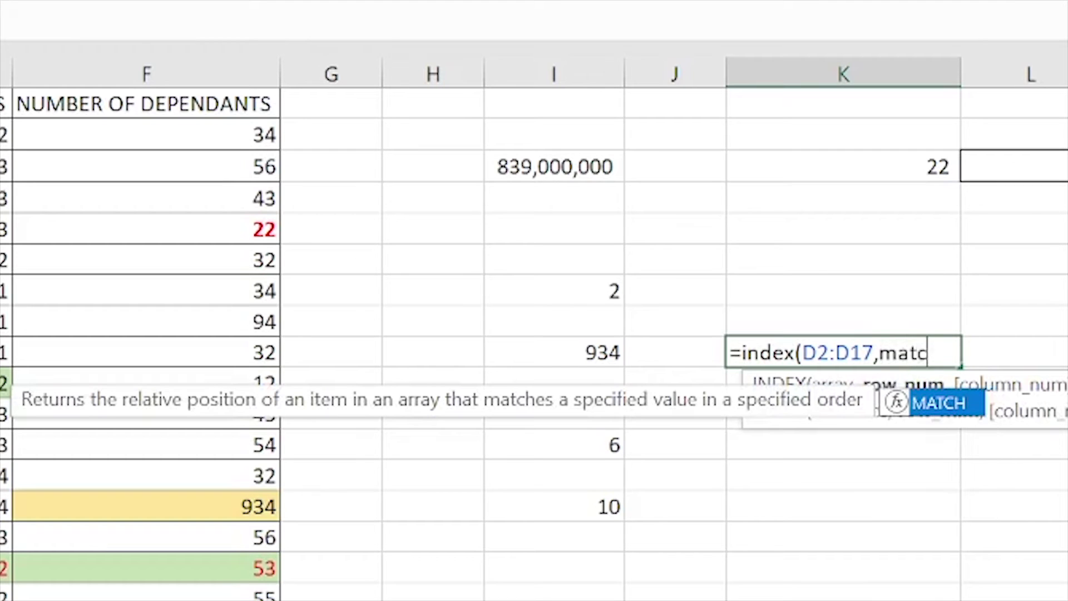
{"action": "type", "text": "("}
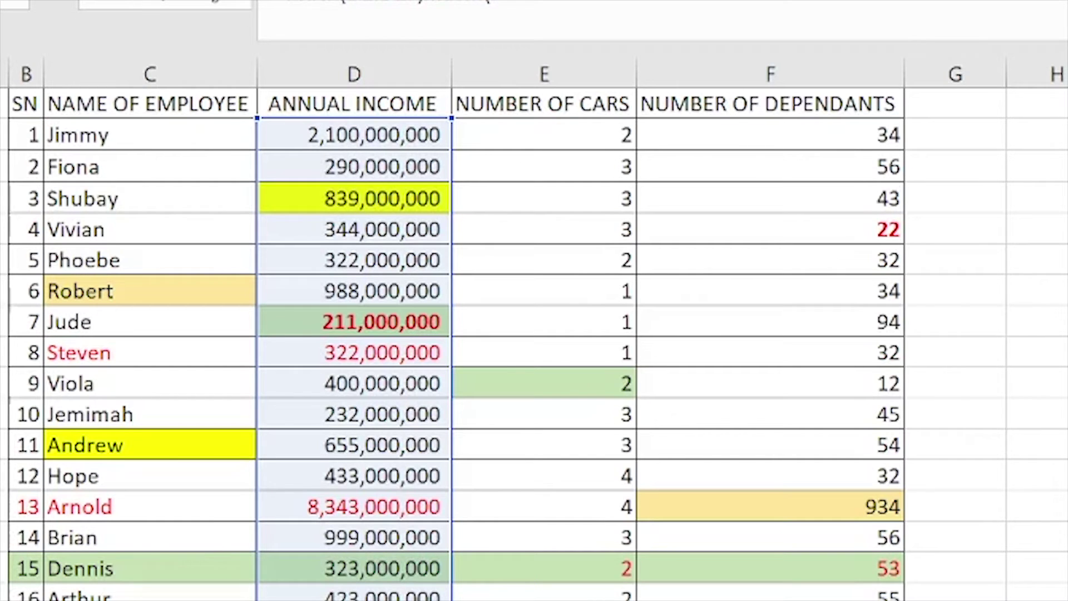
Complete K9's nested MATCH with the seventh employee's name as lookup value, C2:C17 as lookup array and exact match 0
{"action": "type", "text": "\"Jude"}
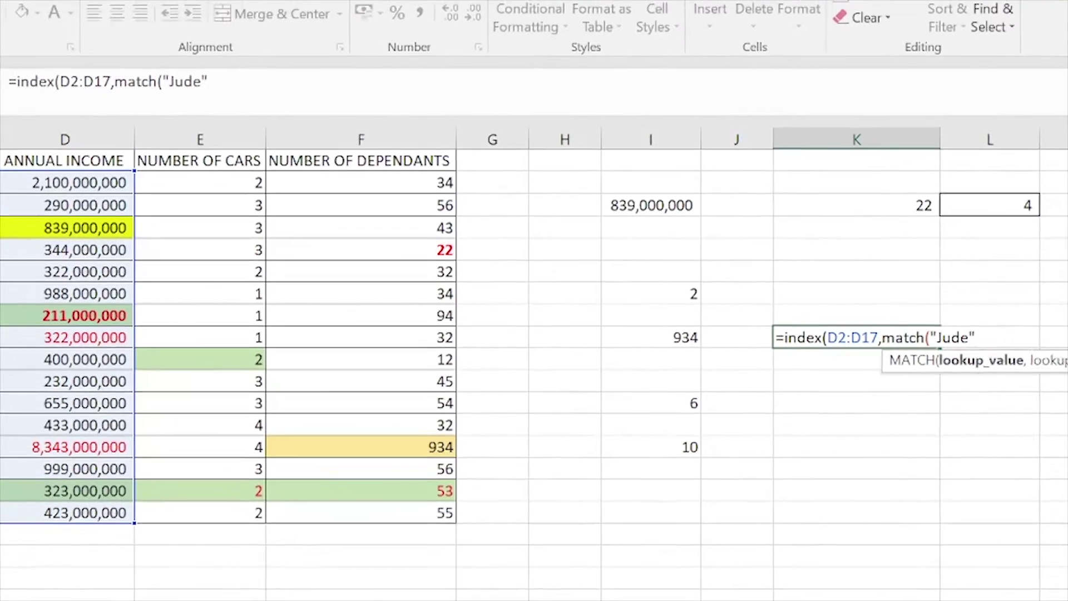
{"action": "type", "text": ","}
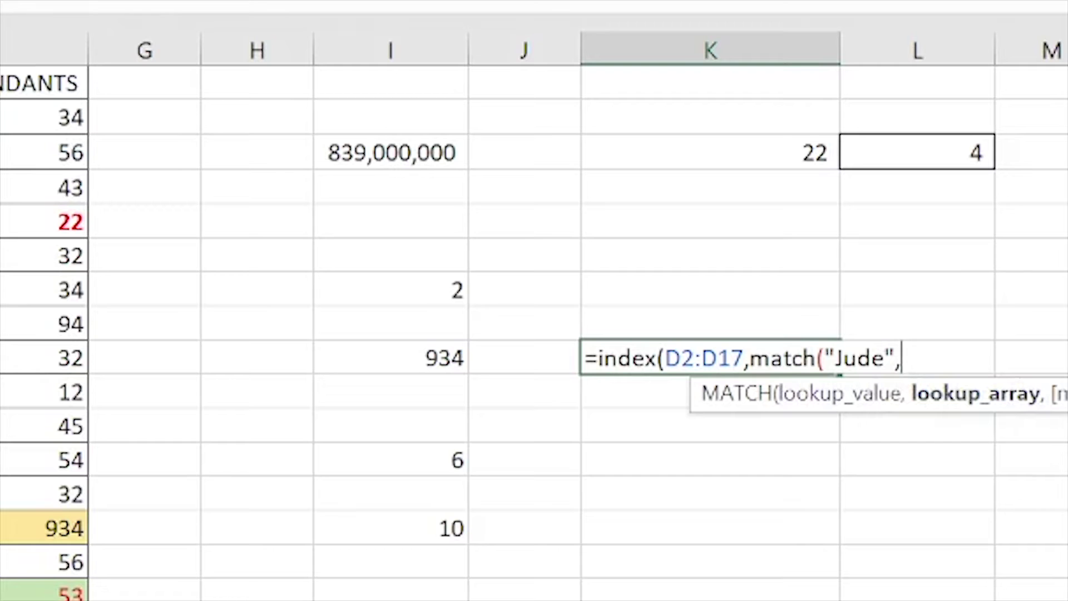
{"action": "left_click_drag", "start_coordinate": [94, 201], "coordinate": [86, 482]}
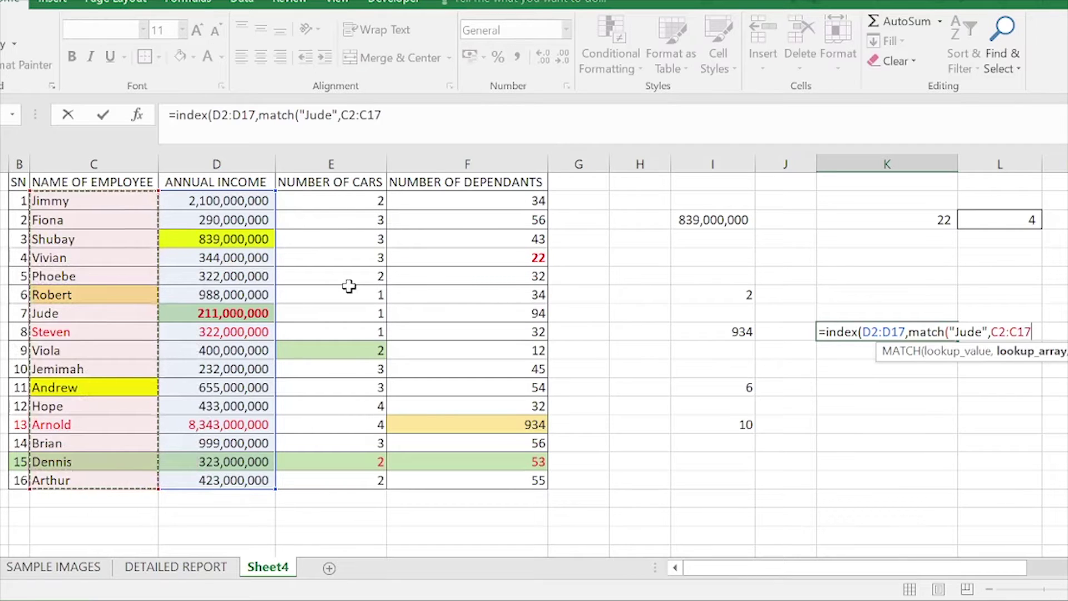
{"action": "type", "text": ","}
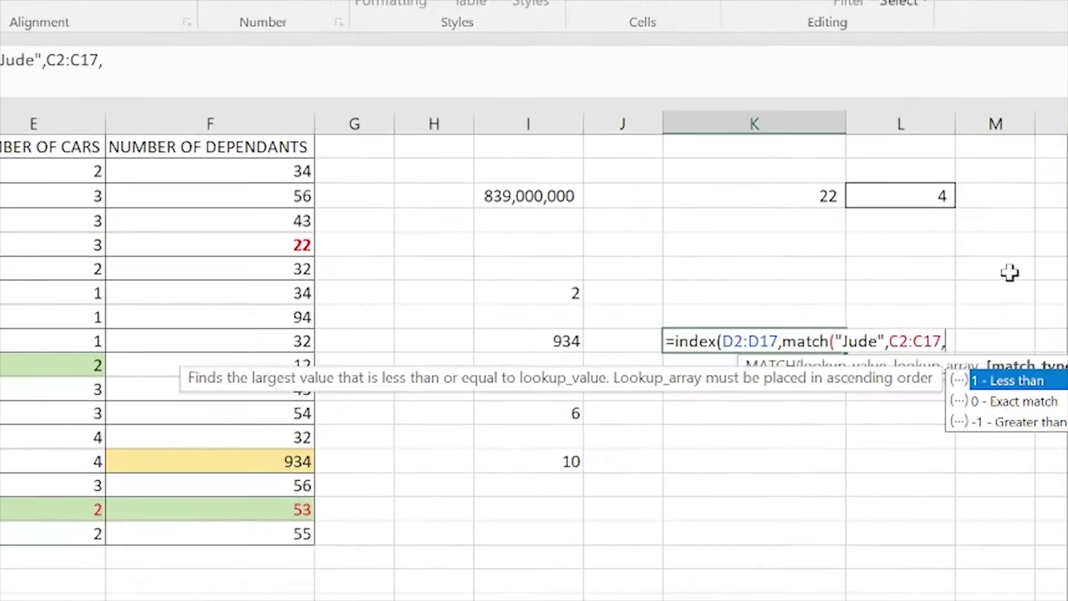
{"action": "type", "text": "0"}
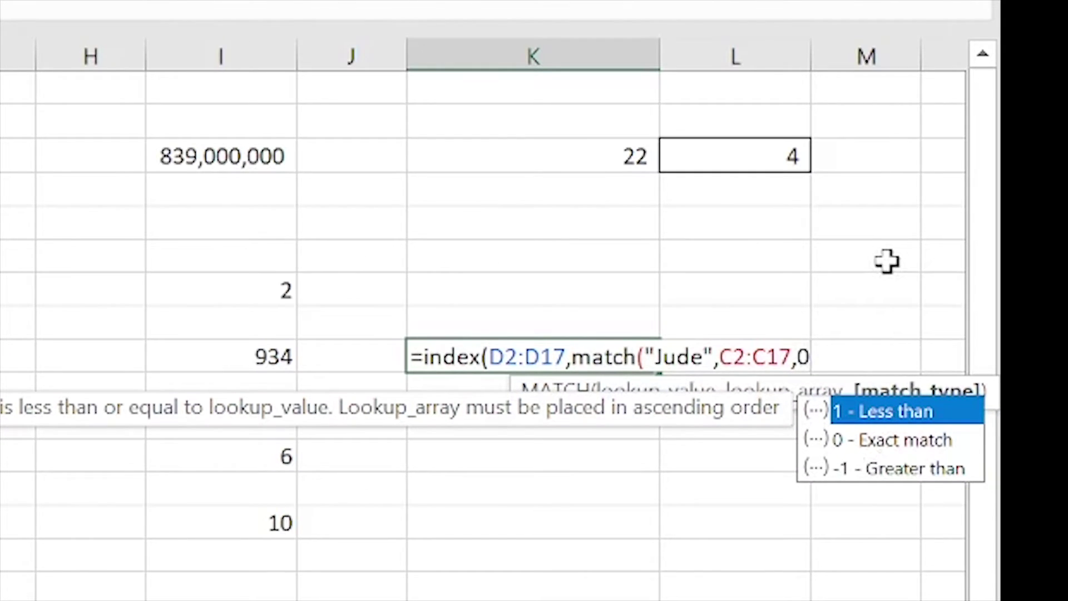
{"action": "type", "text": ")"}
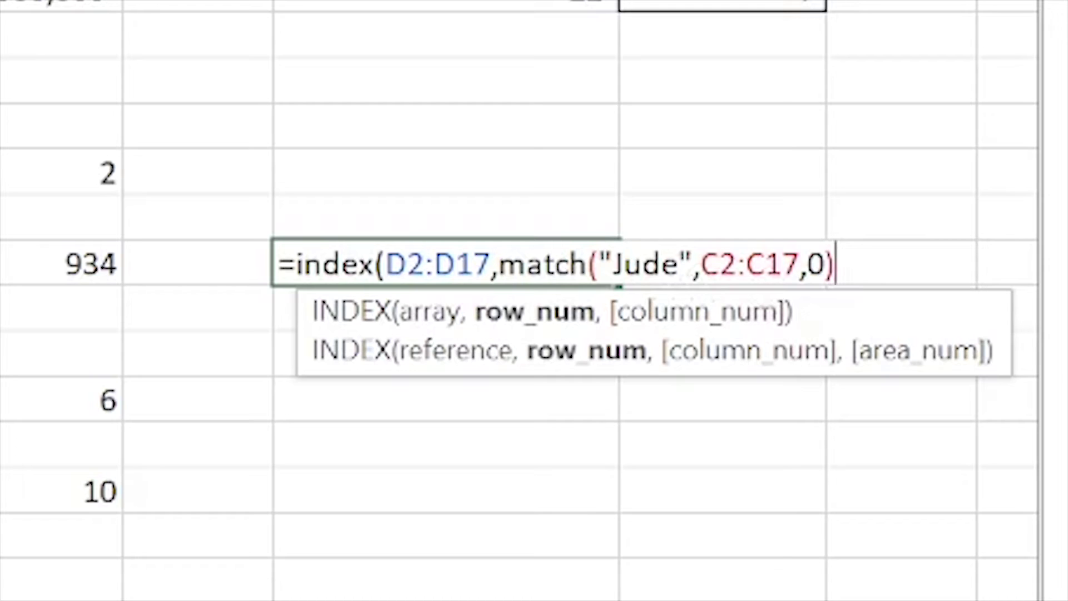
{"action": "type", "text": ")"}
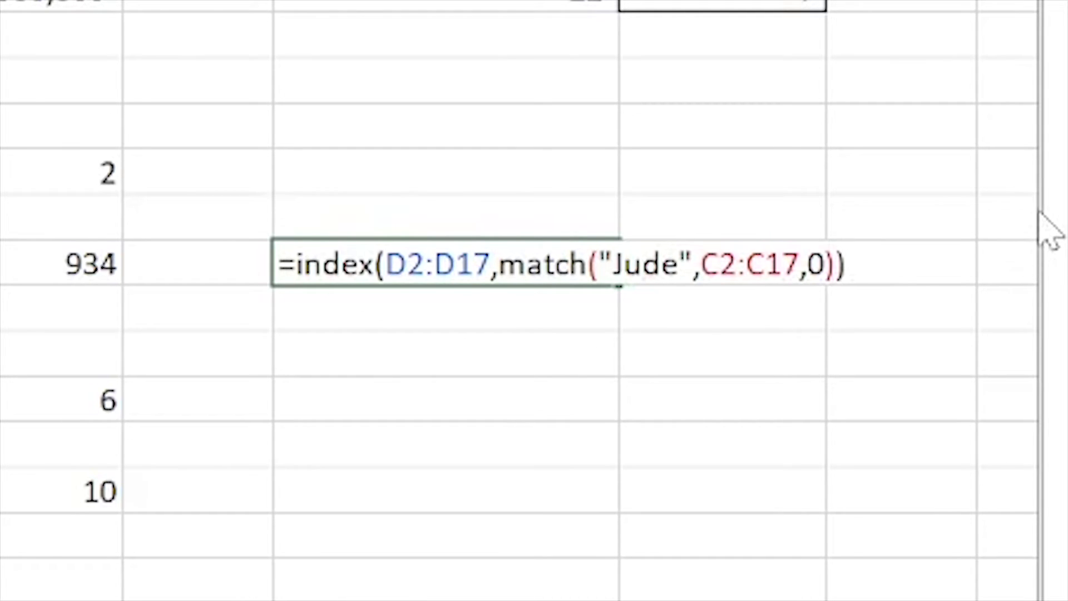
{"action": "key", "text": "ctrl+Return"}
{"action": "key", "text": "Return"}
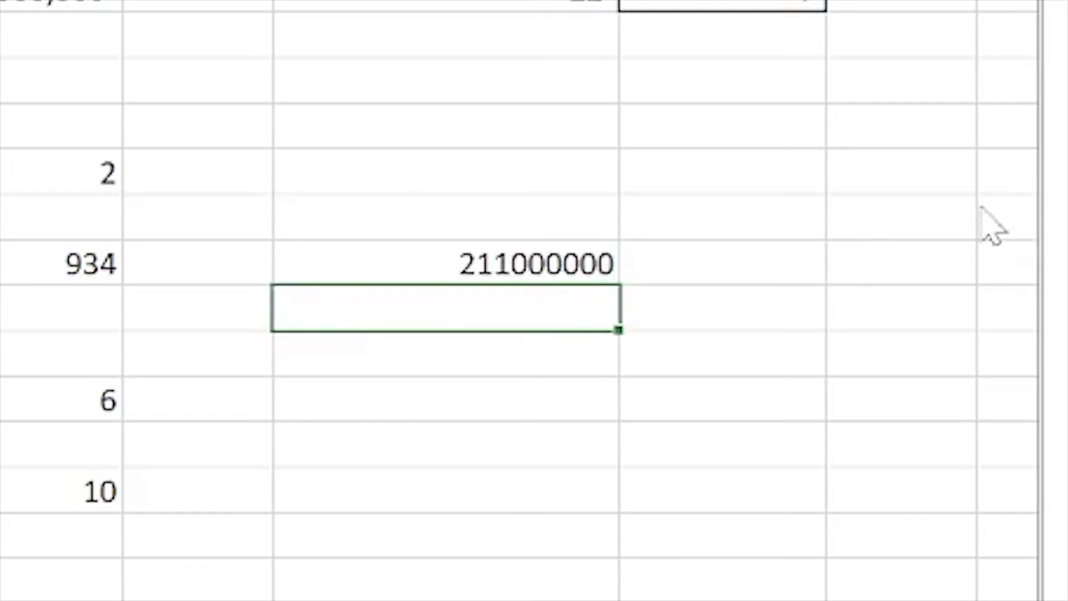
Format K9's result with thousands separators and no decimals, and compare it with the seventh employee's income in D8
{"action": "left_click", "coordinate": [529, 269]}
{"action": "key", "text": "ctrl+shift+1"}
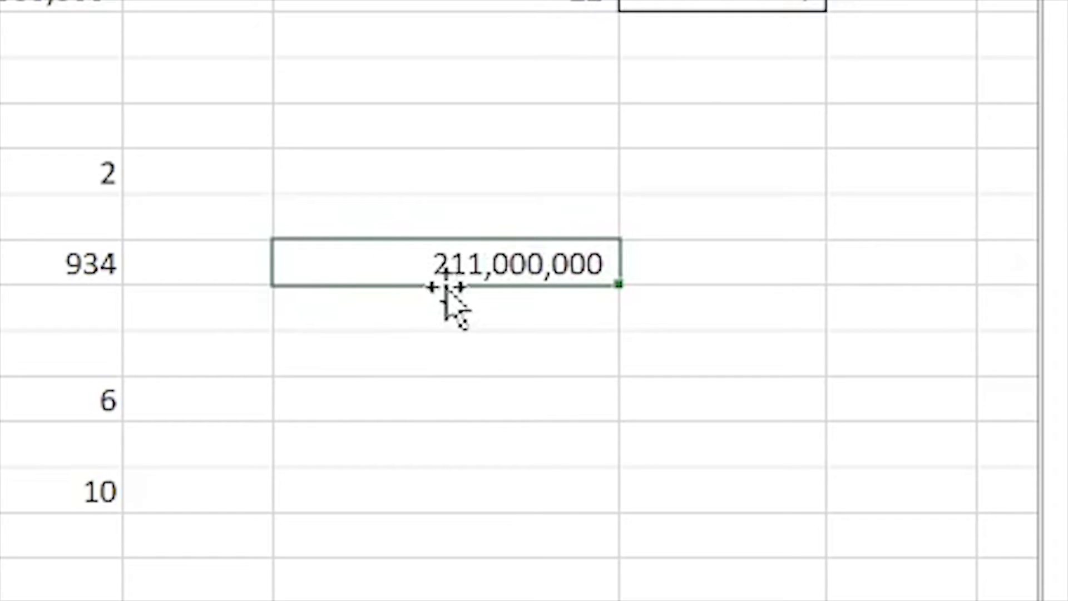
{"action": "left_click", "coordinate": [667, 1]}
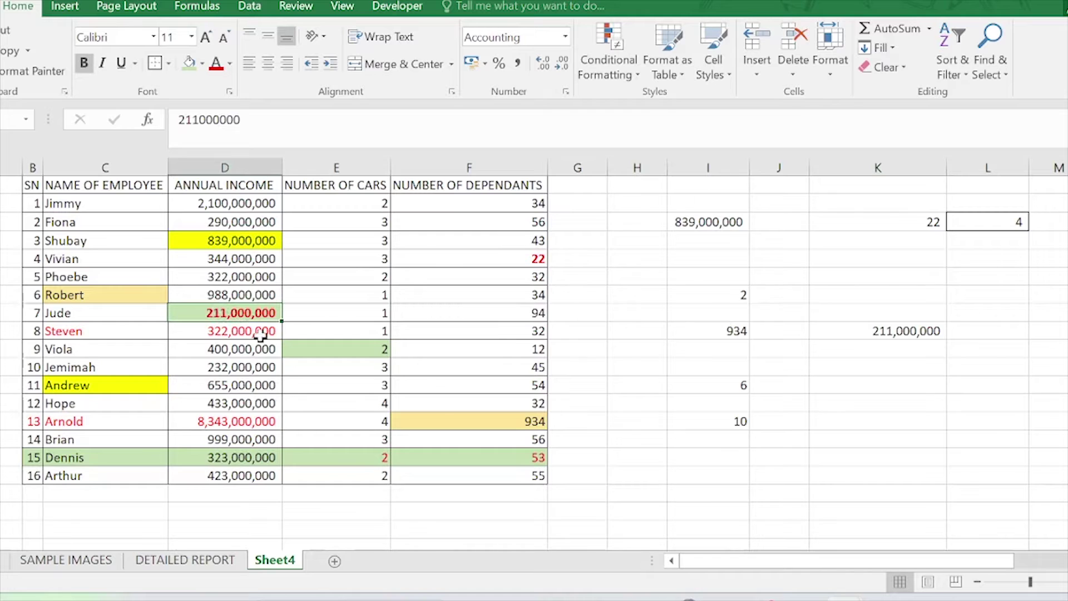
Format the tenth employee's number of dependants in F11 with a light blue fill and bold red text
{"action": "left_click", "coordinate": [512, 363]}
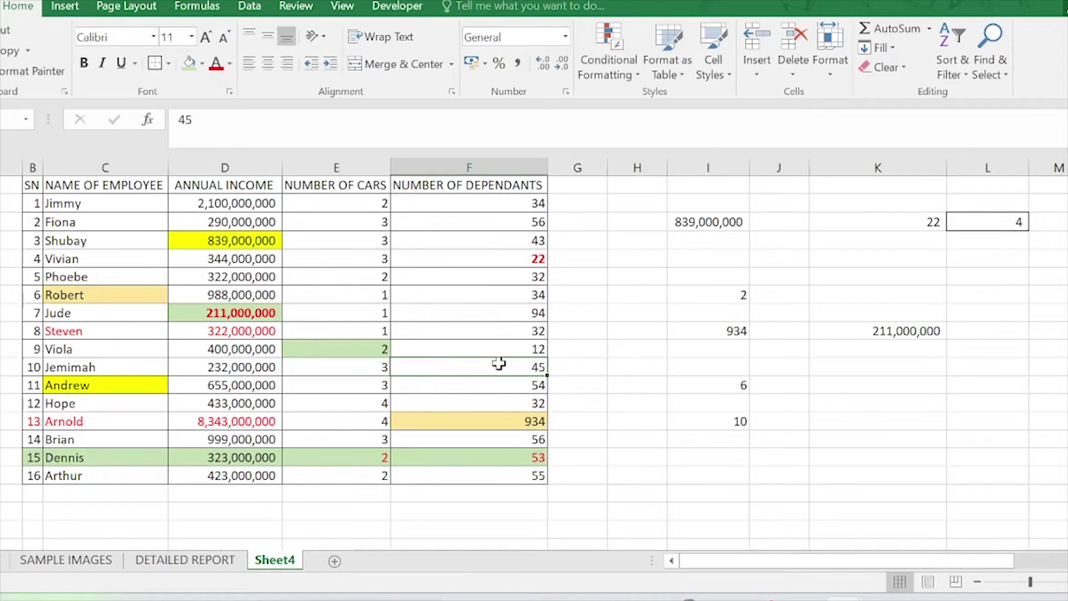
{"action": "left_click", "coordinate": [188, 64]}
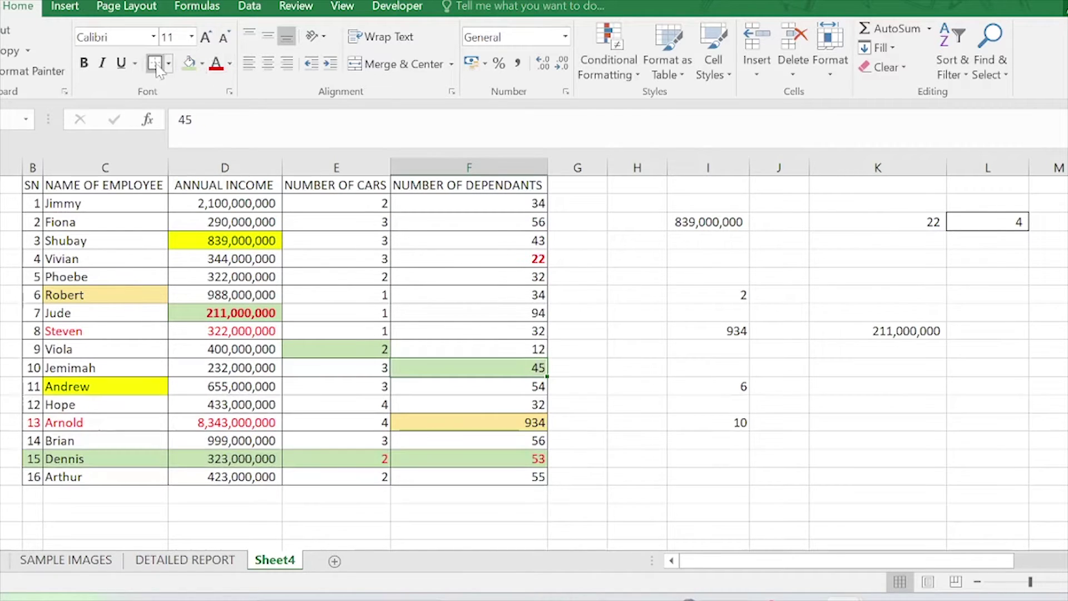
{"action": "left_click", "coordinate": [203, 63]}
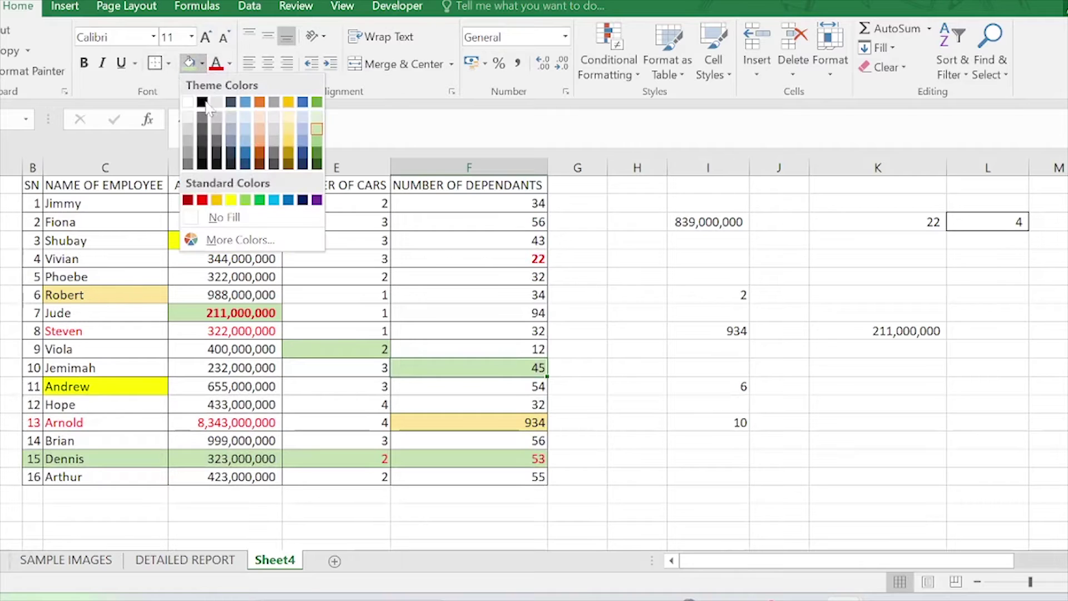
{"action": "left_click", "coordinate": [303, 135]}
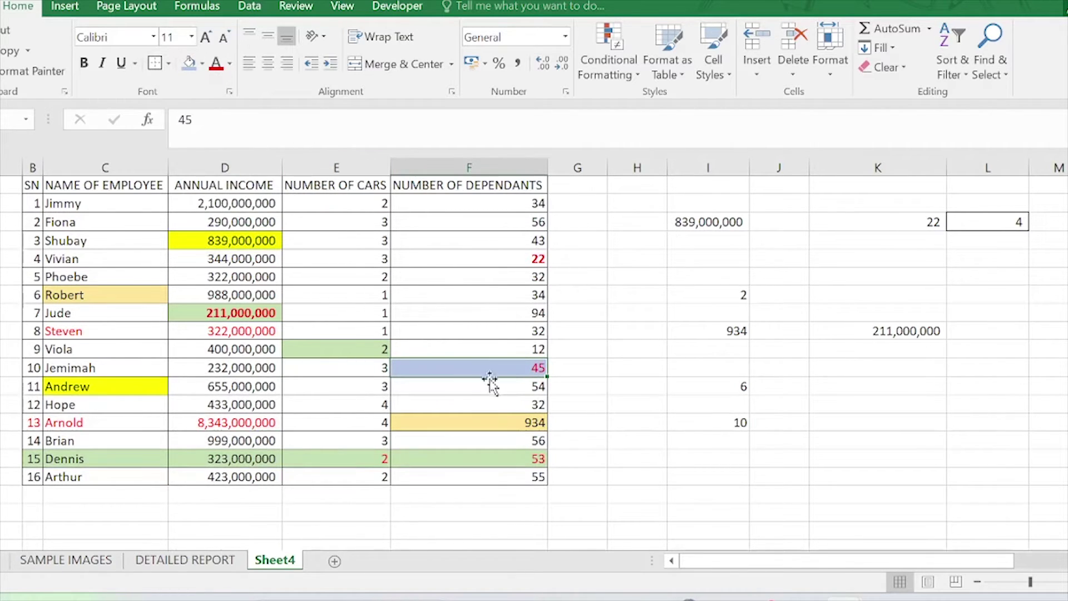
{"action": "left_click", "coordinate": [85, 64]}
{"action": "left_click", "coordinate": [504, 383]}
{"action": "left_click", "coordinate": [507, 367]}
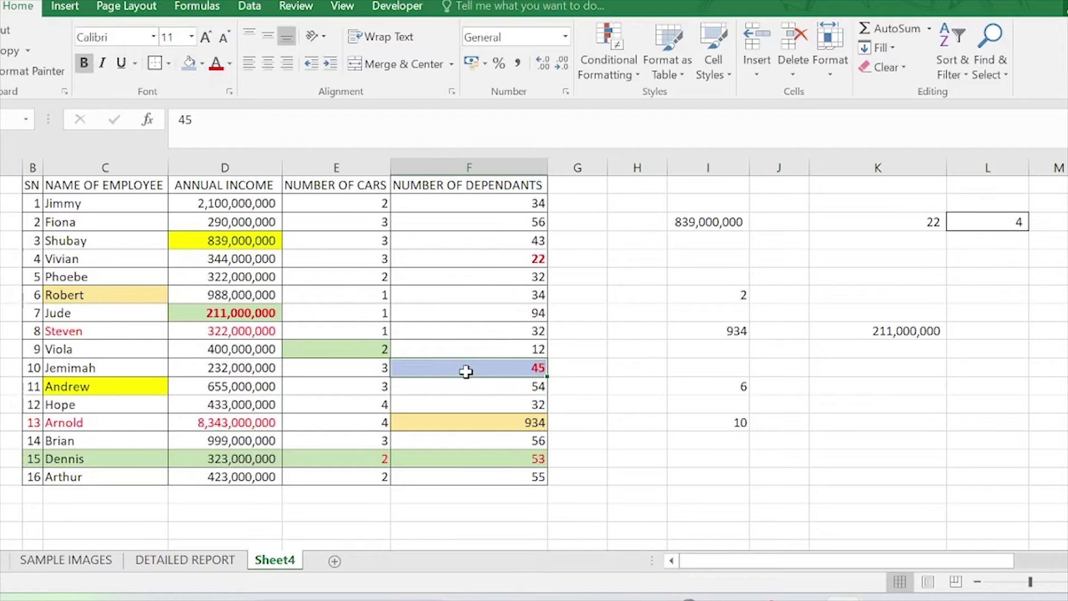
{"action": "left_click", "coordinate": [81, 365]}
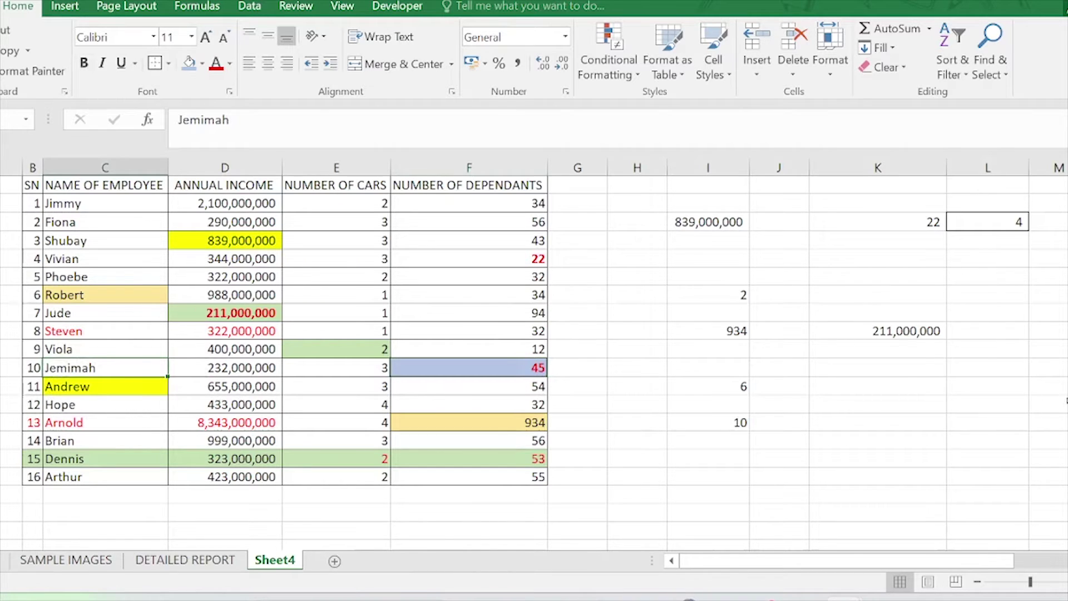
{"action": "left_click", "coordinate": [536, 364]}
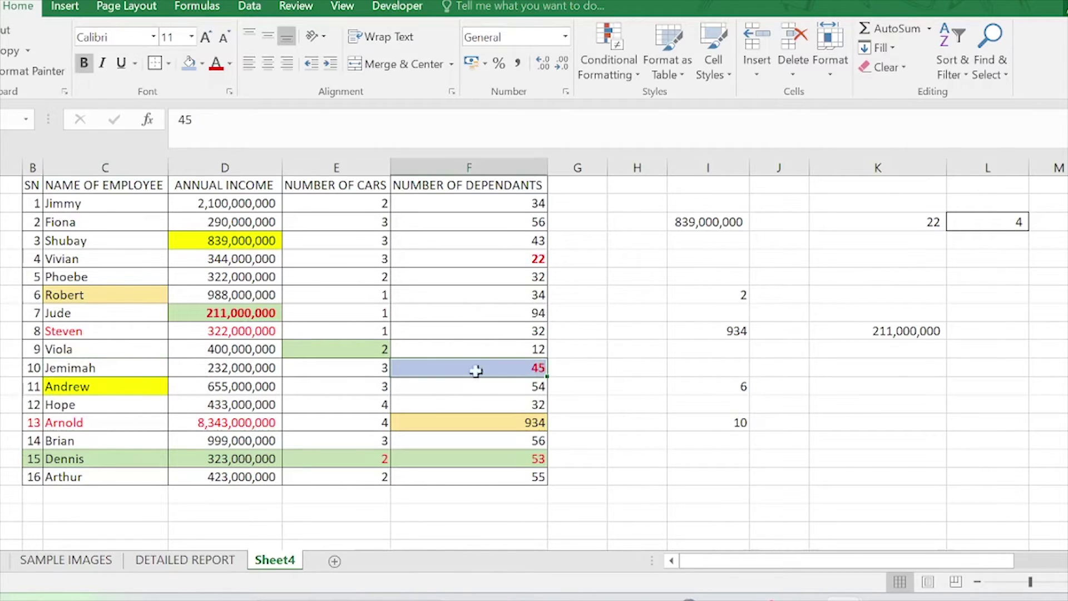
{"action": "left_click", "coordinate": [470, 387]}
{"action": "left_click", "coordinate": [520, 366]}
Start an INDEX formula in K12 with the number of dependants range F2:F17 as array
{"action": "left_click", "coordinate": [867, 385]}
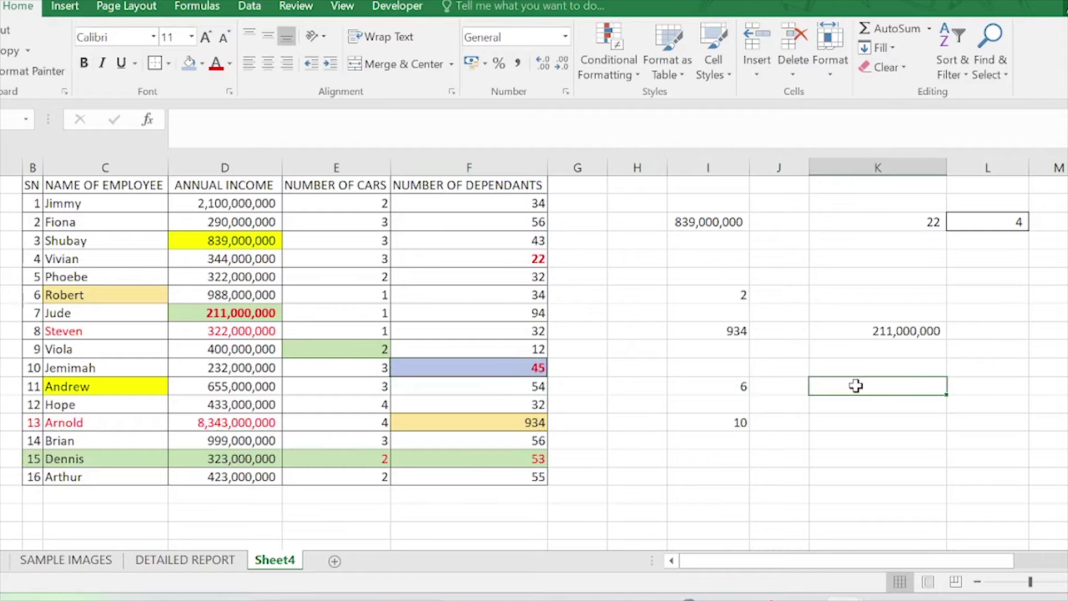
{"action": "type", "text": "=i"}
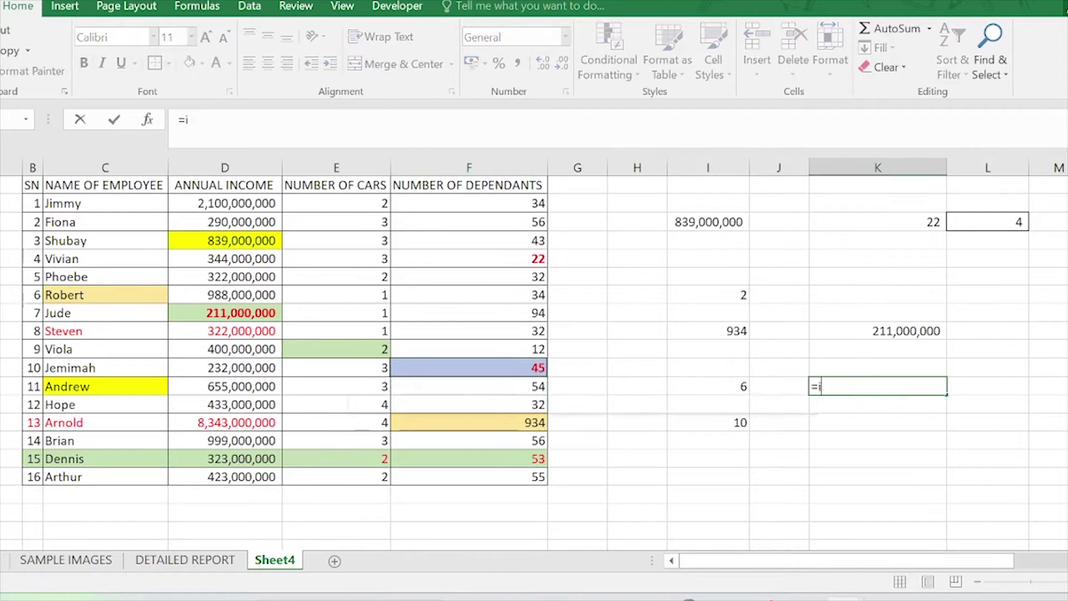
{"action": "type", "text": "ndex("}
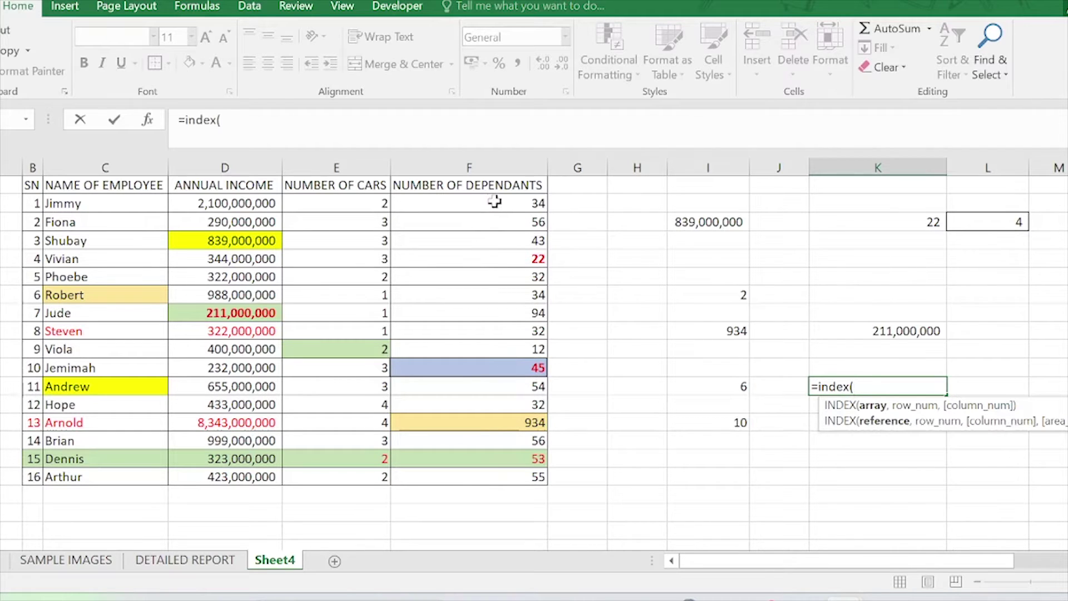
{"action": "left_click_drag", "start_coordinate": [494, 201], "coordinate": [469, 469]}
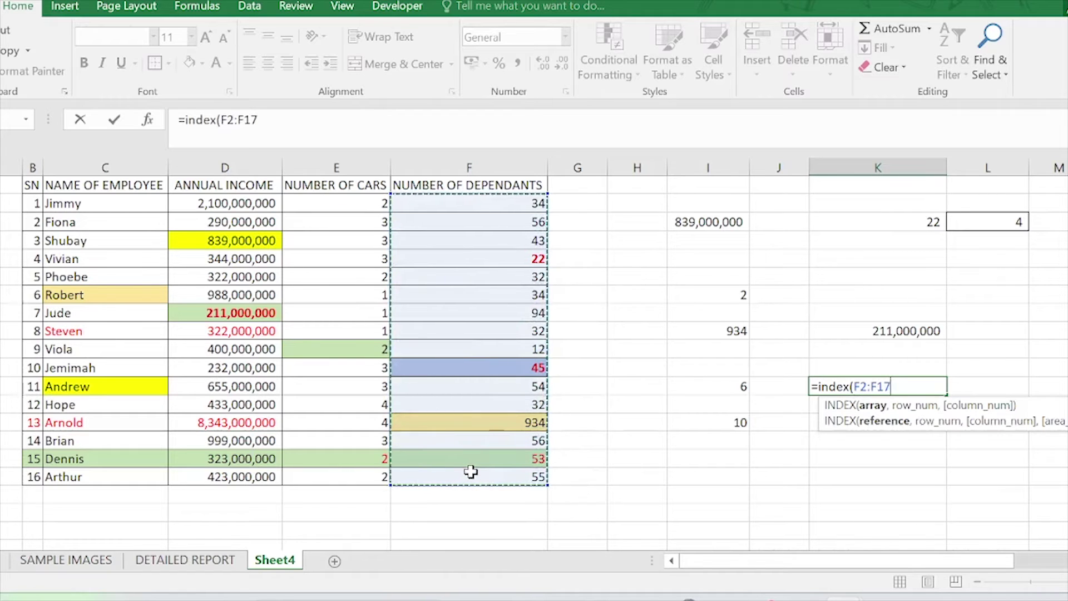
{"action": "type", "text": ","}
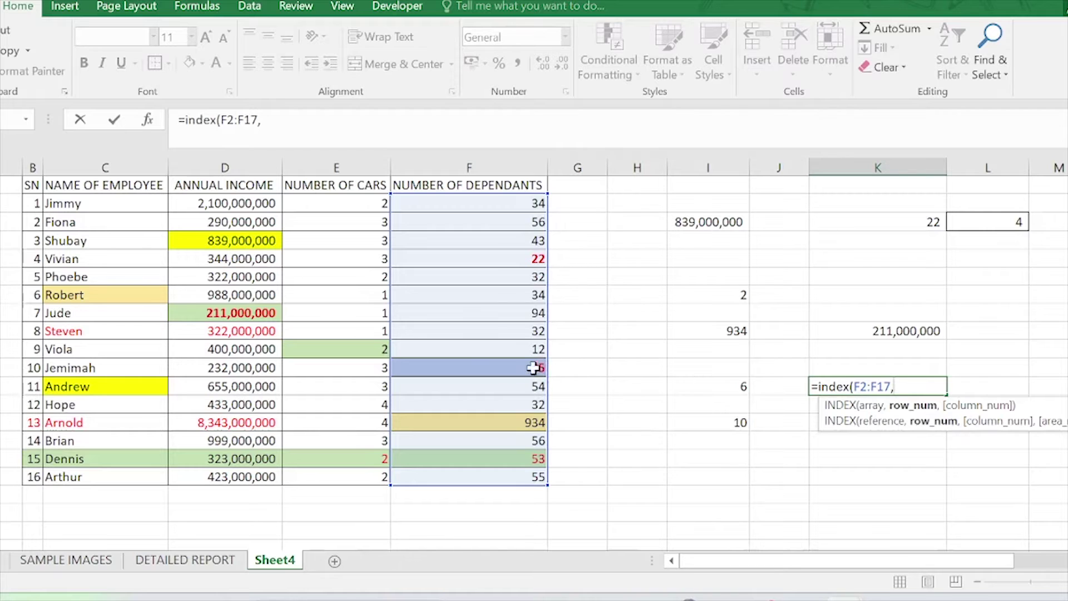
Complete K12's formula with a nested MATCH using the tenth employee's name as lookup value, C2:C17 as lookup array and exact match 0
{"action": "type", "text": "mat"}
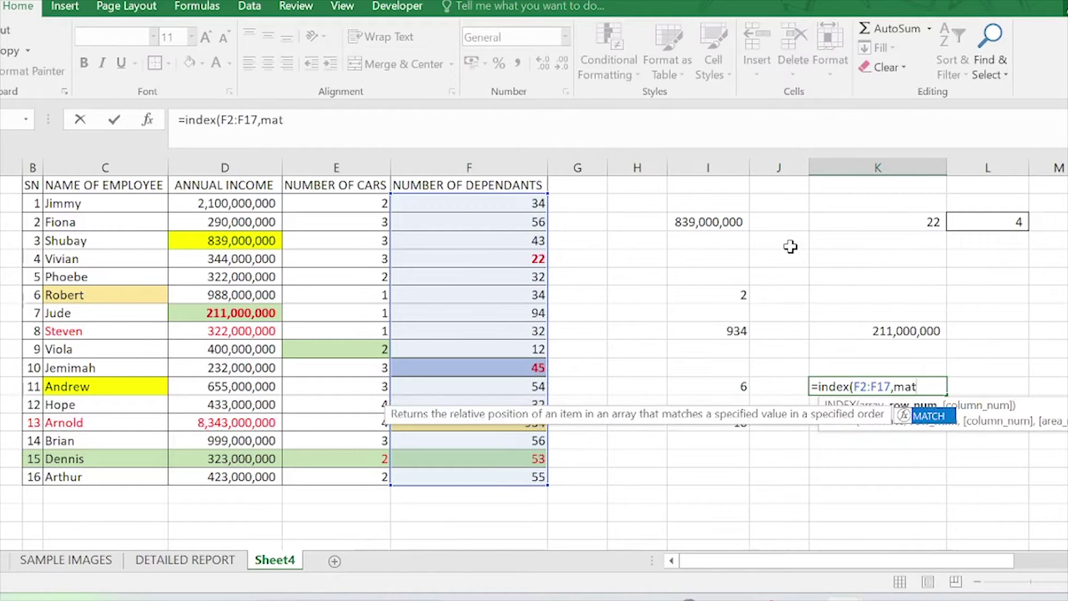
{"action": "type", "text": "ch("}
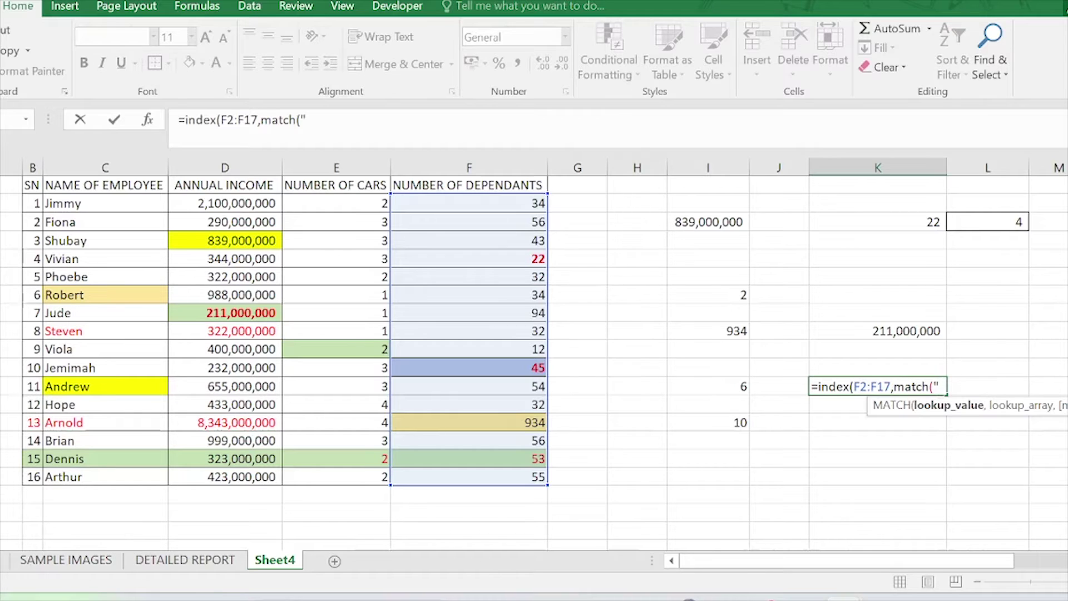
{"action": "type", "text": "emimah"}
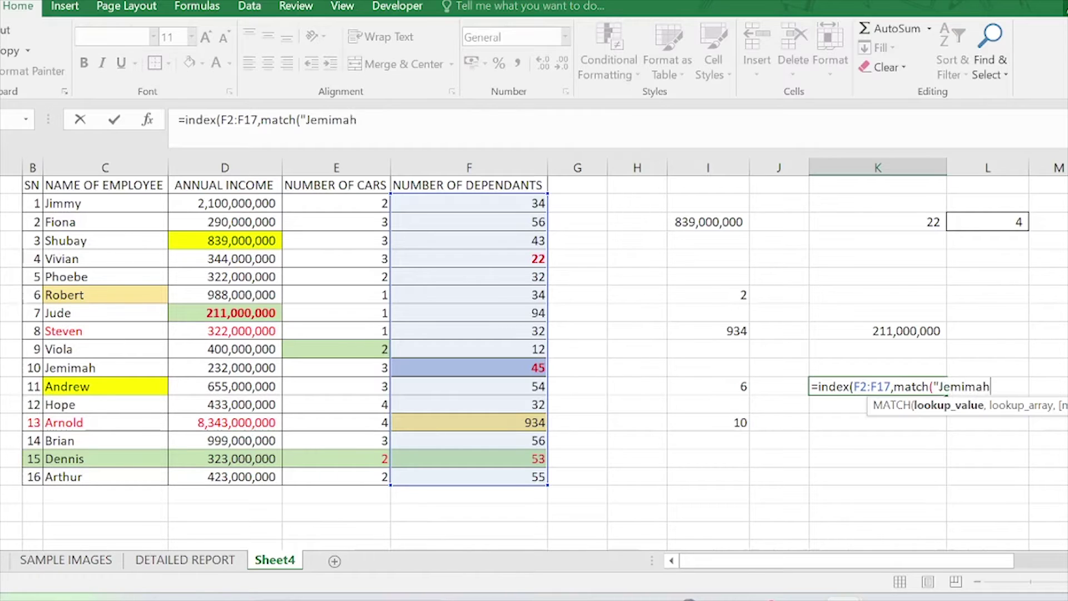
{"action": "type", "text": ","}
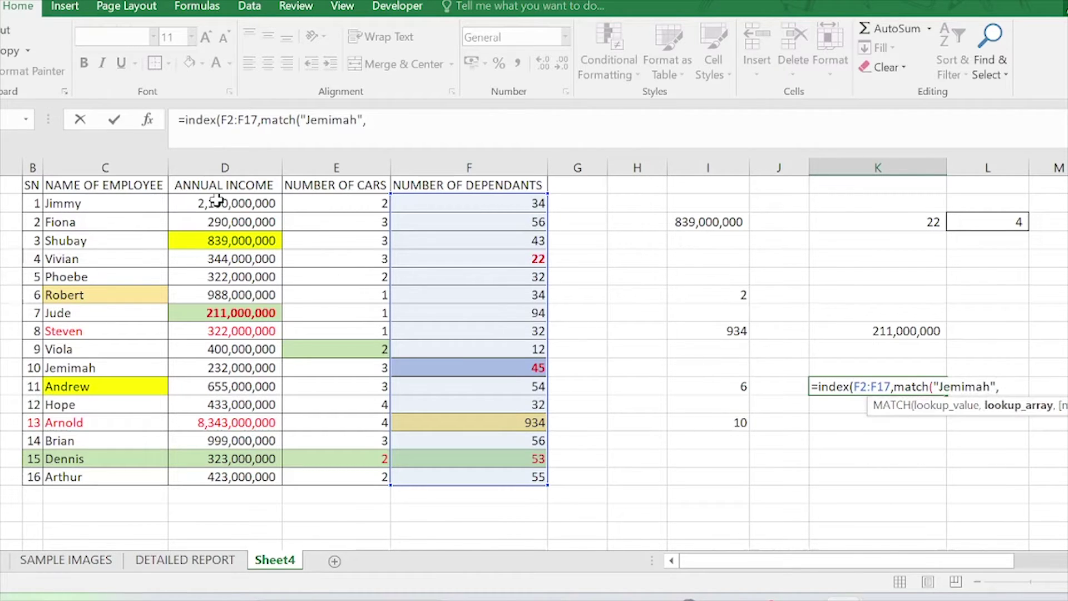
{"action": "left_click_drag", "start_coordinate": [87, 207], "coordinate": [81, 477]}
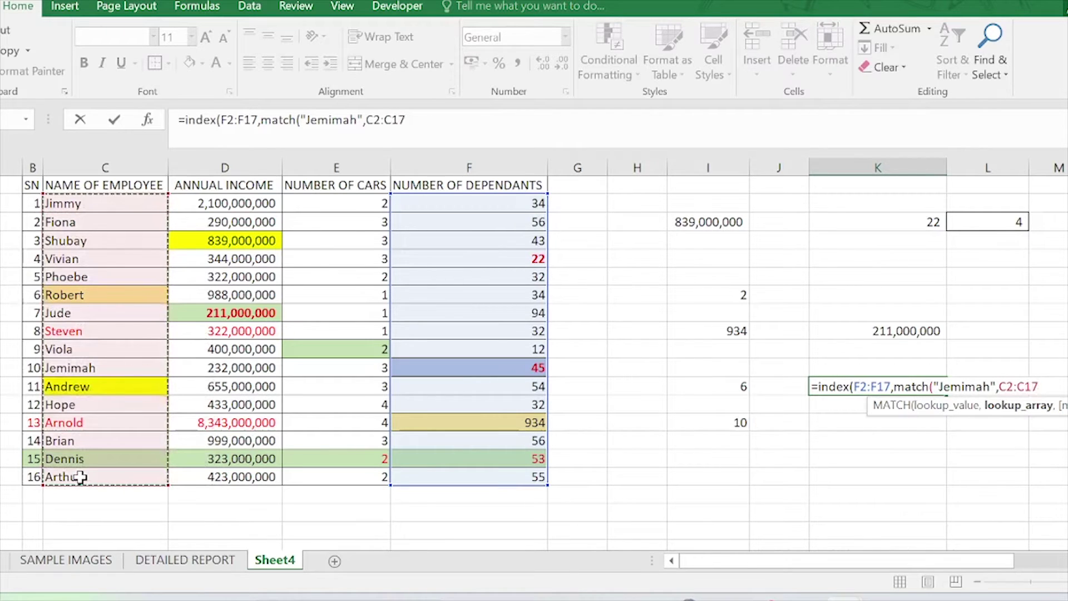
{"action": "type", "text": ","}
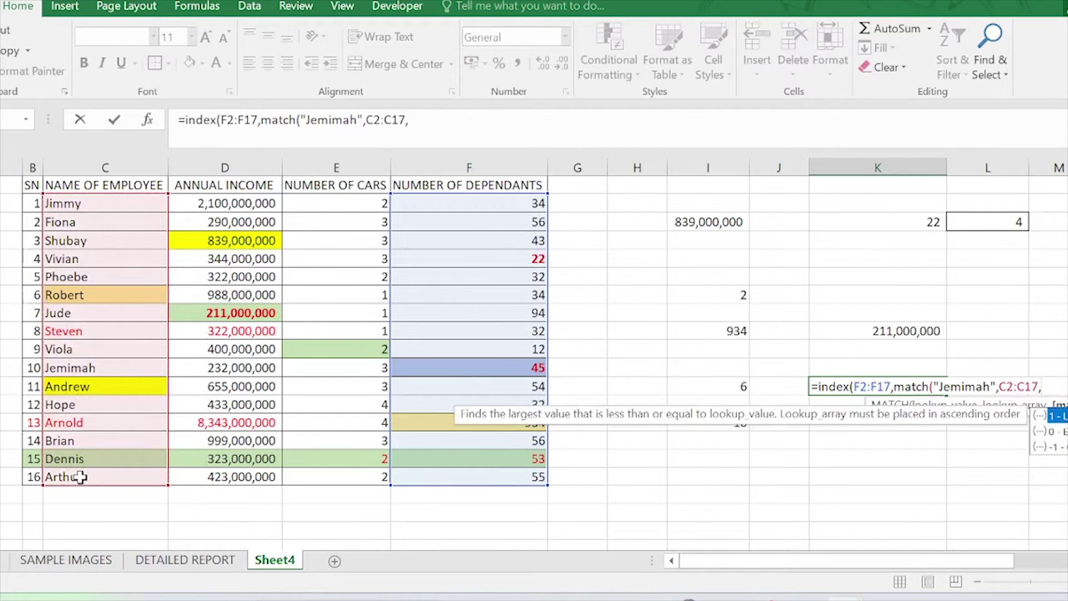
{"action": "type", "text": "0"}
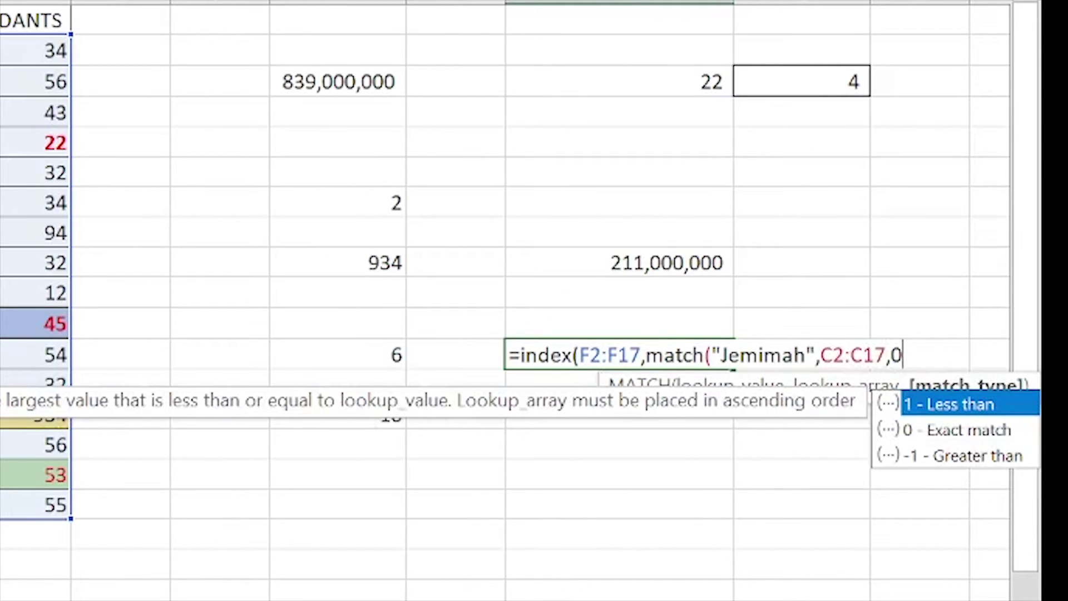
{"action": "type", "text": "))"}
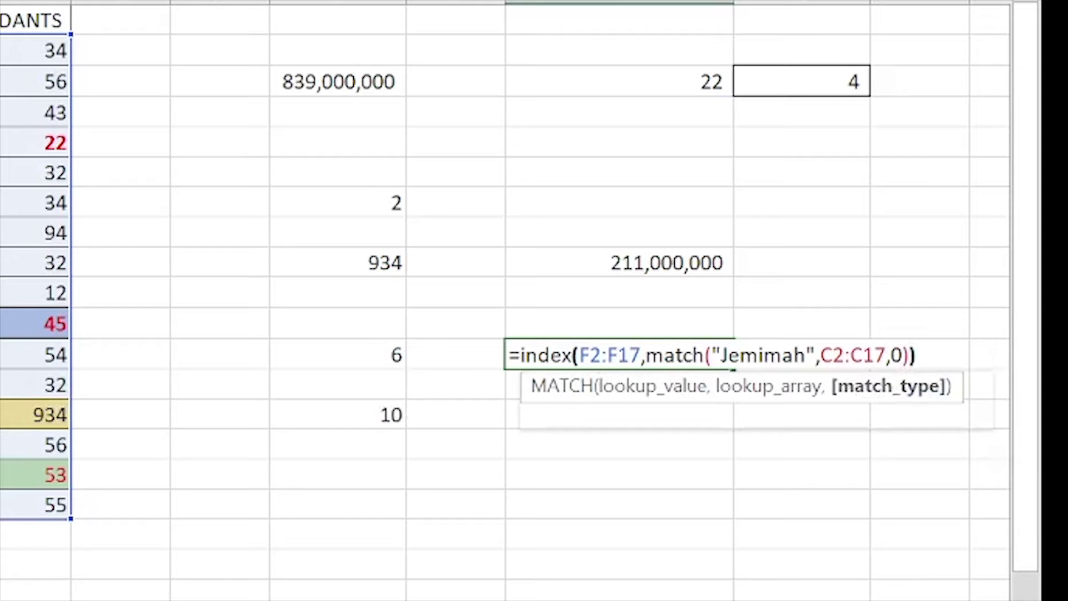
{"action": "key", "text": "Return"}
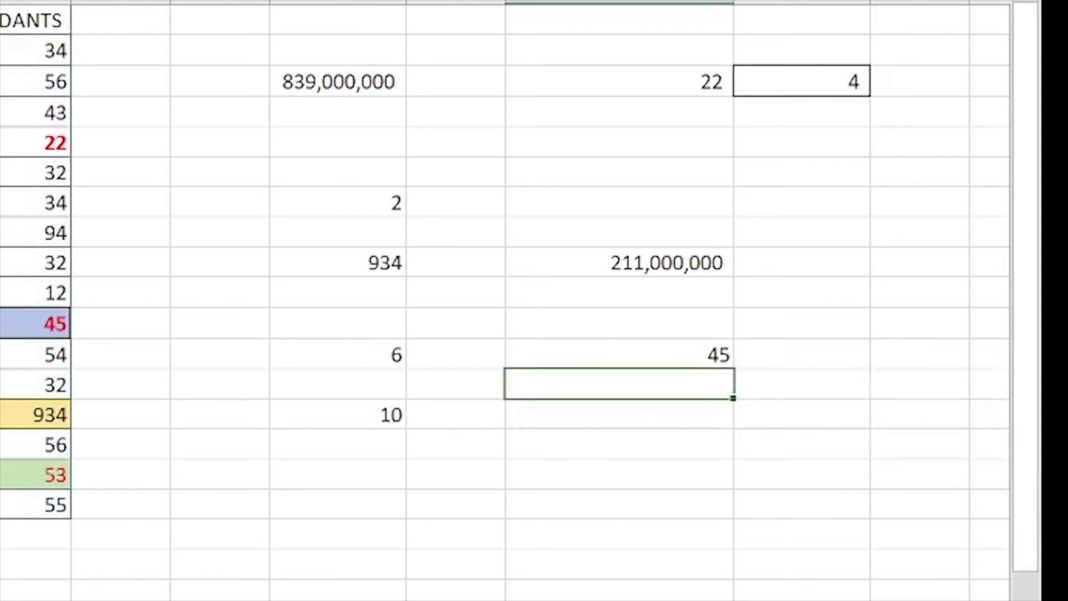
Compare K12's result with the tenth employee's number of dependants in F11 and review its formula
{"action": "left_click", "coordinate": [704, 357]}
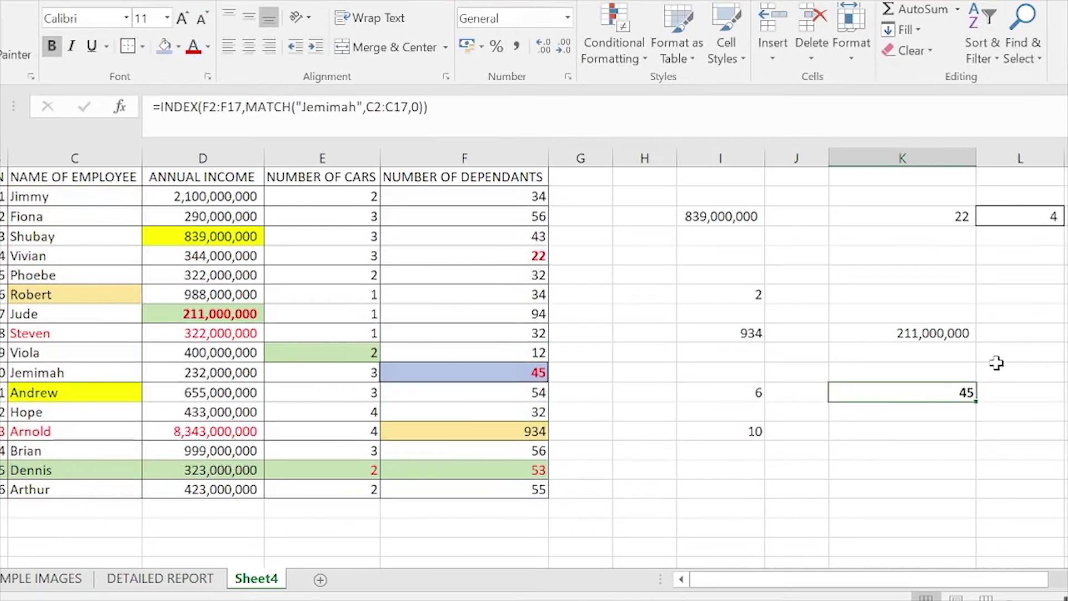
{"action": "left_click", "coordinate": [447, 361]}
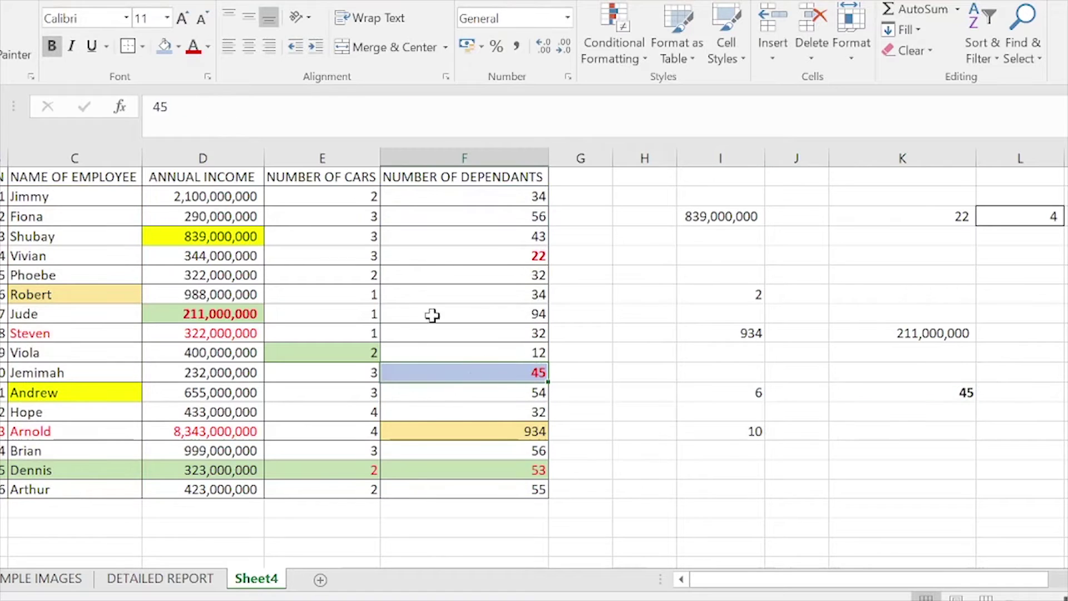
{"action": "left_click", "coordinate": [967, 395]}
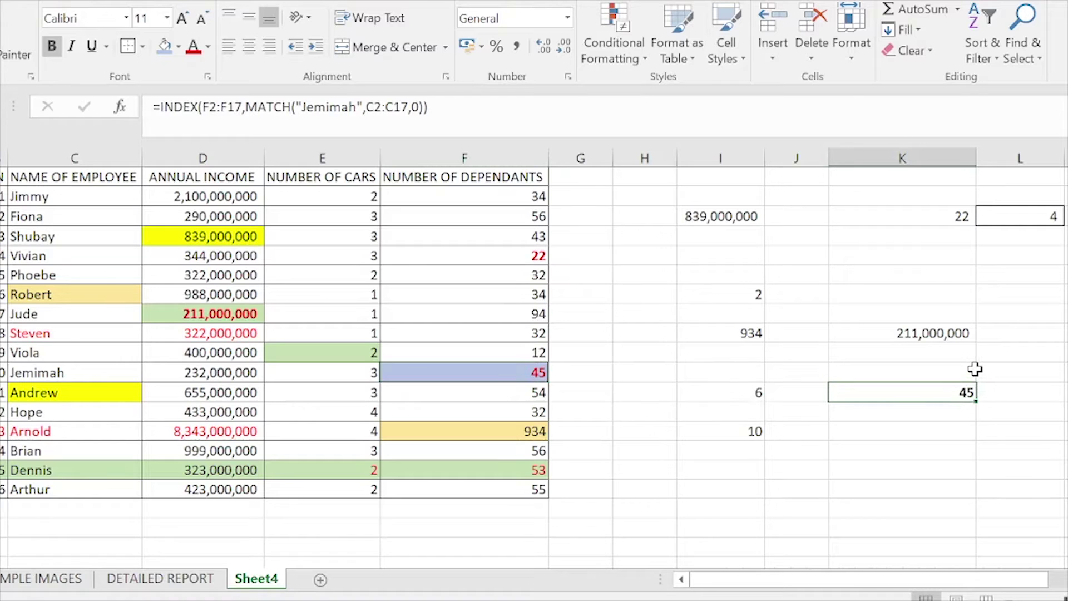
{"action": "left_click", "coordinate": [989, 393]}
{"action": "left_click", "coordinate": [944, 386]}
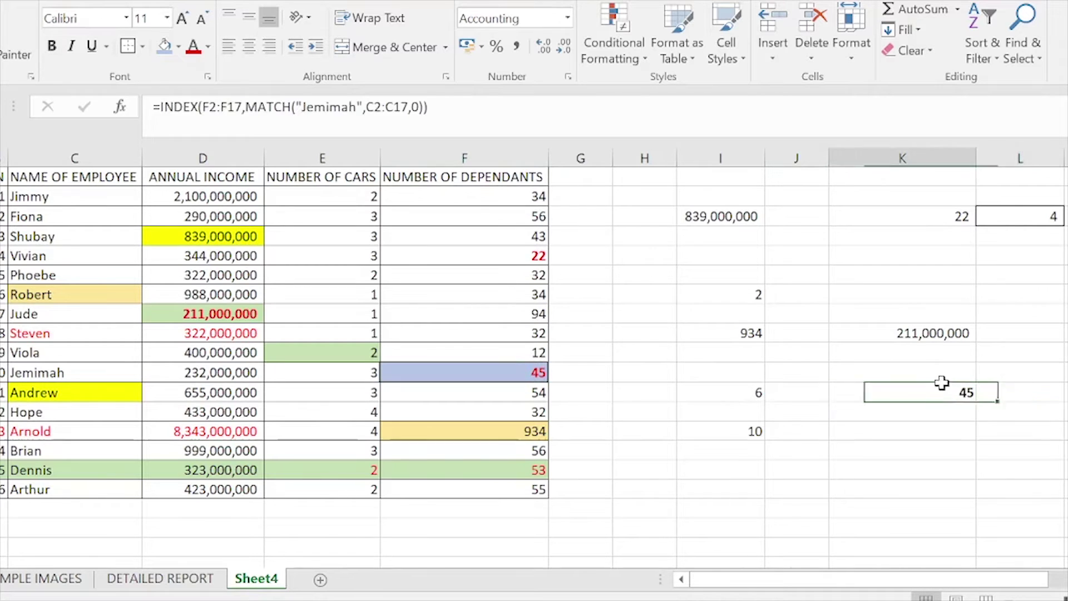
{"action": "left_click", "coordinate": [930, 430]}
{"action": "left_click", "coordinate": [926, 411]}
{"action": "left_click", "coordinate": [916, 391]}
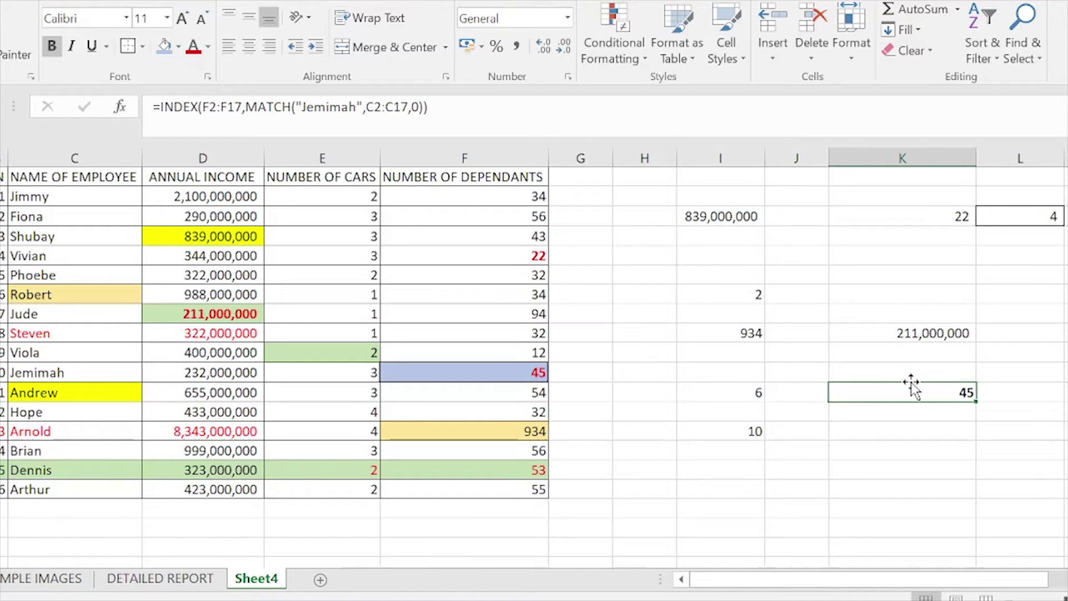
Replace the quoted name in K9's MATCH with a reference to the seventh employee's name cell, C8
{"action": "left_click", "coordinate": [944, 331]}
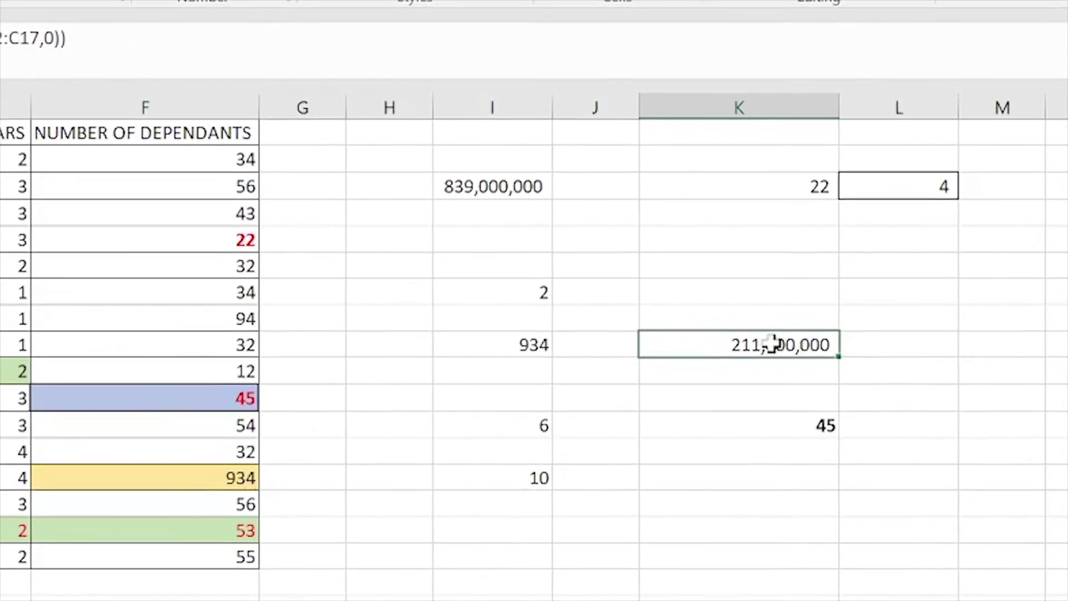
{"action": "double_click", "coordinate": [926, 333]}
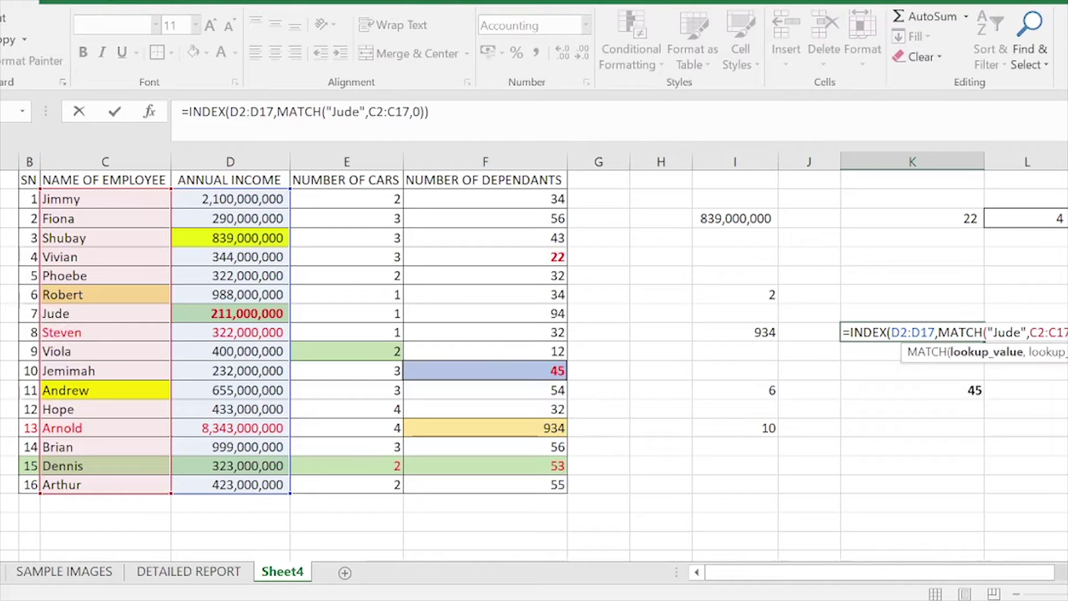
{"action": "key", "text": "BackSpace"}
{"action": "key", "text": "BackSpace"}
{"action": "key", "text": "BackSpace"}
{"action": "key", "text": "BackSpace"}
{"action": "key", "text": "BackSpace"}
{"action": "key", "text": "BackSpace"}
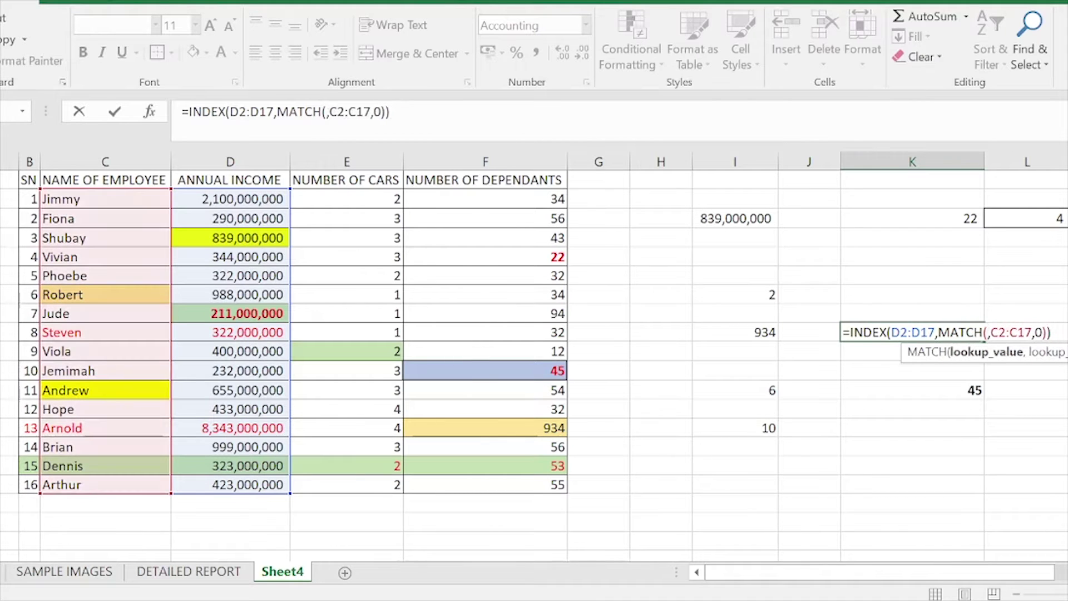
{"action": "left_click", "coordinate": [86, 313]}
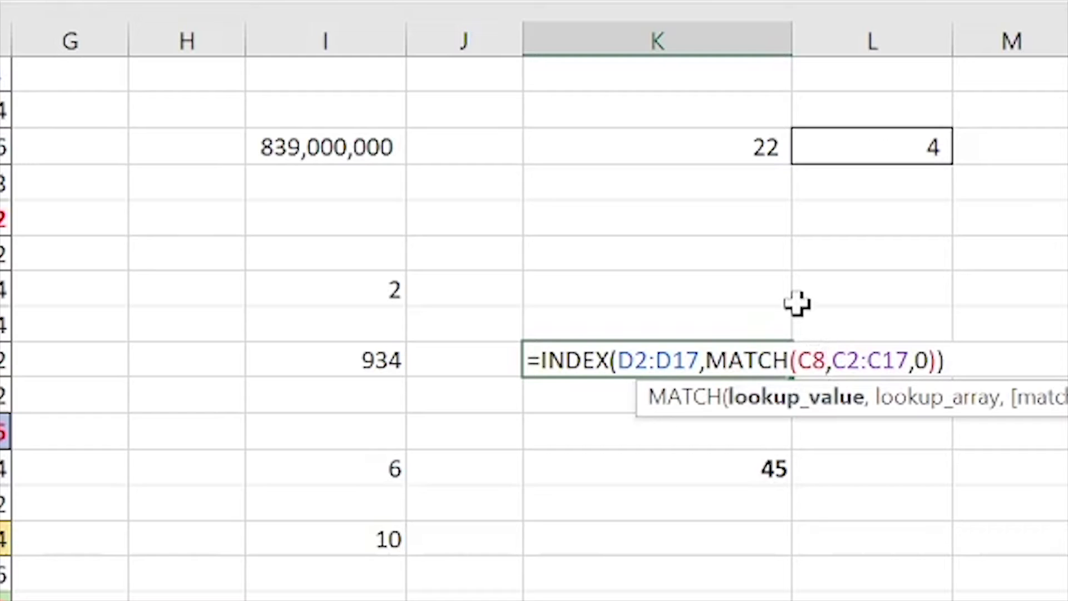
{"action": "key", "text": "Return"}
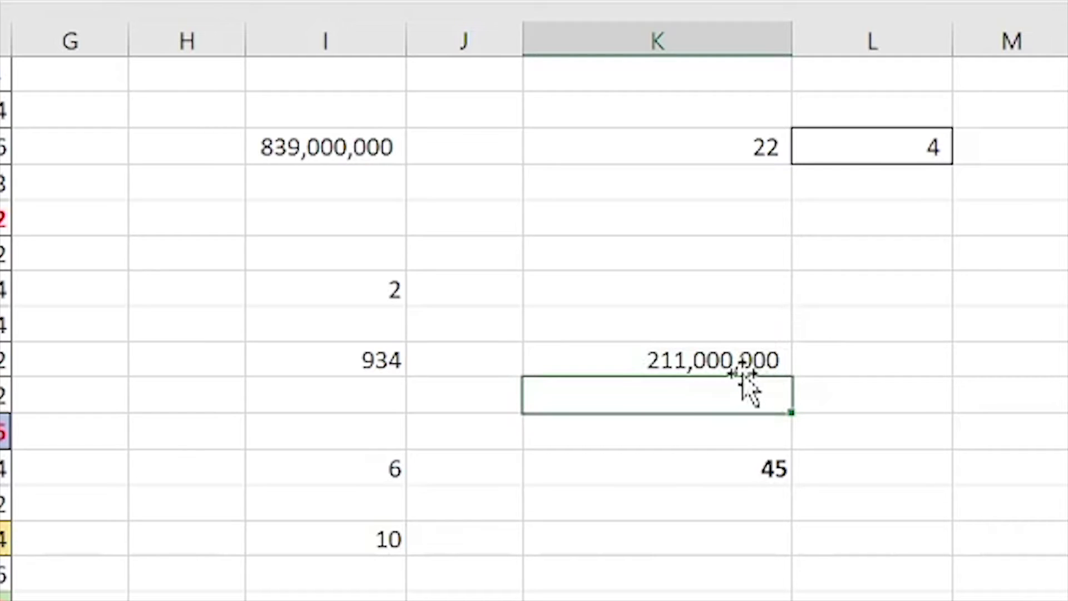
Replace the quoted name in K12's MATCH with a reference to the tenth employee's name cell, C11
{"action": "key", "text": "Down"}
{"action": "key", "text": "Down"}
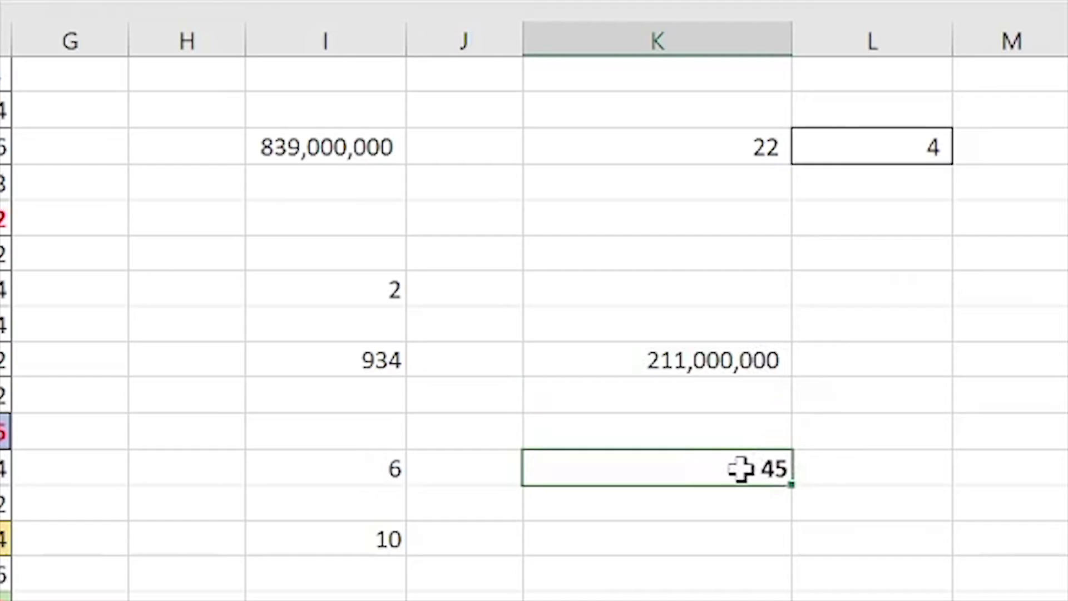
{"action": "double_click", "coordinate": [741, 469]}
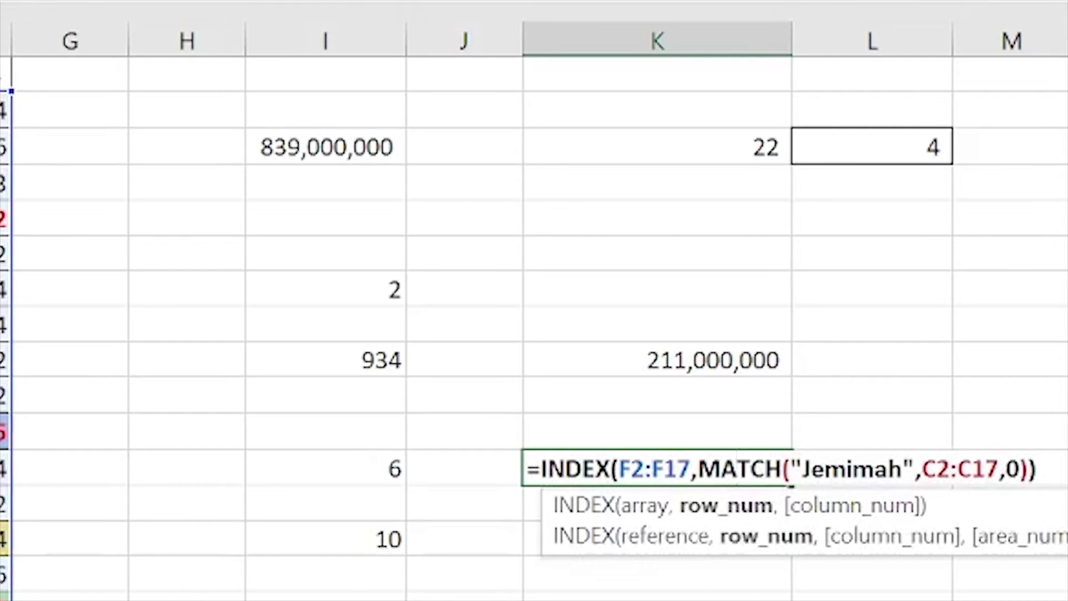
{"action": "left_click", "coordinate": [915, 469]}
{"action": "key", "text": "BackSpace"}
{"action": "key", "text": "BackSpace"}
{"action": "key", "text": "BackSpace"}
{"action": "key", "text": "BackSpace"}
{"action": "key", "text": "BackSpace"}
{"action": "key", "text": "BackSpace"}
{"action": "key", "text": "BackSpace"}
{"action": "key", "text": "BackSpace"}
{"action": "key", "text": "BackSpace"}
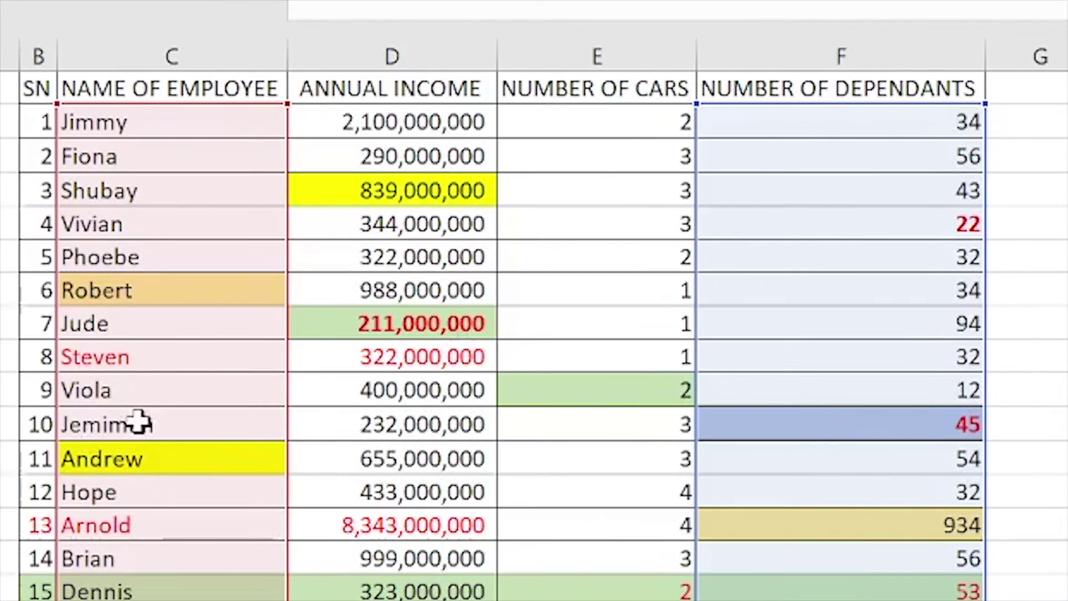
{"action": "left_click", "coordinate": [126, 427]}
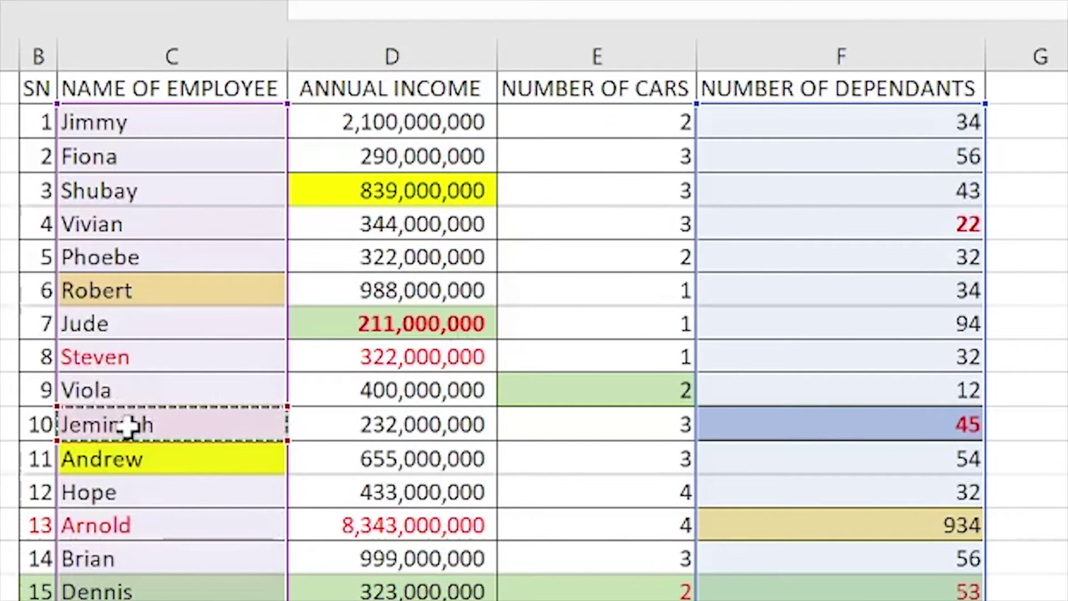
{"action": "key", "text": "Return"}
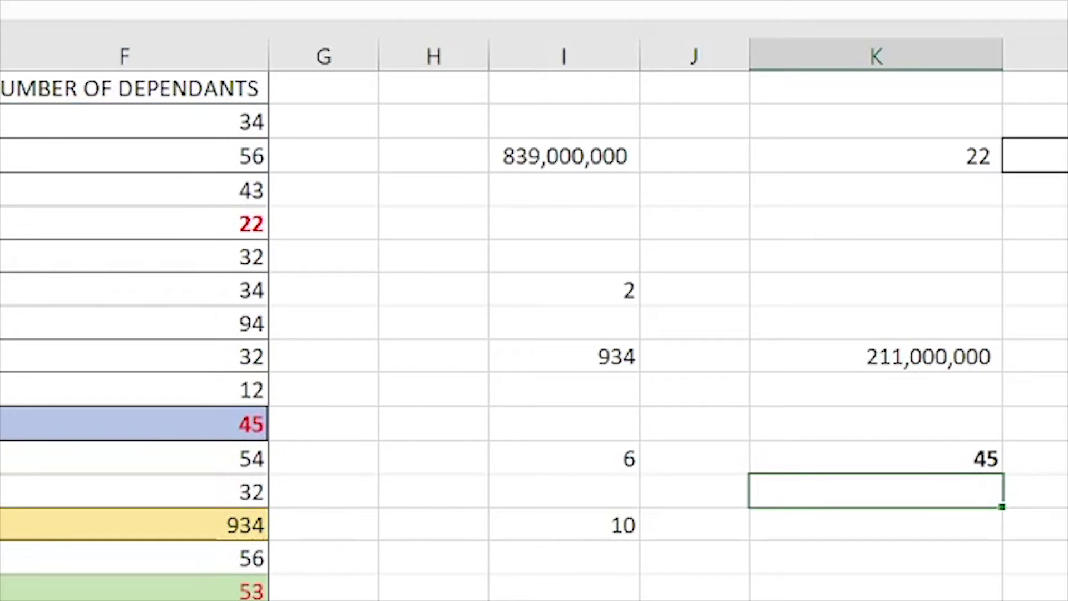
Format the second employee's annual income in D3 with a light blue fill and bold red text
{"action": "left_click", "coordinate": [106, 208]}
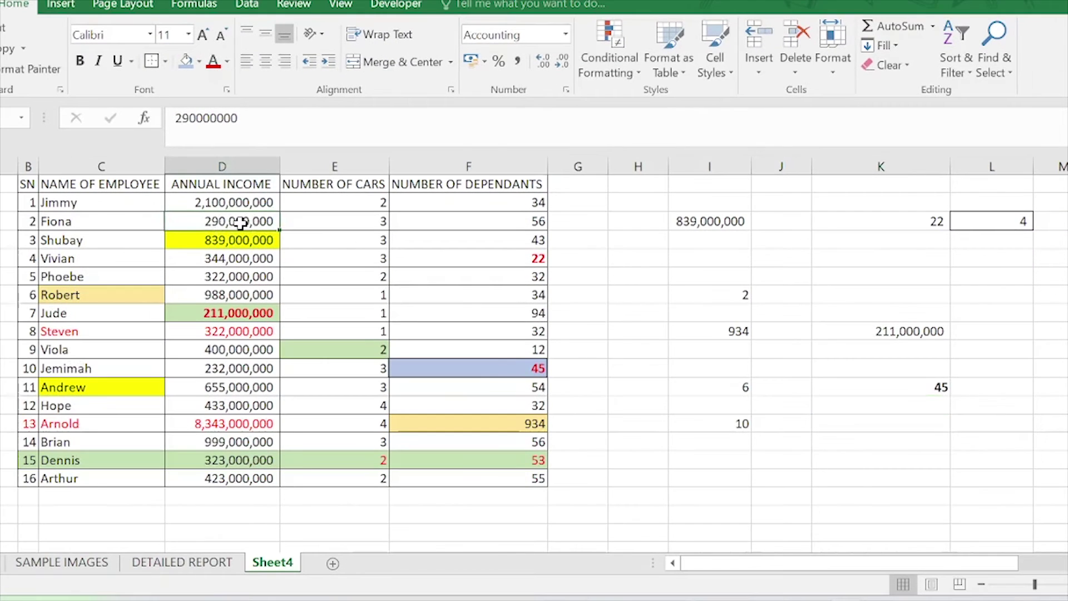
{"action": "left_click", "coordinate": [186, 61]}
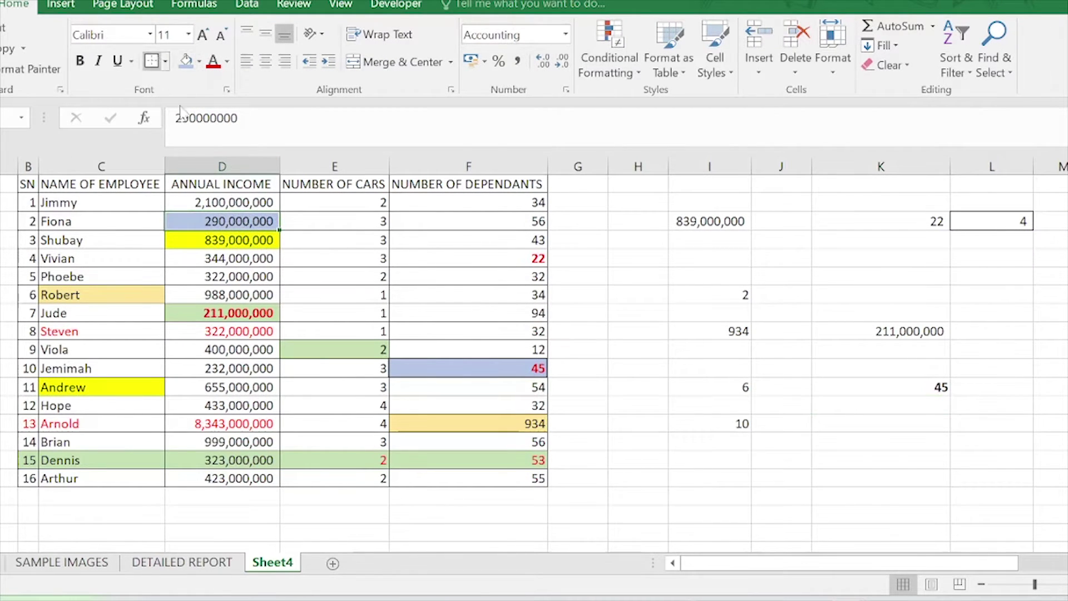
{"action": "left_click", "coordinate": [241, 253]}
{"action": "left_click", "coordinate": [237, 224]}
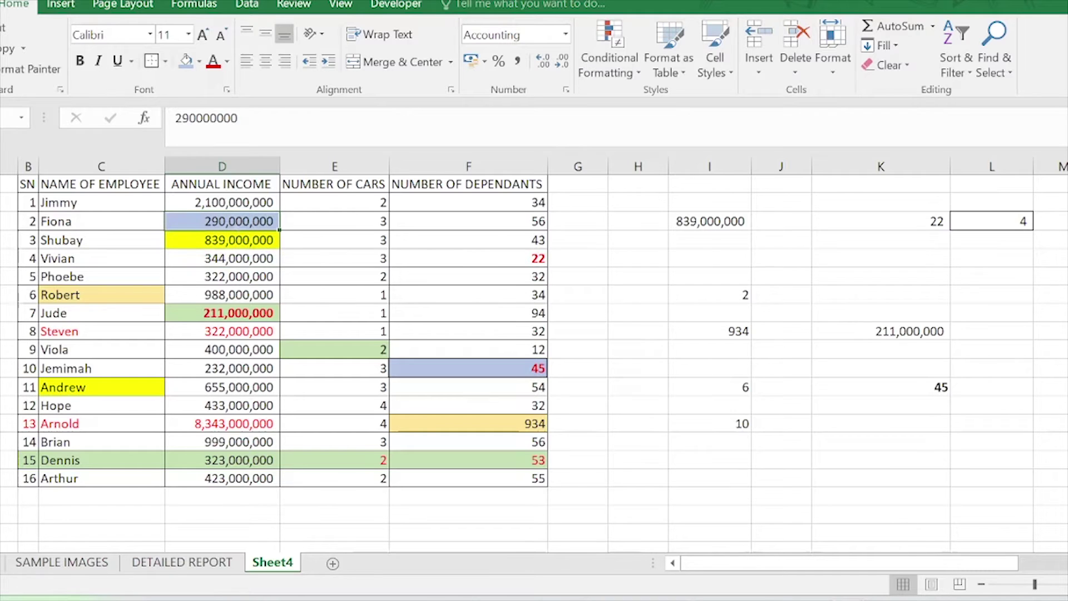
{"action": "left_click", "coordinate": [213, 61]}
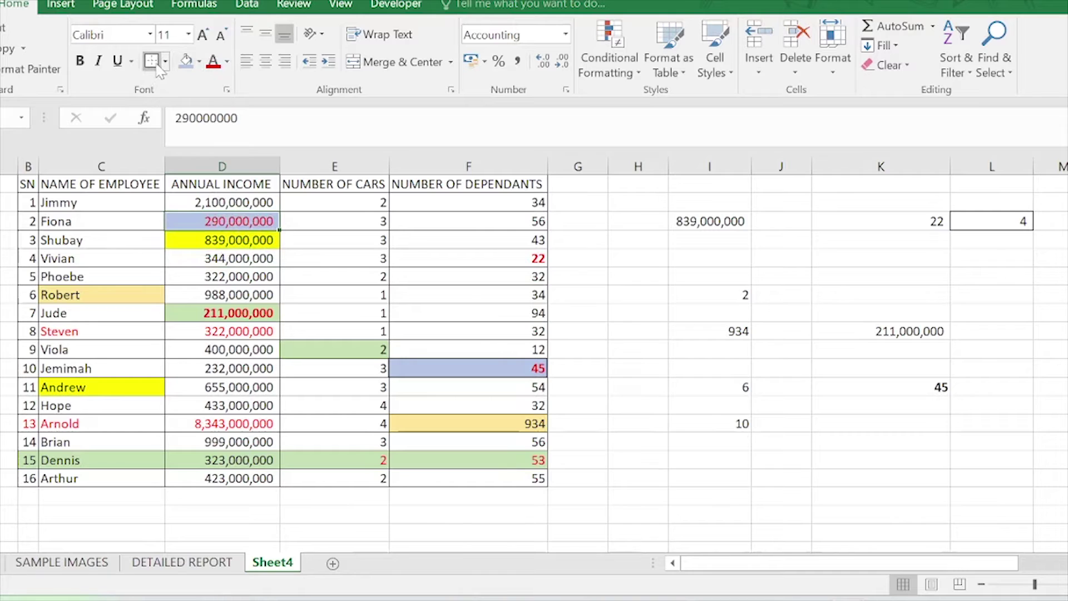
{"action": "left_click", "coordinate": [79, 61]}
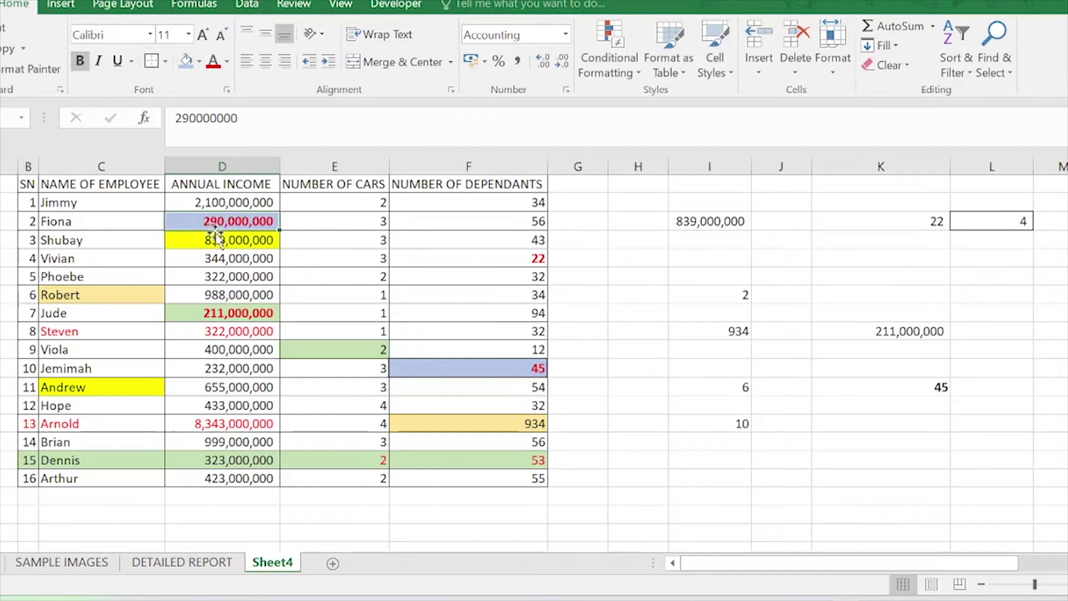
Start an INDEX formula in K15
{"action": "left_click", "coordinate": [862, 441]}
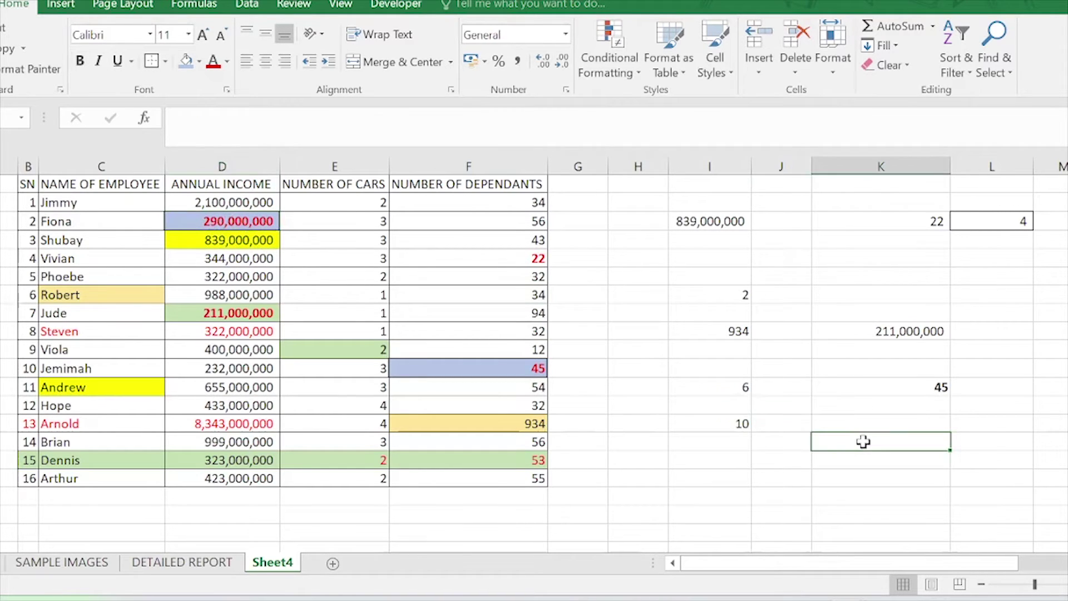
{"action": "type", "text": "=inde"}
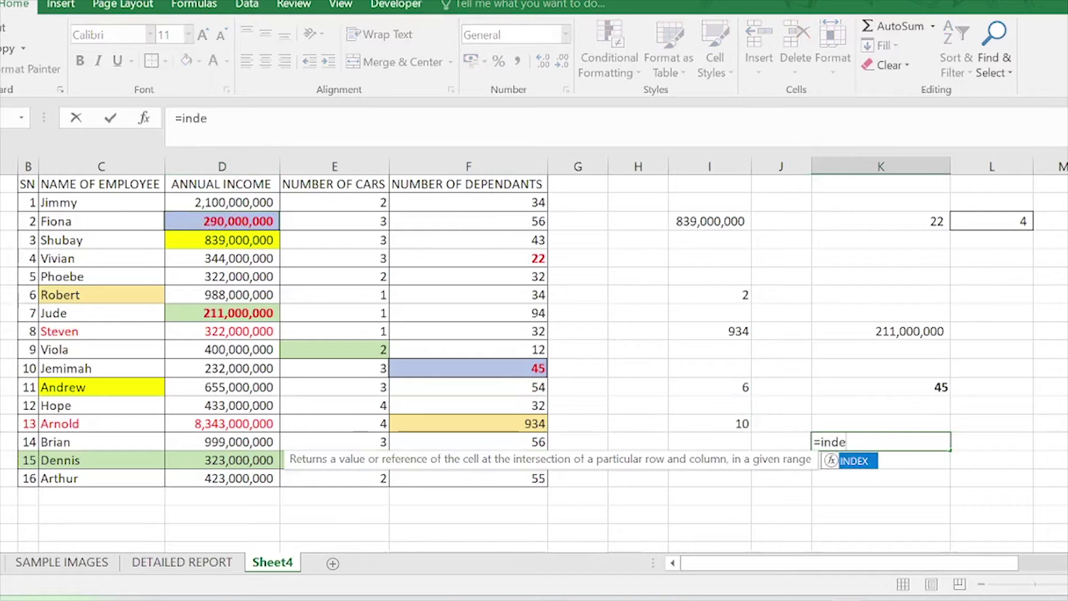
Complete the K15 formula as =INDEX(D2:D17,MATCH(C3,C2:C17,0)) to look up the annual income of the employee in C3
{"action": "type", "text": "x("}
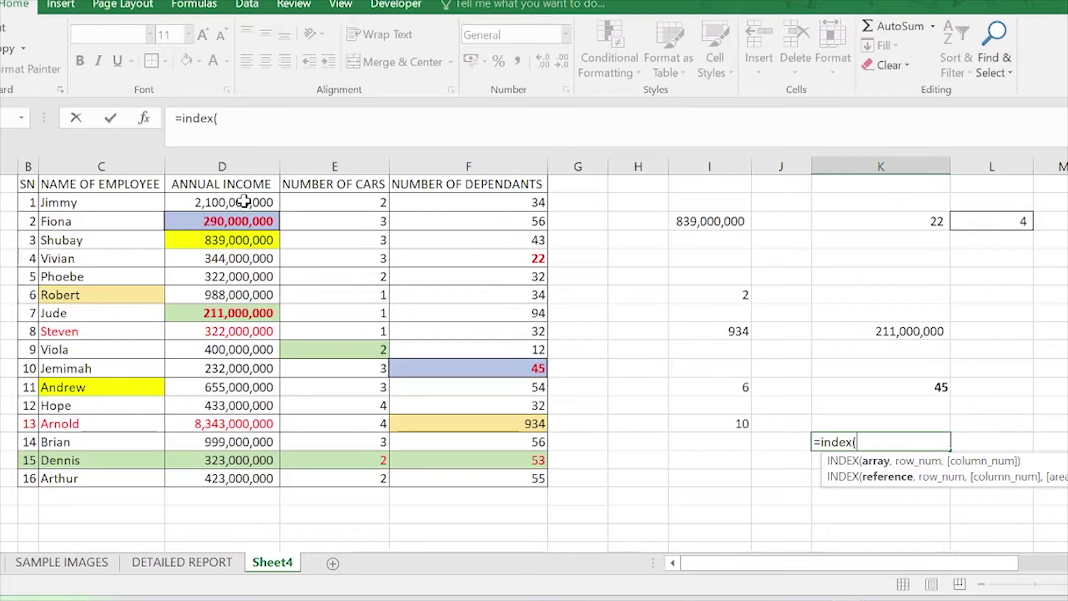
{"action": "left_click_drag", "start_coordinate": [245, 200], "coordinate": [239, 478]}
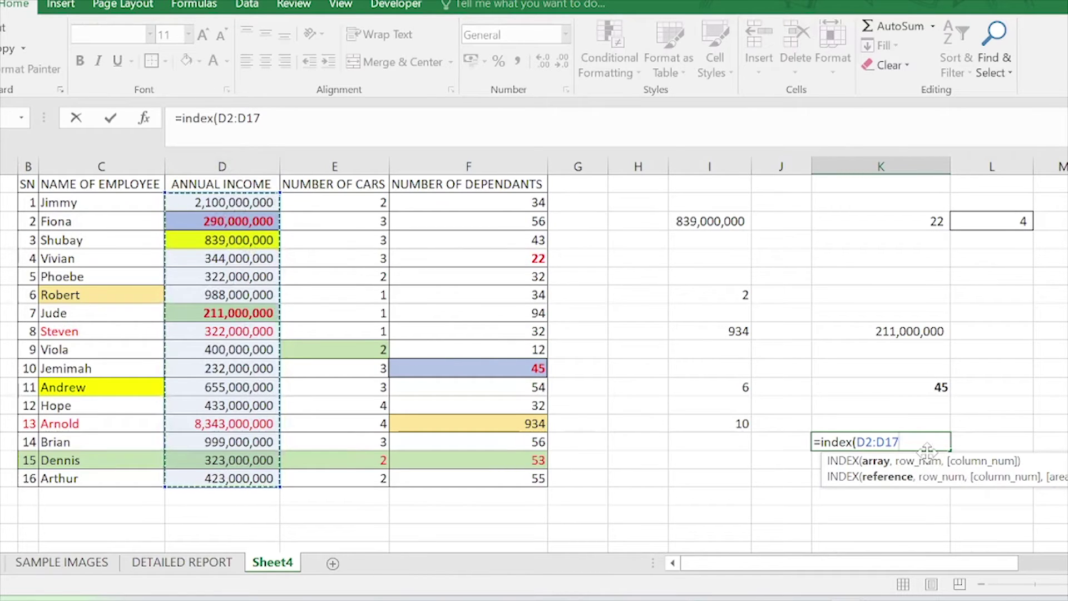
{"action": "type", "text": ","}
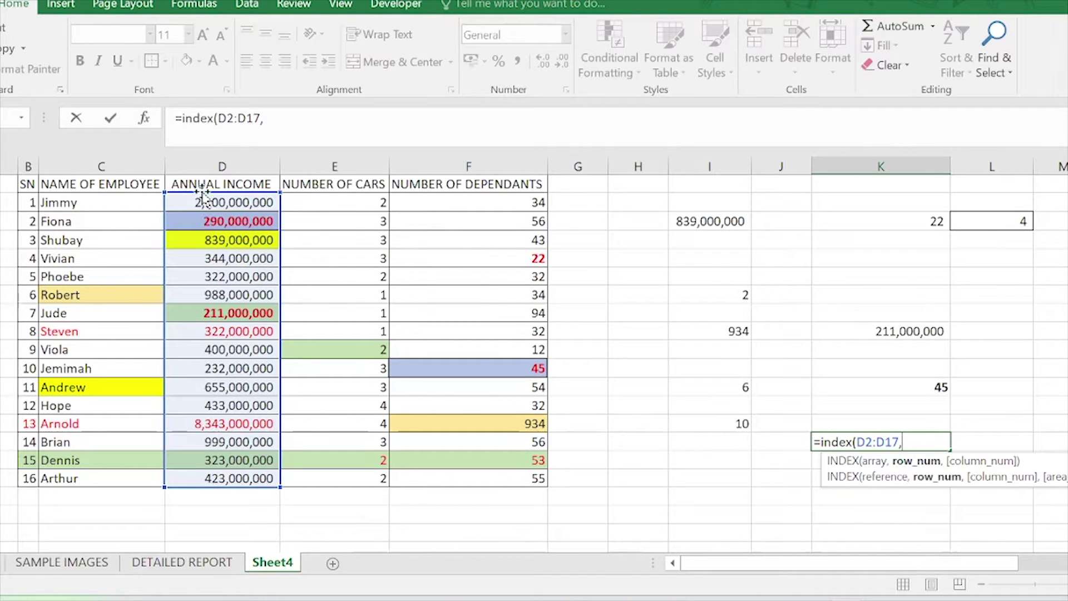
{"action": "type", "text": "match"}
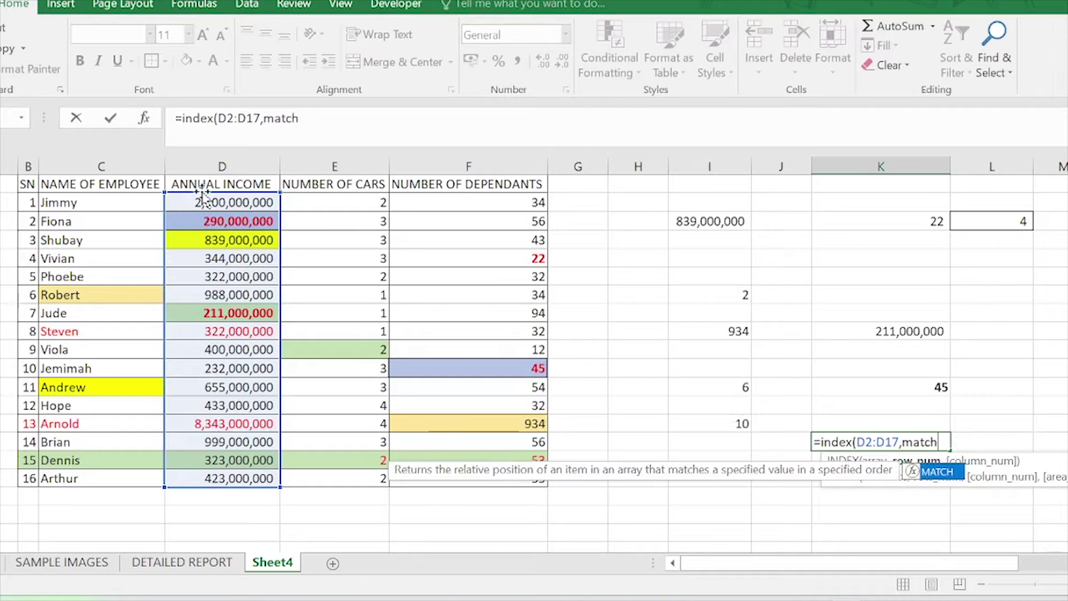
{"action": "type", "text": "("}
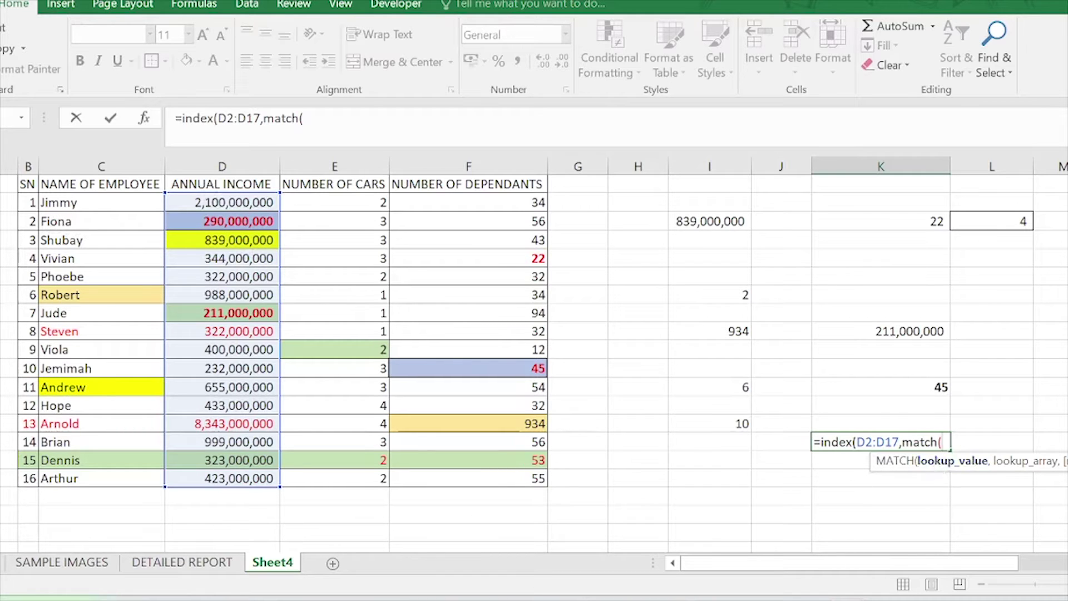
{"action": "left_click", "coordinate": [71, 221]}
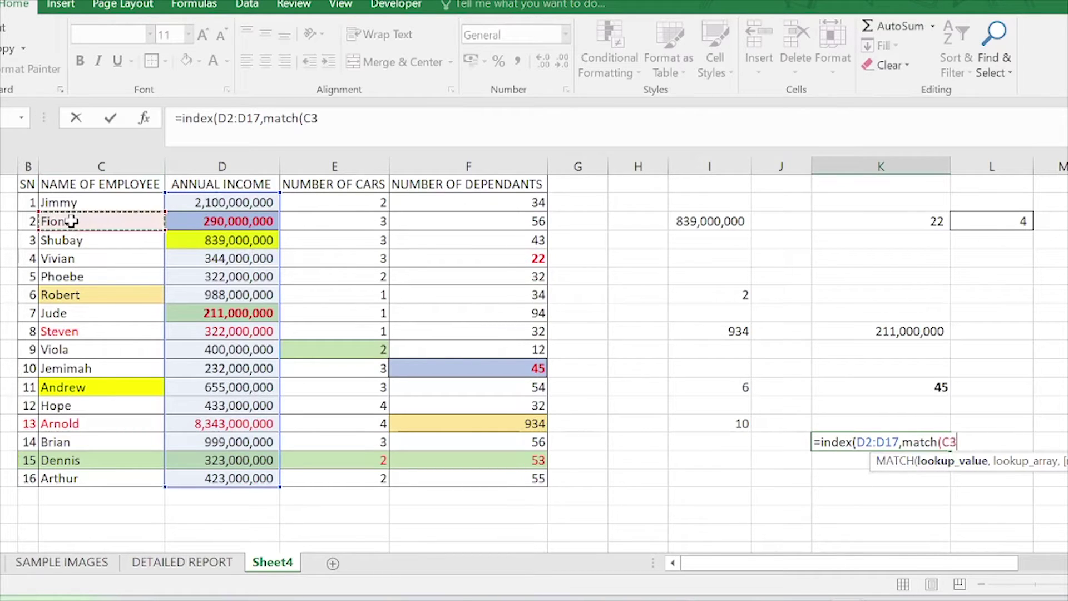
{"action": "type", "text": ","}
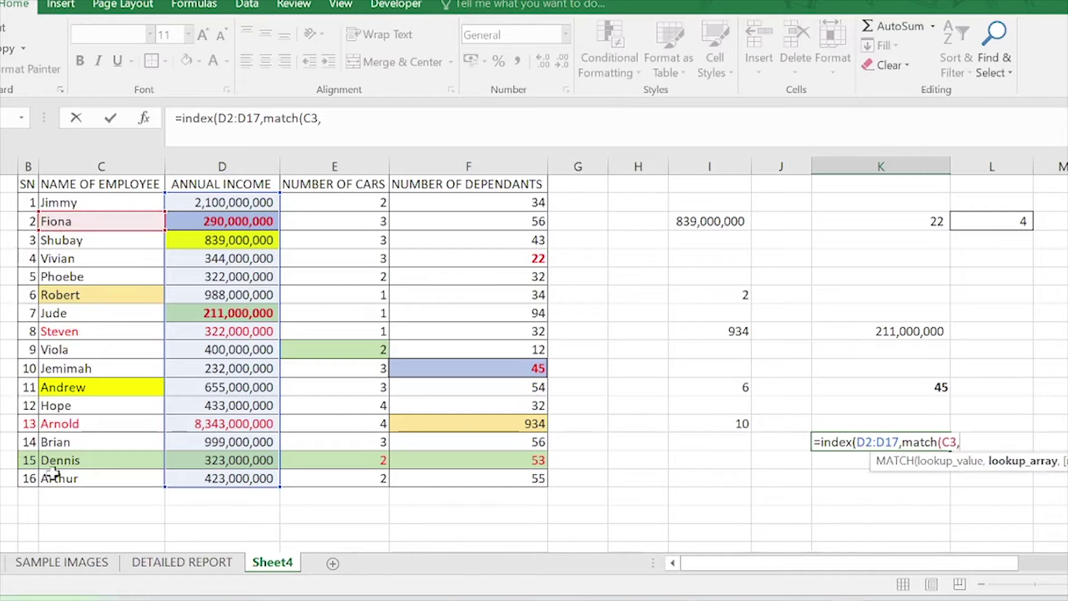
{"action": "left_click_drag", "start_coordinate": [73, 200], "coordinate": [80, 475]}
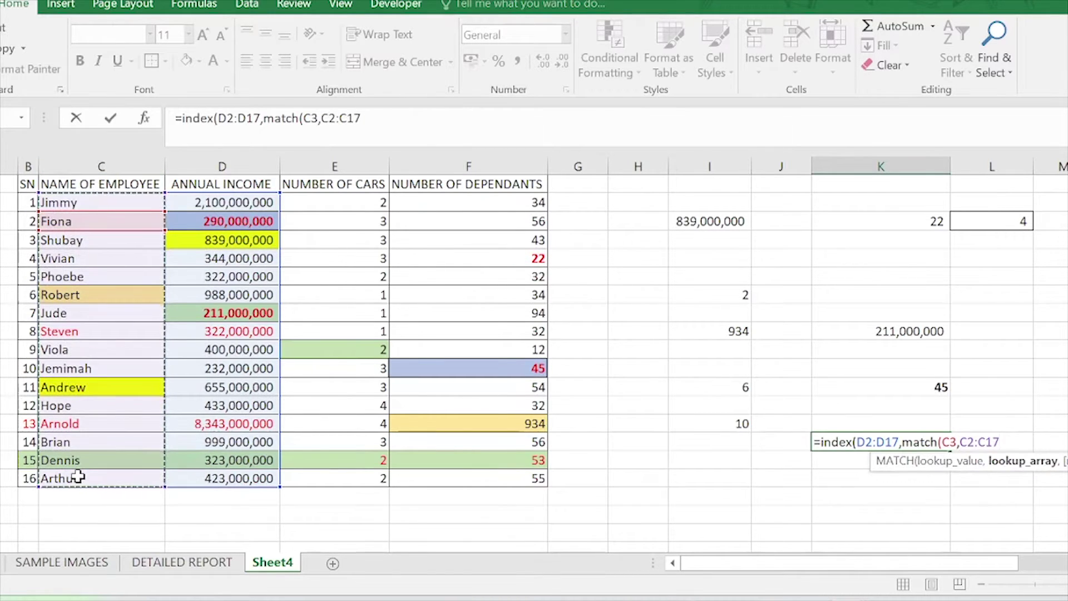
{"action": "type", "text": ","}
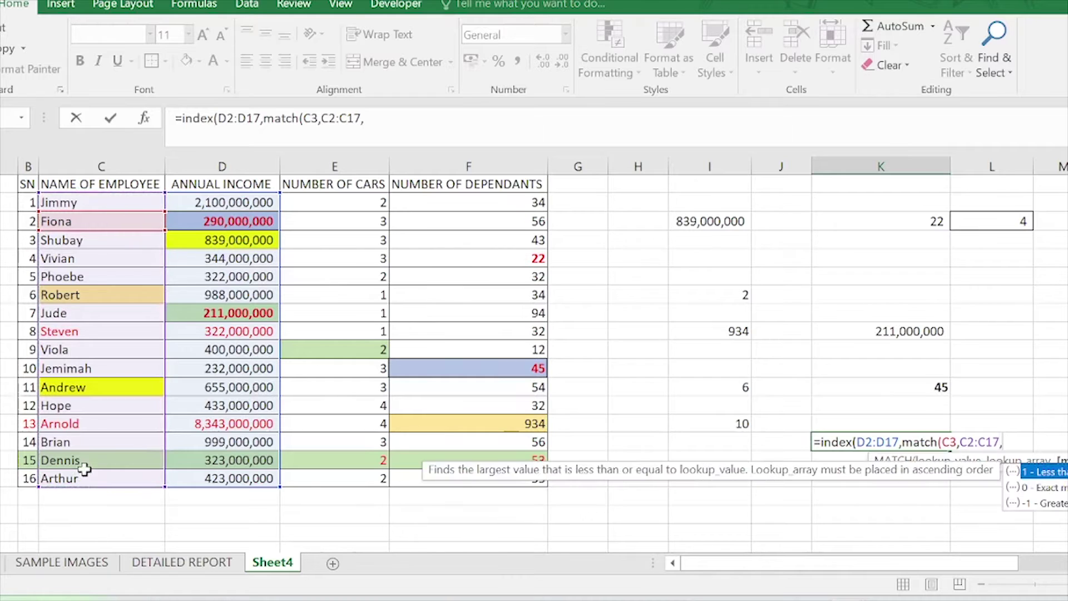
{"action": "type", "text": "0))"}
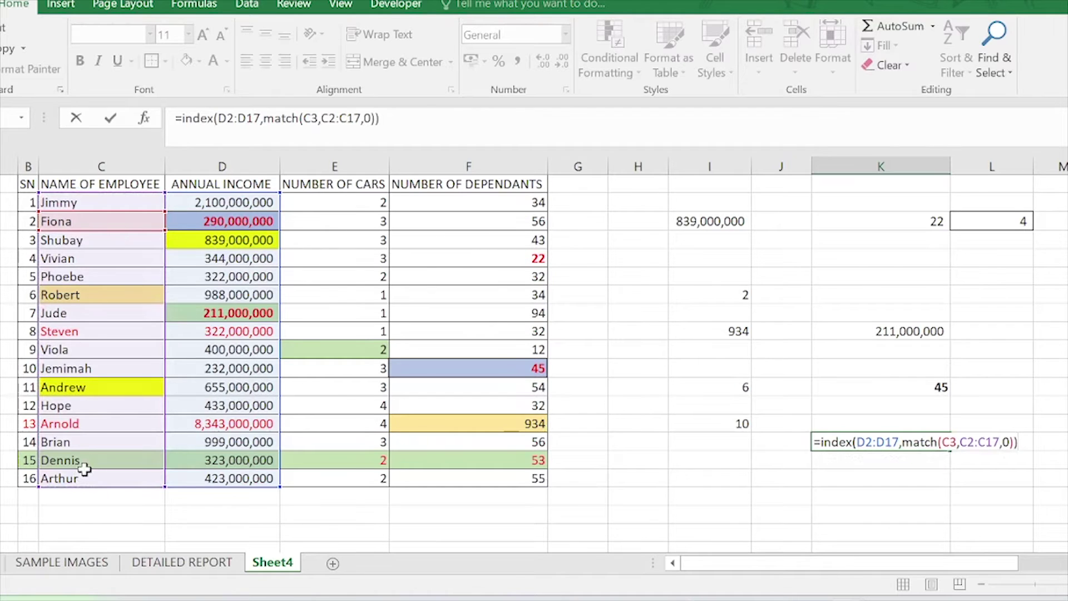
{"action": "key", "text": "Return"}
Apply the comma number format without decimals to the INDEX-MATCH result in K15
{"action": "left_click", "coordinate": [883, 443]}
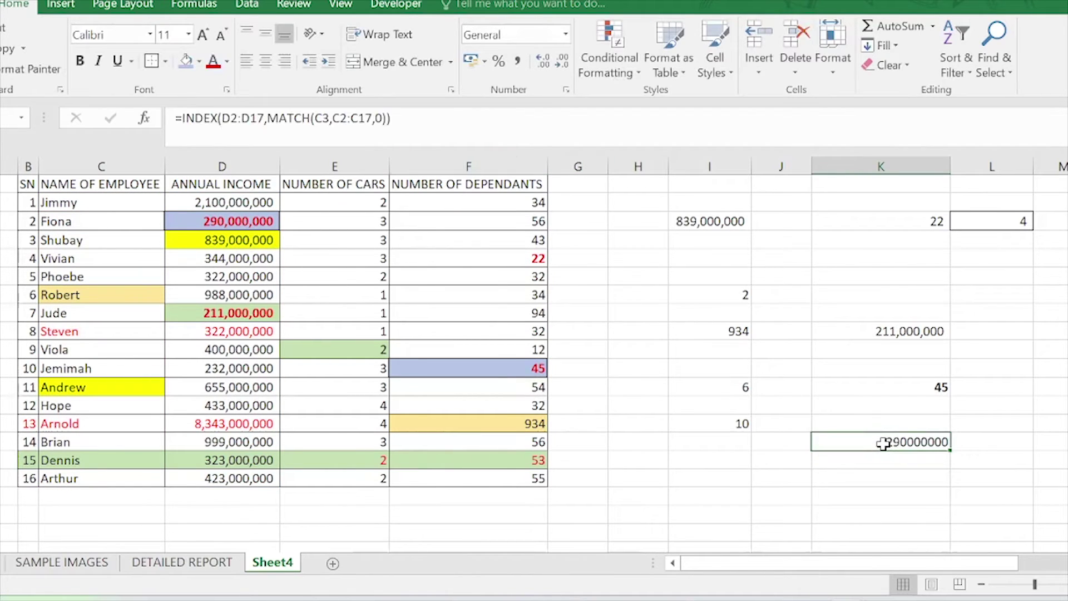
{"action": "left_click", "coordinate": [518, 61]}
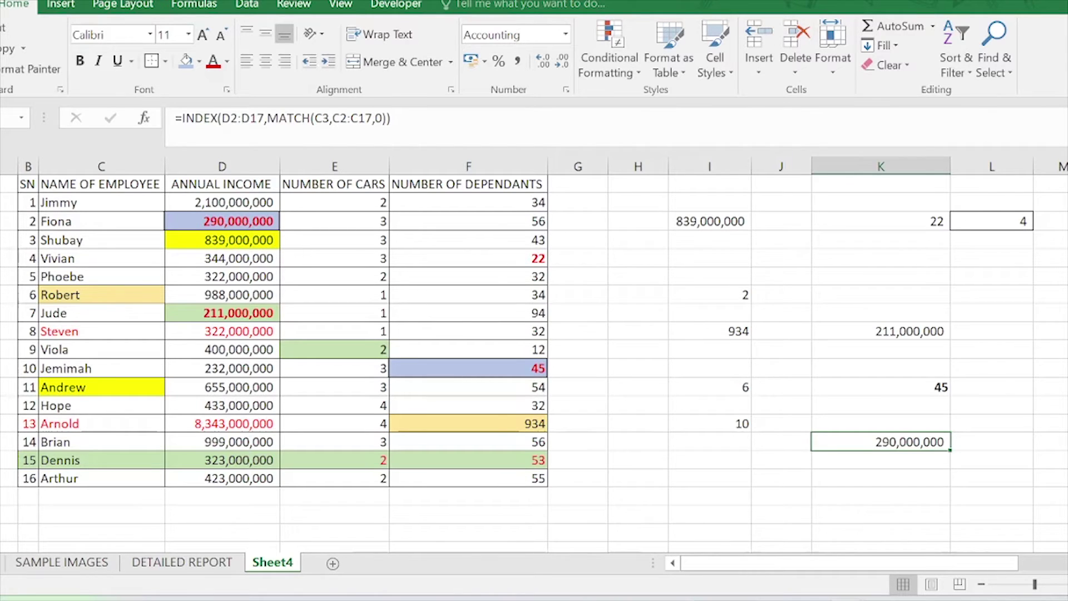
{"action": "left_click", "coordinate": [938, 477]}
{"action": "left_click", "coordinate": [934, 443]}
{"action": "left_click", "coordinate": [911, 368]}
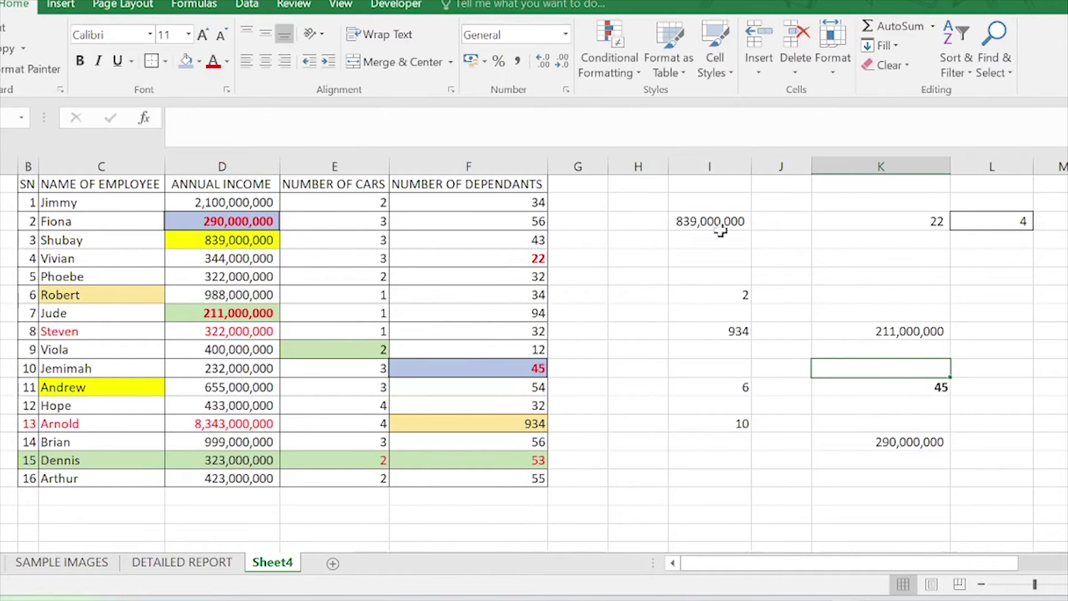
Clear the contents of the practice results in H2:L18
{"action": "left_click_drag", "start_coordinate": [646, 205], "coordinate": [996, 489]}
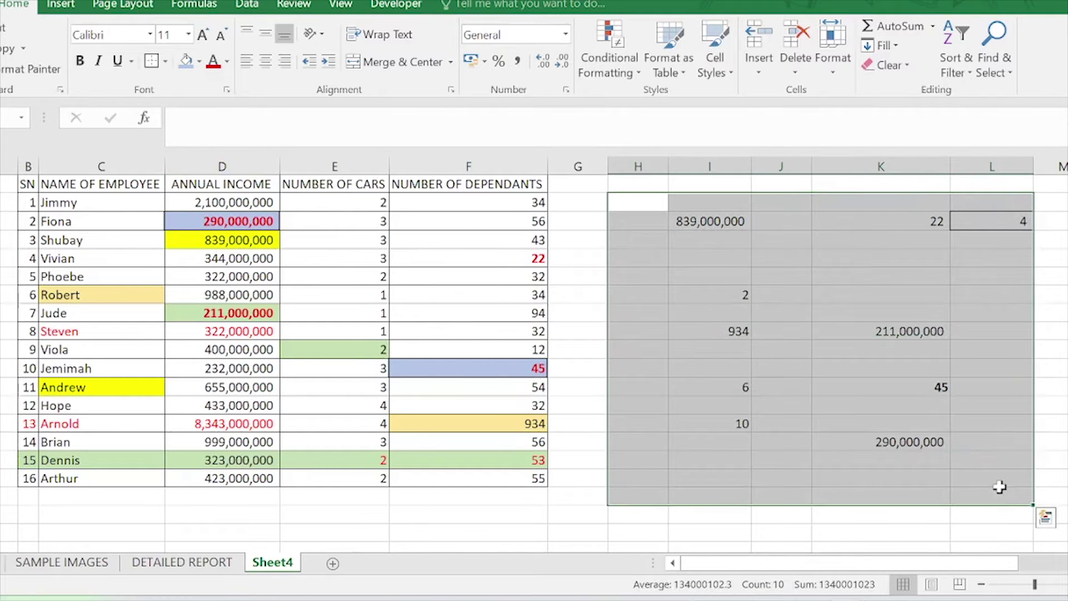
{"action": "key", "text": "Delete"}
{"action": "left_click", "coordinate": [977, 310]}
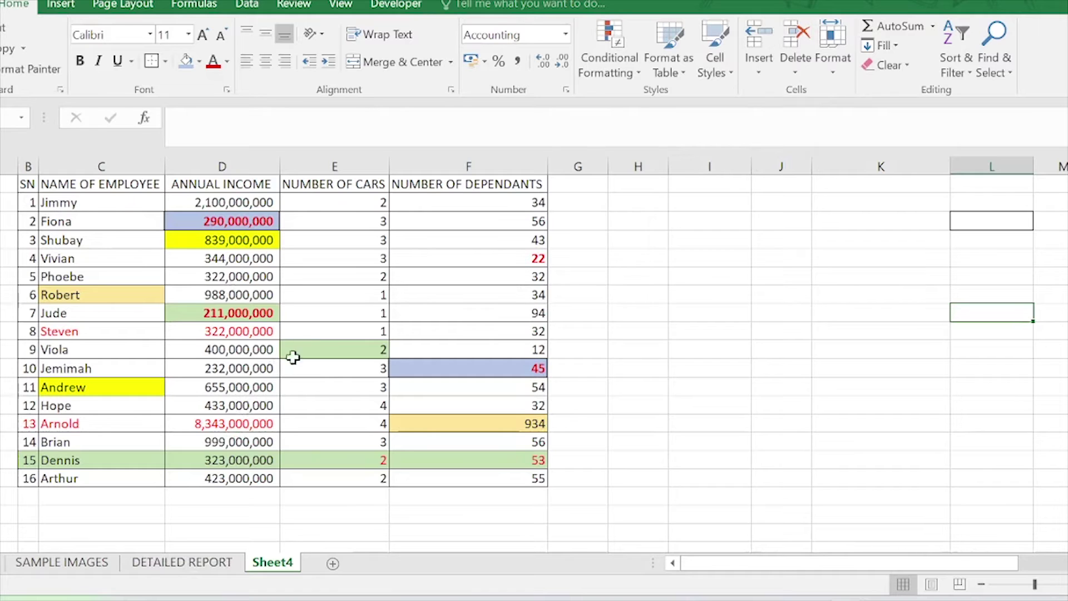
Remove the coloured highlighting and font formatting from columns C to F of the employee table
{"action": "left_click", "coordinate": [85, 167]}
{"action": "left_click_drag", "start_coordinate": [85, 168], "coordinate": [490, 172]}
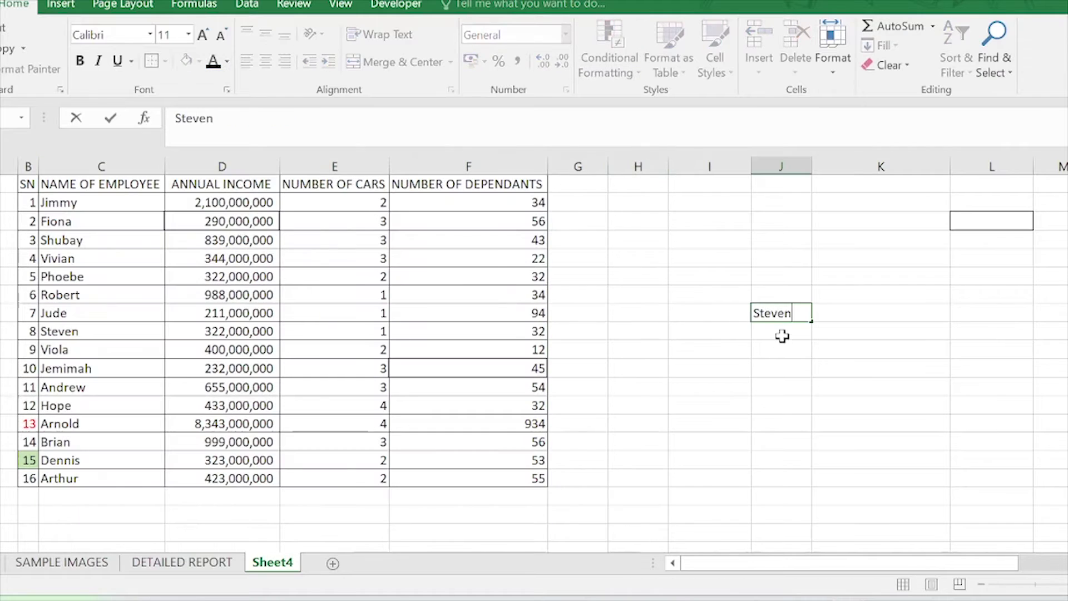
Start a lookup list in J8 and J9 with the names of the employees with SN 8 and 11
{"action": "key", "text": "Return"}
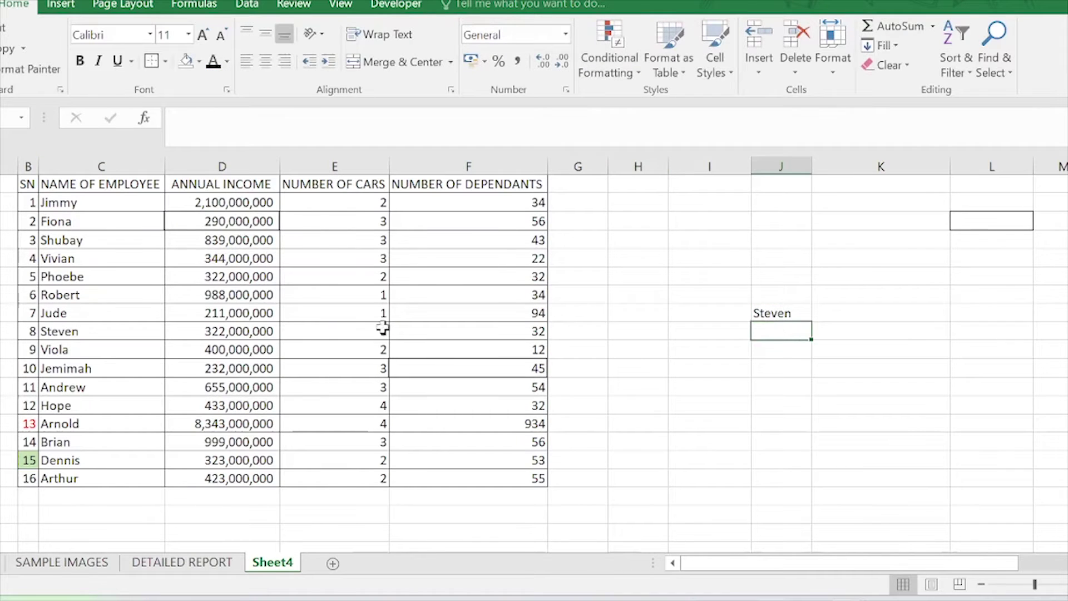
{"action": "left_click", "coordinate": [132, 388]}
{"action": "left_click", "coordinate": [786, 332]}
{"action": "type", "text": "Andrew"}
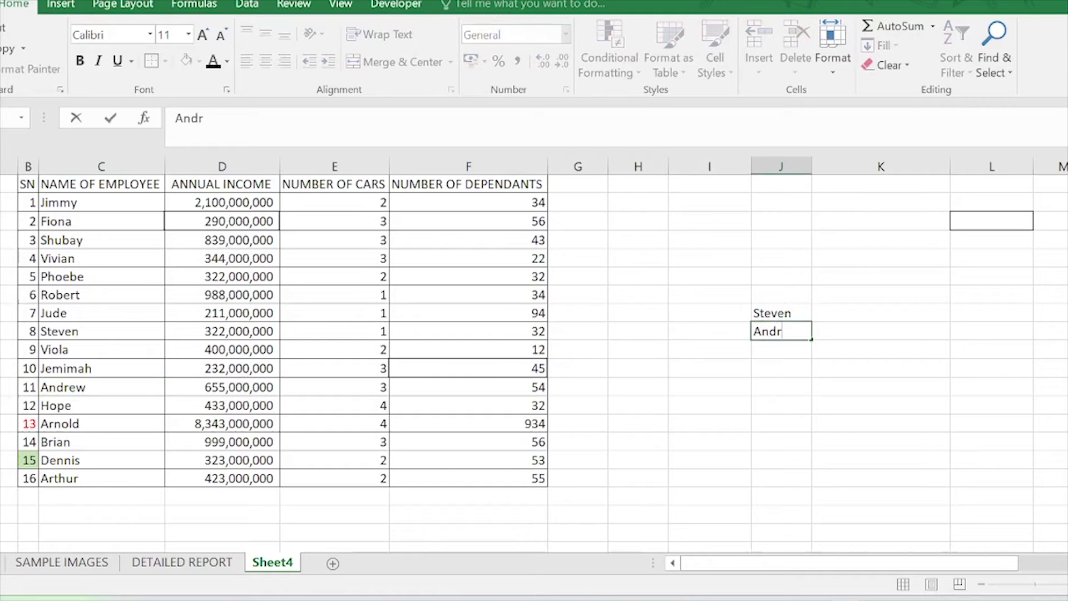
{"action": "left_click", "coordinate": [801, 382]}
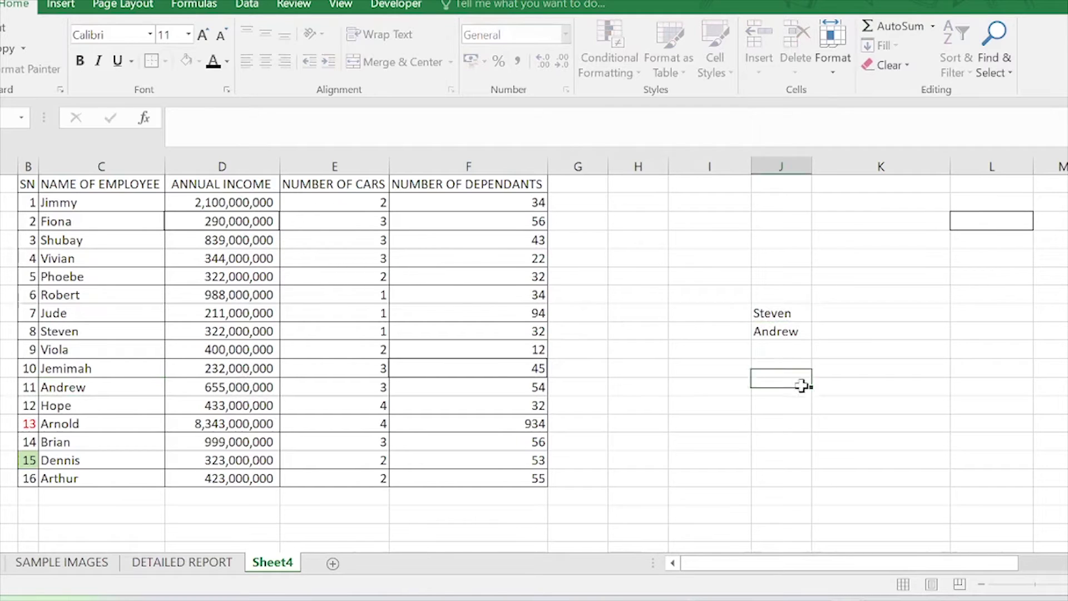
Extend the lookup list in J10 and J11 with the names of the employees with SN 12 and 16
{"action": "left_click", "coordinate": [787, 349]}
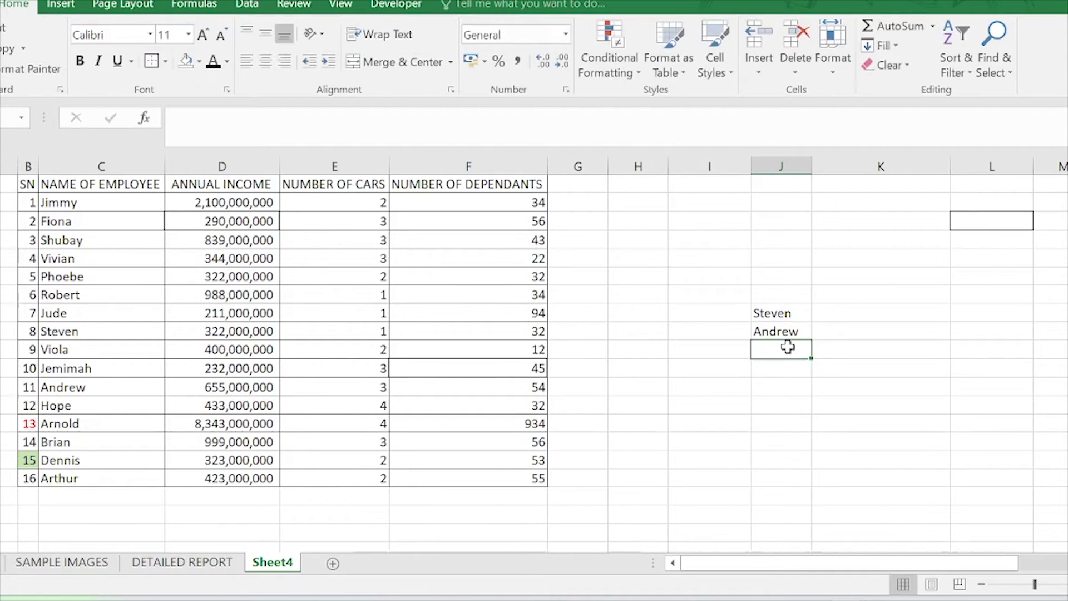
{"action": "left_click", "coordinate": [95, 425]}
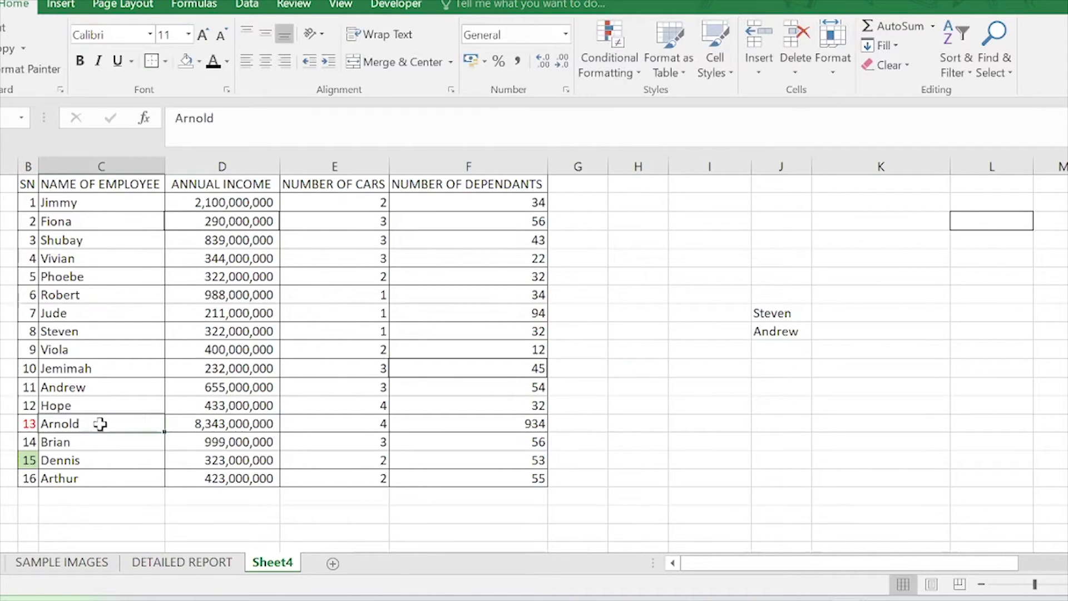
{"action": "left_click", "coordinate": [772, 353]}
{"action": "type", "text": "Hope"}
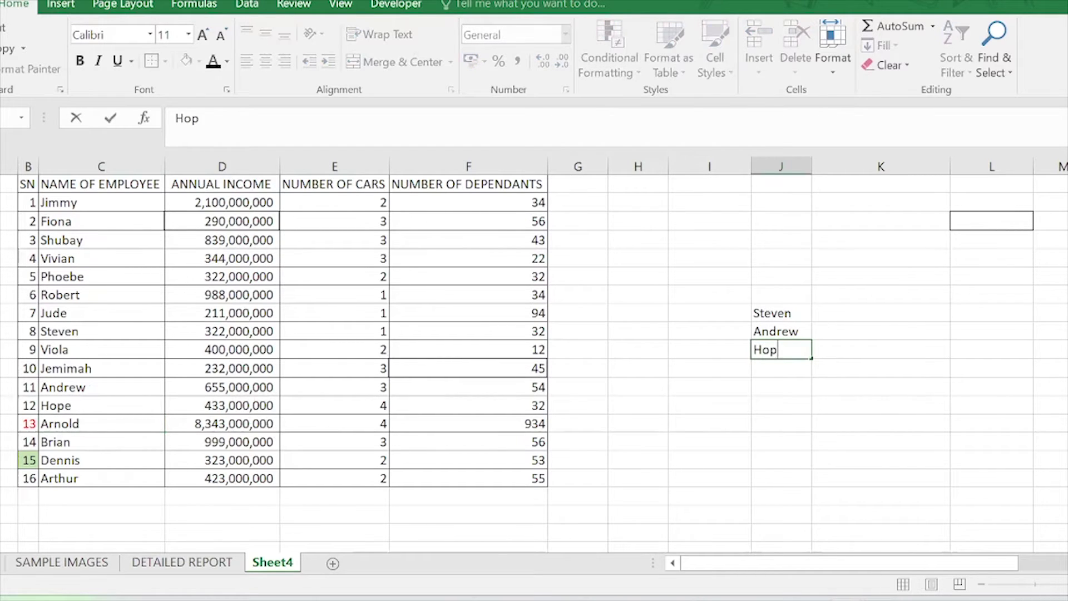
{"action": "left_click", "coordinate": [800, 410]}
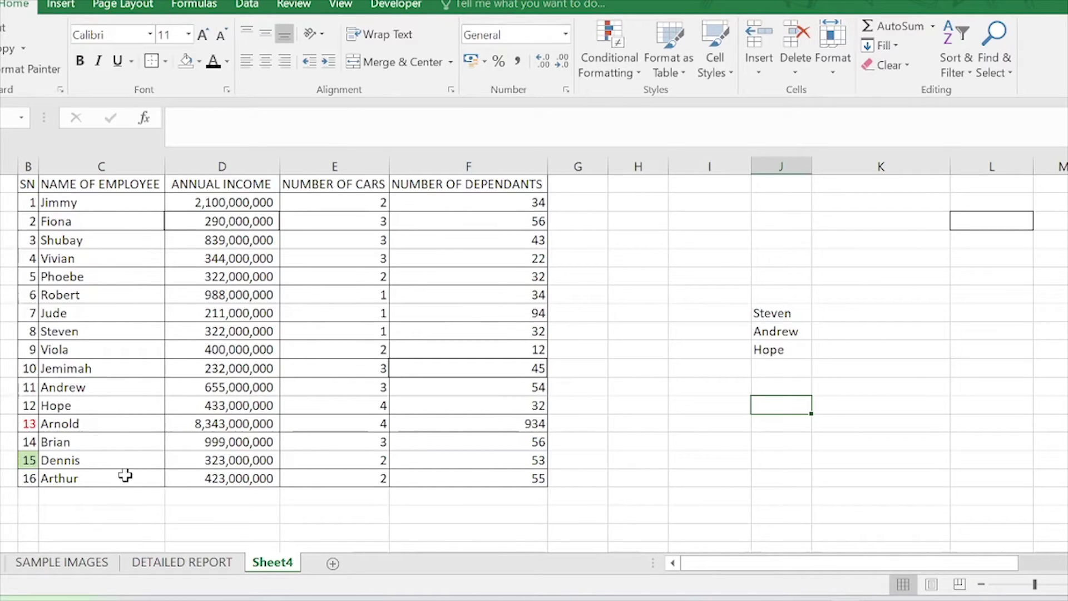
{"action": "left_click", "coordinate": [763, 374]}
{"action": "type", "text": "A"}
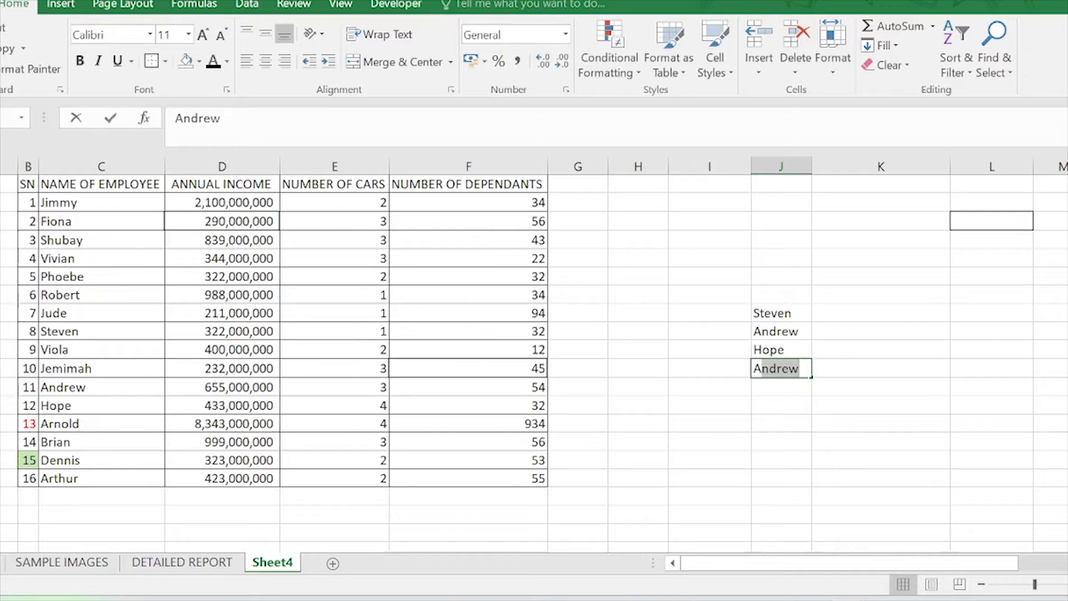
{"action": "type", "text": "rthur"}
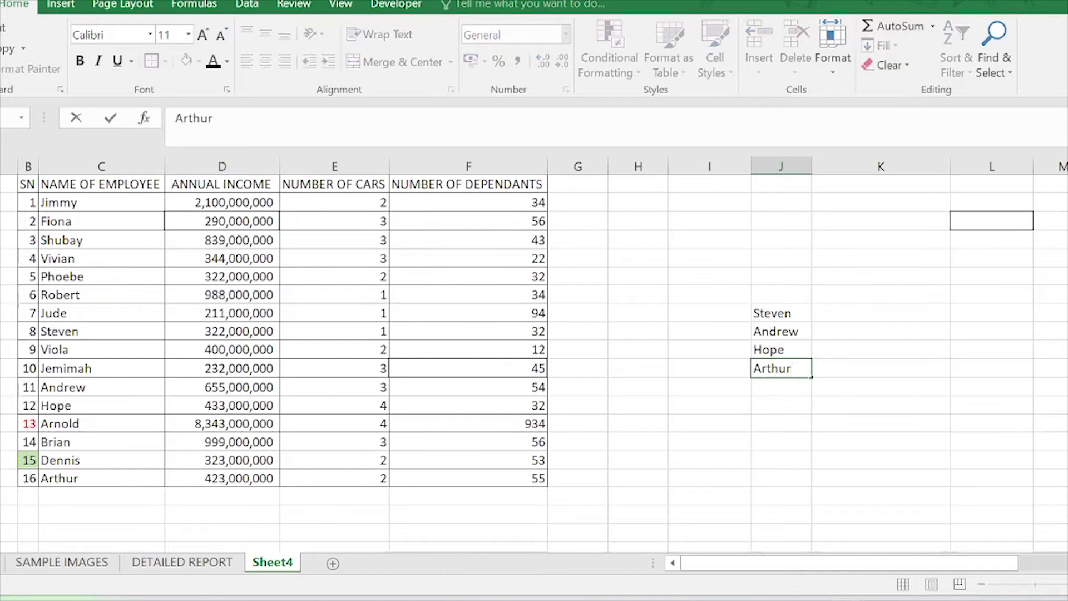
{"action": "left_click", "coordinate": [835, 386]}
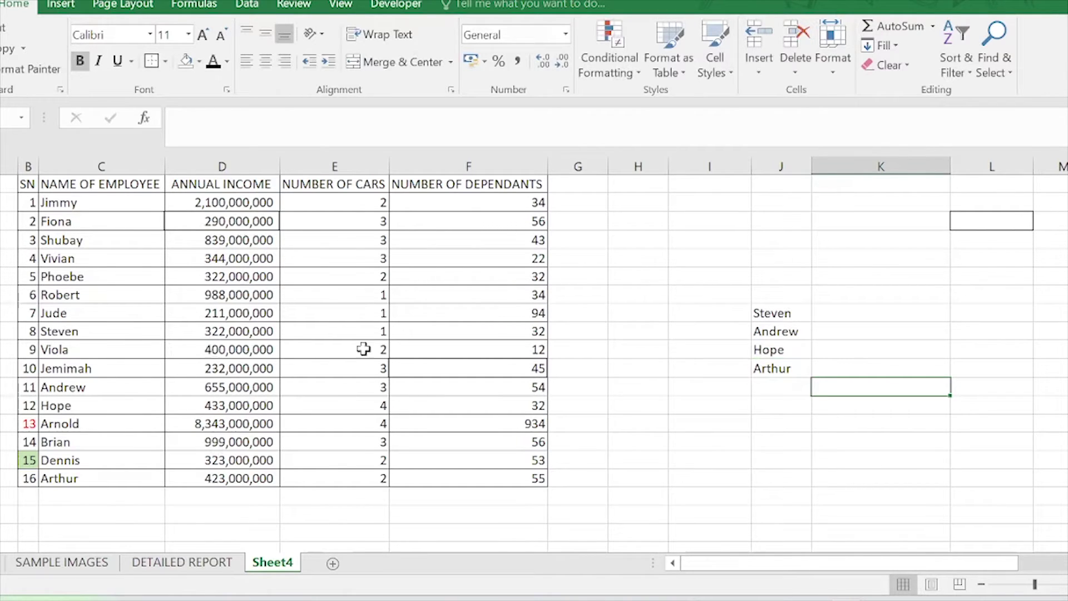
Add the column headers ANNUAL INCOME in K7 and CARS in L7 above the lookup list
{"action": "left_click_drag", "start_coordinate": [790, 314], "coordinate": [793, 361]}
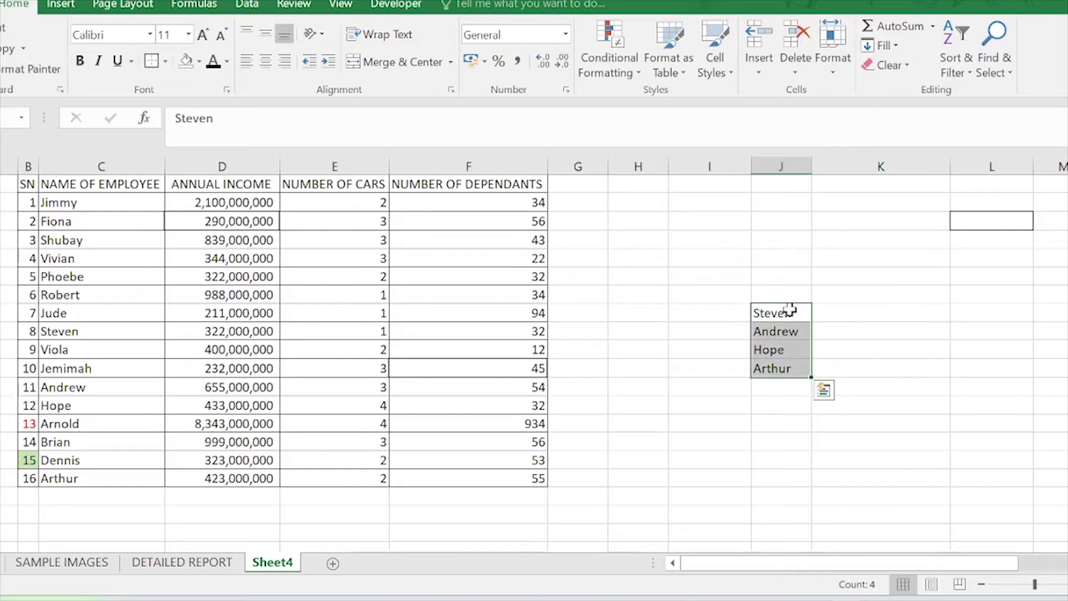
{"action": "left_click", "coordinate": [884, 293]}
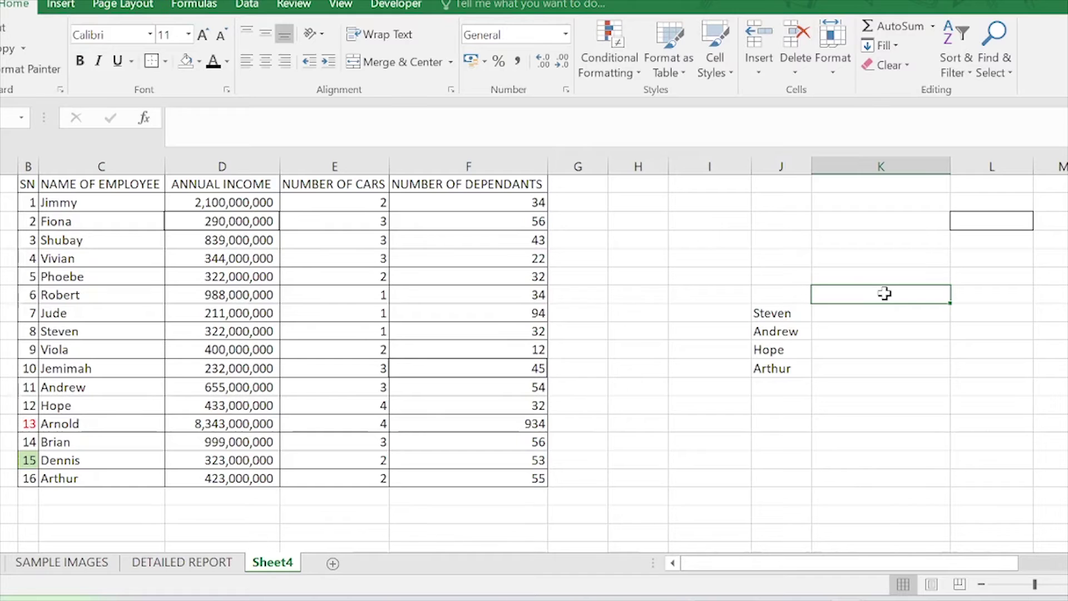
{"action": "type", "text": "ANNUAL"}
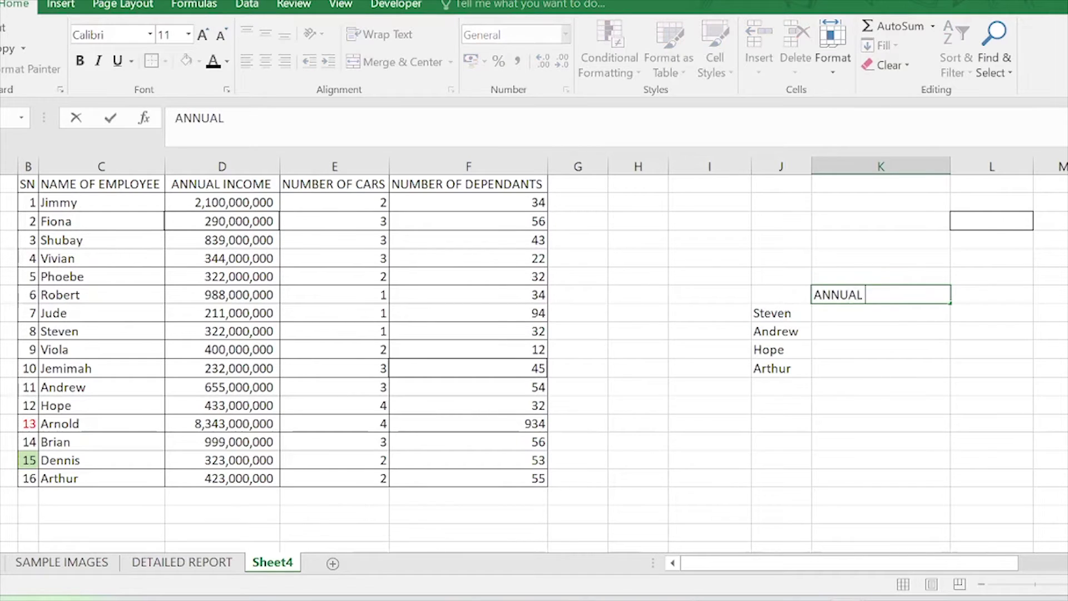
{"action": "type", "text": " INCOME"}
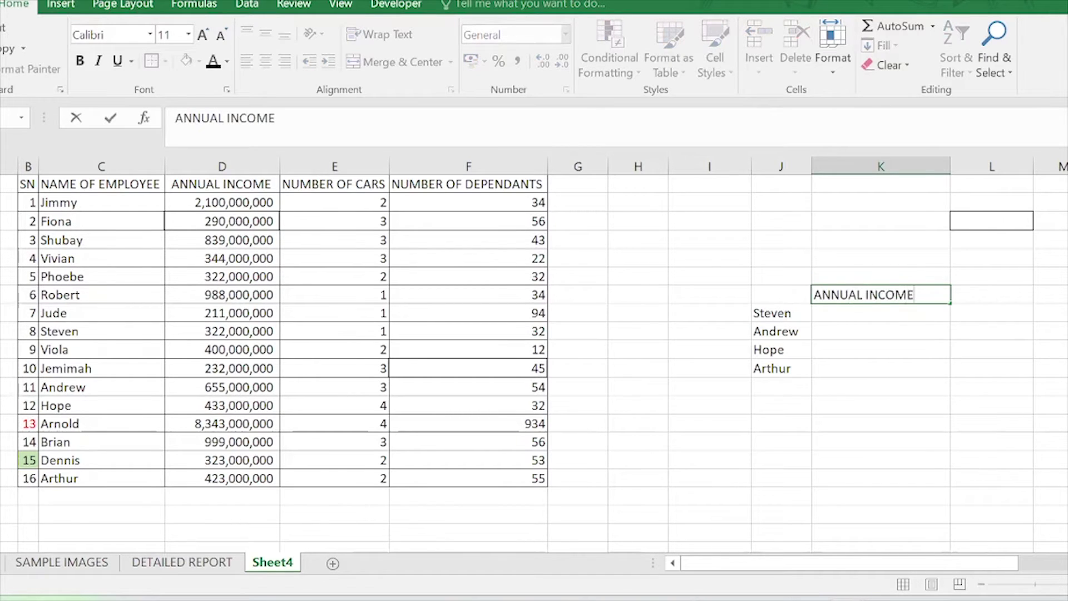
{"action": "left_click", "coordinate": [981, 391]}
{"action": "left_click", "coordinate": [984, 288]}
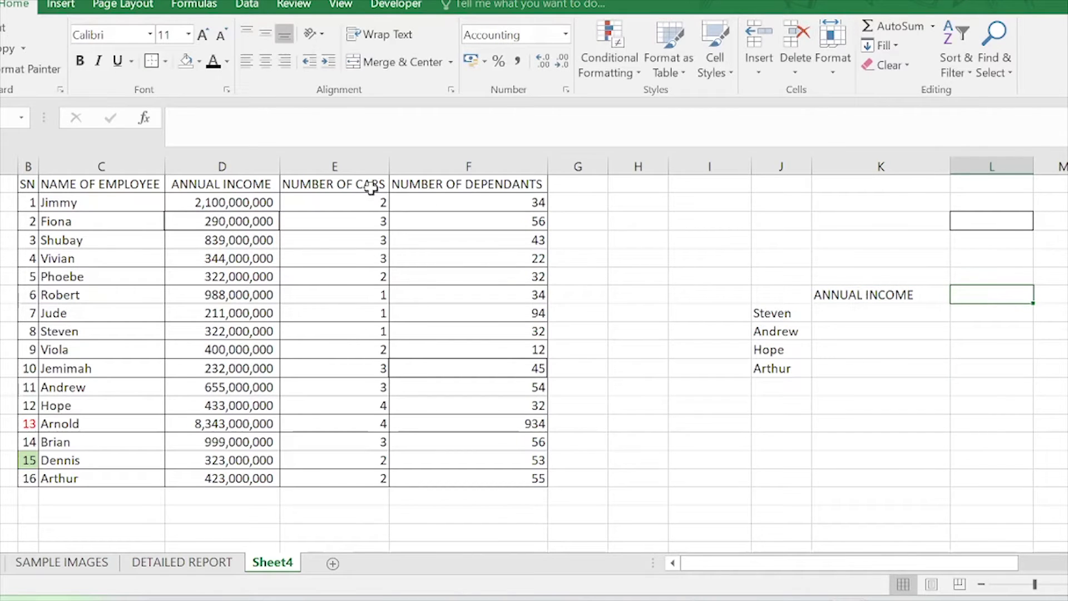
{"action": "type", "text": "CARS"}
{"action": "left_click", "coordinate": [746, 369]}
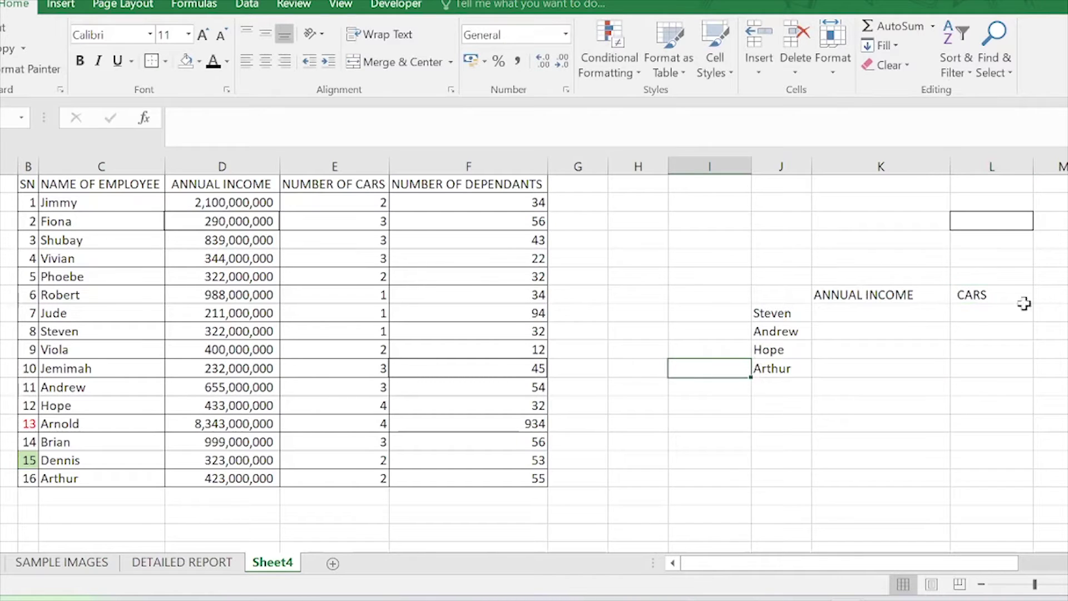
{"action": "left_click", "coordinate": [884, 328]}
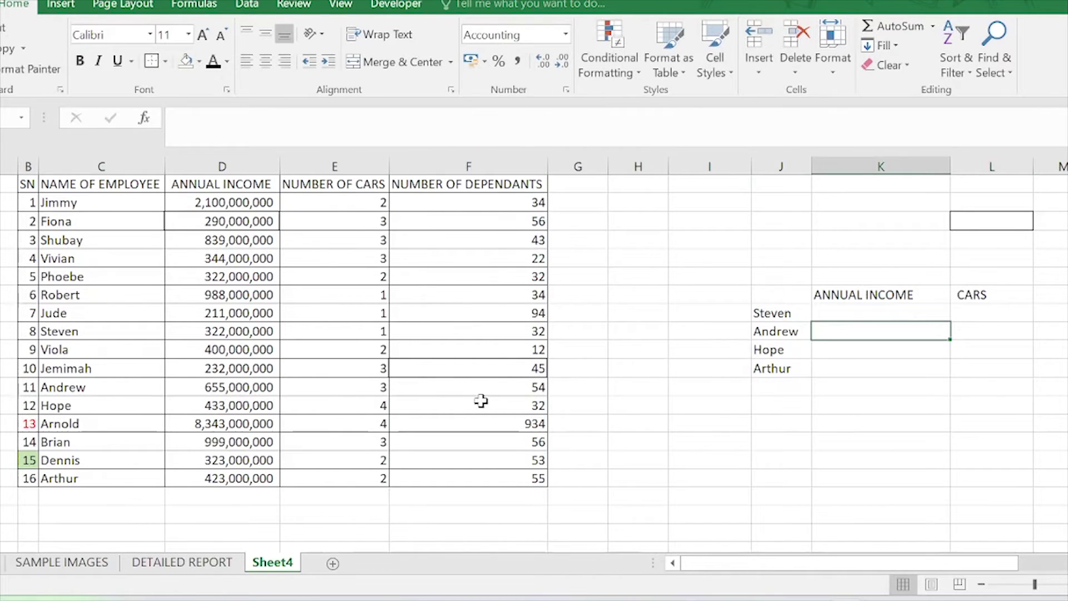
{"action": "left_click", "coordinate": [965, 292]}
{"action": "left_click", "coordinate": [941, 347]}
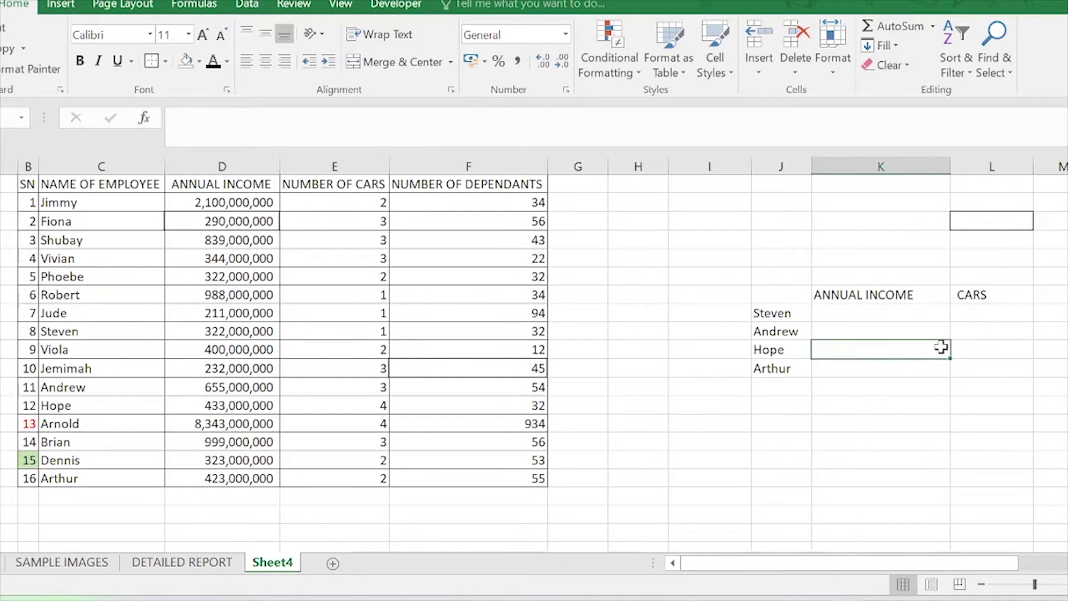
{"action": "left_click", "coordinate": [889, 297]}
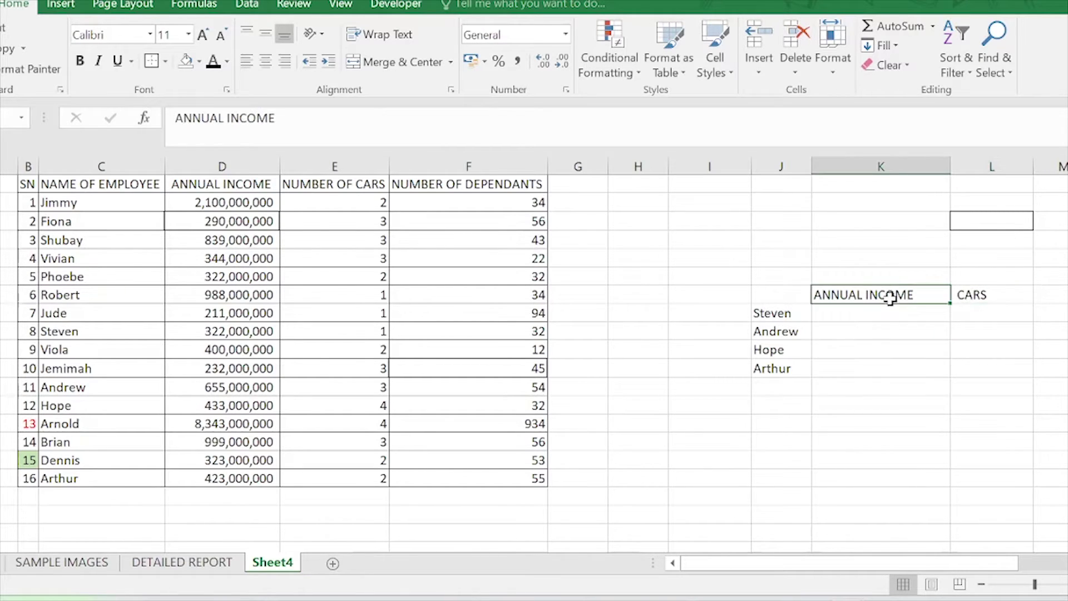
Look up the lookup-list employees and their annual incomes in the employee table
{"action": "left_click", "coordinate": [753, 314]}
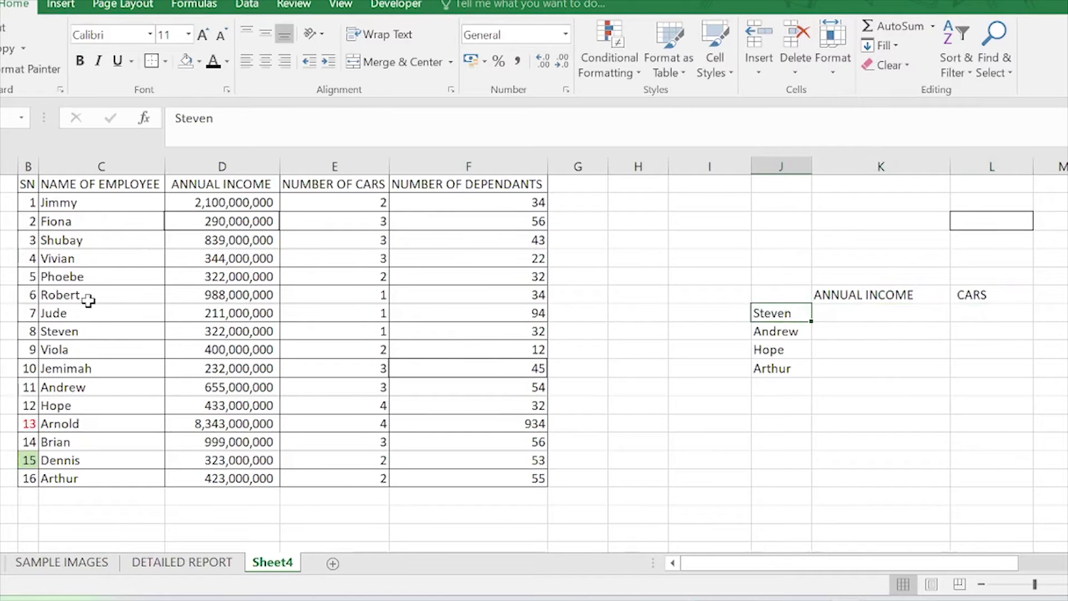
{"action": "left_click", "coordinate": [250, 333]}
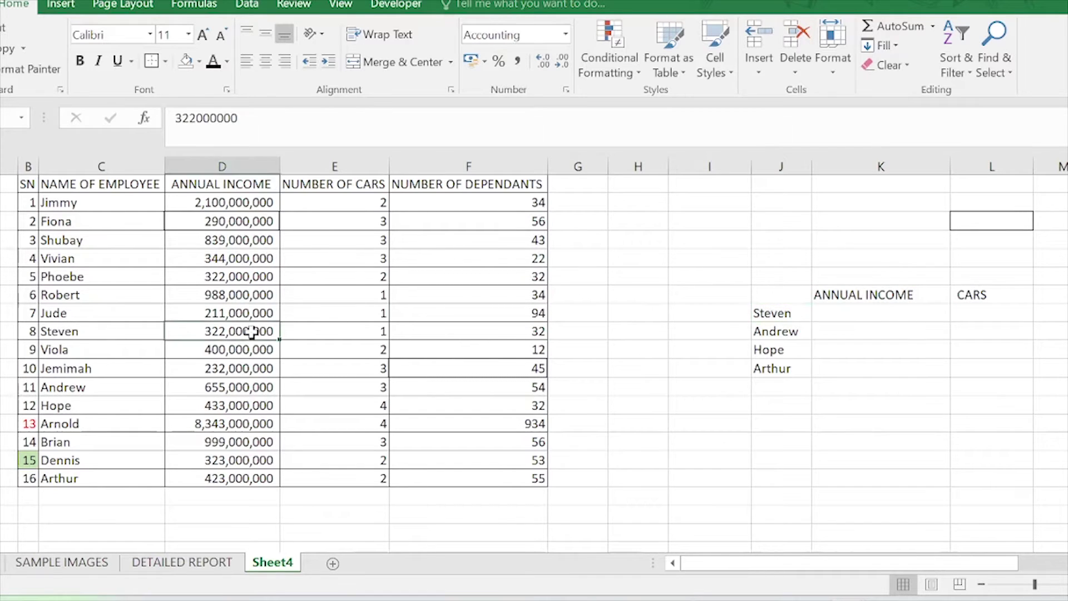
{"action": "left_click", "coordinate": [878, 310]}
{"action": "left_click", "coordinate": [773, 336]}
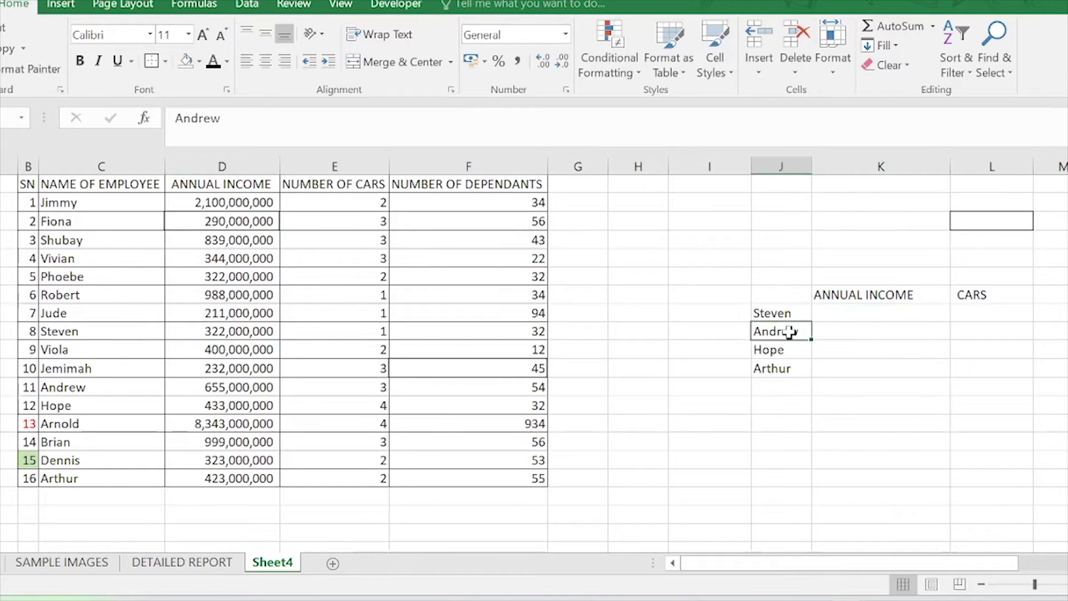
{"action": "left_click", "coordinate": [95, 296]}
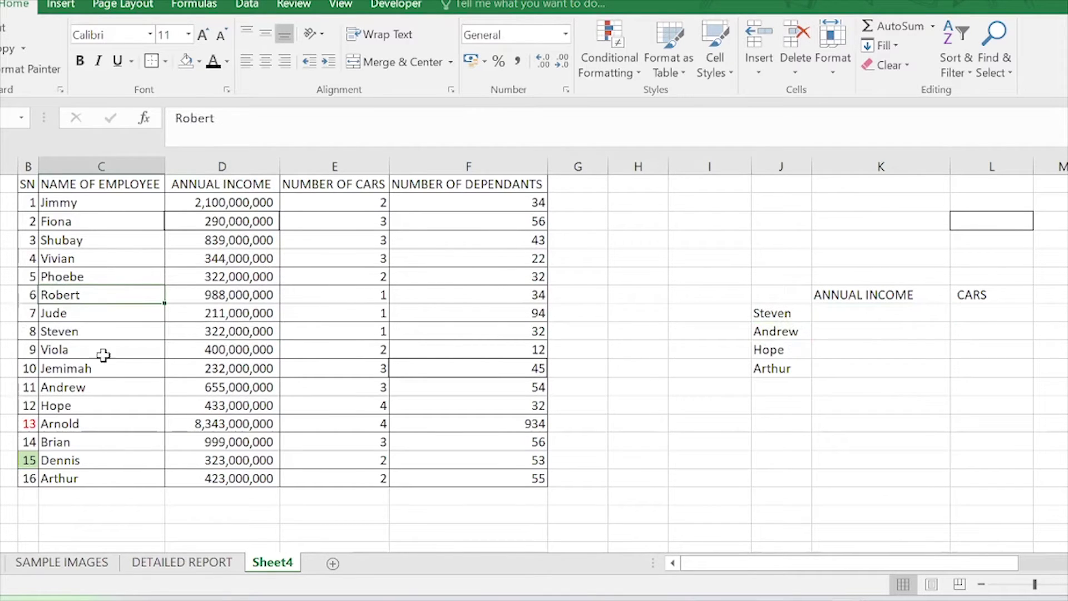
{"action": "left_click", "coordinate": [75, 393]}
{"action": "left_click", "coordinate": [211, 387]}
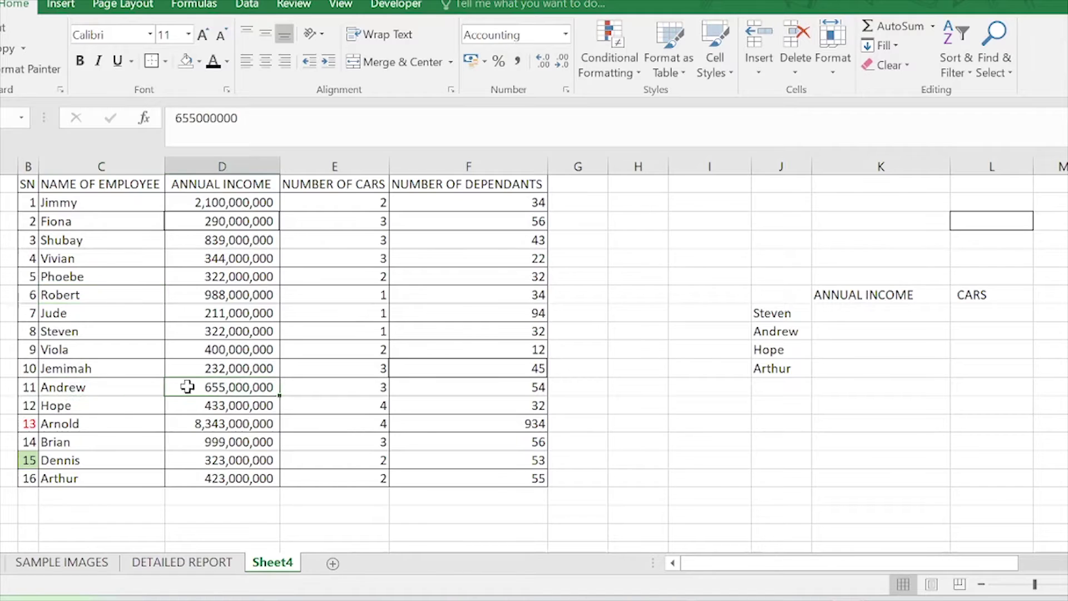
{"action": "left_click", "coordinate": [870, 334]}
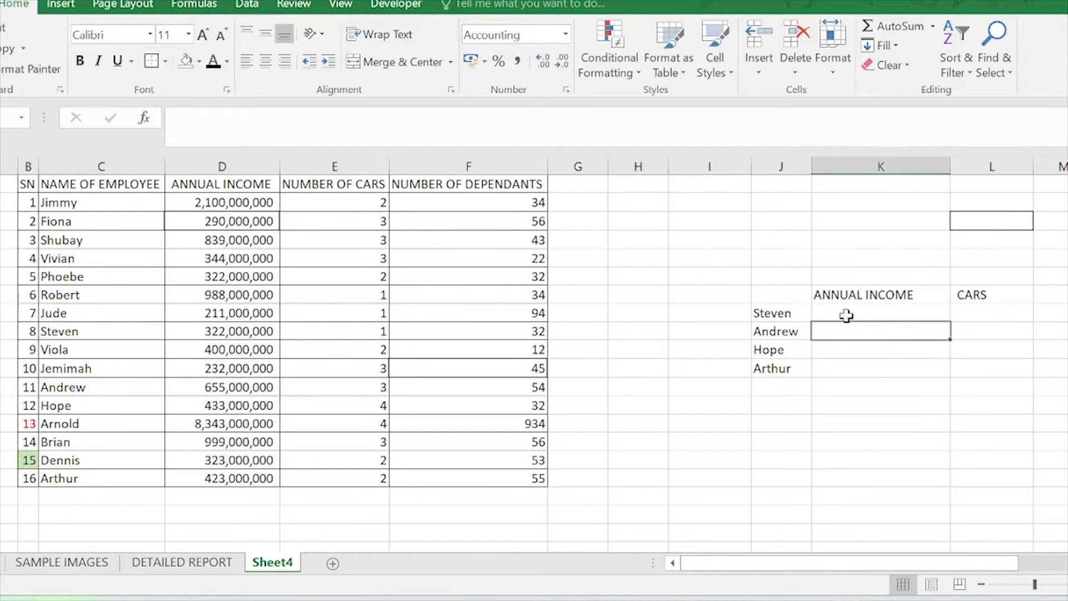
{"action": "left_click_drag", "start_coordinate": [779, 312], "coordinate": [791, 367]}
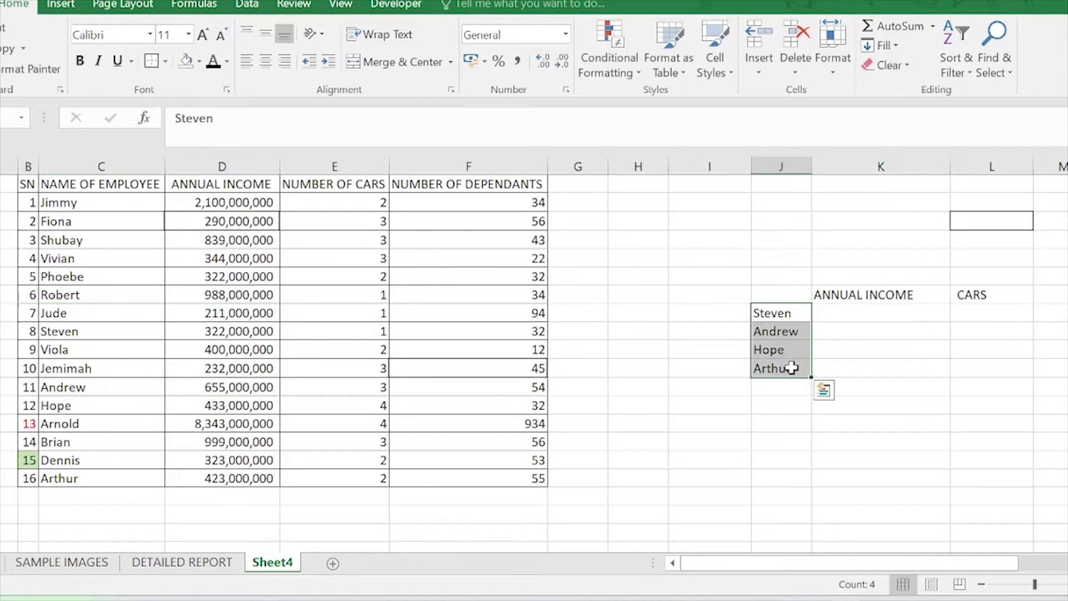
Copy the annual income of the employee with SN 12 from the table into K10
{"action": "left_click", "coordinate": [102, 402]}
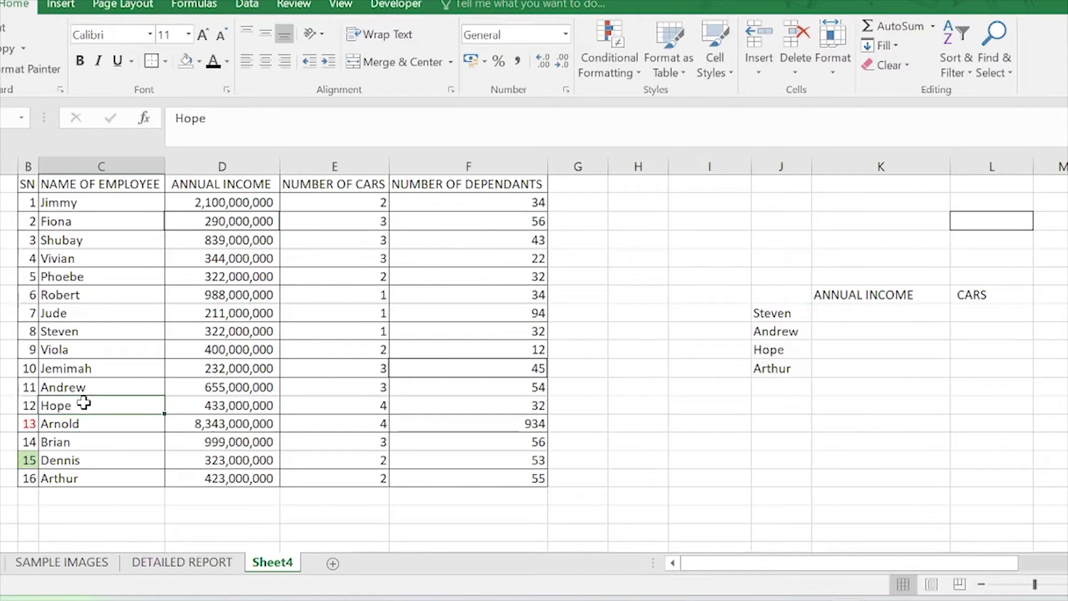
{"action": "left_click", "coordinate": [253, 408]}
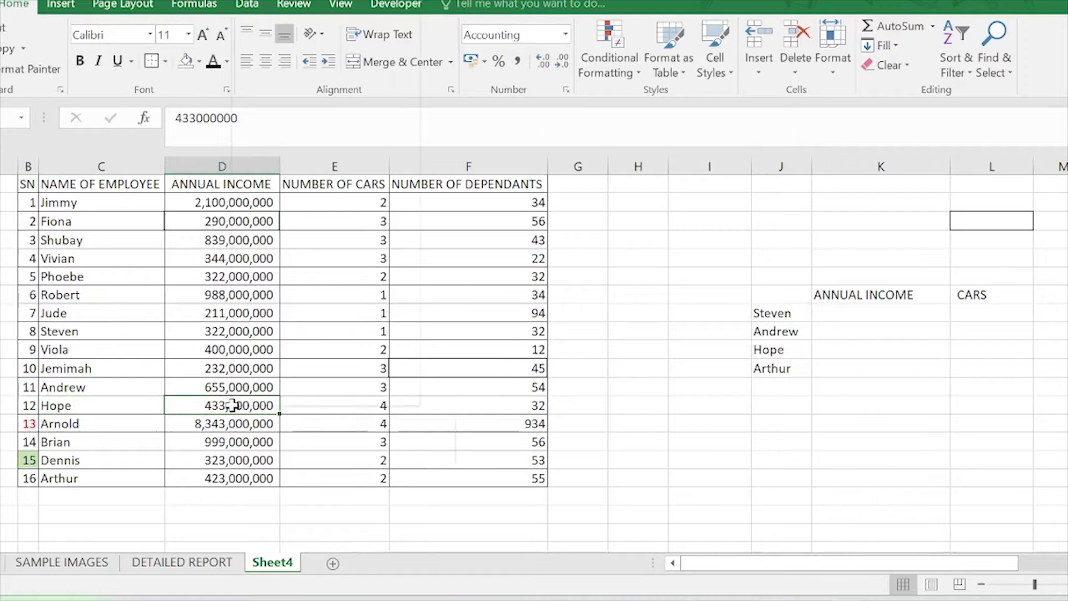
{"action": "right_click", "coordinate": [232, 406]}
{"action": "left_click", "coordinate": [268, 43]}
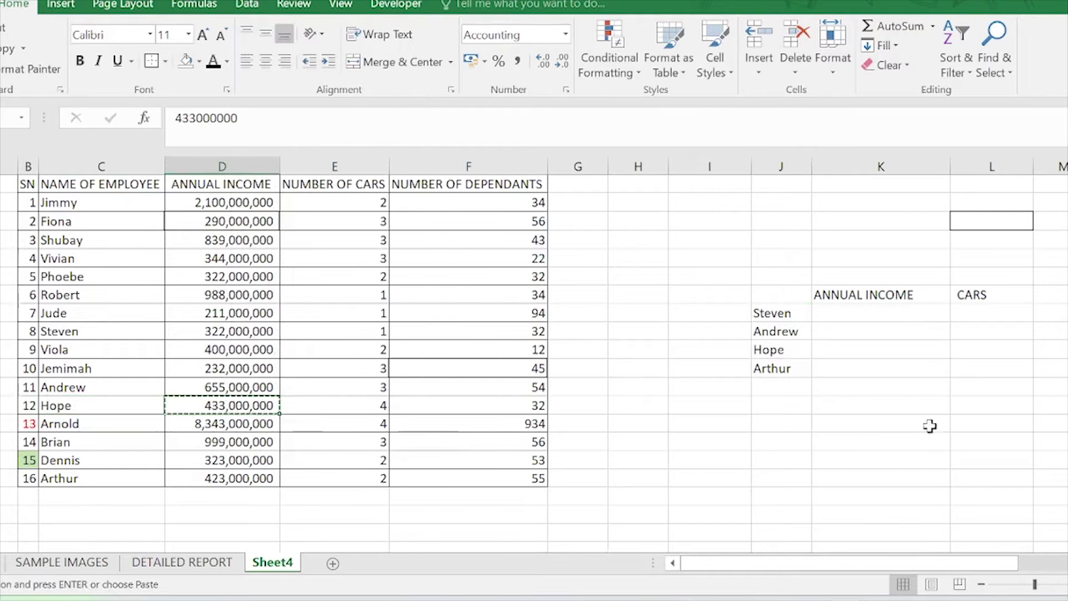
{"action": "left_click", "coordinate": [837, 350]}
{"action": "right_click", "coordinate": [836, 350]}
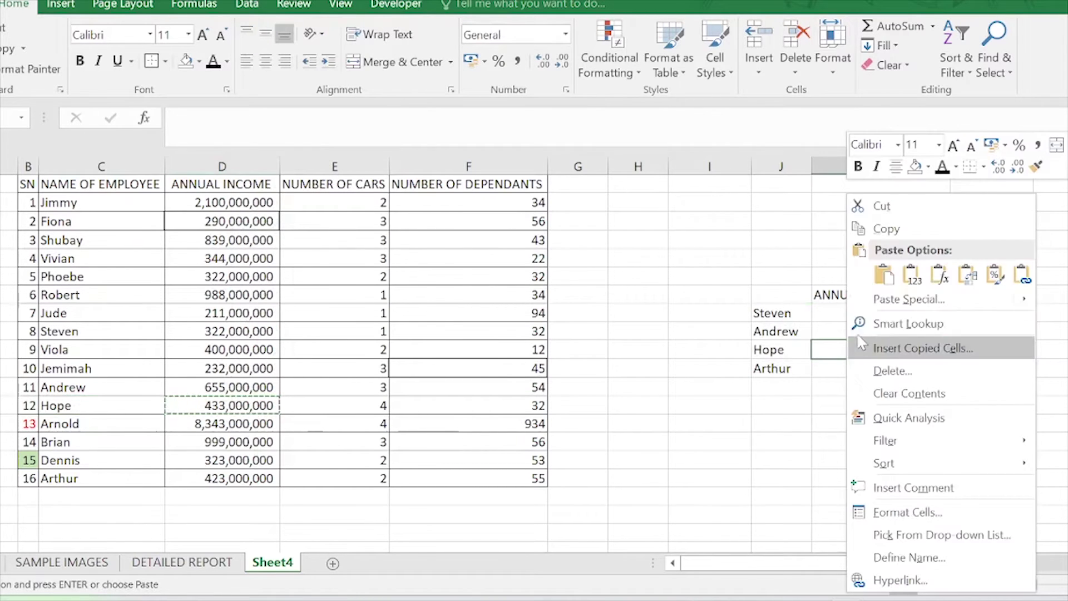
{"action": "left_click", "coordinate": [885, 274]}
{"action": "left_click", "coordinate": [863, 410]}
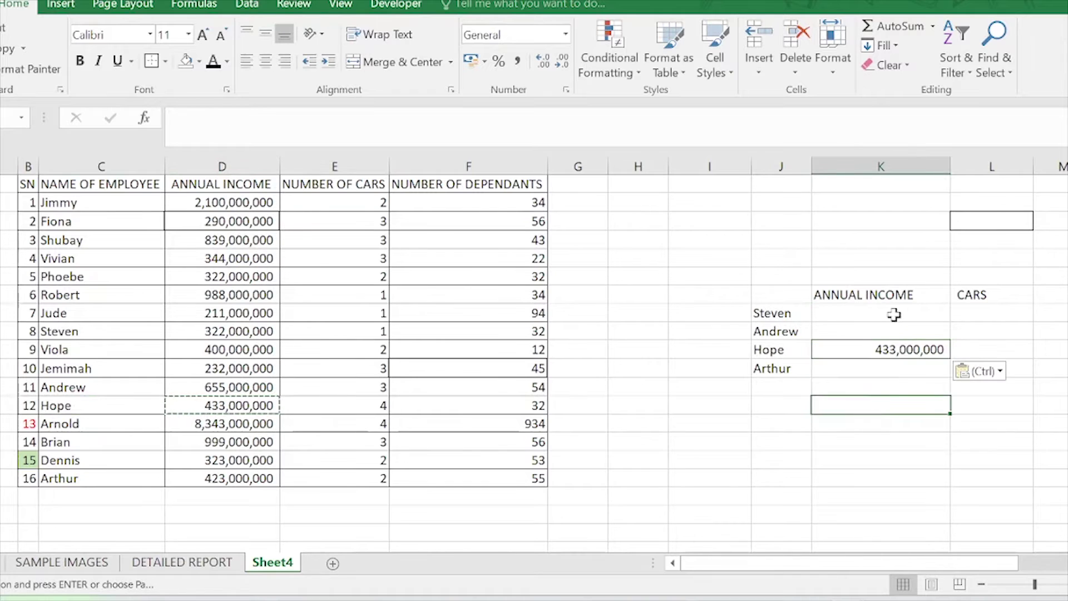
Clear the pasted annual income from K10
{"action": "left_click_drag", "start_coordinate": [894, 314], "coordinate": [889, 375]}
{"action": "left_click", "coordinate": [905, 346]}
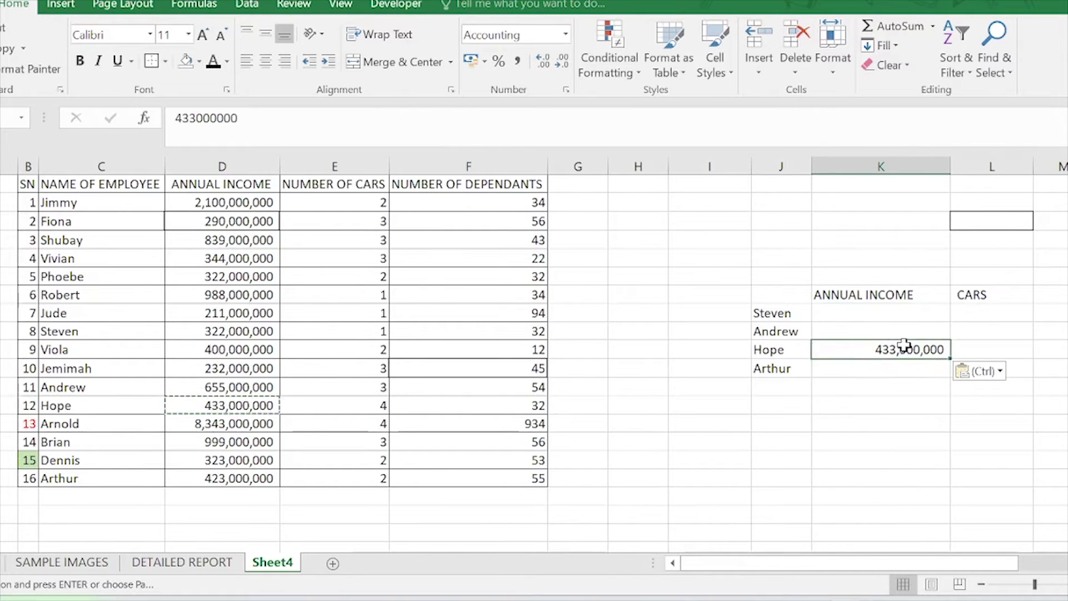
{"action": "key", "text": "Delete"}
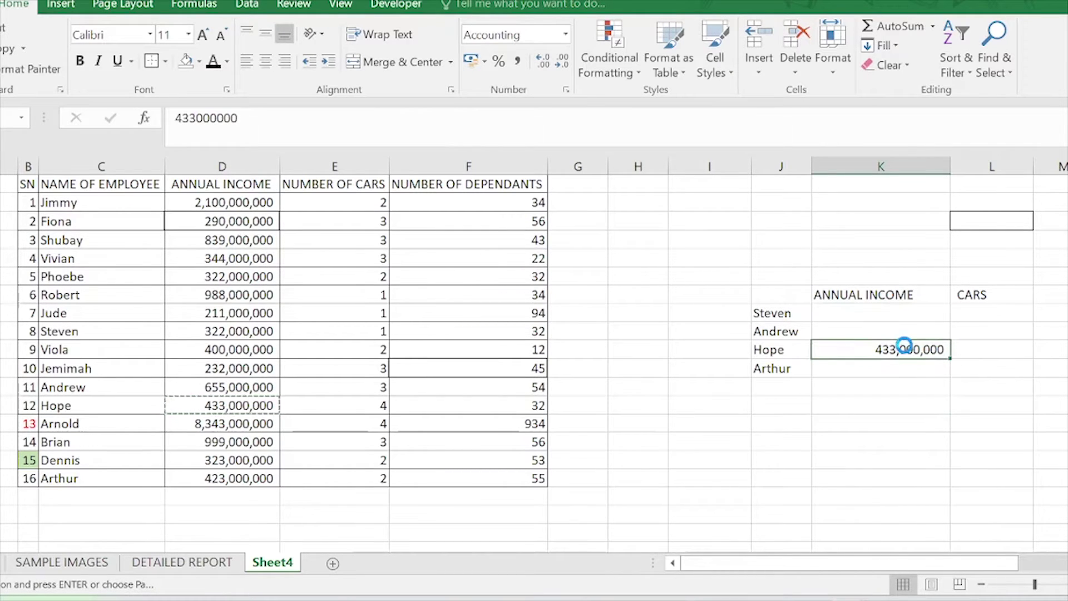
{"action": "left_click", "coordinate": [901, 368]}
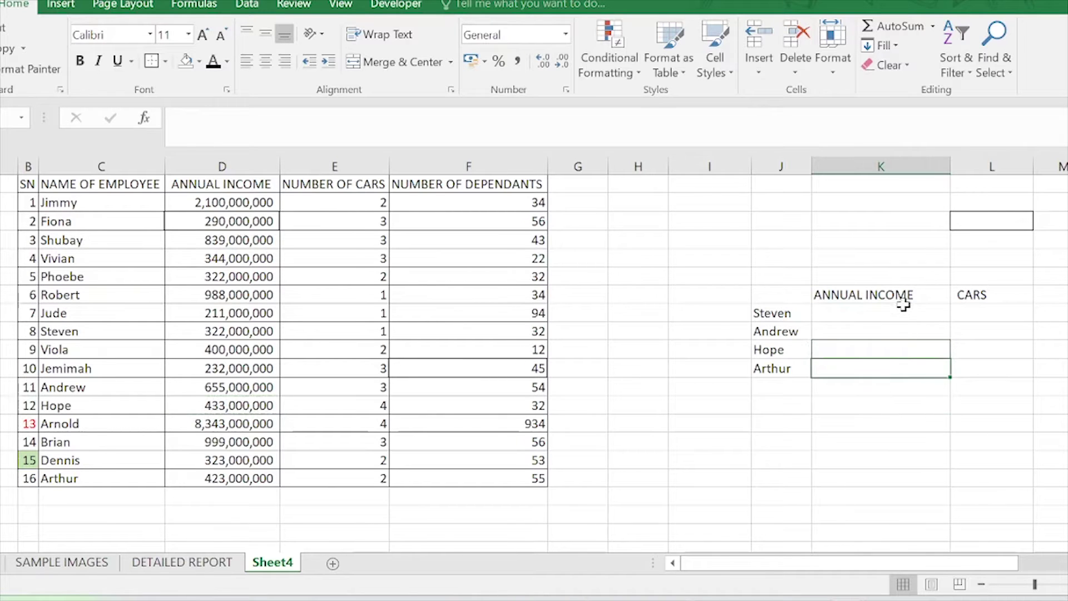
Remove the borders from cells K9 to K12
{"action": "left_click_drag", "start_coordinate": [894, 328], "coordinate": [898, 395]}
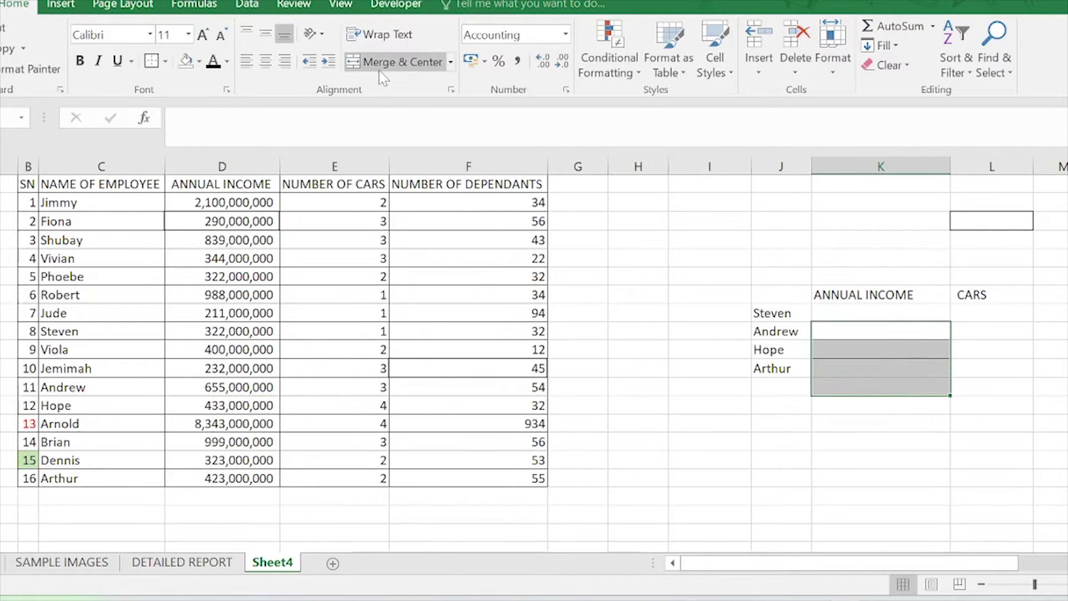
{"action": "left_click", "coordinate": [167, 64]}
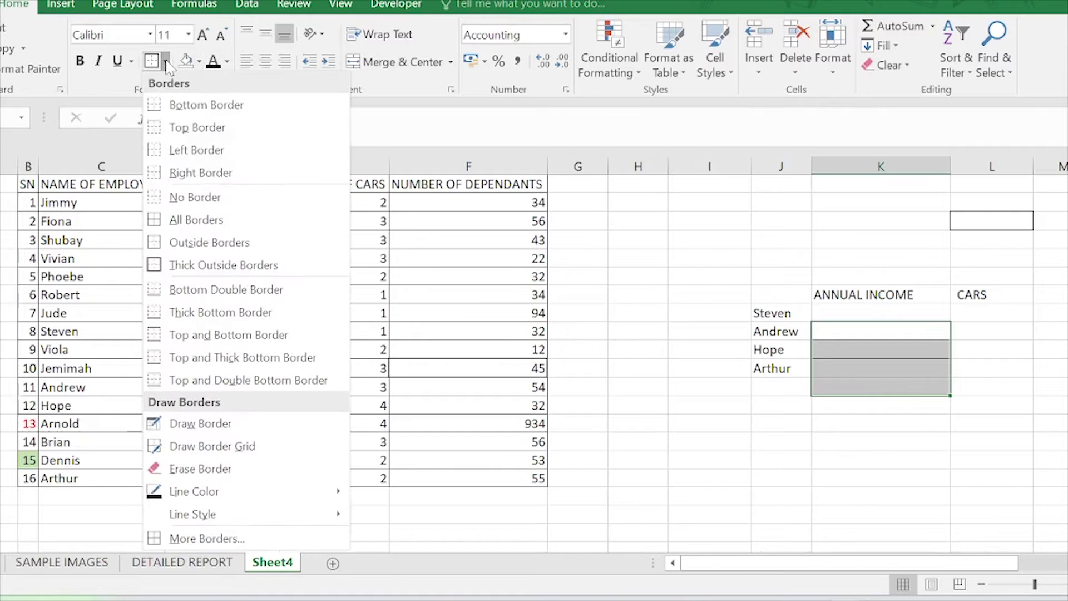
{"action": "left_click", "coordinate": [194, 198]}
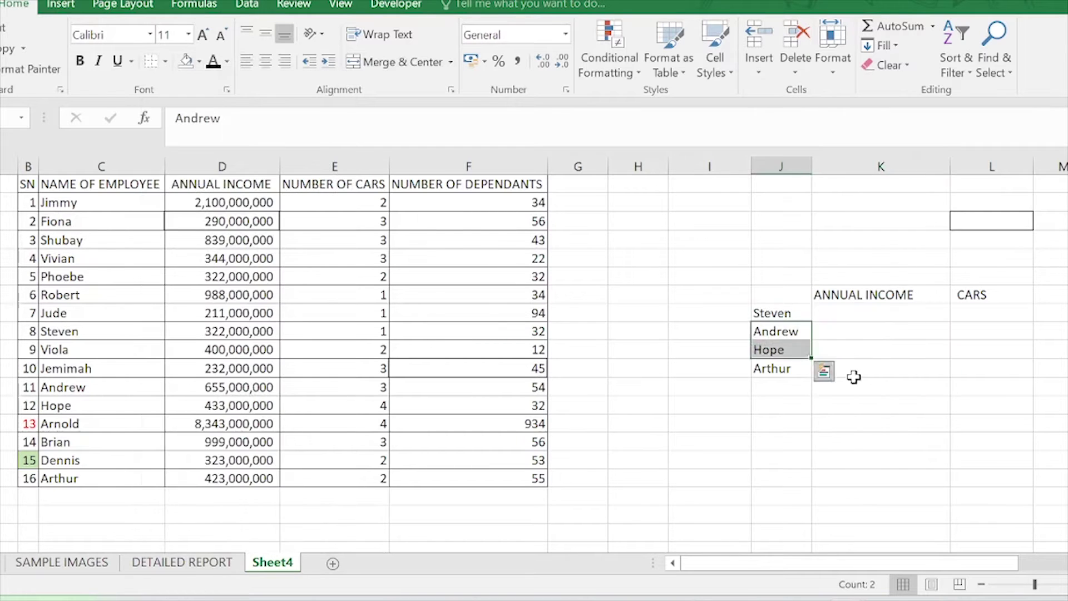
{"action": "left_click", "coordinate": [859, 404]}
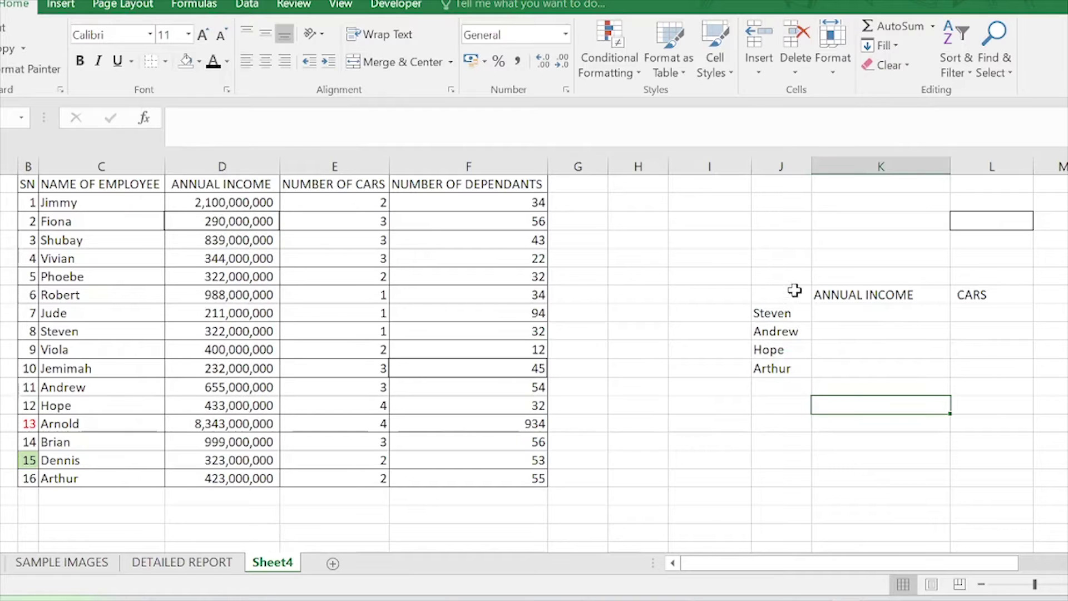
Apply all borders to the lookup table in J7:L11
{"action": "left_click_drag", "start_coordinate": [787, 295], "coordinate": [973, 370]}
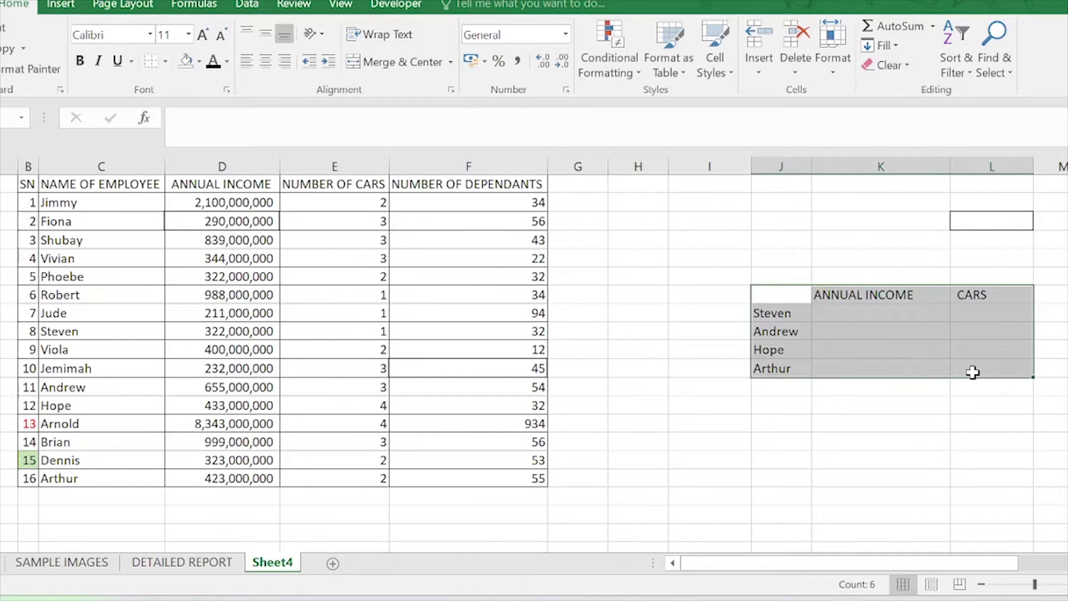
{"action": "left_click", "coordinate": [165, 62]}
{"action": "left_click", "coordinate": [185, 212]}
{"action": "left_click", "coordinate": [897, 369]}
{"action": "left_click", "coordinate": [1001, 332]}
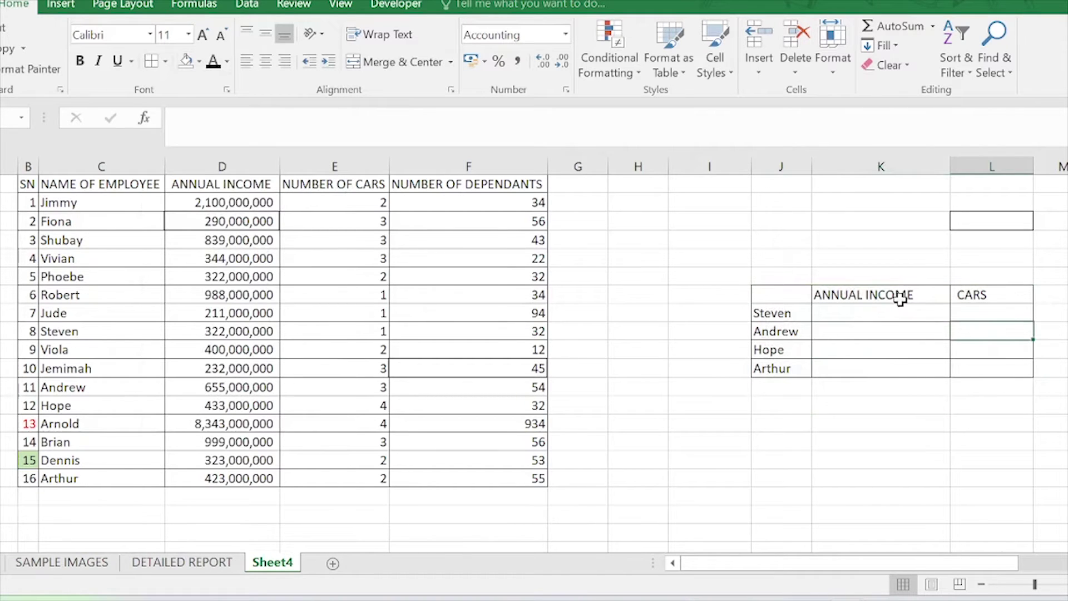
Begin an INDEX formula in K8 with the annual incomes in D2:D17 as its array
{"action": "left_click", "coordinate": [893, 311]}
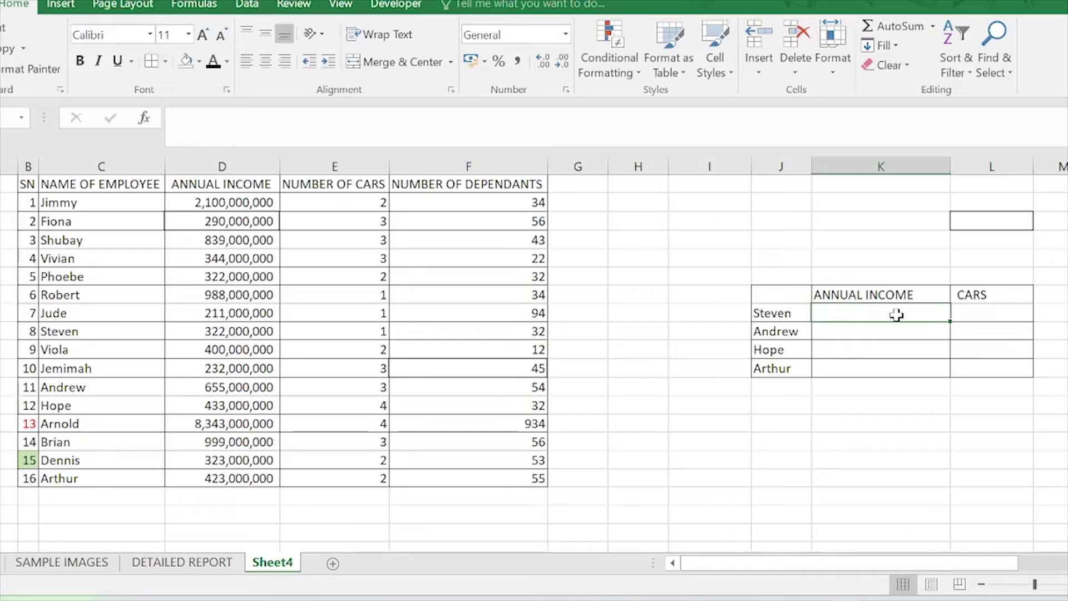
{"action": "left_click", "coordinate": [188, 331]}
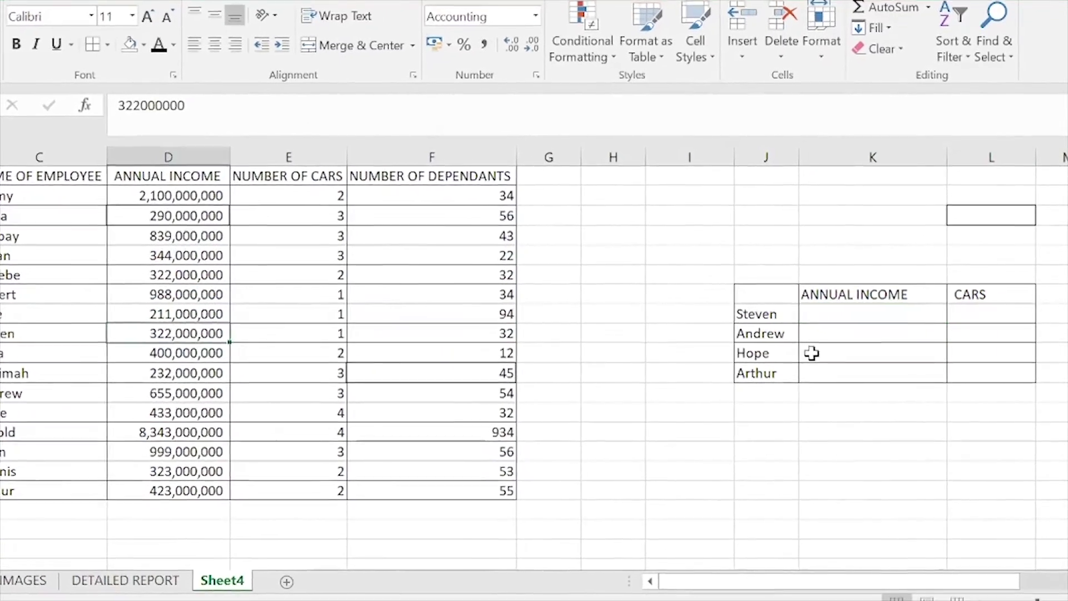
{"action": "left_click", "coordinate": [823, 315]}
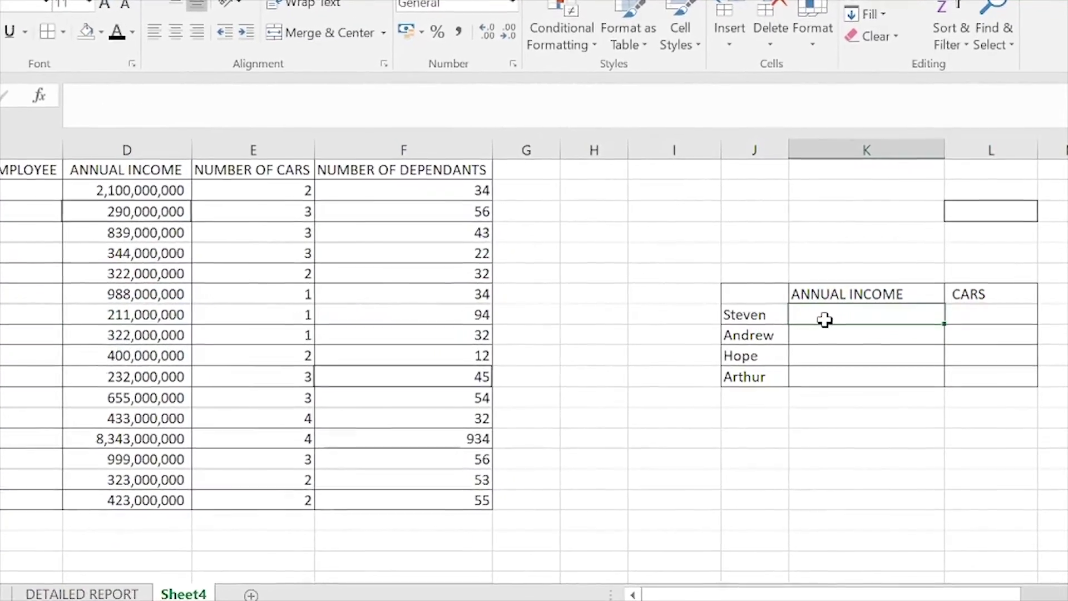
{"action": "type", "text": "="}
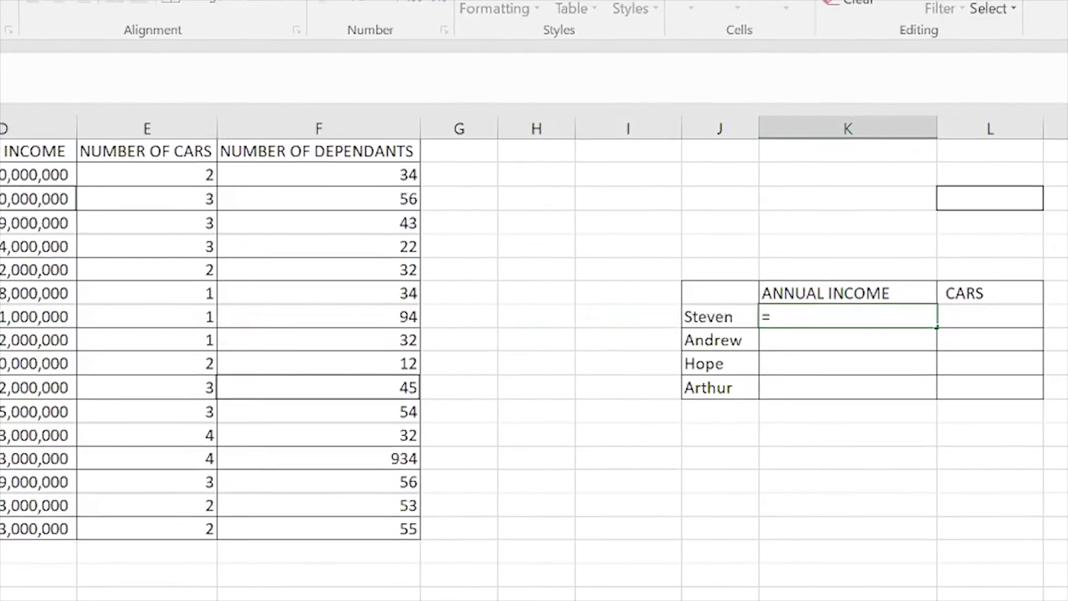
{"action": "right_click", "coordinate": [801, 325]}
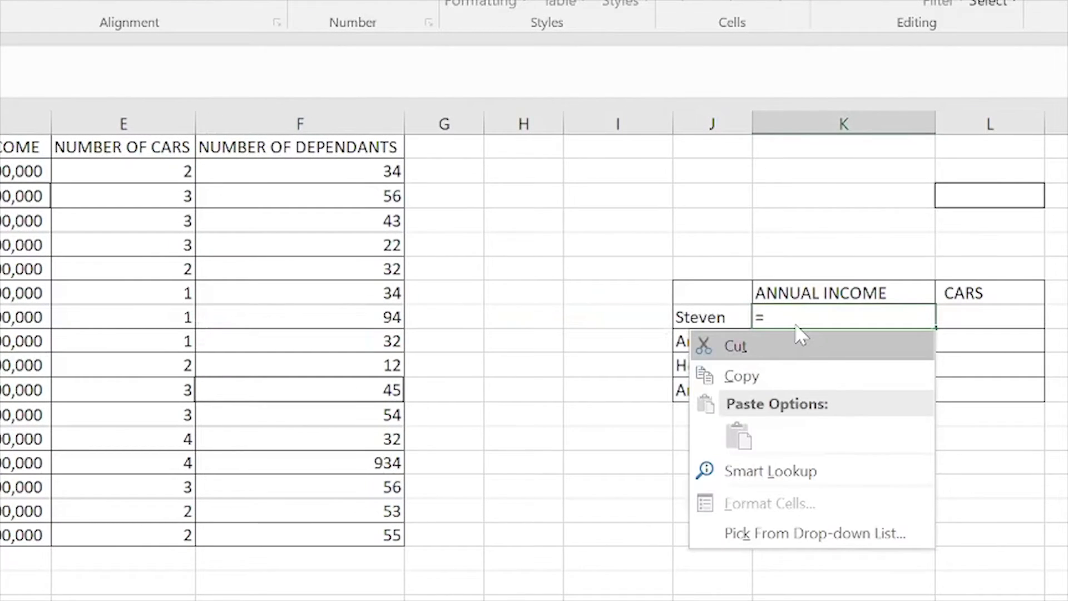
{"action": "key", "text": "Escape"}
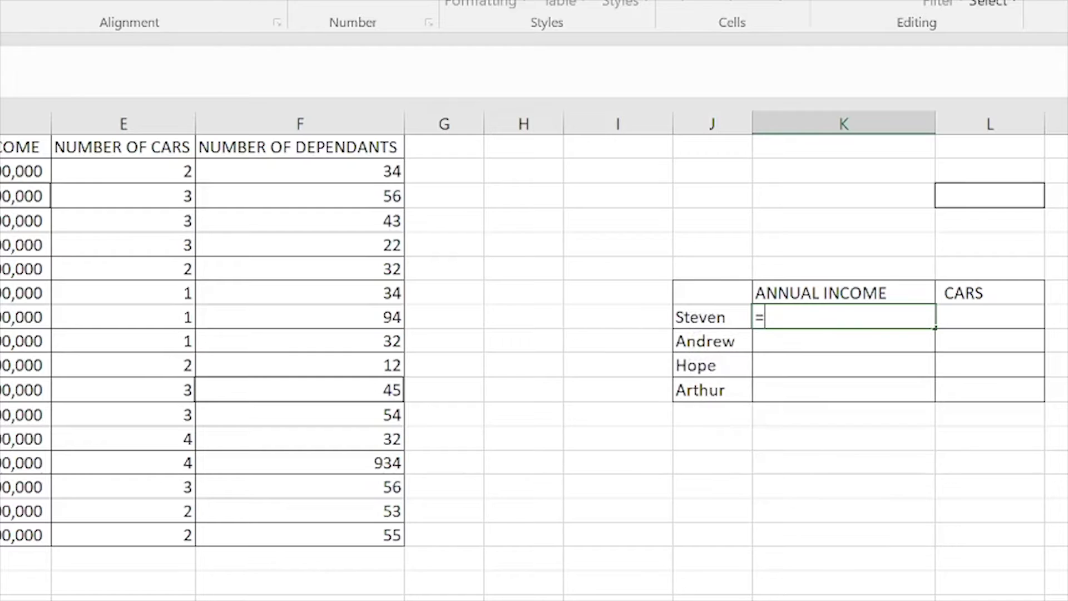
{"action": "type", "text": "INDEX"}
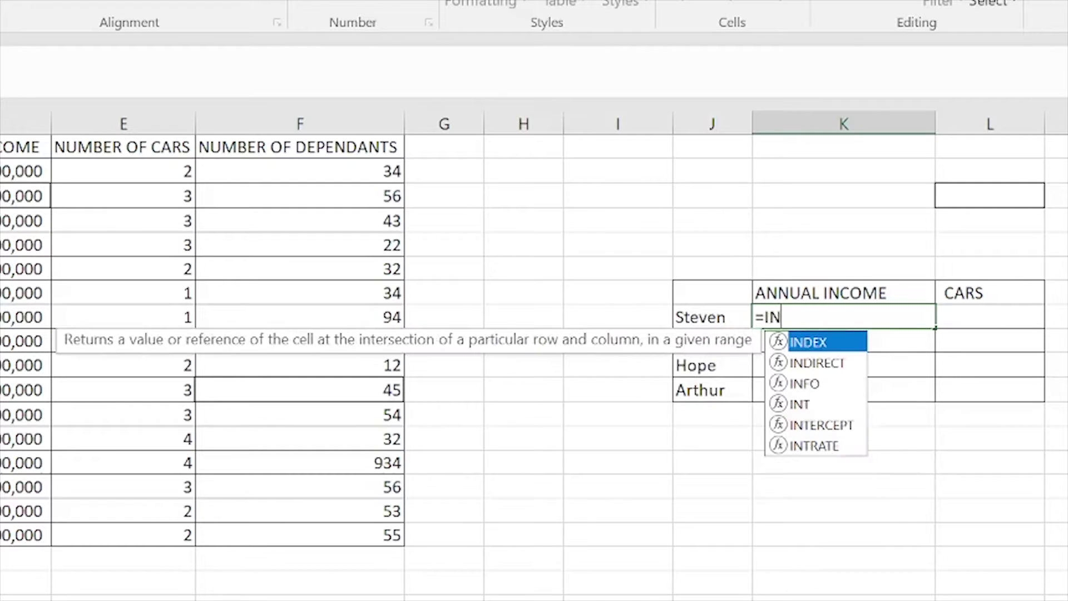
{"action": "type", "text": "("}
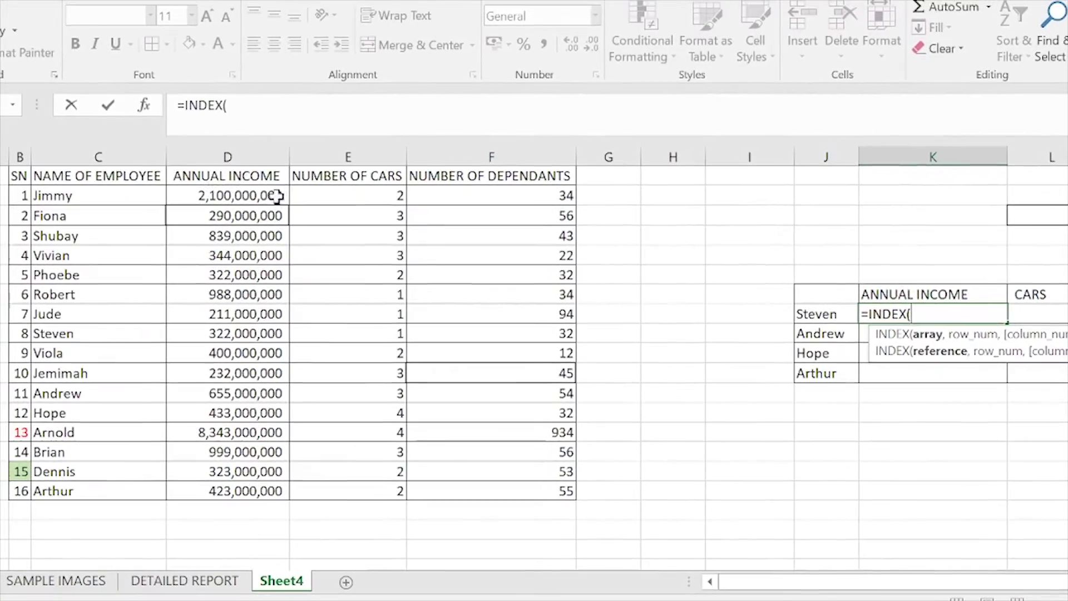
{"action": "left_click_drag", "start_coordinate": [238, 195], "coordinate": [236, 304]}
{"action": "left_click_drag", "start_coordinate": [133, 305], "coordinate": [138, 523]}
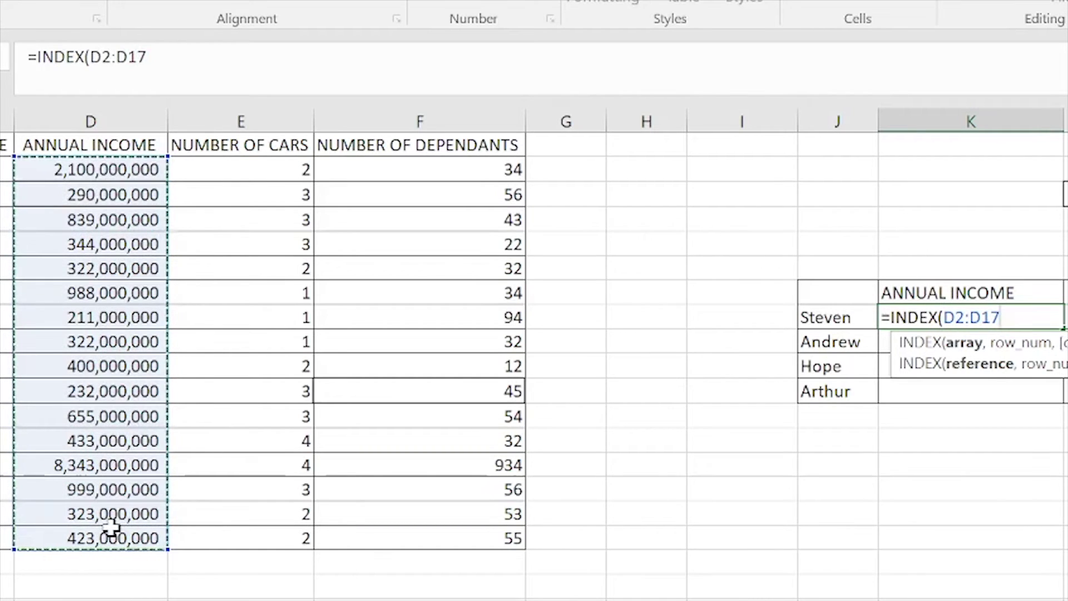
{"action": "type", "text": ","}
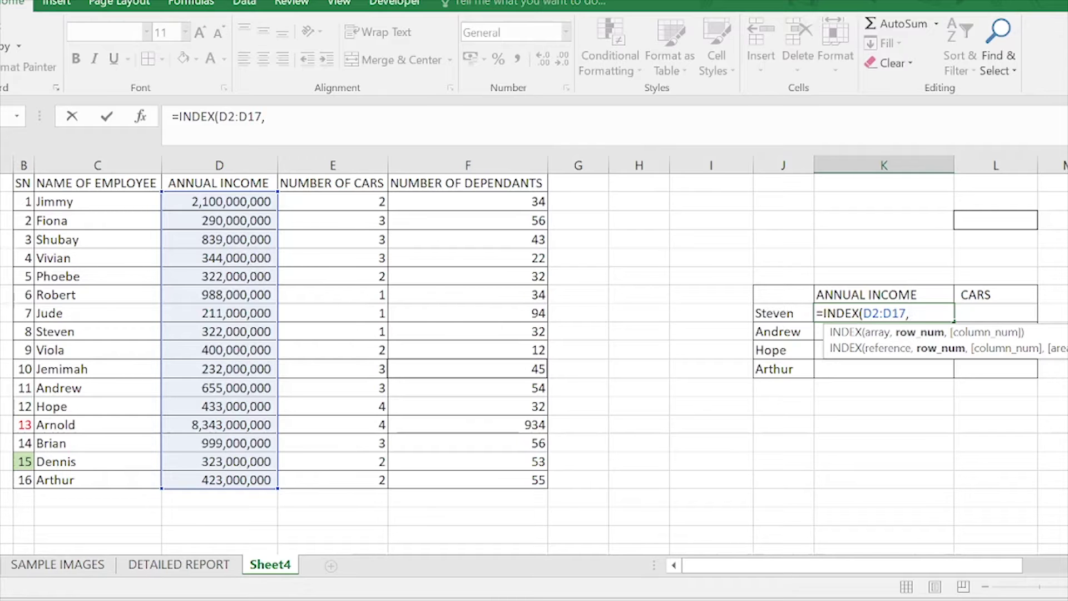
Complete the INDEX formula in K8 with a MATCH of J8 against C2:C17 using exact match type 0
{"action": "type", "text": "MATCH"}
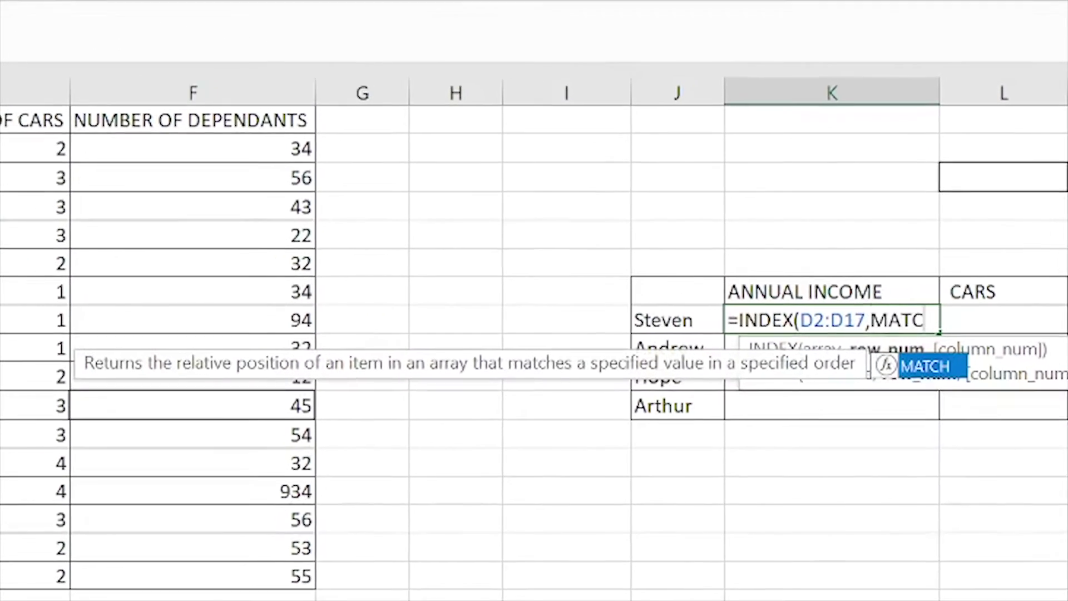
{"action": "type", "text": "("}
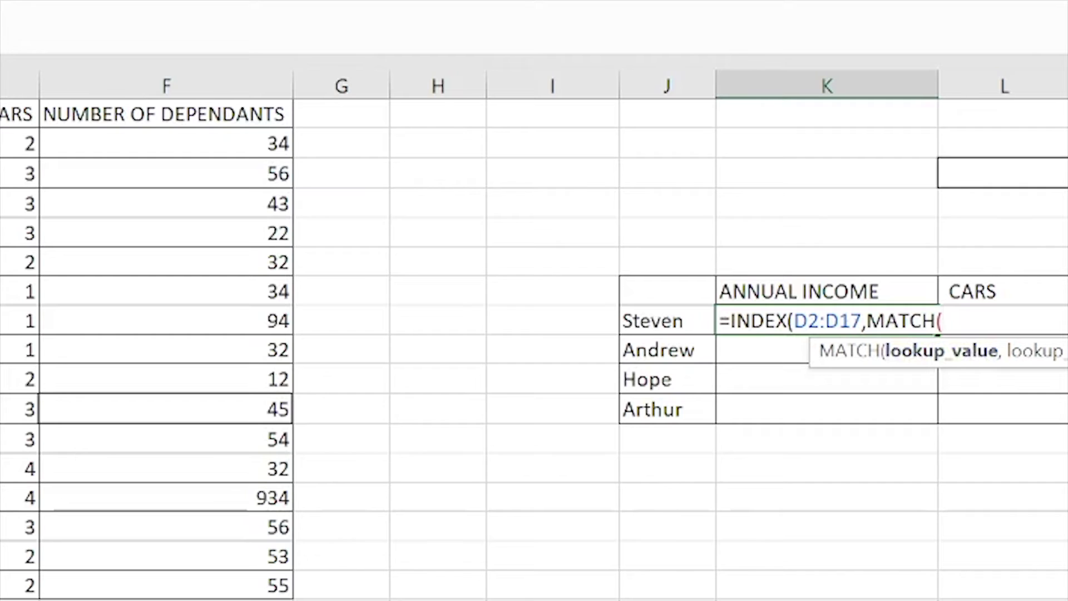
{"action": "left_click", "coordinate": [655, 316]}
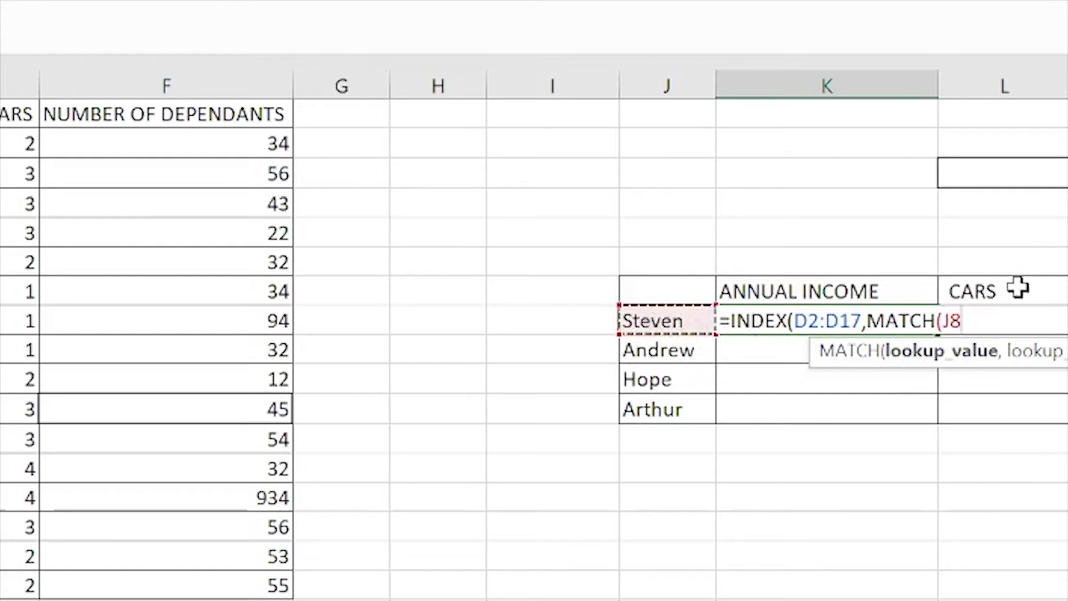
{"action": "type", "text": ","}
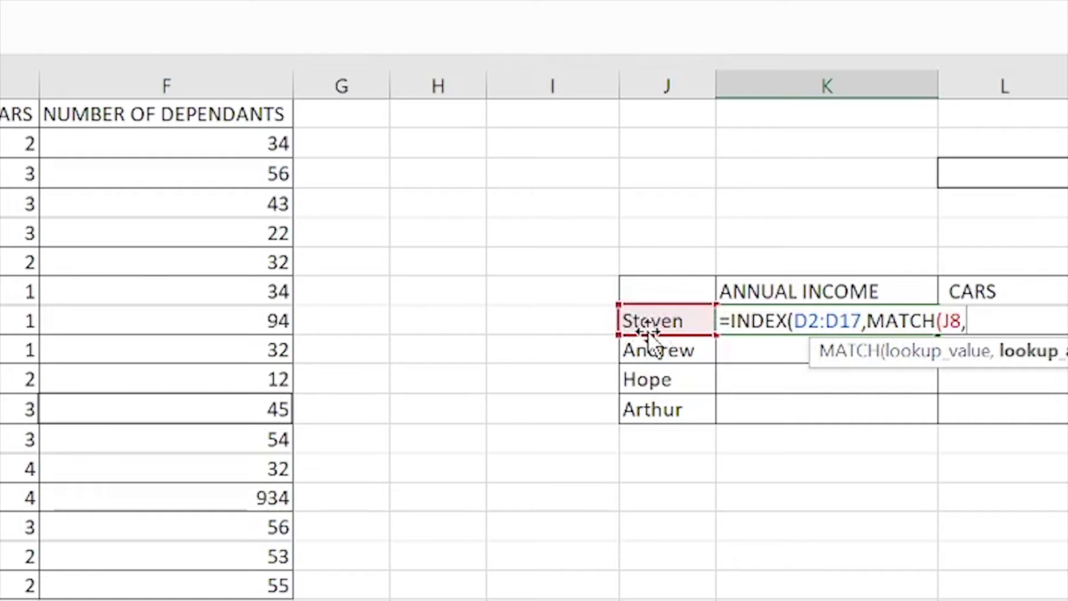
{"action": "scroll", "coordinate": [649, 331], "scroll_direction": "left", "scroll_amount": 8}
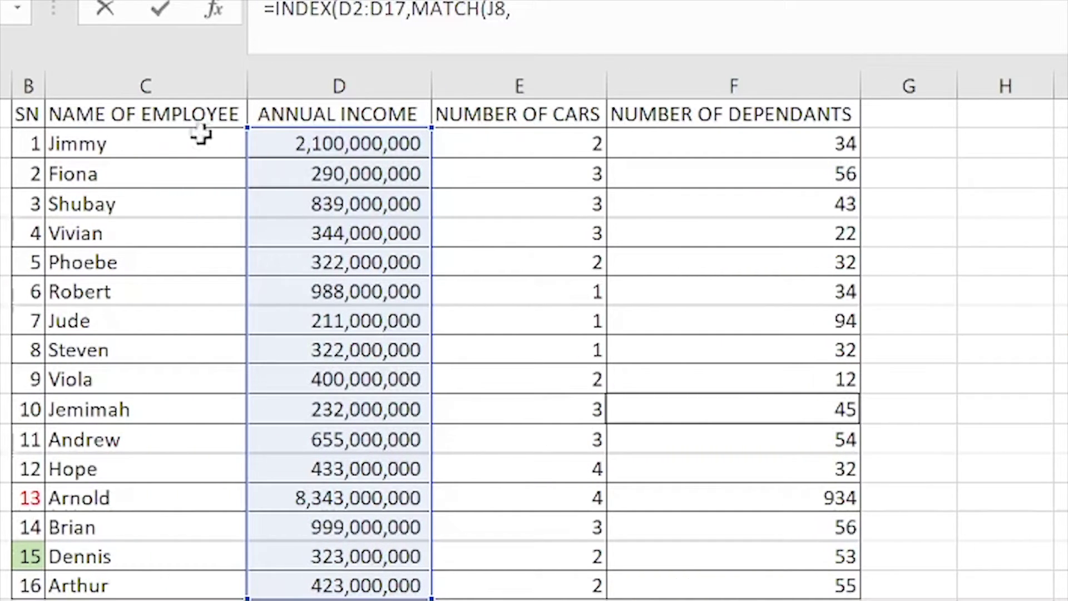
{"action": "left_click_drag", "start_coordinate": [119, 138], "coordinate": [77, 512]}
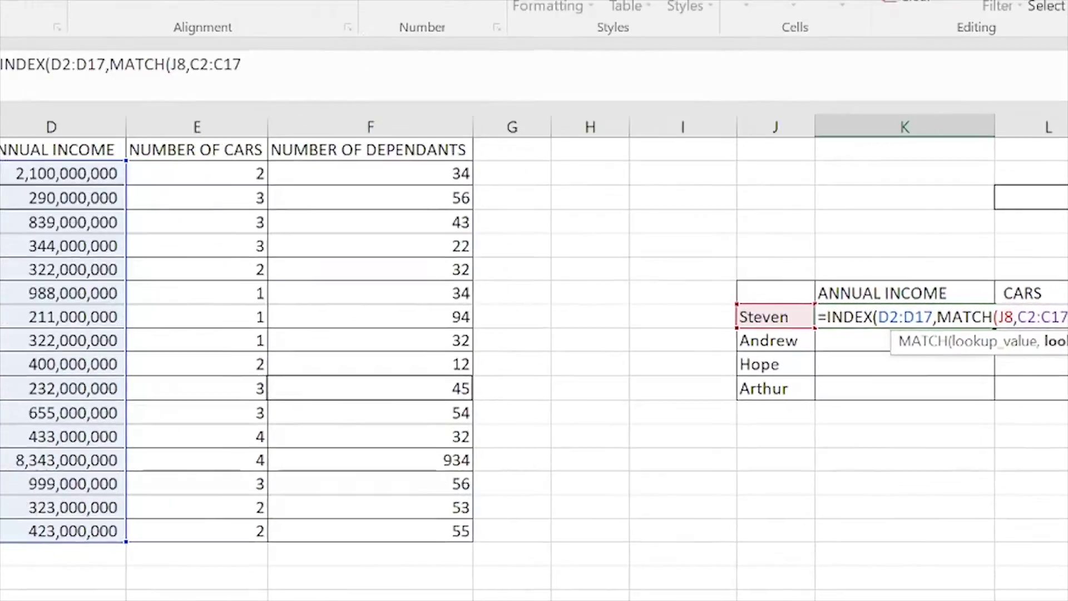
{"action": "type", "text": ","}
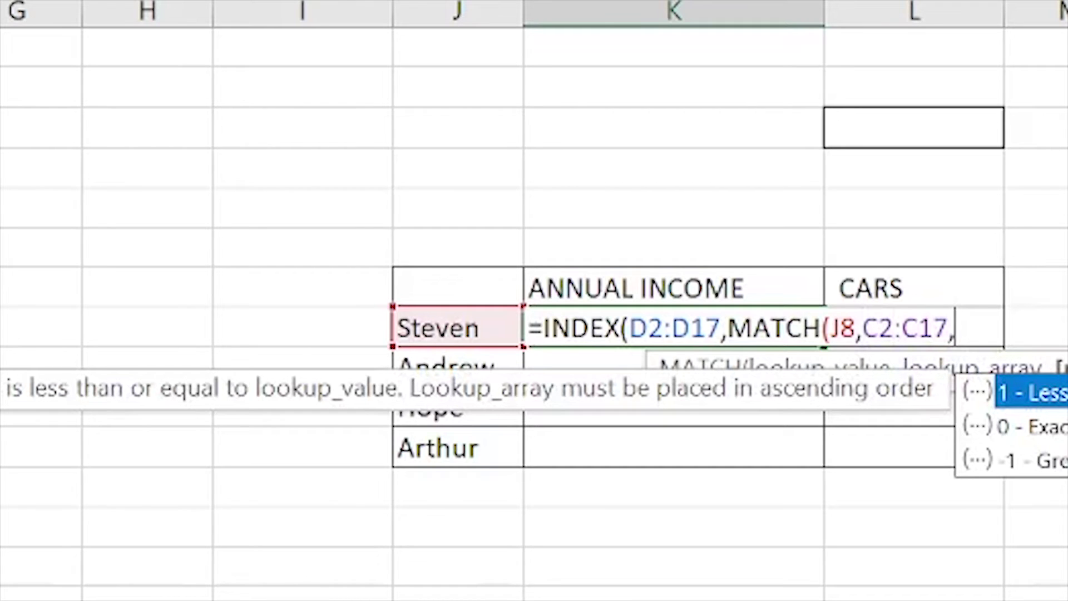
{"action": "type", "text": "0))"}
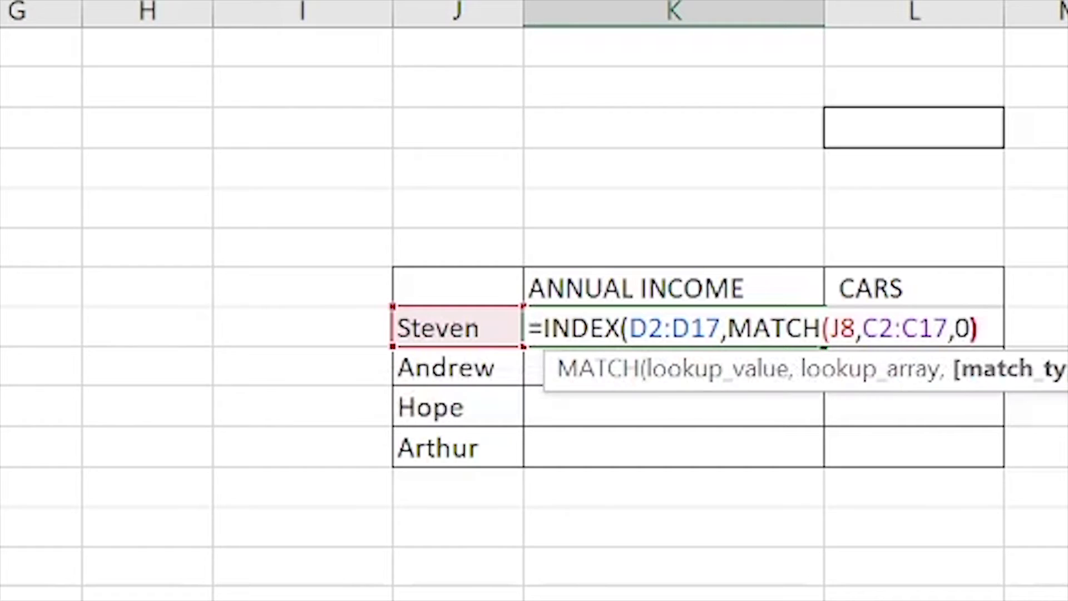
{"action": "key", "text": "Return"}
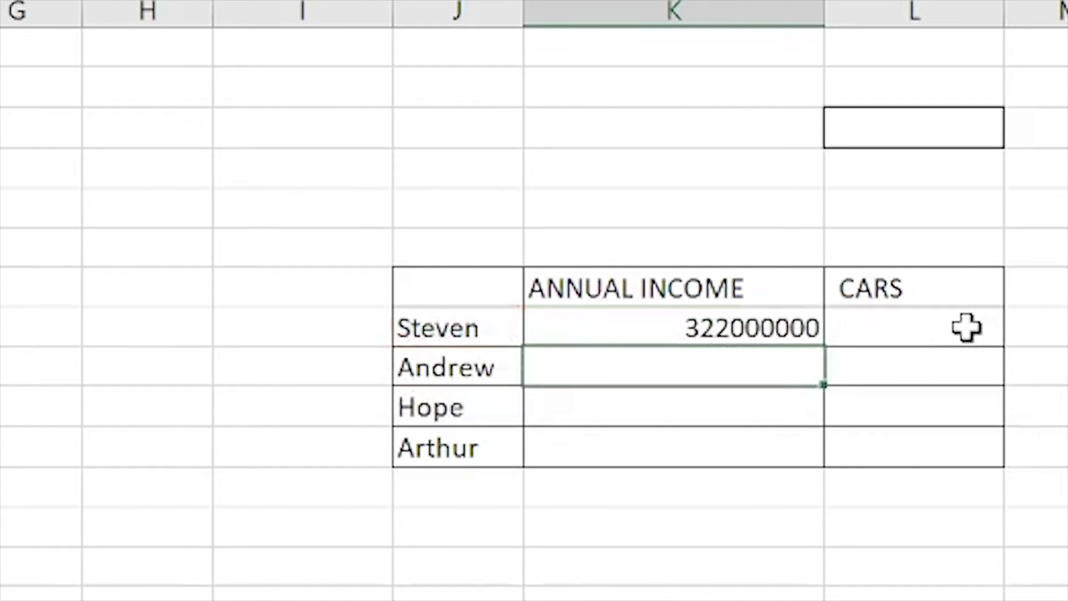
Format cells K8:L11 in accounting number format with thousands separators and no decimals
{"action": "mouse_move", "coordinate": [781, 328]}
{"action": "left_mouse_down"}
{"action": "mouse_move", "coordinate": [767, 403]}
{"action": "mouse_move", "coordinate": [853, 450]}
{"action": "mouse_move", "coordinate": [890, 452]}
{"action": "left_mouse_up"}
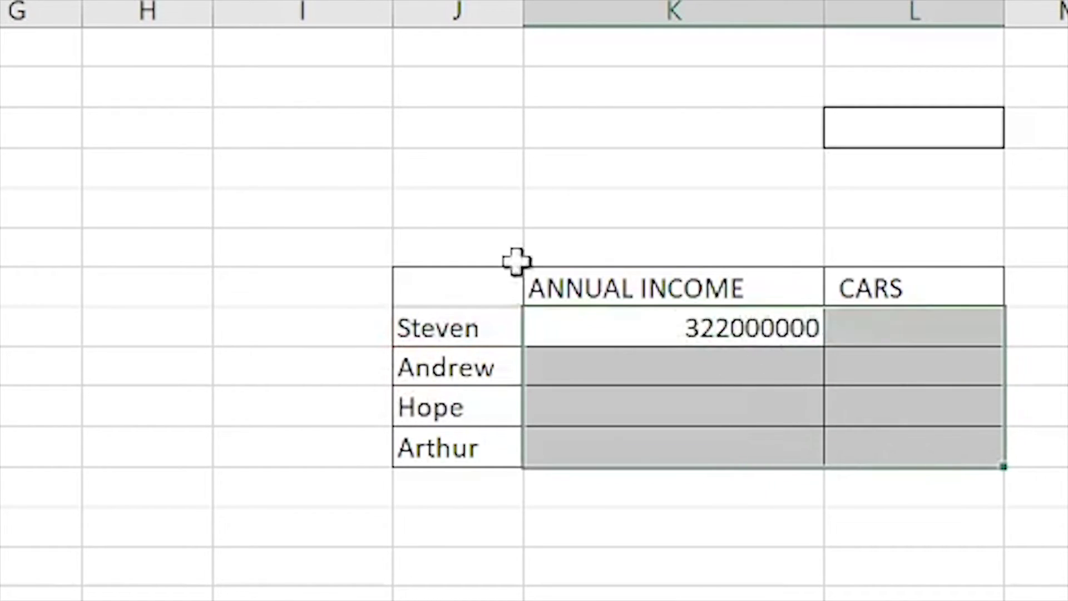
{"action": "left_click", "coordinate": [485, 1]}
{"action": "left_click", "coordinate": [691, 333]}
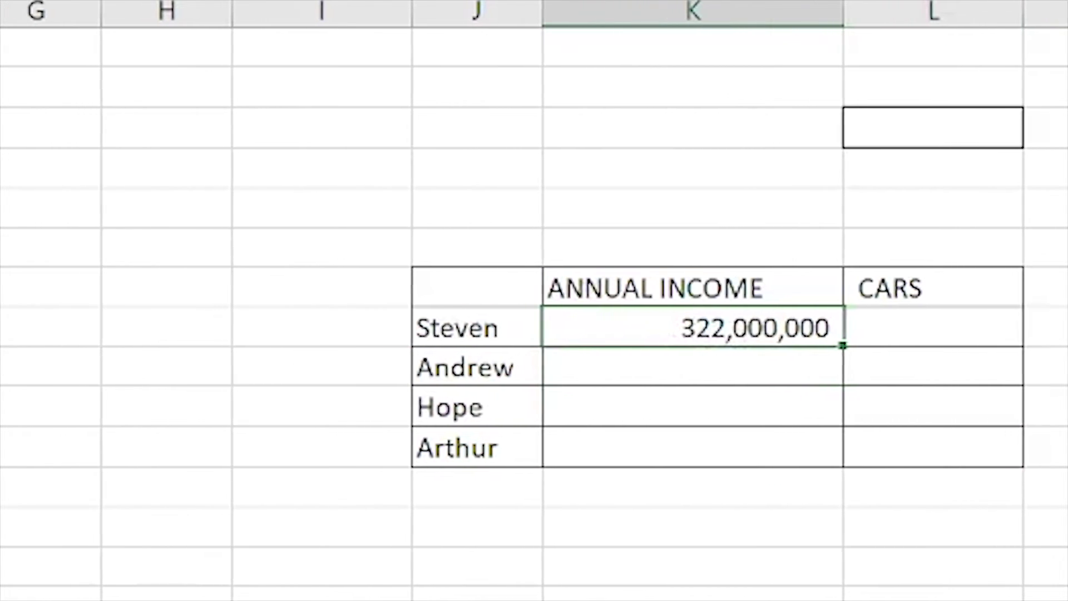
Make the matching annual income in D9 bold
{"action": "left_click", "coordinate": [571, 365]}
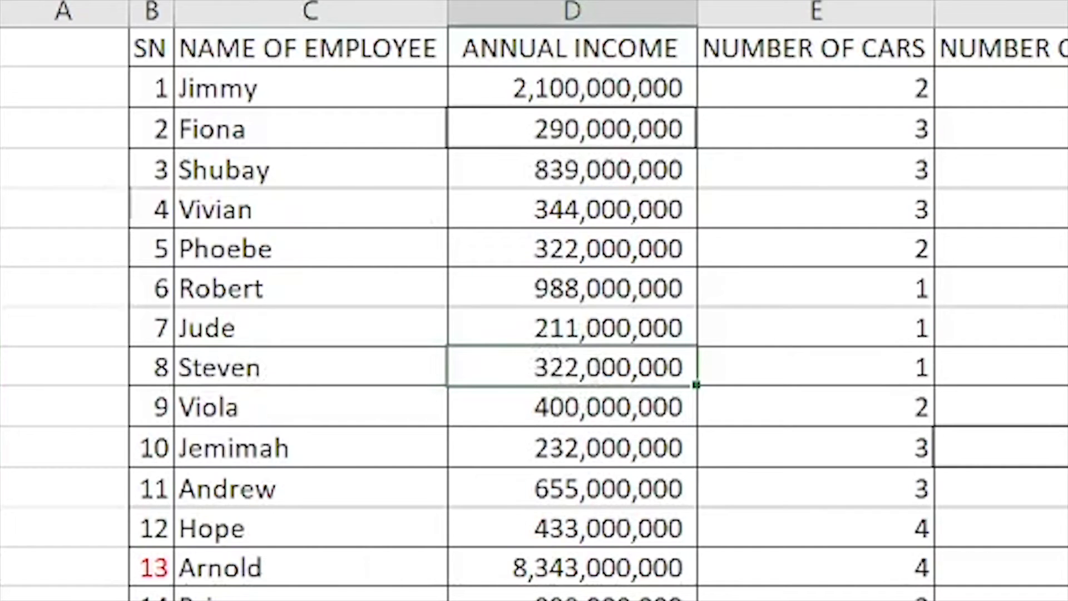
{"action": "key", "text": "ctrl+b"}
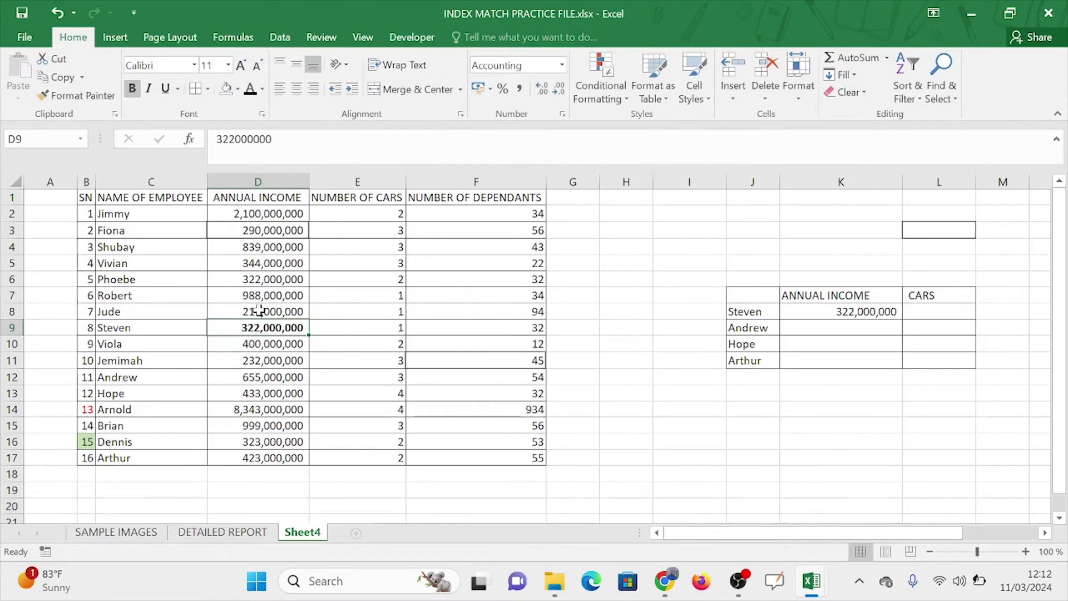
Dismiss the Windows license expiry notice
{"action": "left_click", "coordinate": [932, 307]}
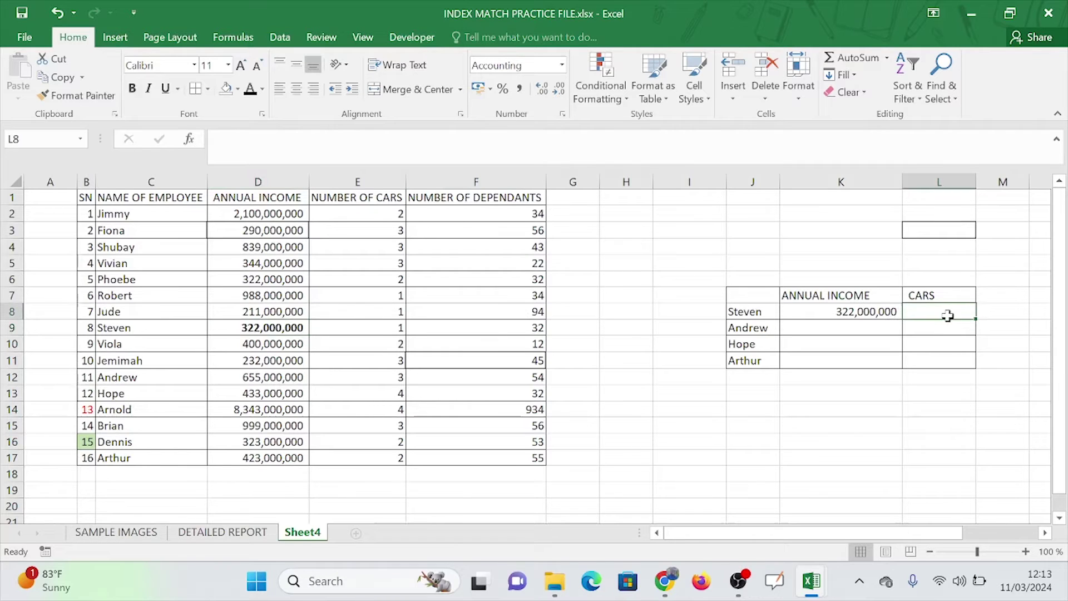
{"action": "left_click", "coordinate": [769, 312]}
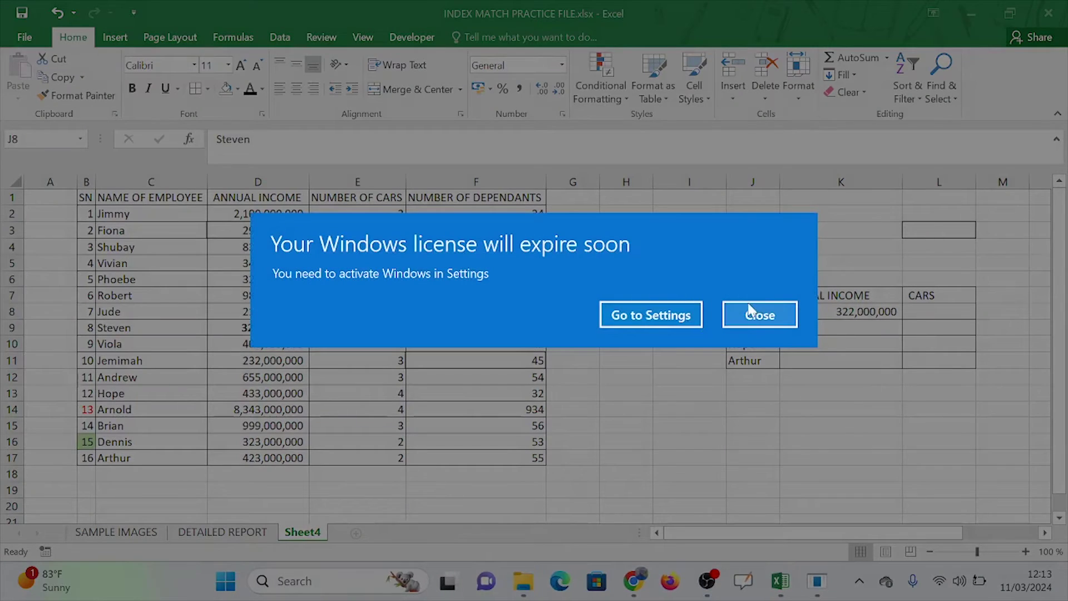
{"action": "left_click", "coordinate": [754, 312]}
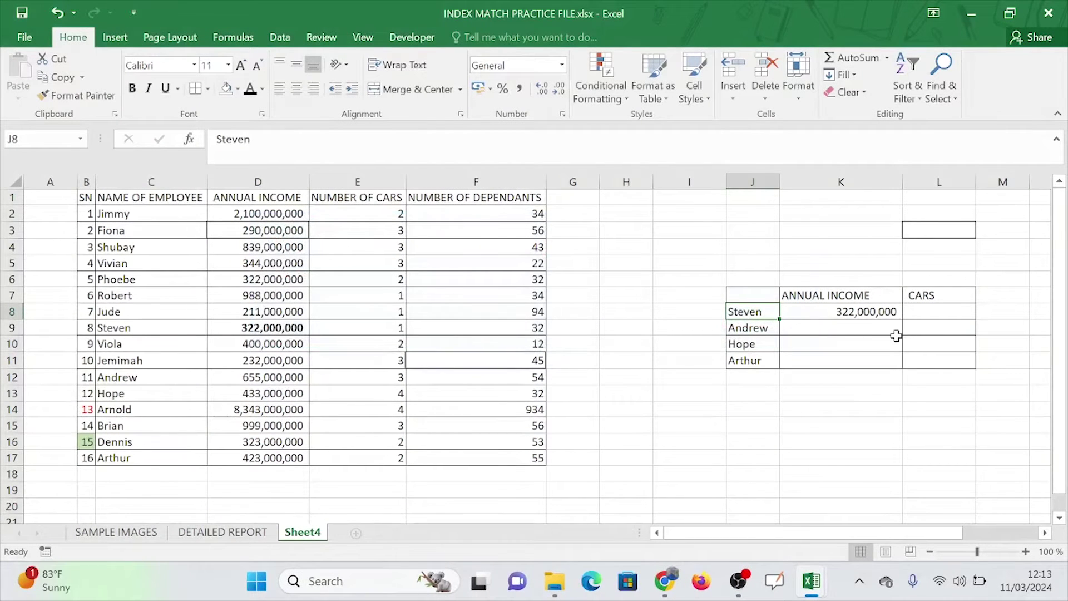
{"action": "left_click", "coordinate": [951, 311]}
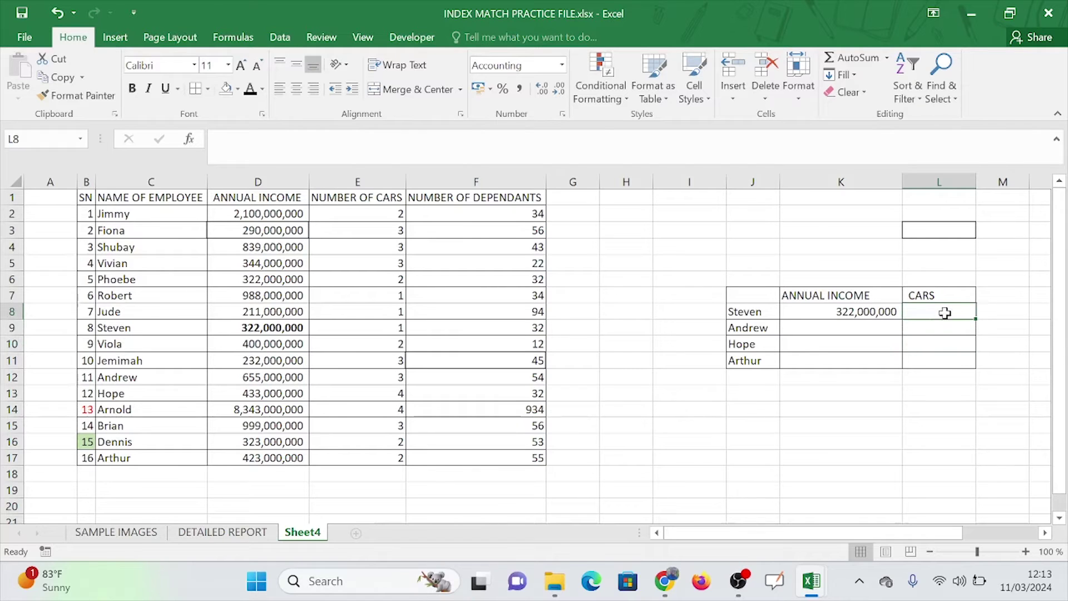
{"action": "left_click", "coordinate": [238, 280]}
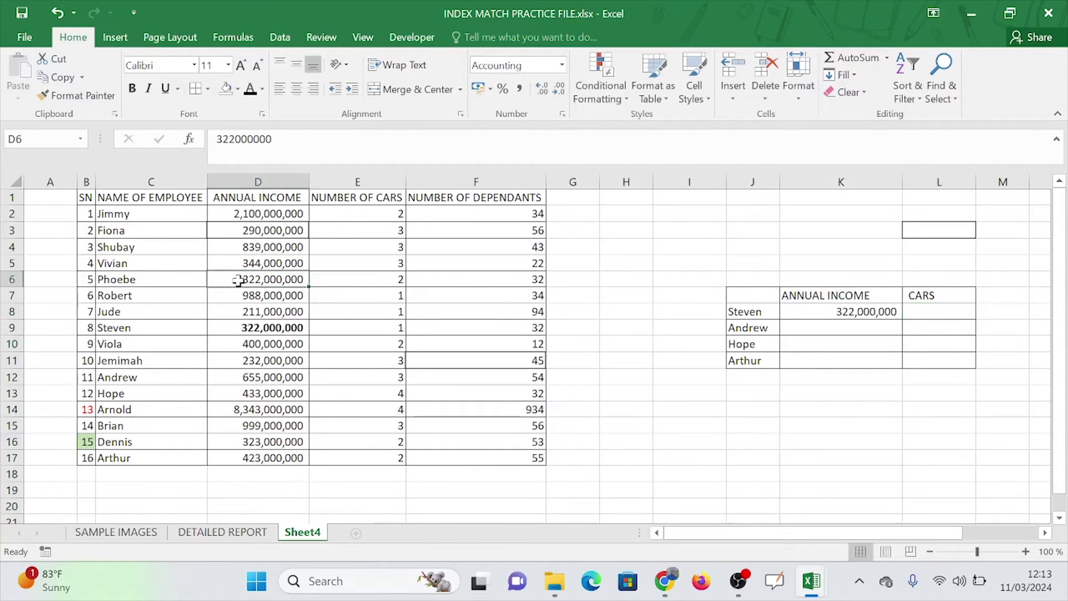
Begin an INDEX formula in L8 with the number of cars in E2:E17 as its array
{"action": "left_click", "coordinate": [925, 312]}
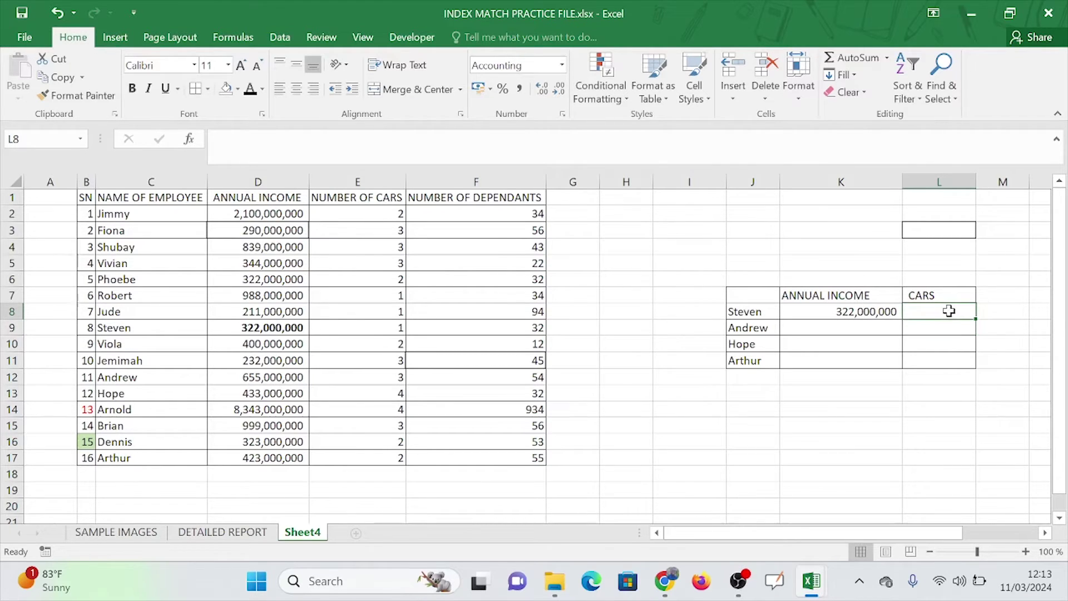
{"action": "type", "text": "="}
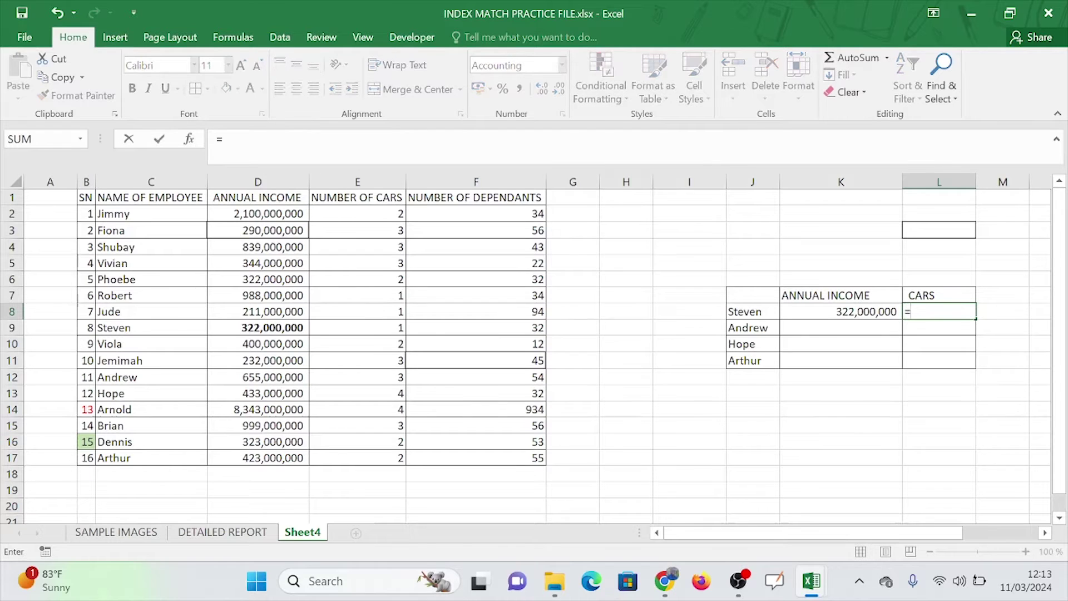
{"action": "type", "text": "INDEX("}
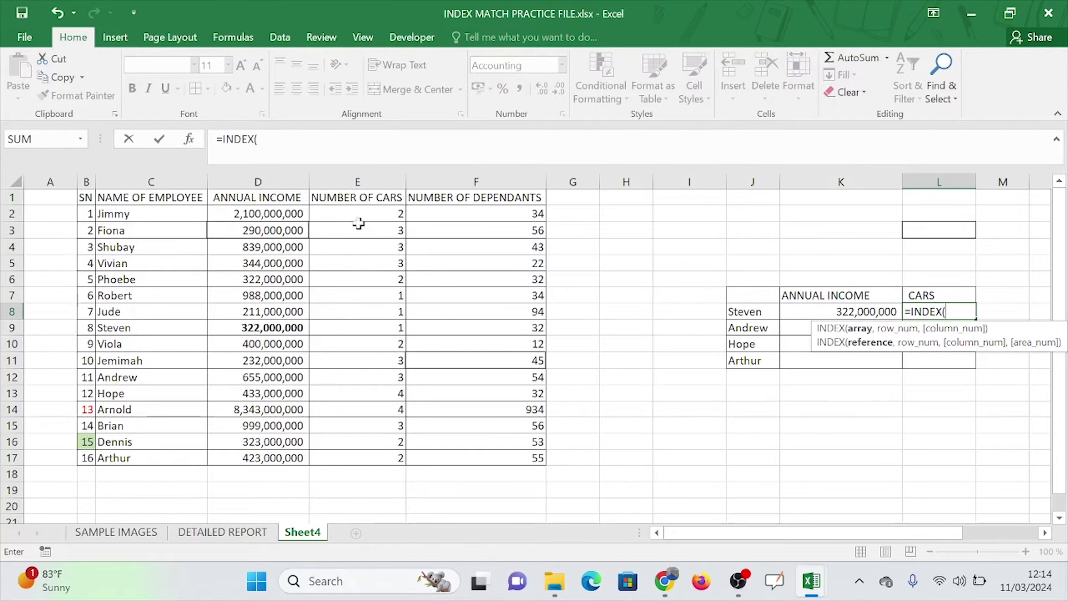
{"action": "left_click_drag", "start_coordinate": [357, 216], "coordinate": [367, 447]}
{"action": "type", "text": ","}
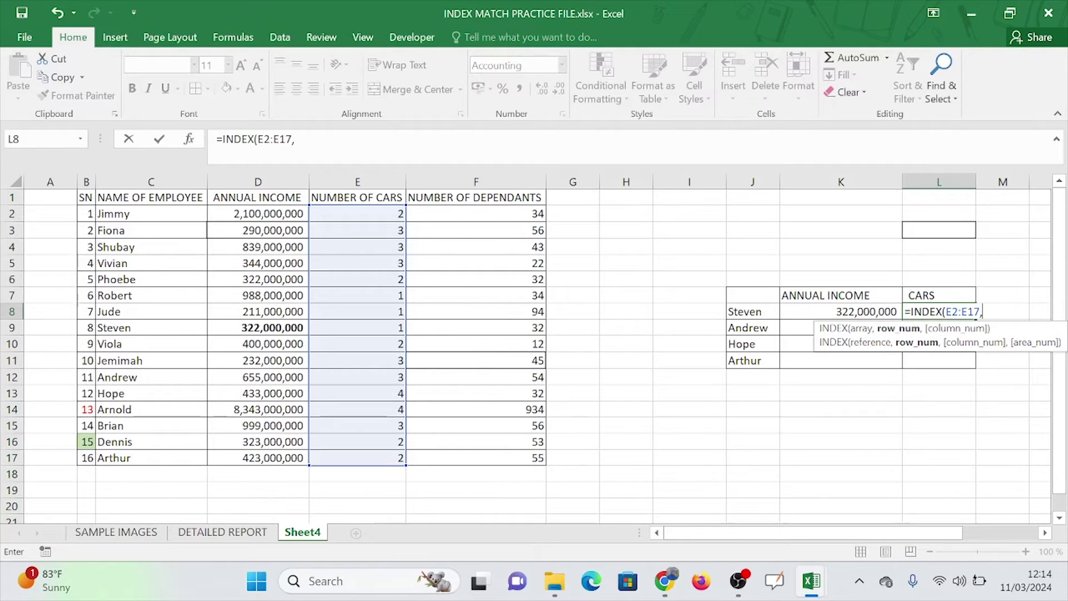
Complete the L8 formula with a MATCH of J8 against the employee names in C2:C17, using match type 0
{"action": "type", "text": "M"}
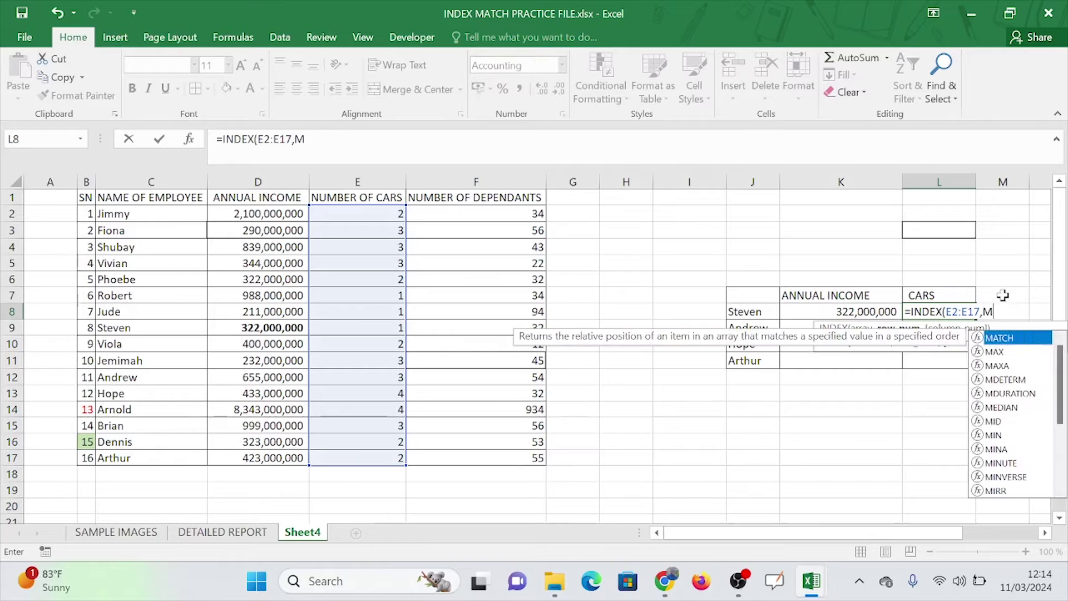
{"action": "type", "text": "ATCH("}
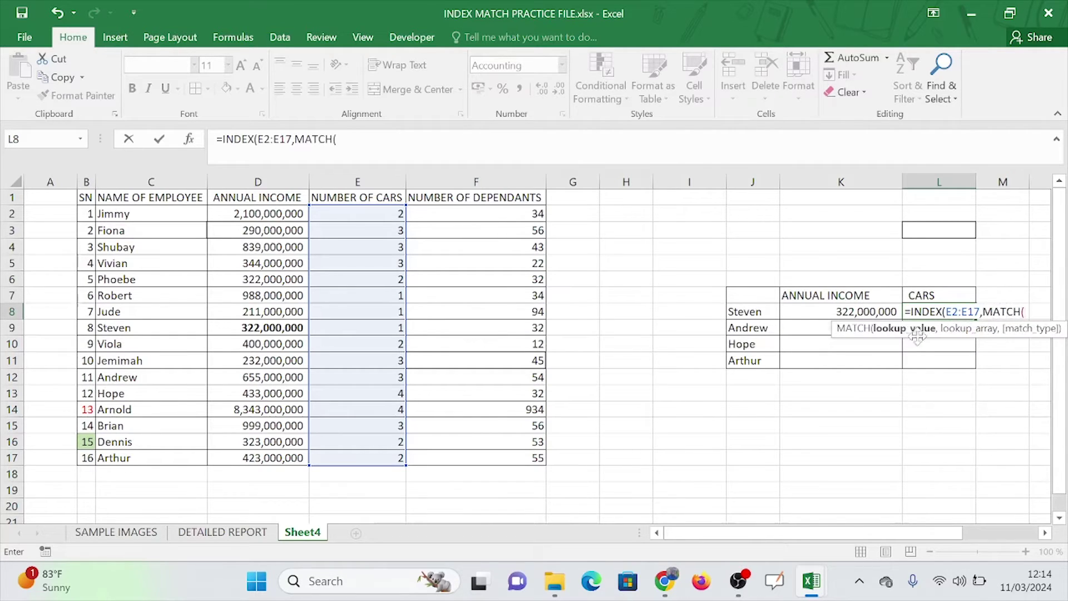
{"action": "left_click", "coordinate": [759, 312]}
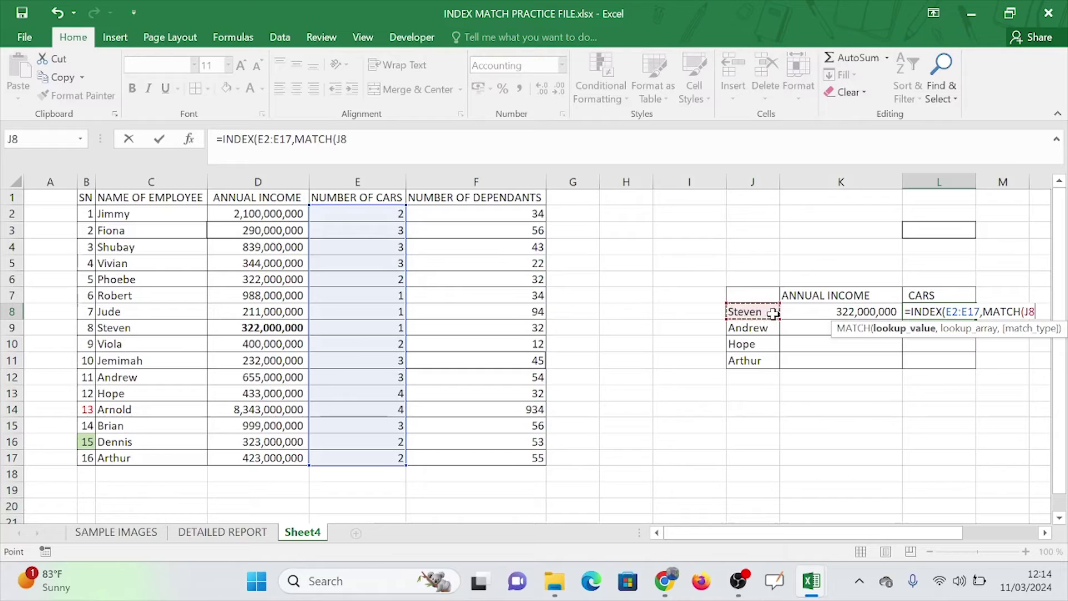
{"action": "type", "text": ","}
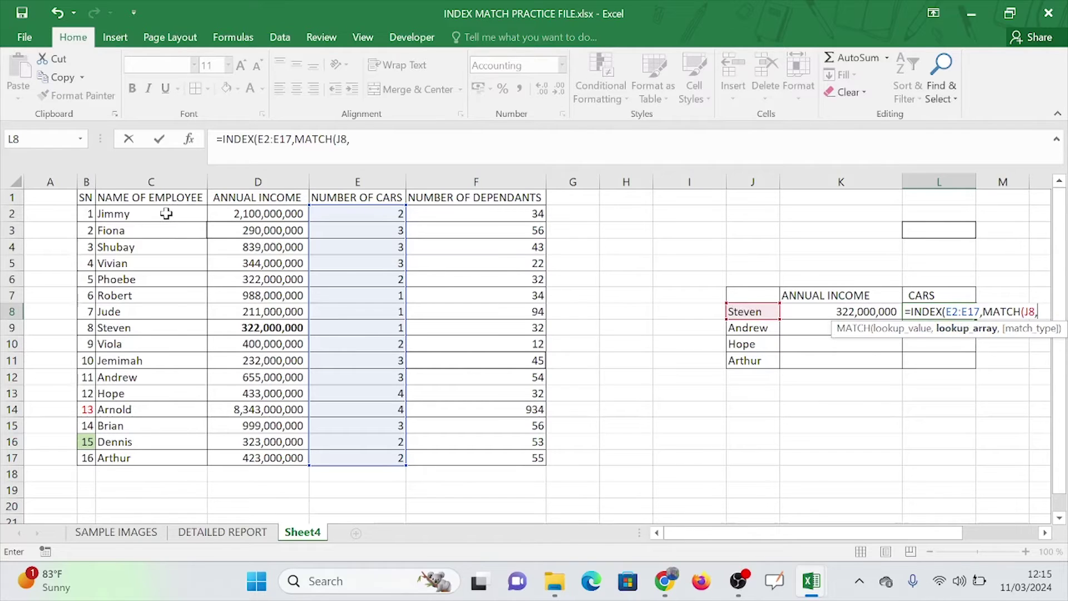
{"action": "left_click_drag", "start_coordinate": [166, 213], "coordinate": [148, 453]}
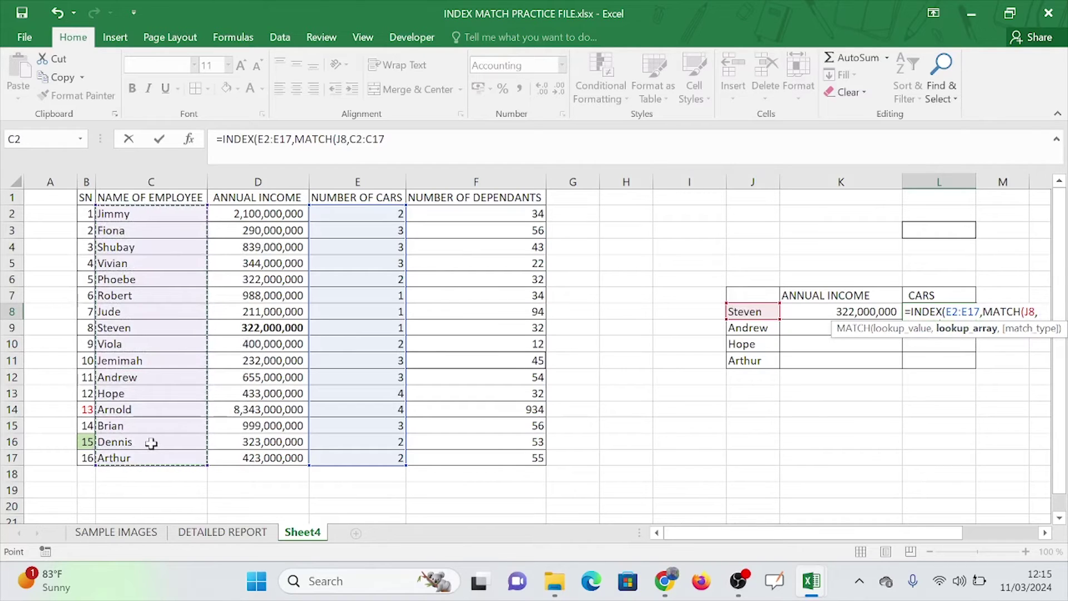
{"action": "type", "text": ","}
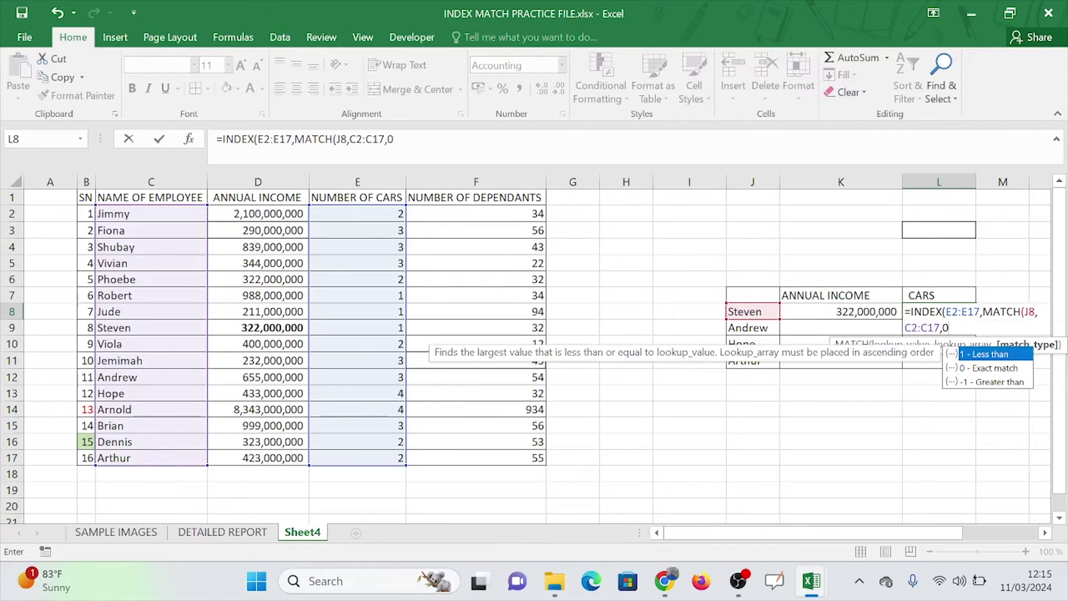
{"action": "type", "text": "0))"}
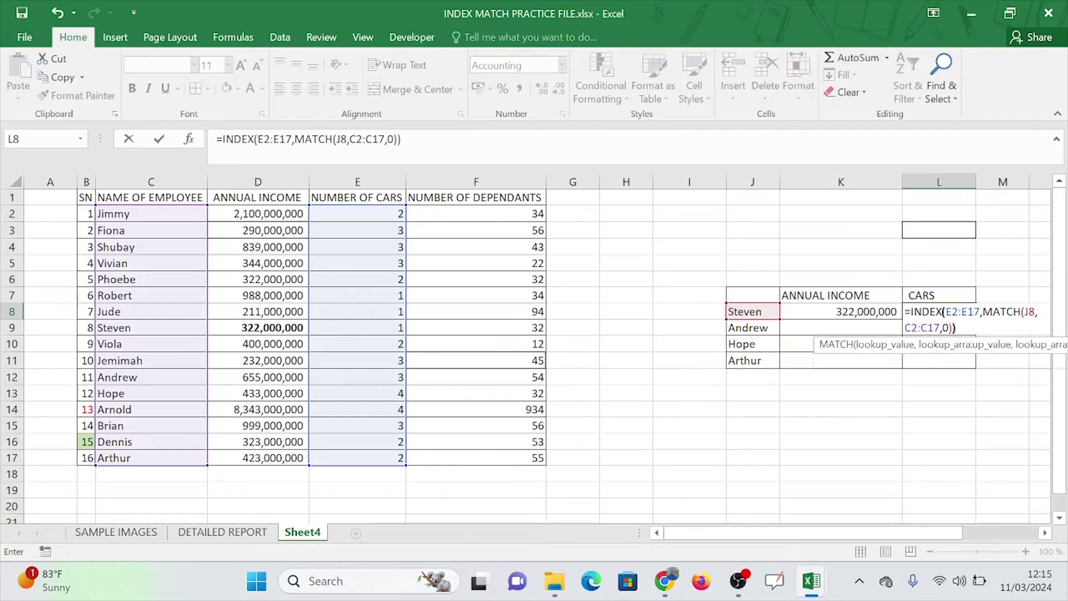
{"action": "key", "text": "Return"}
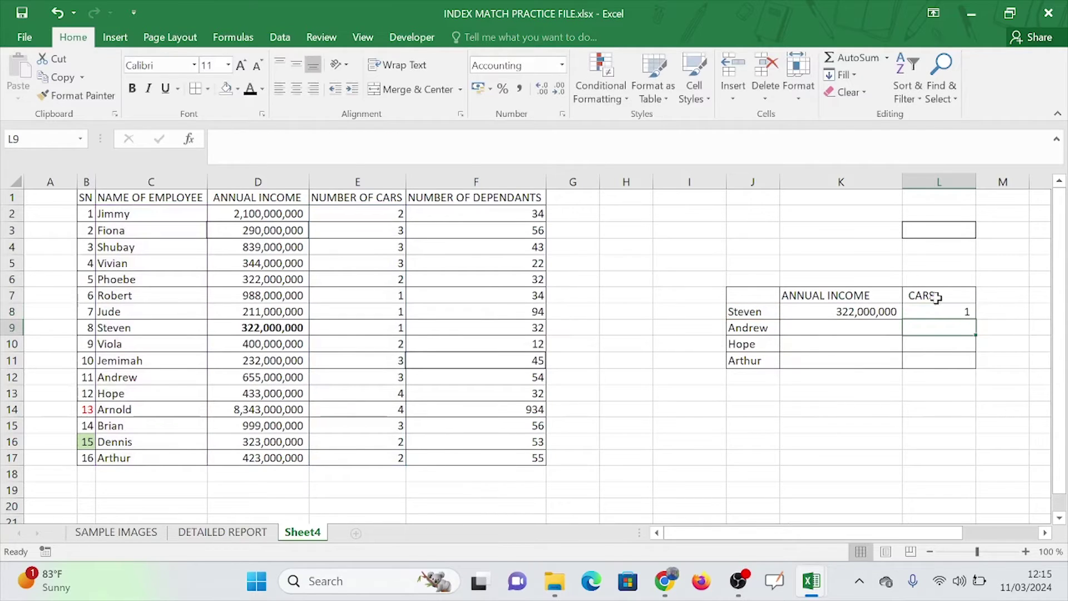
Make the matching number of cars in E9 red and bold
{"action": "left_click", "coordinate": [936, 298]}
{"action": "left_click", "coordinate": [941, 311]}
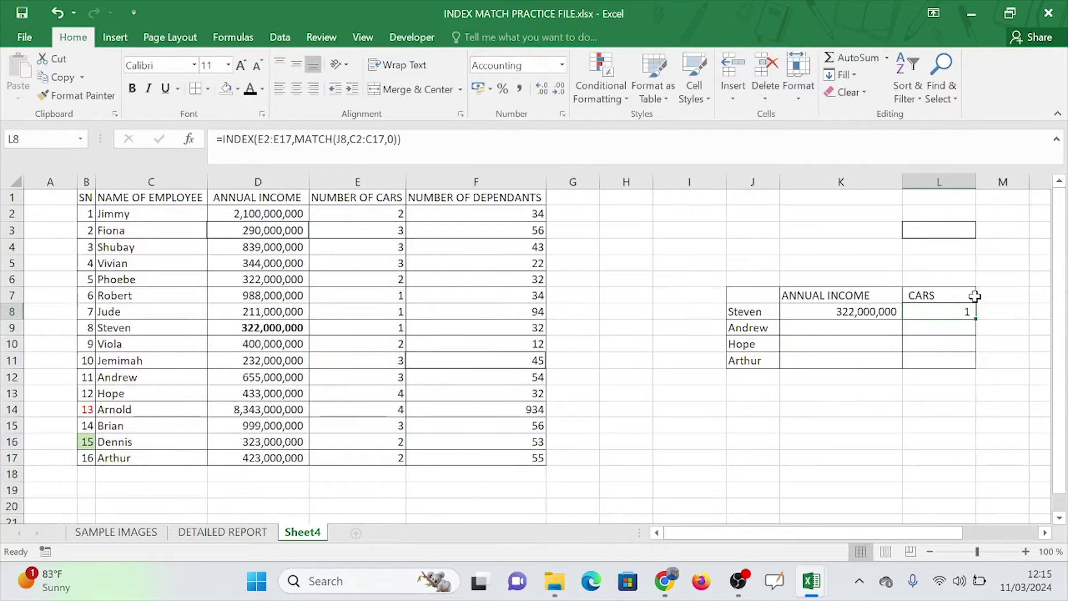
{"action": "left_click", "coordinate": [113, 332]}
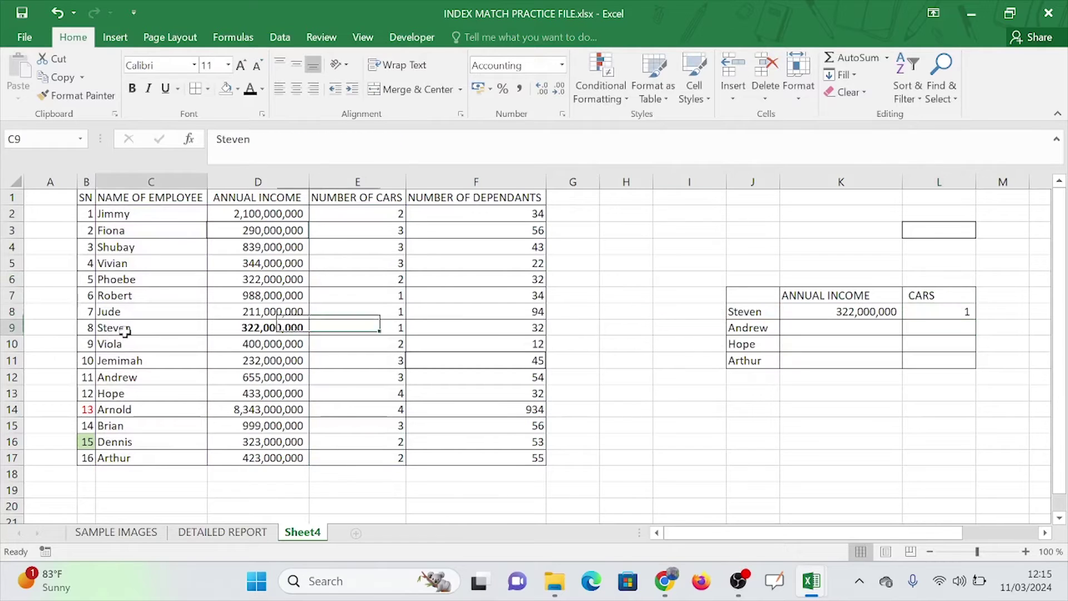
{"action": "left_click", "coordinate": [383, 327]}
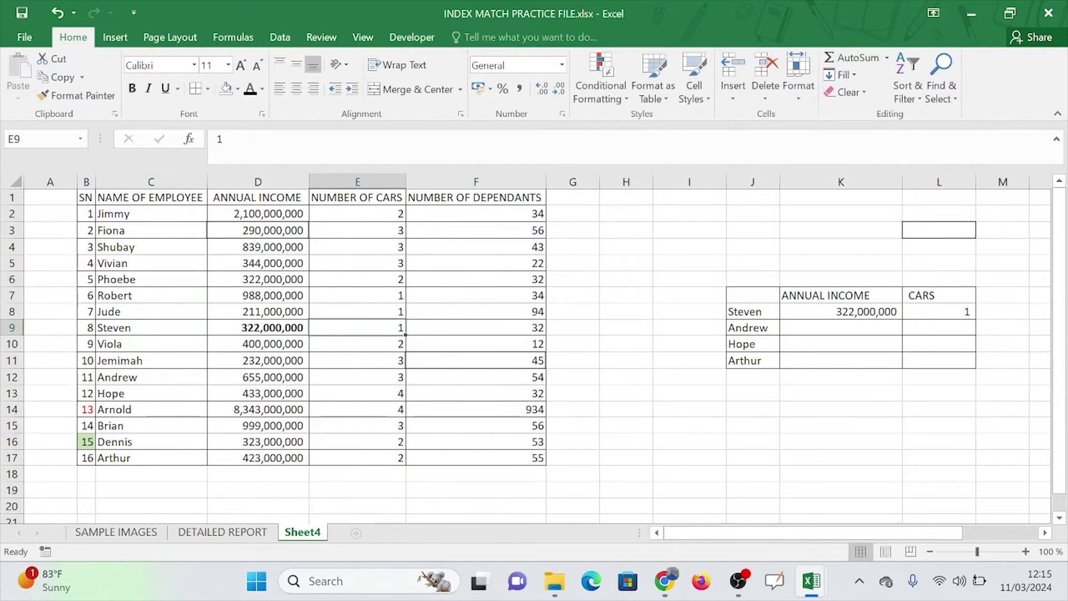
{"action": "left_click", "coordinate": [262, 89]}
{"action": "left_click", "coordinate": [258, 220]}
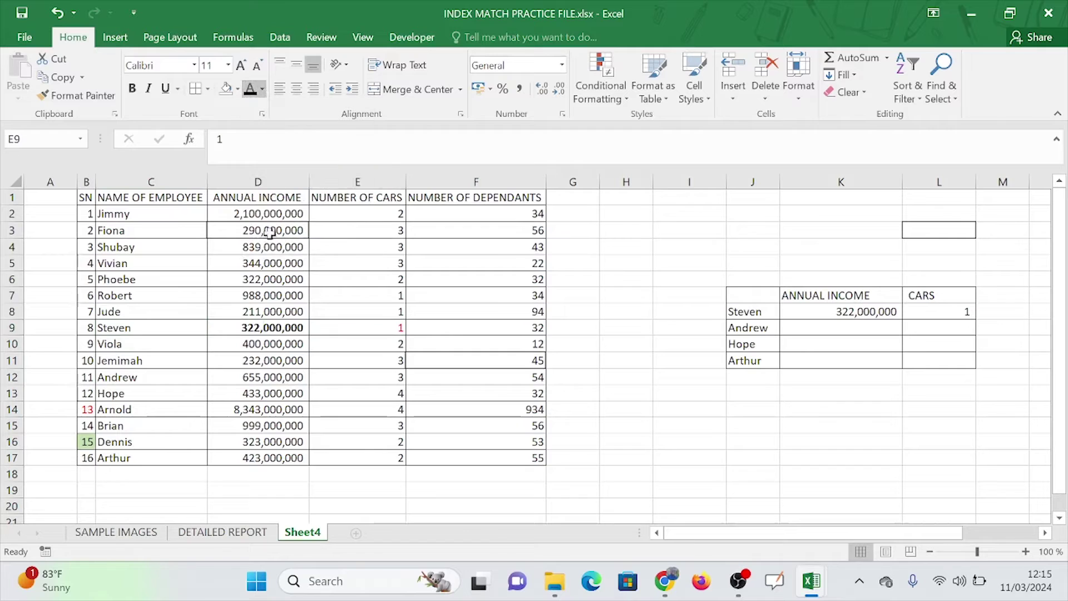
{"action": "left_click", "coordinate": [131, 89]}
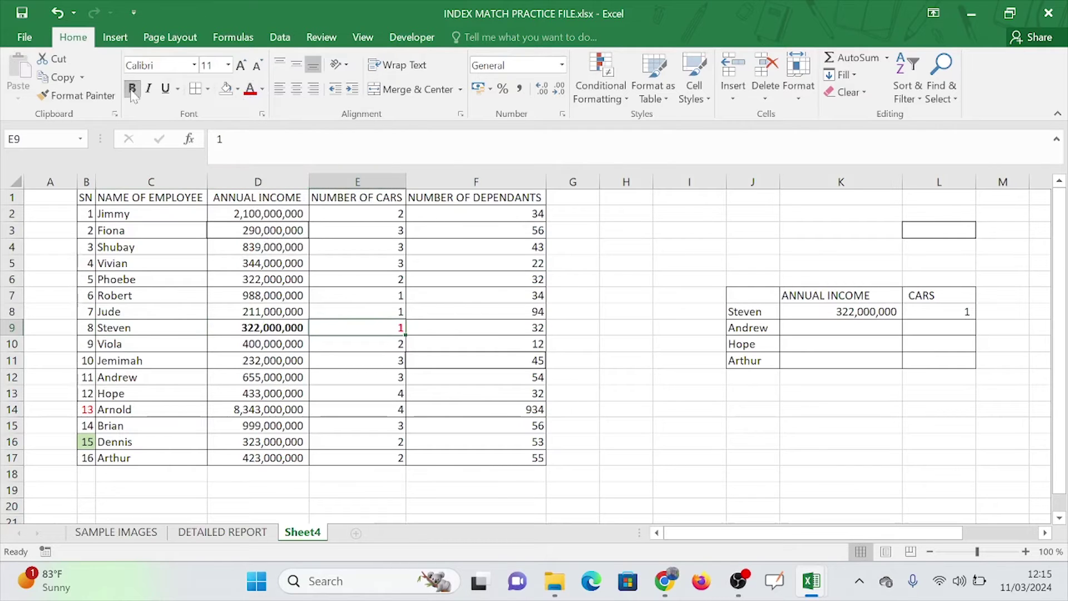
Enter the header NAME OF EMPLOYEE in J7 and autofit column J to its contents
{"action": "left_click", "coordinate": [745, 343]}
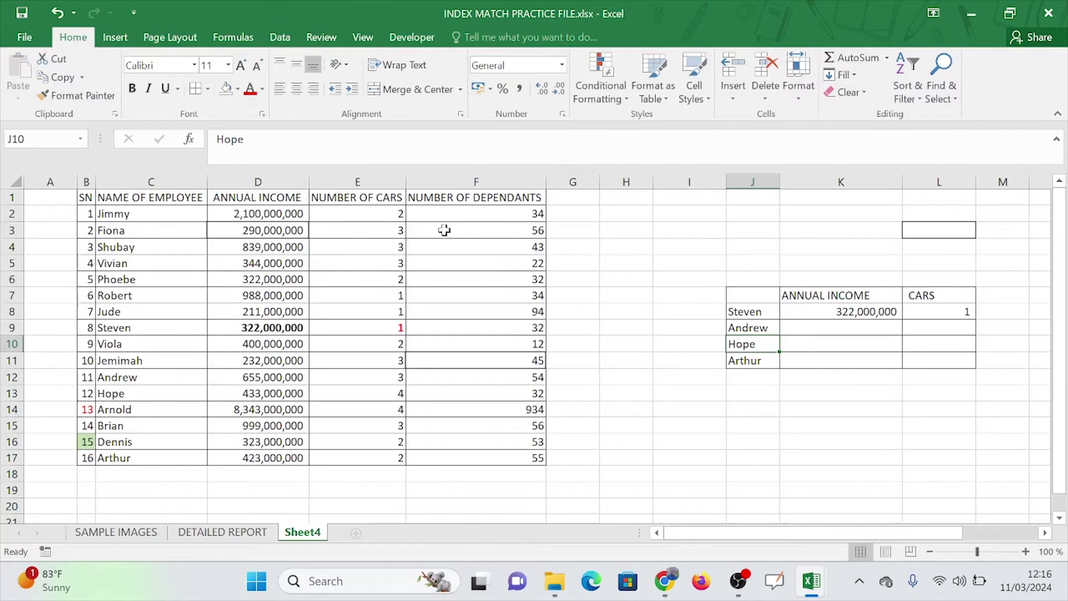
{"action": "left_click", "coordinate": [750, 296]}
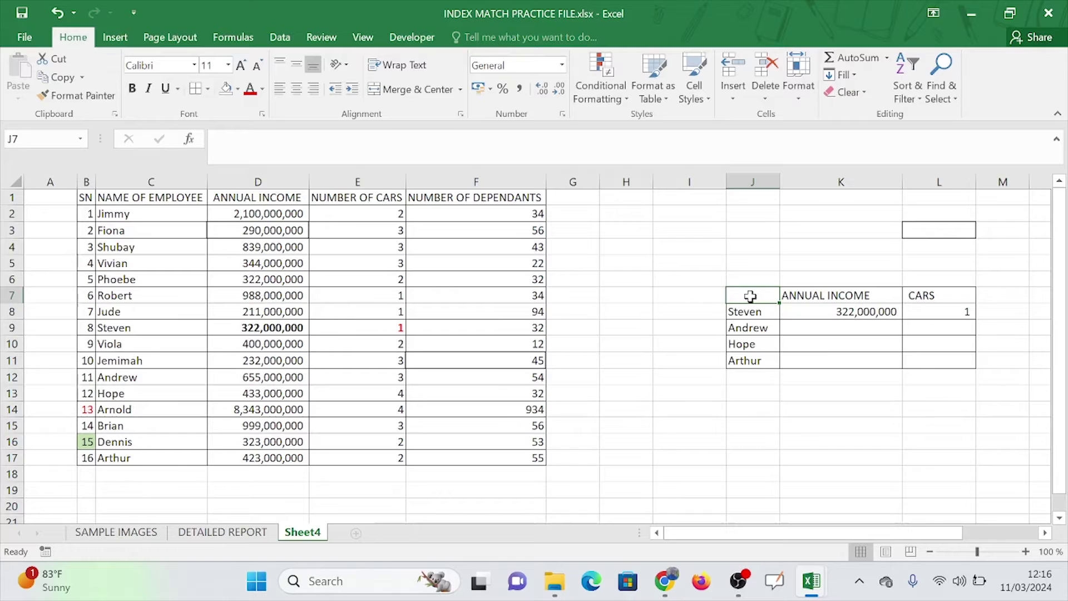
{"action": "type", "text": "NAME OF EMP"}
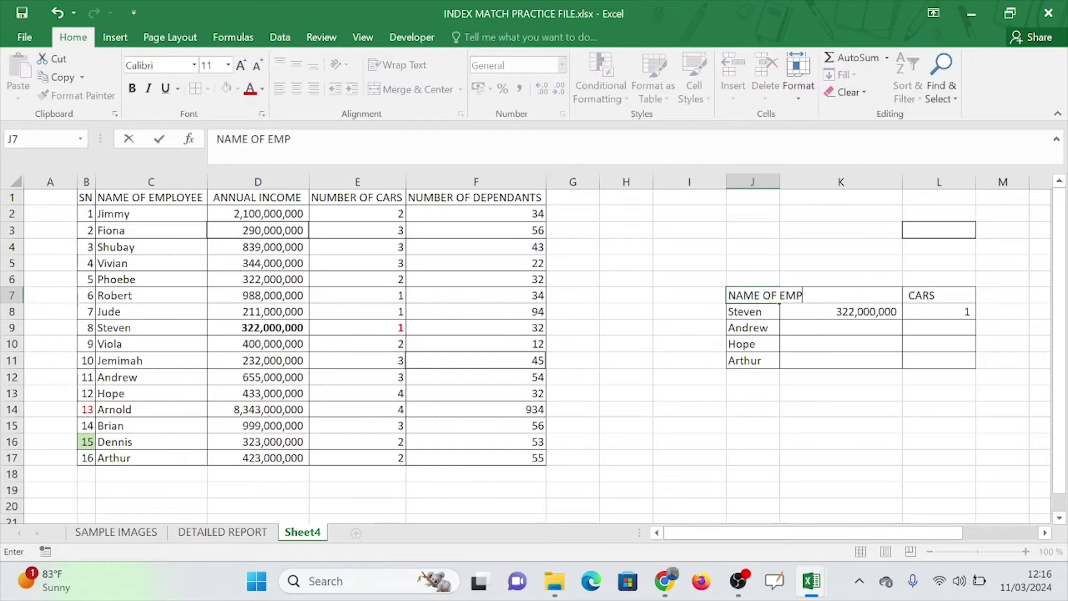
{"action": "type", "text": "LOYEE"}
{"action": "left_click", "coordinate": [817, 365]}
{"action": "double_click", "coordinate": [780, 182]}
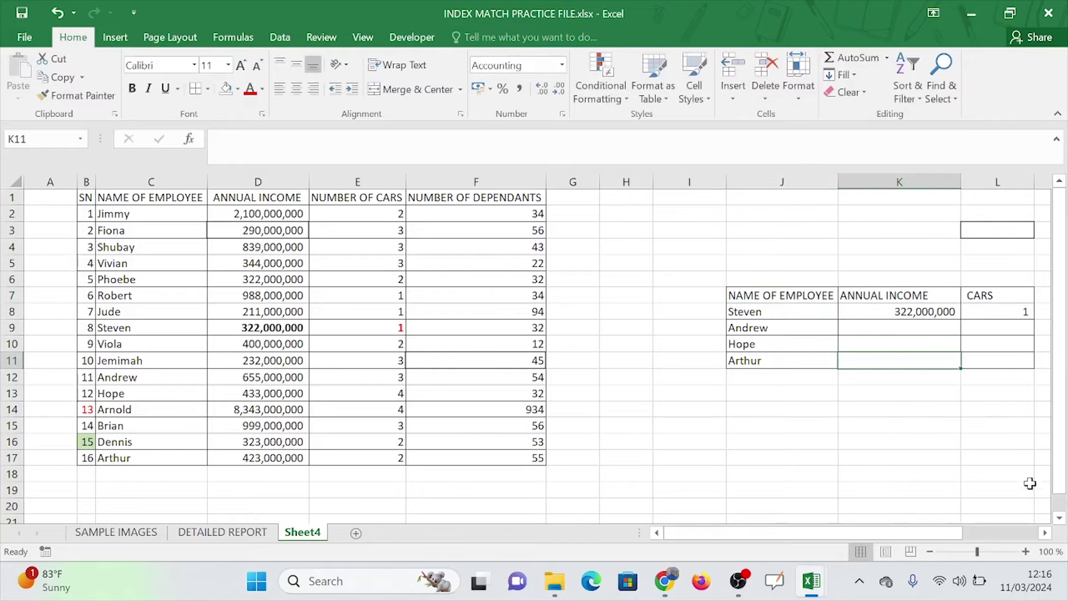
{"action": "left_click", "coordinate": [1045, 532]}
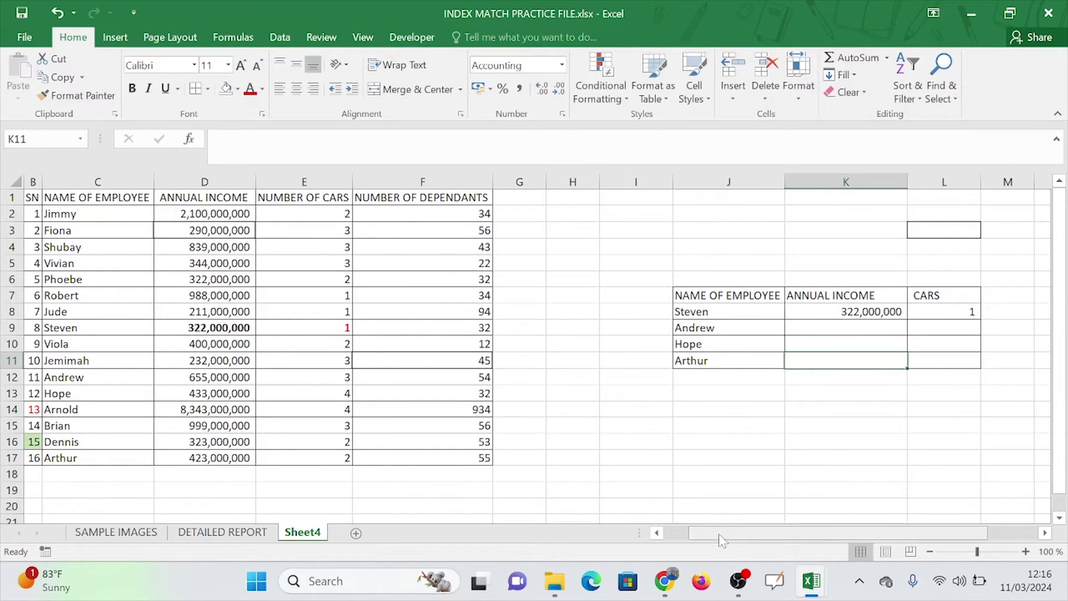
{"action": "left_click", "coordinate": [656, 532]}
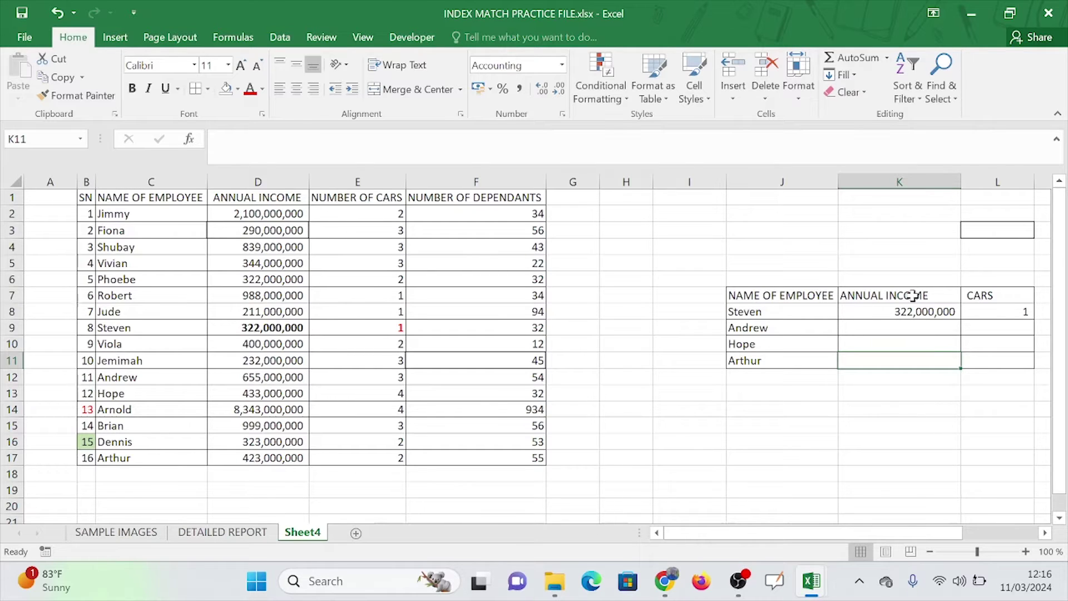
Begin an INDEX formula in K9 with the annual incomes in D2:D17 as its array
{"action": "left_click", "coordinate": [763, 332]}
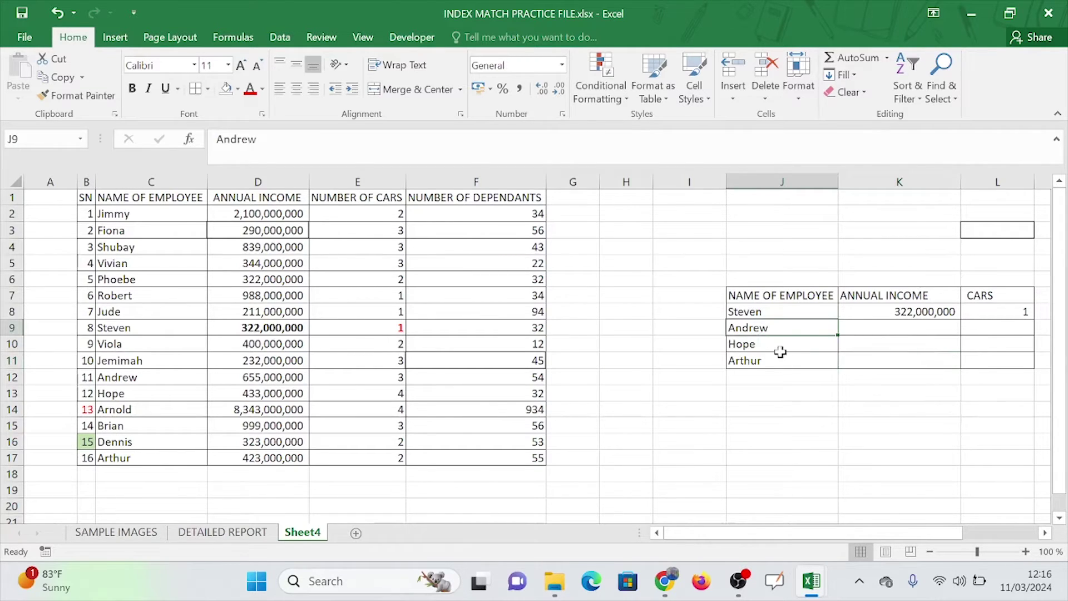
{"action": "left_click", "coordinate": [780, 350]}
{"action": "left_click", "coordinate": [777, 327]}
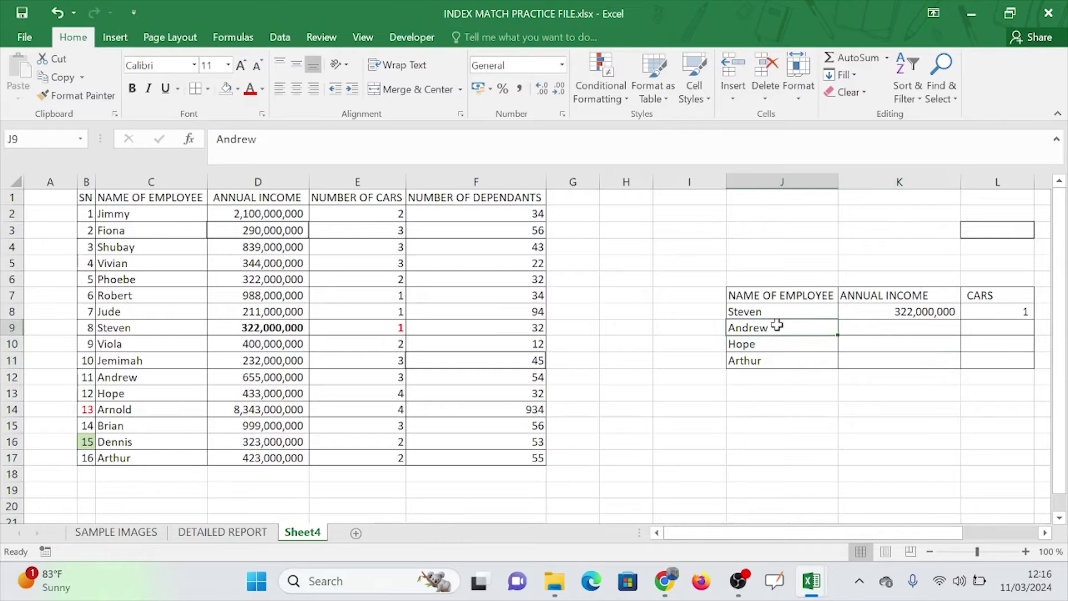
{"action": "left_click", "coordinate": [889, 326]}
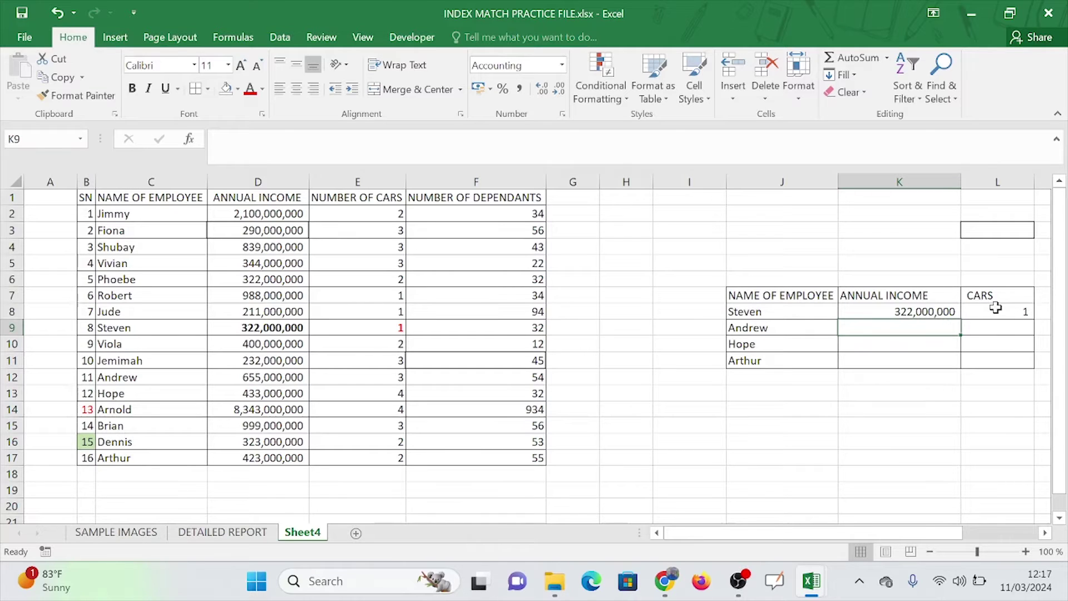
{"action": "type", "text": "=IN"}
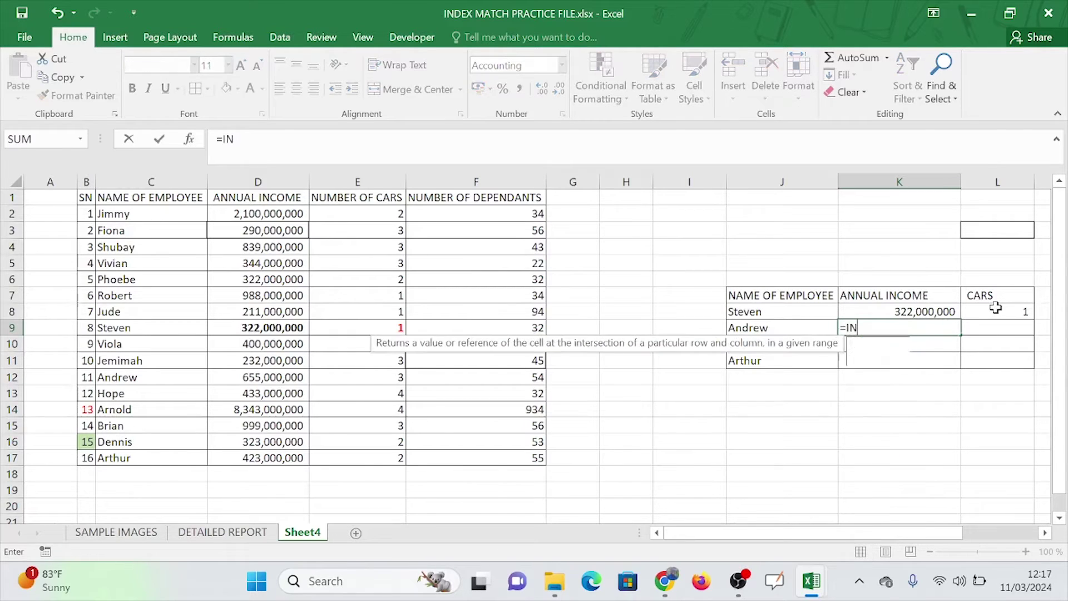
{"action": "type", "text": "DEX("}
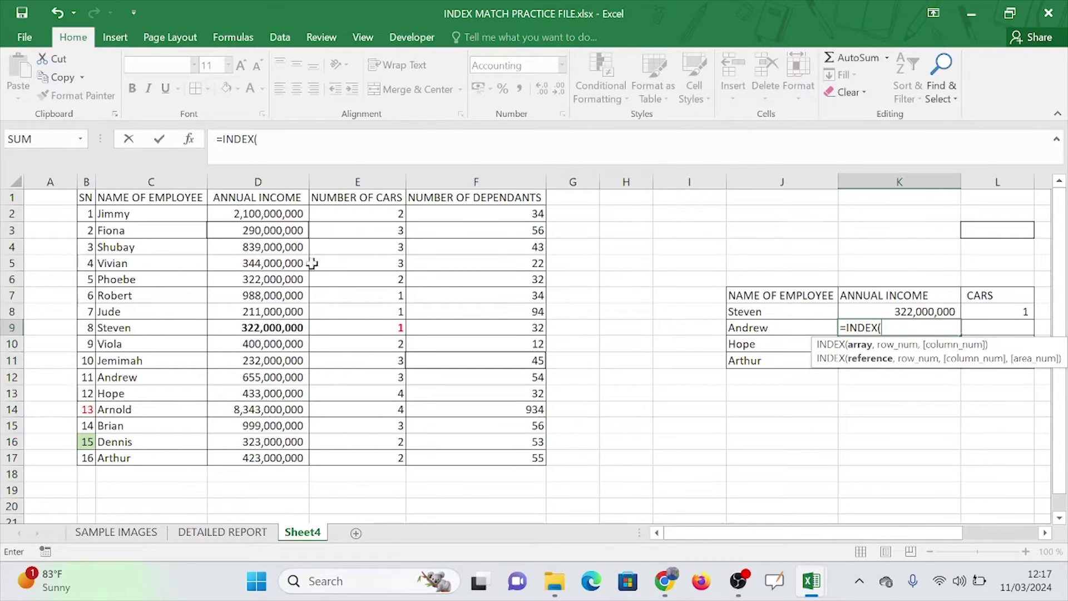
{"action": "left_click_drag", "start_coordinate": [254, 214], "coordinate": [255, 456]}
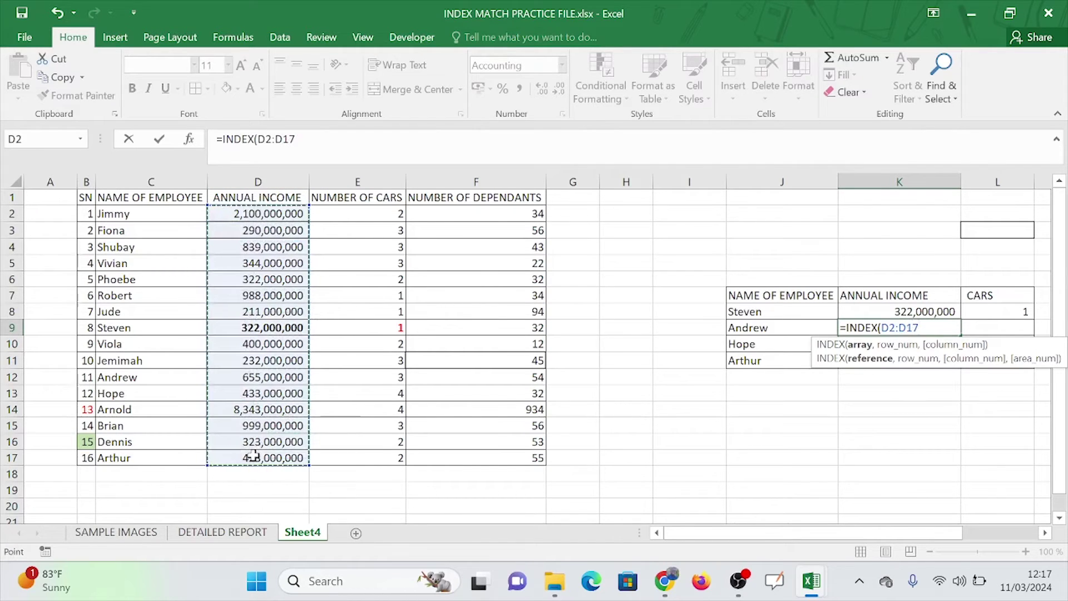
{"action": "type", "text": ","}
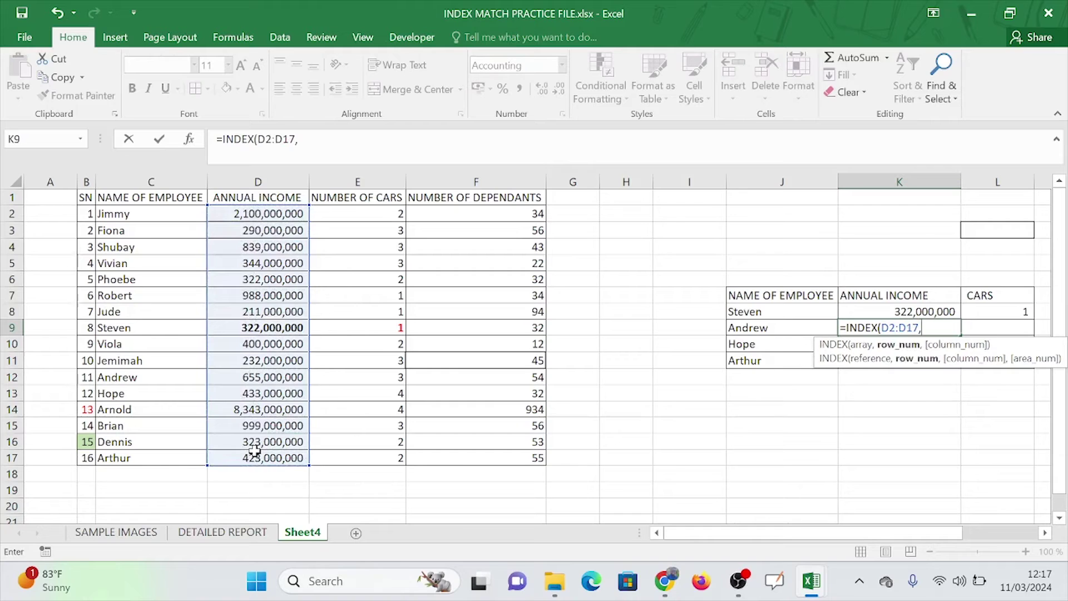
Complete the K9 formula with a MATCH of J9 against the employee names in C2:C17, using match type 0
{"action": "type", "text": "MATCH("}
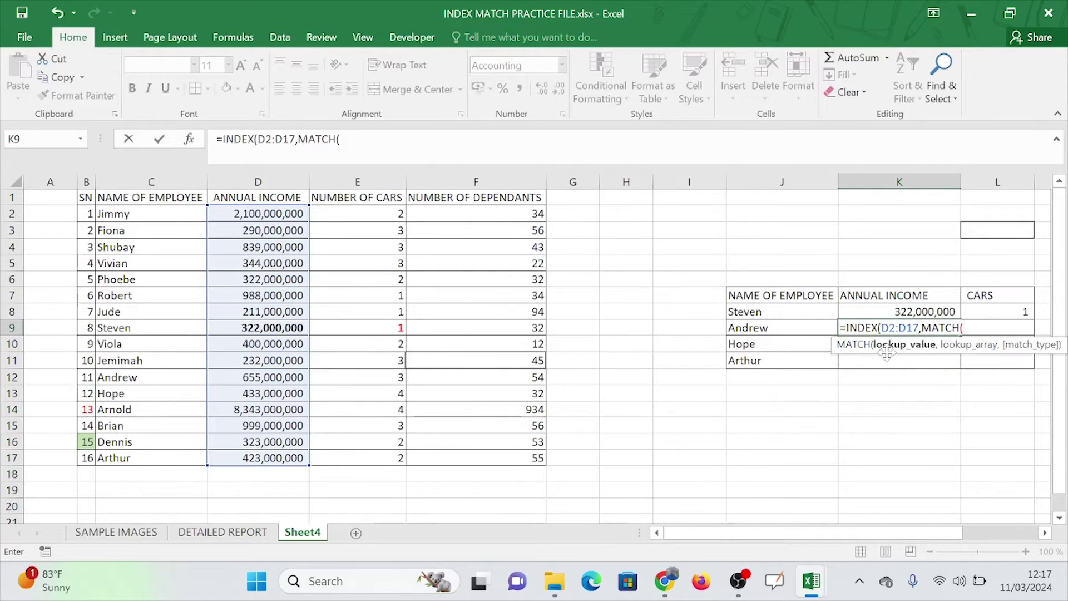
{"action": "left_click", "coordinate": [774, 328]}
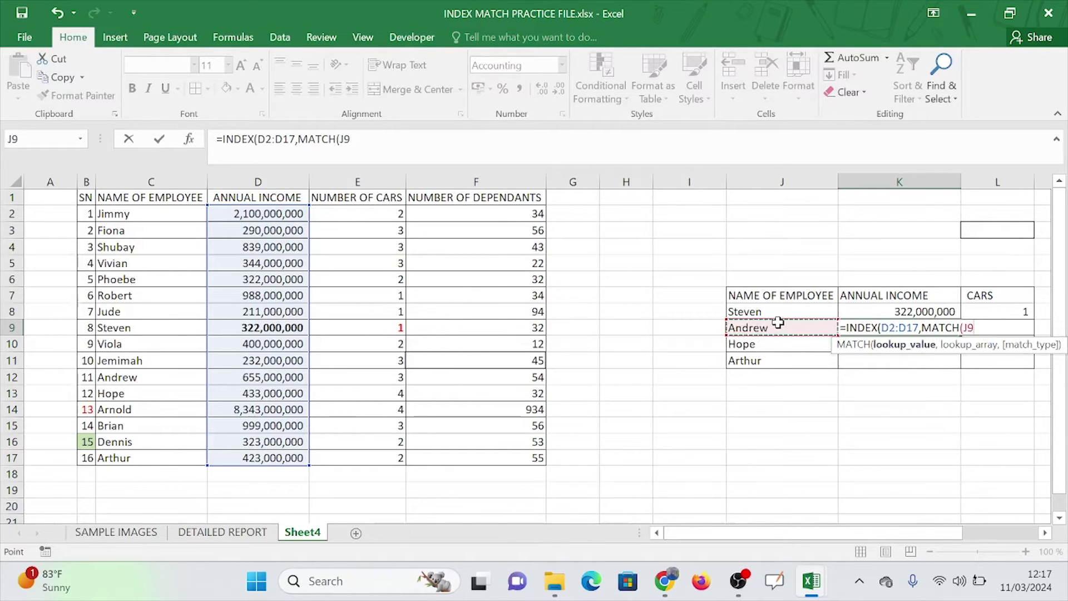
{"action": "type", "text": ","}
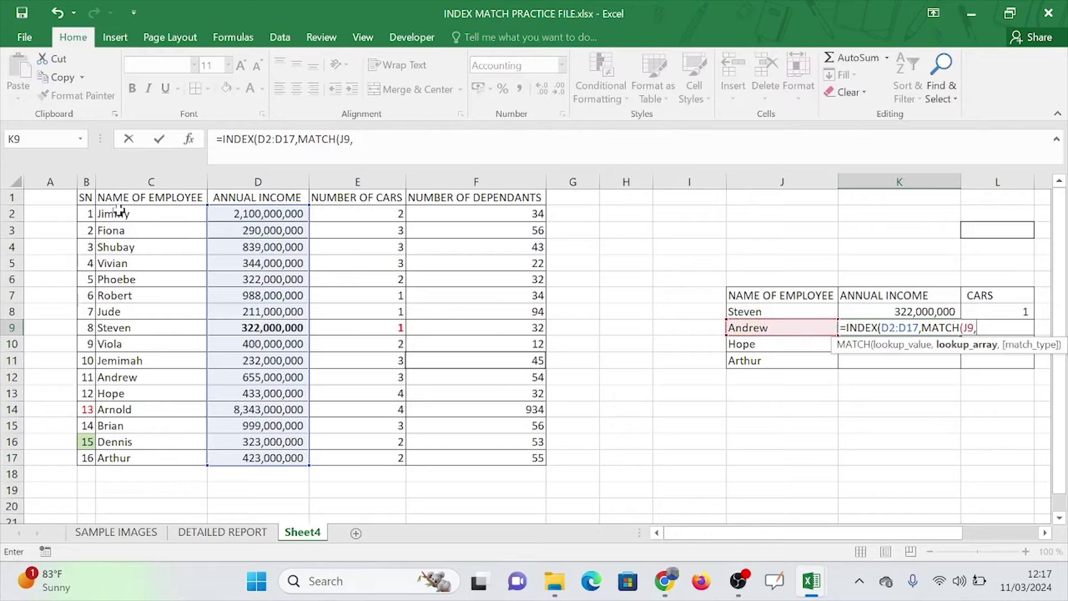
{"action": "left_click_drag", "start_coordinate": [144, 213], "coordinate": [140, 441]}
{"action": "type", "text": ","}
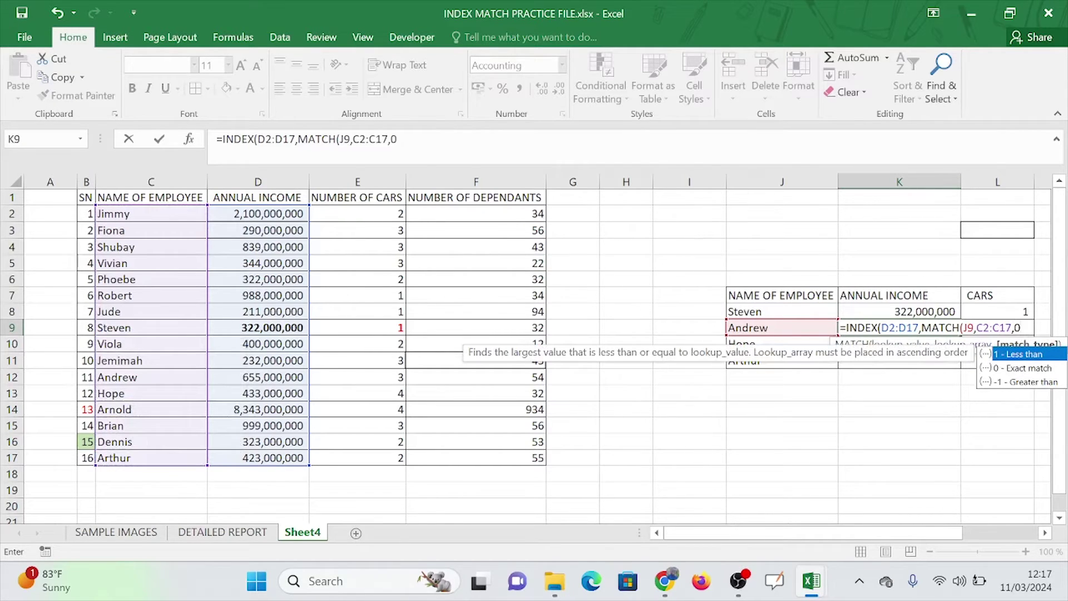
{"action": "type", "text": "0"}
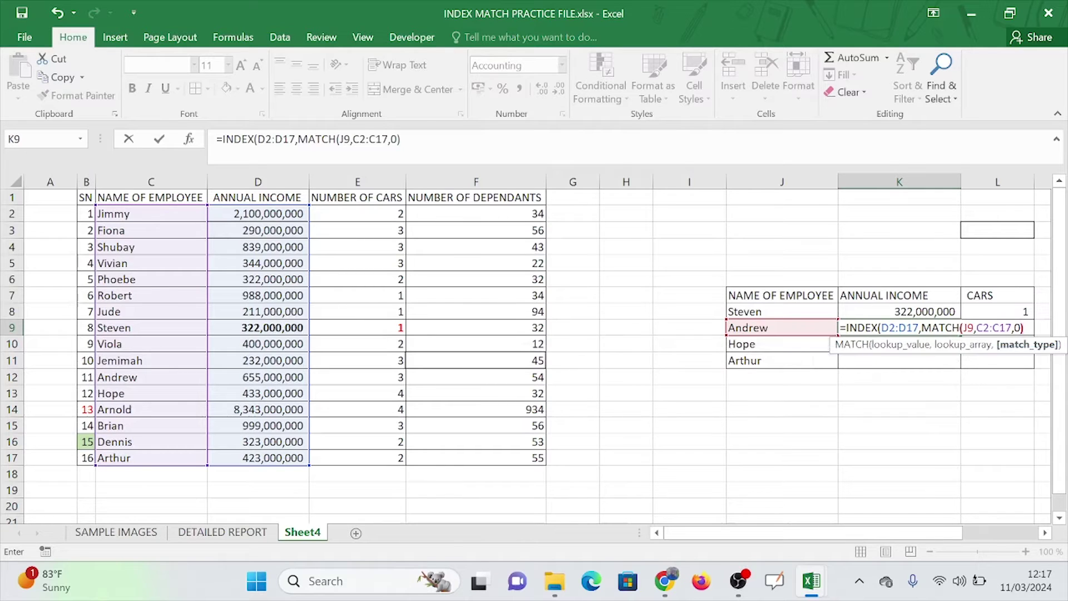
{"action": "type", "text": ")"}
{"action": "key", "text": "Return"}
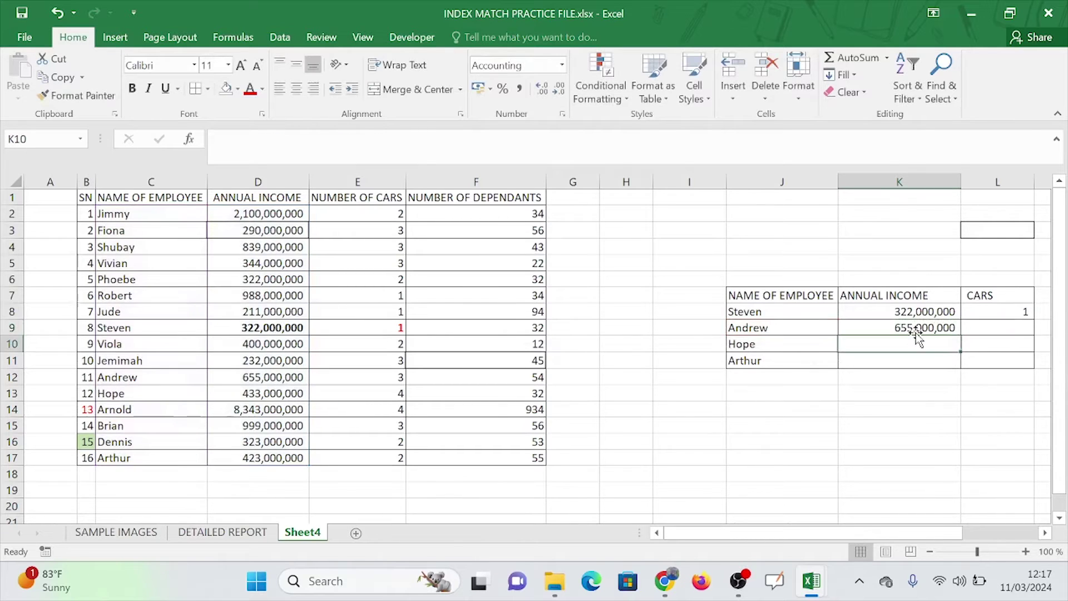
Make the matching annual income in D12 red and compare it with the result in K9
{"action": "left_click", "coordinate": [922, 323]}
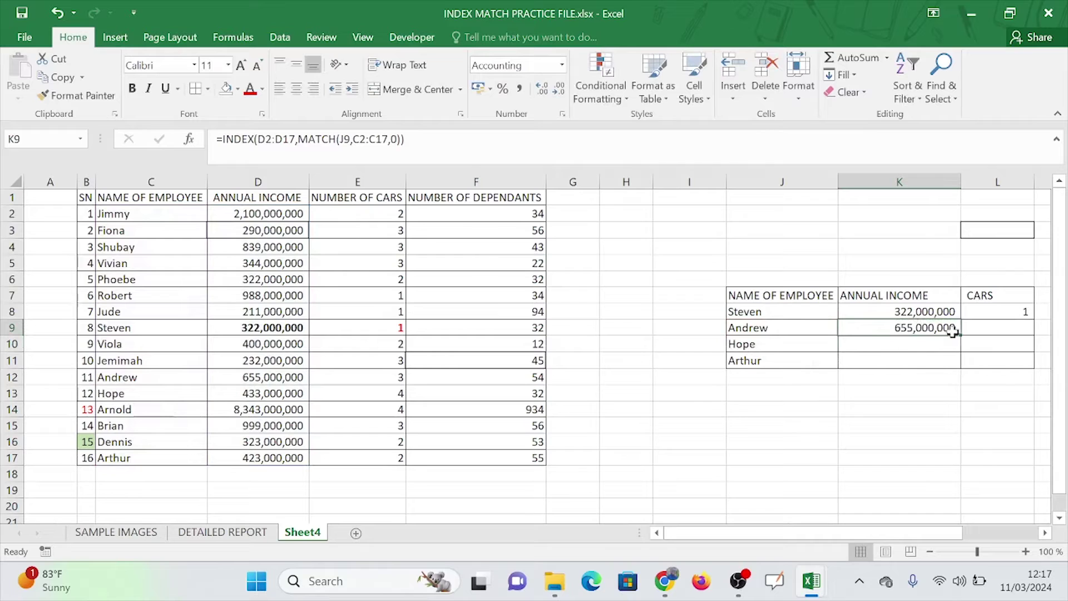
{"action": "left_click", "coordinate": [223, 378]}
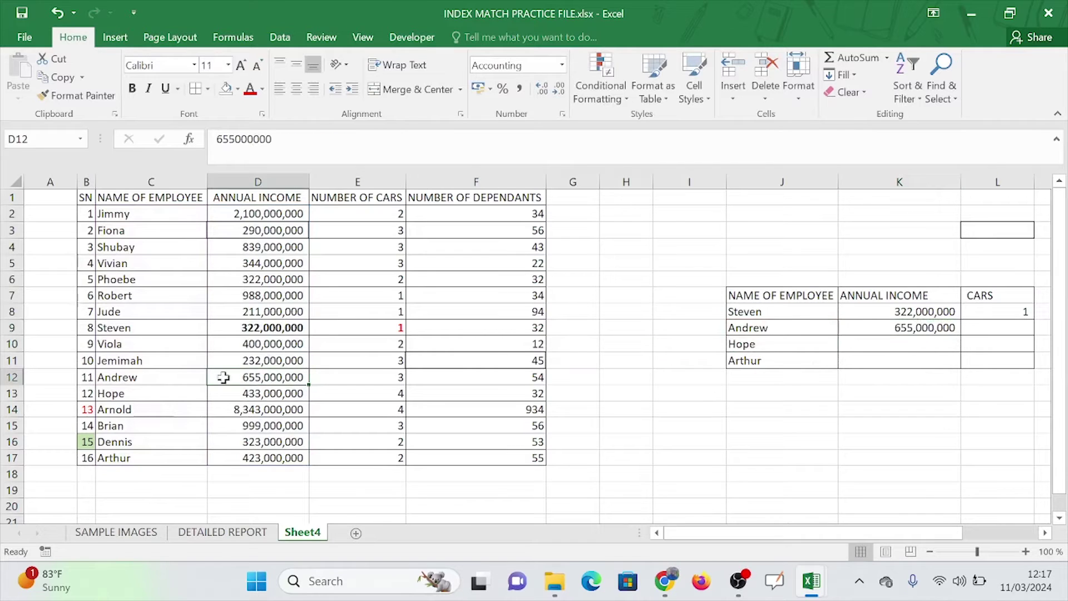
{"action": "left_click", "coordinate": [250, 89]}
{"action": "left_click", "coordinate": [117, 376]}
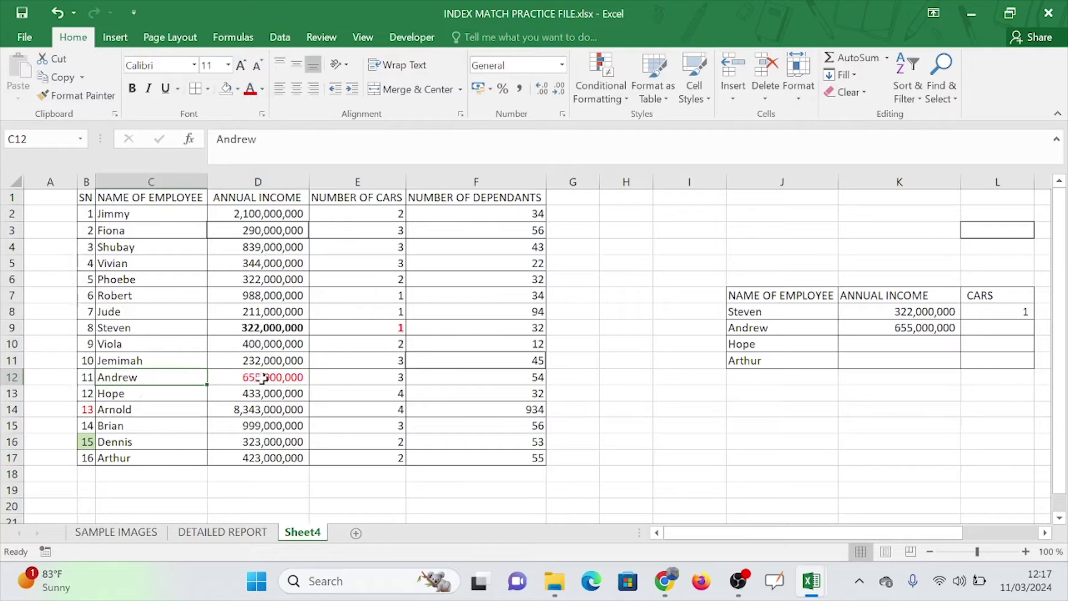
{"action": "left_click", "coordinate": [279, 378]}
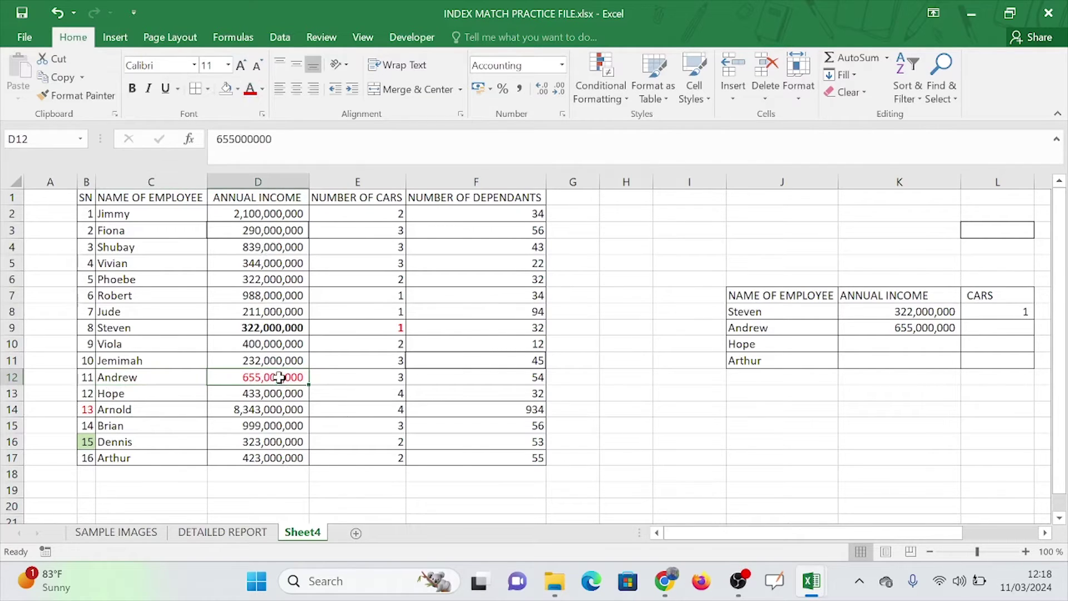
{"action": "left_click", "coordinate": [908, 328]}
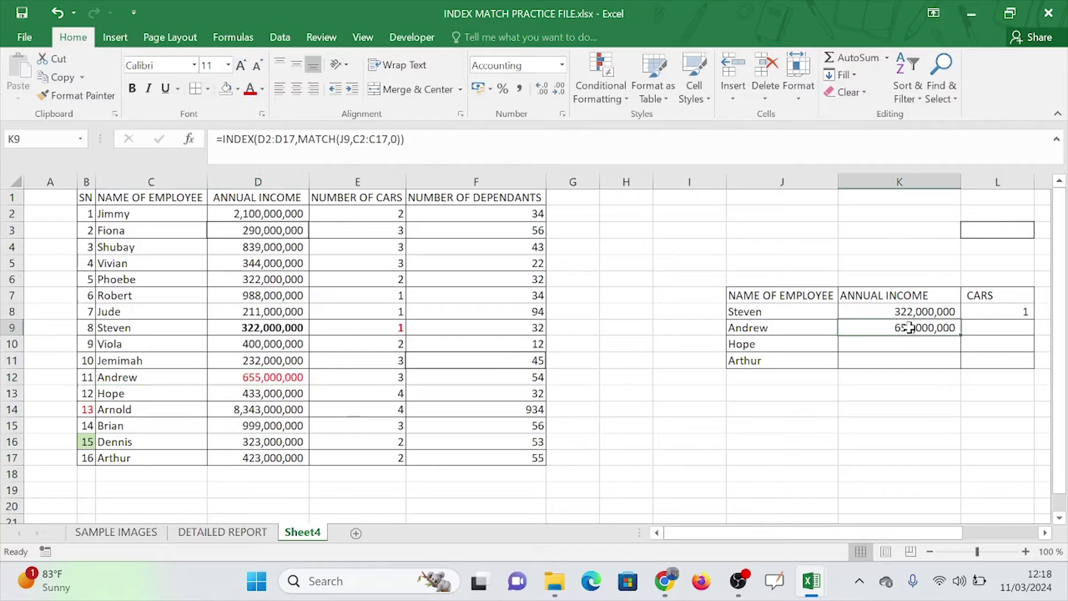
Begin an INDEX formula in L9 with the number of cars in E2:E17 as its array
{"action": "left_click", "coordinate": [1000, 326]}
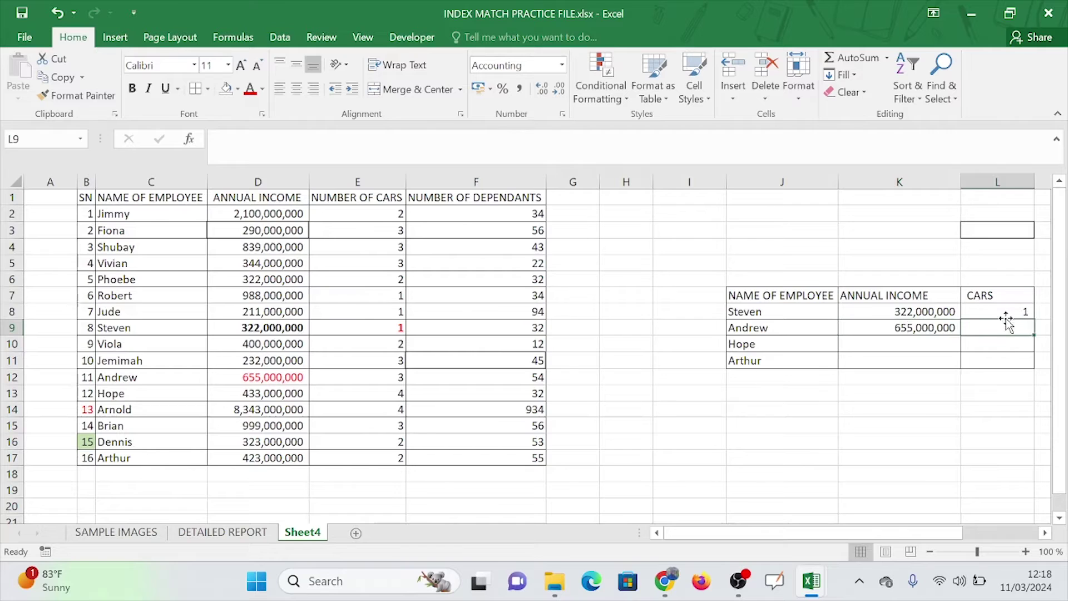
{"action": "left_click", "coordinate": [1008, 337]}
{"action": "left_click", "coordinate": [1010, 333]}
{"action": "type", "text": "=INDEX("}
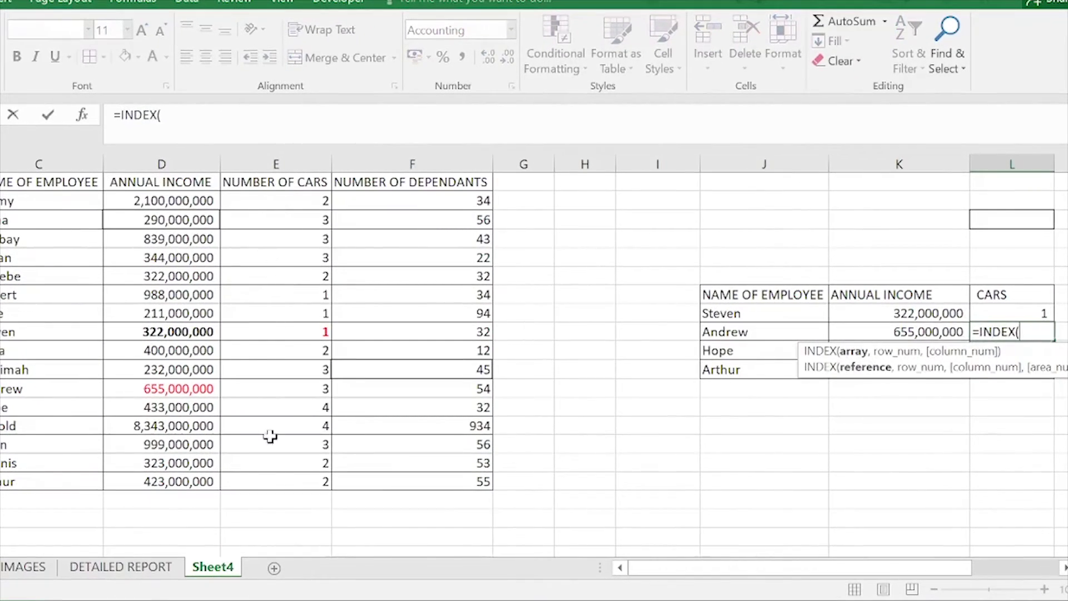
{"action": "left_click_drag", "start_coordinate": [296, 201], "coordinate": [270, 484]}
{"action": "type", "text": ","}
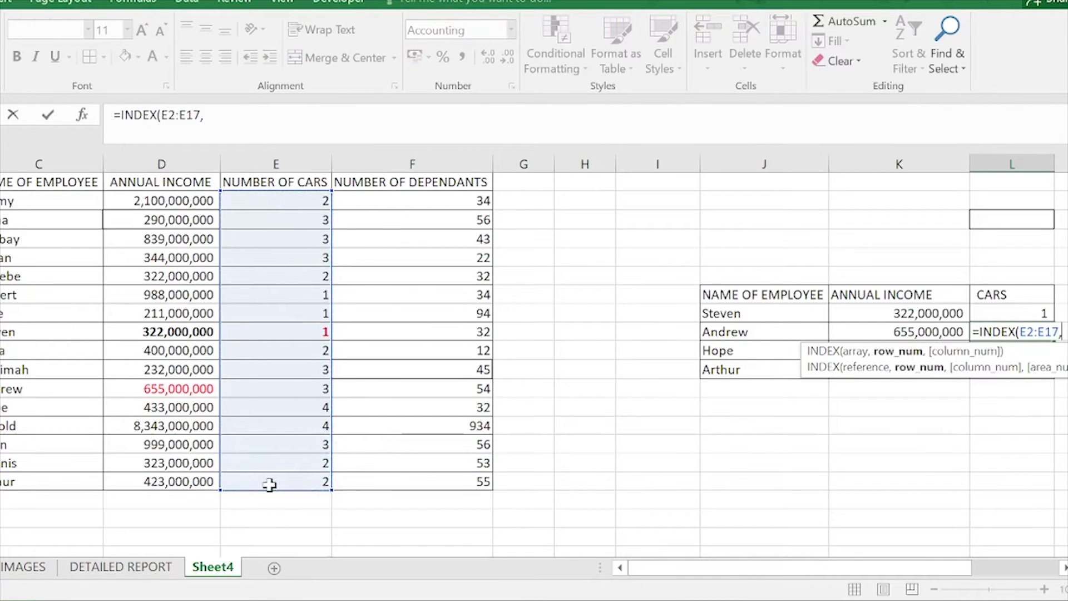
Complete the L9 formula with a MATCH of J9 against the employee names in C2:C17, using match type 0
{"action": "type", "text": "MATCH("}
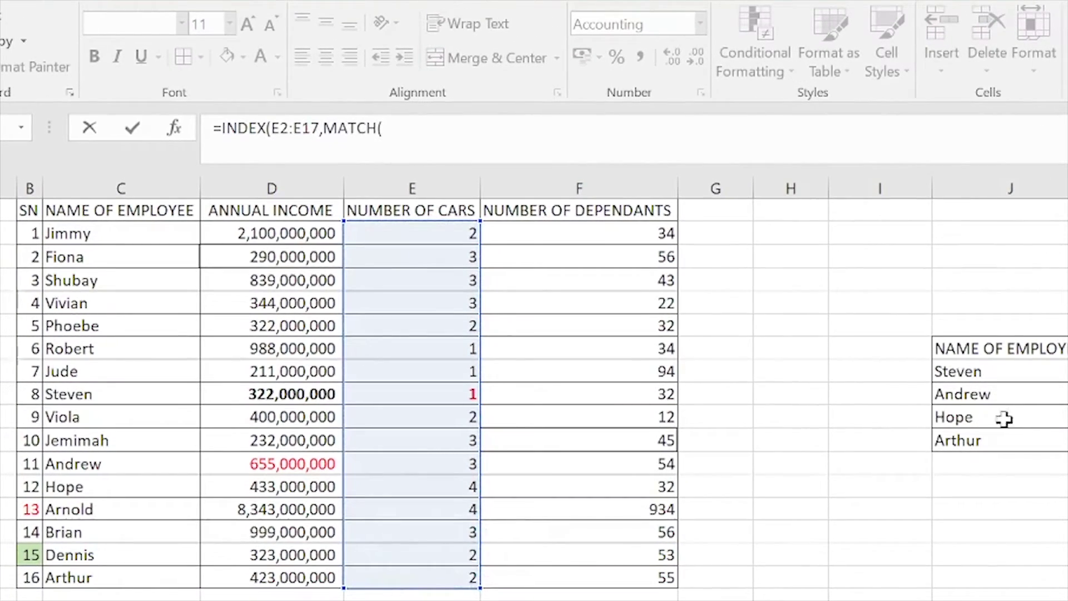
{"action": "left_click", "coordinate": [1005, 394]}
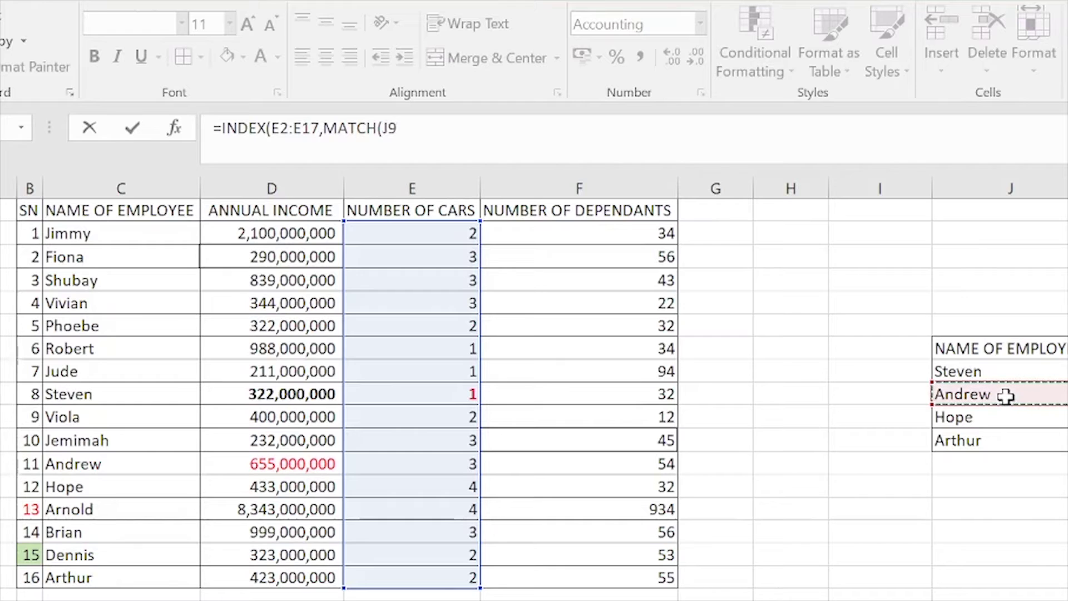
{"action": "type", "text": ","}
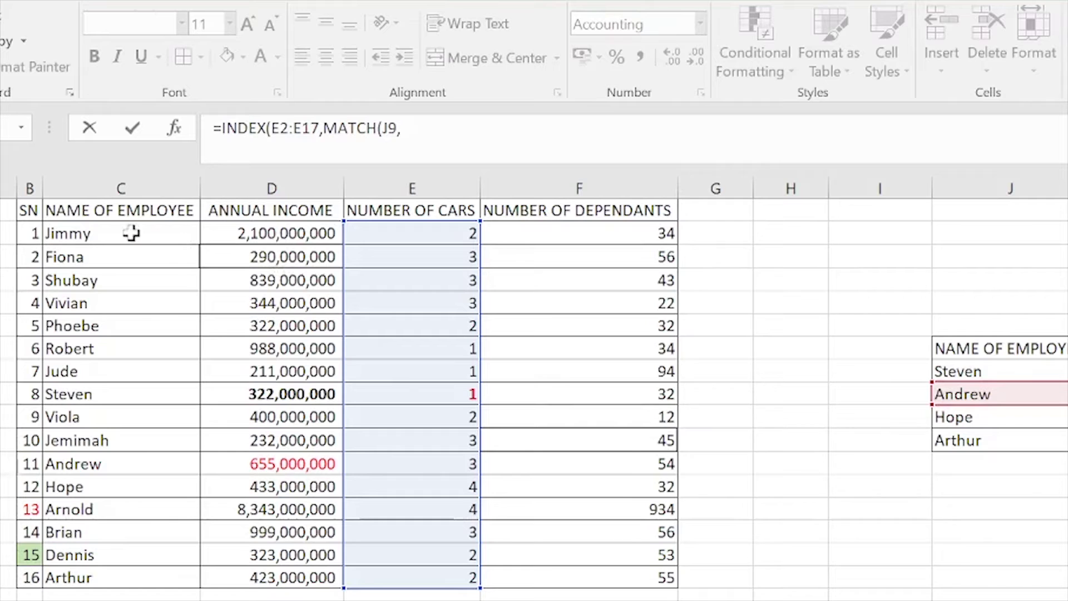
{"action": "left_click_drag", "start_coordinate": [130, 233], "coordinate": [104, 577]}
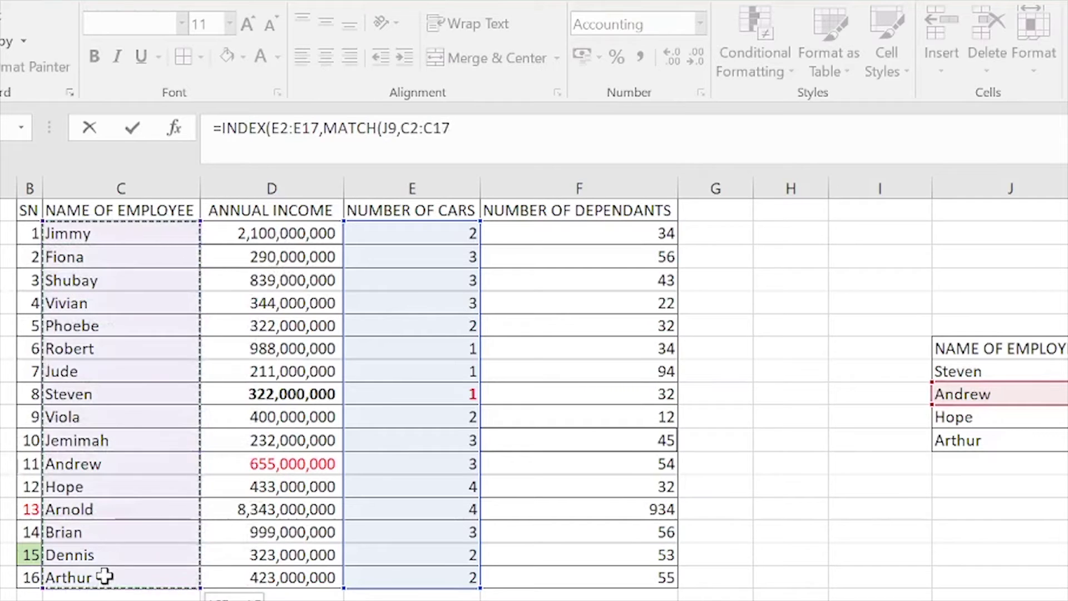
{"action": "type", "text": ",0"}
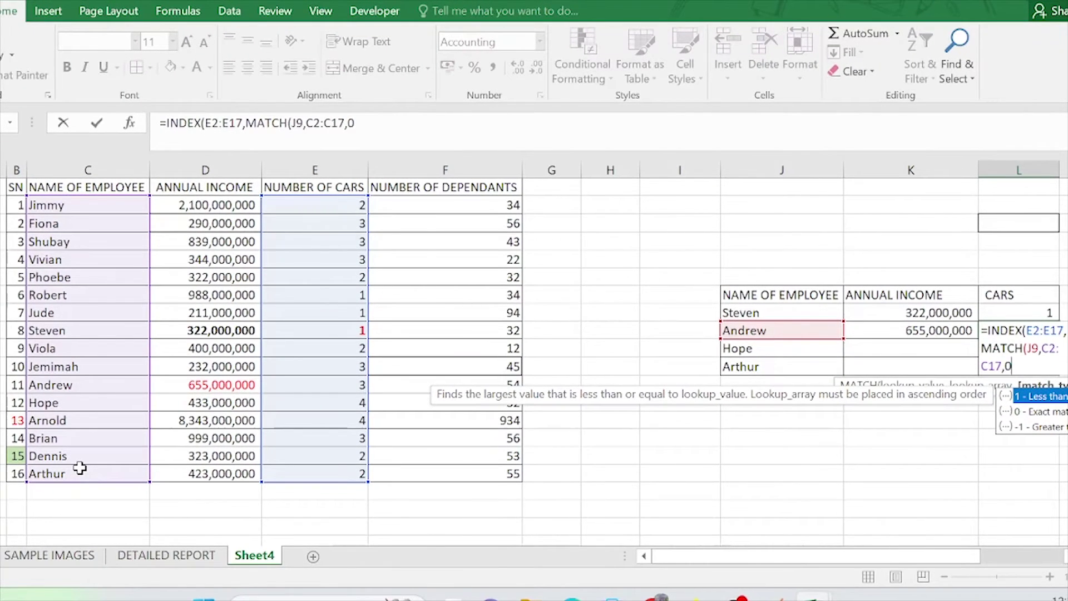
{"action": "type", "text": "))"}
{"action": "key", "text": "Return"}
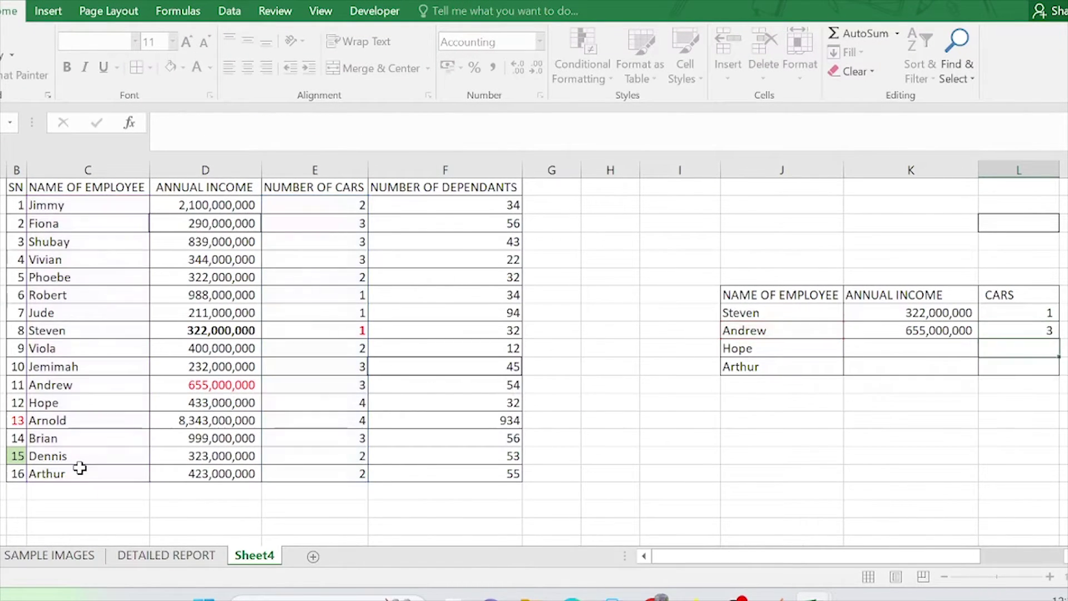
Compare the cars result in L9 with its source cell E12, and fill E12 with light orange
{"action": "left_click", "coordinate": [1016, 330]}
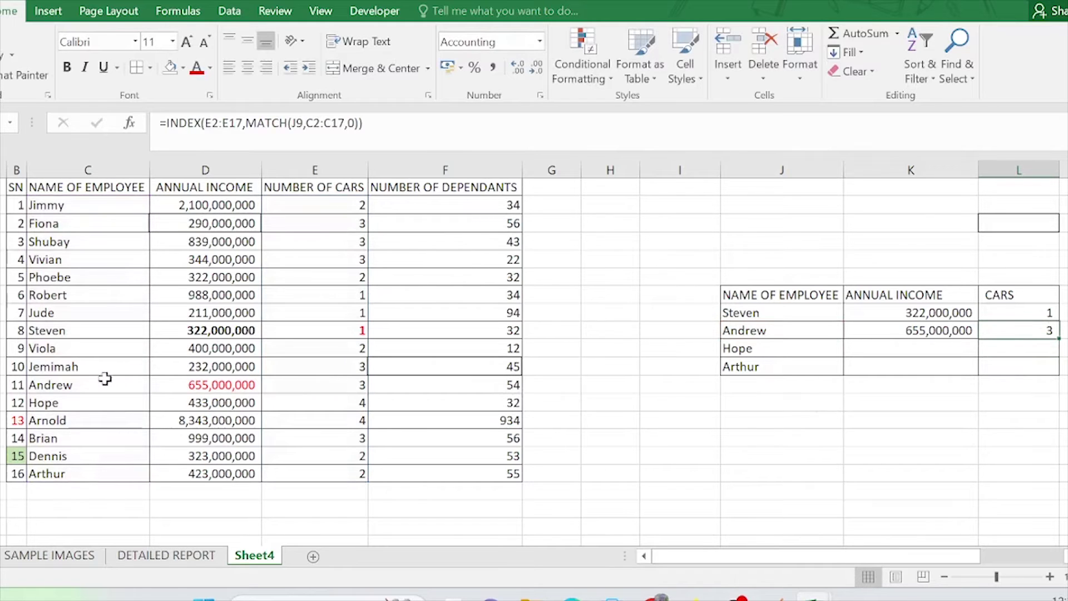
{"action": "left_click", "coordinate": [345, 385]}
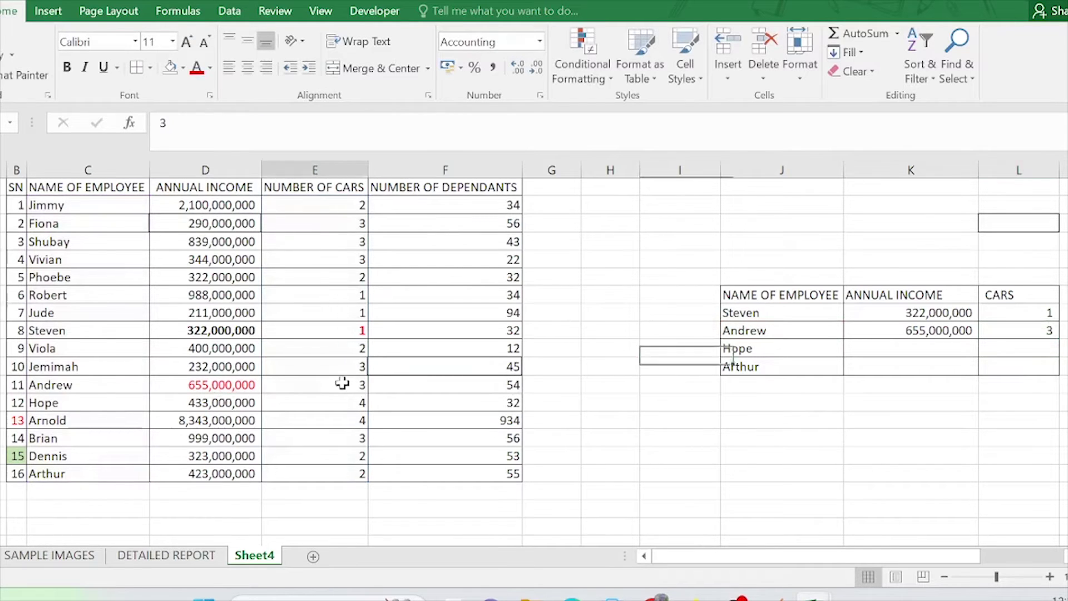
{"action": "left_click", "coordinate": [183, 67]}
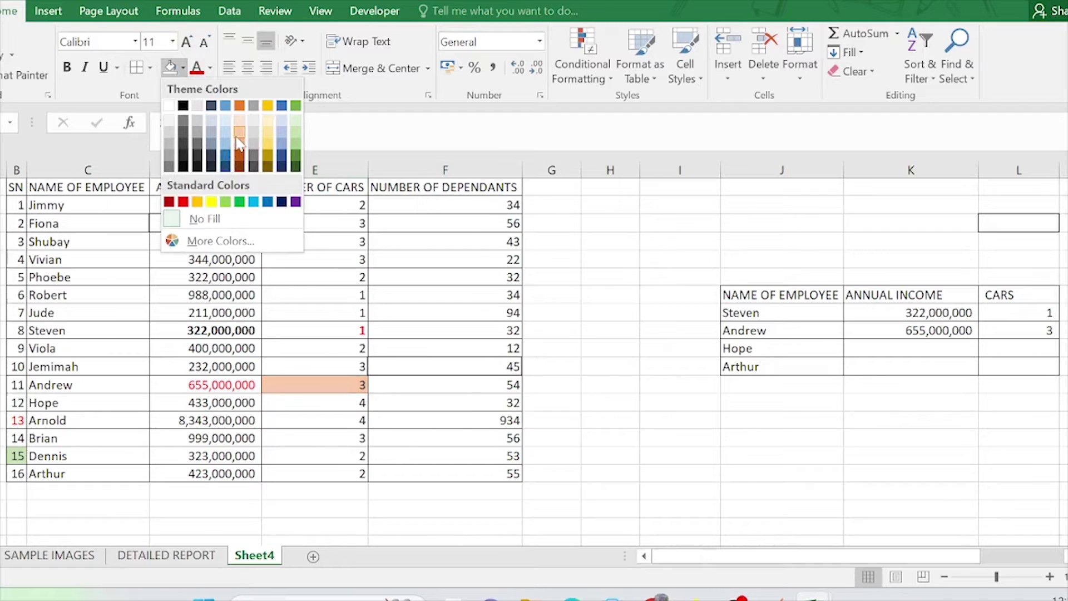
{"action": "left_click", "coordinate": [240, 130]}
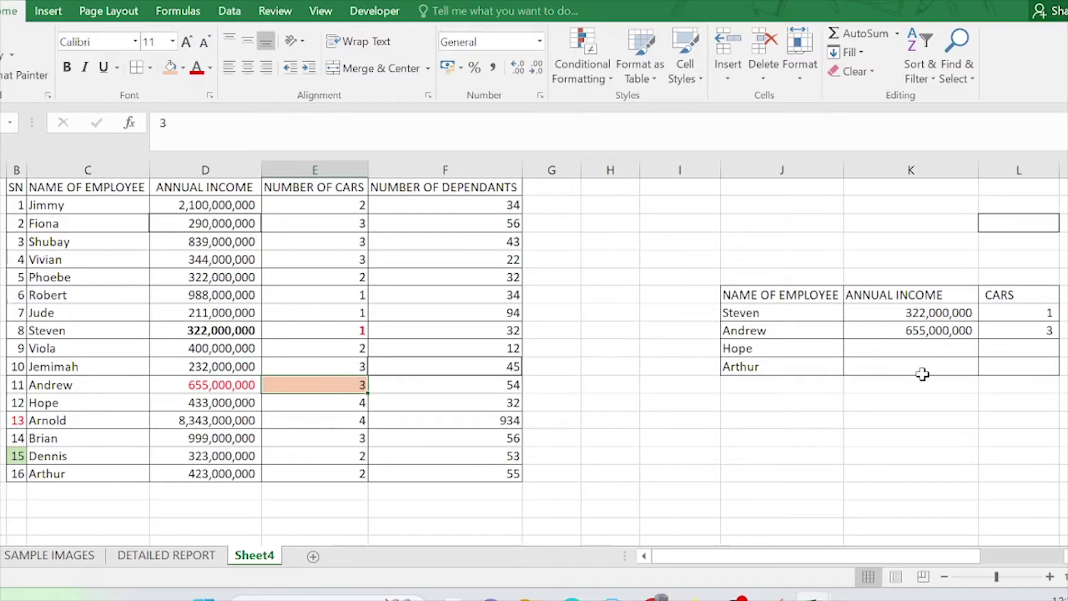
Examine the INDEX and MATCH formulas in K8 and K9 and compare the cell references they use
{"action": "left_click", "coordinate": [920, 331]}
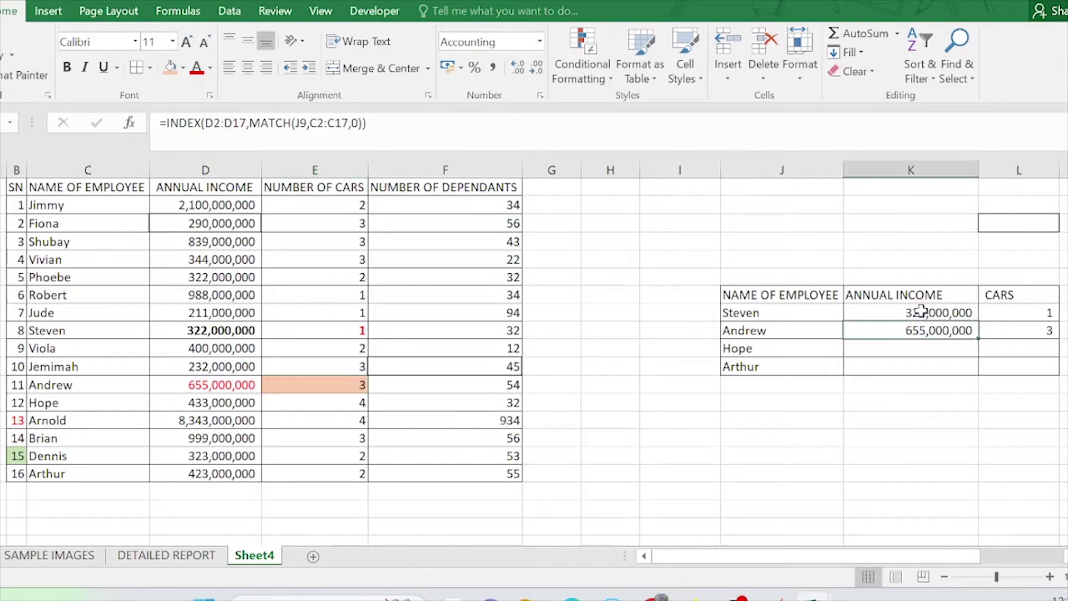
{"action": "left_click", "coordinate": [920, 312]}
{"action": "double_click", "coordinate": [920, 312]}
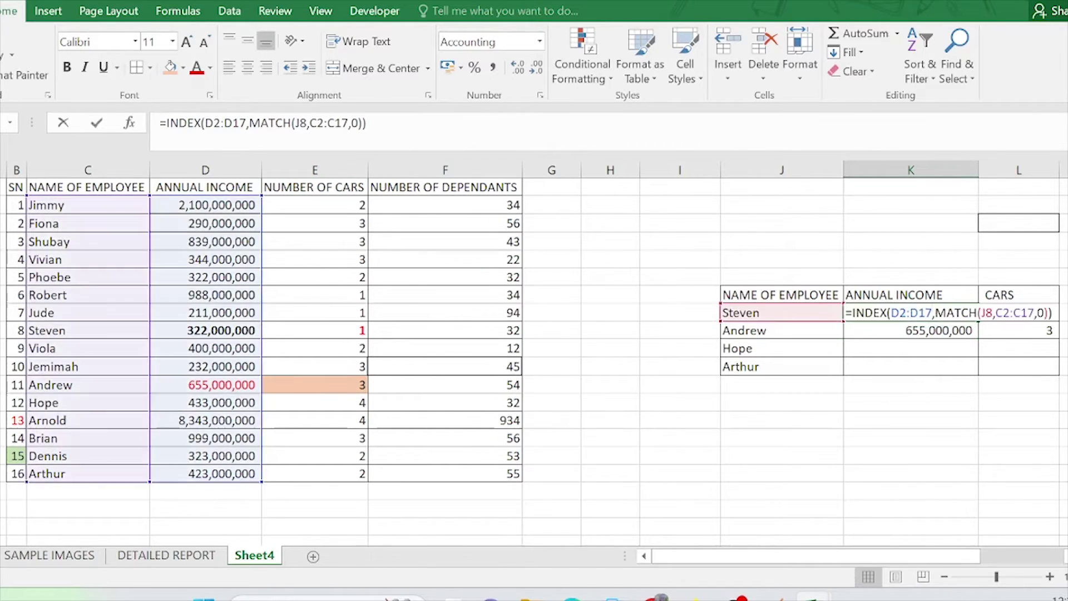
{"action": "left_click", "coordinate": [937, 423]}
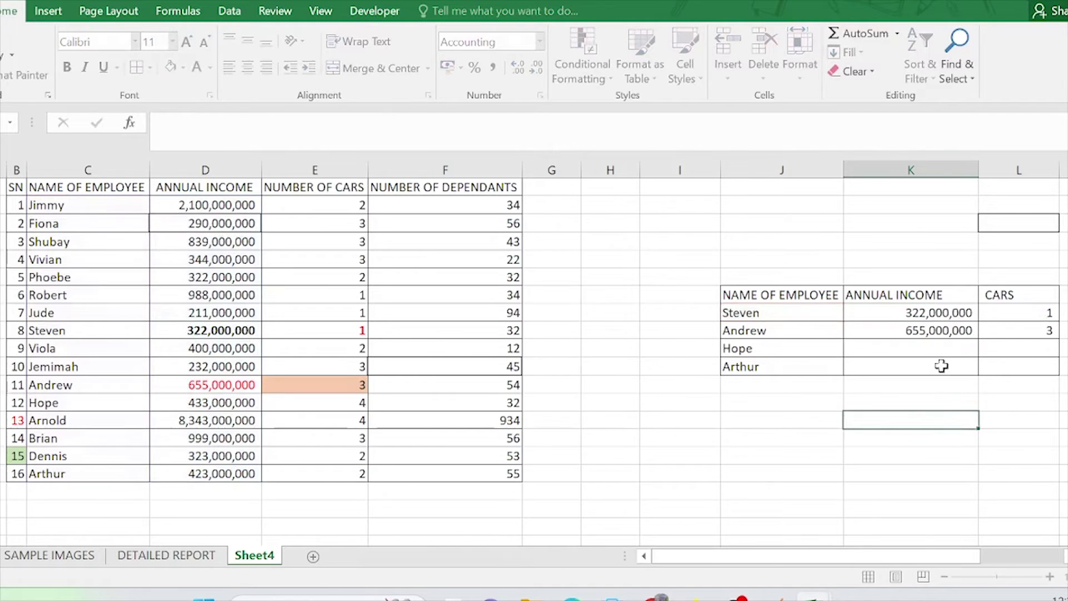
{"action": "left_click", "coordinate": [932, 312]}
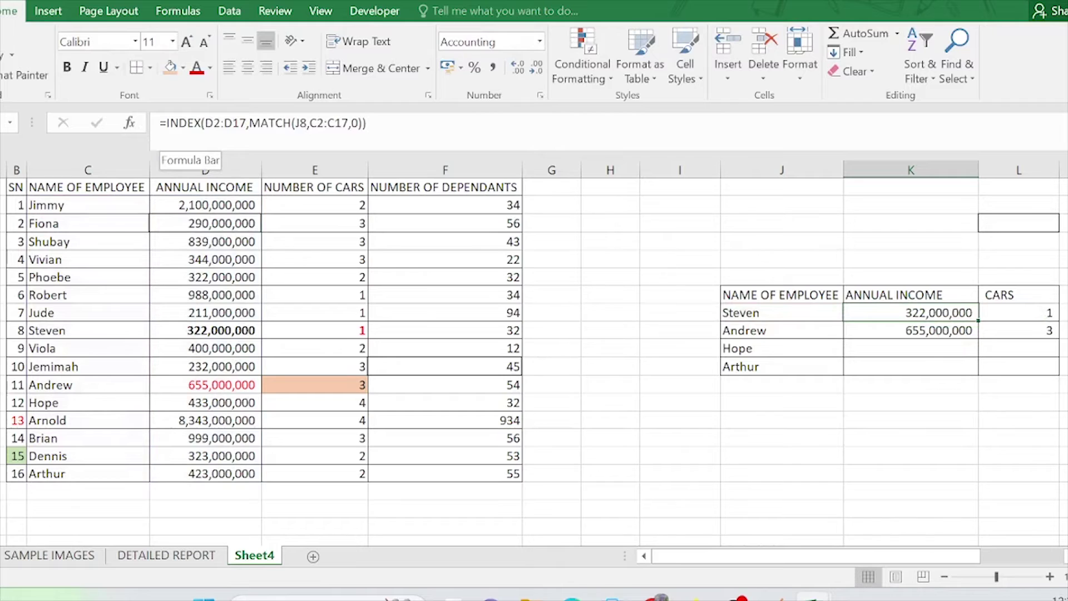
{"action": "left_click", "coordinate": [916, 331]}
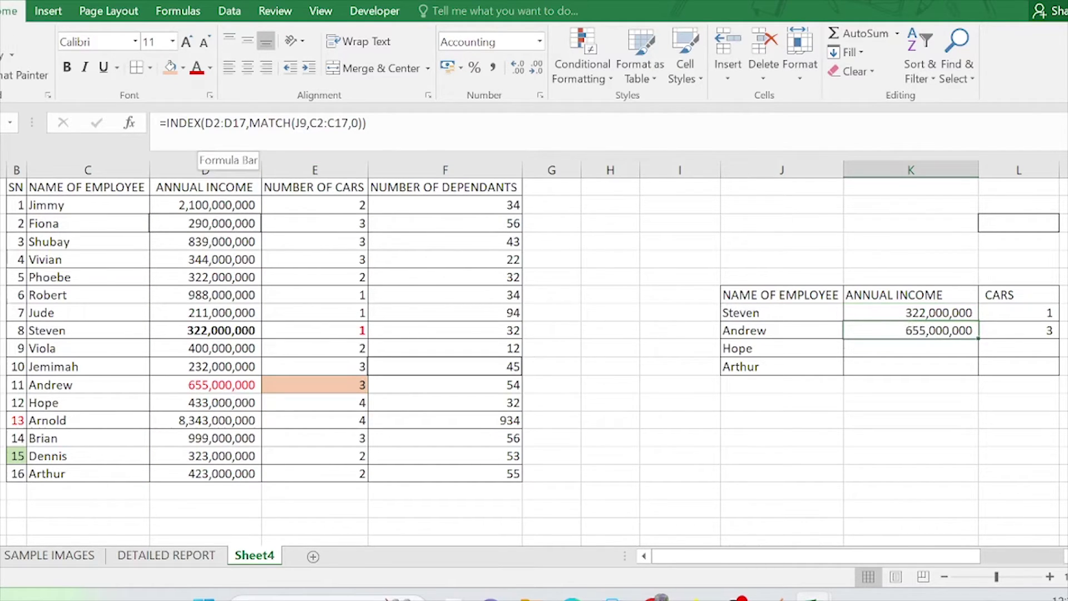
{"action": "left_click", "coordinate": [602, 255]}
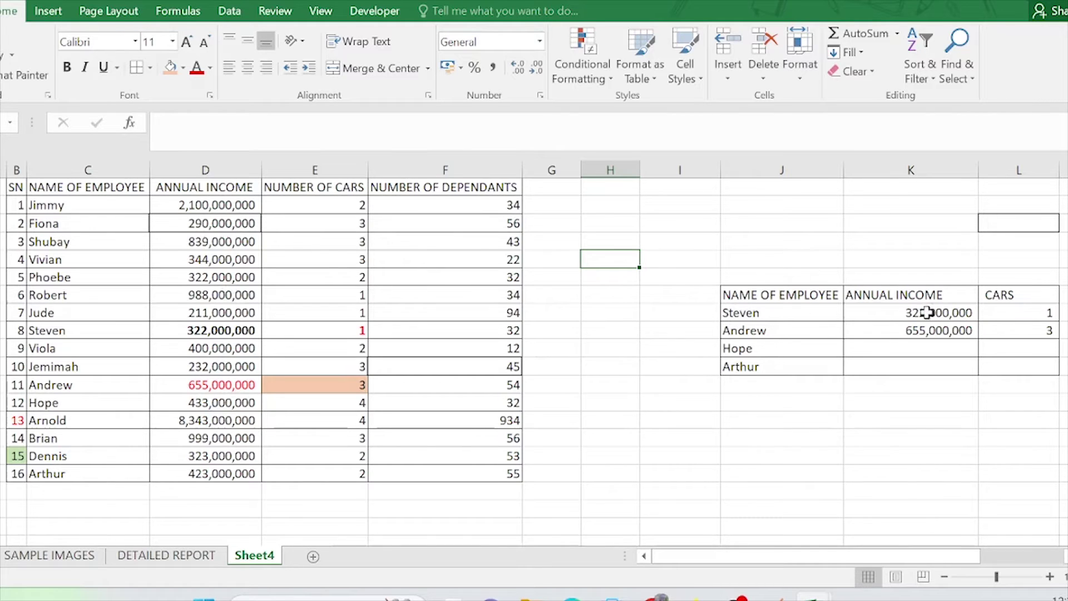
Review which annual income cells in K8:K11 have formulas and which employees in J8:J11 still need one
{"action": "left_click", "coordinate": [908, 345]}
{"action": "left_click", "coordinate": [908, 368]}
{"action": "left_click", "coordinate": [913, 319]}
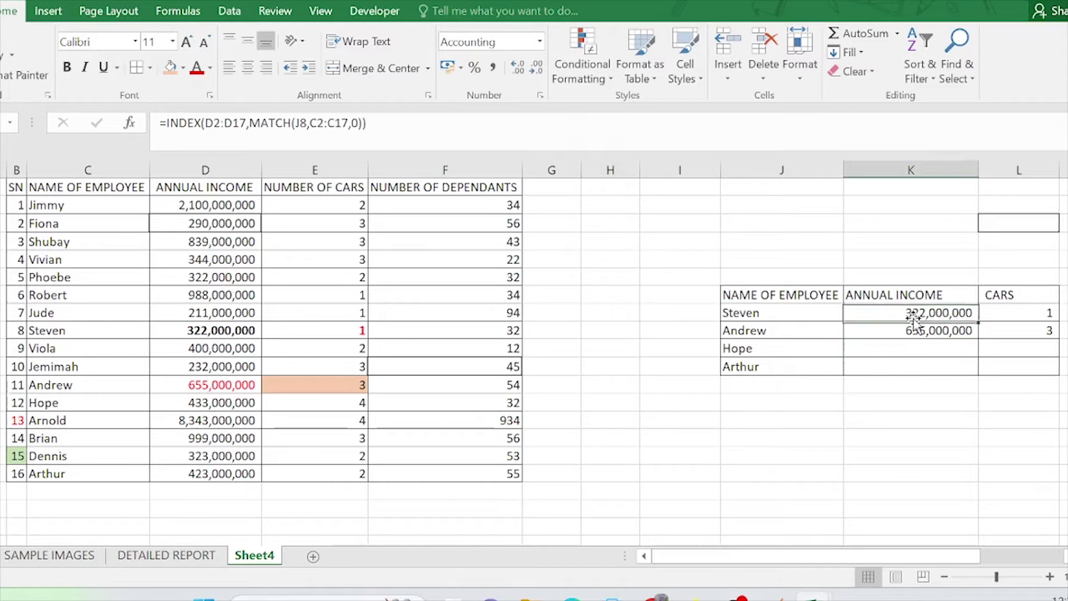
{"action": "left_click", "coordinate": [912, 333]}
{"action": "left_click", "coordinate": [911, 354]}
{"action": "left_click", "coordinate": [910, 363]}
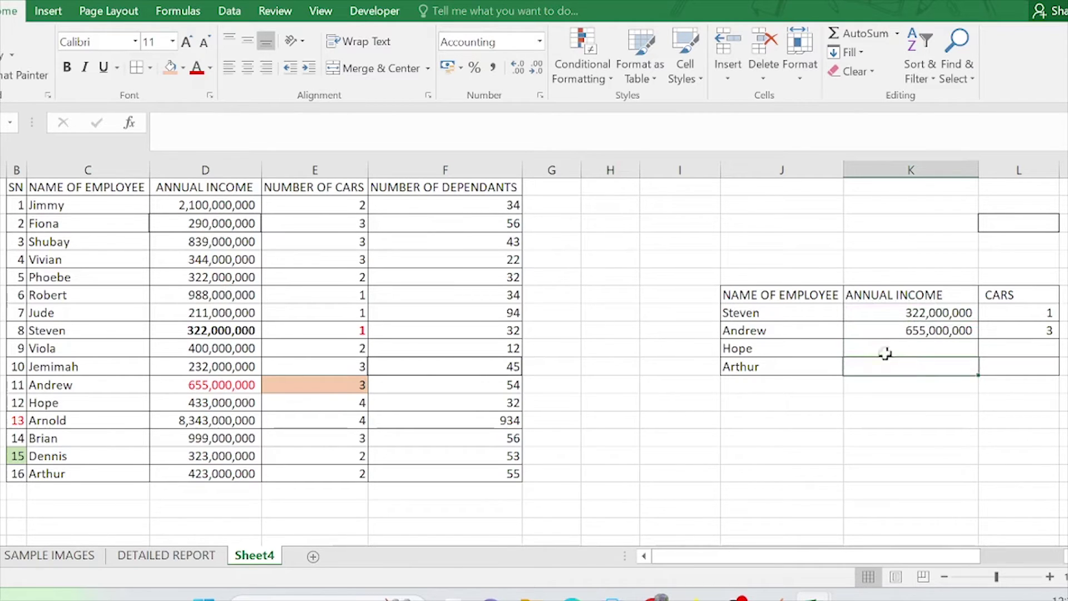
{"action": "left_click_drag", "start_coordinate": [812, 309], "coordinate": [813, 367]}
{"action": "left_click", "coordinate": [895, 350]}
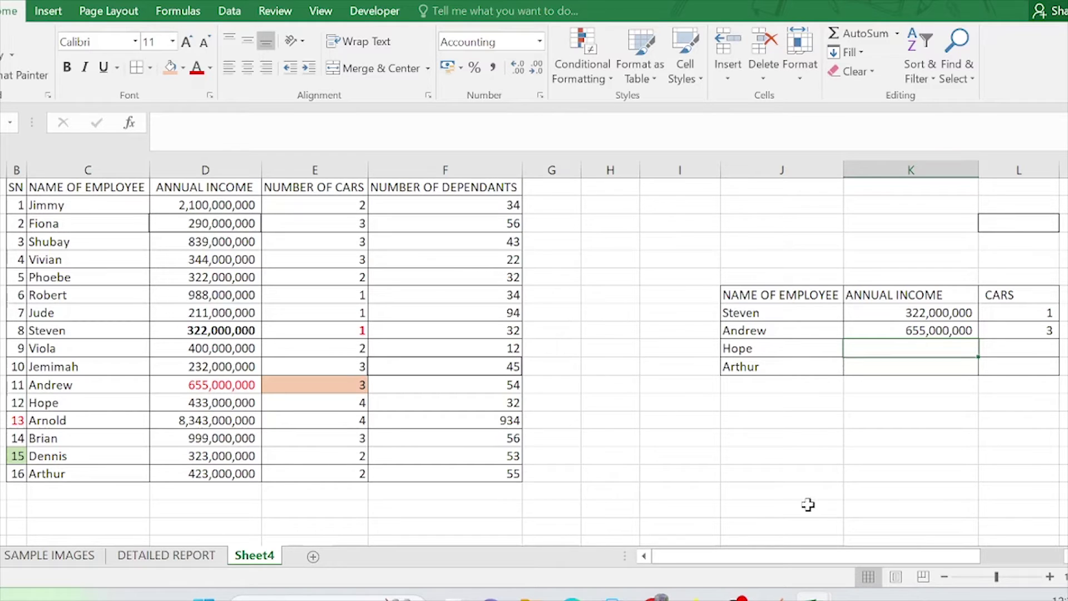
{"action": "left_click", "coordinate": [908, 367]}
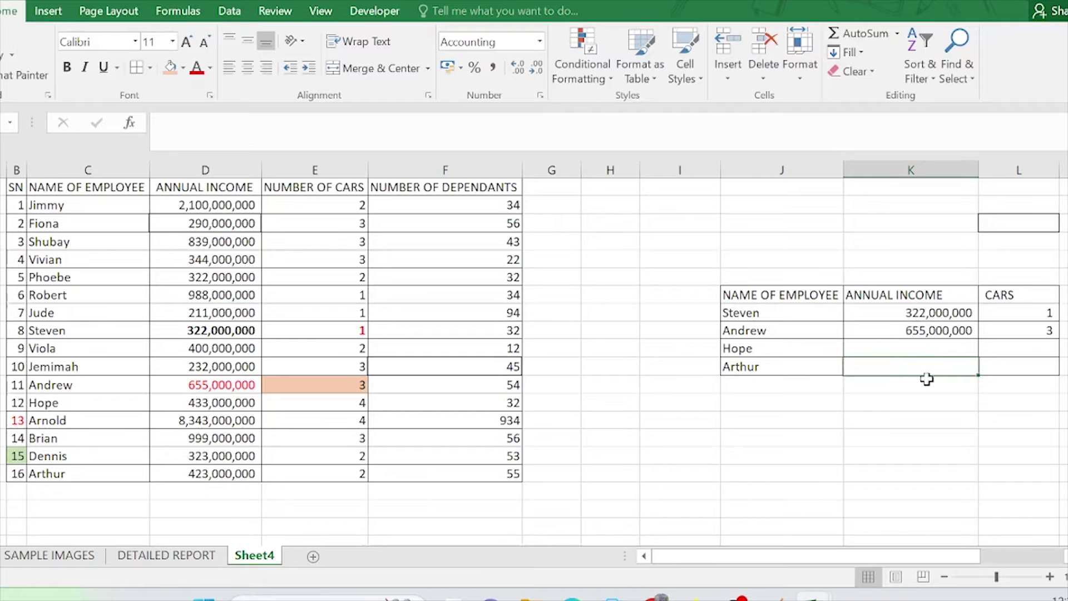
Compare the annual income formulas in K8 and K9 with the cars formulas in L8 and L9
{"action": "left_click", "coordinate": [933, 315]}
{"action": "left_click", "coordinate": [1026, 318]}
{"action": "left_click", "coordinate": [937, 313]}
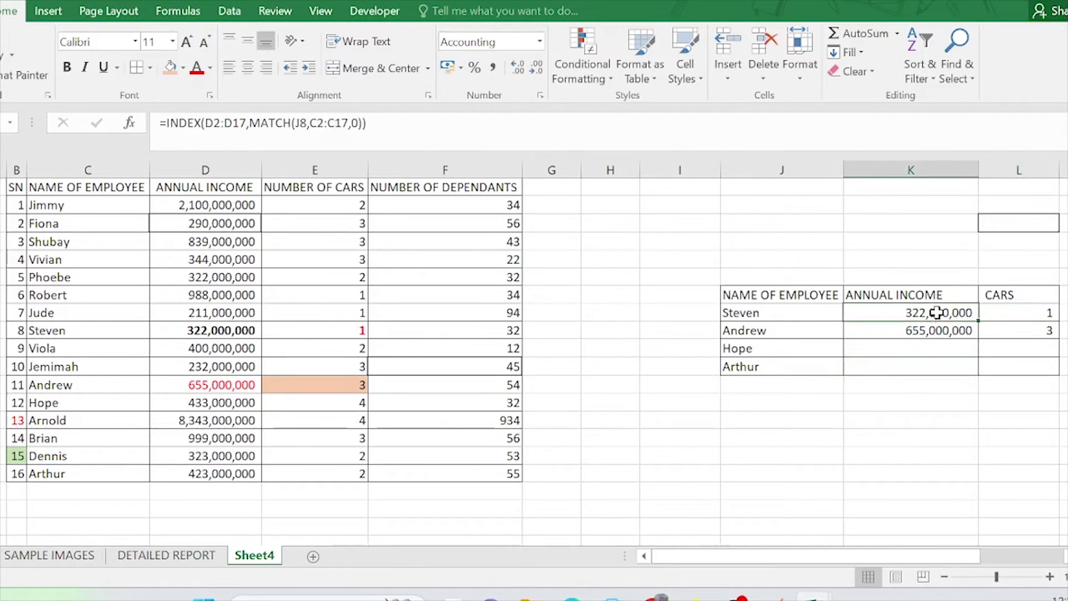
{"action": "left_click", "coordinate": [995, 316]}
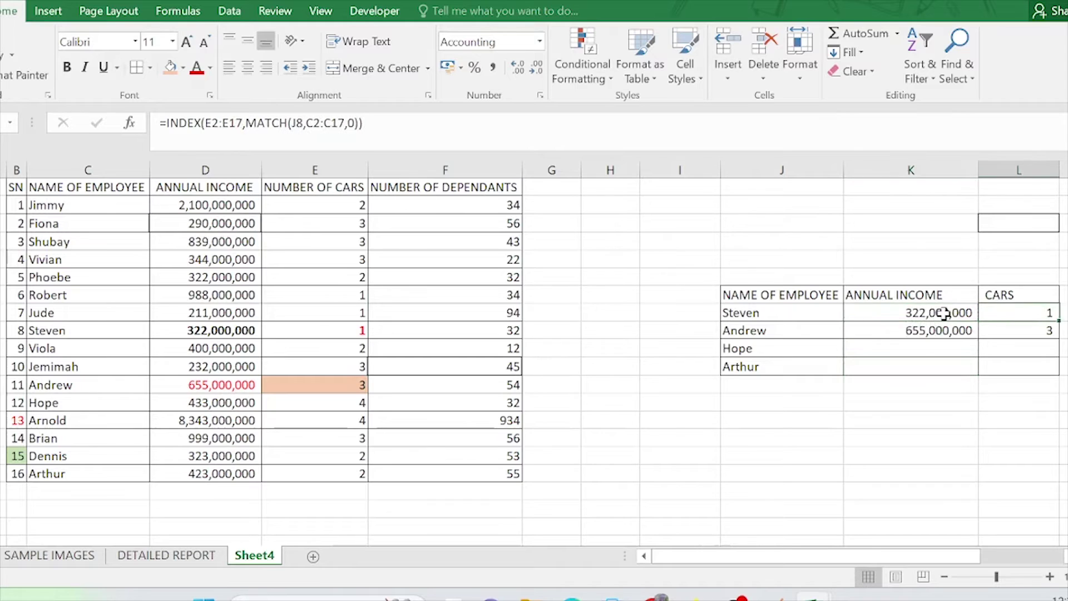
{"action": "left_click", "coordinate": [940, 313]}
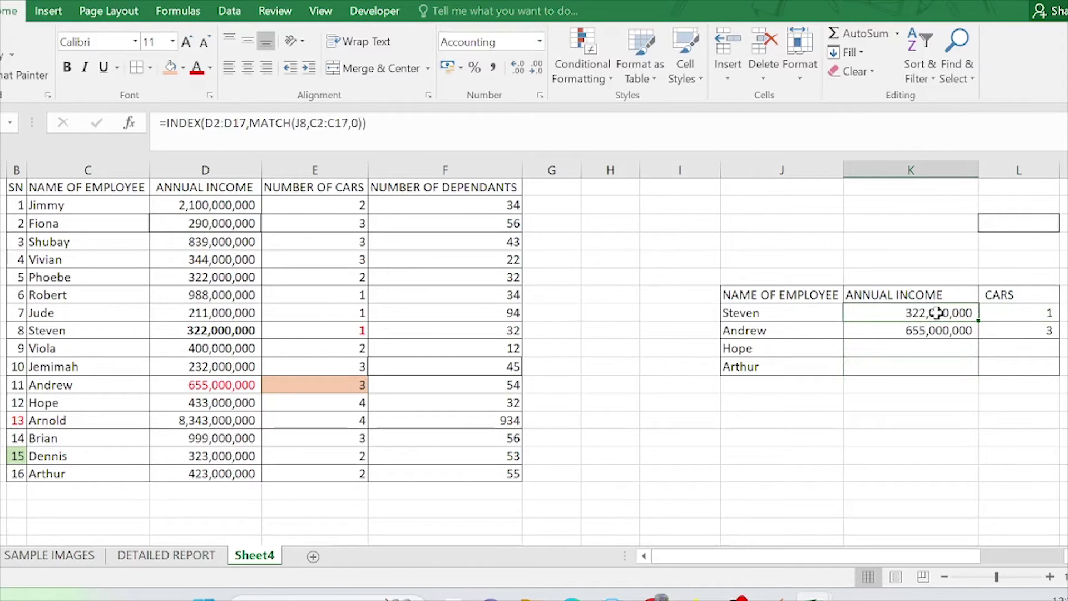
{"action": "left_click", "coordinate": [983, 363]}
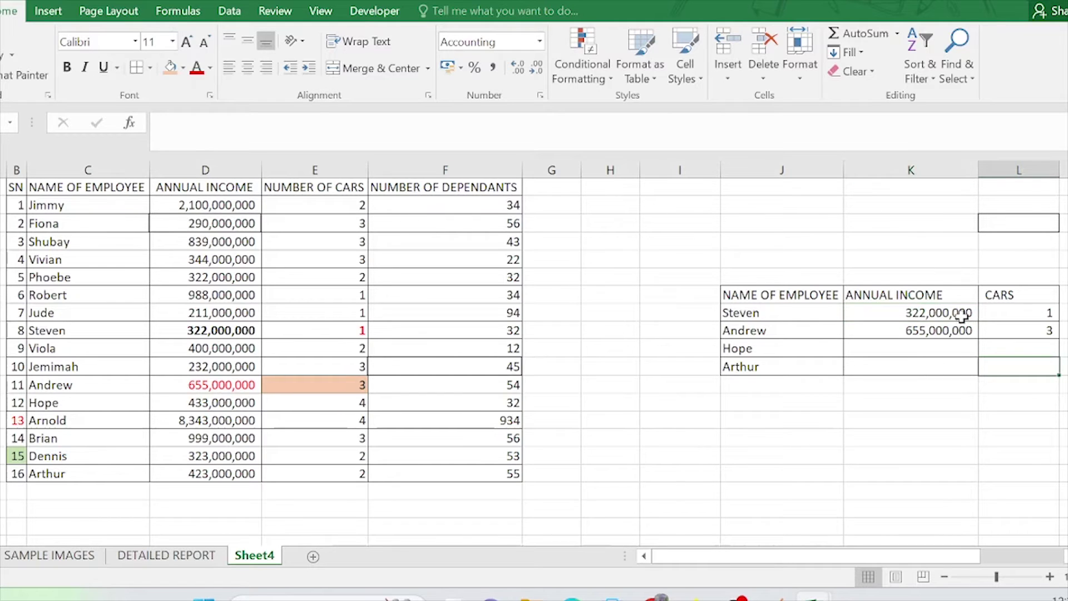
{"action": "left_click", "coordinate": [962, 315]}
{"action": "left_click", "coordinate": [1018, 311]}
{"action": "left_click", "coordinate": [953, 315]}
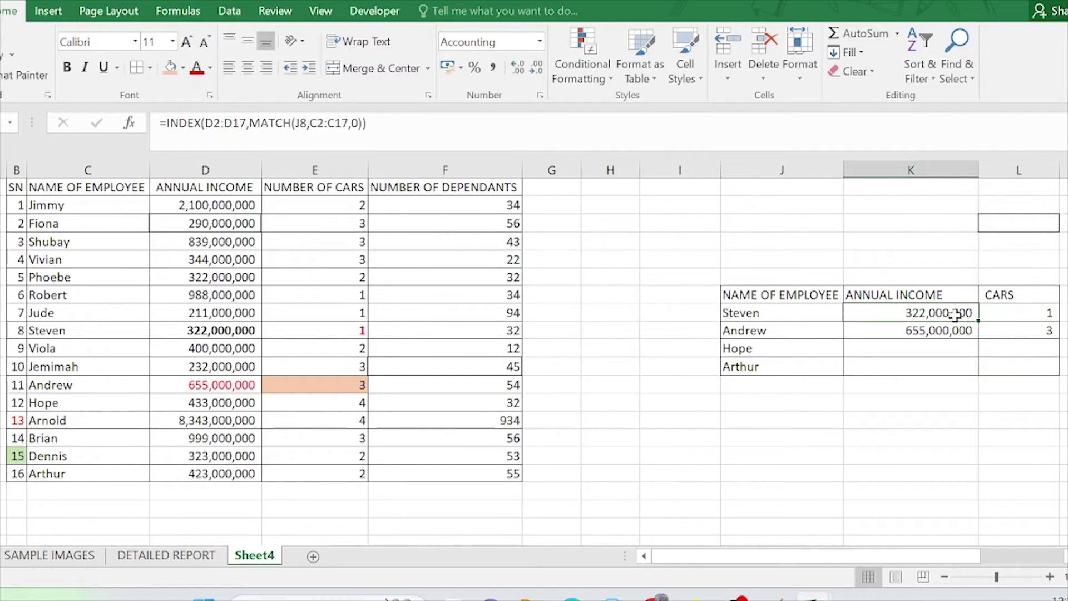
{"action": "left_click", "coordinate": [955, 331]}
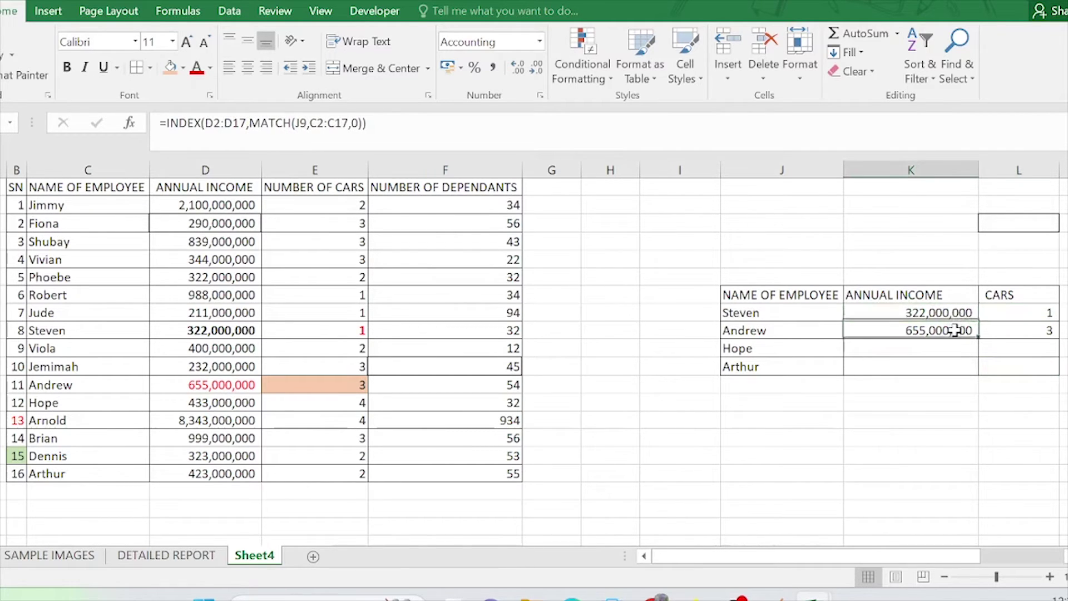
{"action": "left_click", "coordinate": [1038, 330]}
{"action": "left_click", "coordinate": [942, 330]}
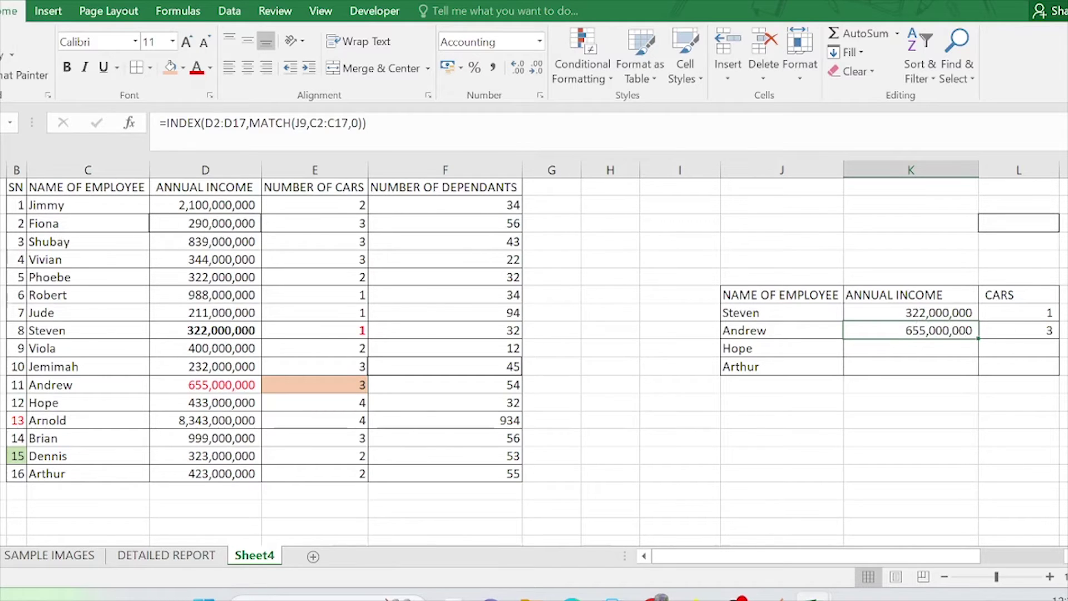
{"action": "key", "text": "Delete"}
{"action": "left_click", "coordinate": [1023, 335]}
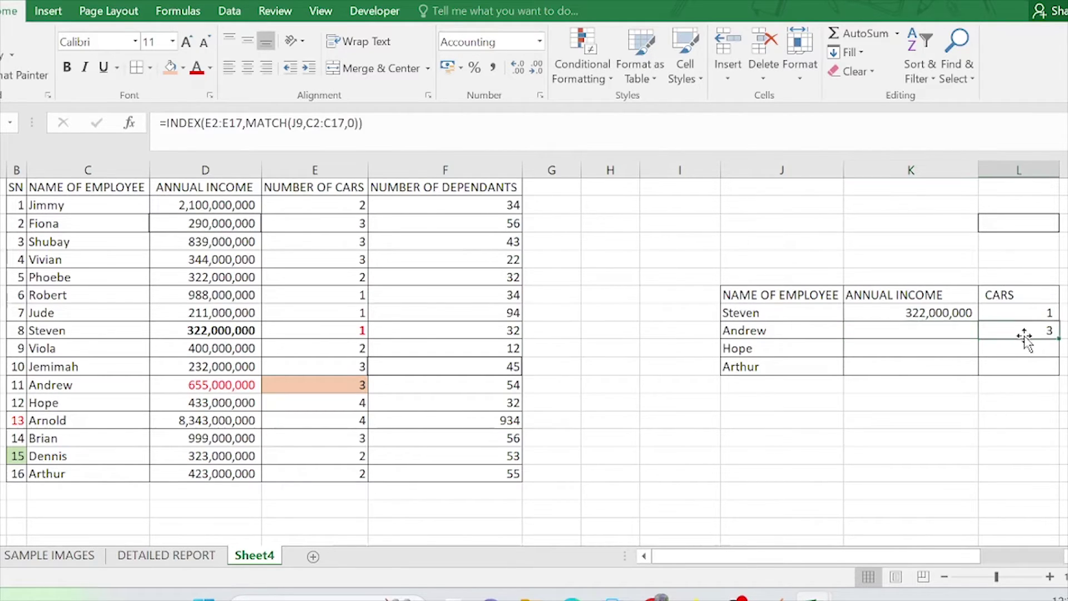
{"action": "key", "text": "Delete"}
{"action": "key", "text": "ctrl+z"}
{"action": "key", "text": "ctrl+z"}
{"action": "left_click", "coordinate": [987, 388]}
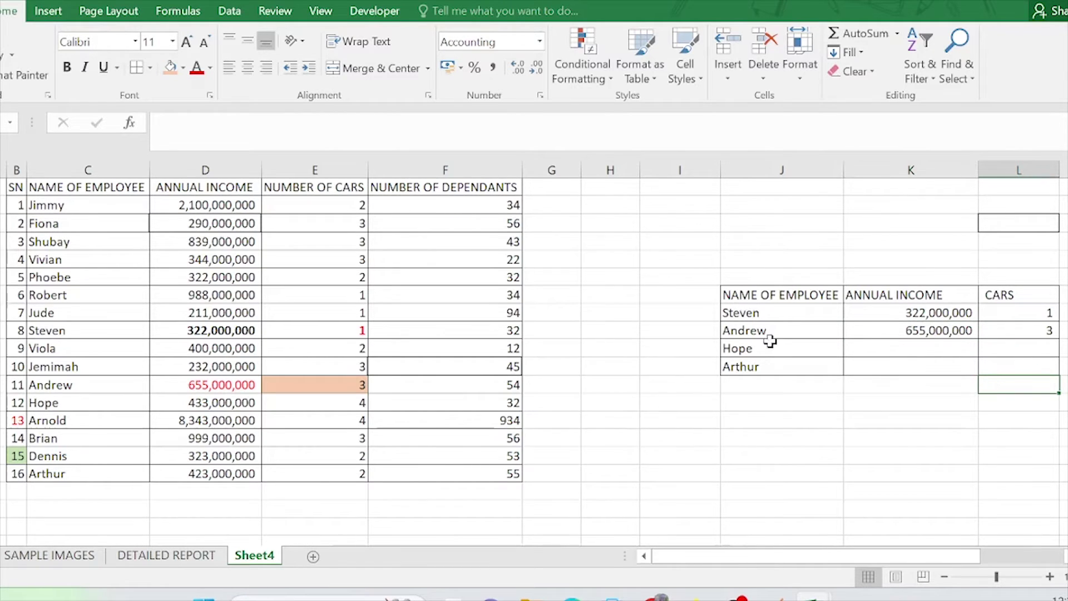
{"action": "left_click", "coordinate": [926, 334]}
{"action": "left_click", "coordinate": [1029, 336]}
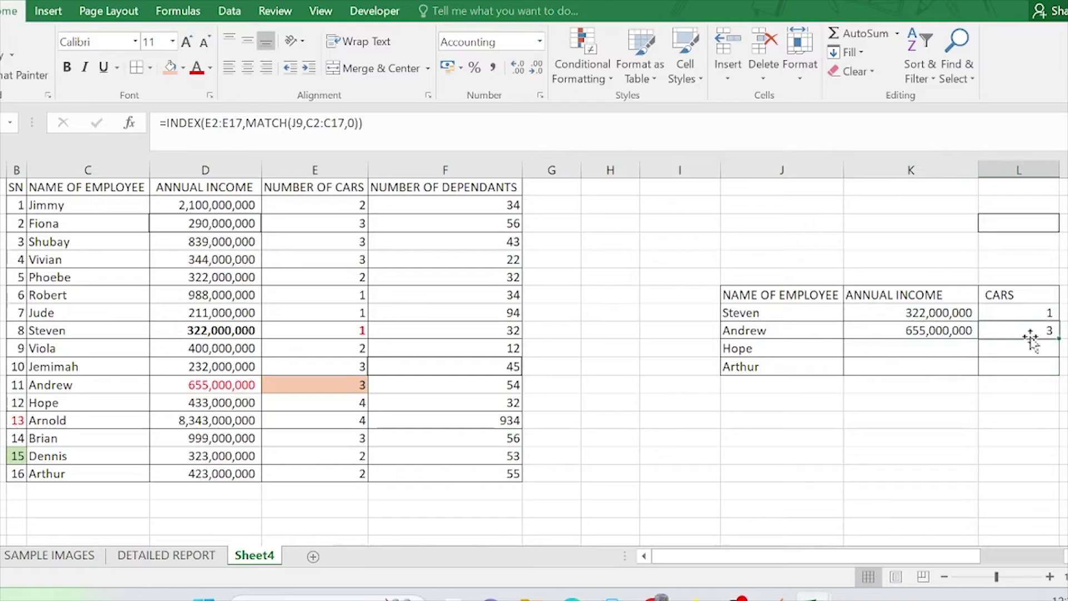
{"action": "left_click", "coordinate": [803, 389]}
Add the employee names from C2 and C3 in J12 and J13, and apply all borders to J12:L13
{"action": "left_click", "coordinate": [77, 207]}
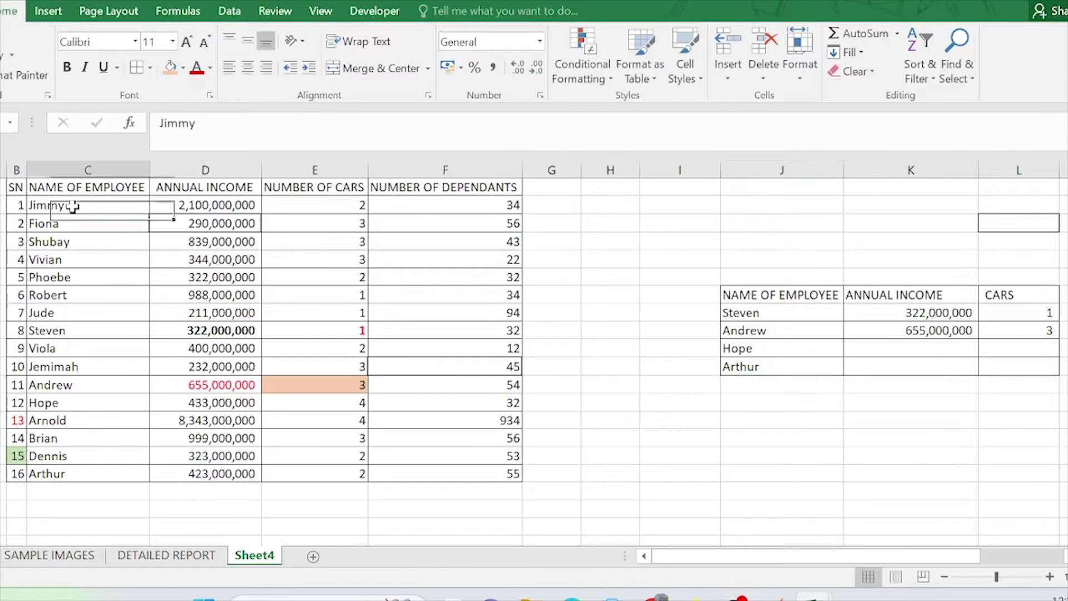
{"action": "left_click", "coordinate": [73, 224]}
{"action": "left_click", "coordinate": [78, 204]}
{"action": "left_click", "coordinate": [74, 226]}
{"action": "left_click", "coordinate": [773, 384]}
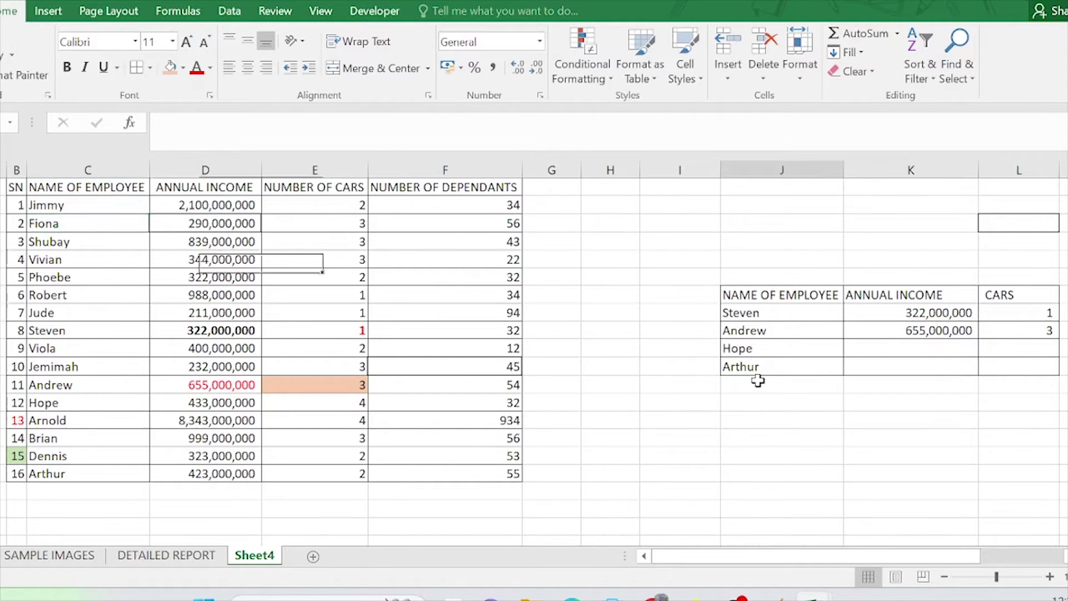
{"action": "type", "text": "Ji"}
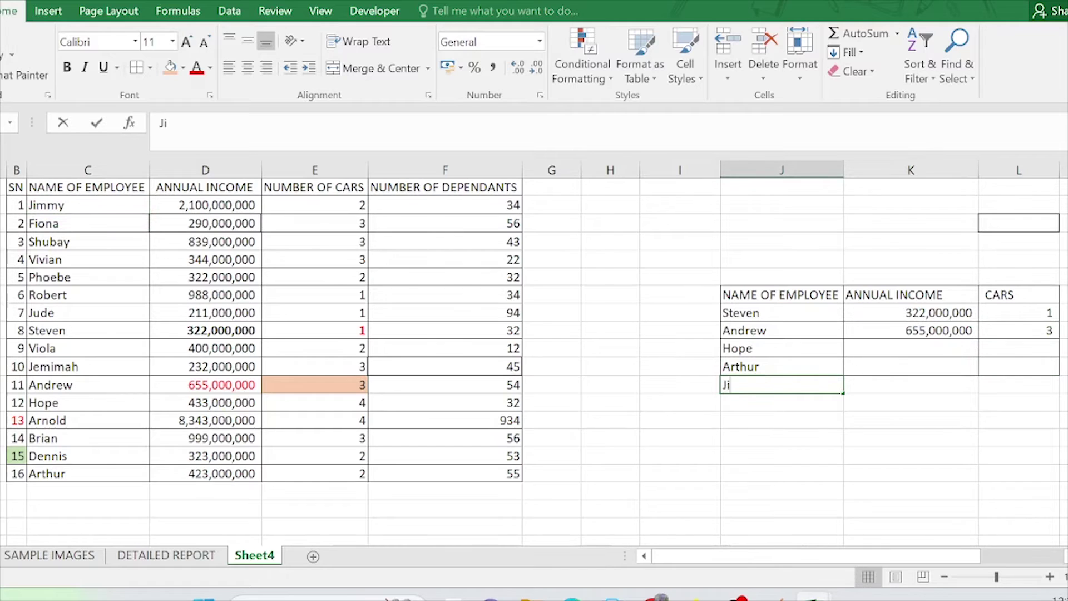
{"action": "type", "text": "mmy"}
{"action": "key", "text": "Down"}
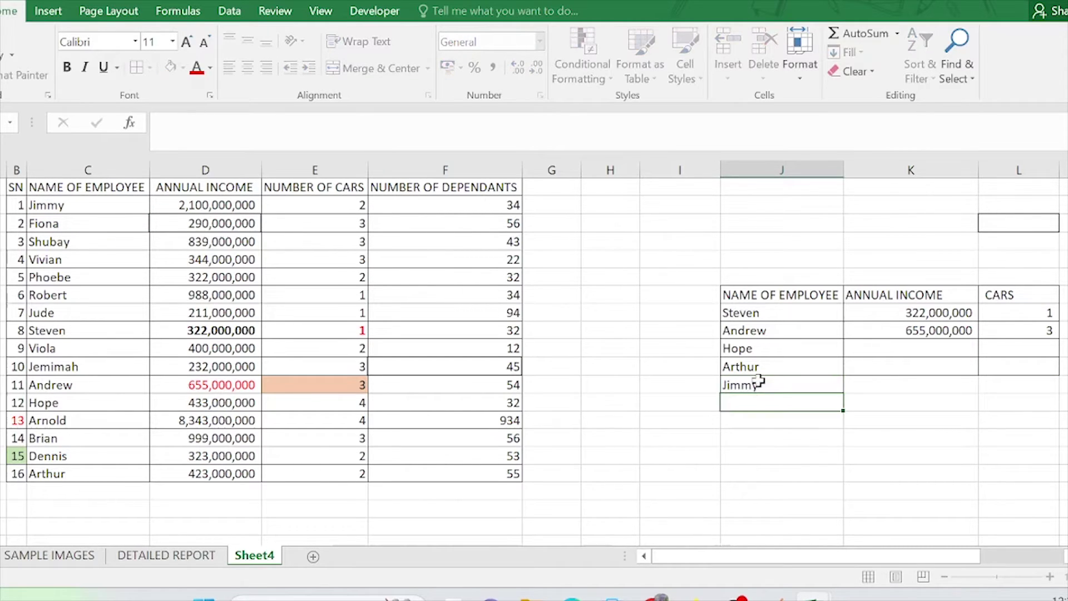
{"action": "type", "text": "Fiona"}
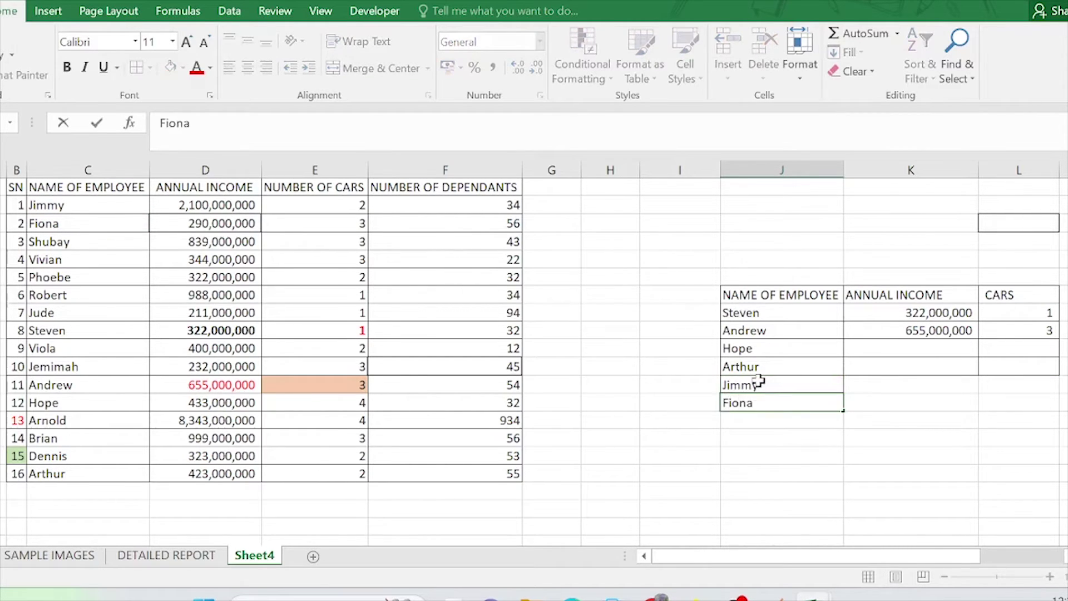
{"action": "key", "text": "Return"}
{"action": "left_click_drag", "start_coordinate": [804, 389], "coordinate": [1031, 402]}
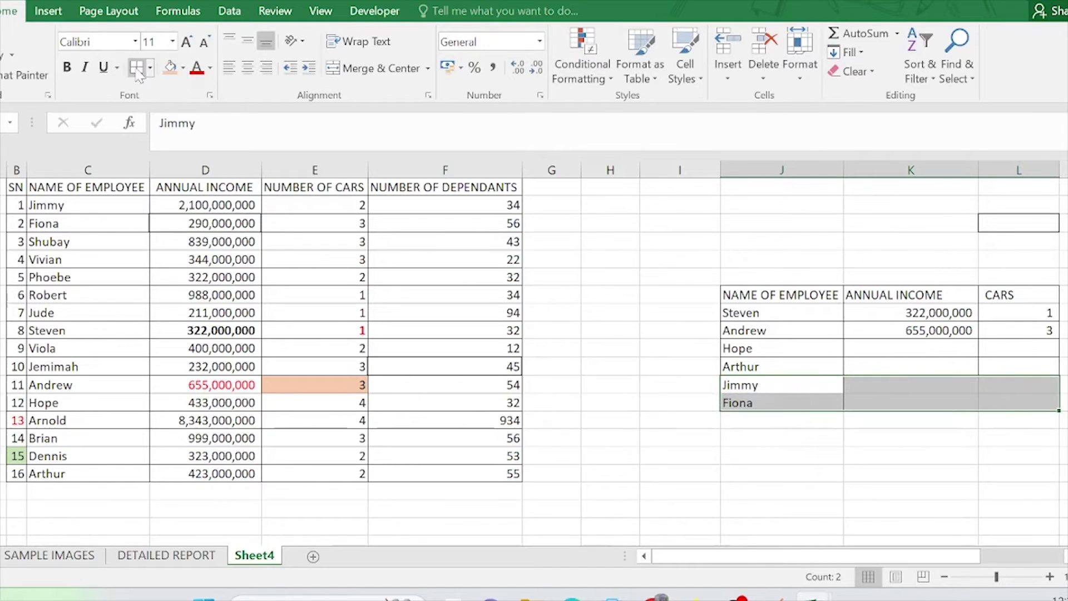
{"action": "left_click", "coordinate": [891, 512]}
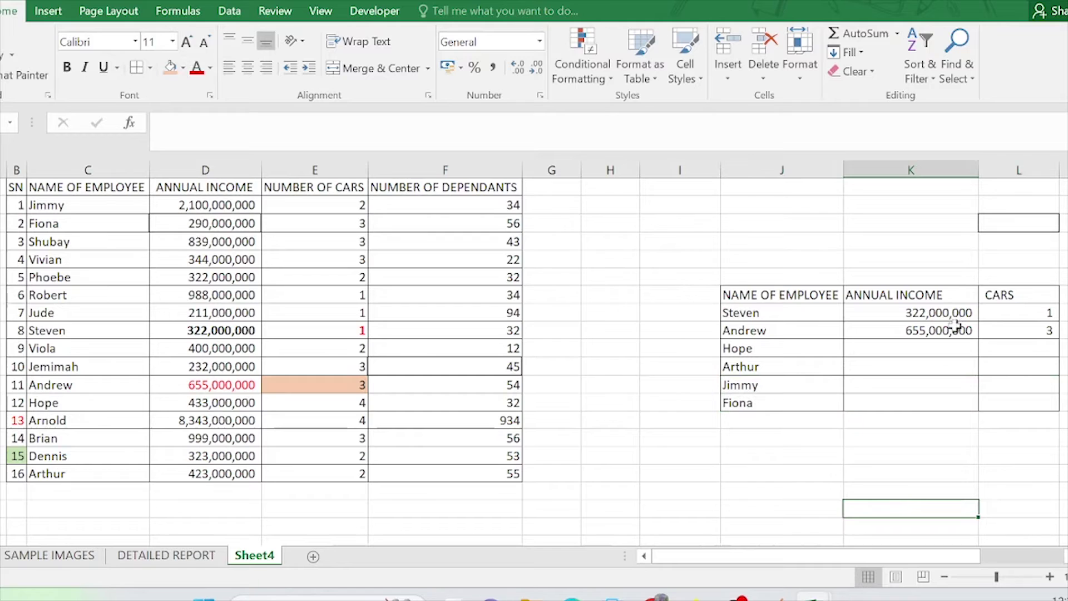
Clear the annual income and cars formulas from K9:L9
{"action": "left_click_drag", "start_coordinate": [905, 331], "coordinate": [1011, 330]}
{"action": "key", "text": "Delete"}
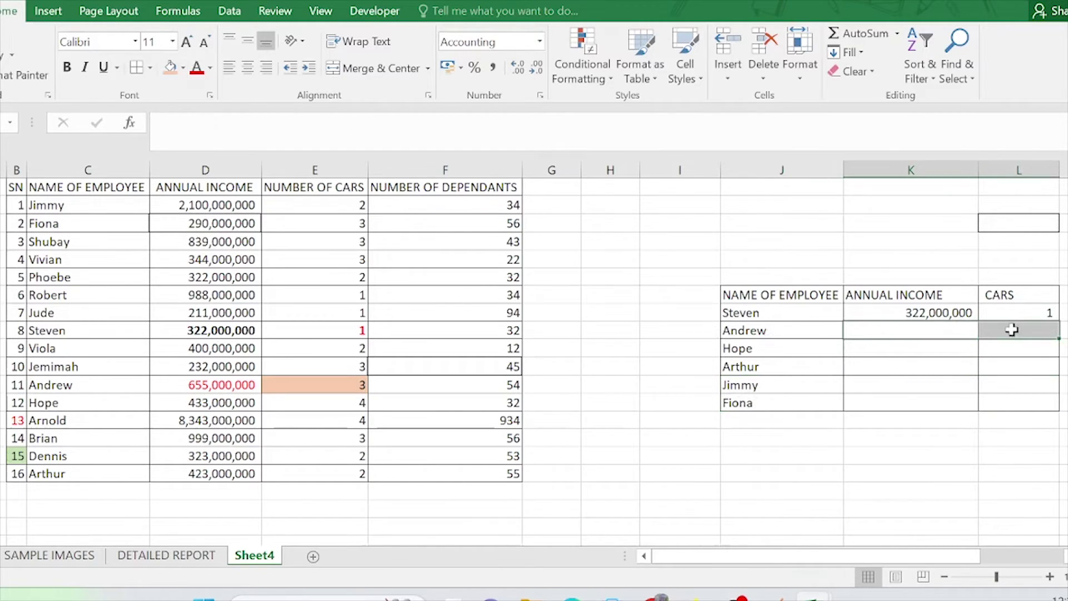
{"action": "left_click", "coordinate": [983, 367]}
Fill the annual income formula from K8 down to K13 and the cars formula from L8 down to L13
{"action": "left_click", "coordinate": [947, 315]}
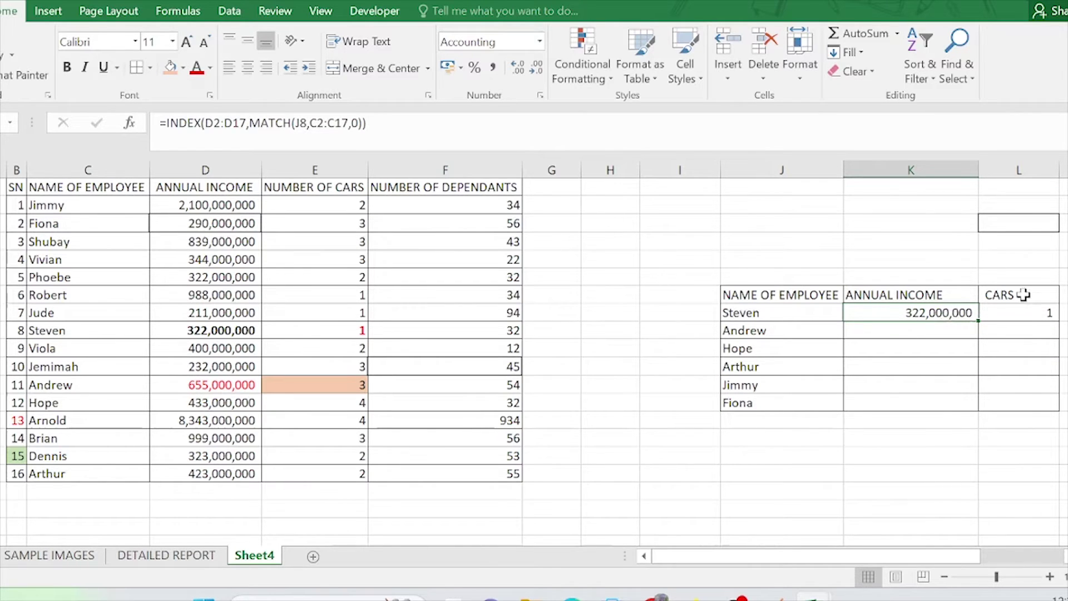
{"action": "left_click", "coordinate": [1027, 314]}
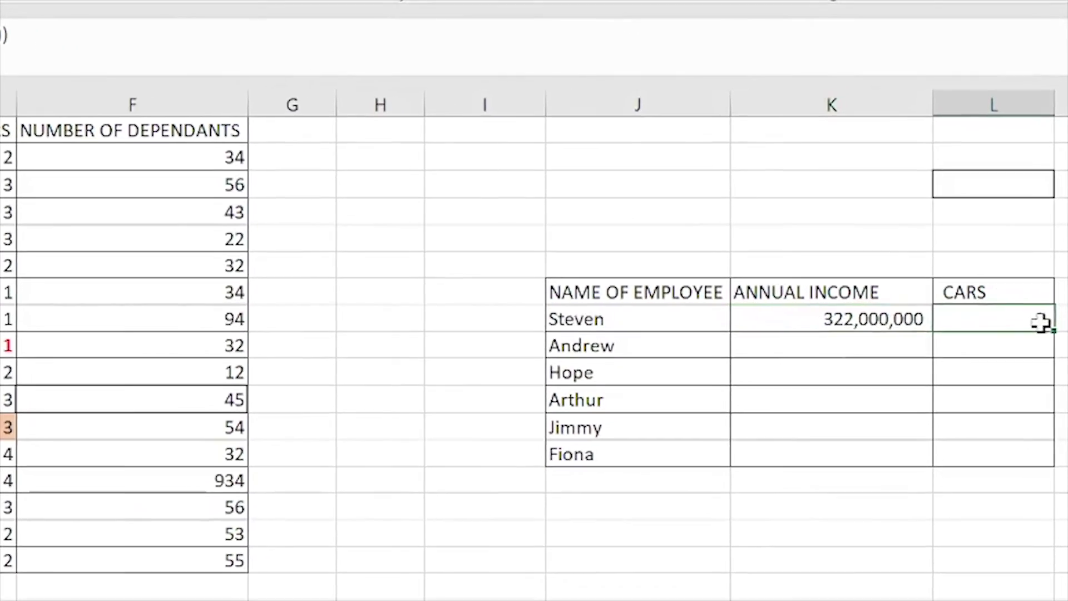
{"action": "left_click", "coordinate": [830, 326]}
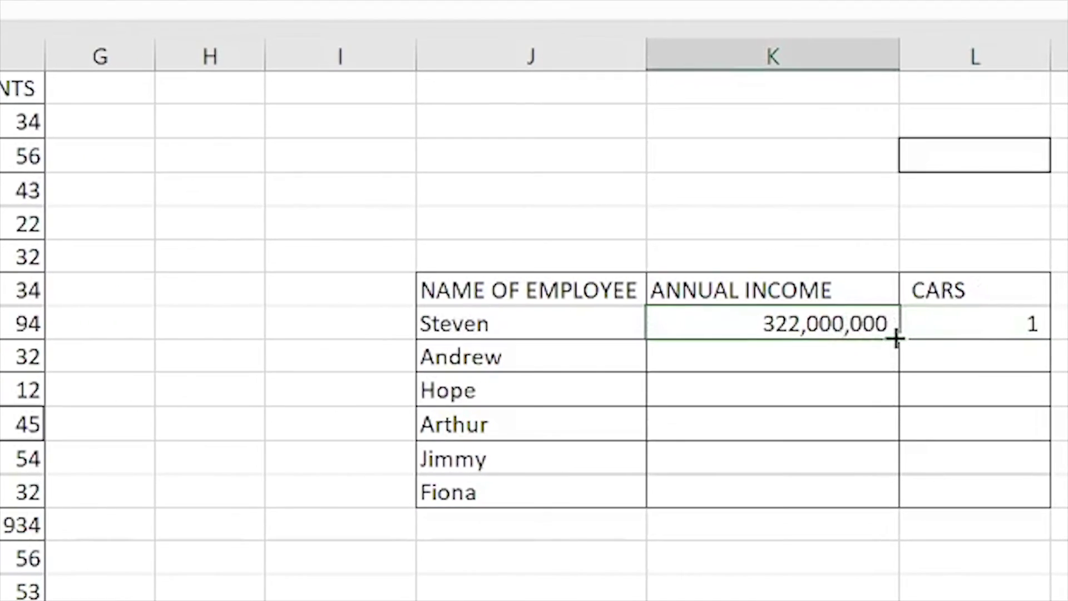
{"action": "left_click_drag", "start_coordinate": [898, 338], "coordinate": [877, 498]}
{"action": "left_click", "coordinate": [1001, 325]}
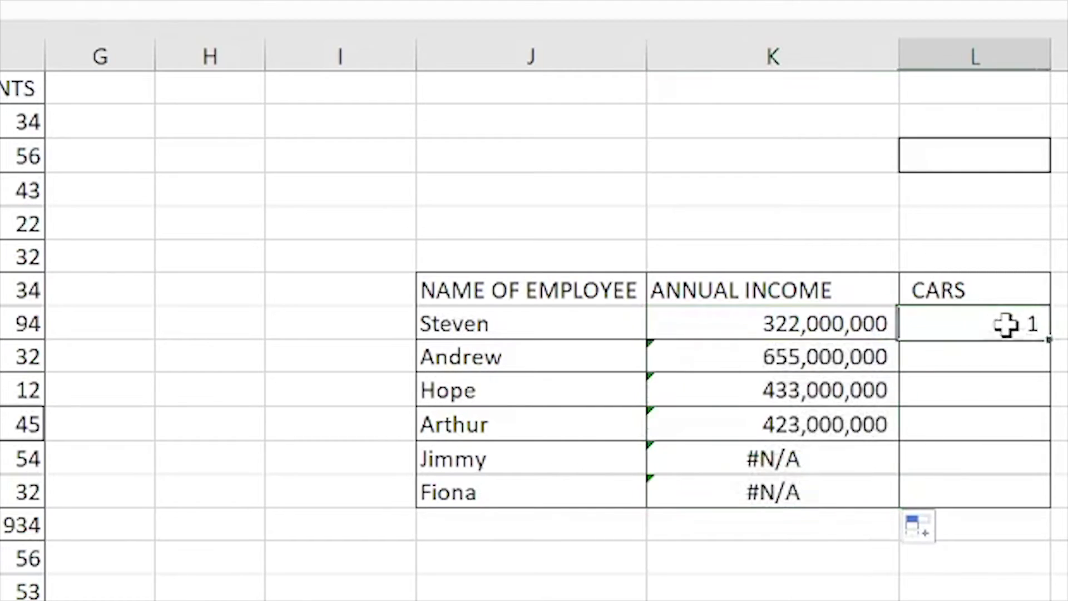
{"action": "left_click_drag", "start_coordinate": [1048, 338], "coordinate": [1049, 493]}
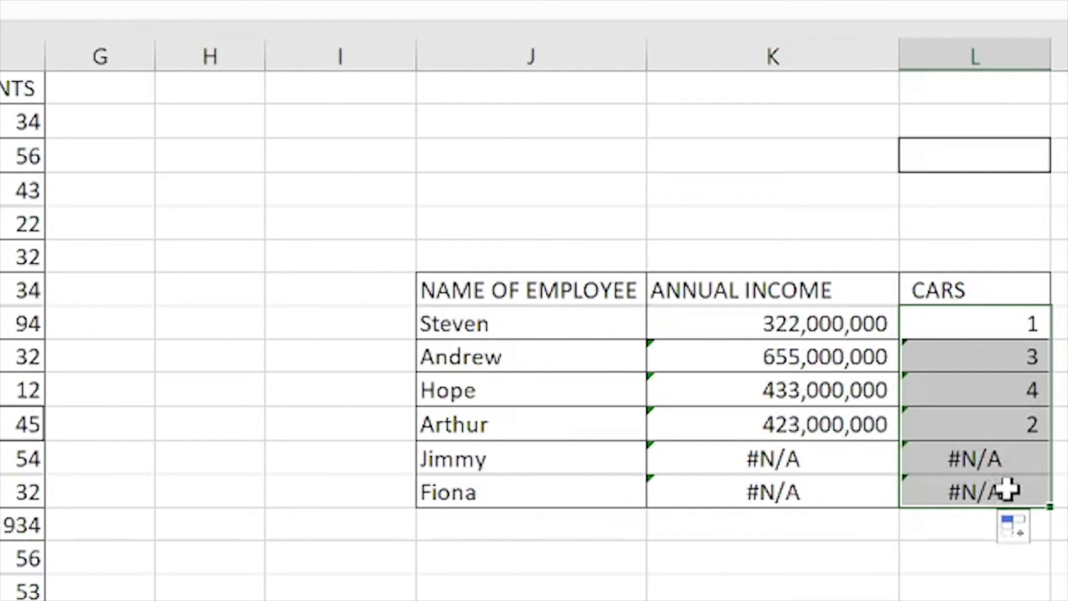
{"action": "left_click", "coordinate": [994, 548]}
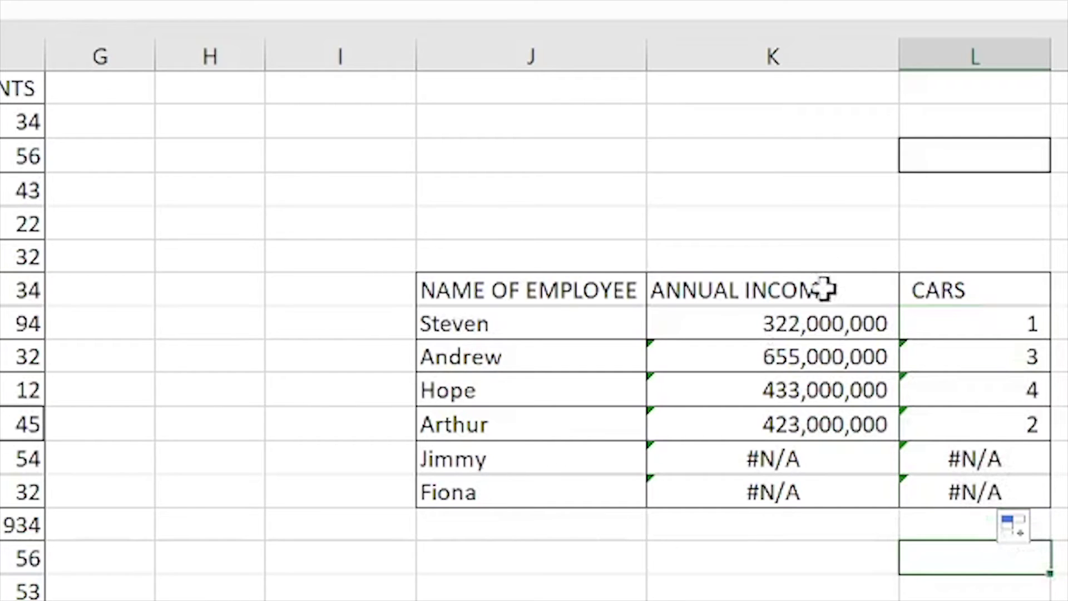
Check the lookup results in K12:L13 against the source table's names and annual incomes for the employees in J12 and J13
{"action": "left_click", "coordinate": [848, 316]}
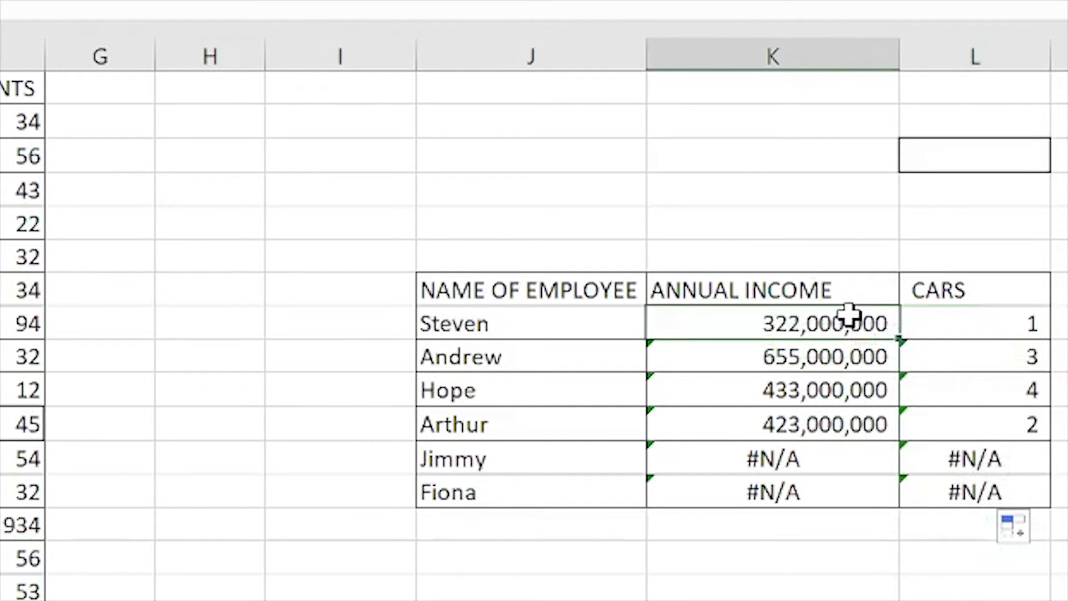
{"action": "left_click", "coordinate": [580, 560]}
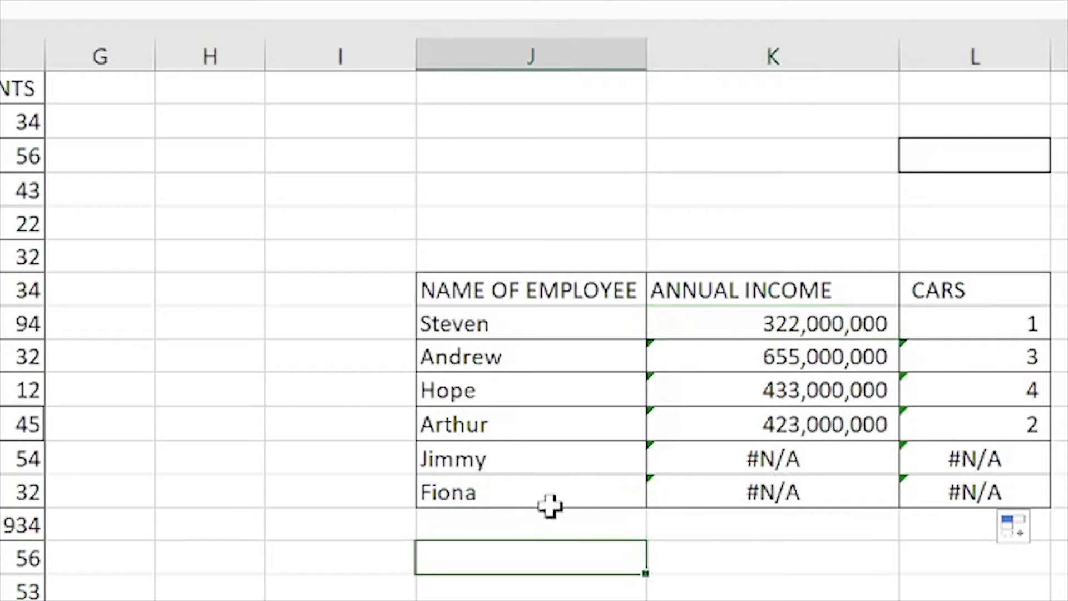
{"action": "left_click", "coordinate": [549, 507]}
{"action": "left_click", "coordinate": [542, 456]}
{"action": "left_click", "coordinate": [564, 493]}
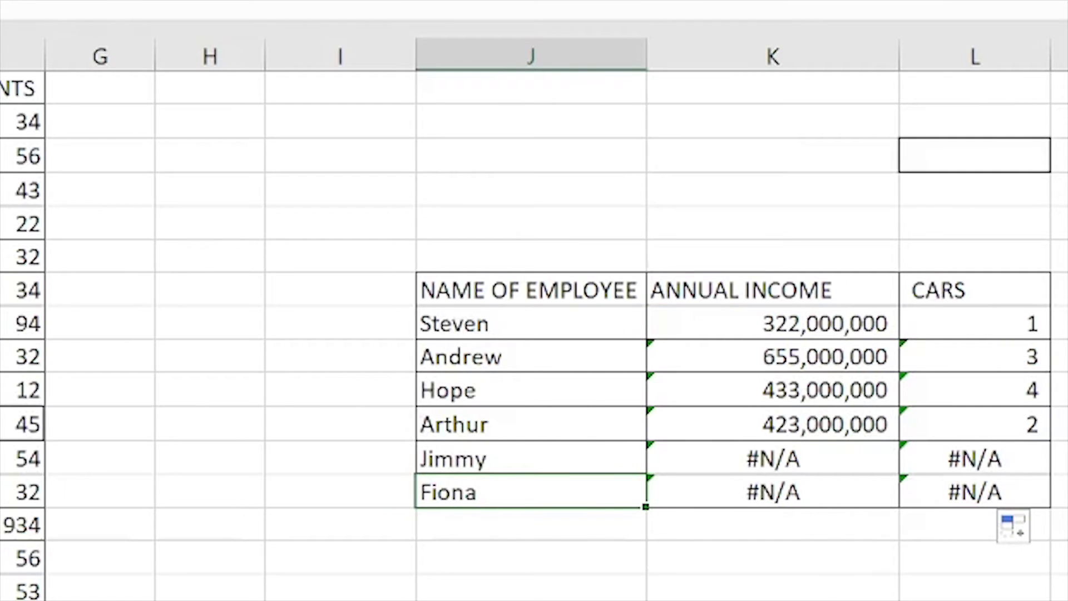
{"action": "left_click", "coordinate": [68, 221]}
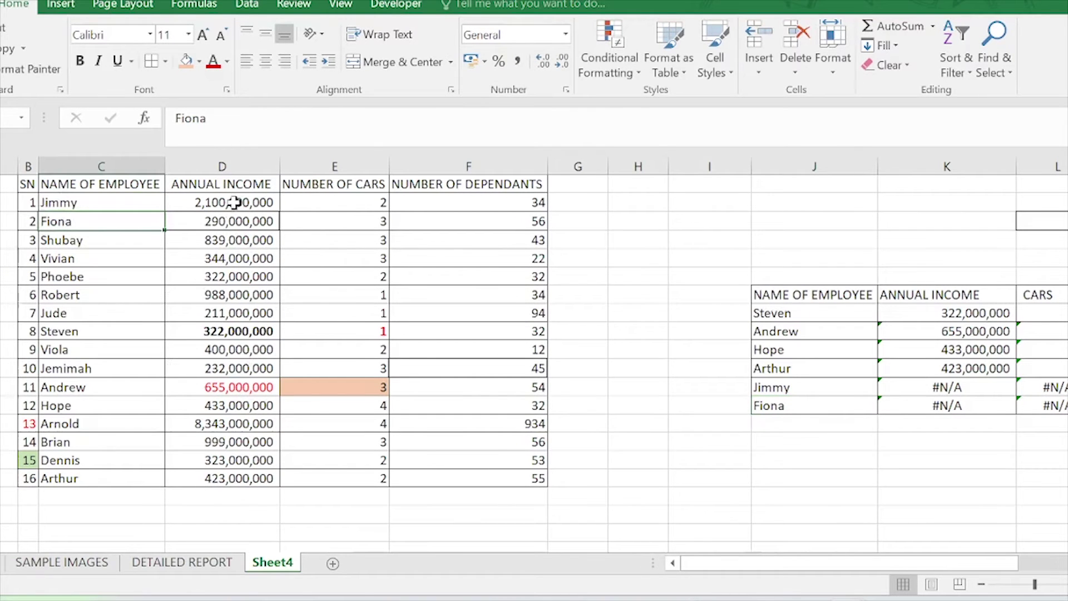
{"action": "left_click", "coordinate": [239, 201]}
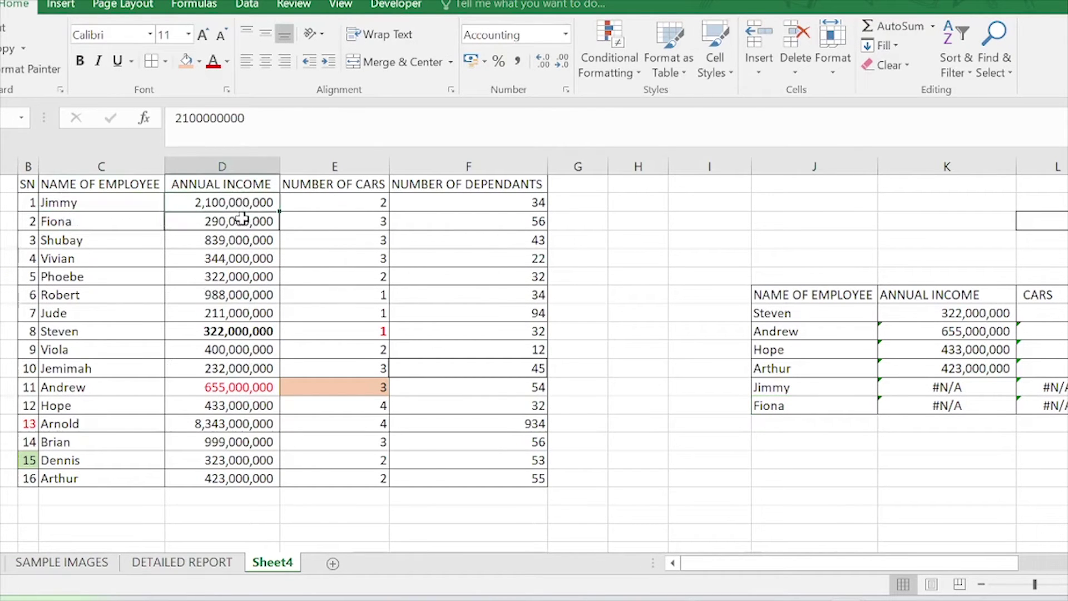
{"action": "left_click", "coordinate": [240, 221]}
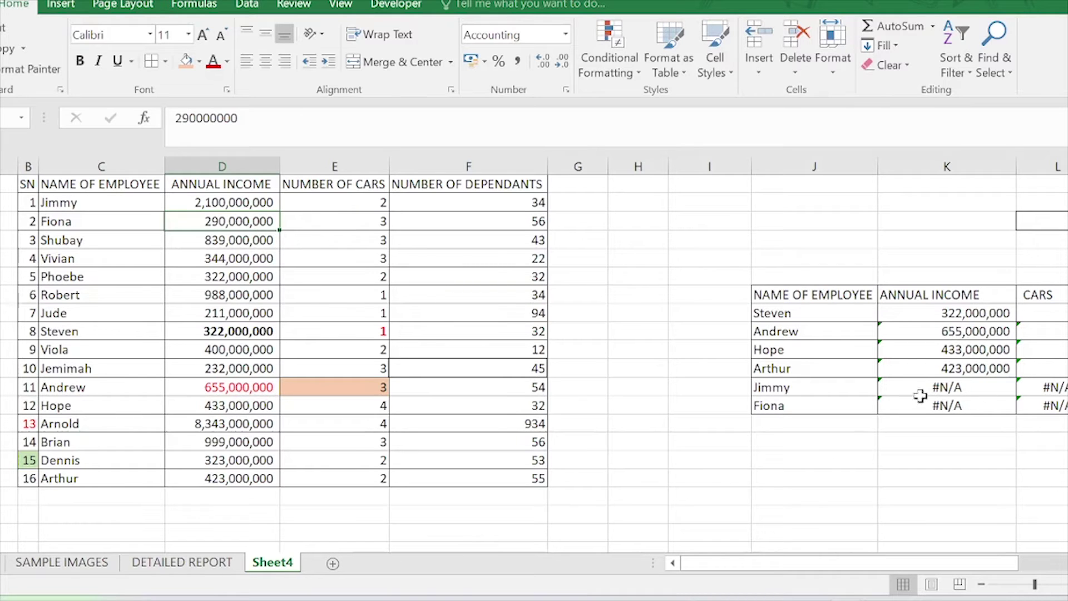
{"action": "left_click", "coordinate": [785, 390]}
{"action": "left_click", "coordinate": [805, 406]}
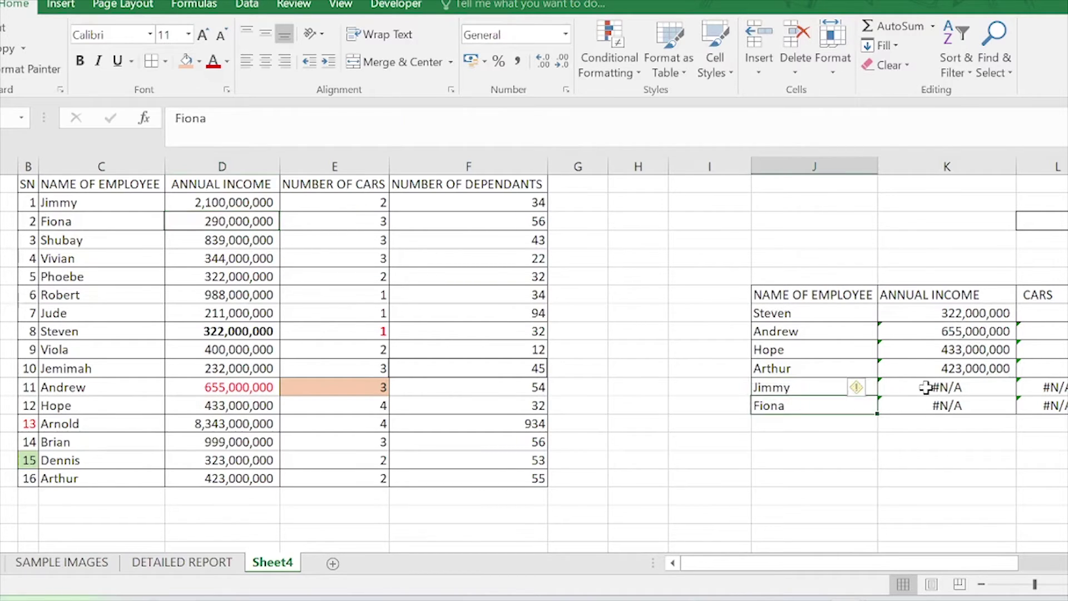
{"action": "left_click_drag", "start_coordinate": [925, 388], "coordinate": [1044, 404]}
{"action": "left_click", "coordinate": [991, 455]}
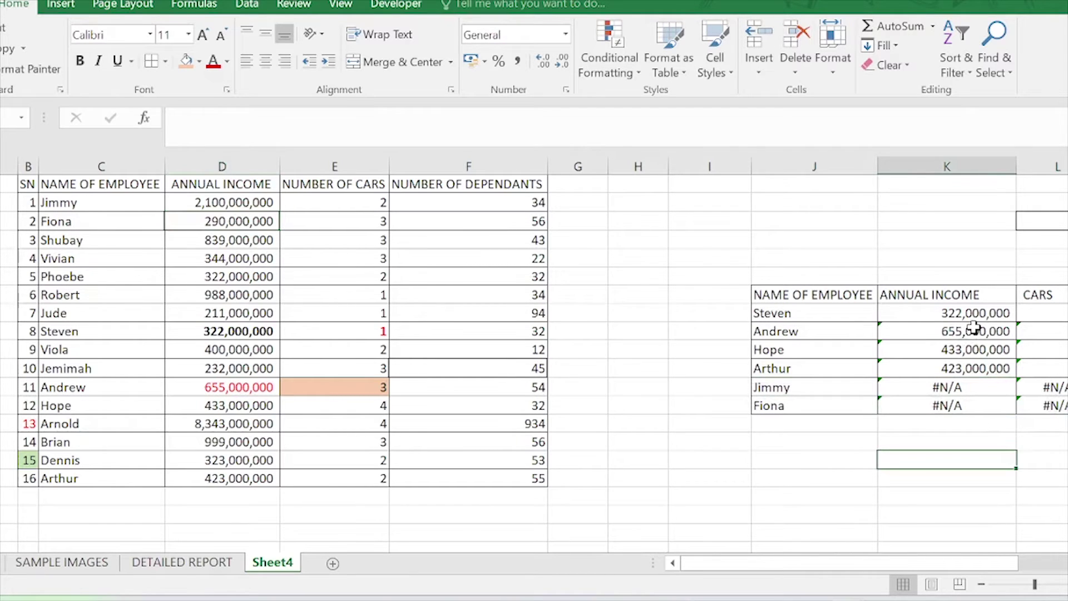
Inspect which source ranges the annual income formula in K8 references for the first employee
{"action": "left_click", "coordinate": [772, 316]}
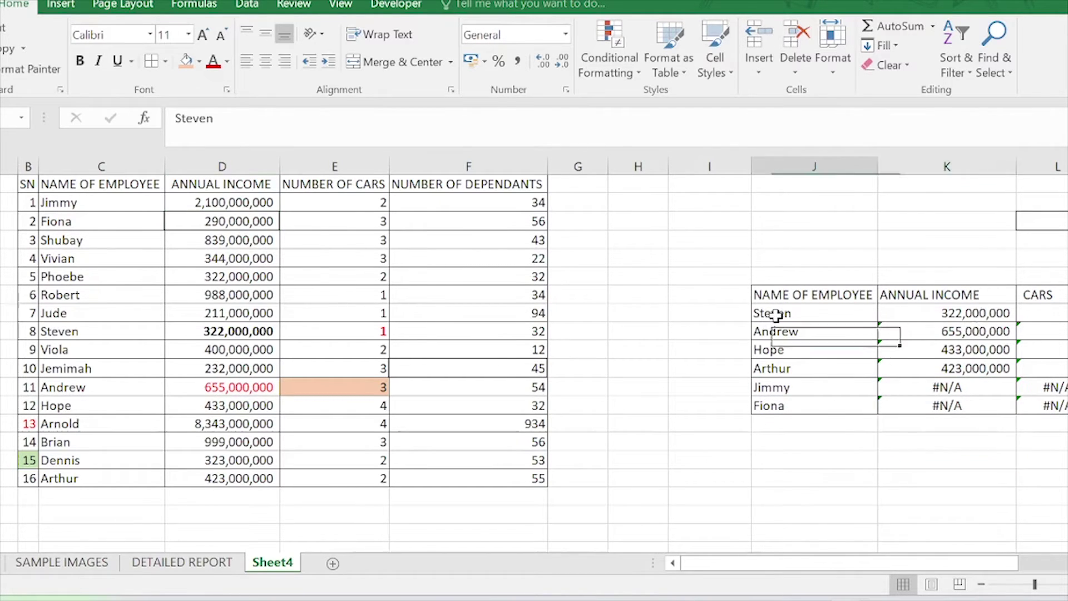
{"action": "left_click", "coordinate": [963, 313]}
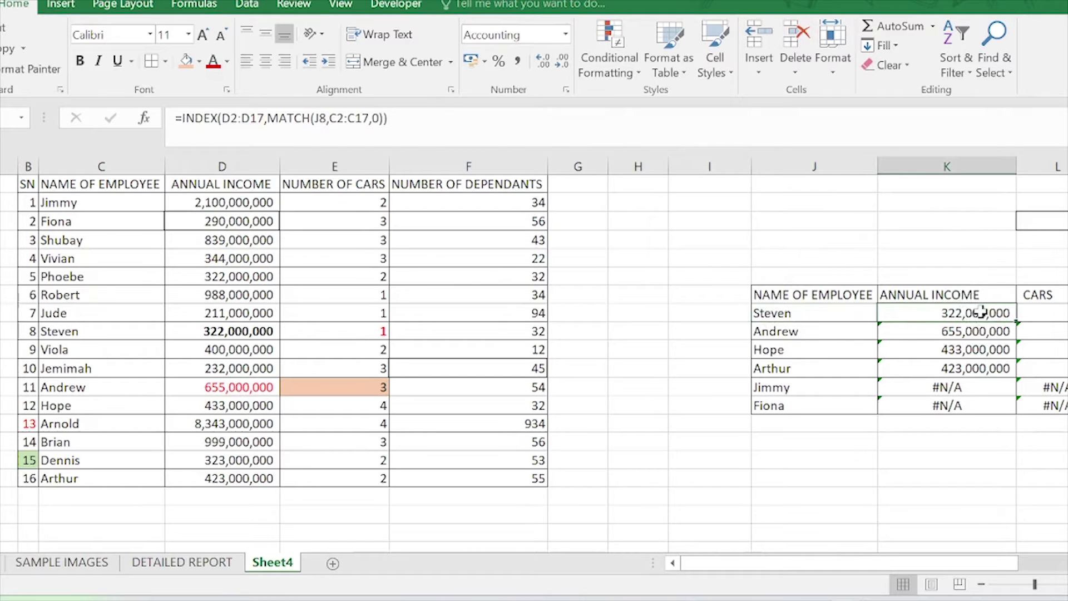
{"action": "double_click", "coordinate": [980, 311]}
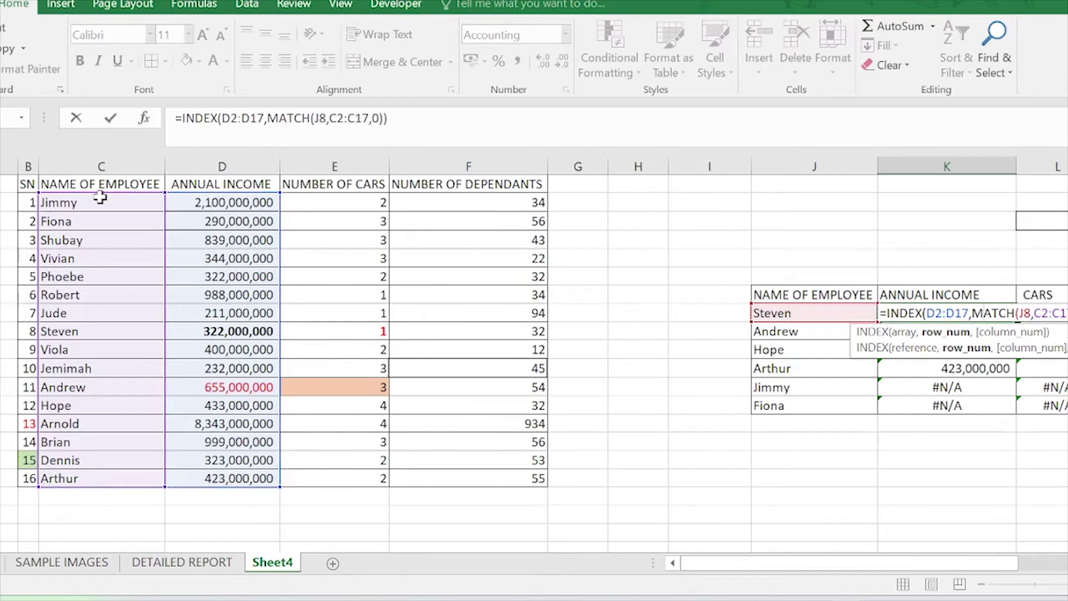
{"action": "left_click", "coordinate": [794, 355]}
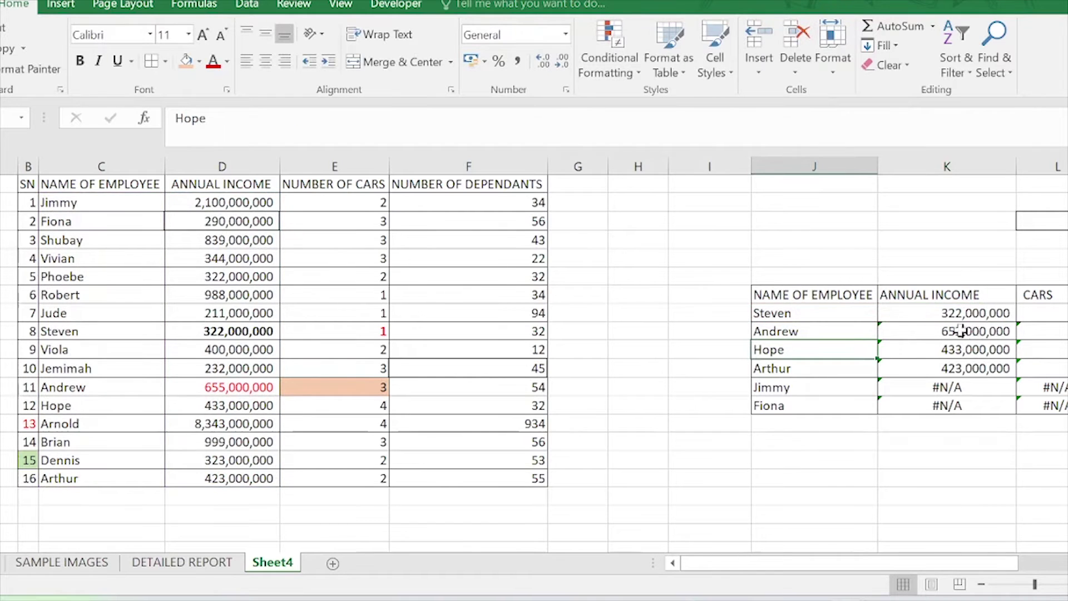
Compare the INDEX and MATCH ranges referenced by the annual income formula in K9 with those in K8
{"action": "left_click", "coordinate": [859, 333]}
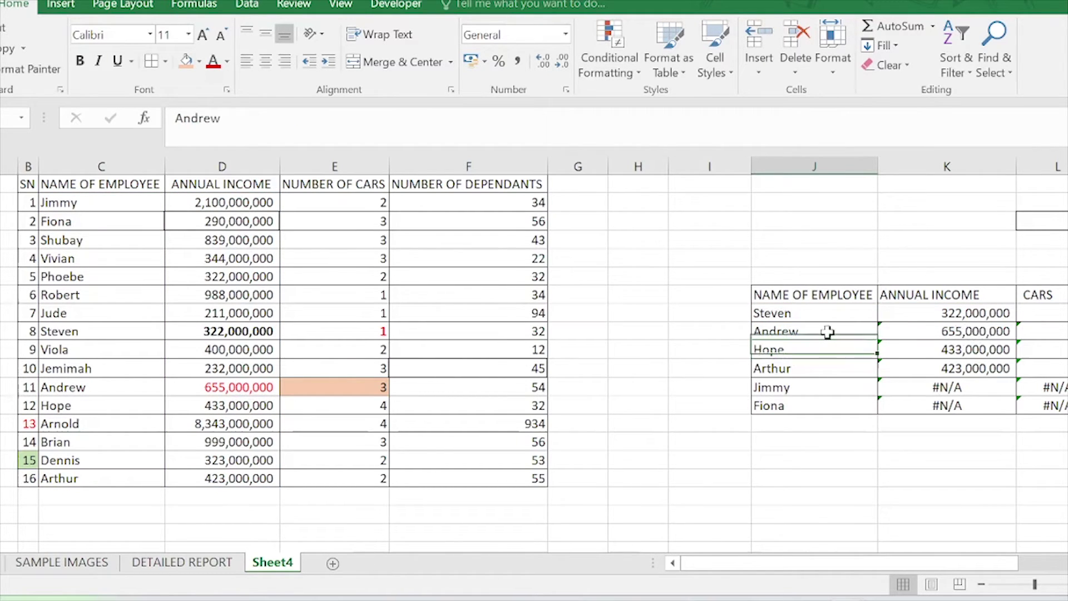
{"action": "left_click", "coordinate": [930, 330]}
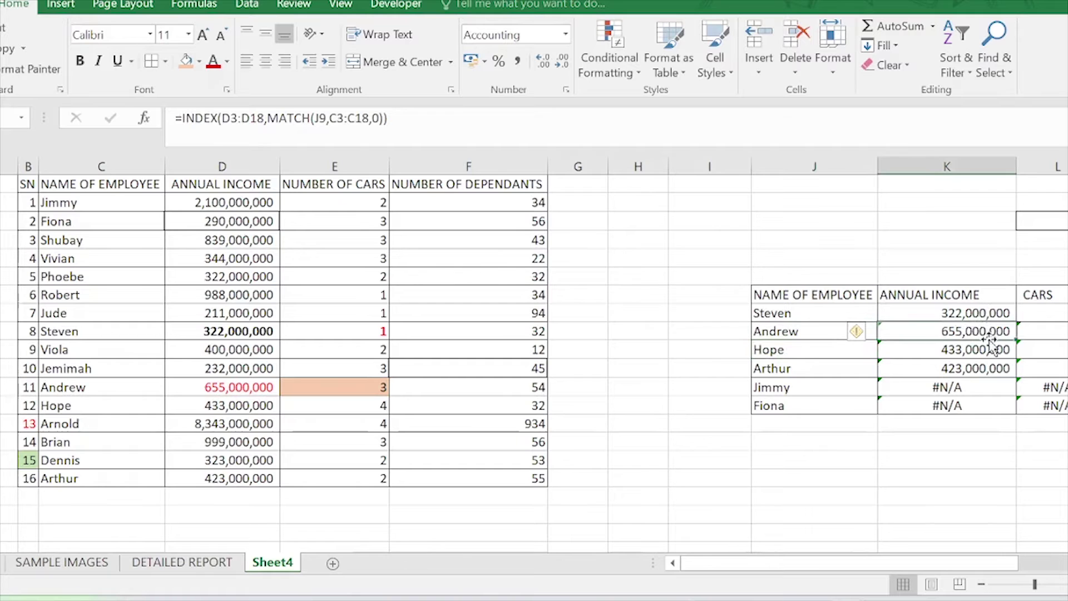
{"action": "double_click", "coordinate": [991, 331]}
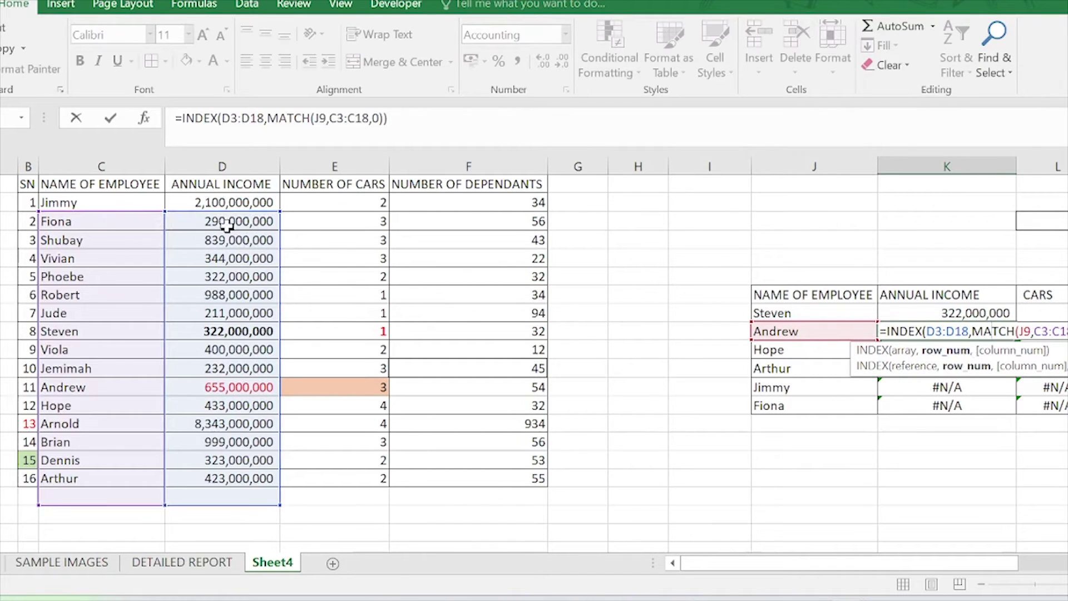
{"action": "left_click", "coordinate": [833, 292]}
{"action": "left_click", "coordinate": [949, 314]}
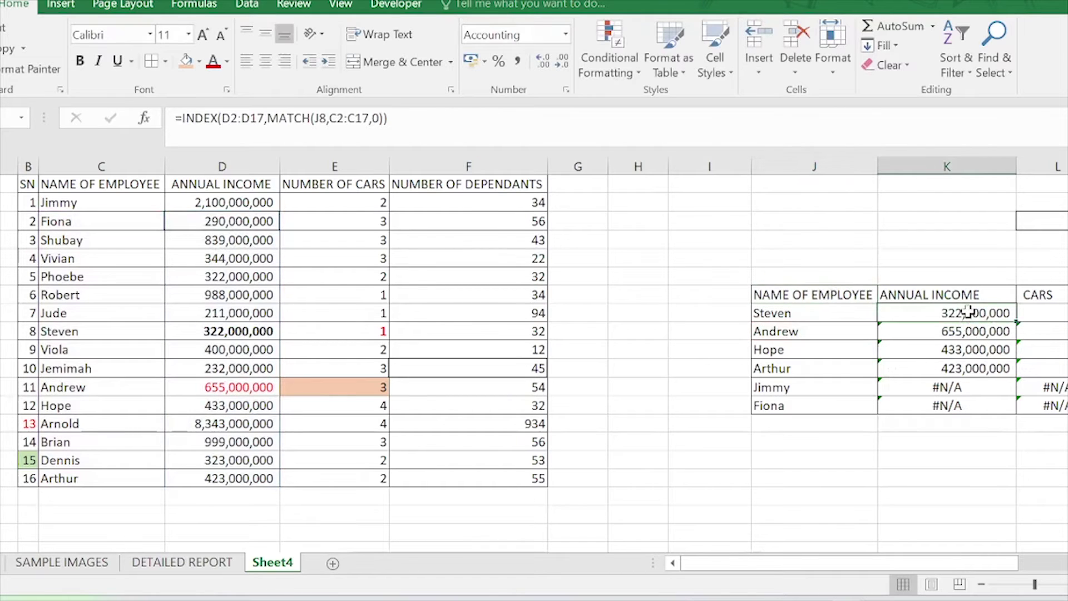
{"action": "double_click", "coordinate": [968, 312]}
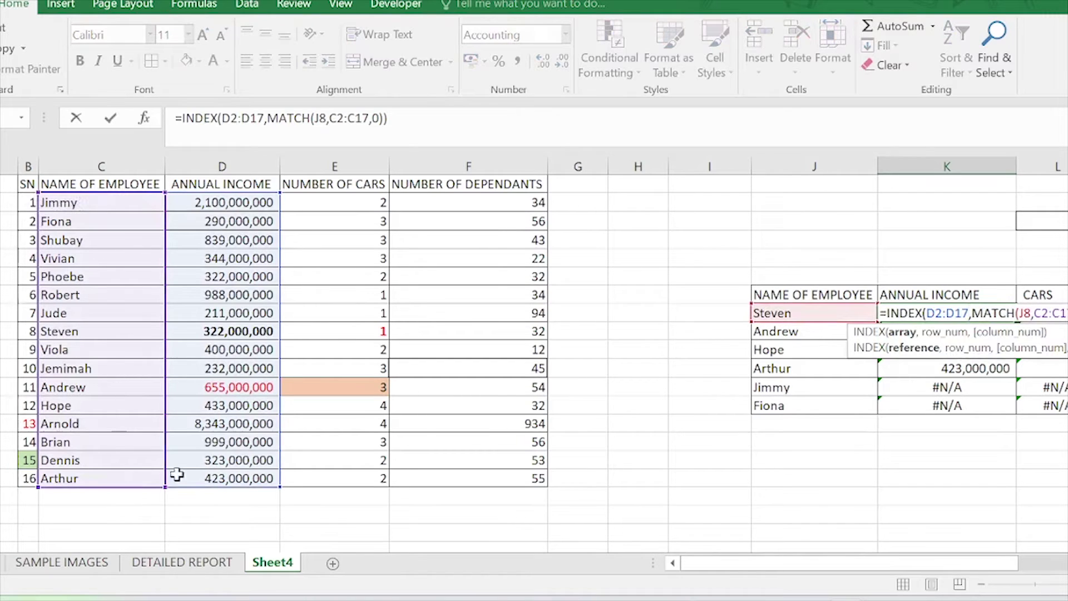
{"action": "left_click", "coordinate": [810, 243]}
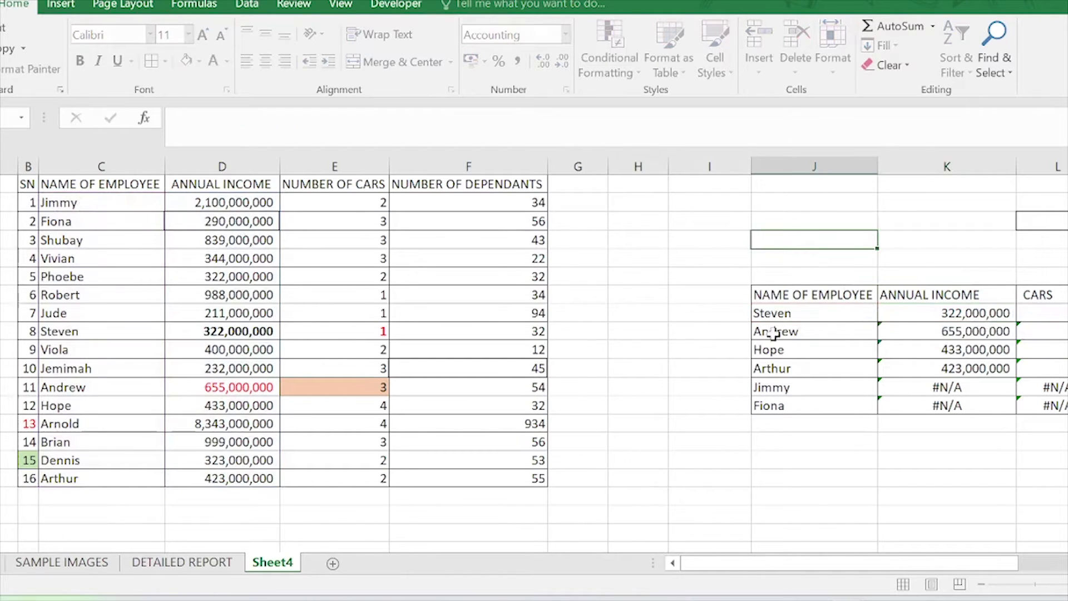
{"action": "left_click", "coordinate": [978, 329]}
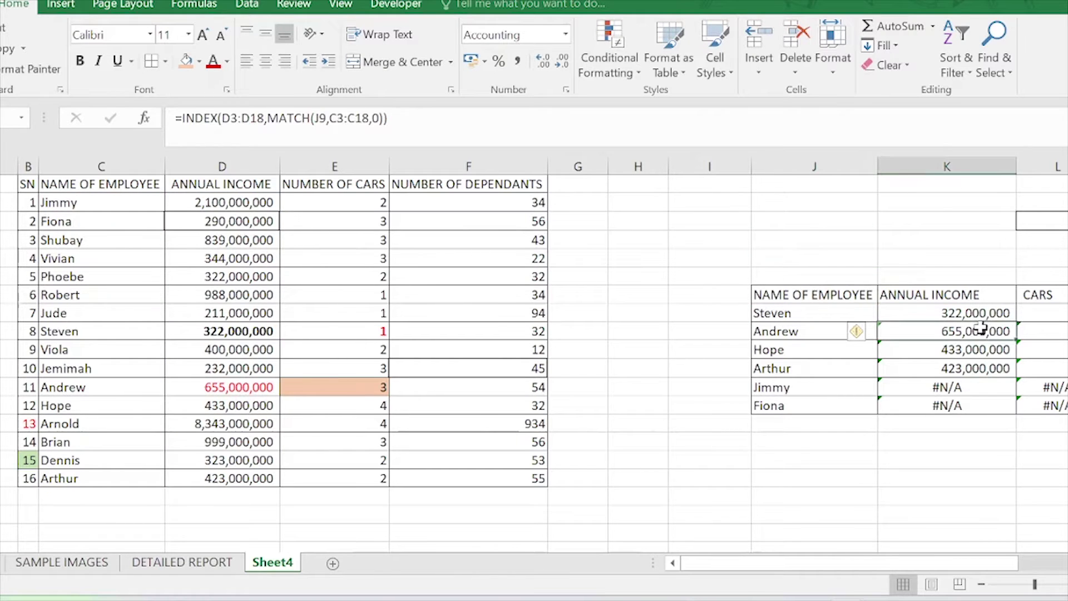
{"action": "double_click", "coordinate": [980, 328]}
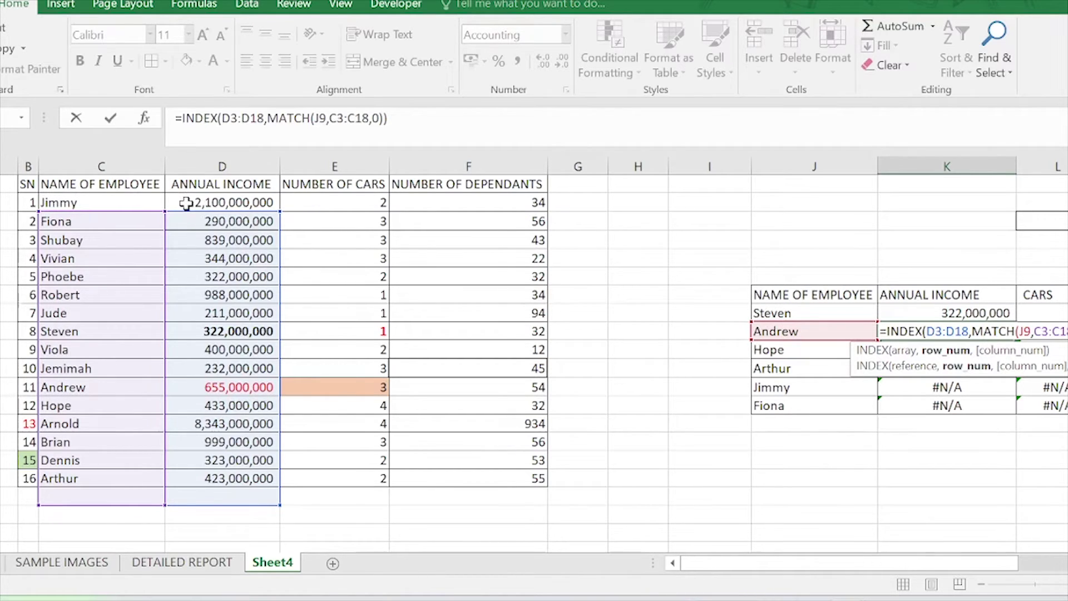
{"action": "key", "text": "Return"}
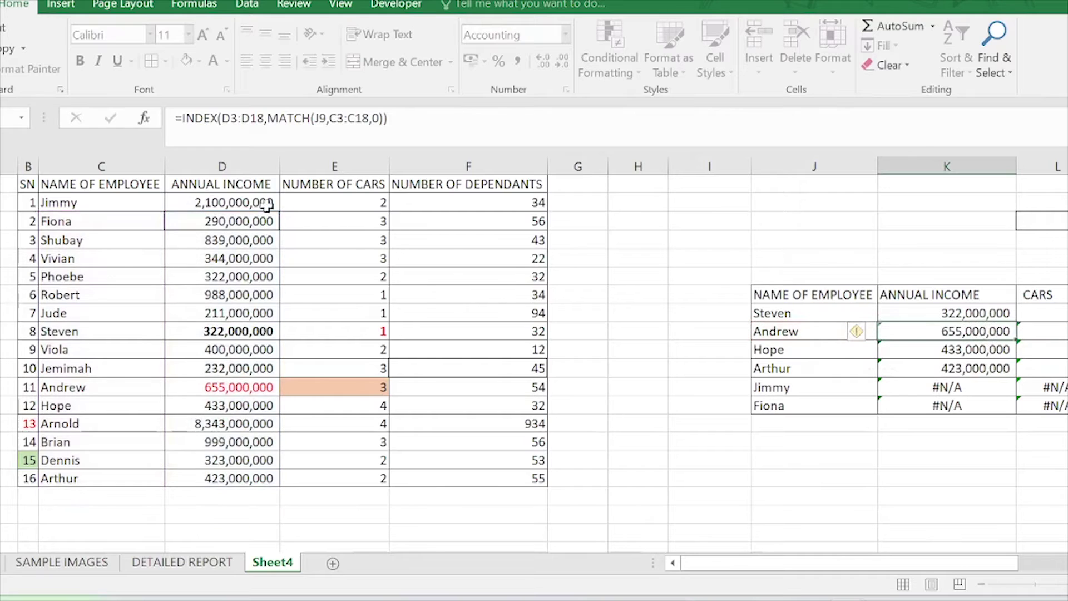
Inspect the source ranges that the annual income formulas in K10 and K11 reference for the third and fourth employees
{"action": "left_click", "coordinate": [822, 362]}
{"action": "left_click", "coordinate": [826, 345]}
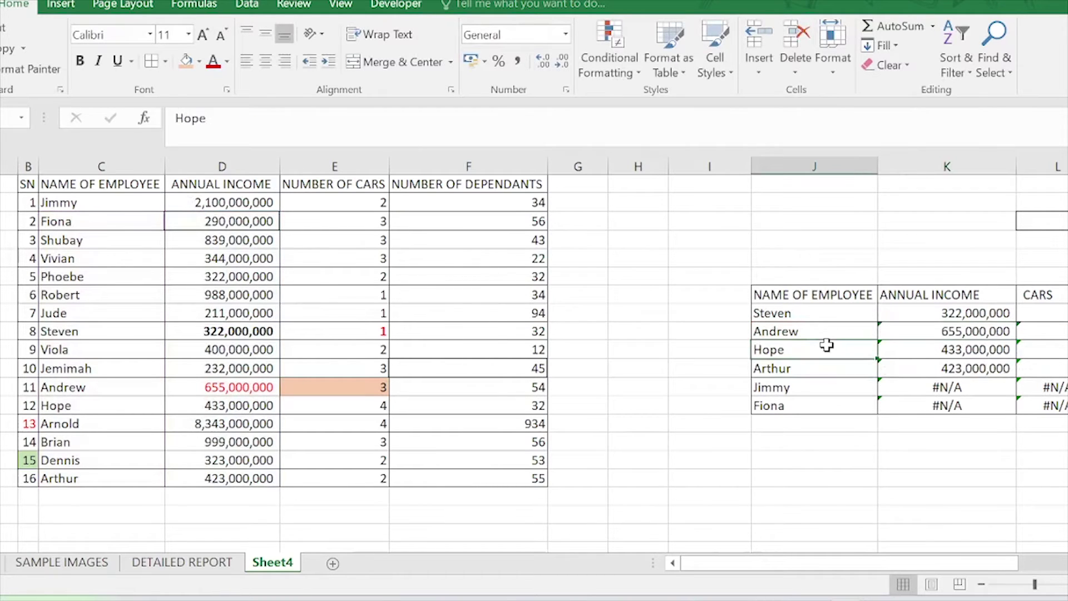
{"action": "left_click", "coordinate": [985, 350]}
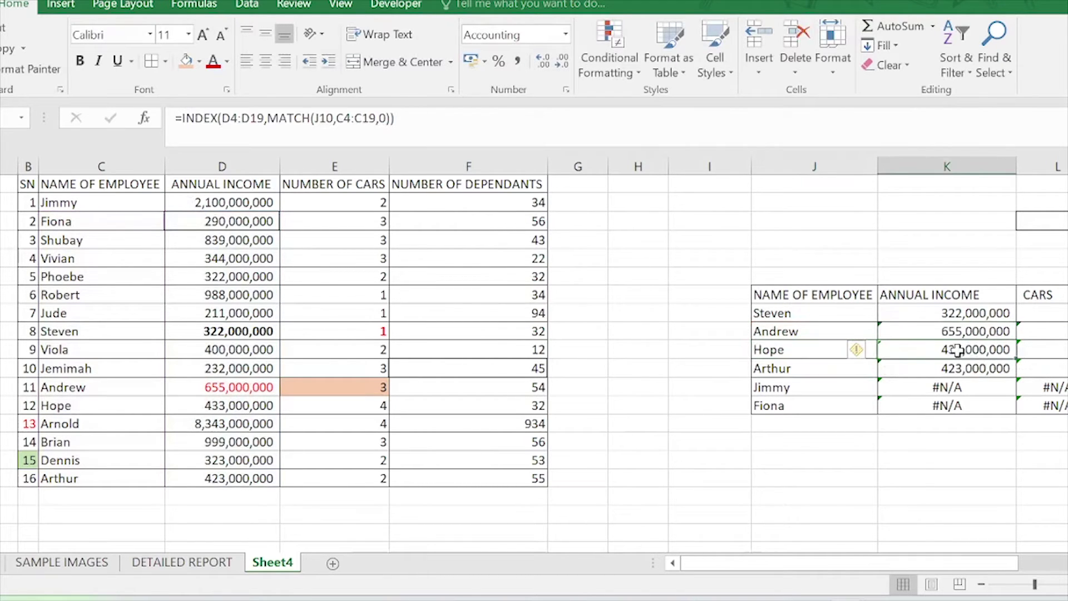
{"action": "double_click", "coordinate": [956, 350]}
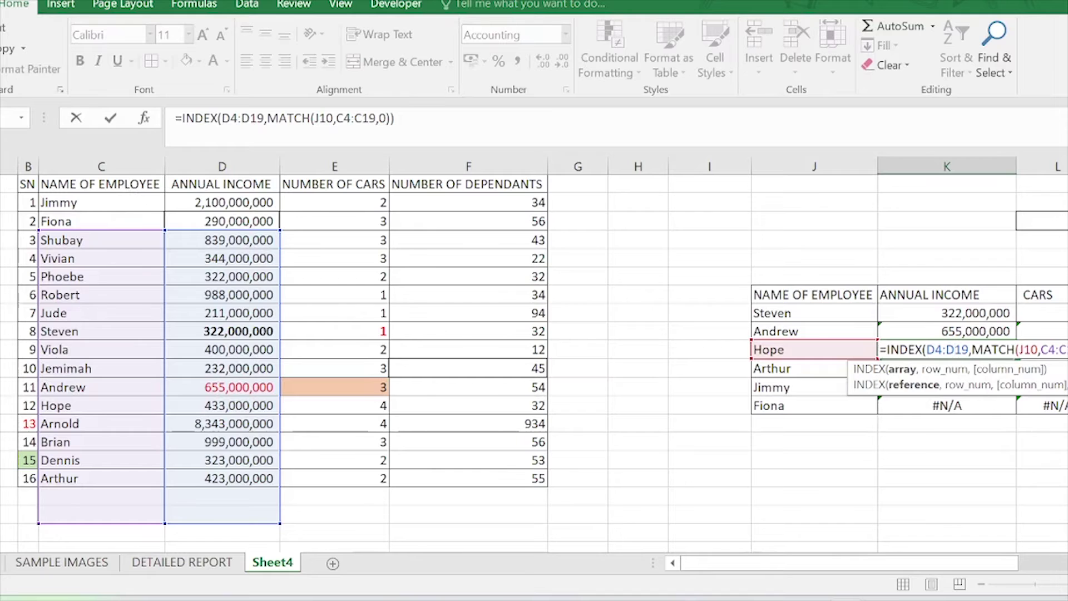
{"action": "key", "text": "Return"}
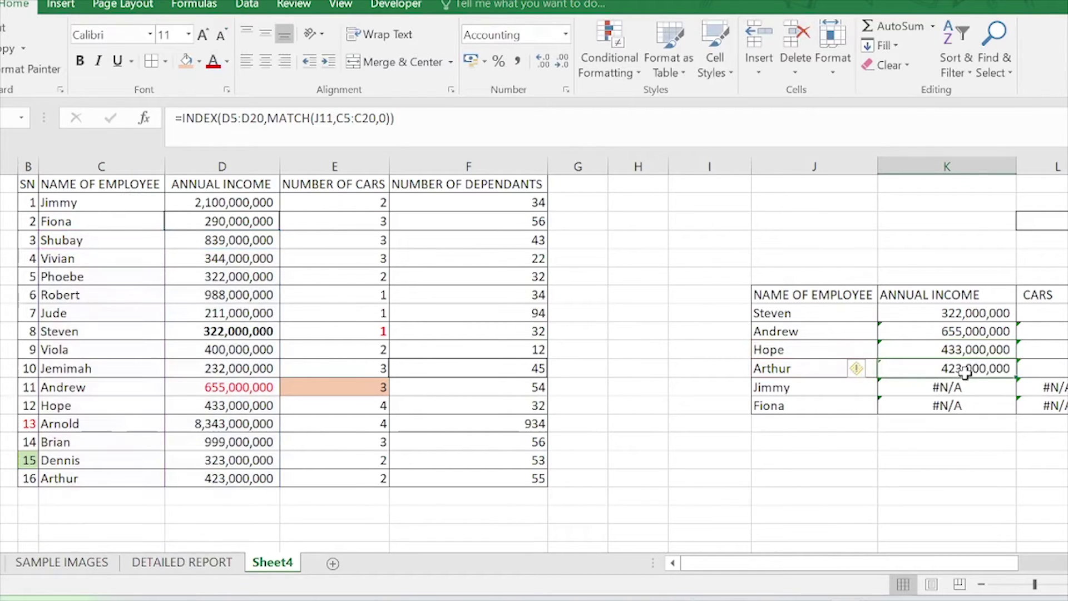
{"action": "double_click", "coordinate": [968, 367]}
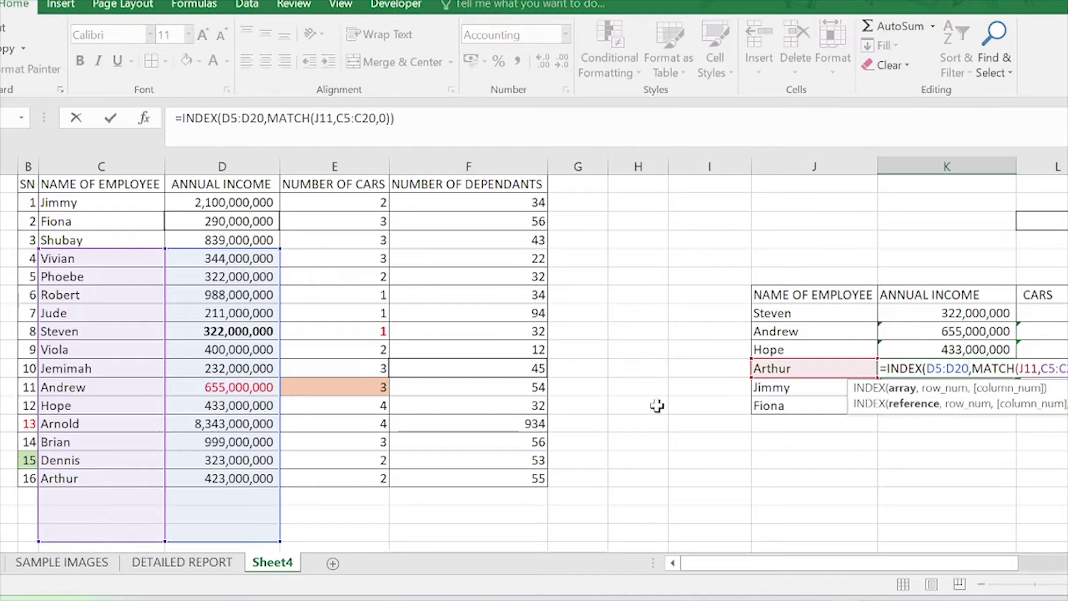
{"action": "key", "text": "ctrl+Return"}
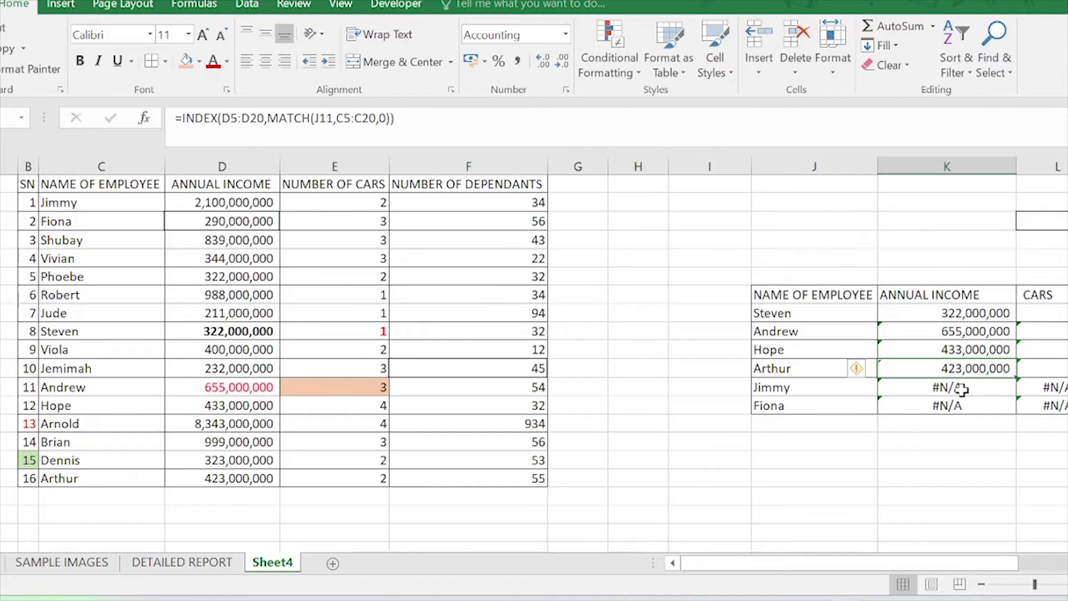
Check whether the ranges referenced by the annual income formulas in K12 and K13 still include the employees in J12 and J13
{"action": "left_click", "coordinate": [813, 386]}
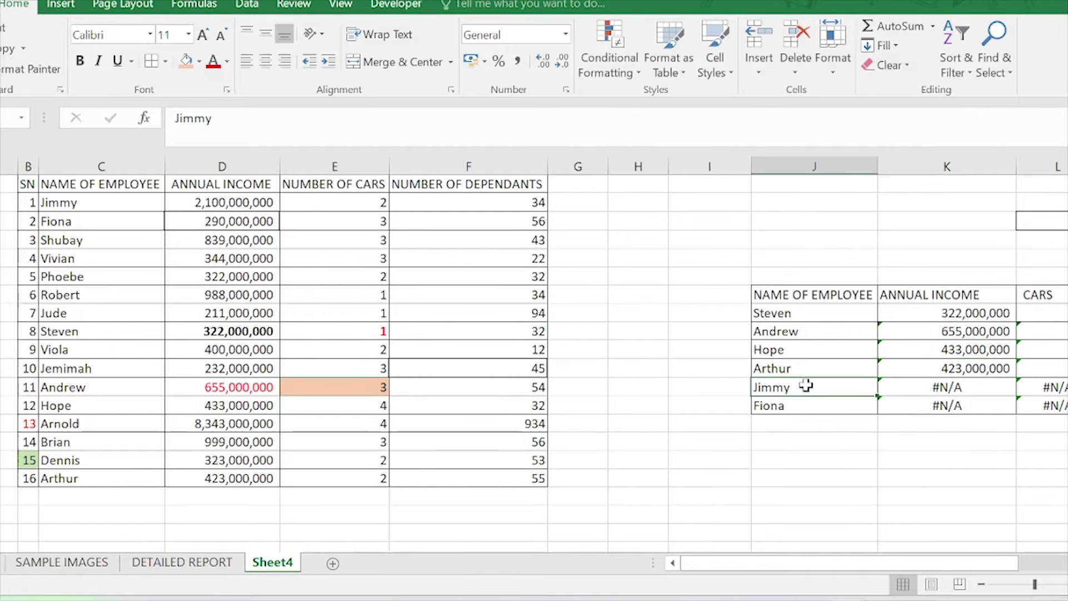
{"action": "left_click", "coordinate": [959, 388]}
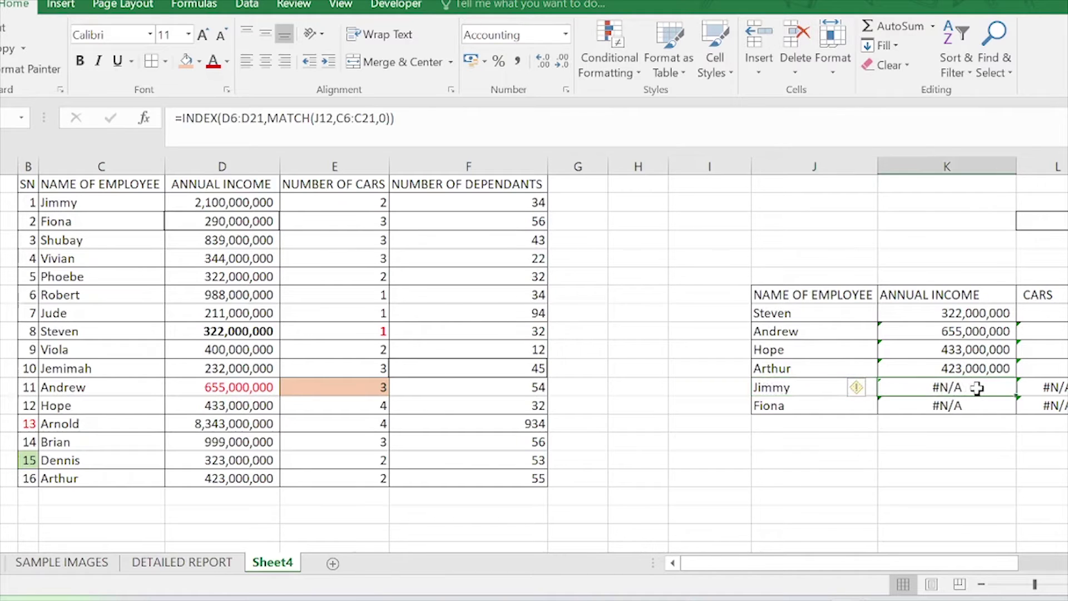
{"action": "double_click", "coordinate": [977, 387]}
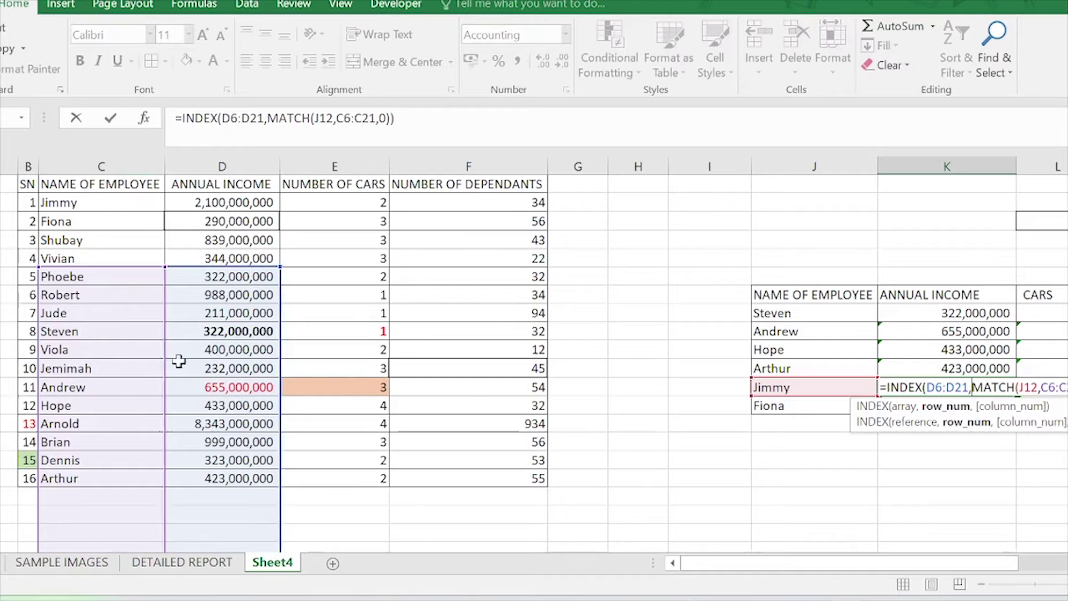
{"action": "key", "text": "ctrl+Return"}
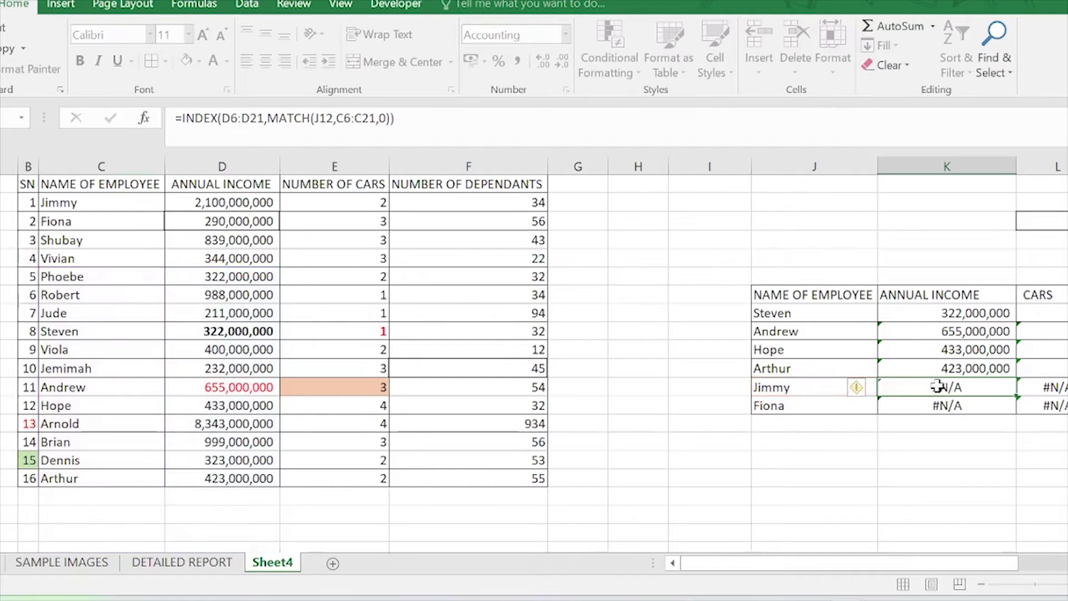
{"action": "left_click", "coordinate": [937, 407]}
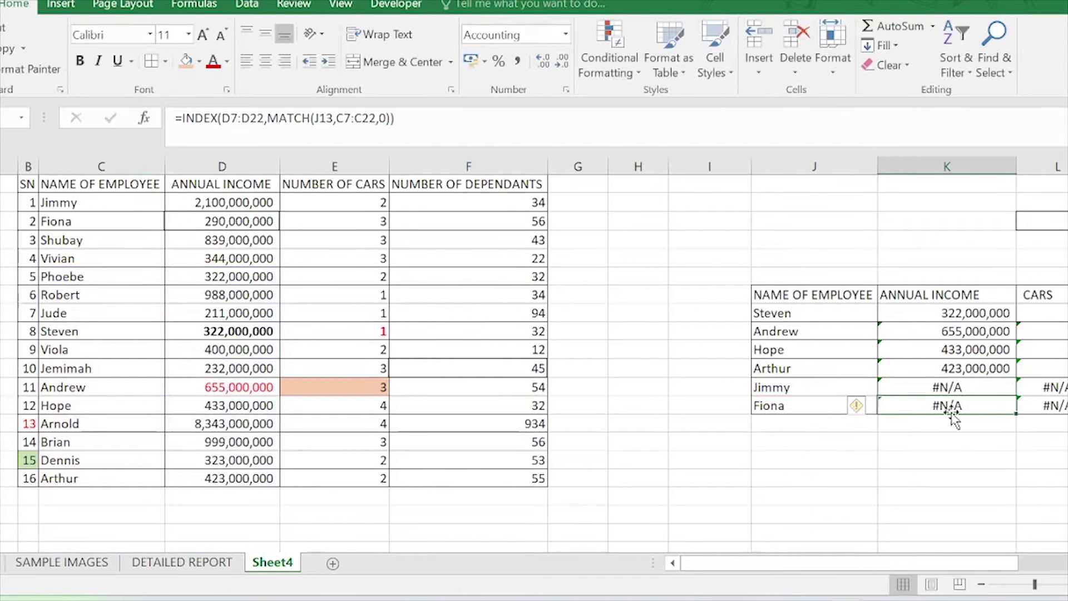
{"action": "double_click", "coordinate": [961, 407]}
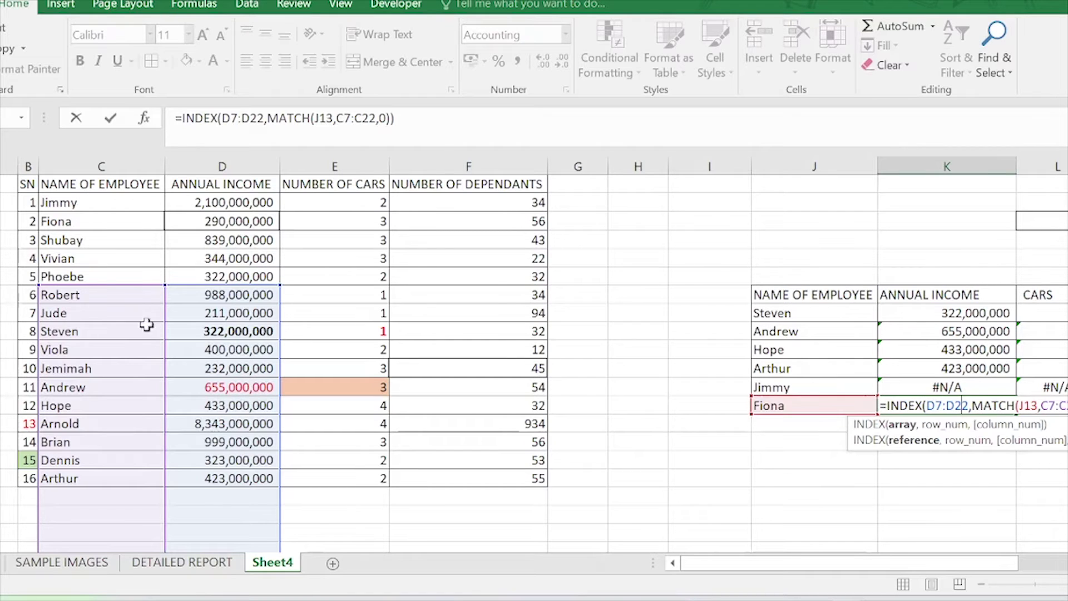
{"action": "key", "text": "Return"}
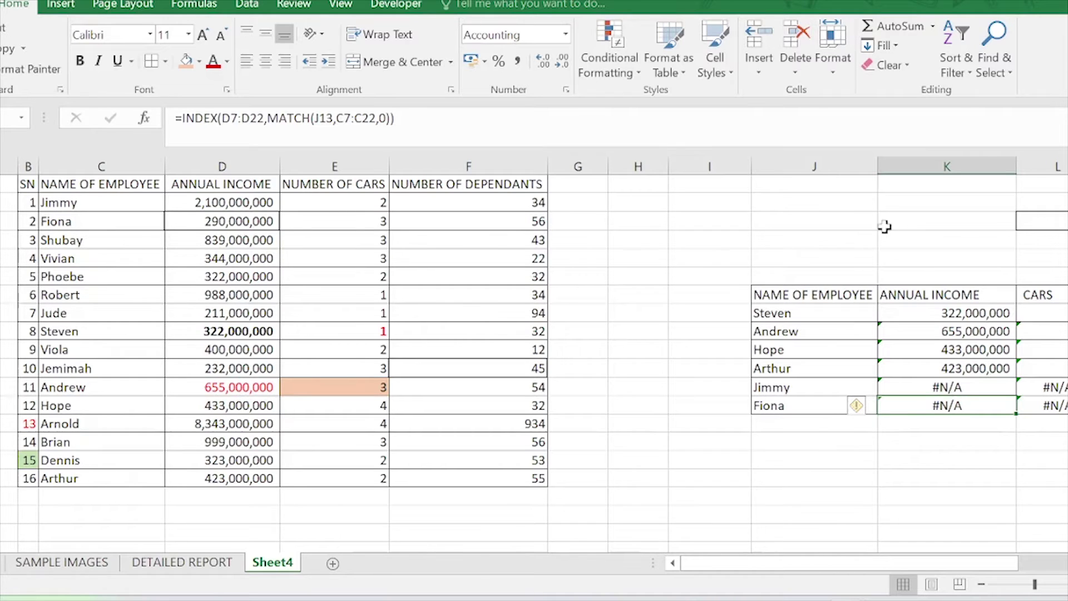
Compare how the INDEX and MATCH ranges shift from row to row in the annual income formulas in K8, K9 and K10
{"action": "left_click", "coordinate": [988, 315]}
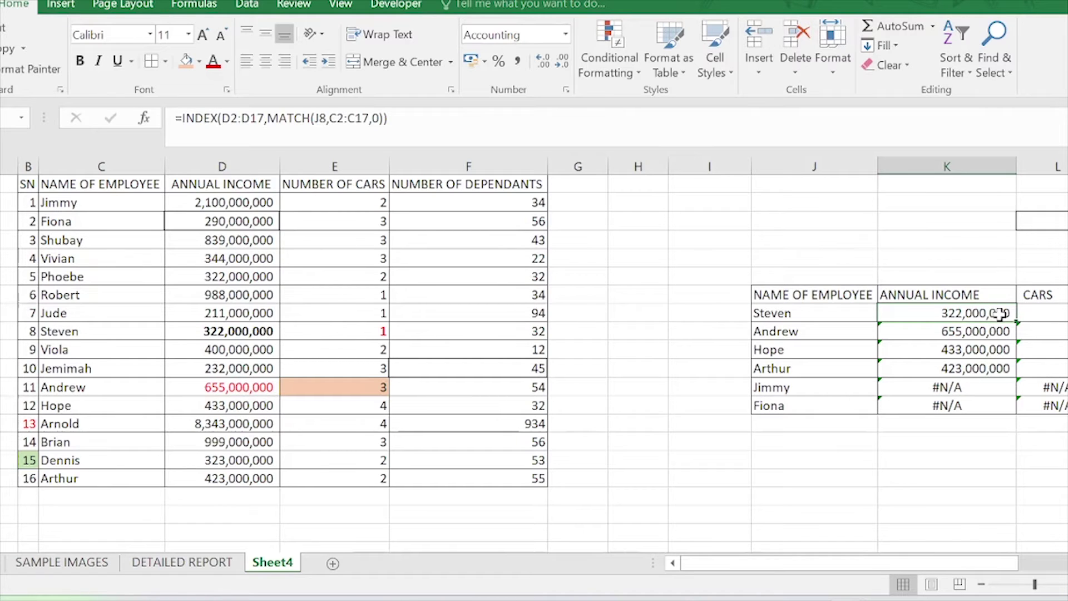
{"action": "double_click", "coordinate": [999, 313]}
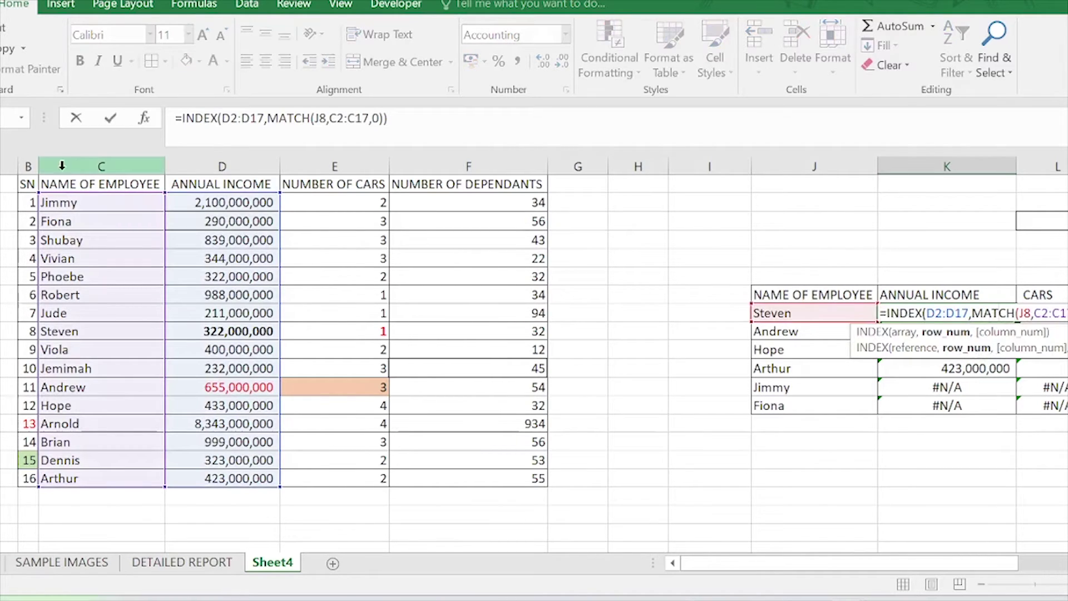
{"action": "key", "text": "Return"}
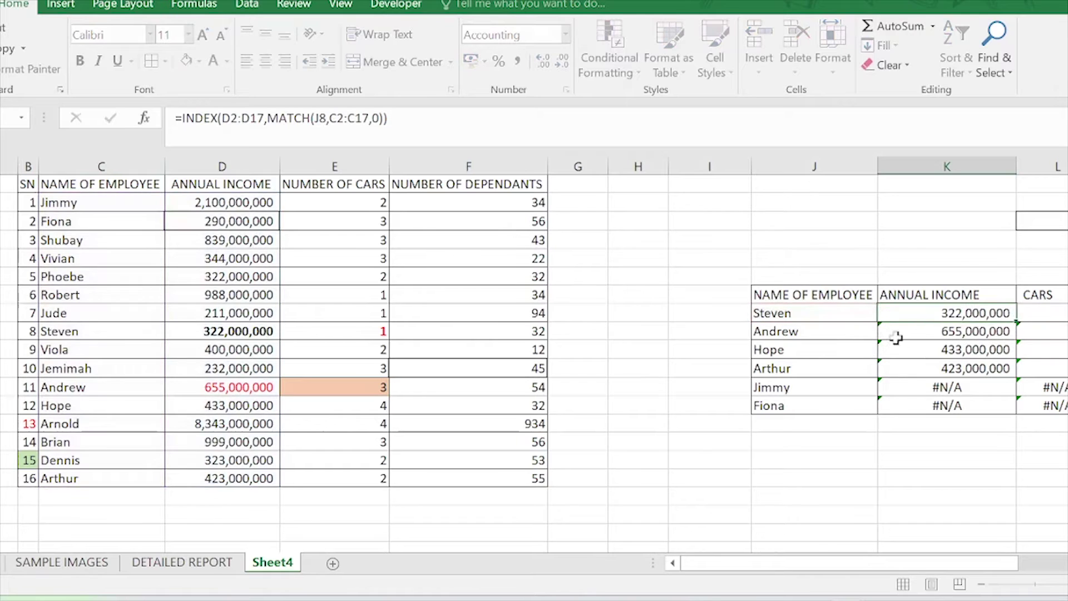
{"action": "double_click", "coordinate": [939, 332]}
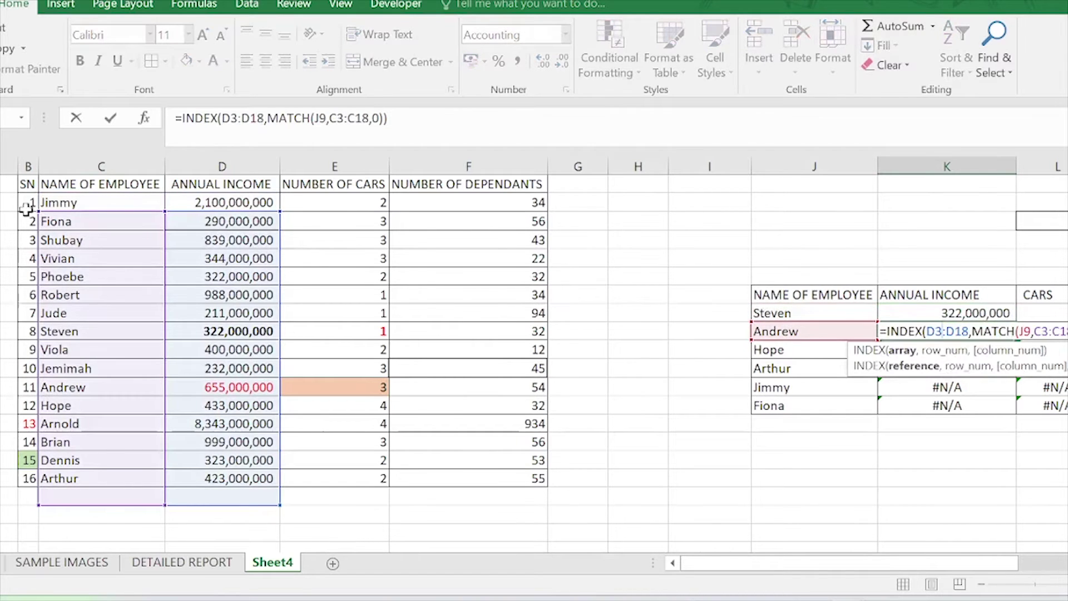
{"action": "key", "text": "Escape"}
{"action": "double_click", "coordinate": [949, 350]}
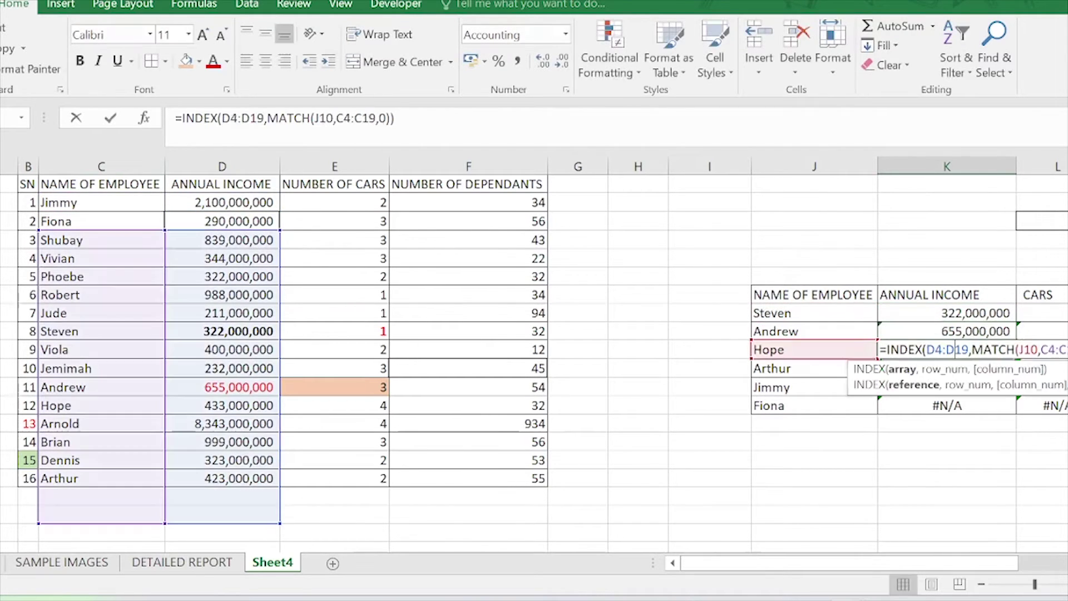
{"action": "key", "text": "Escape"}
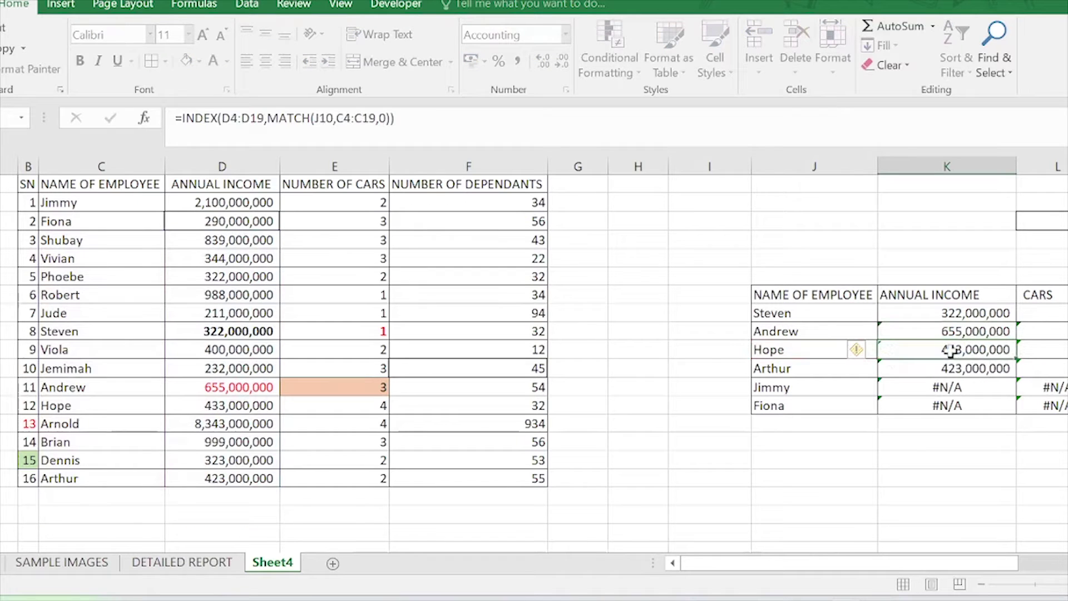
Examine the INDEX array D2:D17 and the MATCH lookup array C2:C17 in the annual income formula of K8
{"action": "left_click", "coordinate": [965, 311]}
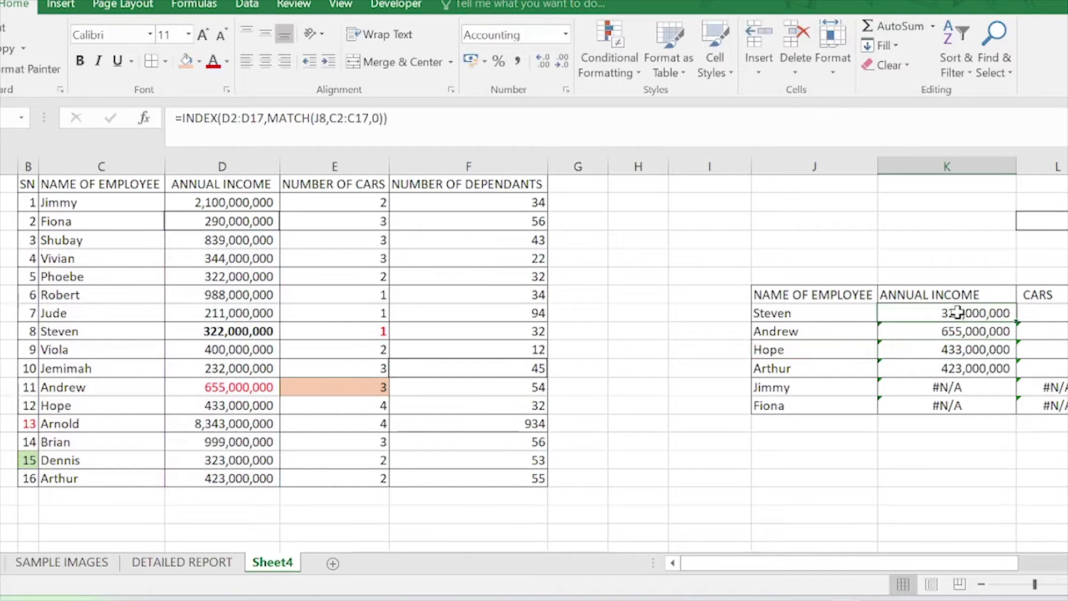
{"action": "left_click", "coordinate": [958, 368]}
{"action": "left_click", "coordinate": [965, 313]}
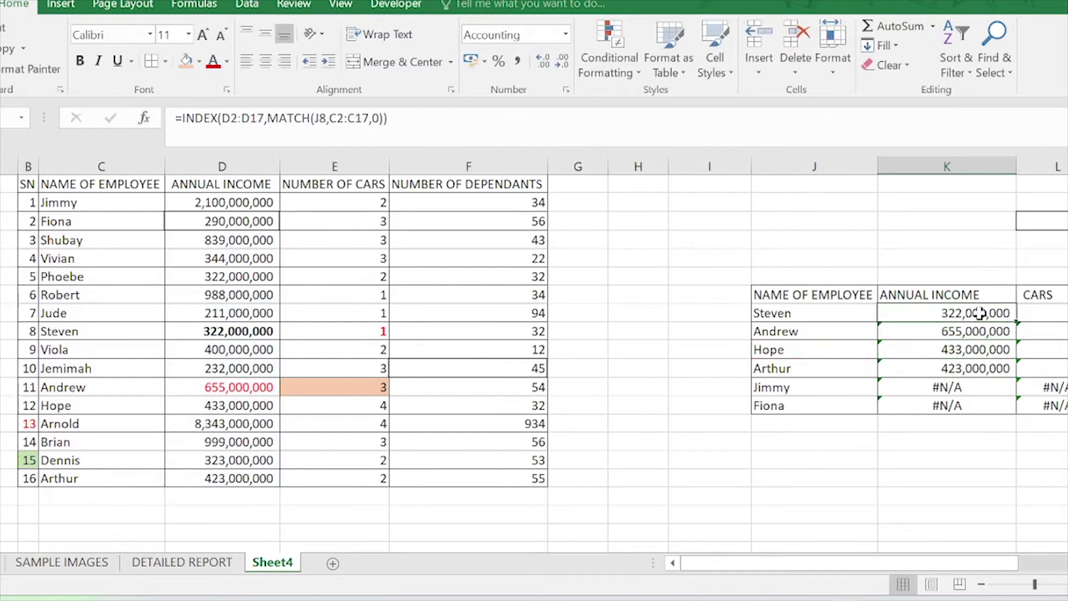
{"action": "left_click", "coordinate": [820, 318]}
{"action": "left_click", "coordinate": [965, 311]}
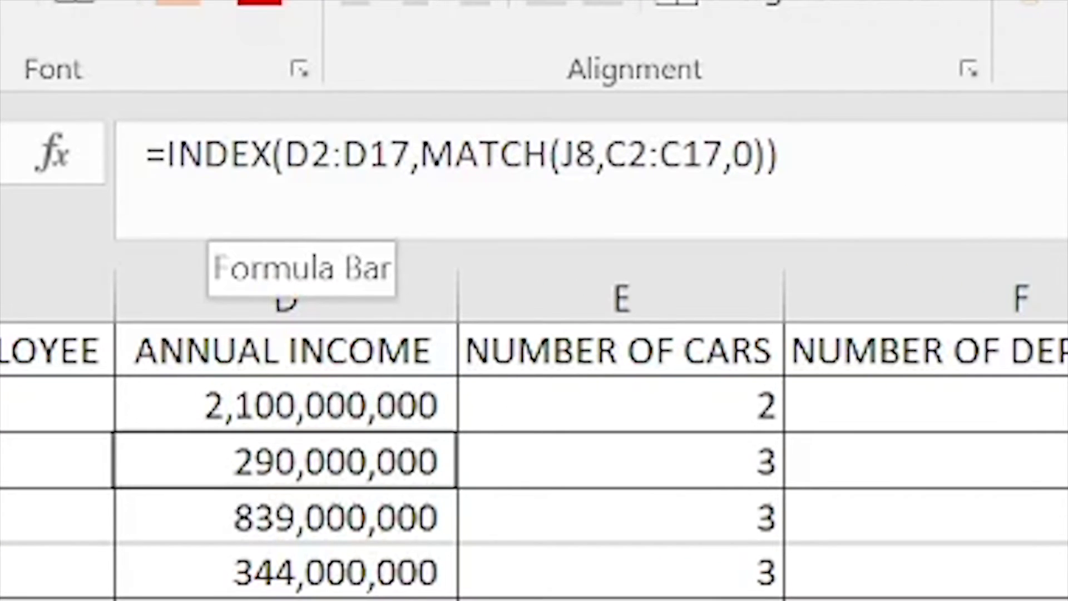
{"action": "left_click_drag", "start_coordinate": [285, 155], "coordinate": [410, 154]}
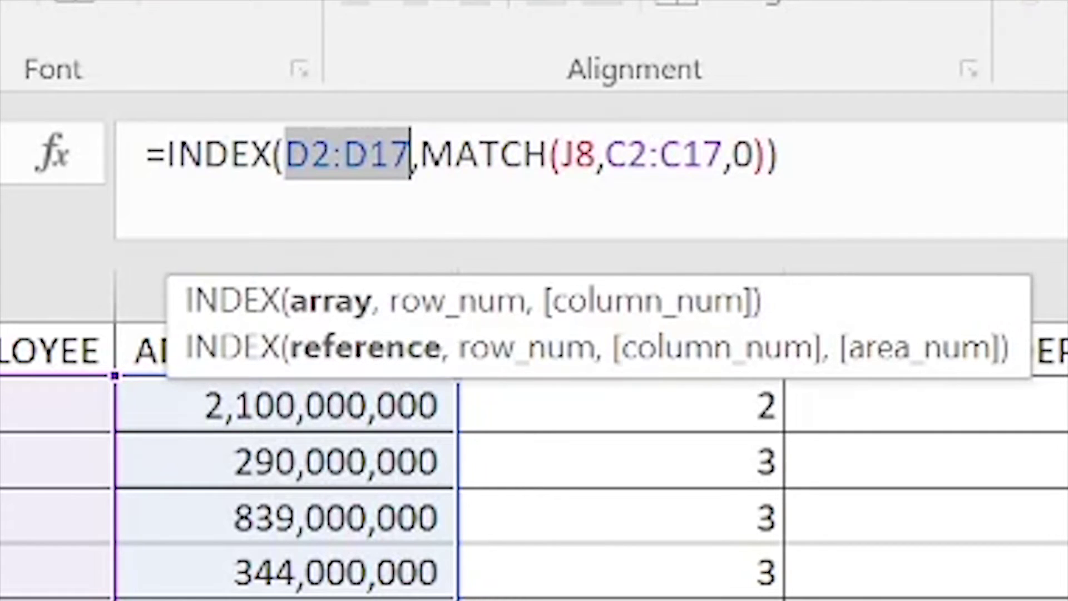
{"action": "left_click", "coordinate": [417, 155]}
{"action": "left_click_drag", "start_coordinate": [606, 154], "coordinate": [703, 154]}
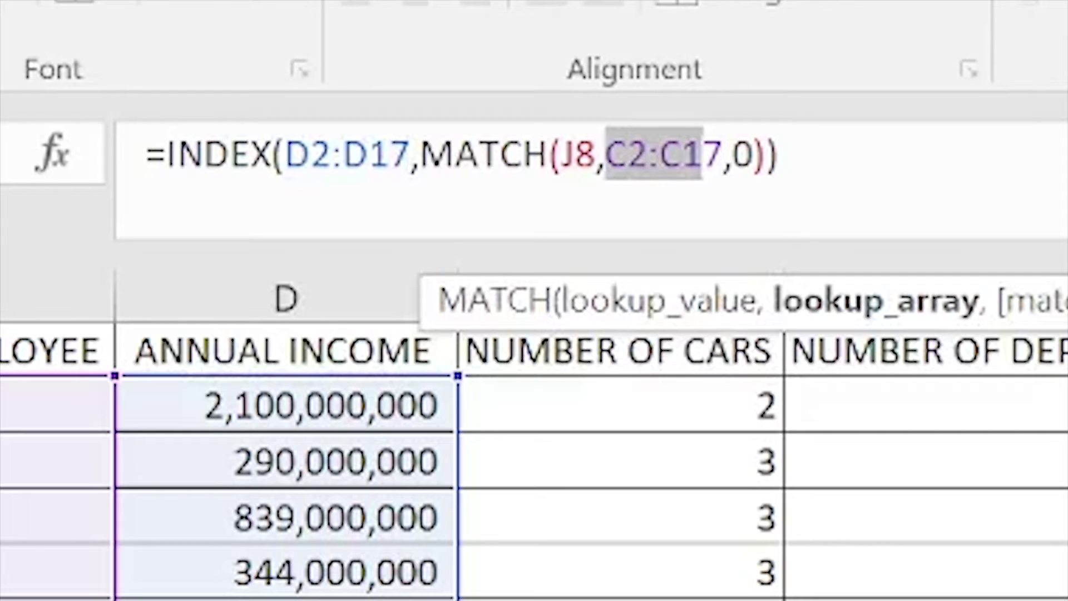
{"action": "left_click", "coordinate": [629, 155]}
{"action": "left_click_drag", "start_coordinate": [628, 155], "coordinate": [724, 155]}
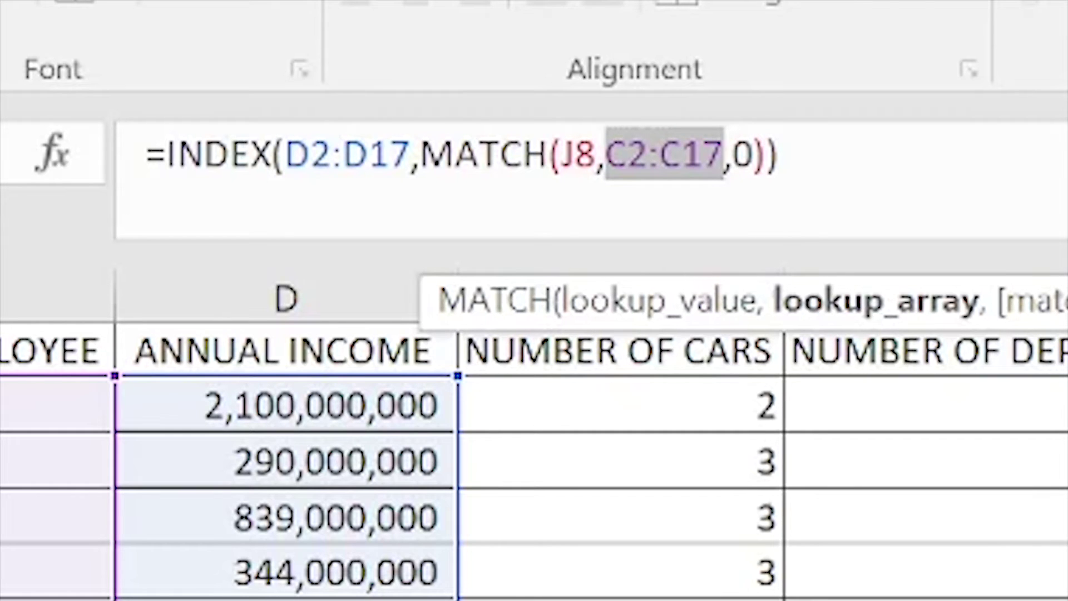
Make the INDEX array in K8's annual income formula absolute as $D$2:$D$17
{"action": "left_click", "coordinate": [332, 155]}
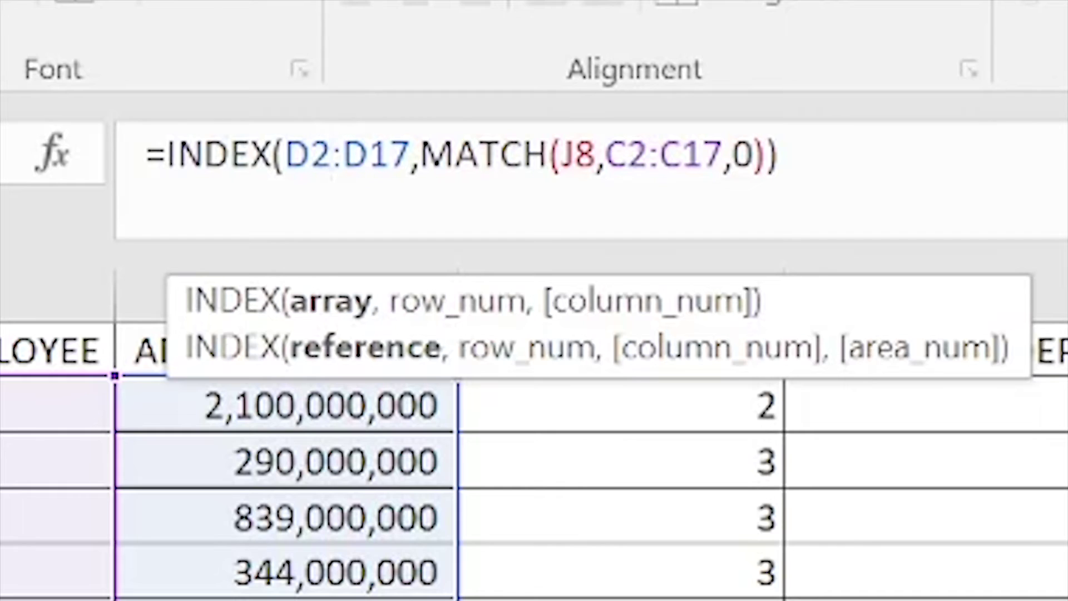
{"action": "key", "text": "F4"}
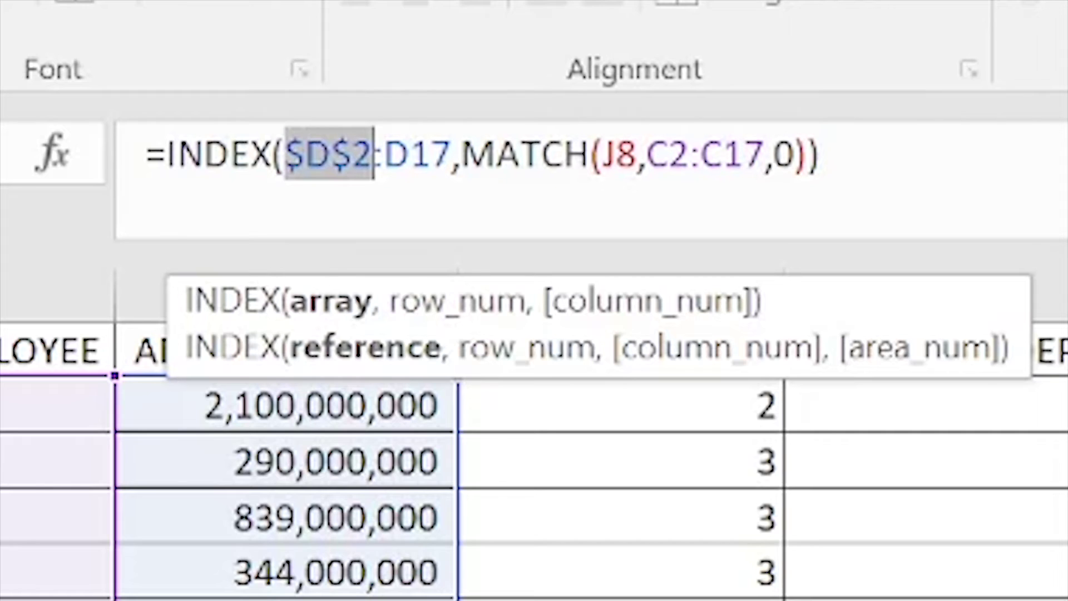
{"action": "left_click", "coordinate": [431, 154]}
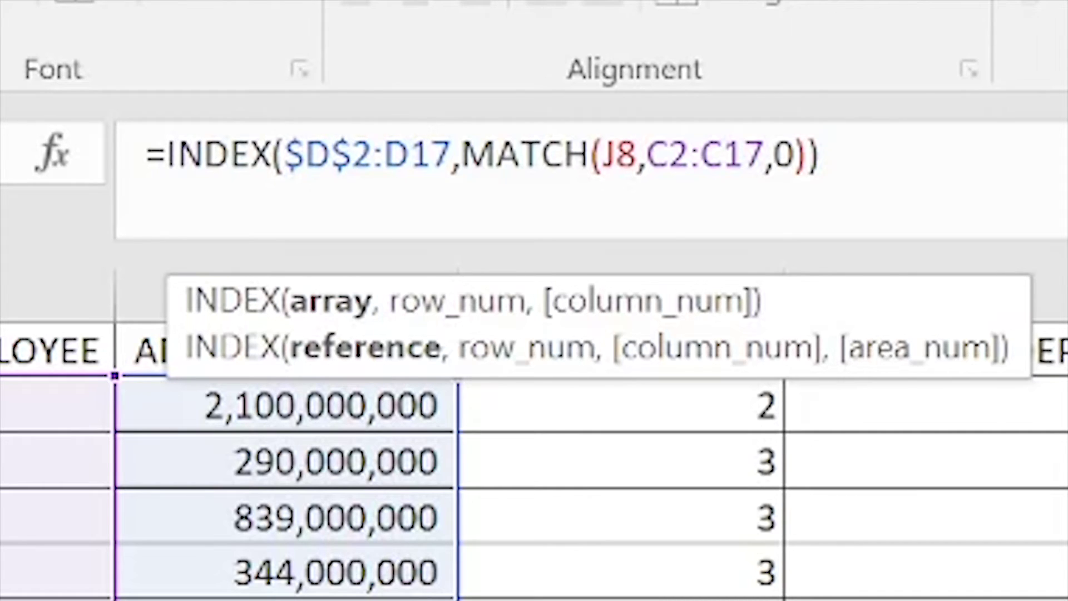
{"action": "key", "text": "F4"}
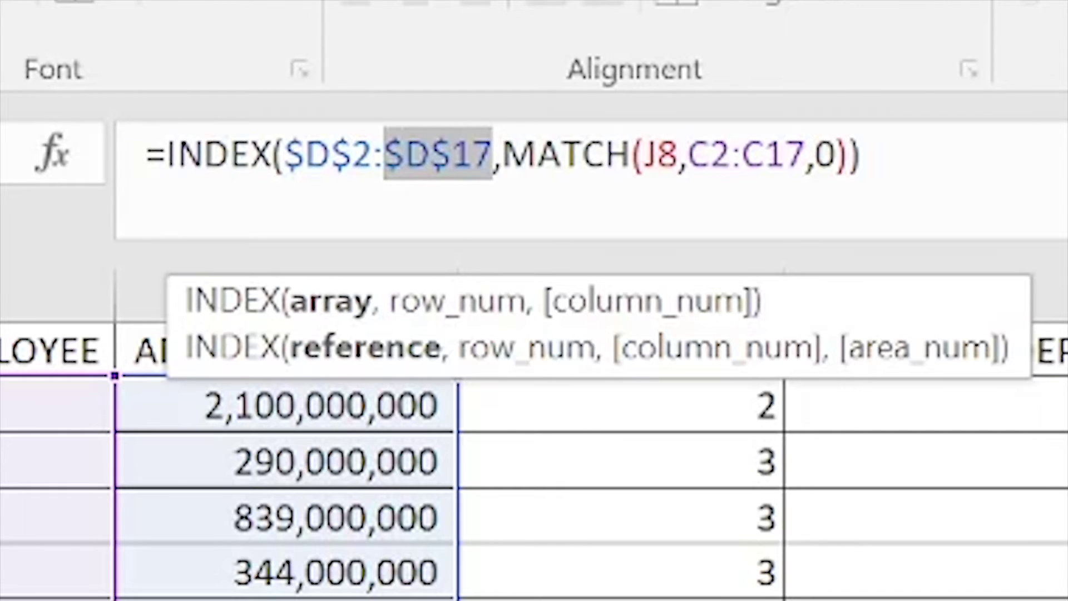
Make the MATCH lookup array in K8's formula absolute as $C$2:$C$17, keeping the lookup value J8 relative
{"action": "key", "text": "Right"}
{"action": "key", "text": "shift+Right"}
{"action": "key", "text": "shift+Right"}
{"action": "key", "text": "shift+Right"}
{"action": "key", "text": "shift+Right"}
{"action": "key", "text": "shift+Right"}
{"action": "key", "text": "shift+Right"}
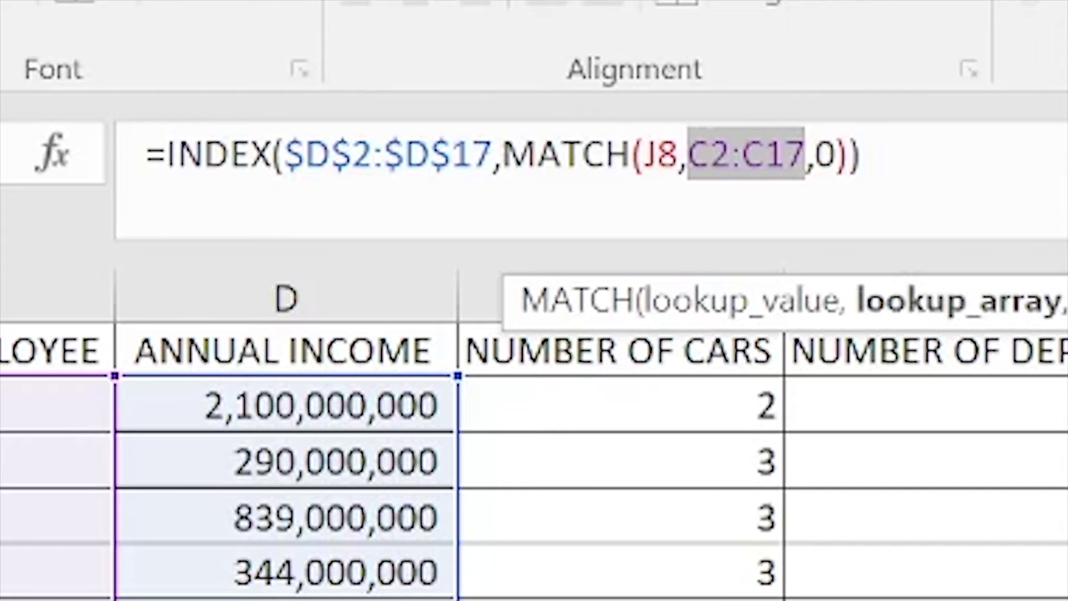
{"action": "left_click", "coordinate": [731, 154]}
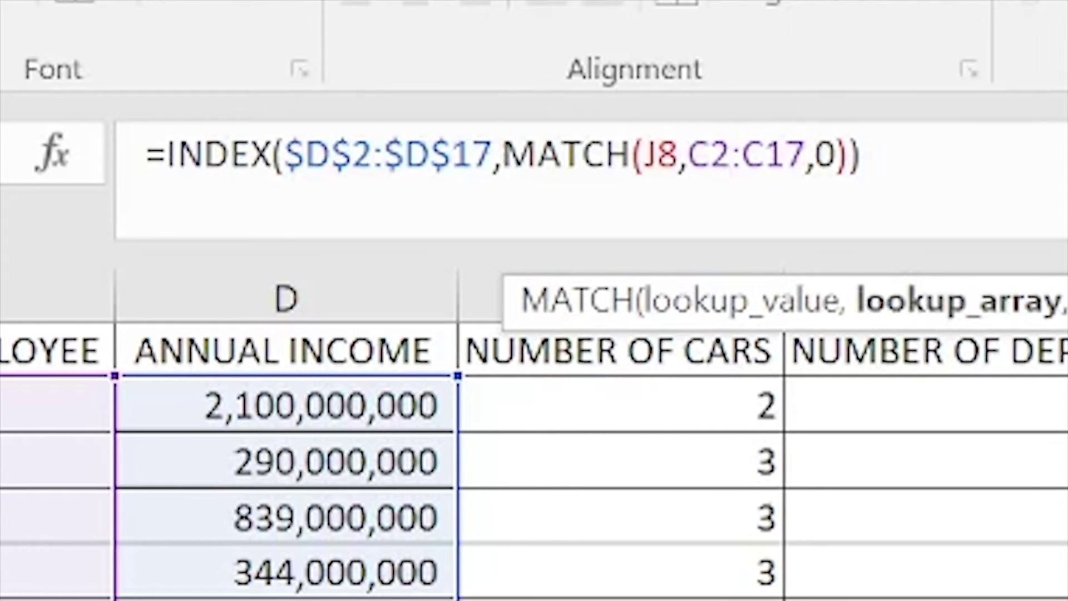
{"action": "key", "text": "Left"}
{"action": "key", "text": "F4"}
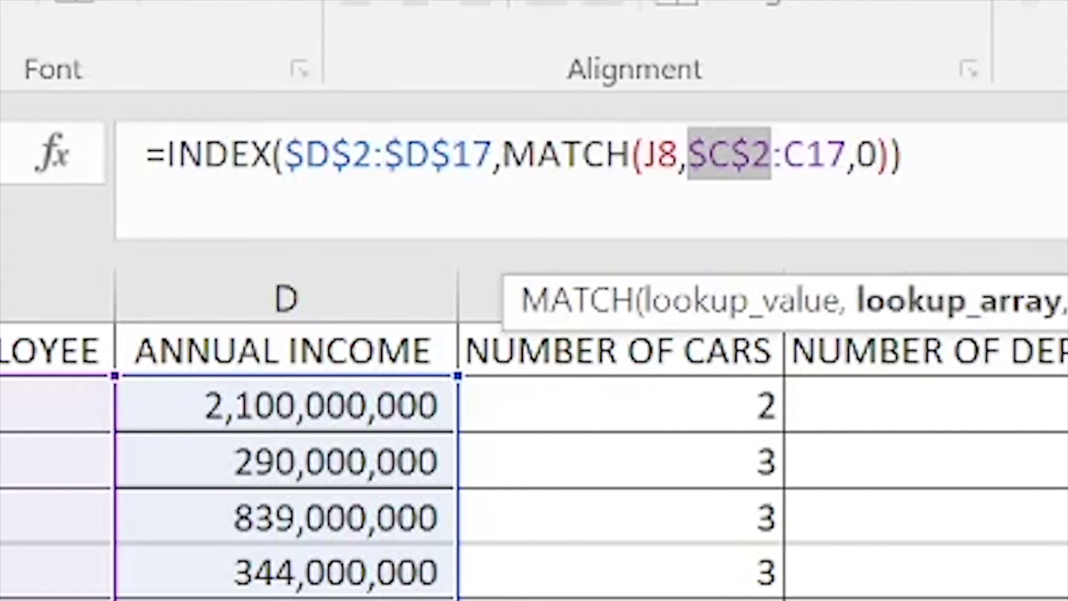
{"action": "left_click", "coordinate": [784, 154]}
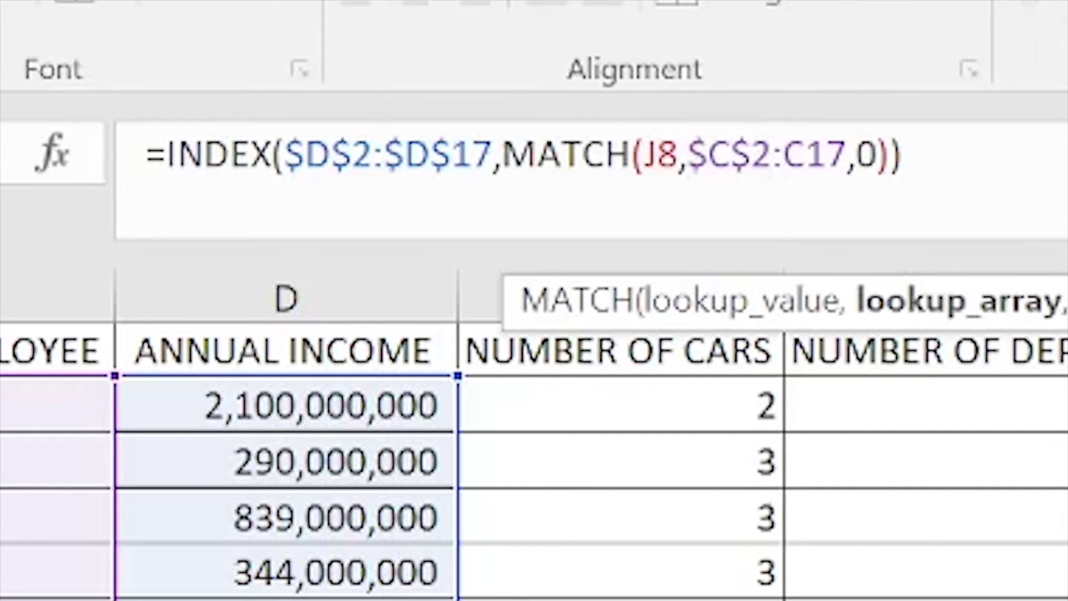
{"action": "left_click", "coordinate": [826, 155]}
{"action": "key", "text": "F4"}
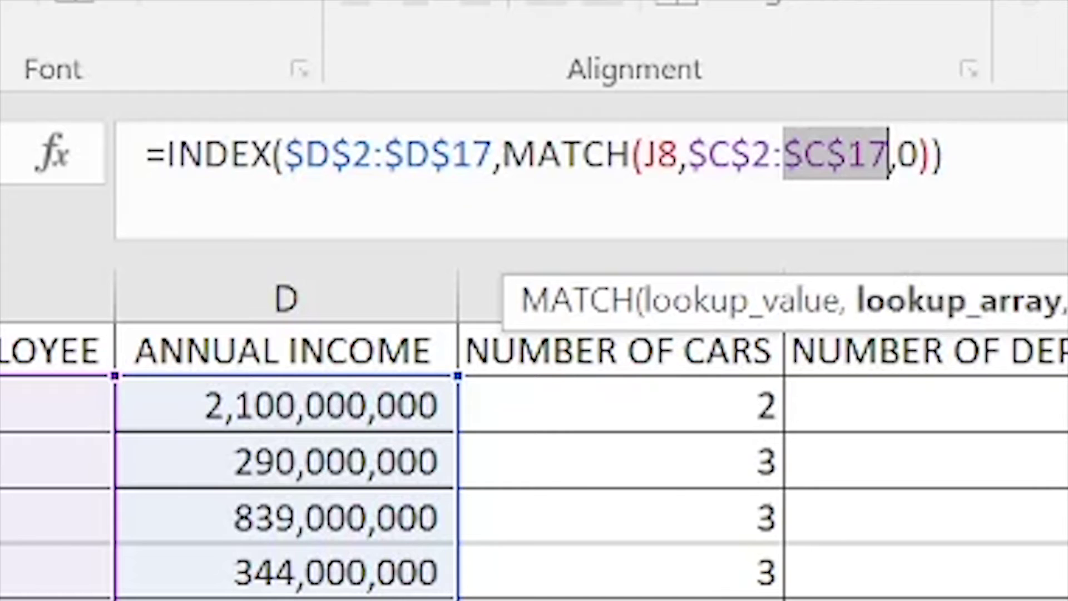
{"action": "left_click", "coordinate": [944, 154]}
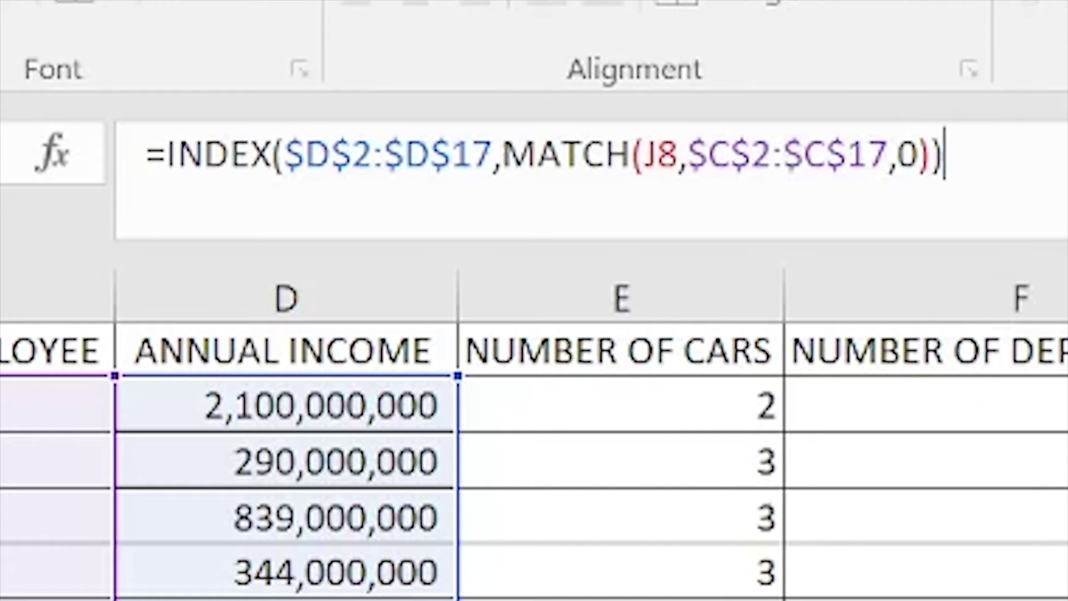
Confirm the absolute-range annual income formula in K8 and fill it down through K13
{"action": "key", "text": "Return"}
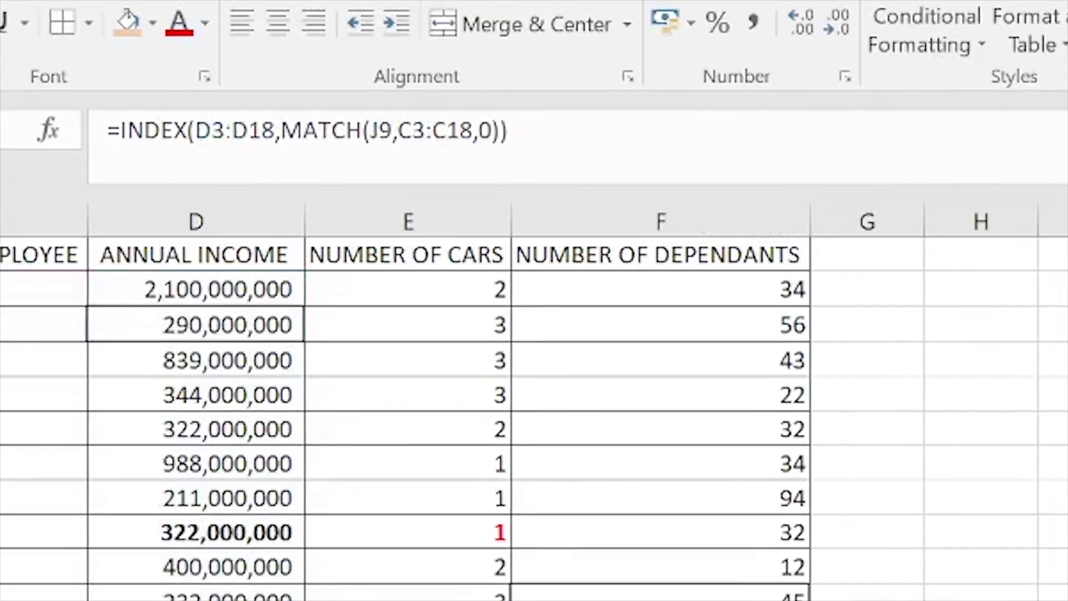
{"action": "left_click", "coordinate": [1029, 366]}
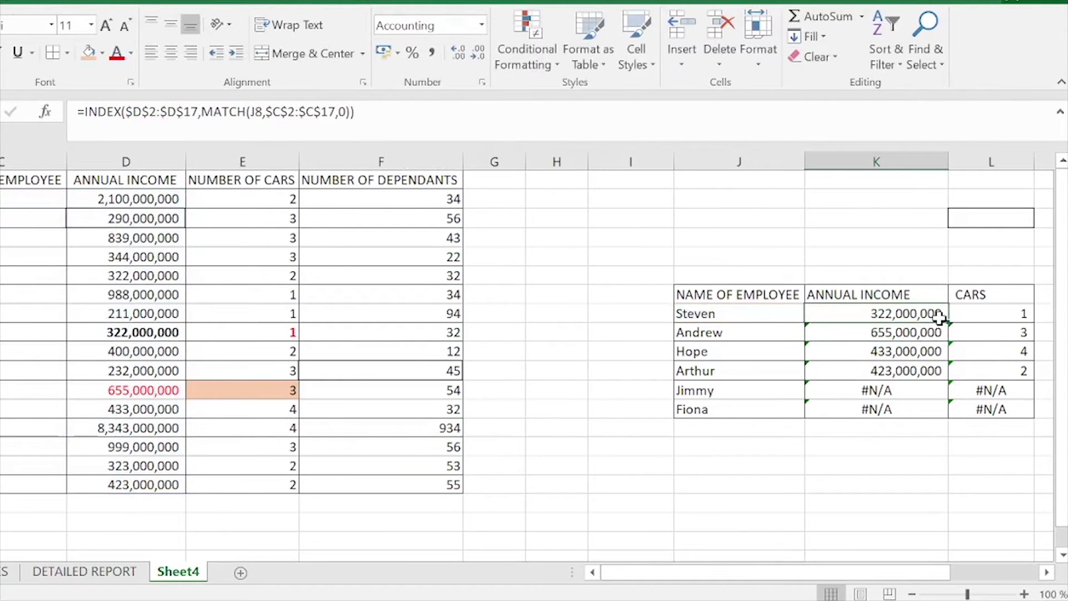
{"action": "left_click", "coordinate": [859, 347]}
{"action": "left_click", "coordinate": [873, 312]}
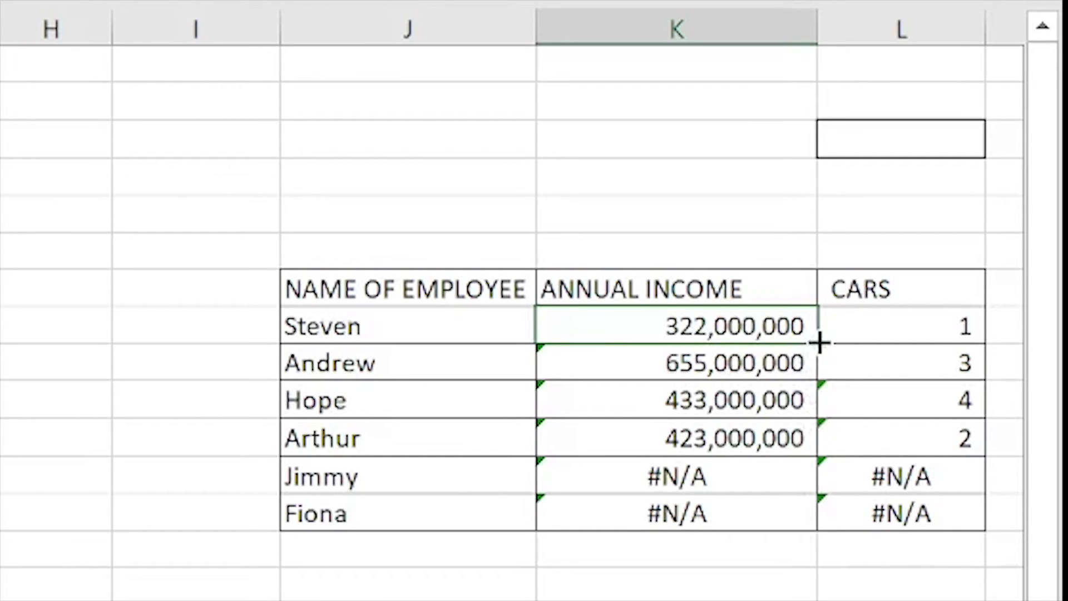
{"action": "left_click_drag", "start_coordinate": [820, 343], "coordinate": [818, 521]}
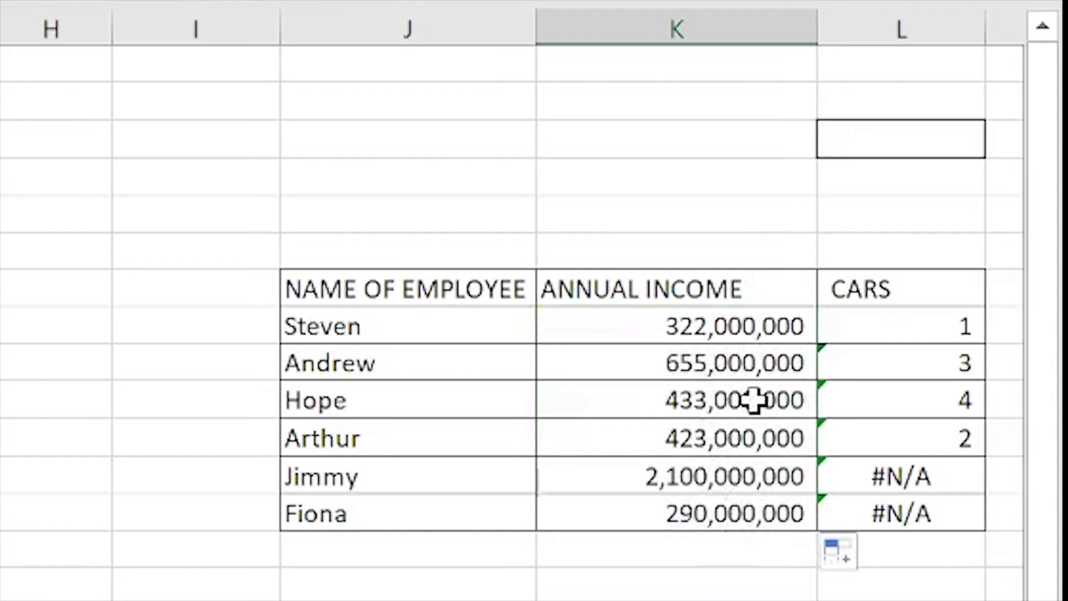
Check the INDEX ranges and MATCH lookup values in the filled annual income formulas of K9, K10 and K11
{"action": "left_click", "coordinate": [768, 332]}
{"action": "double_click", "coordinate": [748, 367]}
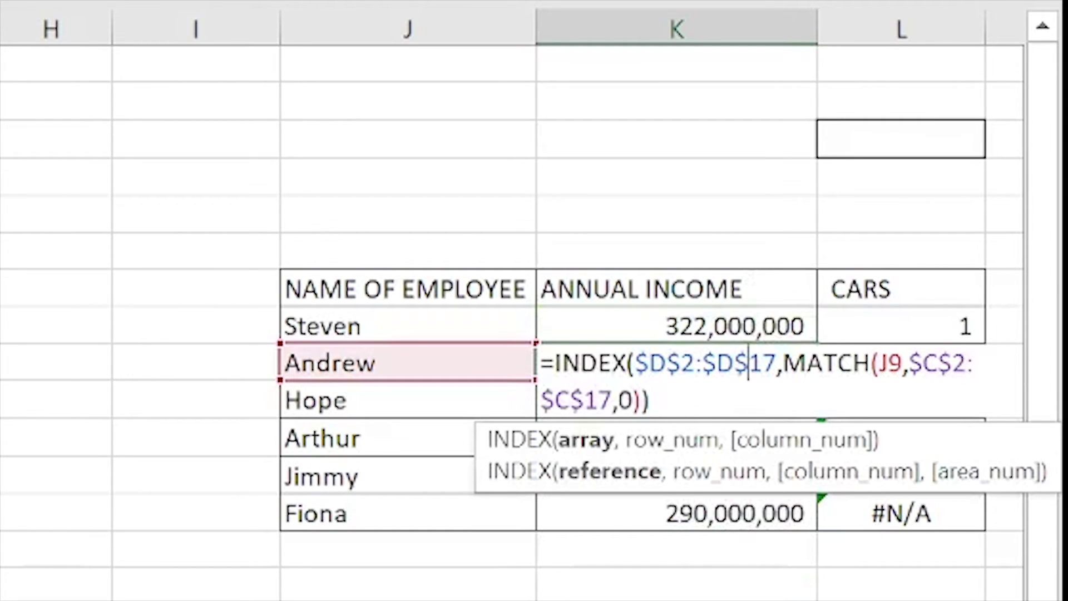
{"action": "left_click", "coordinate": [341, 401]}
{"action": "double_click", "coordinate": [729, 402]}
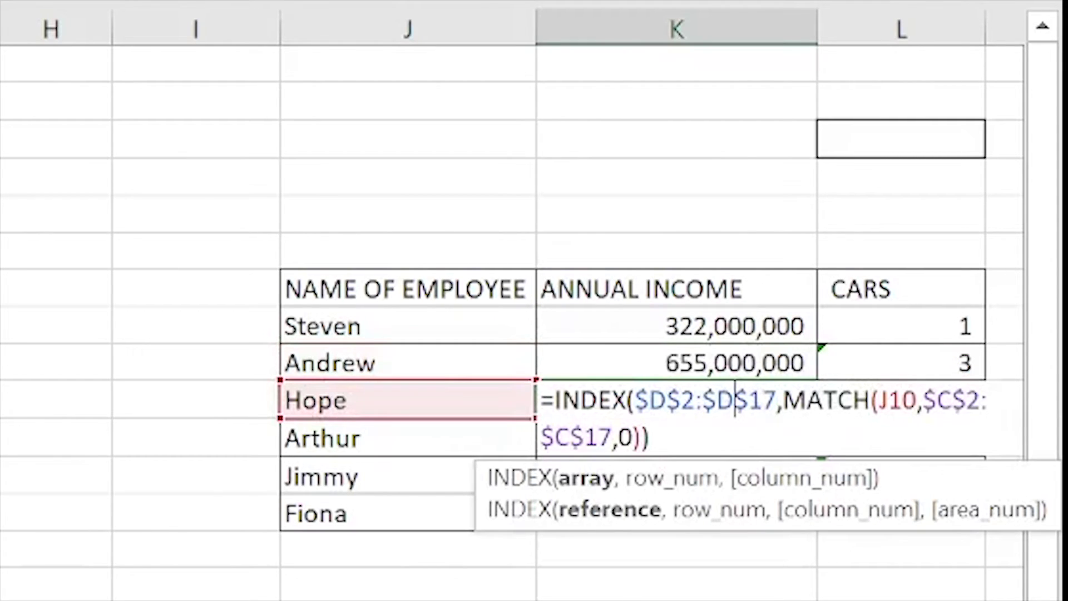
{"action": "left_click", "coordinate": [407, 441]}
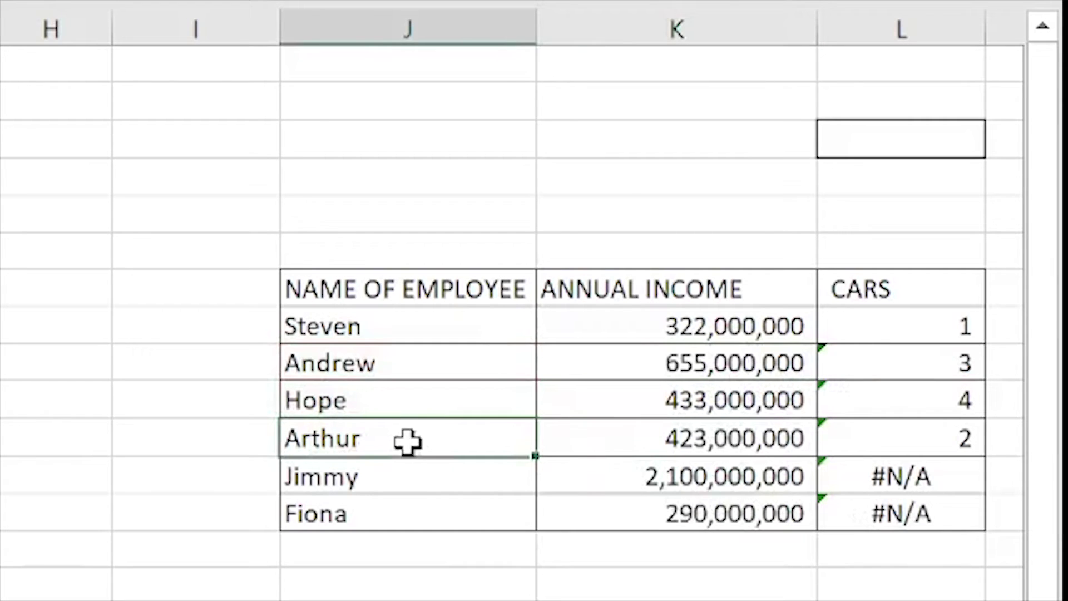
{"action": "double_click", "coordinate": [679, 441]}
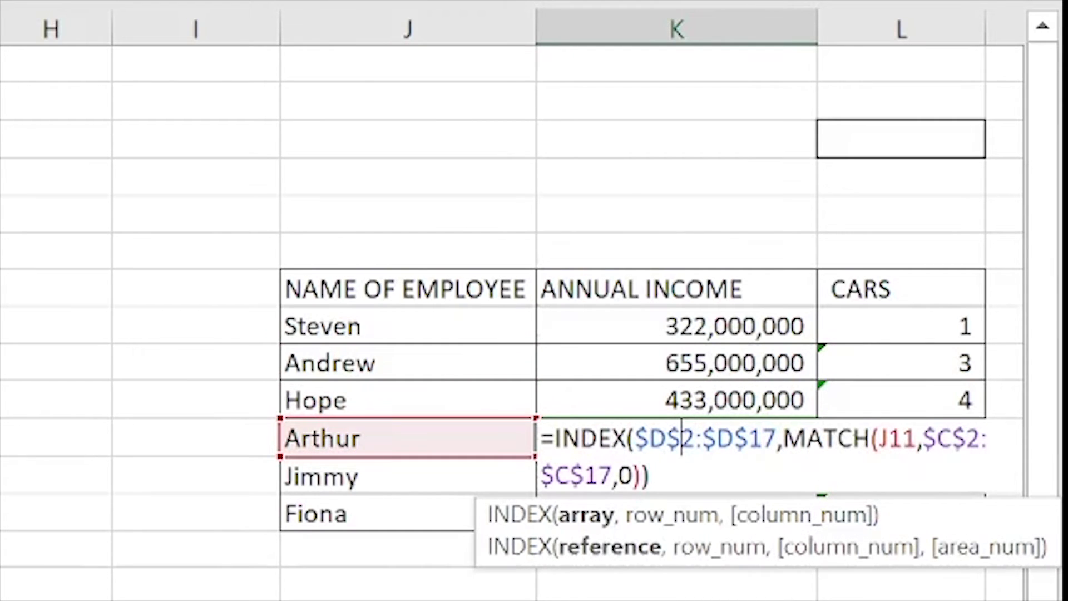
{"action": "left_click", "coordinate": [416, 488]}
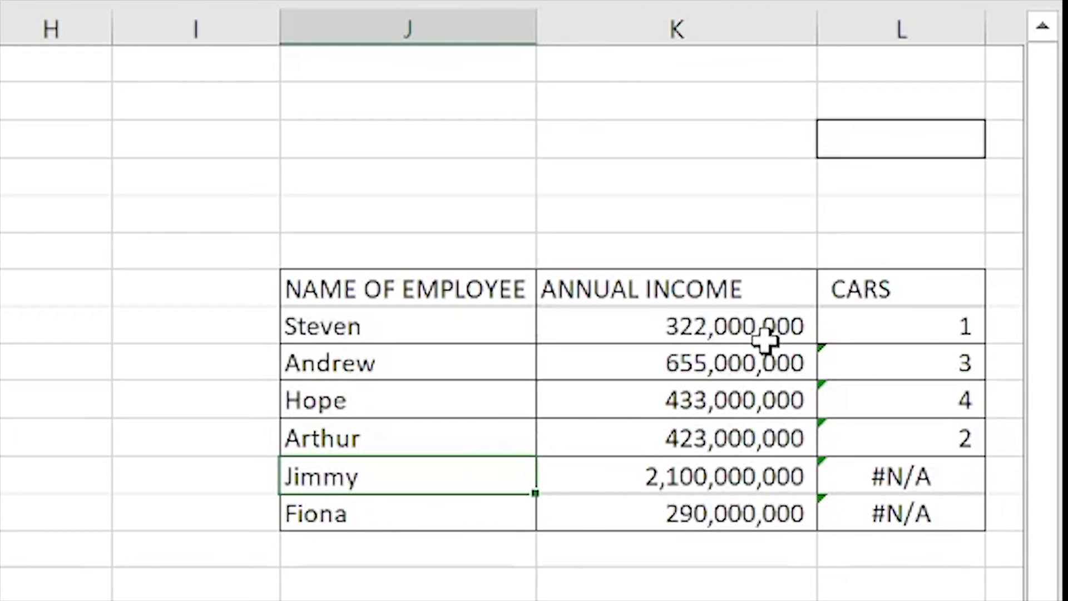
Make the INDEX array in L8's cars formula absolute as $E$2:$E$17
{"action": "left_click", "coordinate": [940, 329]}
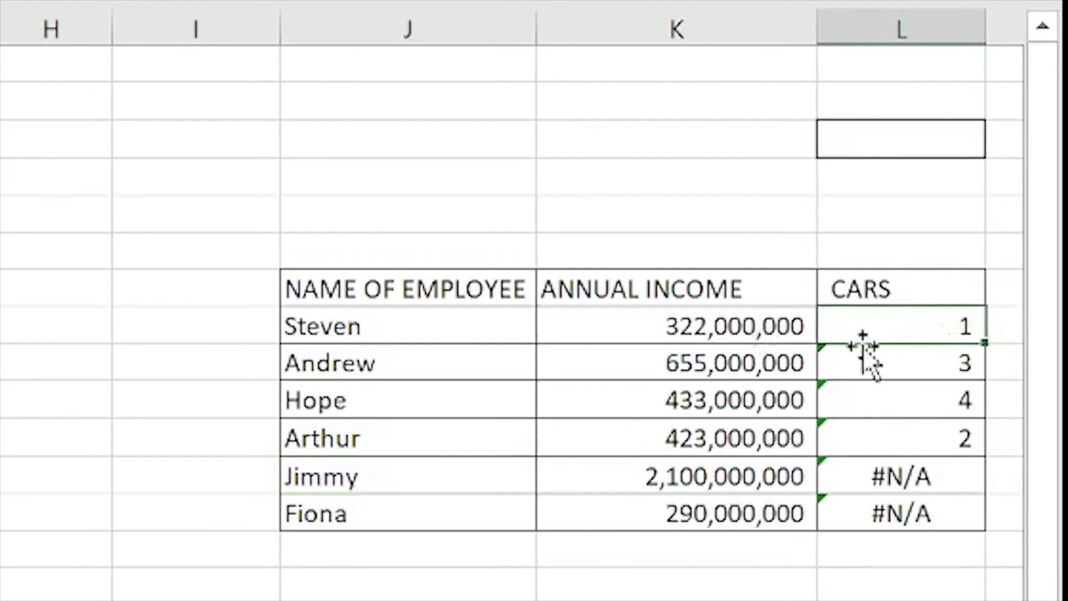
{"action": "left_click", "coordinate": [924, 357]}
{"action": "left_click", "coordinate": [938, 321]}
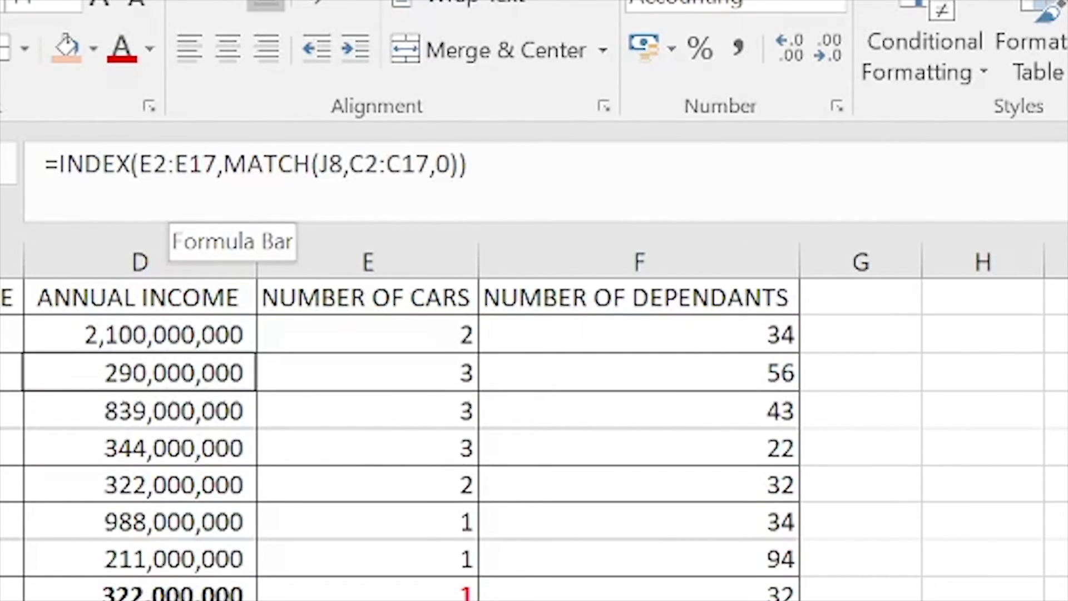
{"action": "left_click", "coordinate": [154, 165]}
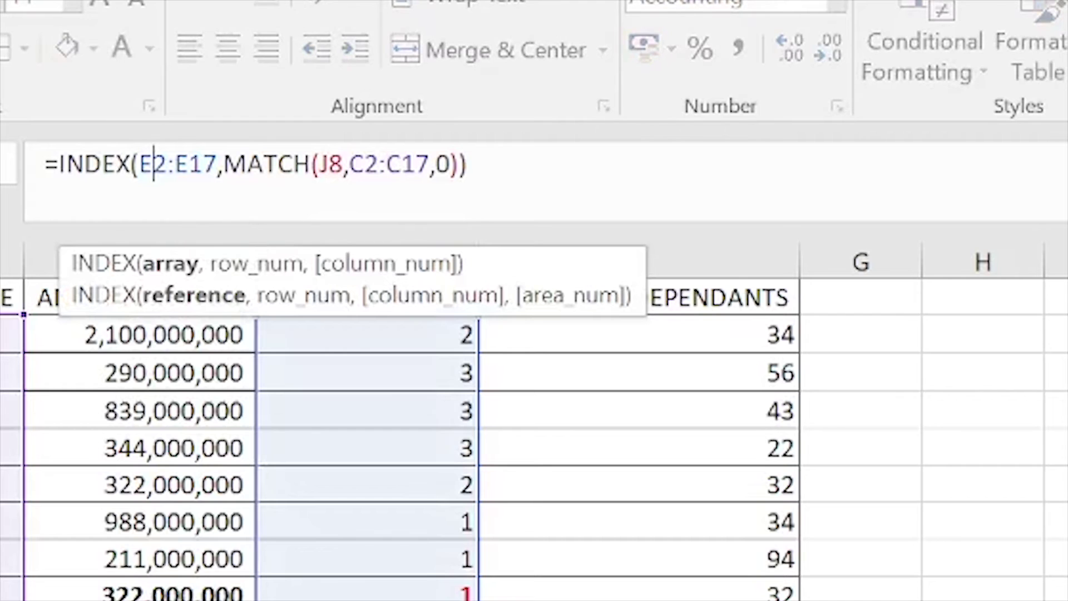
{"action": "key", "text": "F4"}
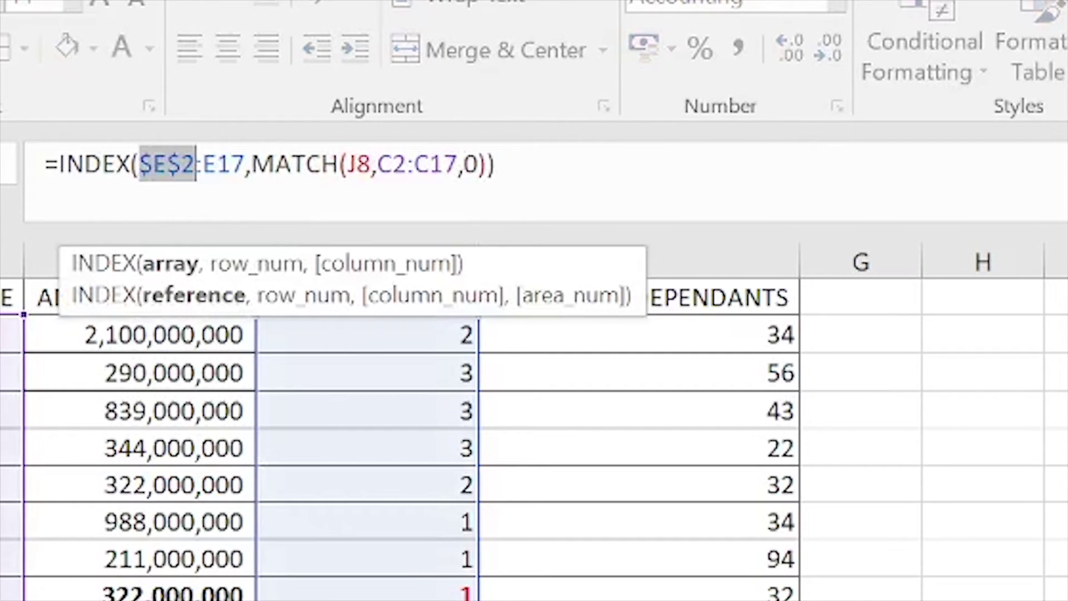
{"action": "left_click", "coordinate": [231, 164]}
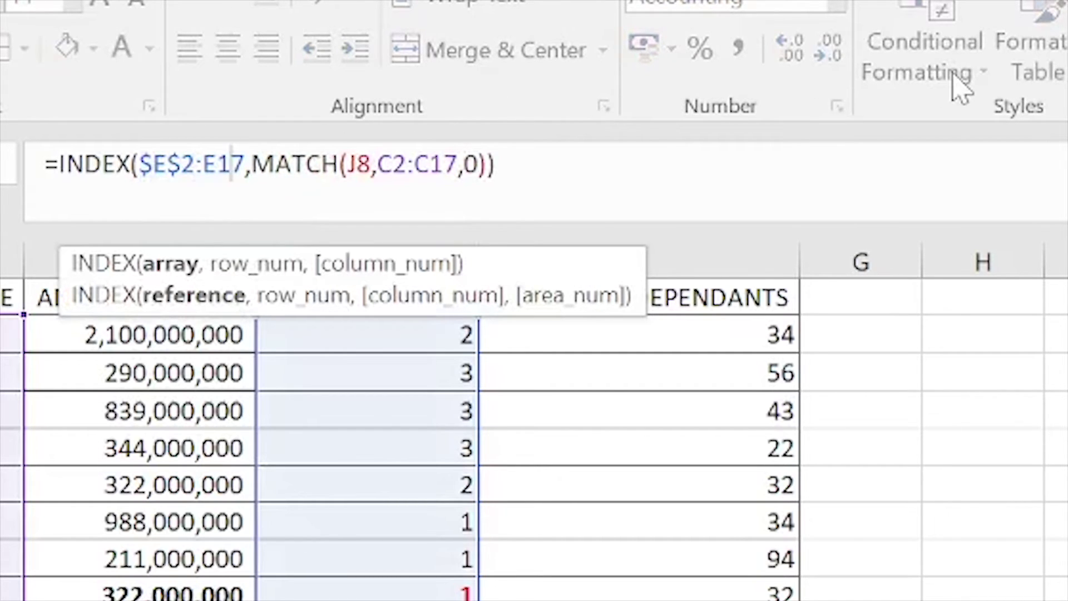
{"action": "key", "text": "F4"}
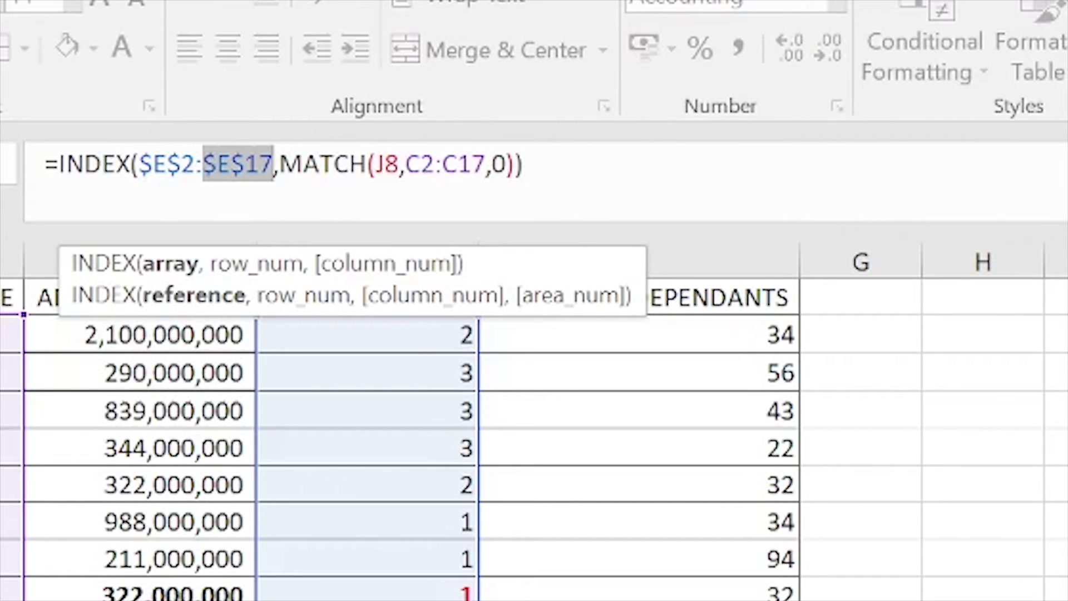
Make the MATCH lookup array in L8's cars formula absolute as $C$2:$C$17, keeping the lookup value J8 relative
{"action": "key", "text": "Right"}
{"action": "key", "text": "Right"}
{"action": "key", "text": "Right"}
{"action": "key", "text": "Right"}
{"action": "key", "text": "Right"}
{"action": "key", "text": "Right"}
{"action": "key", "text": "Right"}
{"action": "key", "text": "Right"}
{"action": "key", "text": "Right"}
{"action": "key", "text": "Right"}
{"action": "key", "text": "Right"}
{"action": "key", "text": "F4"}
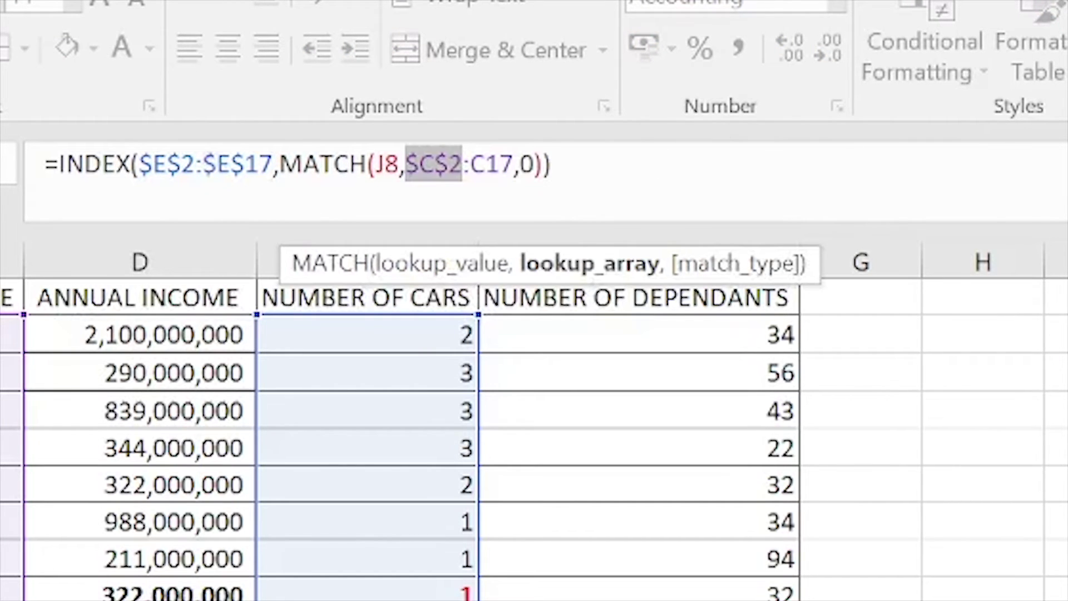
{"action": "left_click", "coordinate": [486, 165]}
{"action": "key", "text": "F4"}
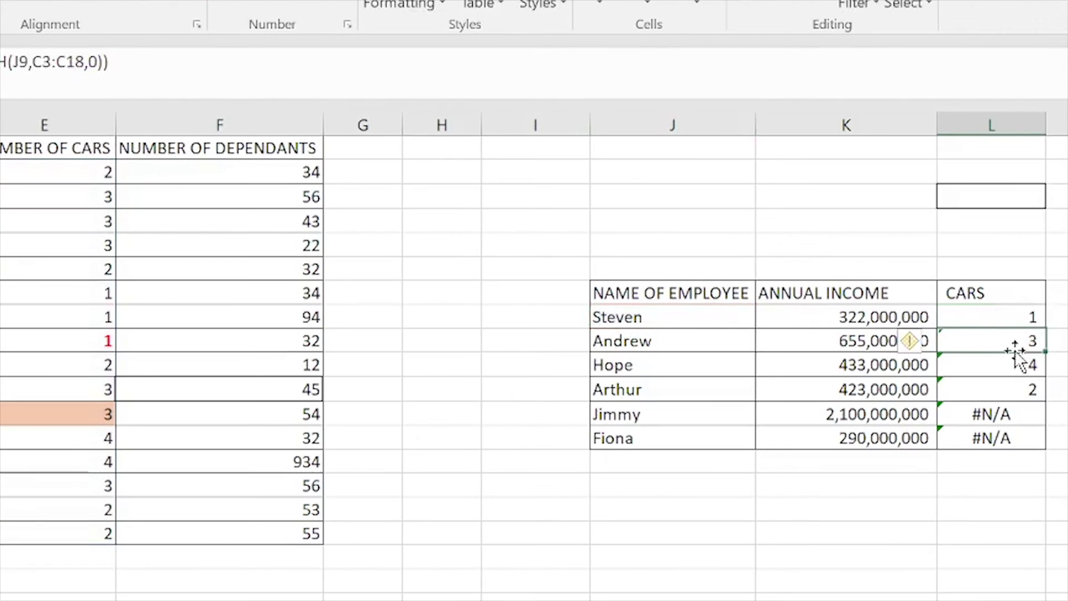
Fill the corrected cars formula from L8 down through L13
{"action": "left_click", "coordinate": [1010, 314]}
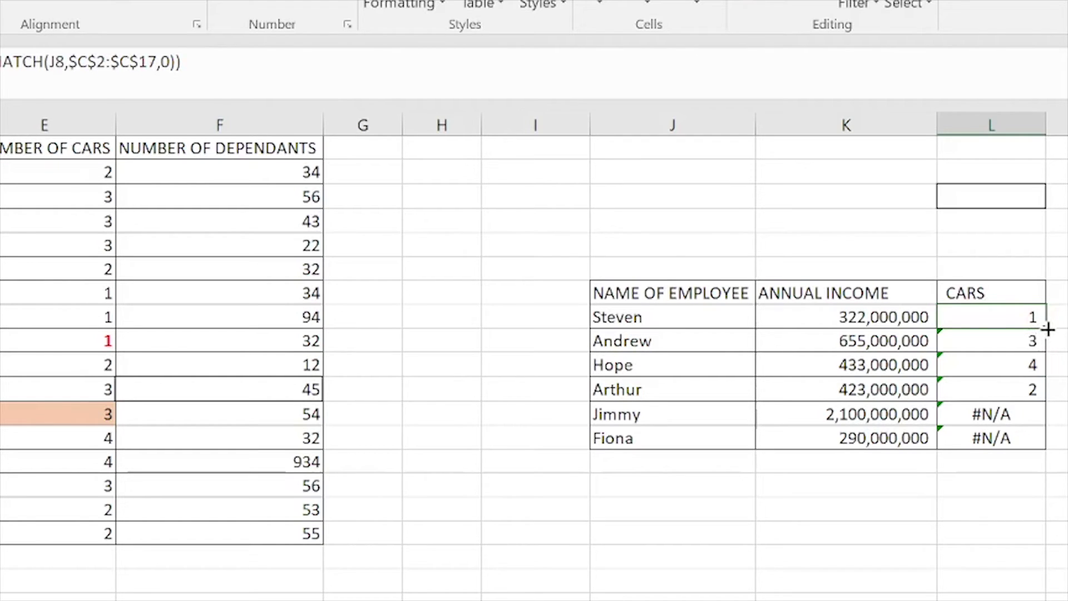
{"action": "left_click_drag", "start_coordinate": [1048, 329], "coordinate": [1057, 445]}
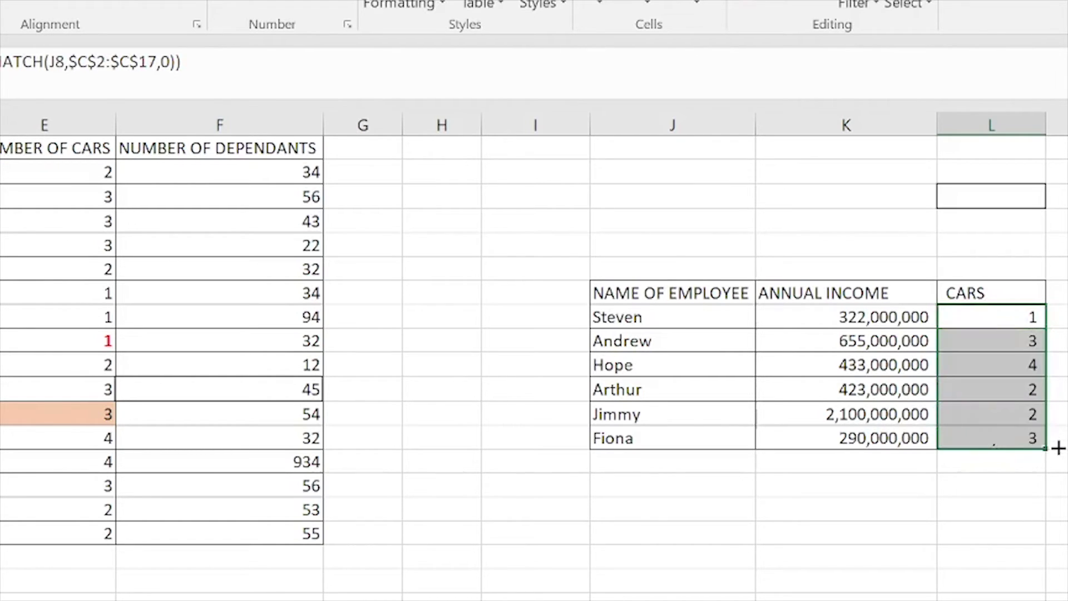
{"action": "left_click", "coordinate": [963, 357]}
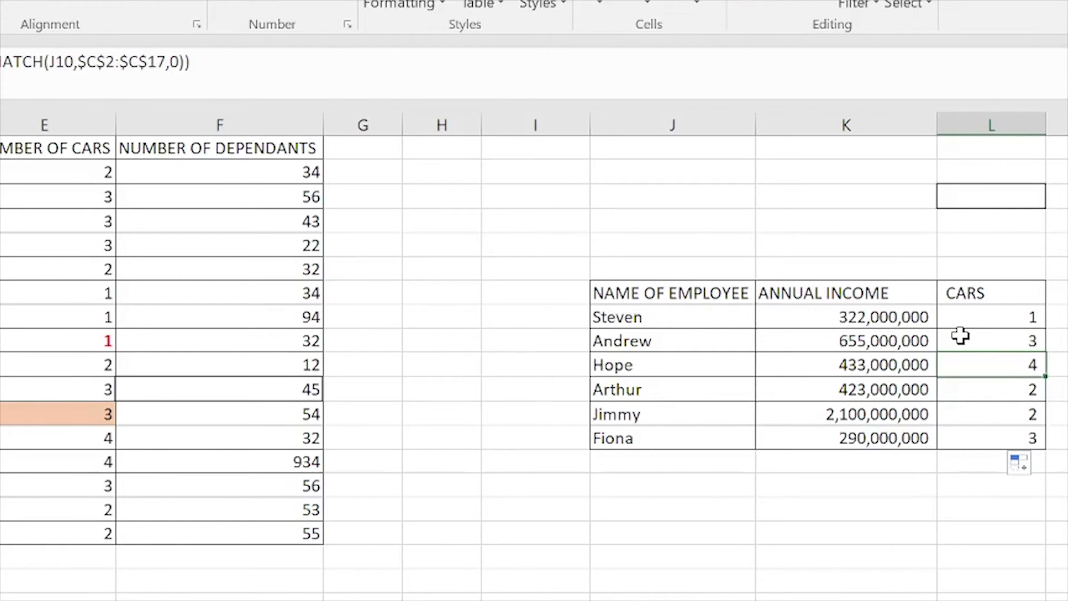
Review the filled annual income and cars lookups in K8:L13 against the source employee table
{"action": "left_click", "coordinate": [632, 406]}
{"action": "left_click", "coordinate": [679, 346]}
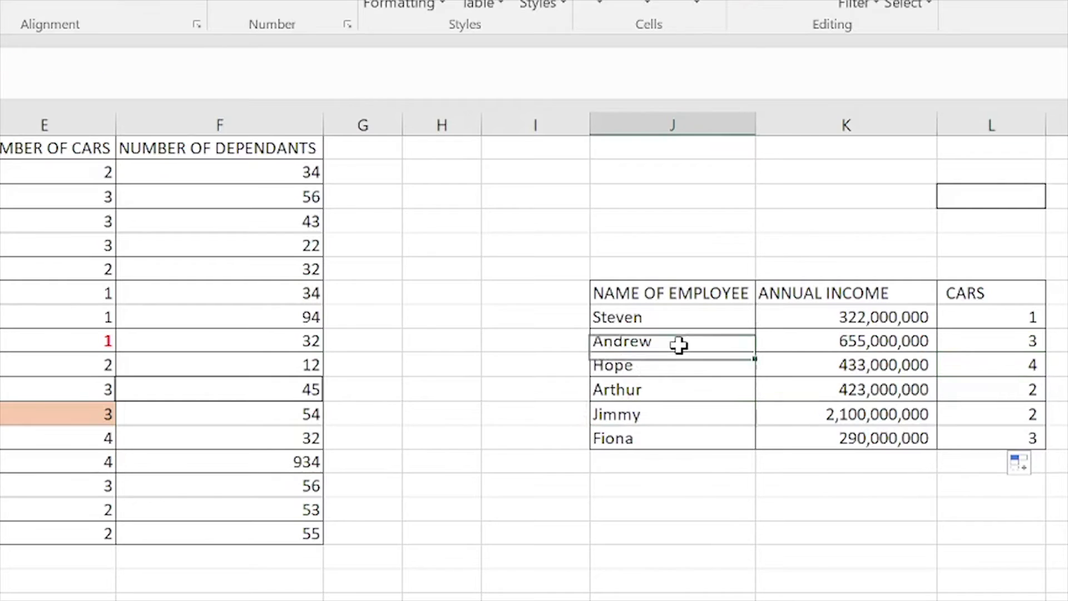
{"action": "left_click", "coordinate": [855, 361]}
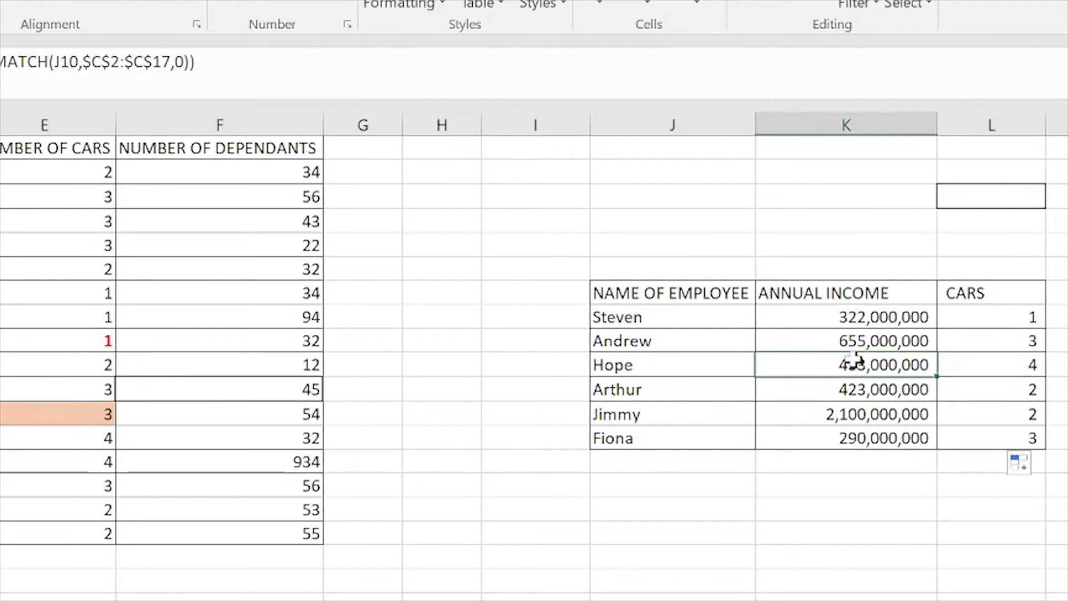
{"action": "left_click", "coordinate": [110, 296]}
{"action": "left_click", "coordinate": [749, 360]}
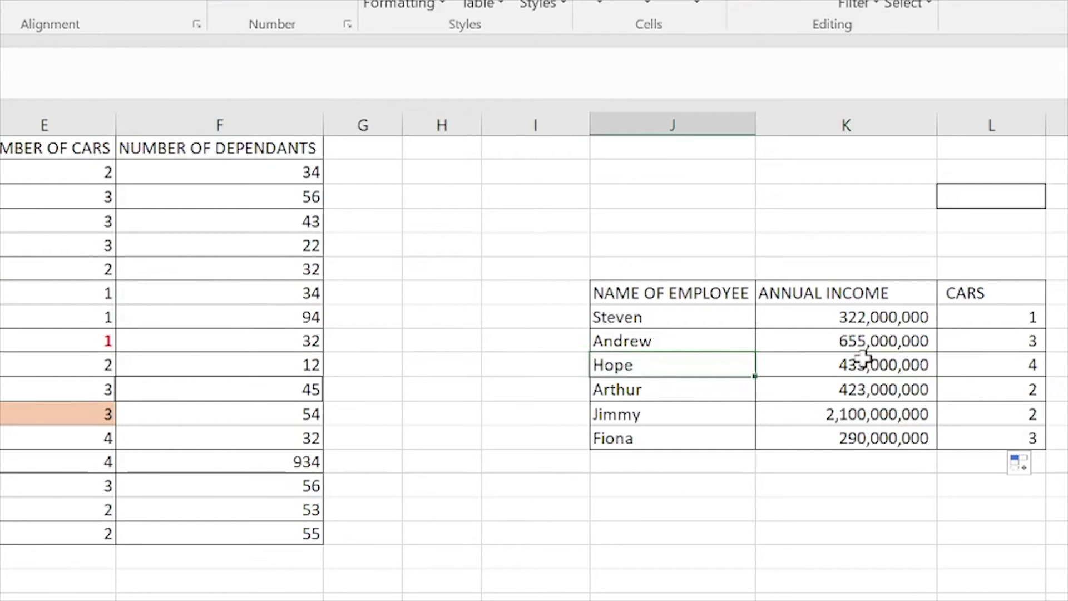
{"action": "left_click", "coordinate": [842, 244]}
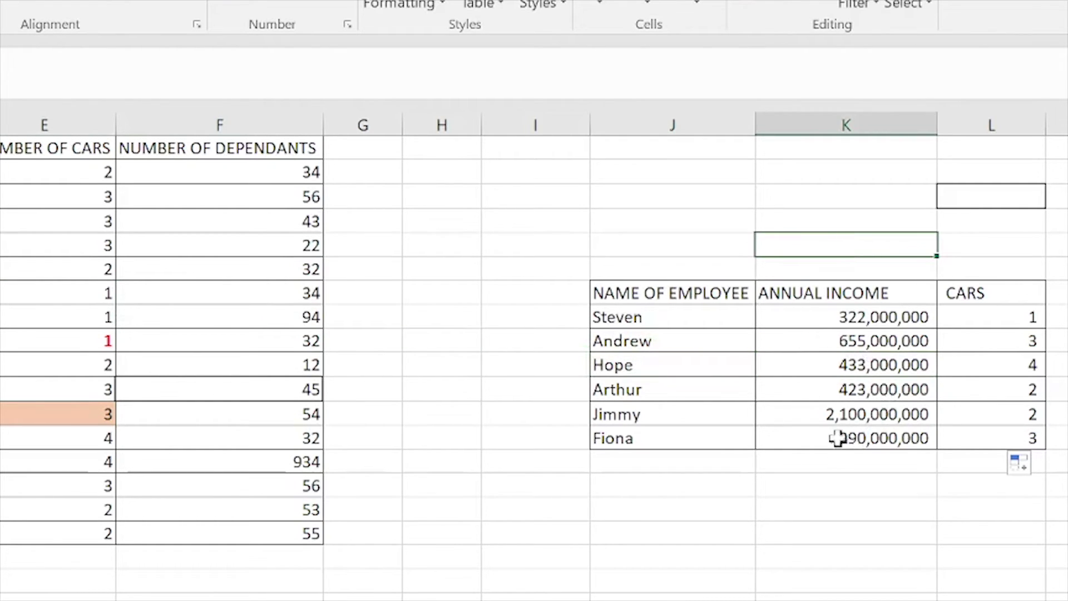
{"action": "left_click", "coordinate": [837, 412]}
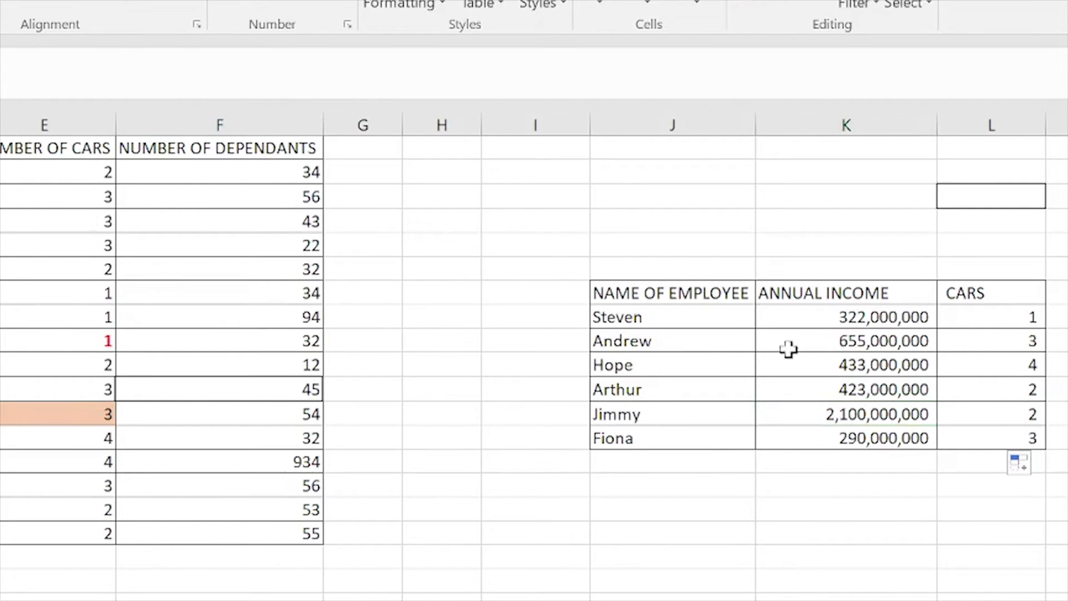
{"action": "left_click", "coordinate": [904, 342]}
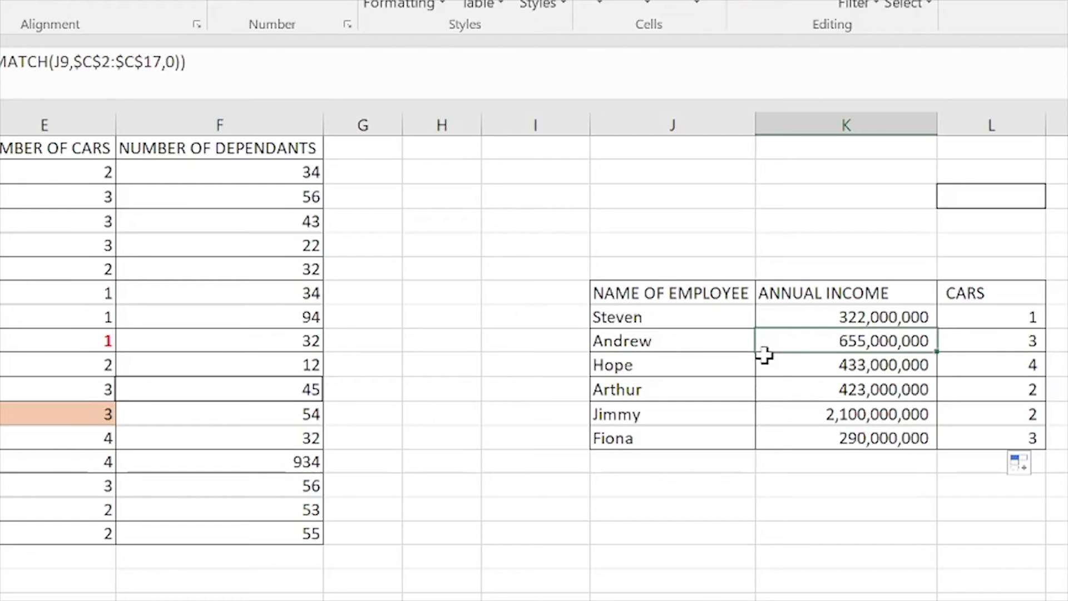
{"action": "left_click", "coordinate": [1, 328]}
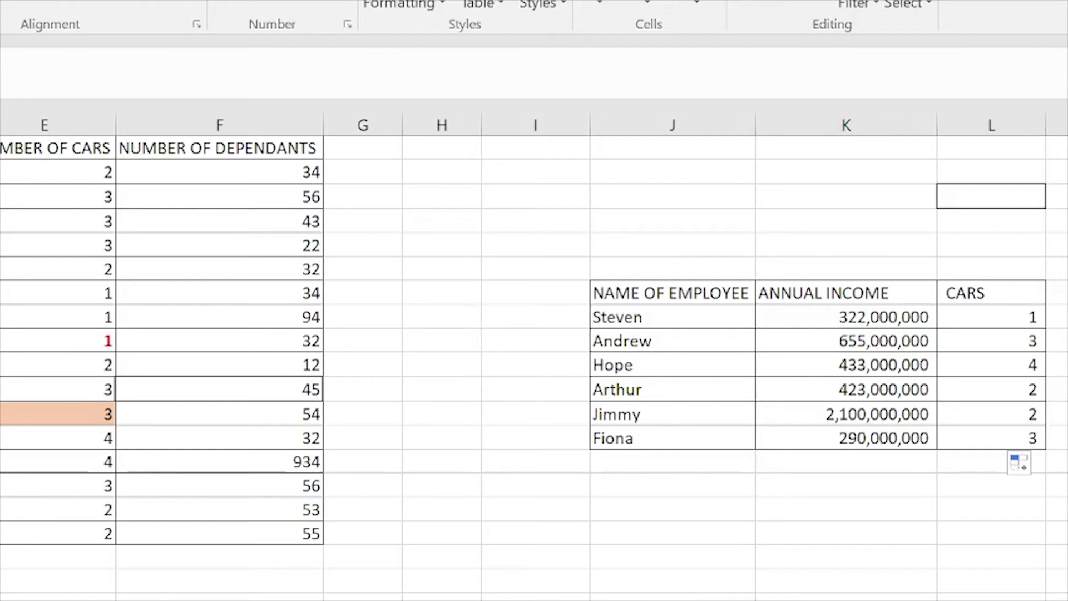
{"action": "left_click", "coordinate": [187, 250]}
{"action": "left_click", "coordinate": [174, 199]}
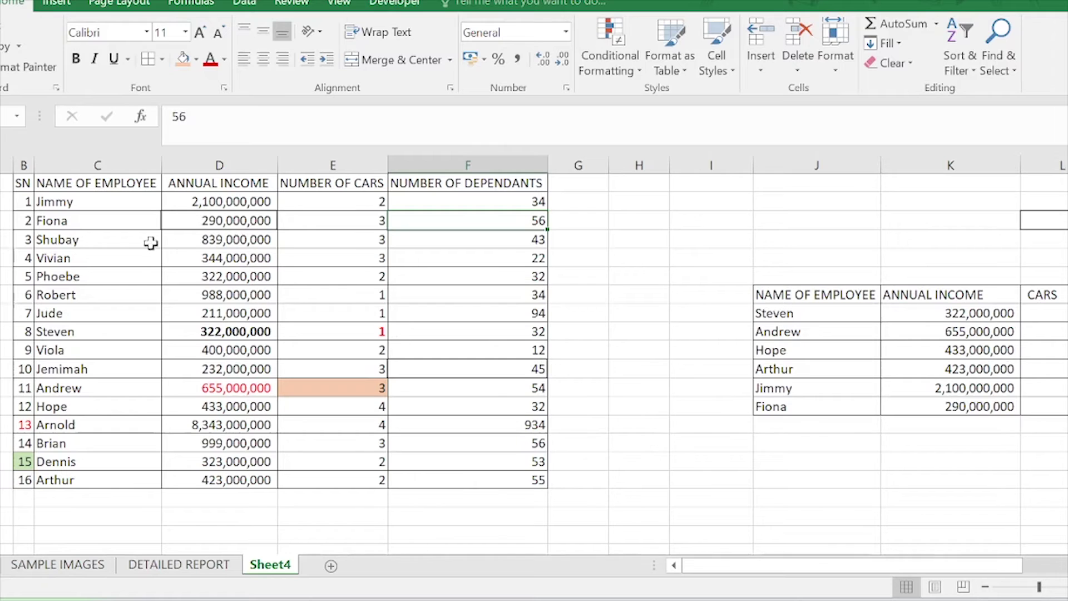
{"action": "left_click", "coordinate": [229, 306]}
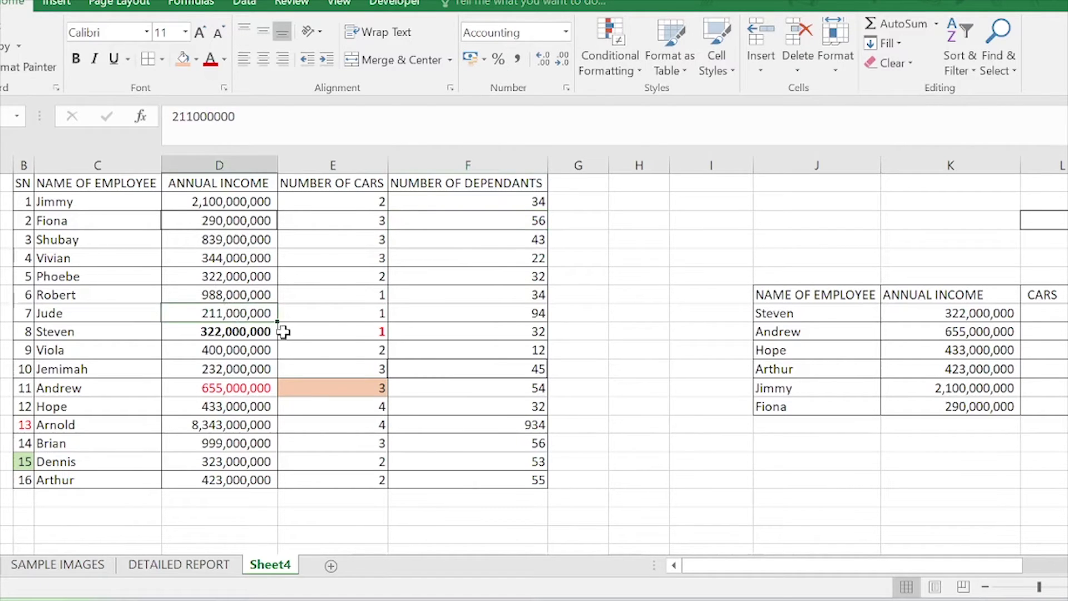
{"action": "left_click", "coordinate": [982, 369]}
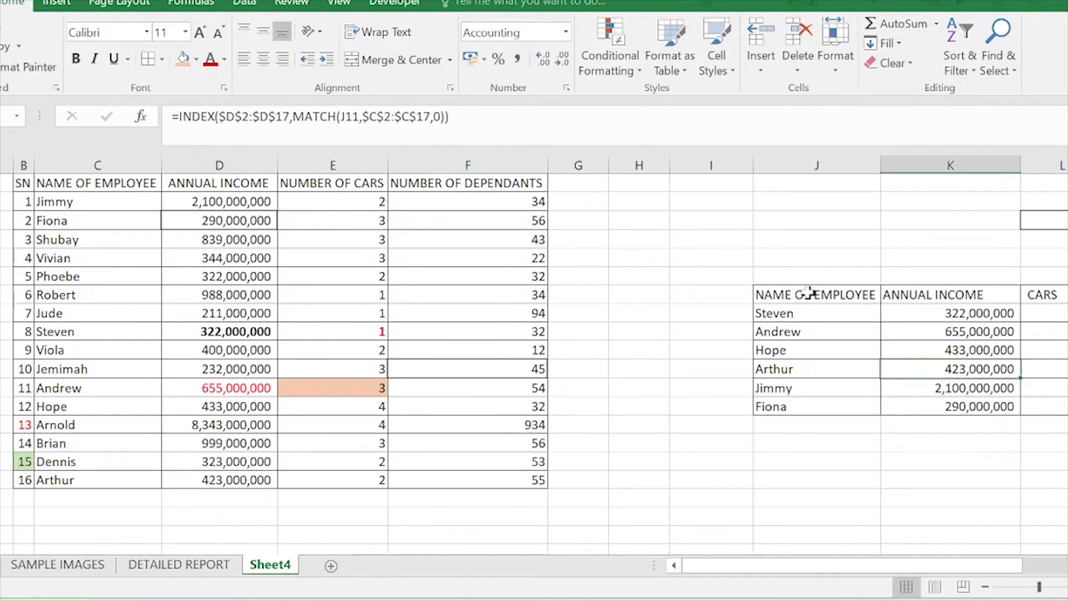
Copy the whole employee table from Sheet4 into a new worksheet starting at A2, and dismiss the clipboard warning
{"action": "left_click", "coordinate": [229, 349]}
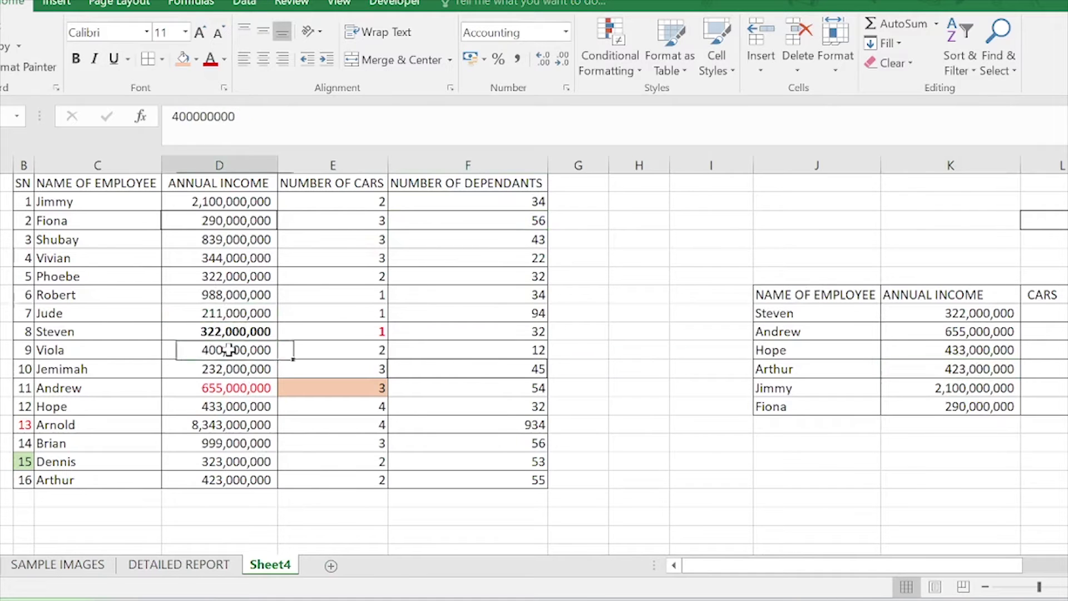
{"action": "key", "text": "ctrl+a"}
{"action": "key", "text": "ctrl+c"}
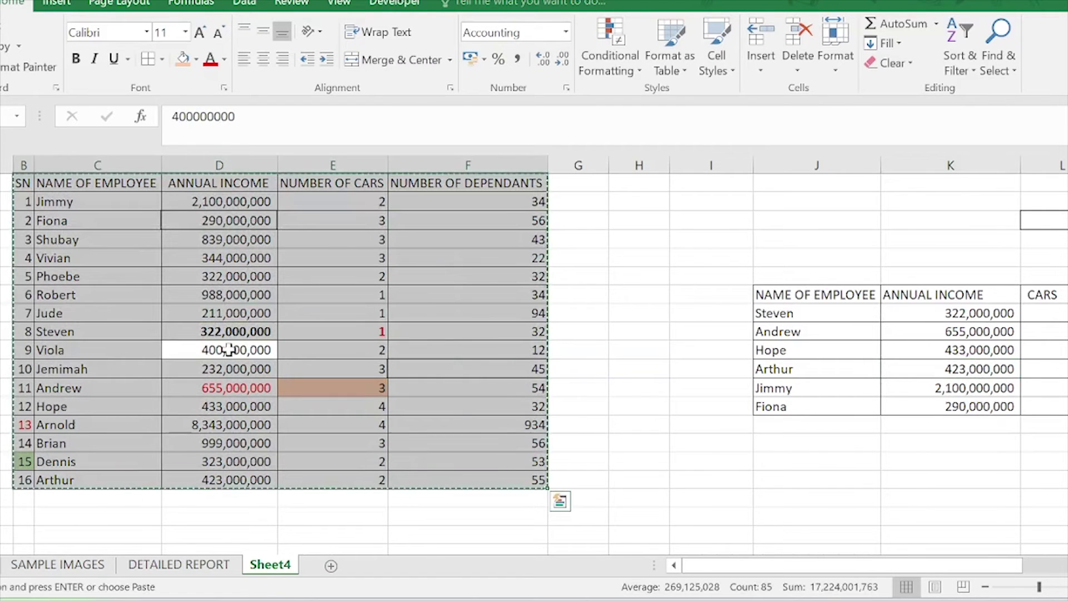
{"action": "left_click", "coordinate": [331, 565]}
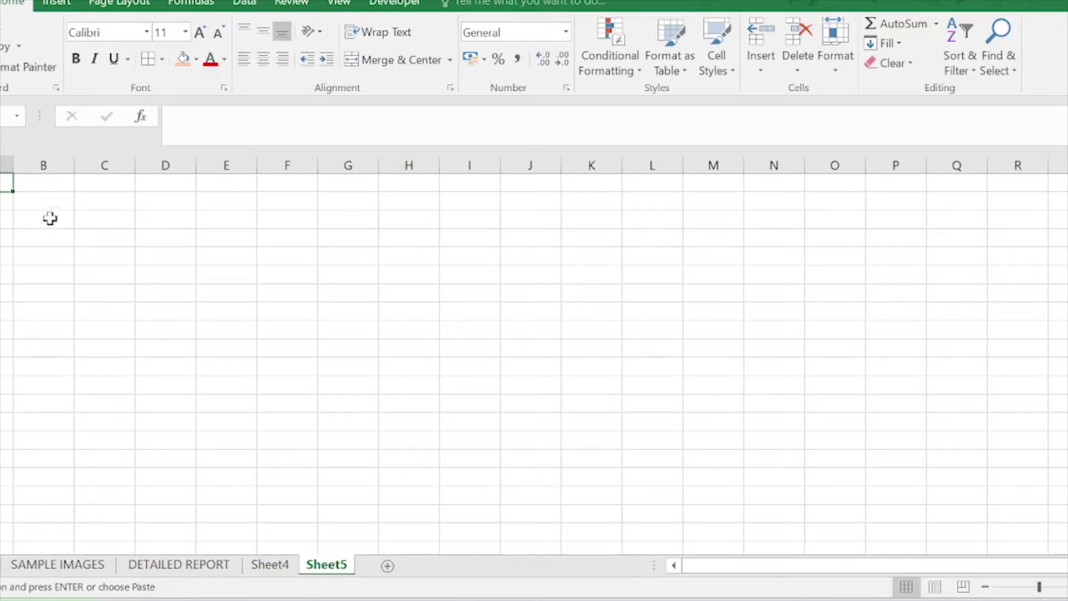
{"action": "right_click", "coordinate": [6, 202]}
{"action": "left_click", "coordinate": [40, 285]}
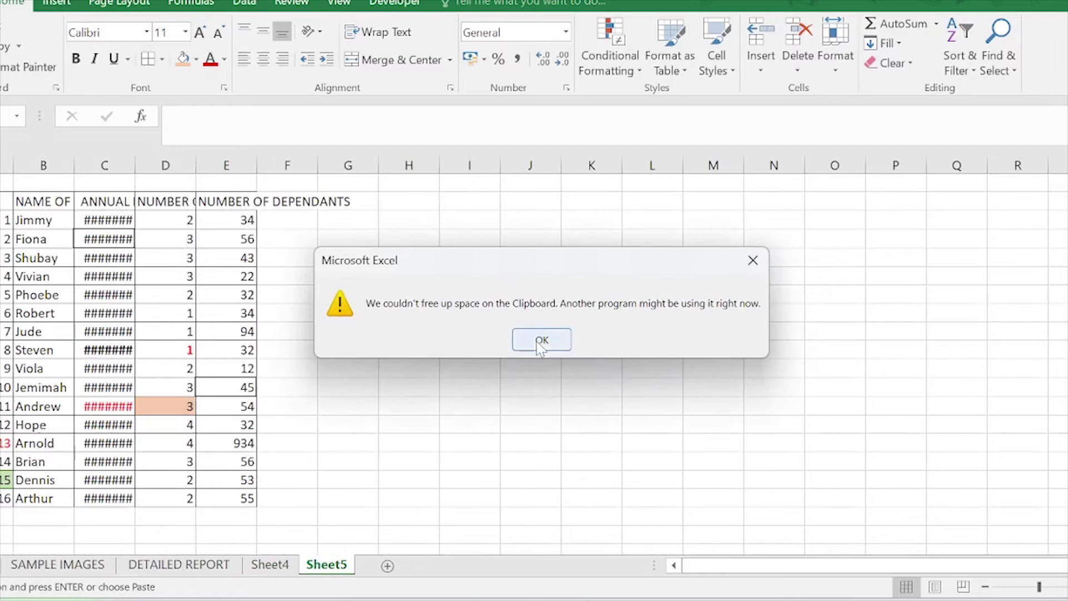
{"action": "left_click", "coordinate": [538, 337]}
{"action": "left_click", "coordinate": [99, 222]}
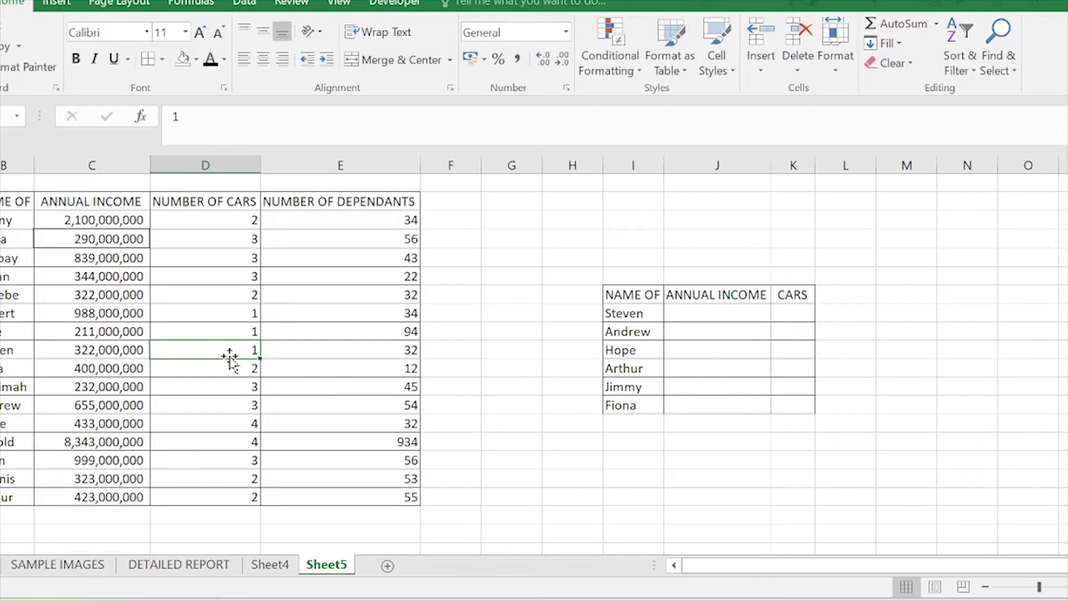
{"action": "left_click", "coordinate": [230, 313]}
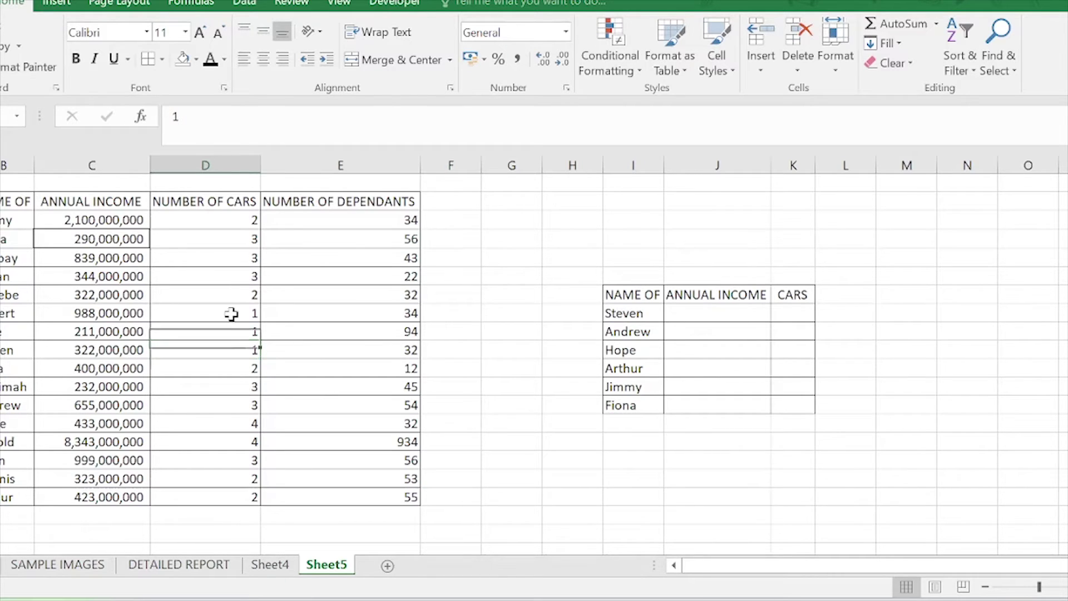
{"action": "left_click", "coordinate": [227, 410]}
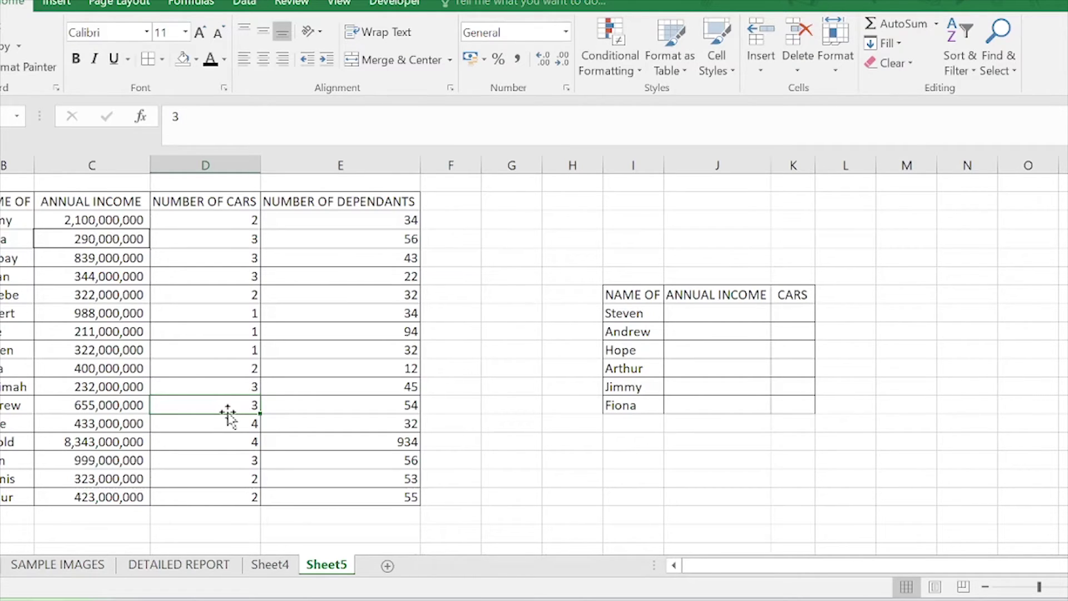
{"action": "left_click", "coordinate": [236, 304]}
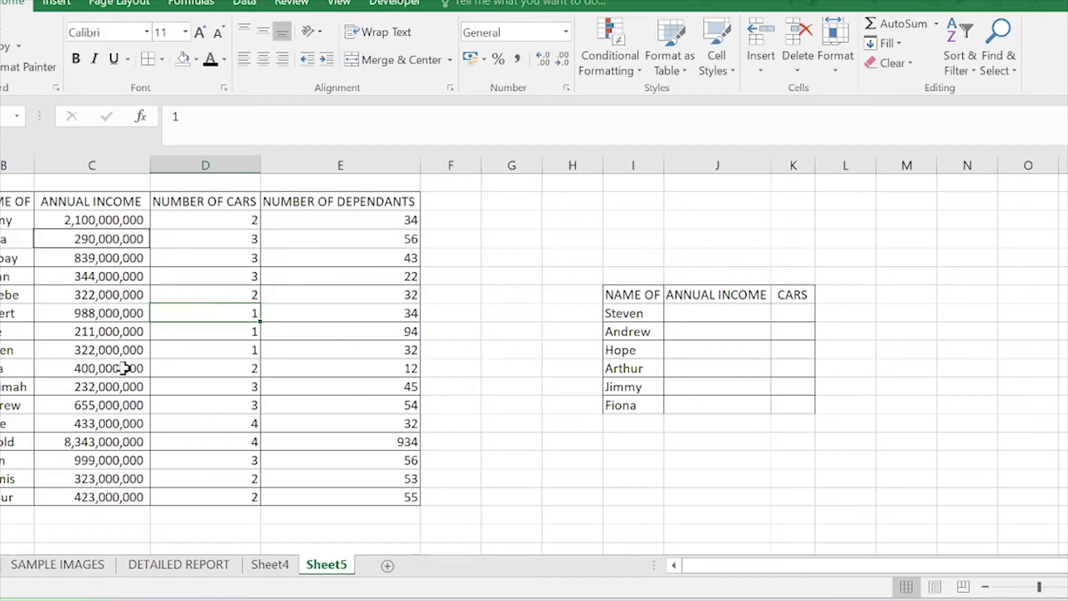
{"action": "left_click", "coordinate": [112, 309]}
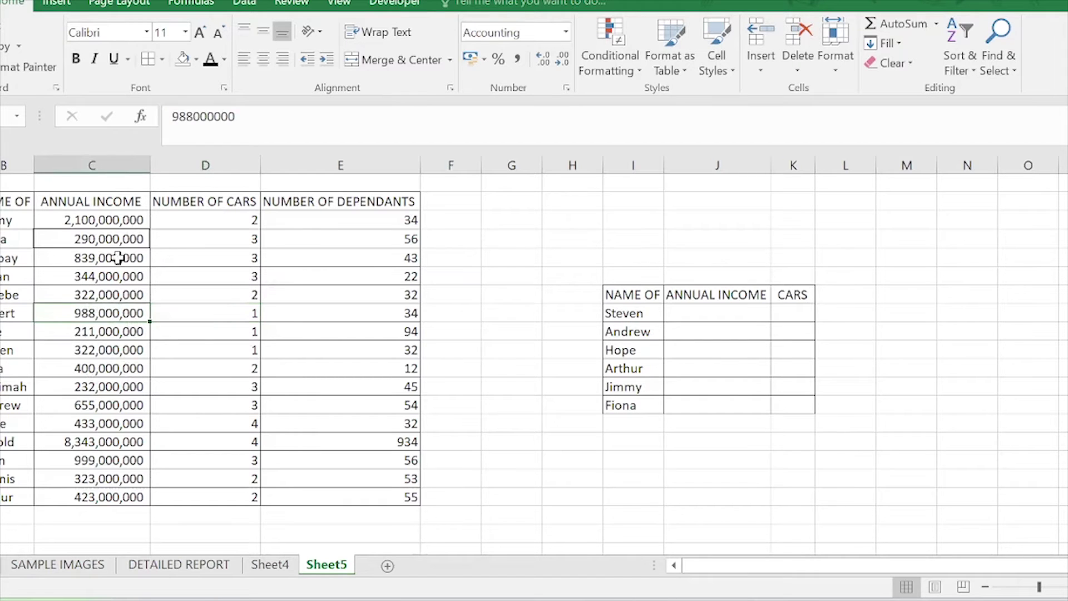
{"action": "left_click", "coordinate": [118, 236]}
{"action": "left_click", "coordinate": [125, 422]}
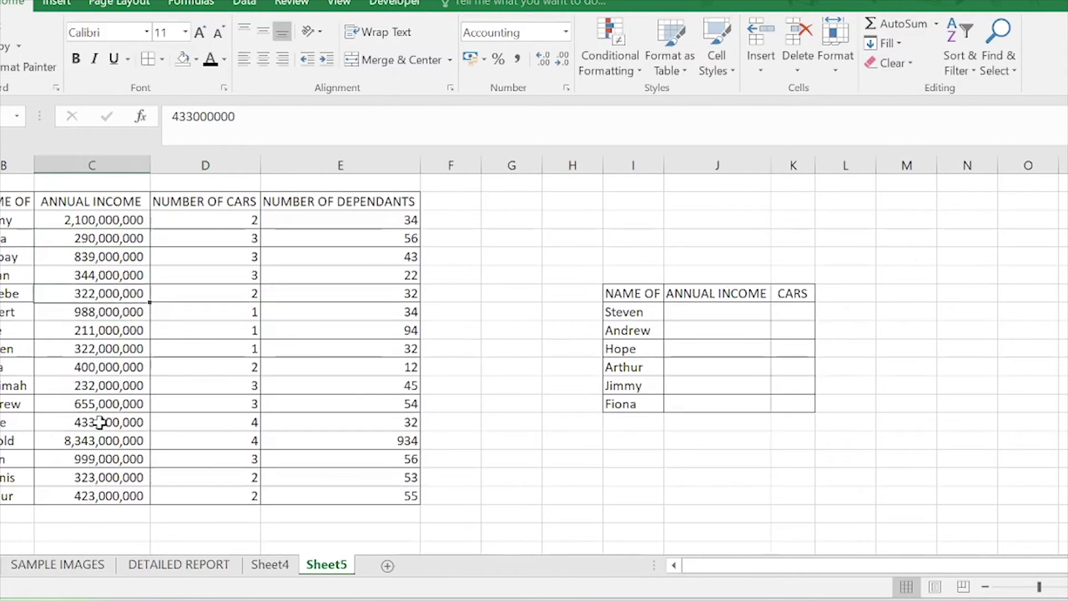
{"action": "left_click", "coordinate": [152, 325]}
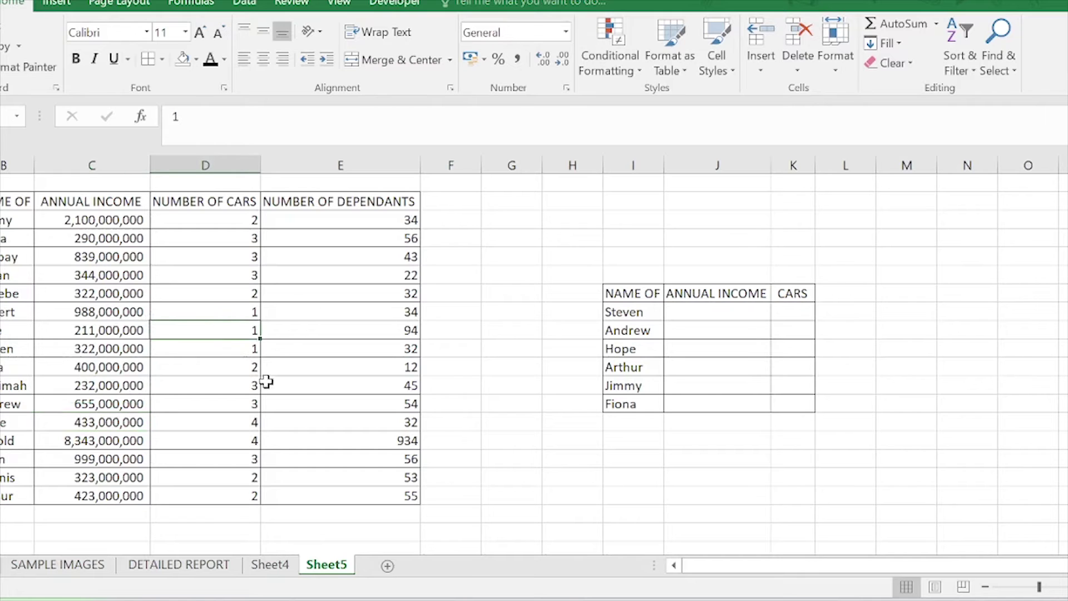
Convert the employee data range A2:E18 into a table with headers
{"action": "left_click", "coordinate": [145, 347]}
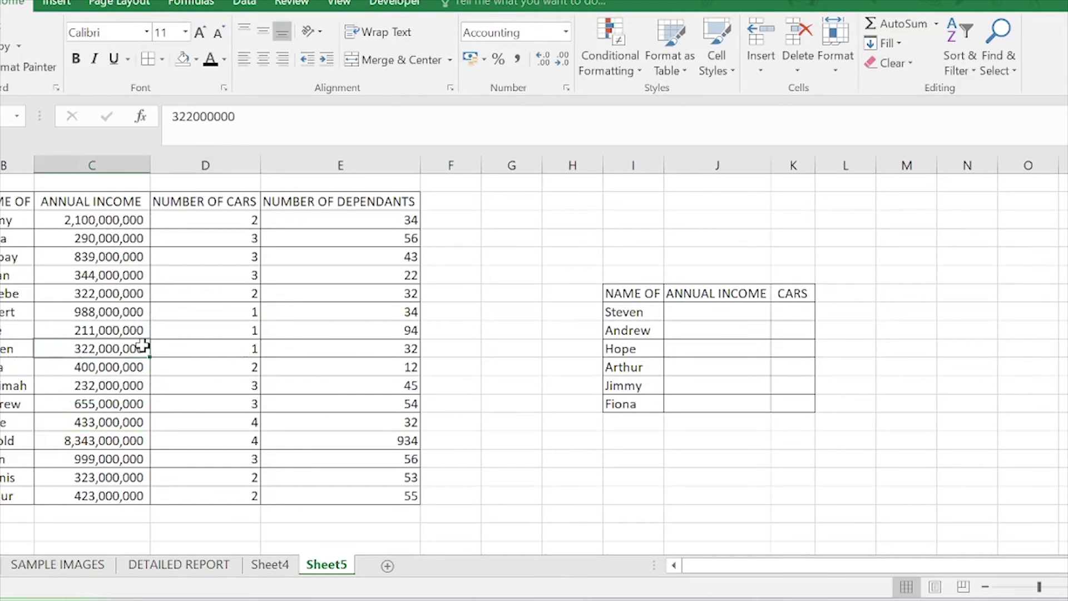
{"action": "key", "text": "ctrl+a"}
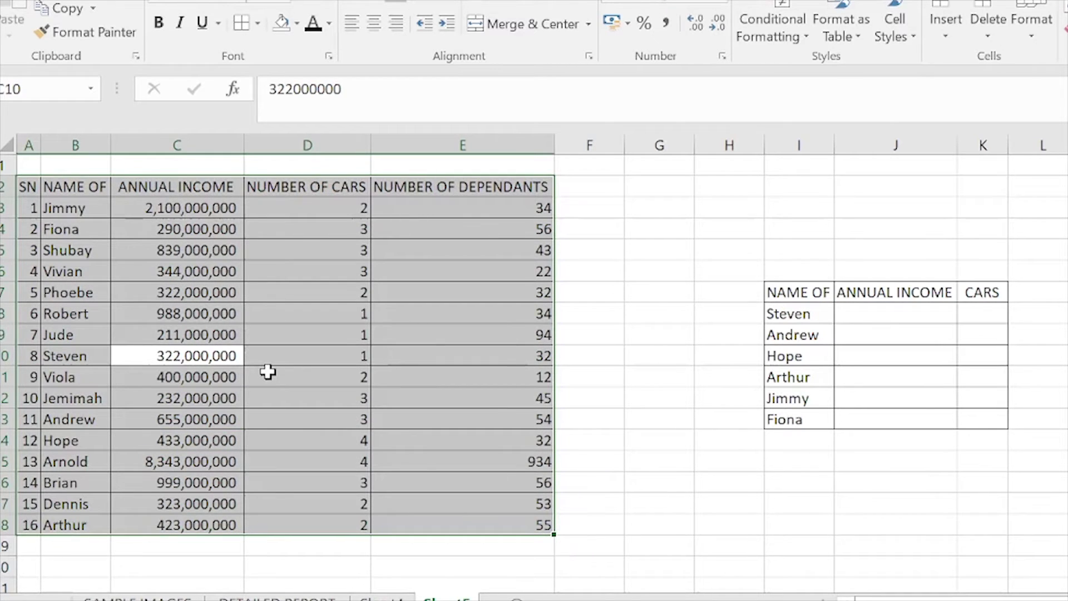
{"action": "key", "text": "ctrl+t"}
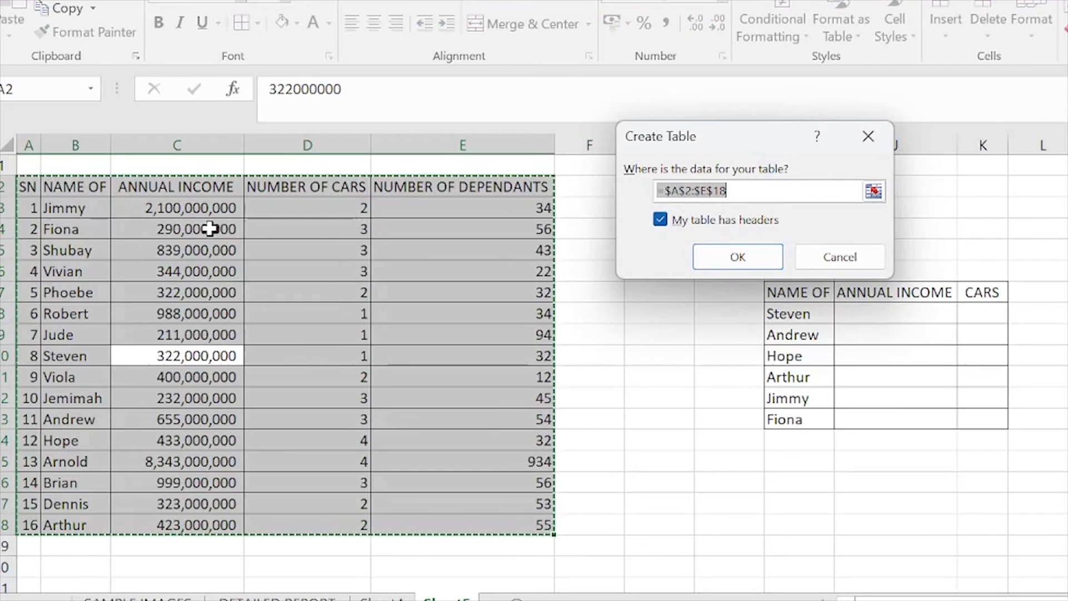
{"action": "left_click", "coordinate": [735, 256]}
{"action": "left_click", "coordinate": [484, 280]}
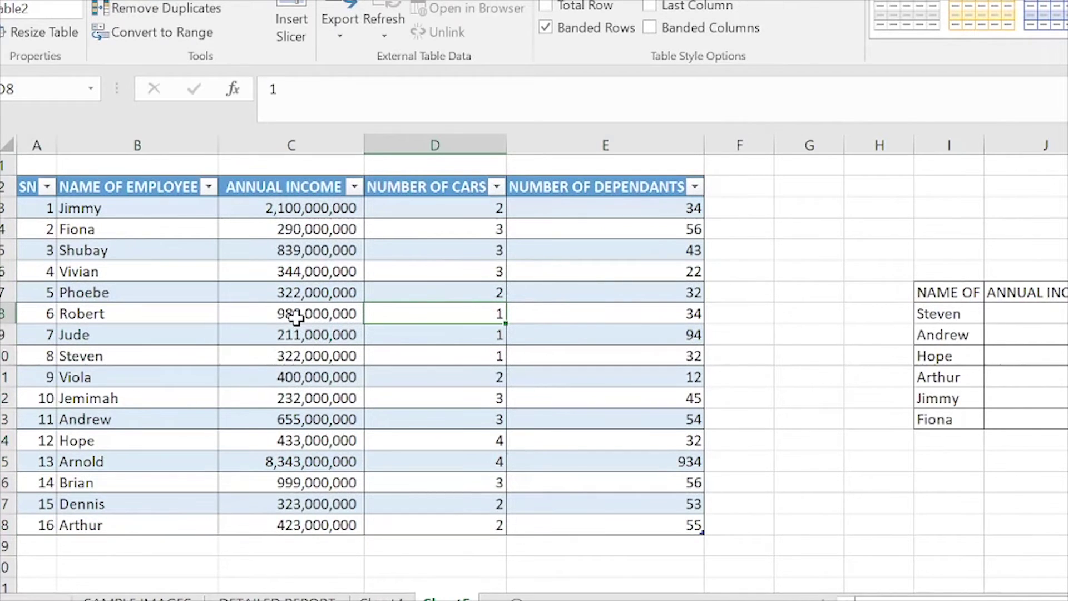
{"action": "left_click", "coordinate": [247, 277]}
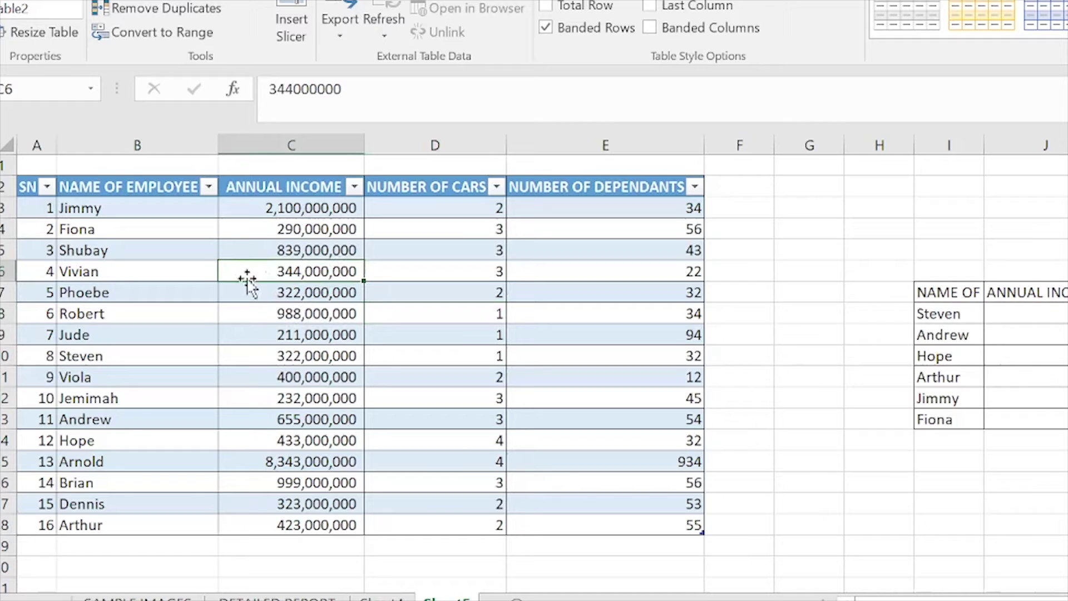
{"action": "left_click", "coordinate": [208, 187]}
{"action": "key", "text": "Escape"}
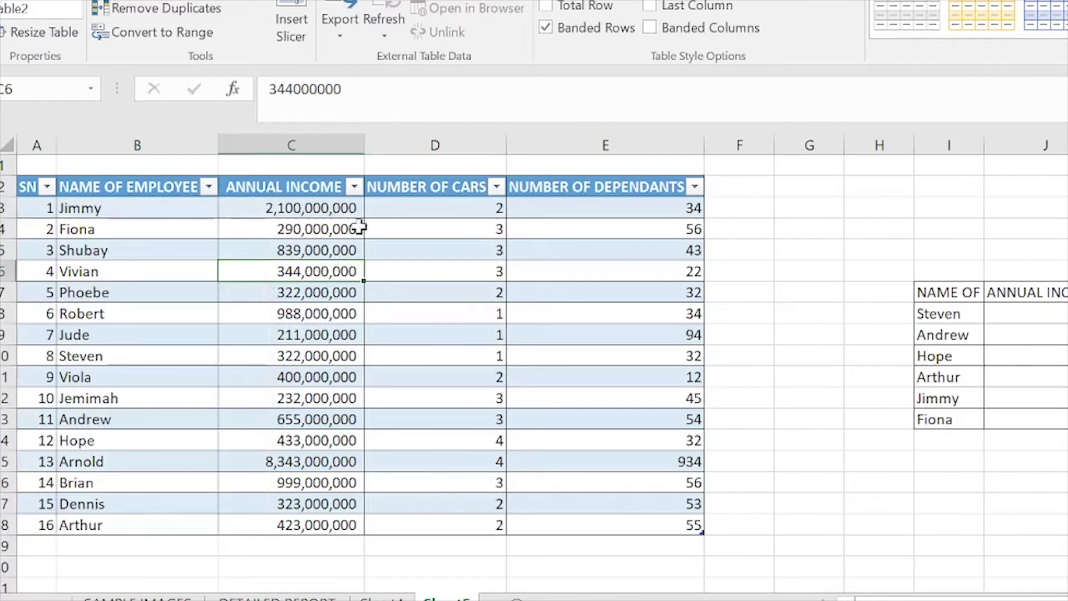
{"action": "left_click", "coordinate": [353, 187]}
{"action": "key", "text": "Escape"}
Convert the lookup range I7:K13 into a second table with headers
{"action": "left_click", "coordinate": [1054, 397]}
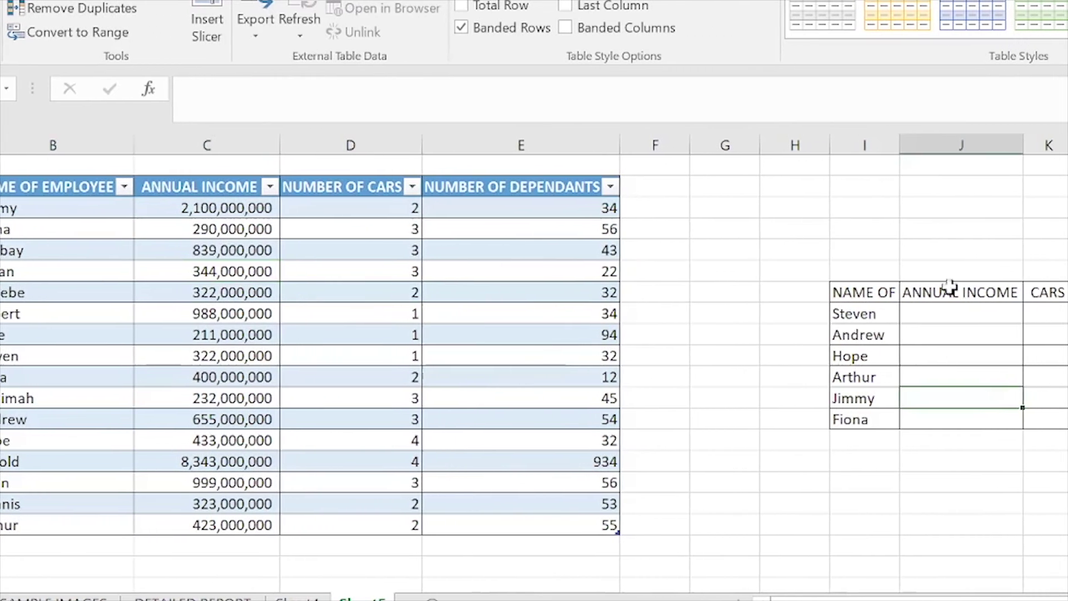
{"action": "left_click", "coordinate": [908, 364]}
{"action": "key", "text": "ctrl+a"}
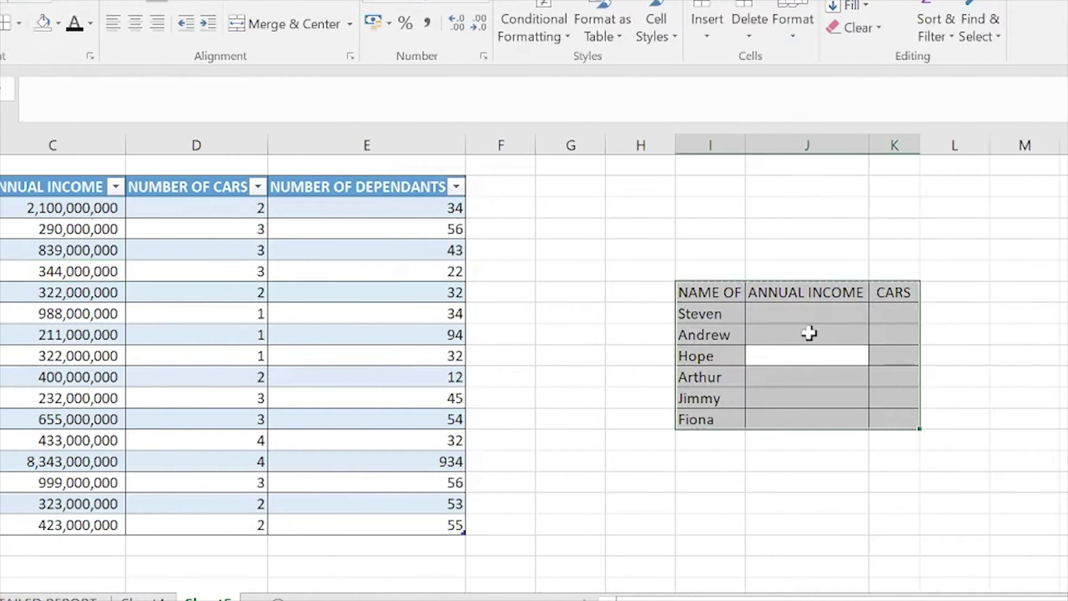
{"action": "key", "text": "ctrl+t"}
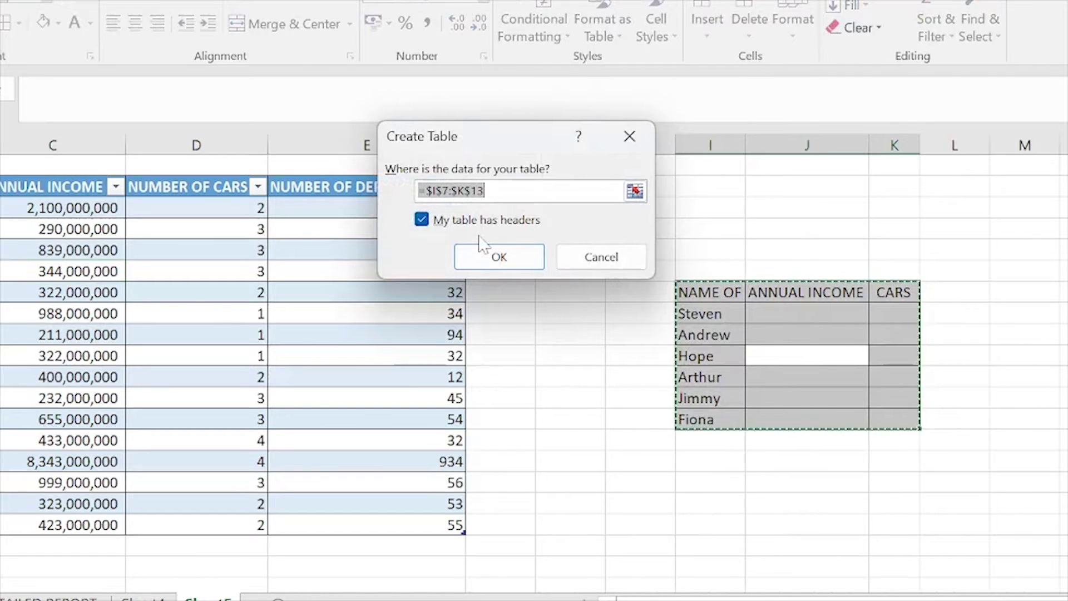
{"action": "left_click", "coordinate": [503, 262]}
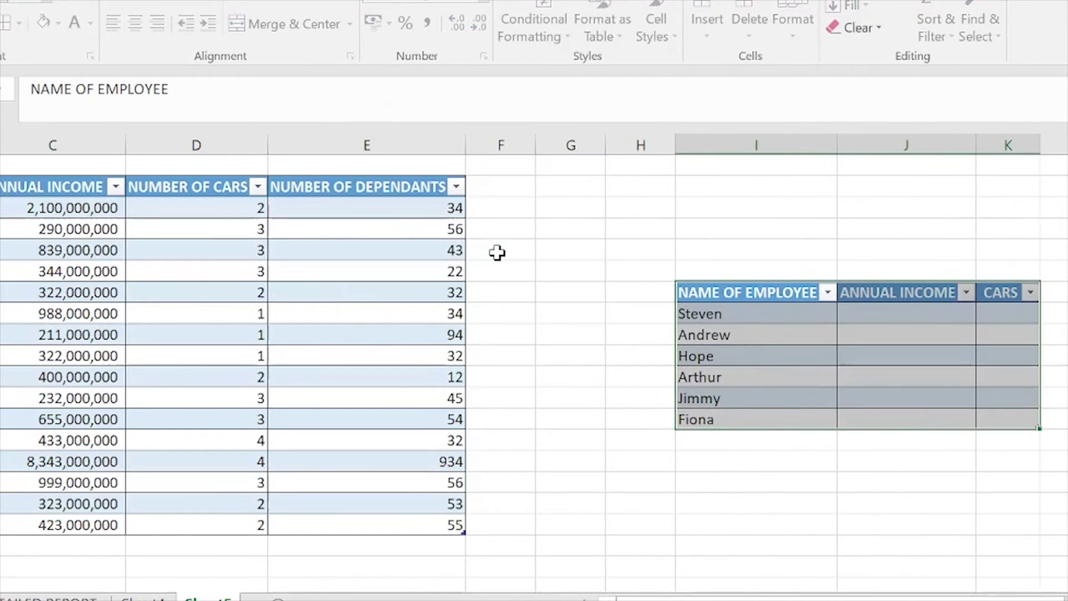
{"action": "left_click", "coordinate": [817, 374]}
{"action": "left_click", "coordinate": [940, 340]}
{"action": "left_click", "coordinate": [950, 376]}
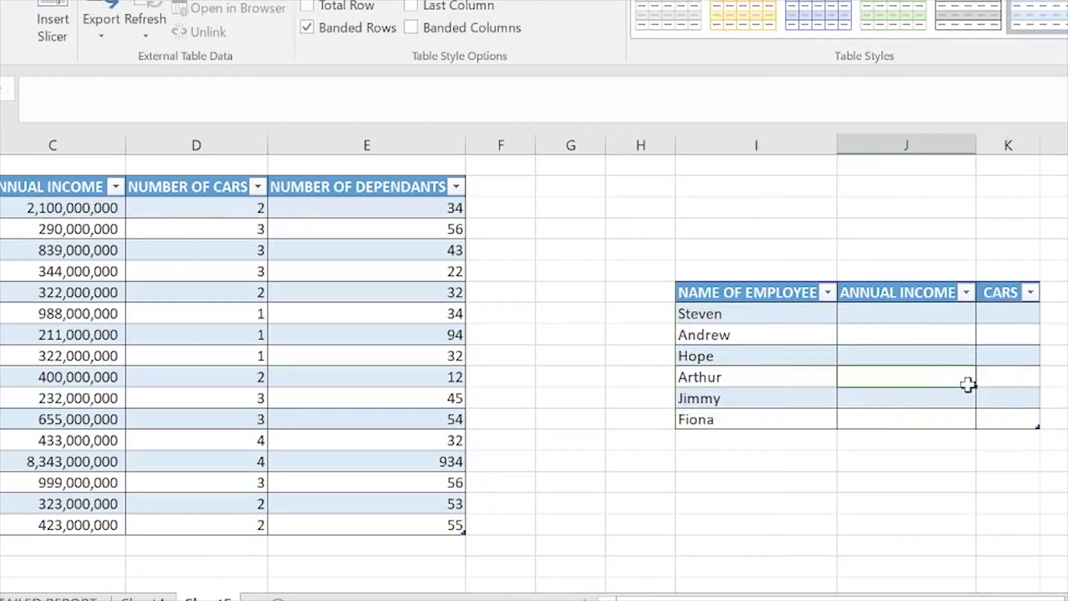
Widen column K, which holds CARS, slightly
{"action": "left_click_drag", "start_coordinate": [1037, 147], "coordinate": [1055, 146]}
{"action": "left_click", "coordinate": [986, 370]}
{"action": "left_click", "coordinate": [989, 341]}
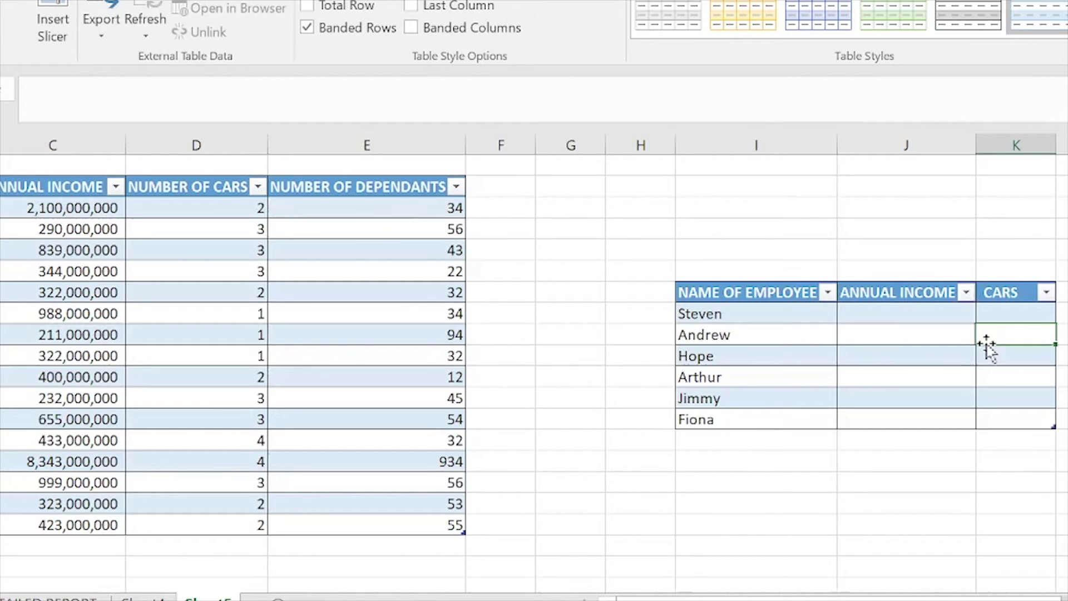
Begin an INDEX formula in J8 with the whole ANNUAL INCOME column of Table2 as the array
{"action": "left_click", "coordinate": [904, 380]}
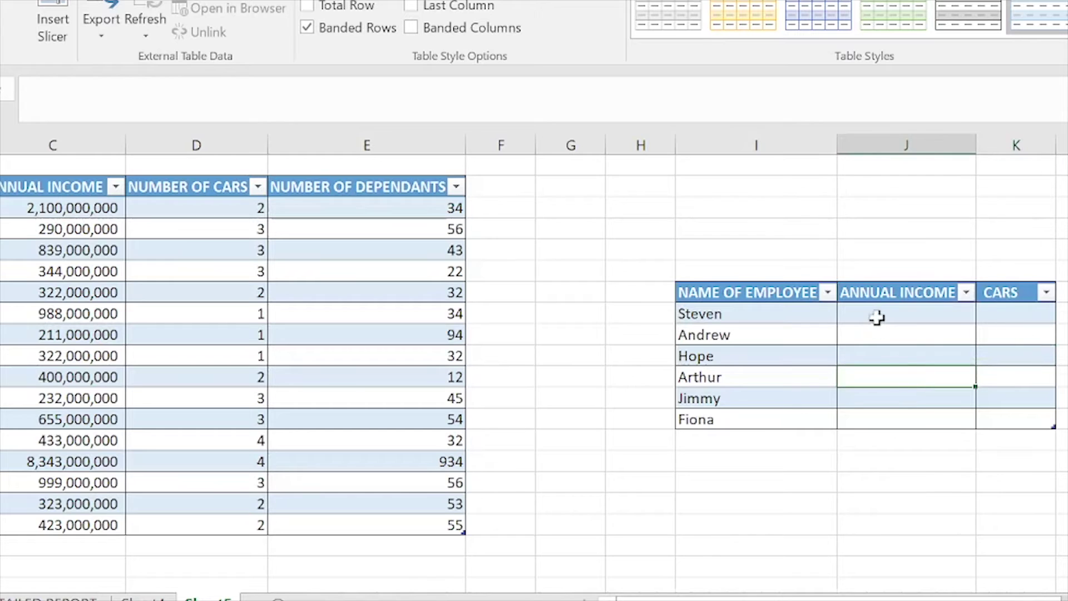
{"action": "left_click", "coordinate": [754, 315]}
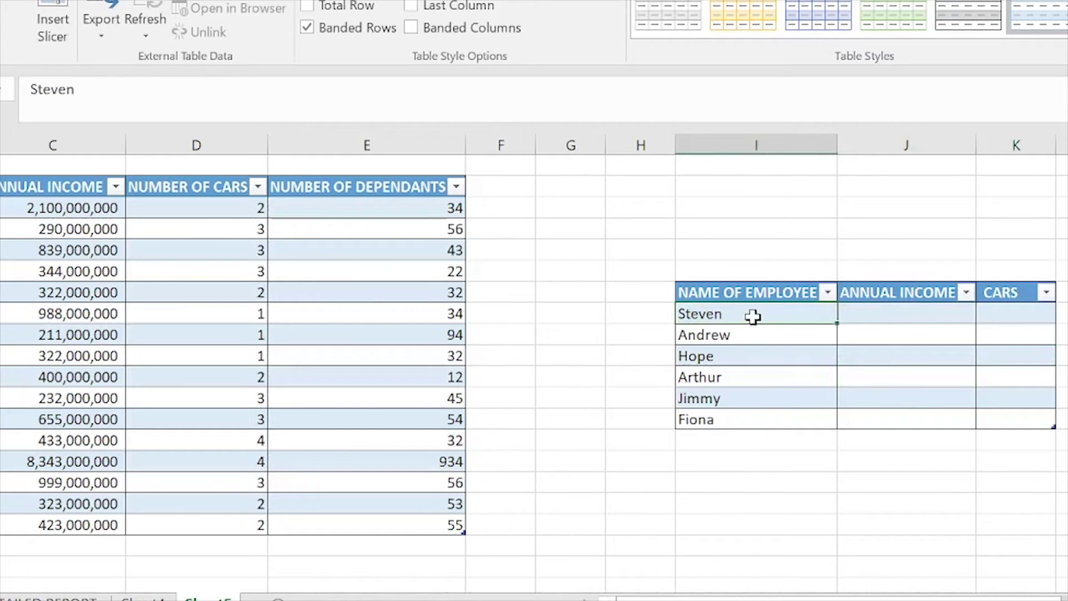
{"action": "left_click", "coordinate": [875, 317]}
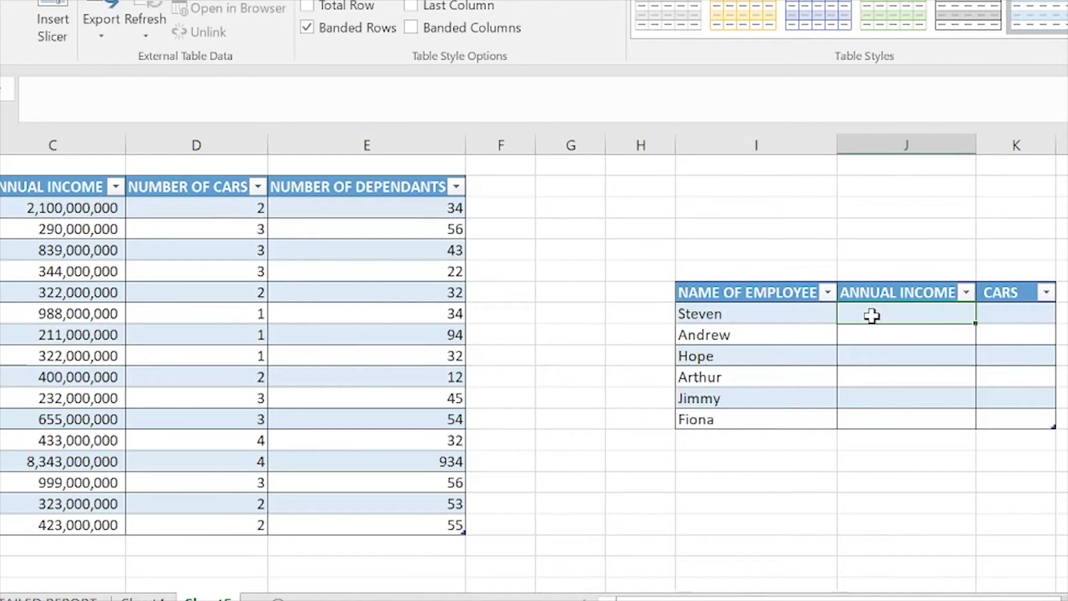
{"action": "type", "text": "="}
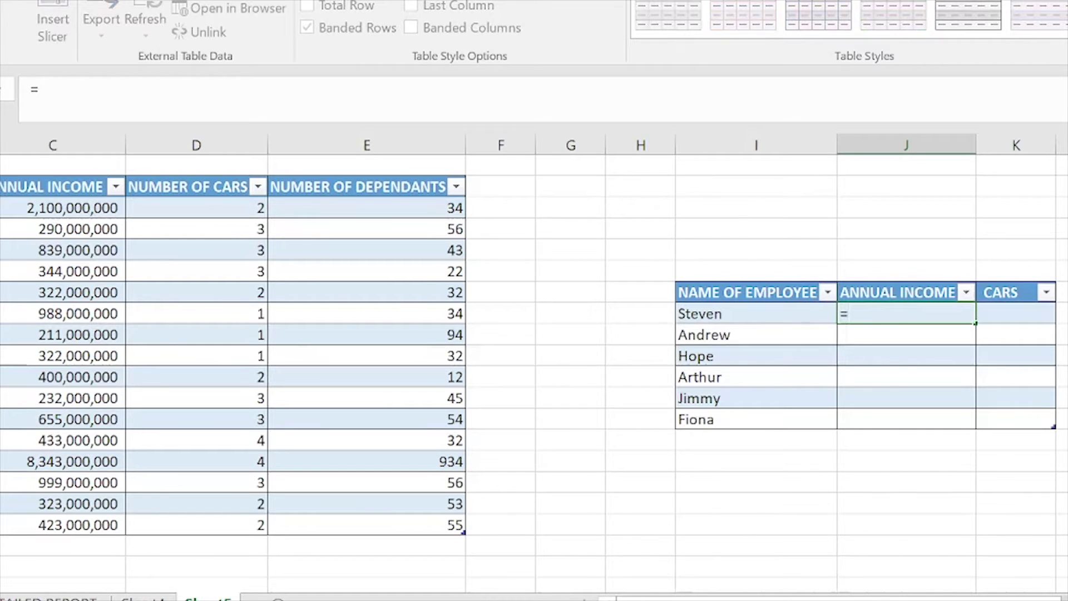
{"action": "type", "text": "index("}
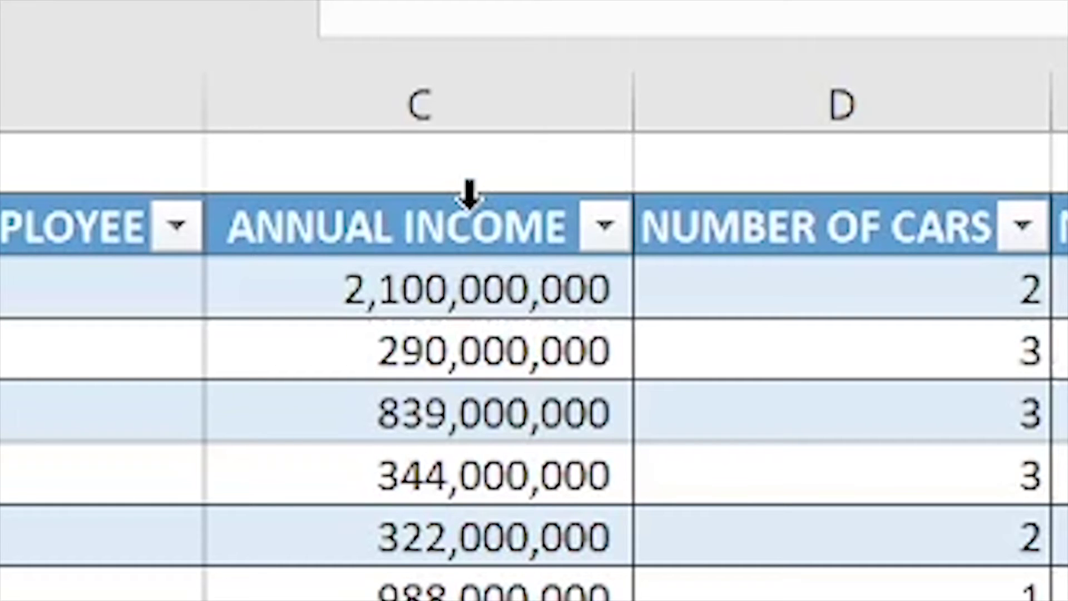
{"action": "left_click", "coordinate": [470, 194]}
{"action": "key", "text": "ctrl+c"}
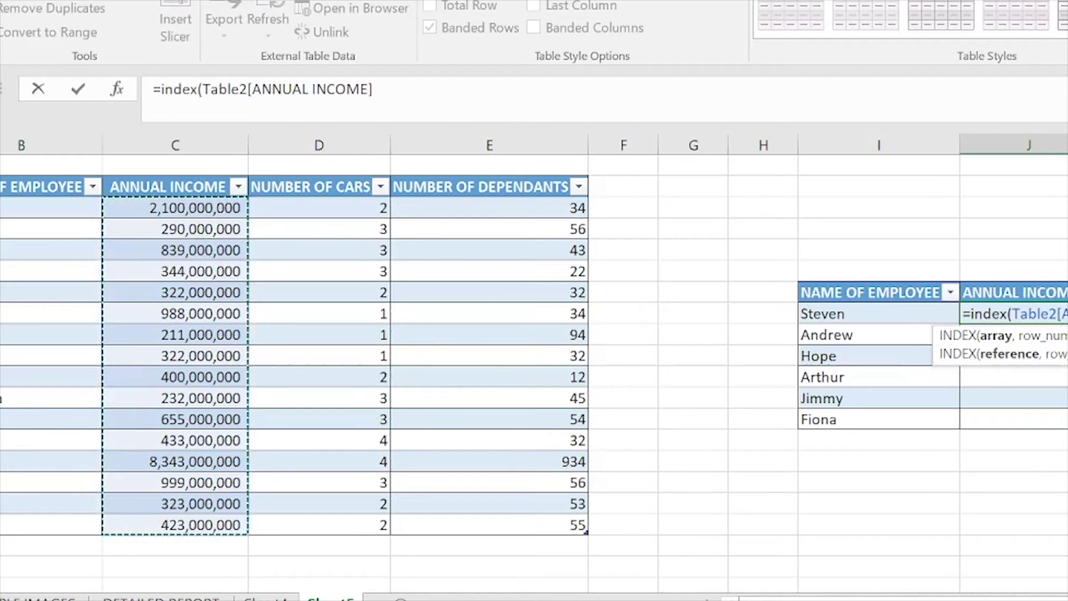
{"action": "type", "text": ","}
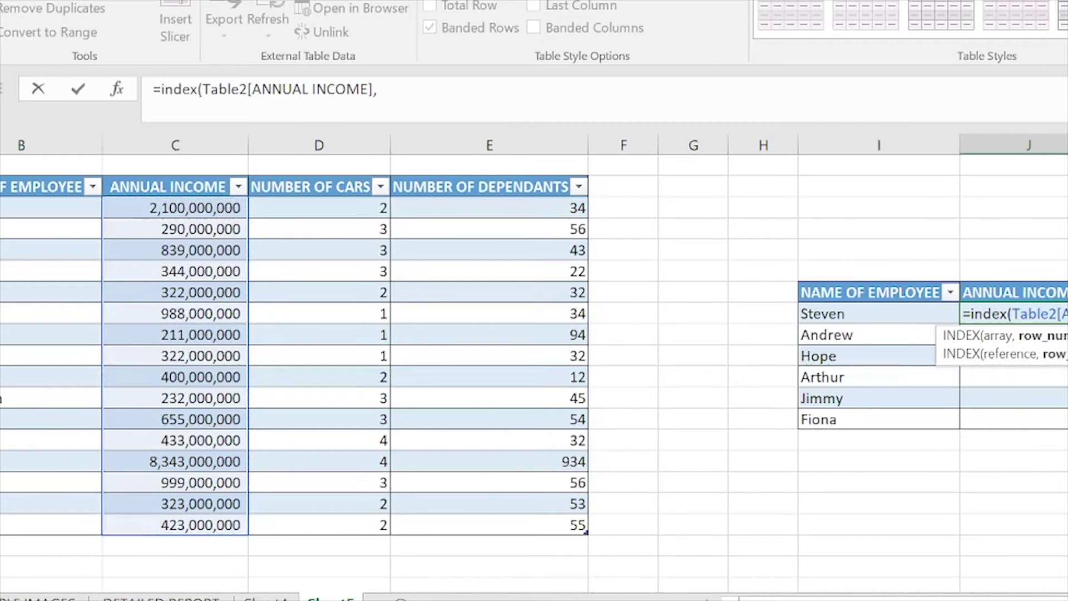
Add a nested MATCH for the row number, with [@[NAME OF EMPLOYEE]] of the lookup table as the lookup value
{"action": "type", "text": "mat"}
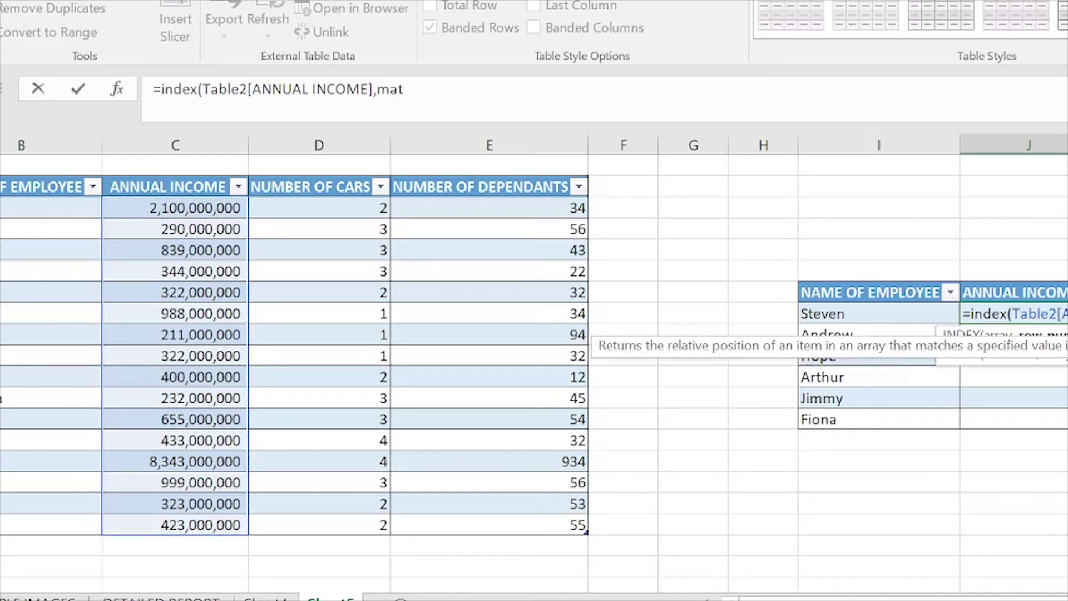
{"action": "type", "text": "ch("}
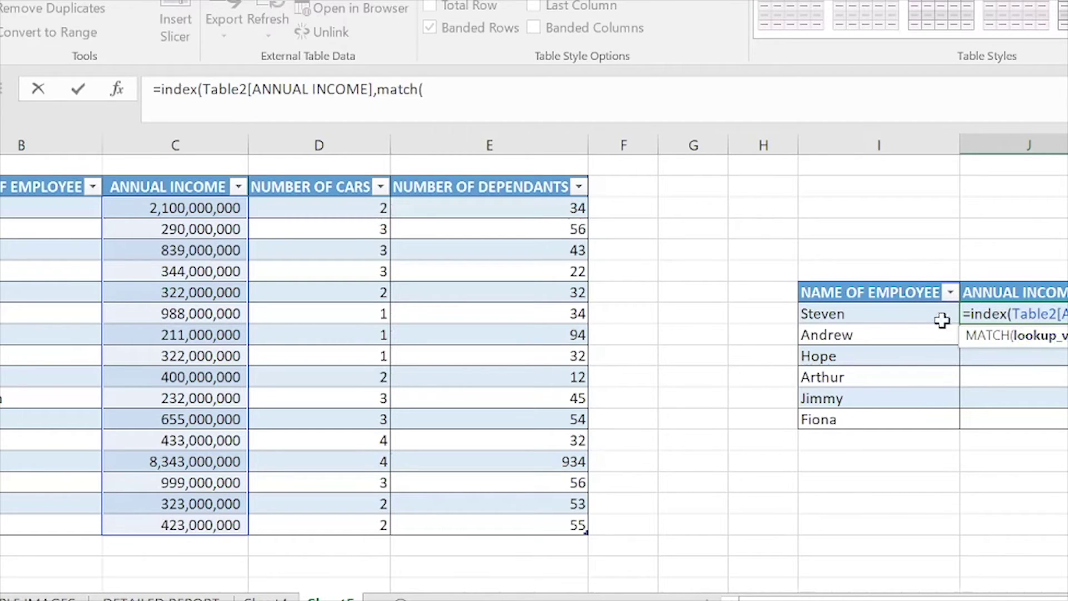
{"action": "left_click", "coordinate": [909, 313]}
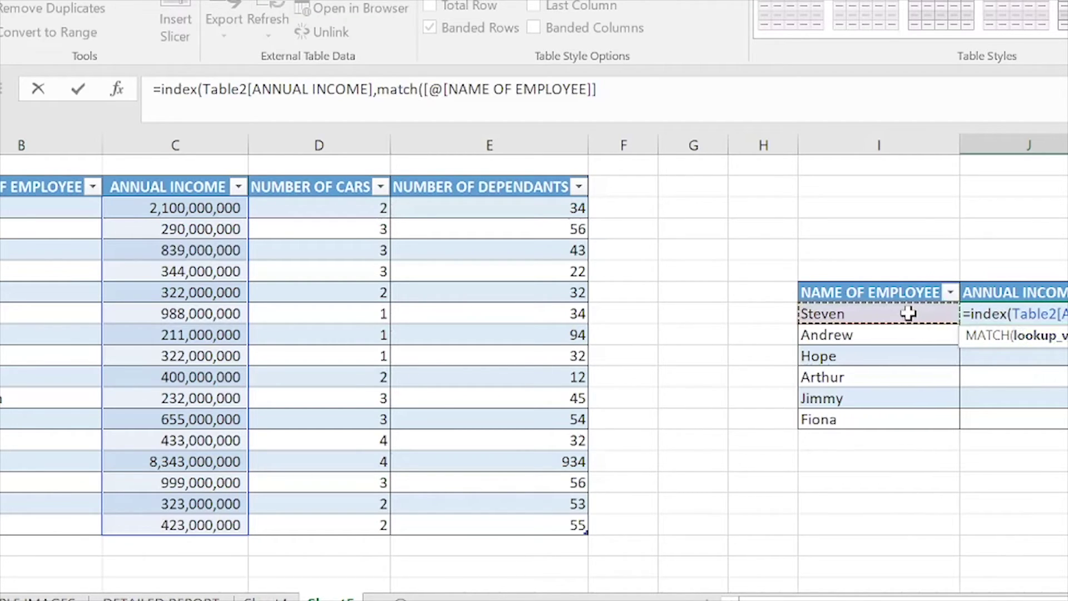
{"action": "type", "text": ","}
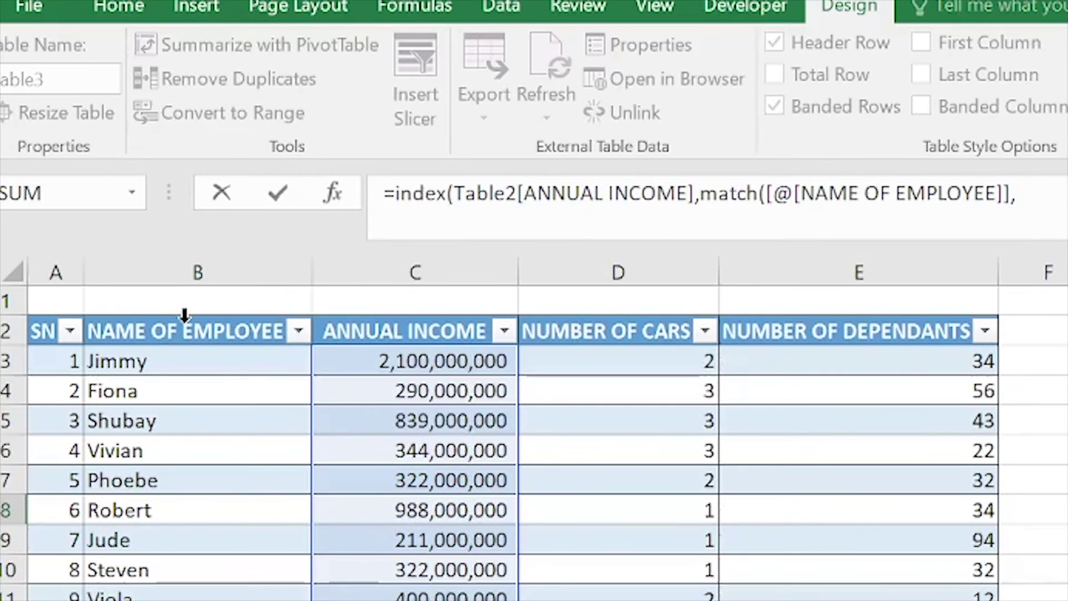
Complete the MATCH with Table2[NAME OF EMPLOYEE] as lookup array and 0 for exact match, then enter the formula in the annual income column
{"action": "left_click", "coordinate": [185, 316]}
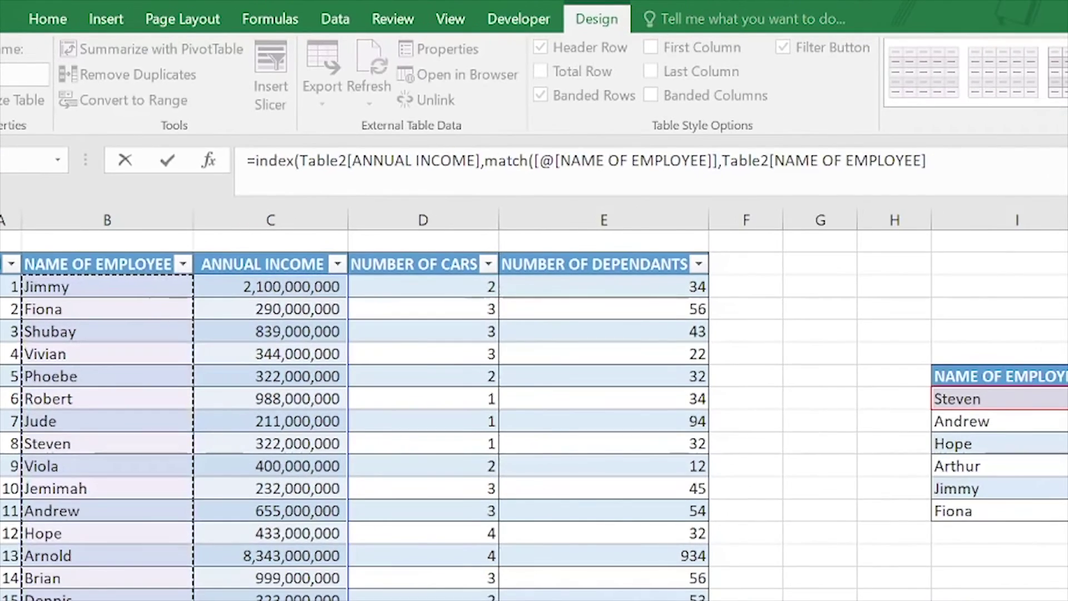
{"action": "type", "text": ",0"}
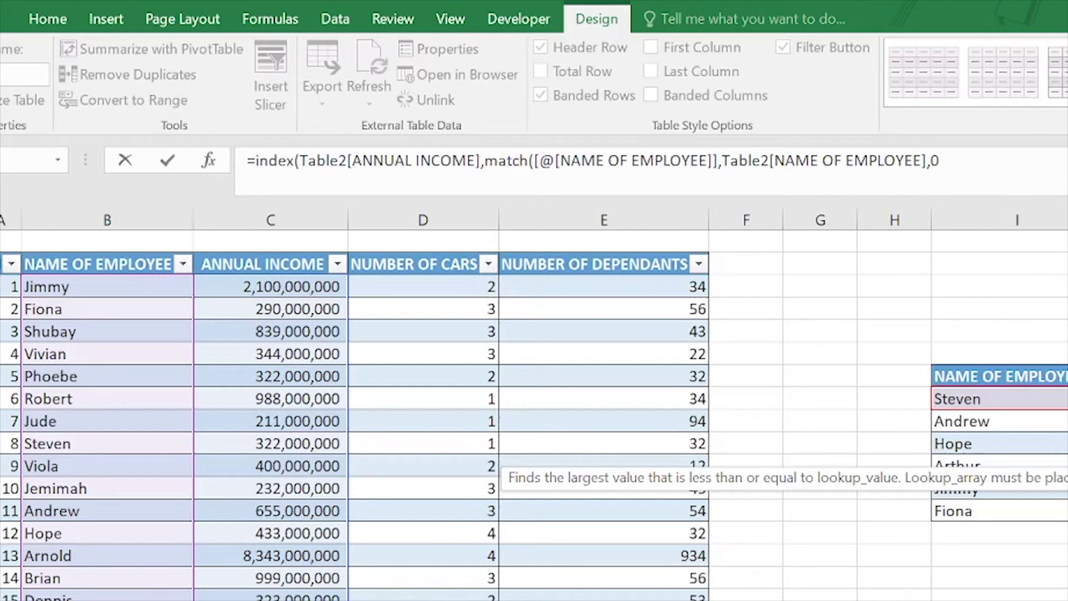
{"action": "type", "text": ")"}
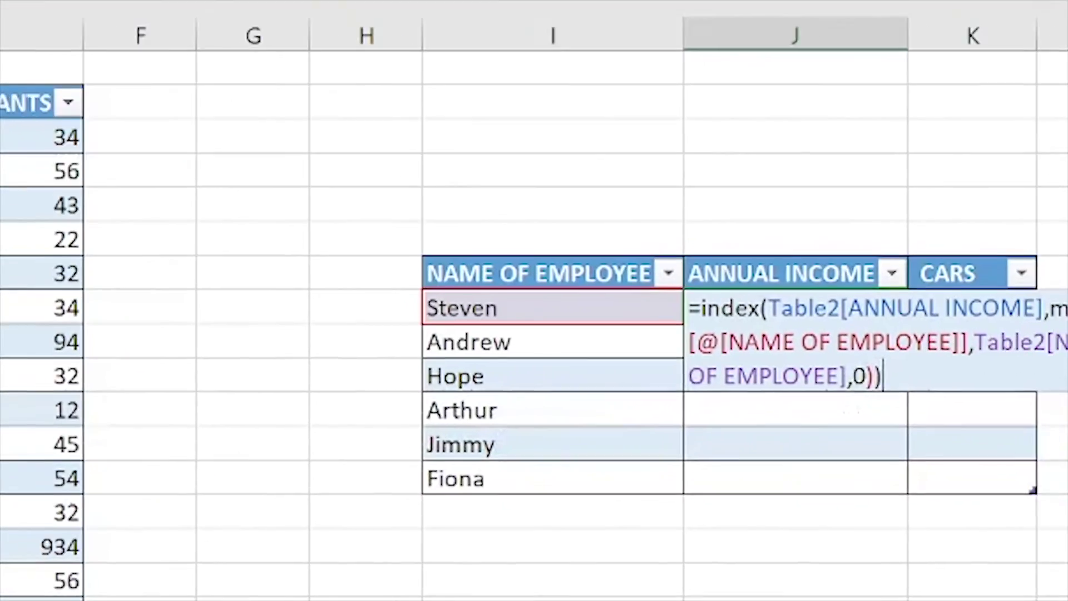
{"action": "key", "text": "Return"}
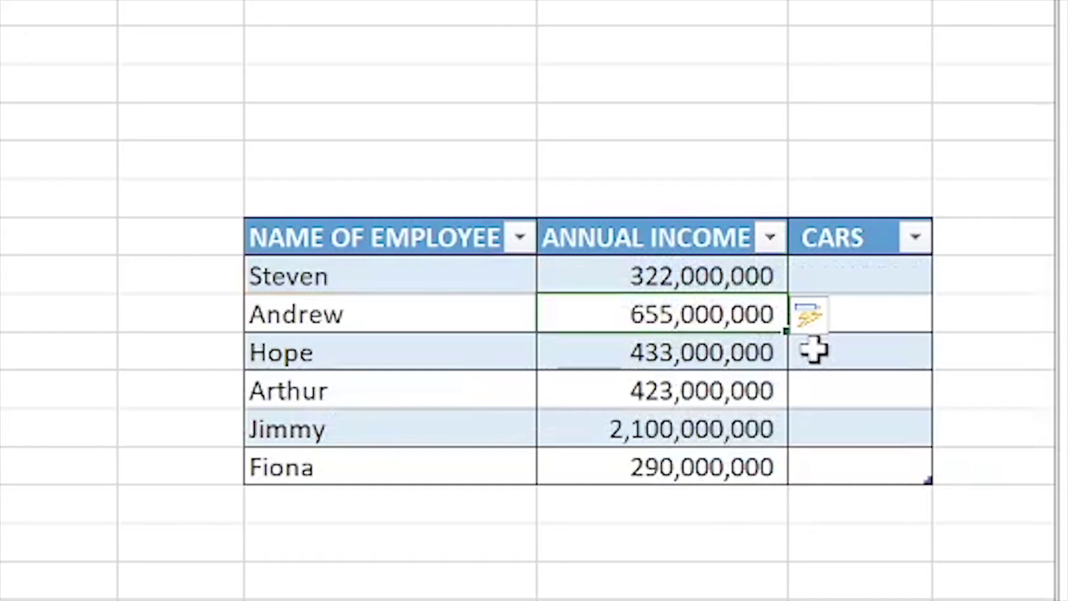
{"action": "left_click", "coordinate": [707, 265]}
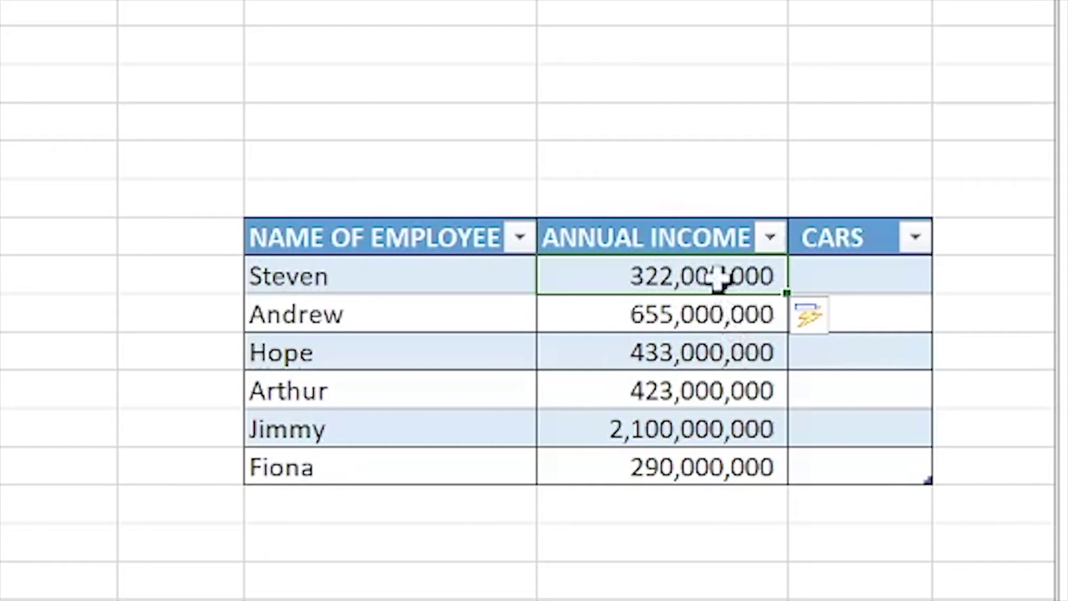
{"action": "left_click", "coordinate": [723, 325]}
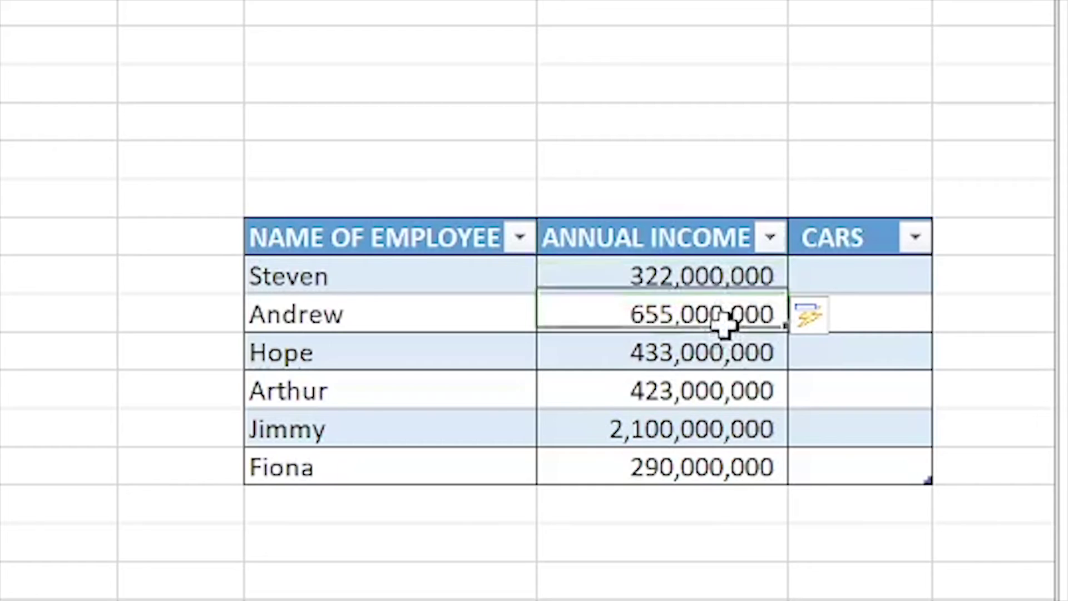
Begin an INDEX formula in the first data cell of the lookup table's CARS column
{"action": "left_click", "coordinate": [711, 355]}
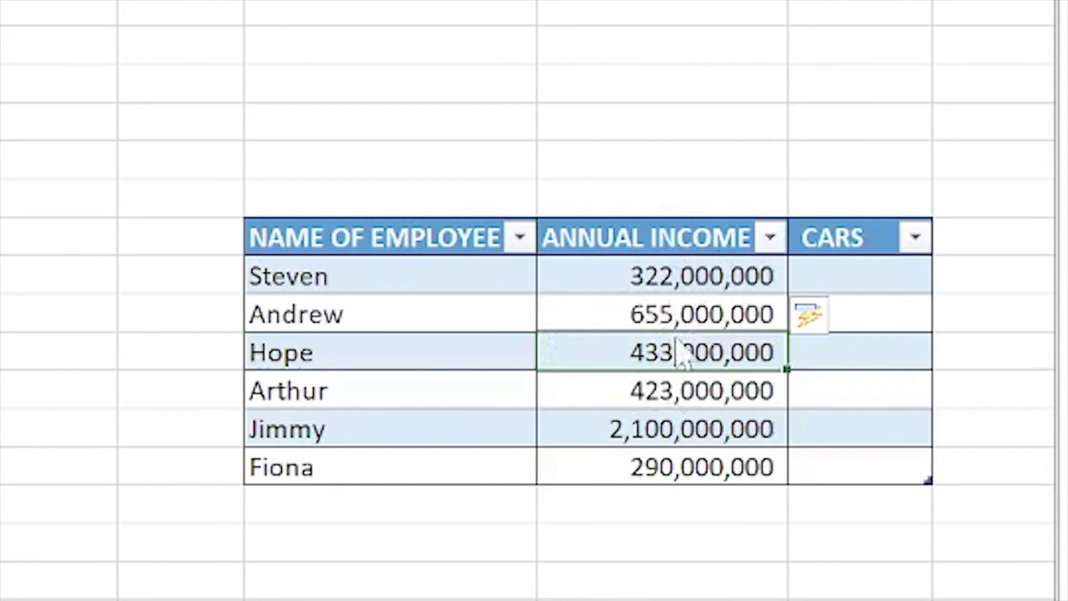
{"action": "left_click", "coordinate": [691, 272]}
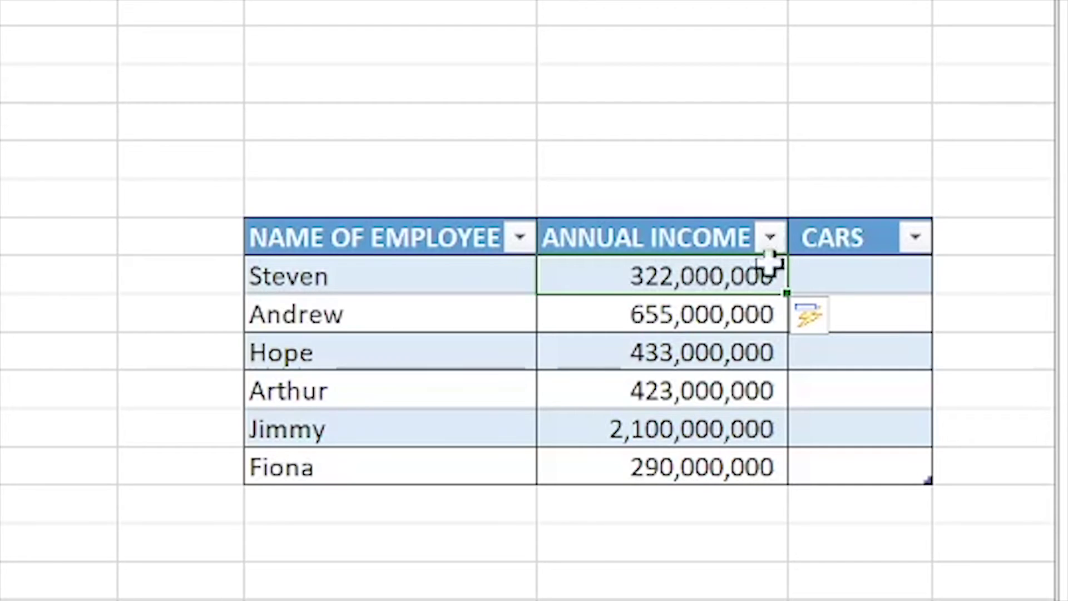
{"action": "left_click", "coordinate": [848, 283]}
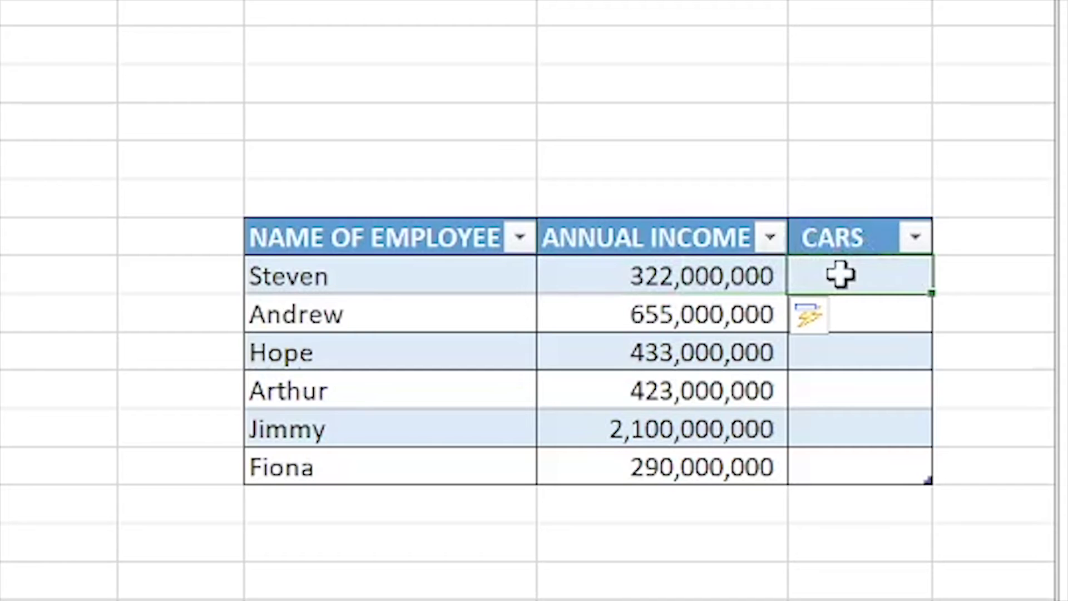
{"action": "type", "text": "=index("}
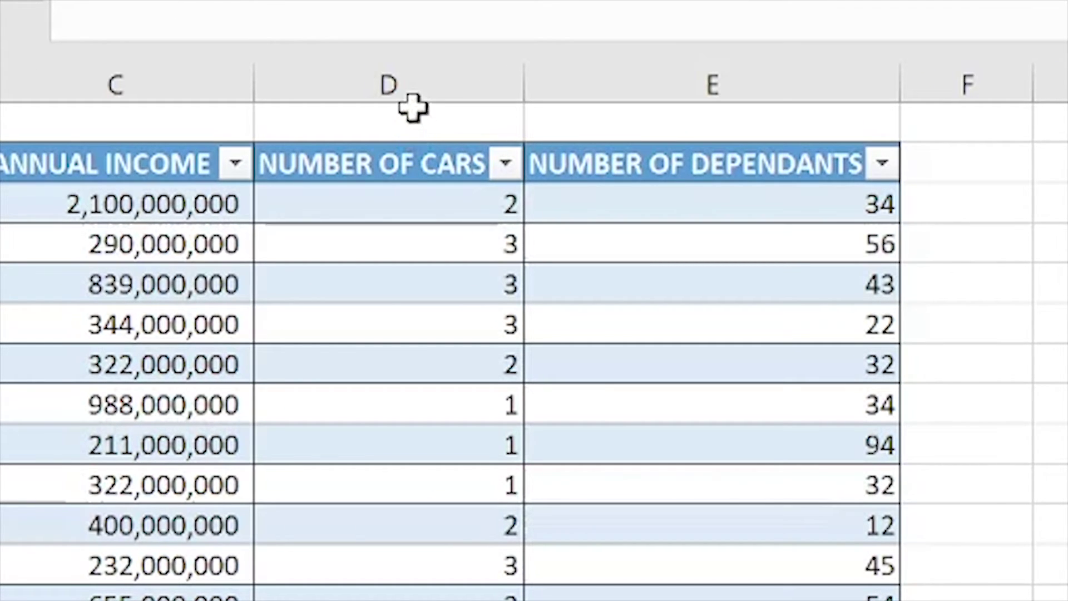
{"action": "left_click", "coordinate": [413, 87]}
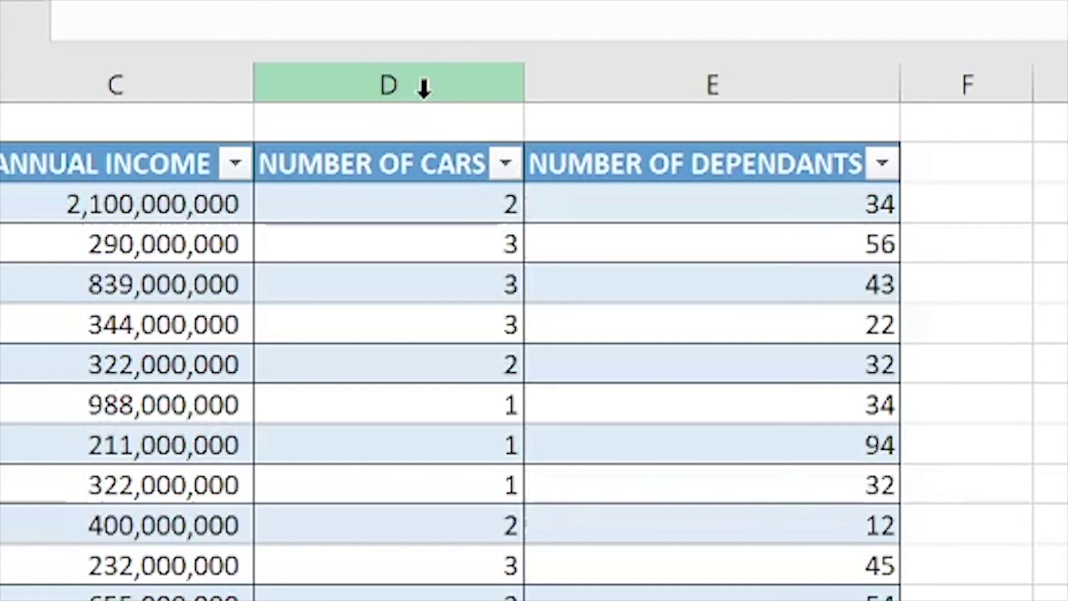
{"action": "left_click", "coordinate": [415, 119]}
{"action": "left_click", "coordinate": [419, 84]}
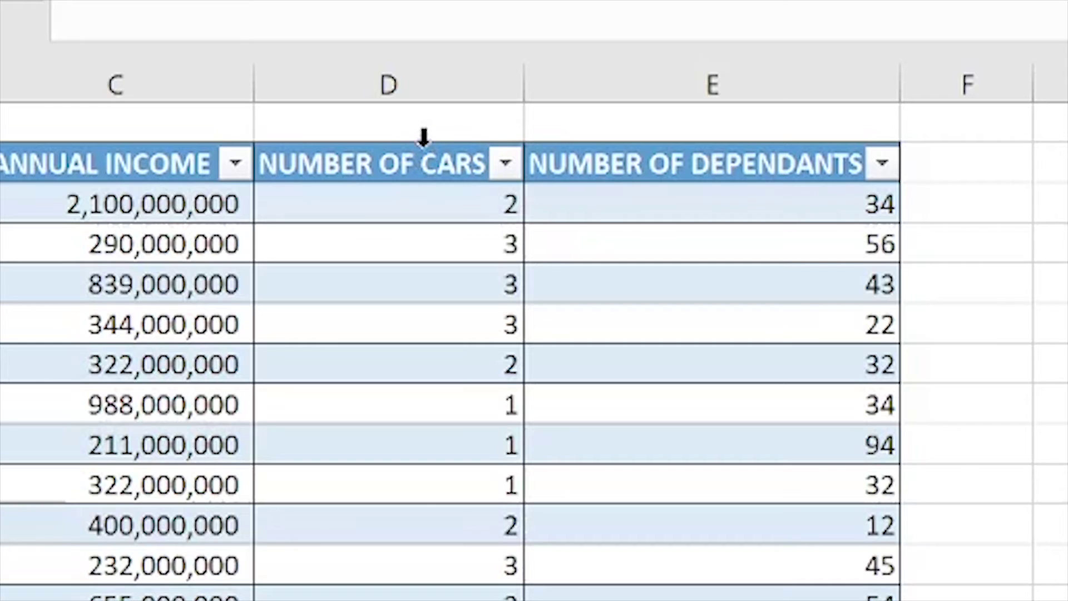
{"action": "left_click", "coordinate": [439, 72]}
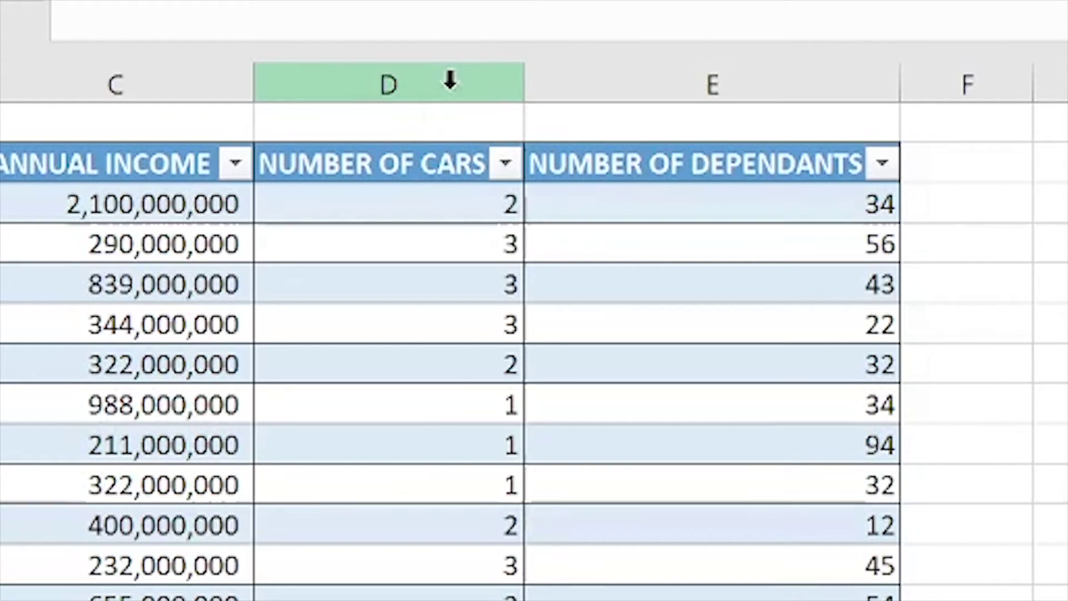
{"action": "key", "text": "ctrl+c"}
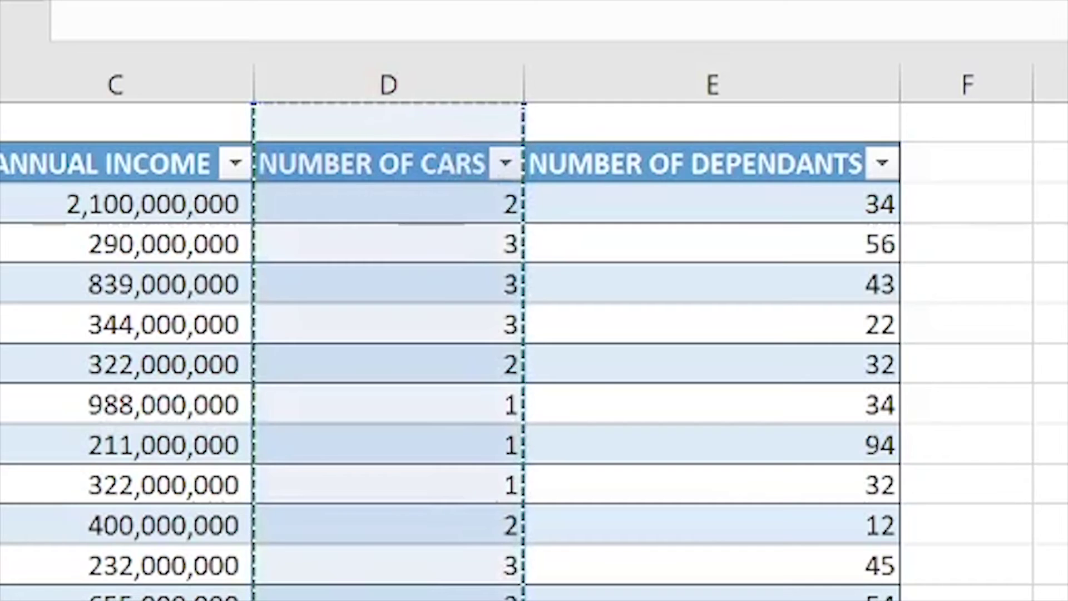
{"action": "scroll", "coordinate": [350, 584], "scroll_direction": "down", "scroll_amount": 2}
{"action": "scroll", "coordinate": [267, 425], "scroll_direction": "down", "scroll_amount": 3}
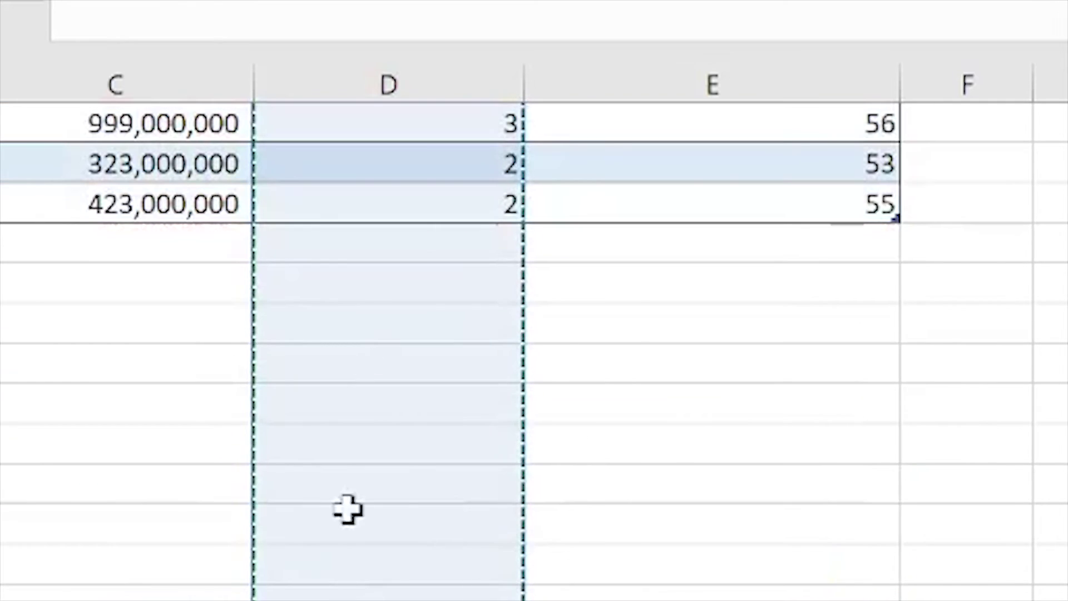
{"action": "scroll", "coordinate": [476, 452], "scroll_direction": "up", "scroll_amount": 5}
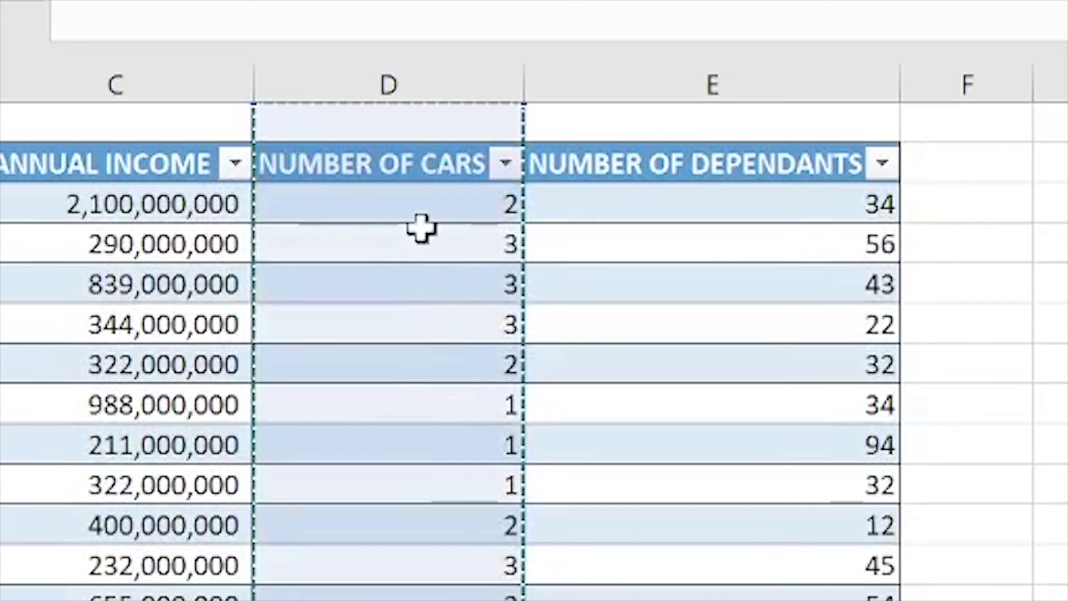
Use Table2[NUMBER OF CARS] as the INDEX array and nest a MATCH with [@[NAME OF EMPLOYEE]] as the lookup value
{"action": "left_click", "coordinate": [384, 139]}
{"action": "key", "text": "ctrl+c"}
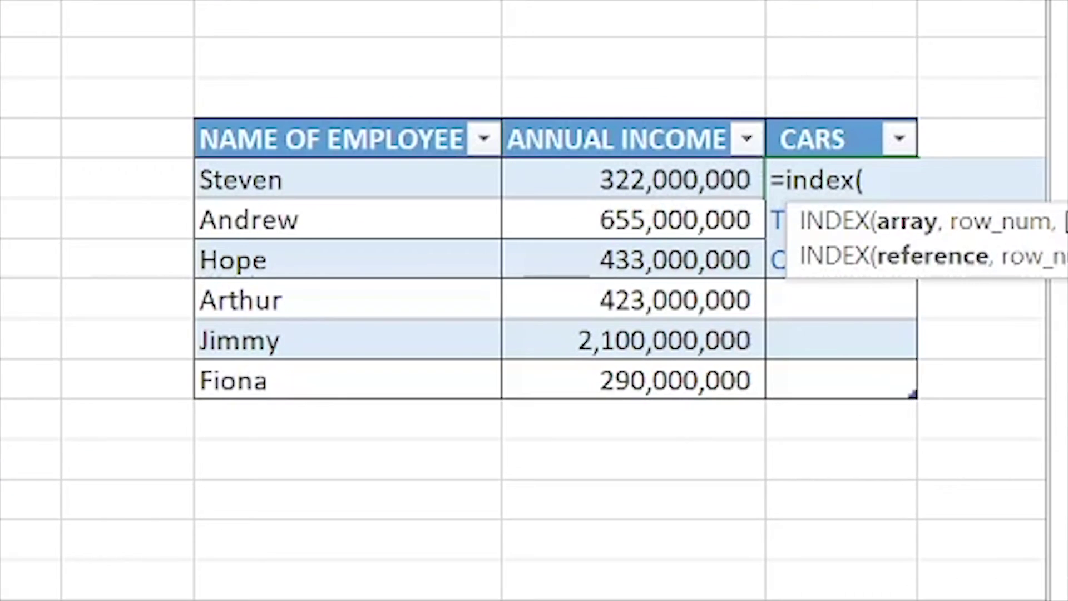
{"action": "type", "text": ","}
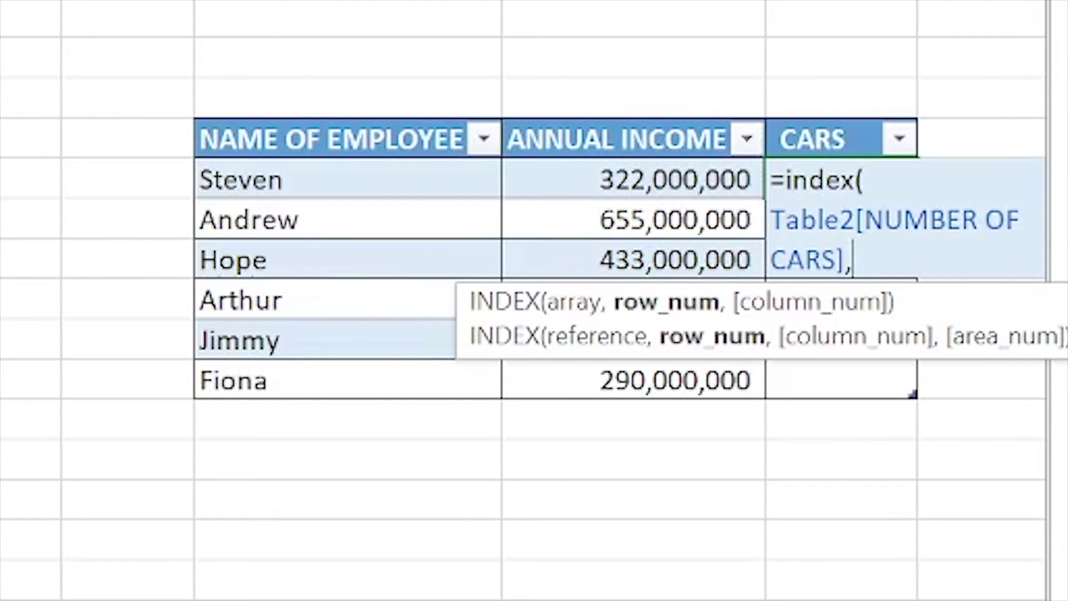
{"action": "type", "text": "match("}
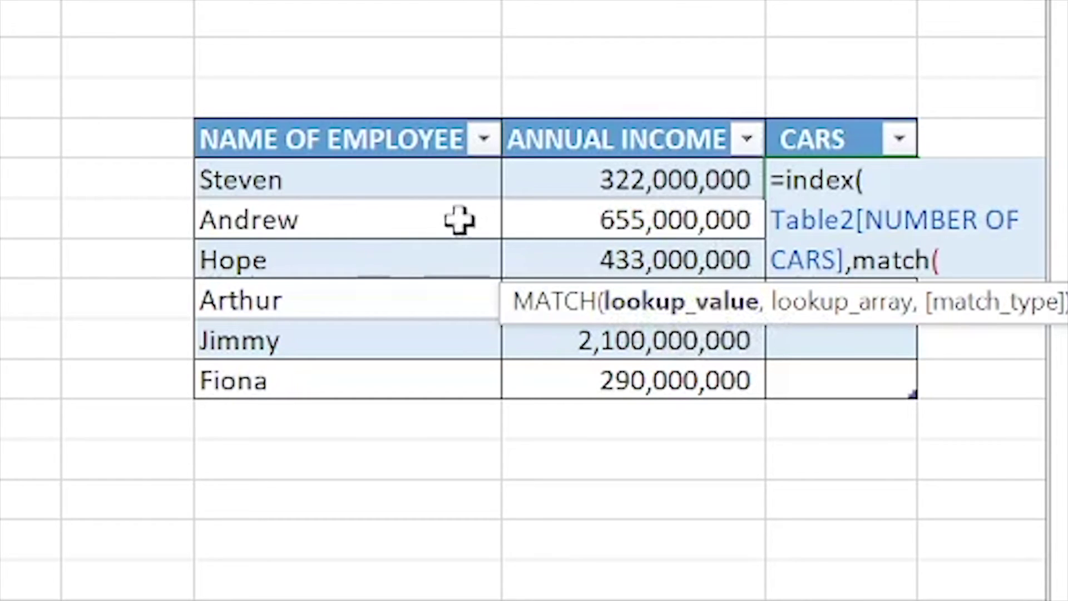
{"action": "left_click", "coordinate": [324, 185]}
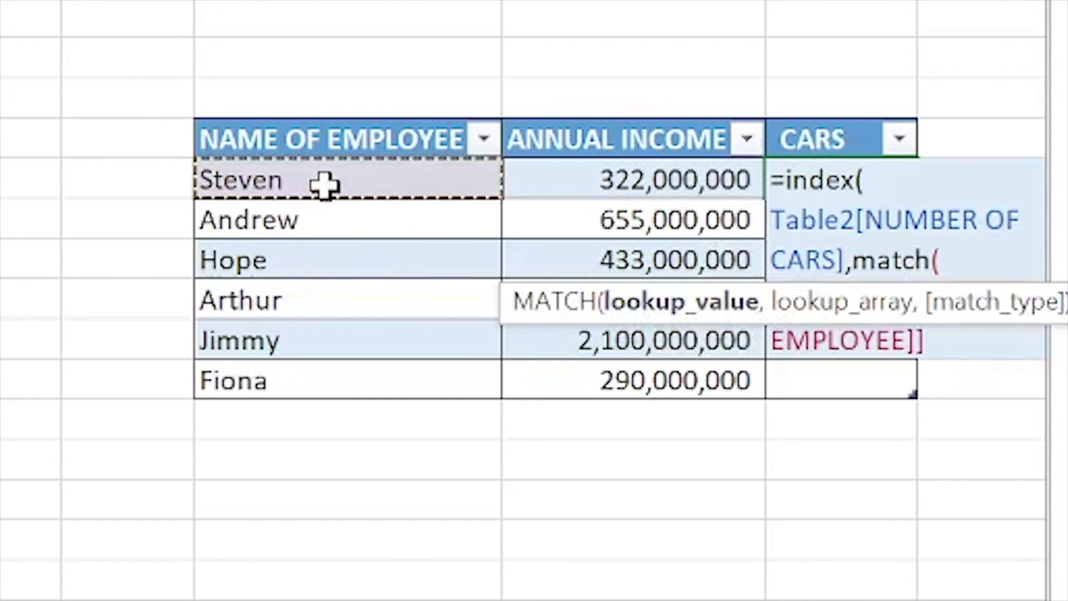
{"action": "type", "text": ","}
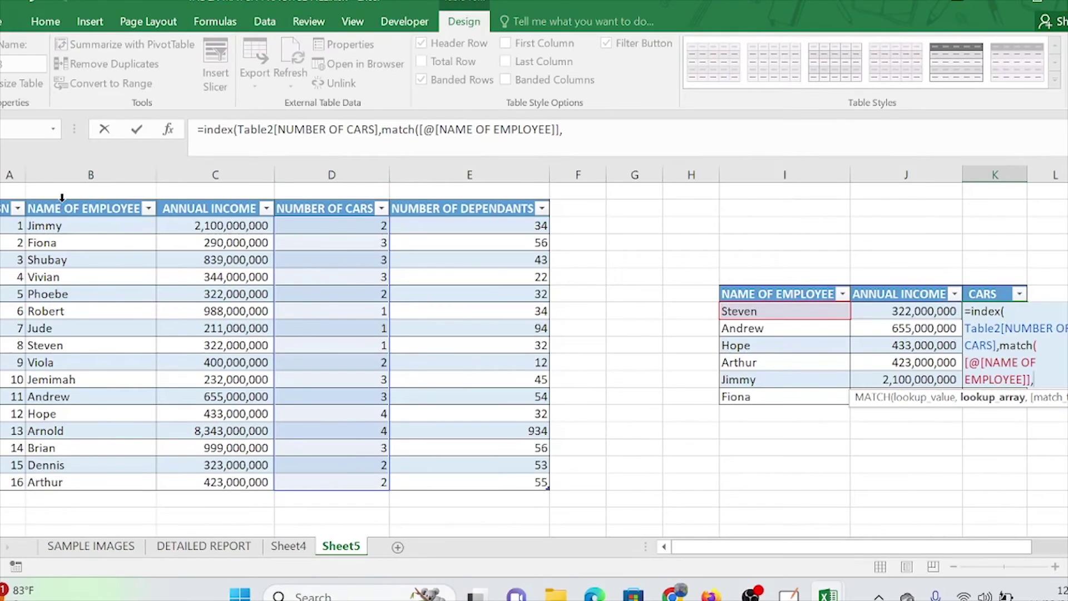
Complete the MATCH with Table2[NAME OF EMPLOYEE] as lookup array and 0 for exact match, and enter the formula in the CARS column
{"action": "left_click", "coordinate": [62, 198]}
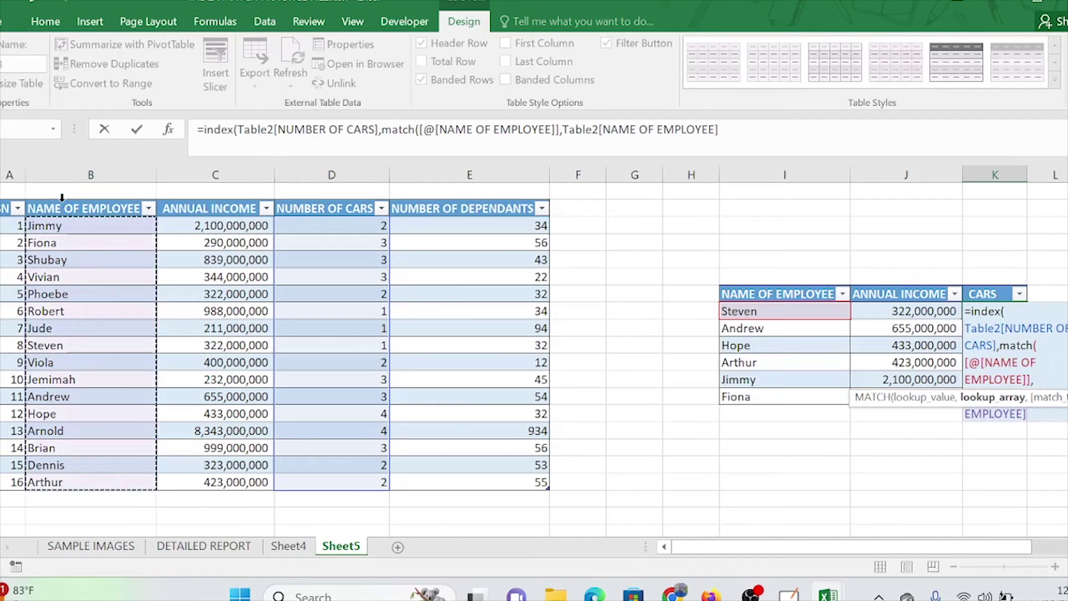
{"action": "type", "text": ",0))"}
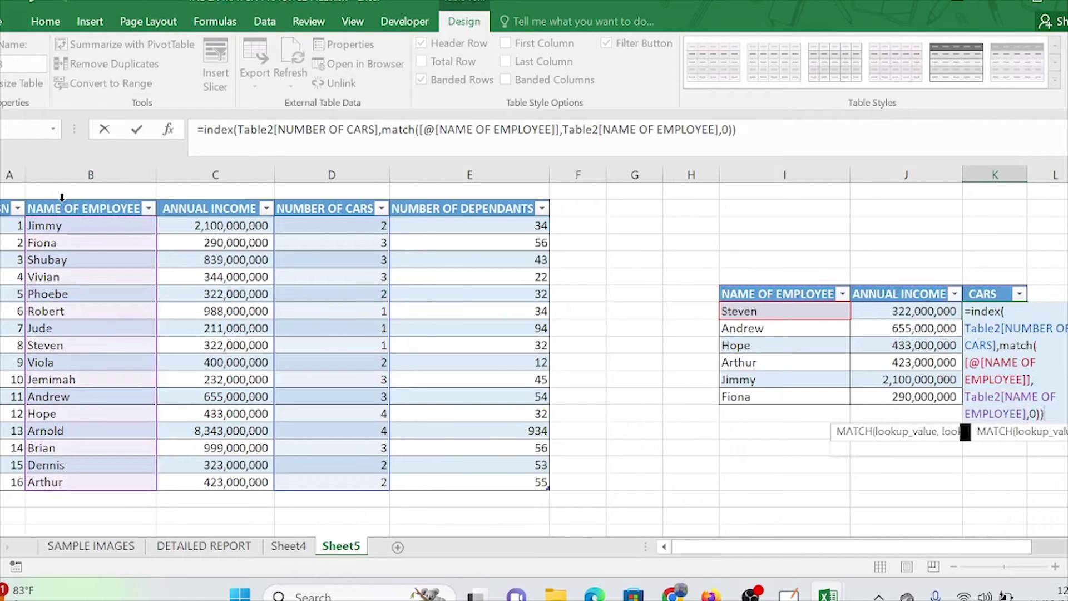
{"action": "key", "text": "Return"}
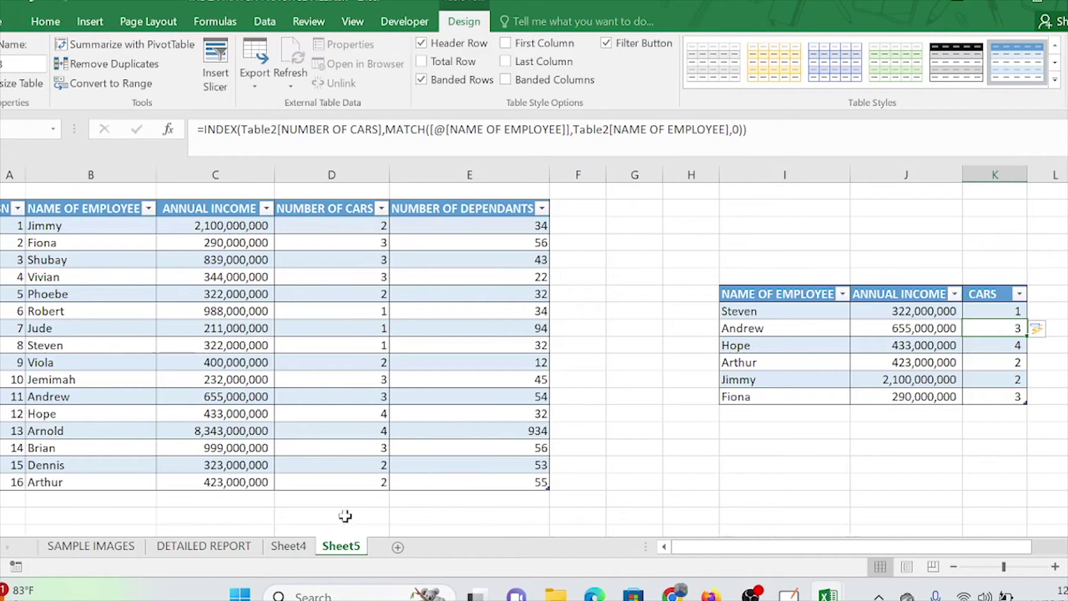
Look over the DETAILED REPORT and SAMPLE IMAGES sheets, comparing how their data is laid out
{"action": "left_click", "coordinate": [201, 546]}
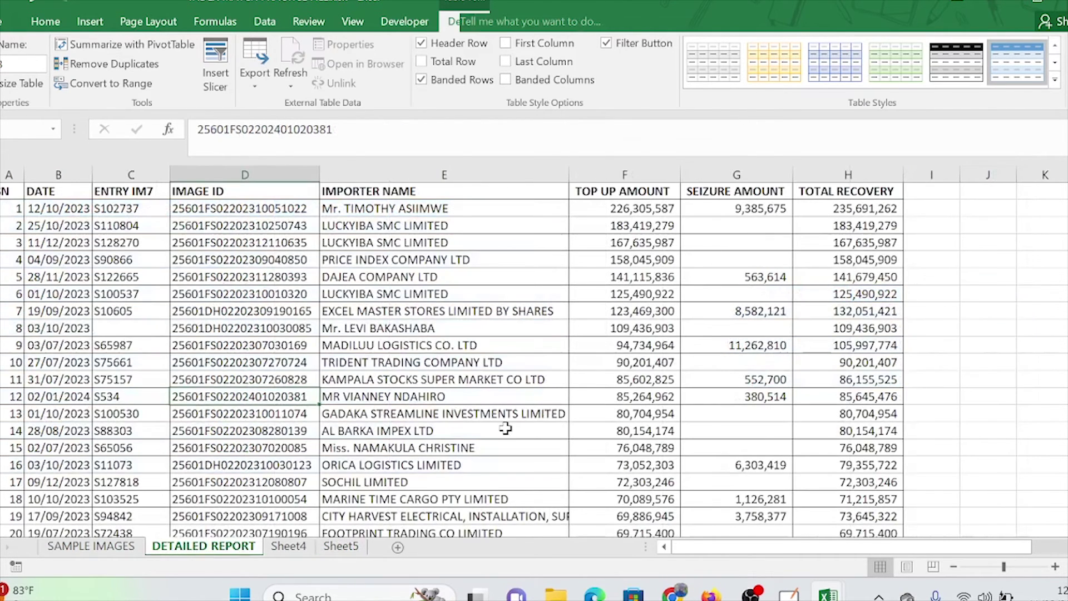
{"action": "left_click", "coordinate": [91, 545]}
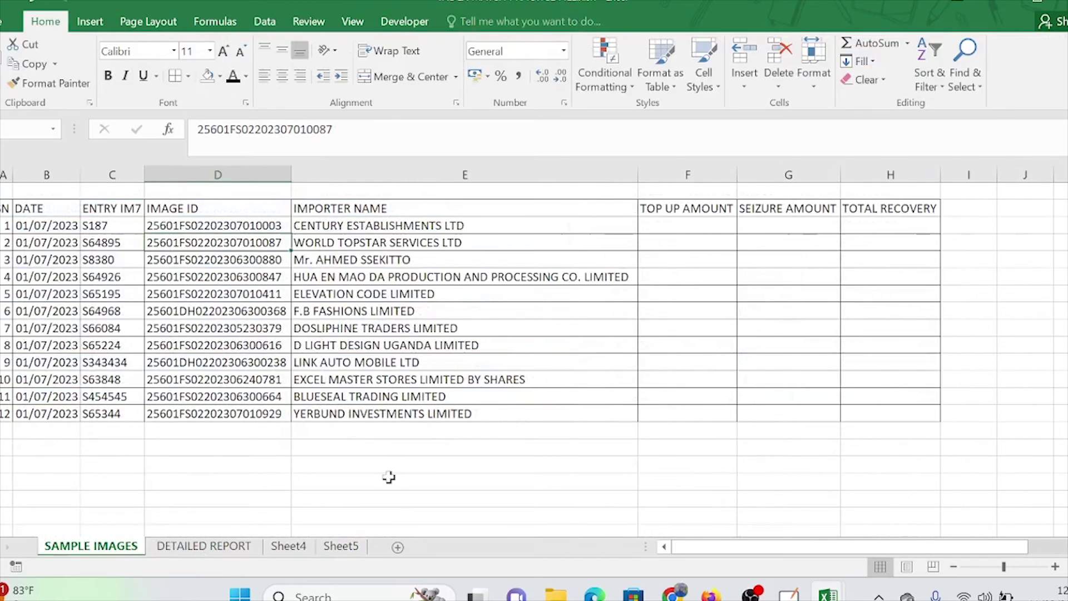
{"action": "left_click", "coordinate": [228, 536]}
{"action": "scroll", "coordinate": [519, 367], "scroll_direction": "down", "scroll_amount": 2}
{"action": "scroll", "coordinate": [519, 367], "scroll_direction": "up", "scroll_amount": 2}
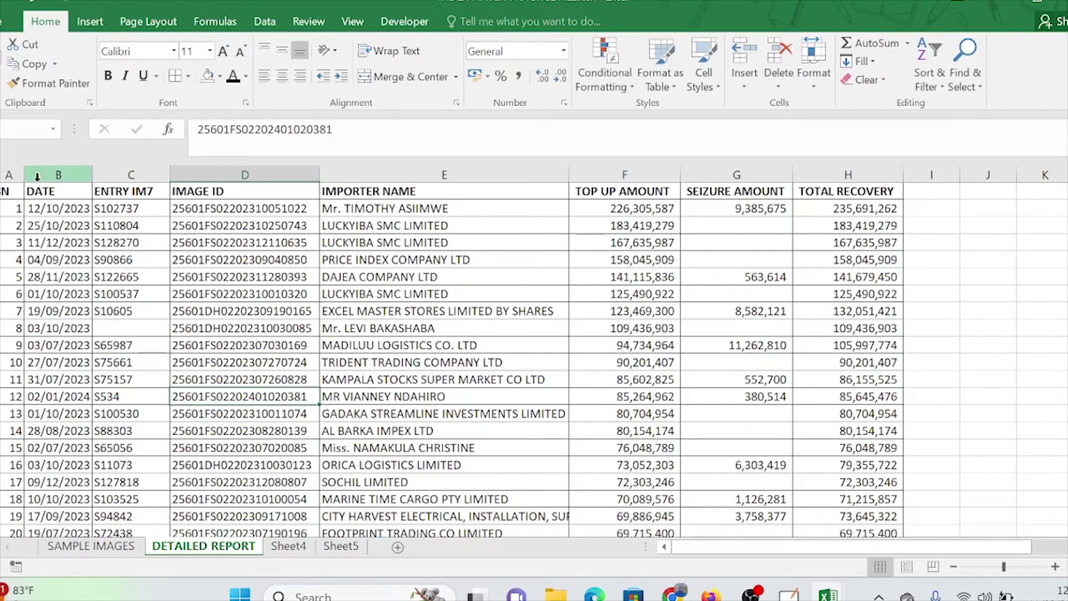
Review each column of the DETAILED REPORT sheet through TOTAL RECOVERY, and check how far down its records run
{"action": "left_click", "coordinate": [11, 175]}
{"action": "left_click", "coordinate": [59, 175]}
{"action": "left_click", "coordinate": [156, 172]}
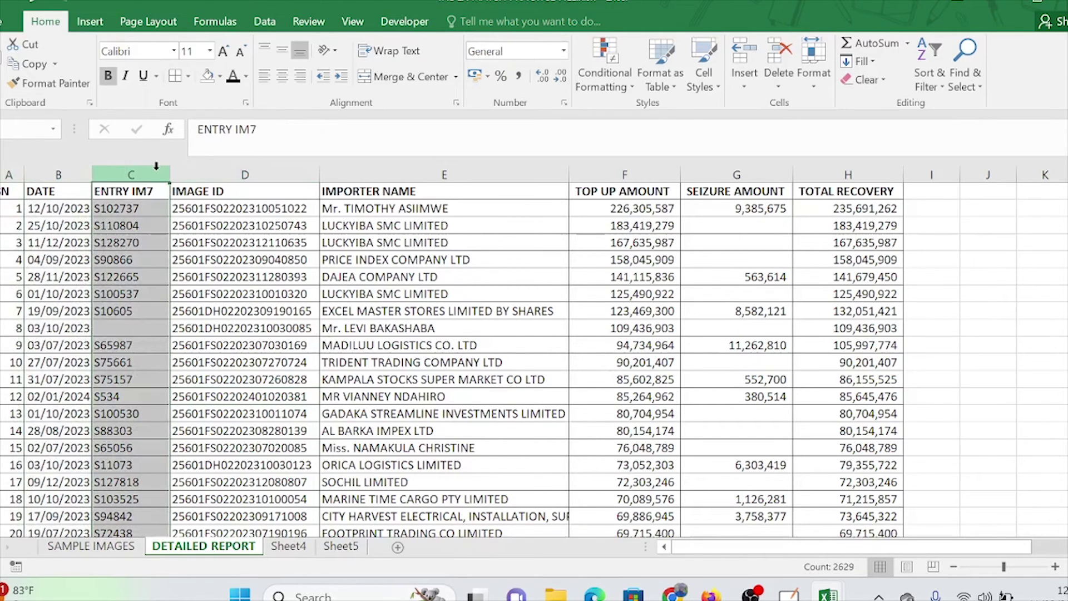
{"action": "left_click", "coordinate": [247, 172]}
{"action": "left_click", "coordinate": [370, 172]}
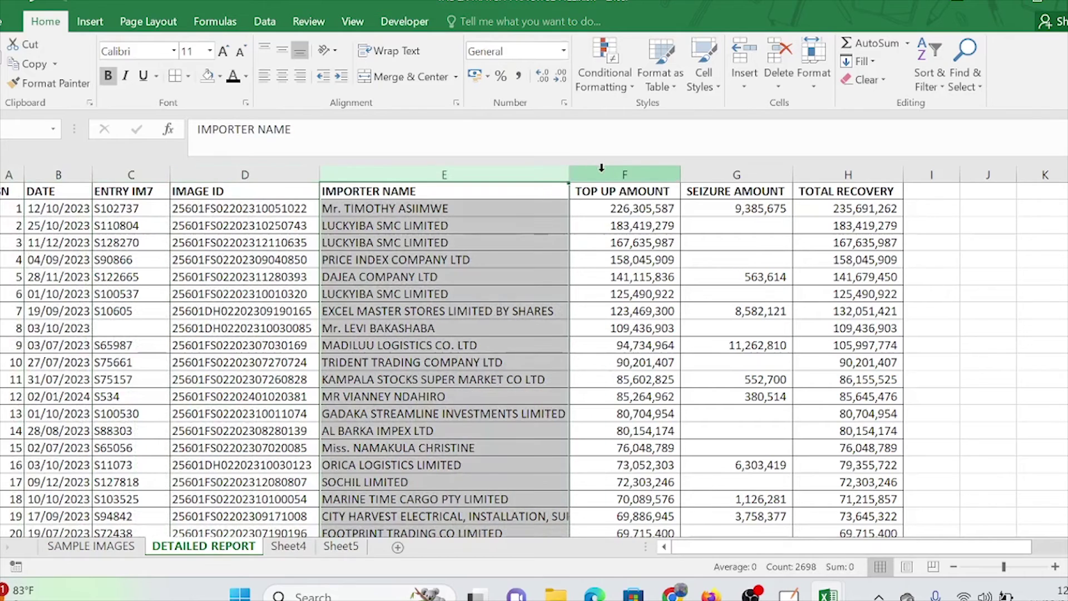
{"action": "left_click", "coordinate": [603, 172]}
{"action": "left_click", "coordinate": [723, 172]}
{"action": "left_click", "coordinate": [835, 172]}
{"action": "left_click", "coordinate": [487, 316]}
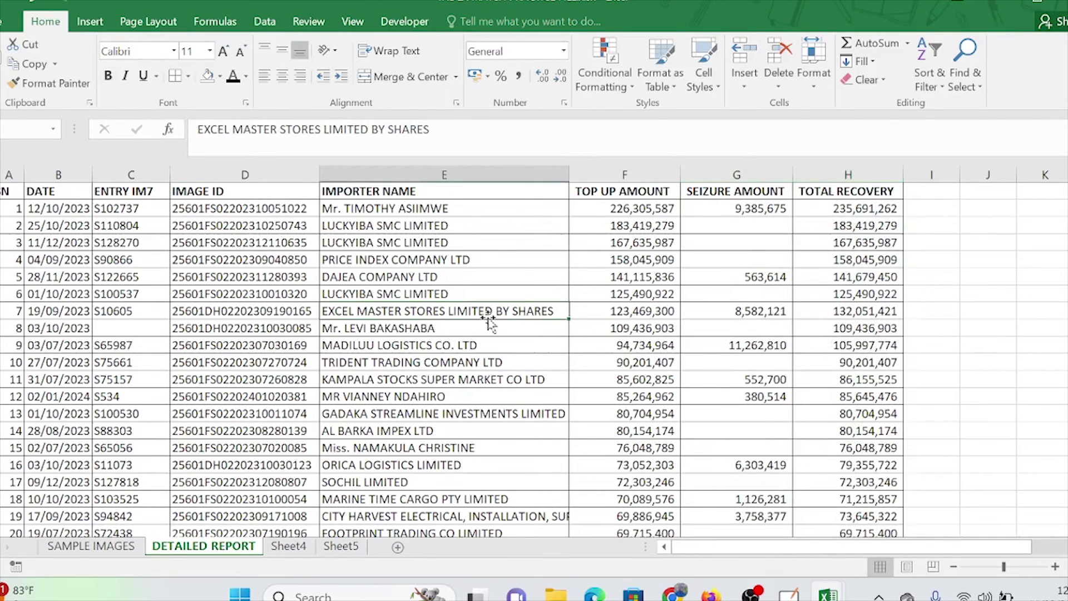
{"action": "scroll", "coordinate": [284, 278], "scroll_direction": "down", "scroll_amount": 20}
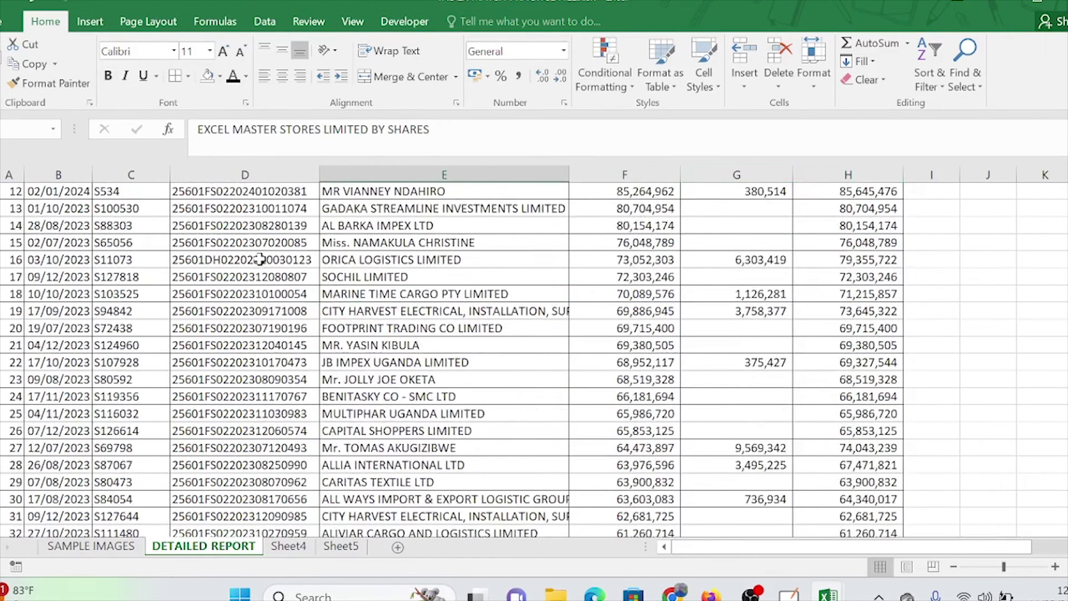
{"action": "scroll", "coordinate": [399, 345], "scroll_direction": "down", "scroll_amount": 20}
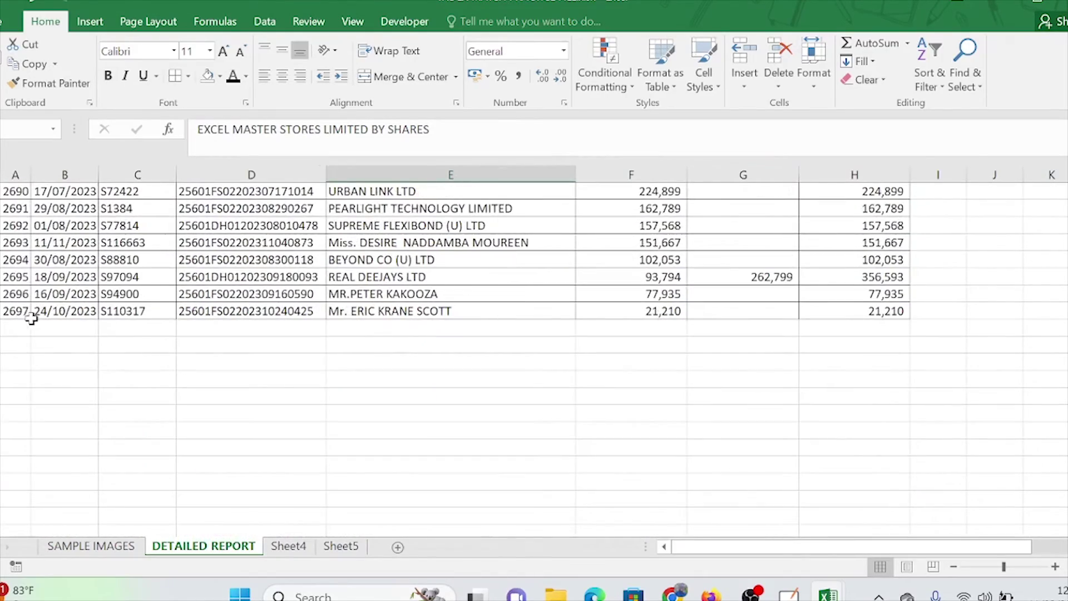
{"action": "scroll", "coordinate": [312, 316], "scroll_direction": "up", "scroll_amount": 4}
{"action": "left_click_drag", "start_coordinate": [1067, 522], "coordinate": [1067, 188]}
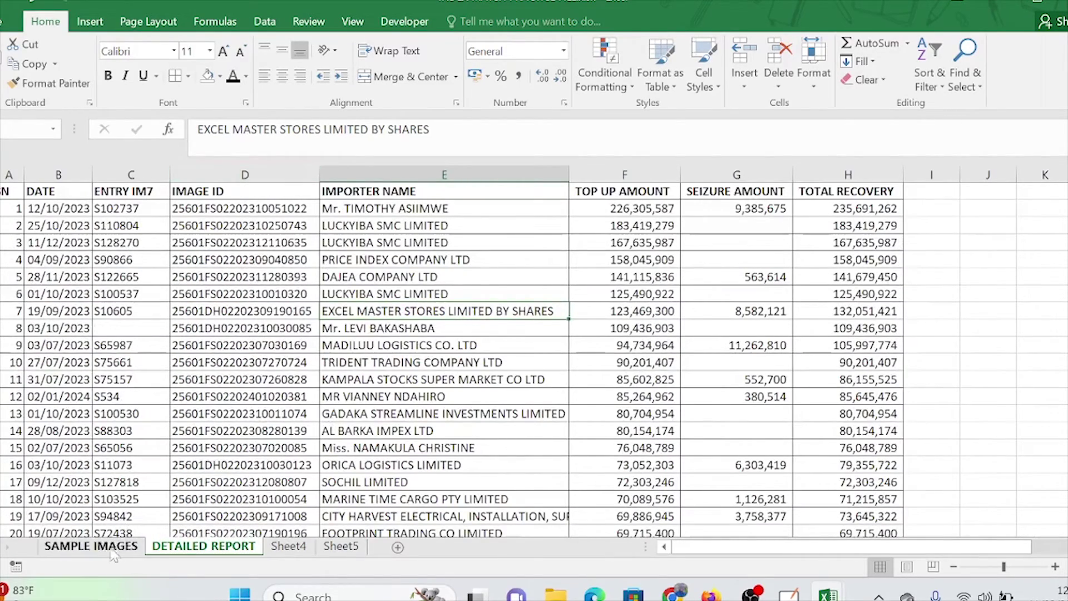
Examine the IMAGE ID columns on the DETAILED REPORT and SAMPLE IMAGES sheets as the field shared by both
{"action": "left_click", "coordinate": [243, 174]}
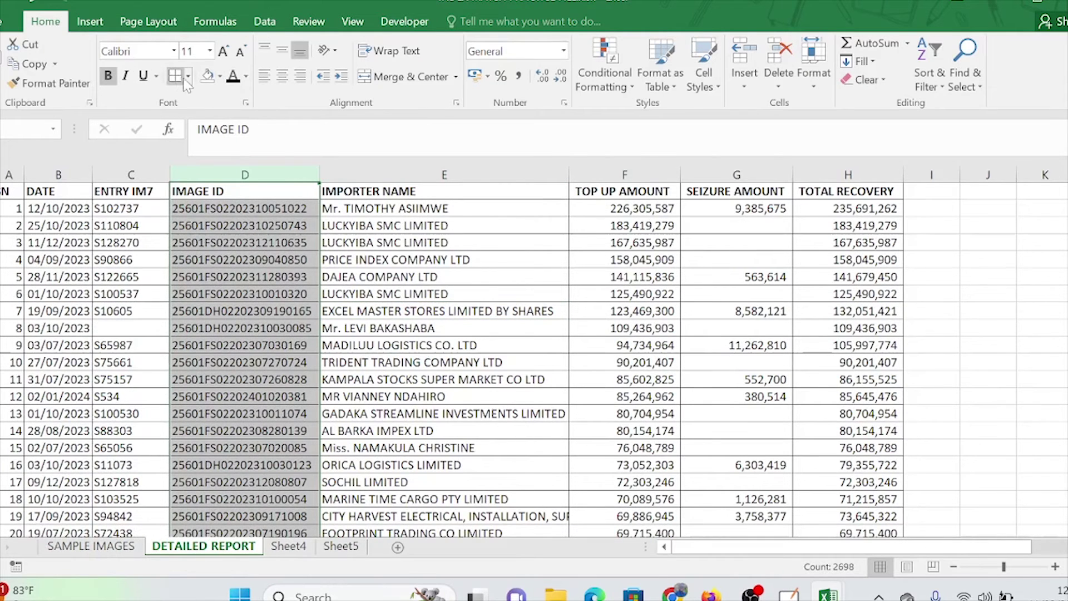
{"action": "left_click", "coordinate": [235, 311]}
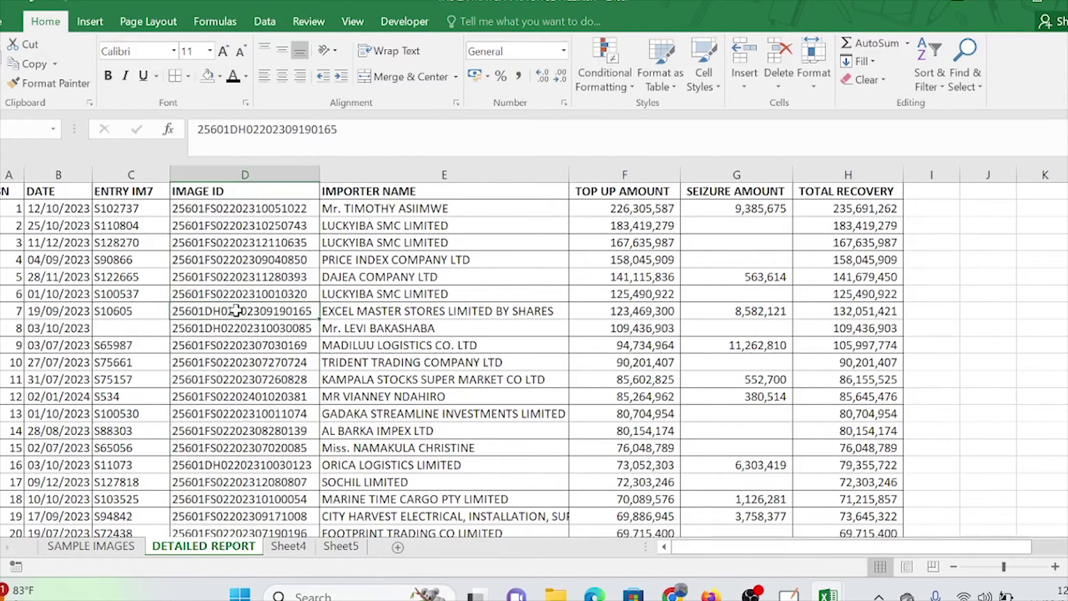
{"action": "left_click", "coordinate": [239, 259]}
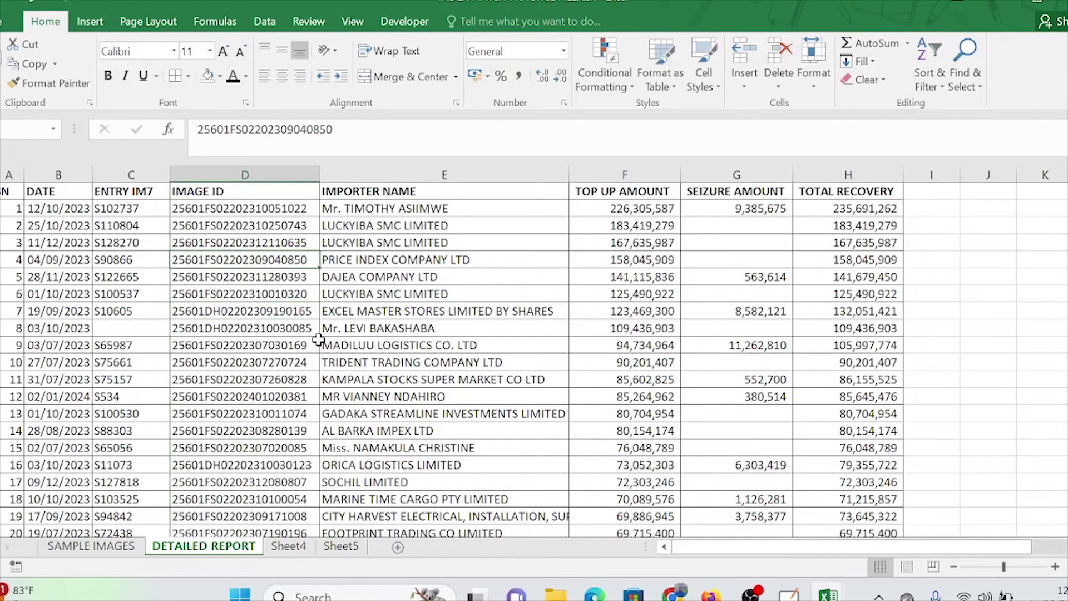
{"action": "left_click", "coordinate": [245, 244]}
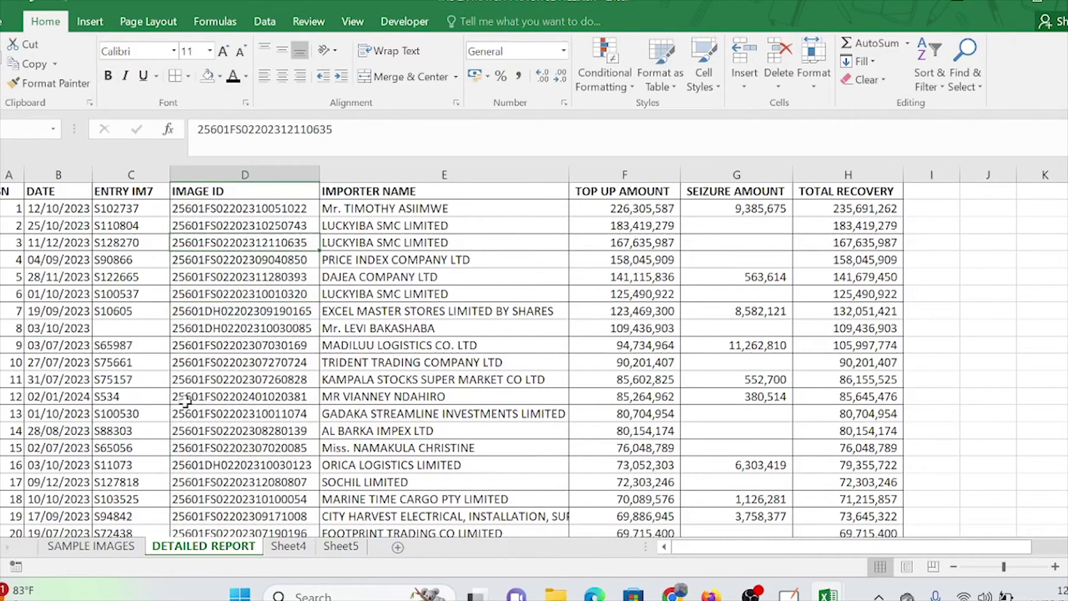
{"action": "left_click", "coordinate": [86, 547]}
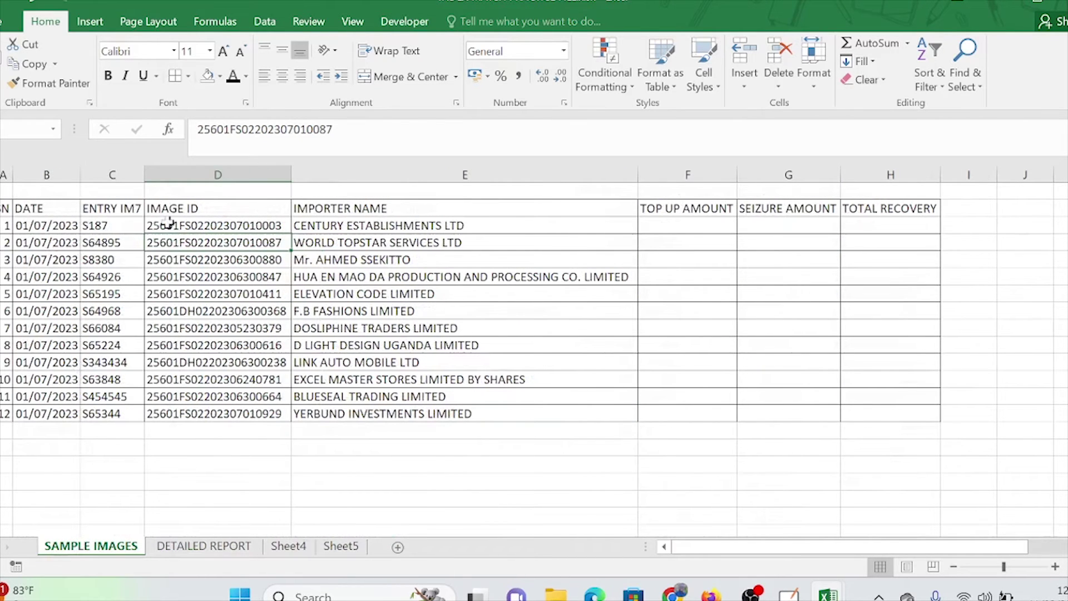
{"action": "left_click_drag", "start_coordinate": [169, 223], "coordinate": [182, 405]}
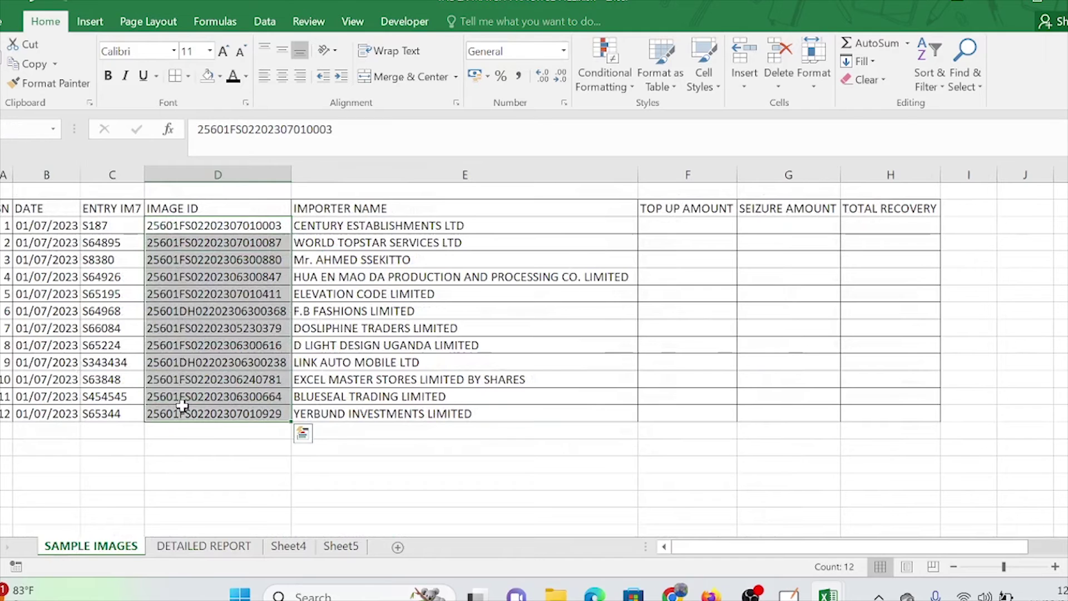
{"action": "left_click", "coordinate": [278, 239]}
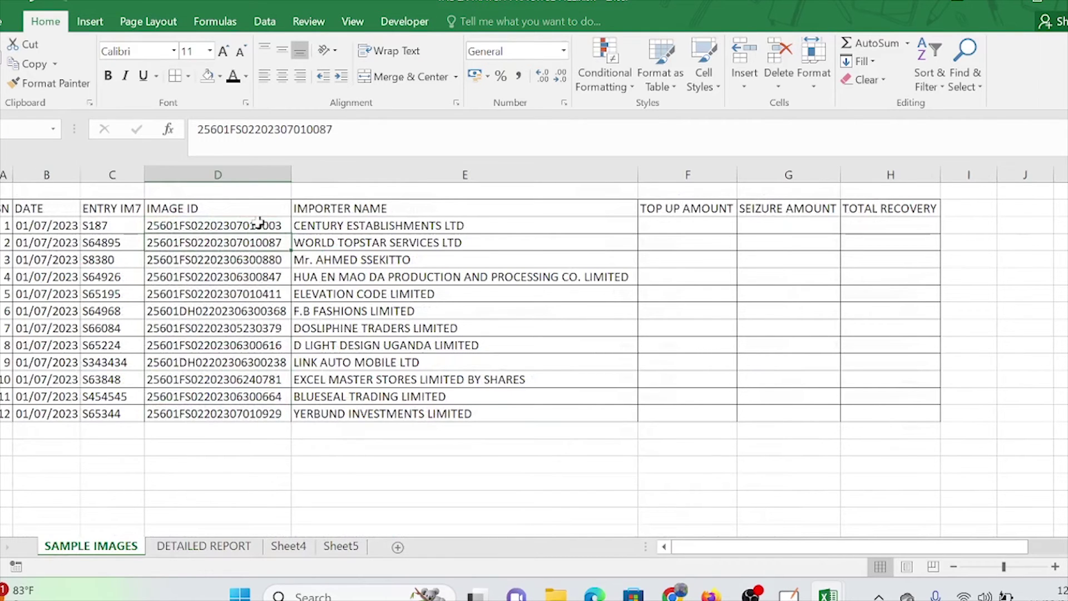
{"action": "left_click_drag", "start_coordinate": [260, 222], "coordinate": [258, 392]}
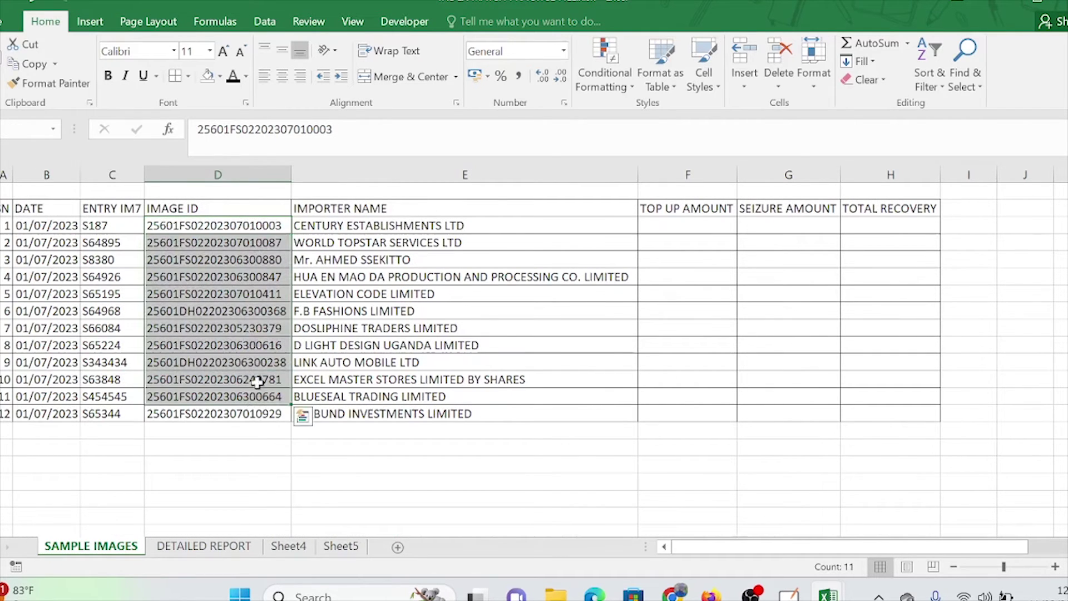
Examine the TOP UP AMOUNT, SEIZURE AMOUNT and TOTAL RECOVERY columns that need filling on the SAMPLE IMAGES sheet
{"action": "left_click_drag", "start_coordinate": [705, 221], "coordinate": [707, 409]}
{"action": "left_click_drag", "start_coordinate": [801, 218], "coordinate": [805, 406]}
{"action": "left_click_drag", "start_coordinate": [905, 226], "coordinate": [702, 409]}
{"action": "left_click", "coordinate": [715, 229]}
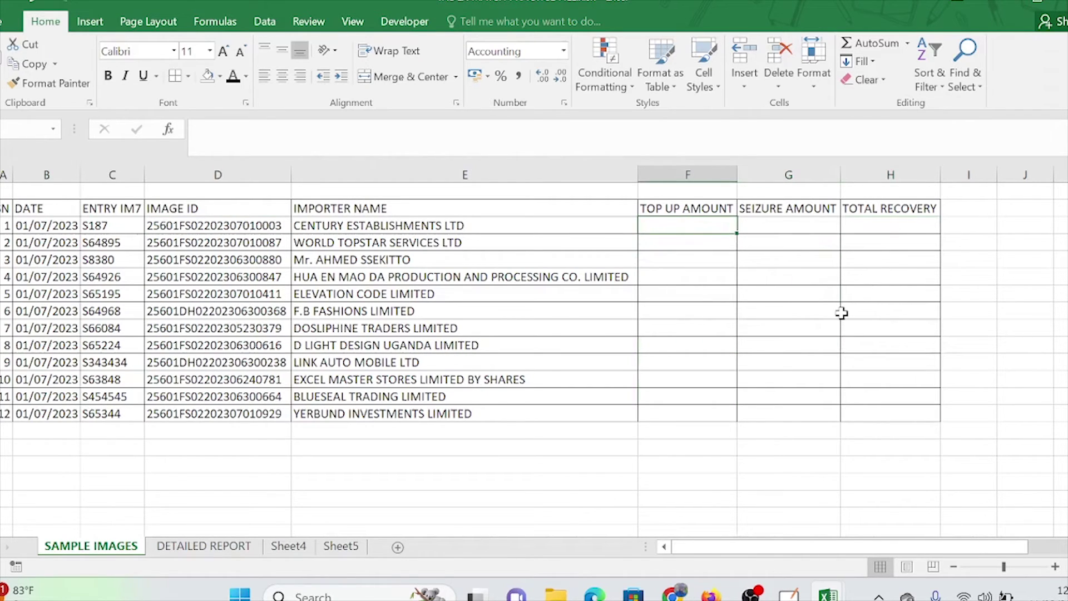
Compare the first image ID on SAMPLE IMAGES with the entries in the IMAGE ID column of DETAILED REPORT
{"action": "left_click", "coordinate": [182, 547]}
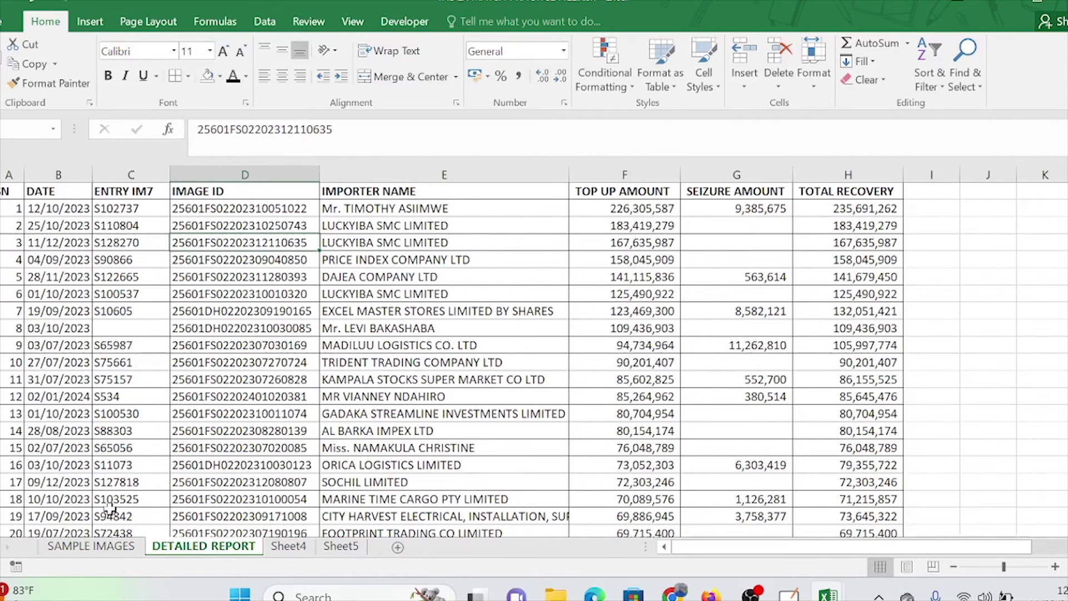
{"action": "left_click", "coordinate": [91, 545]}
{"action": "left_click", "coordinate": [250, 215]}
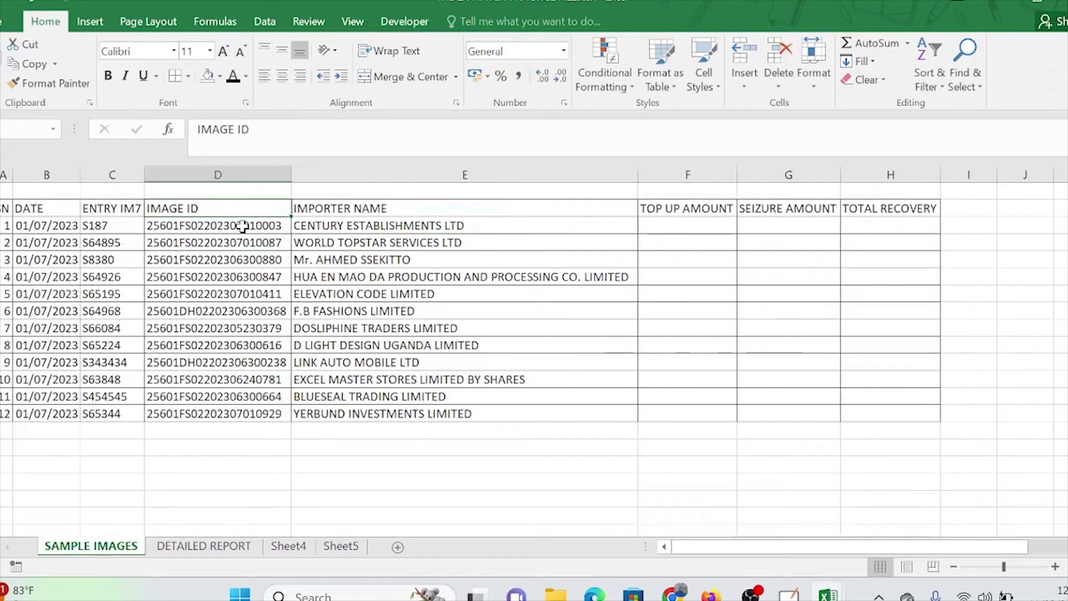
{"action": "left_click", "coordinate": [243, 226]}
{"action": "right_click", "coordinate": [242, 226]}
{"action": "key", "text": "Escape"}
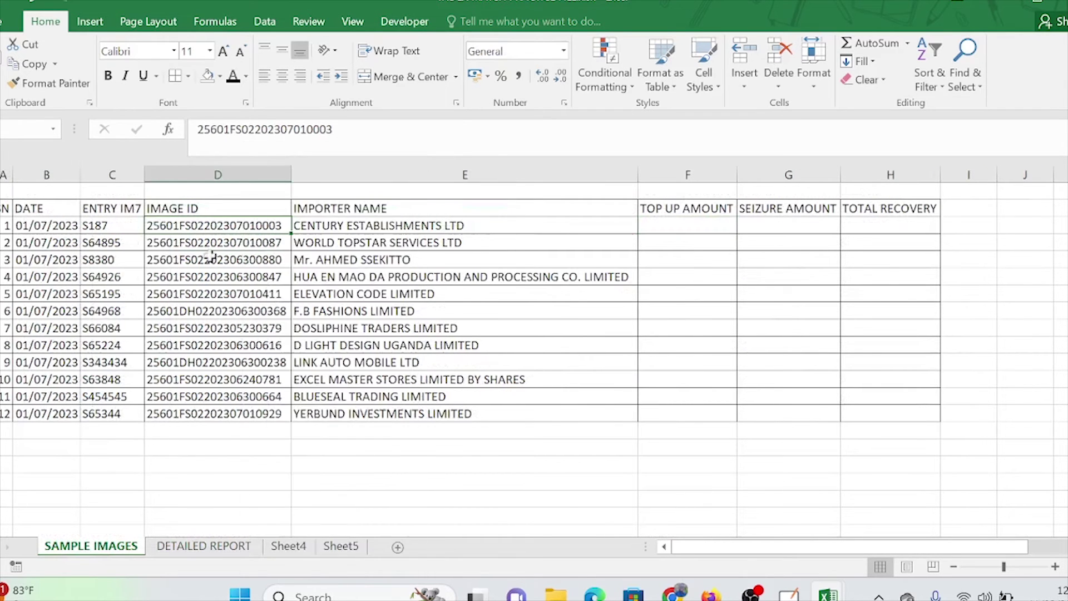
{"action": "left_click", "coordinate": [204, 545]}
{"action": "key", "text": "Down"}
{"action": "key", "text": "Down"}
{"action": "key", "text": "Down"}
{"action": "key", "text": "Down"}
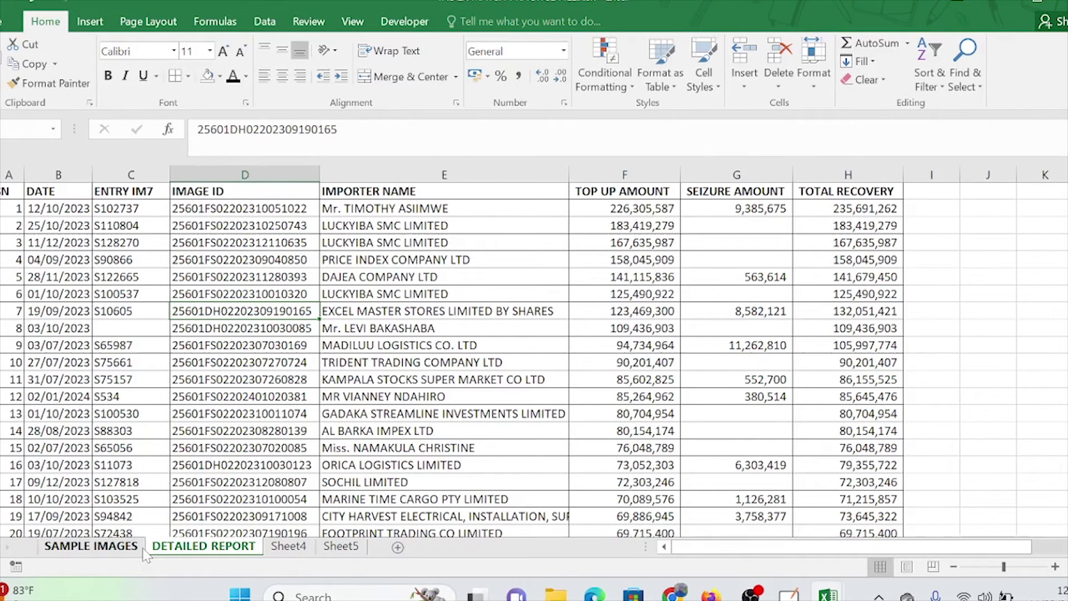
Look over the importer names and their top up and seizure amounts on the DETAILED REPORT sheet
{"action": "left_click", "coordinate": [475, 289]}
{"action": "left_click", "coordinate": [602, 271]}
{"action": "left_click", "coordinate": [701, 271]}
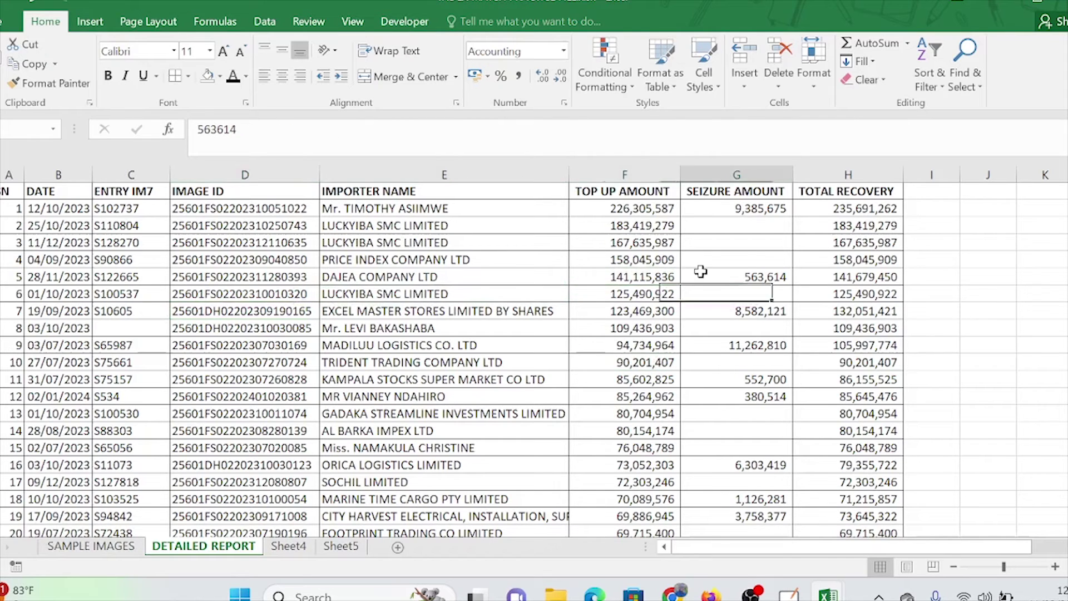
{"action": "left_click", "coordinate": [469, 513]}
{"action": "left_click", "coordinate": [481, 345]}
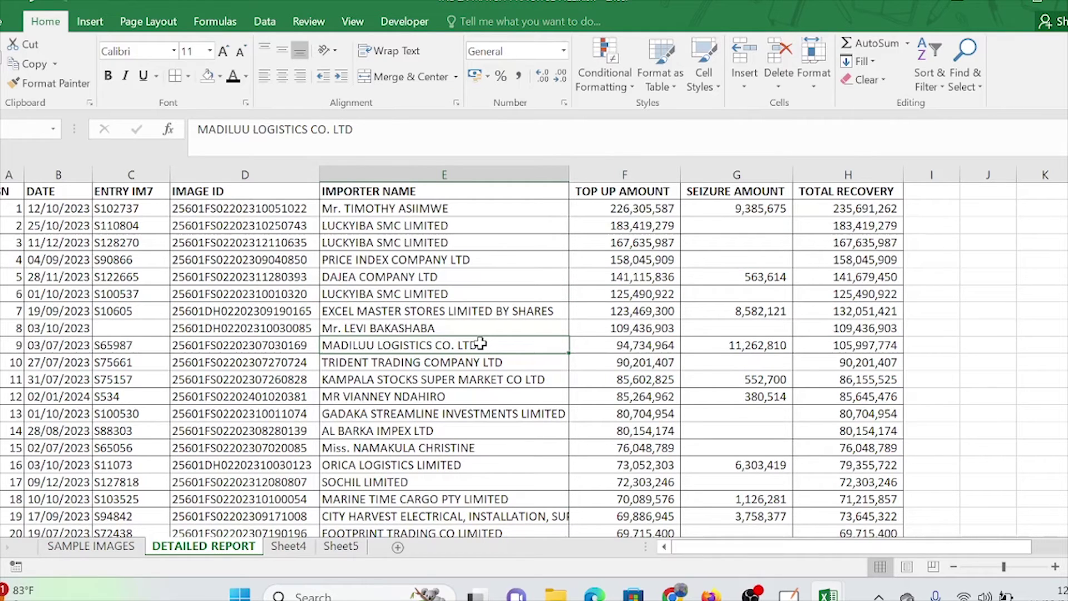
{"action": "left_click", "coordinate": [433, 395]}
{"action": "left_click", "coordinate": [392, 378]}
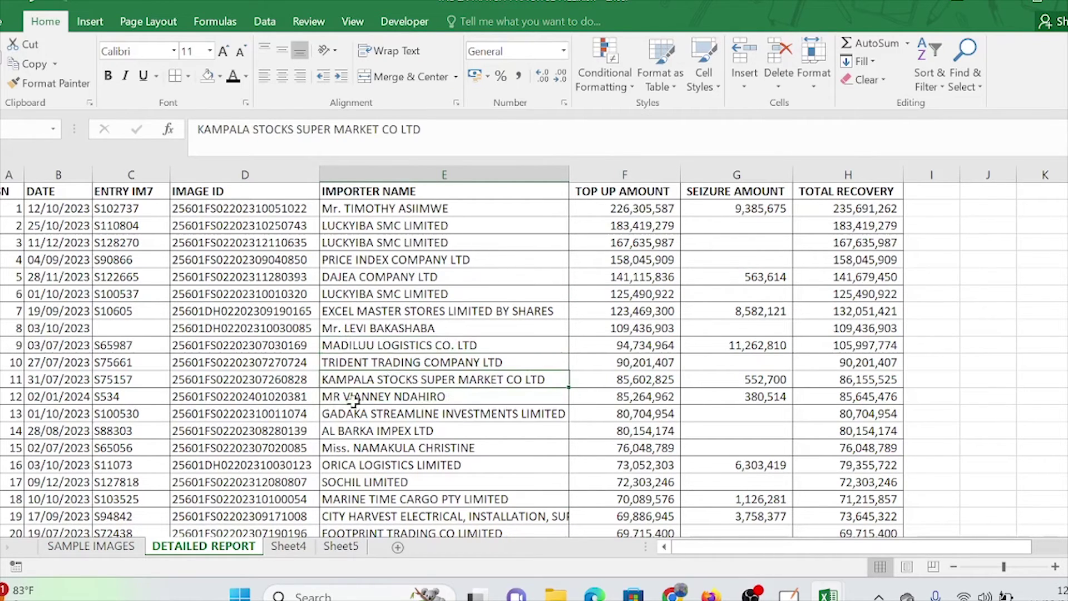
Convert the whole DETAILED REPORT data range $A$1:$H$2698 into an Excel table with headers
{"action": "left_click", "coordinate": [356, 428]}
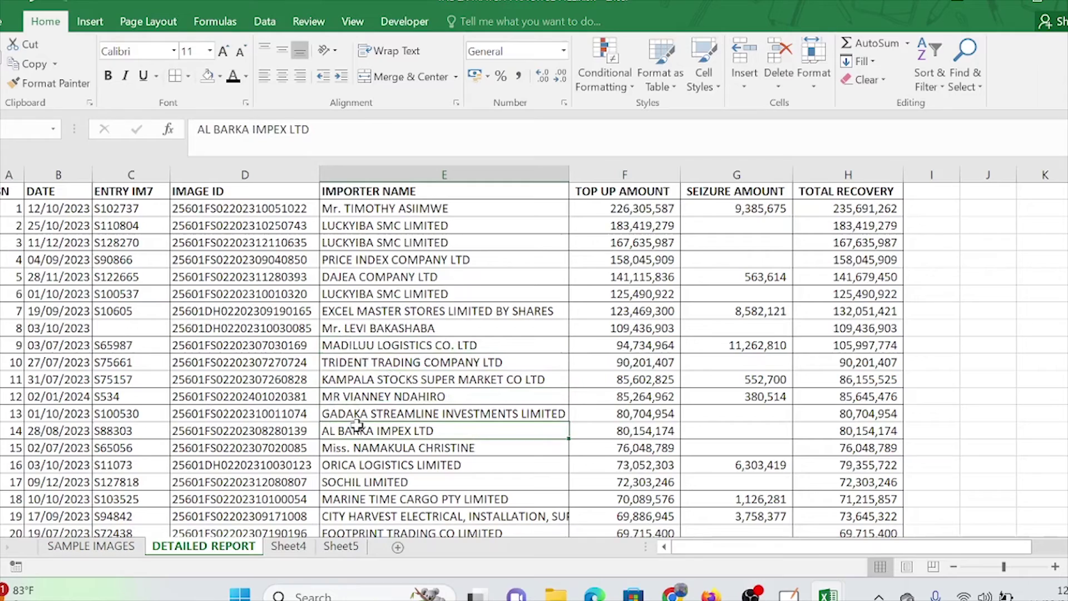
{"action": "key", "text": "ctrl+a"}
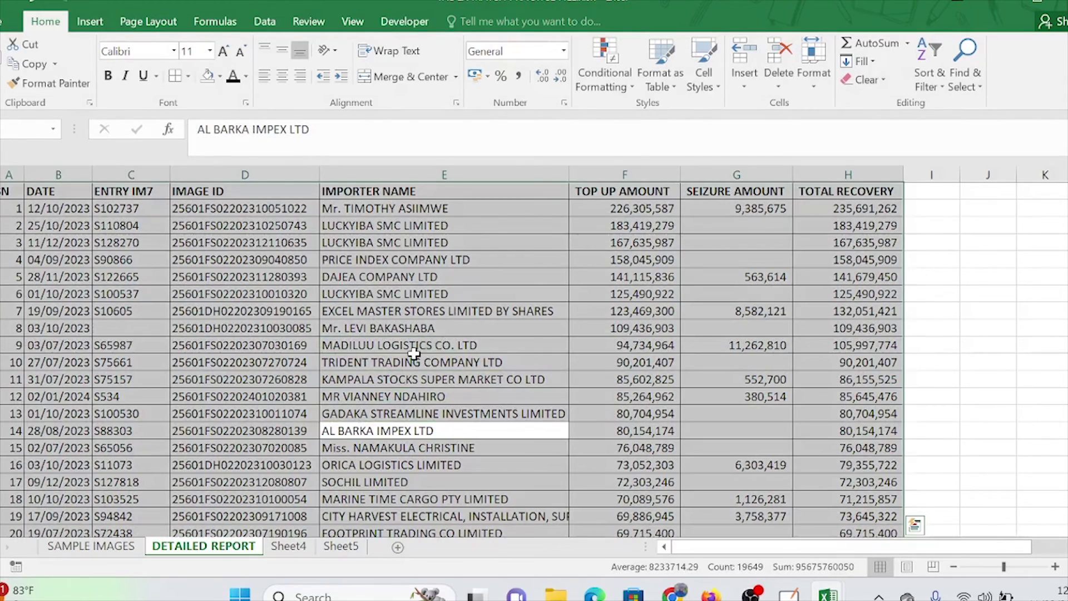
{"action": "scroll", "coordinate": [417, 356], "scroll_direction": "down", "scroll_amount": 20}
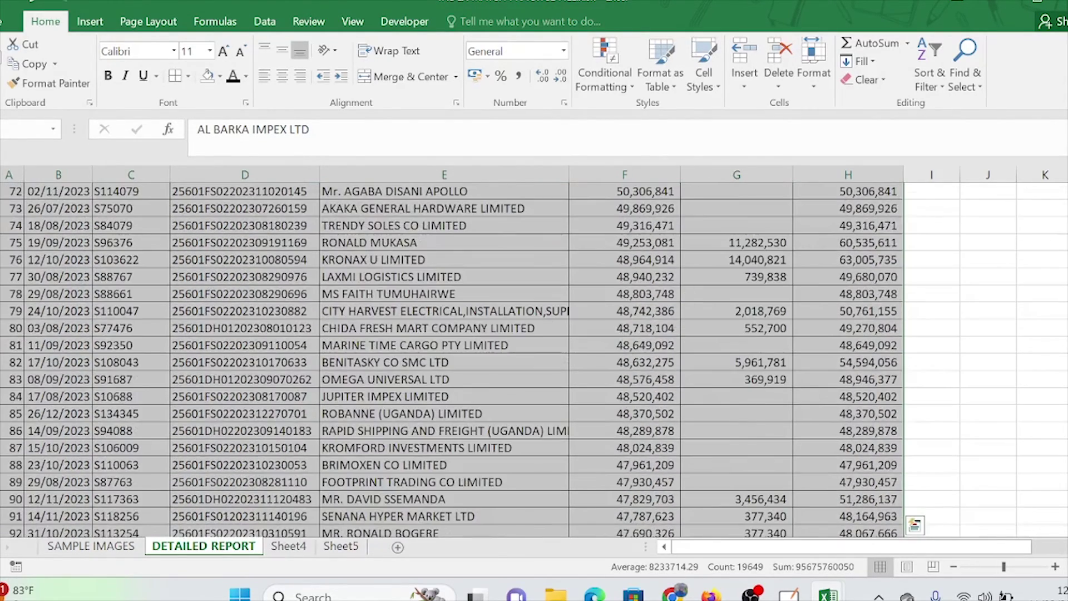
{"action": "left_click_drag", "start_coordinate": [1067, 203], "coordinate": [1067, 492]}
{"action": "scroll", "coordinate": [1034, 462], "scroll_direction": "down", "scroll_amount": 3}
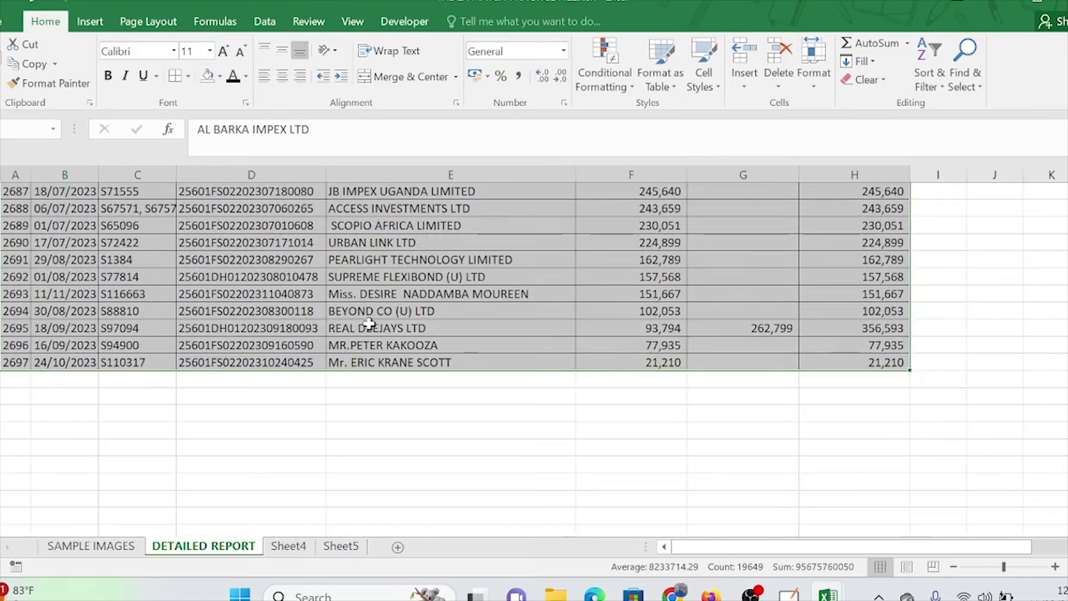
{"action": "key", "text": "ctrl+v"}
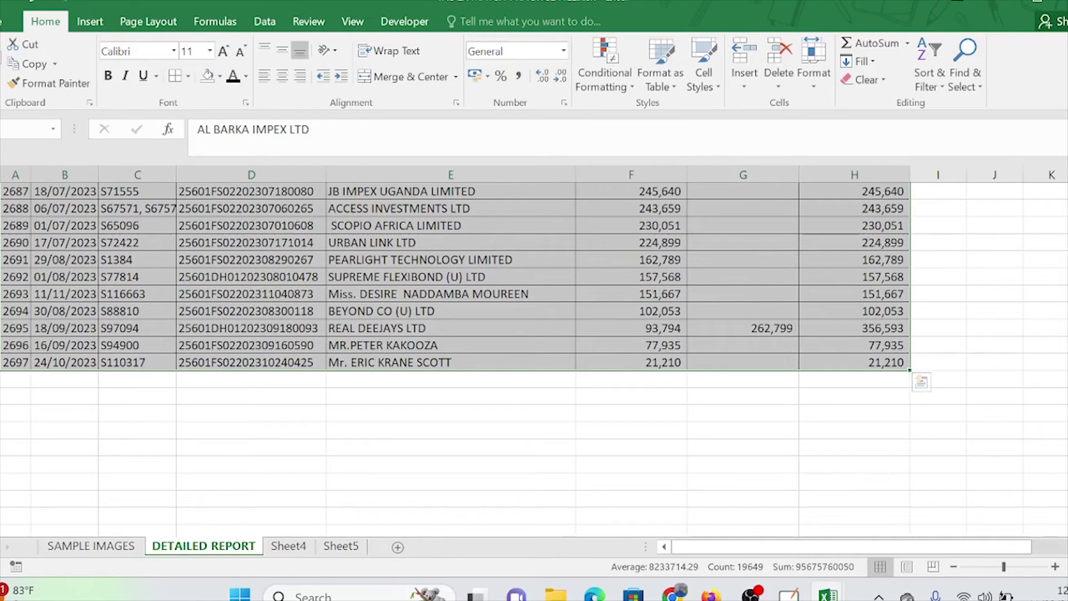
{"action": "key", "text": "ctrl+BackSpace"}
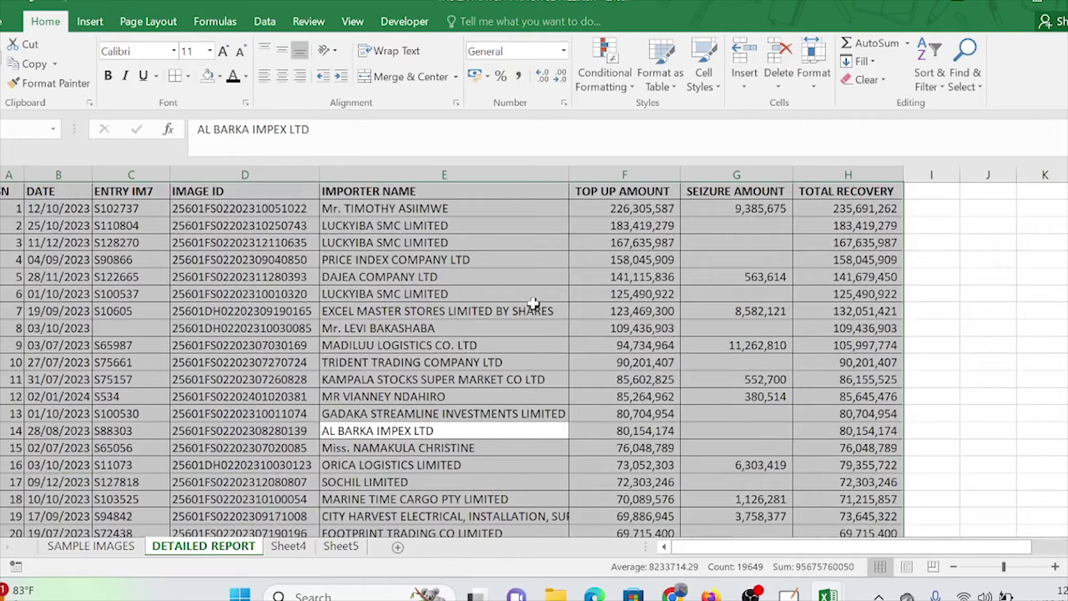
{"action": "key", "text": "ctrl+t"}
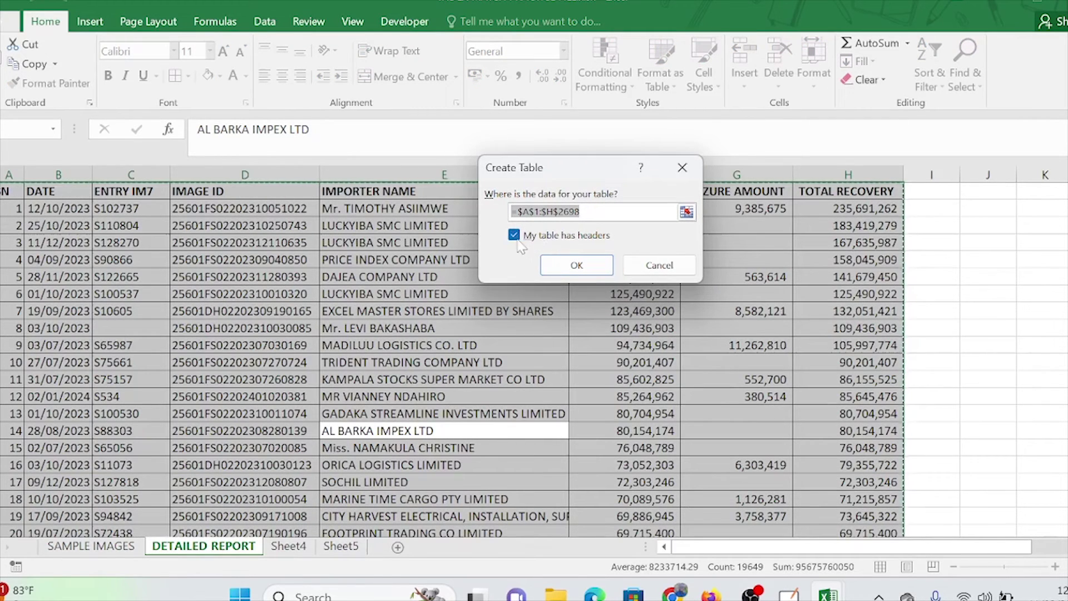
{"action": "left_click", "coordinate": [575, 265]}
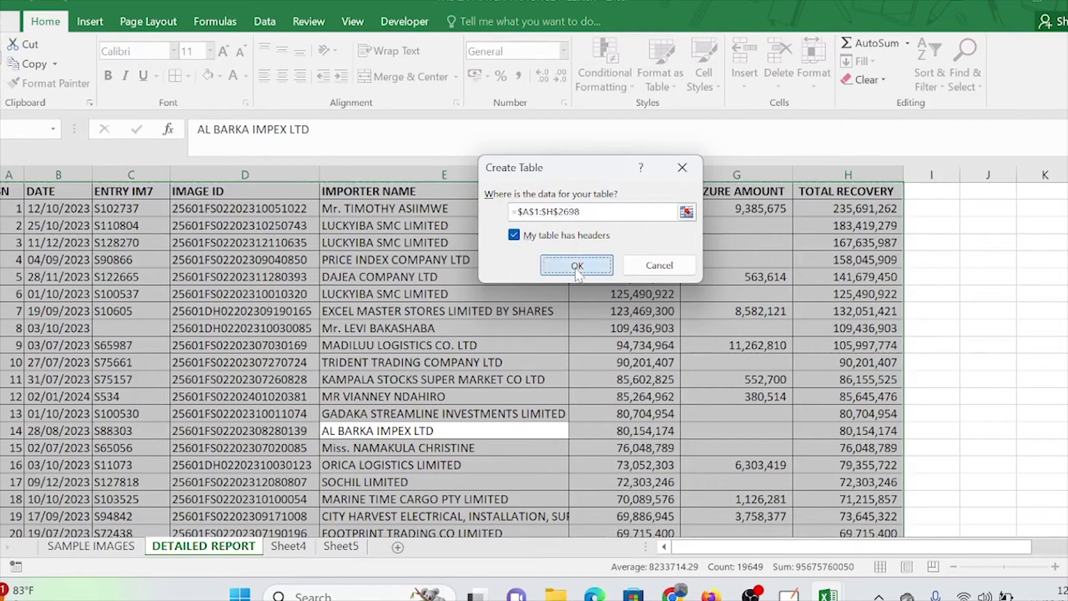
{"action": "left_click", "coordinate": [549, 343]}
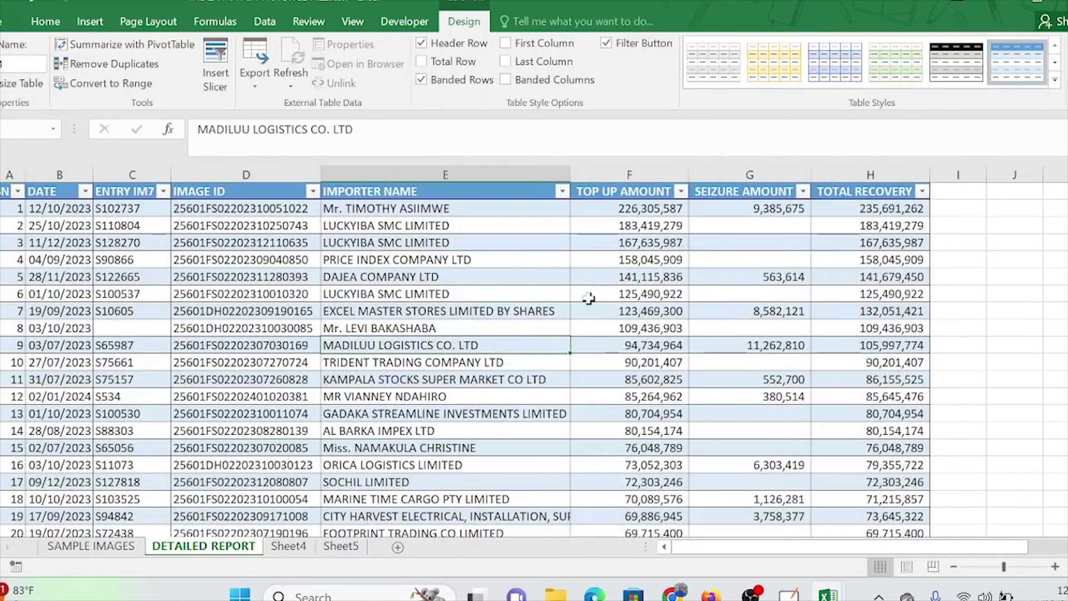
Apply the table style with a black header row and grey banded rows to the DETAILED REPORT table
{"action": "left_click", "coordinate": [455, 329]}
{"action": "left_click", "coordinate": [432, 380]}
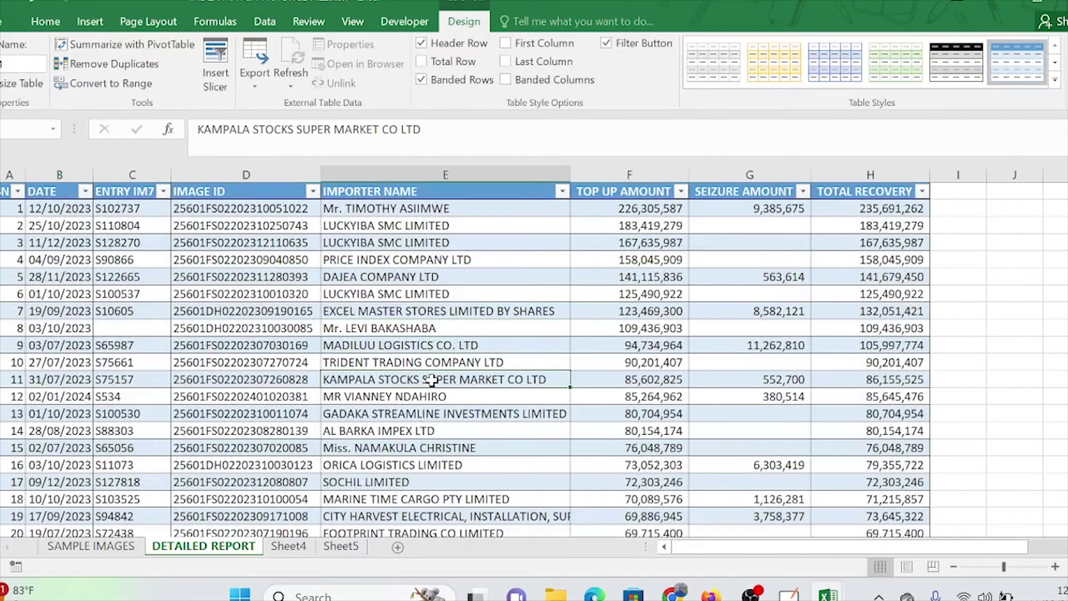
{"action": "left_click", "coordinate": [956, 61]}
{"action": "left_click", "coordinate": [535, 362]}
{"action": "left_click", "coordinate": [514, 329]}
{"action": "left_click", "coordinate": [504, 260]}
{"action": "left_click", "coordinate": [396, 350]}
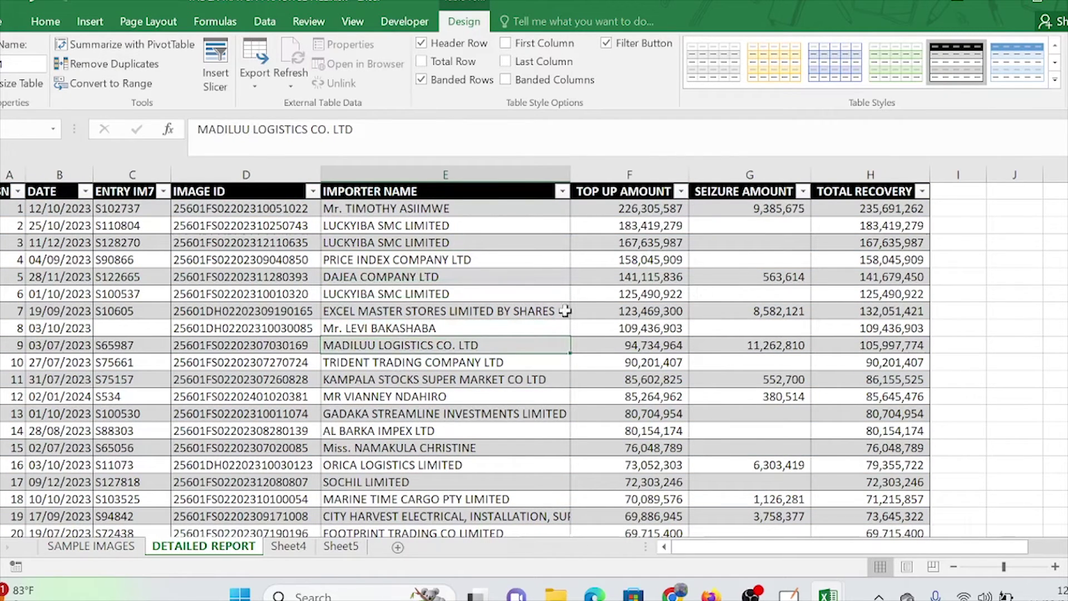
Convert the whole SAMPLE IMAGES data range, including its header row, into an Excel table
{"action": "left_click", "coordinate": [91, 545]}
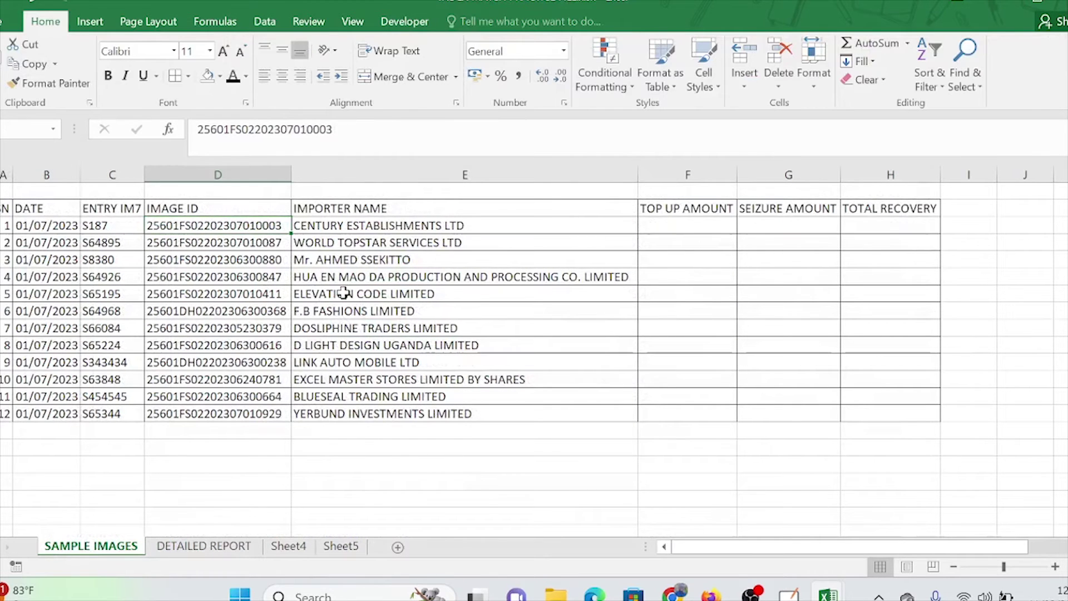
{"action": "left_click", "coordinate": [363, 295]}
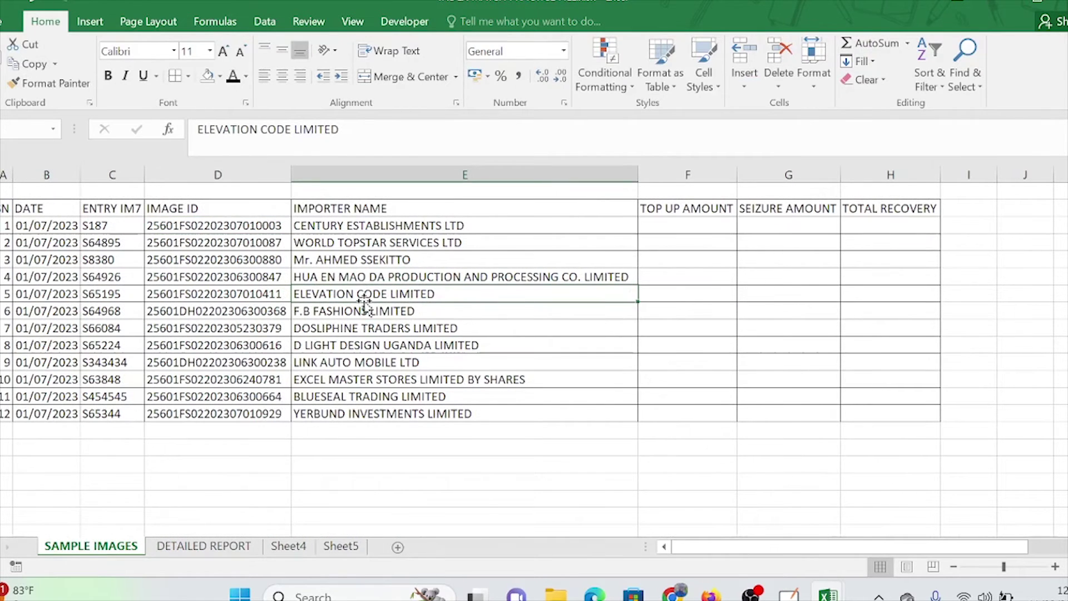
{"action": "key", "text": "ctrl+a"}
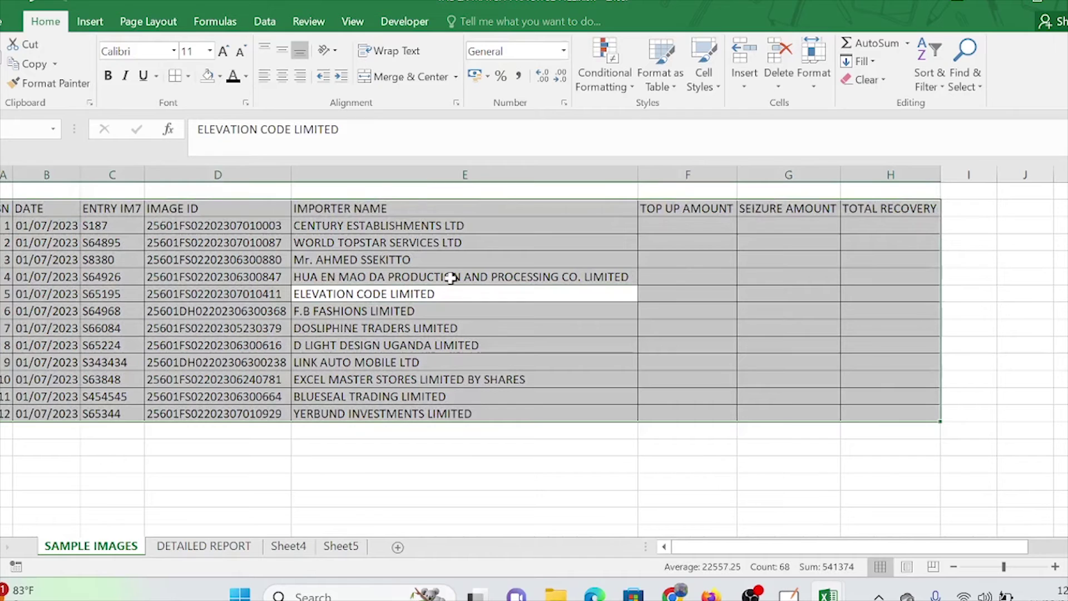
{"action": "key", "text": "ctrl+t"}
{"action": "left_click", "coordinate": [575, 265]}
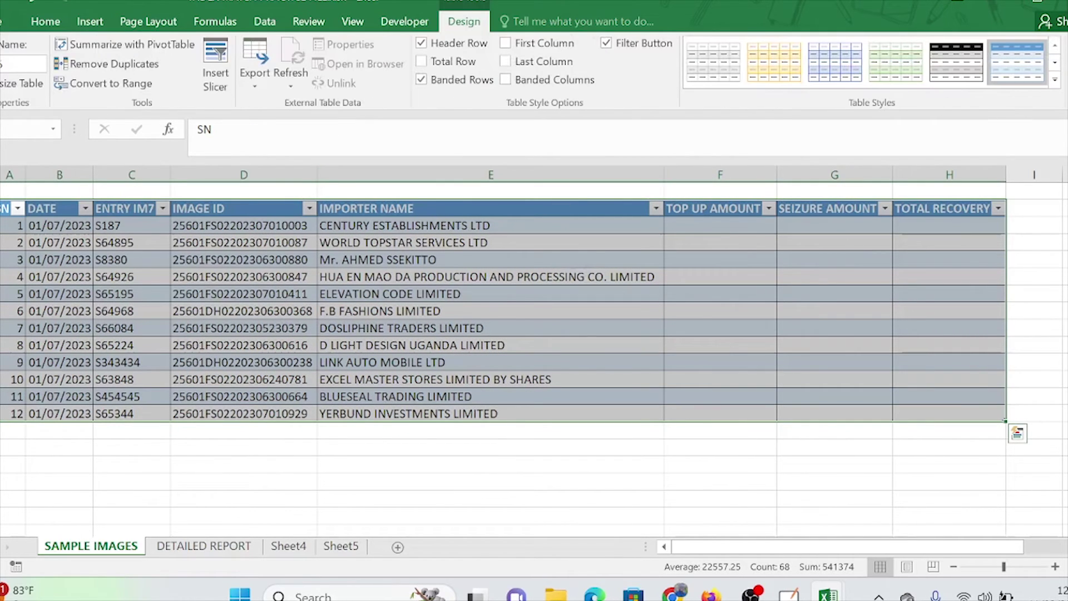
Apply the light green banded table style to the SAMPLE IMAGES table
{"action": "left_click", "coordinate": [776, 66]}
{"action": "left_click", "coordinate": [901, 75]}
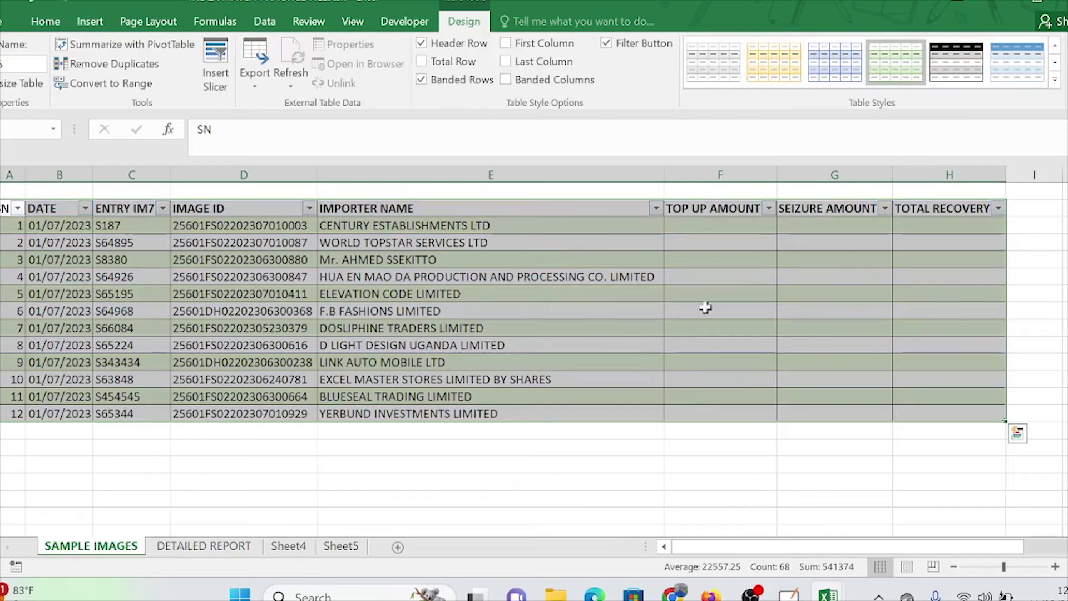
{"action": "left_click", "coordinate": [581, 325]}
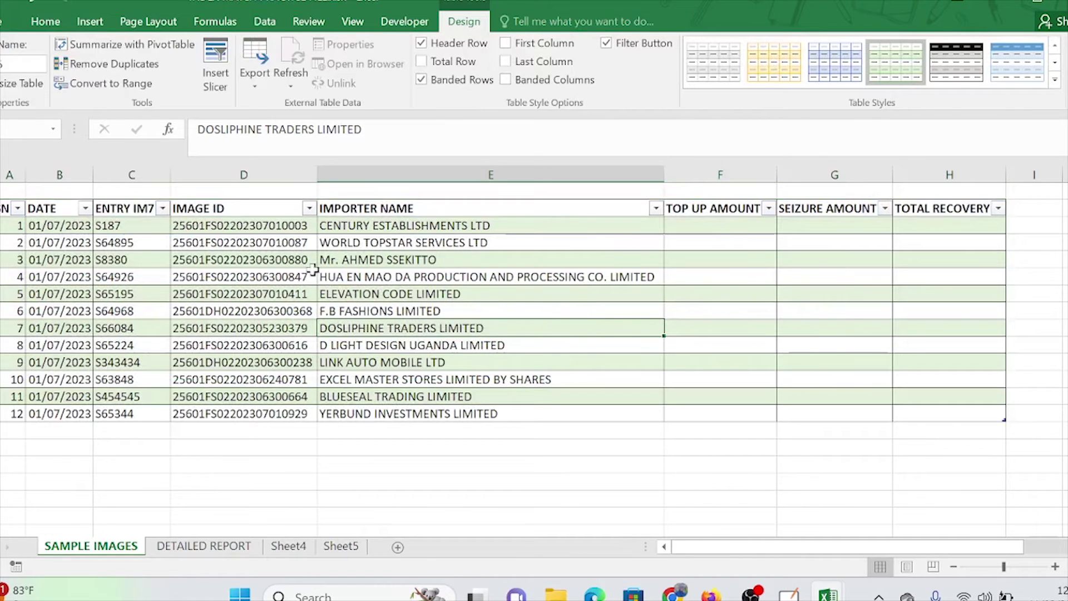
{"action": "left_click", "coordinate": [10, 210]}
{"action": "left_click_drag", "start_coordinate": [10, 210], "coordinate": [960, 217]}
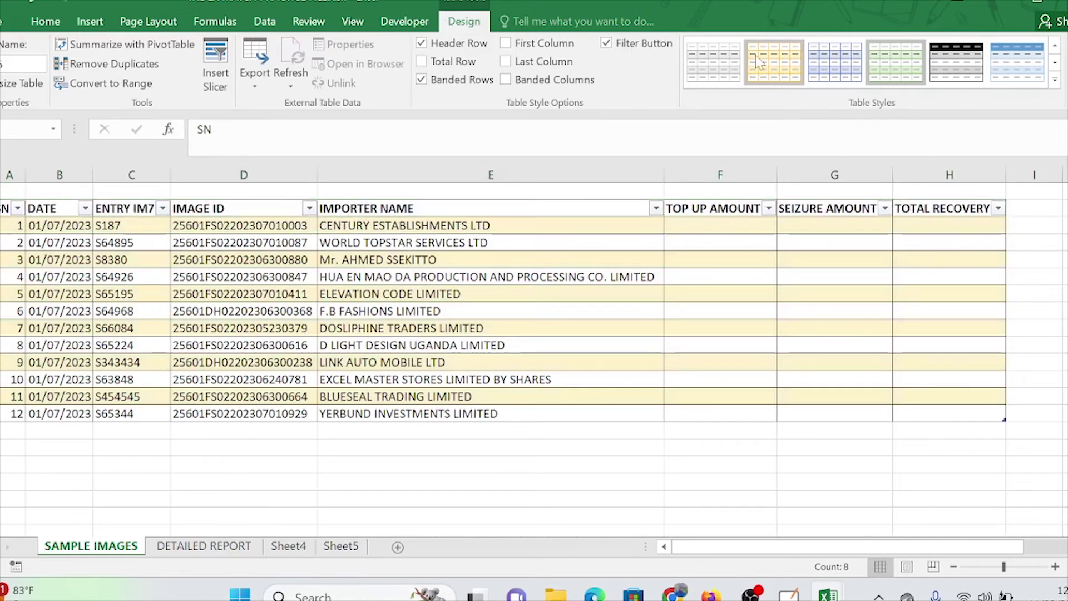
{"action": "left_click", "coordinate": [67, 27]}
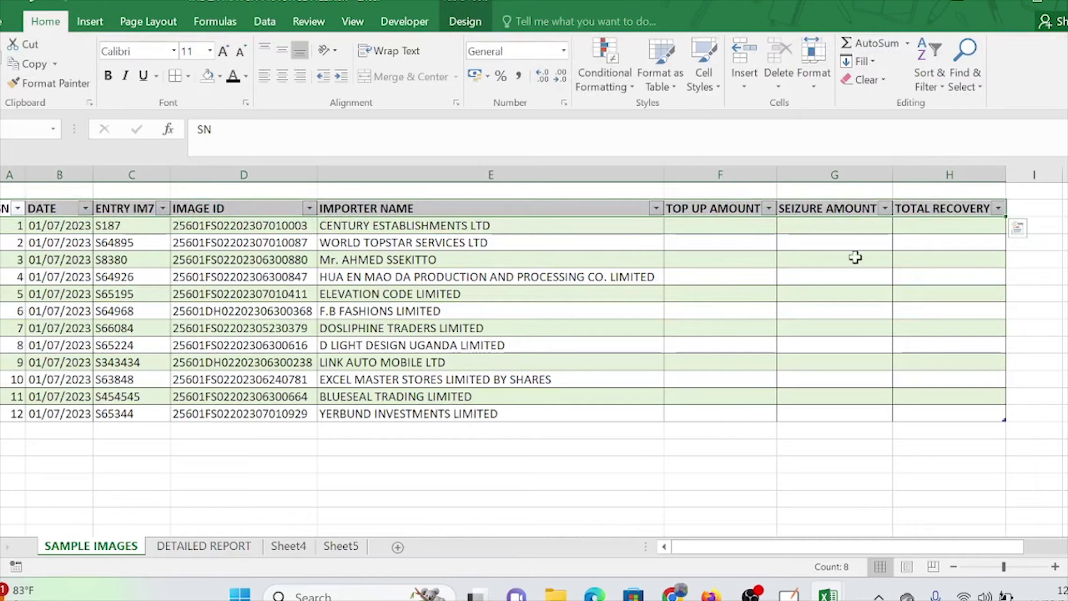
{"action": "left_click", "coordinate": [821, 327]}
{"action": "left_click", "coordinate": [626, 296]}
Review the SAMPLE IMAGES and DETAILED REPORT tables, examining the TOP UP AMOUNT, SEIZURE AMOUNT and TOTAL RECOVERY source columns
{"action": "left_click", "coordinate": [245, 550]}
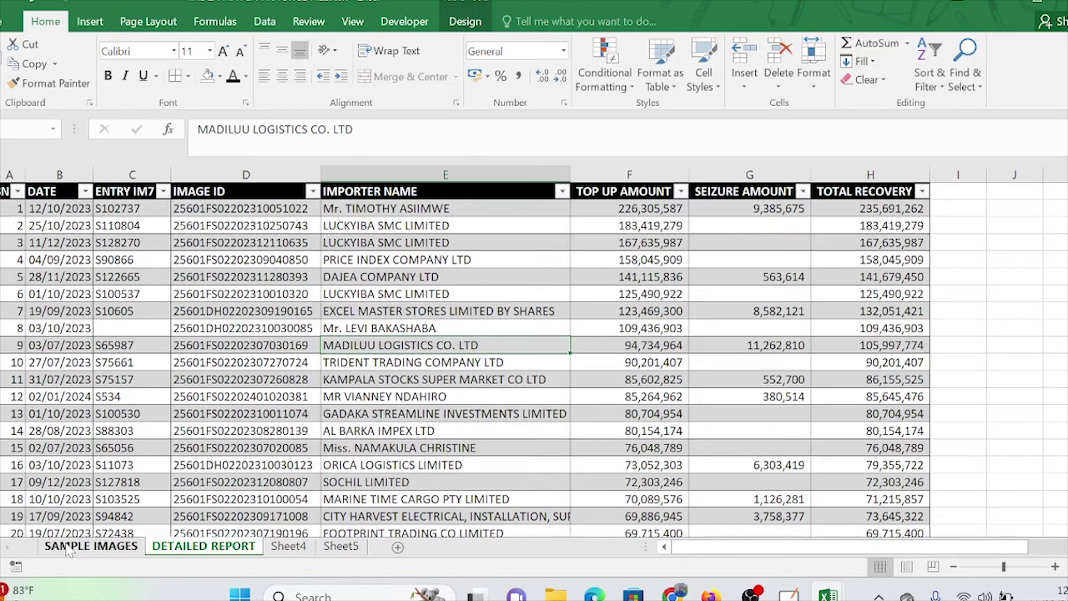
{"action": "left_click", "coordinate": [89, 546]}
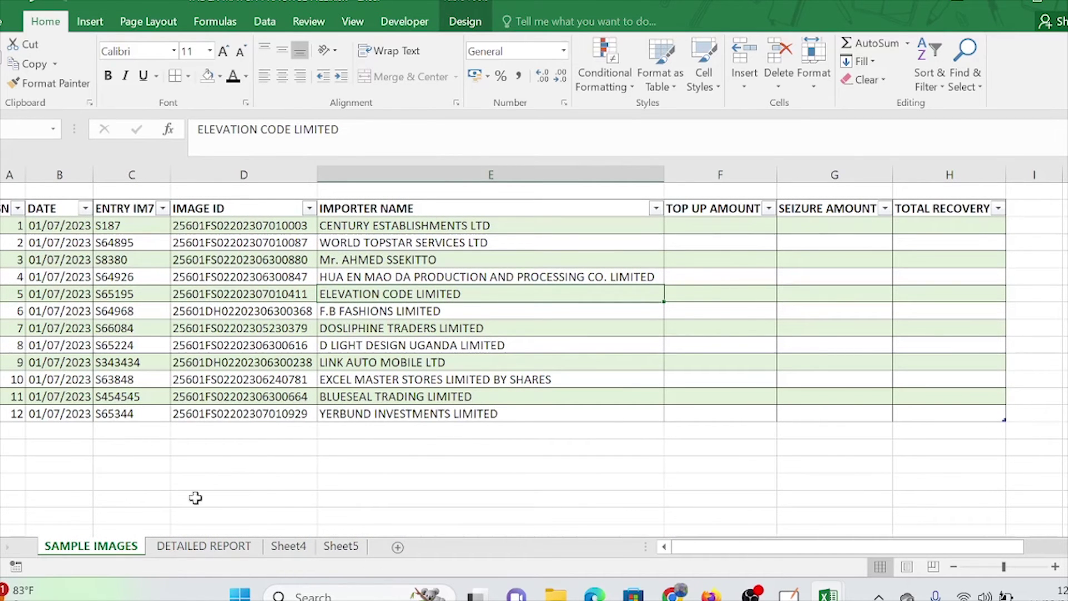
{"action": "left_click", "coordinate": [203, 549]}
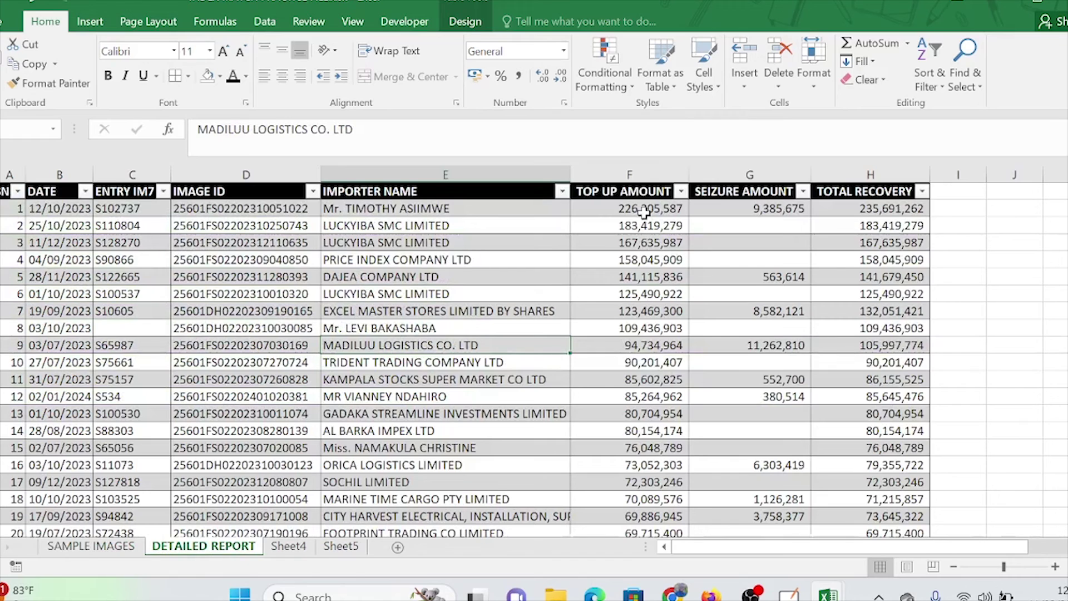
{"action": "left_click", "coordinate": [820, 312]}
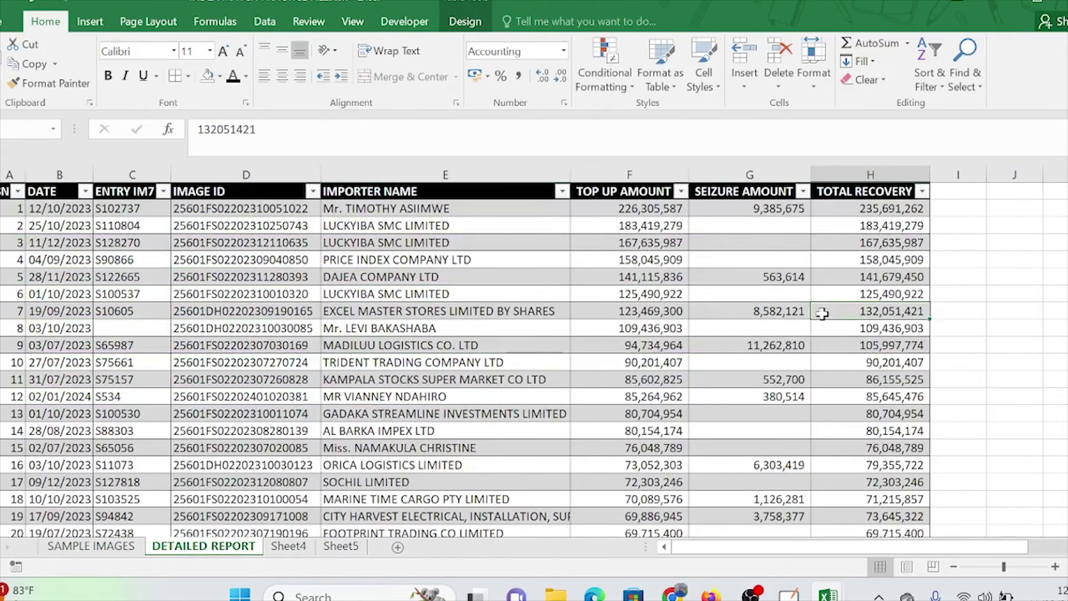
{"action": "left_click_drag", "start_coordinate": [618, 210], "coordinate": [779, 357]}
{"action": "scroll", "coordinate": [781, 359], "scroll_direction": "up", "scroll_amount": 11}
{"action": "scroll", "coordinate": [781, 359], "scroll_direction": "up", "scroll_amount": 1}
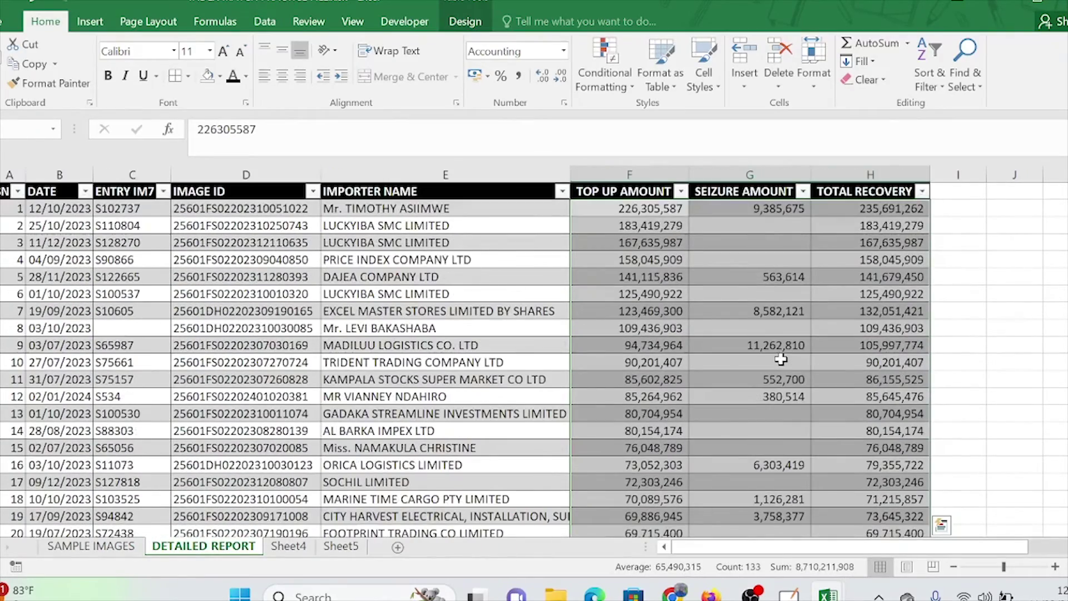
{"action": "left_click", "coordinate": [805, 214]}
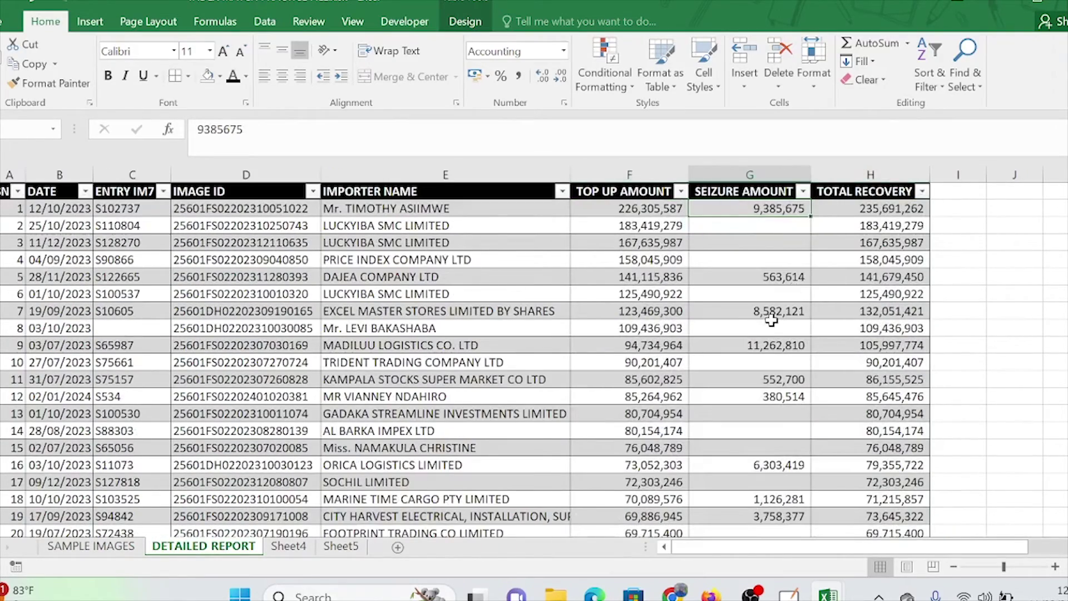
Open the SAMPLE IMAGES sheet and examine its empty TOP UP AMOUNT, SEIZURE AMOUNT and TOTAL RECOVERY columns
{"action": "left_click", "coordinate": [761, 295]}
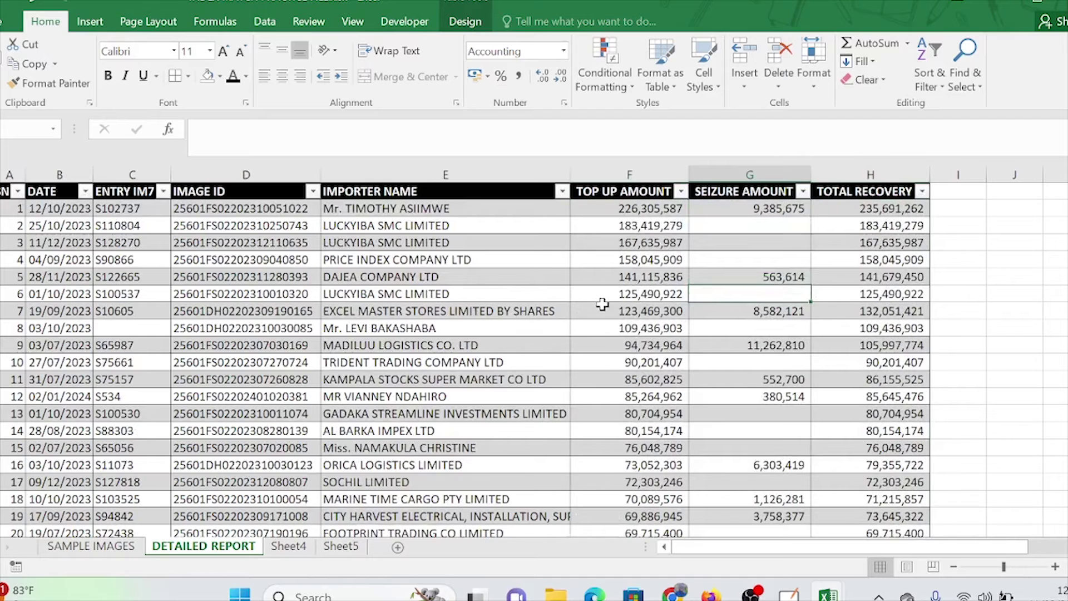
{"action": "left_click", "coordinate": [123, 549]}
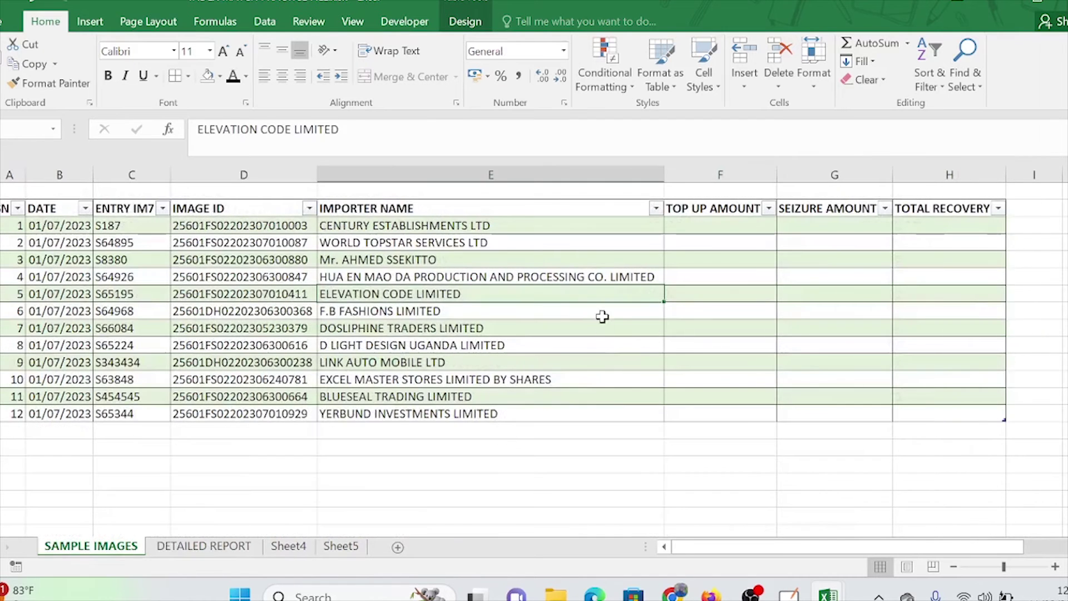
{"action": "left_click", "coordinate": [634, 327]}
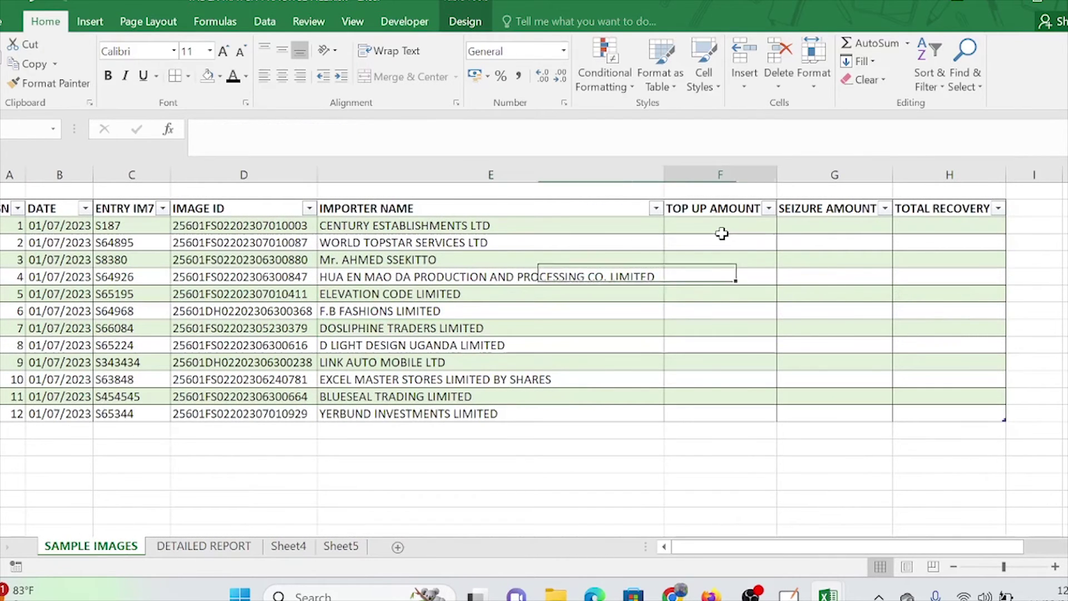
{"action": "left_click_drag", "start_coordinate": [720, 234], "coordinate": [965, 407]}
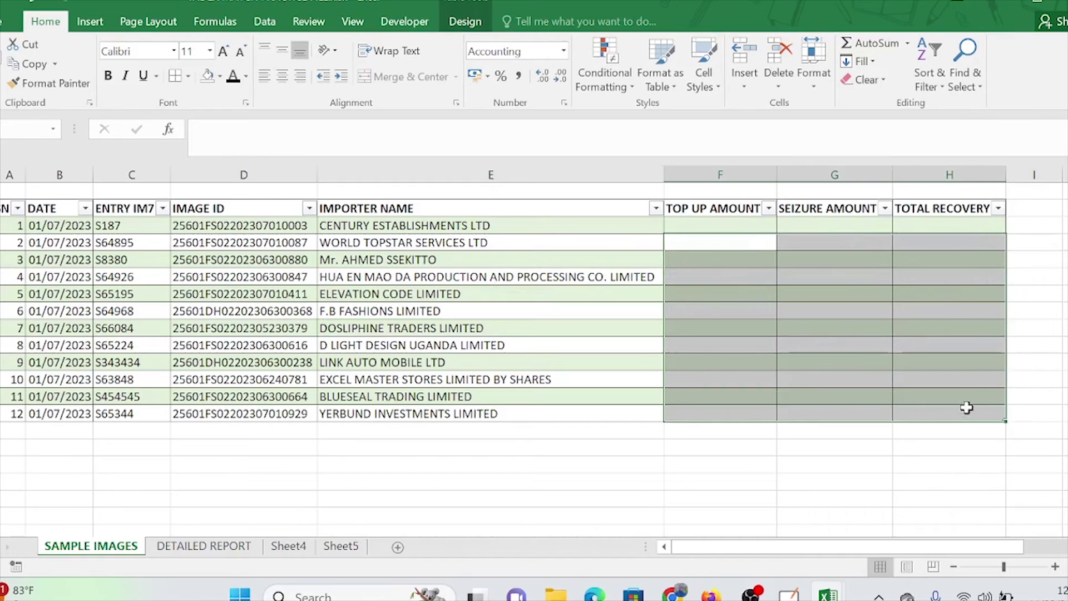
{"action": "left_click", "coordinate": [942, 345]}
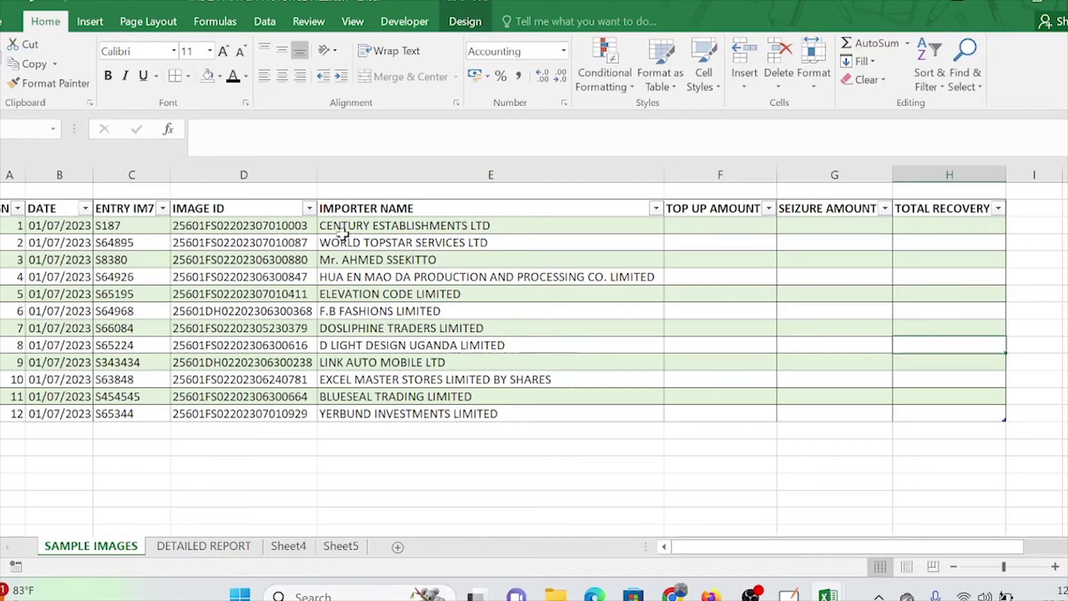
Shade the IMAGE ID entries of the SAMPLE IMAGES table with a light gold fill
{"action": "left_click", "coordinate": [260, 199]}
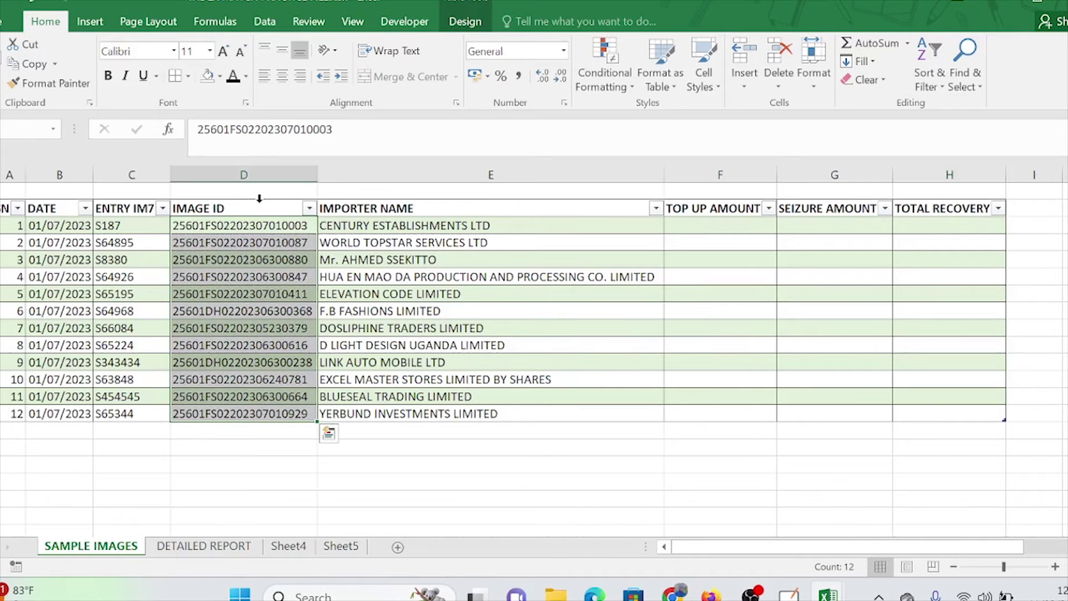
{"action": "left_click", "coordinate": [221, 78]}
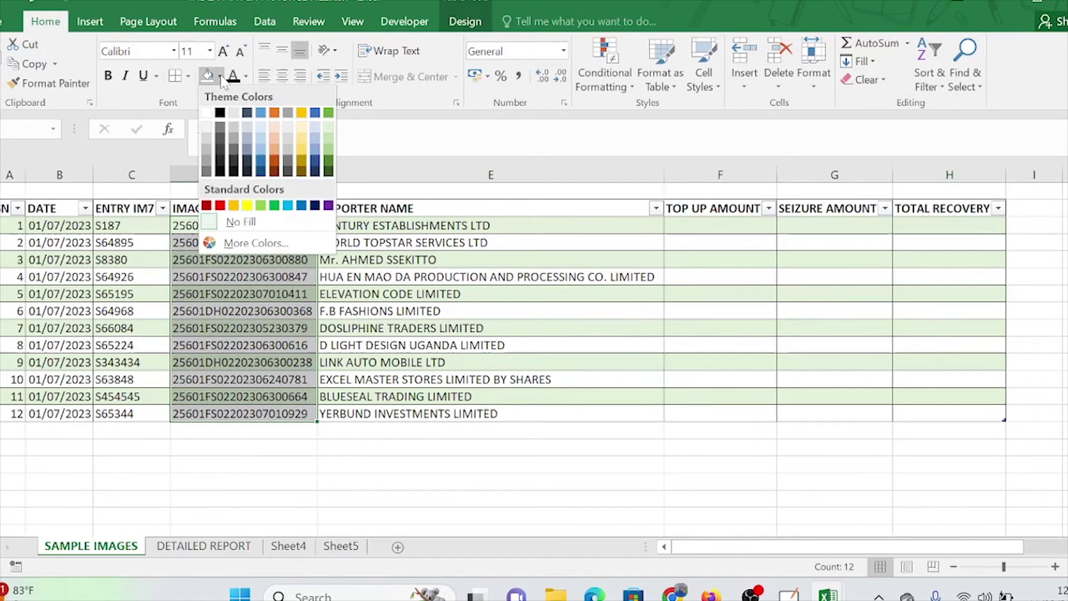
{"action": "left_click", "coordinate": [303, 132]}
{"action": "left_click", "coordinate": [283, 277]}
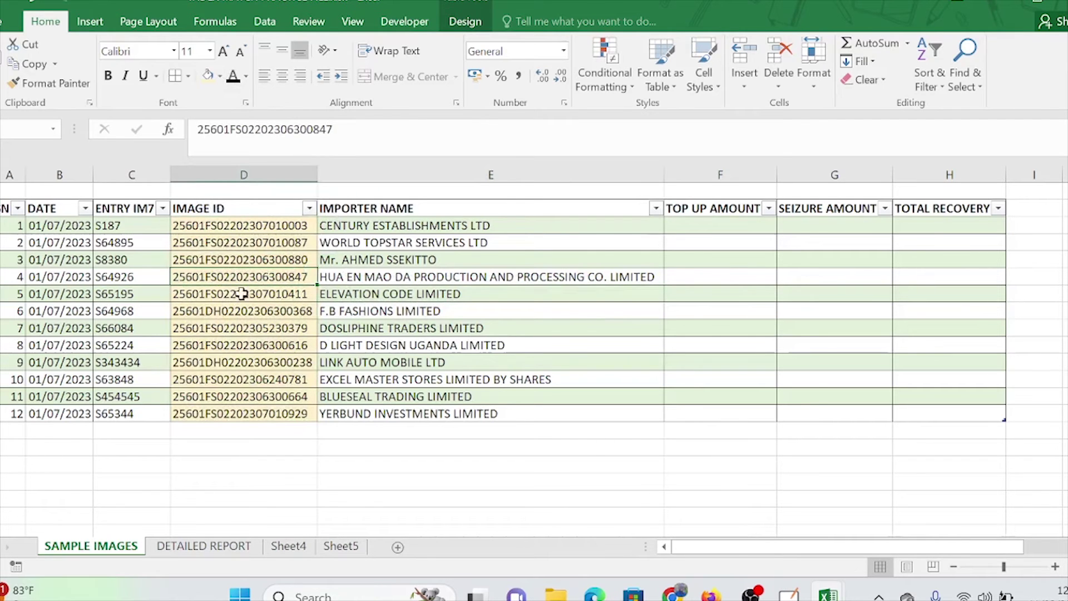
Apply the same light gold fill to the IMAGE ID entries in the DETAILED REPORT table
{"action": "left_click", "coordinate": [186, 548]}
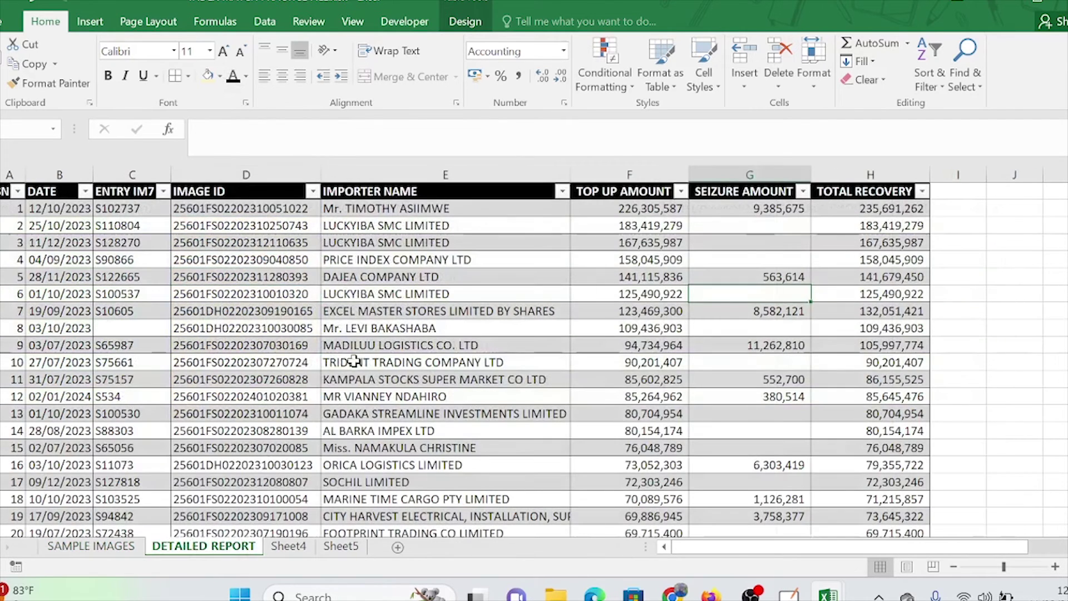
{"action": "left_click", "coordinate": [236, 190]}
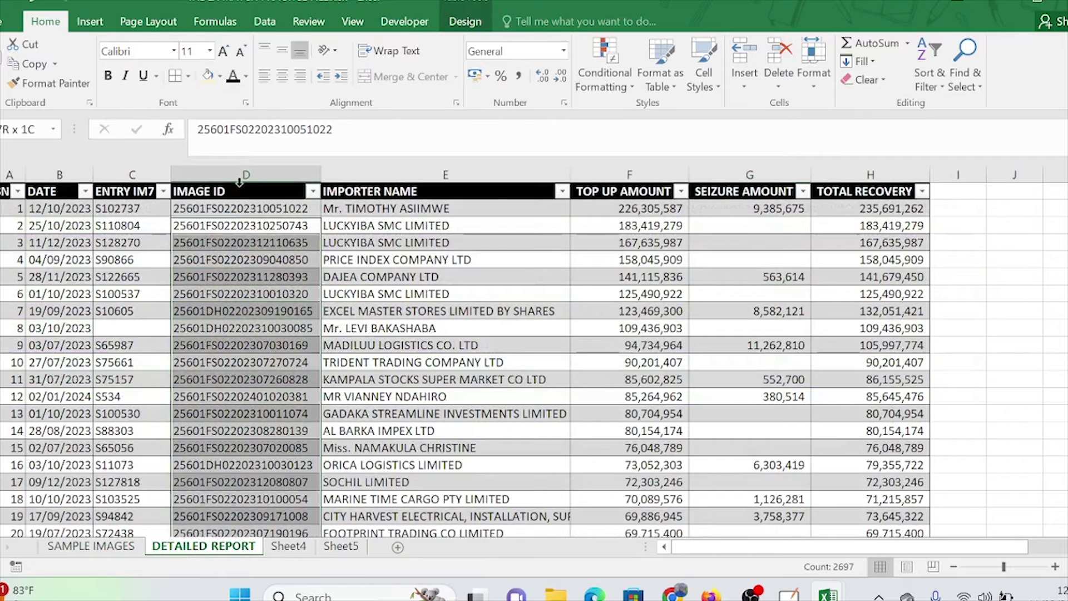
{"action": "left_click", "coordinate": [207, 75]}
{"action": "left_click", "coordinate": [283, 345]}
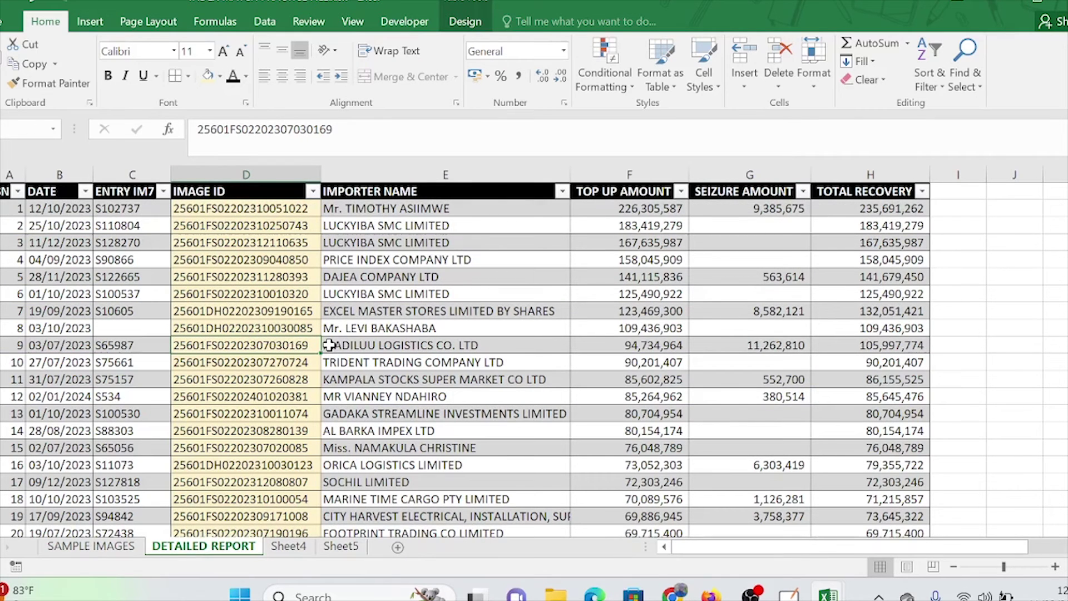
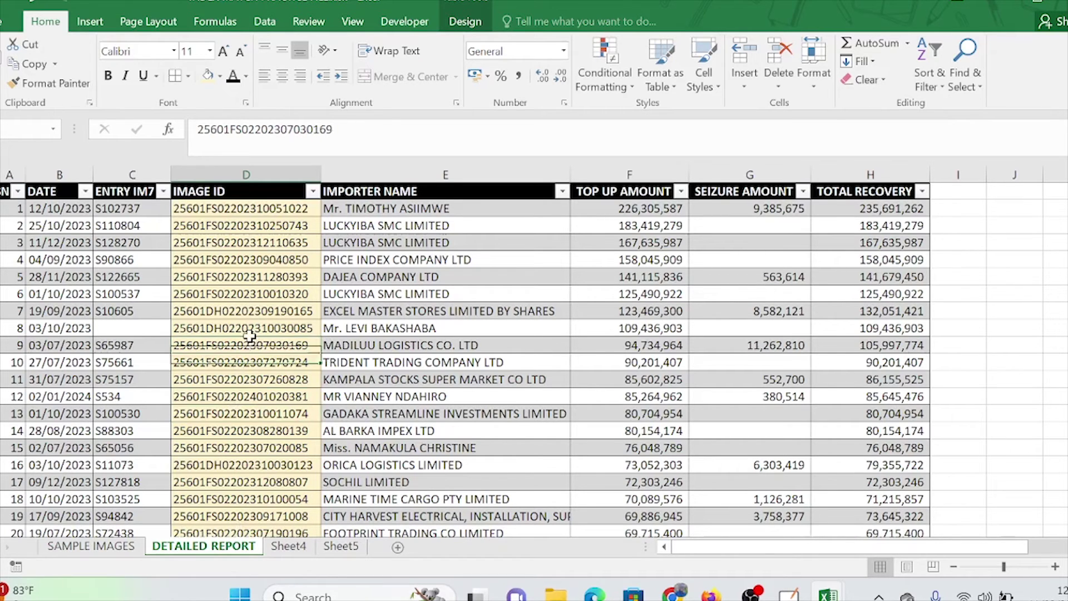
Return to the SAMPLE IMAGES sheet and examine its IMAGE ID and IMPORTER NAME columns as possible lookup keys
{"action": "left_click", "coordinate": [111, 550]}
{"action": "key", "text": "Down"}
{"action": "key", "text": "Down"}
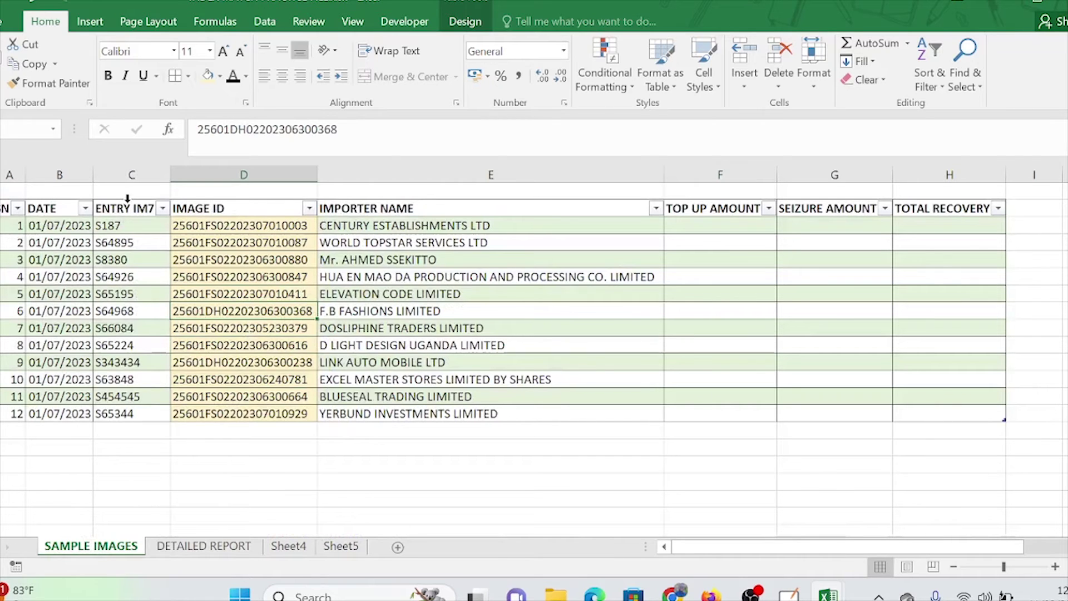
{"action": "left_click", "coordinate": [256, 245]}
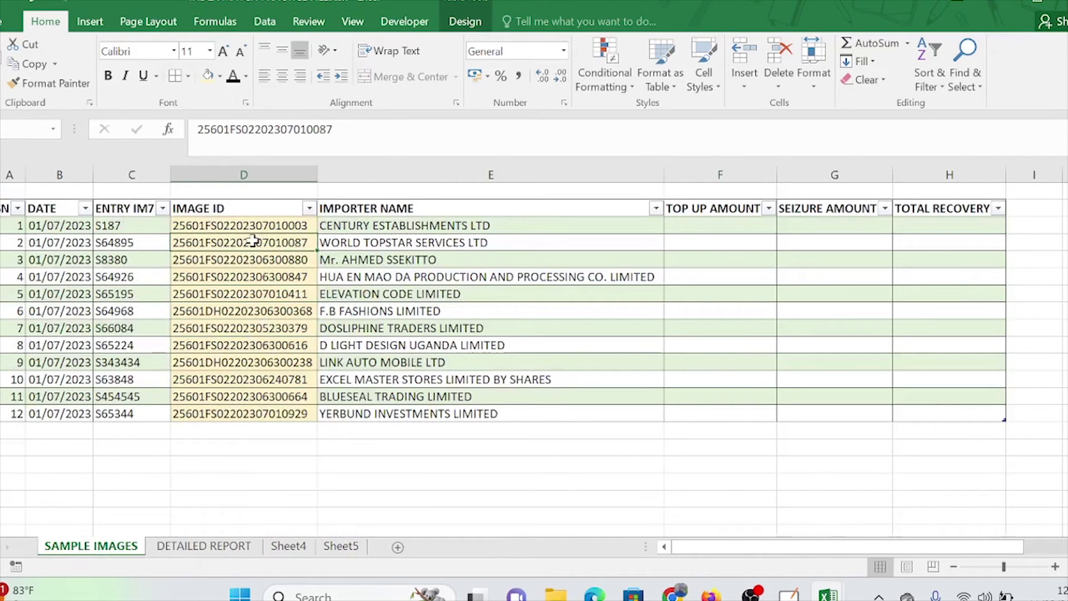
{"action": "left_click", "coordinate": [392, 240]}
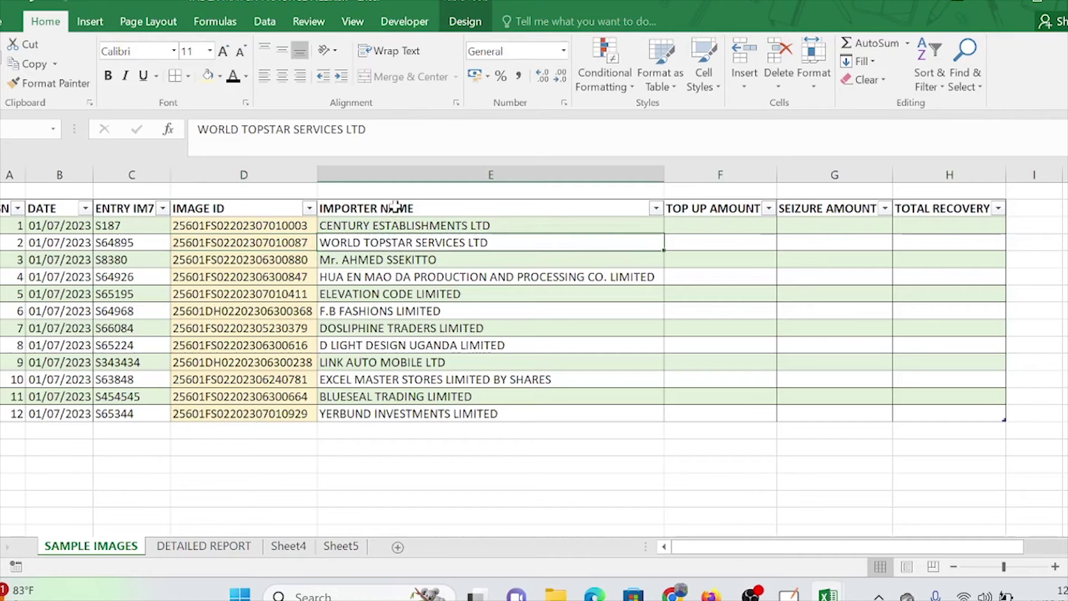
{"action": "left_click", "coordinate": [396, 199]}
Examine the IMPORTER NAME column in the DETAILED REPORT sheet for importers listed more than once
{"action": "left_click", "coordinate": [217, 545]}
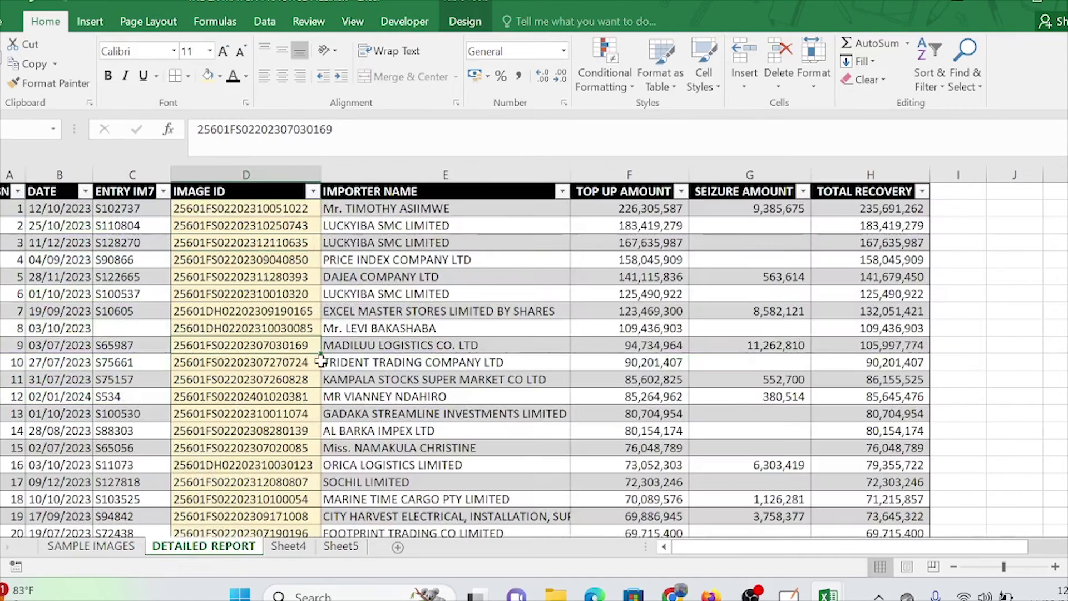
{"action": "key", "text": "ctrl+a"}
{"action": "key", "text": "ctrl+a"}
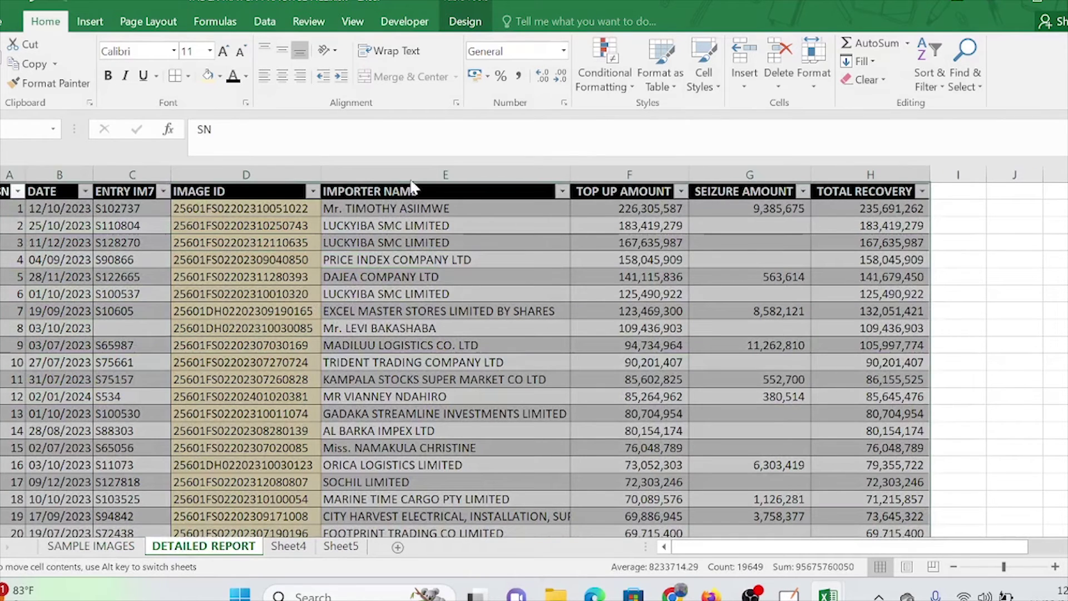
{"action": "left_click", "coordinate": [411, 187]}
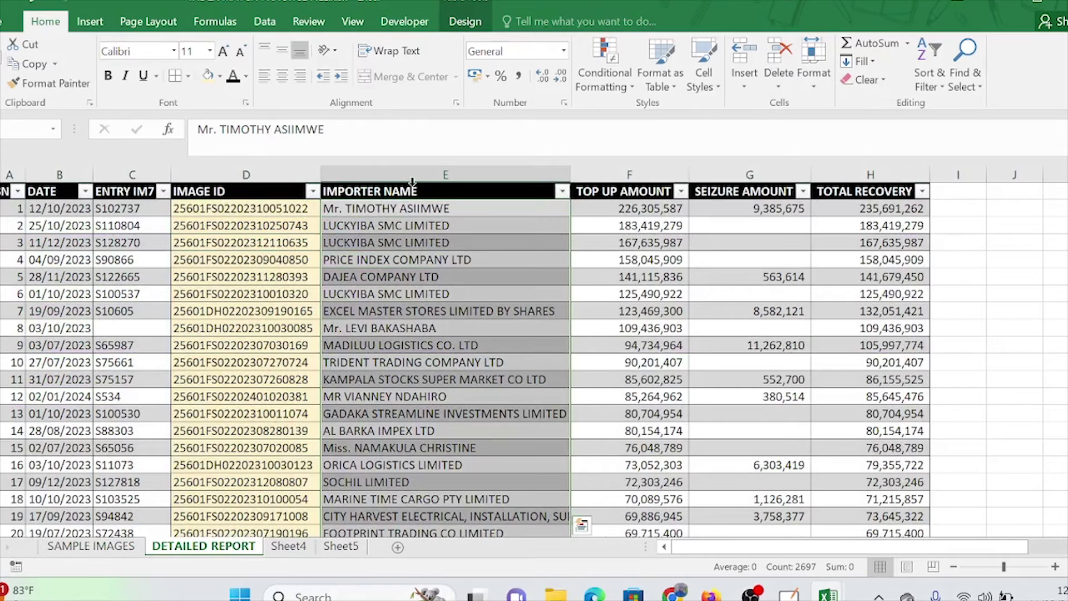
{"action": "left_click", "coordinate": [423, 276]}
{"action": "left_click", "coordinate": [429, 243]}
{"action": "left_click", "coordinate": [426, 224]}
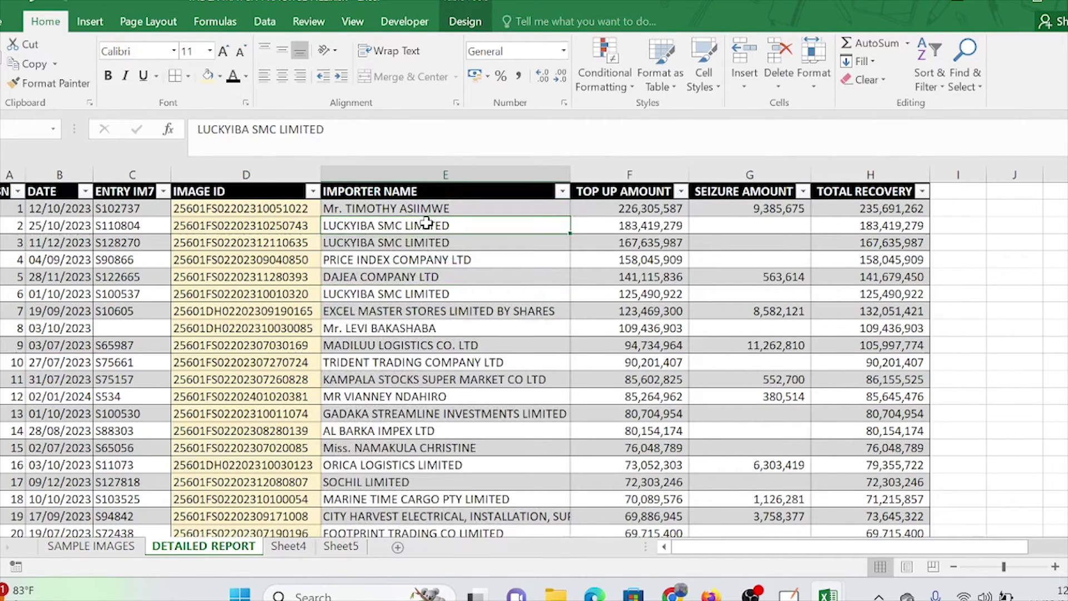
{"action": "left_click", "coordinate": [357, 394]}
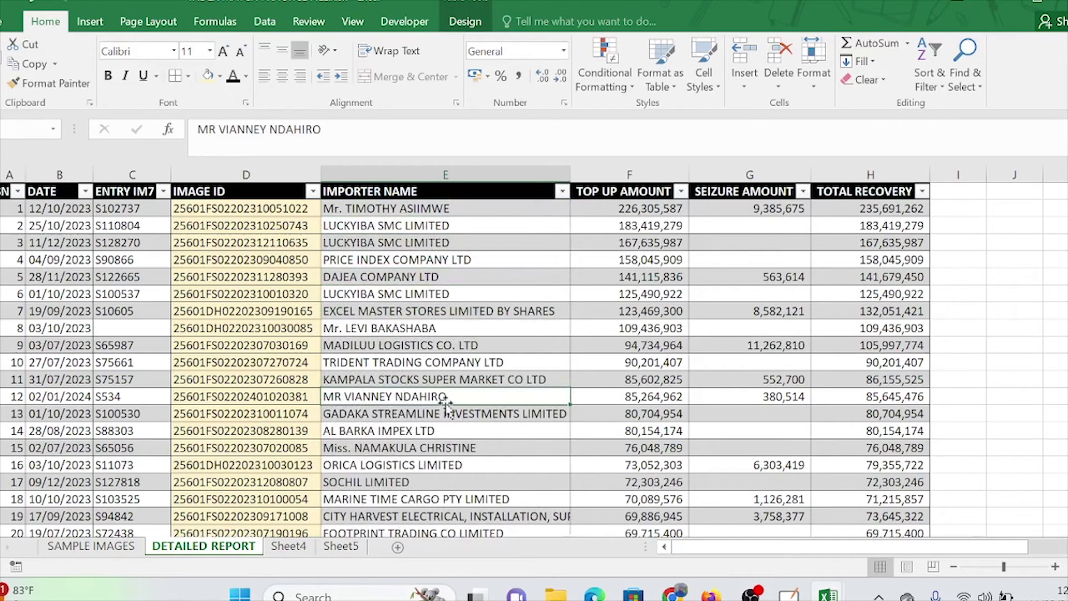
{"action": "scroll", "coordinate": [447, 405], "scroll_direction": "down", "scroll_amount": 20}
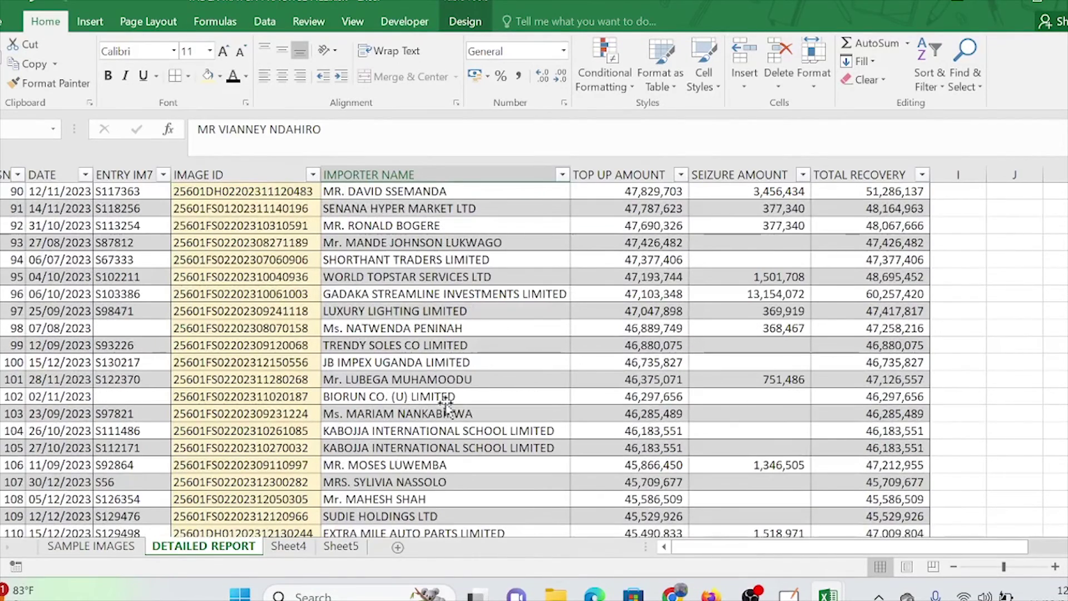
{"action": "left_click", "coordinate": [418, 380]}
{"action": "left_click", "coordinate": [449, 348]}
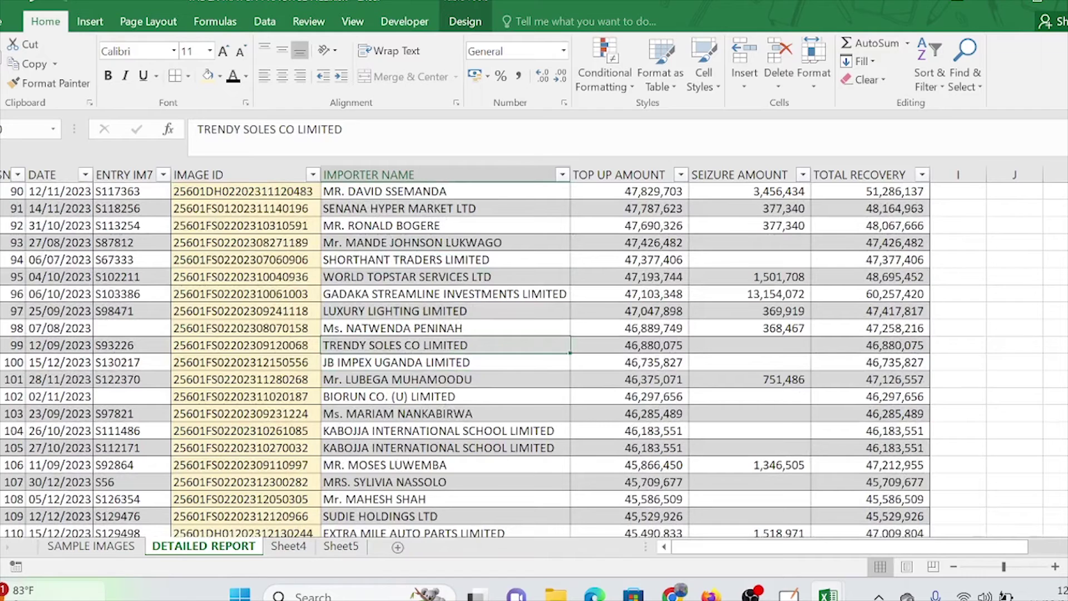
Review the importer names against their image IDs in the SAMPLE IMAGES sheet
{"action": "left_click", "coordinate": [92, 546]}
{"action": "left_click", "coordinate": [382, 269]}
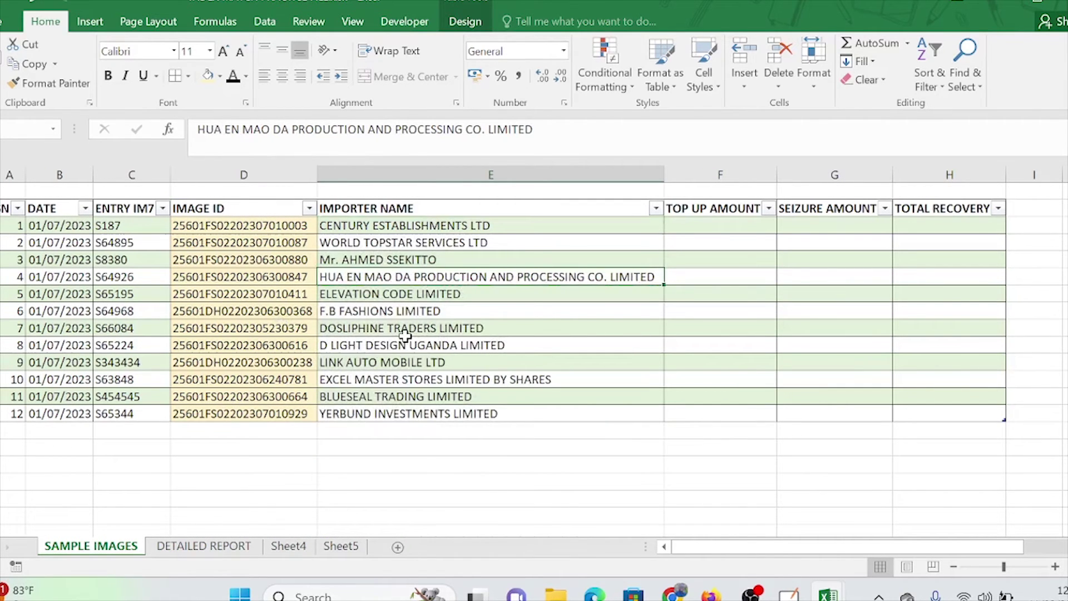
{"action": "left_click", "coordinate": [251, 276]}
{"action": "left_click", "coordinate": [444, 290]}
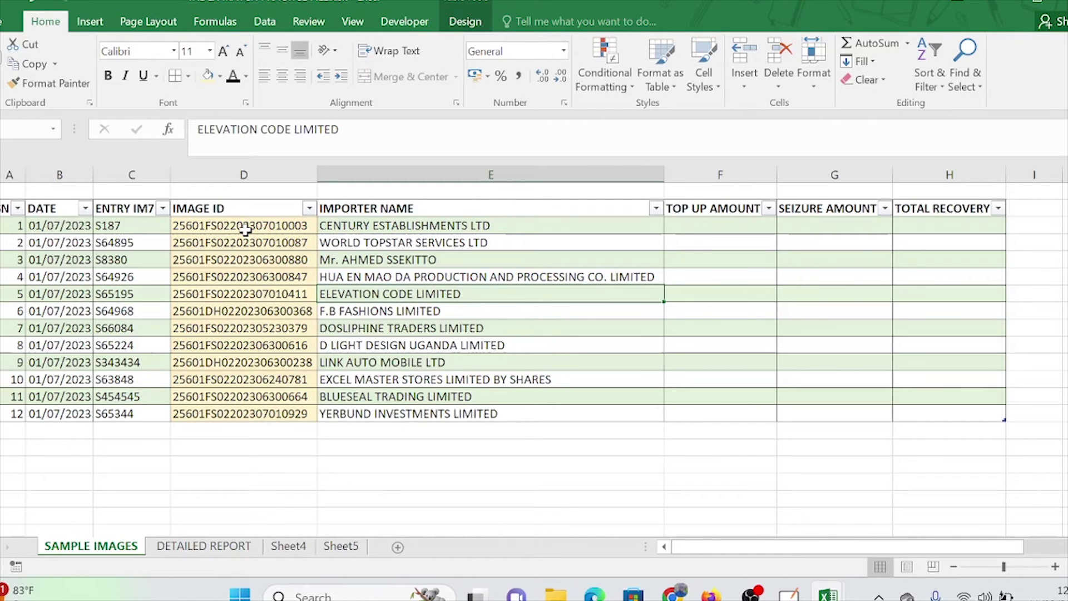
Examine the ENTRY IM7 column in the DETAILED REPORT sheet, checking whether its entries could serve as a lookup key
{"action": "left_click", "coordinate": [225, 547]}
{"action": "left_click", "coordinate": [402, 305]}
{"action": "scroll", "coordinate": [417, 377], "scroll_direction": "up", "scroll_amount": 20}
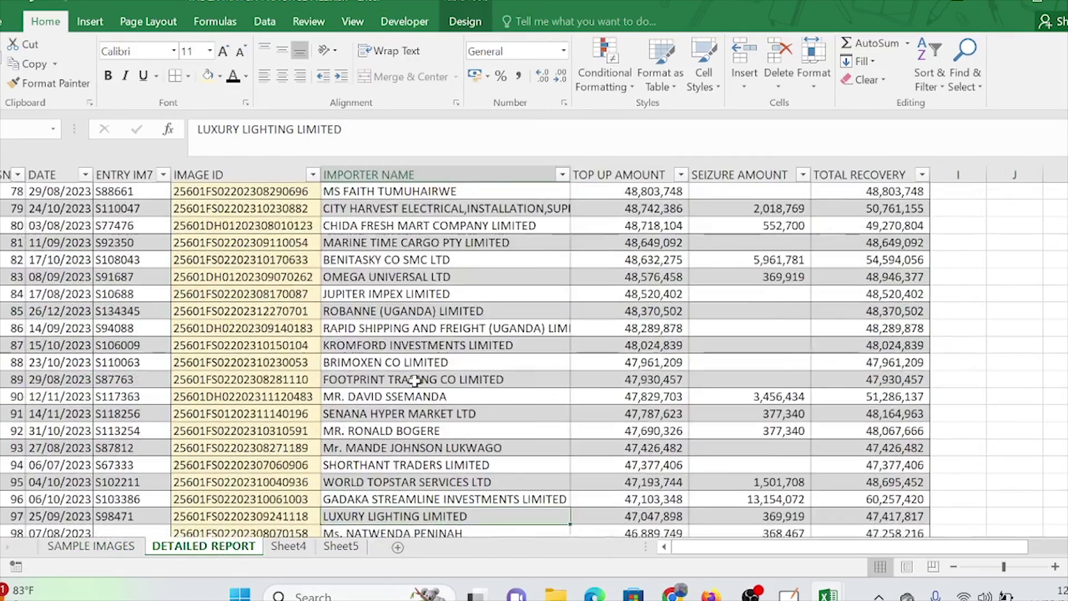
{"action": "scroll", "coordinate": [415, 381], "scroll_direction": "up", "scroll_amount": 8}
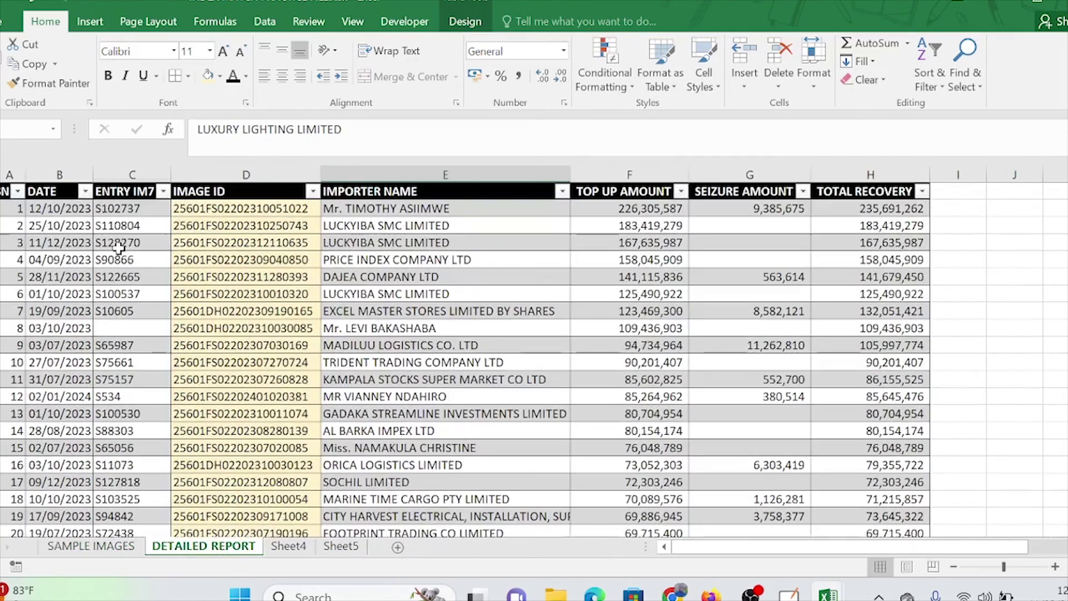
{"action": "left_click", "coordinate": [117, 245]}
{"action": "left_click", "coordinate": [137, 182]}
{"action": "left_click", "coordinate": [118, 254]}
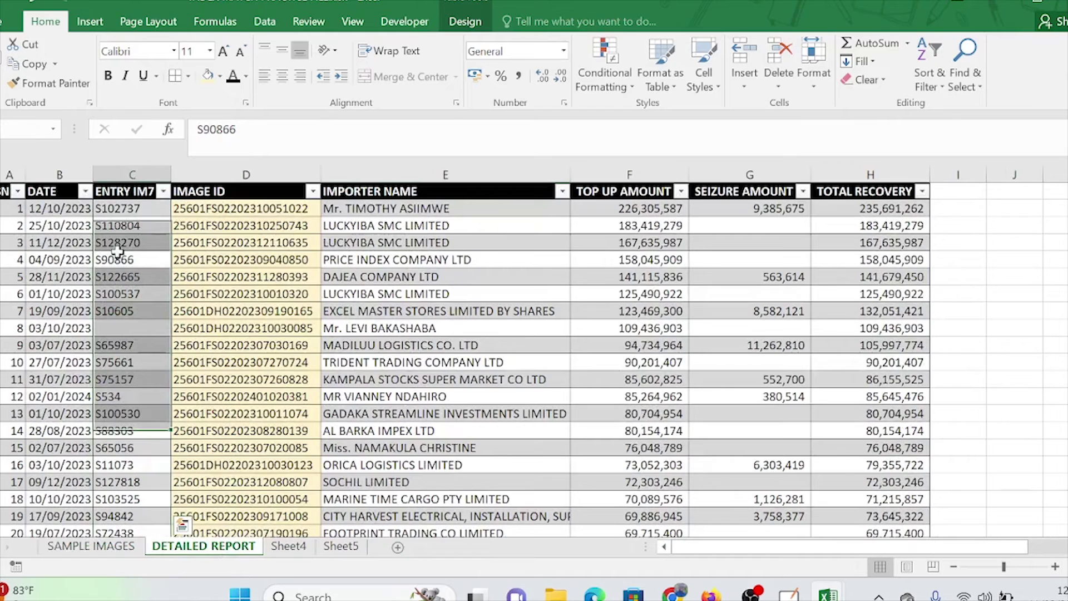
{"action": "left_click", "coordinate": [127, 220]}
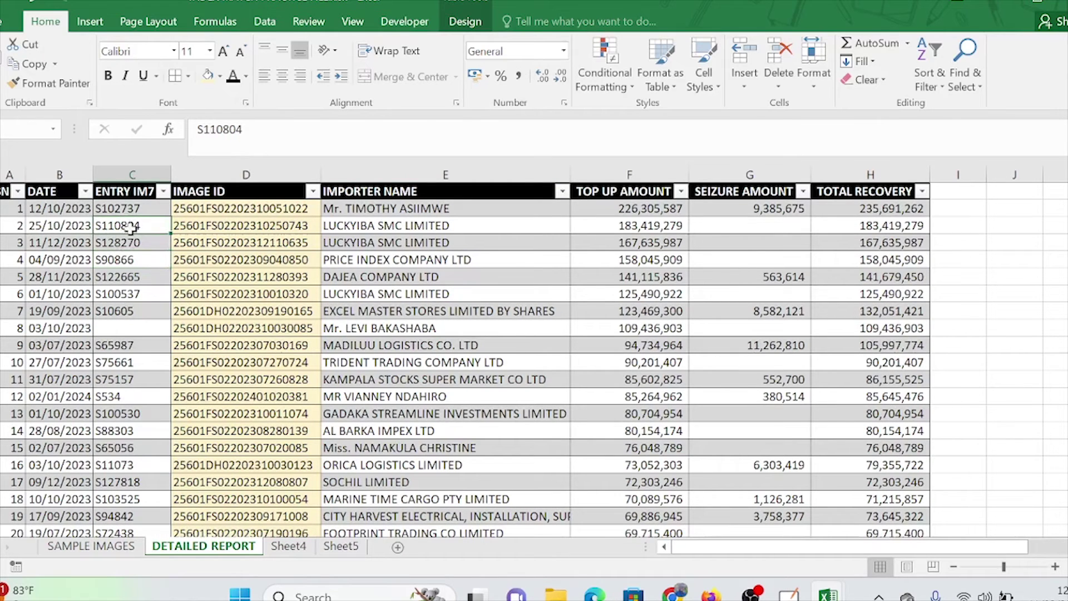
{"action": "left_click_drag", "start_coordinate": [130, 229], "coordinate": [131, 467]}
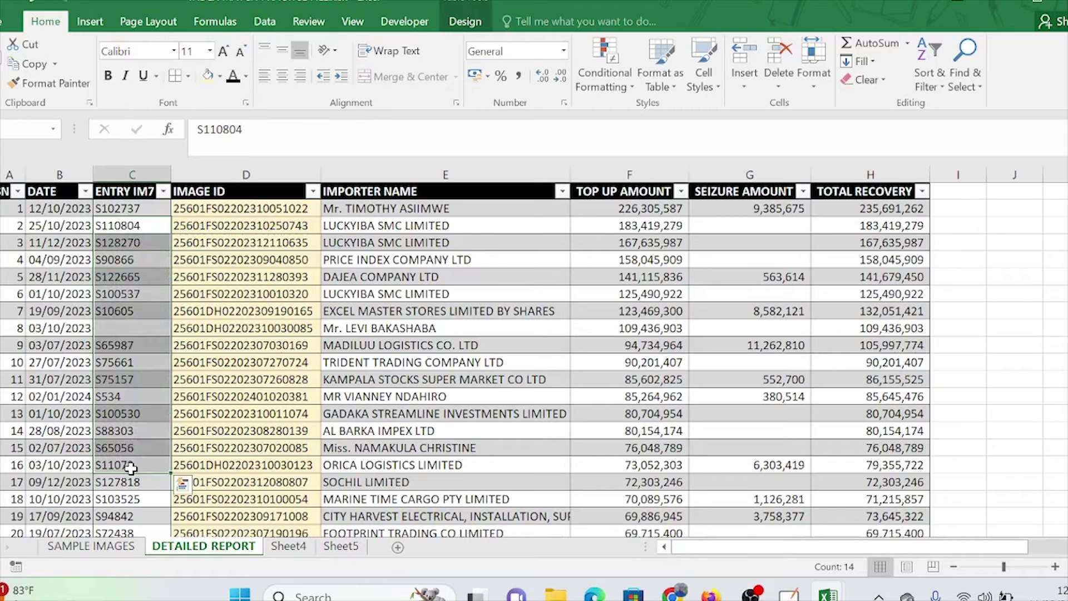
{"action": "left_click", "coordinate": [527, 362]}
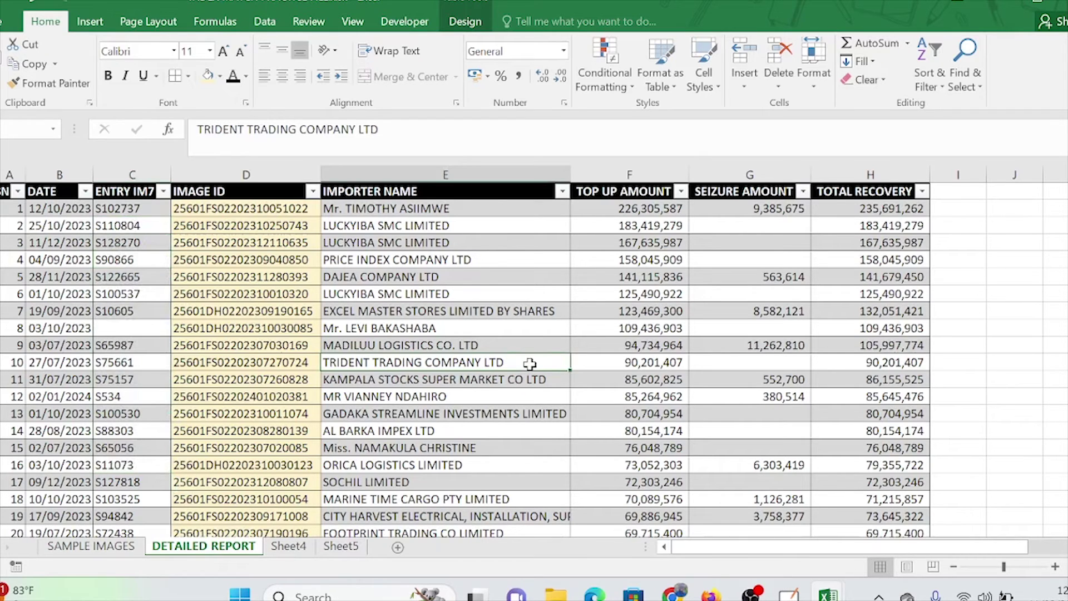
{"action": "left_click", "coordinate": [125, 242]}
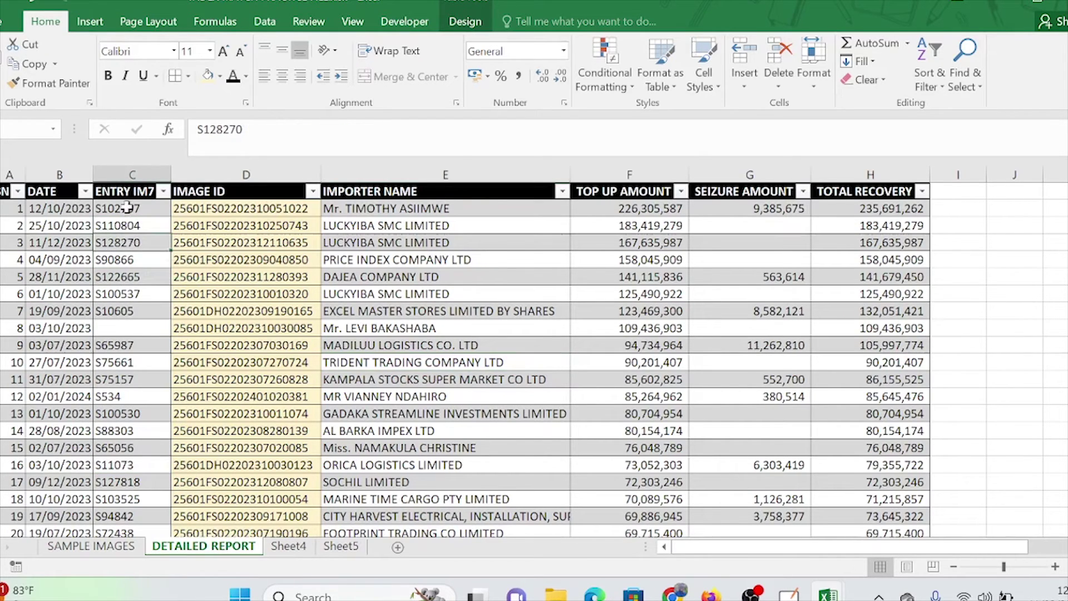
{"action": "left_click", "coordinate": [121, 253]}
{"action": "left_click", "coordinate": [128, 211]}
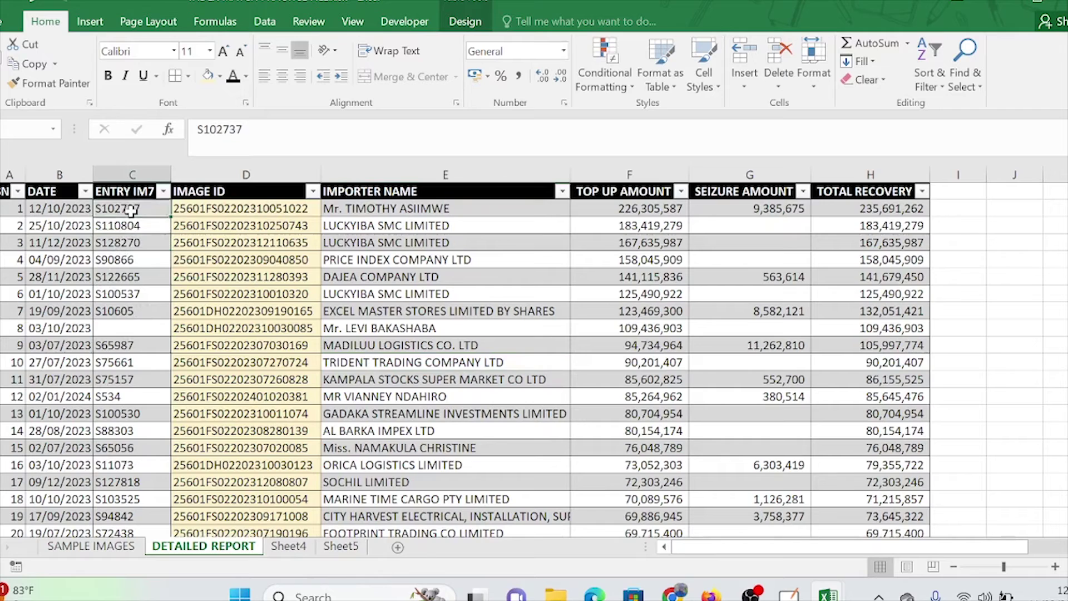
{"action": "left_click", "coordinate": [127, 243]}
{"action": "left_click", "coordinate": [117, 276]}
{"action": "left_click", "coordinate": [114, 309]}
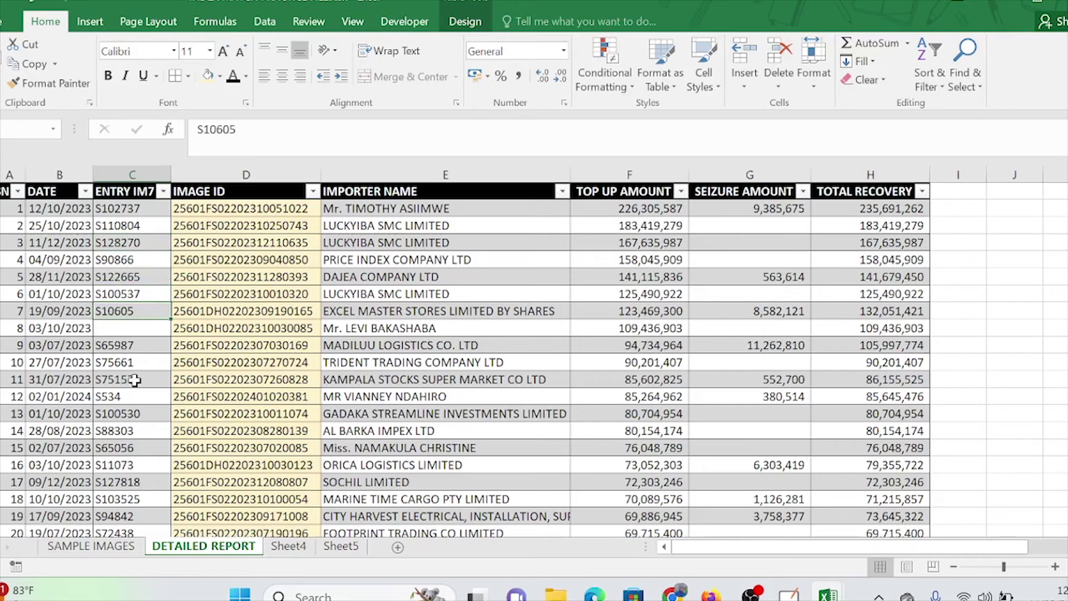
Go back to the SAMPLE IMAGES sheet and check individual entries in its shaded IMAGE ID column
{"action": "left_click", "coordinate": [101, 547]}
{"action": "left_click", "coordinate": [266, 367]}
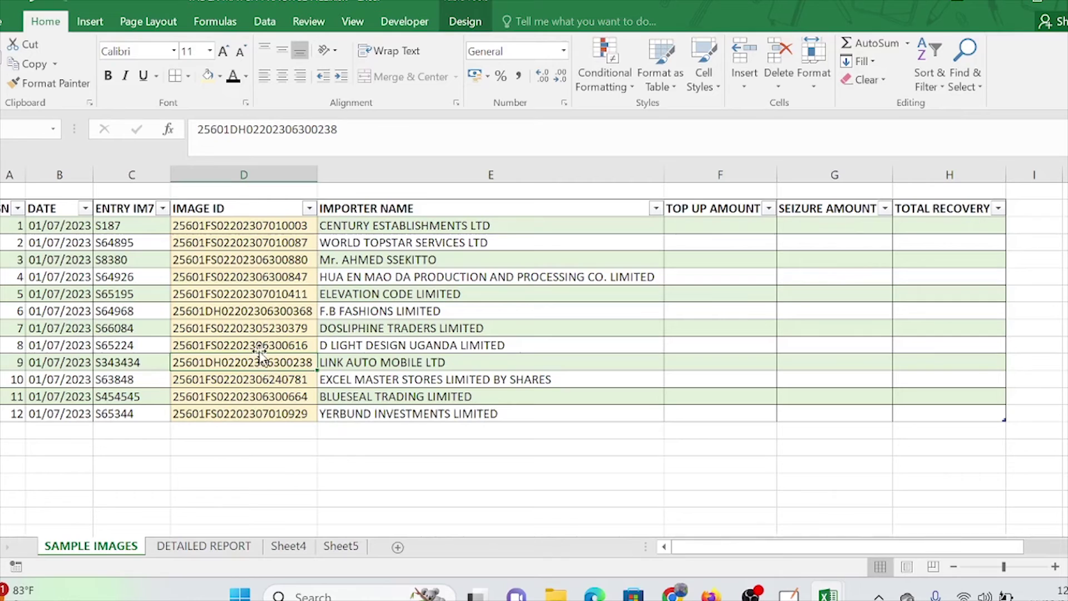
{"action": "left_click", "coordinate": [256, 331]}
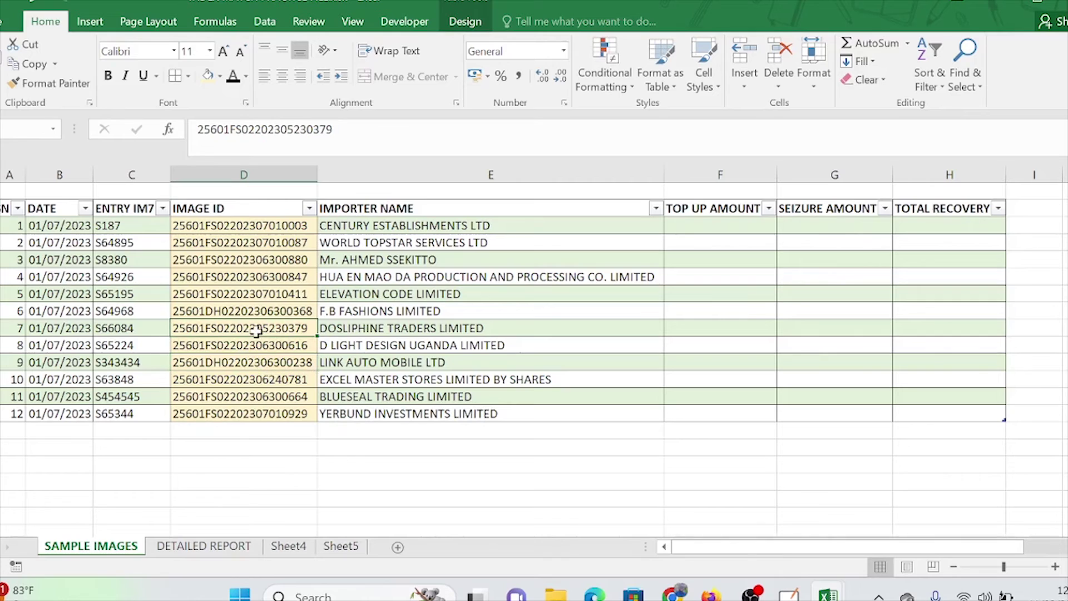
Review individual image IDs beside their importer names in the SAMPLE IMAGES sheet, then select the whole IMAGE ID column
{"action": "left_click", "coordinate": [266, 262]}
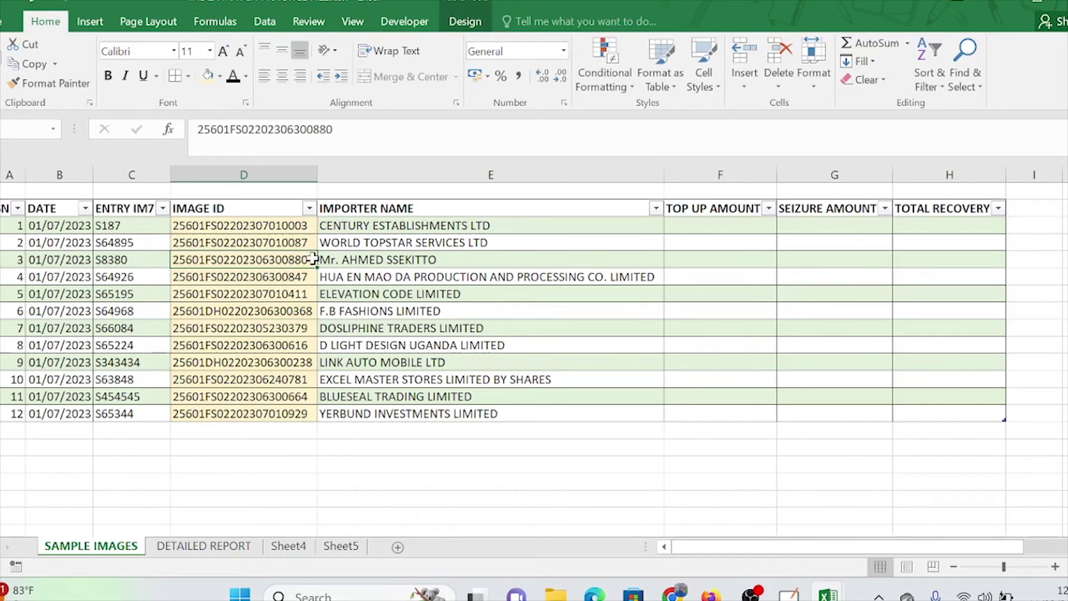
{"action": "left_click", "coordinate": [561, 292]}
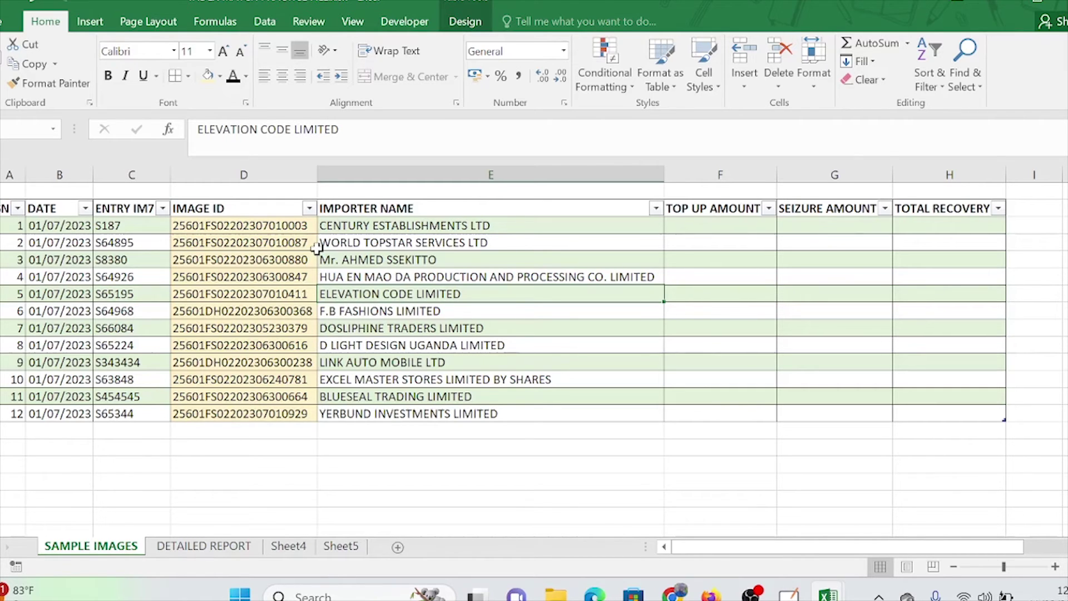
{"action": "left_click", "coordinate": [293, 278]}
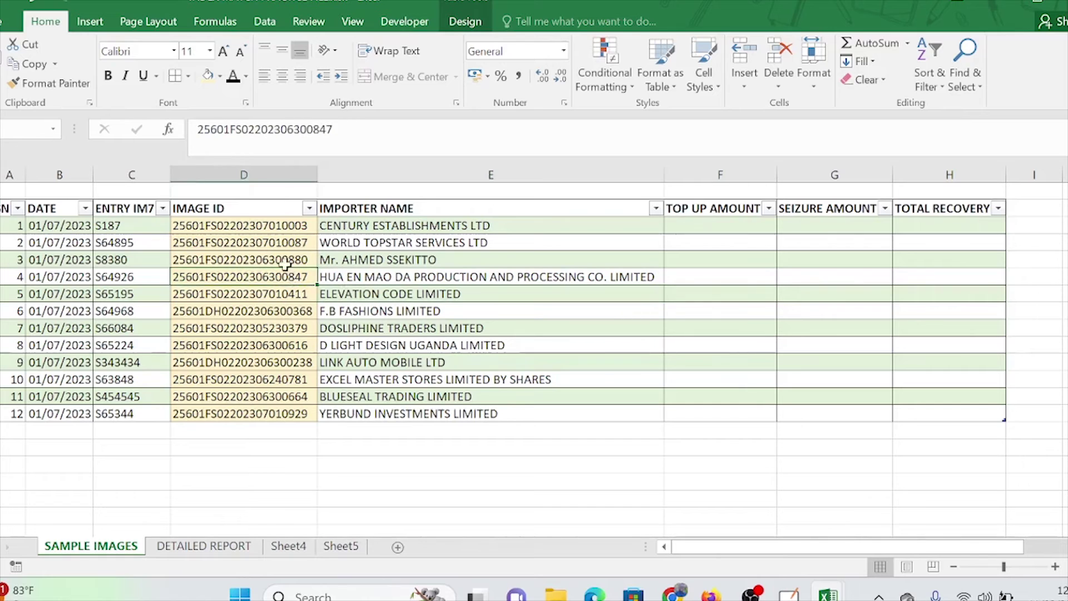
{"action": "left_click", "coordinate": [245, 173]}
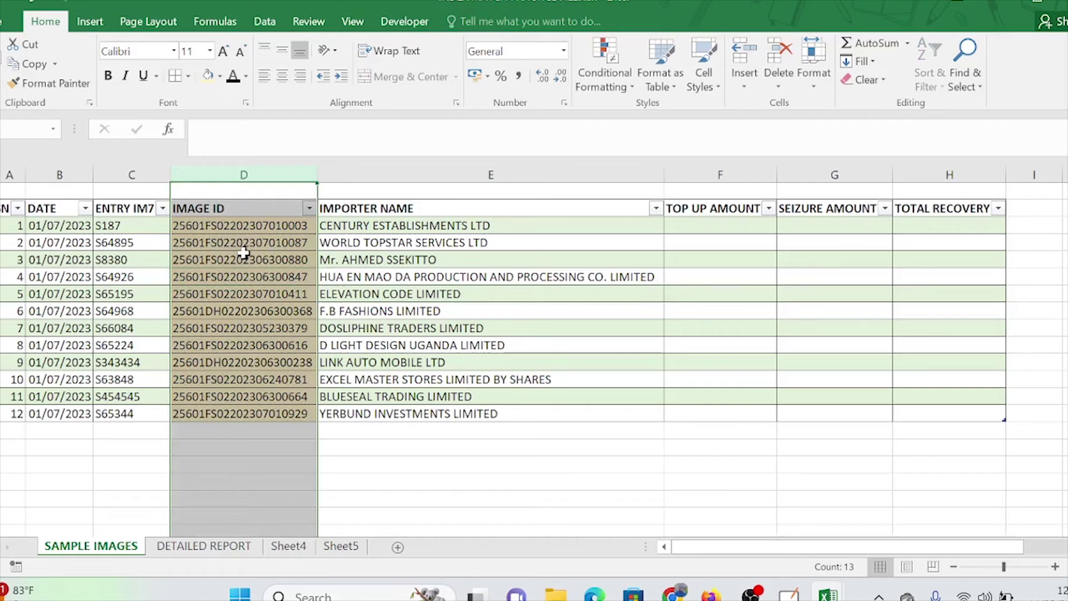
Compare the IMAGE ID columns of the SAMPLE IMAGES and DETAILED REPORT sheets as the common lookup key
{"action": "left_click", "coordinate": [203, 545]}
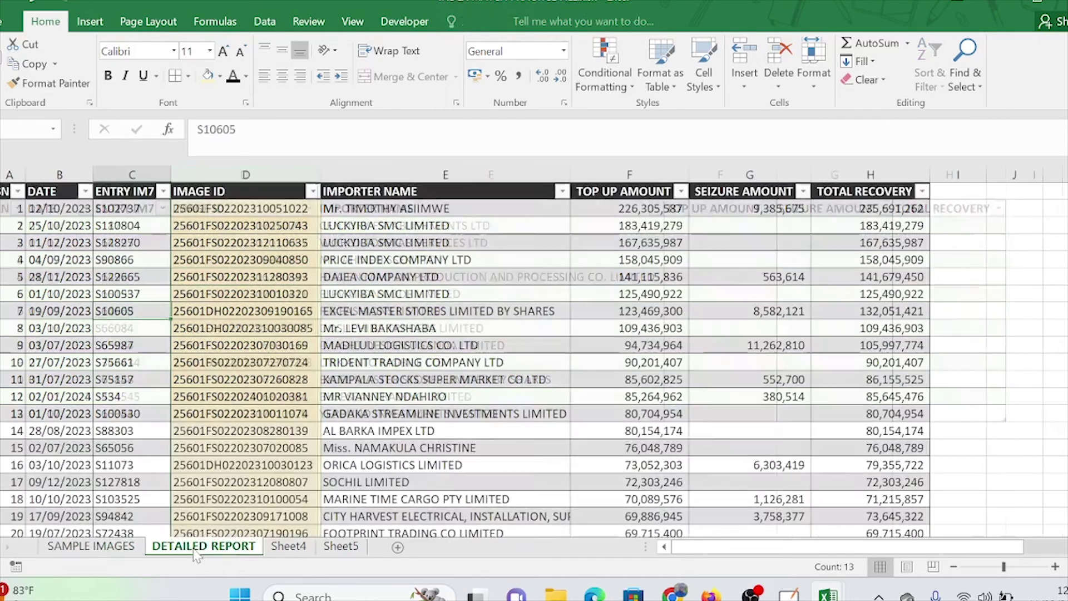
{"action": "left_click", "coordinate": [91, 545]}
{"action": "left_click", "coordinate": [241, 294]}
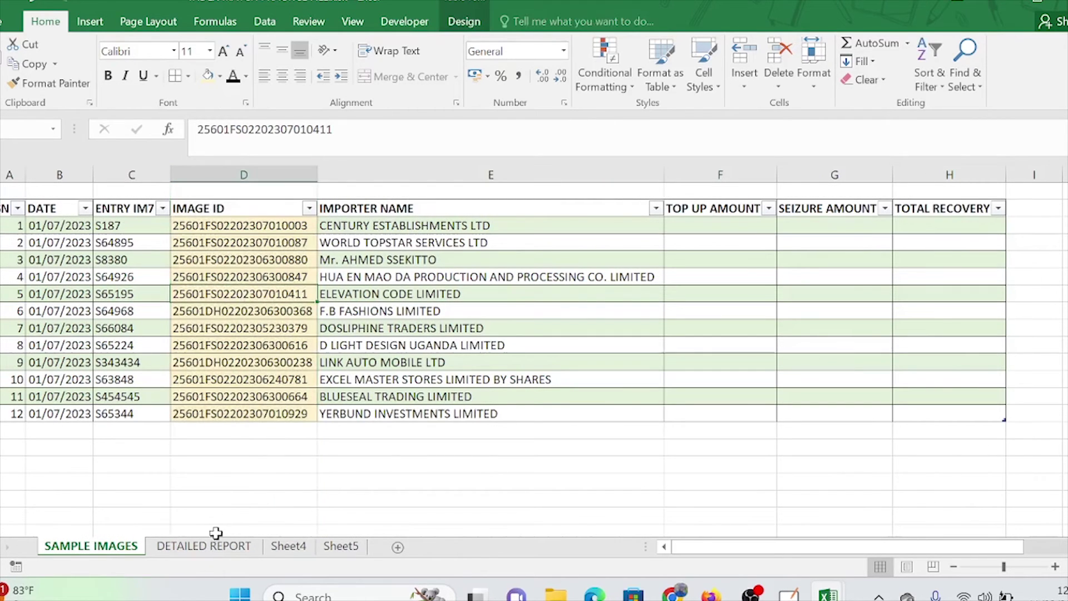
{"action": "left_click", "coordinate": [204, 546]}
{"action": "left_click", "coordinate": [367, 342]}
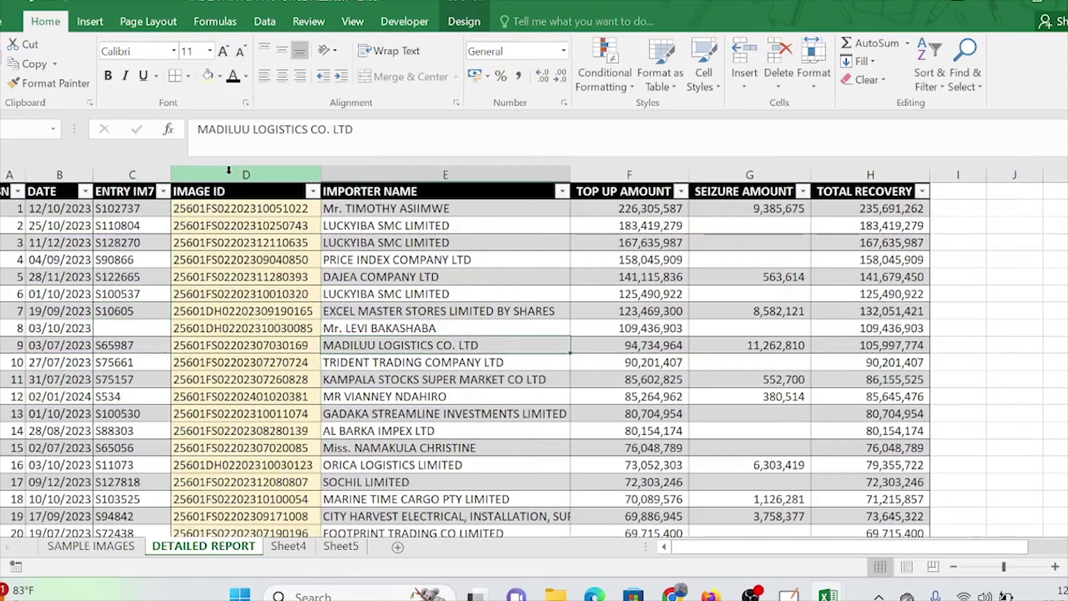
{"action": "left_click", "coordinate": [246, 174]}
{"action": "left_click", "coordinate": [91, 546]}
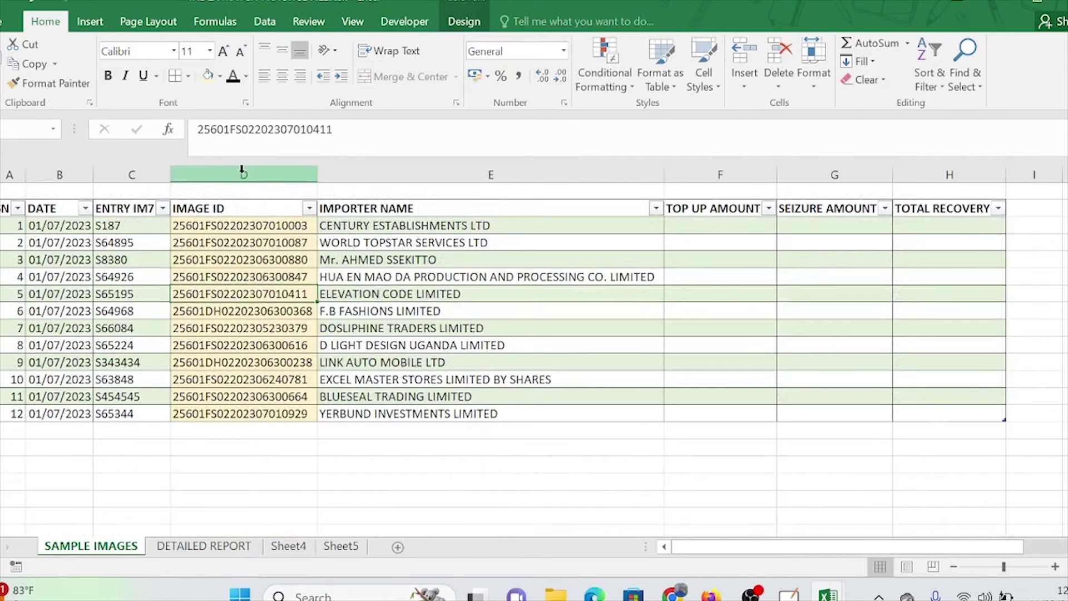
{"action": "left_click", "coordinate": [241, 170]}
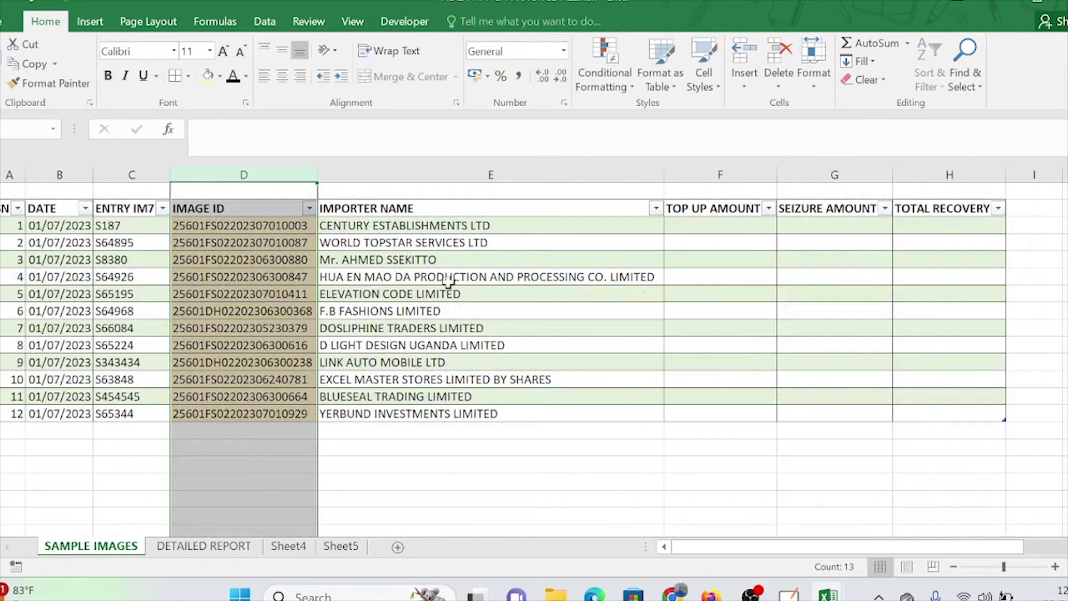
{"action": "left_click", "coordinate": [205, 548]}
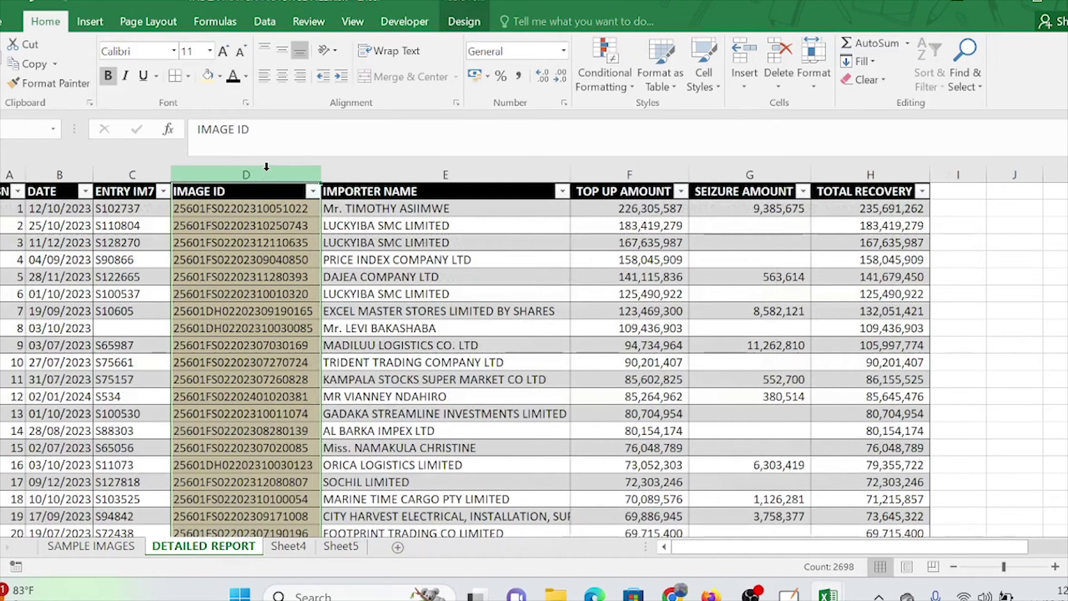
{"action": "left_click", "coordinate": [485, 396]}
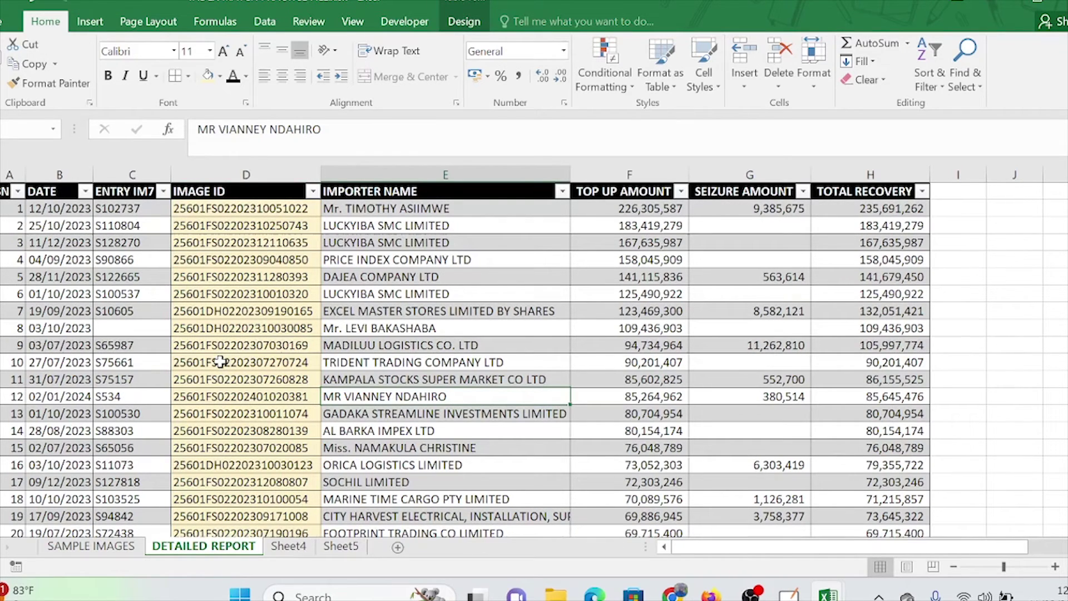
In Sheet5, shade all NAME OF EMPLOYEE entries of the smaller lookup table light gold
{"action": "left_click", "coordinate": [340, 547]}
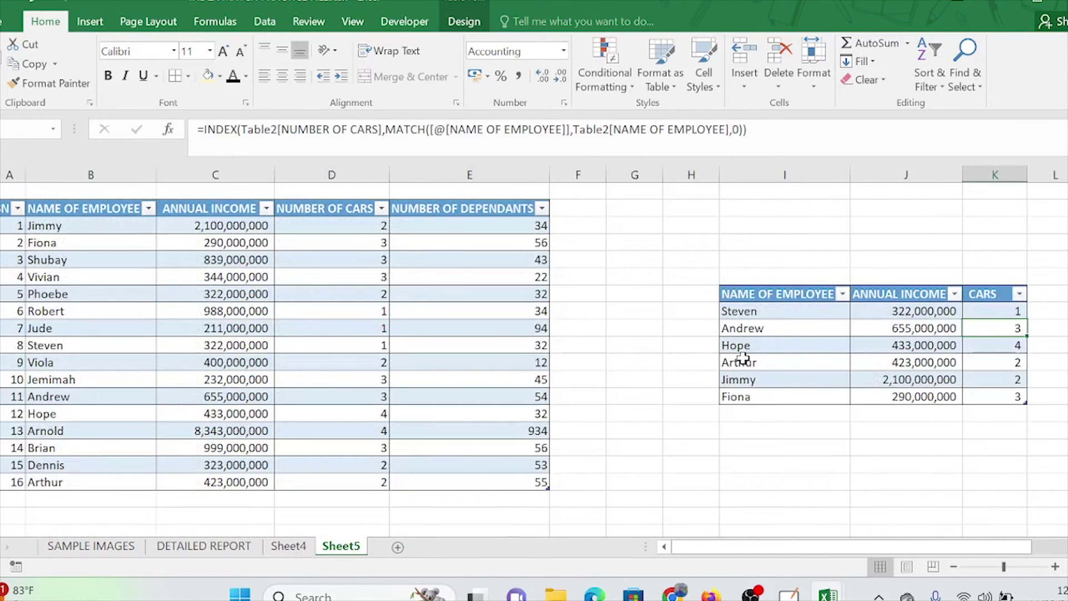
{"action": "left_click", "coordinate": [759, 284]}
{"action": "left_click", "coordinate": [209, 76]}
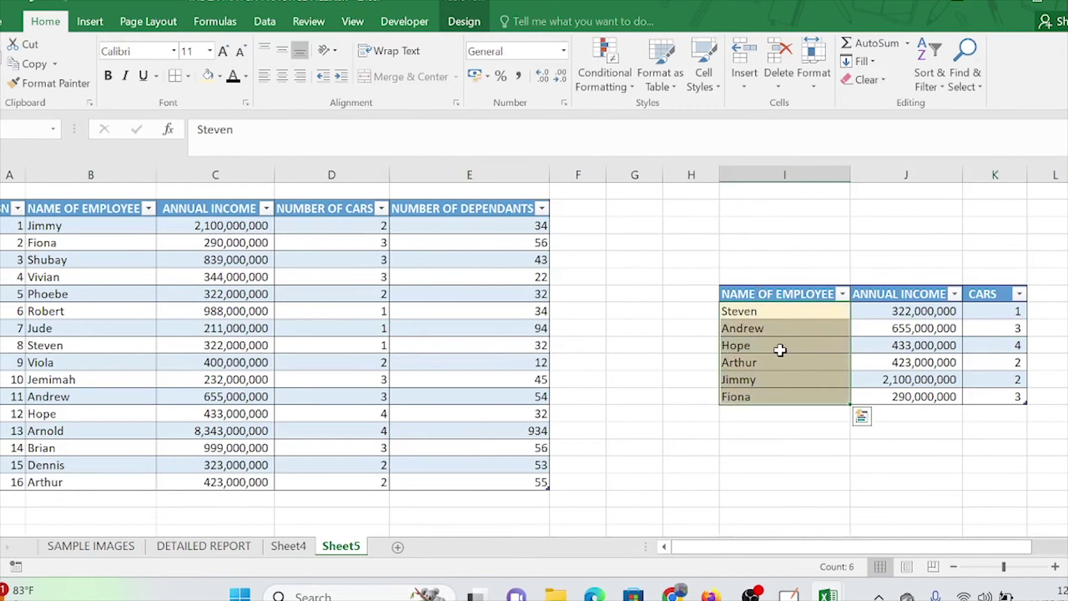
{"action": "left_click", "coordinate": [784, 327]}
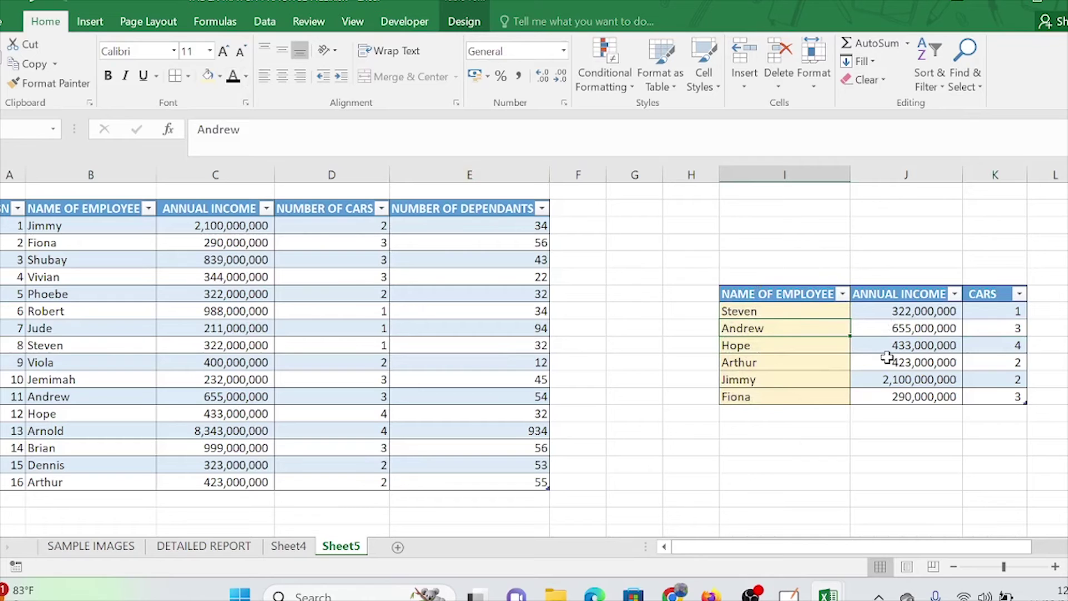
Apply the same light gold fill to all NAME OF EMPLOYEE entries in the larger source table
{"action": "left_click", "coordinate": [31, 293]}
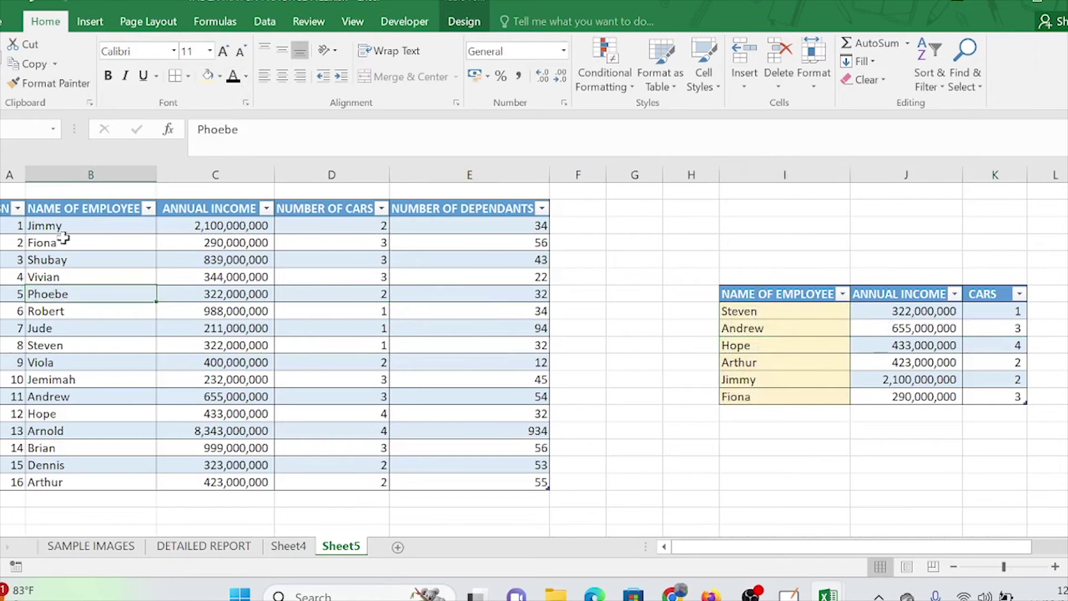
{"action": "left_click", "coordinate": [66, 197]}
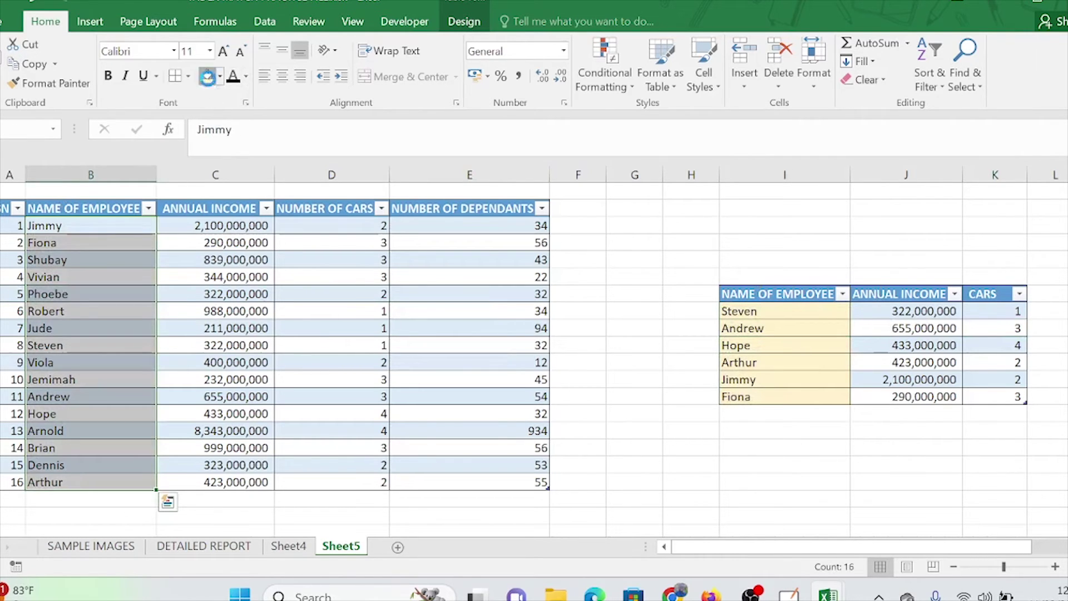
{"action": "left_click", "coordinate": [86, 312]}
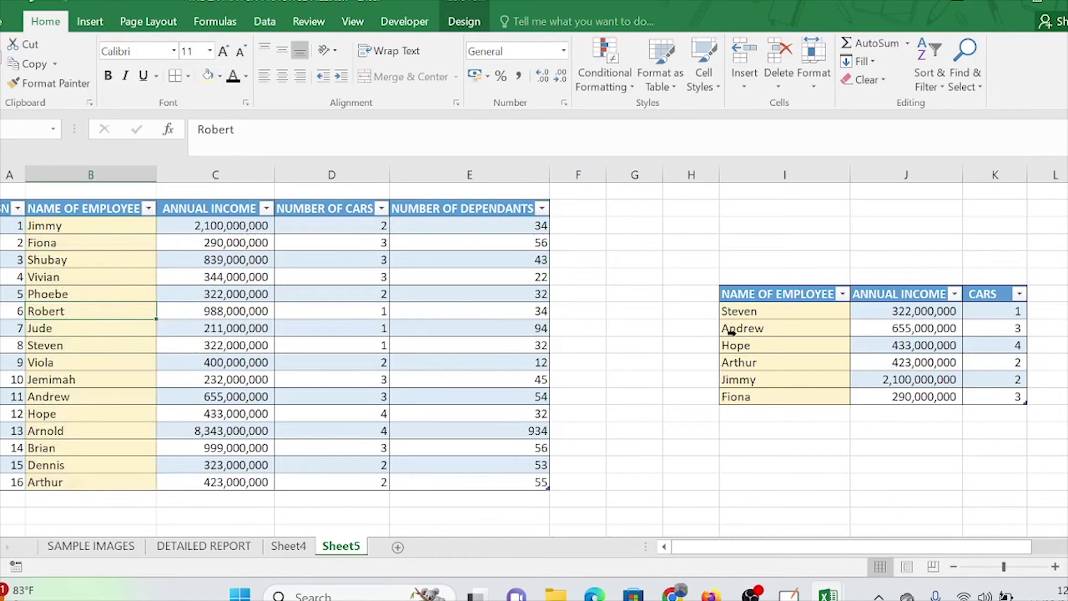
Highlight the employee name at SN 8 of the source table and its match in the lookup table's first row in orange
{"action": "left_click", "coordinate": [759, 310]}
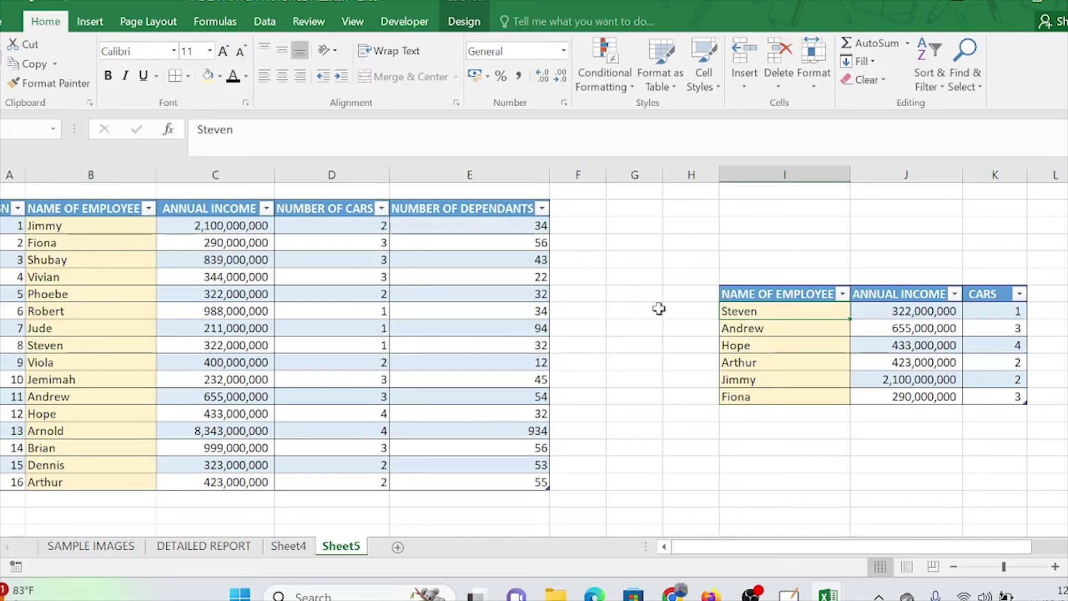
{"action": "left_click", "coordinate": [43, 348]}
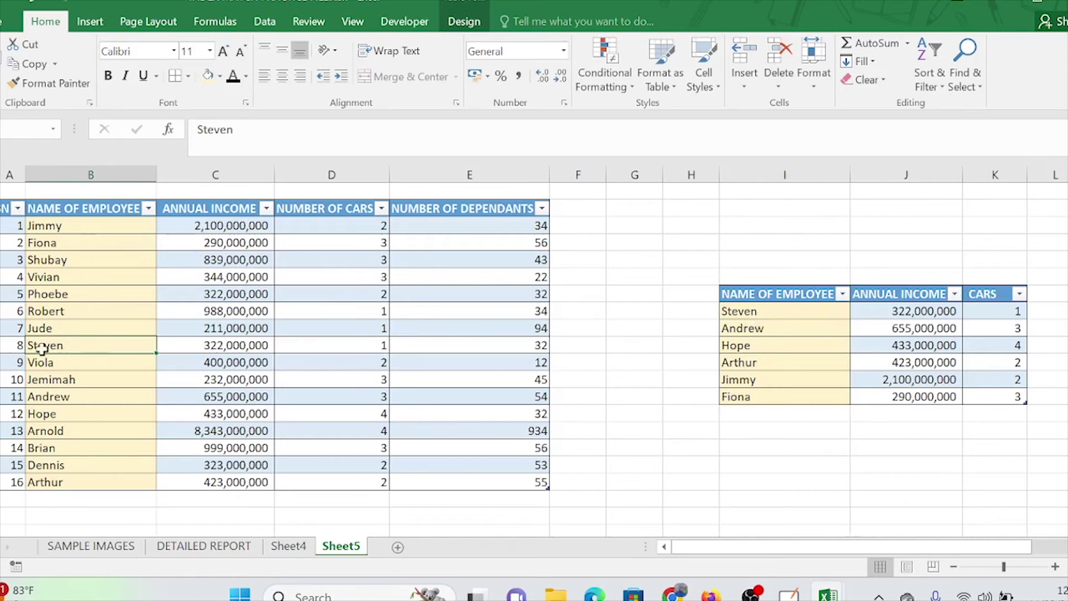
{"action": "left_click", "coordinate": [220, 77]}
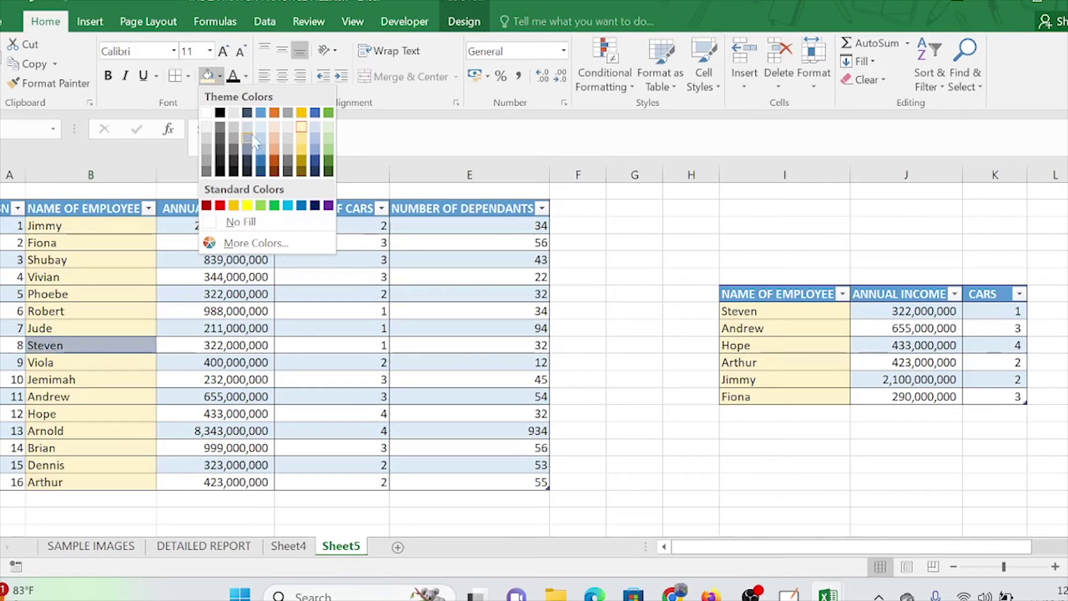
{"action": "left_click", "coordinate": [276, 153]}
{"action": "left_click", "coordinate": [775, 311]}
{"action": "left_click", "coordinate": [207, 77]}
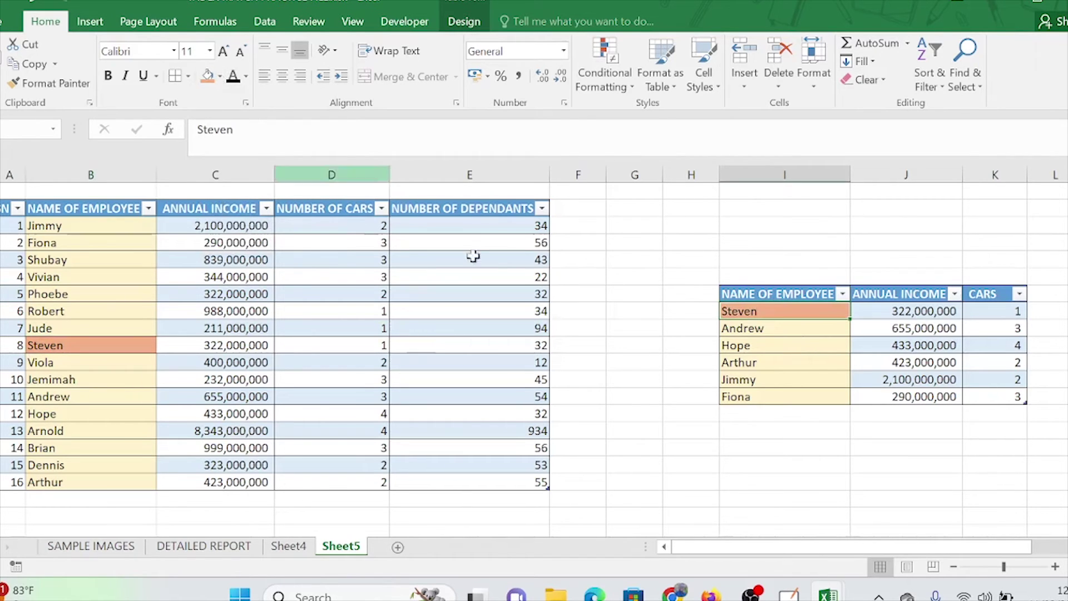
Inspect the ANNUAL INCOME and CARS lookup formulas for the orange-shaded employee in the smaller table
{"action": "left_click", "coordinate": [734, 362]}
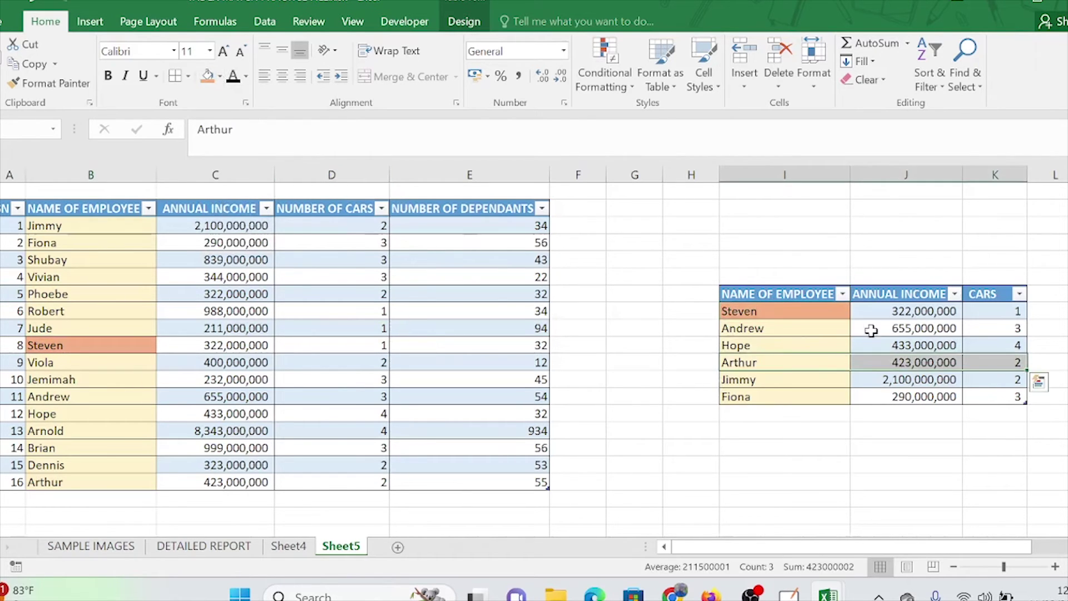
{"action": "left_click", "coordinate": [930, 312]}
{"action": "left_click", "coordinate": [993, 313]}
{"action": "left_click", "coordinate": [944, 315]}
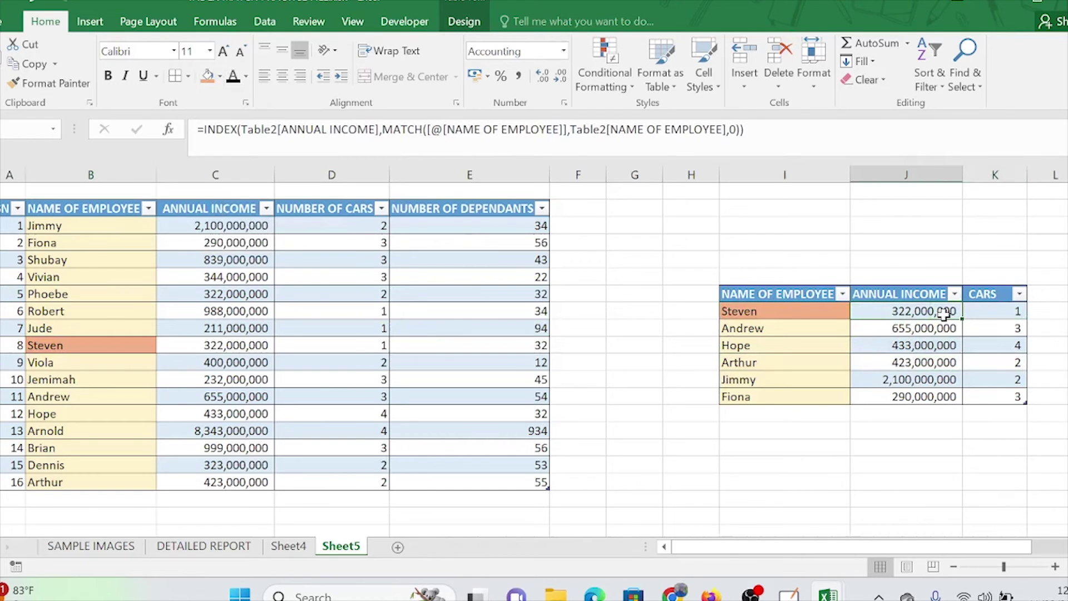
Add a trailing space to the orange-shaded employee name at SN 8 of the source table
{"action": "left_click", "coordinate": [752, 311]}
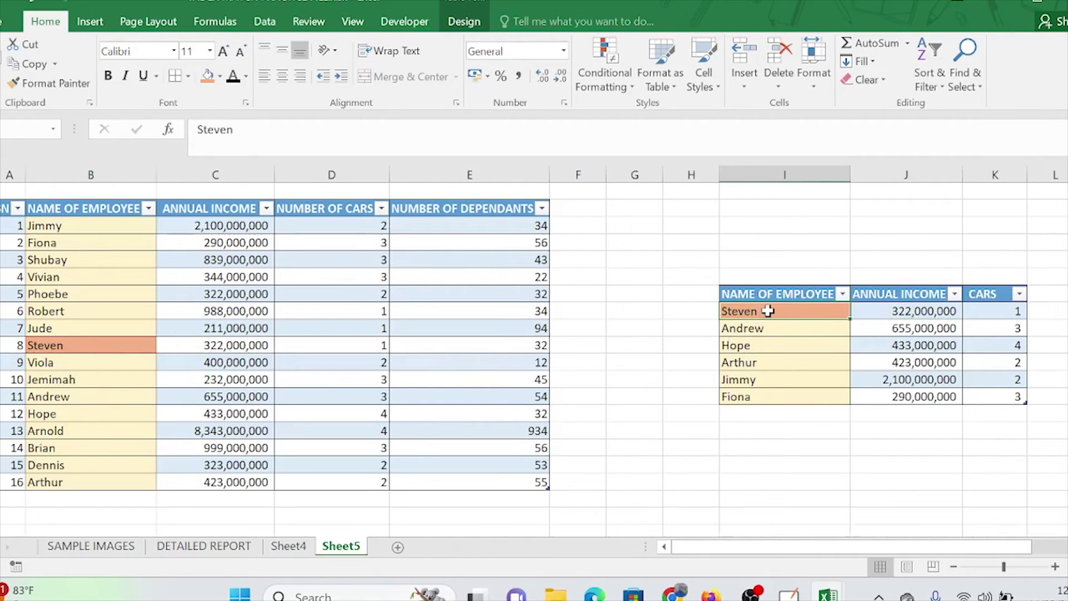
{"action": "left_click", "coordinate": [90, 346]}
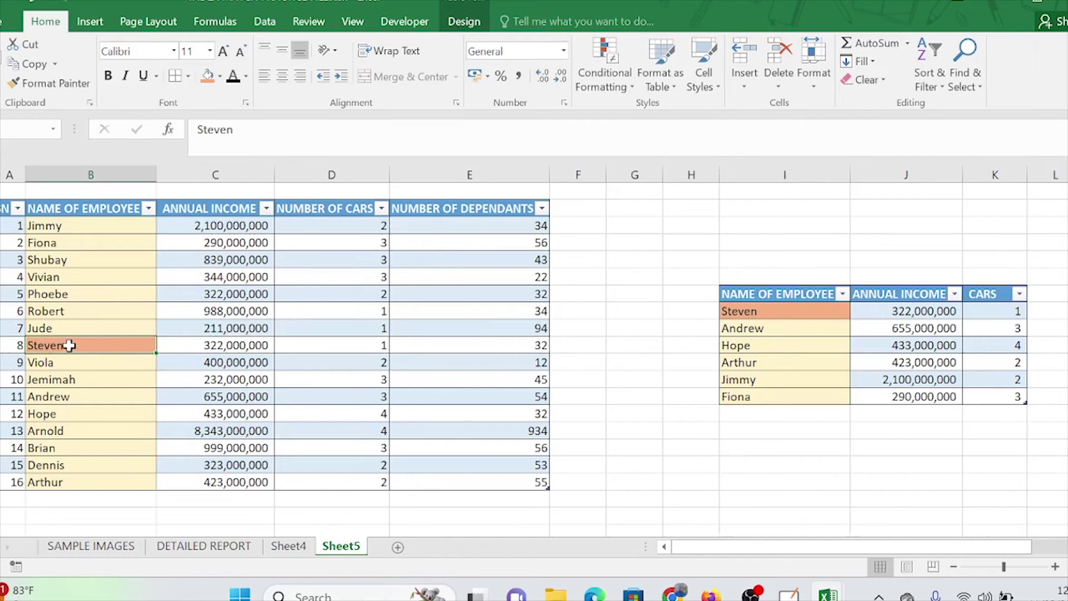
{"action": "double_click", "coordinate": [69, 346]}
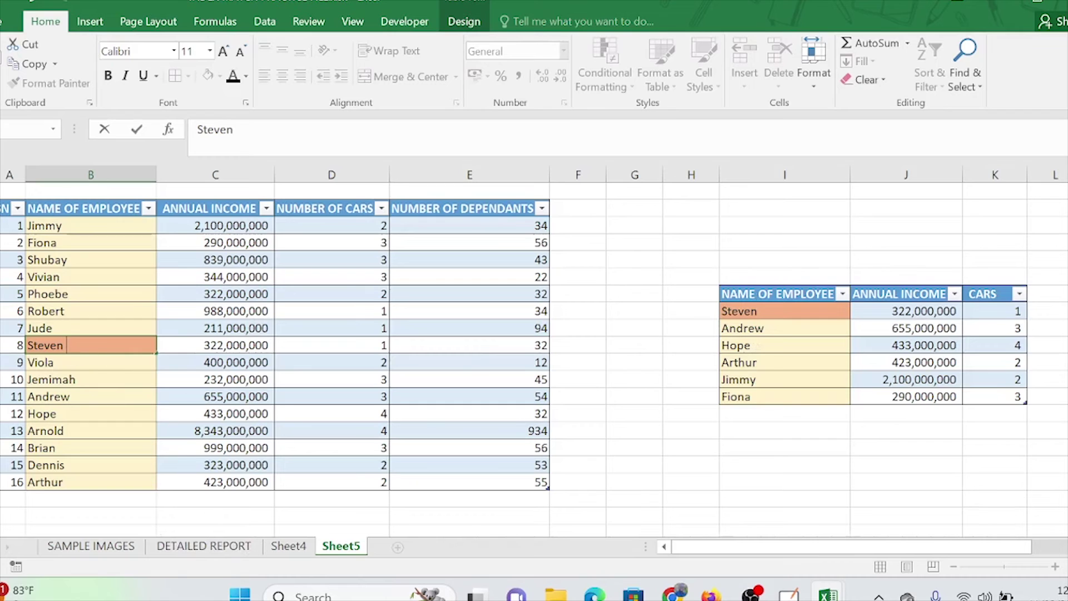
{"action": "key", "text": "Return"}
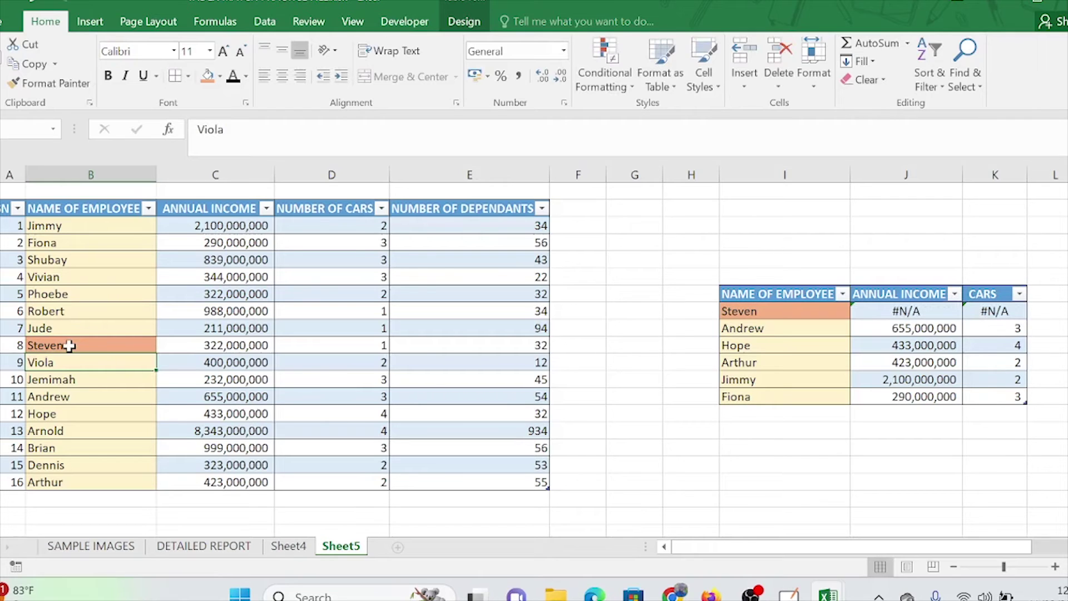
Compare the two orange-shaded employee names in the source and lookup tables for a hidden spacing difference
{"action": "left_click", "coordinate": [69, 345]}
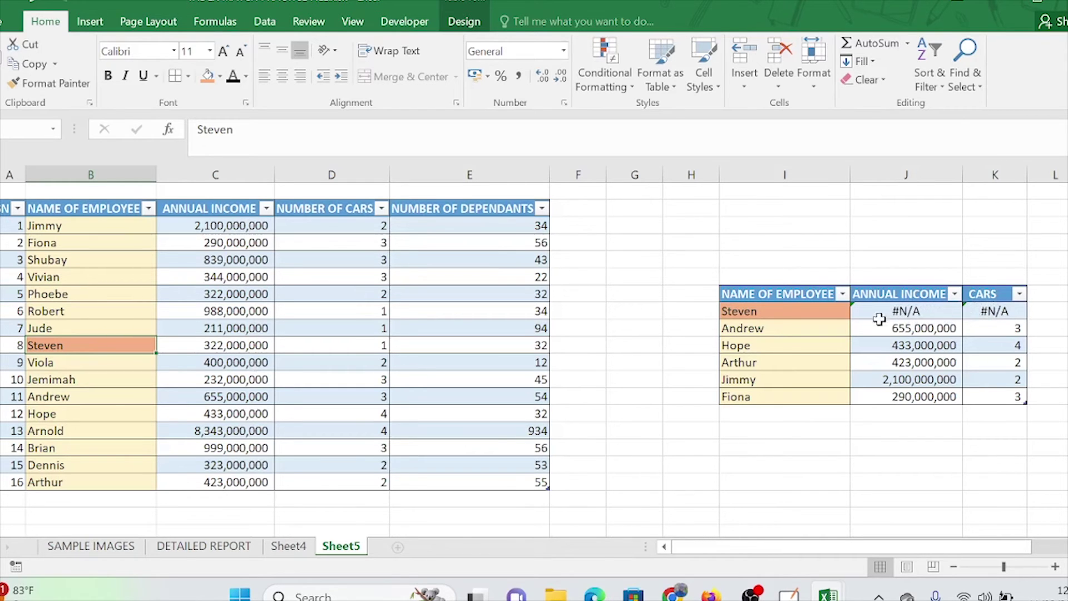
{"action": "left_click", "coordinate": [789, 316]}
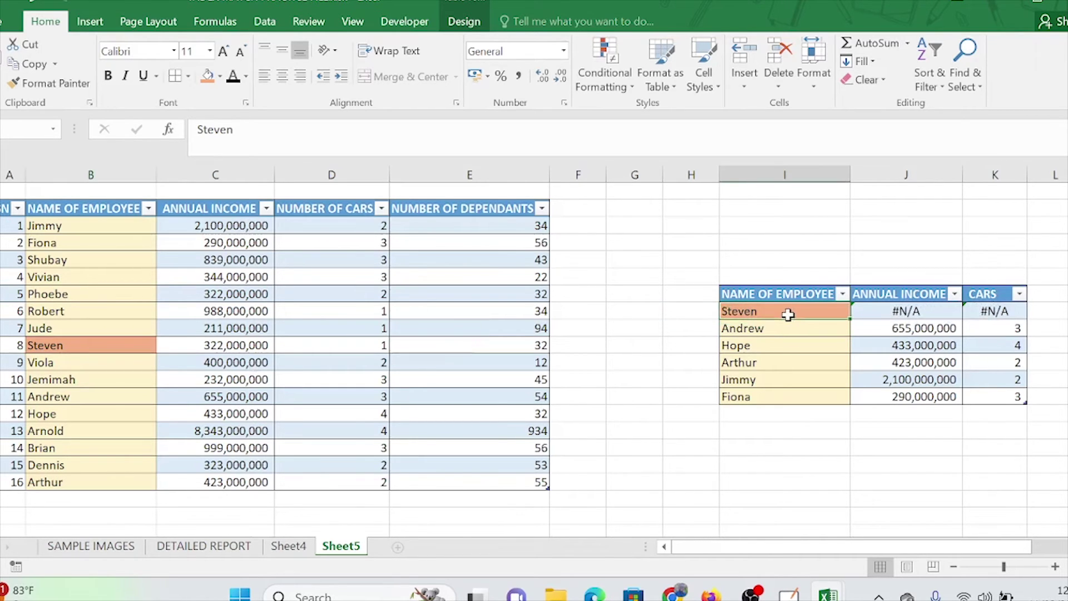
{"action": "left_click", "coordinate": [73, 350]}
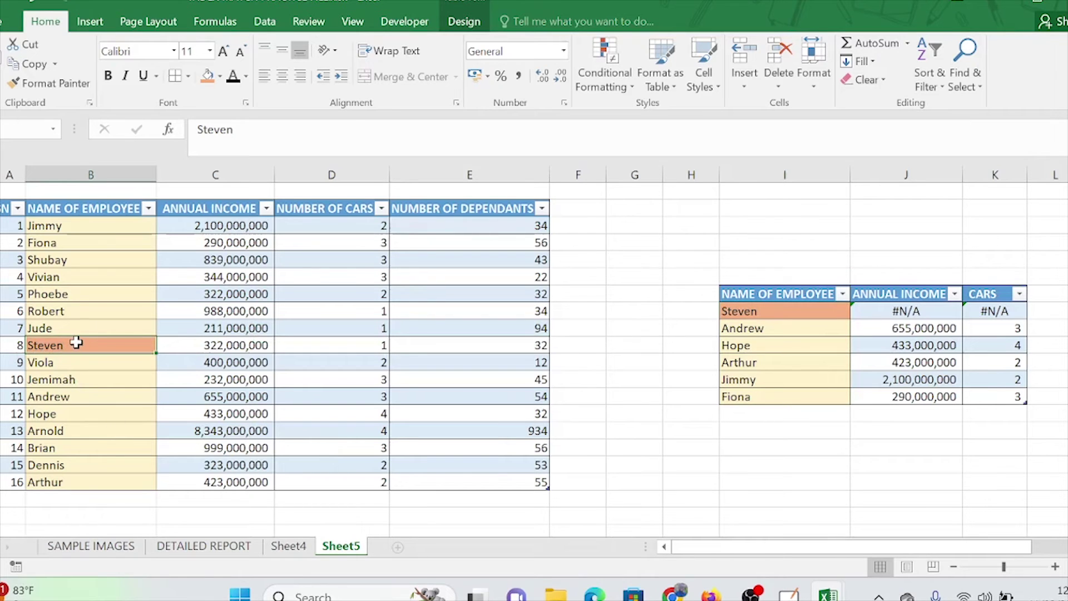
{"action": "double_click", "coordinate": [73, 345]}
{"action": "left_click", "coordinate": [71, 379]}
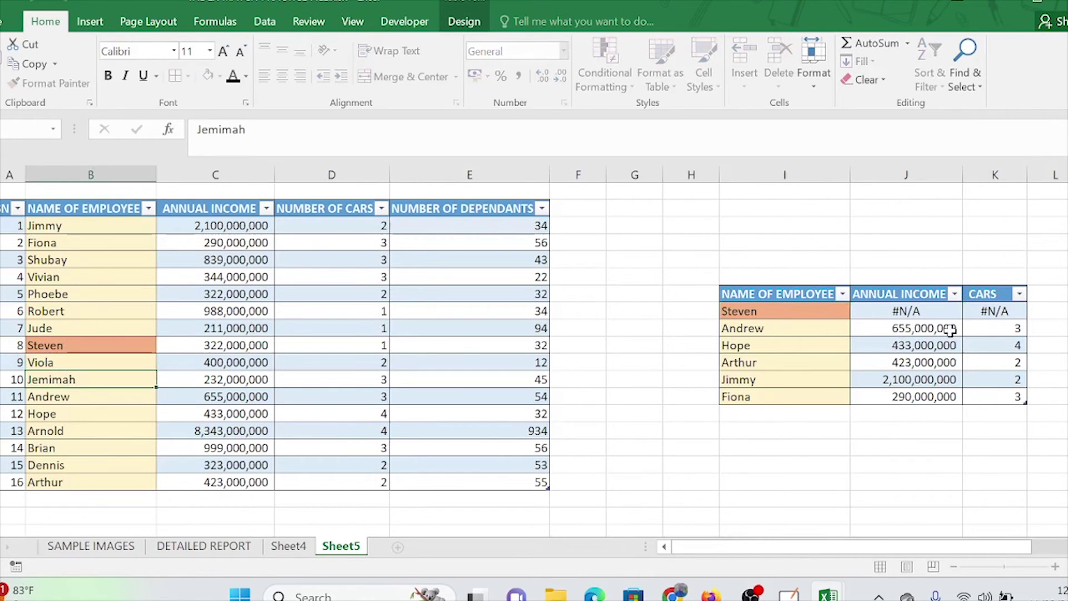
{"action": "left_click", "coordinate": [763, 311]}
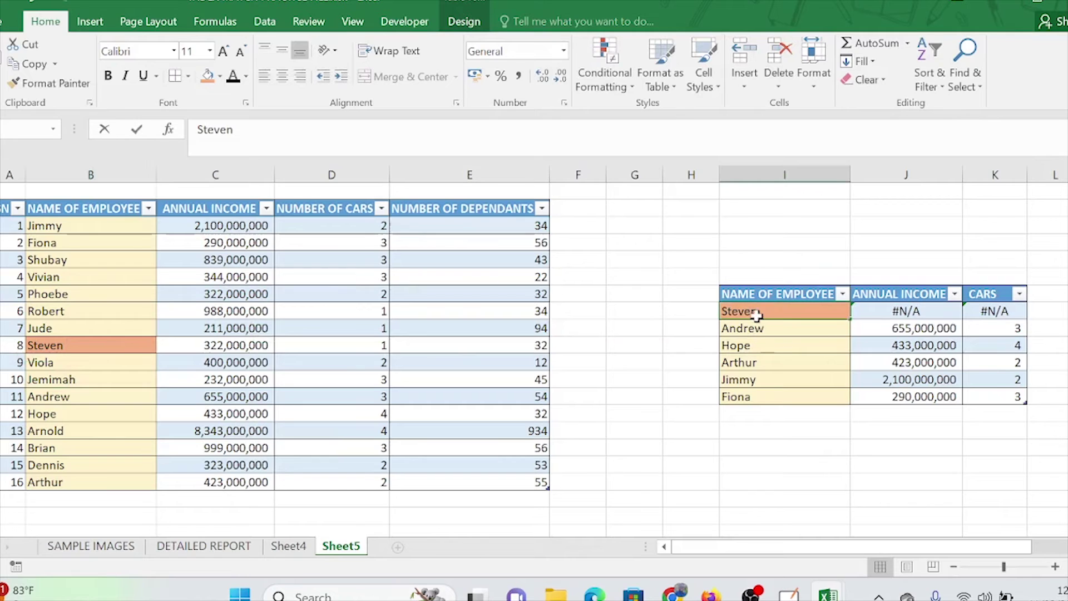
{"action": "left_click", "coordinate": [757, 327]}
{"action": "left_click", "coordinate": [759, 311]}
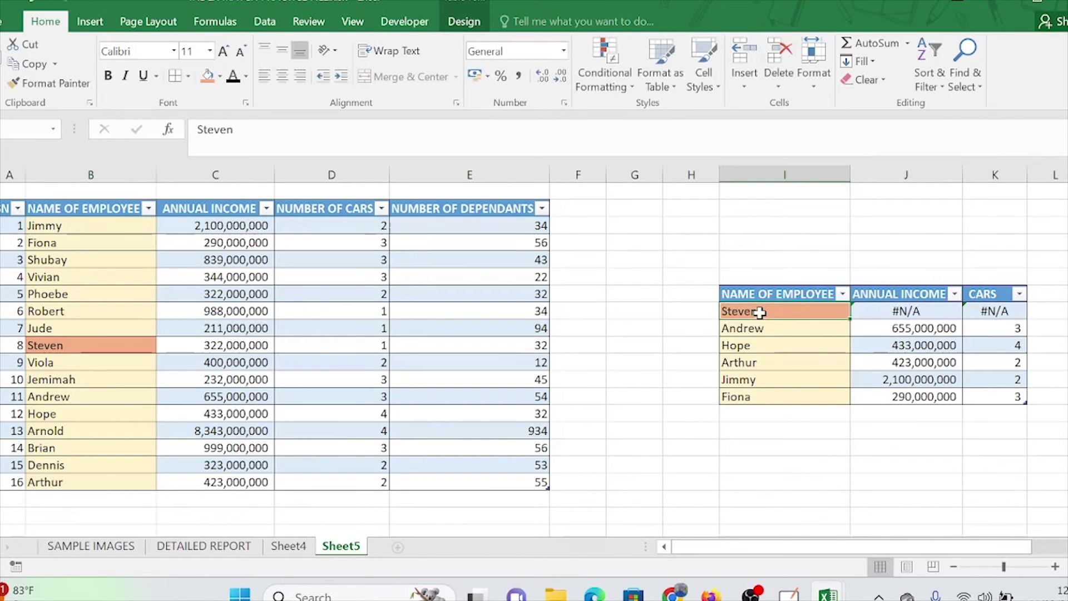
{"action": "left_click", "coordinate": [88, 344]}
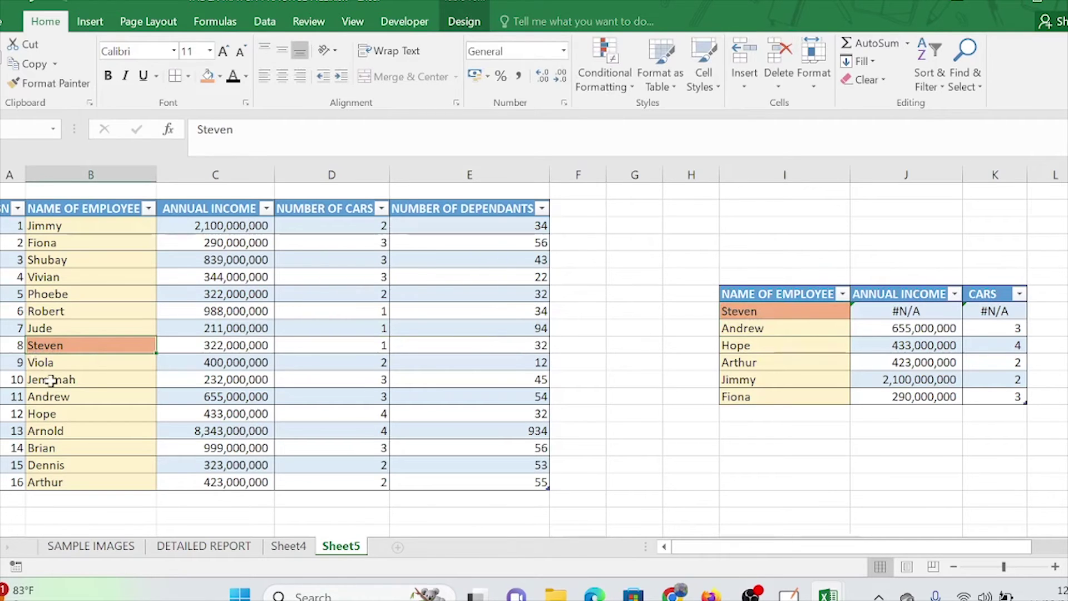
{"action": "left_click", "coordinate": [50, 242]}
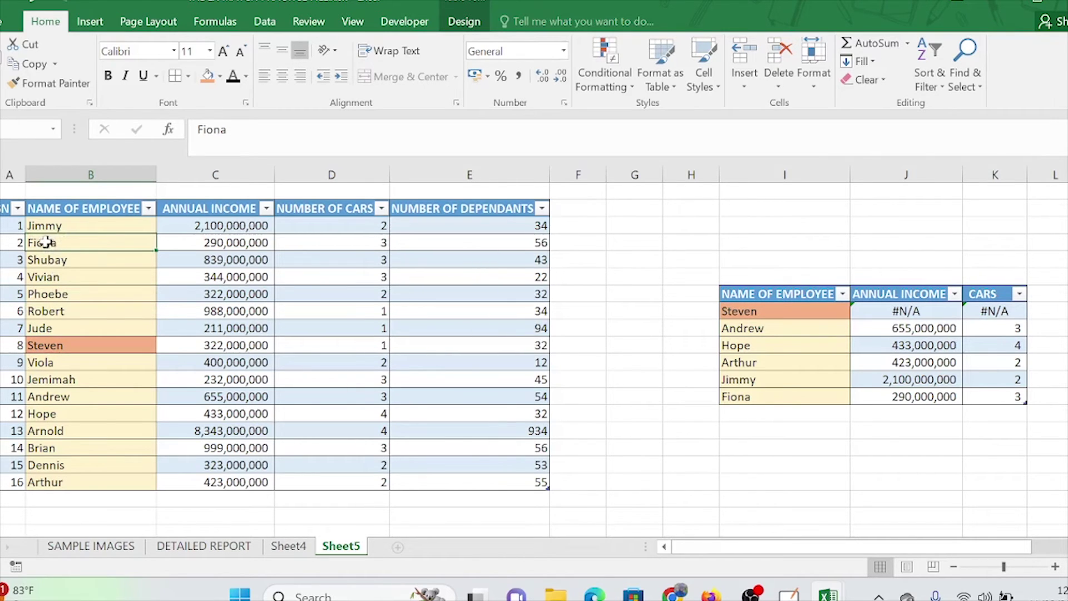
Replace the letter o with a zero in the employee name at SN 2 and check that employee's lookup results in the smaller table
{"action": "double_click", "coordinate": [44, 244]}
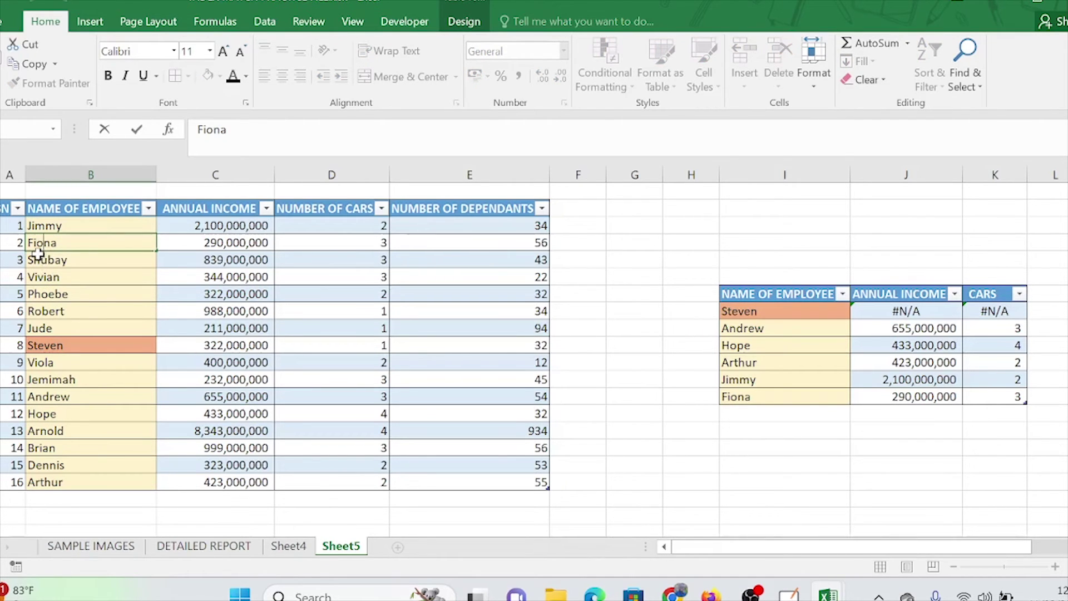
{"action": "key", "text": "BackSpace"}
{"action": "key", "text": "Return"}
{"action": "left_click", "coordinate": [64, 240]}
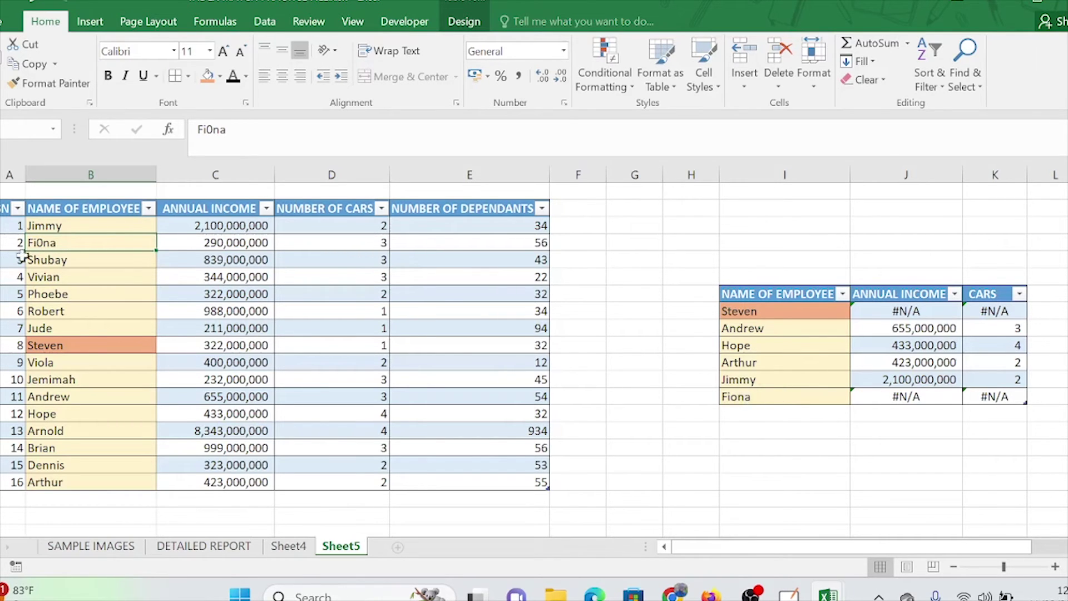
{"action": "left_click_drag", "start_coordinate": [896, 396], "coordinate": [987, 396]}
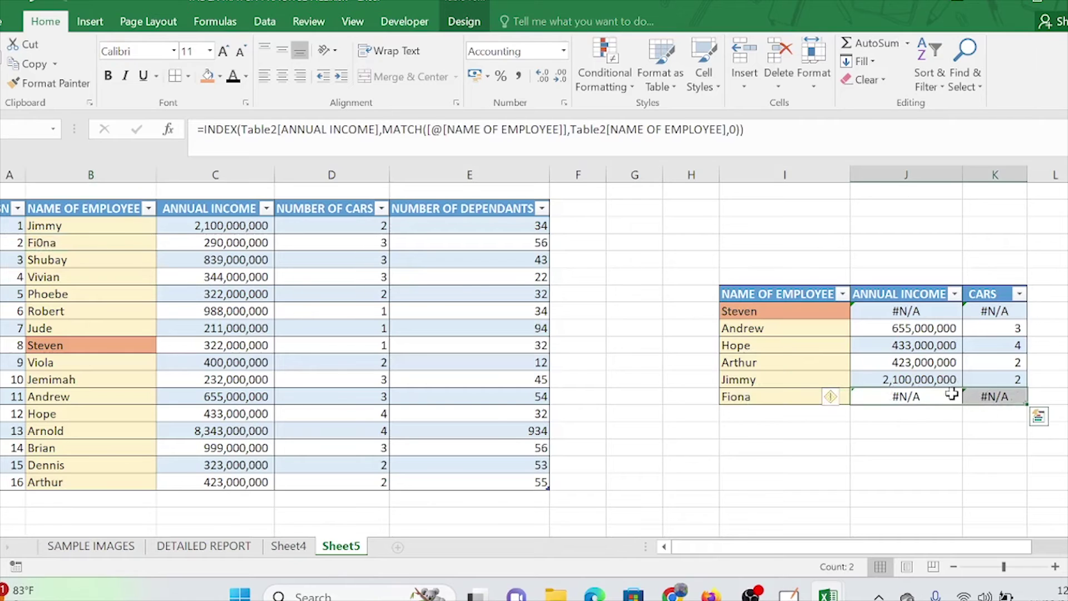
{"action": "left_click", "coordinate": [919, 430]}
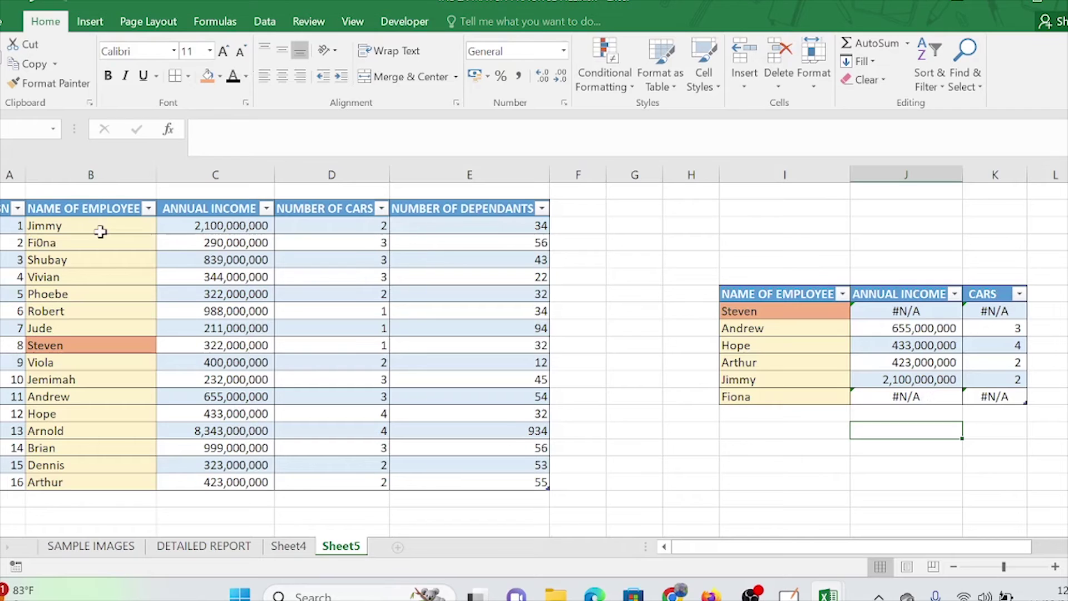
Compare the altered name at SN 2 and the NAME OF EMPLOYEE columns of the source and lookup tables
{"action": "left_click", "coordinate": [86, 243]}
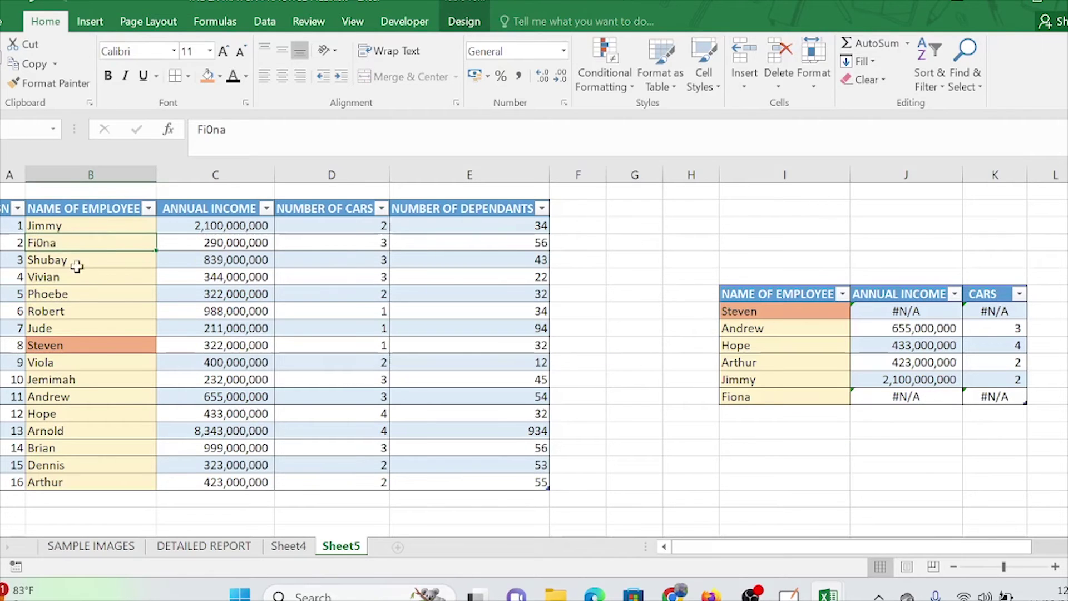
{"action": "left_click", "coordinate": [86, 175]}
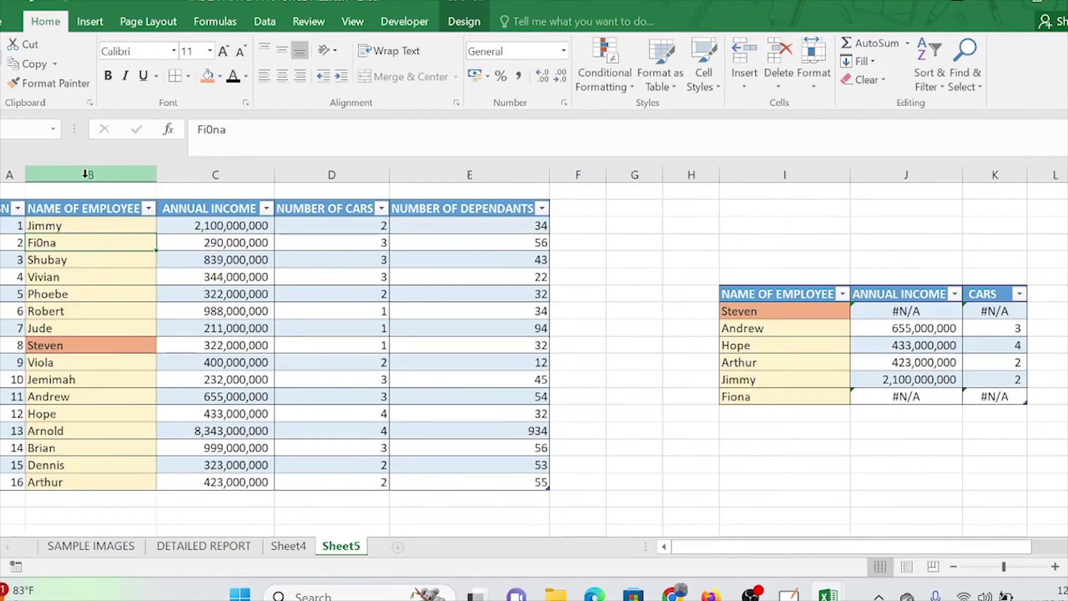
{"action": "left_click", "coordinate": [777, 173]}
{"action": "left_click_drag", "start_coordinate": [86, 243], "coordinate": [89, 259]}
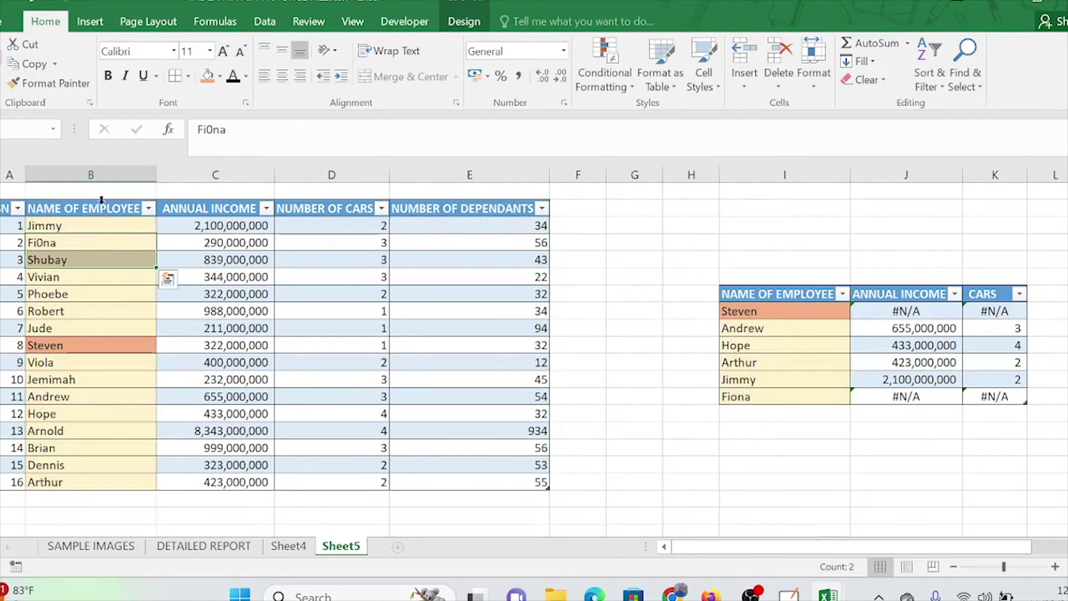
{"action": "left_click", "coordinate": [103, 198]}
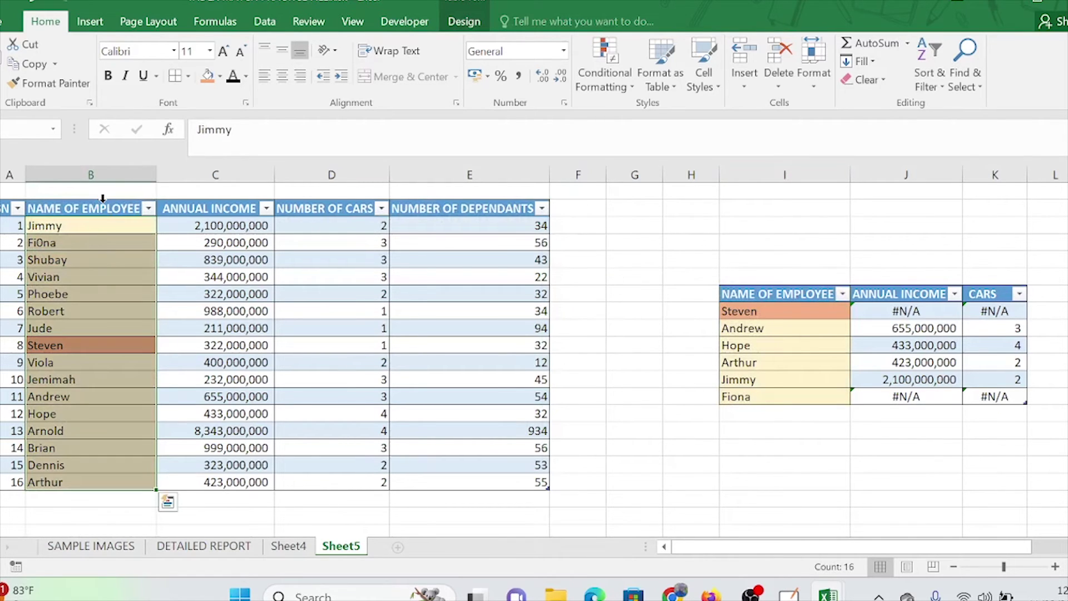
{"action": "left_click", "coordinate": [770, 286]}
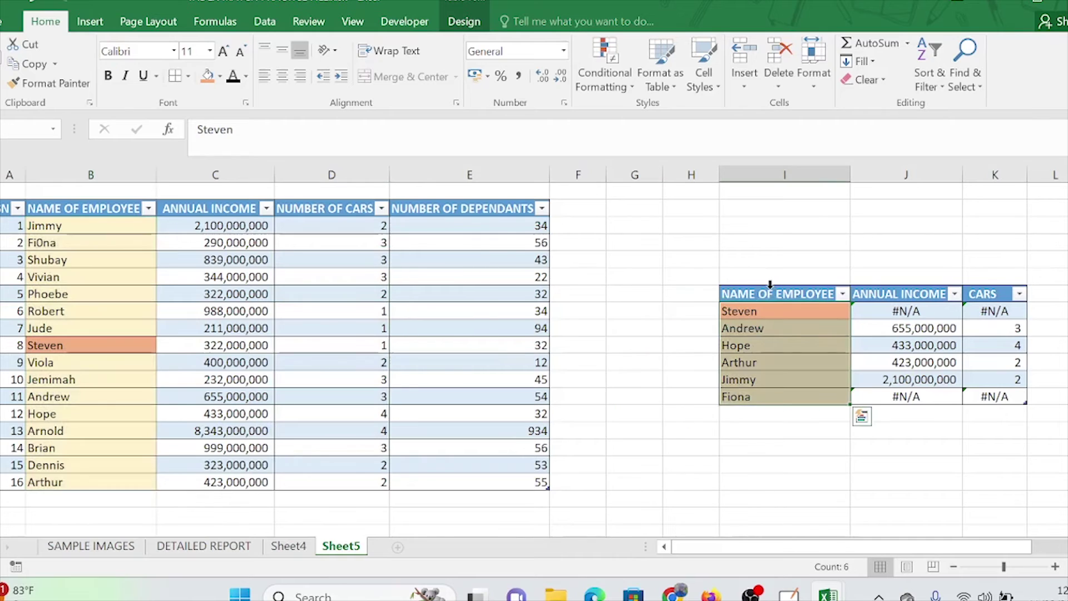
Insert a space in the middle of the employee name at SN 12 of the source table
{"action": "left_click", "coordinate": [772, 349]}
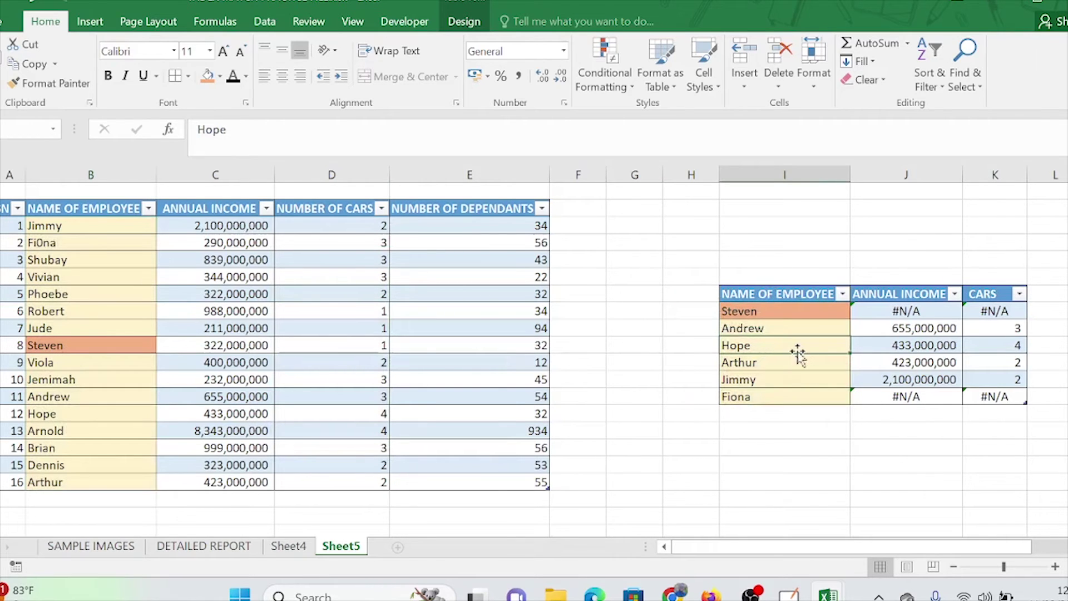
{"action": "left_click", "coordinate": [63, 413]}
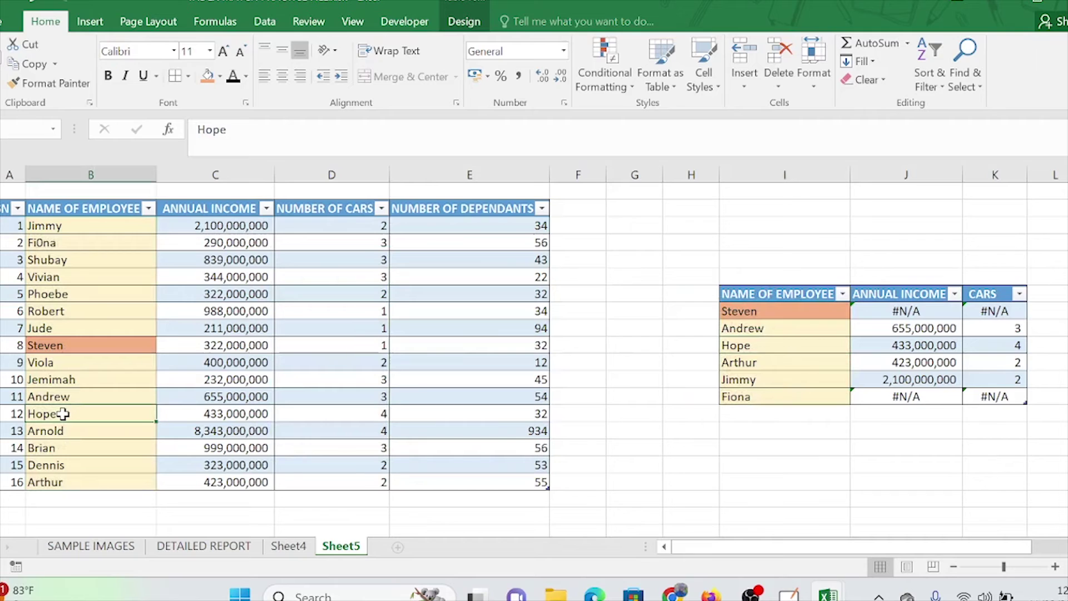
{"action": "double_click", "coordinate": [62, 414]}
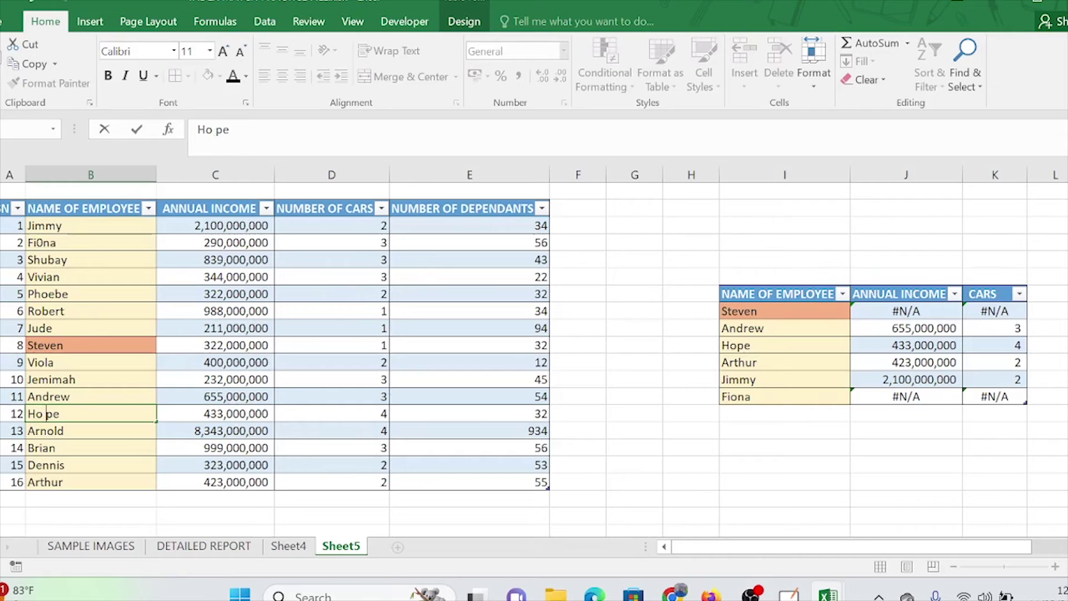
{"action": "left_click", "coordinate": [54, 431]}
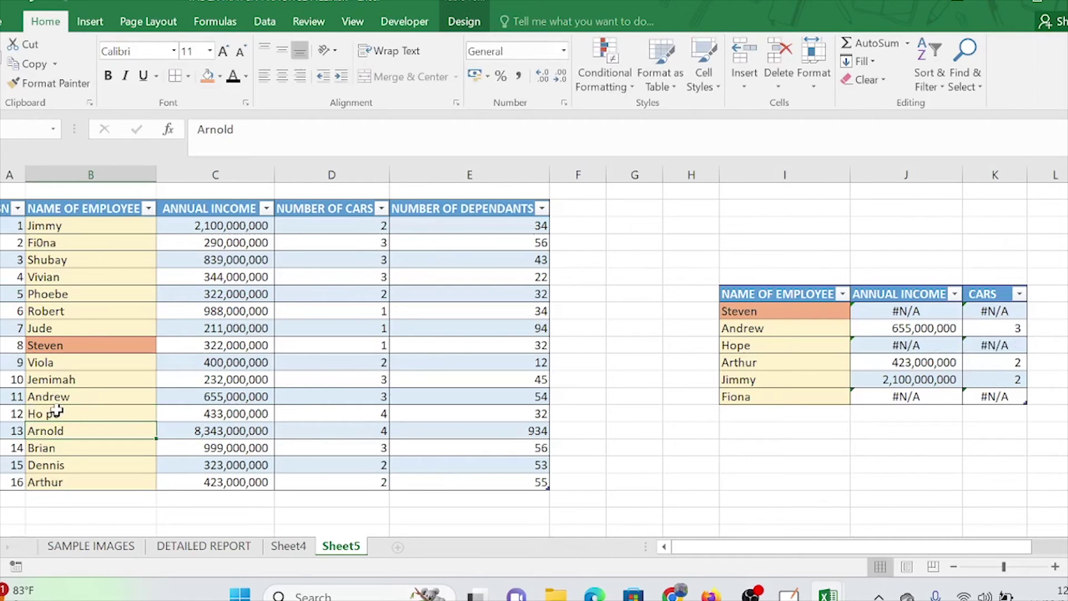
{"action": "left_click", "coordinate": [56, 412]}
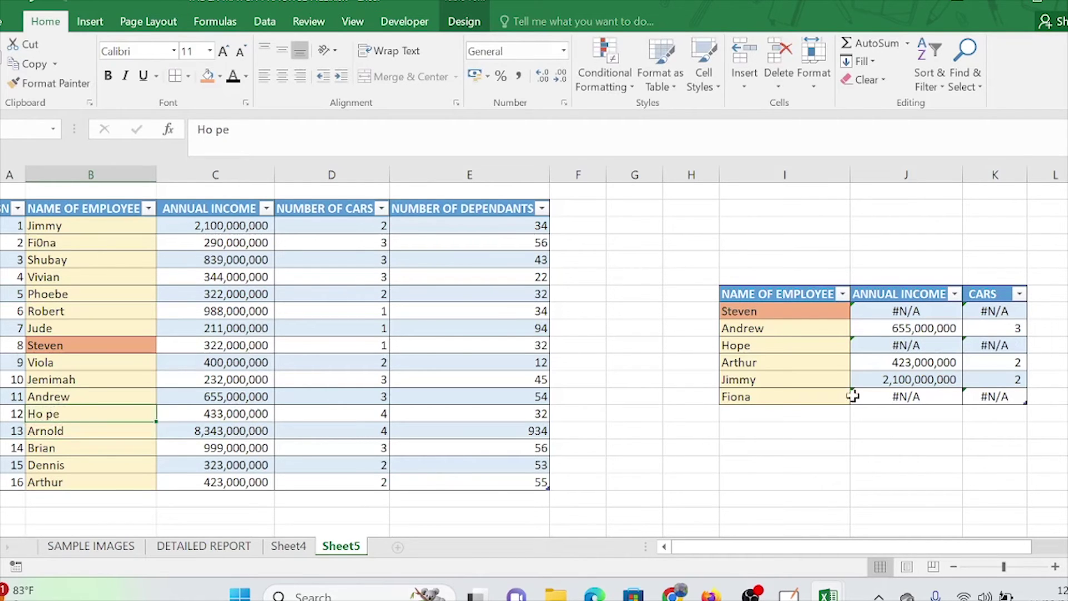
Inspect the ANNUAL INCOME and CARS lookup formulas for the employee in the third row of the lookup table
{"action": "left_click", "coordinate": [823, 374]}
{"action": "left_click", "coordinate": [773, 345]}
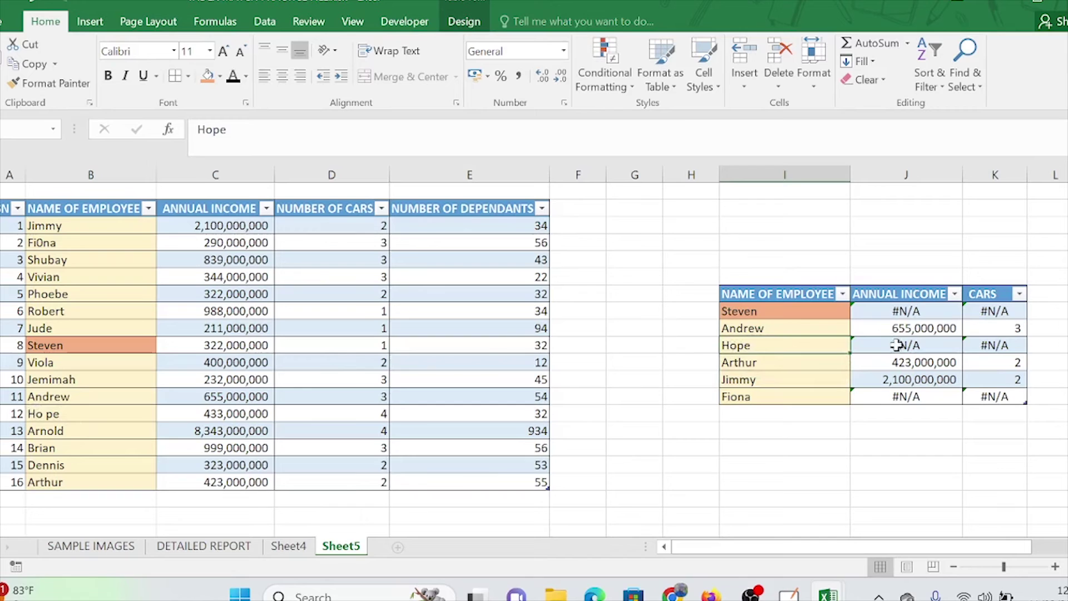
{"action": "left_click", "coordinate": [900, 344]}
{"action": "left_click", "coordinate": [1008, 345]}
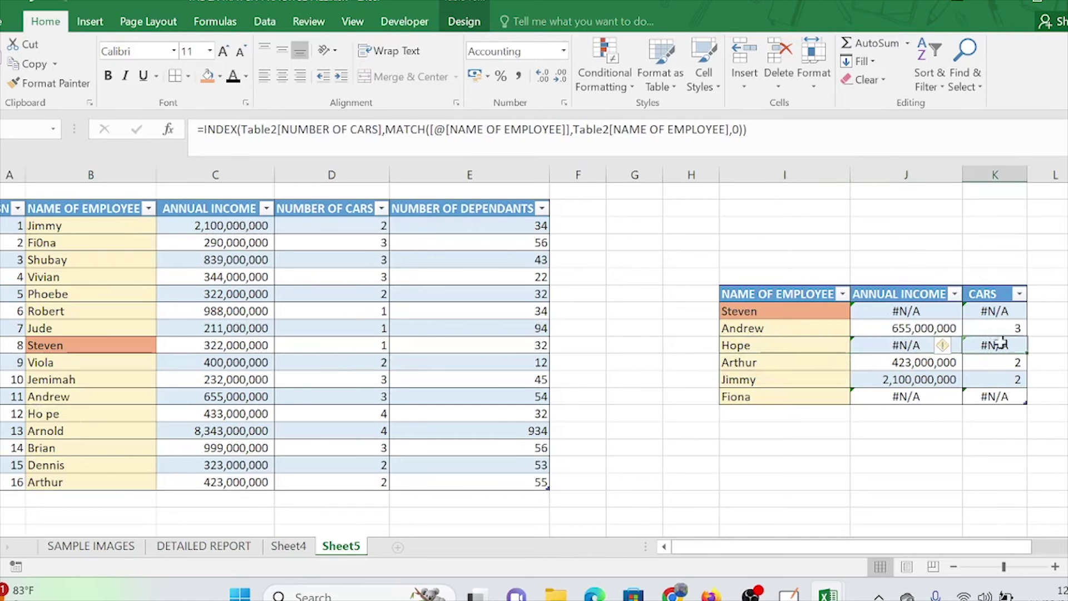
{"action": "left_click", "coordinate": [989, 427]}
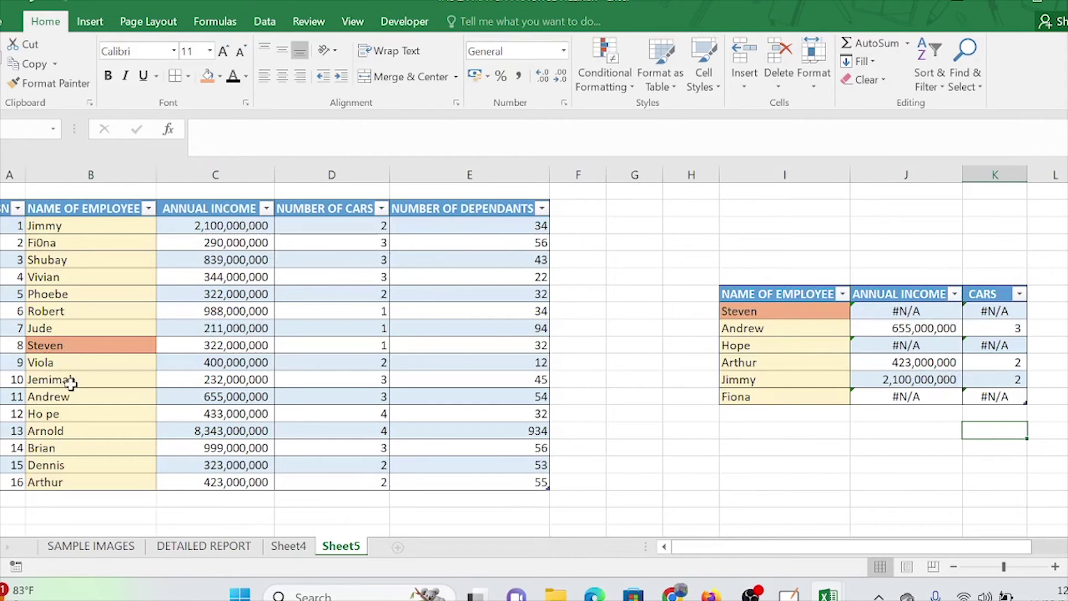
Check the orange-shaded employee name in both the source and lookup tables for a trailing space
{"action": "left_click", "coordinate": [73, 346]}
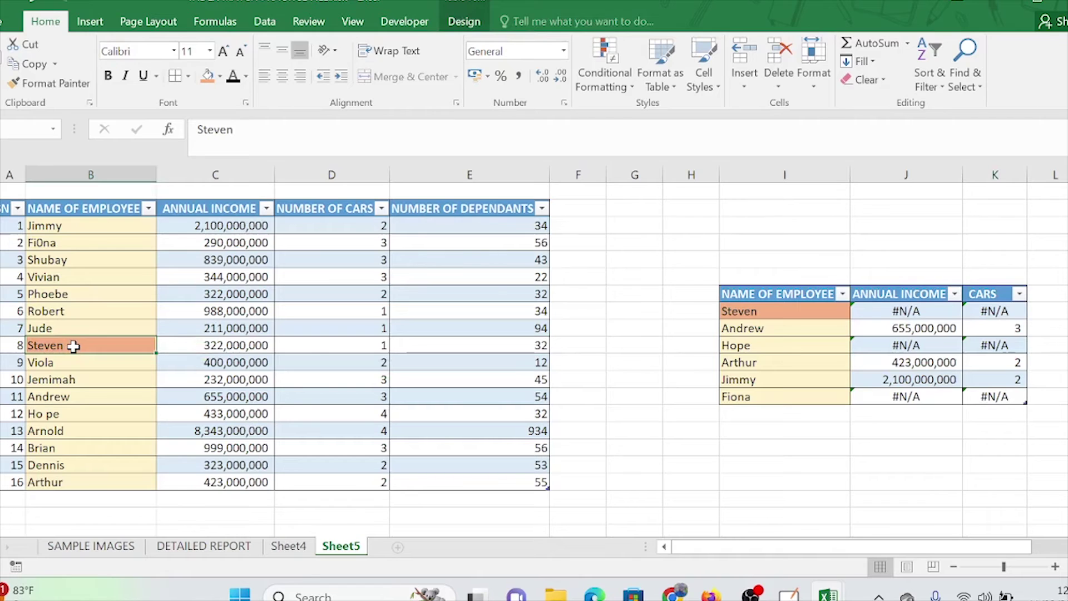
{"action": "key", "text": "F2"}
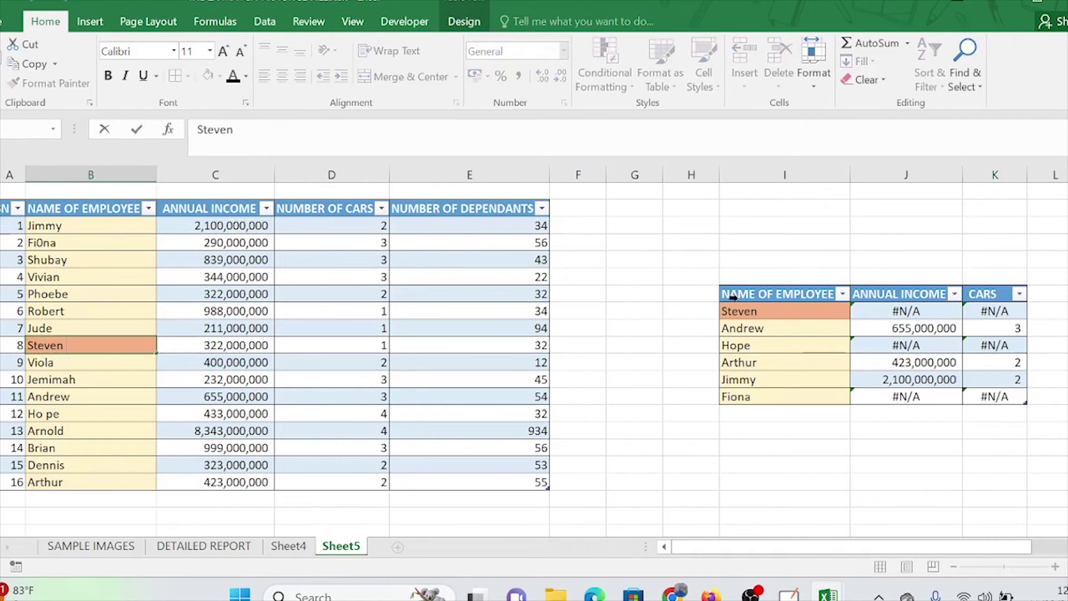
{"action": "left_click", "coordinate": [751, 310]}
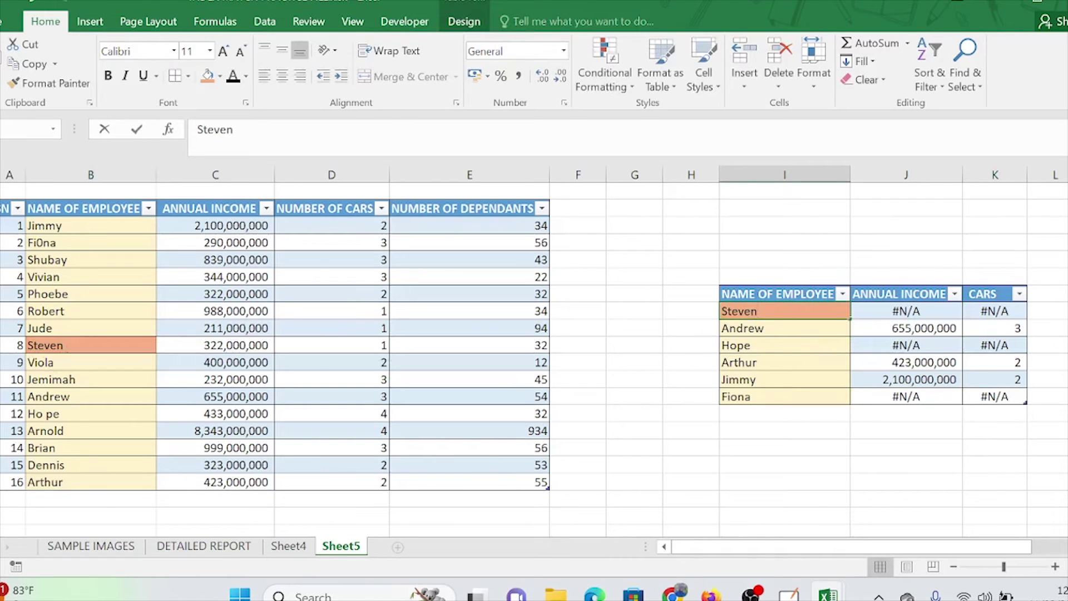
{"action": "left_click", "coordinate": [767, 362]}
{"action": "left_click", "coordinate": [766, 314]}
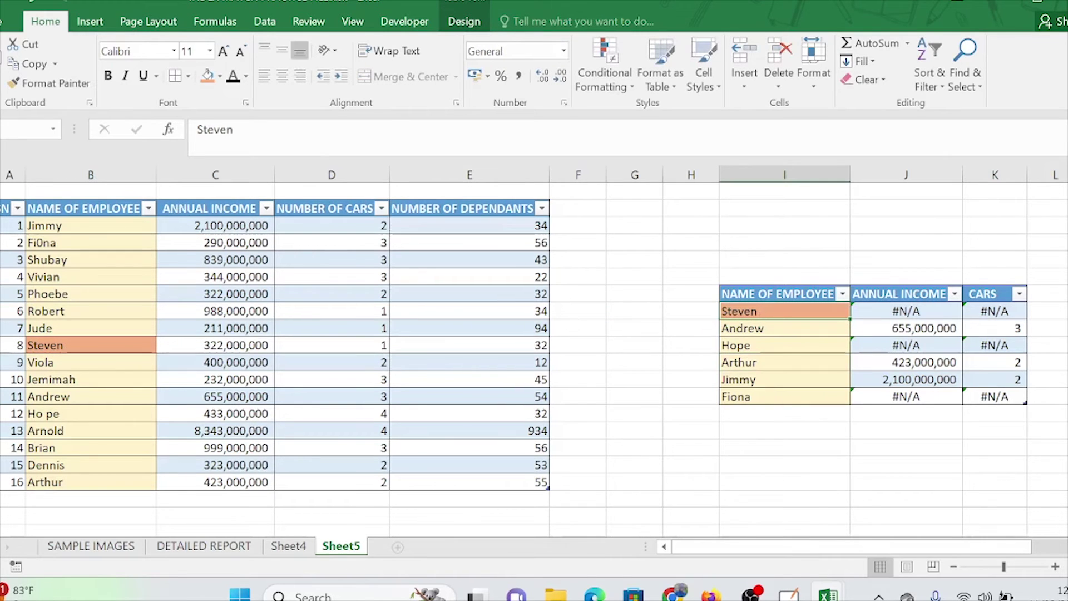
{"action": "left_click", "coordinate": [67, 342]}
{"action": "left_click", "coordinate": [170, 175]}
{"action": "right_click", "coordinate": [177, 171]}
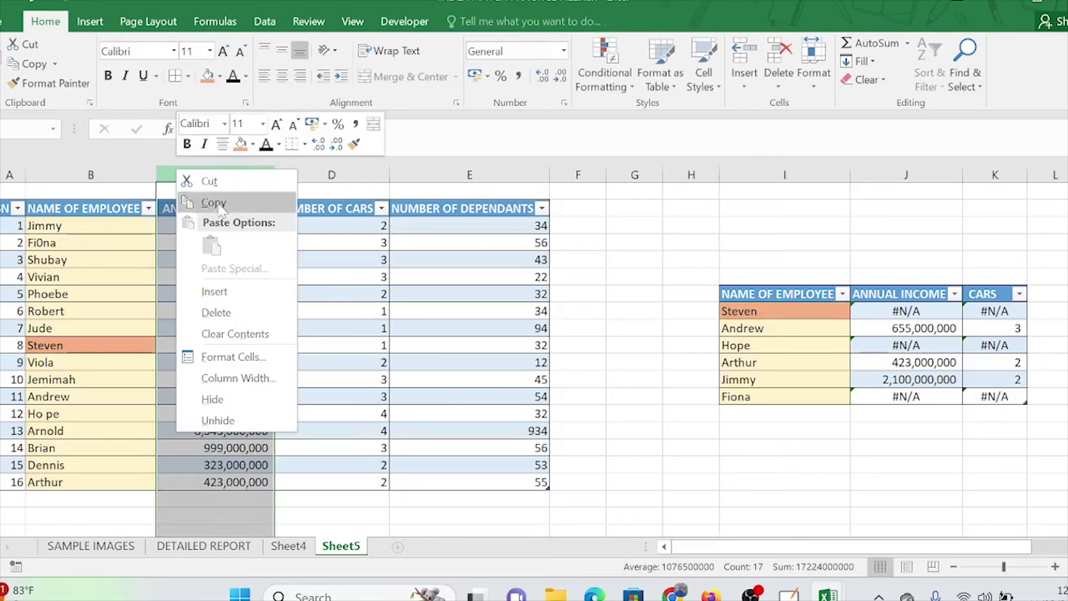
{"action": "left_click", "coordinate": [214, 291]}
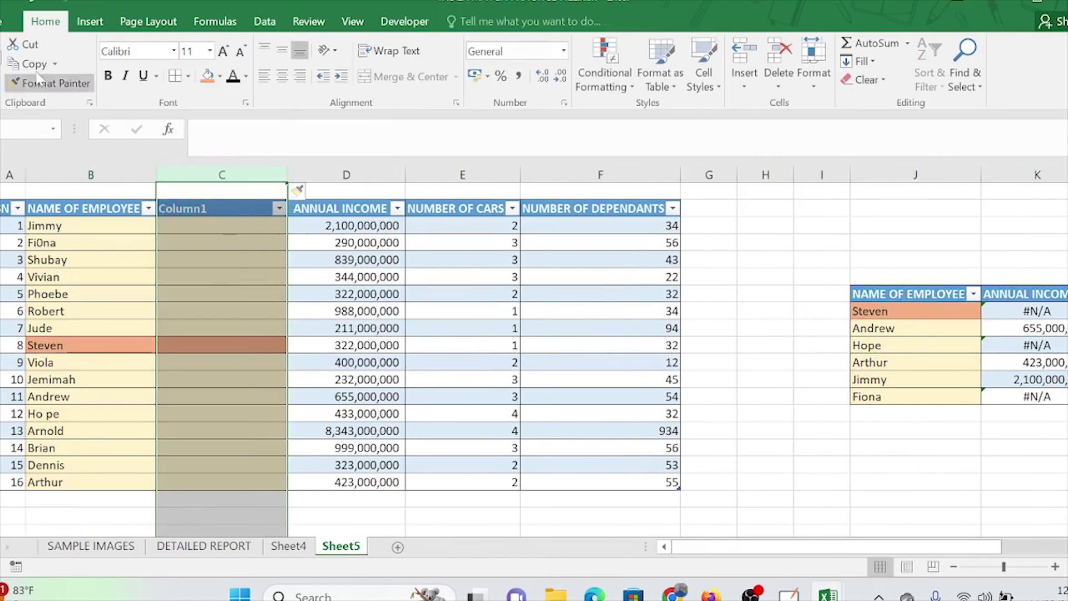
{"action": "left_click", "coordinate": [28, 3]}
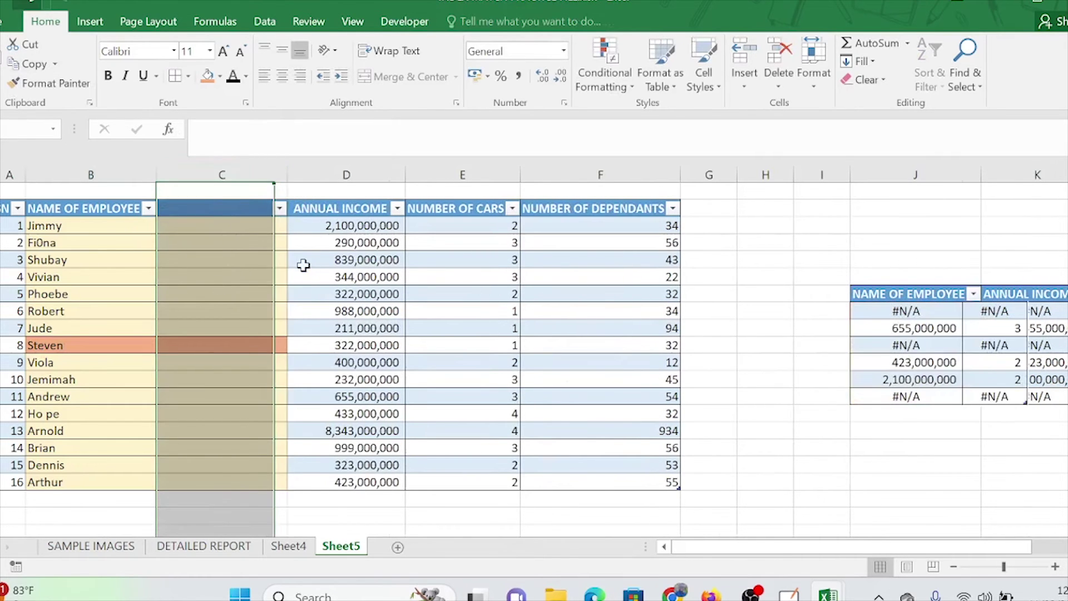
{"action": "left_click", "coordinate": [220, 259]}
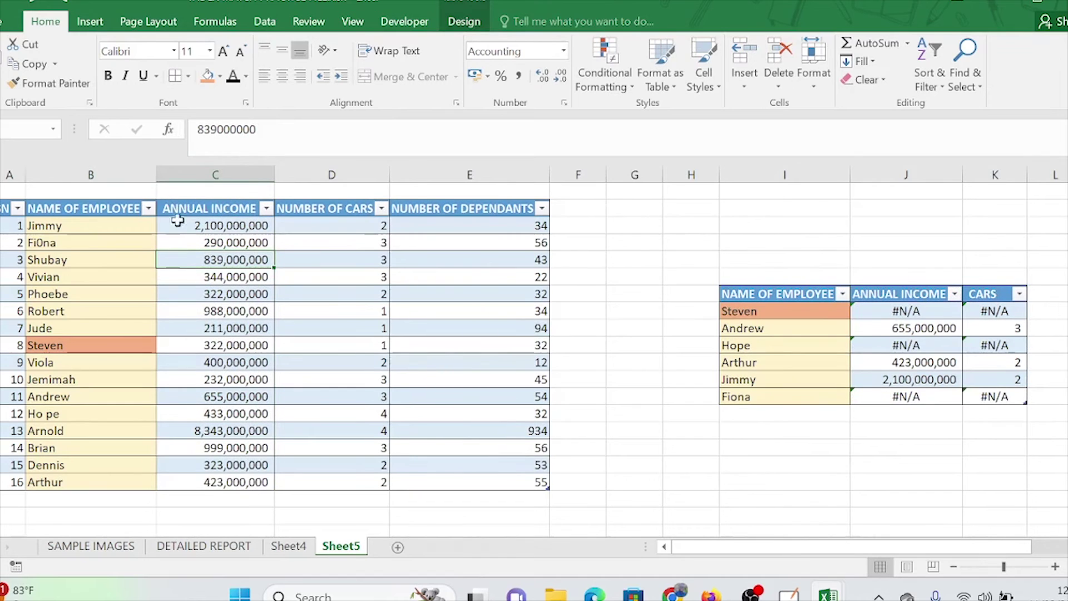
Insert a blank column before ANNUAL INCOME in the source table
{"action": "right_click", "coordinate": [178, 169]}
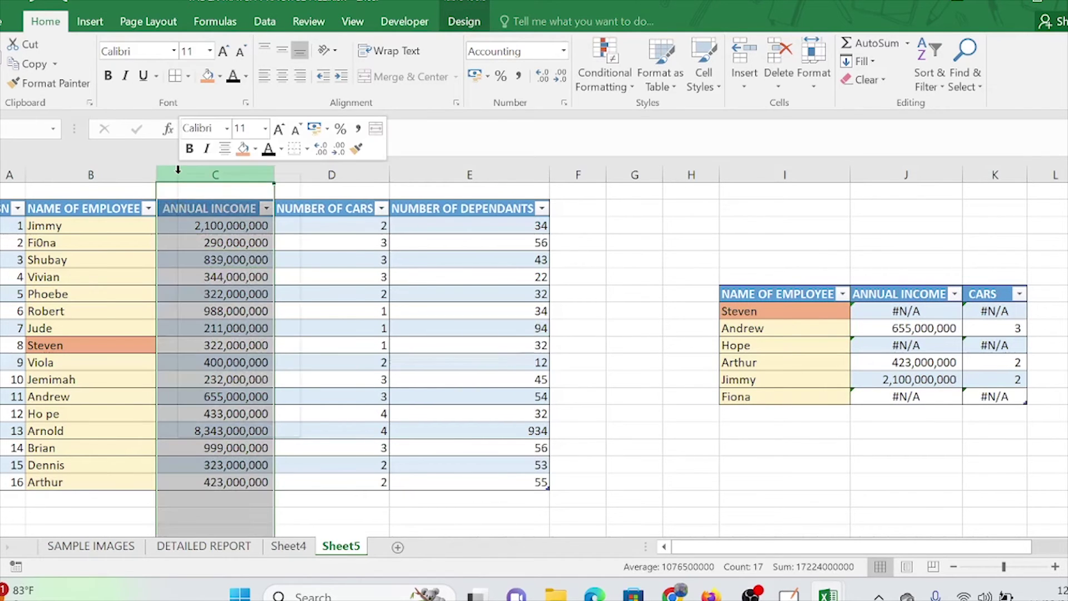
{"action": "left_click", "coordinate": [220, 291]}
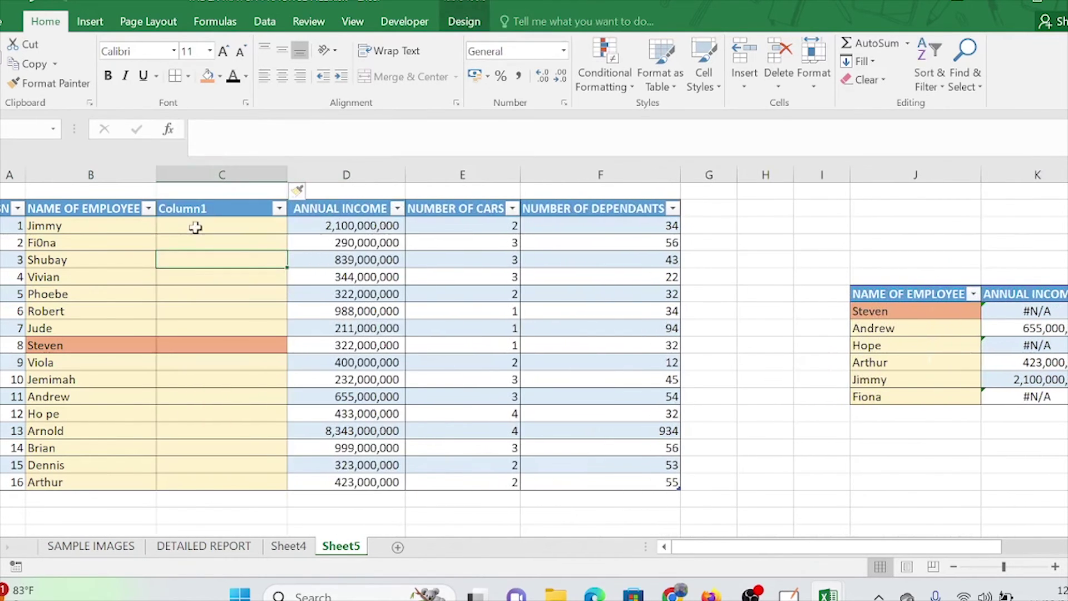
{"action": "left_click", "coordinate": [195, 226]}
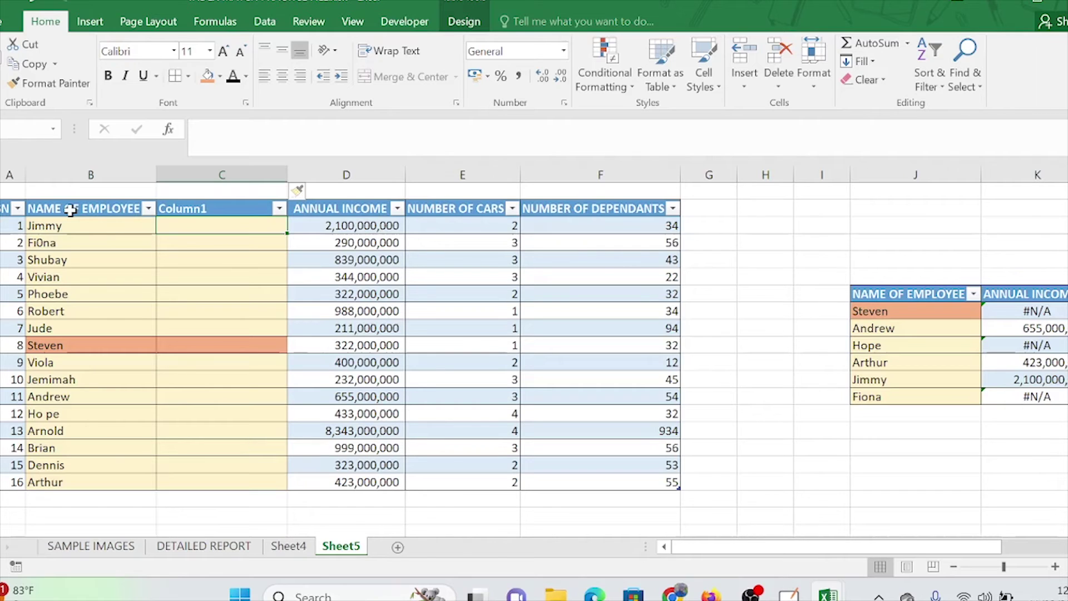
{"action": "left_click", "coordinate": [193, 262]}
Fill the new column with trimmed employee names using the formula =TRIM([@[NAME OF EMPLOYEE]])
{"action": "left_click", "coordinate": [205, 226]}
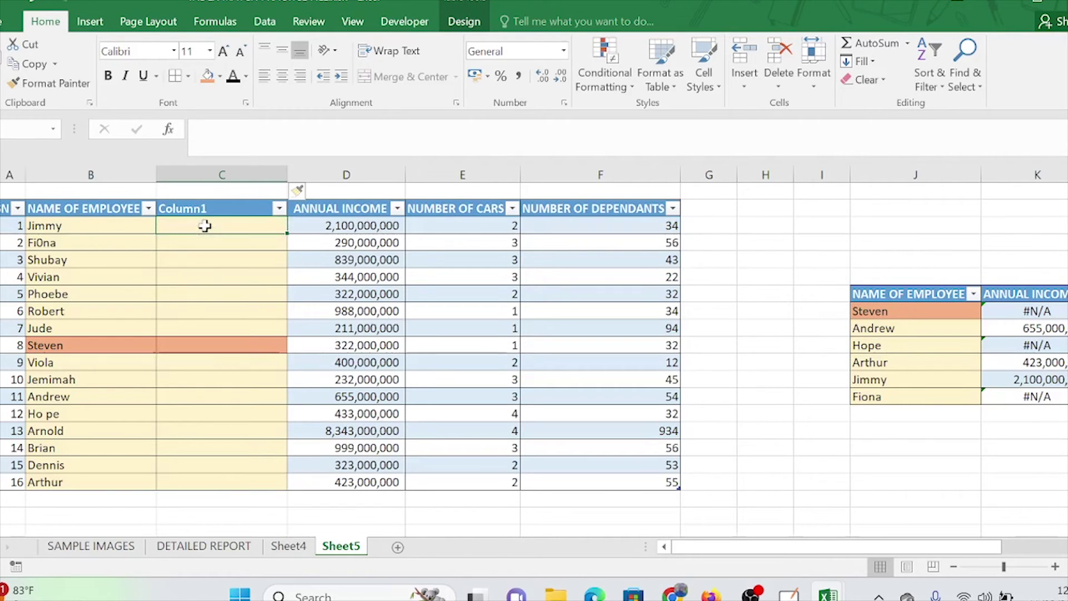
{"action": "type", "text": "=tri"}
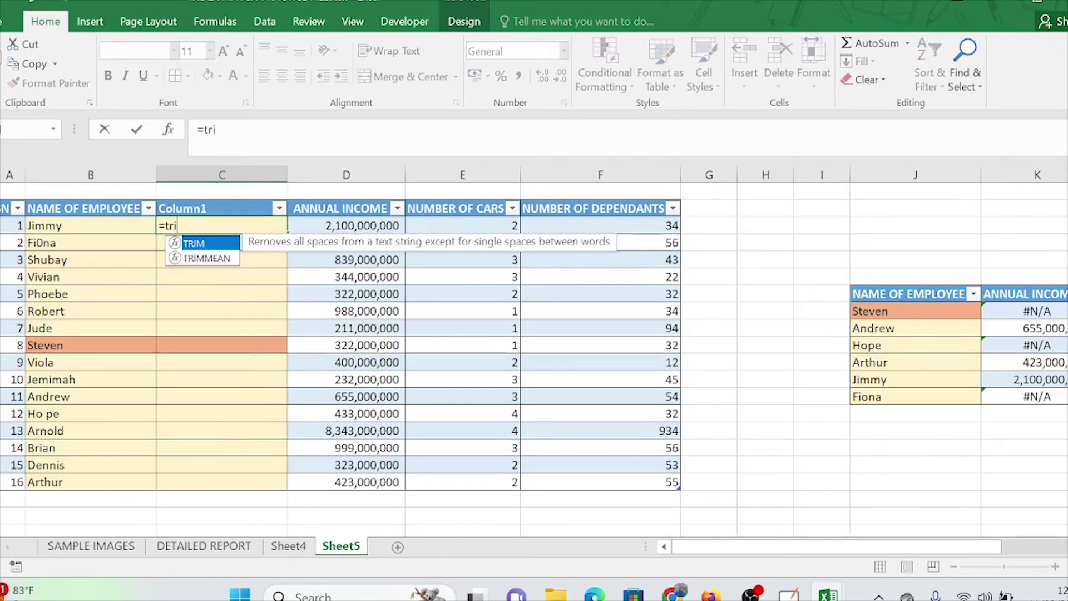
{"action": "type", "text": "m("}
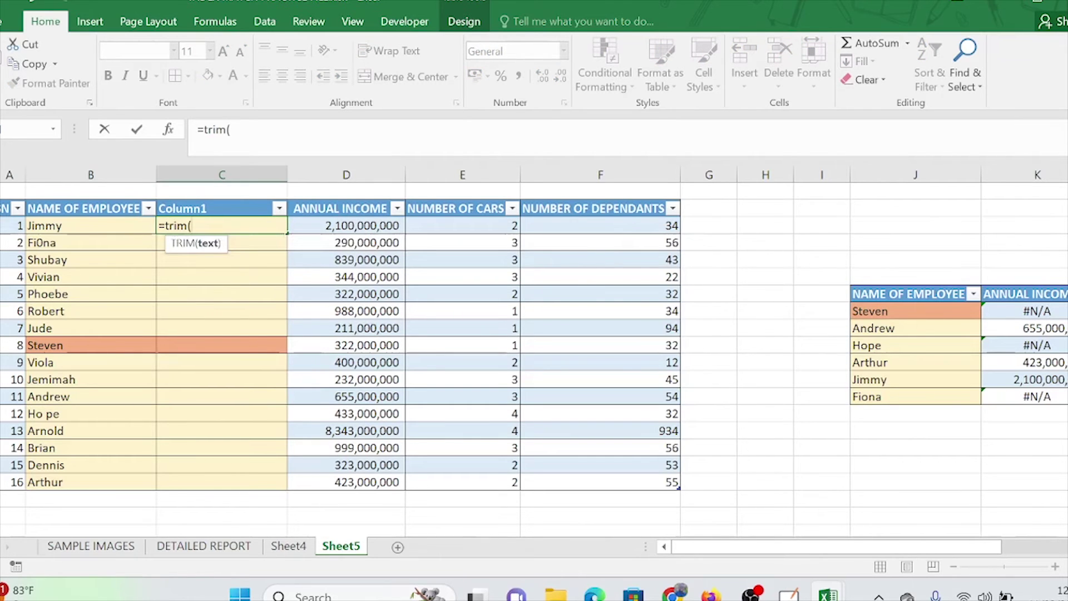
{"action": "left_click", "coordinate": [71, 226]}
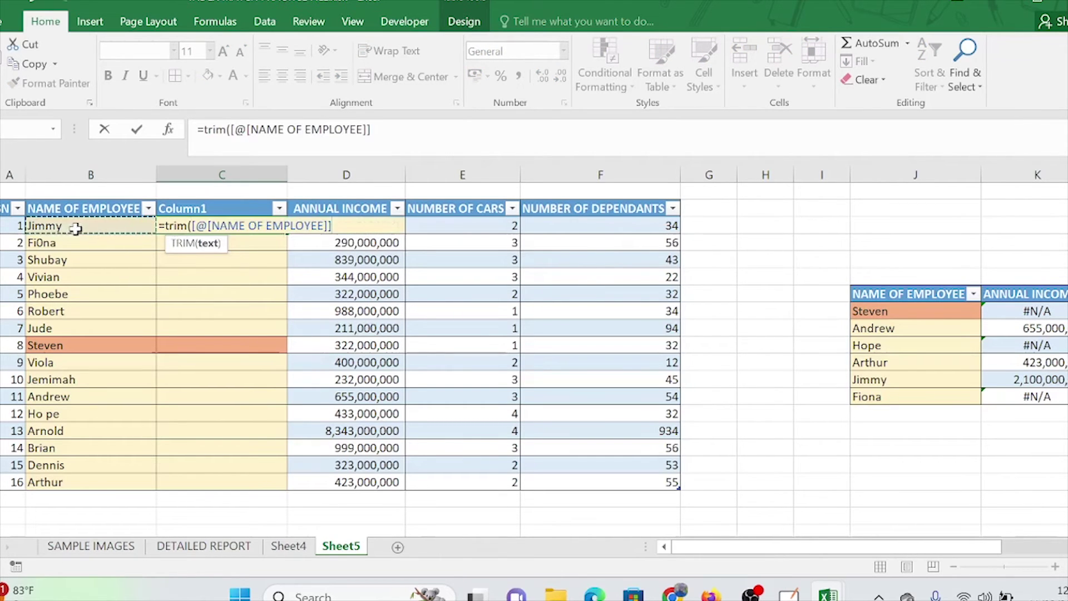
{"action": "key", "text": "Return"}
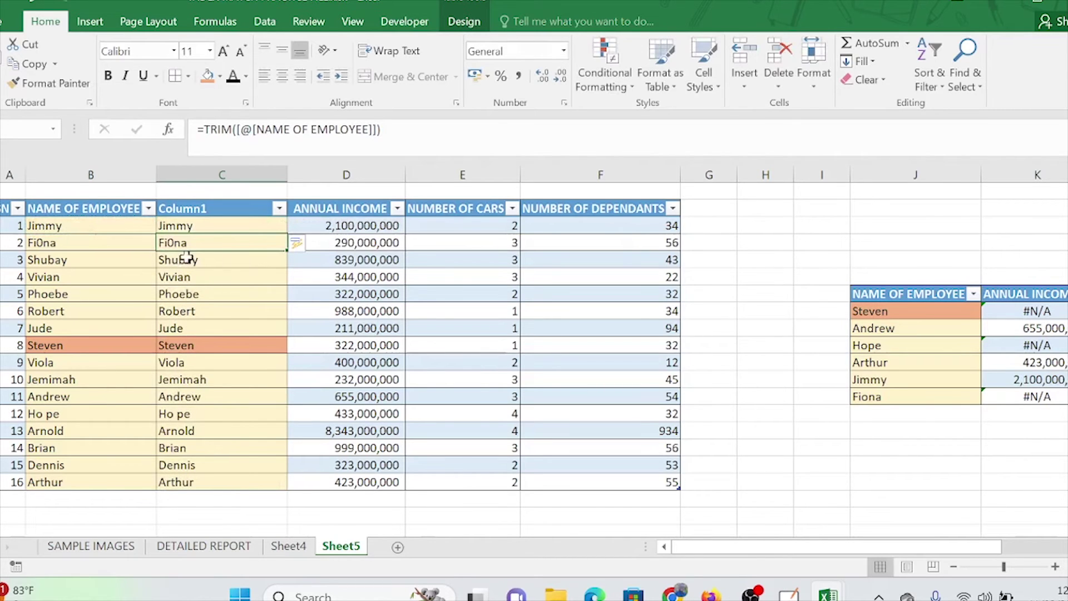
Compare the trimmed names in Column1 with the originals, focusing on the orange-shaded employee
{"action": "left_click", "coordinate": [195, 231]}
{"action": "left_click_drag", "start_coordinate": [194, 231], "coordinate": [189, 465]}
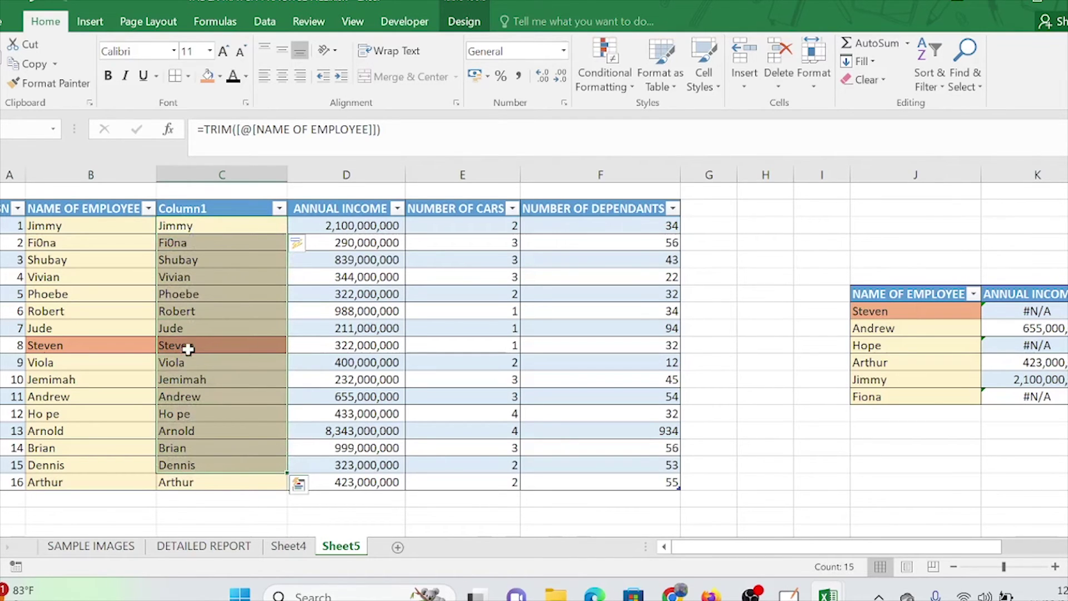
{"action": "left_click", "coordinate": [67, 345]}
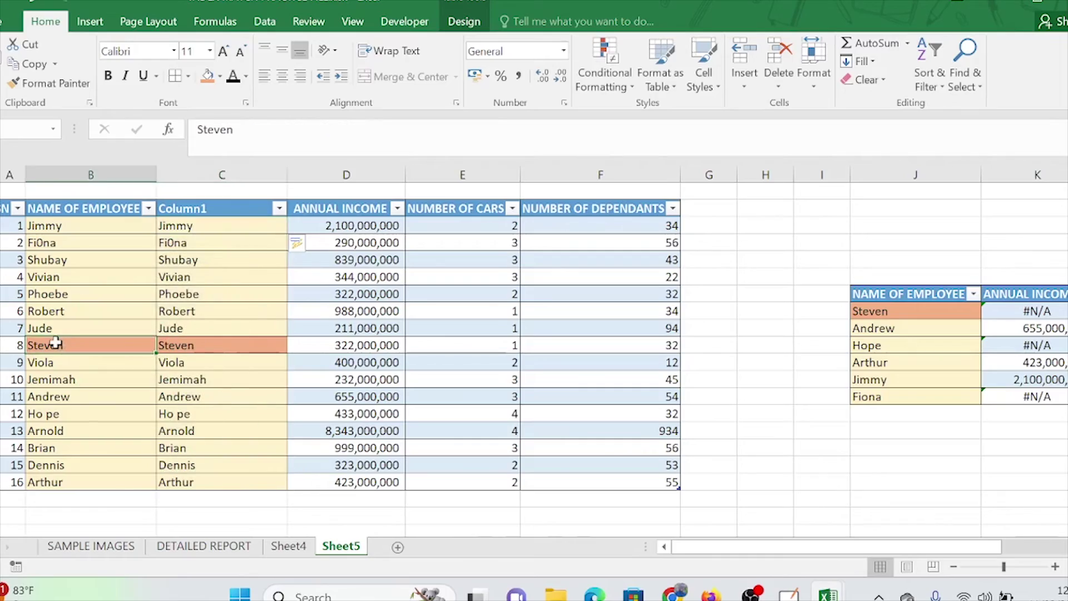
{"action": "left_click", "coordinate": [187, 345]}
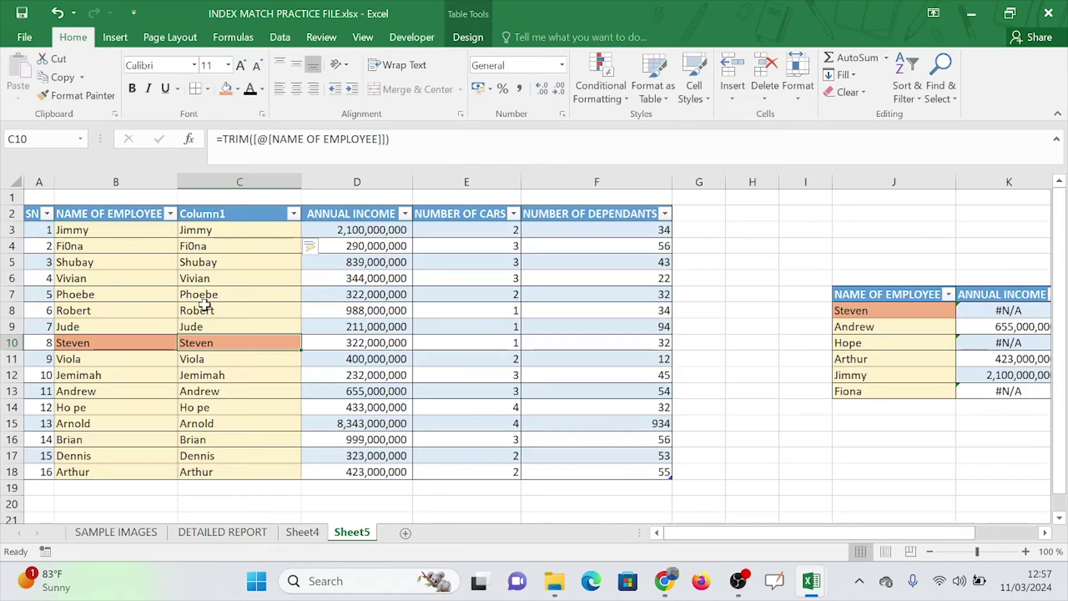
Copy the trimmed names from Column1 and paste them as values over the source table's NAME OF EMPLOYEE column
{"action": "left_click", "coordinate": [217, 206]}
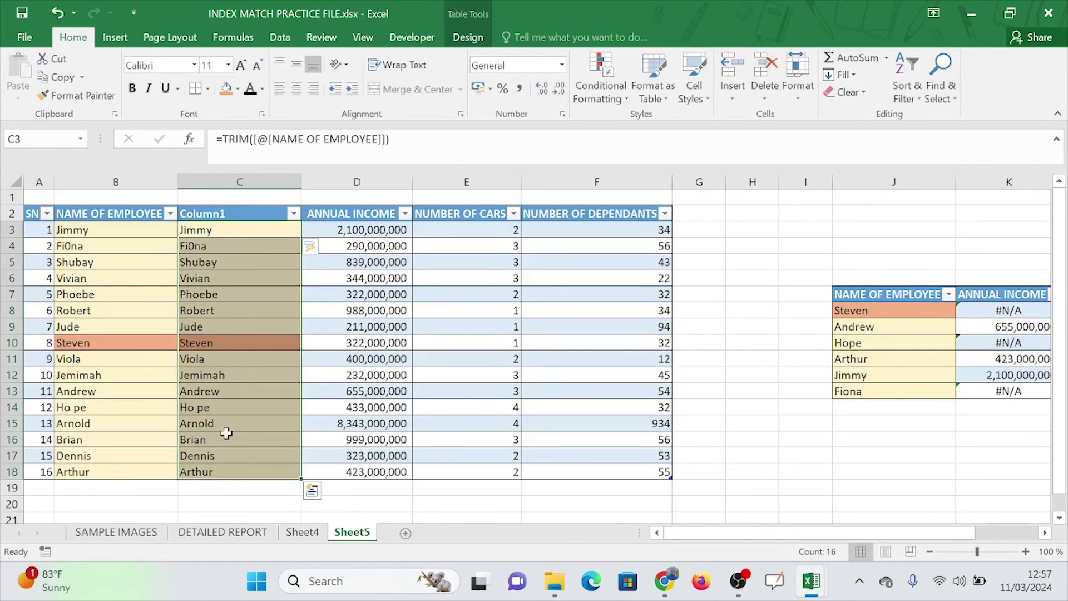
{"action": "left_click_drag", "start_coordinate": [203, 225], "coordinate": [205, 228]}
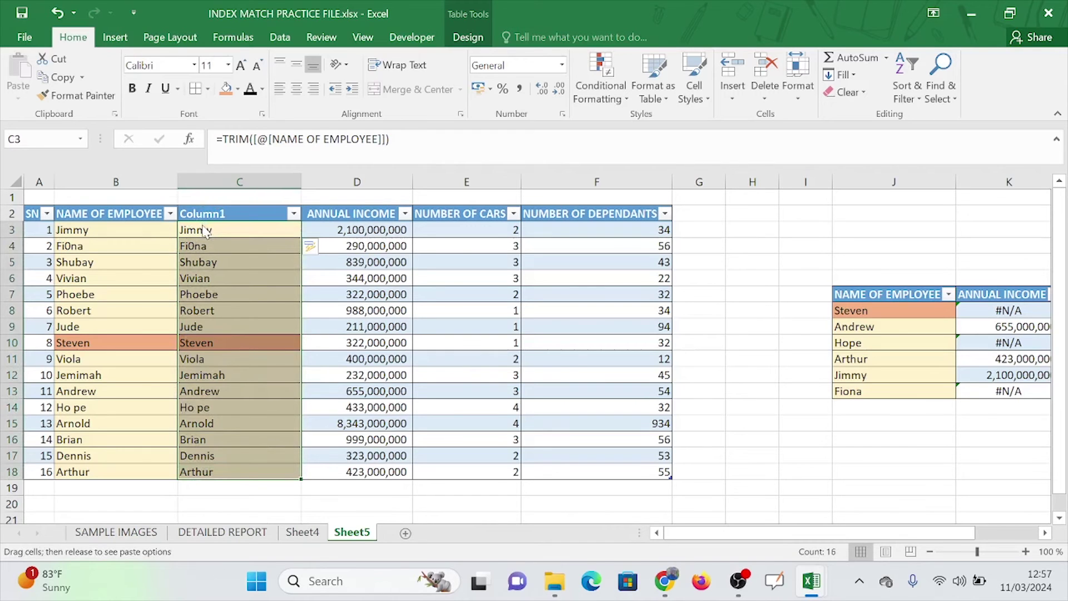
{"action": "right_click", "coordinate": [205, 231]}
{"action": "left_click", "coordinate": [238, 196]}
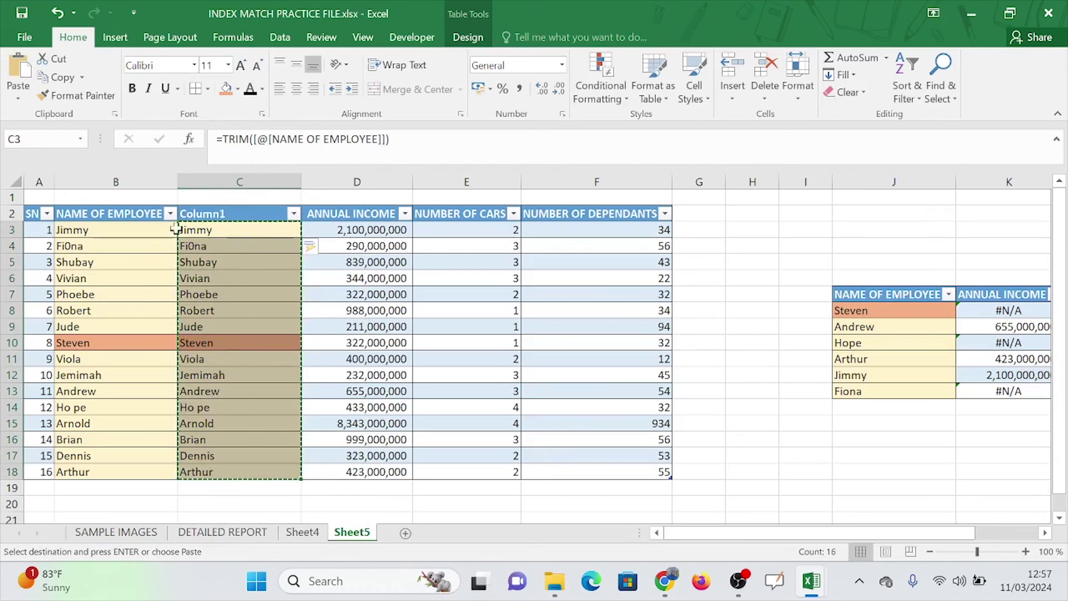
{"action": "left_click", "coordinate": [89, 230]}
{"action": "right_click", "coordinate": [89, 230]}
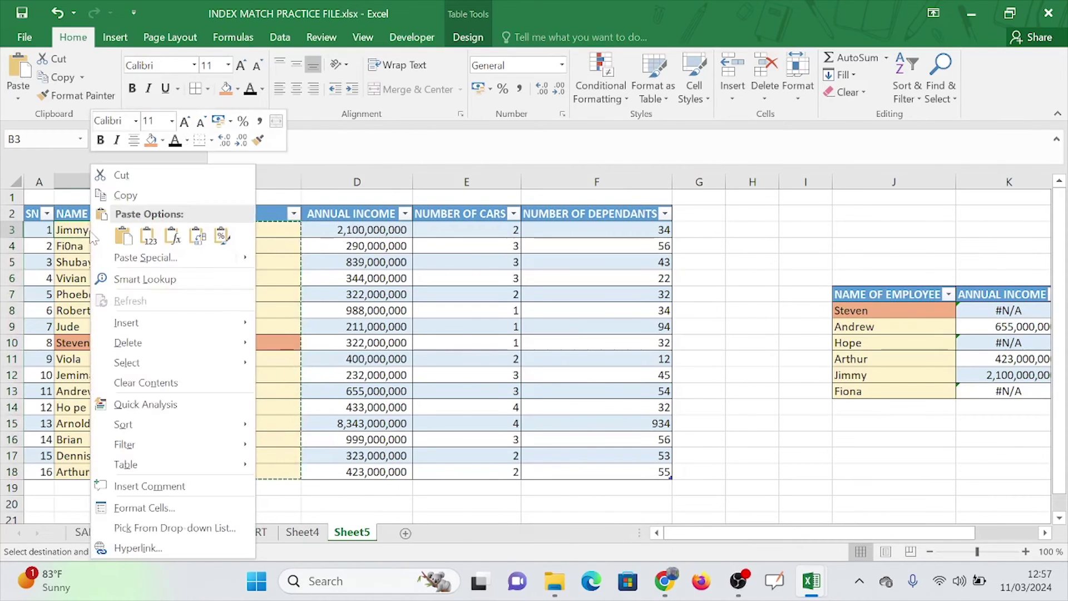
{"action": "left_click", "coordinate": [134, 258]}
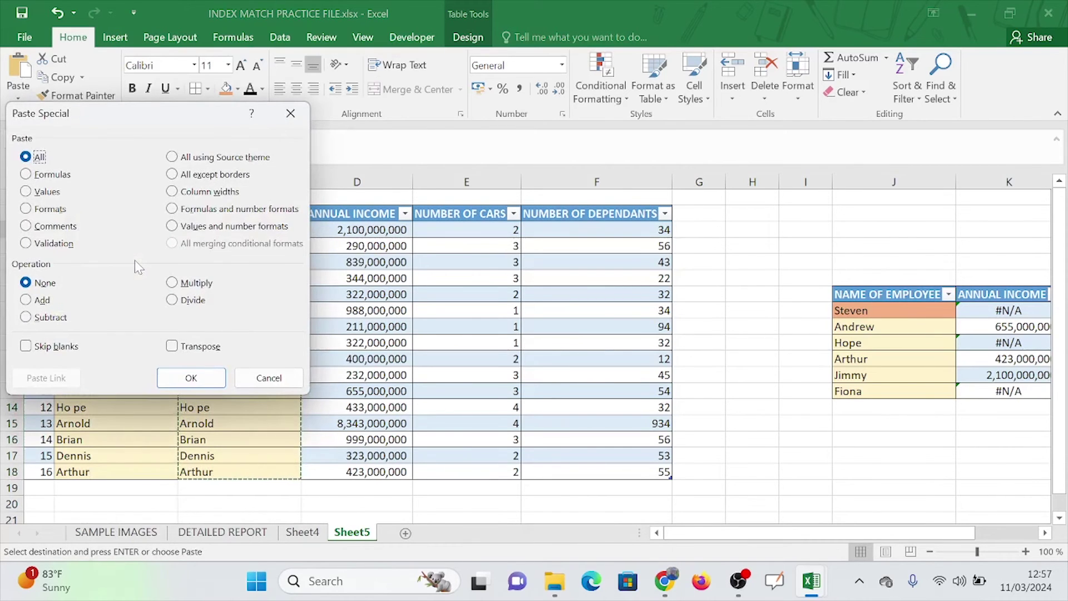
{"action": "double_click", "coordinate": [47, 195]}
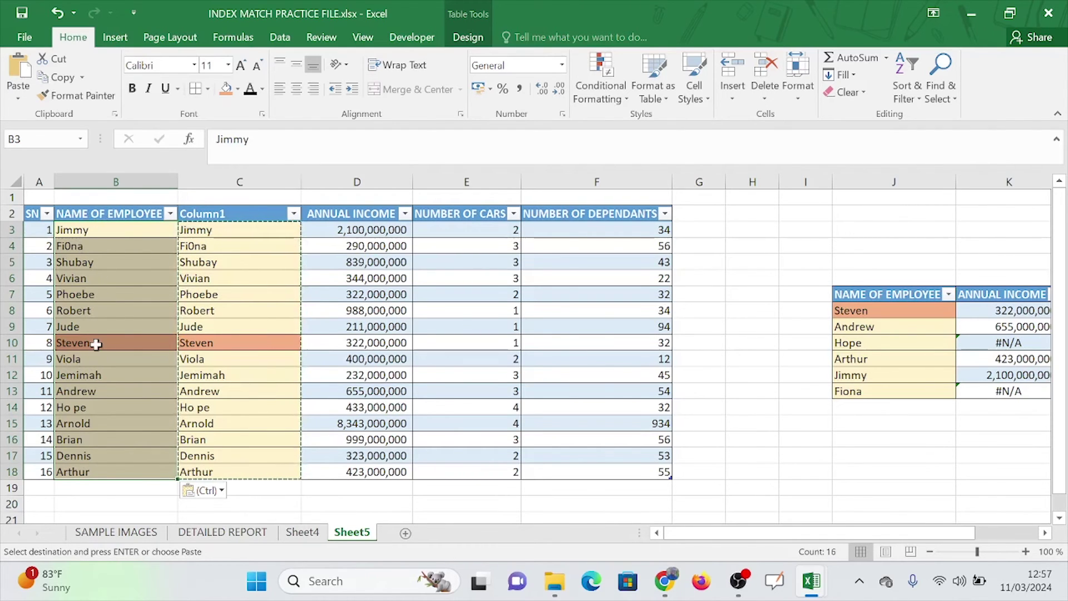
Check the orange-shaded employee's results in the lookup table and narrow that table's NAME OF EMPLOYEE column
{"action": "scroll", "coordinate": [935, 294], "scroll_direction": "right", "scroll_amount": 1}
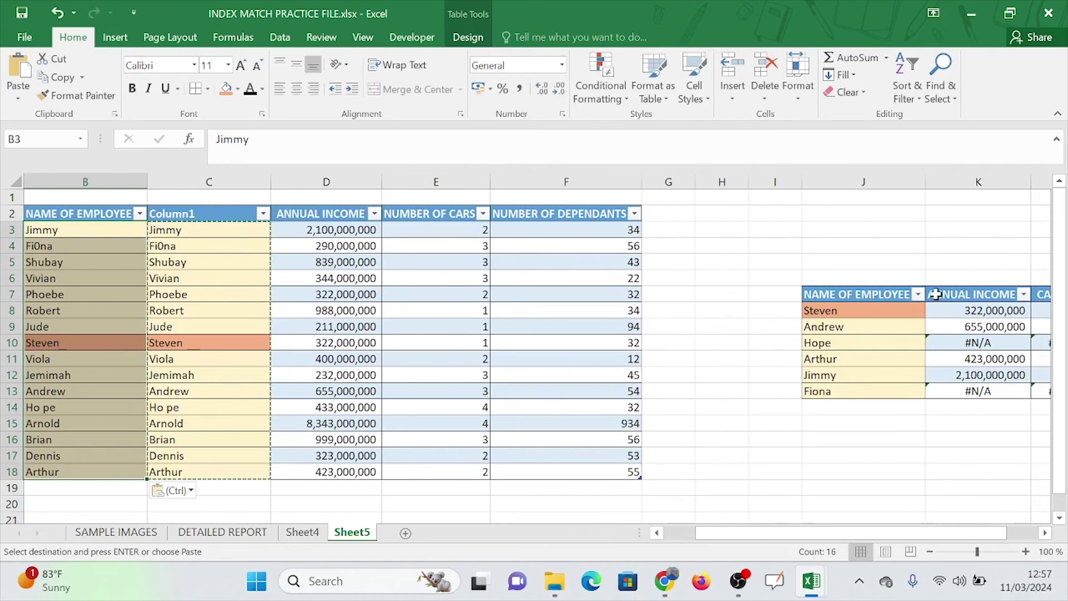
{"action": "scroll", "coordinate": [596, 335], "scroll_direction": "right", "scroll_amount": 2}
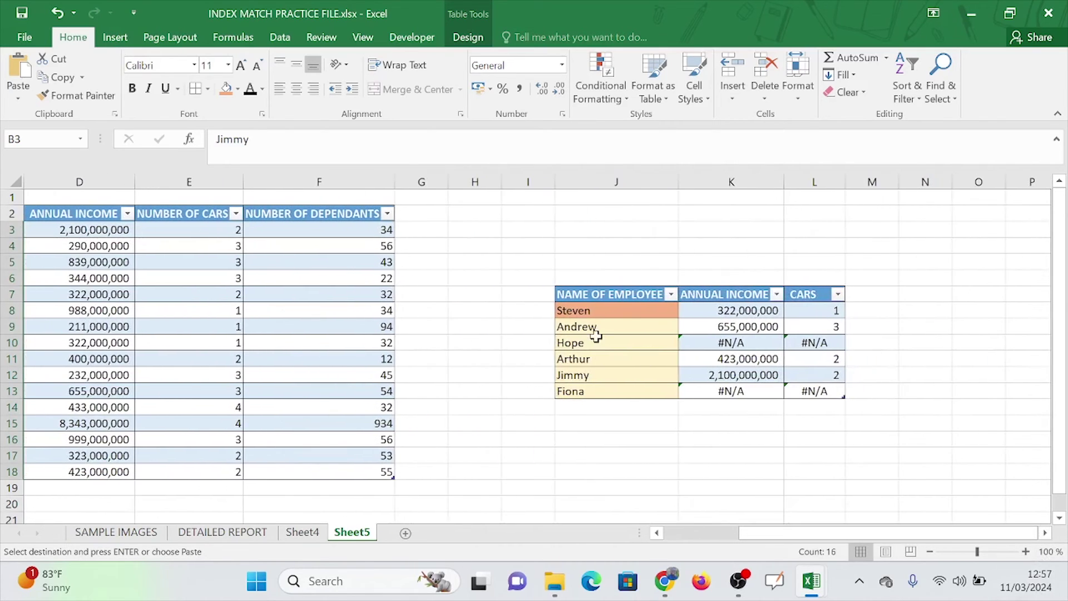
{"action": "left_click", "coordinate": [618, 310]}
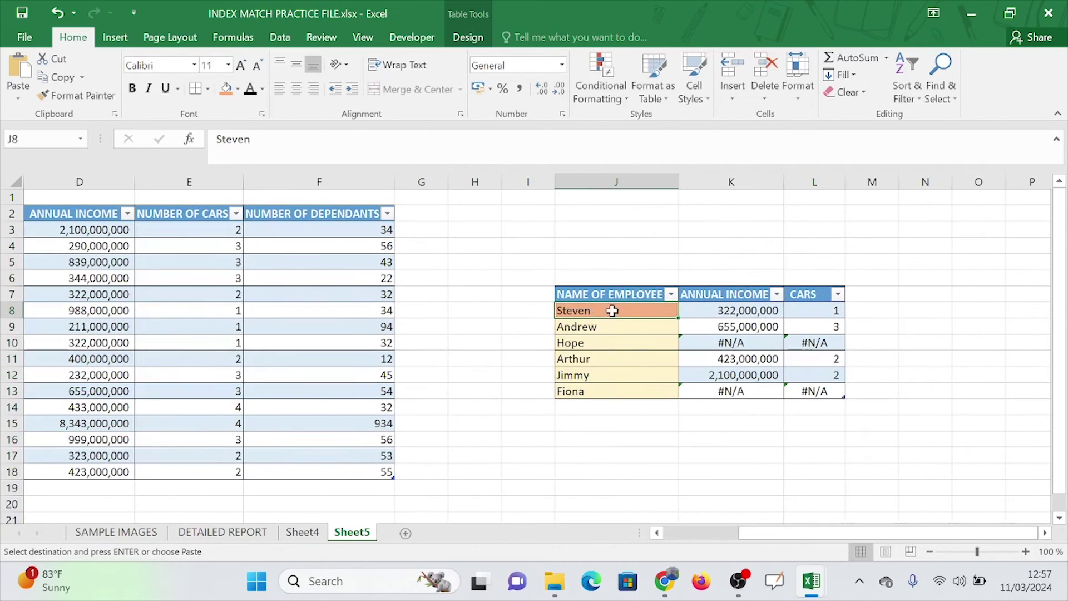
{"action": "left_click_drag", "start_coordinate": [612, 310], "coordinate": [829, 310]}
{"action": "left_click_drag", "start_coordinate": [779, 532], "coordinate": [705, 534]}
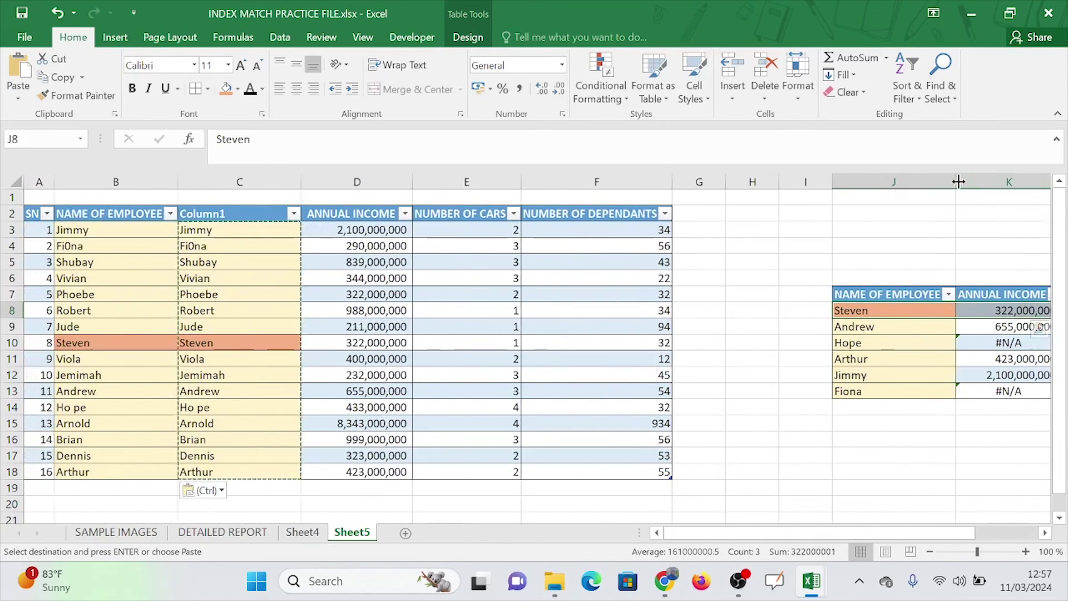
{"action": "left_click_drag", "start_coordinate": [957, 182], "coordinate": [899, 183]}
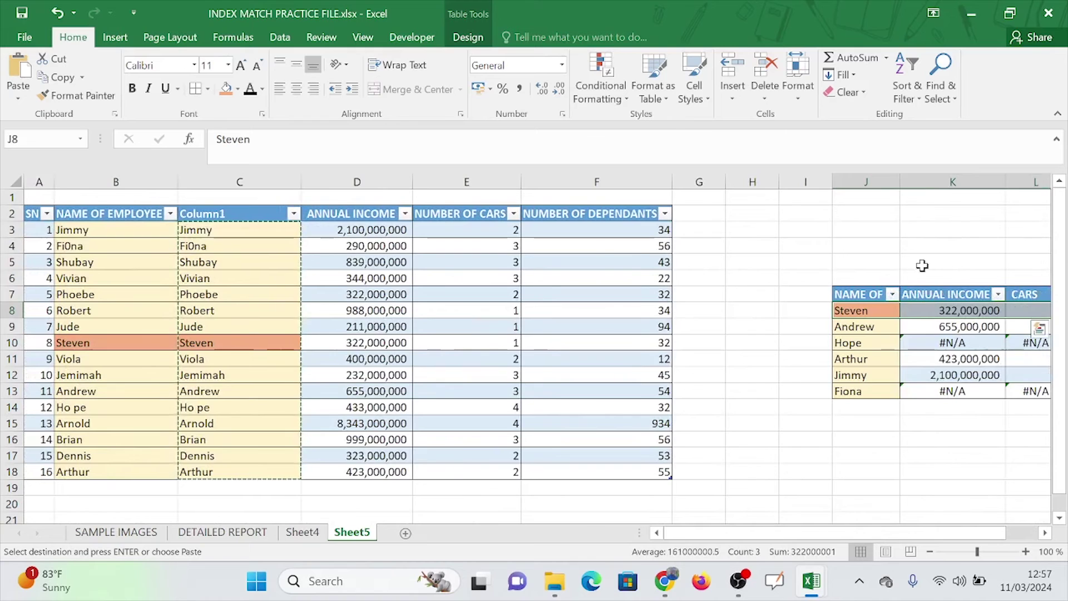
Compare the source and lookup employee name columns, examining the name in source row 12 for an internal space
{"action": "left_click", "coordinate": [130, 405]}
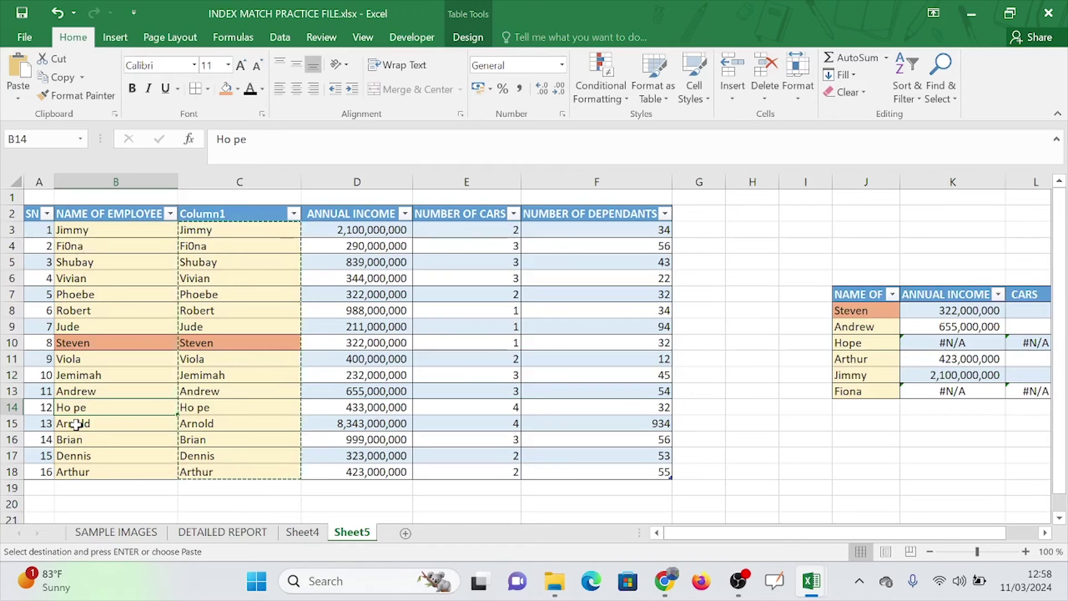
{"action": "left_click", "coordinate": [115, 203]}
{"action": "key", "text": "ctrl+v"}
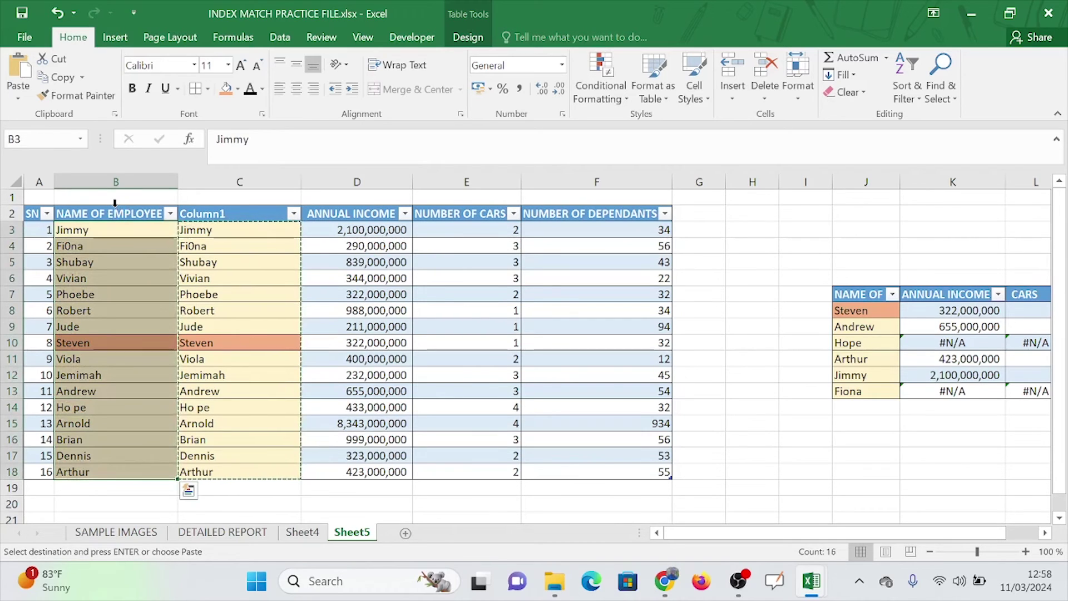
{"action": "left_click", "coordinate": [858, 284]}
{"action": "key", "text": "ctrl+v"}
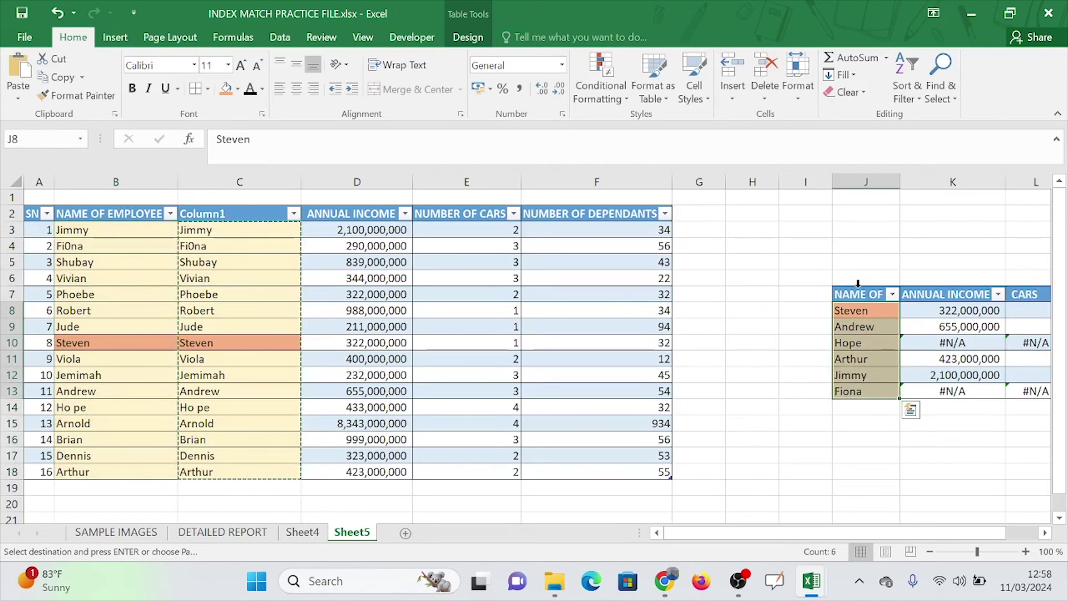
{"action": "left_click", "coordinate": [122, 292]}
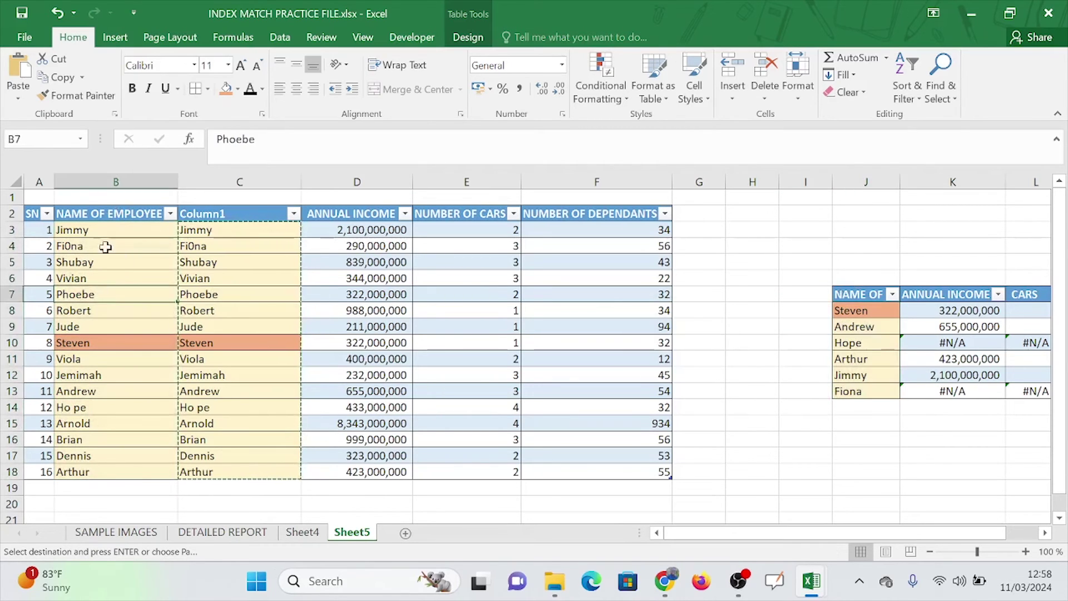
Replace the Column1 formula with =SUBSTITUTE([@[NAME OF EMPLOYEE]]," ","") to remove every space from the names
{"action": "left_click", "coordinate": [229, 233]}
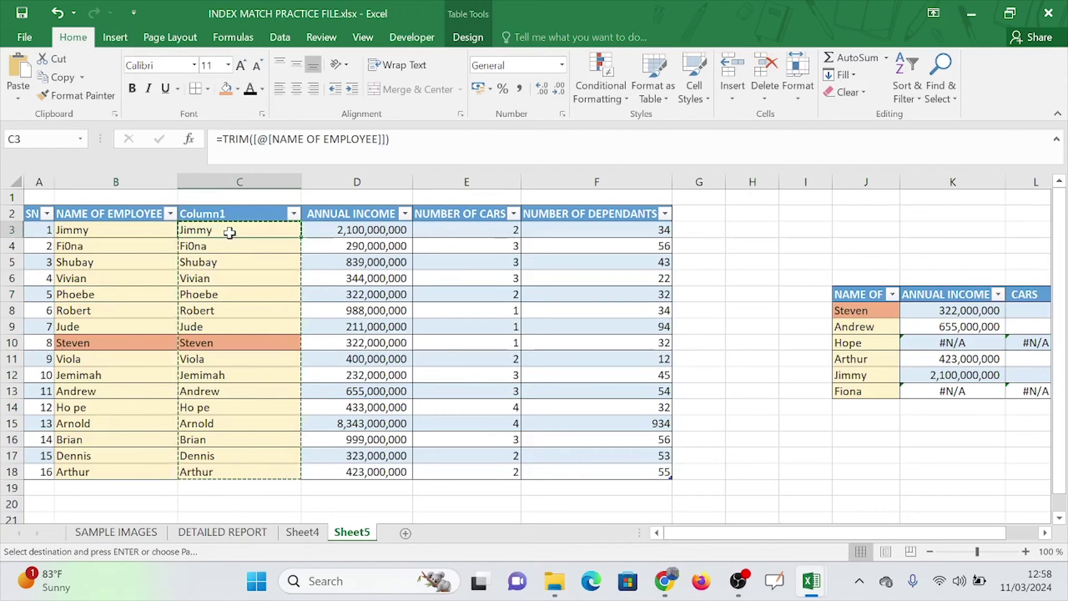
{"action": "type", "text": "=substitut"}
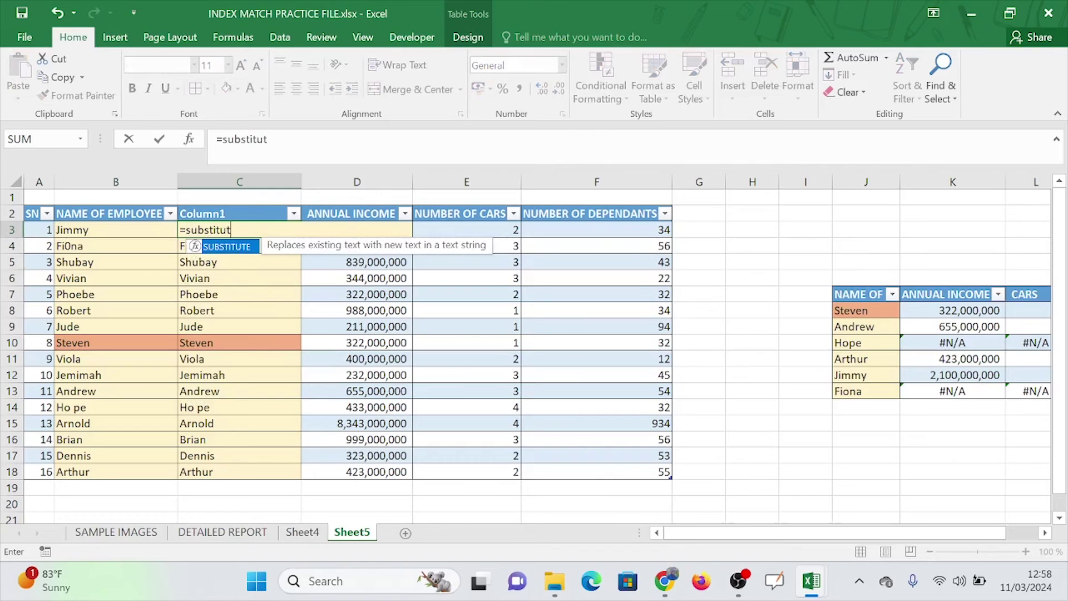
{"action": "type", "text": "e("}
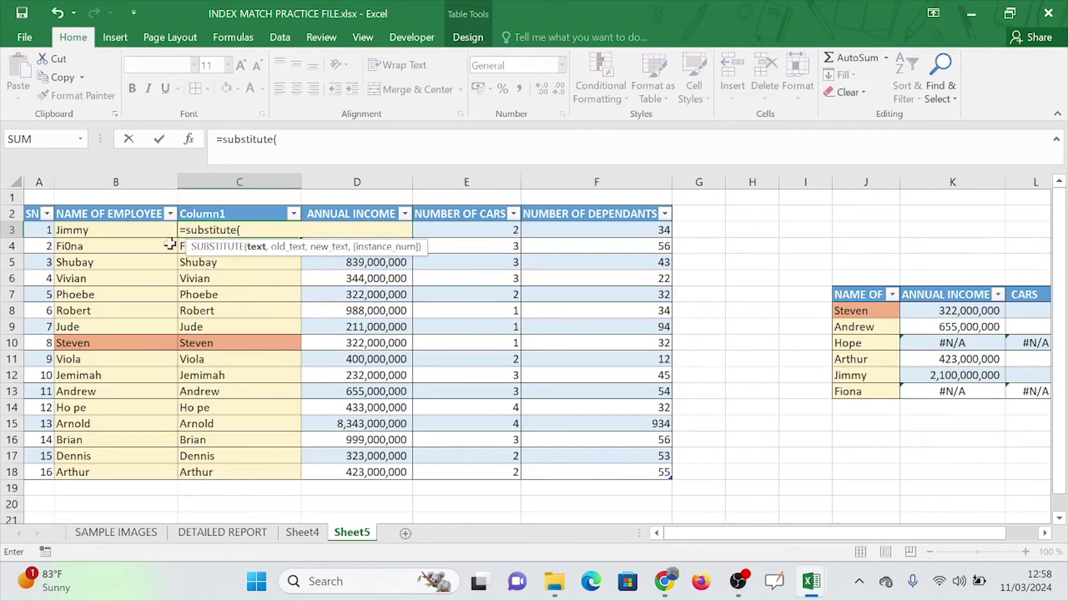
{"action": "left_click", "coordinate": [131, 228]}
{"action": "type", "text": ","}
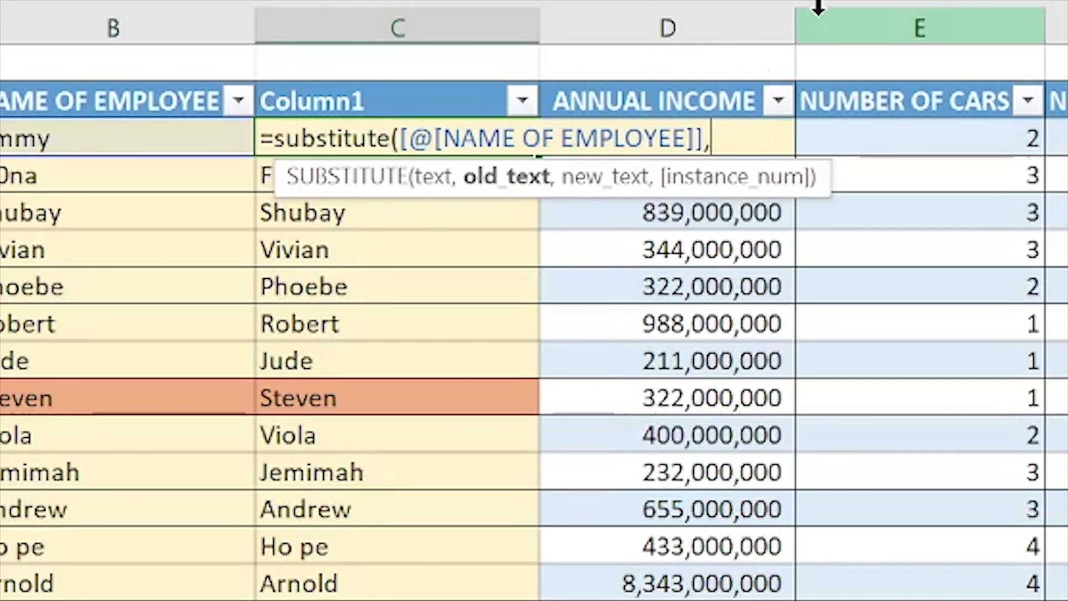
{"action": "type", "text": "\""}
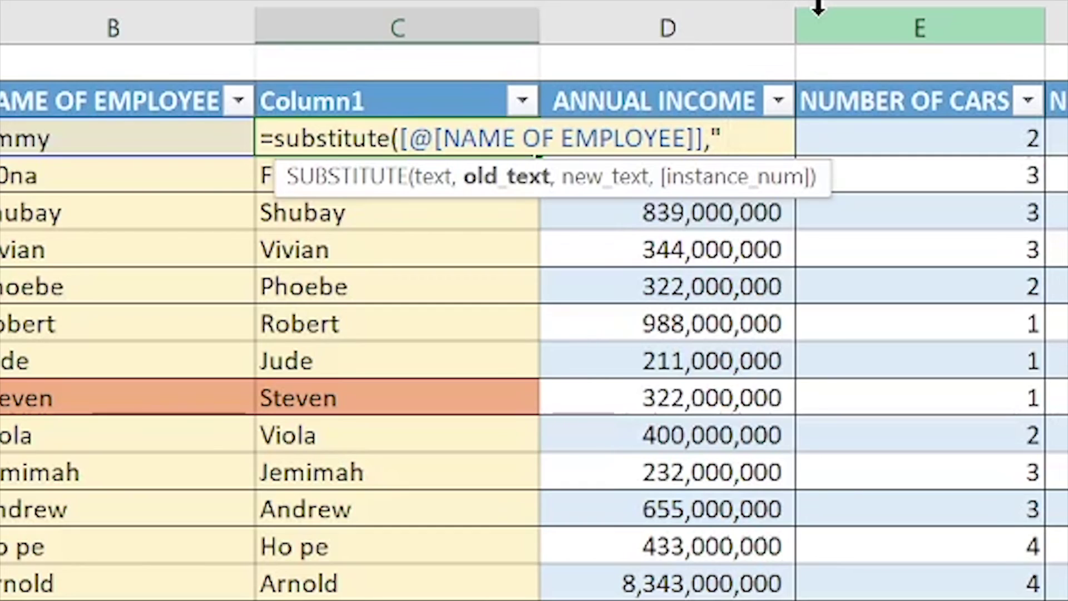
{"action": "type", "text": "\""}
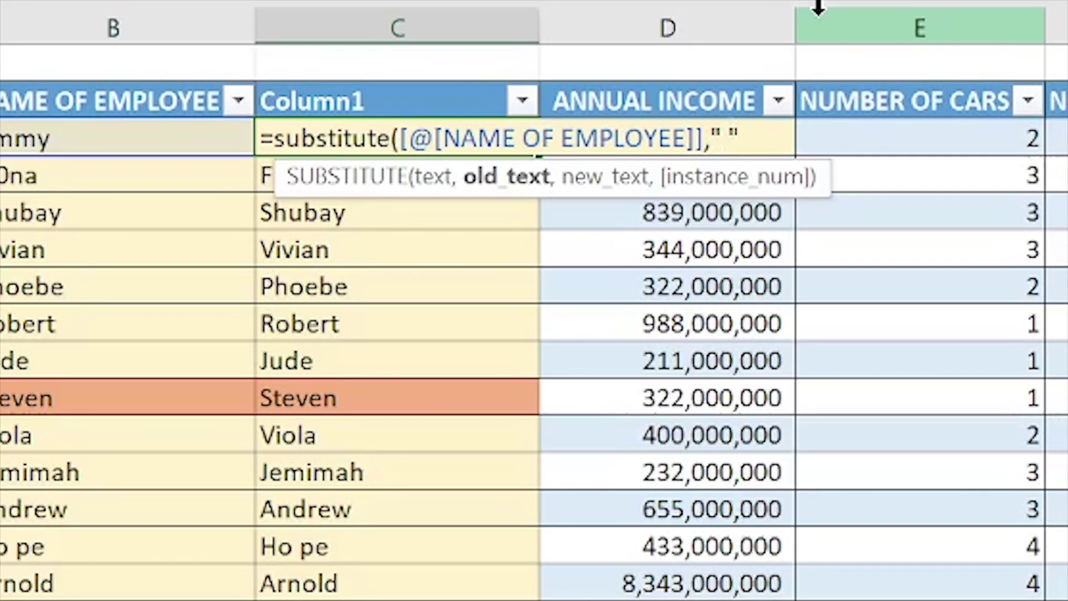
{"action": "type", "text": ","}
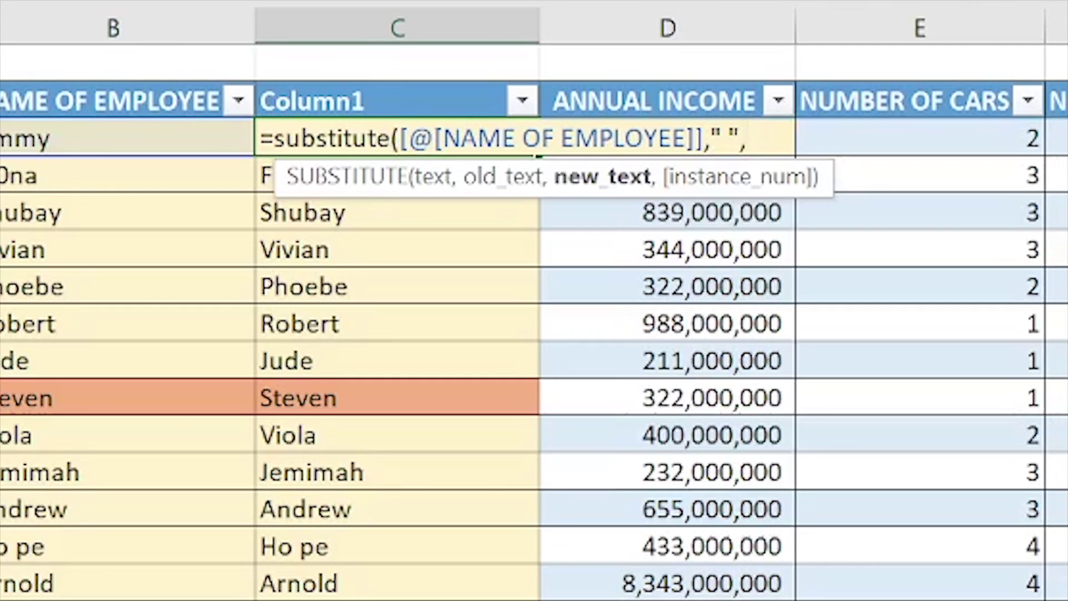
{"action": "type", "text": "\"\")"}
{"action": "key", "text": "Return"}
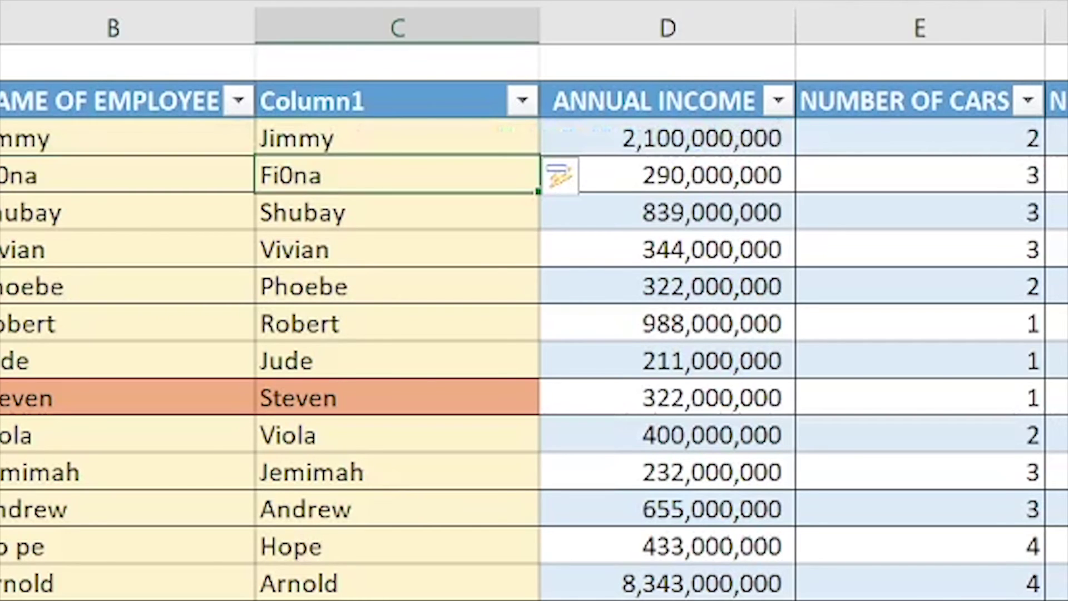
Compare the row 12 name in both name columns and shade its NAME OF EMPLOYEE cell orange
{"action": "left_click", "coordinate": [397, 142]}
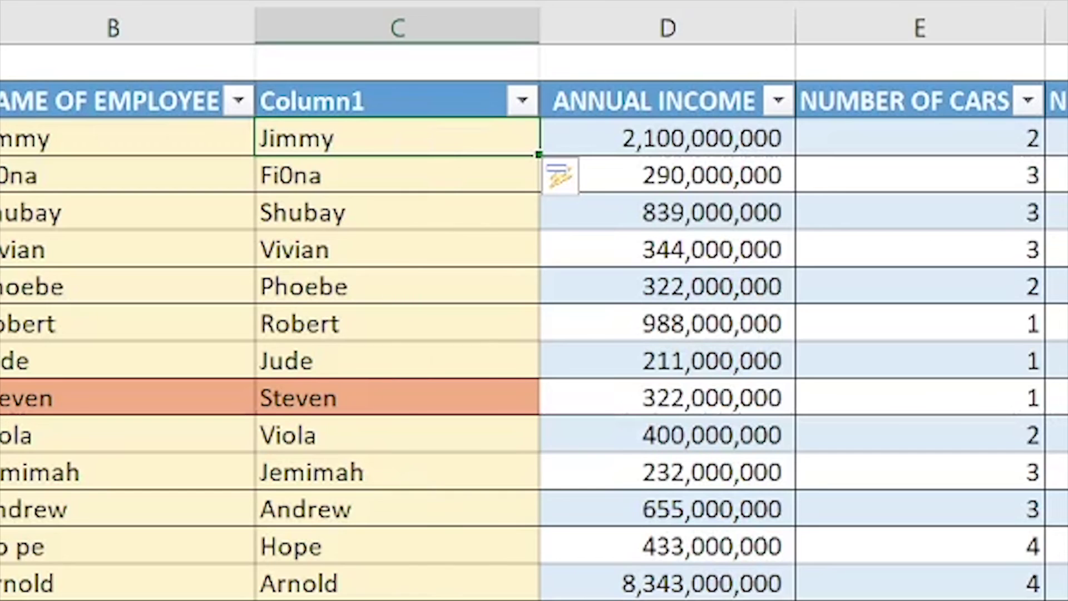
{"action": "left_click", "coordinate": [340, 544]}
{"action": "left_click", "coordinate": [62, 547]}
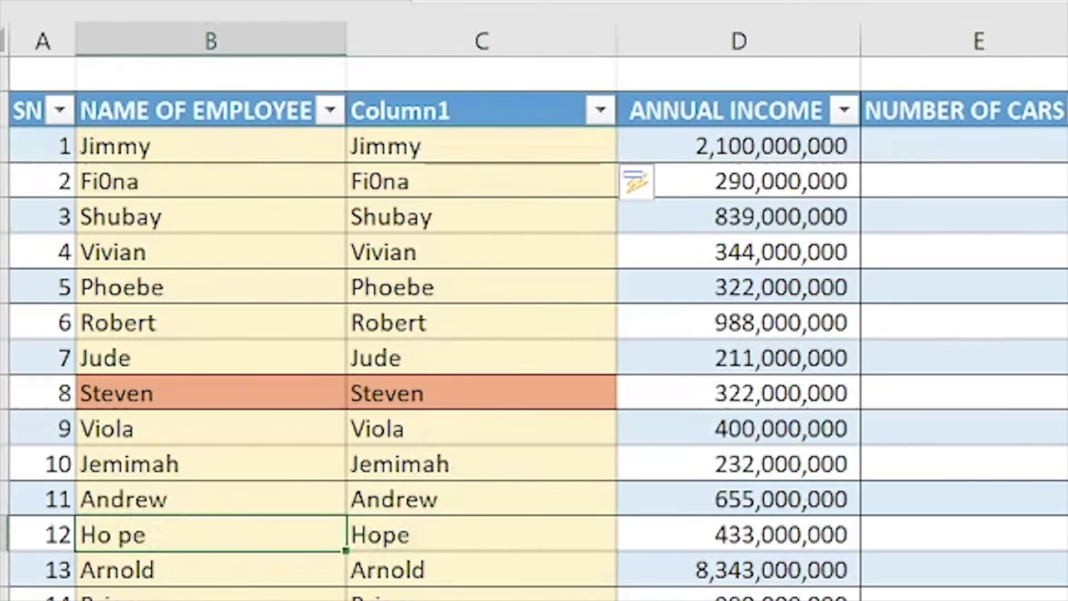
{"action": "key", "text": "F4"}
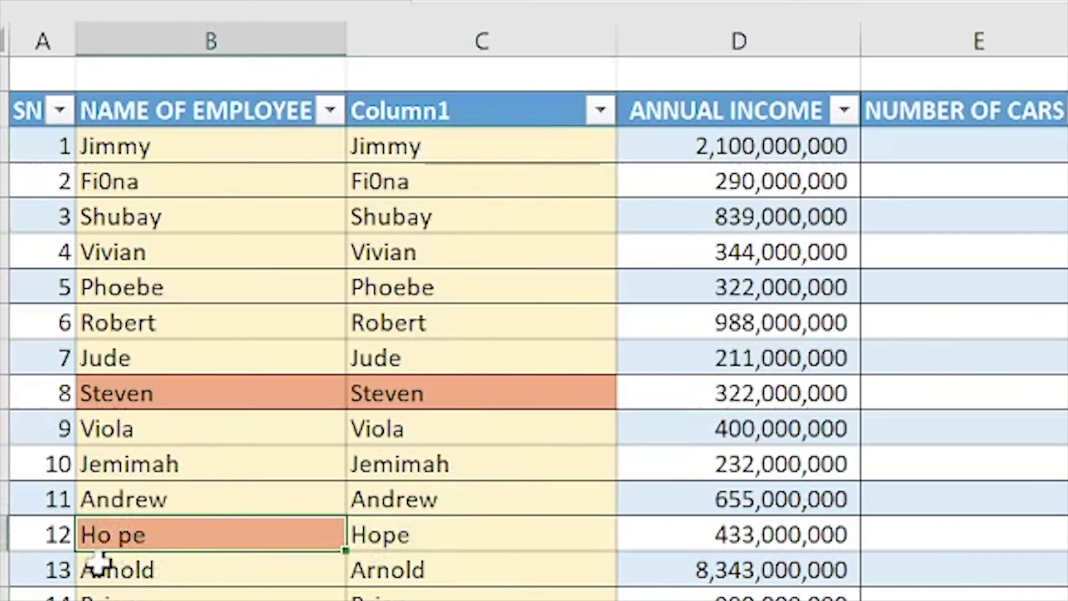
{"action": "left_click", "coordinate": [394, 543]}
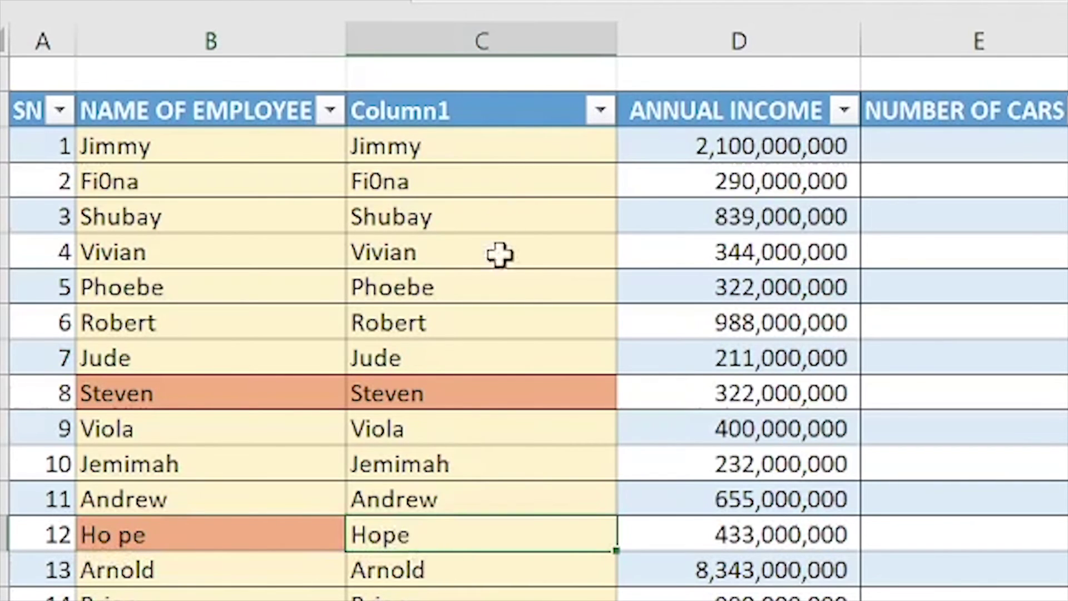
Overwrite the source NAME OF EMPLOYEE column with the values of the space-free SUBSTITUTE names from Column1
{"action": "left_click", "coordinate": [477, 93]}
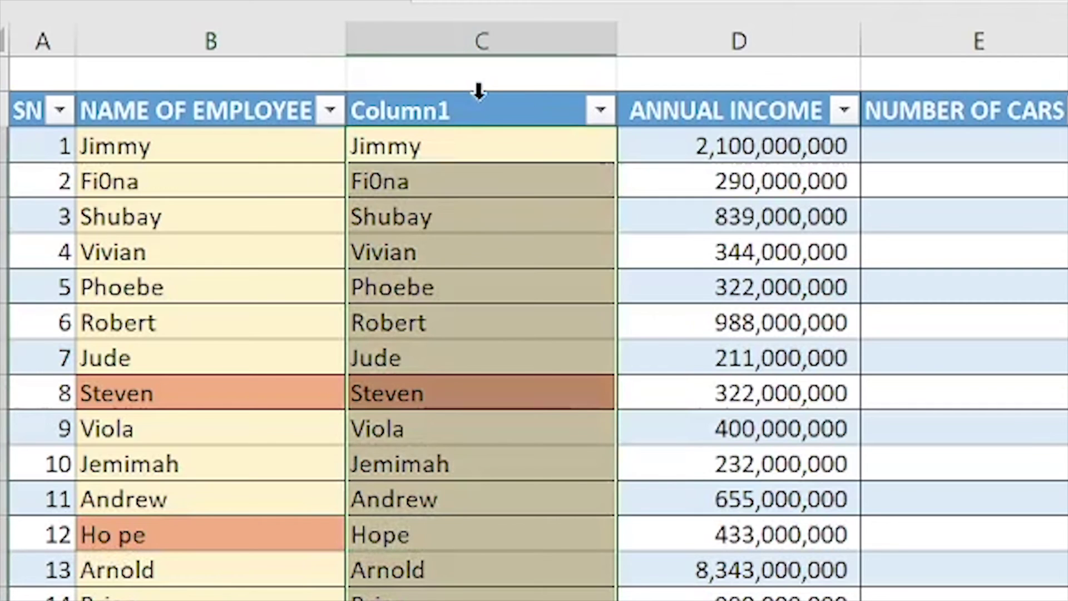
{"action": "right_click", "coordinate": [467, 146]}
{"action": "left_click", "coordinate": [546, 71]}
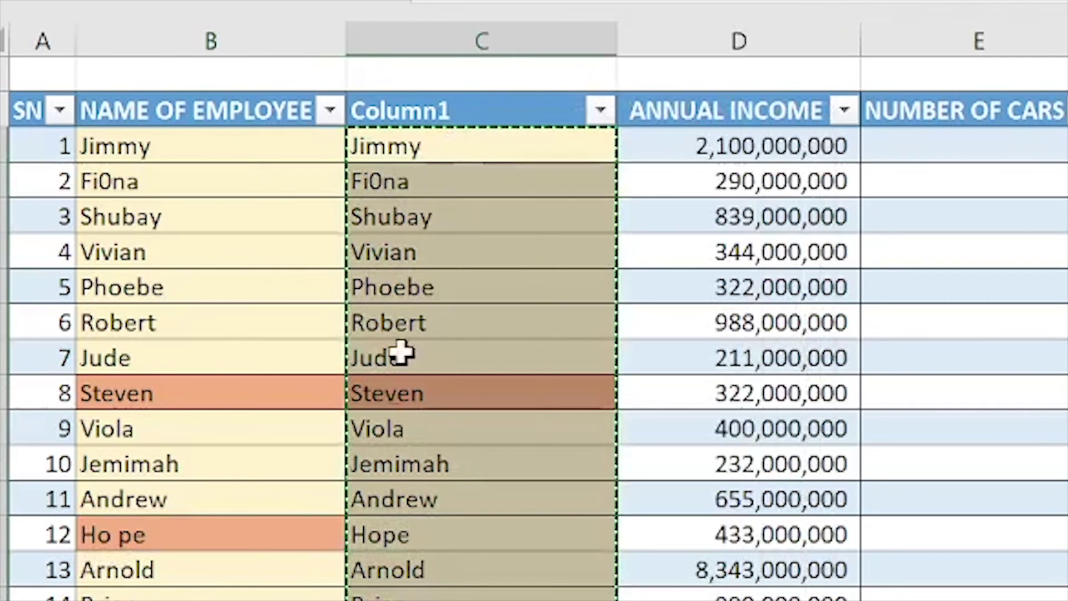
{"action": "left_click", "coordinate": [173, 160]}
{"action": "right_click", "coordinate": [172, 159]}
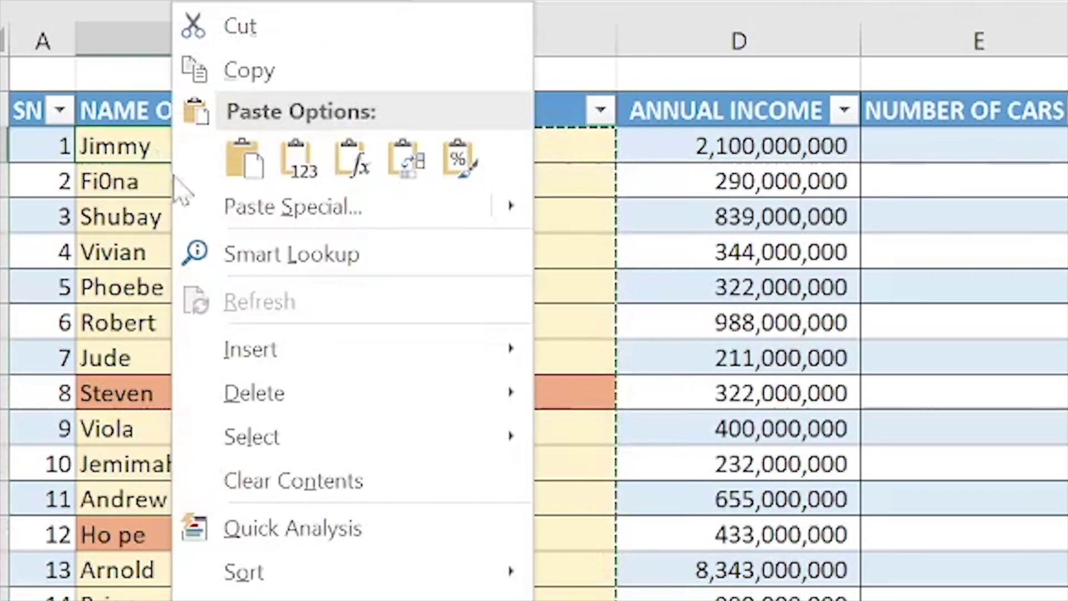
{"action": "key", "text": "Escape"}
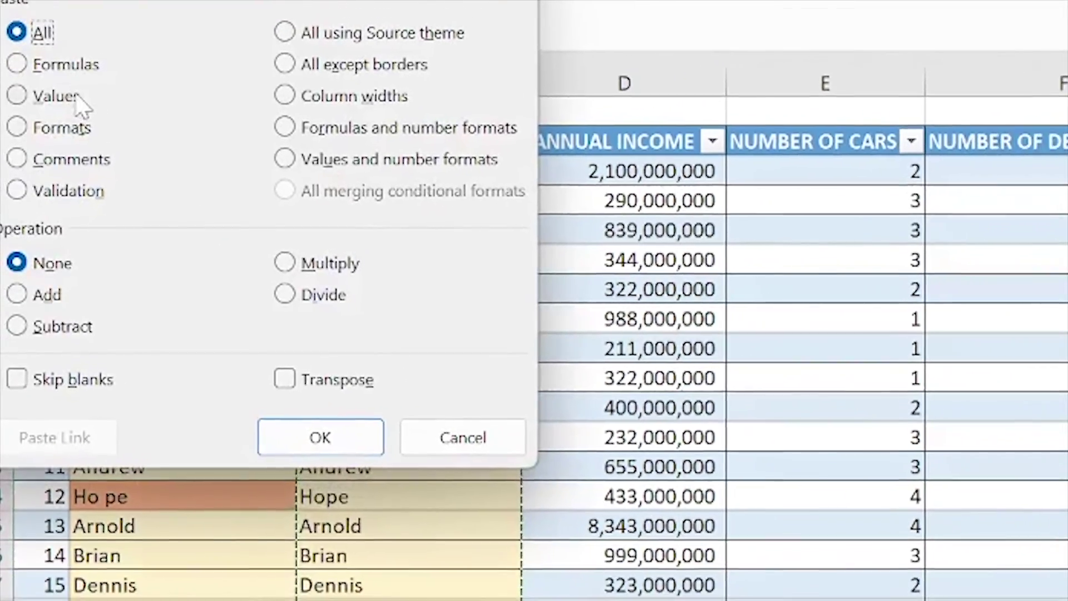
{"action": "double_click", "coordinate": [82, 67]}
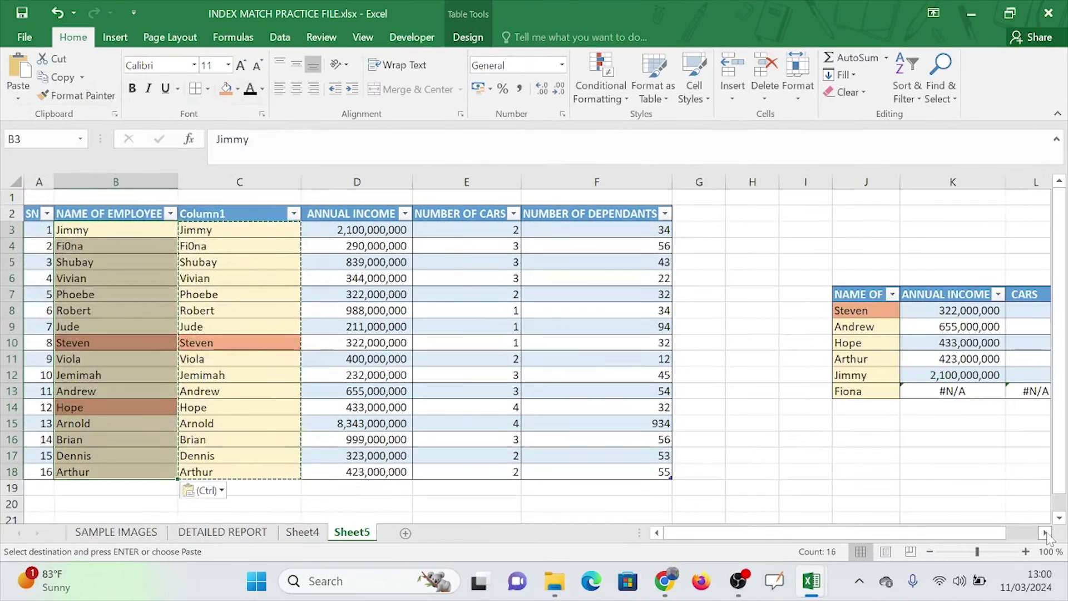
Compare the unmatched name in the last lookup row with the spelling in row 4 of the source NAME OF EMPLOYEE column
{"action": "scroll", "coordinate": [688, 375], "scroll_direction": "right", "scroll_amount": 3}
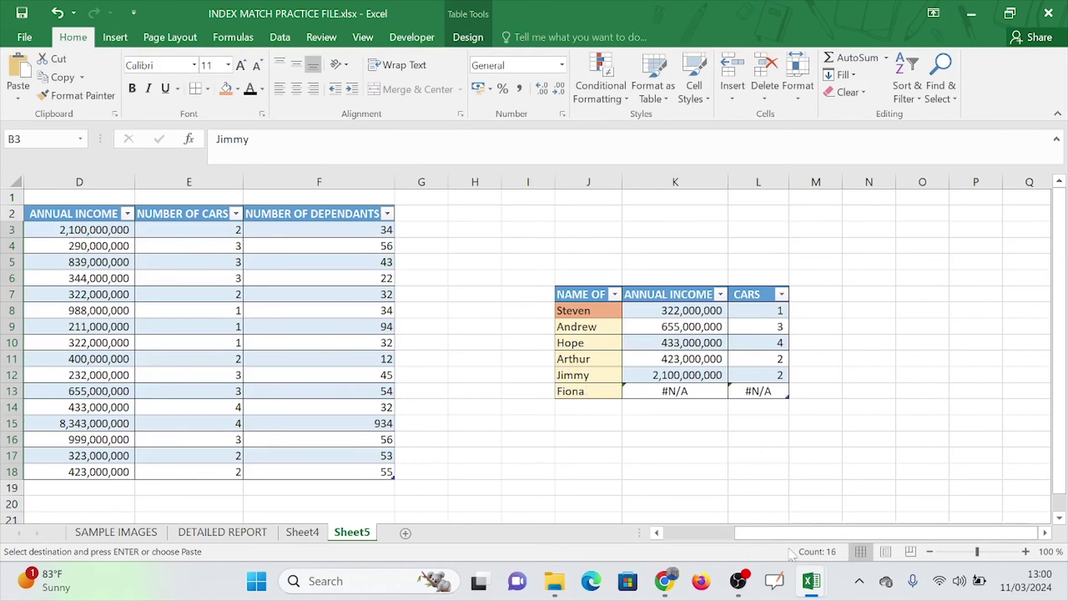
{"action": "left_click_drag", "start_coordinate": [742, 532], "coordinate": [639, 513]}
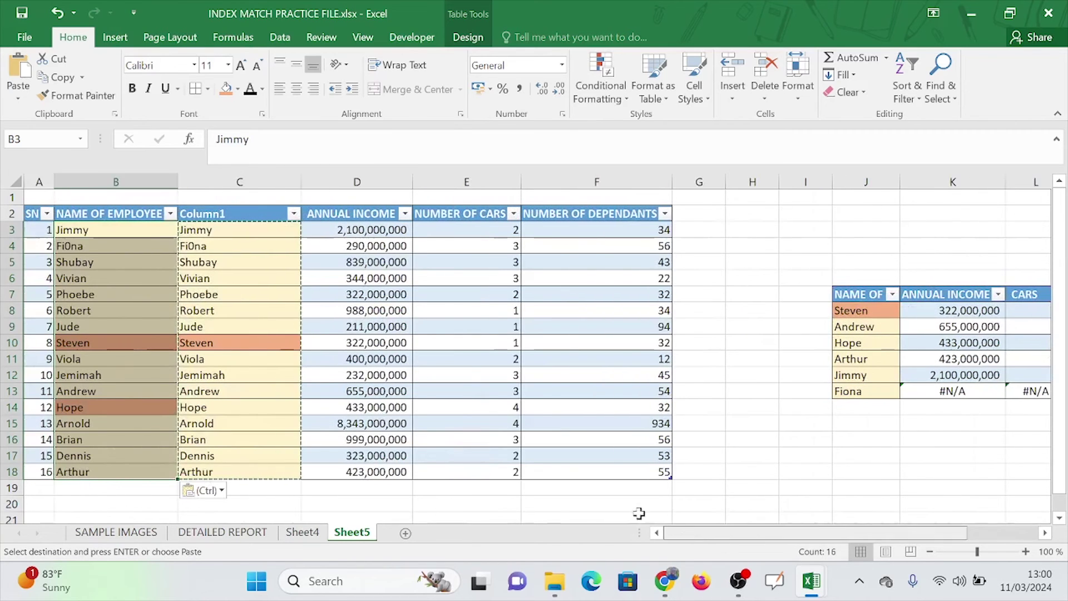
{"action": "left_click", "coordinate": [90, 246]}
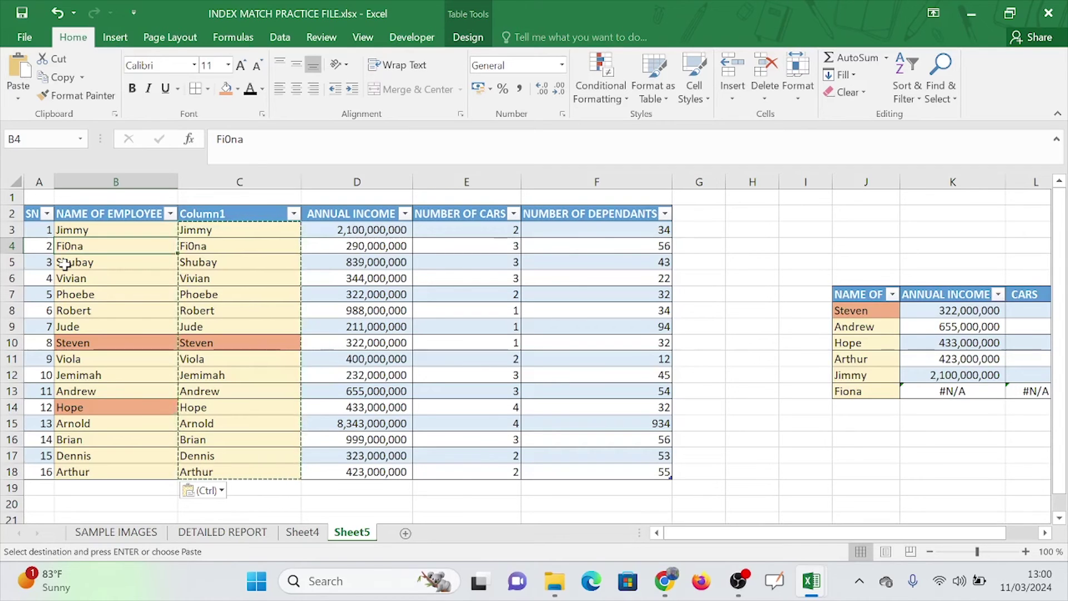
{"action": "left_click", "coordinate": [99, 204]}
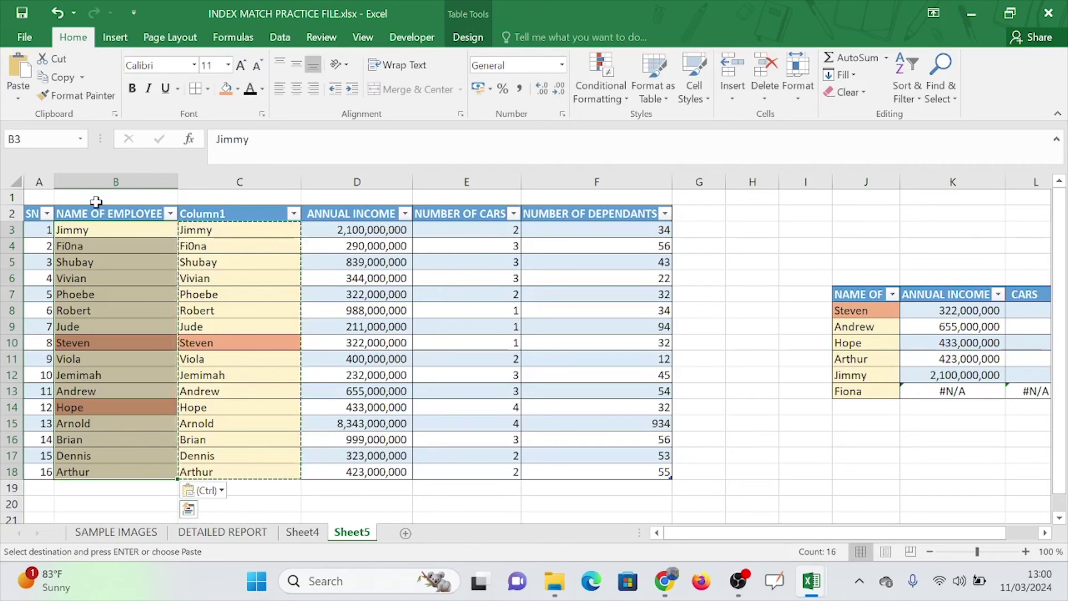
{"action": "left_click", "coordinate": [149, 261]}
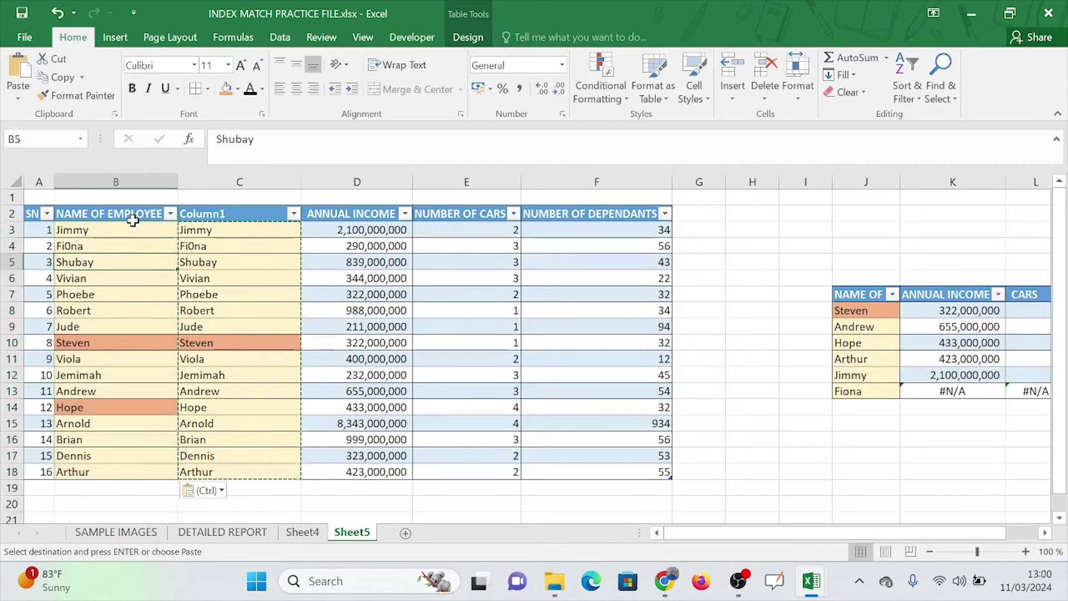
Replace every 0 with the letter o in the source NAME OF EMPLOYEE column using Find and Replace
{"action": "left_click", "coordinate": [138, 203]}
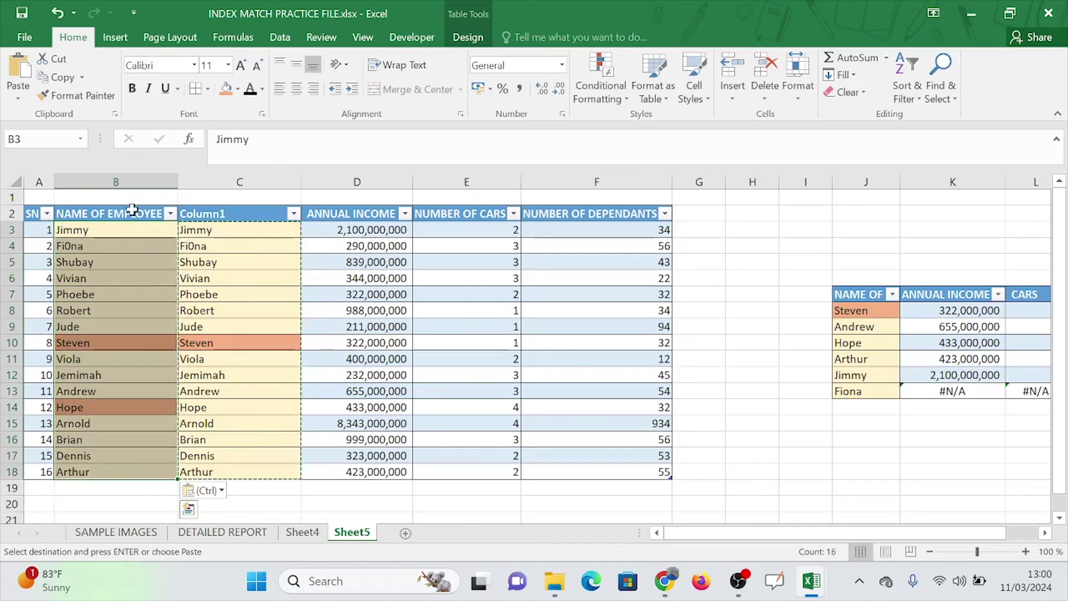
{"action": "key", "text": "ctrl+f"}
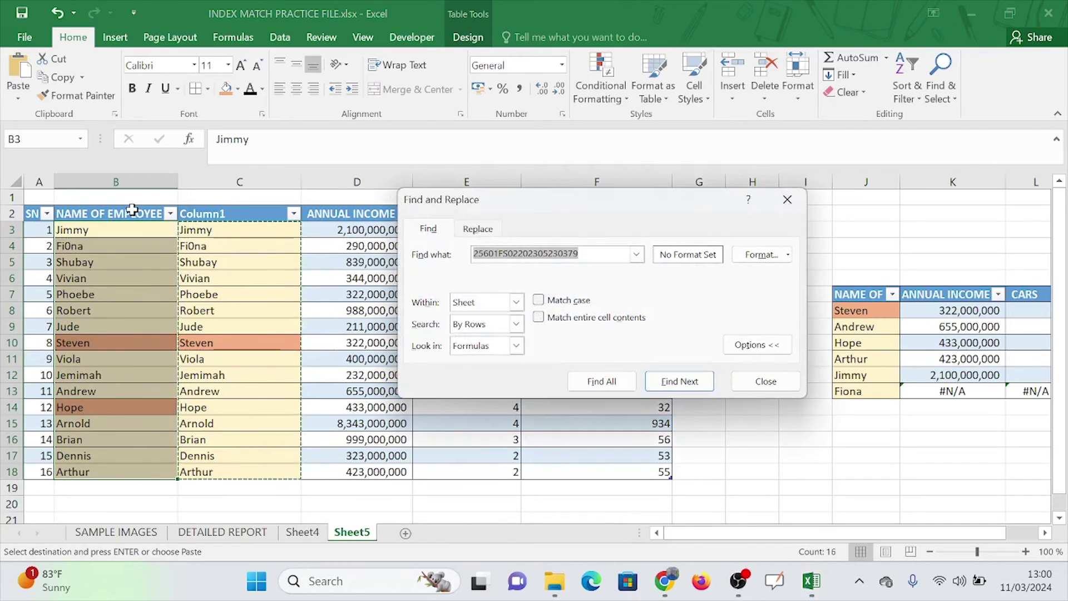
{"action": "left_click", "coordinate": [478, 229]}
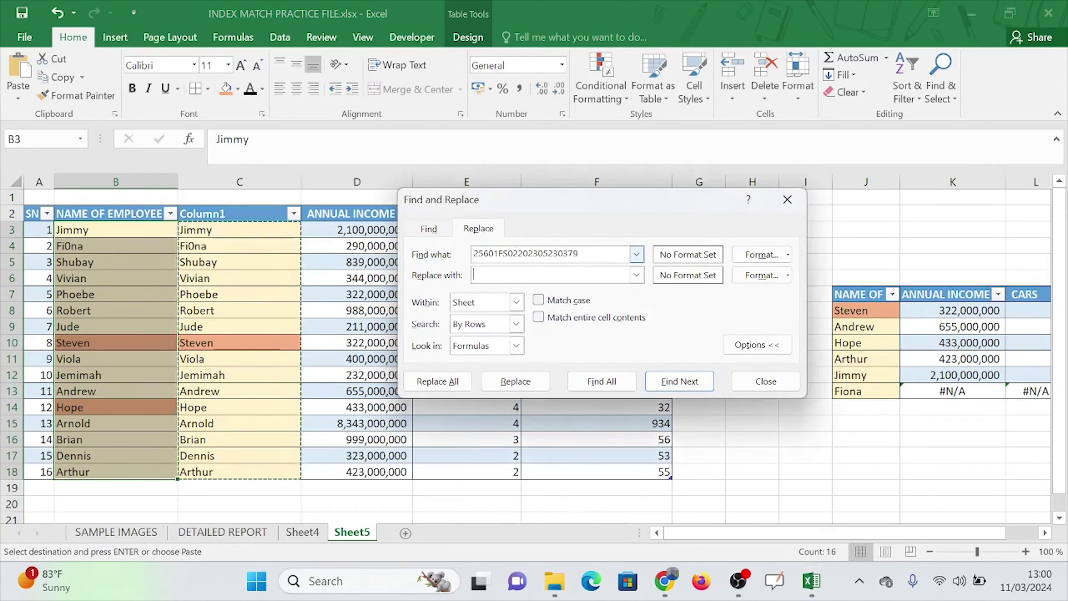
{"action": "left_click_drag", "start_coordinate": [588, 254], "coordinate": [467, 254]}
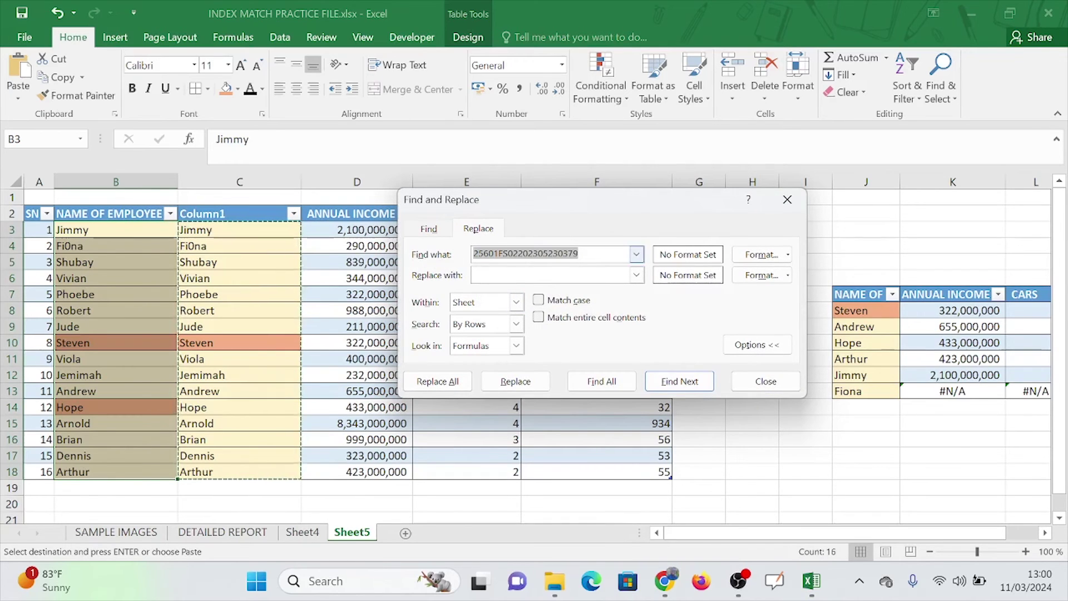
{"action": "type", "text": "0"}
{"action": "left_click", "coordinate": [786, 217]}
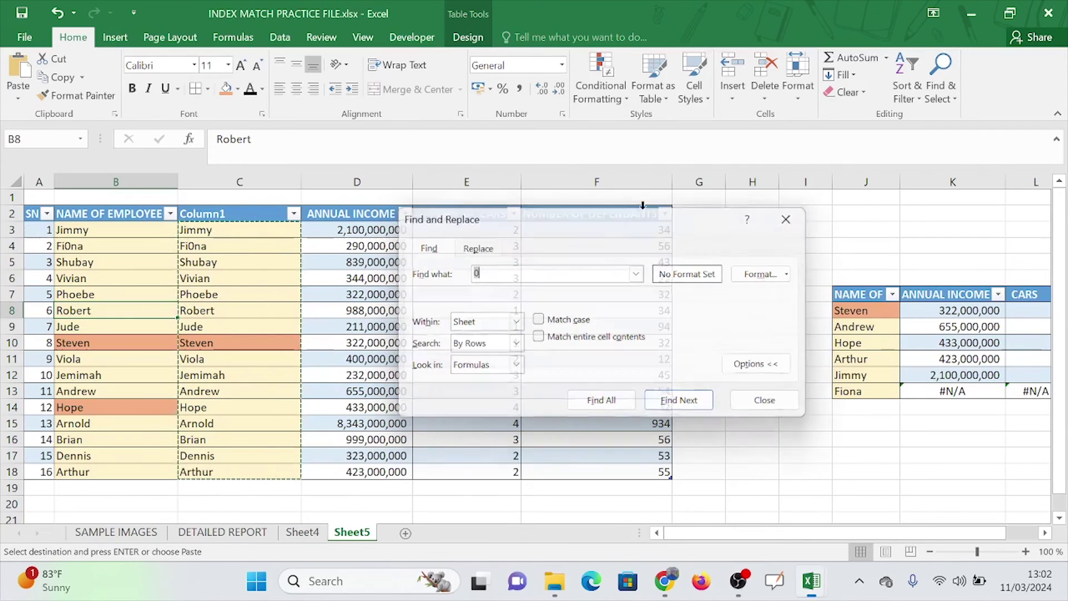
{"action": "left_click", "coordinate": [138, 203]}
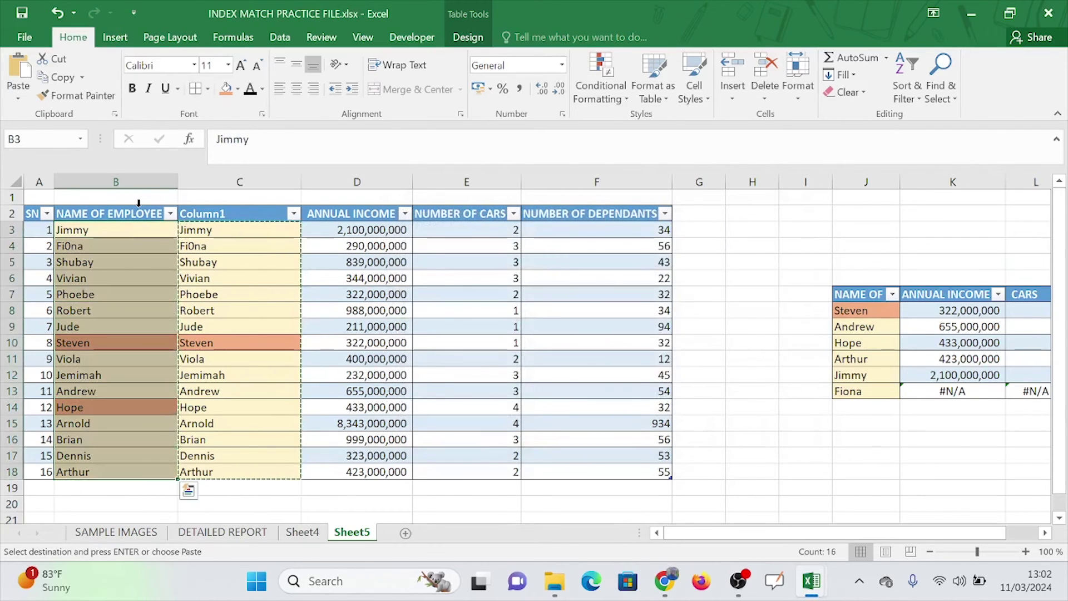
{"action": "key", "text": "ctrl+f"}
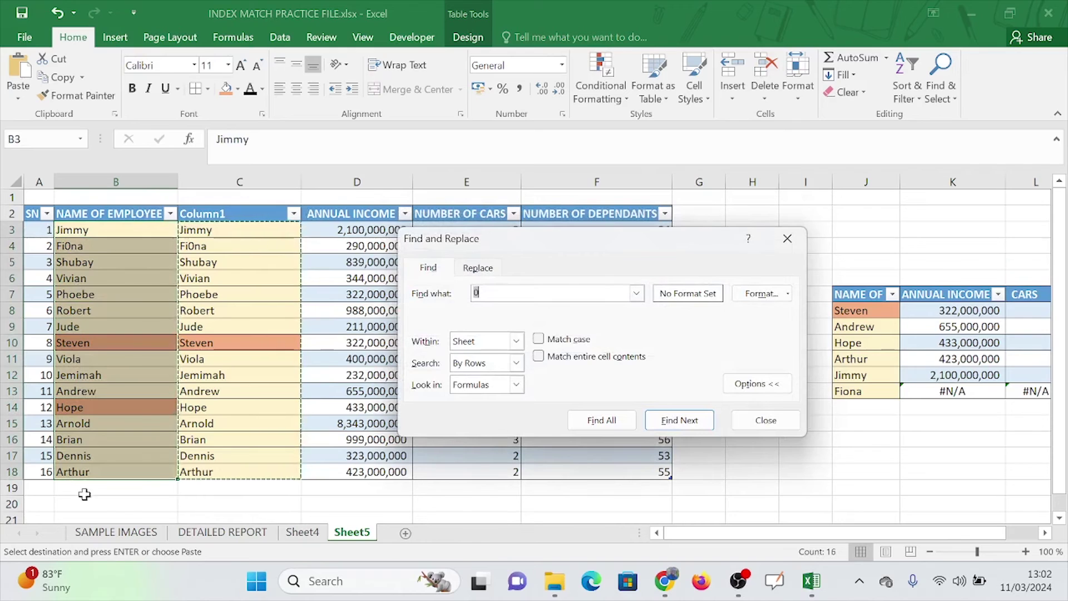
{"action": "left_click", "coordinate": [482, 265]}
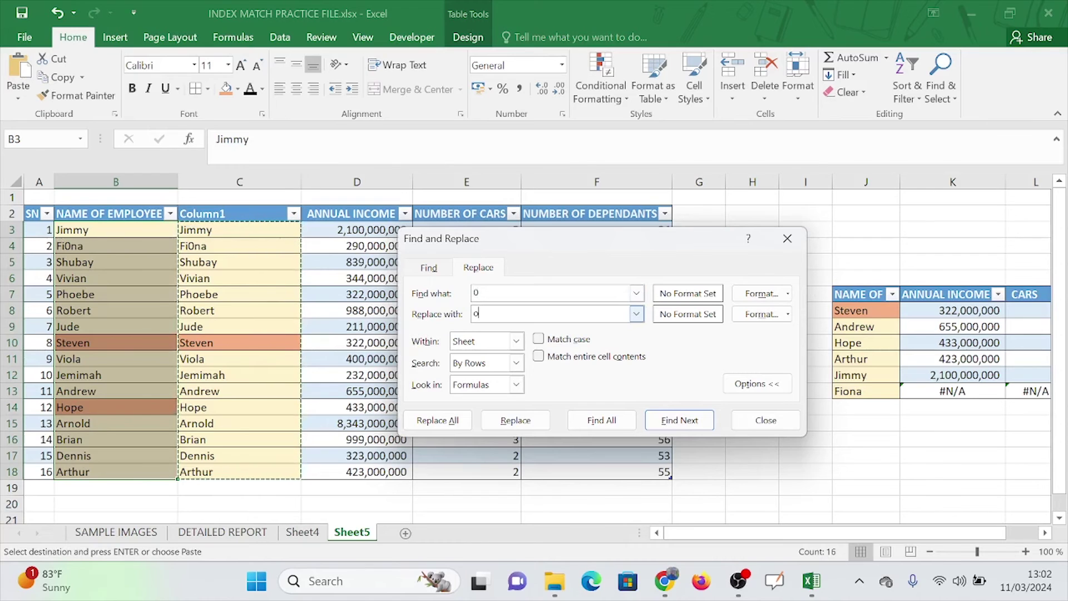
{"action": "left_click", "coordinate": [438, 420]}
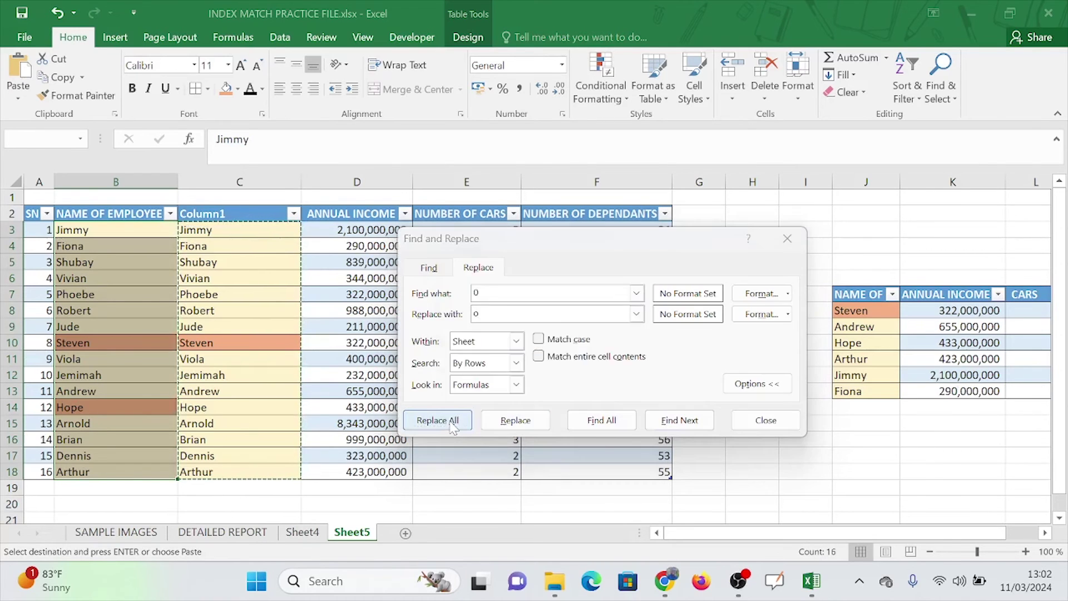
{"action": "left_click", "coordinate": [540, 336]}
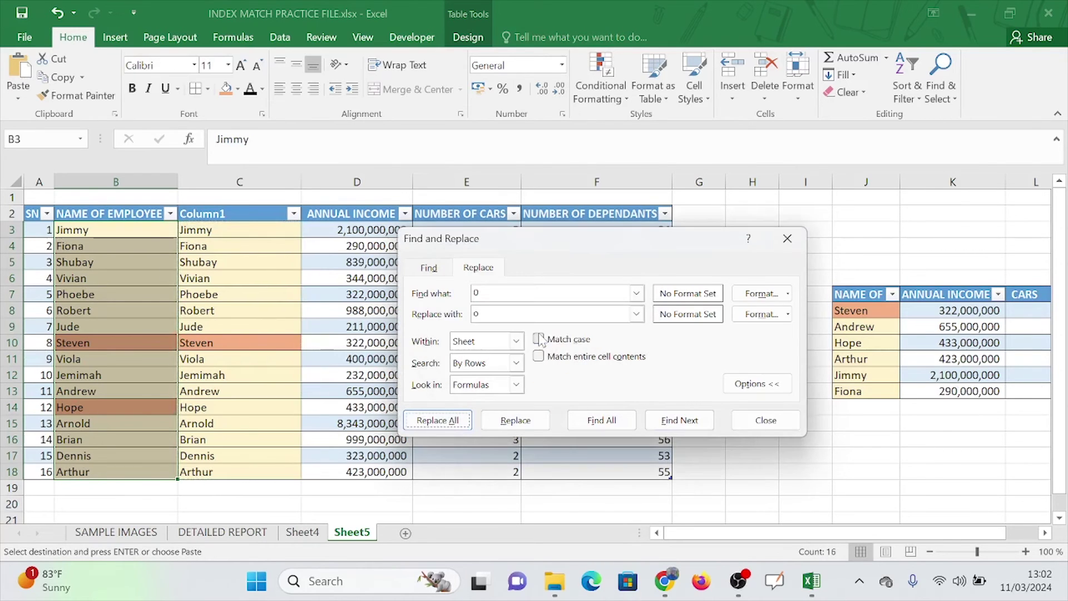
{"action": "left_click", "coordinate": [765, 420]}
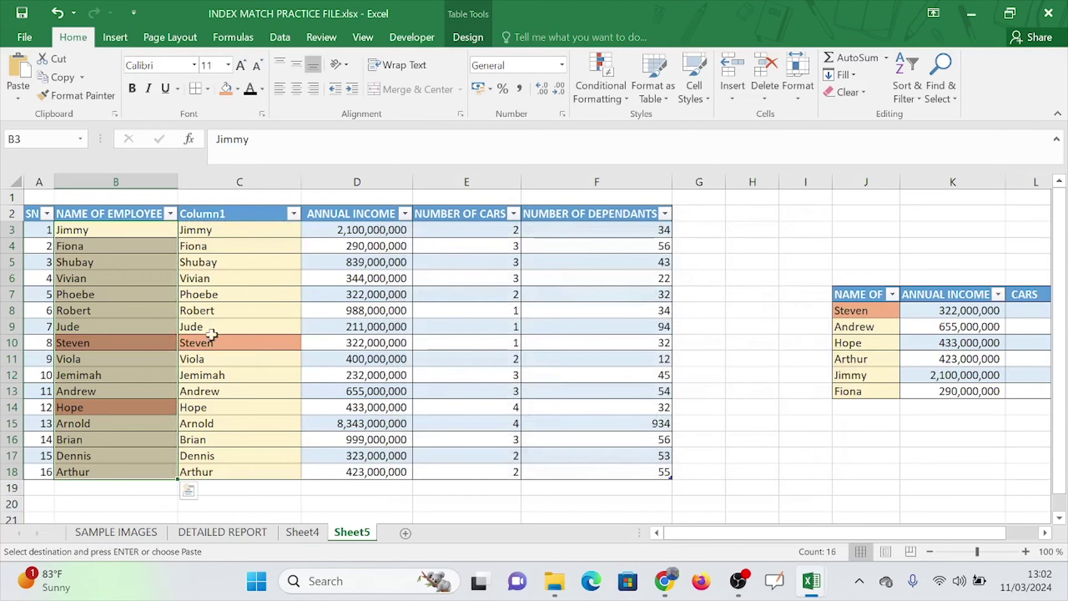
Check the ANNUAL INCOME and CARS lookups for the last employee in the lookup table
{"action": "left_click", "coordinate": [87, 230]}
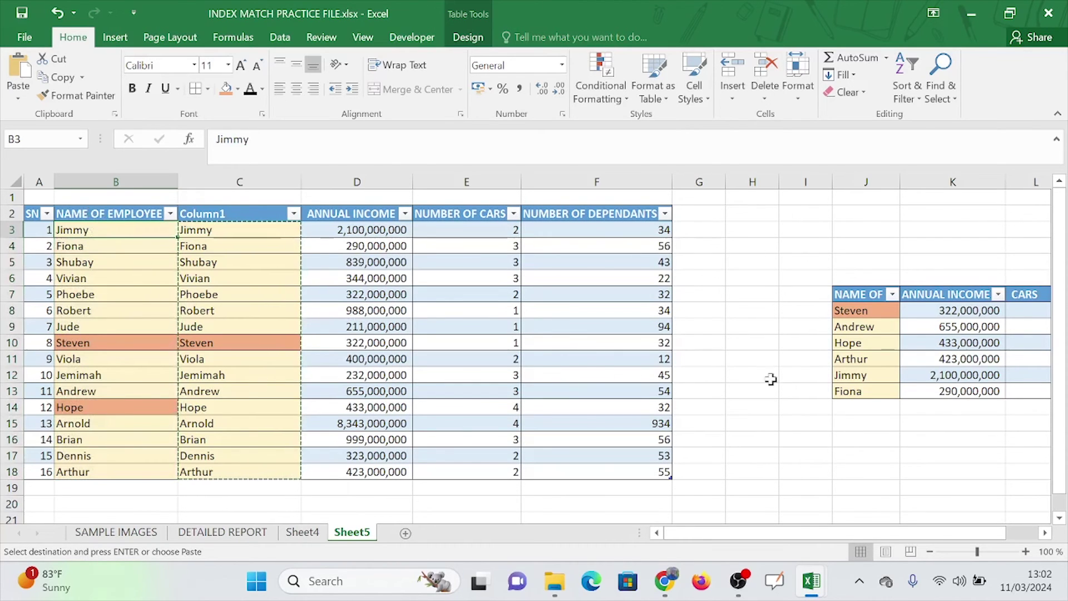
{"action": "left_click", "coordinate": [953, 390]}
{"action": "left_click", "coordinate": [1044, 533]}
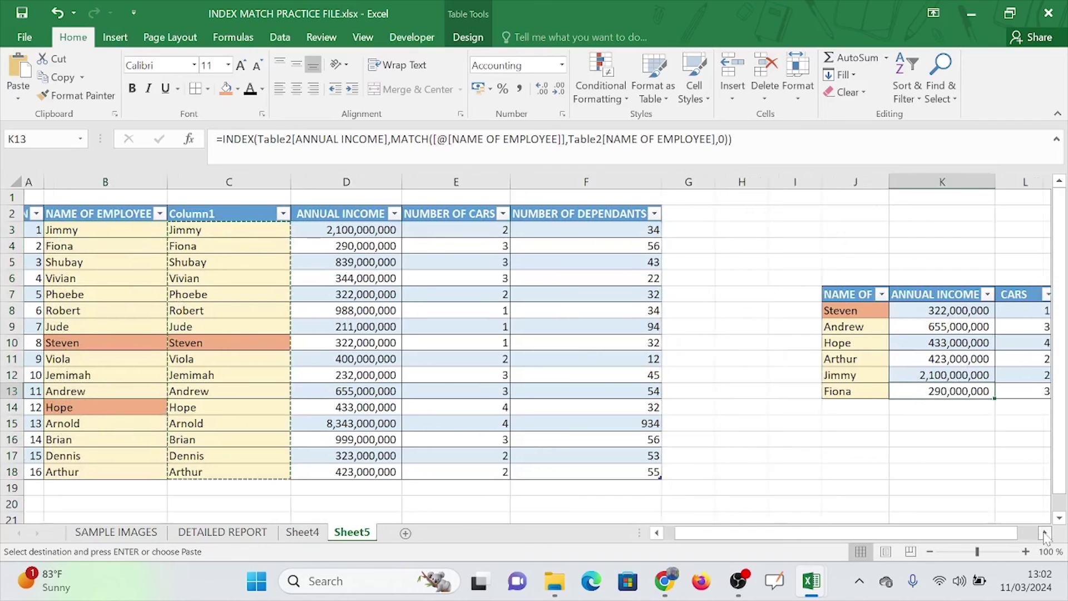
{"action": "left_click", "coordinate": [1044, 533]}
{"action": "left_click", "coordinate": [577, 393]}
{"action": "left_click", "coordinate": [670, 394]}
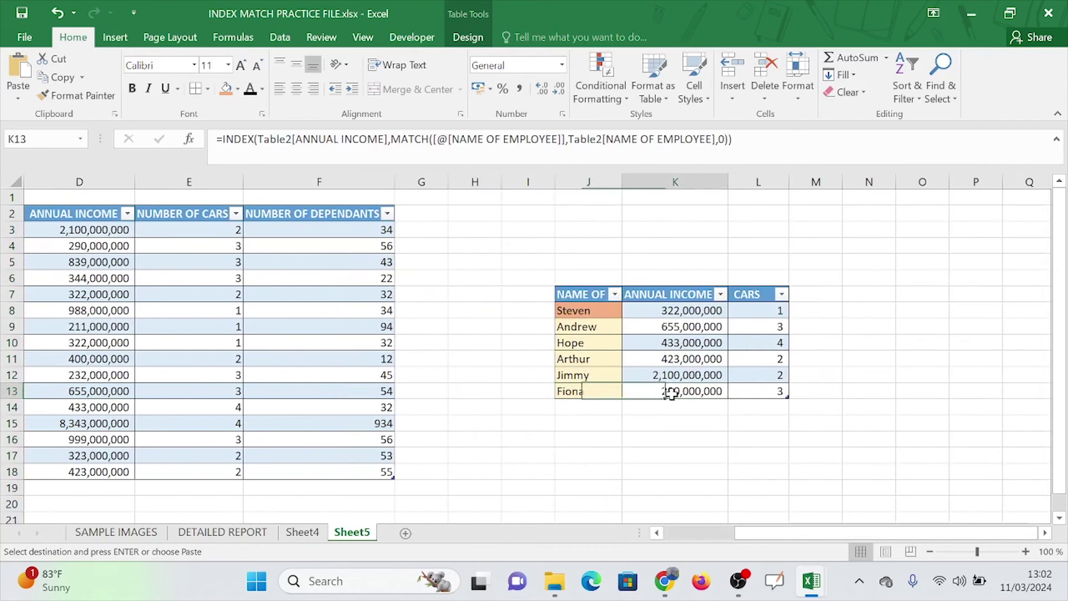
{"action": "left_click", "coordinate": [774, 391]}
{"action": "left_click_drag", "start_coordinate": [827, 538], "coordinate": [757, 538]}
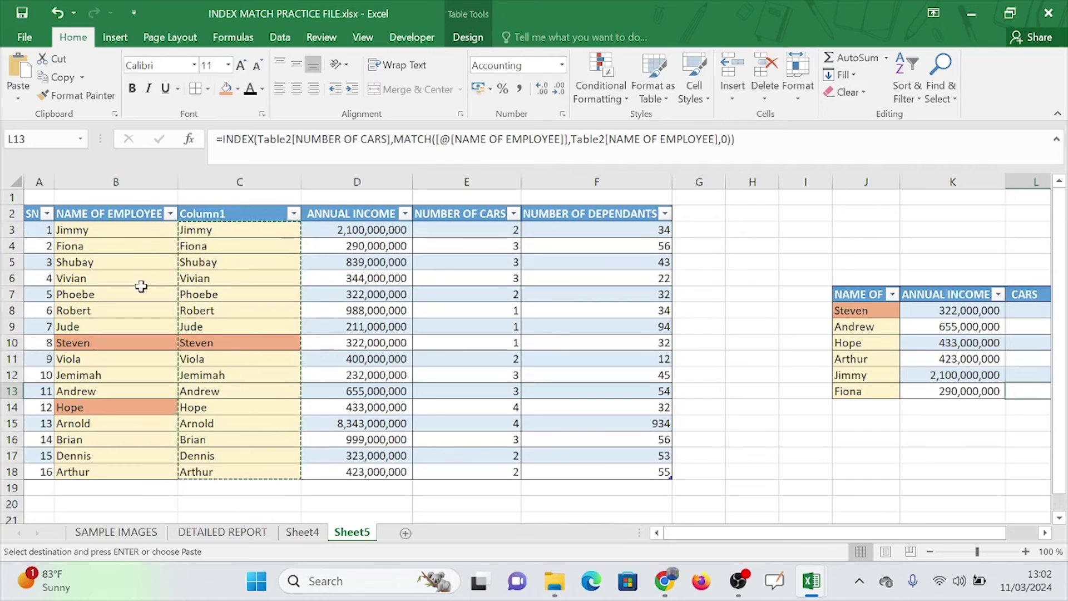
Delete the helper column Column1 from the source employee table
{"action": "left_click", "coordinate": [222, 182]}
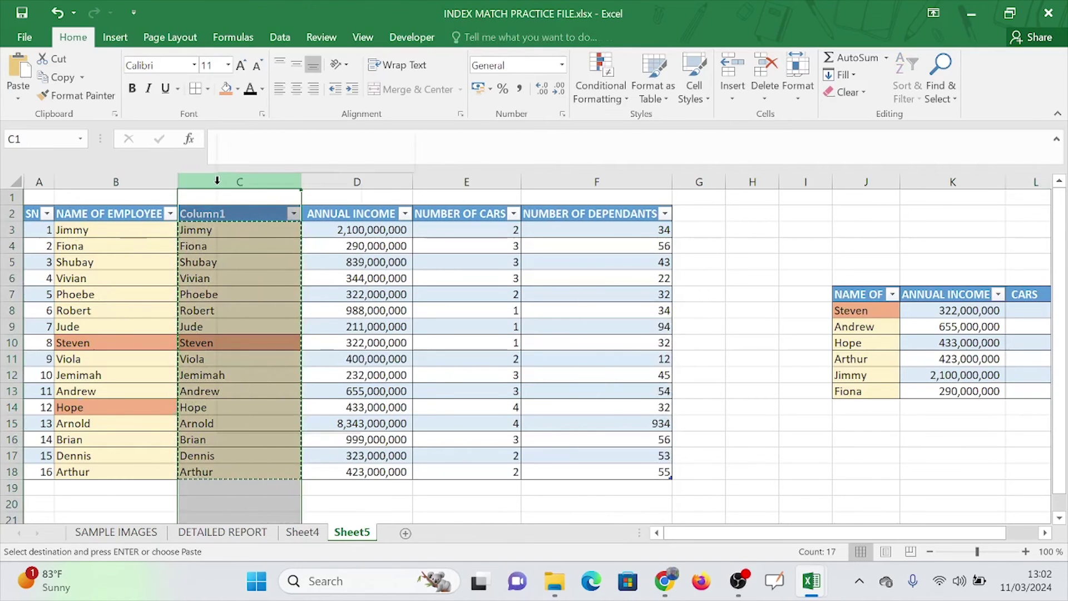
{"action": "right_click", "coordinate": [219, 183]}
{"action": "left_click", "coordinate": [192, 232]}
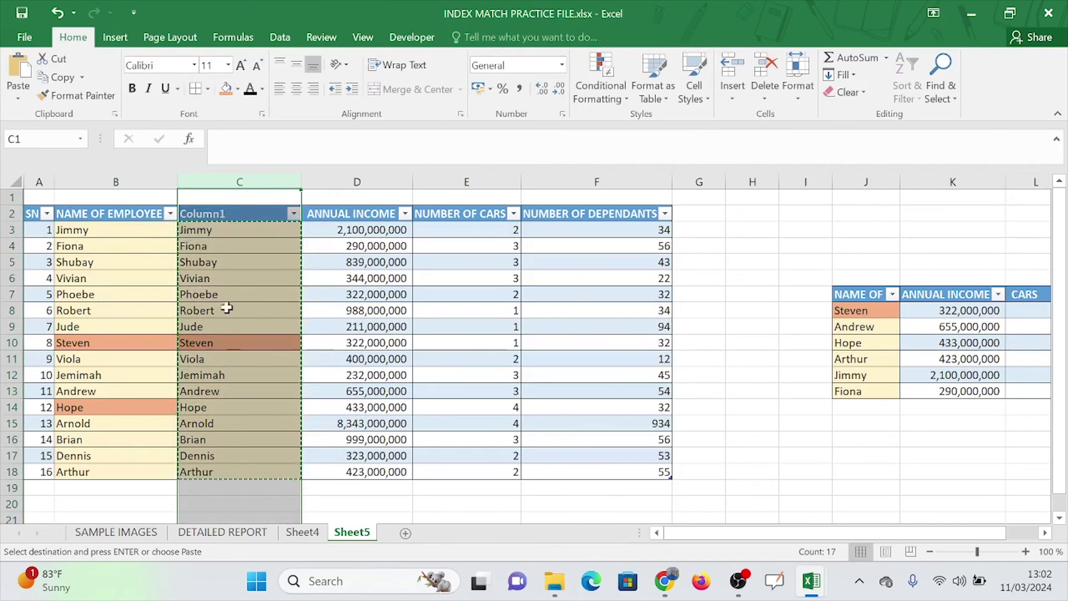
{"action": "right_click", "coordinate": [242, 183]}
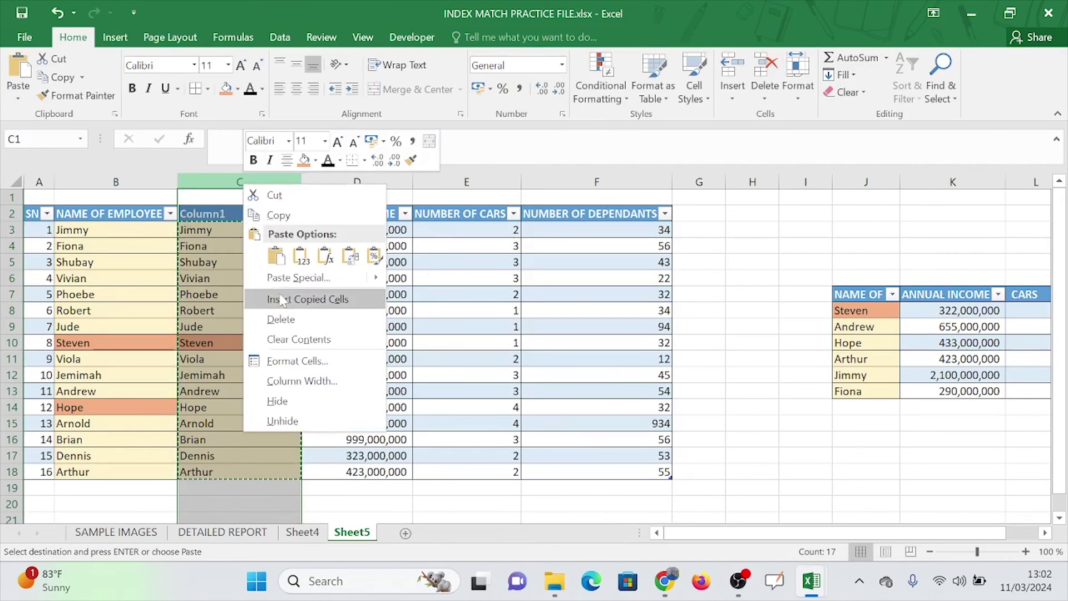
{"action": "left_click", "coordinate": [281, 319]}
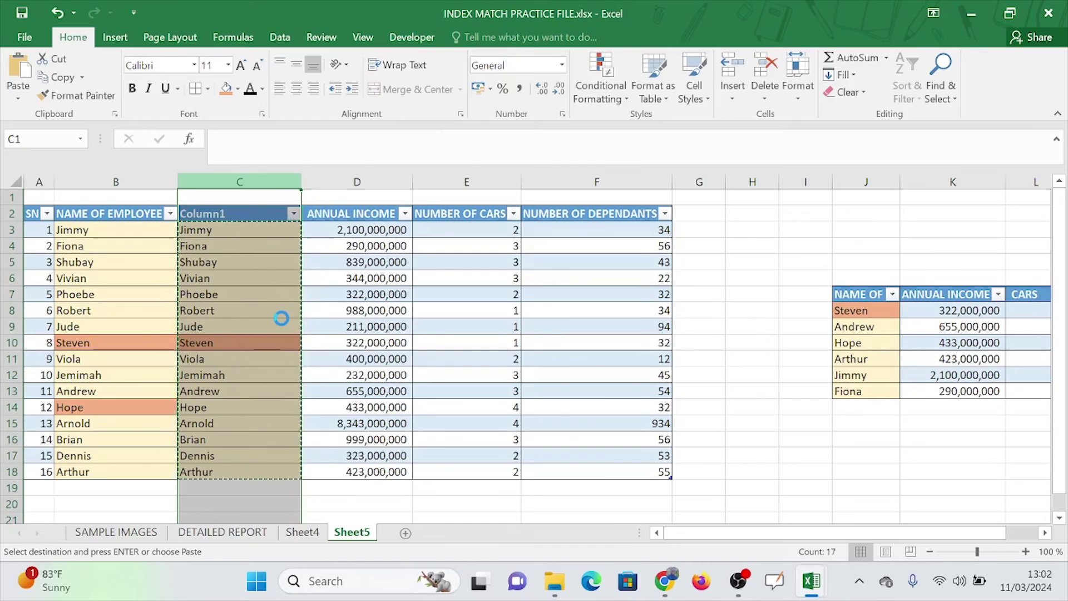
{"action": "left_click", "coordinate": [281, 325]}
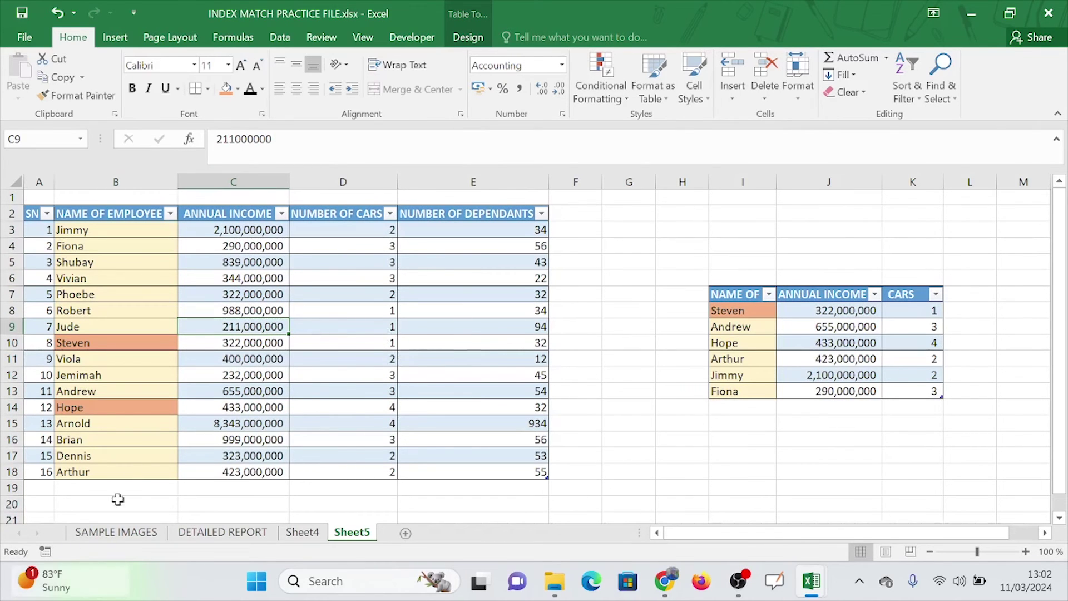
Examine the IMAGE ID columns on the SAMPLE IMAGES and DETAILED REPORT sheets as the shared lookup key
{"action": "left_click", "coordinate": [121, 537]}
{"action": "left_click", "coordinate": [323, 339]}
{"action": "left_click", "coordinate": [294, 278]}
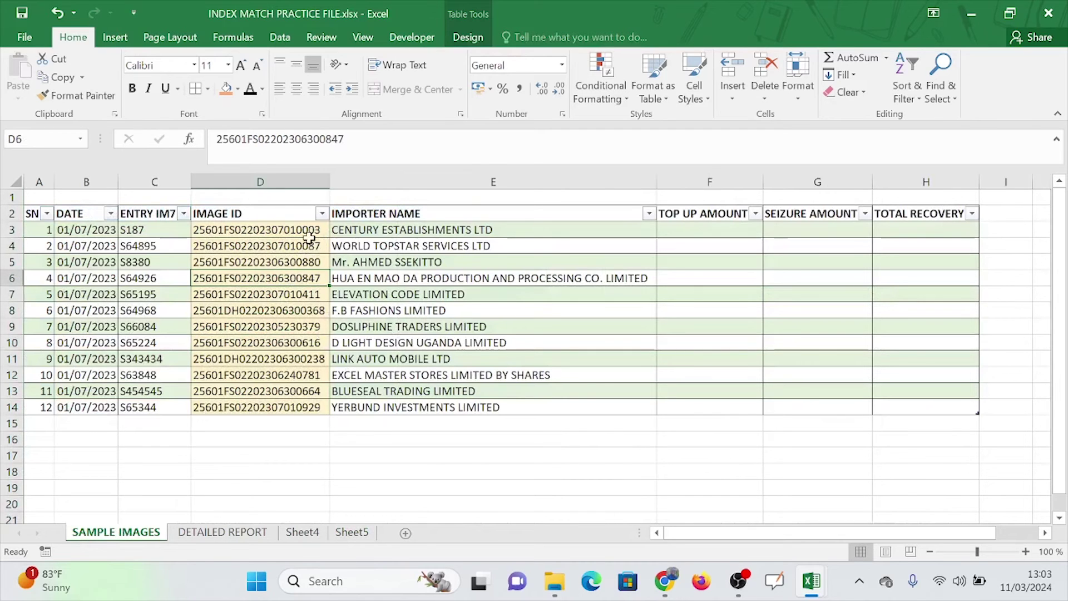
{"action": "left_click", "coordinate": [261, 175]}
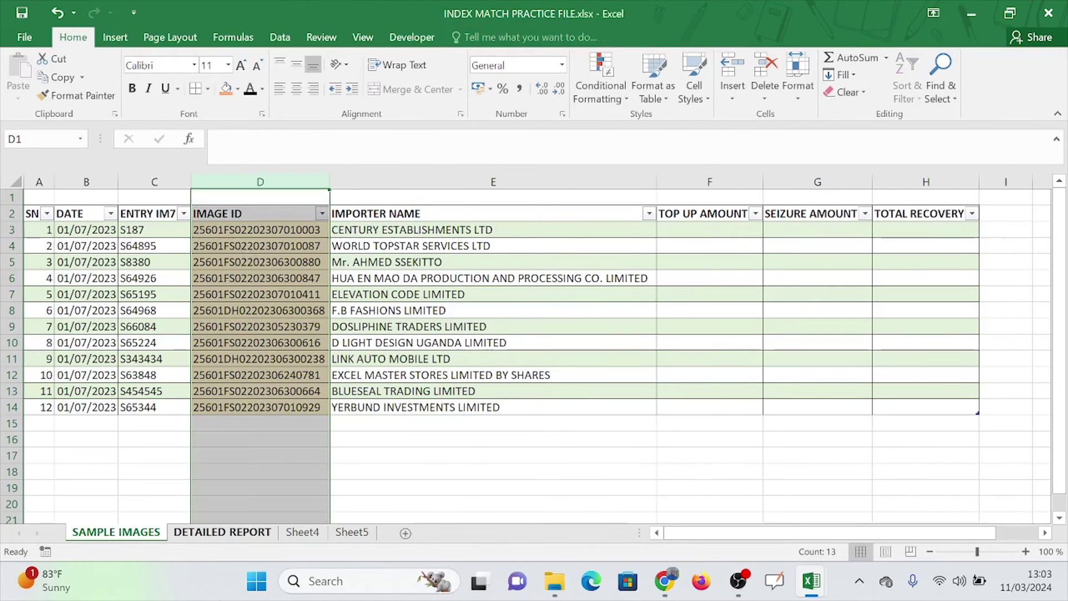
{"action": "left_click", "coordinate": [222, 532]}
{"action": "left_click", "coordinate": [234, 176]}
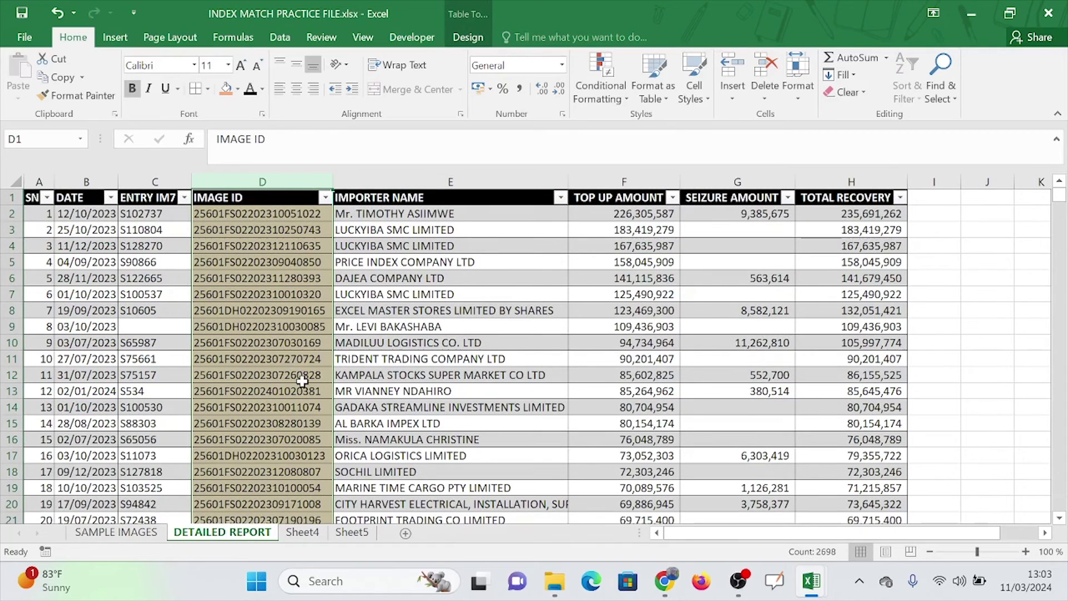
{"action": "left_click", "coordinate": [128, 538]}
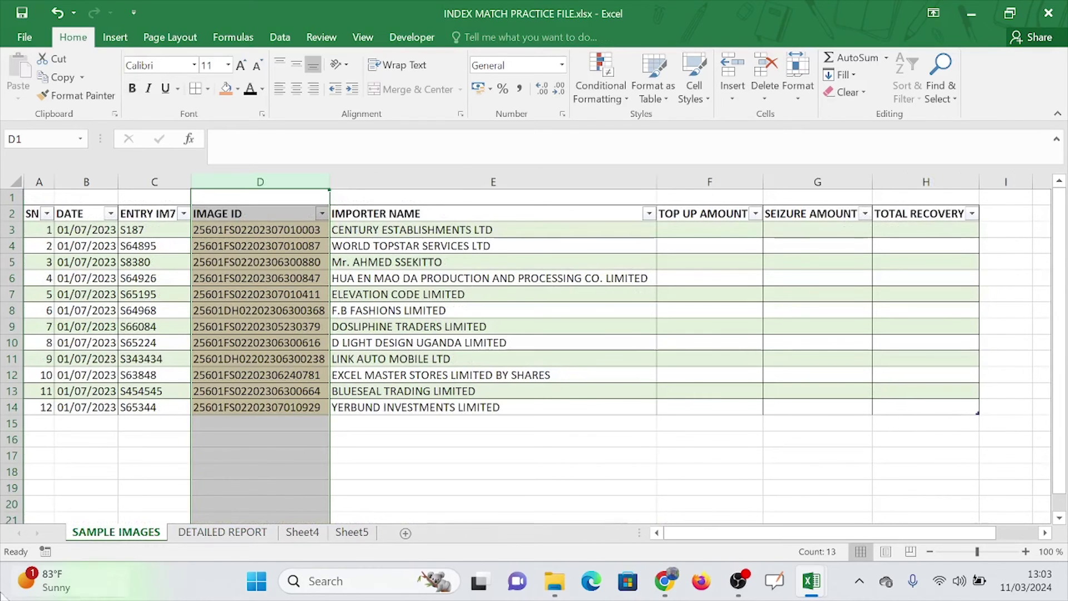
{"action": "left_click", "coordinate": [336, 245]}
{"action": "left_click", "coordinate": [261, 276]}
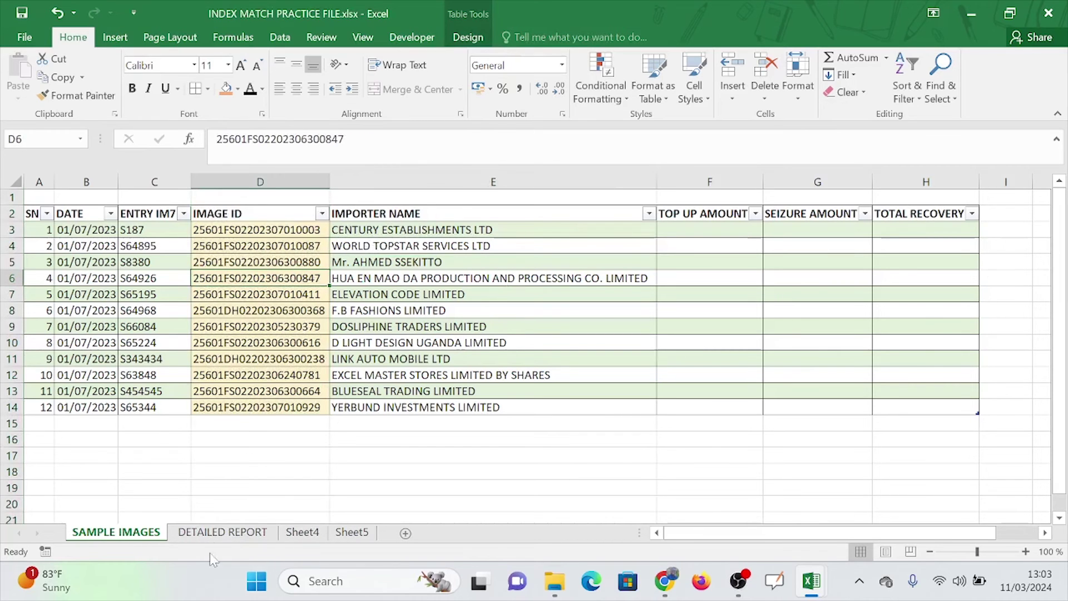
Insert a blank helper column between IMAGE ID and IMPORTER NAME on the DETAILED REPORT sheet
{"action": "left_click", "coordinate": [221, 532]}
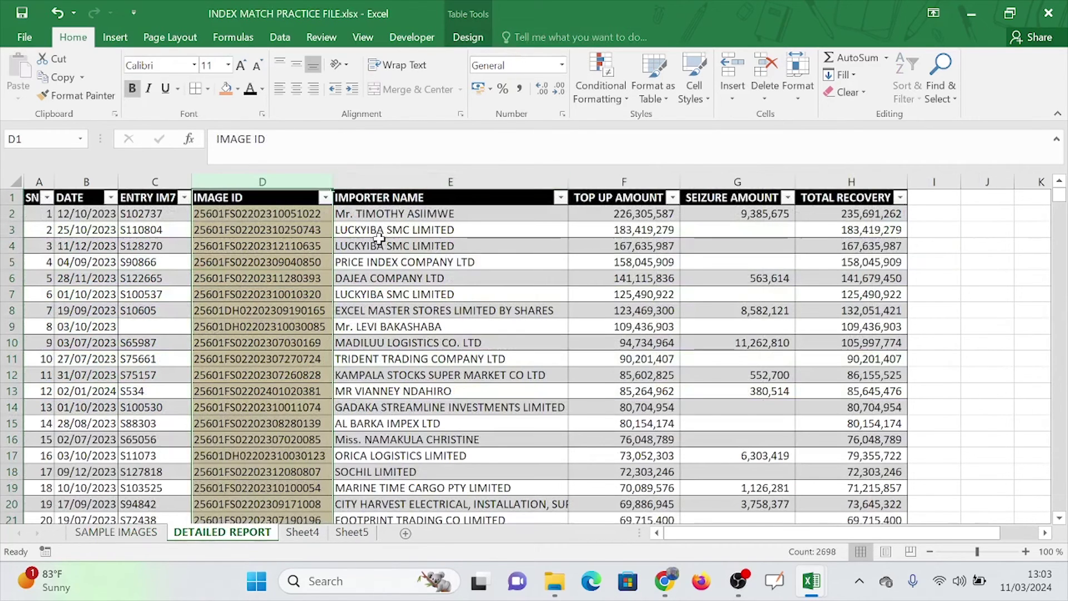
{"action": "left_click", "coordinate": [349, 179]}
{"action": "right_click", "coordinate": [349, 179]}
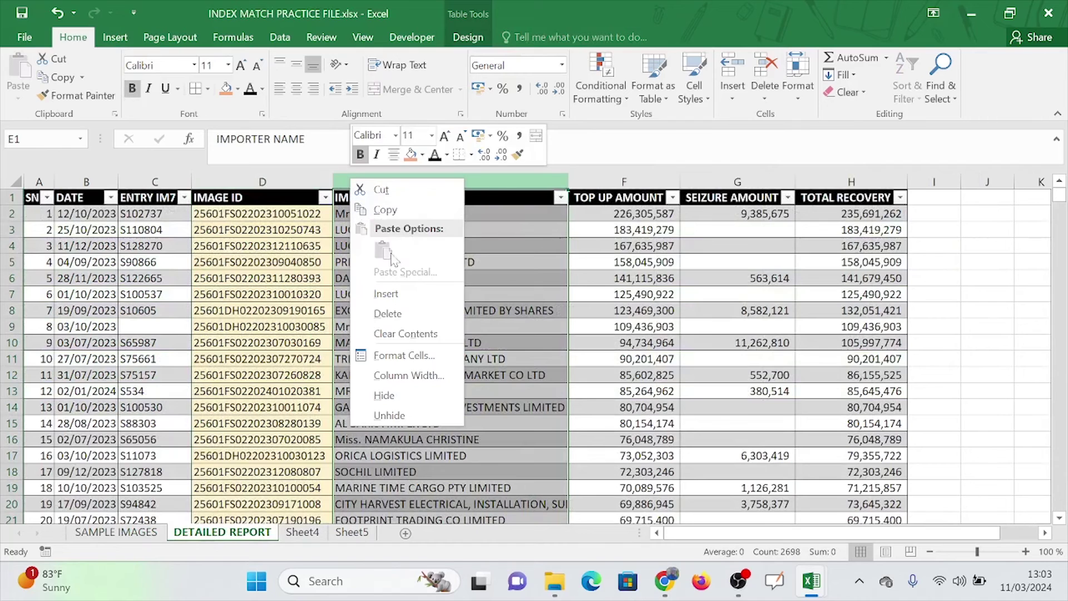
{"action": "left_click", "coordinate": [388, 295]}
Fill the helper column Column1 on DETAILED REPORT with the formula =TRIM([@[IMAGE ID ]])
{"action": "left_click", "coordinate": [389, 214]}
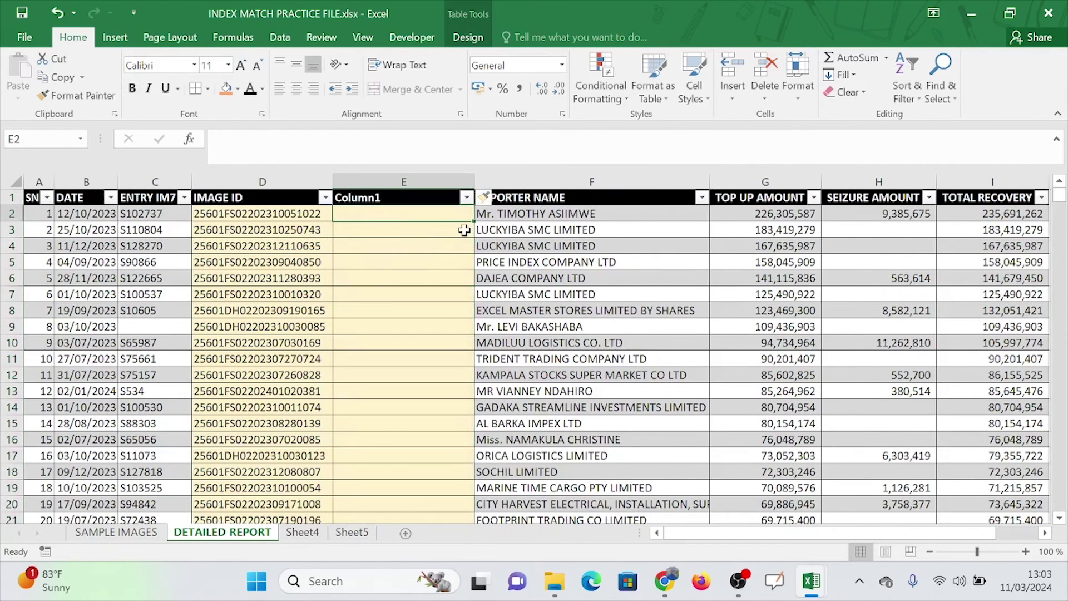
{"action": "type", "text": "=t"}
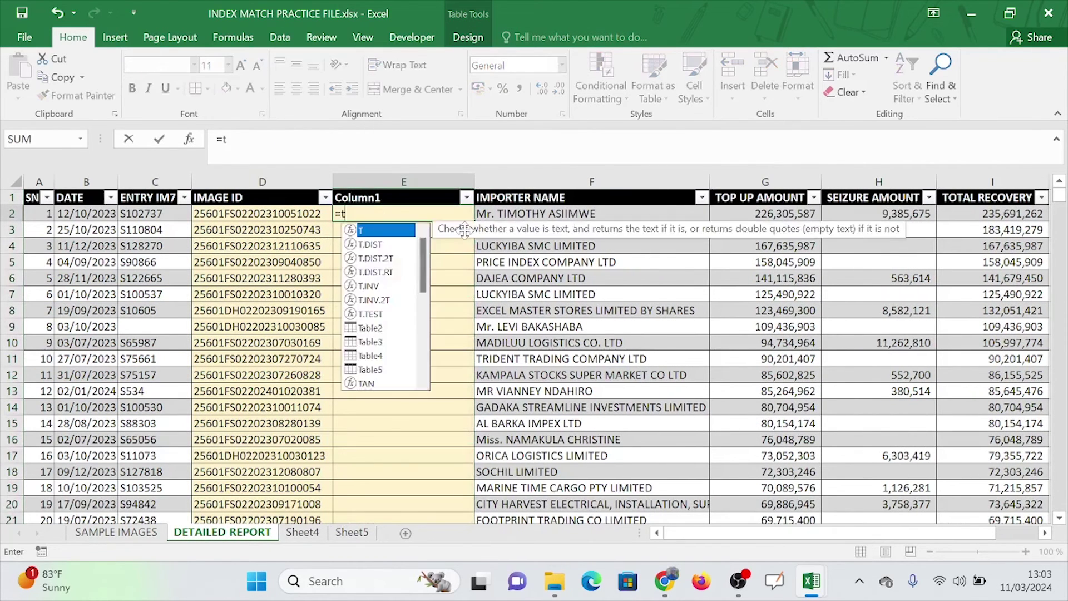
{"action": "type", "text": "rim("}
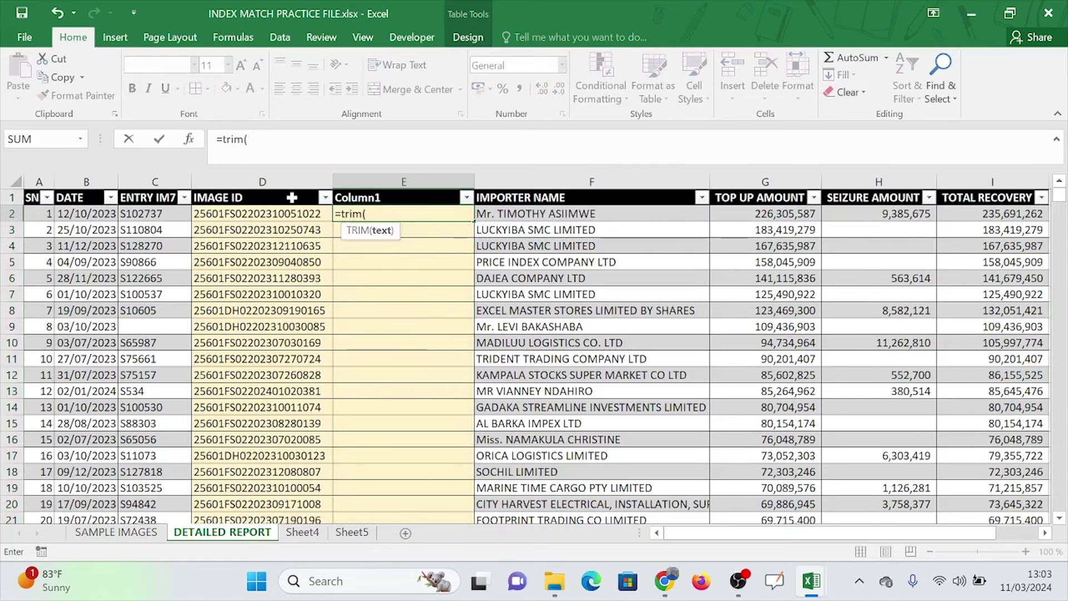
{"action": "left_click", "coordinate": [260, 214]}
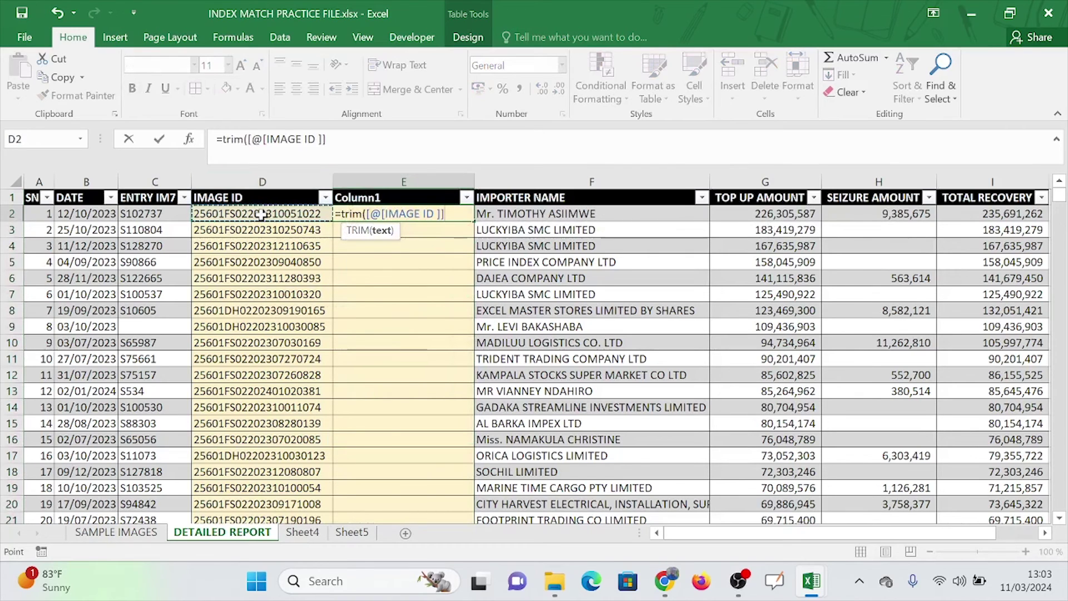
{"action": "key", "text": "Return"}
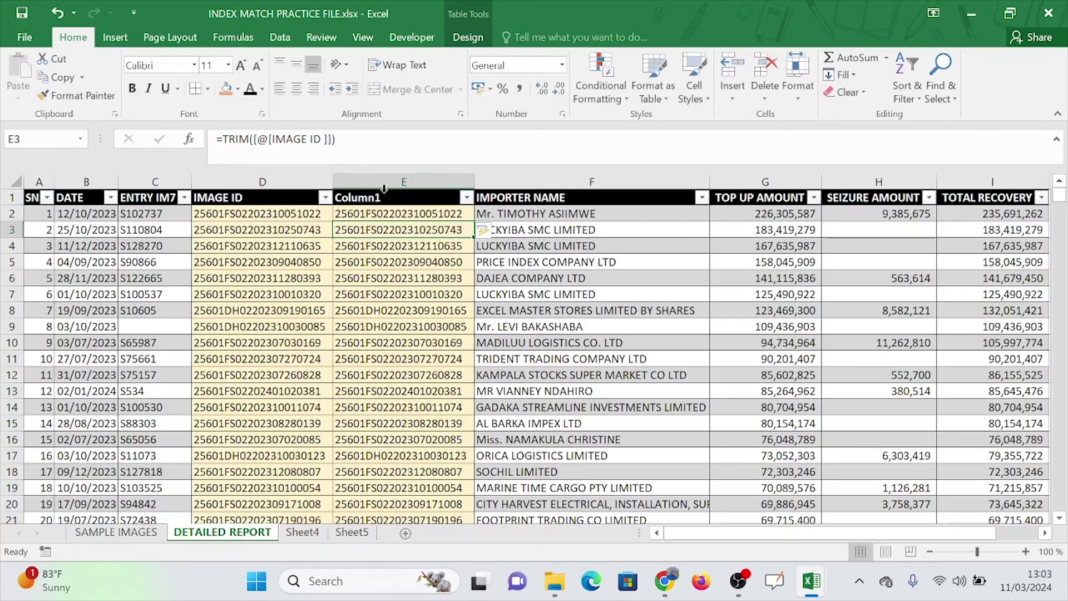
Copy the TRIM results in Column1 and paste them as values over the DETAILED REPORT IMAGE ID column
{"action": "left_click", "coordinate": [384, 189]}
{"action": "right_click", "coordinate": [388, 215]}
{"action": "left_click", "coordinate": [439, 197]}
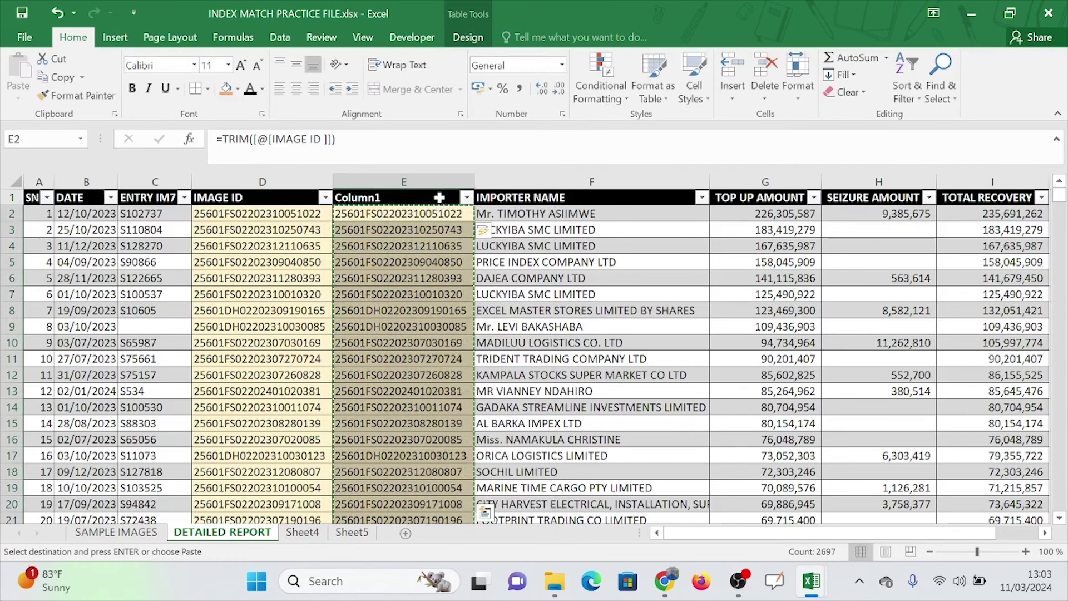
{"action": "left_click", "coordinate": [280, 213]}
{"action": "right_click", "coordinate": [281, 214]}
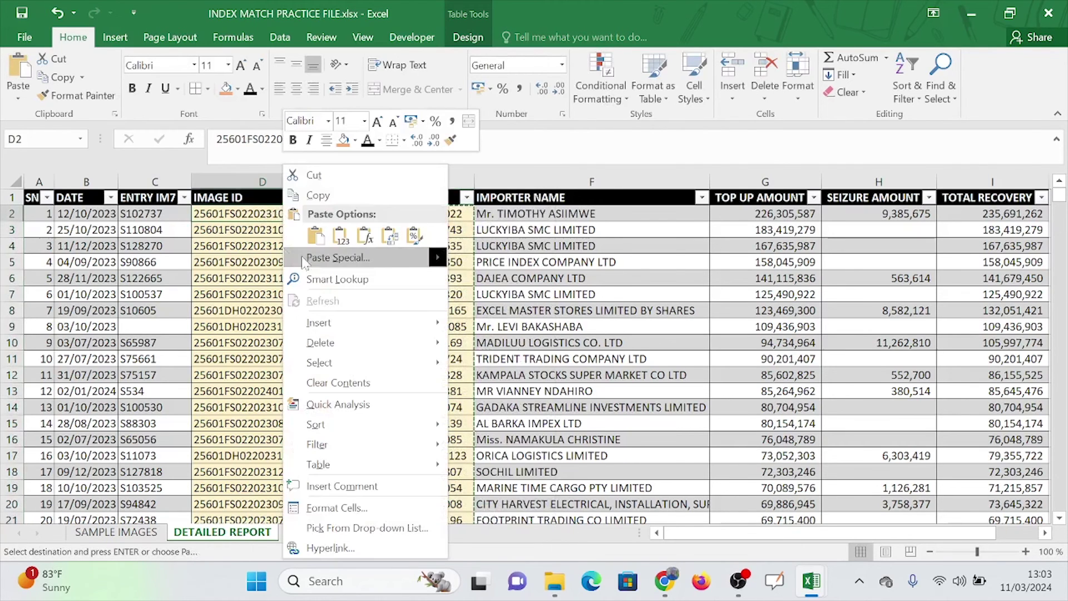
{"action": "left_click", "coordinate": [334, 258]}
{"action": "left_click", "coordinate": [173, 189]}
{"action": "key", "text": "Return"}
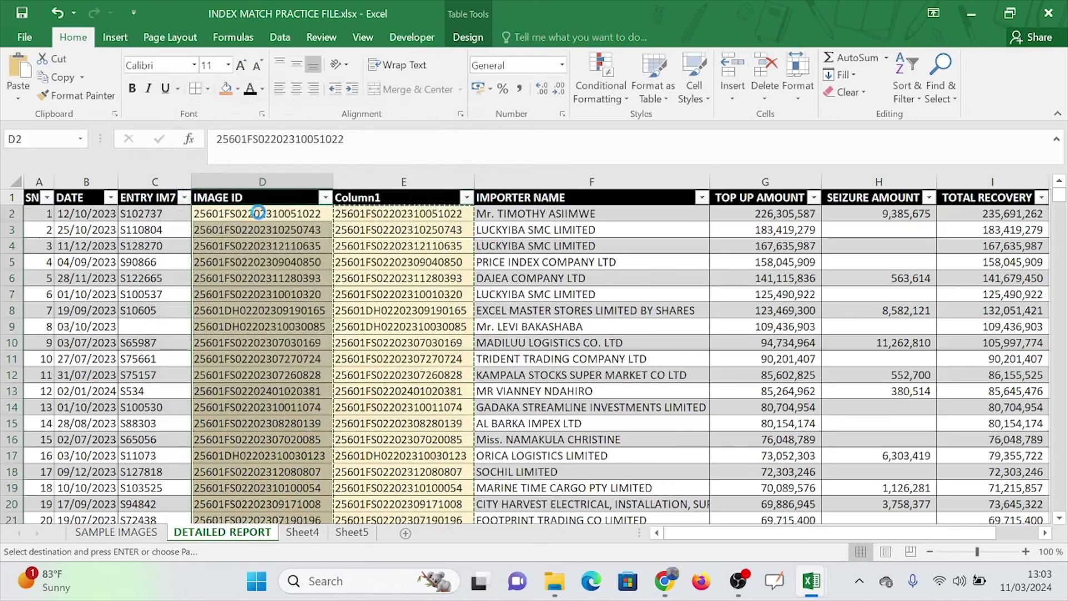
Replace the Column1 formula on DETAILED REPORT with =SUBSTITUTE([@[IMAGE ID ]]," ","") to strip every space from the IDs
{"action": "left_click", "coordinate": [389, 214]}
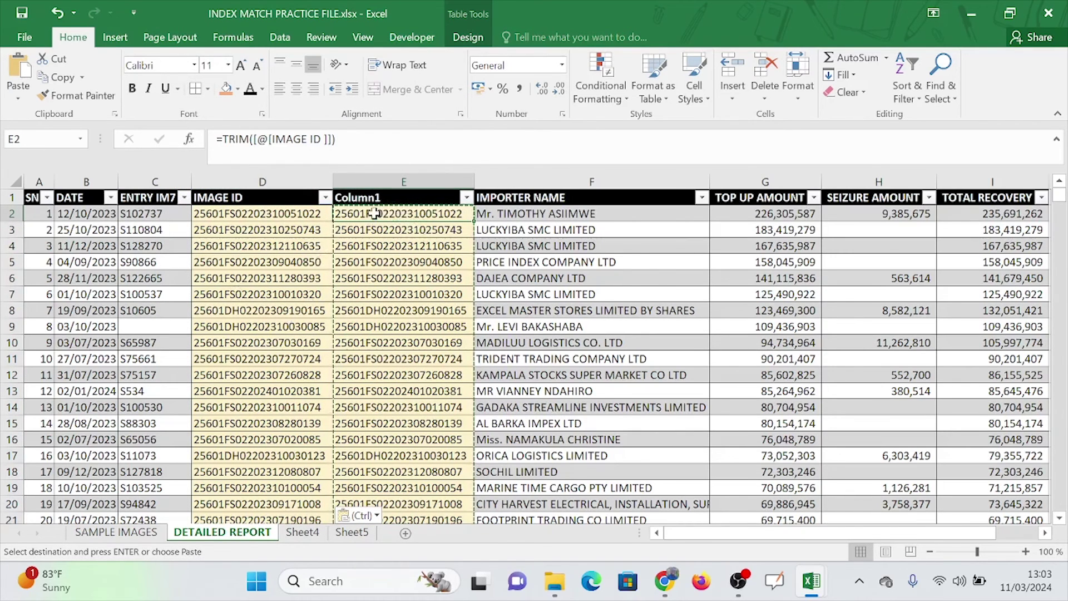
{"action": "type", "text": "="}
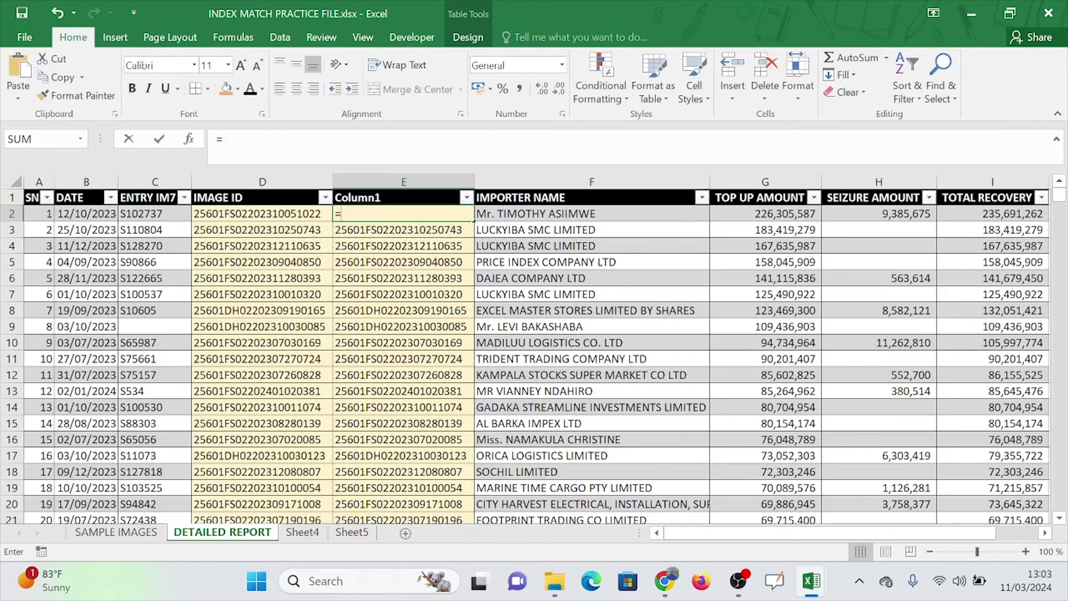
{"action": "type", "text": "substitu"}
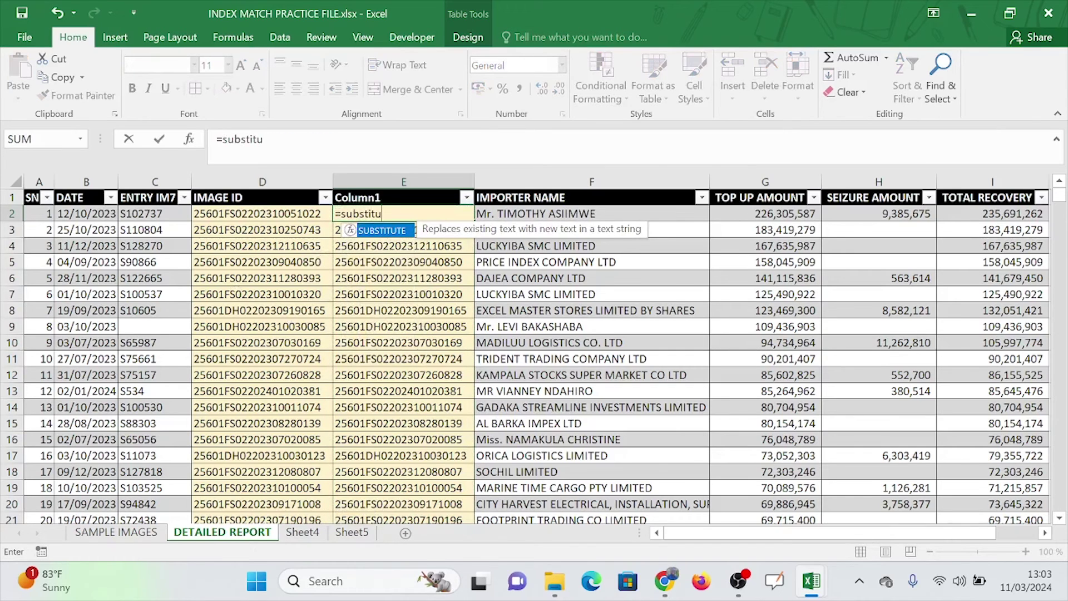
{"action": "type", "text": "te("}
{"action": "left_click", "coordinate": [295, 213]}
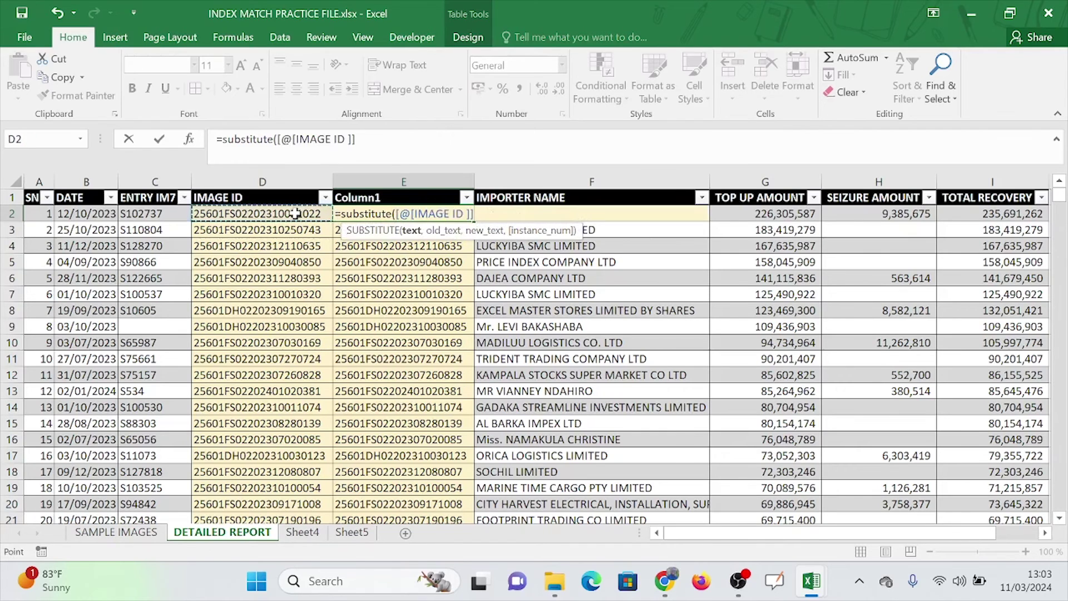
{"action": "type", "text": ","}
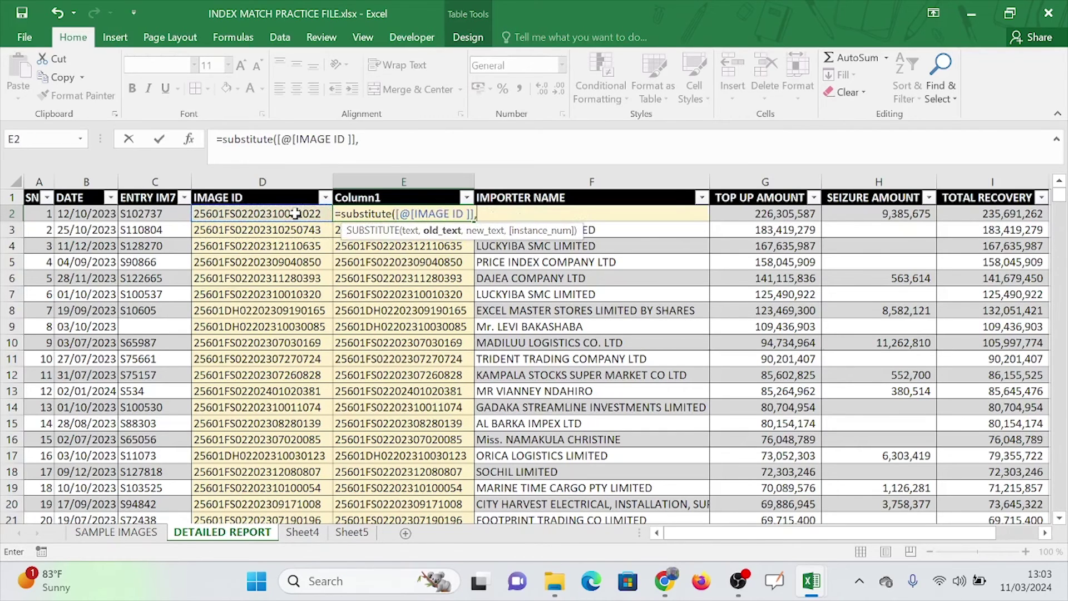
{"action": "type", "text": "\" \","}
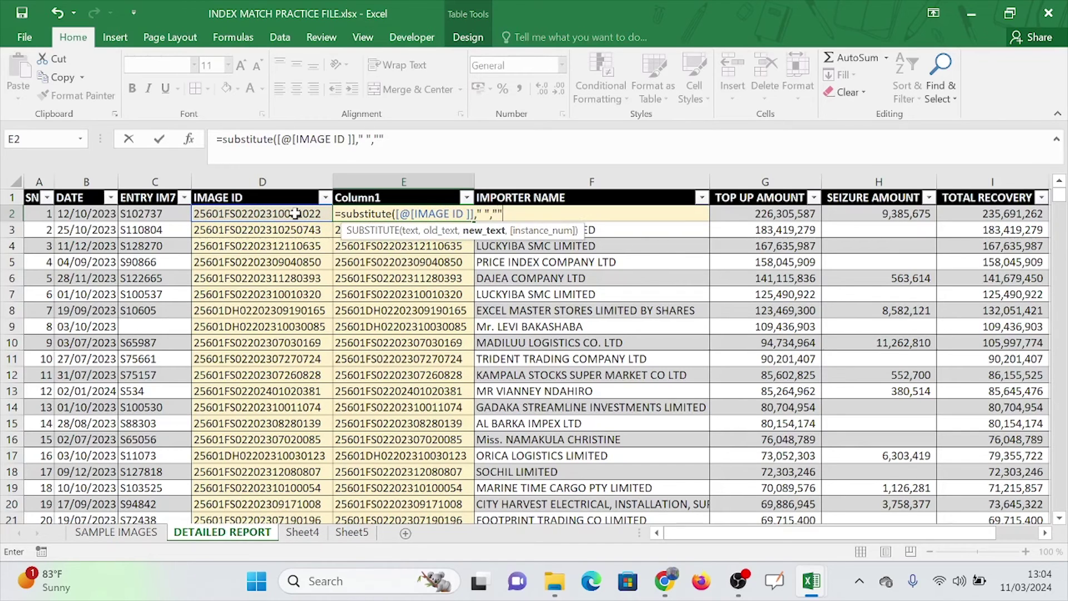
{"action": "type", "text": "\"\")"}
{"action": "key", "text": "Return"}
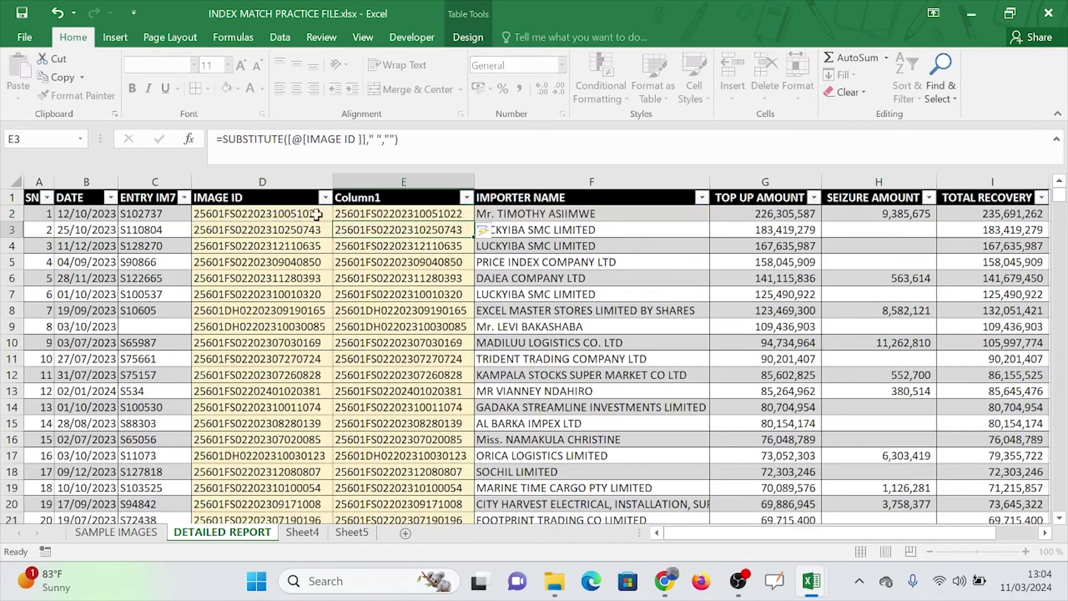
{"action": "key", "text": "Return"}
Copy the SUBSTITUTE results and paste them as values over the IMAGE ID column on DETAILED REPORT
{"action": "left_click", "coordinate": [406, 191]}
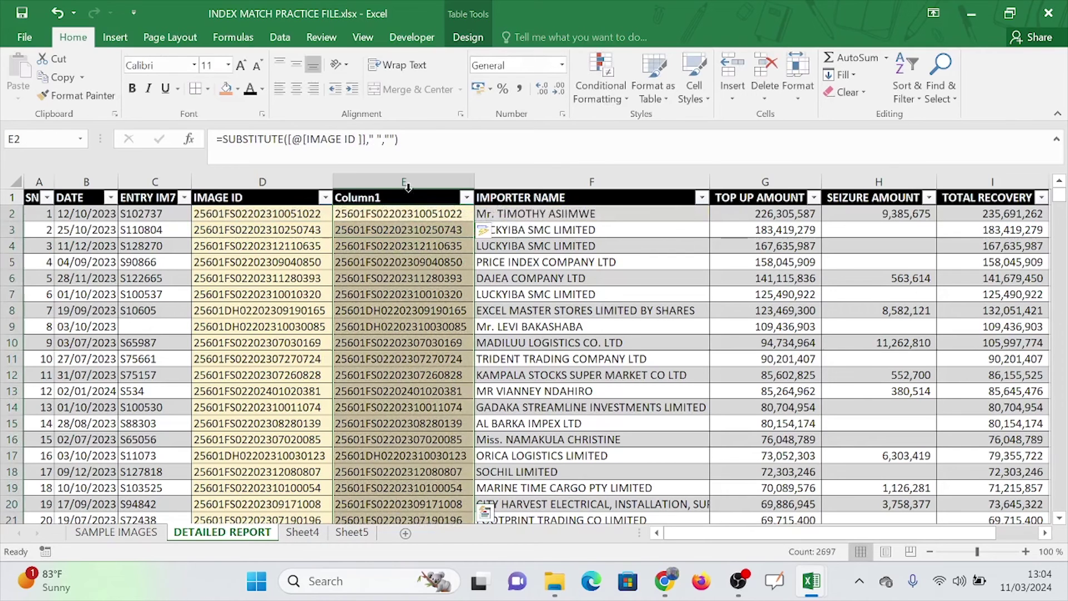
{"action": "right_click", "coordinate": [404, 221]}
{"action": "left_click", "coordinate": [439, 195]}
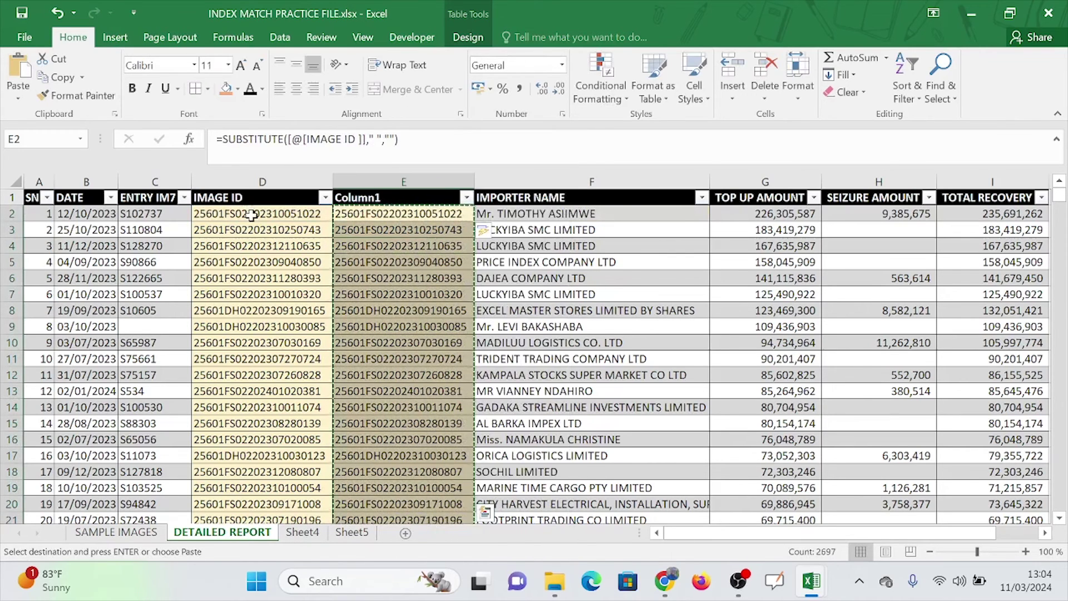
{"action": "left_click", "coordinate": [252, 216]}
{"action": "right_click", "coordinate": [252, 216]}
{"action": "left_click", "coordinate": [295, 257]}
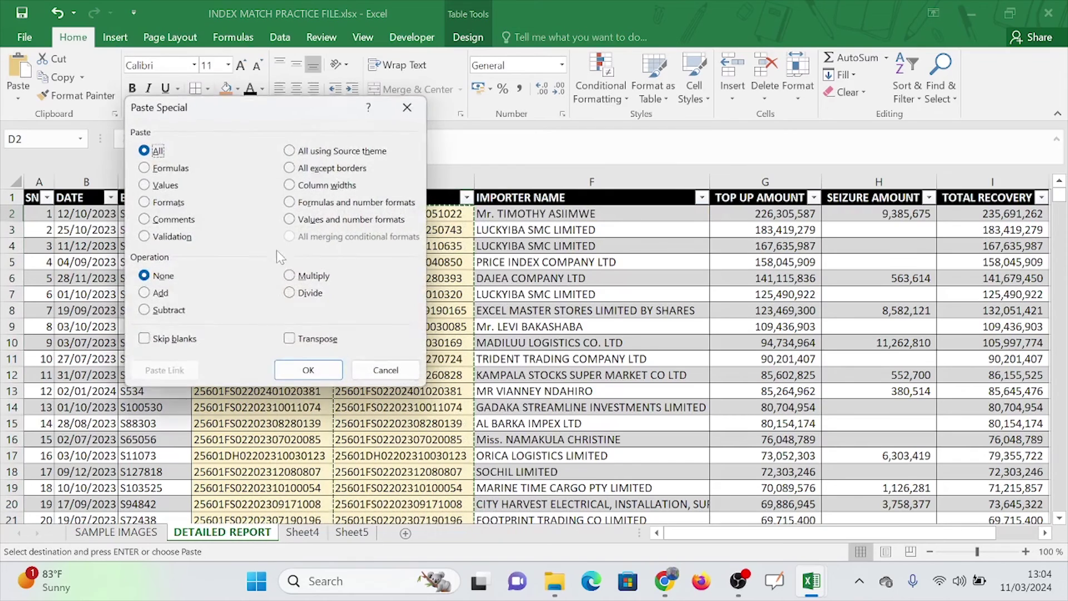
{"action": "left_click", "coordinate": [165, 185]}
{"action": "left_click", "coordinate": [308, 371]}
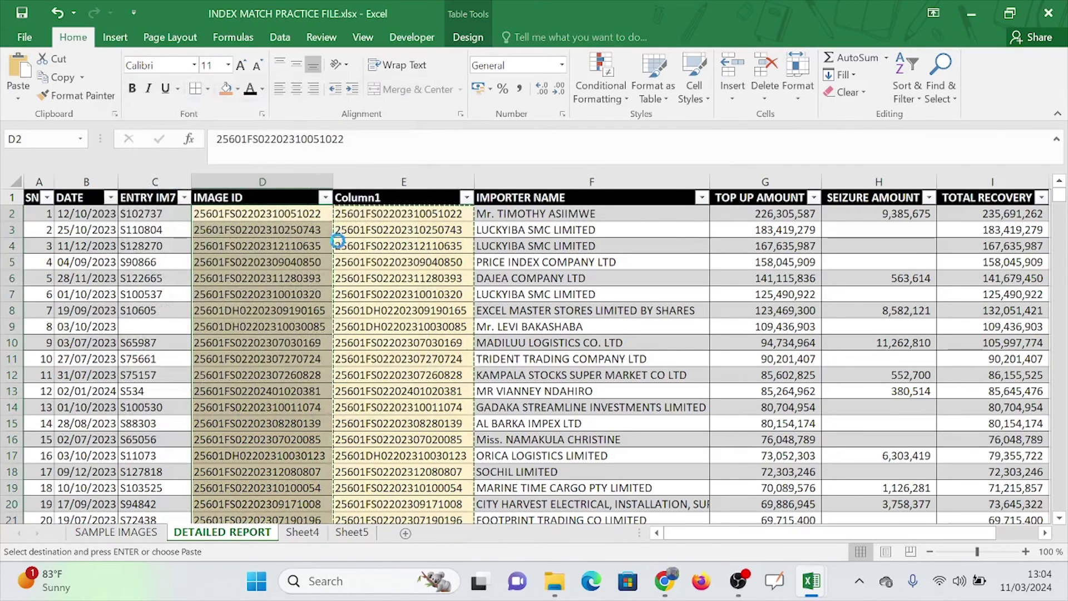
Delete the helper column Column1 from the DETAILED REPORT sheet
{"action": "left_click", "coordinate": [428, 266]}
{"action": "left_click", "coordinate": [422, 182]}
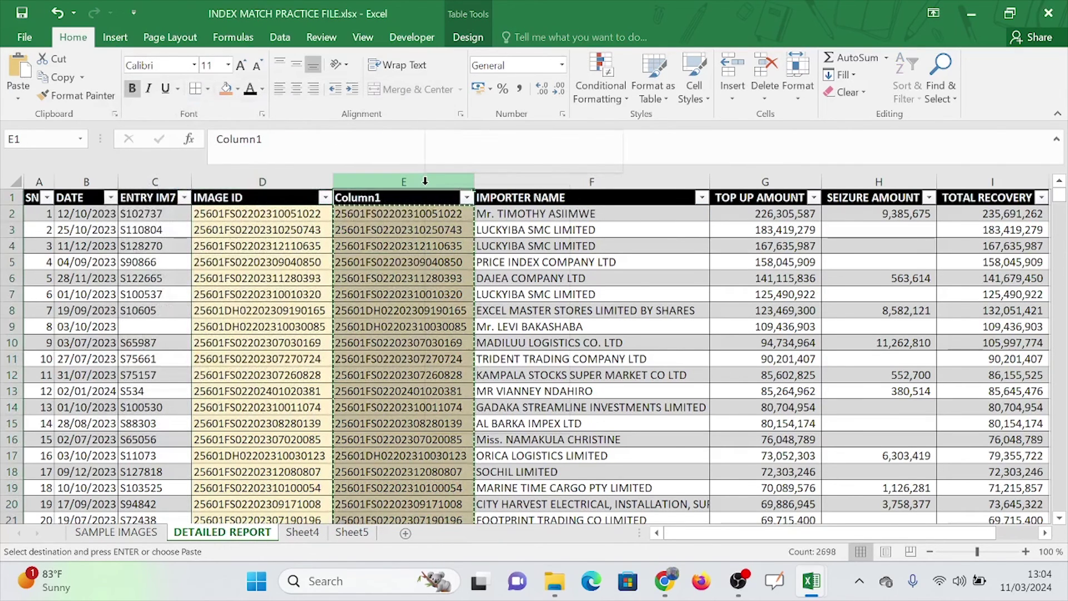
{"action": "right_click", "coordinate": [426, 185]}
{"action": "left_click", "coordinate": [463, 320]}
{"action": "left_click", "coordinate": [259, 231]}
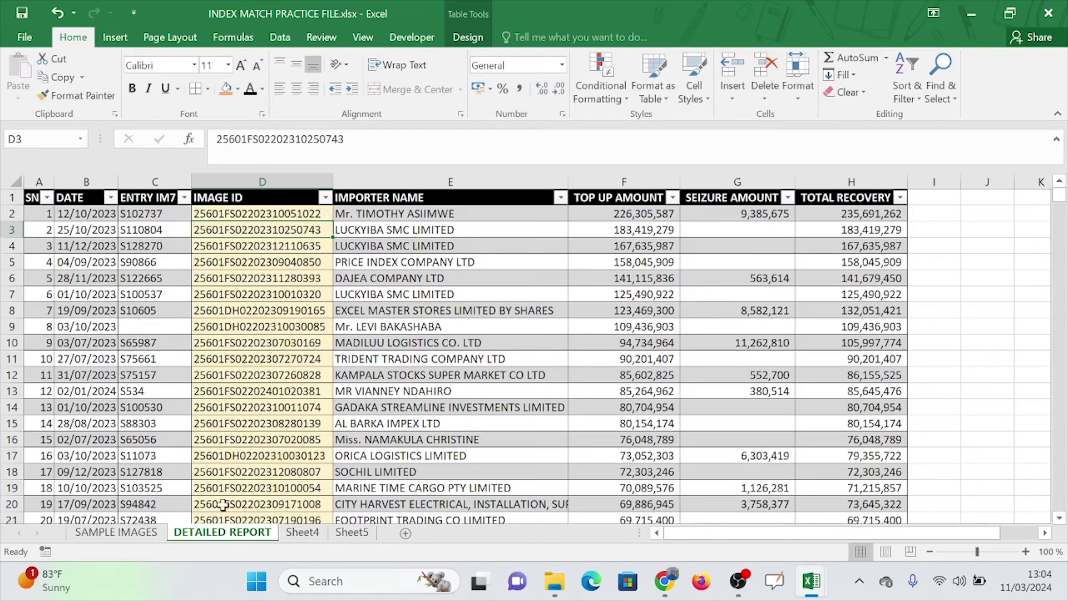
{"action": "left_click", "coordinate": [116, 532]}
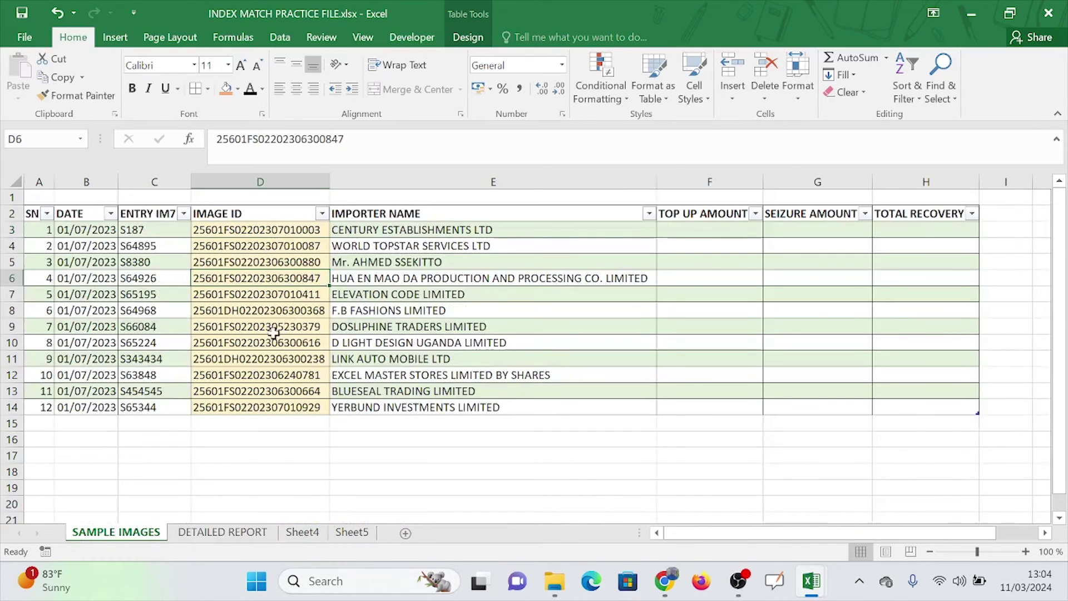
{"action": "left_click", "coordinate": [240, 533]}
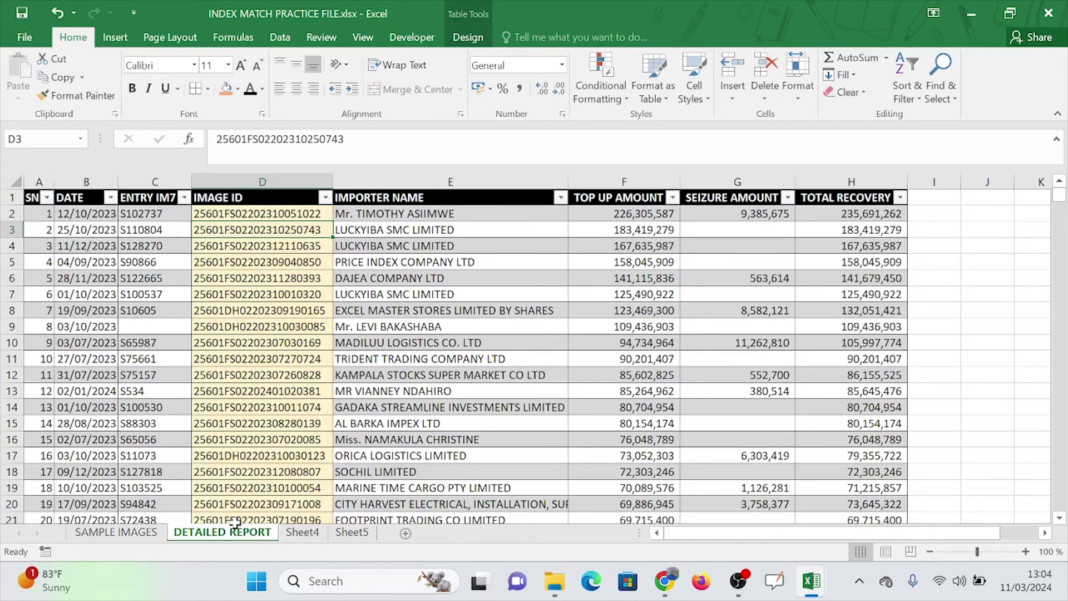
{"action": "left_click", "coordinate": [407, 356]}
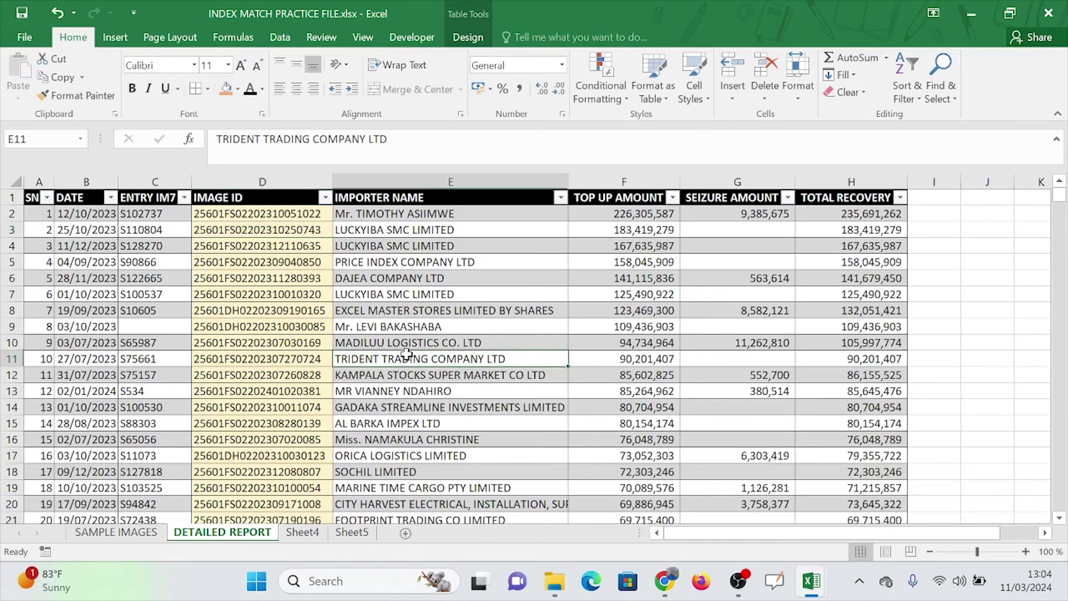
{"action": "left_click", "coordinate": [464, 314]}
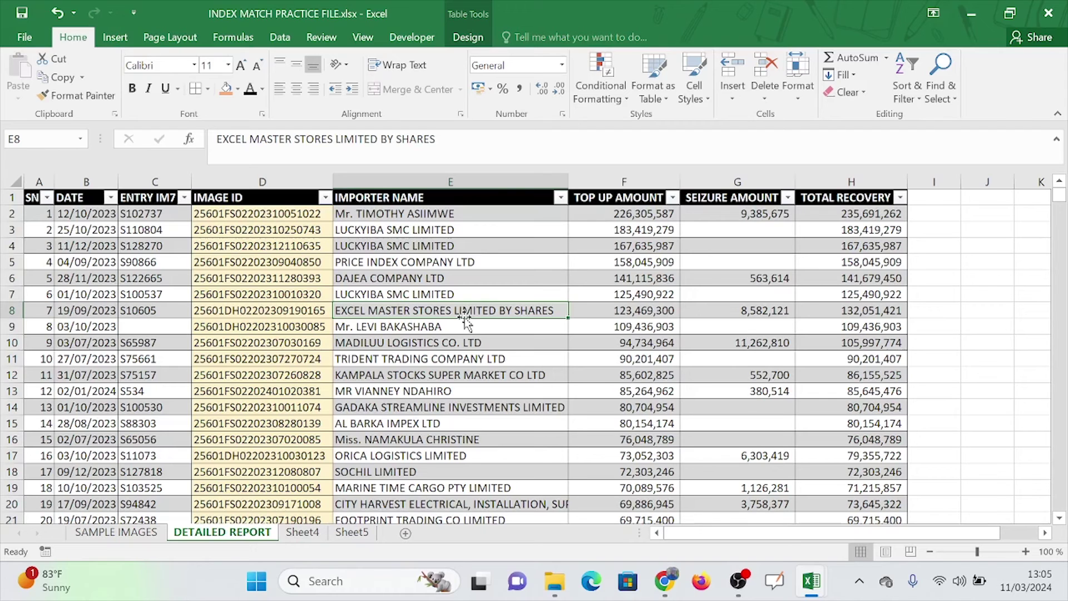
Insert a blank helper column between IMAGE ID and IMPORTER NAME on the SAMPLE IMAGES sheet
{"action": "left_click", "coordinate": [139, 535]}
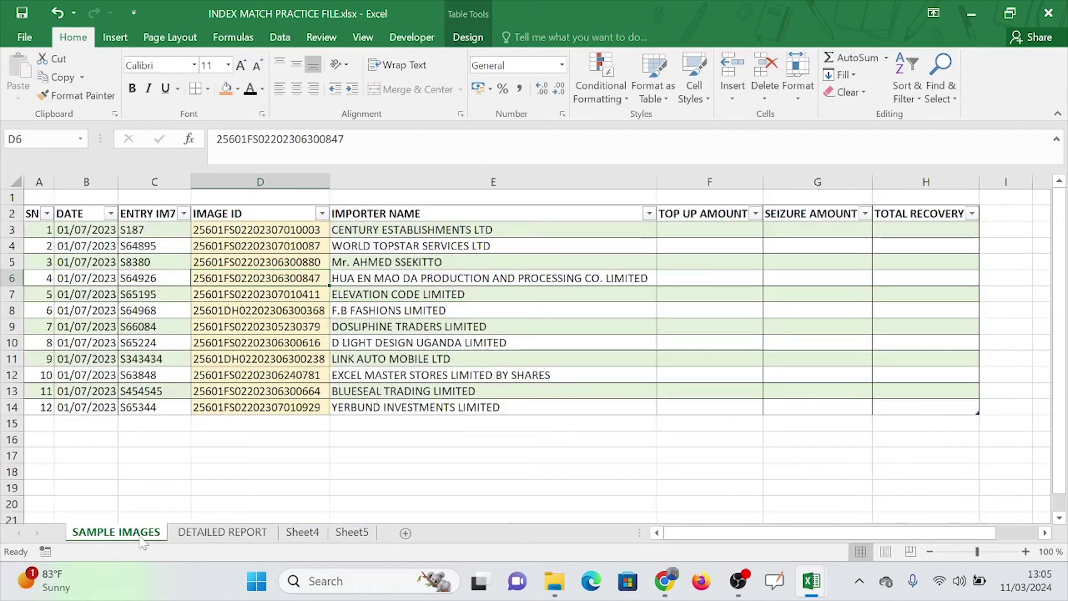
{"action": "left_click", "coordinate": [275, 378]}
{"action": "left_click", "coordinate": [348, 182]}
{"action": "right_click", "coordinate": [348, 181]}
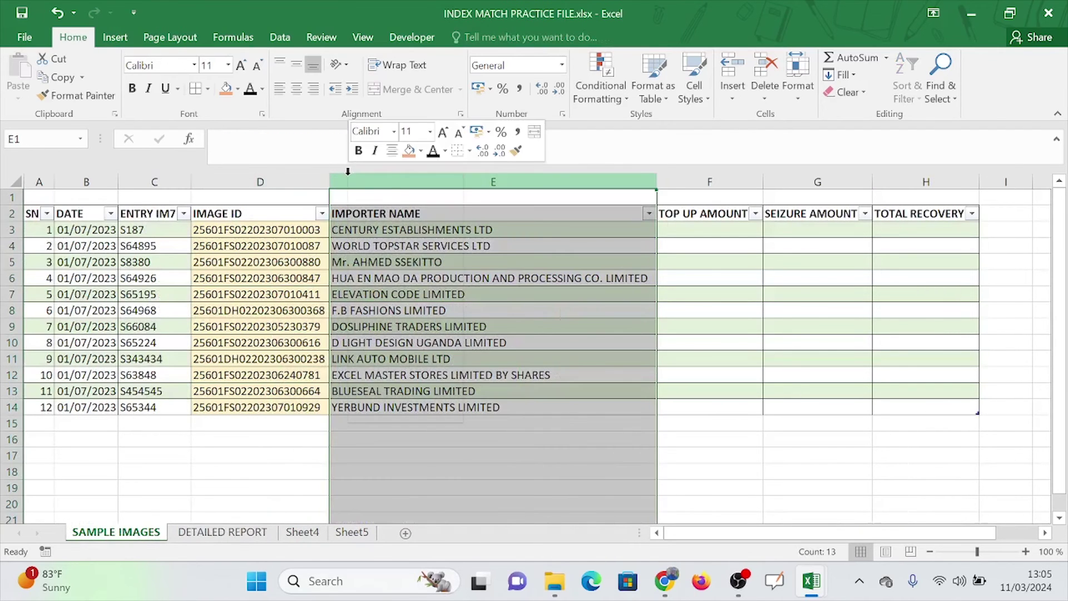
{"action": "left_click", "coordinate": [390, 284]}
{"action": "left_click", "coordinate": [375, 279]}
Fill the new helper column on SAMPLE IMAGES with the formula =TRIM([@[IMAGE ID ]])
{"action": "left_click", "coordinate": [377, 226]}
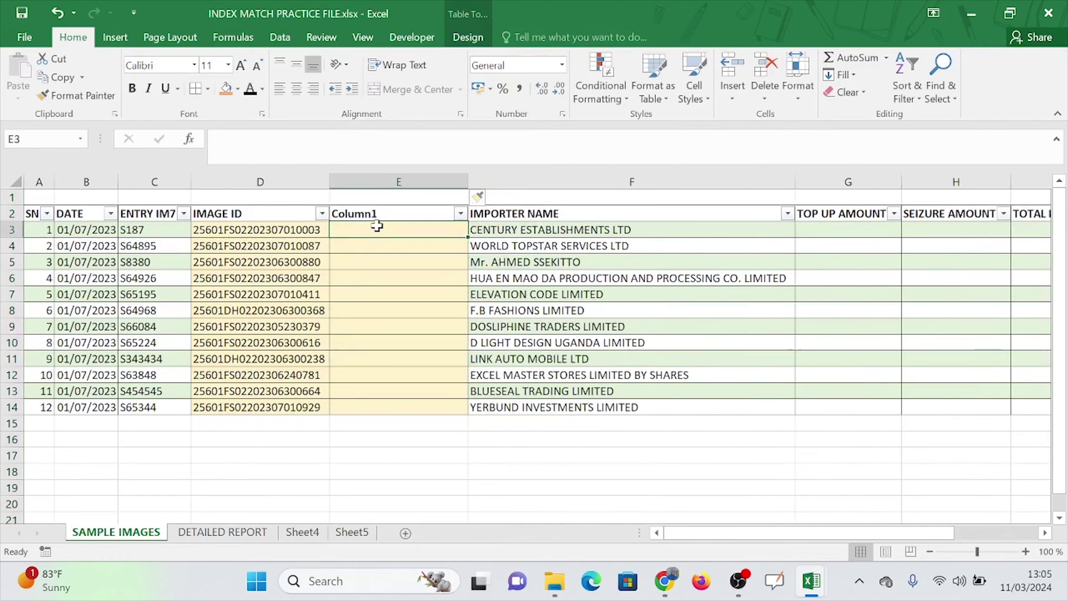
{"action": "type", "text": "="}
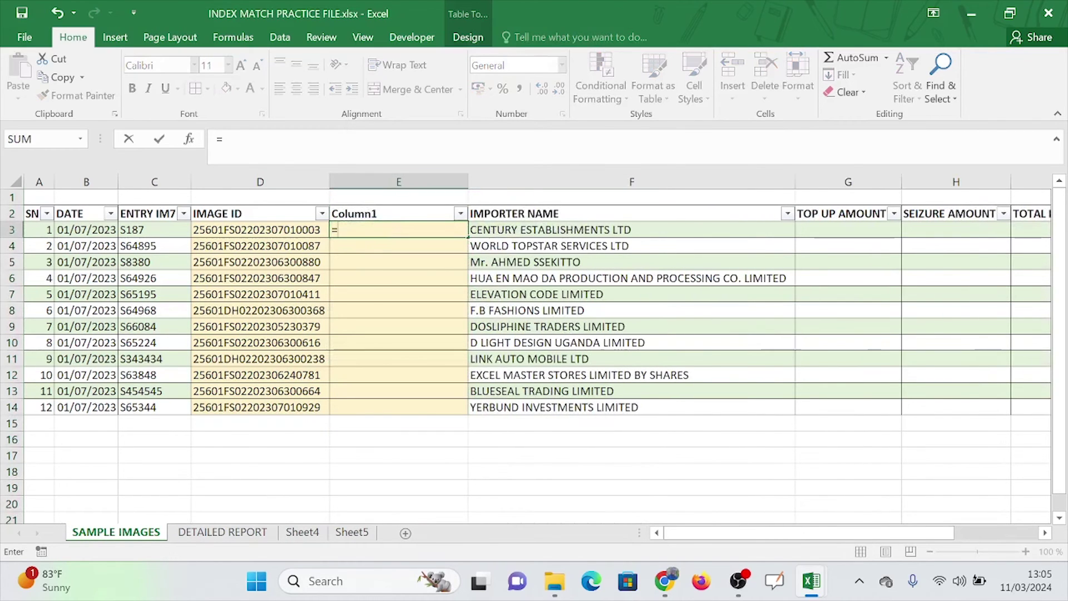
{"action": "type", "text": "trim("}
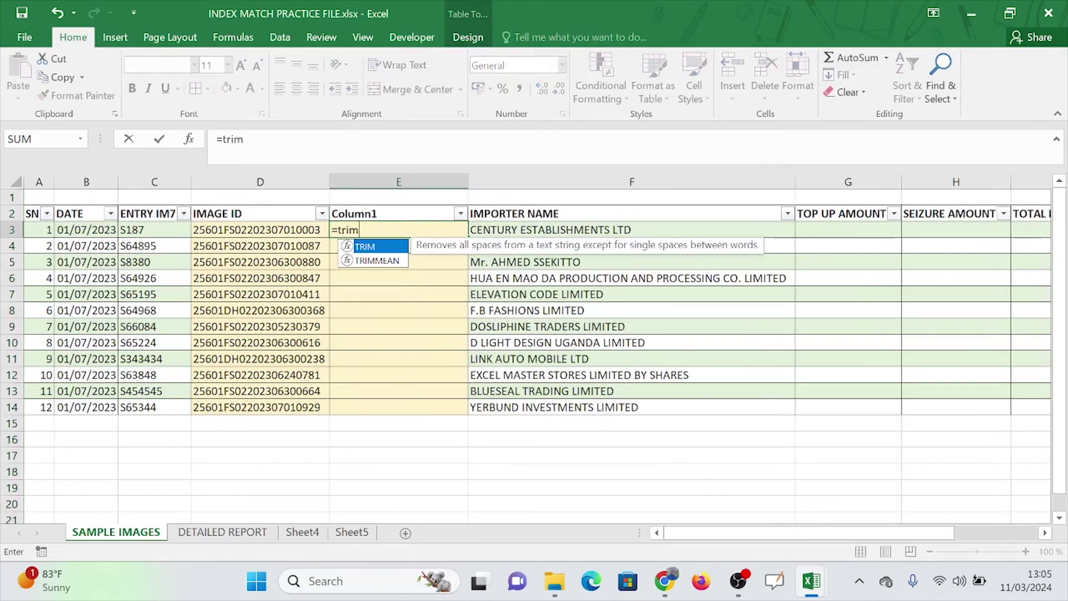
{"action": "left_click", "coordinate": [258, 203]}
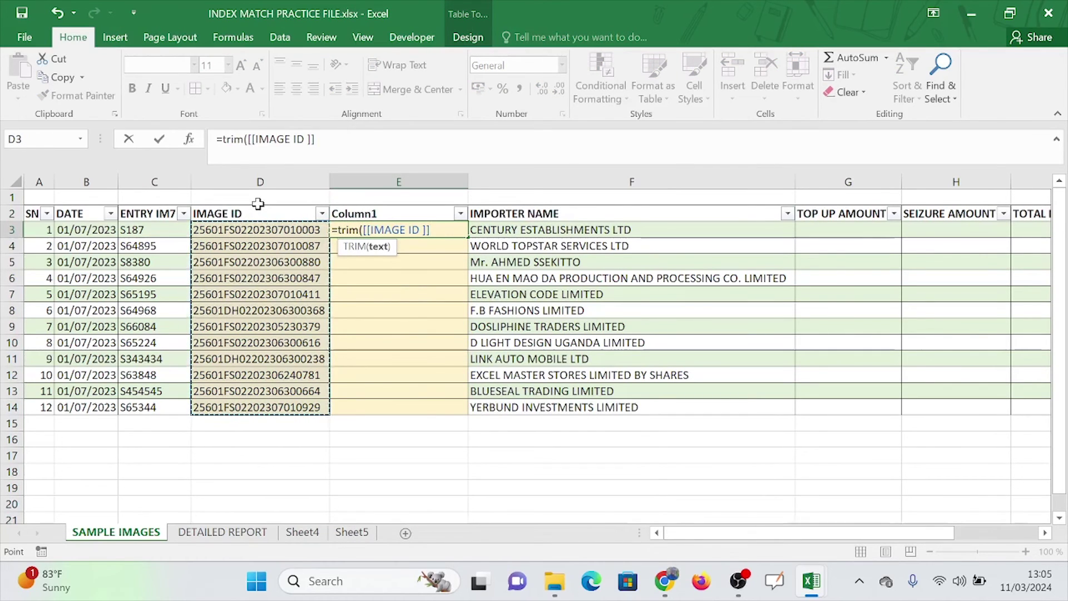
{"action": "left_click", "coordinate": [264, 229]}
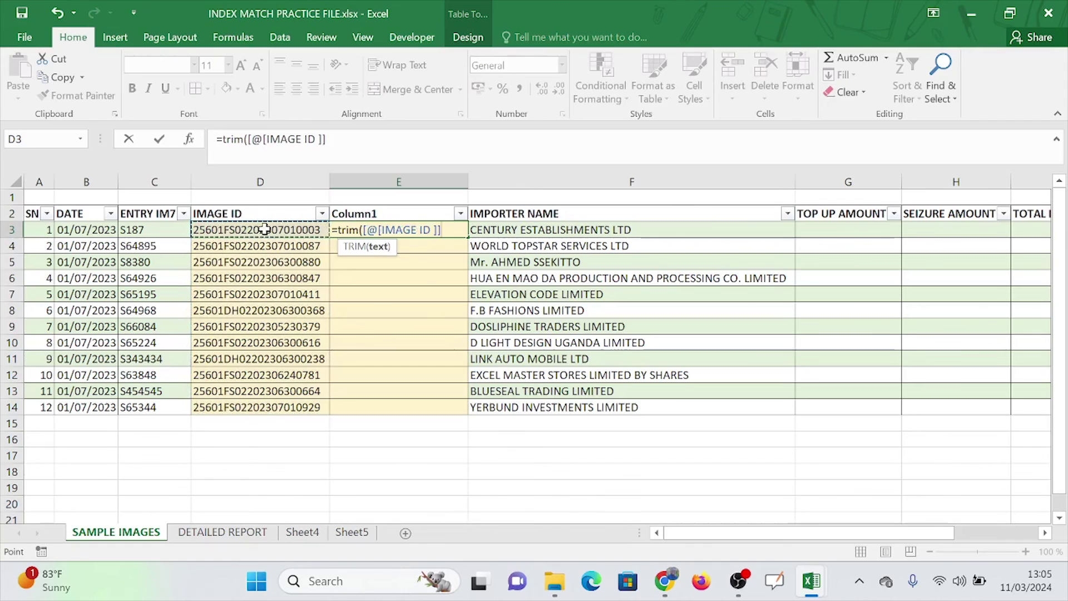
{"action": "key", "text": "ctrl+Return"}
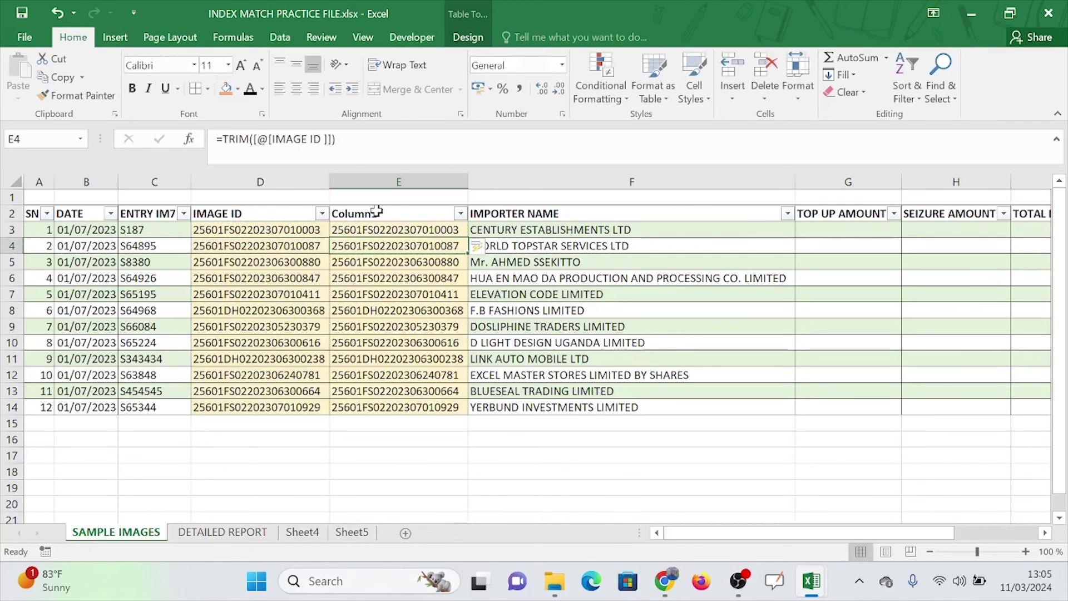
Copy the TRIM results from the helper column and paste them as values over the IMAGE ID column on SAMPLE IMAGES
{"action": "left_click", "coordinate": [377, 205]}
{"action": "right_click", "coordinate": [377, 206]}
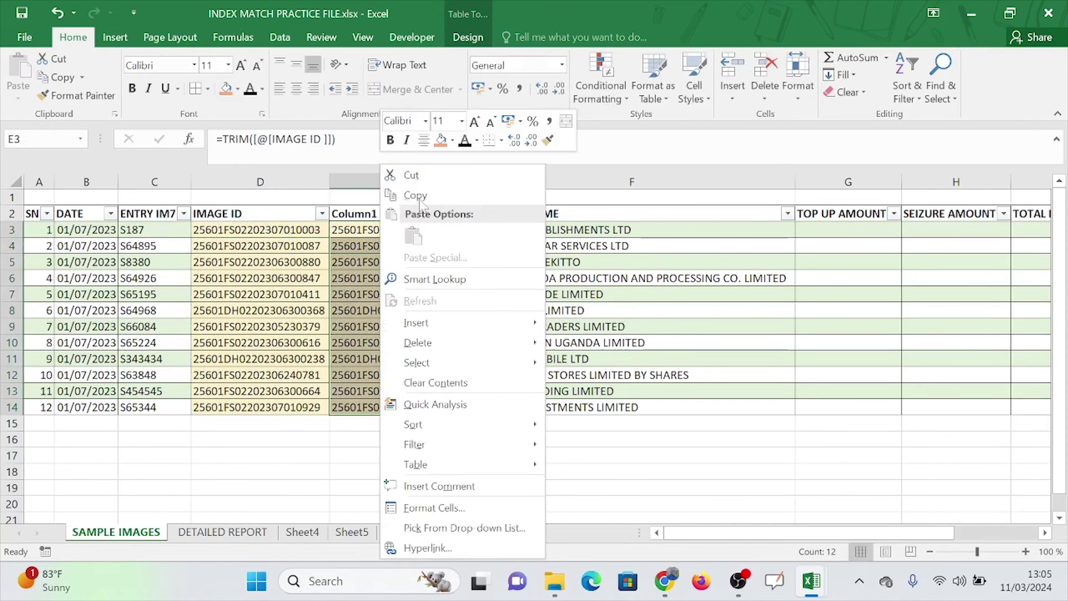
{"action": "left_click", "coordinate": [420, 195]}
{"action": "right_click", "coordinate": [297, 231]}
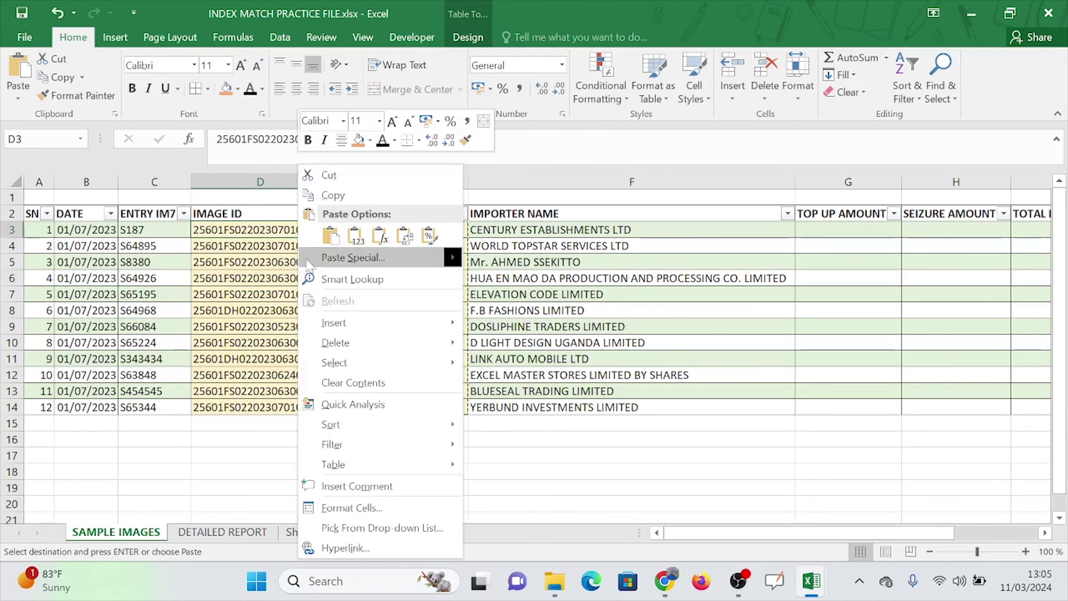
{"action": "left_click", "coordinate": [345, 257]}
{"action": "double_click", "coordinate": [215, 193]}
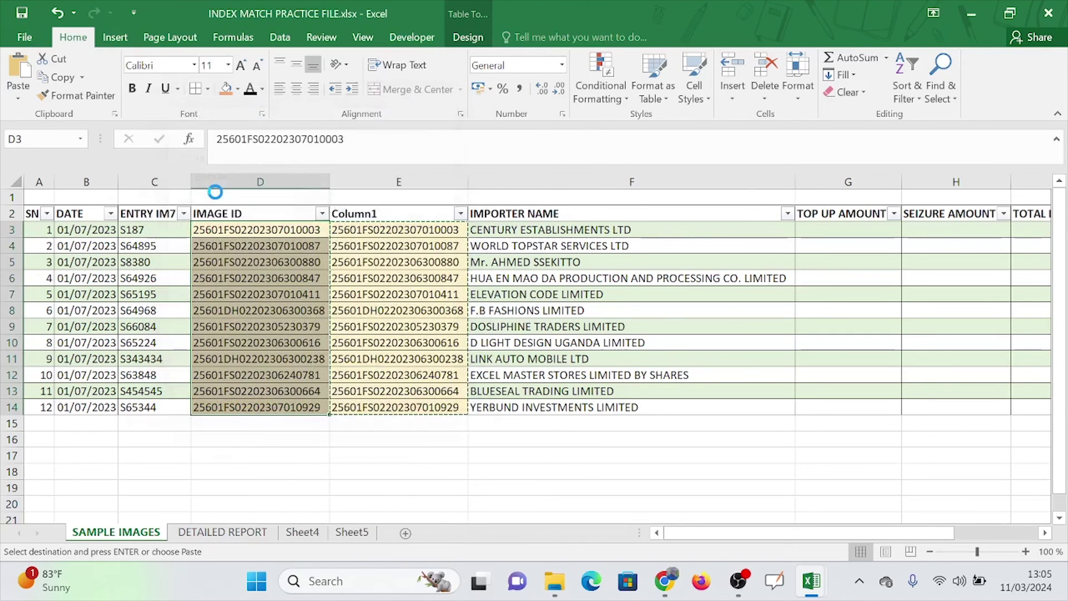
Replace the helper column formula on SAMPLE IMAGES with =SUBSTITUTE([@[IMAGE ID ]]," ","")
{"action": "left_click", "coordinate": [393, 248]}
{"action": "left_click", "coordinate": [398, 231]}
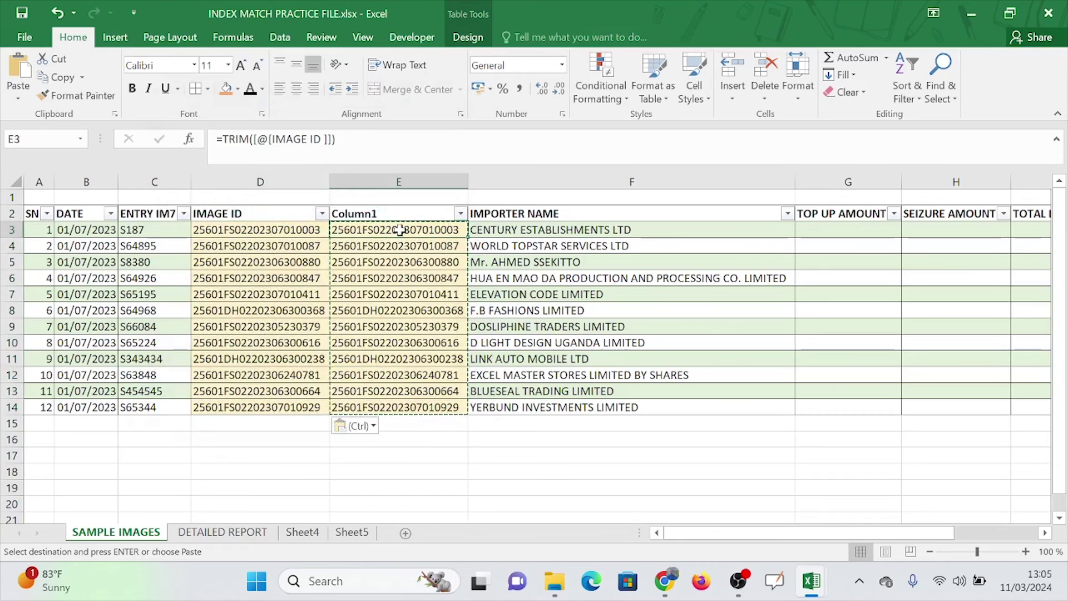
{"action": "type", "text": "=sub"}
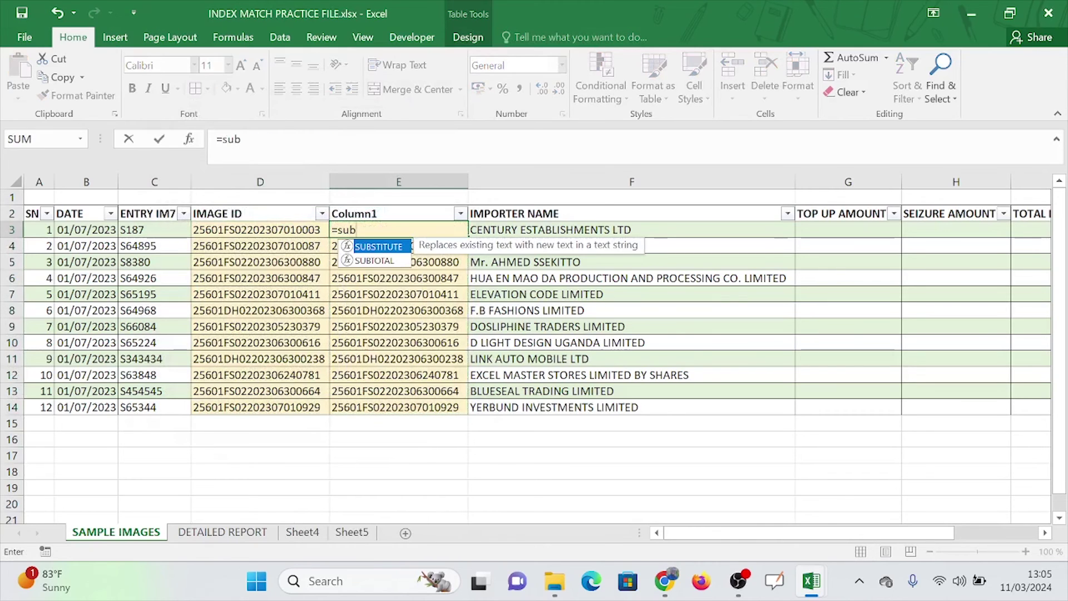
{"action": "type", "text": "stitute("}
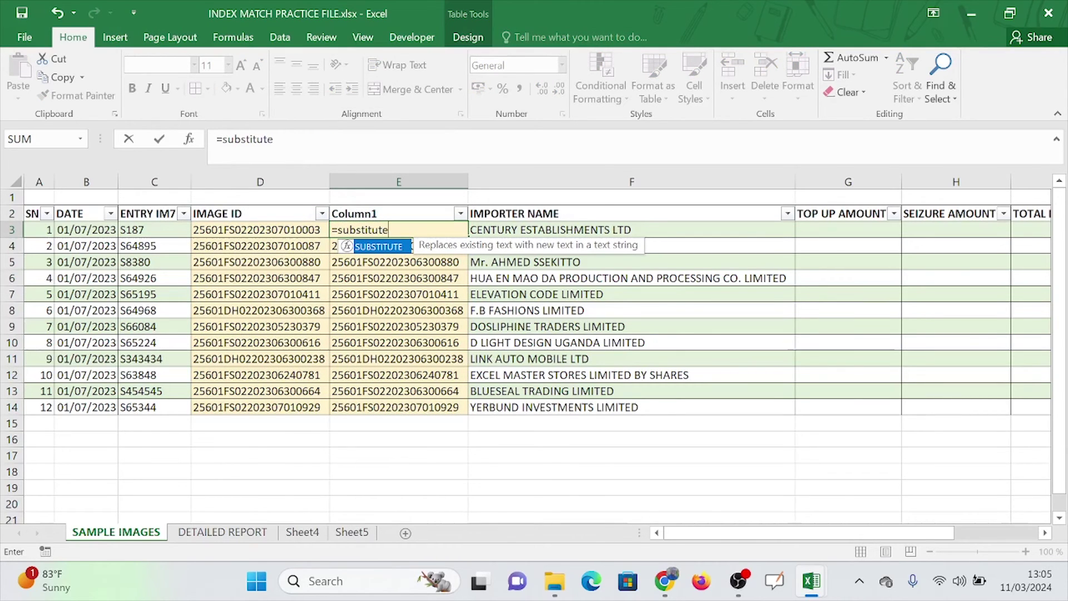
{"action": "left_click", "coordinate": [285, 220]}
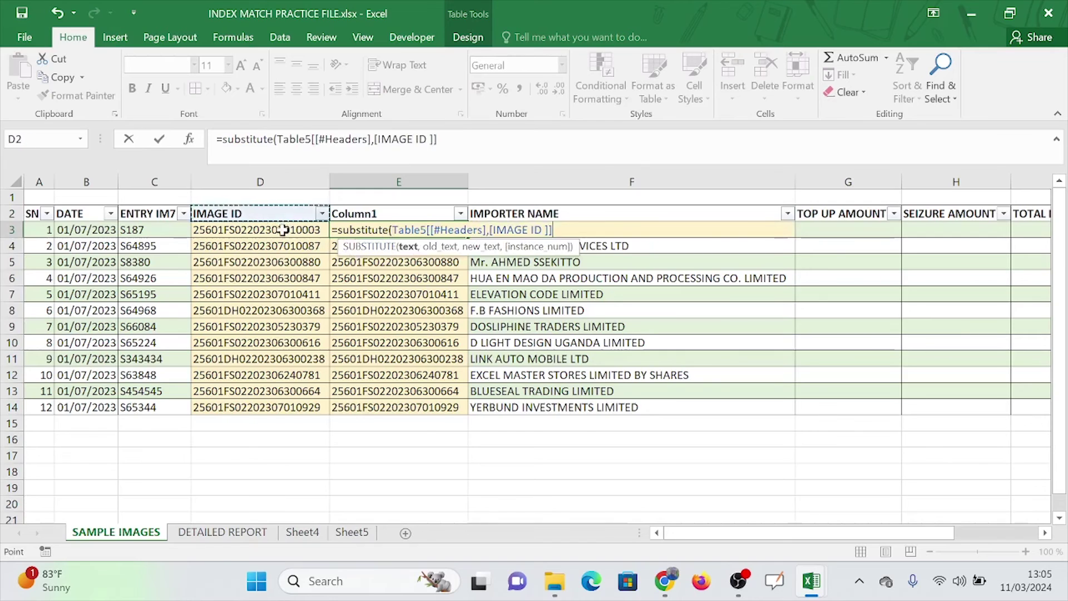
{"action": "left_click", "coordinate": [283, 233]}
{"action": "type", "text": ","}
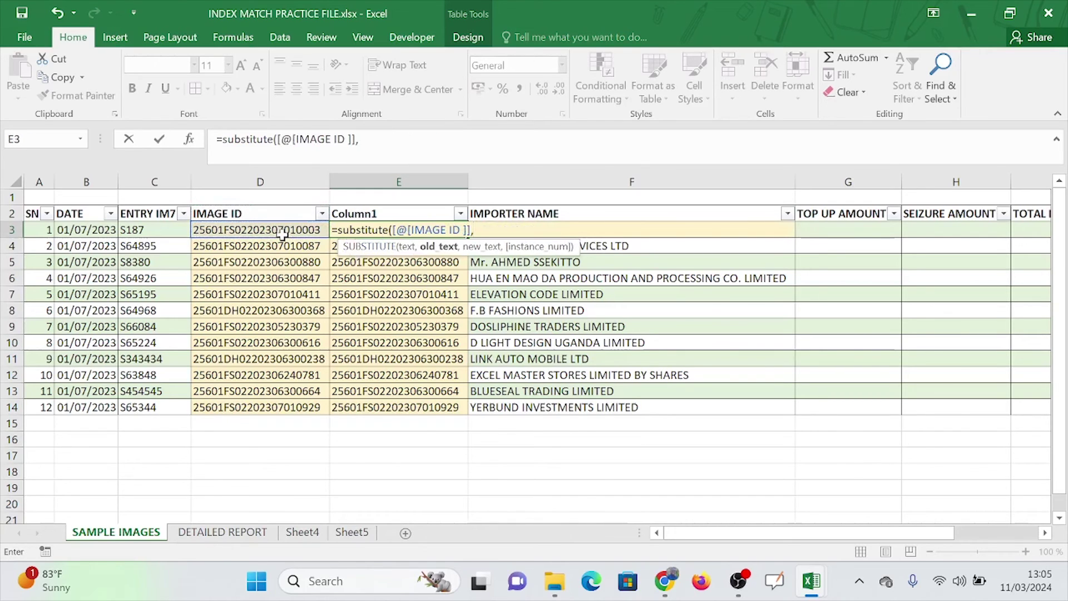
{"action": "type", "text": "\" \",\"\")"}
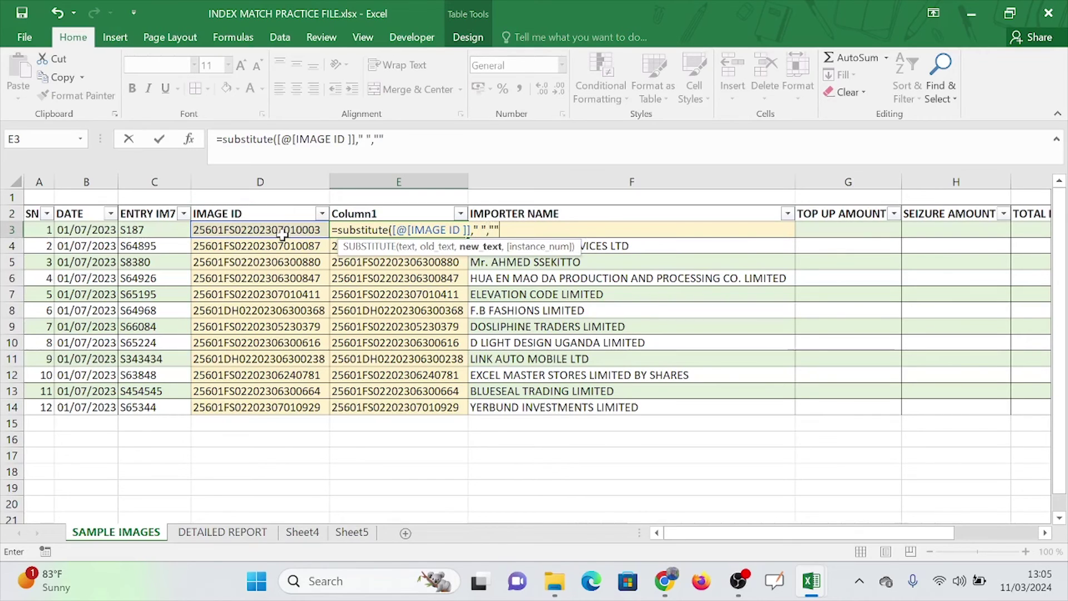
{"action": "key", "text": "Return"}
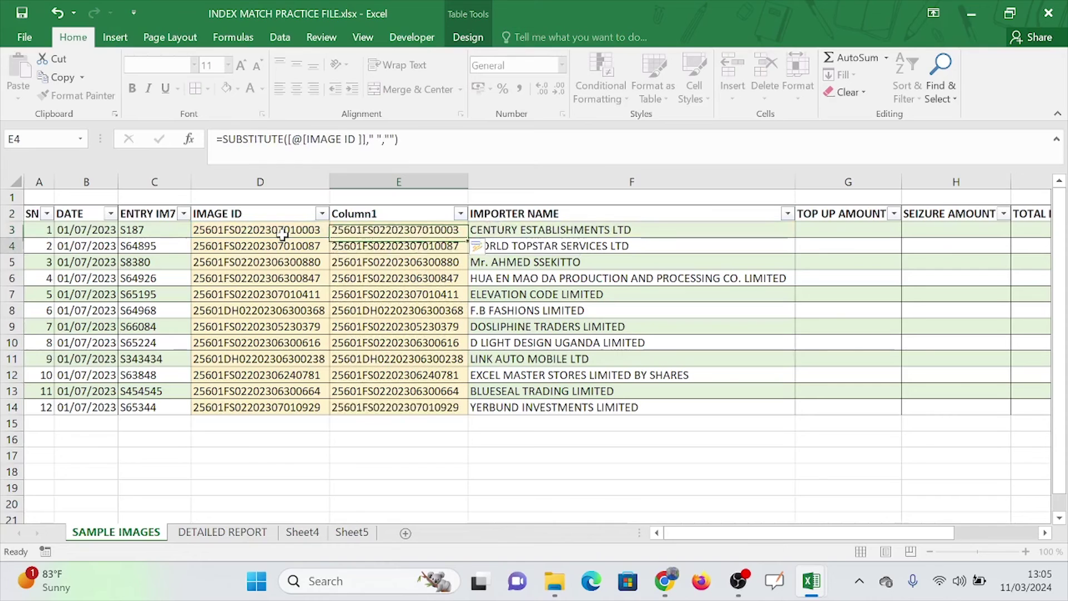
Copy the SUBSTITUTE results on SAMPLE IMAGES and paste them as values over the IMAGE ID column
{"action": "left_click", "coordinate": [444, 288]}
{"action": "left_click", "coordinate": [421, 211]}
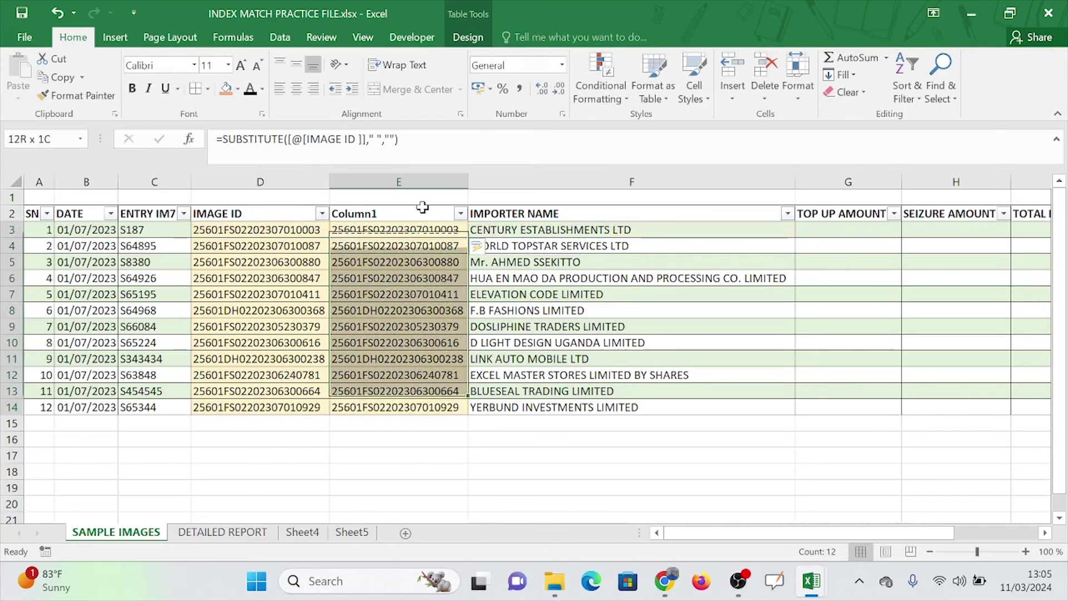
{"action": "right_click", "coordinate": [421, 215]}
{"action": "left_click", "coordinate": [454, 195]}
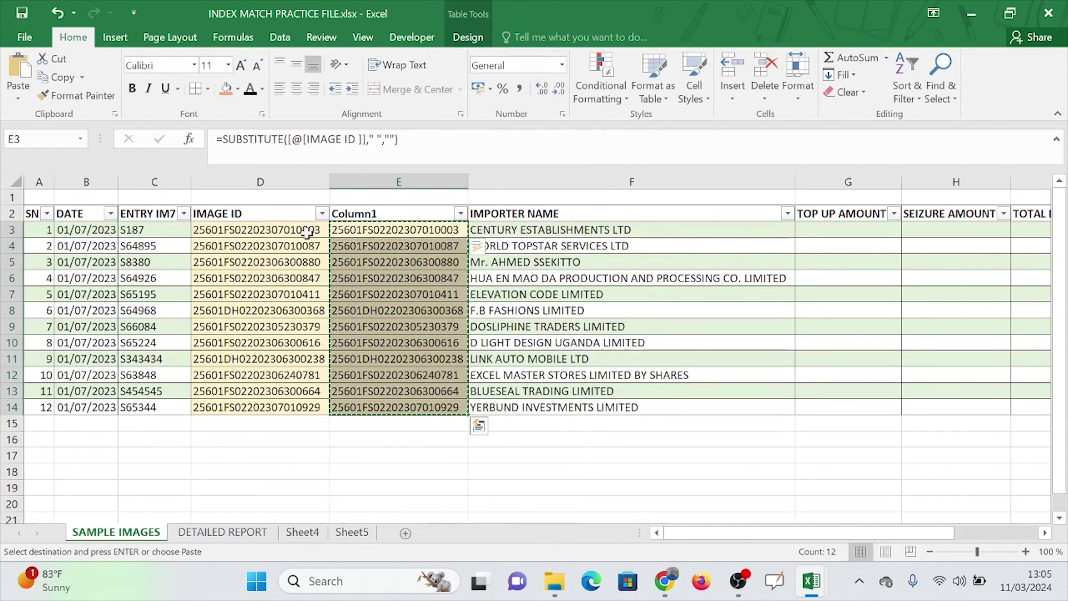
{"action": "left_click", "coordinate": [304, 230]}
{"action": "right_click", "coordinate": [305, 230]}
{"action": "left_click", "coordinate": [325, 258]}
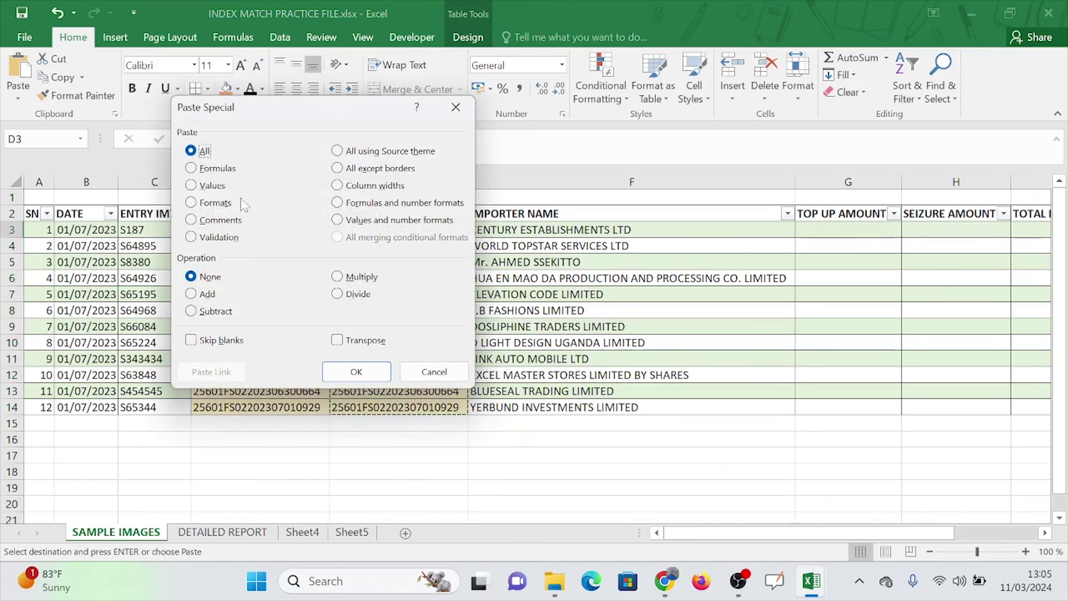
{"action": "left_click", "coordinate": [191, 184]}
{"action": "left_click", "coordinate": [351, 370]}
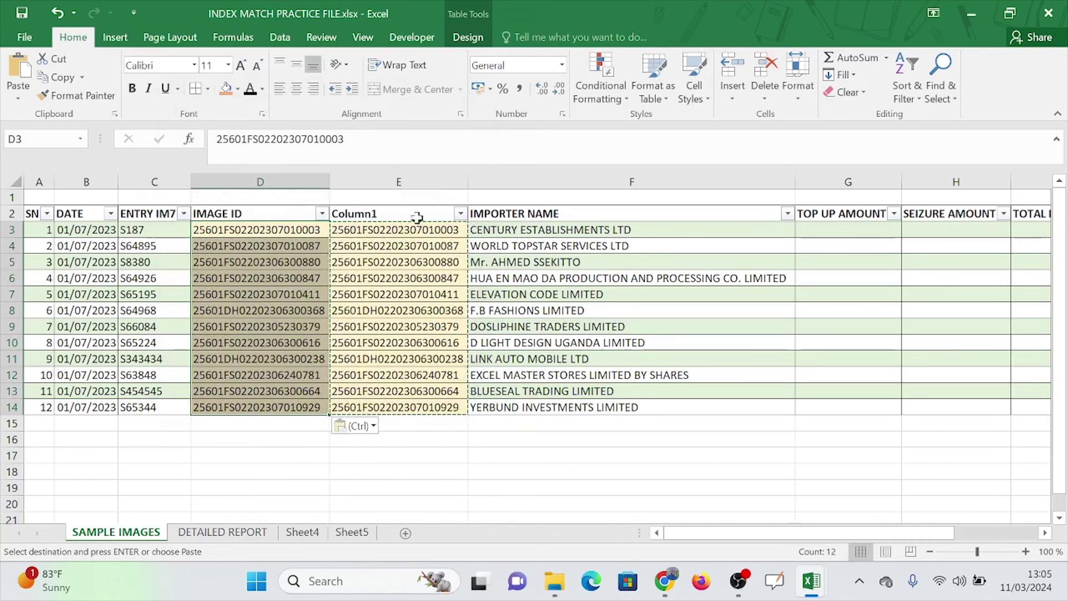
Delete the helper column Column1 from the SAMPLE IMAGES sheet
{"action": "left_click", "coordinate": [388, 182]}
{"action": "right_click", "coordinate": [388, 182]}
{"action": "left_click", "coordinate": [423, 316]}
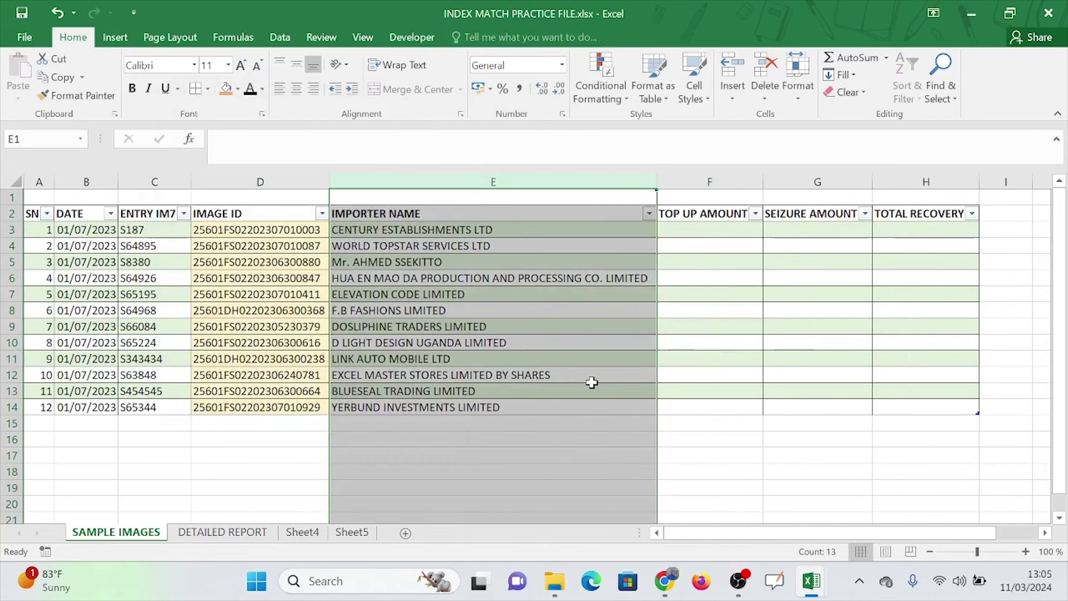
{"action": "left_click", "coordinate": [716, 450]}
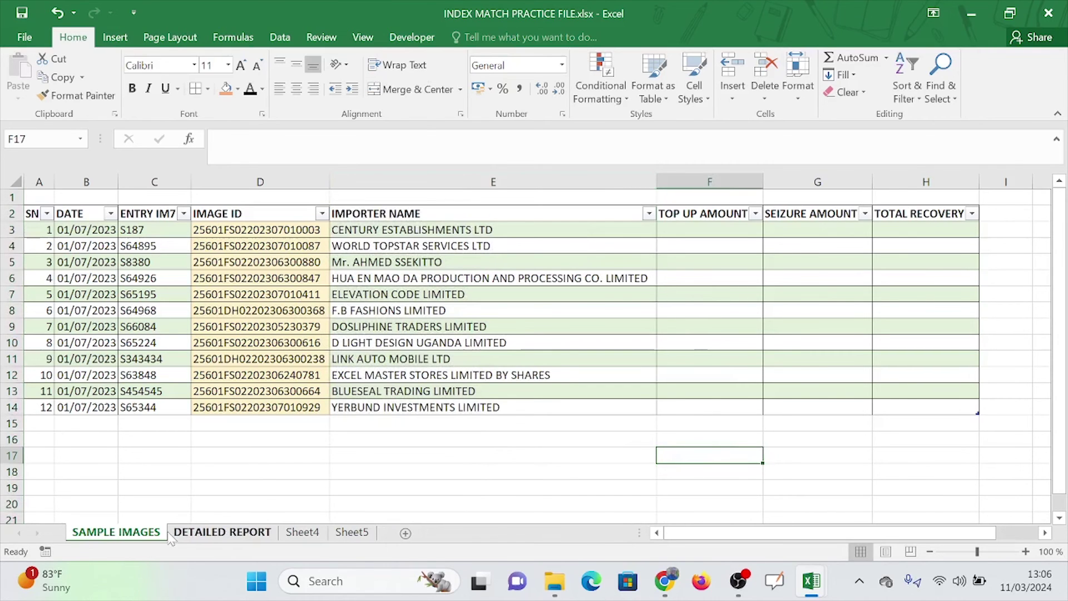
{"action": "left_click", "coordinate": [222, 532]}
{"action": "left_click", "coordinate": [335, 455]}
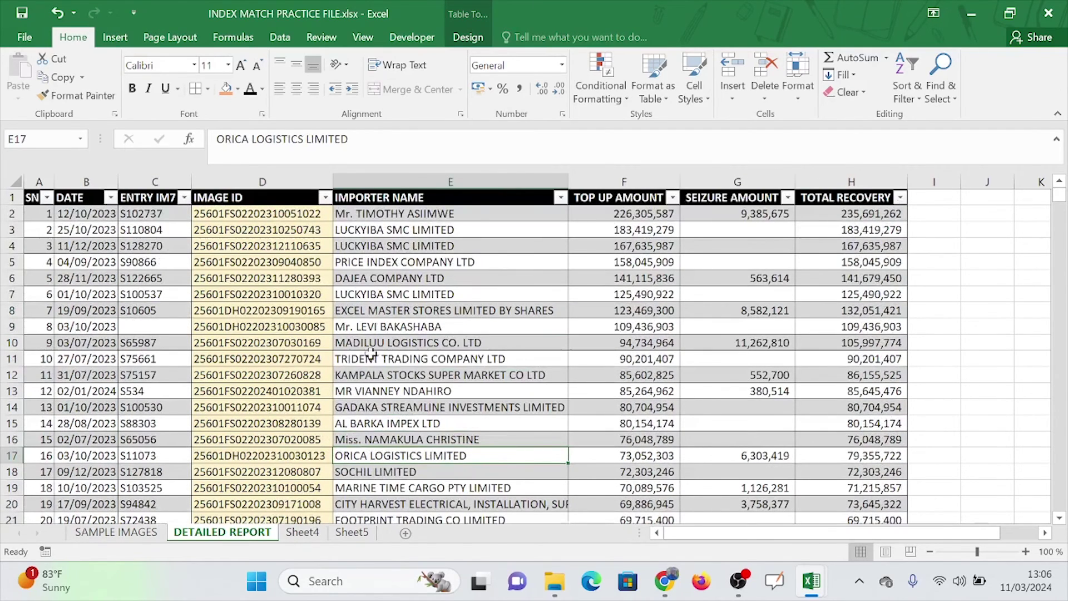
{"action": "left_click", "coordinate": [421, 228]}
{"action": "left_click", "coordinate": [419, 288]}
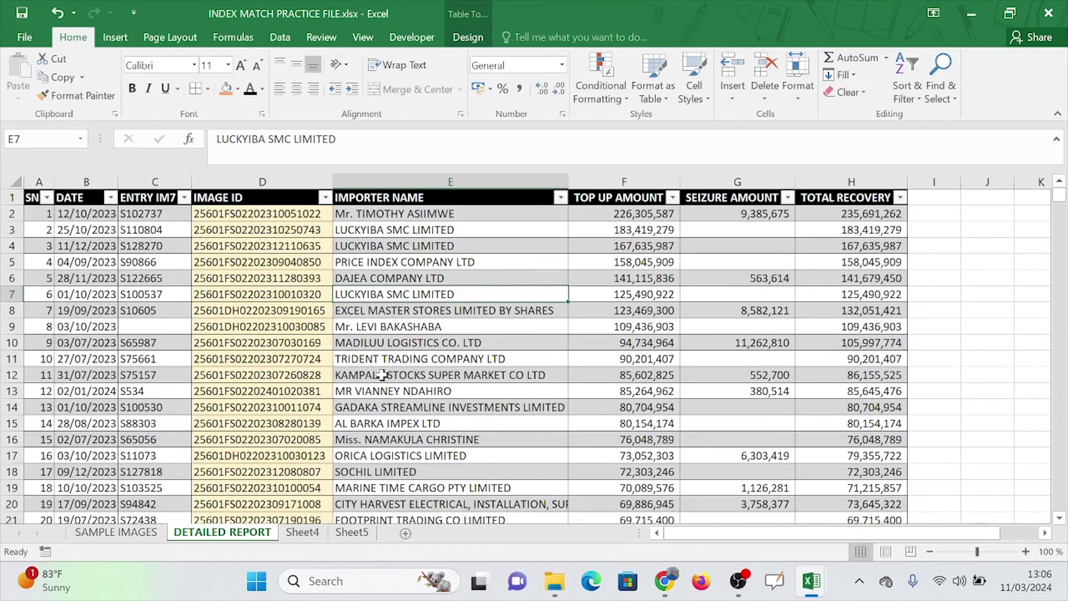
{"action": "left_click", "coordinate": [428, 342]}
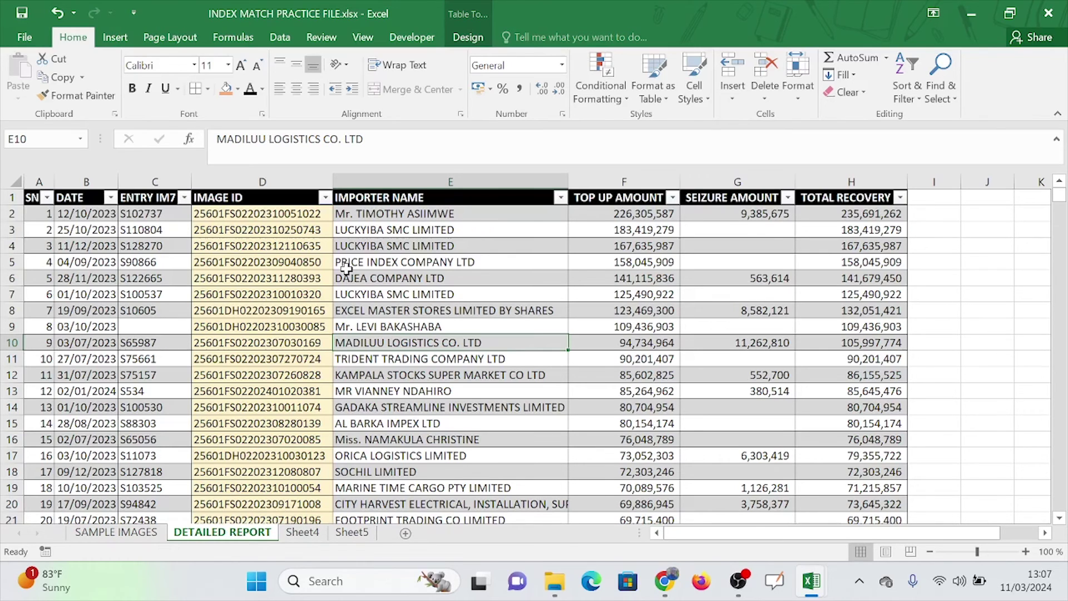
{"action": "left_click", "coordinate": [420, 310]}
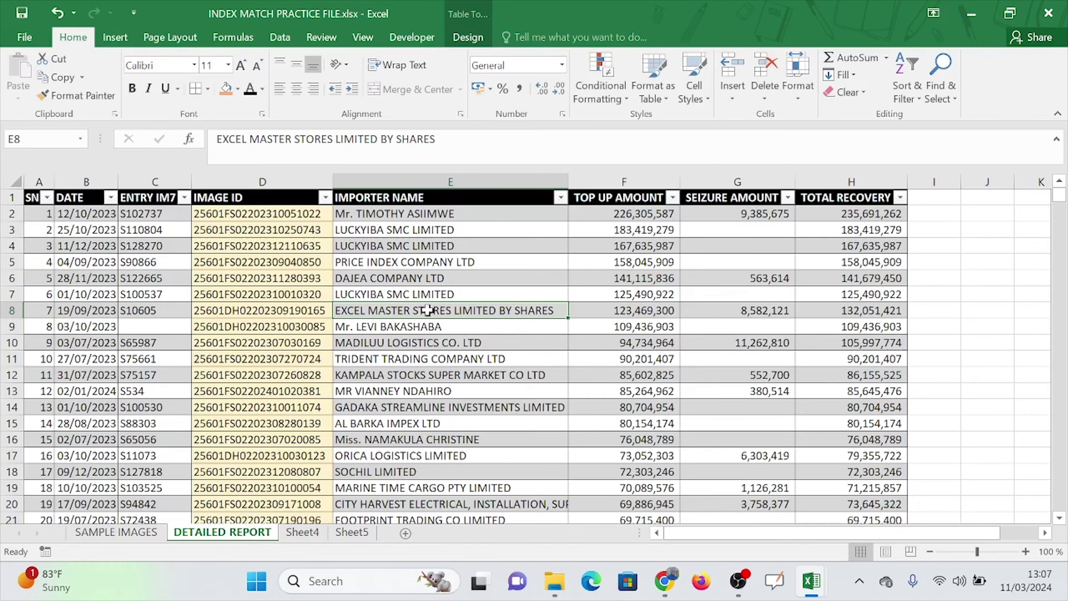
Examine the range-based INDEX MATCH formula in the ANNUAL INCOME column of the lookup table on Sheet4
{"action": "left_click", "coordinate": [302, 532]}
{"action": "left_click", "coordinate": [363, 360]}
{"action": "left_click", "coordinate": [821, 373]}
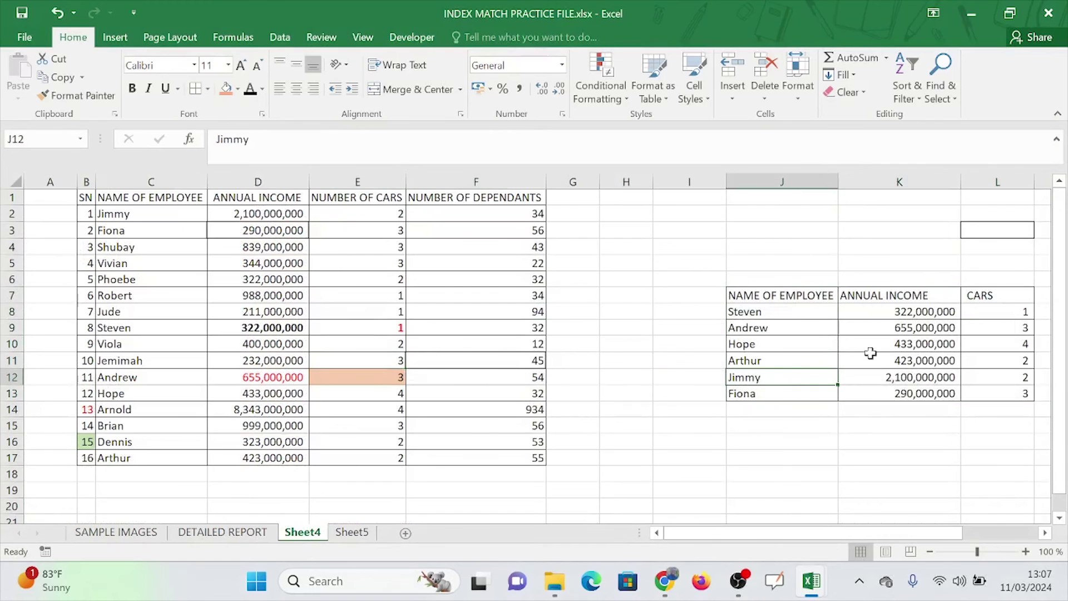
{"action": "left_click", "coordinate": [889, 343]}
{"action": "left_click", "coordinate": [893, 323]}
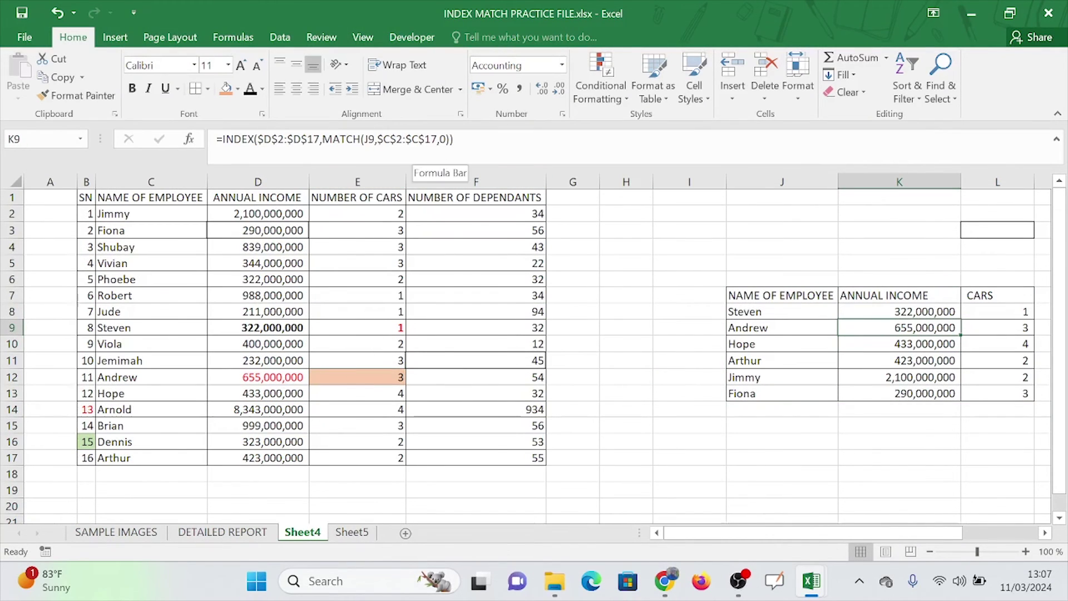
{"action": "left_click", "coordinate": [389, 307]}
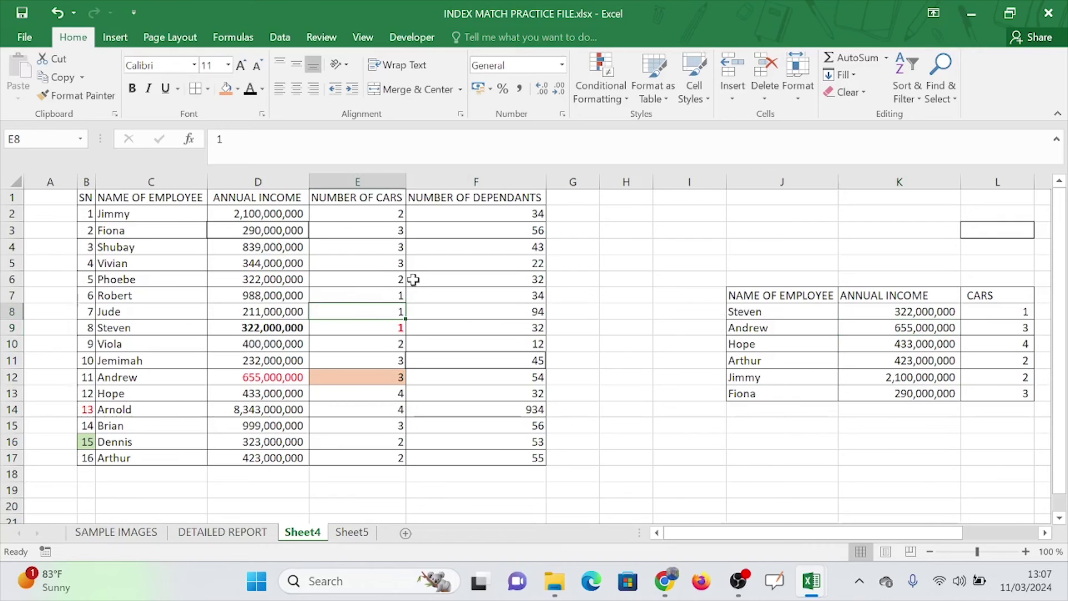
Examine the table-based INDEX MATCH formula in the ANNUAL INCOME column of the lookup table on Sheet5
{"action": "left_click", "coordinate": [350, 534]}
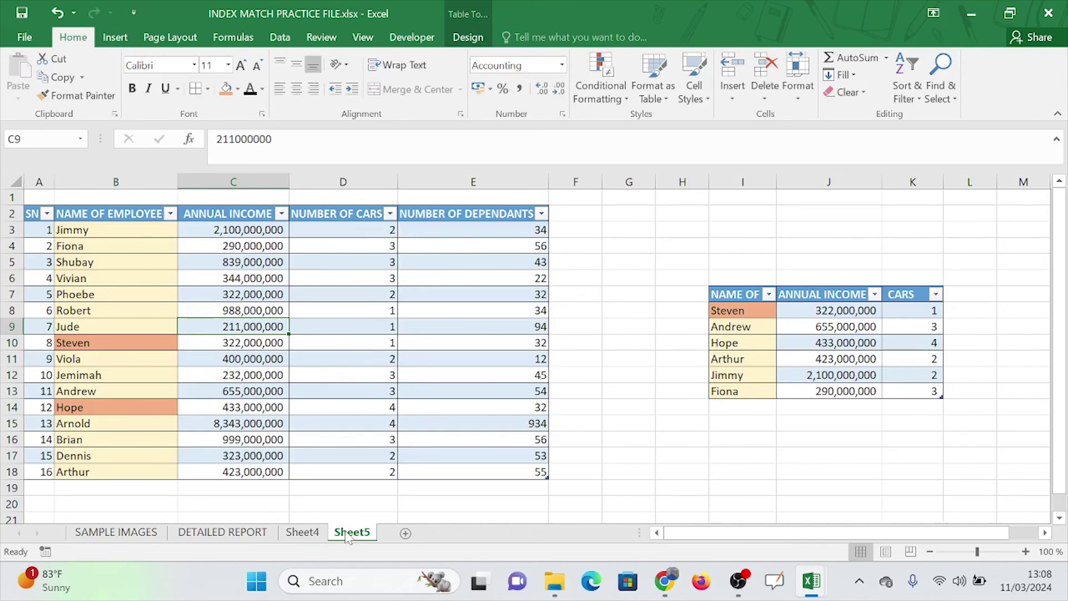
{"action": "left_click", "coordinate": [312, 327]}
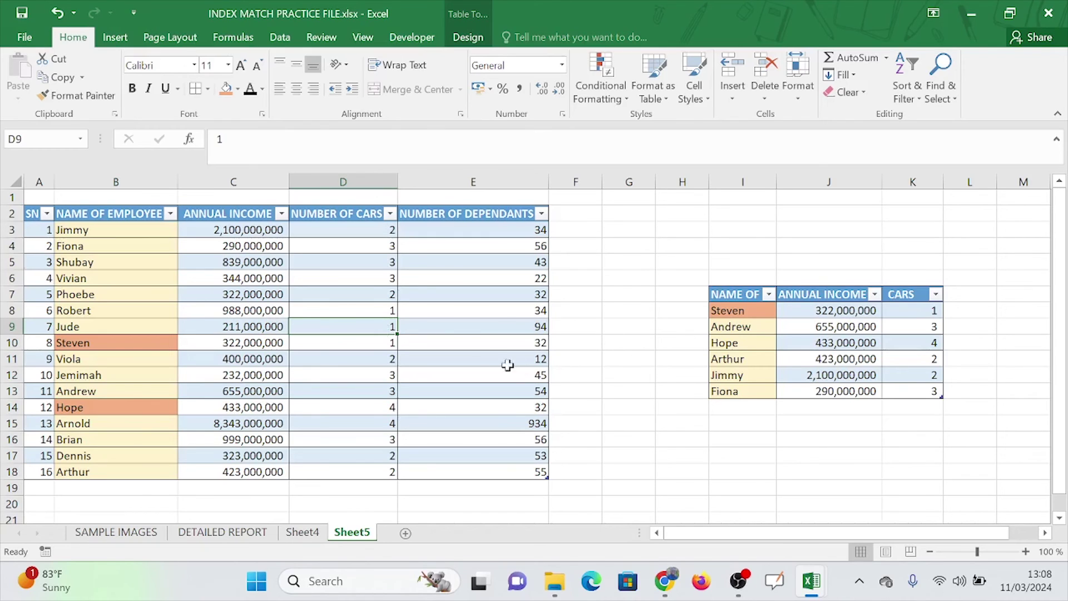
{"action": "left_click", "coordinate": [453, 327]}
{"action": "left_click", "coordinate": [843, 310]}
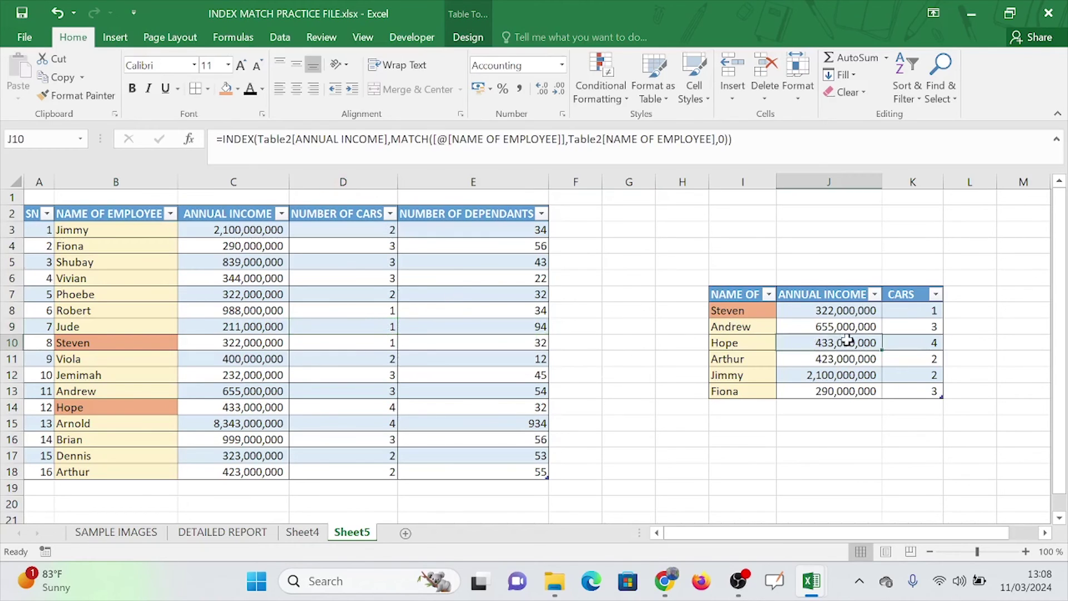
{"action": "left_click", "coordinate": [828, 326]}
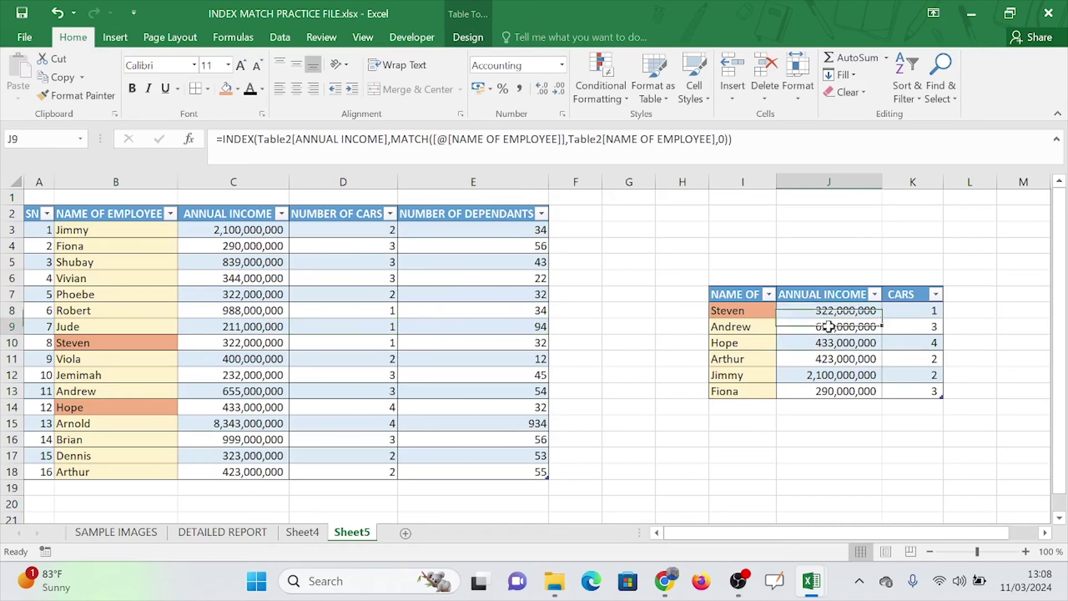
{"action": "left_click", "coordinate": [837, 308]}
{"action": "left_click", "coordinate": [845, 357]}
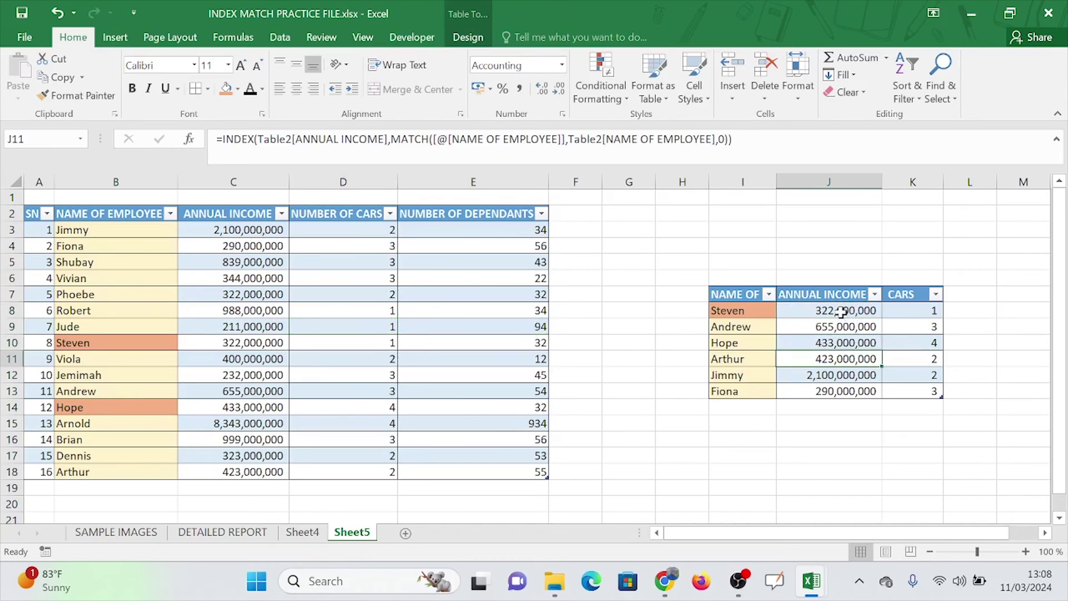
{"action": "left_click", "coordinate": [841, 312]}
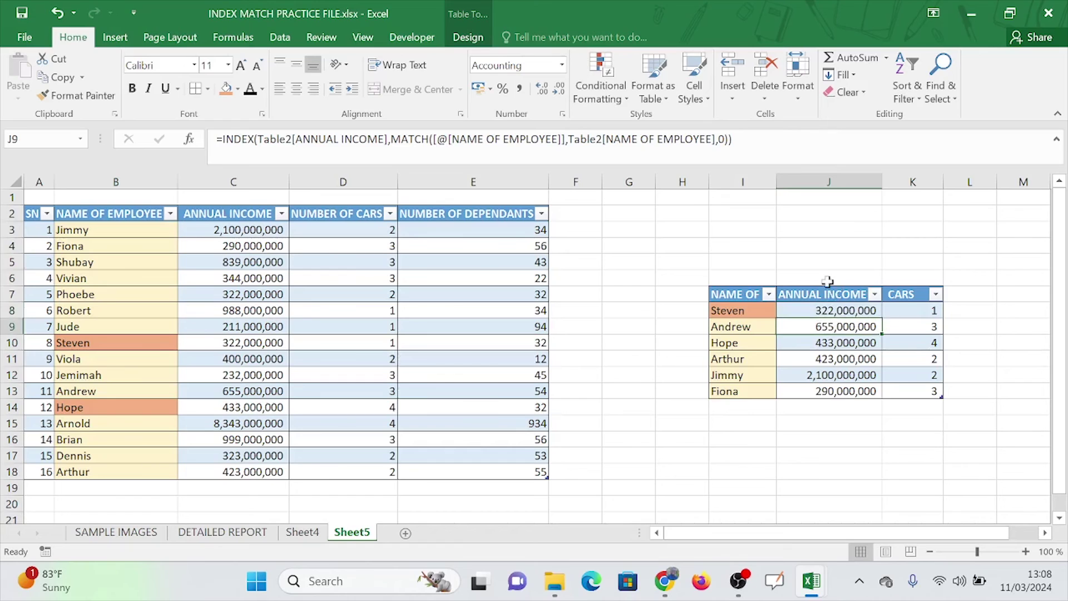
Compare the INDEX MATCH formula row by row through the ANNUAL INCOME cells from Steven to Fiona on Sheet5
{"action": "key", "text": "Down"}
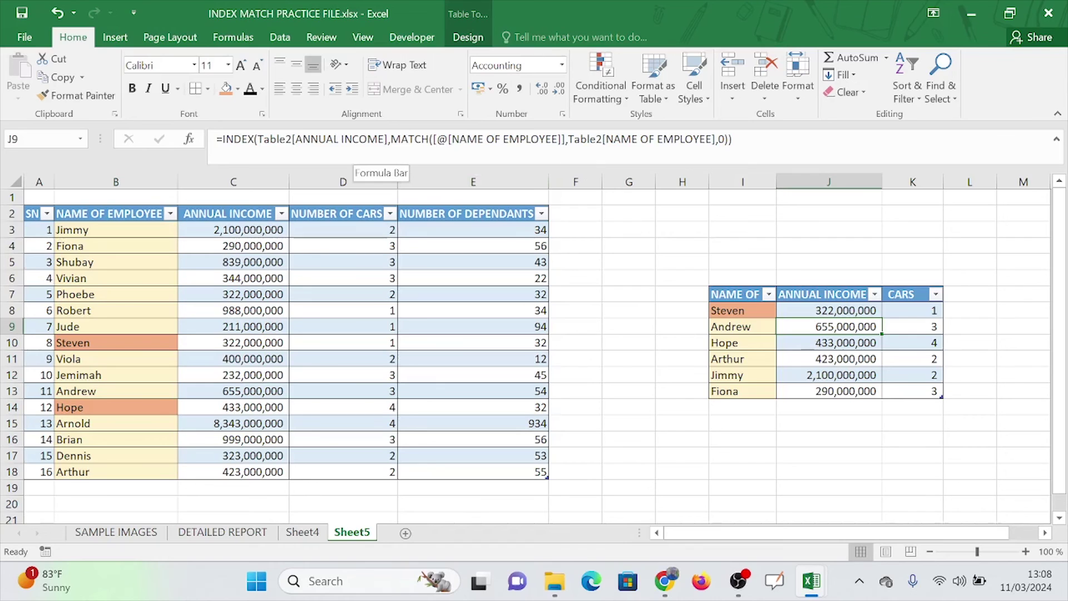
{"action": "key", "text": "Down"}
{"action": "key", "text": "Down"}
{"action": "key", "text": "Down"}
{"action": "key", "text": "Up"}
{"action": "key", "text": "Up"}
{"action": "key", "text": "Up"}
{"action": "key", "text": "Up"}
{"action": "key", "text": "Down"}
{"action": "key", "text": "Down"}
{"action": "key", "text": "Down"}
{"action": "key", "text": "Down"}
{"action": "key", "text": "Down"}
{"action": "key", "text": "Up"}
{"action": "key", "text": "Up"}
{"action": "key", "text": "Up"}
{"action": "key", "text": "Up"}
{"action": "key", "text": "Up"}
{"action": "key", "text": "Down"}
{"action": "key", "text": "Down"}
{"action": "key", "text": "Down"}
{"action": "key", "text": "Down"}
{"action": "key", "text": "Down"}
{"action": "key", "text": "Up"}
{"action": "key", "text": "Up"}
{"action": "key", "text": "Up"}
{"action": "key", "text": "Up"}
{"action": "key", "text": "Up"}
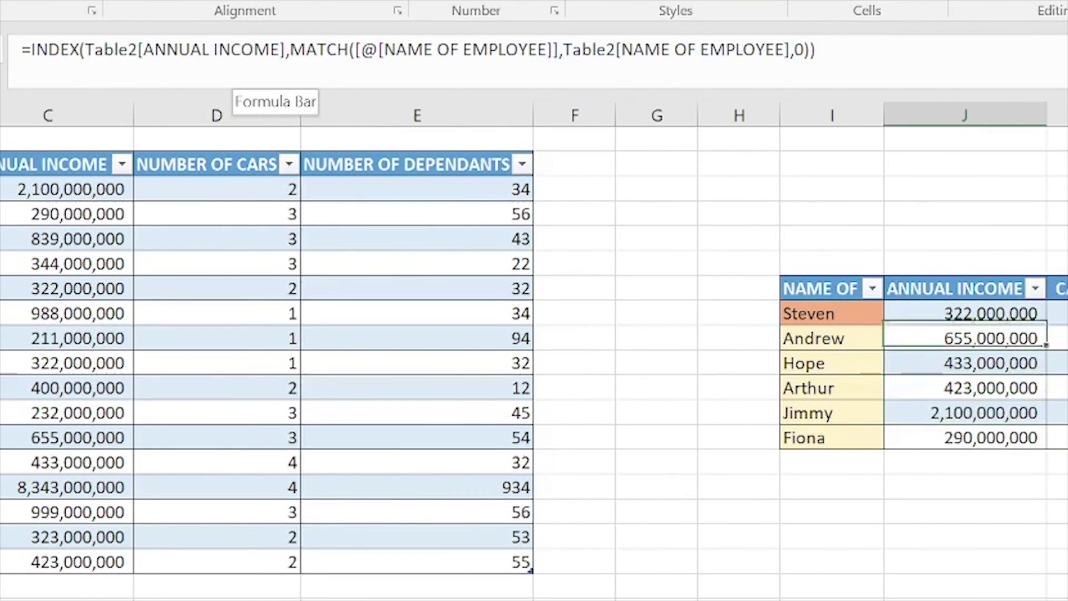
{"action": "key", "text": "Down"}
{"action": "key", "text": "Down"}
{"action": "key", "text": "Down"}
{"action": "key", "text": "Down"}
{"action": "key", "text": "Up"}
{"action": "key", "text": "Up"}
{"action": "key", "text": "Up"}
{"action": "key", "text": "Up"}
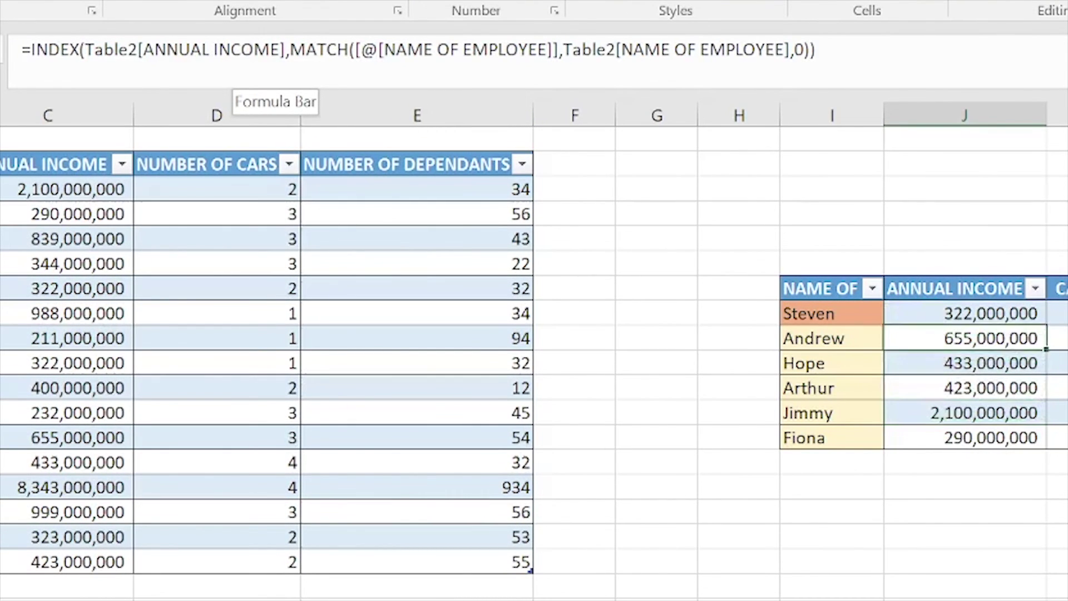
{"action": "key", "text": "Down"}
{"action": "key", "text": "Down"}
{"action": "key", "text": "Down"}
{"action": "key", "text": "Down"}
{"action": "key", "text": "Down"}
{"action": "key", "text": "Up"}
{"action": "key", "text": "Up"}
{"action": "key", "text": "Up"}
{"action": "key", "text": "Up"}
{"action": "key", "text": "Up"}
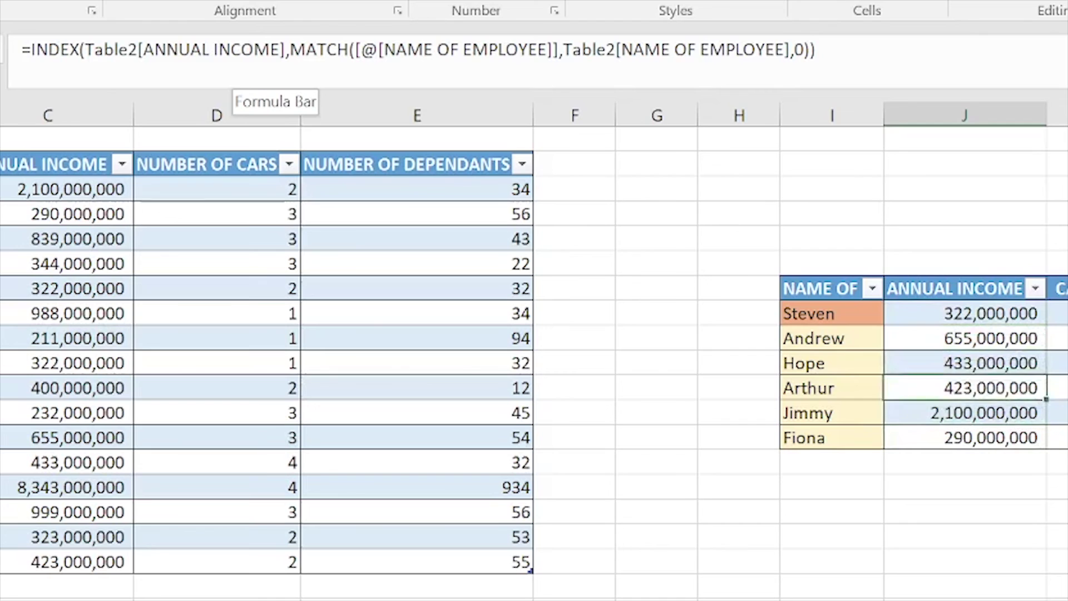
{"action": "key", "text": "Down"}
{"action": "key", "text": "Down"}
{"action": "key", "text": "Down"}
{"action": "key", "text": "Down"}
{"action": "key", "text": "Down"}
{"action": "key", "text": "Up"}
{"action": "key", "text": "Up"}
{"action": "key", "text": "Up"}
{"action": "key", "text": "Up"}
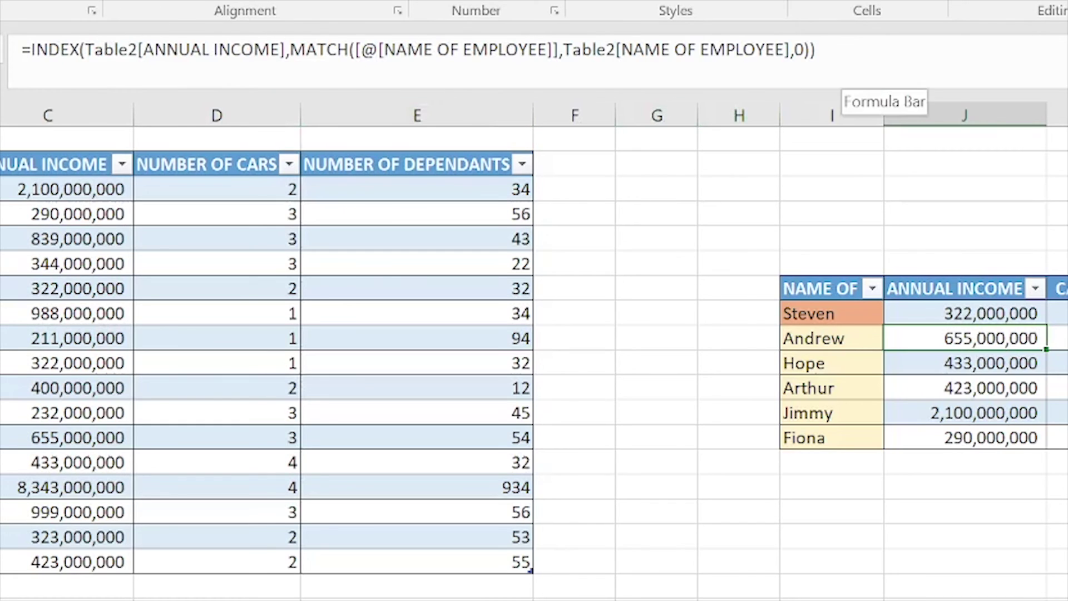
{"action": "key", "text": "Down"}
{"action": "key", "text": "Down"}
{"action": "key", "text": "Down"}
{"action": "key", "text": "Down"}
{"action": "key", "text": "Up"}
{"action": "key", "text": "Up"}
{"action": "key", "text": "Up"}
{"action": "key", "text": "Up"}
{"action": "key", "text": "Up"}
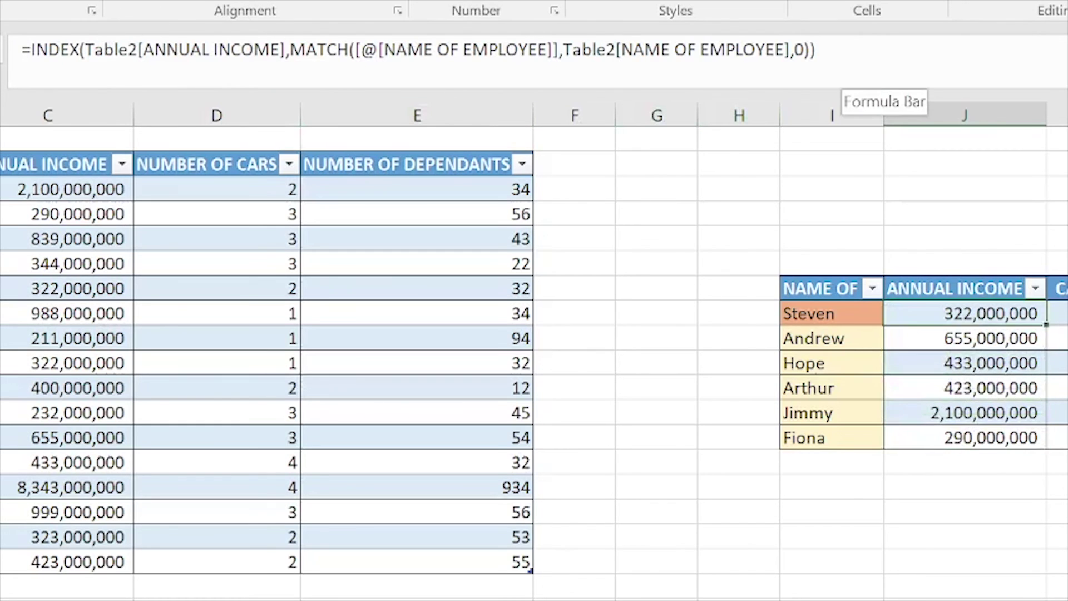
Check the table-based INDEX MATCH formula repeatedly from the first to the last employee row of the ANNUAL INCOME column on Sheet5
{"action": "key", "text": "Down"}
{"action": "key", "text": "Down"}
{"action": "key", "text": "Down"}
{"action": "key", "text": "Down"}
{"action": "key", "text": "Down"}
{"action": "key", "text": "Up"}
{"action": "key", "text": "Up"}
{"action": "key", "text": "Up"}
{"action": "key", "text": "Up"}
{"action": "key", "text": "Up"}
{"action": "key", "text": "Up"}
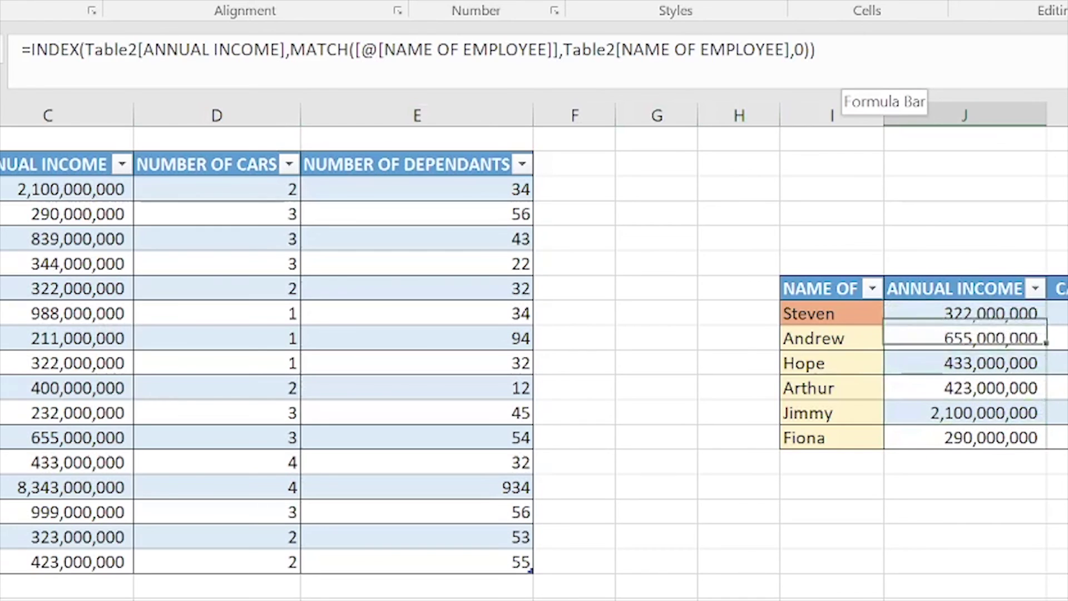
{"action": "key", "text": "Down"}
{"action": "key", "text": "Down"}
{"action": "key", "text": "Down"}
{"action": "key", "text": "Down"}
{"action": "key", "text": "Down"}
{"action": "key", "text": "Down"}
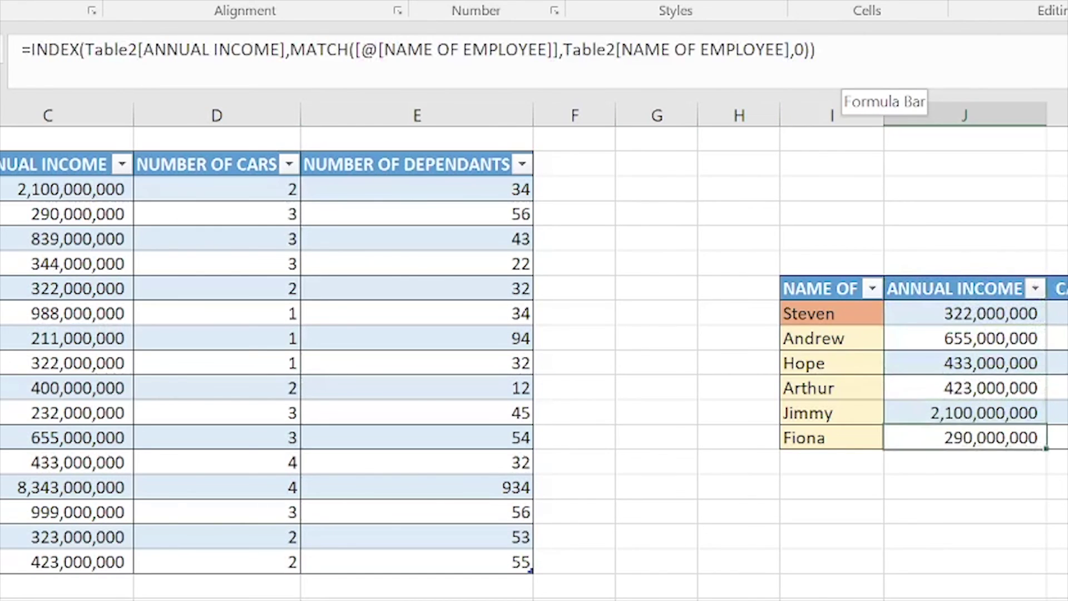
{"action": "key", "text": "Up"}
{"action": "key", "text": "Up"}
{"action": "key", "text": "Up"}
{"action": "key", "text": "Up"}
{"action": "key", "text": "Up"}
{"action": "key", "text": "Down"}
{"action": "key", "text": "Down"}
{"action": "key", "text": "Down"}
{"action": "key", "text": "Down"}
{"action": "key", "text": "Down"}
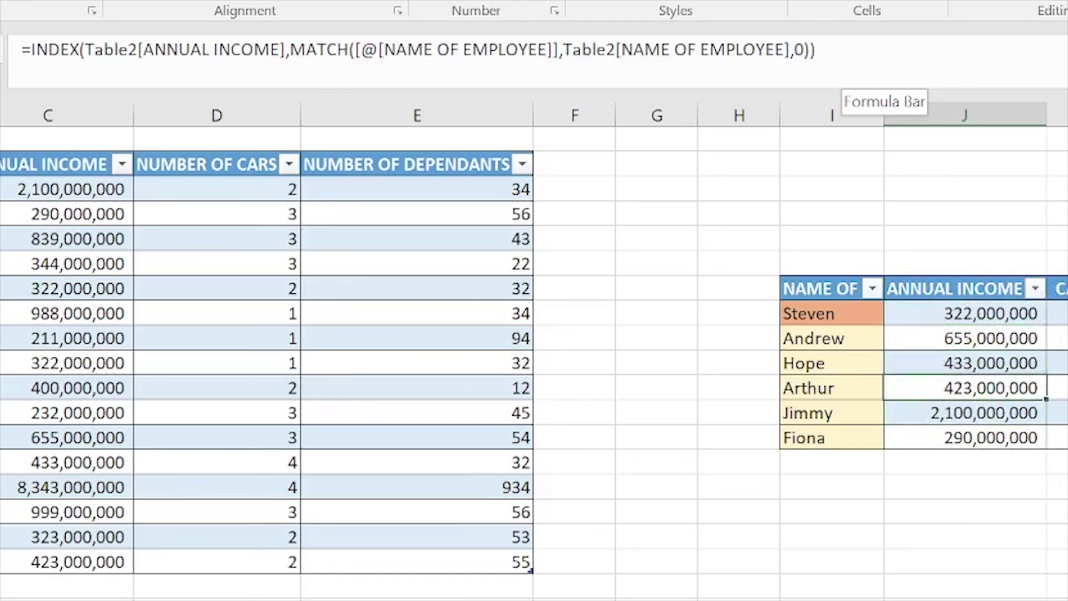
{"action": "key", "text": "Up"}
{"action": "key", "text": "Up"}
{"action": "key", "text": "Up"}
{"action": "key", "text": "Up"}
{"action": "key", "text": "Up"}
{"action": "key", "text": "Down"}
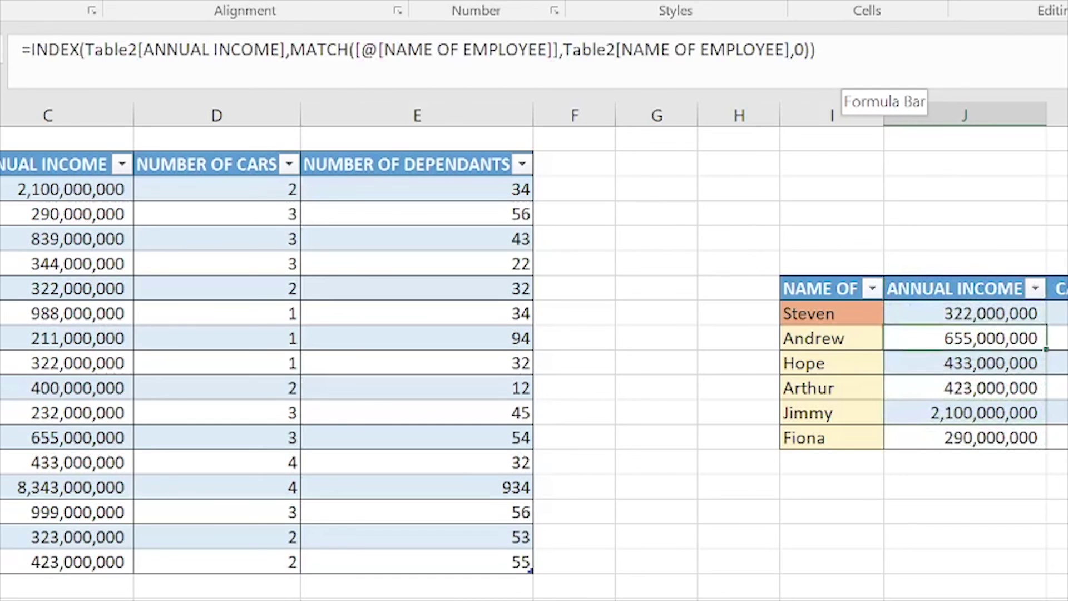
{"action": "key", "text": "Down"}
{"action": "key", "text": "Down"}
{"action": "key", "text": "Down"}
{"action": "key", "text": "Up"}
{"action": "key", "text": "Up"}
{"action": "key", "text": "Up"}
{"action": "key", "text": "Up"}
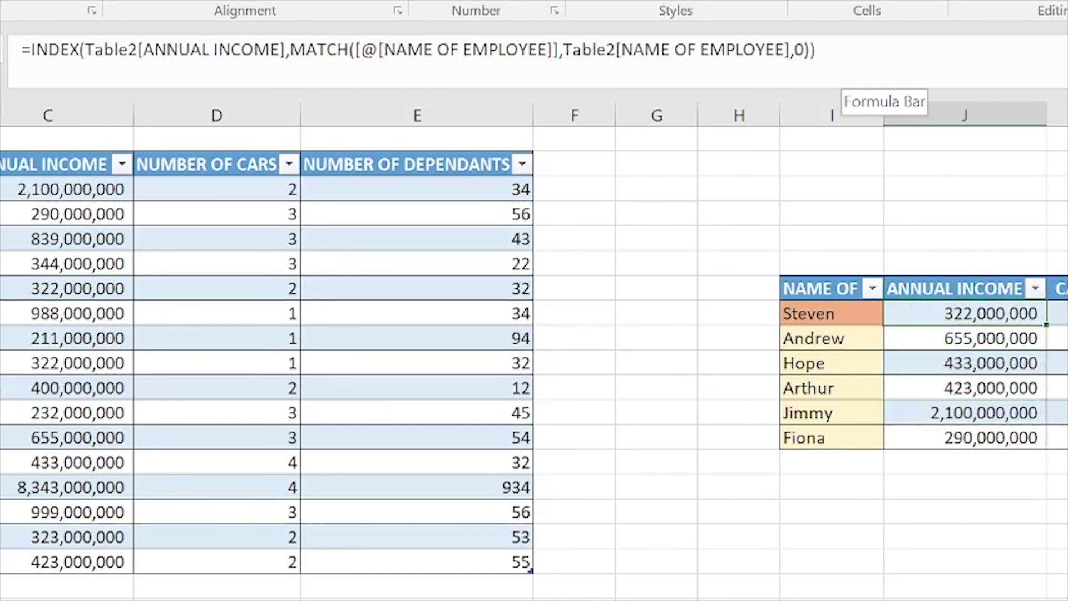
{"action": "key", "text": "Down"}
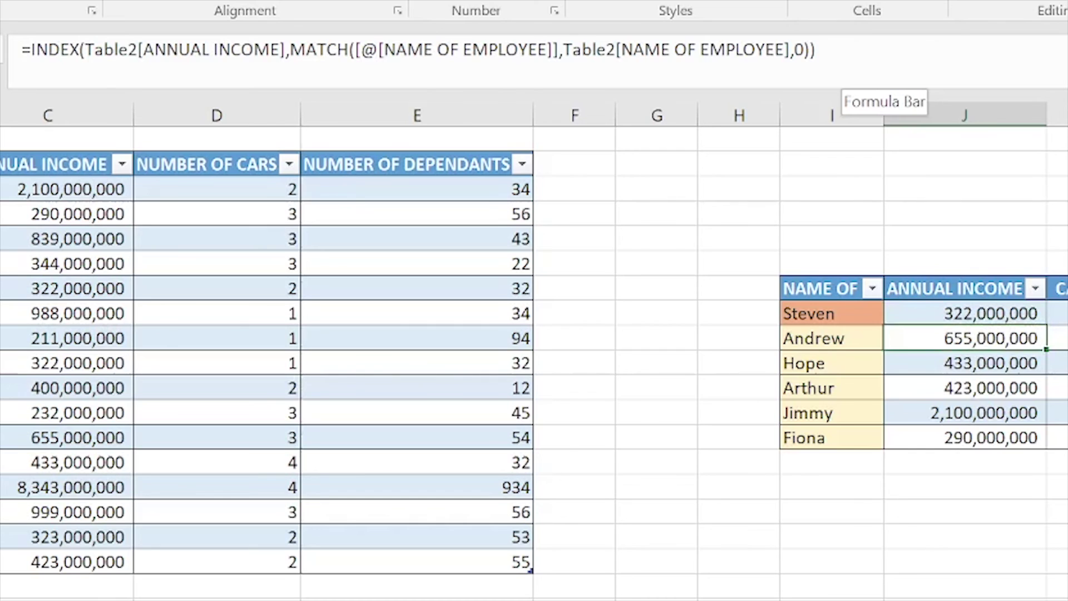
{"action": "left_click", "coordinate": [983, 307]}
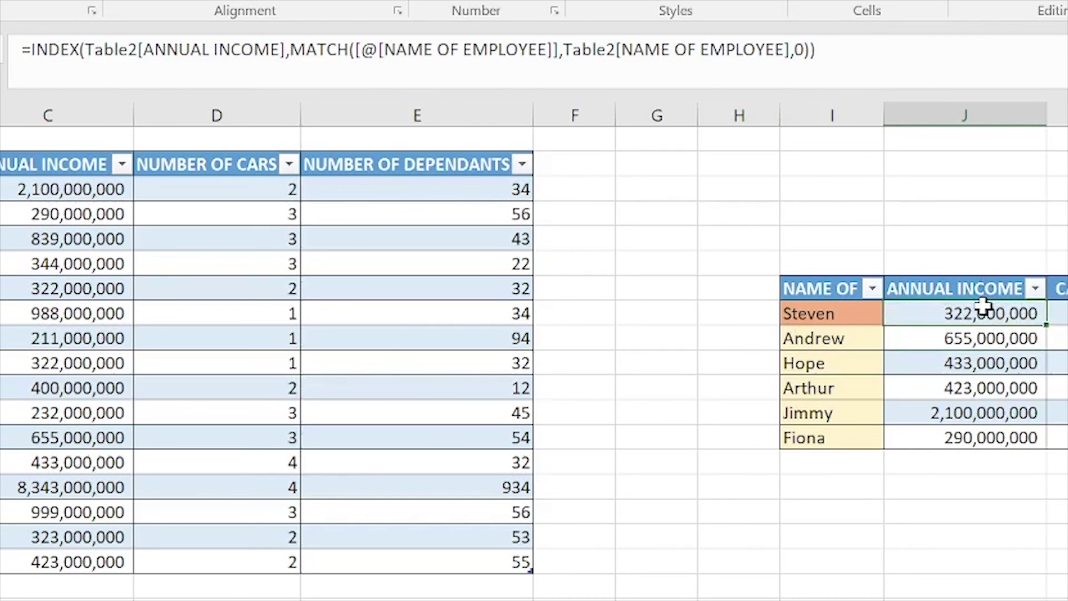
{"action": "key", "text": "Down"}
{"action": "key", "text": "Down"}
{"action": "key", "text": "Down"}
{"action": "key", "text": "Down"}
{"action": "key", "text": "Down"}
{"action": "key", "text": "Up"}
{"action": "key", "text": "Up"}
{"action": "key", "text": "Up"}
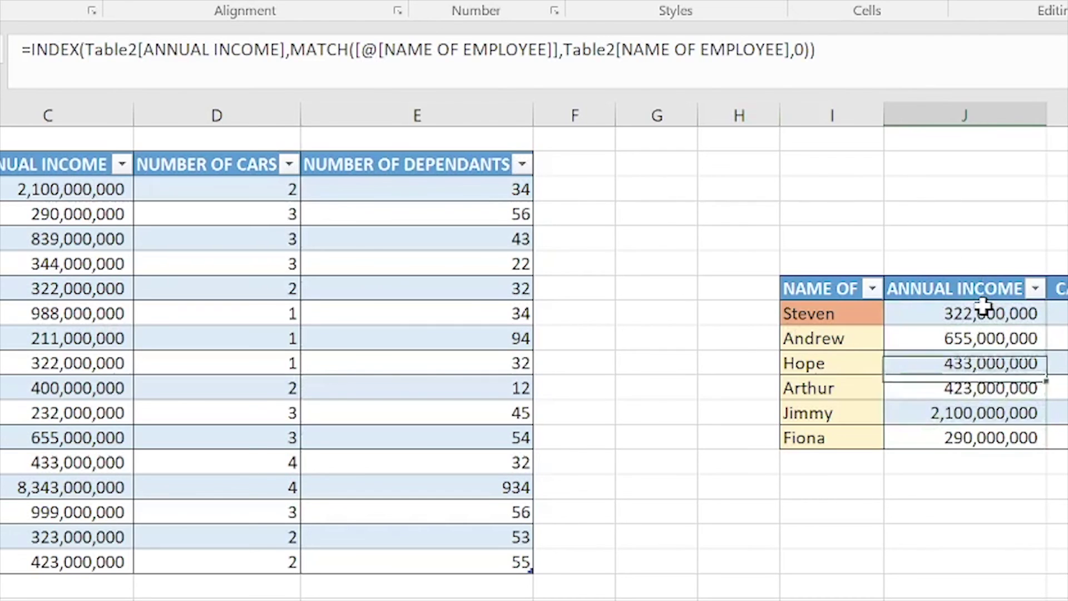
{"action": "key", "text": "Up"}
{"action": "key", "text": "Up"}
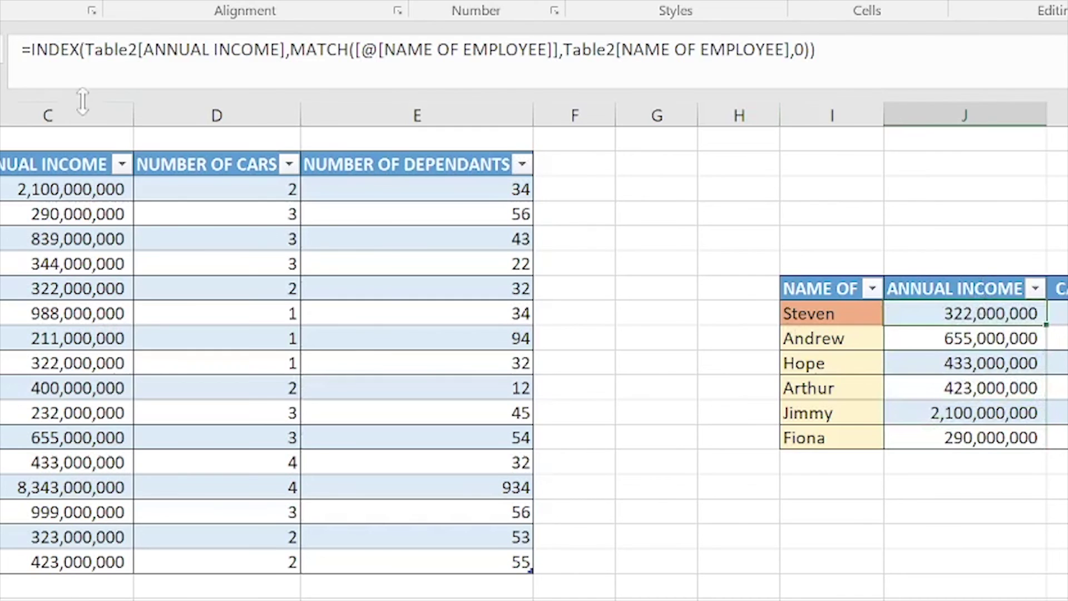
{"action": "key", "text": "Down"}
{"action": "key", "text": "Down"}
{"action": "key", "text": "Down"}
{"action": "key", "text": "Down"}
{"action": "key", "text": "Down"}
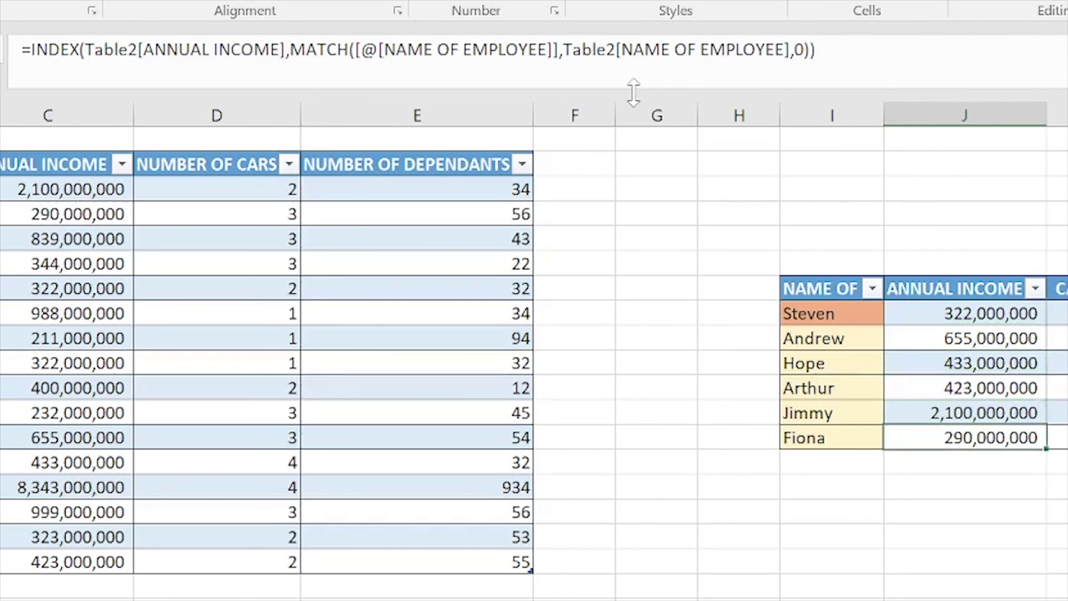
{"action": "key", "text": "Up"}
{"action": "key", "text": "Up"}
{"action": "key", "text": "Up"}
{"action": "key", "text": "Up"}
{"action": "key", "text": "Up"}
{"action": "key", "text": "Down"}
{"action": "key", "text": "Down"}
{"action": "key", "text": "Down"}
{"action": "key", "text": "Down"}
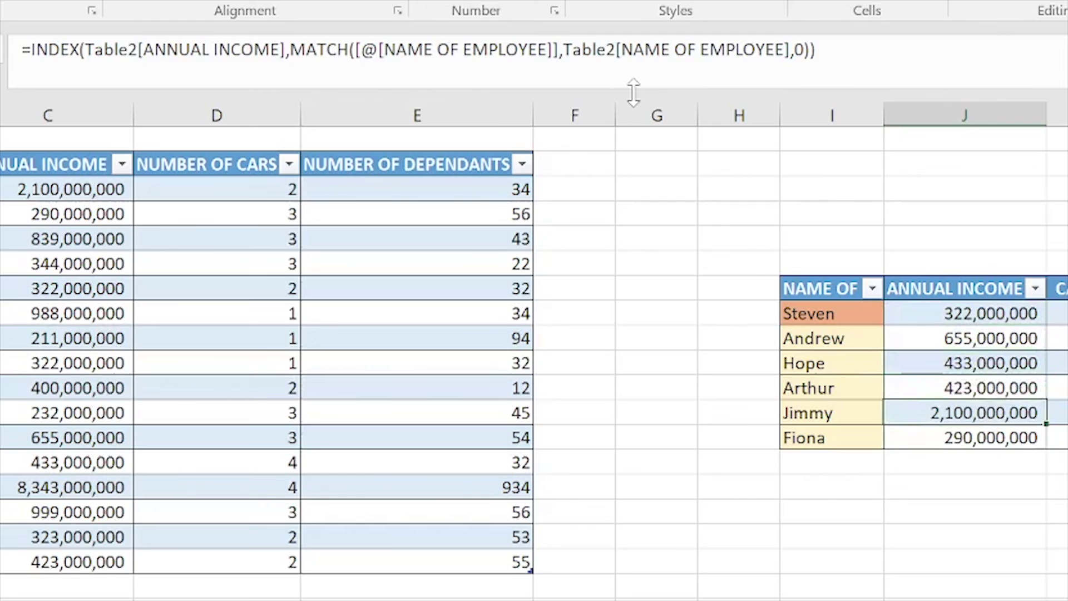
{"action": "key", "text": "Down"}
{"action": "key", "text": "Down"}
{"action": "key", "text": "Up"}
{"action": "key", "text": "Up"}
{"action": "key", "text": "Up"}
{"action": "key", "text": "Up"}
{"action": "key", "text": "Up"}
{"action": "key", "text": "Up"}
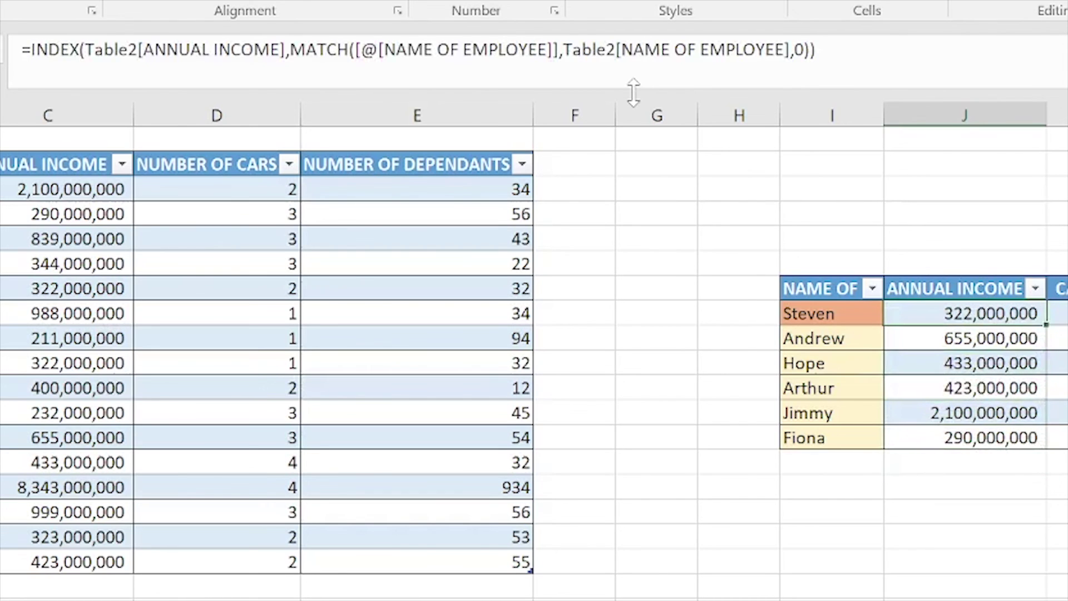
{"action": "key", "text": "Down"}
{"action": "key", "text": "Down"}
{"action": "key", "text": "Down"}
{"action": "key", "text": "Down"}
{"action": "key", "text": "Down"}
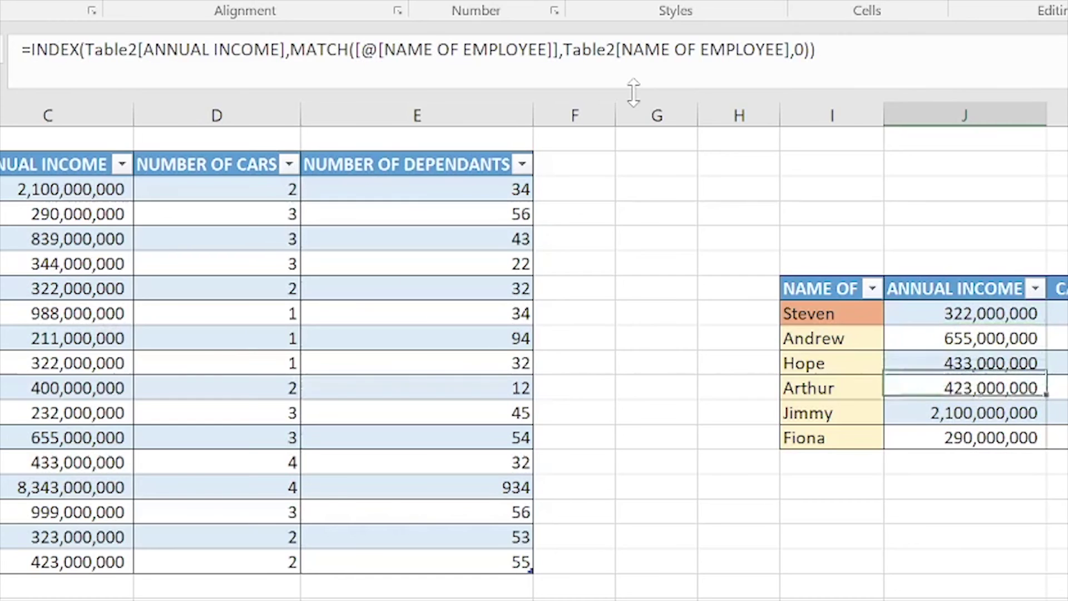
{"action": "key", "text": "Up"}
{"action": "key", "text": "Up"}
{"action": "key", "text": "Up"}
{"action": "key", "text": "Up"}
{"action": "key", "text": "Up"}
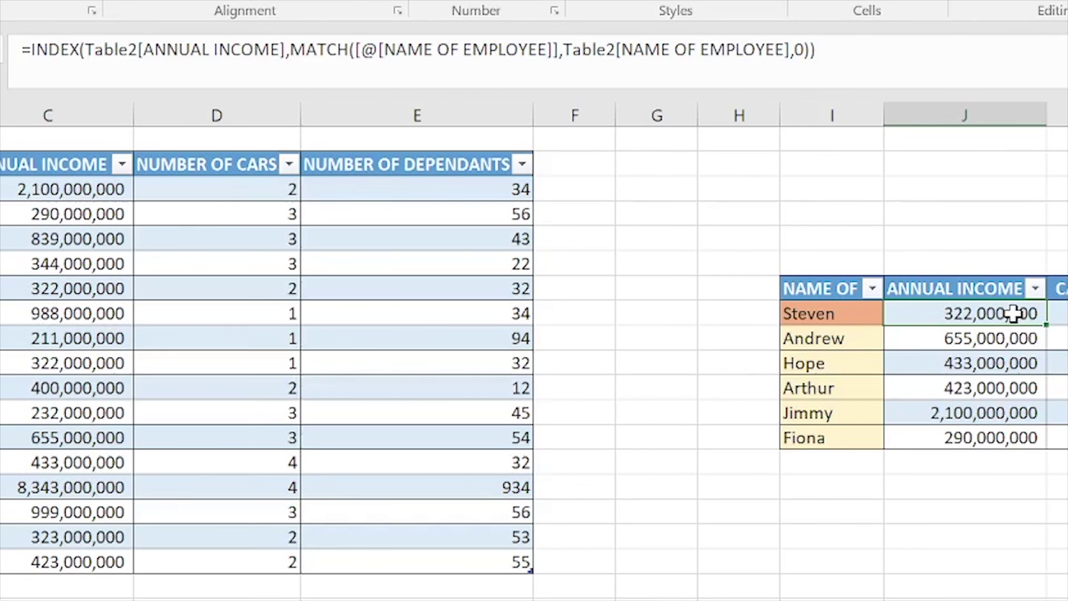
{"action": "key", "text": "Down"}
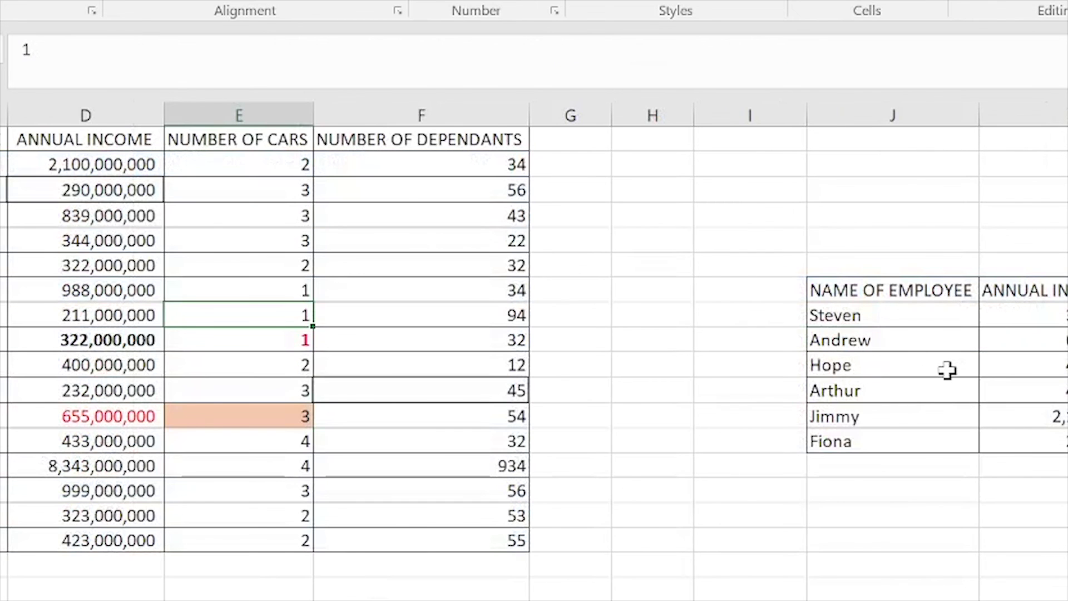
Compare the range-based INDEX MATCH formula row by row through the lookup table's ANNUAL INCOME cells on Sheet4, watching the MATCH lookup reference and ranges
{"action": "left_click", "coordinate": [1028, 316]}
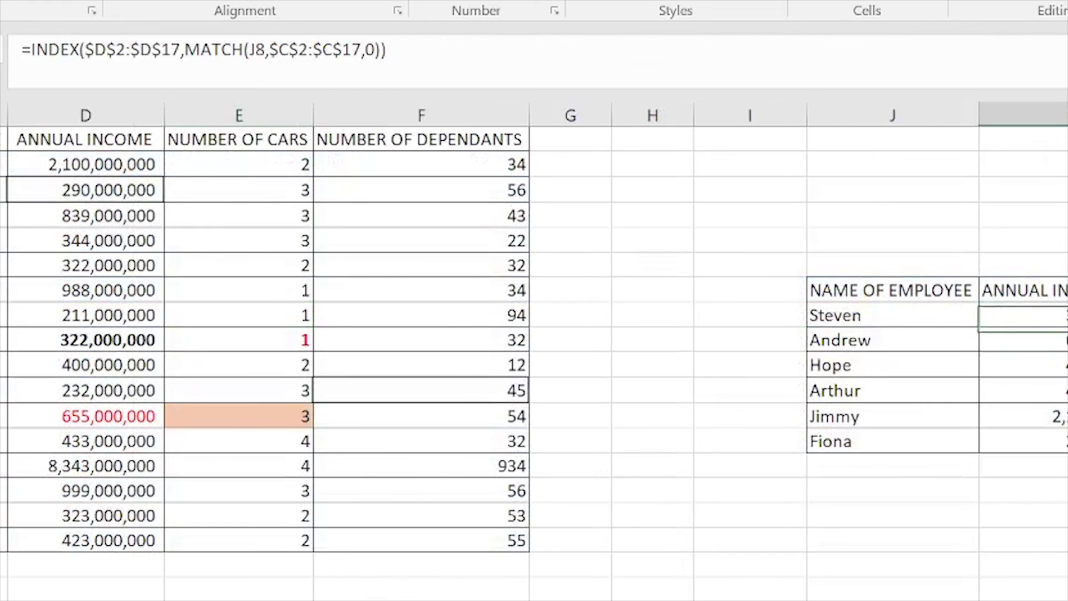
{"action": "key", "text": "Down"}
{"action": "key", "text": "Down"}
{"action": "key", "text": "Down"}
{"action": "key", "text": "Down"}
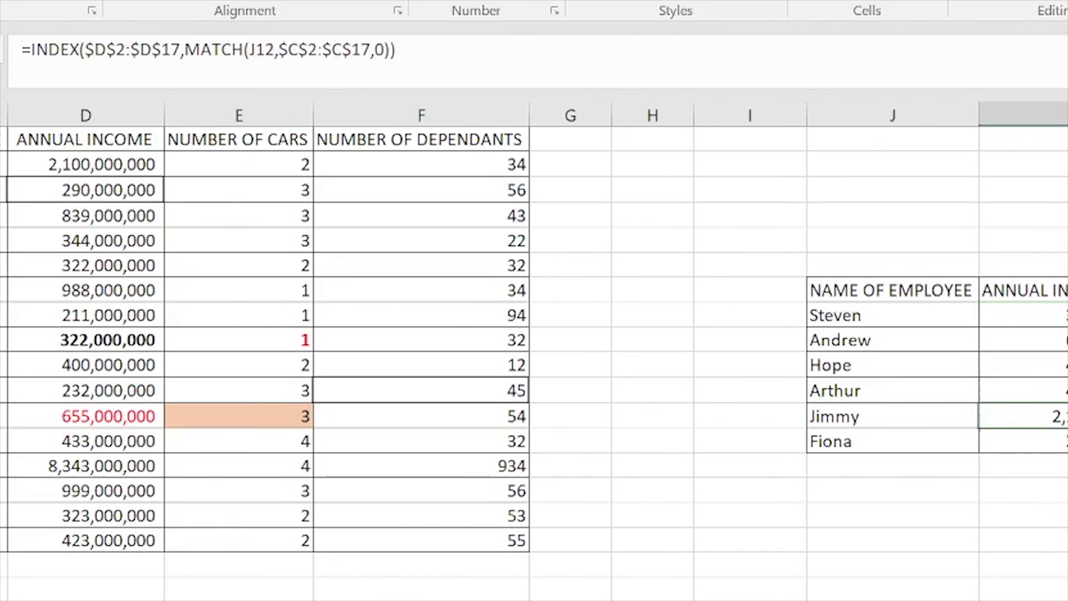
{"action": "key", "text": "Up"}
{"action": "key", "text": "Up"}
{"action": "key", "text": "Up"}
{"action": "key", "text": "Up"}
{"action": "key", "text": "Down"}
{"action": "key", "text": "Down"}
{"action": "key", "text": "Down"}
{"action": "key", "text": "Down"}
{"action": "key", "text": "Down"}
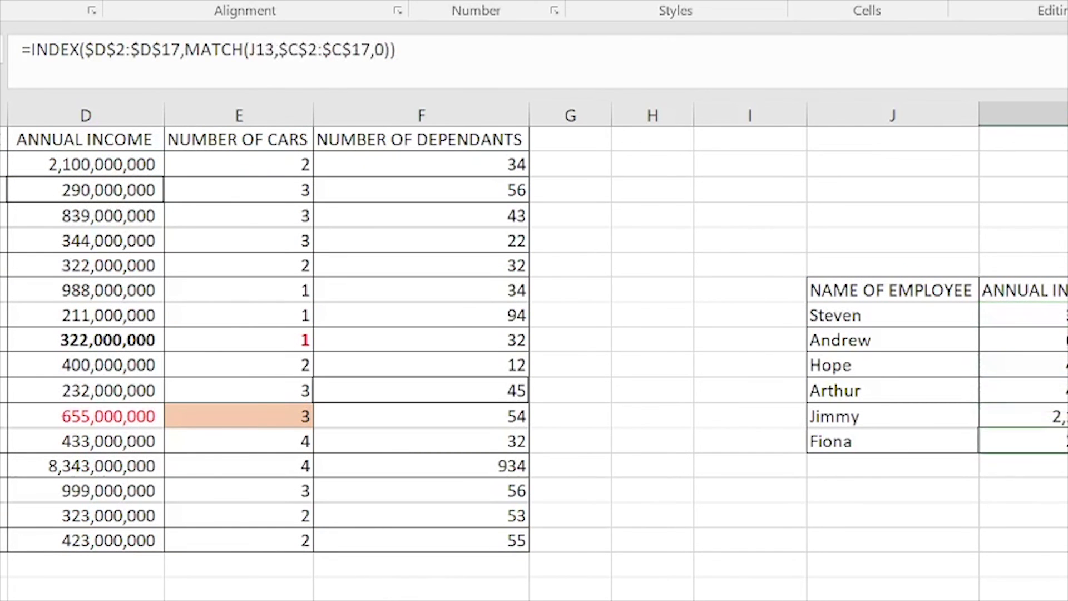
{"action": "key", "text": "Up"}
{"action": "key", "text": "Up"}
{"action": "key", "text": "Up"}
{"action": "key", "text": "Up"}
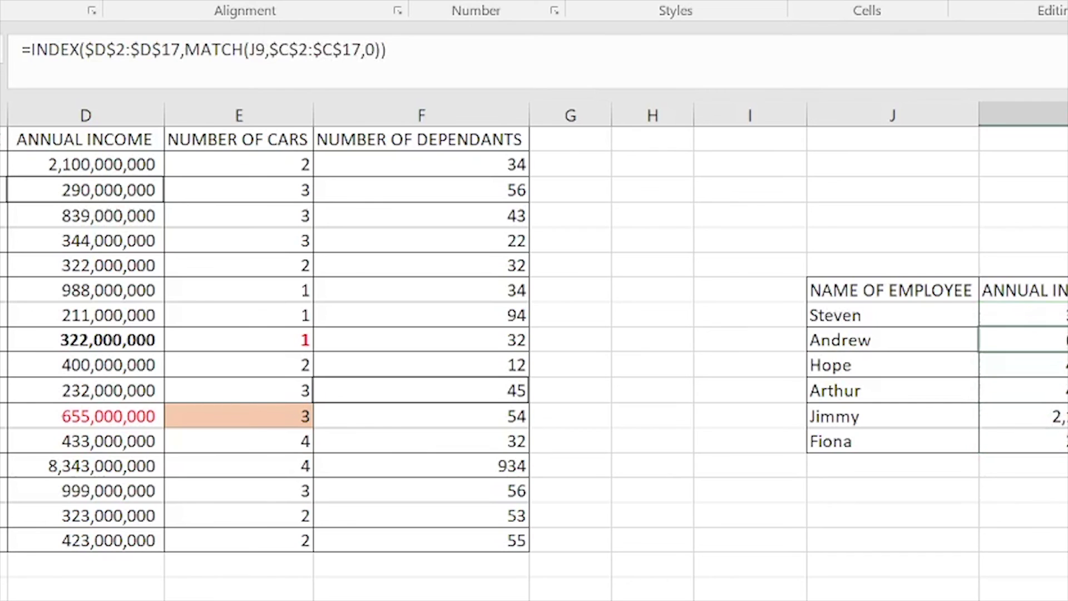
{"action": "key", "text": "Down"}
{"action": "key", "text": "Down"}
{"action": "key", "text": "Down"}
{"action": "key", "text": "Down"}
{"action": "key", "text": "Up"}
{"action": "key", "text": "Up"}
{"action": "key", "text": "Up"}
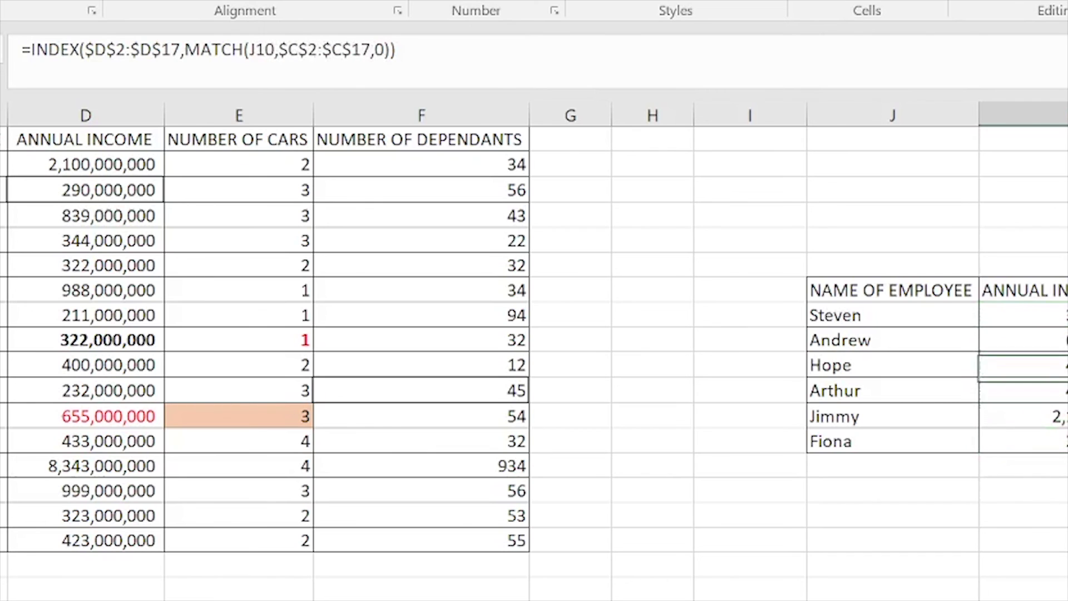
{"action": "key", "text": "Down"}
{"action": "key", "text": "Down"}
{"action": "key", "text": "Down"}
{"action": "key", "text": "Up"}
{"action": "key", "text": "Up"}
{"action": "key", "text": "Up"}
{"action": "key", "text": "Up"}
{"action": "key", "text": "Up"}
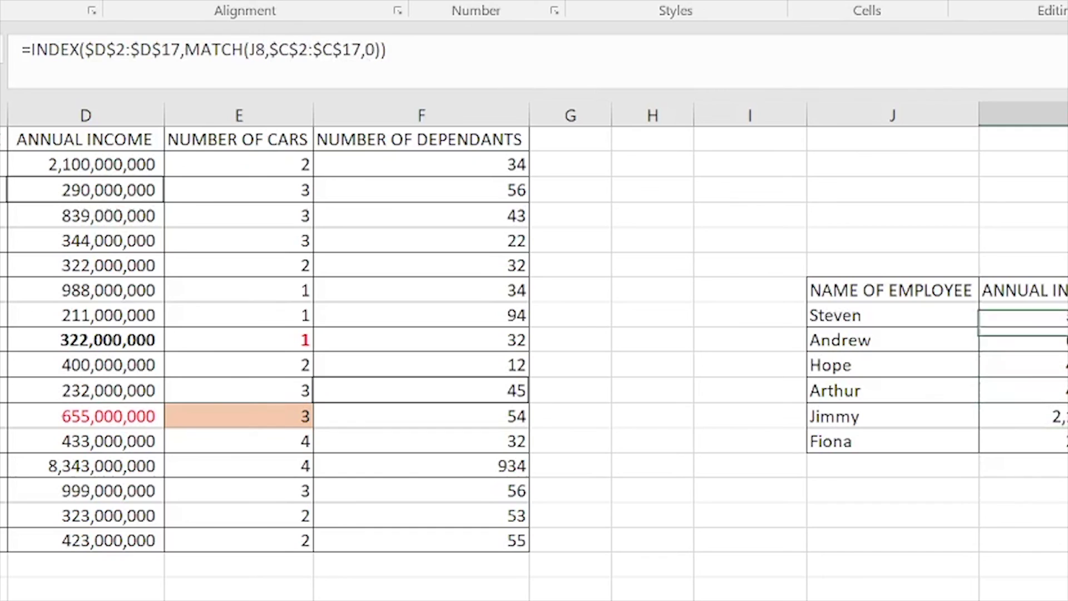
{"action": "key", "text": "Down"}
{"action": "key", "text": "Down"}
{"action": "key", "text": "Down"}
{"action": "key", "text": "Down"}
{"action": "key", "text": "Down"}
{"action": "key", "text": "Up"}
{"action": "key", "text": "Up"}
{"action": "key", "text": "Up"}
{"action": "key", "text": "Up"}
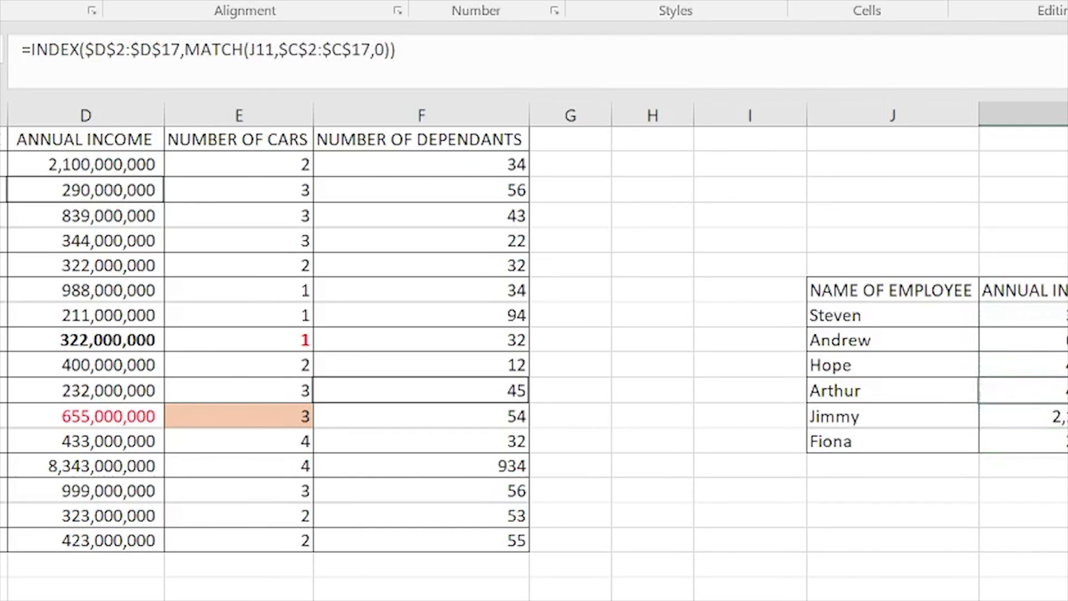
{"action": "key", "text": "Down"}
{"action": "key", "text": "Down"}
{"action": "key", "text": "Down"}
{"action": "key", "text": "Up"}
{"action": "key", "text": "Up"}
{"action": "key", "text": "Up"}
{"action": "key", "text": "Up"}
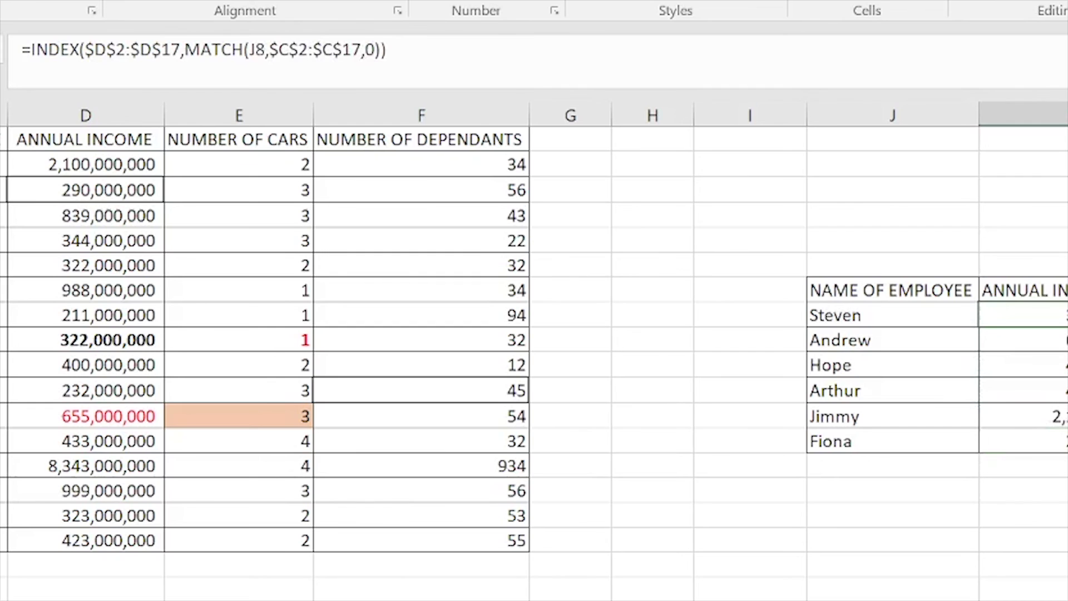
{"action": "key", "text": "Down"}
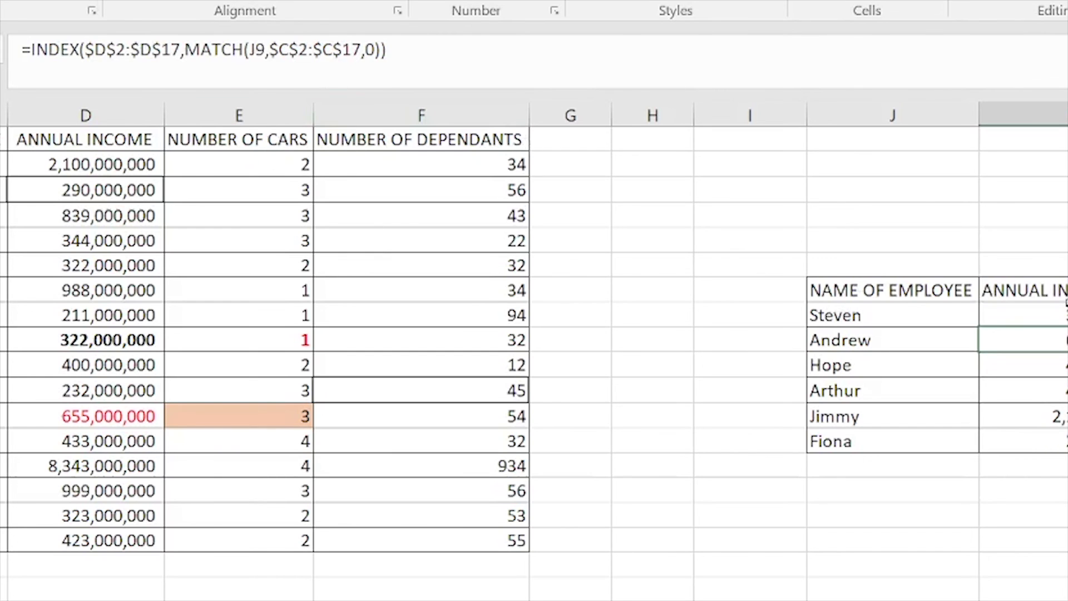
{"action": "left_click", "coordinate": [1066, 314]}
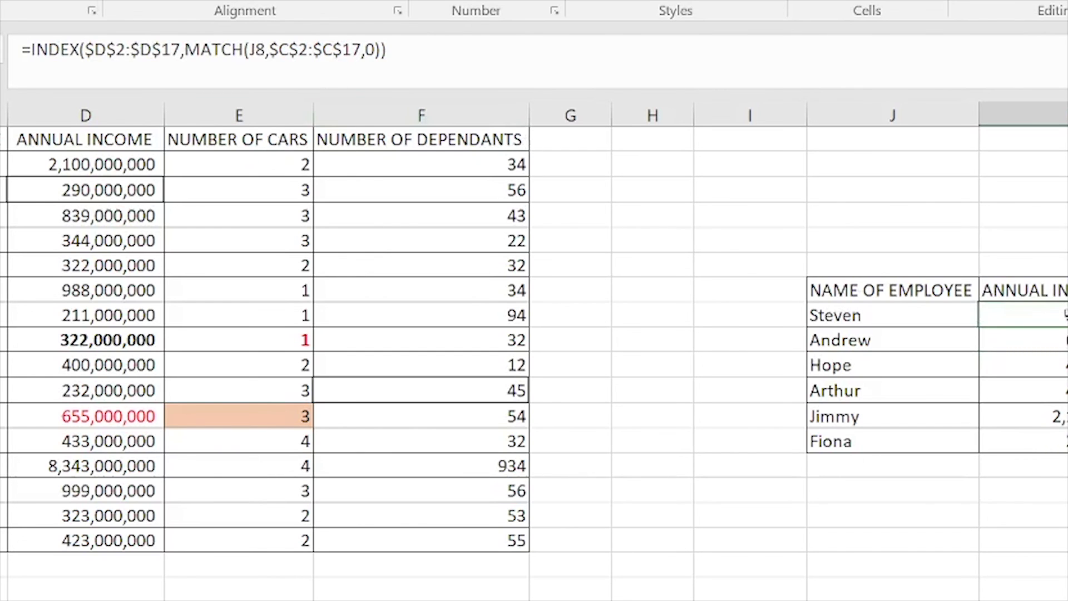
{"action": "left_click", "coordinate": [1057, 340]}
{"action": "left_click", "coordinate": [1056, 365]}
{"action": "left_click", "coordinate": [1056, 390]}
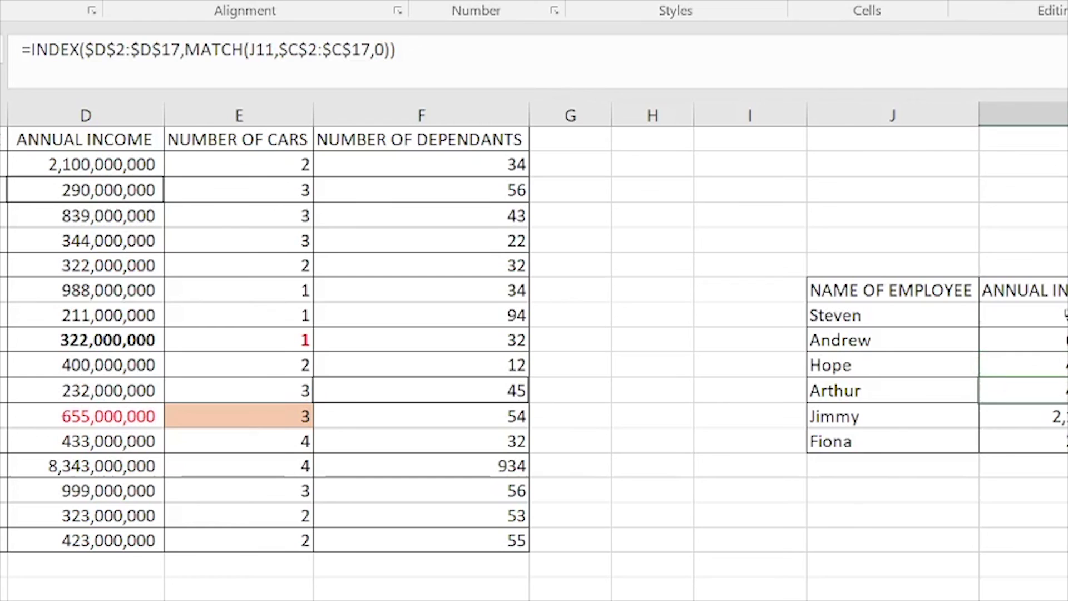
{"action": "left_click", "coordinate": [1056, 416]}
{"action": "key", "text": "Down"}
{"action": "key", "text": "Up"}
{"action": "key", "text": "Up"}
{"action": "key", "text": "Up"}
{"action": "key", "text": "Up"}
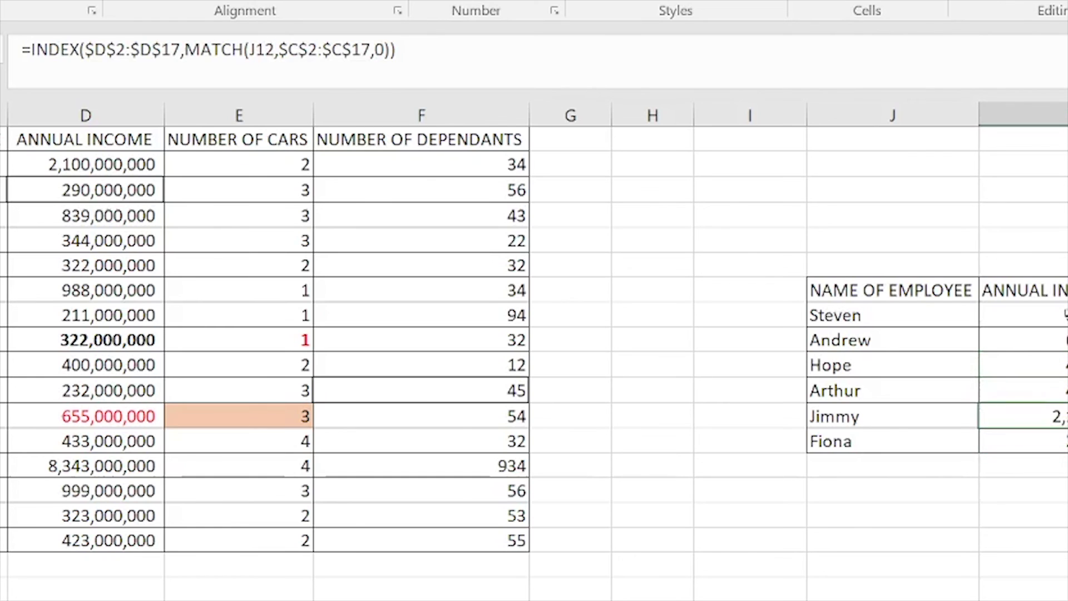
{"action": "key", "text": "Down"}
{"action": "key", "text": "Down"}
{"action": "key", "text": "Down"}
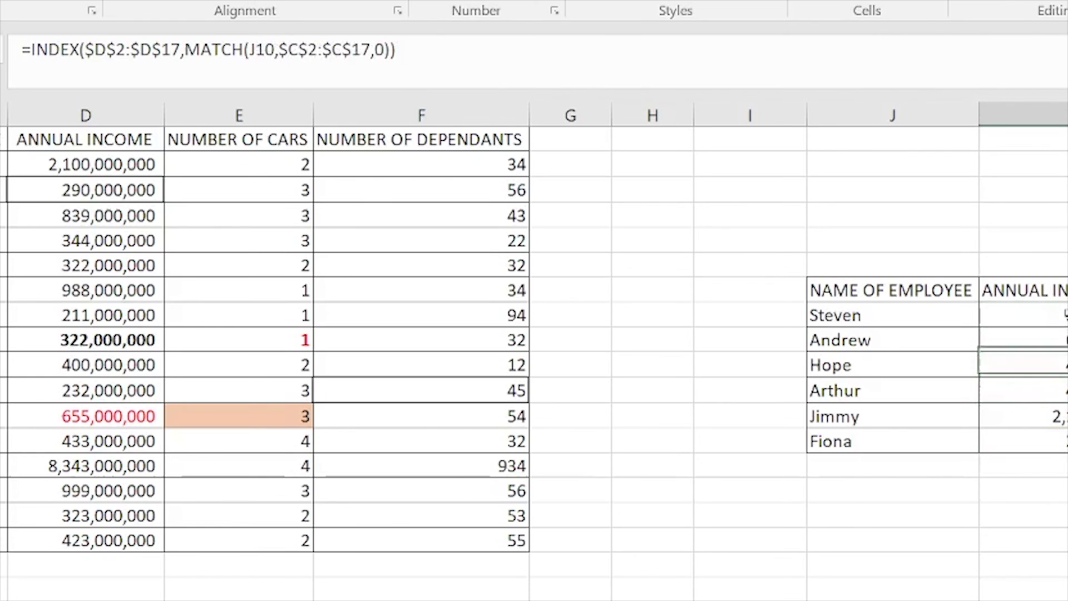
{"action": "key", "text": "Down"}
{"action": "key", "text": "Up"}
{"action": "key", "text": "Up"}
{"action": "key", "text": "Up"}
{"action": "key", "text": "Up"}
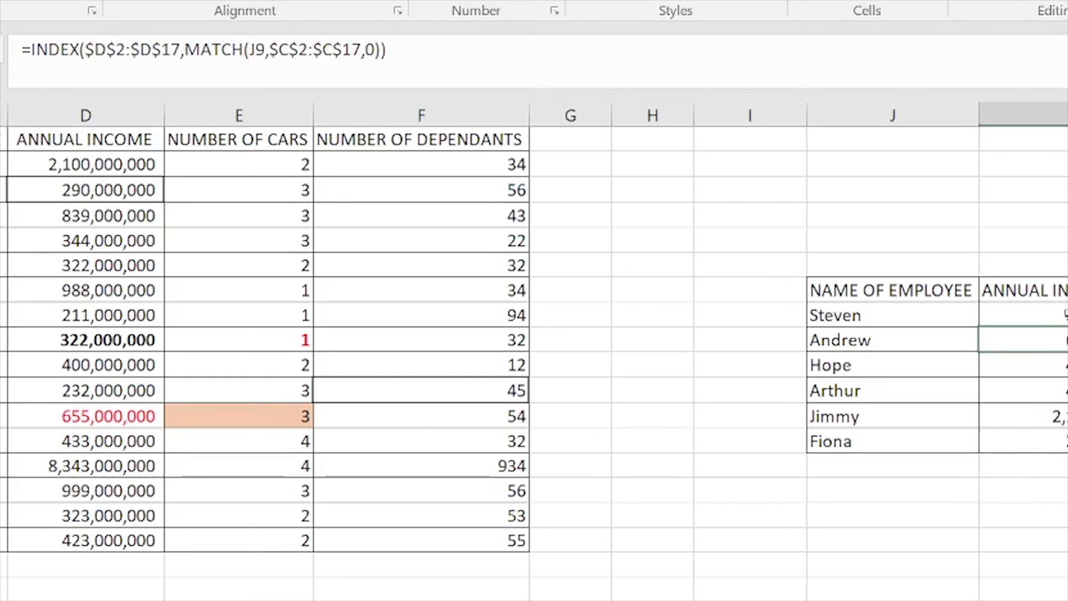
{"action": "key", "text": "Up"}
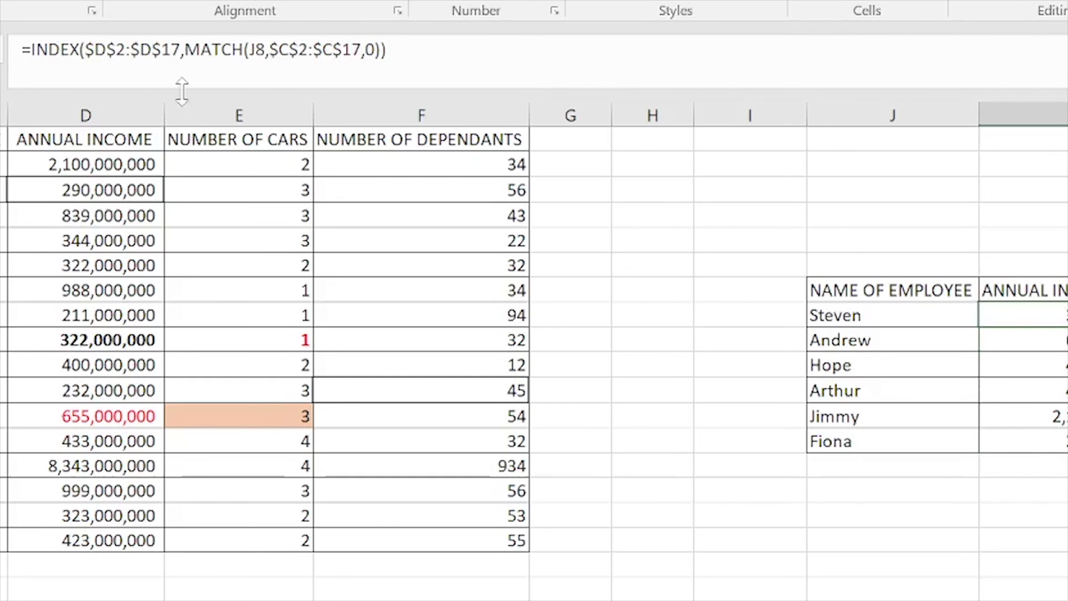
Remove the absolute references from the INDEX array in the first employee's ANNUAL INCOME formula, making it D2:D17
{"action": "left_click", "coordinate": [116, 50]}
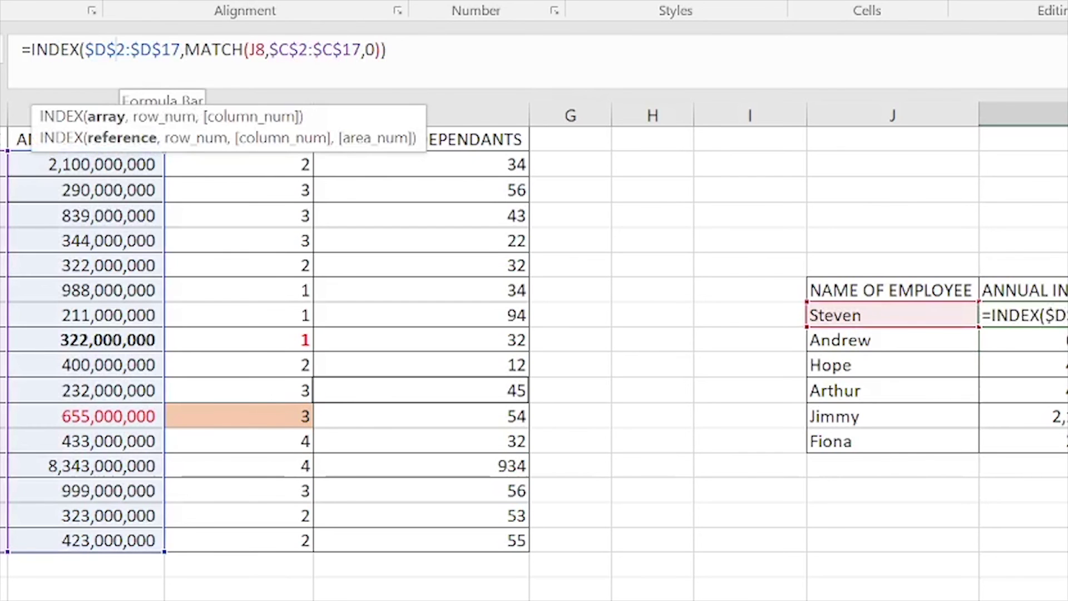
{"action": "key", "text": "BackSpace"}
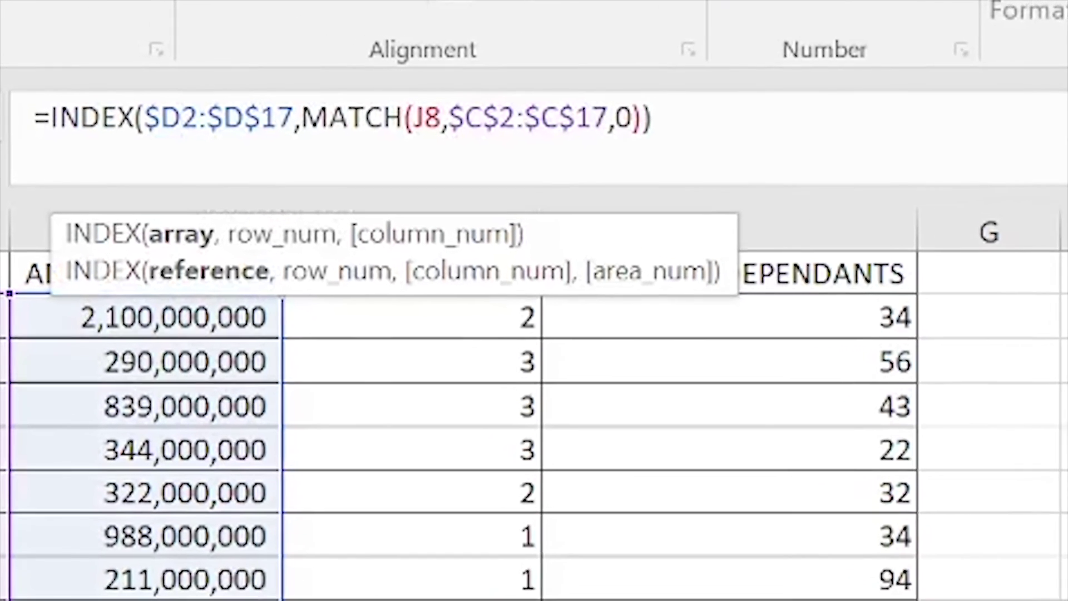
{"action": "key", "text": "Left"}
{"action": "key", "text": "BackSpace"}
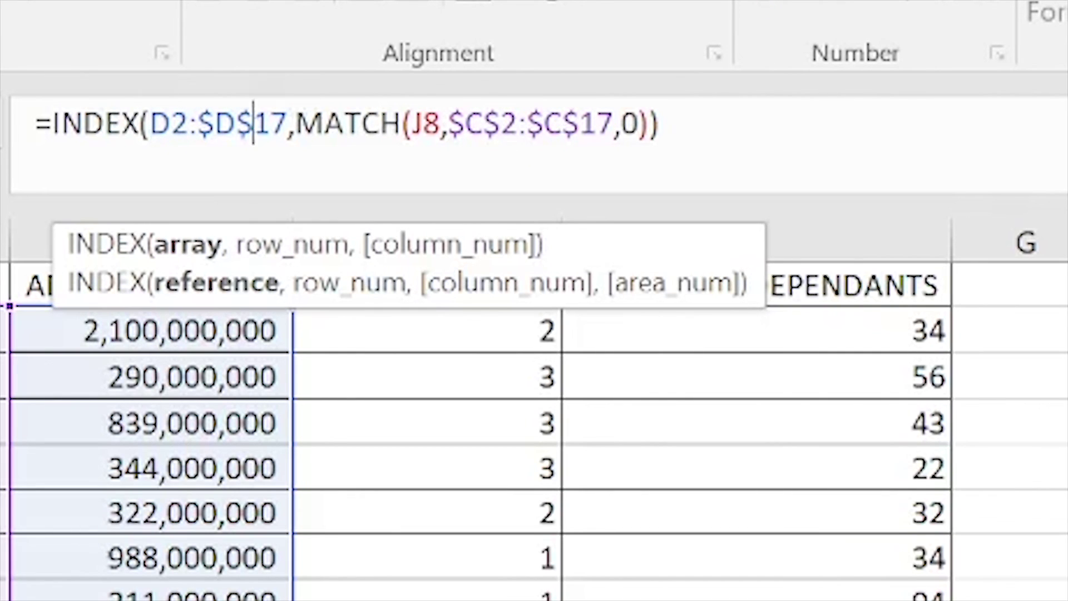
{"action": "key", "text": "BackSpace"}
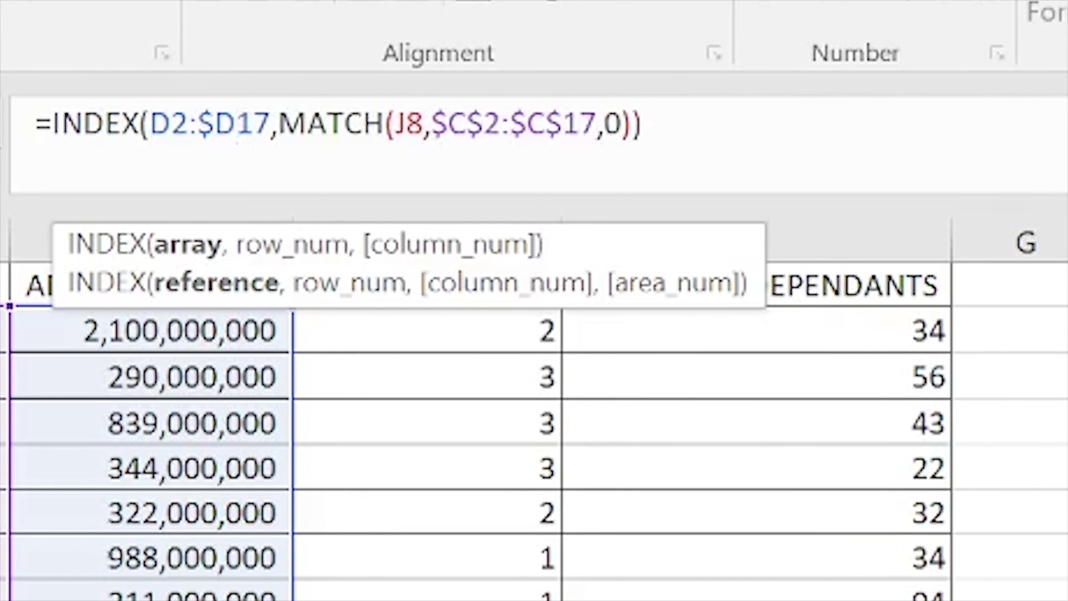
{"action": "key", "text": "Left"}
{"action": "key", "text": "BackSpace"}
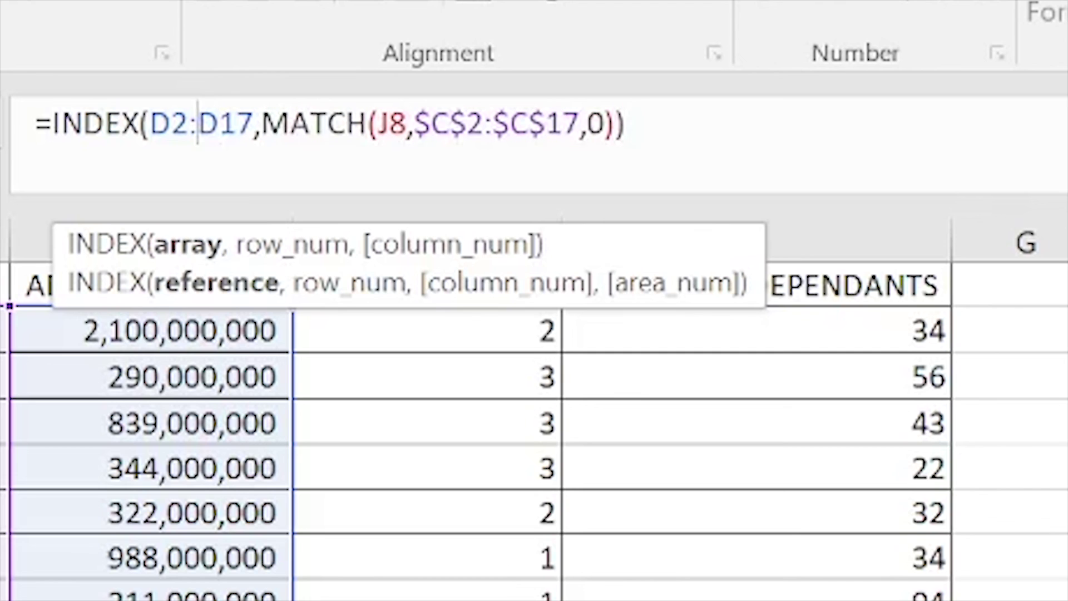
Change the MATCH lookup array to the relative range C2:C17 and commit the first employee's ANNUAL INCOME formula
{"action": "left_click", "coordinate": [432, 123]}
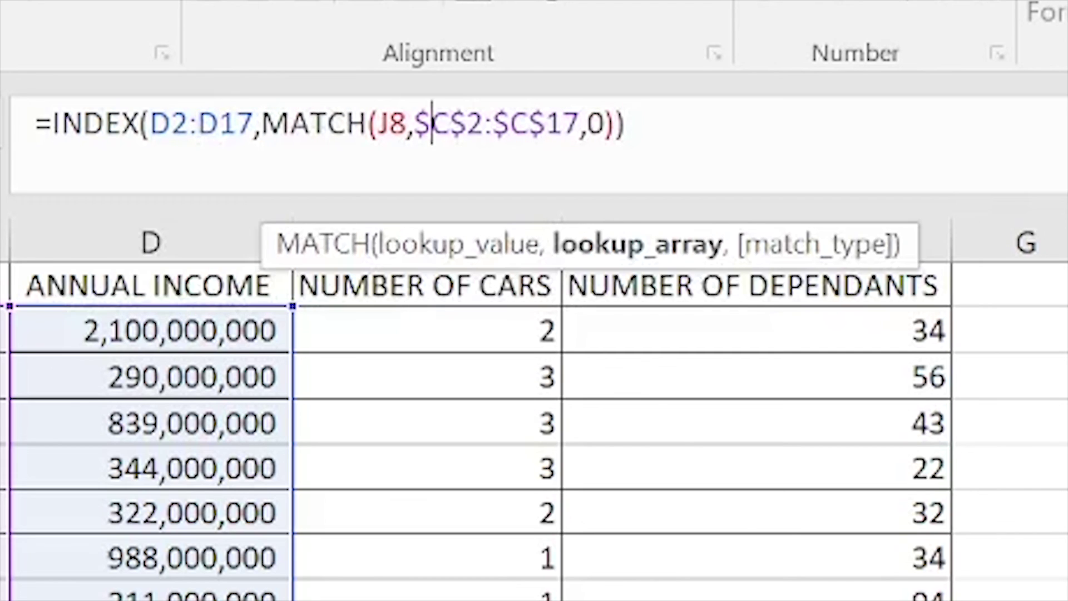
{"action": "key", "text": "BackSpace"}
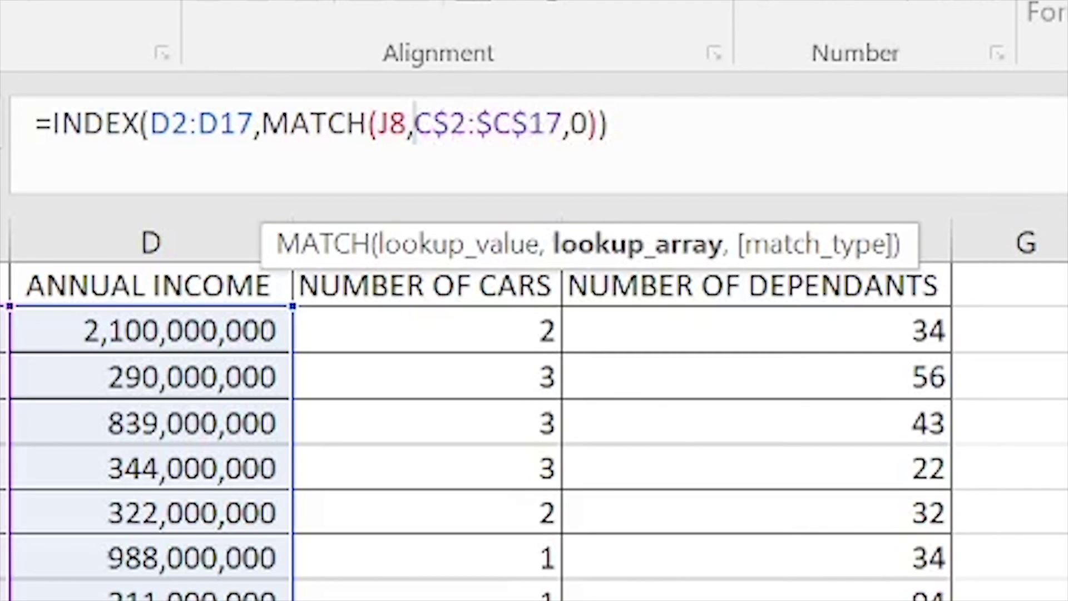
{"action": "key", "text": "BackSpace"}
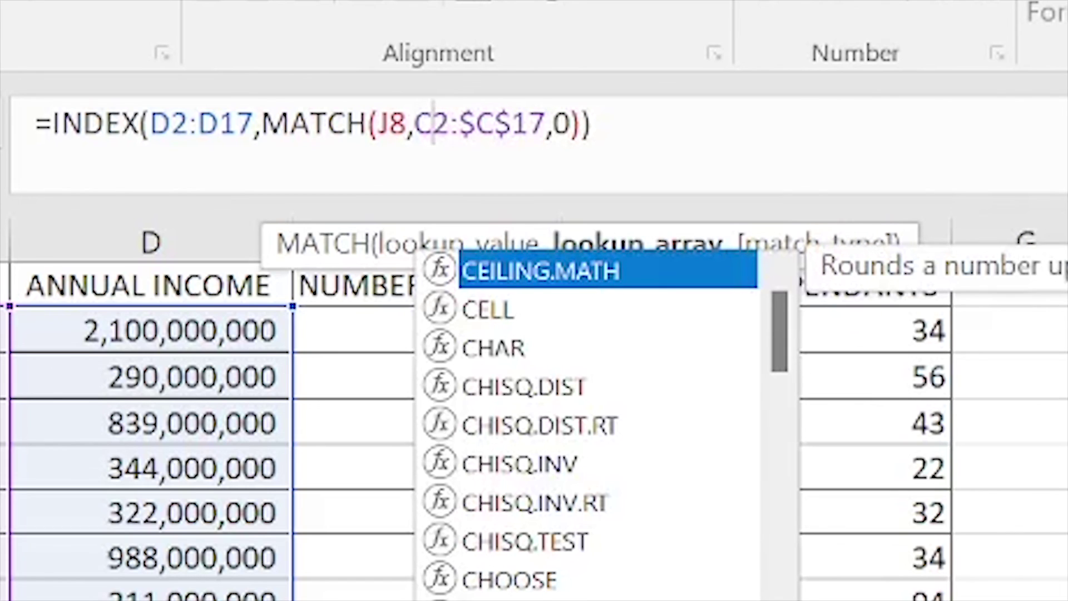
{"action": "key", "text": "Right"}
{"action": "key", "text": "BackSpace"}
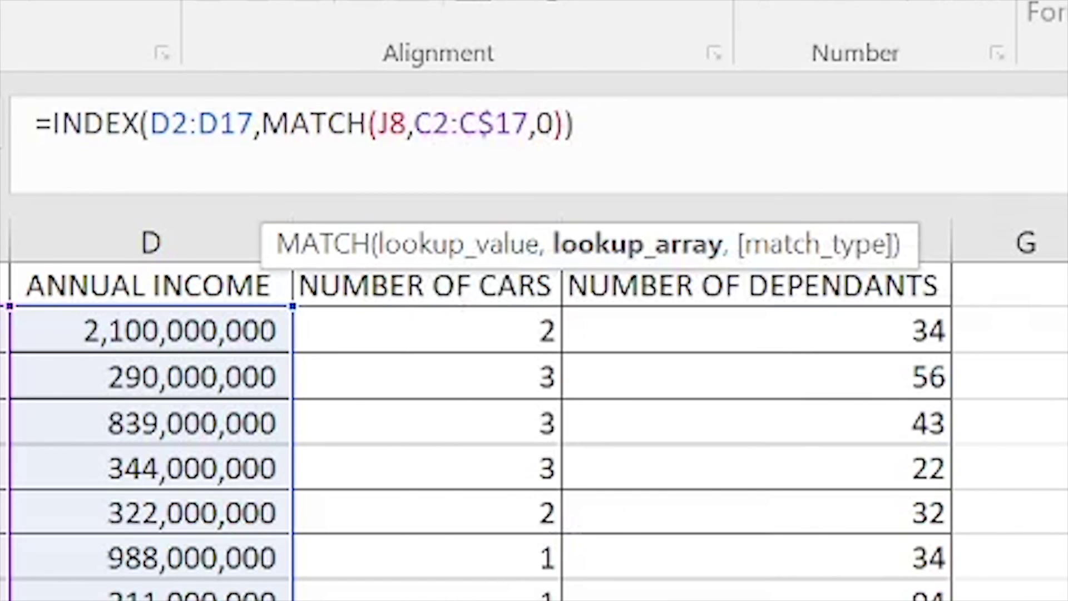
{"action": "key", "text": "BackSpace"}
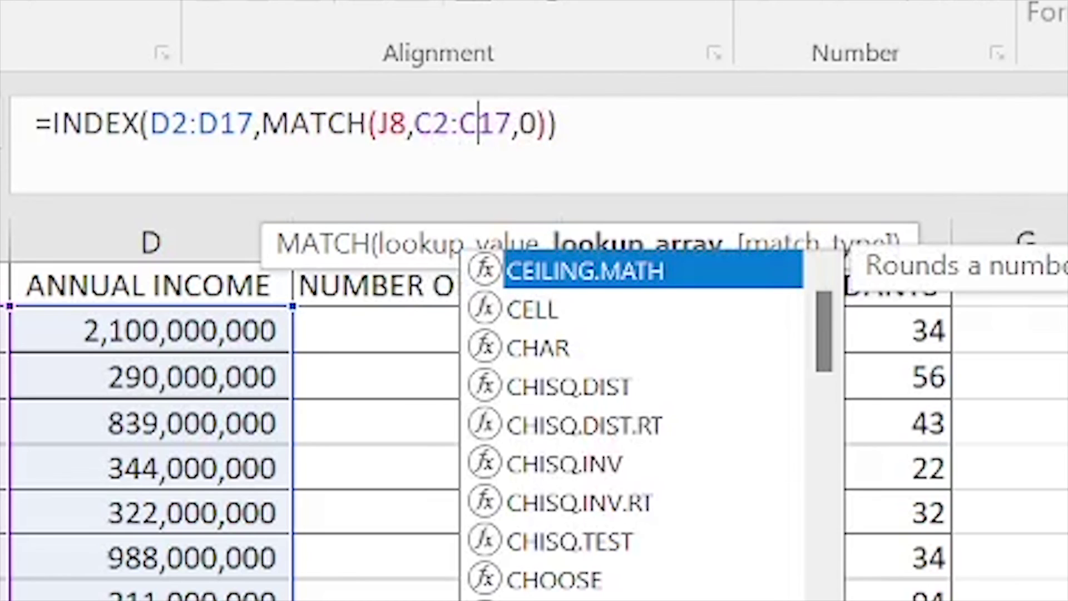
{"action": "key", "text": "Escape"}
{"action": "key", "text": "End"}
{"action": "key", "text": "Return"}
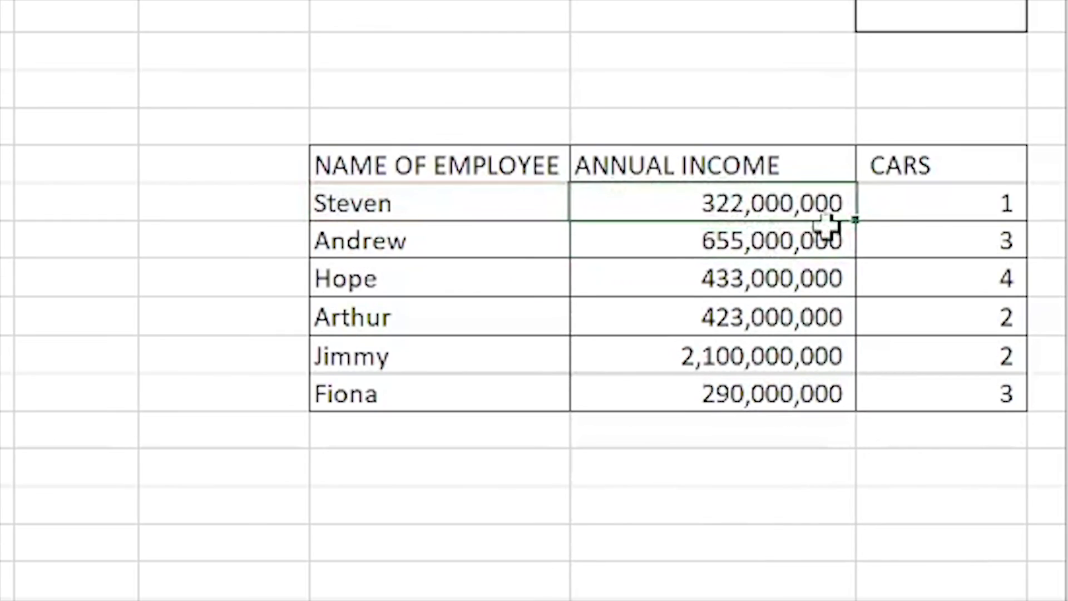
Fill the relative-range formula from the first employee's ANNUAL INCOME cell down to the last employee's row
{"action": "left_click_drag", "start_coordinate": [856, 222], "coordinate": [868, 406]}
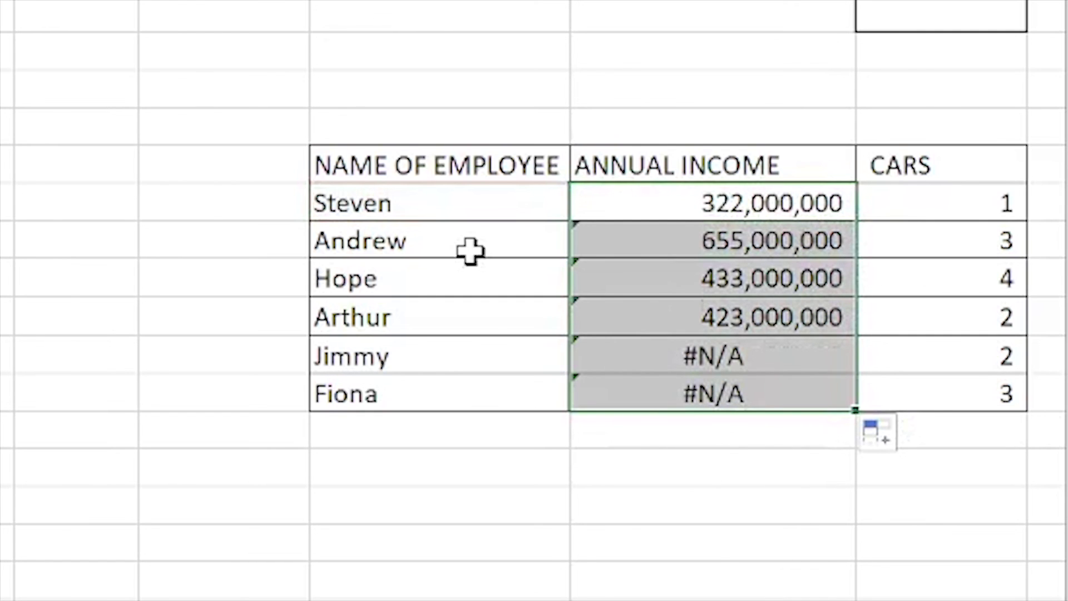
{"action": "left_click", "coordinate": [688, 206]}
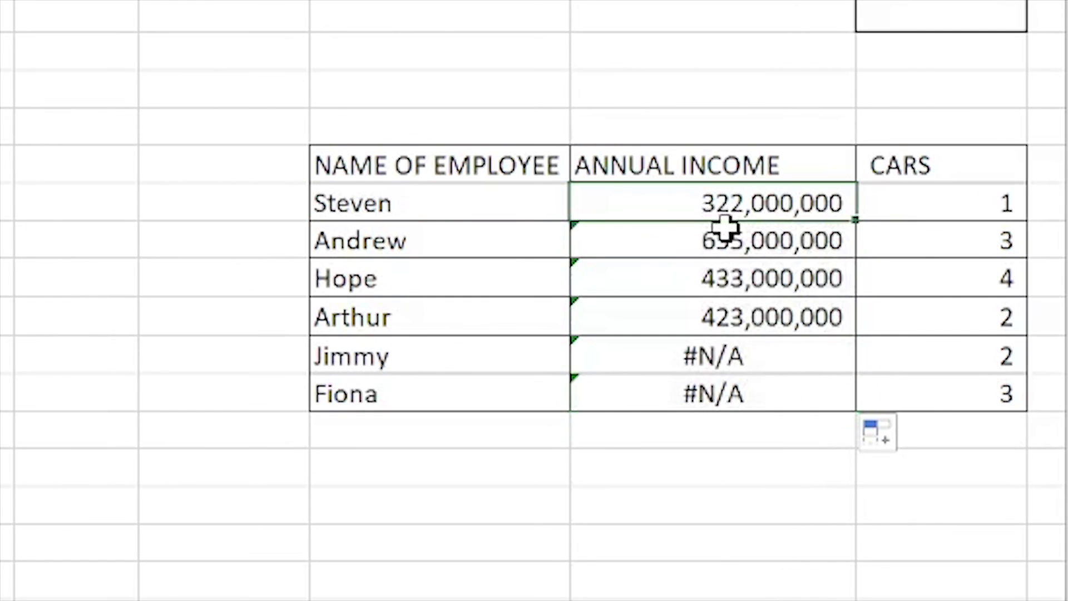
{"action": "left_click", "coordinate": [727, 264]}
{"action": "left_click", "coordinate": [716, 207]}
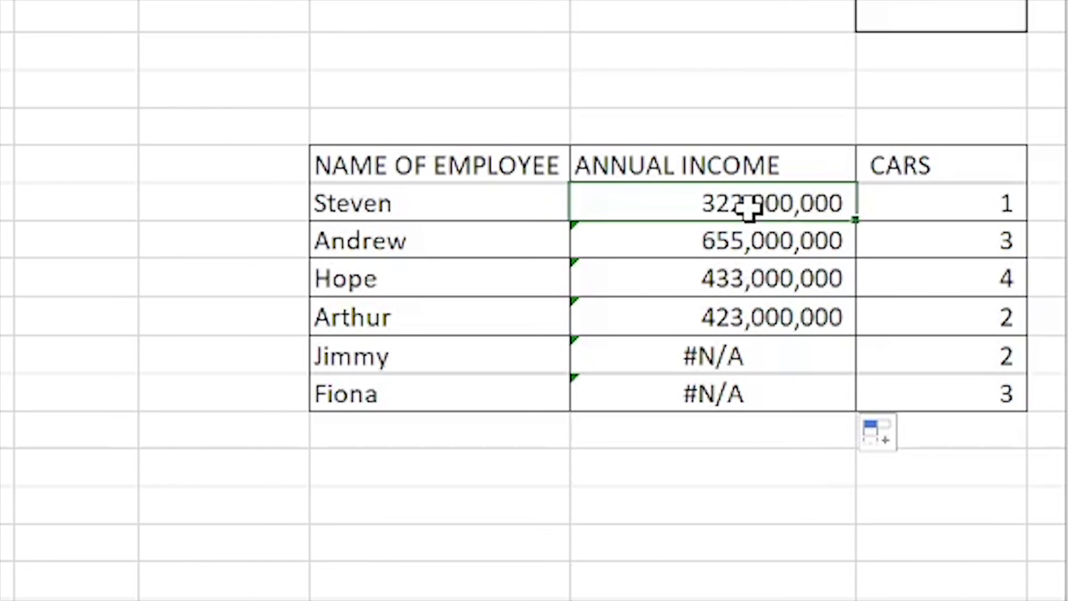
Compare the copied ANNUAL INCOME formulas row by row, checking how the INDEX array and MATCH lookup range shift without absolute references
{"action": "key", "text": "Down"}
{"action": "key", "text": "Down"}
{"action": "key", "text": "Down"}
{"action": "key", "text": "Down"}
{"action": "key", "text": "Up"}
{"action": "key", "text": "Up"}
{"action": "key", "text": "Up"}
{"action": "key", "text": "Up"}
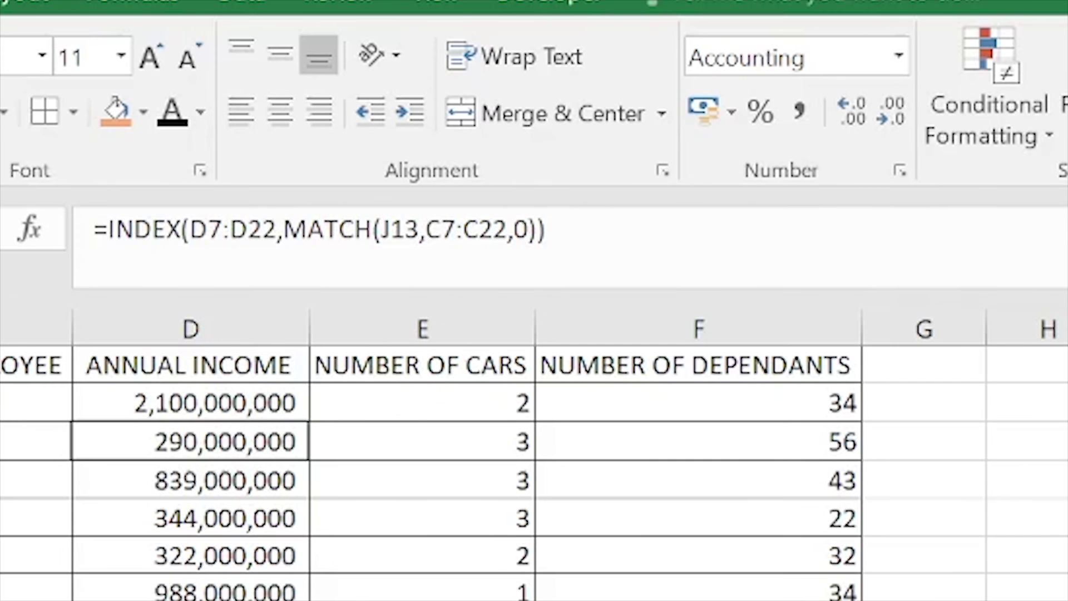
{"action": "key", "text": "Up"}
{"action": "key", "text": "Up"}
{"action": "key", "text": "Up"}
{"action": "key", "text": "Up"}
{"action": "key", "text": "Up"}
{"action": "key", "text": "Down"}
{"action": "key", "text": "Down"}
{"action": "key", "text": "Down"}
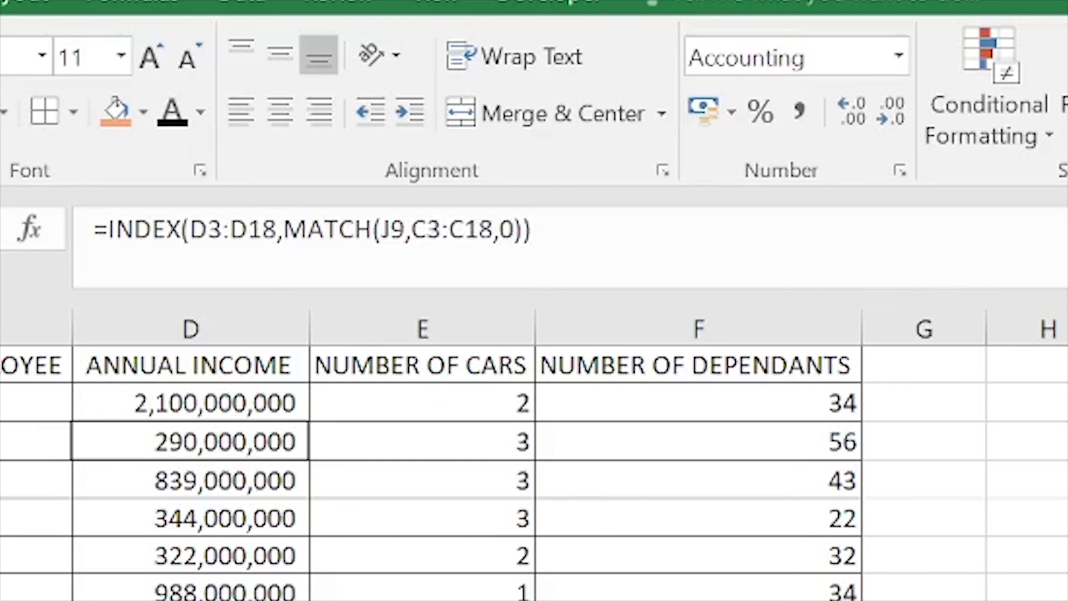
{"action": "key", "text": "Down"}
{"action": "key", "text": "Down"}
{"action": "key", "text": "Up"}
{"action": "key", "text": "Up"}
{"action": "key", "text": "Up"}
{"action": "key", "text": "Up"}
{"action": "key", "text": "Down"}
{"action": "key", "text": "Down"}
{"action": "key", "text": "Down"}
{"action": "key", "text": "Down"}
{"action": "key", "text": "Up"}
{"action": "key", "text": "Up"}
{"action": "key", "text": "Up"}
{"action": "key", "text": "Up"}
{"action": "key", "text": "Up"}
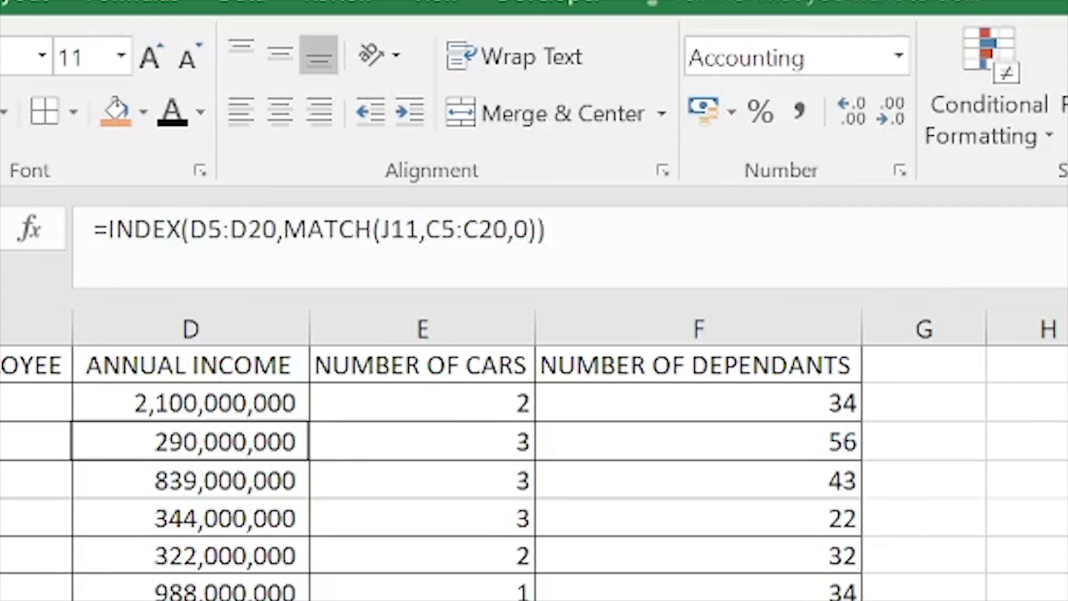
{"action": "key", "text": "Down"}
{"action": "key", "text": "Down"}
{"action": "key", "text": "Down"}
{"action": "key", "text": "Down"}
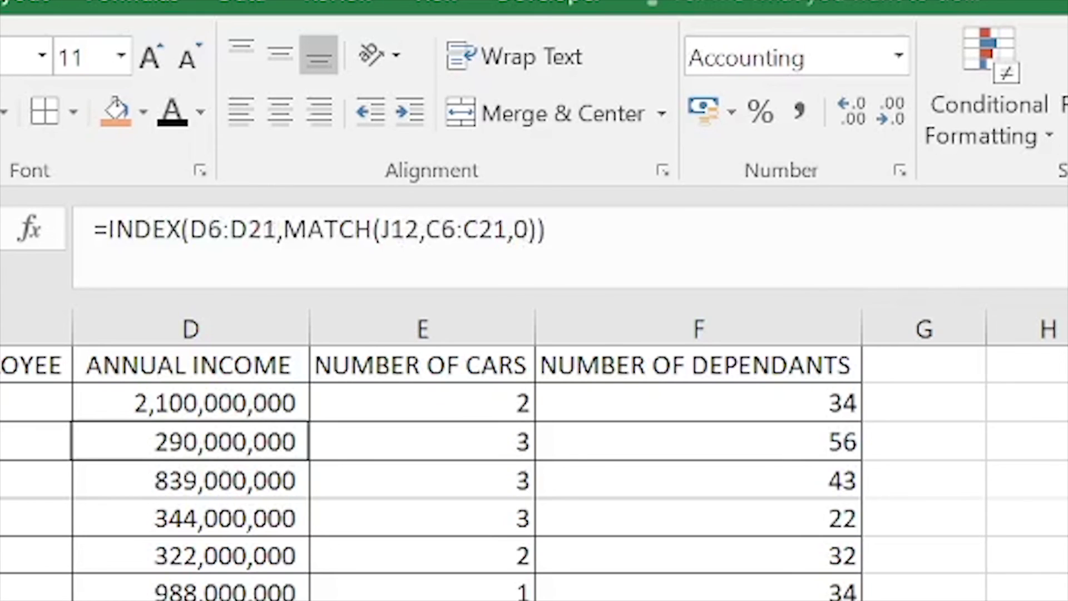
{"action": "key", "text": "Up"}
{"action": "key", "text": "Up"}
{"action": "key", "text": "Up"}
{"action": "key", "text": "Up"}
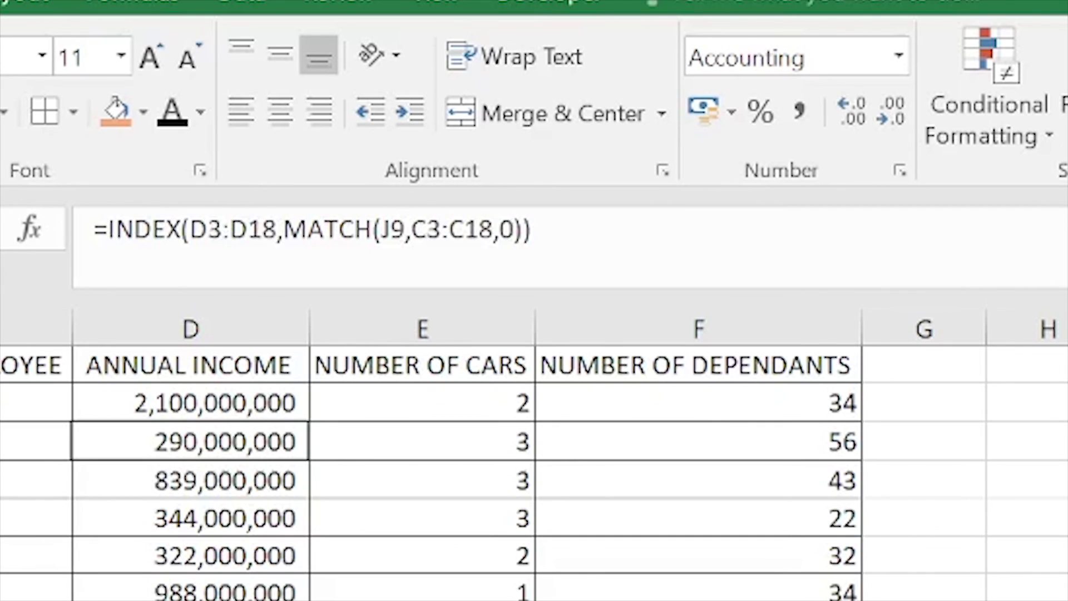
{"action": "key", "text": "Down"}
{"action": "key", "text": "Down"}
{"action": "key", "text": "Down"}
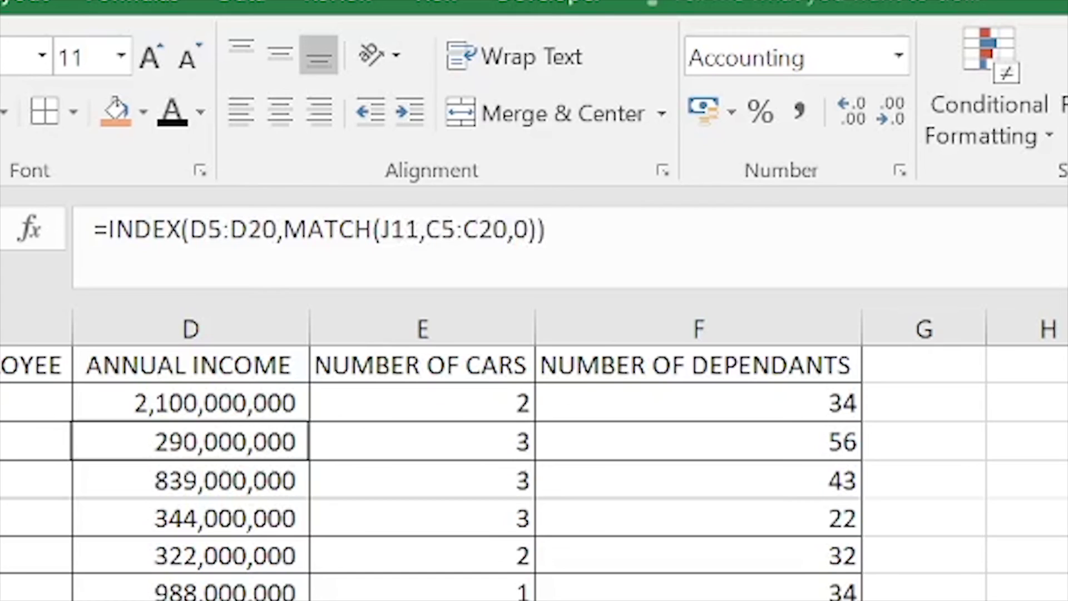
{"action": "key", "text": "Up"}
{"action": "key", "text": "Up"}
{"action": "key", "text": "Up"}
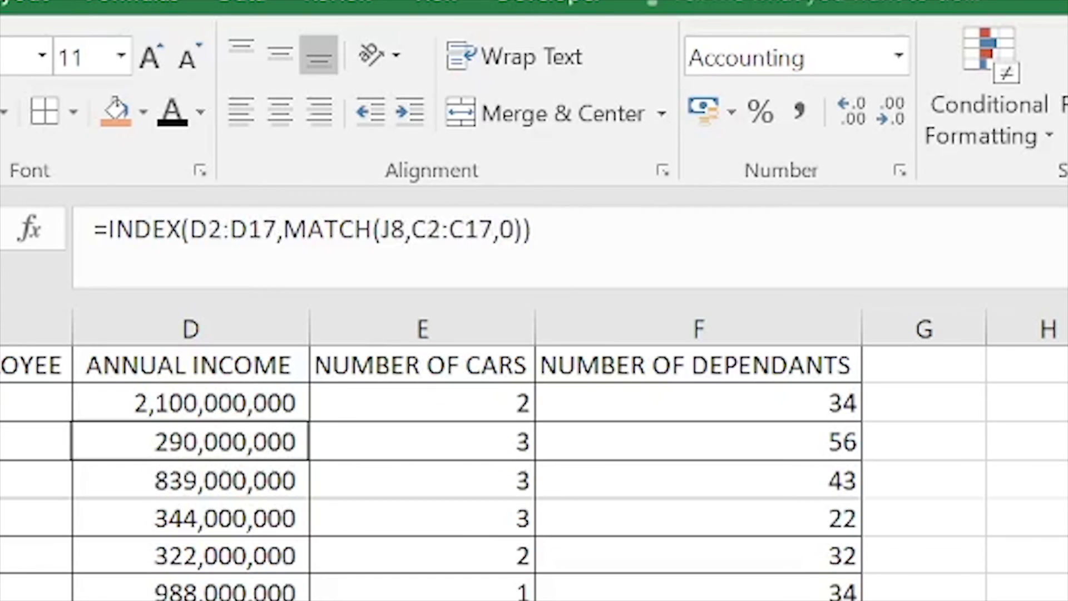
{"action": "key", "text": "Down"}
{"action": "key", "text": "Down"}
{"action": "key", "text": "Down"}
{"action": "key", "text": "Down"}
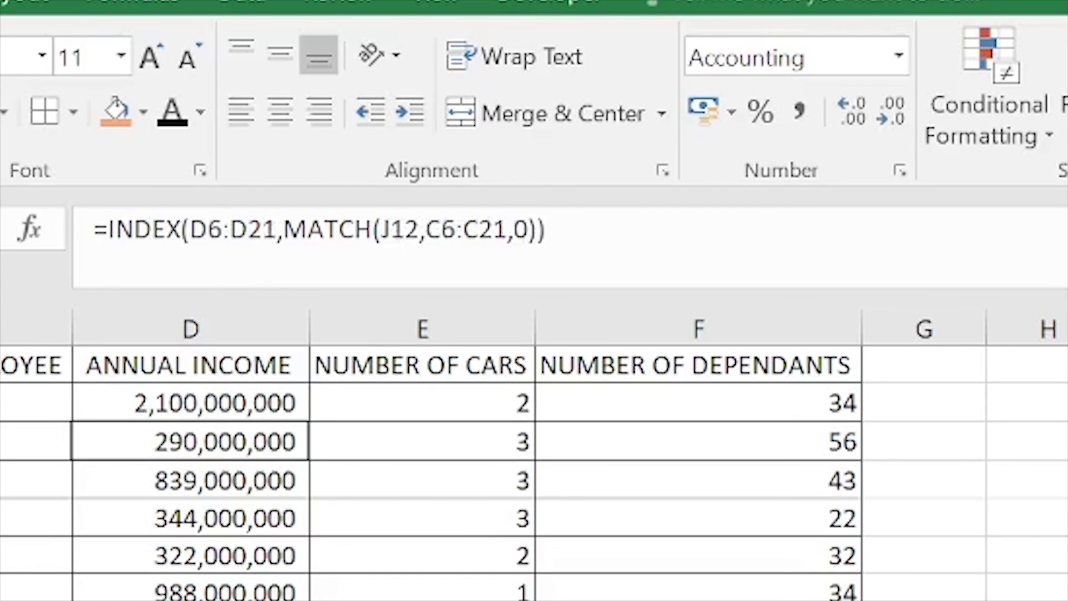
{"action": "key", "text": "Down"}
{"action": "key", "text": "Up"}
{"action": "key", "text": "Up"}
{"action": "key", "text": "Up"}
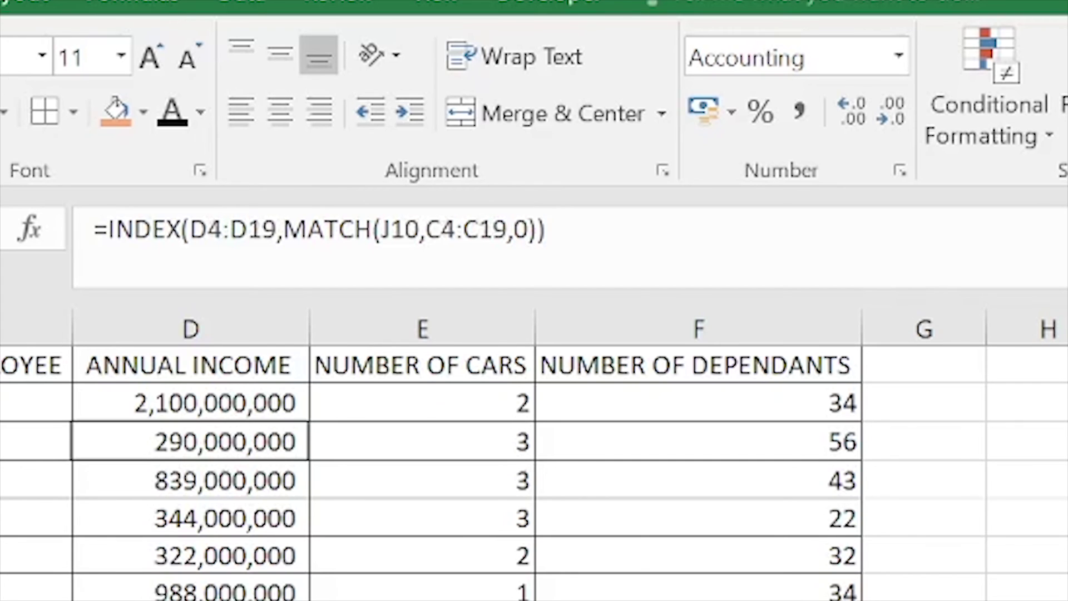
{"action": "key", "text": "Up"}
{"action": "key", "text": "Up"}
{"action": "key", "text": "Down"}
{"action": "key", "text": "Down"}
{"action": "key", "text": "Down"}
{"action": "key", "text": "Down"}
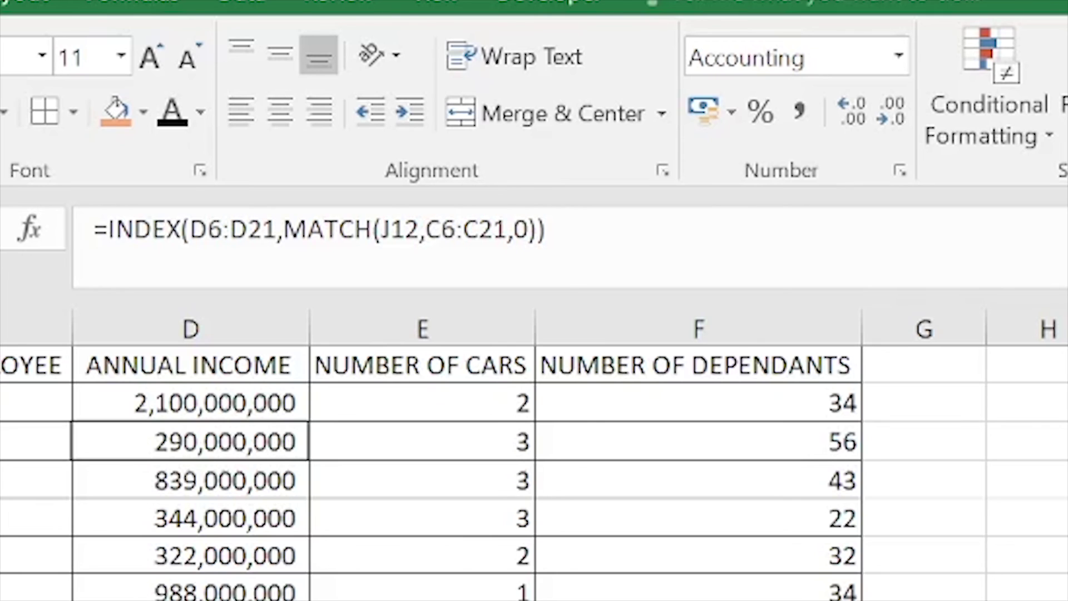
{"action": "key", "text": "Up"}
{"action": "key", "text": "Up"}
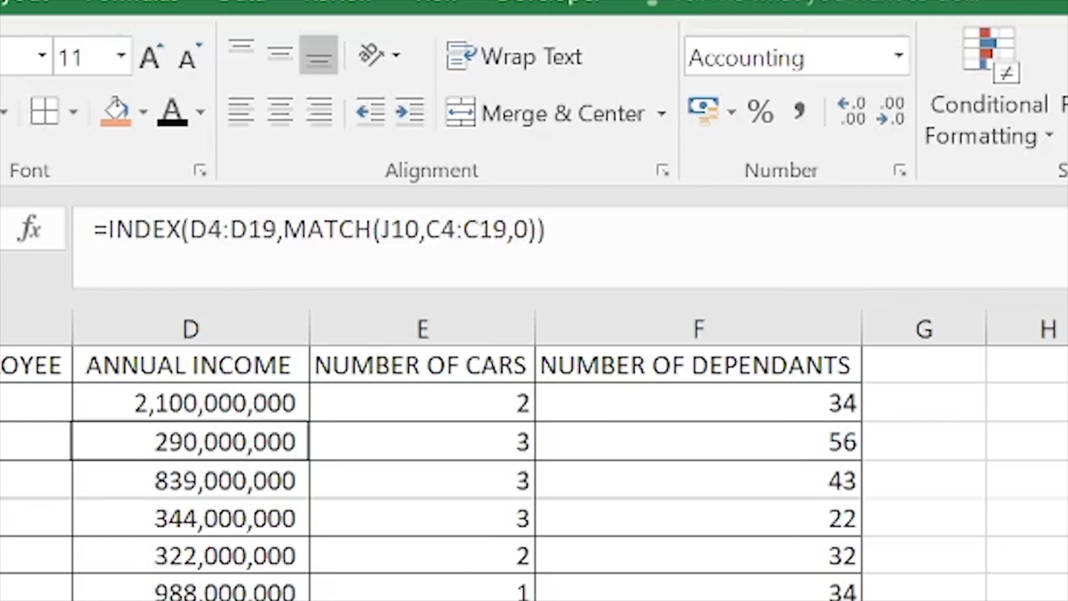
{"action": "key", "text": "Up"}
{"action": "key", "text": "Up"}
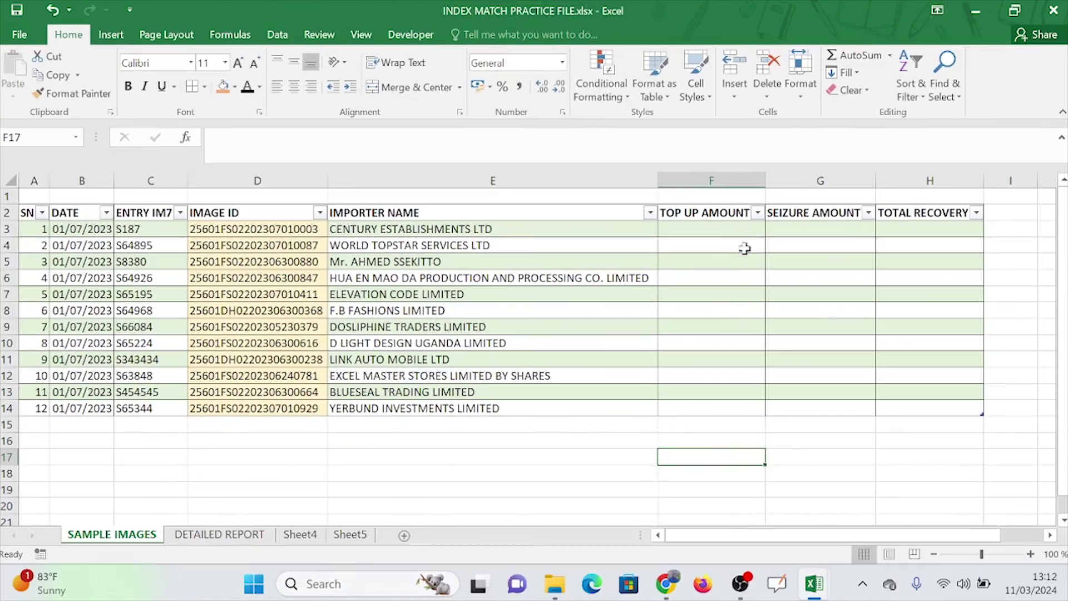
{"action": "left_click", "coordinate": [744, 246]}
{"action": "left_click", "coordinate": [710, 227]}
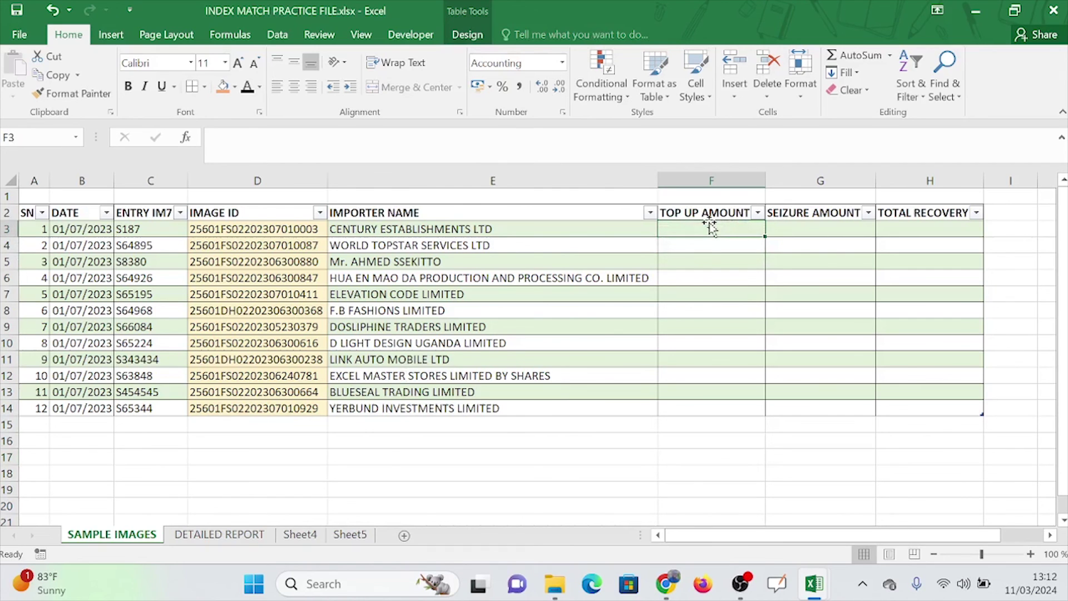
{"action": "left_click", "coordinate": [705, 248]}
{"action": "left_click", "coordinate": [714, 199]}
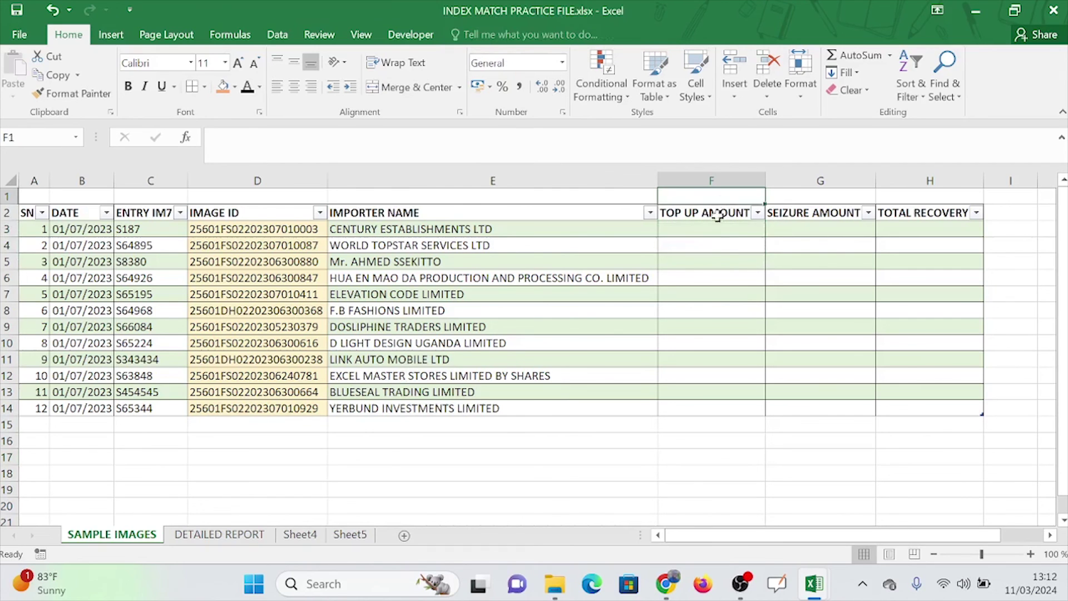
{"action": "left_click", "coordinate": [721, 233]}
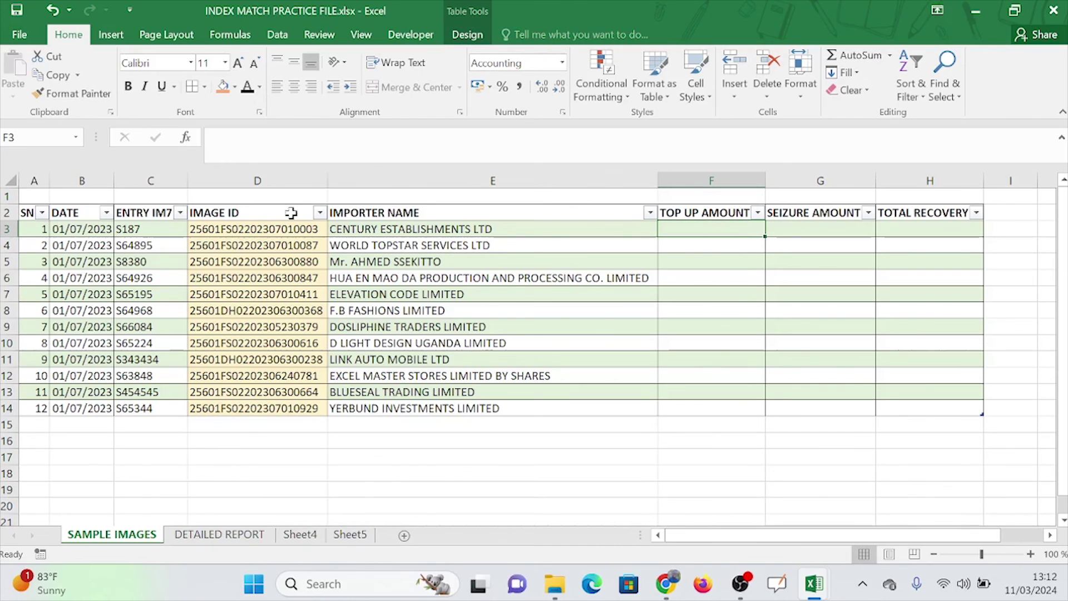
{"action": "left_click", "coordinate": [281, 229]}
Start an INDEX formula in the first TOP UP AMOUNT cell of SAMPLE IMAGES, using DETAILED REPORT's TOP UP AMOUNT column as the array
{"action": "left_click", "coordinate": [707, 224]}
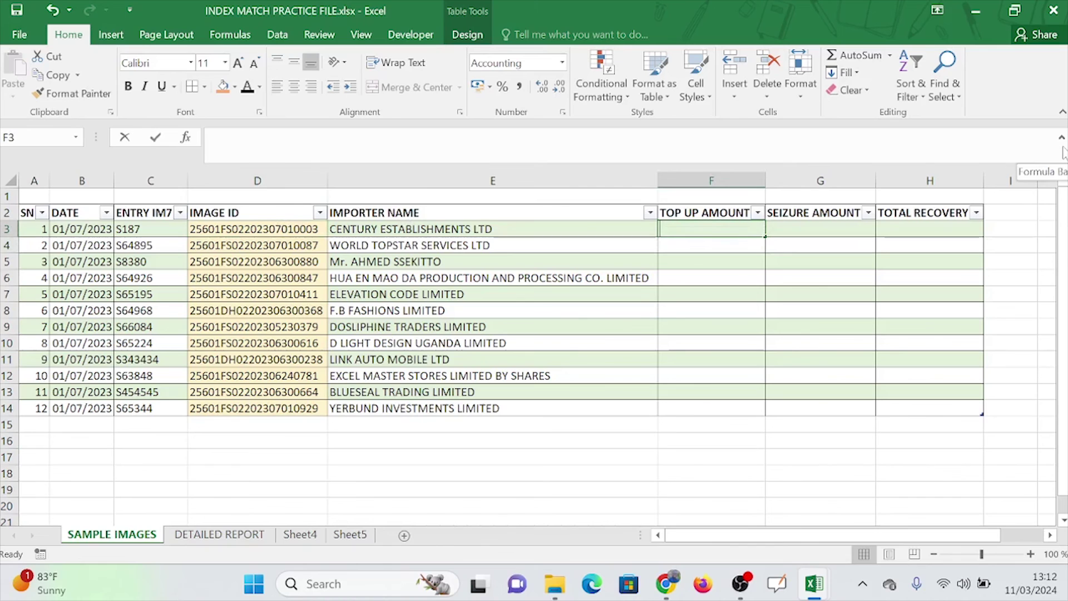
{"action": "type", "text": "=index"}
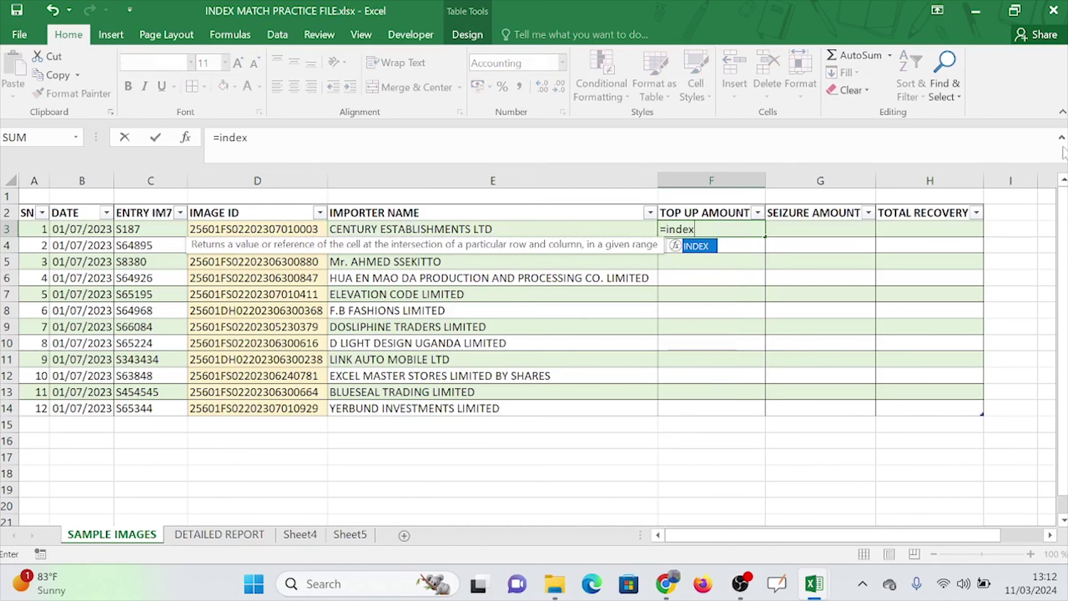
{"action": "type", "text": "("}
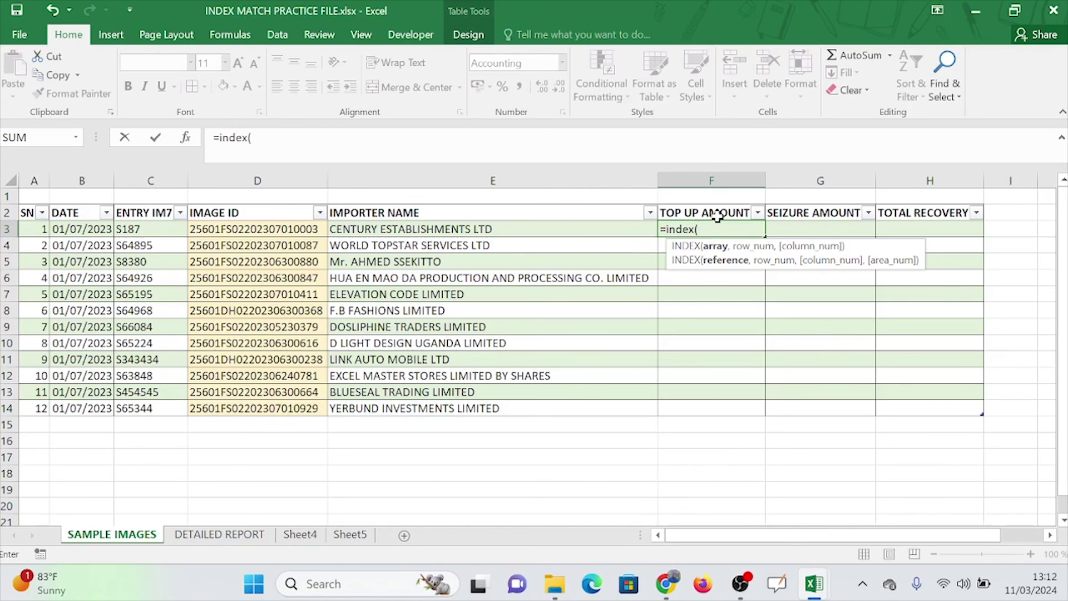
{"action": "left_click", "coordinate": [230, 539]}
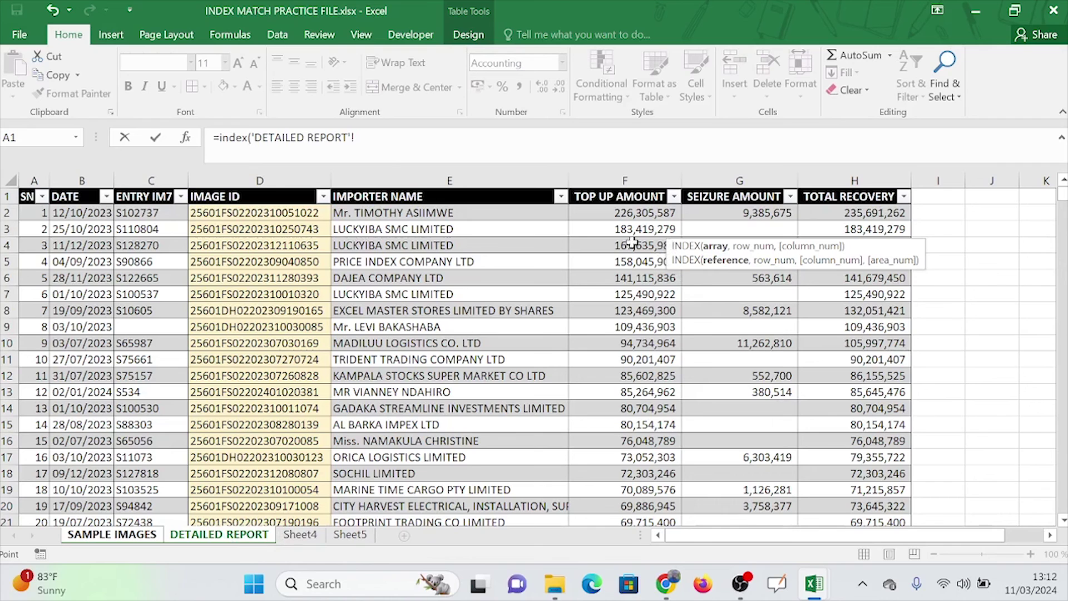
{"action": "left_click", "coordinate": [130, 537]}
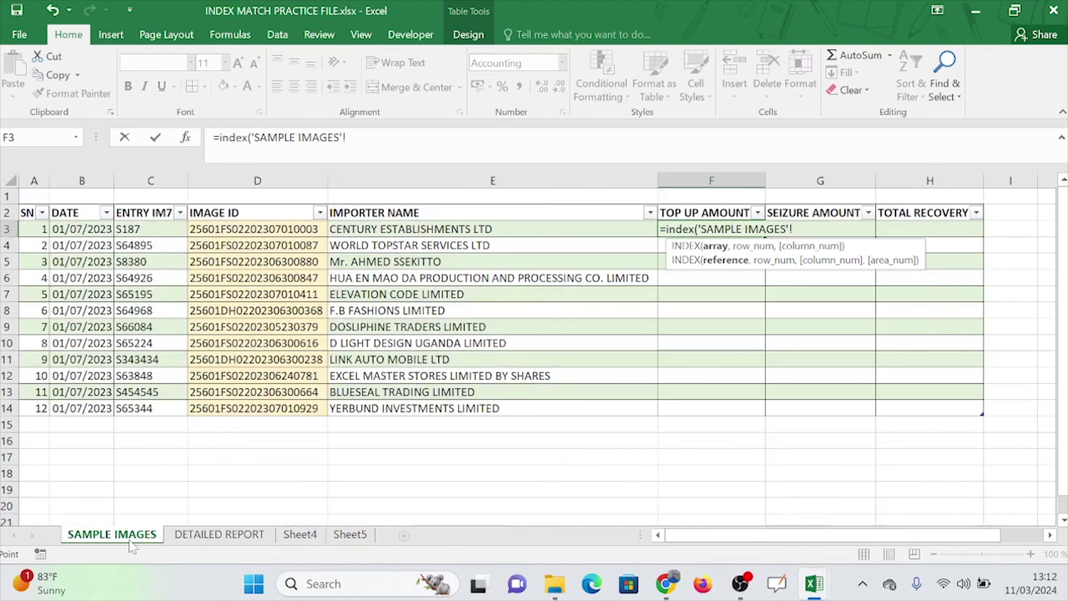
{"action": "left_click", "coordinate": [201, 537]}
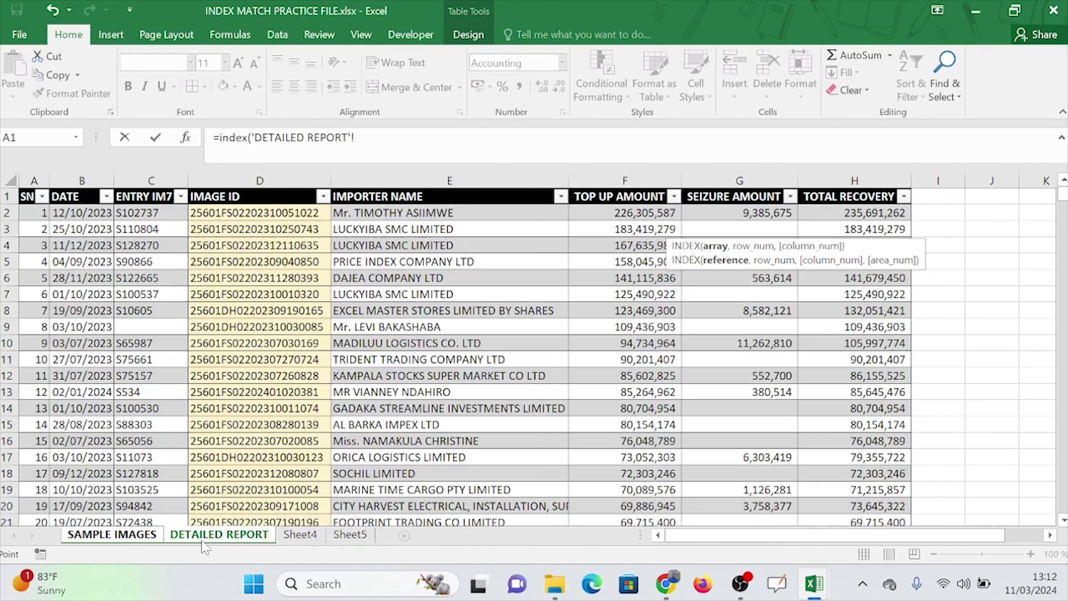
{"action": "left_click", "coordinate": [642, 180]}
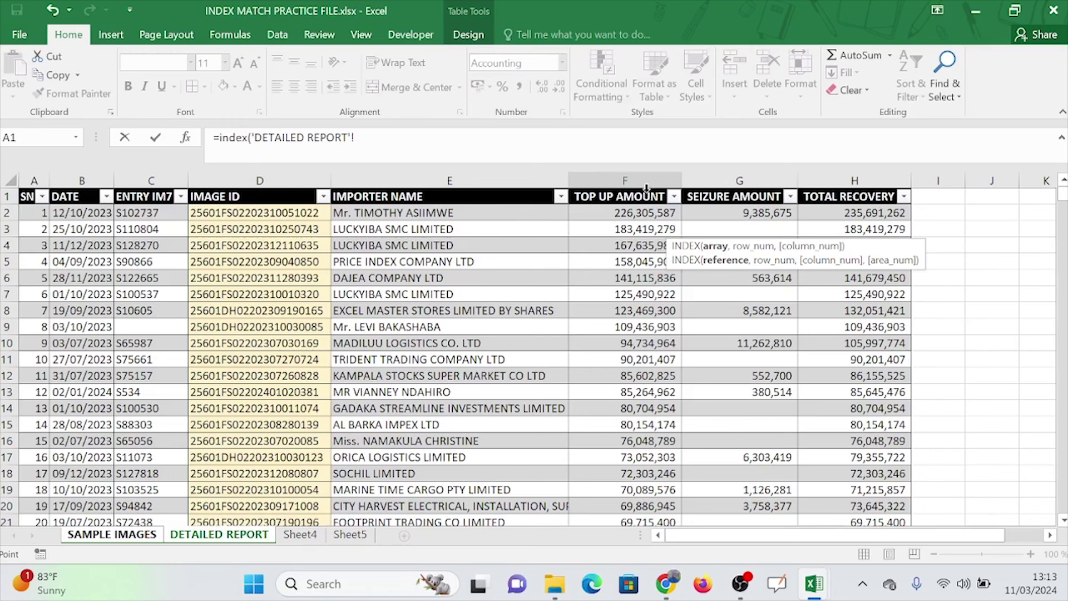
{"action": "left_click", "coordinate": [646, 187]}
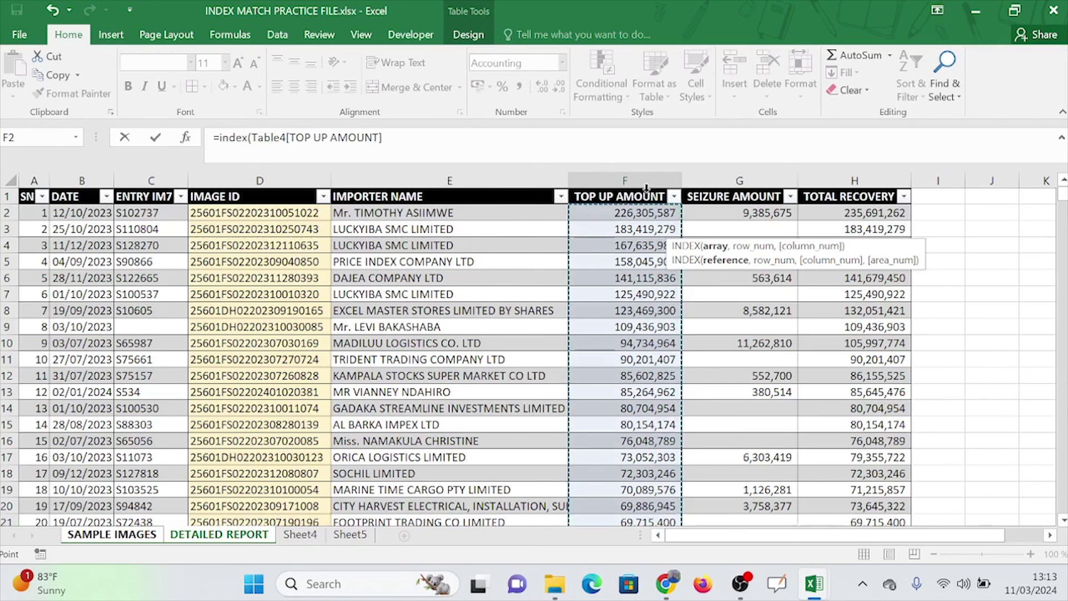
{"action": "type", "text": ","}
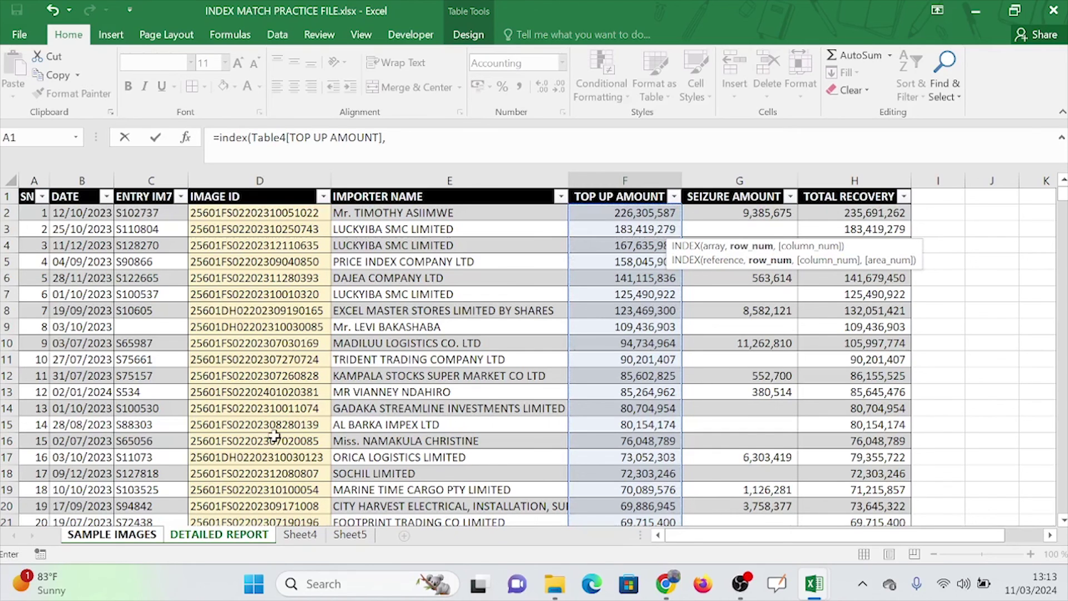
Nest MATCH as the INDEX row number, with the same row's IMAGE ID in SAMPLE IMAGES as the lookup value
{"action": "left_click", "coordinate": [465, 161]}
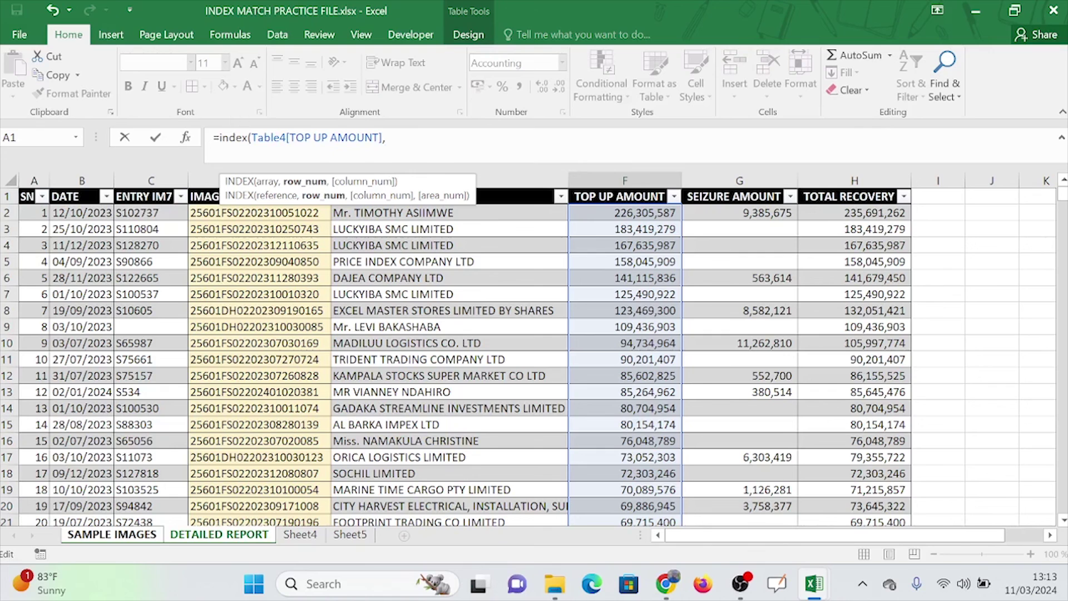
{"action": "type", "text": "match"}
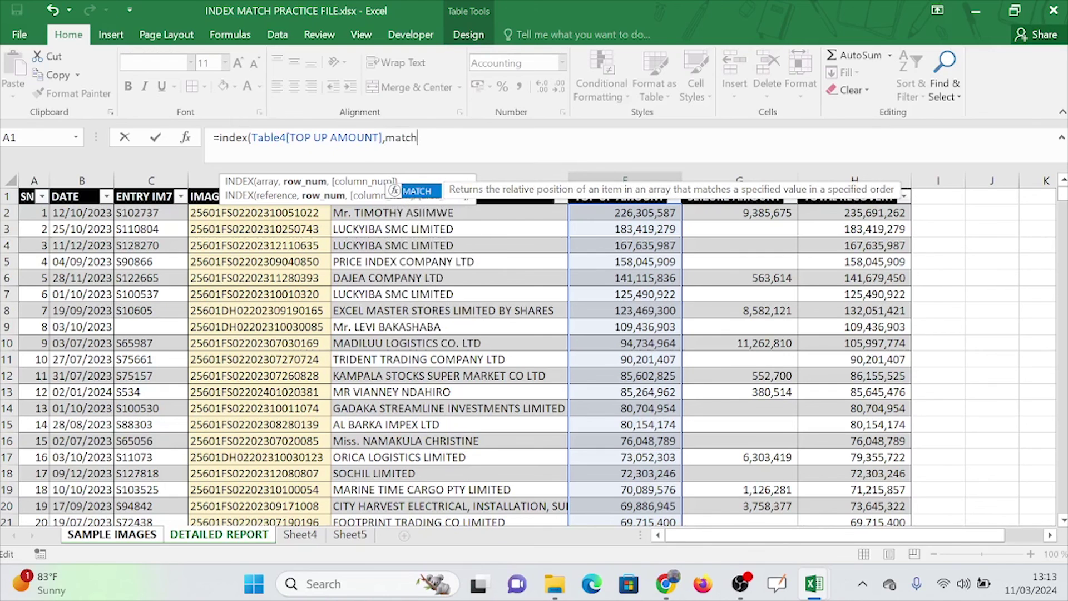
{"action": "type", "text": "("}
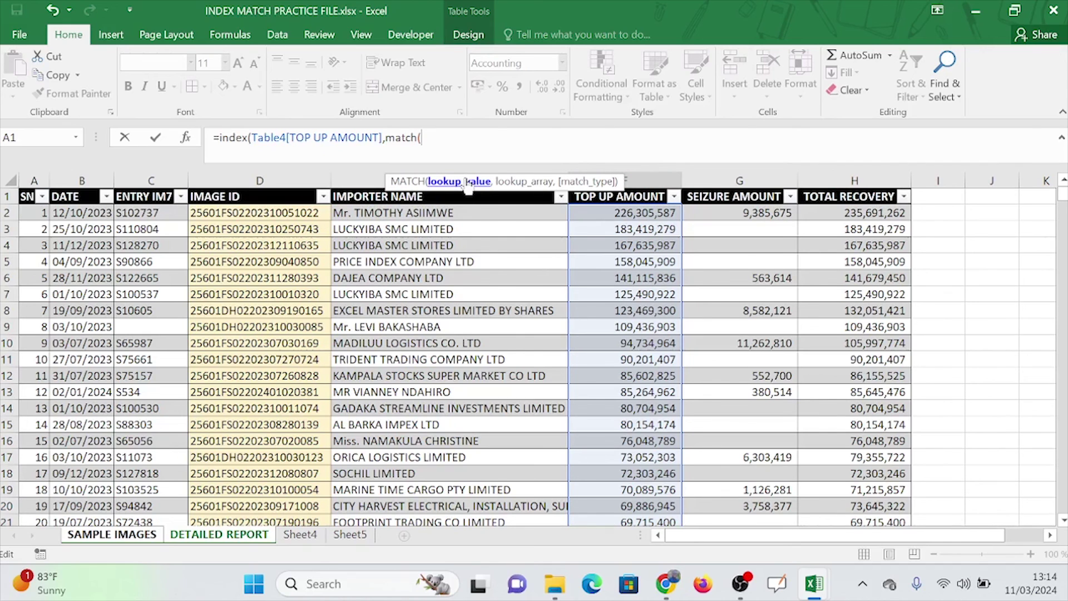
{"action": "left_click", "coordinate": [112, 538]}
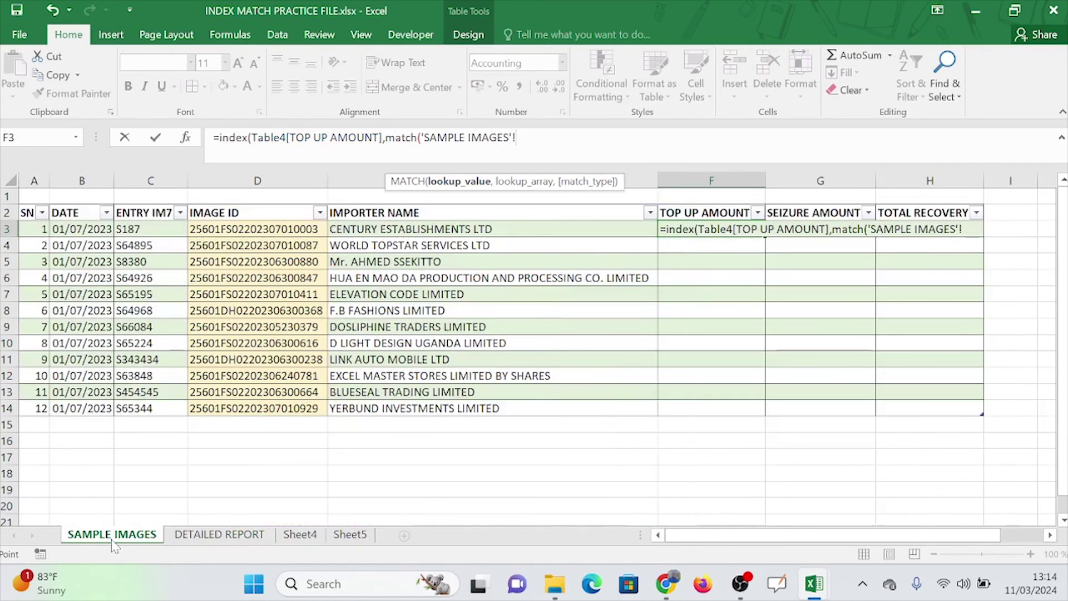
{"action": "left_click", "coordinate": [253, 229]}
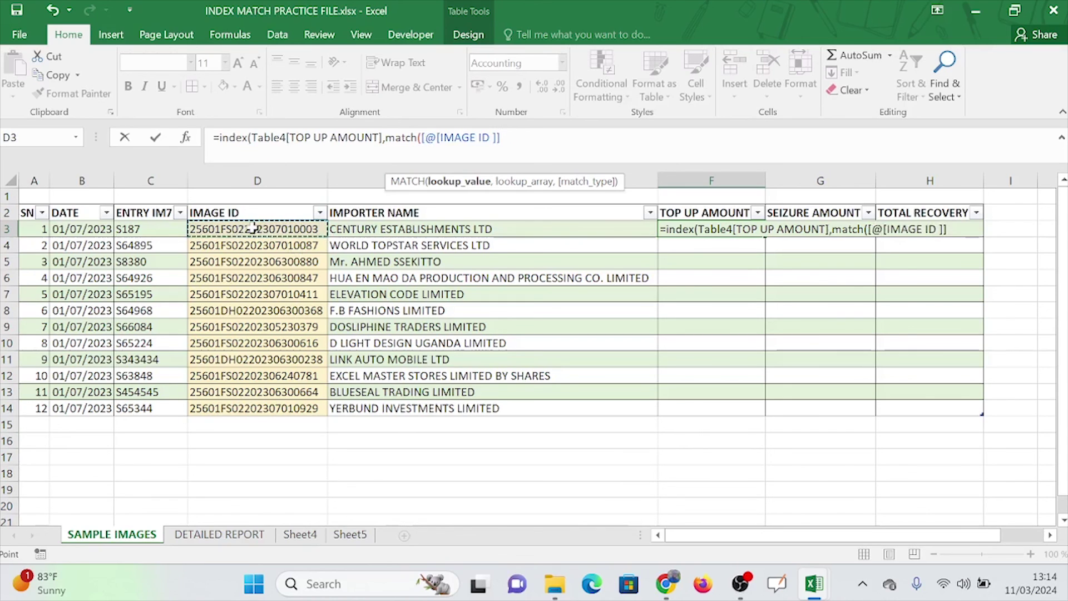
{"action": "type", "text": ","}
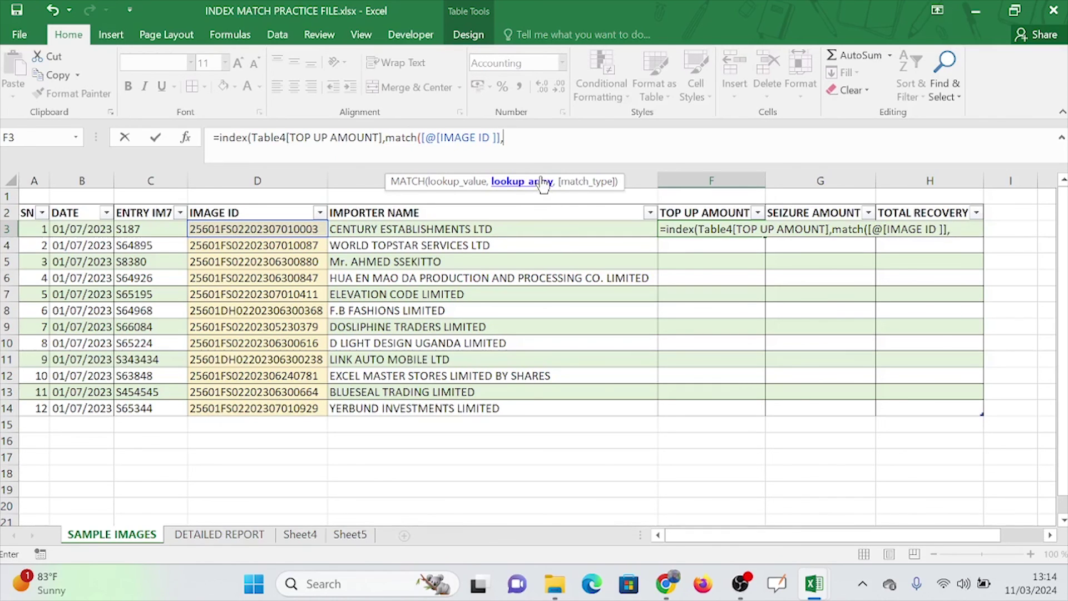
Set DETAILED REPORT's IMAGE ID column as the MATCH lookup array with exact match 0, and commit the TOP UP AMOUNT formula
{"action": "left_click", "coordinate": [251, 536]}
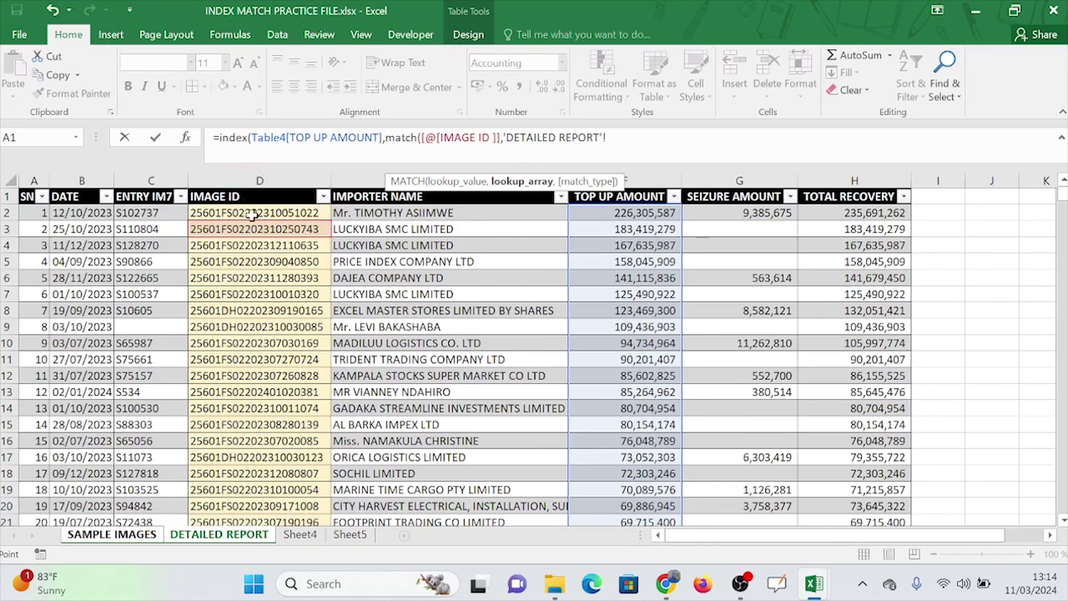
{"action": "left_click", "coordinate": [255, 192]}
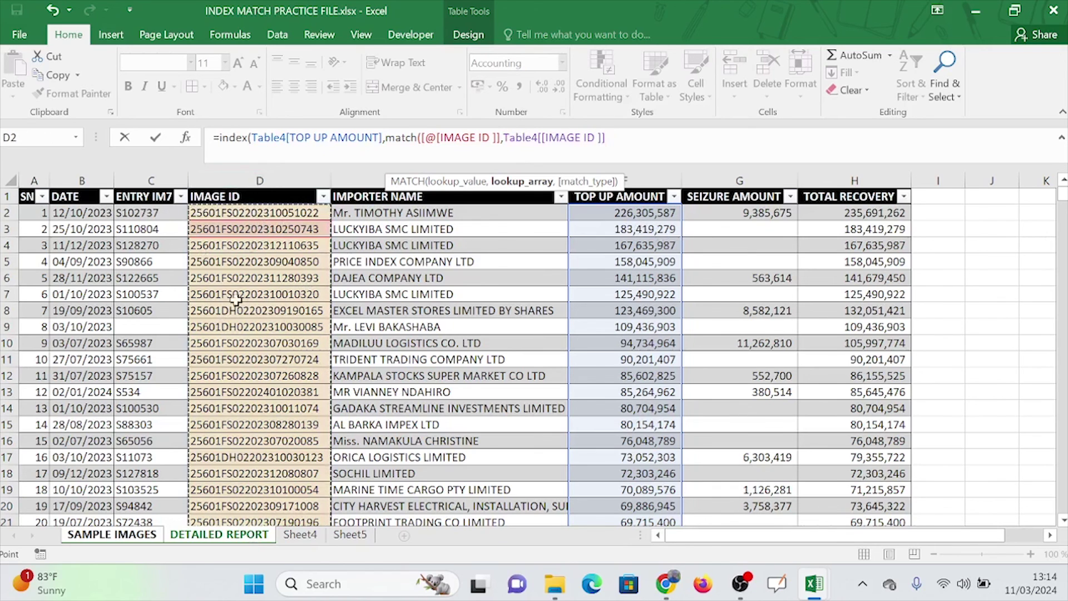
{"action": "type", "text": ","}
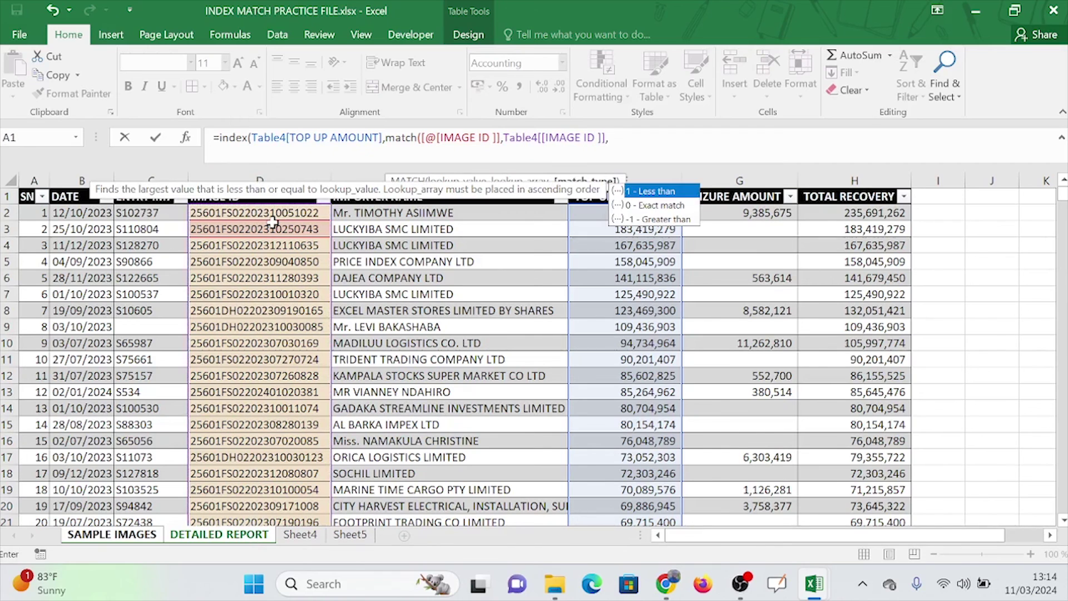
{"action": "type", "text": "0))"}
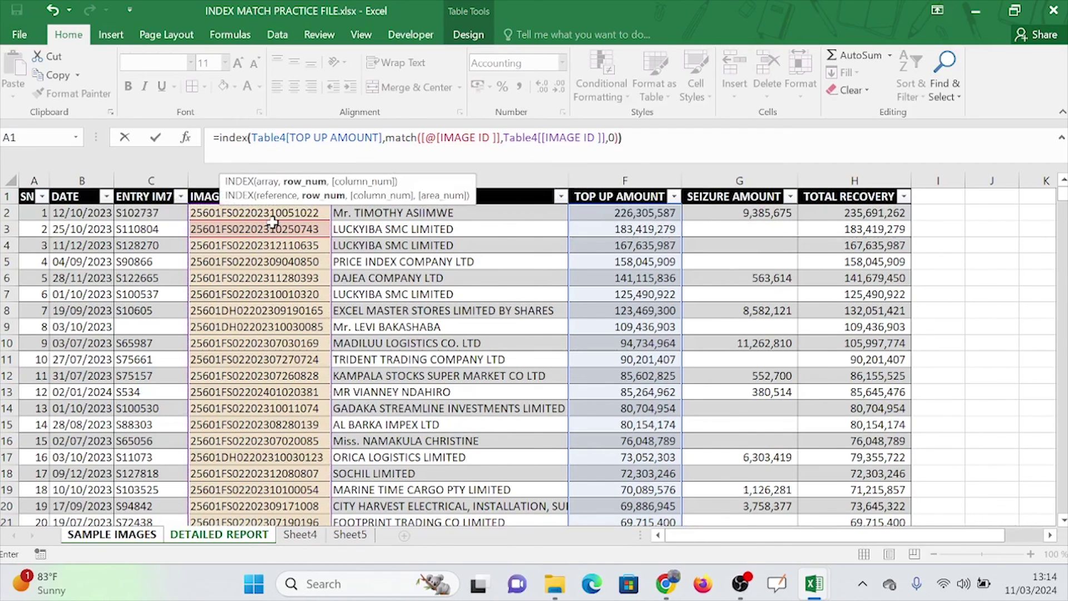
{"action": "key", "text": "Return"}
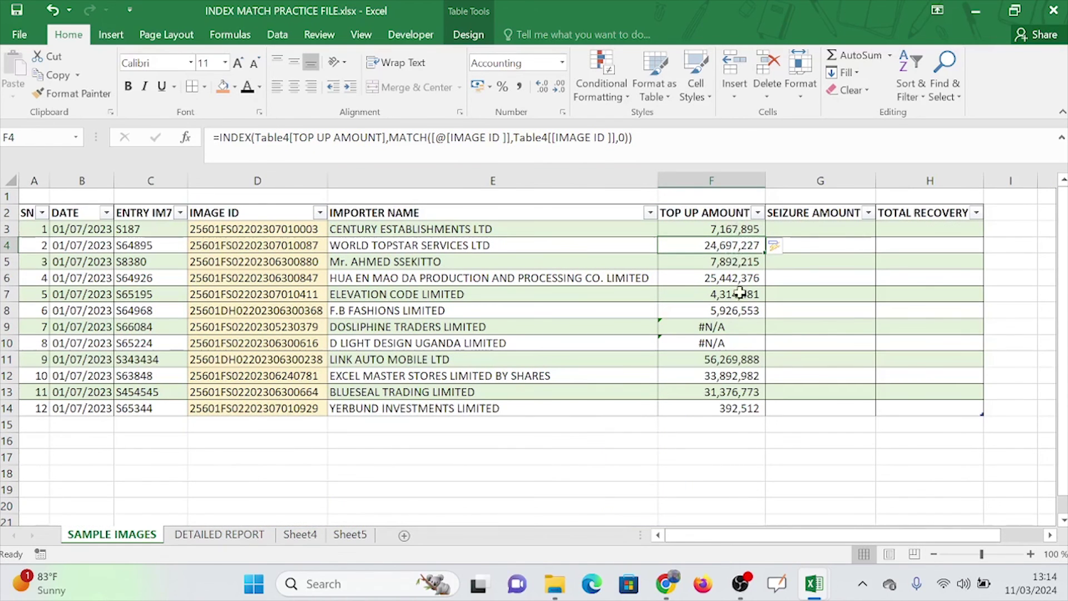
Compare the TOP UP AMOUNT formulas row by row, and check the IMAGE IDs and results in the rows of SN 7 and 8
{"action": "left_click", "coordinate": [739, 229]}
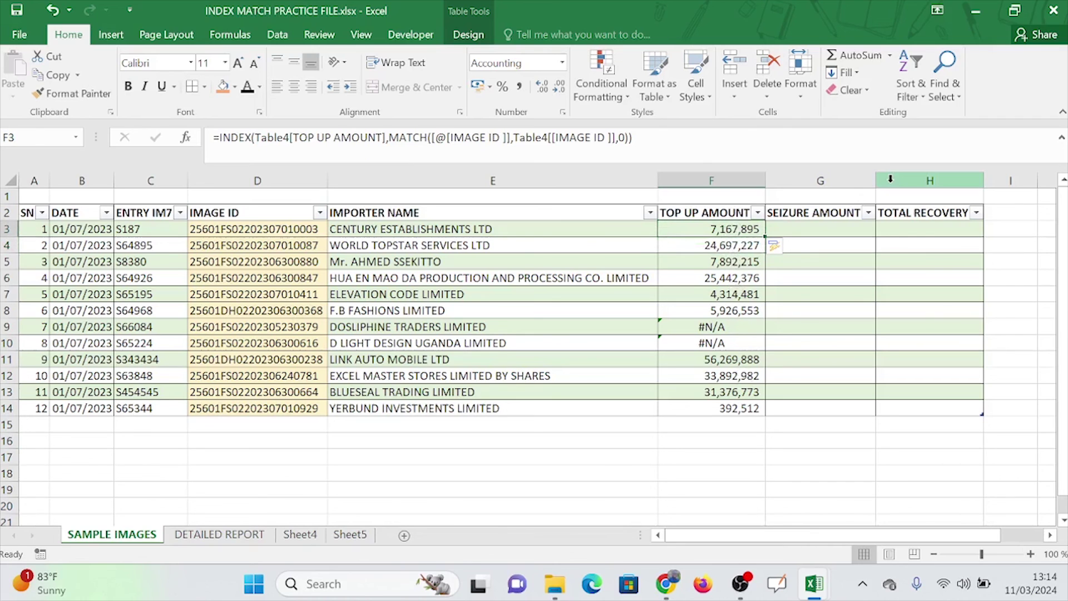
{"action": "key", "text": "Down"}
{"action": "key", "text": "Down"}
{"action": "key", "text": "Down"}
{"action": "key", "text": "Down"}
{"action": "key", "text": "Down"}
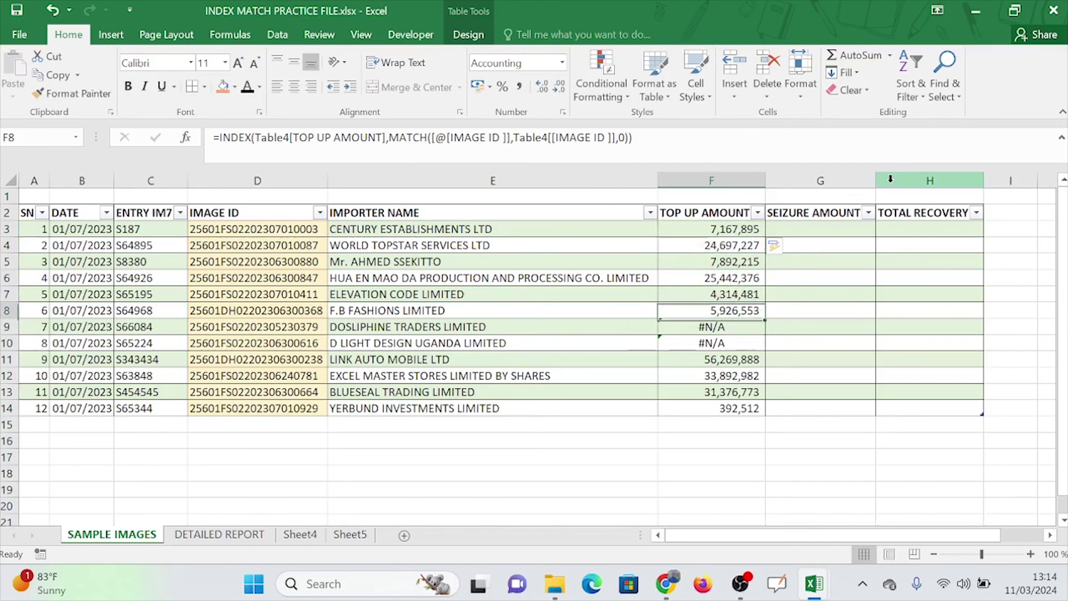
{"action": "key", "text": "Up"}
{"action": "key", "text": "Up"}
{"action": "key", "text": "Up"}
{"action": "key", "text": "Up"}
{"action": "key", "text": "Up"}
{"action": "key", "text": "Up"}
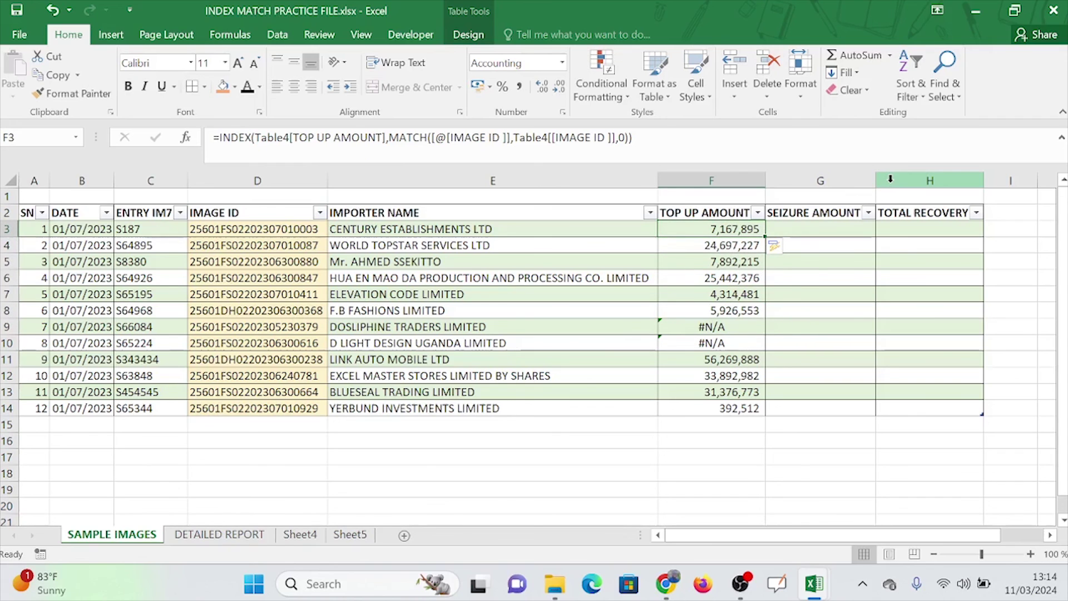
{"action": "key", "text": "Down"}
{"action": "key", "text": "Down"}
{"action": "key", "text": "Down"}
{"action": "key", "text": "Down"}
{"action": "key", "text": "Down"}
{"action": "key", "text": "Down"}
{"action": "key", "text": "Down"}
{"action": "key", "text": "Down"}
{"action": "key", "text": "Down"}
{"action": "key", "text": "Down"}
{"action": "key", "text": "Down"}
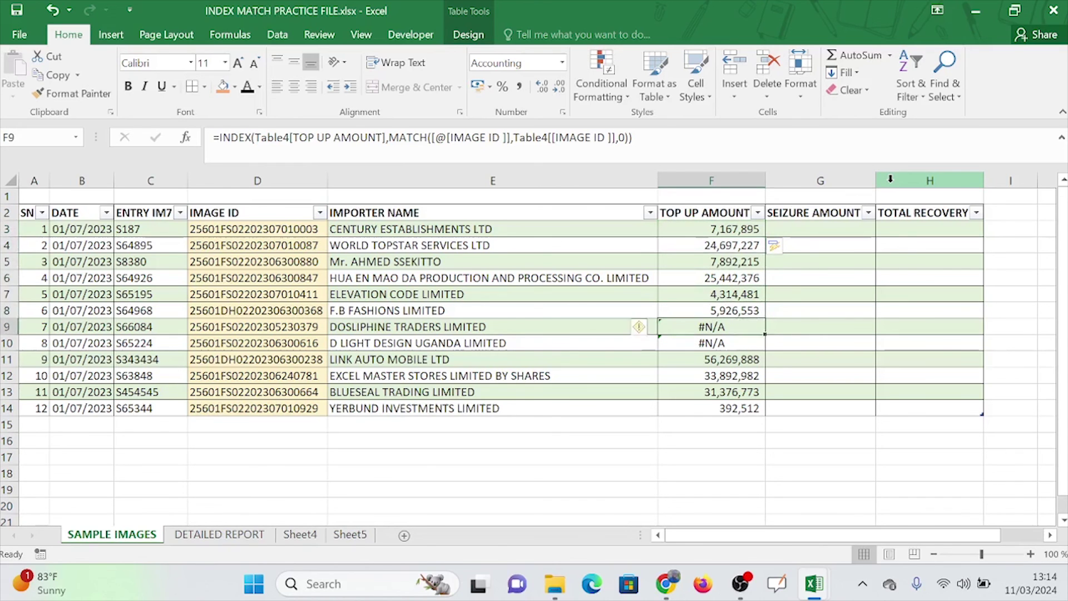
{"action": "key", "text": "Up"}
{"action": "key", "text": "Up"}
{"action": "key", "text": "Up"}
{"action": "key", "text": "Up"}
{"action": "key", "text": "Up"}
{"action": "key", "text": "Up"}
{"action": "key", "text": "Up"}
{"action": "key", "text": "Up"}
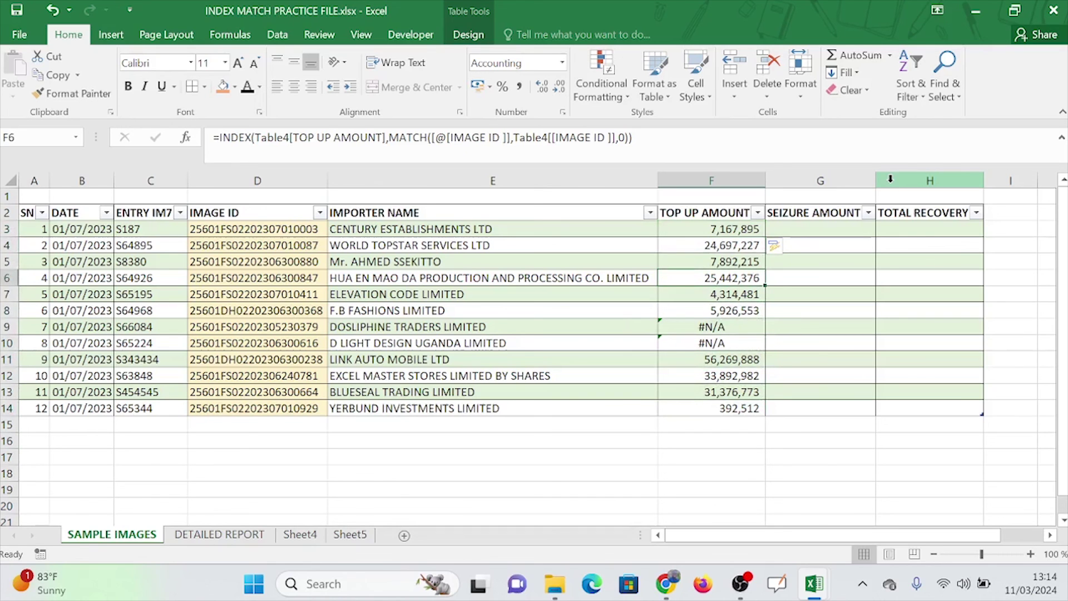
{"action": "key", "text": "Up"}
{"action": "key", "text": "Up"}
{"action": "key", "text": "Up"}
{"action": "key", "text": "Down"}
{"action": "key", "text": "Down"}
{"action": "key", "text": "Down"}
{"action": "key", "text": "Down"}
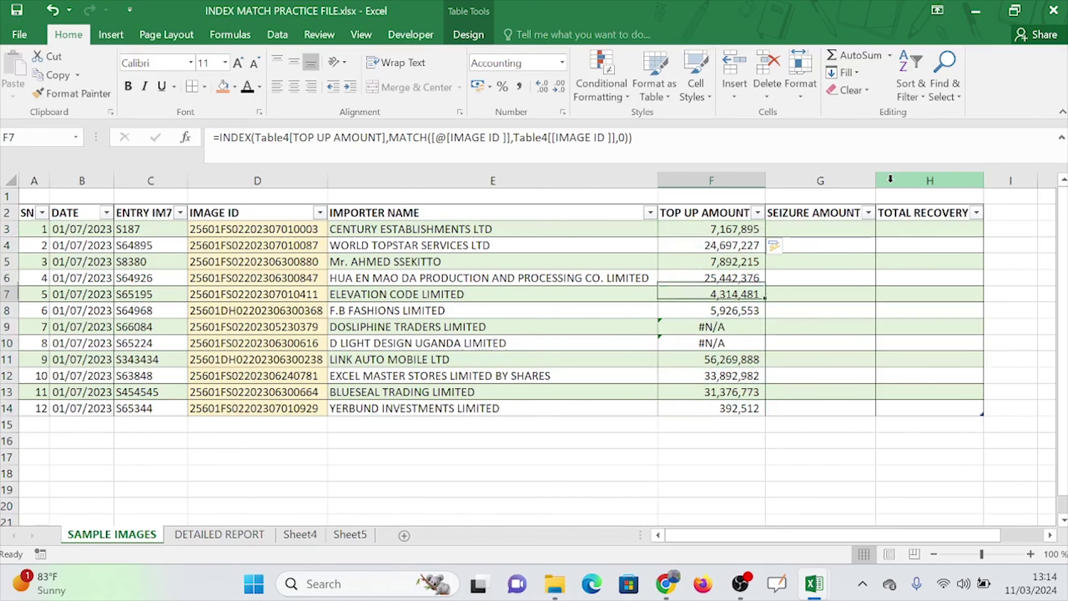
{"action": "key", "text": "Down"}
{"action": "key", "text": "Down"}
{"action": "key", "text": "Down"}
{"action": "key", "text": "Down"}
{"action": "key", "text": "Down"}
{"action": "key", "text": "Down"}
{"action": "key", "text": "Up"}
{"action": "key", "text": "Up"}
{"action": "key", "text": "Up"}
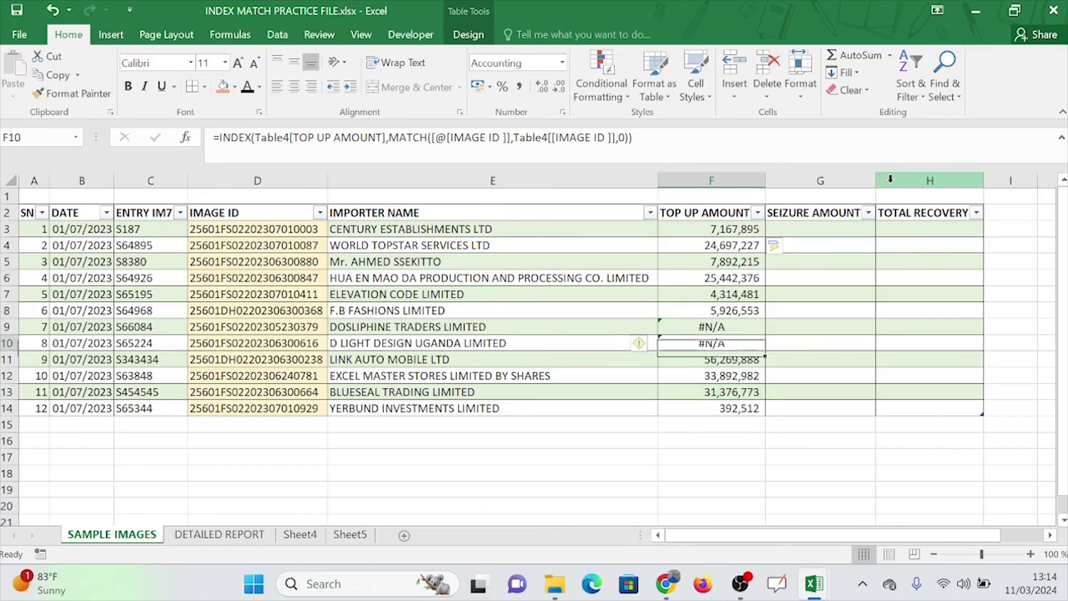
{"action": "key", "text": "Up"}
{"action": "key", "text": "Up"}
{"action": "key", "text": "Up"}
{"action": "key", "text": "Up"}
{"action": "key", "text": "Up"}
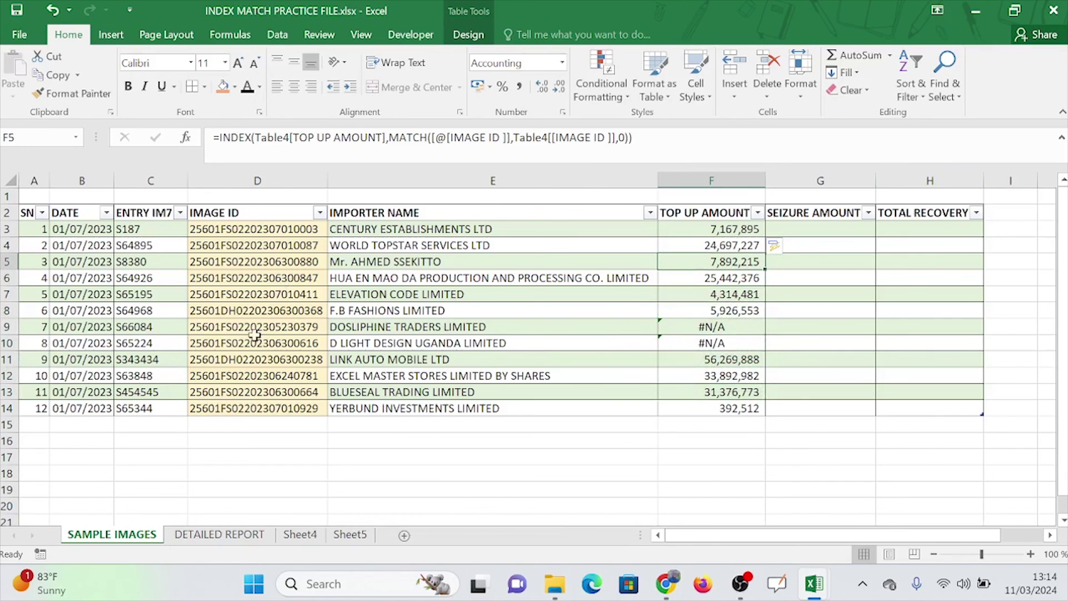
{"action": "left_click_drag", "start_coordinate": [202, 327], "coordinate": [250, 344]}
{"action": "left_click_drag", "start_coordinate": [705, 326], "coordinate": [698, 344]}
{"action": "left_click", "coordinate": [794, 331]}
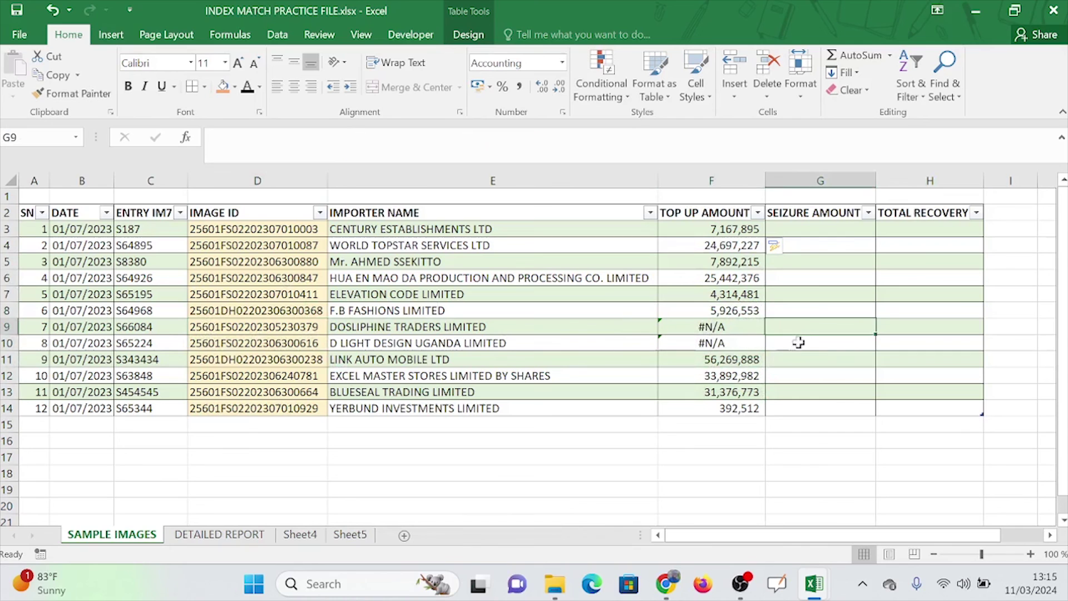
{"action": "left_click", "coordinate": [799, 342]}
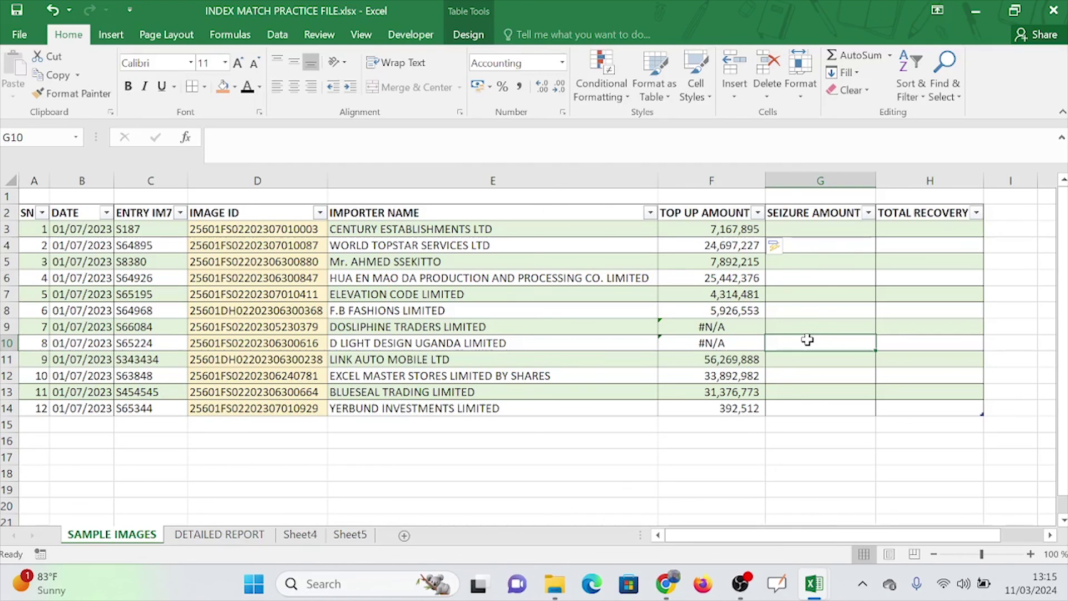
Start an INDEX formula in the first SEIZURE AMOUNT cell of SAMPLE IMAGES, using DETAILED REPORT's SEIZURE AMOUNT column as the array
{"action": "left_click", "coordinate": [839, 275]}
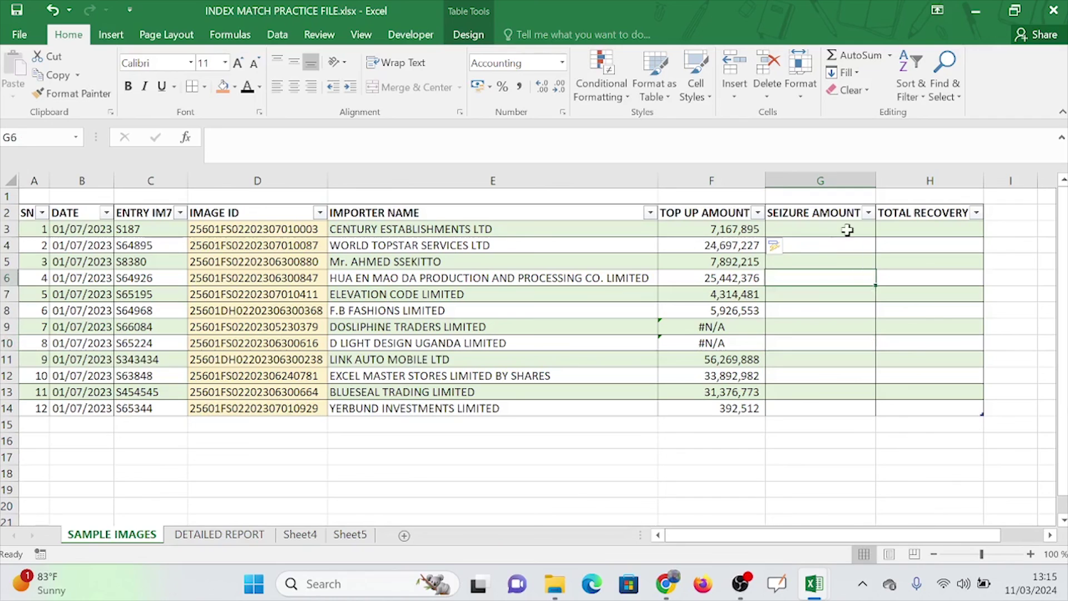
{"action": "left_click", "coordinate": [846, 229]}
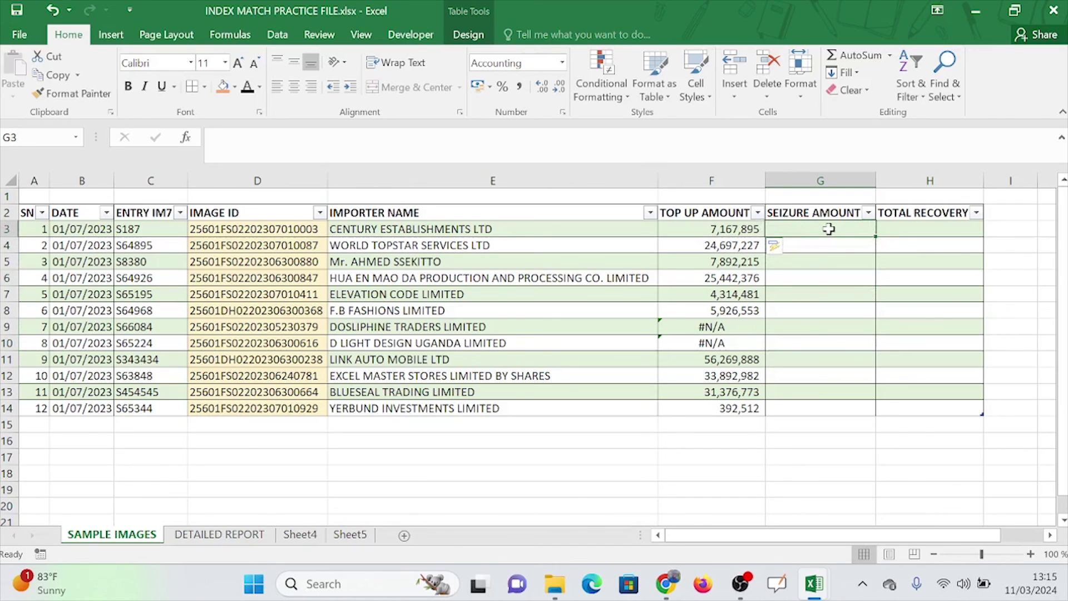
{"action": "type", "text": "="}
{"action": "type", "text": "in"}
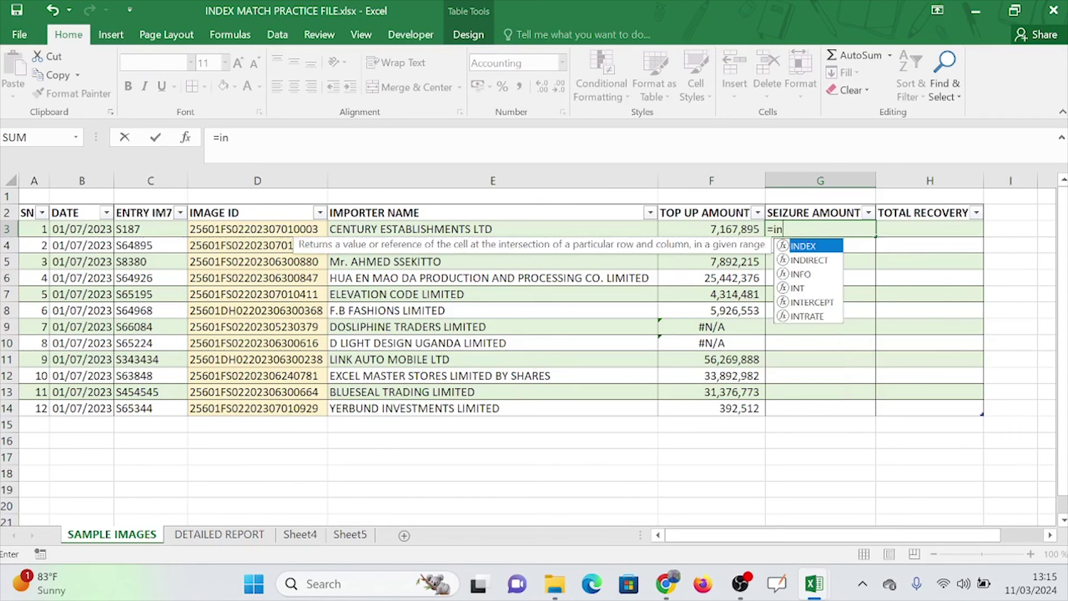
{"action": "type", "text": "dex("}
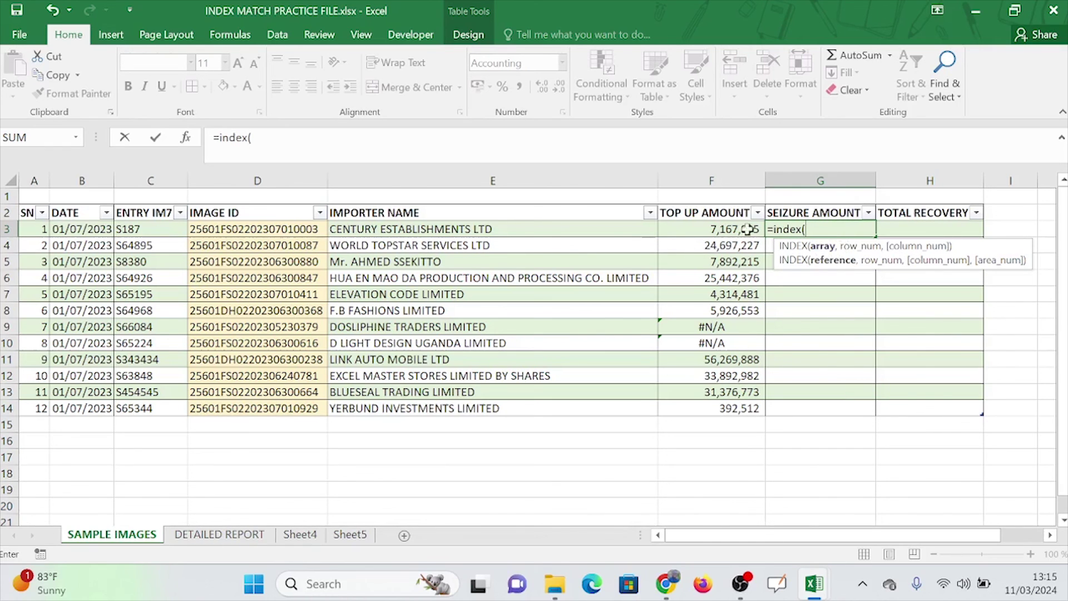
{"action": "left_click", "coordinate": [225, 535]}
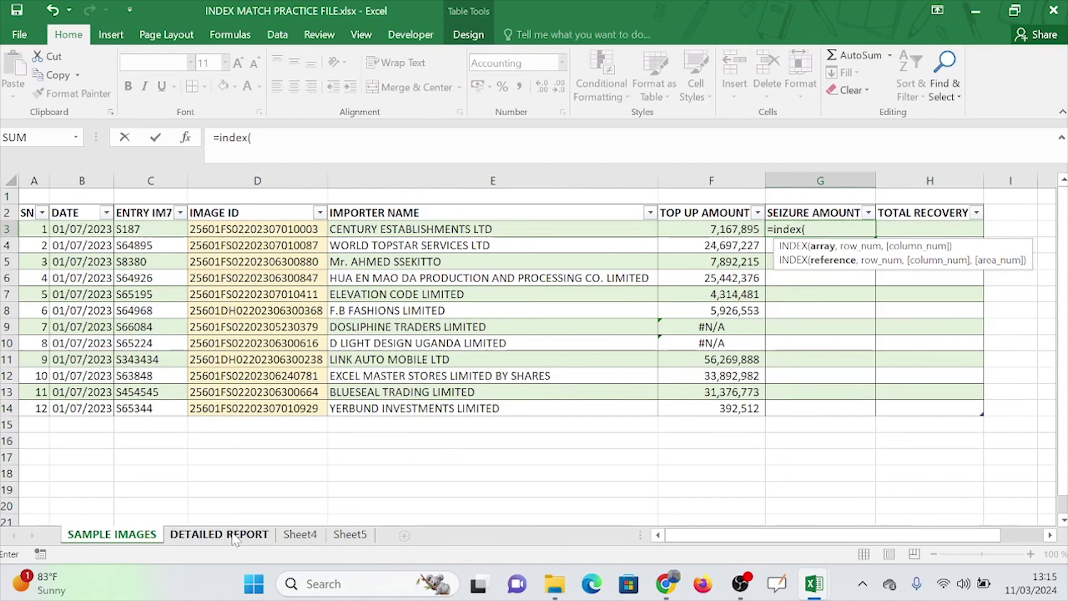
{"action": "left_click", "coordinate": [233, 536]}
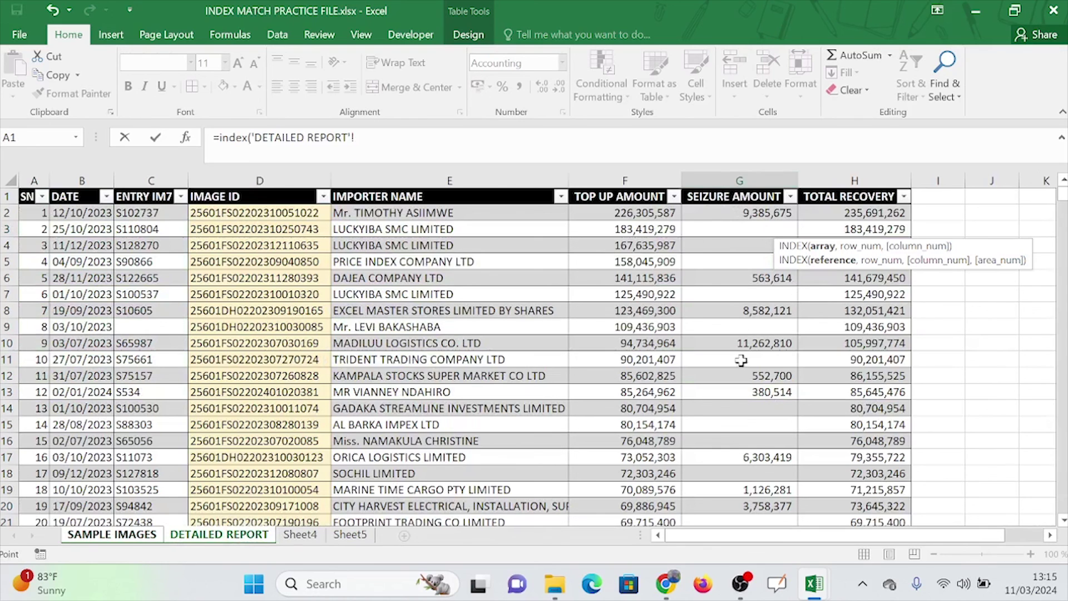
{"action": "left_click", "coordinate": [732, 189]}
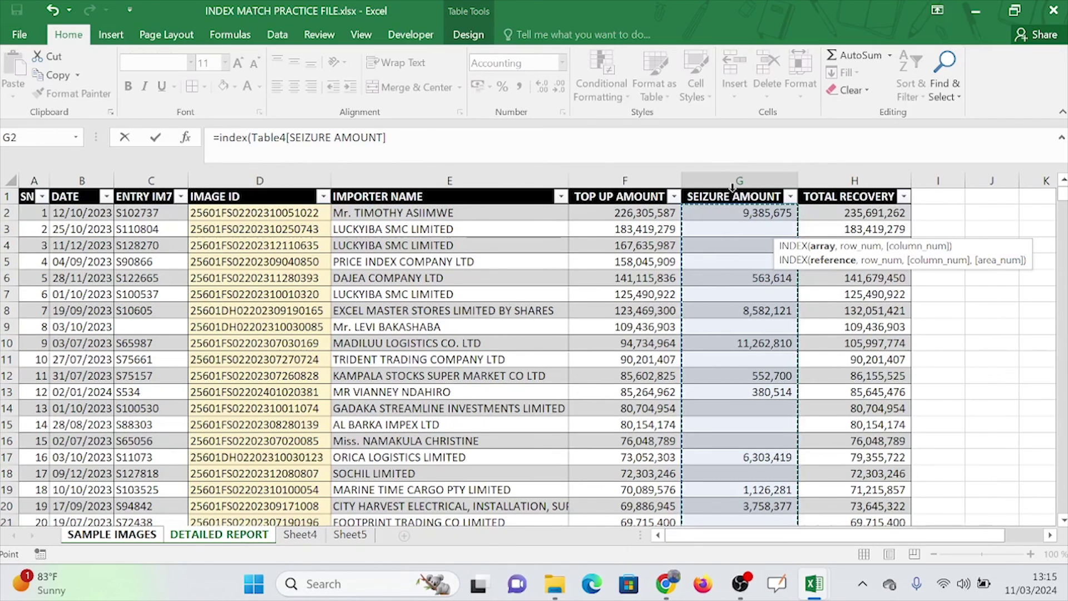
Nest MATCH as the row number of the SEIZURE AMOUNT formula, with the same row's IMAGE ID in SAMPLE IMAGES as the lookup value
{"action": "type", "text": ","}
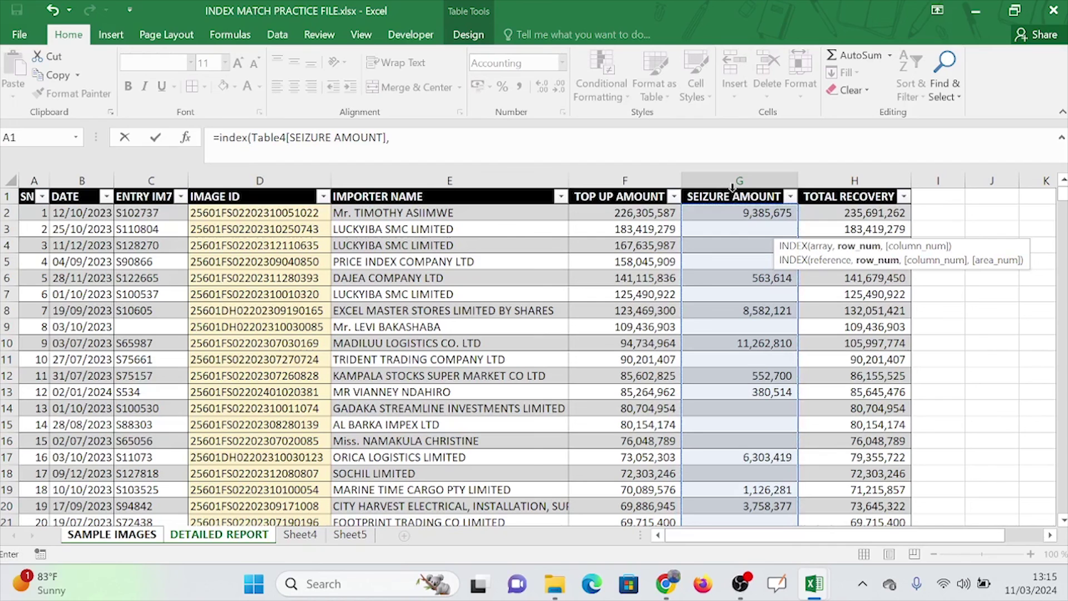
{"action": "type", "text": "match"}
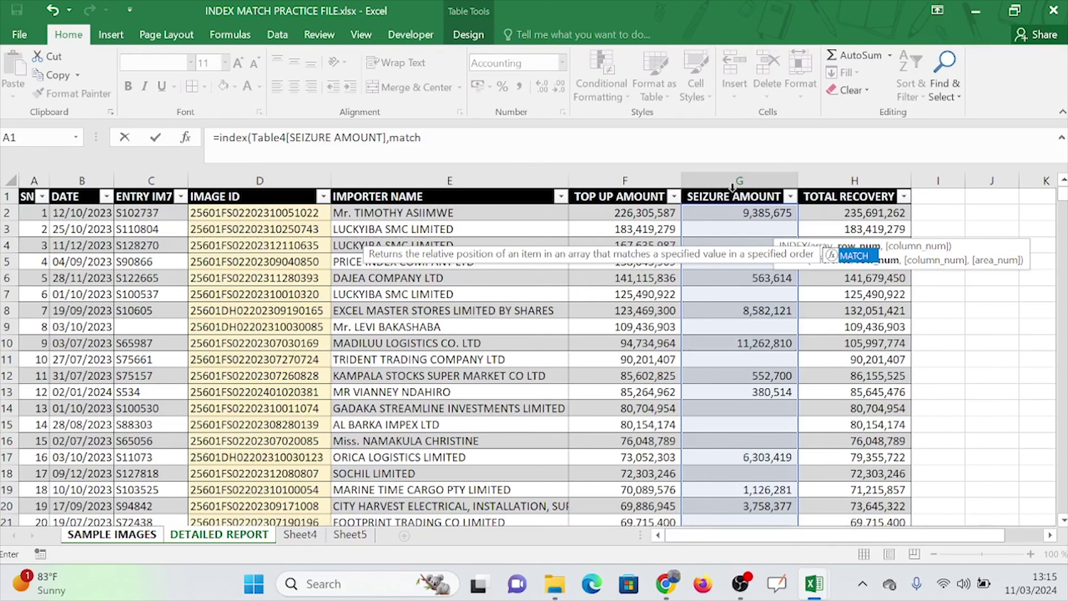
{"action": "type", "text": "('SAMPLE IMAGES'!"}
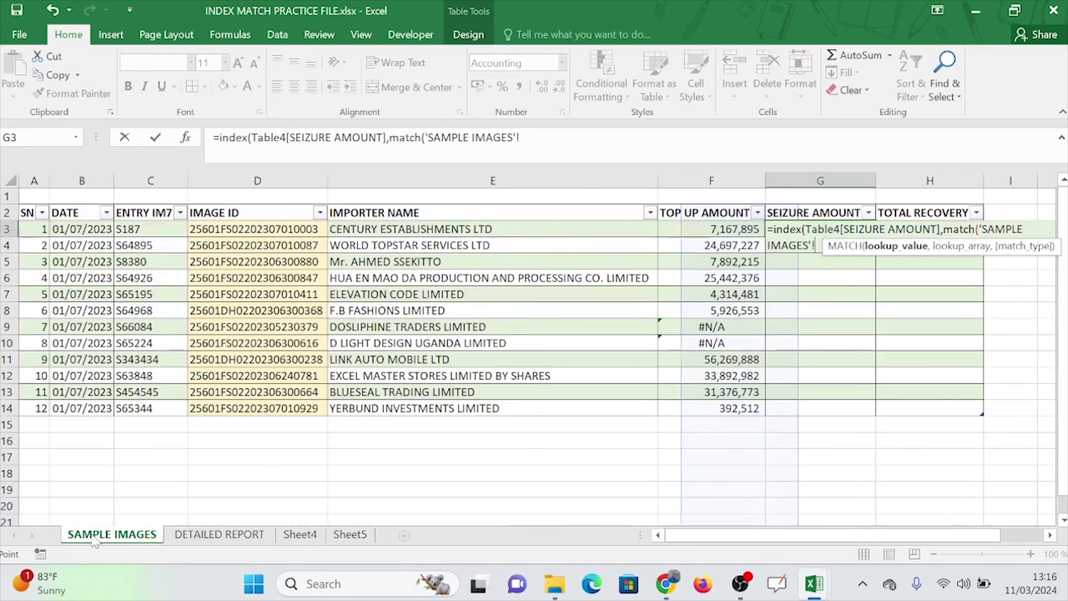
{"action": "left_click", "coordinate": [95, 535]}
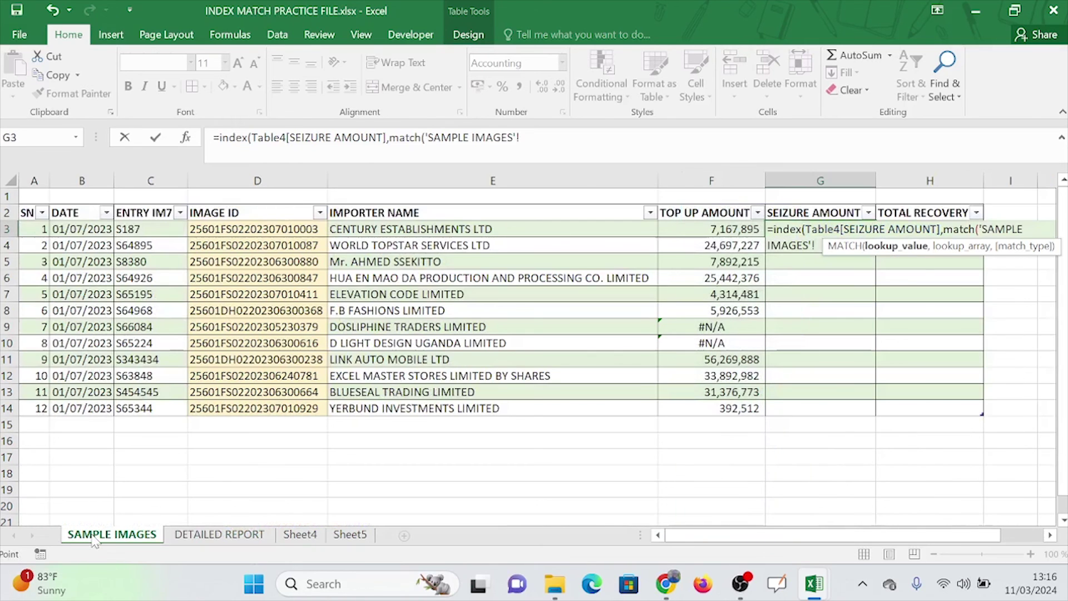
{"action": "left_click", "coordinate": [249, 230]}
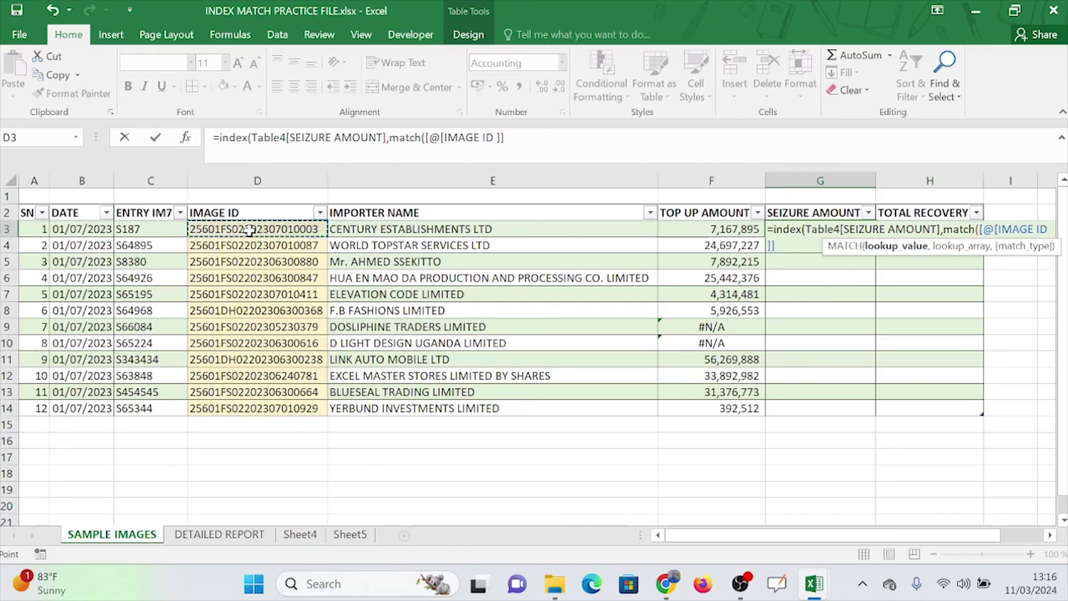
Set DETAILED REPORT's IMAGE ID column as the MATCH lookup array with match type 0, and commit the SEIZURE AMOUNT formula
{"action": "type", "text": ","}
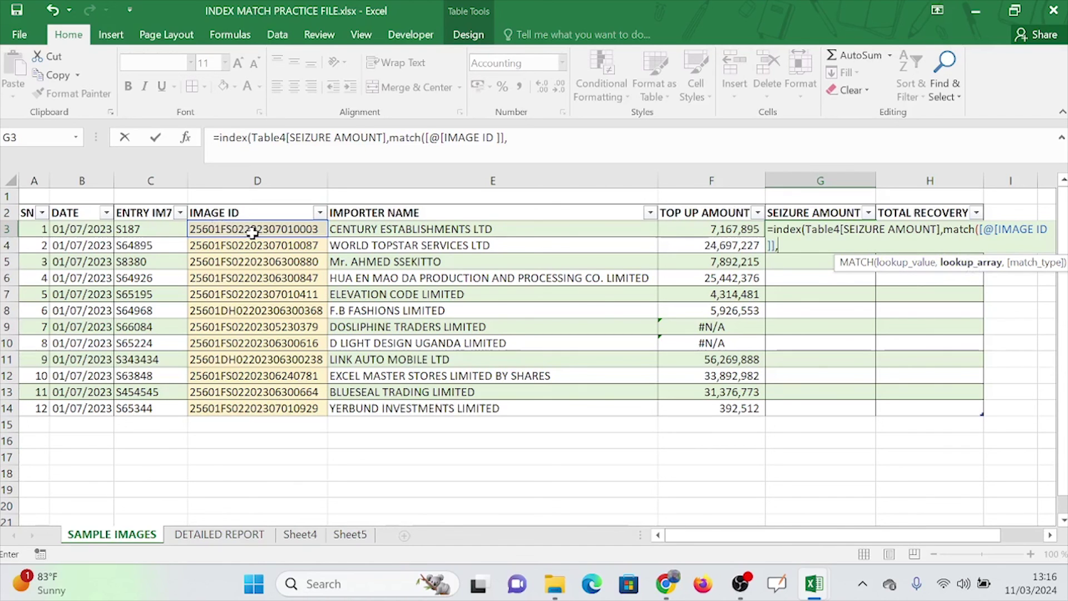
{"action": "left_click", "coordinate": [228, 539]}
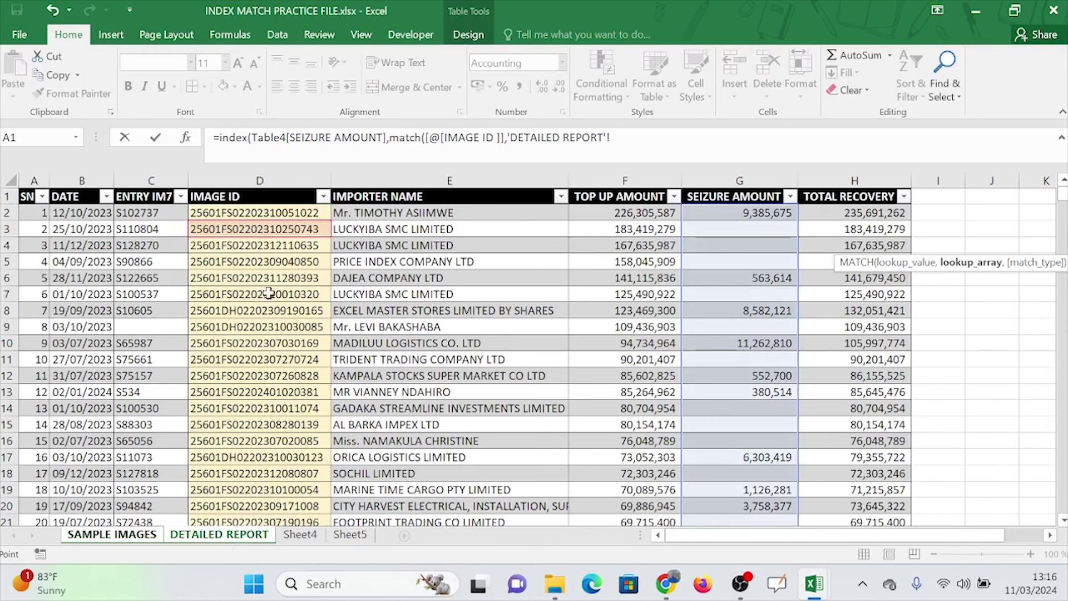
{"action": "left_click", "coordinate": [259, 188]}
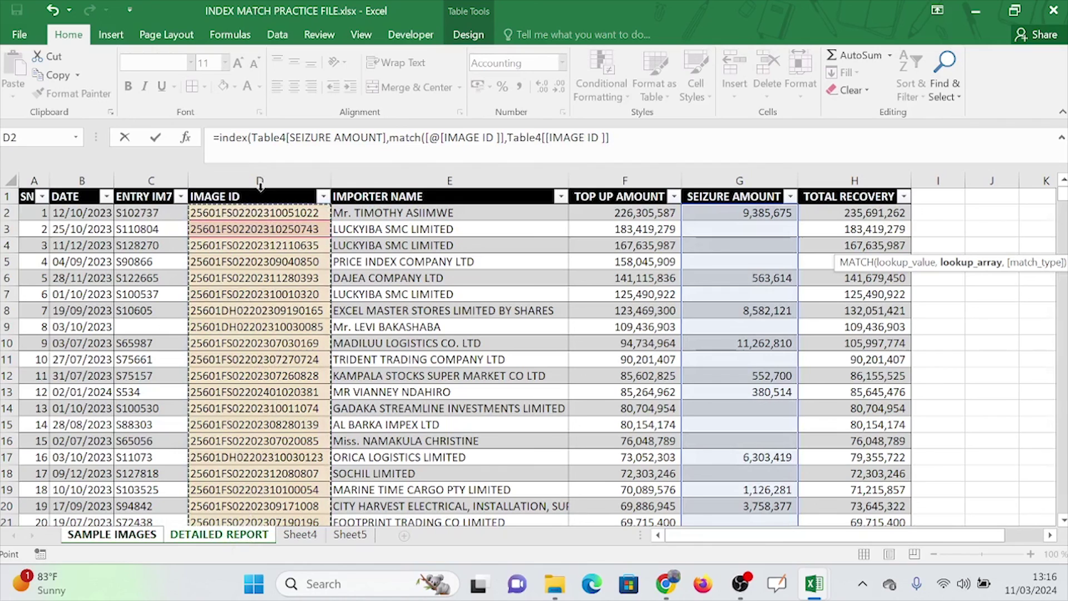
{"action": "type", "text": ","}
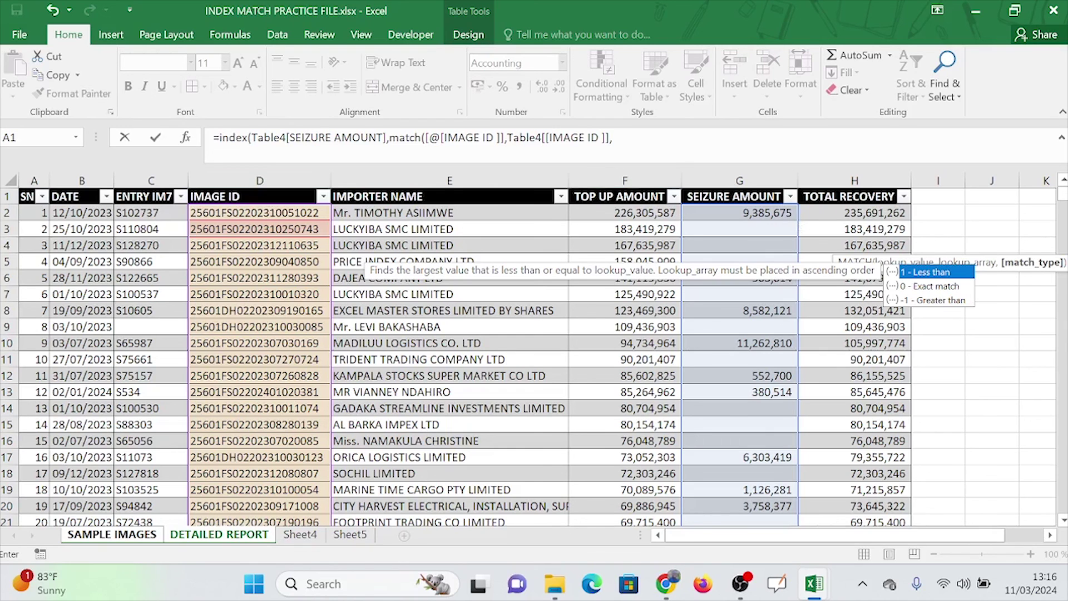
{"action": "left_click", "coordinate": [613, 138]}
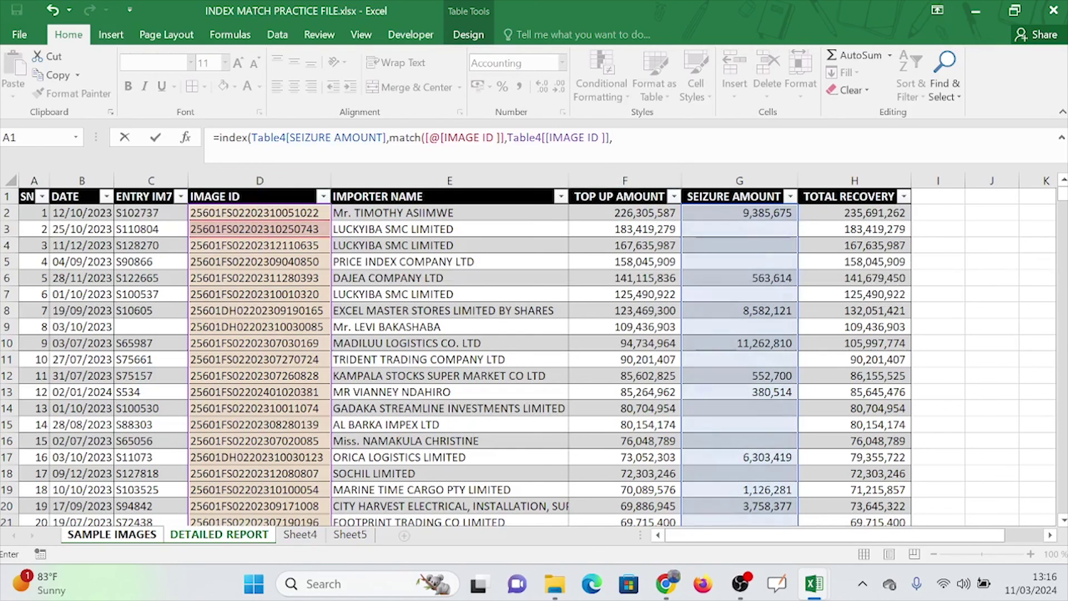
{"action": "type", "text": "0"}
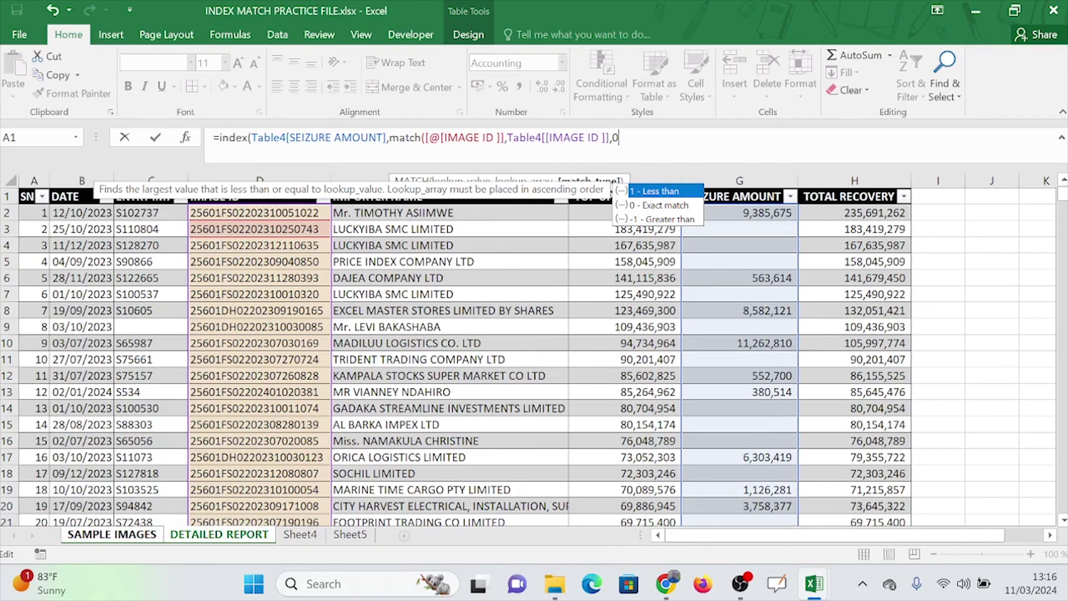
{"action": "type", "text": ")"}
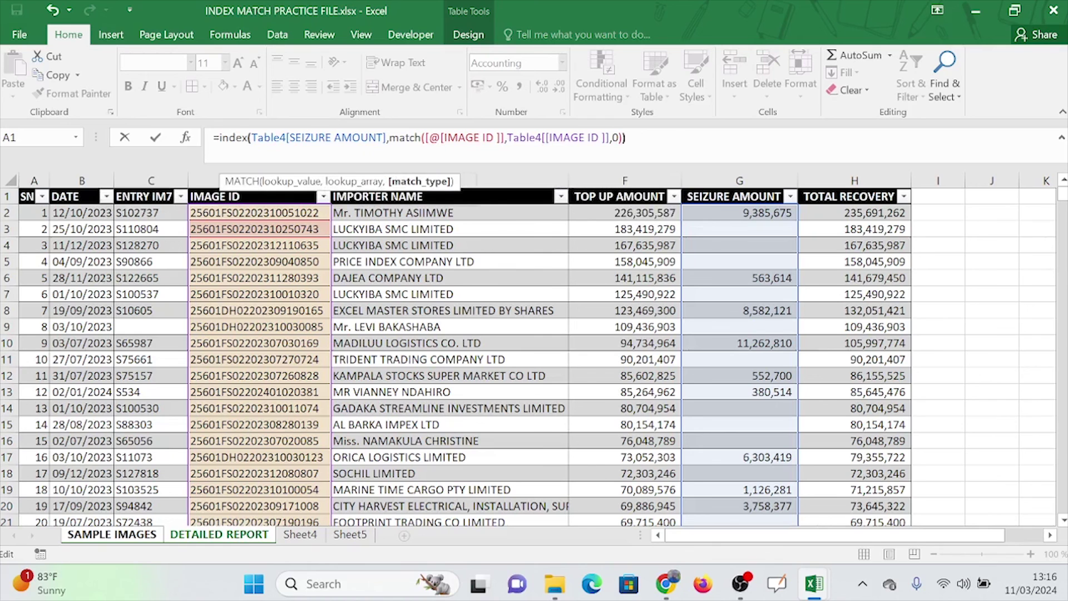
{"action": "key", "text": "Return"}
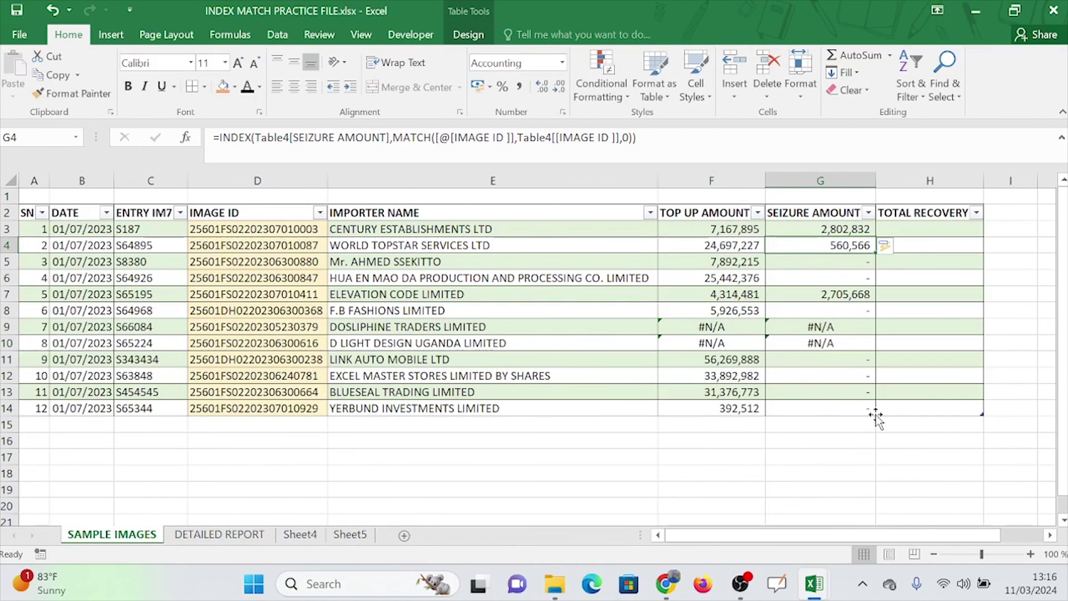
Start an INDEX formula in the first TOTAL RECOVERY cell of SAMPLE IMAGES, using DETAILED REPORT's TOTAL RECOVERY column as the array
{"action": "left_click", "coordinate": [929, 228]}
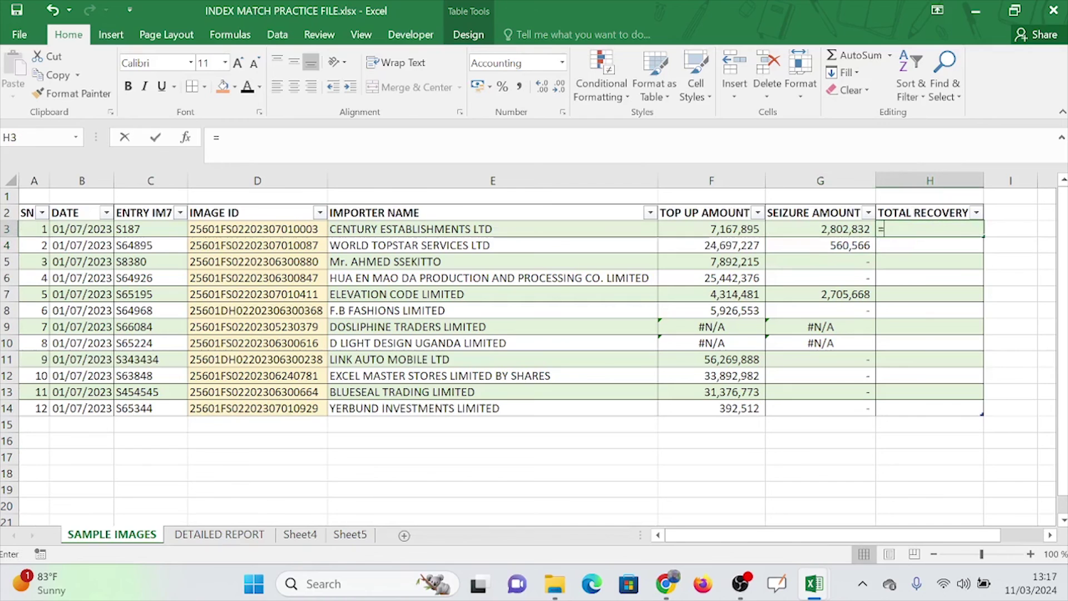
{"action": "type", "text": "=index("}
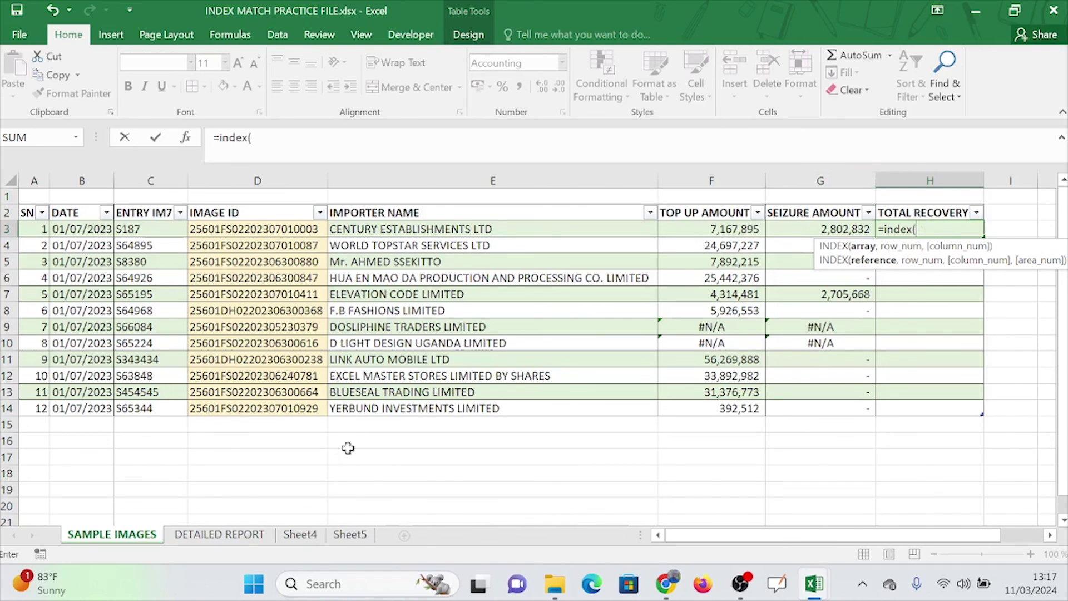
{"action": "left_click", "coordinate": [245, 538]}
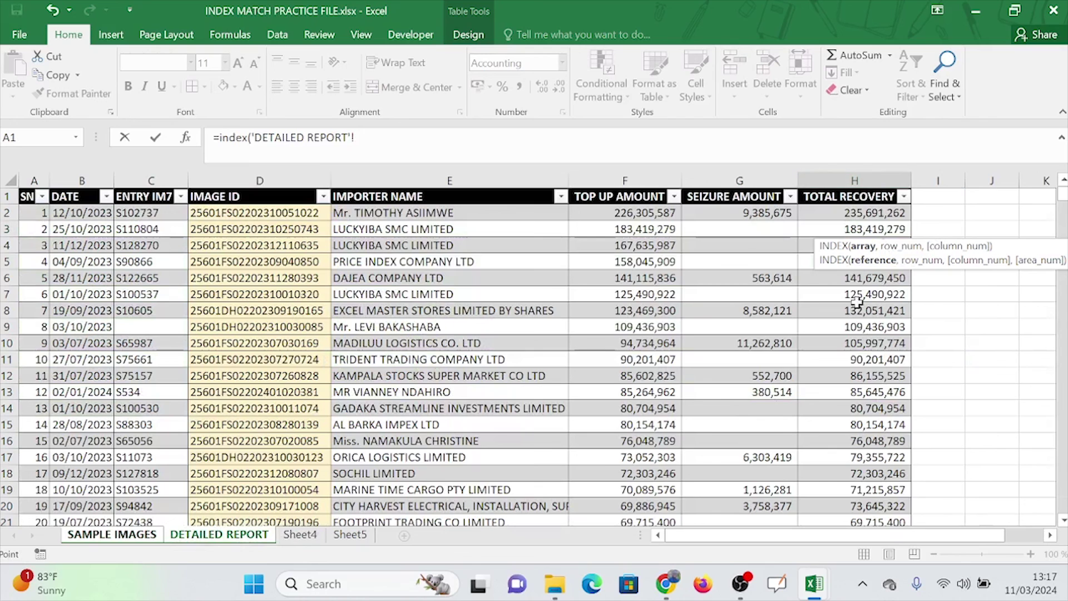
{"action": "left_click", "coordinate": [859, 189]}
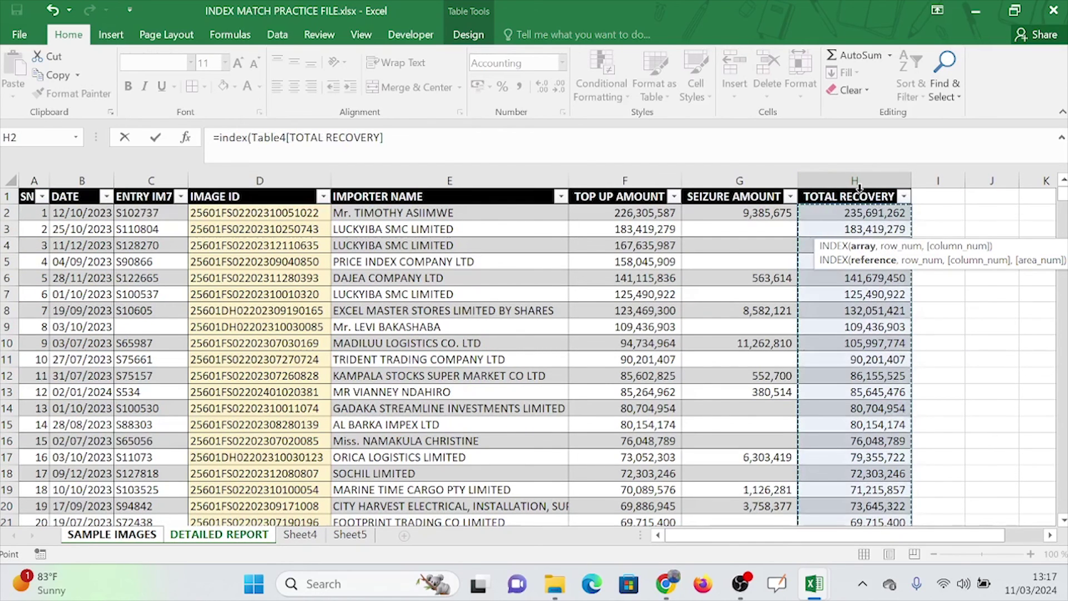
Nest MATCH as the row number of the TOTAL RECOVERY formula, with the same row's IMAGE ID in SAMPLE IMAGES as the lookup value
{"action": "type", "text": ",m"}
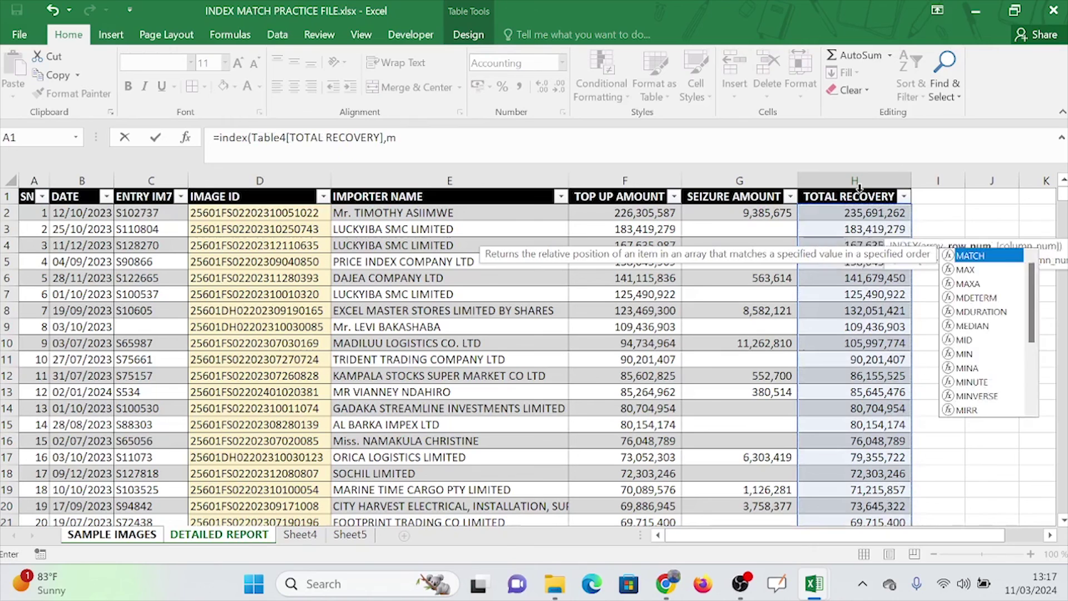
{"action": "type", "text": "atch"}
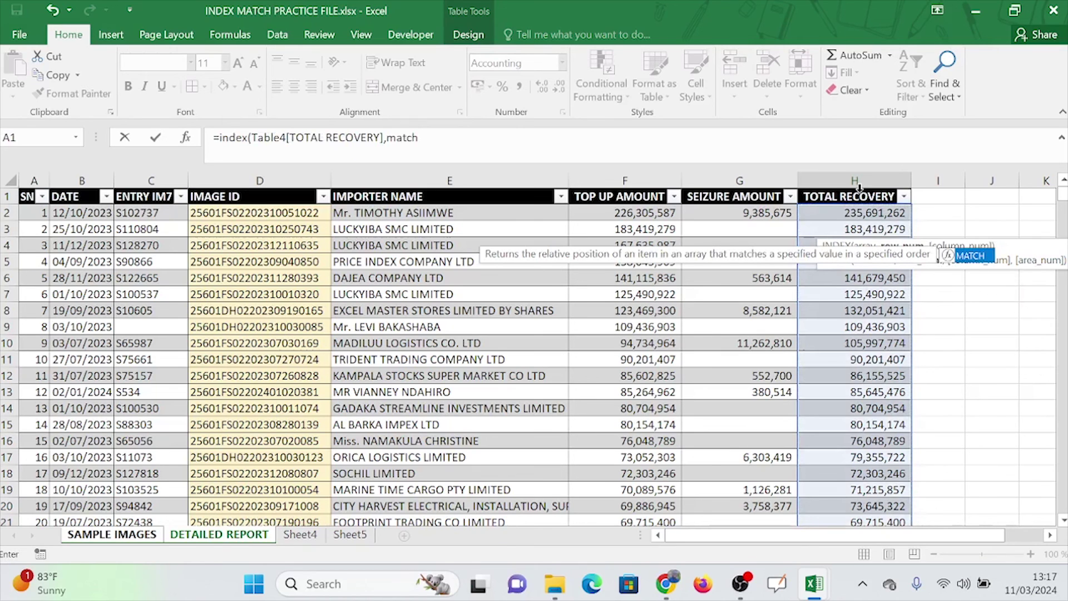
{"action": "type", "text": "("}
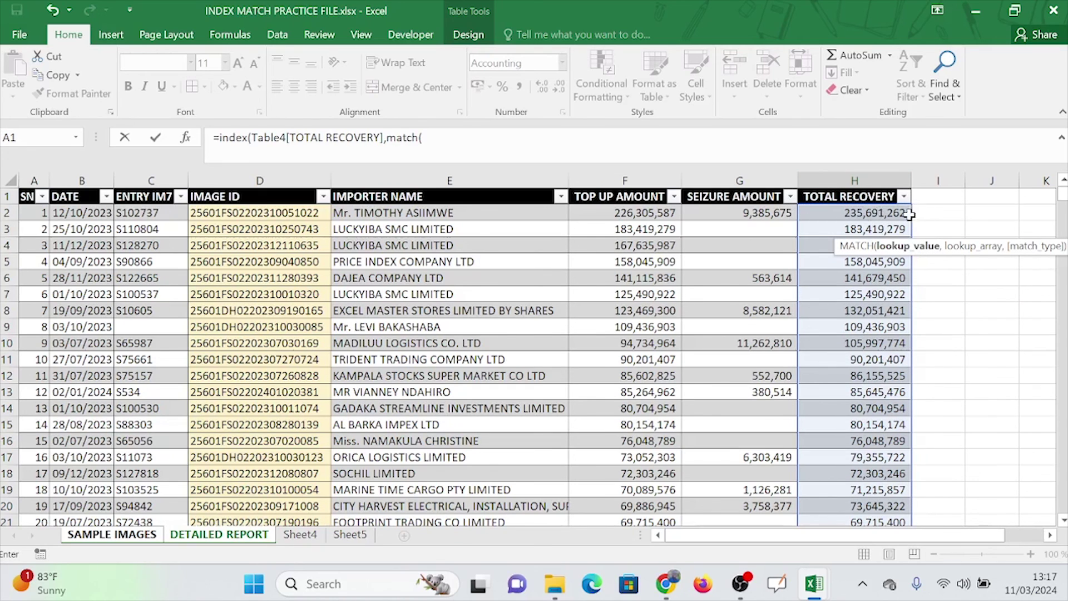
{"action": "left_click", "coordinate": [111, 537]}
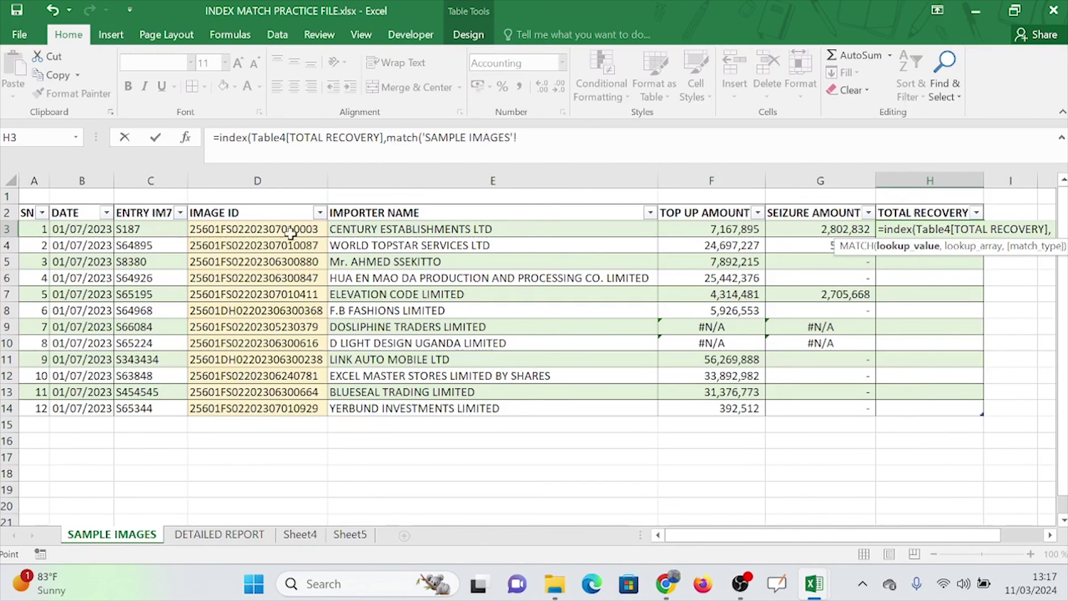
{"action": "left_click", "coordinate": [263, 231]}
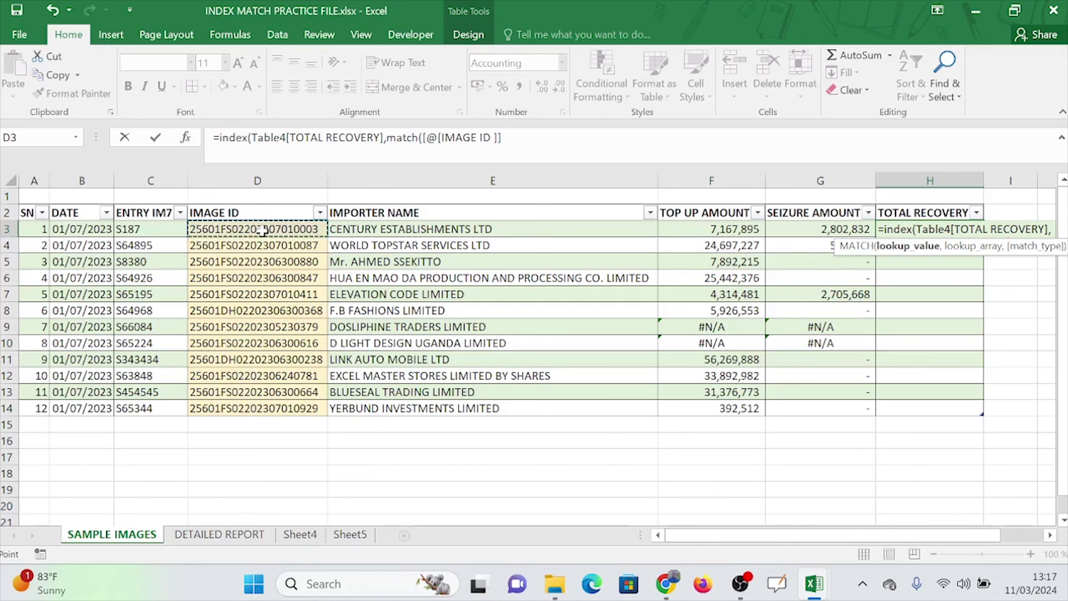
Set DETAILED REPORT's IMAGE ID column as the MATCH lookup array with match type 0, and commit the TOTAL RECOVERY formula
{"action": "type", "text": ","}
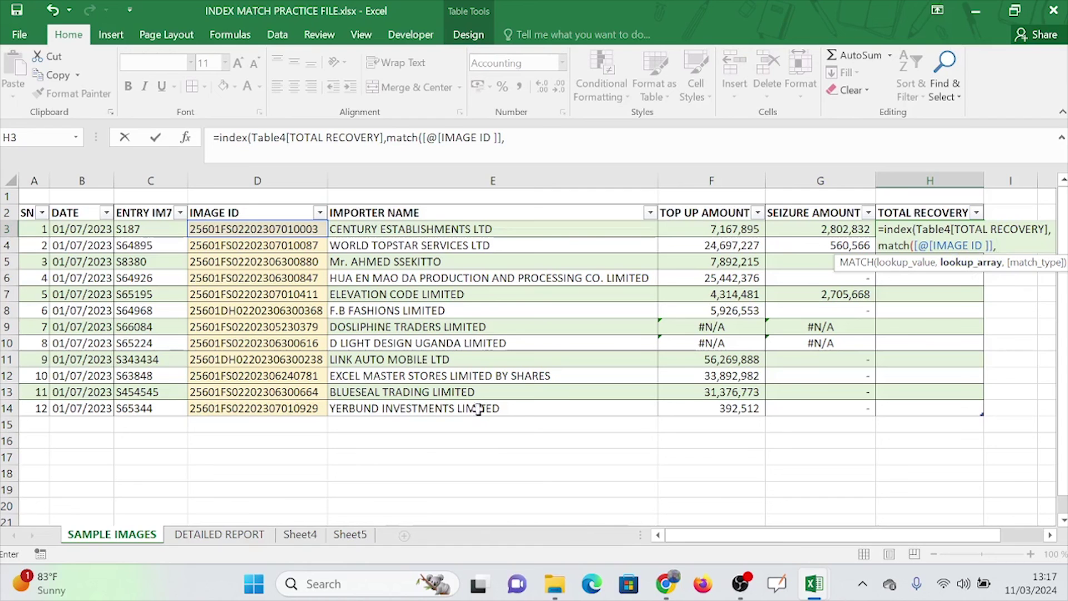
{"action": "left_click", "coordinate": [236, 535]}
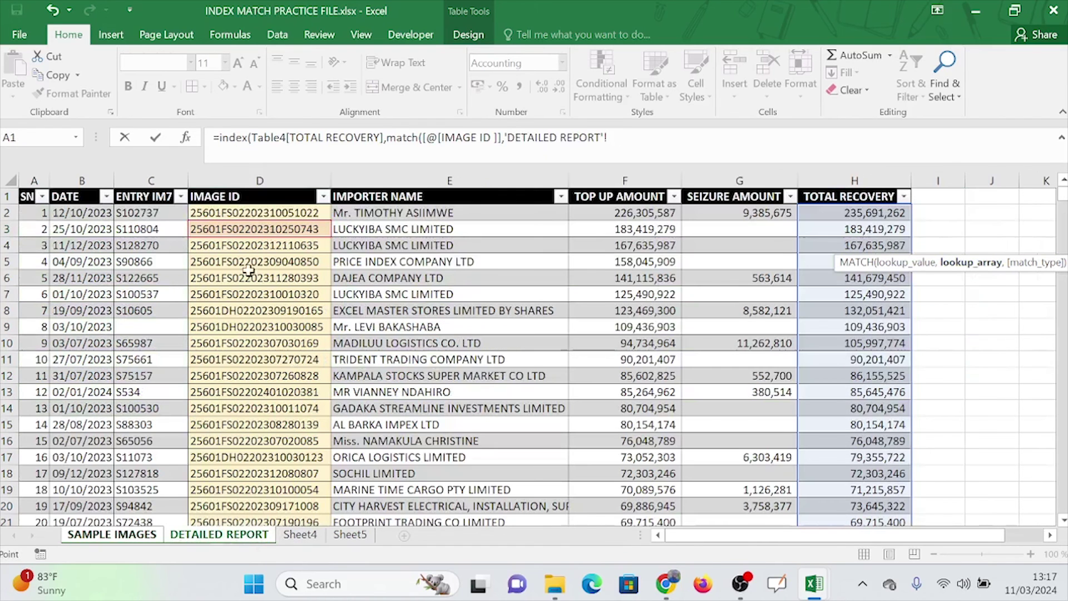
{"action": "left_click", "coordinate": [257, 187]}
{"action": "type", "text": ","}
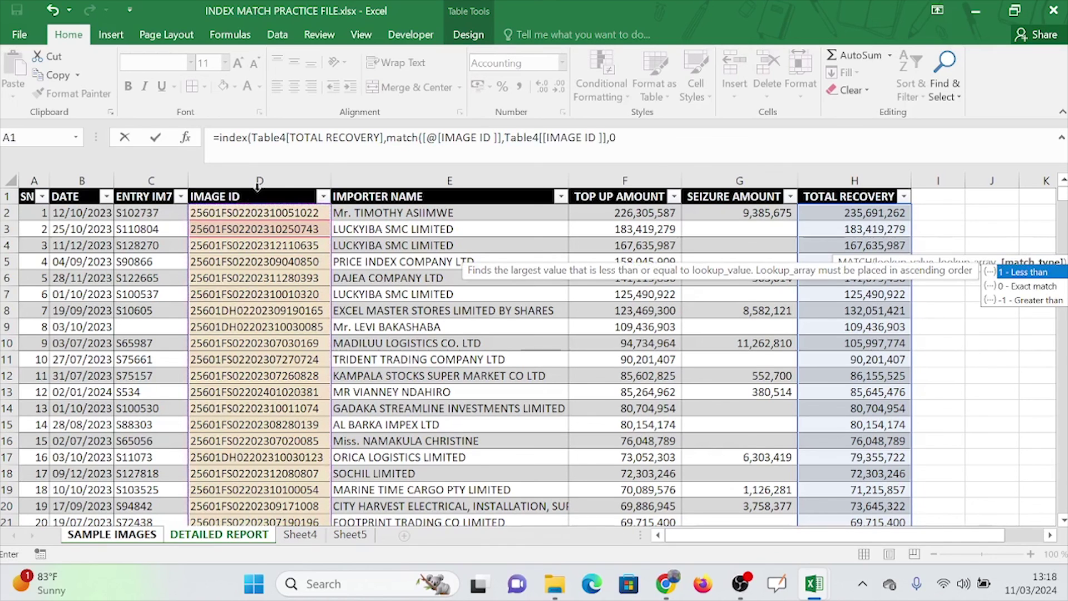
{"action": "type", "text": "0))"}
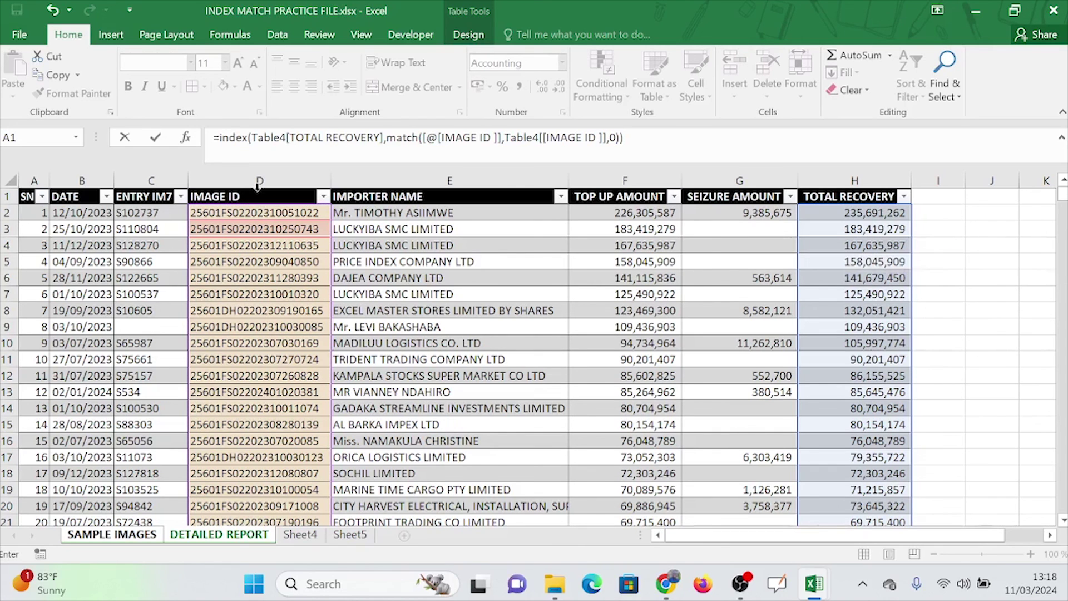
{"action": "key", "text": "Return"}
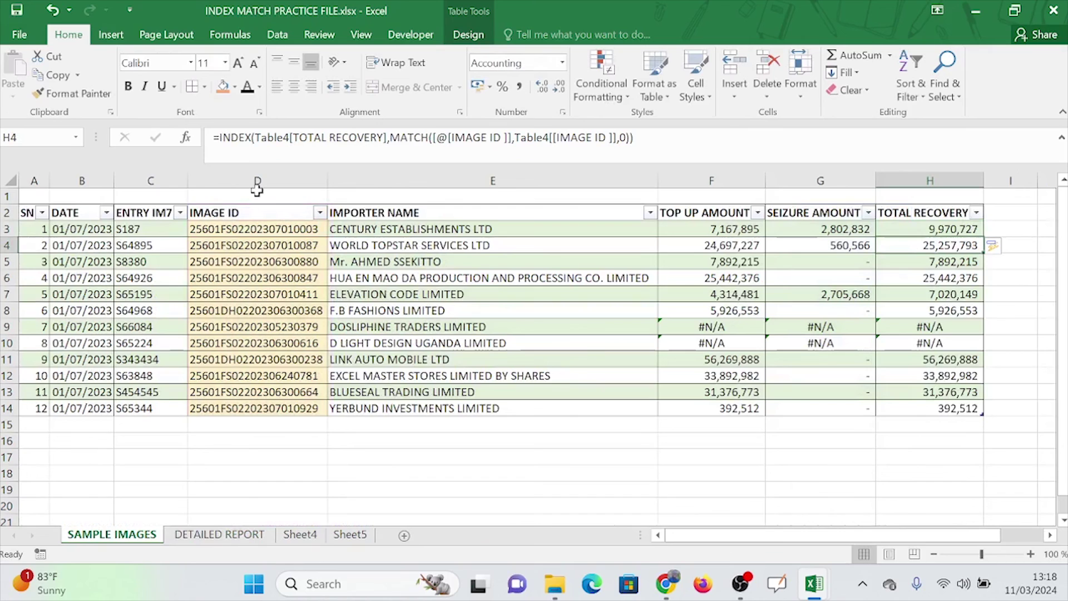
Review the filled amounts and compare the formulas across the TOP UP AMOUNT, SEIZURE AMOUNT and TOTAL RECOVERY columns
{"action": "left_click", "coordinate": [759, 311]}
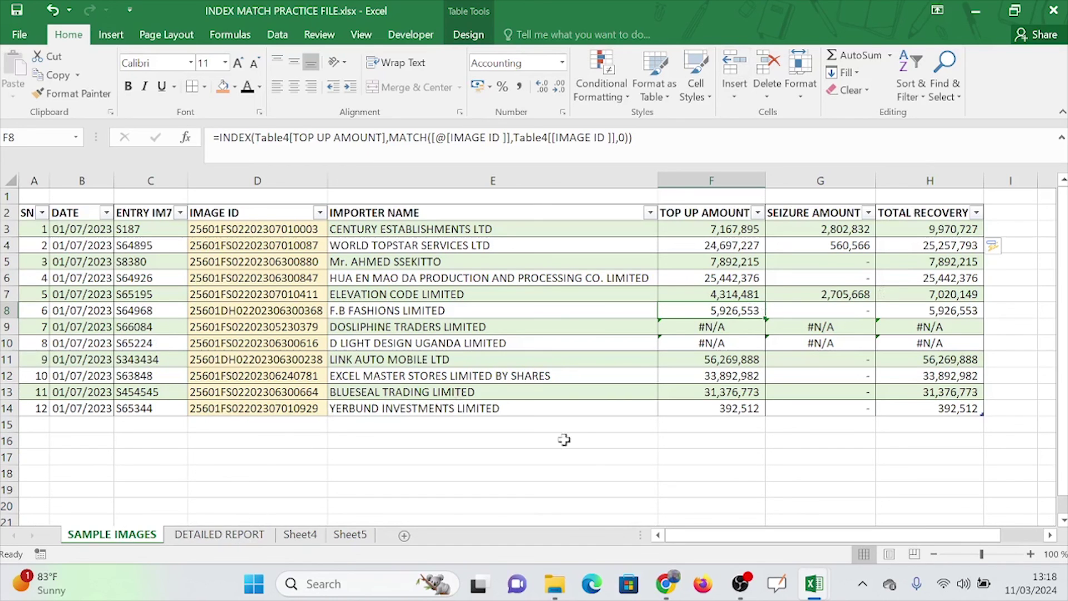
{"action": "left_click_drag", "start_coordinate": [726, 233], "coordinate": [919, 416]}
{"action": "left_click", "coordinate": [915, 377]}
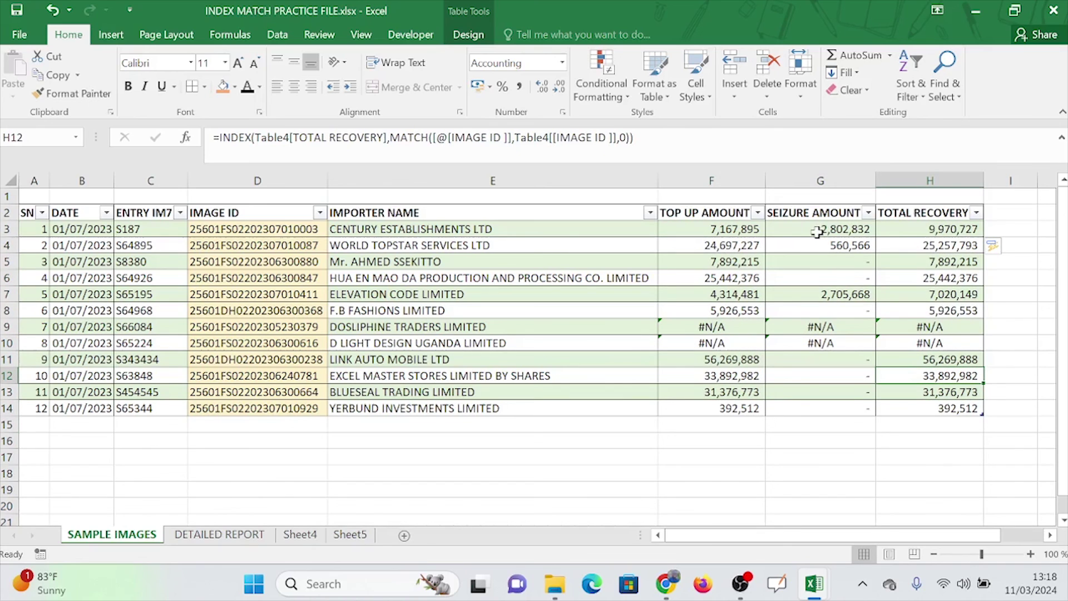
{"action": "left_click", "coordinate": [754, 246]}
{"action": "key", "text": "Down"}
{"action": "key", "text": "Down"}
{"action": "key", "text": "Down"}
{"action": "key", "text": "Down"}
{"action": "key", "text": "Down"}
{"action": "key", "text": "Down"}
{"action": "key", "text": "Down"}
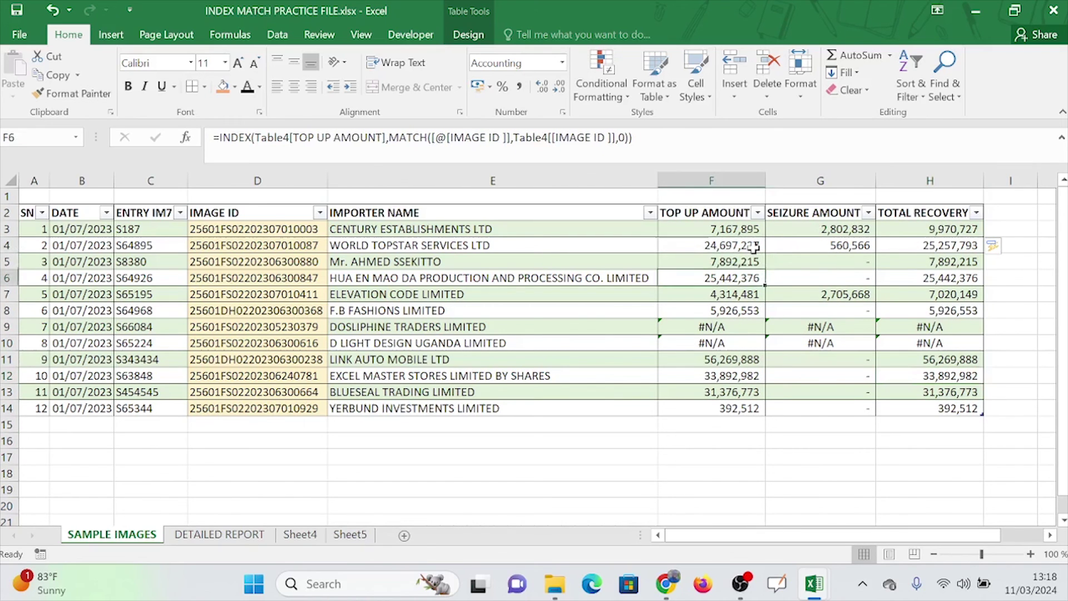
{"action": "key", "text": "Right"}
{"action": "key", "text": "Right"}
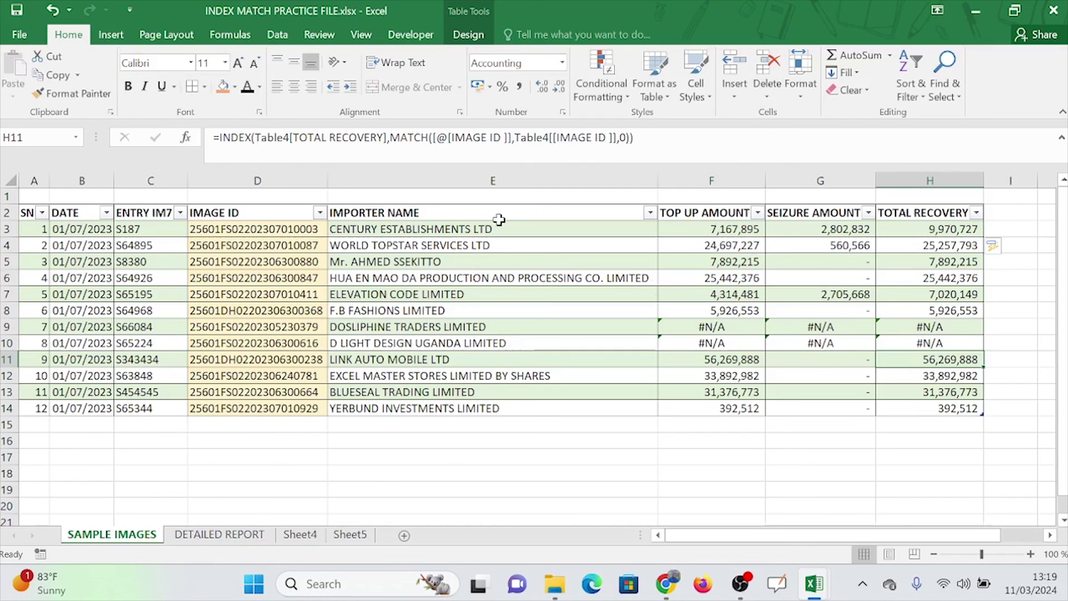
{"action": "left_click", "coordinate": [508, 307]}
{"action": "left_click", "coordinate": [620, 390]}
{"action": "left_click", "coordinate": [766, 425]}
{"action": "left_click", "coordinate": [660, 452]}
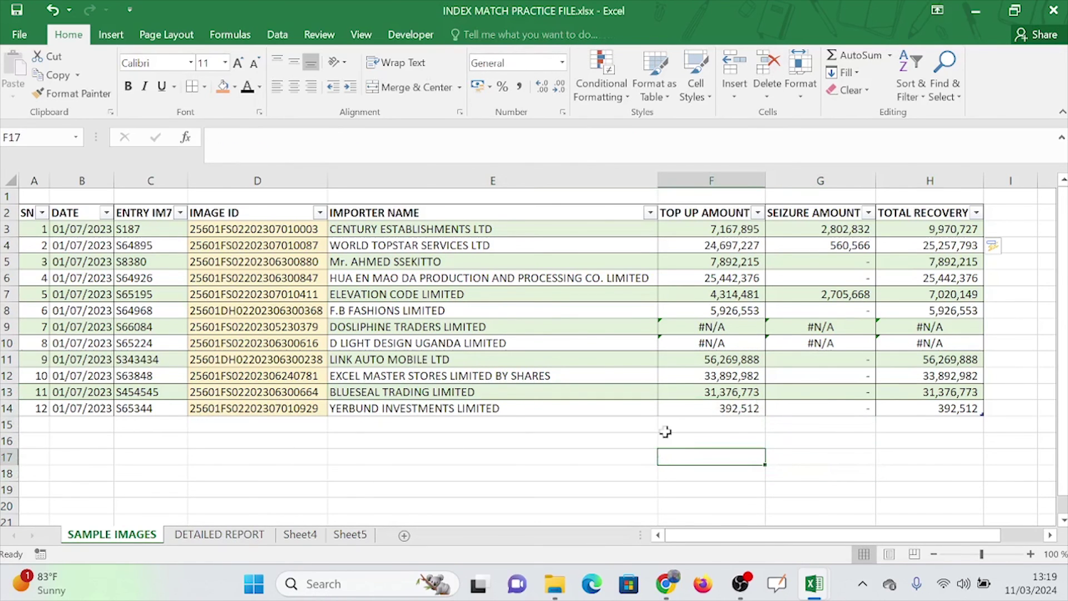
{"action": "left_click", "coordinate": [603, 445]}
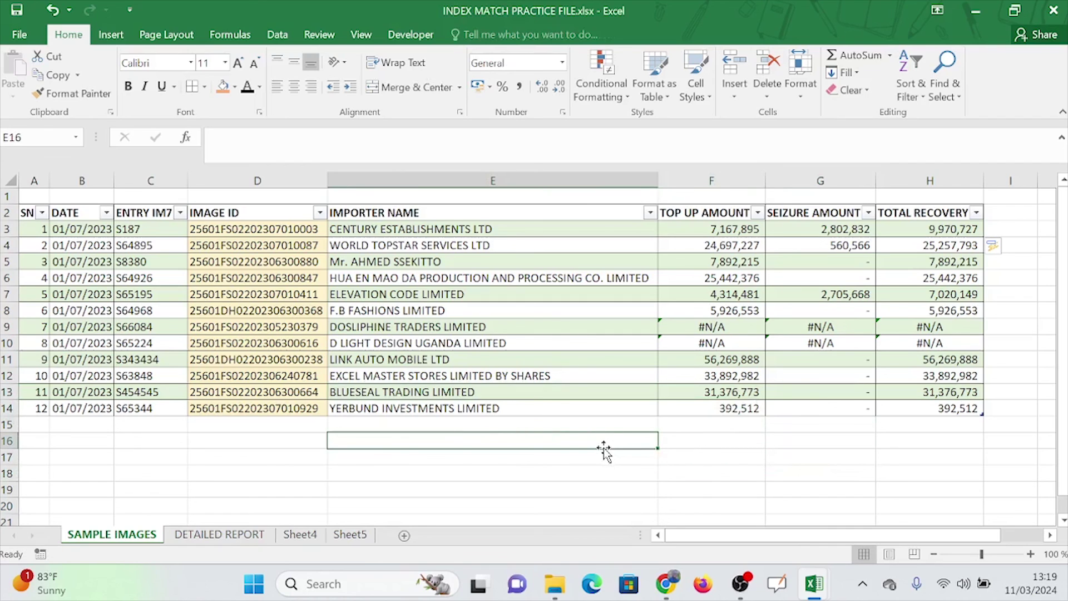